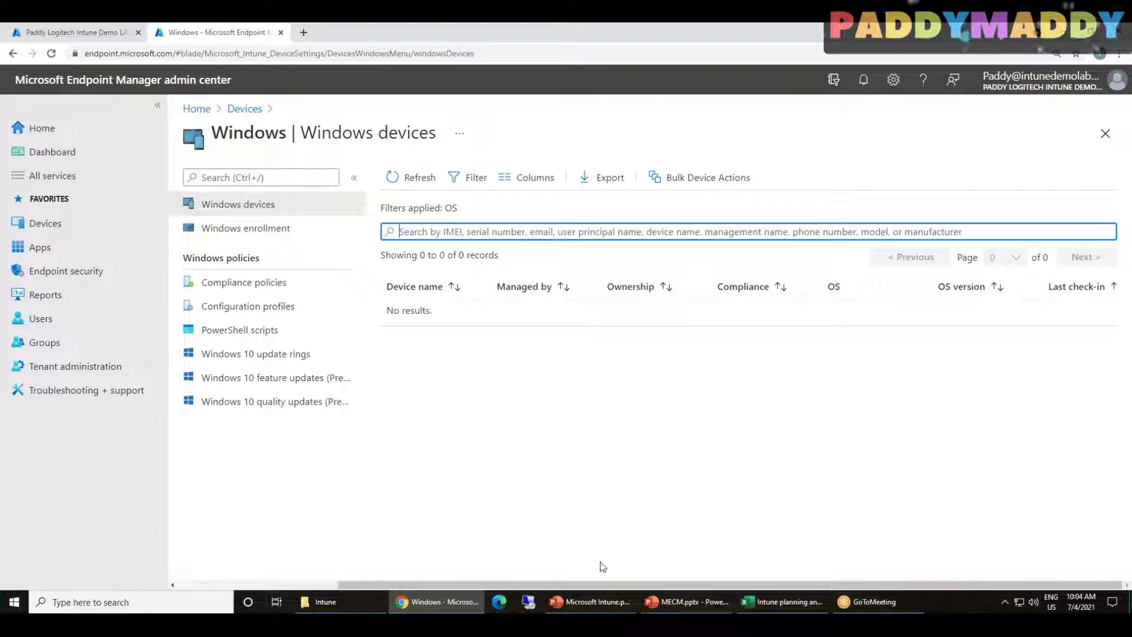
Go from the Devices overview to Windows devices and open Windows enrollment
click(242, 110)
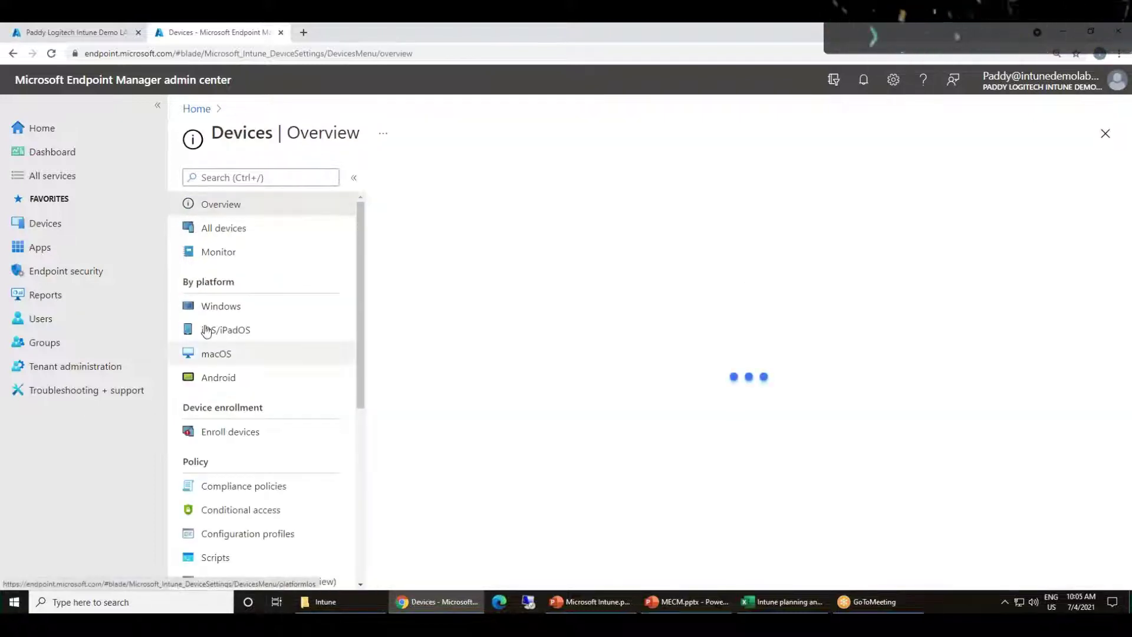
drag(183, 282, 238, 285)
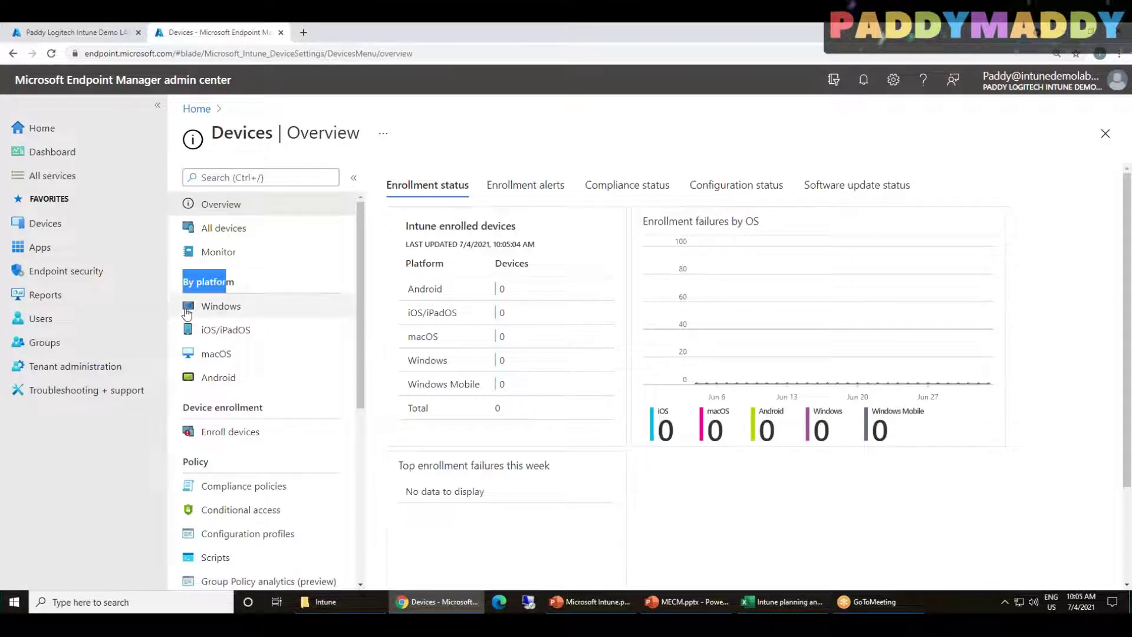
click(221, 307)
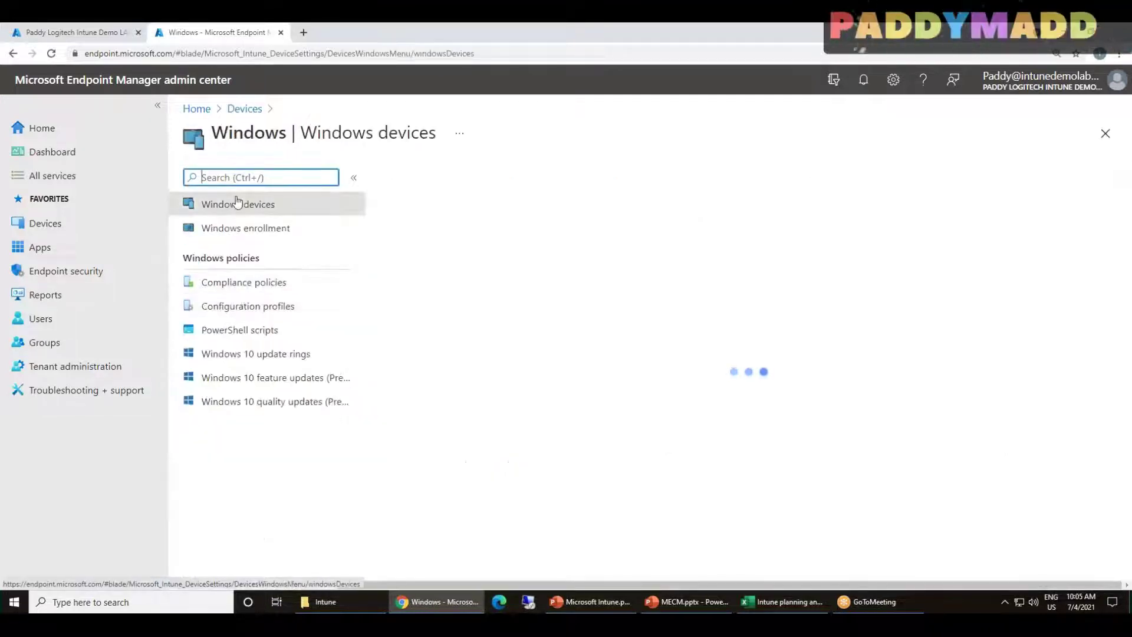
click(250, 234)
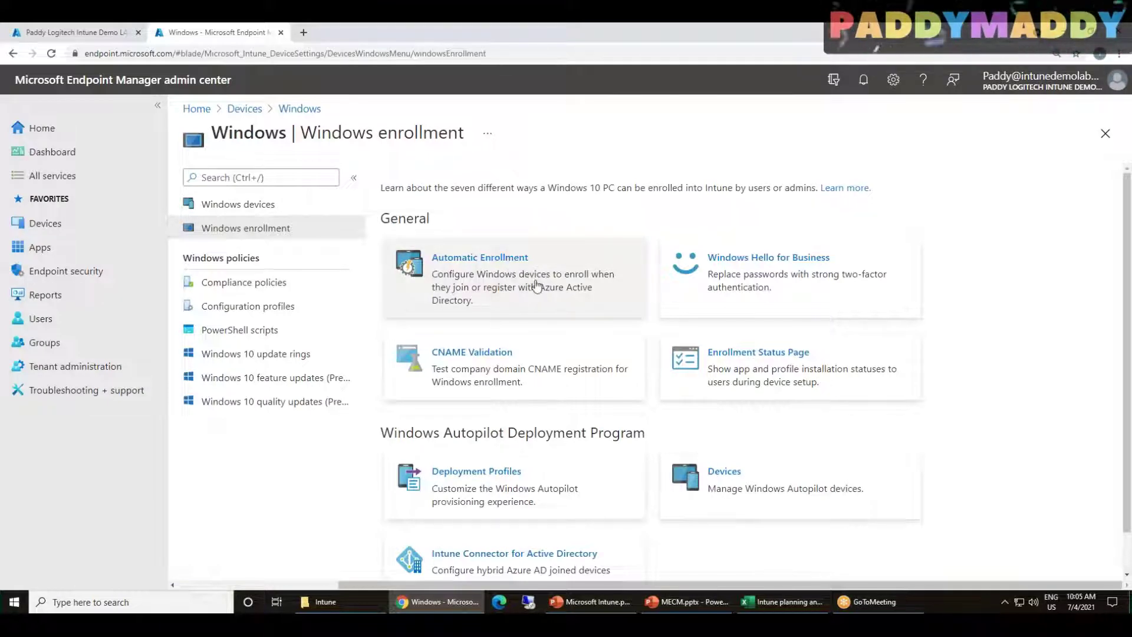
Open Automatic Enrollment and leave MDM user scope set to All, after briefly trying Some
click(542, 285)
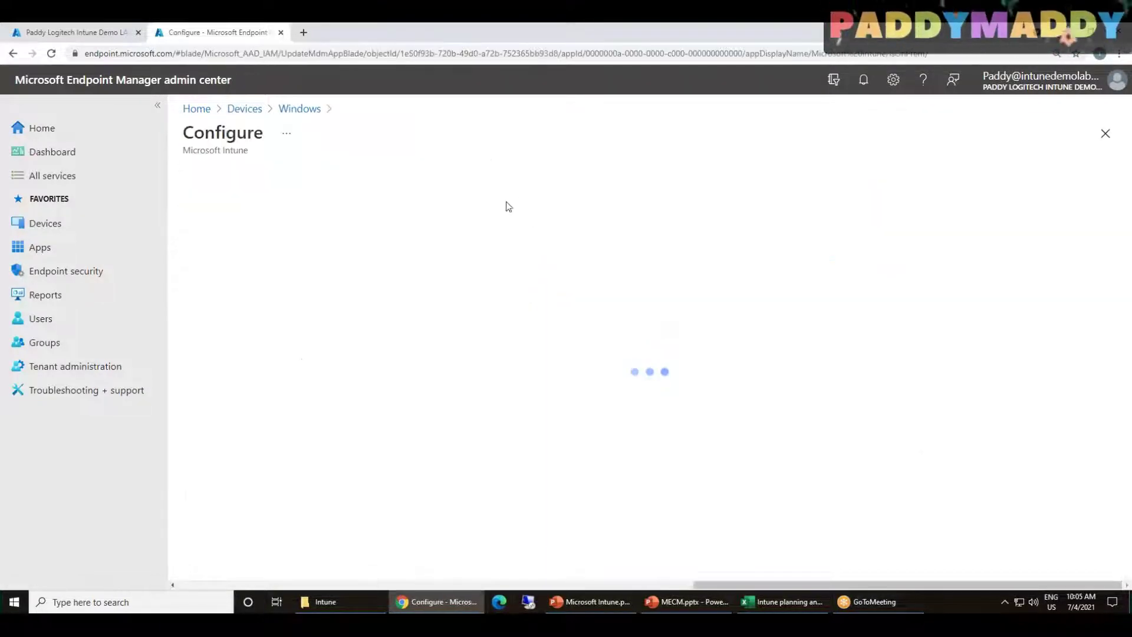
click(442, 207)
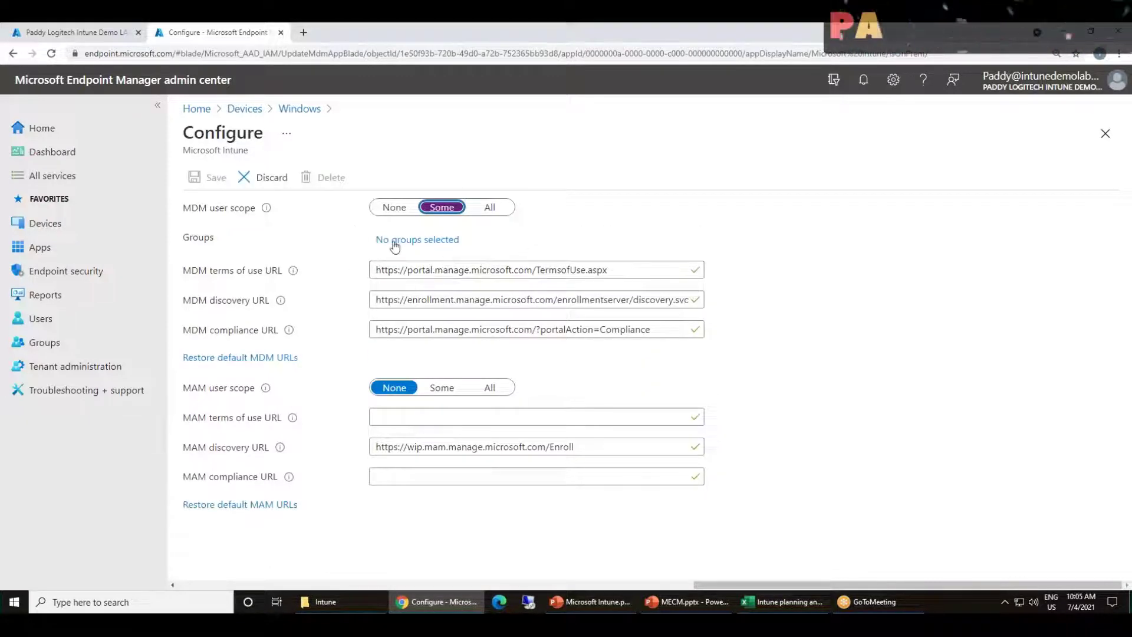
click(497, 208)
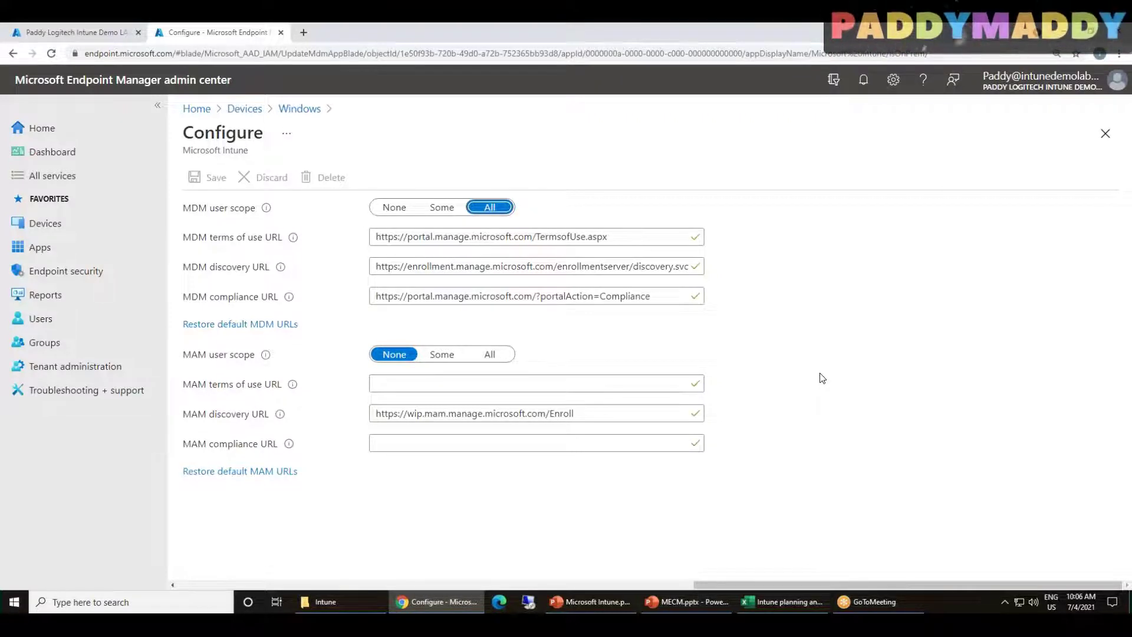
Check the default enrollment restrictions (device limit 5), then return to Windows enrollment under Enroll devices
click(295, 115)
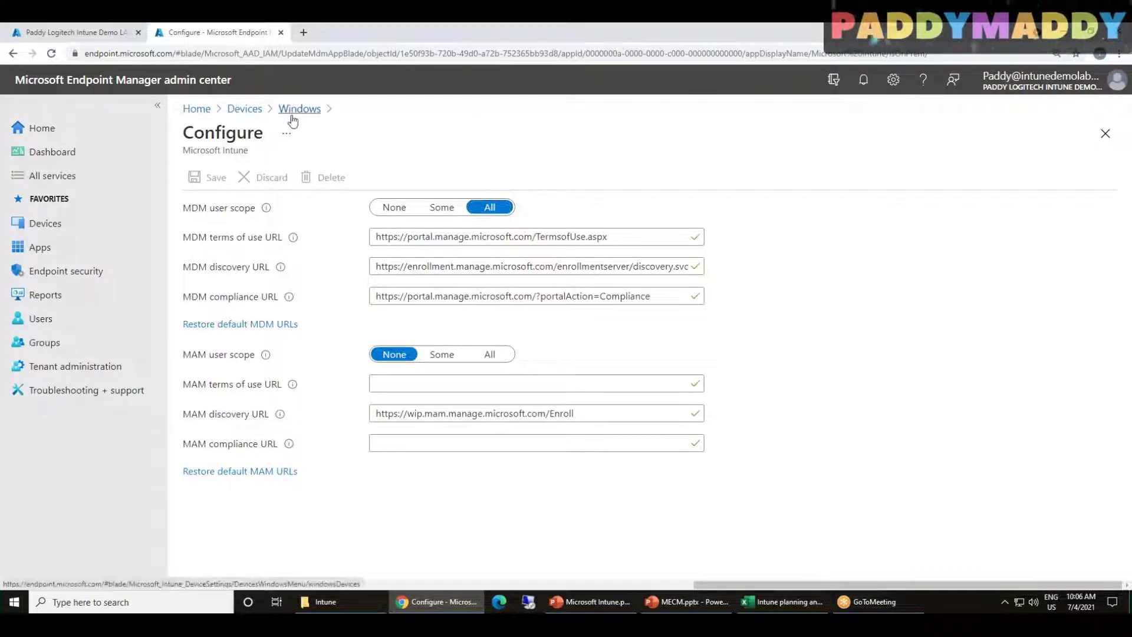
click(245, 109)
scroll(218, 363, down, 2)
scroll(222, 361, down, 3)
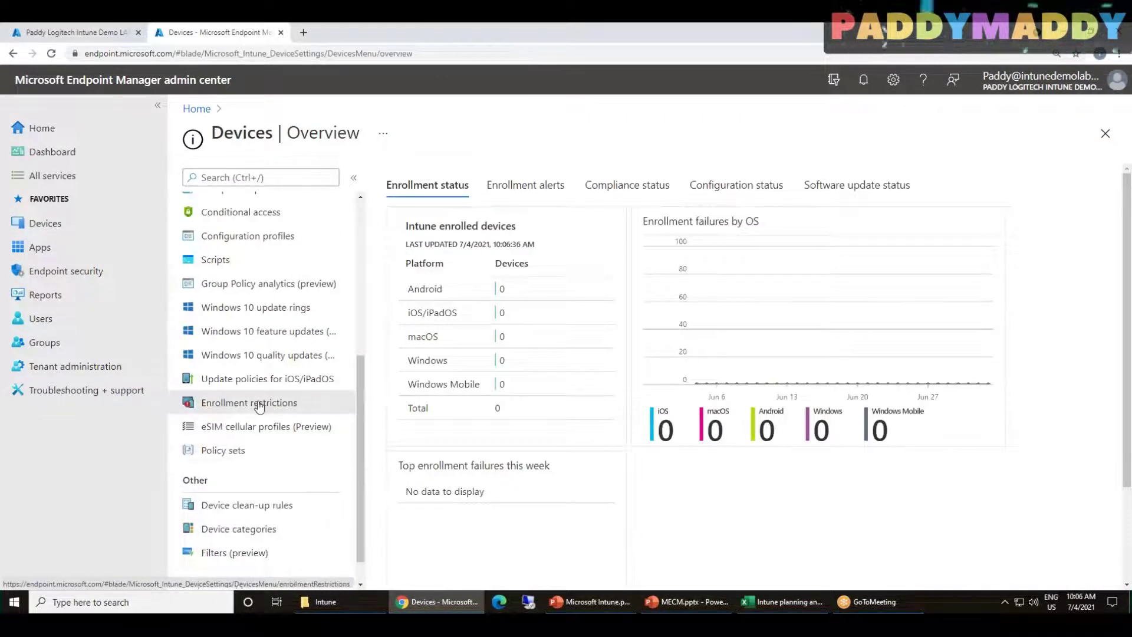
click(258, 405)
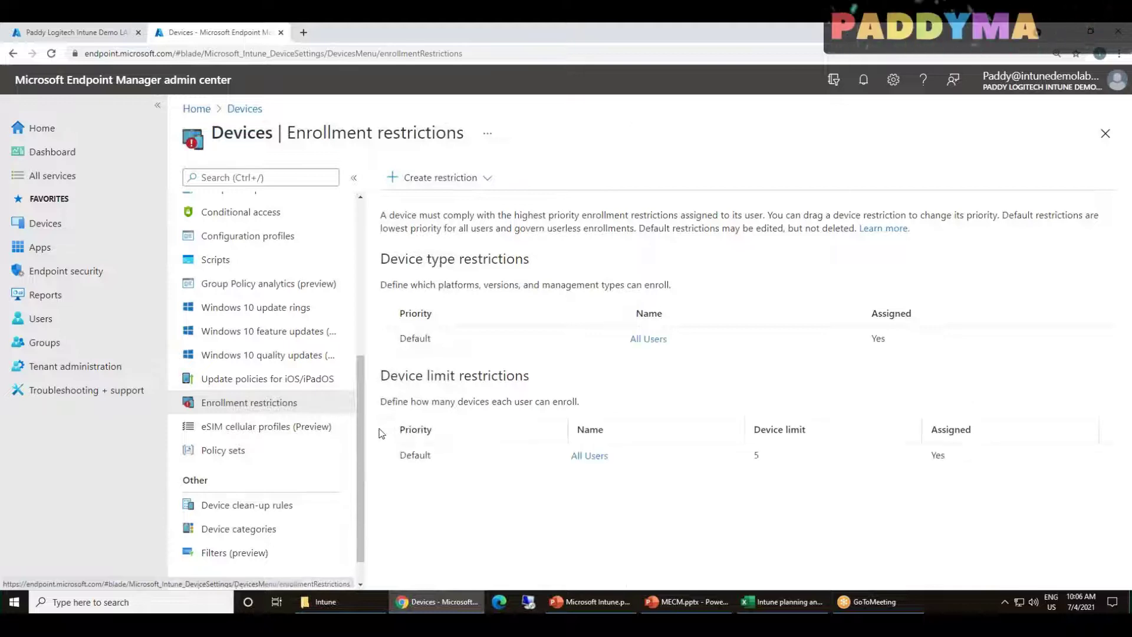
scroll(274, 477, down, 1)
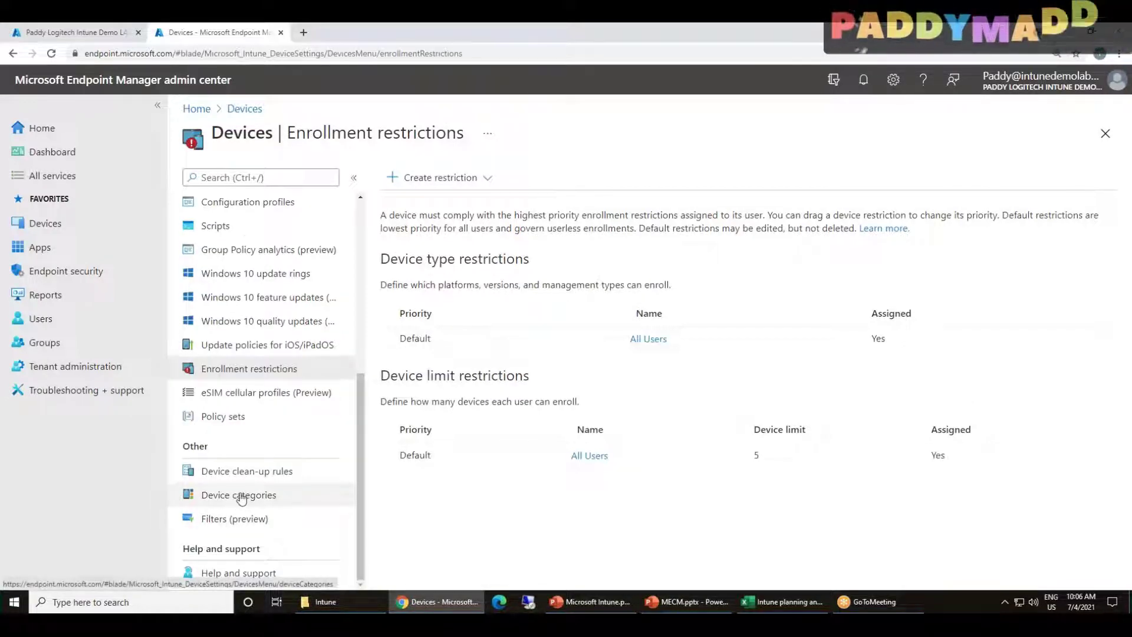
scroll(240, 497, up, 3)
click(243, 279)
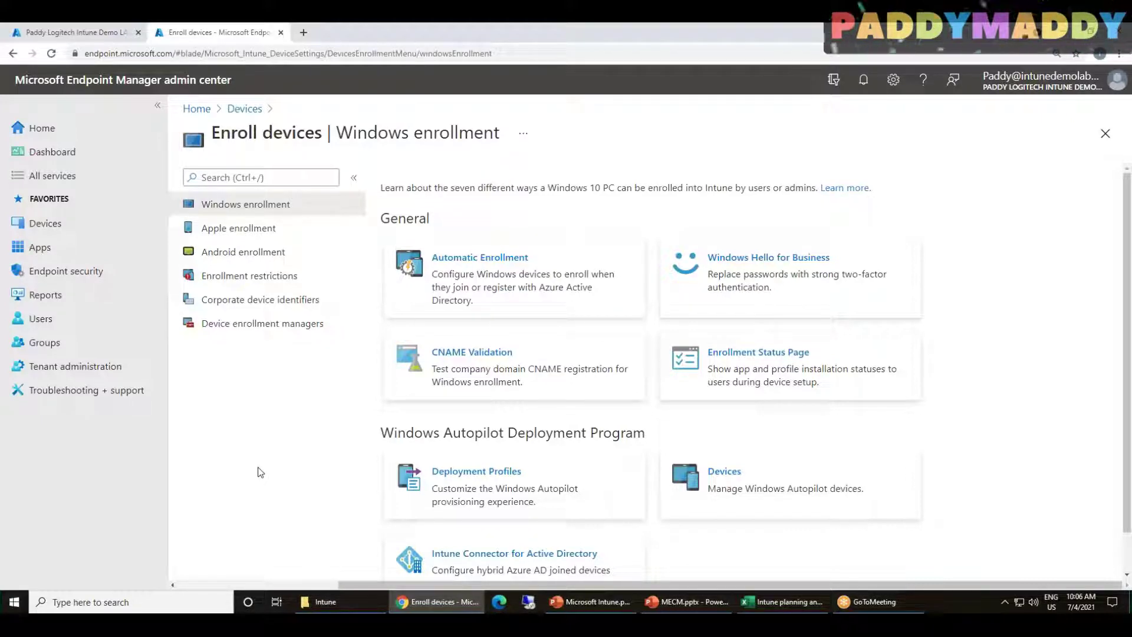
View the Device enrollment managers page, which lists no users, then return to Windows enrollment
click(298, 328)
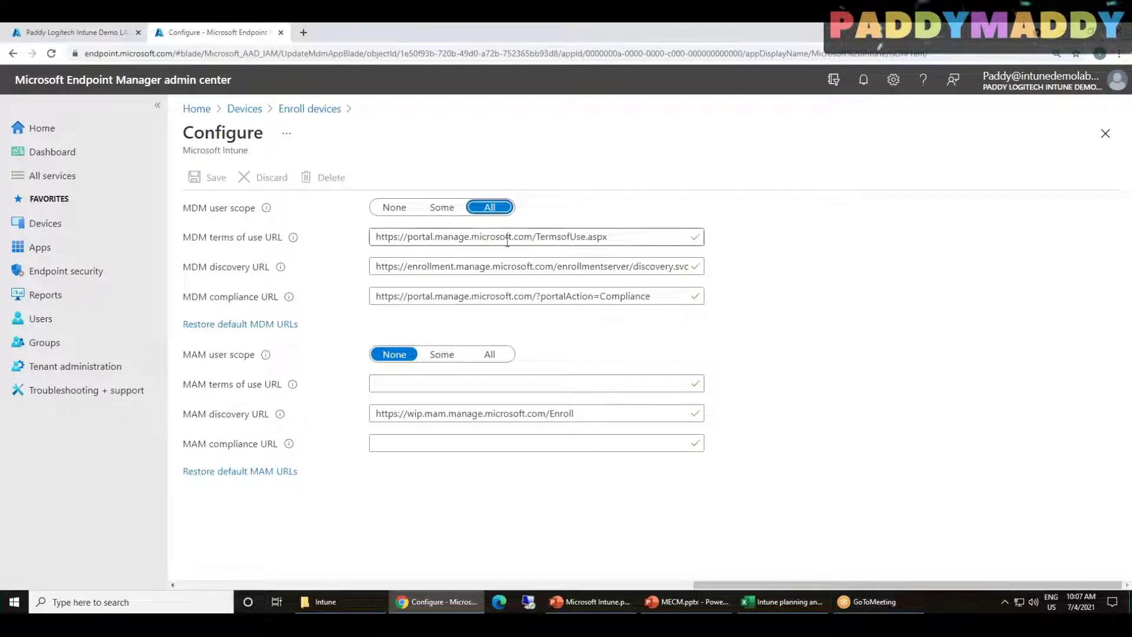
click(309, 108)
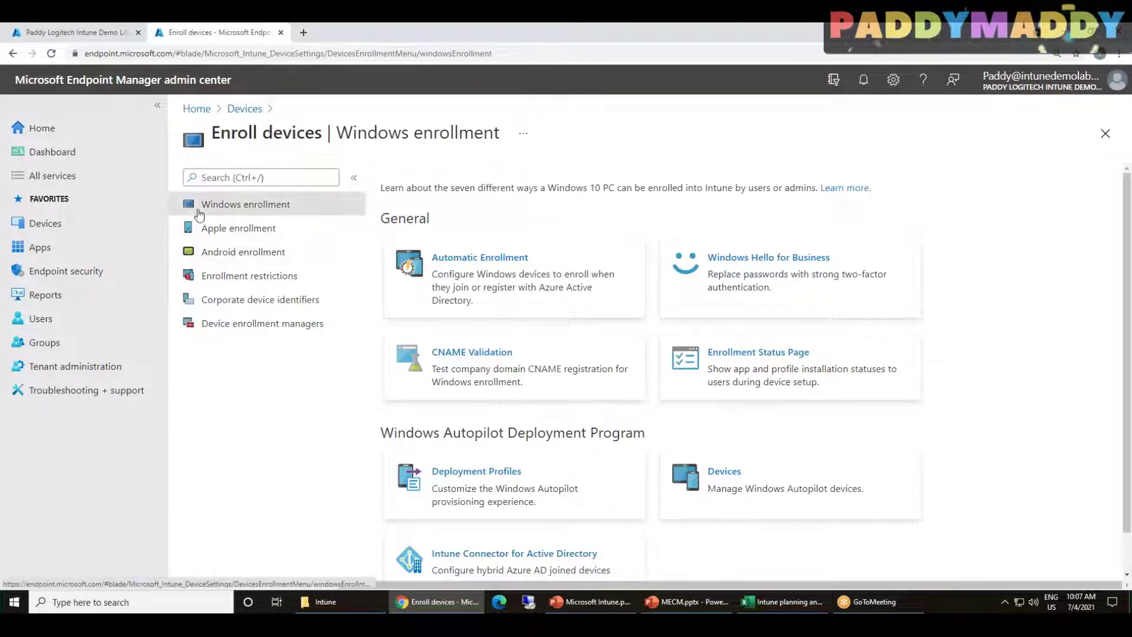
Review the Sales Team, Byod and Corp device categories, then go to the Windows devices list
click(244, 109)
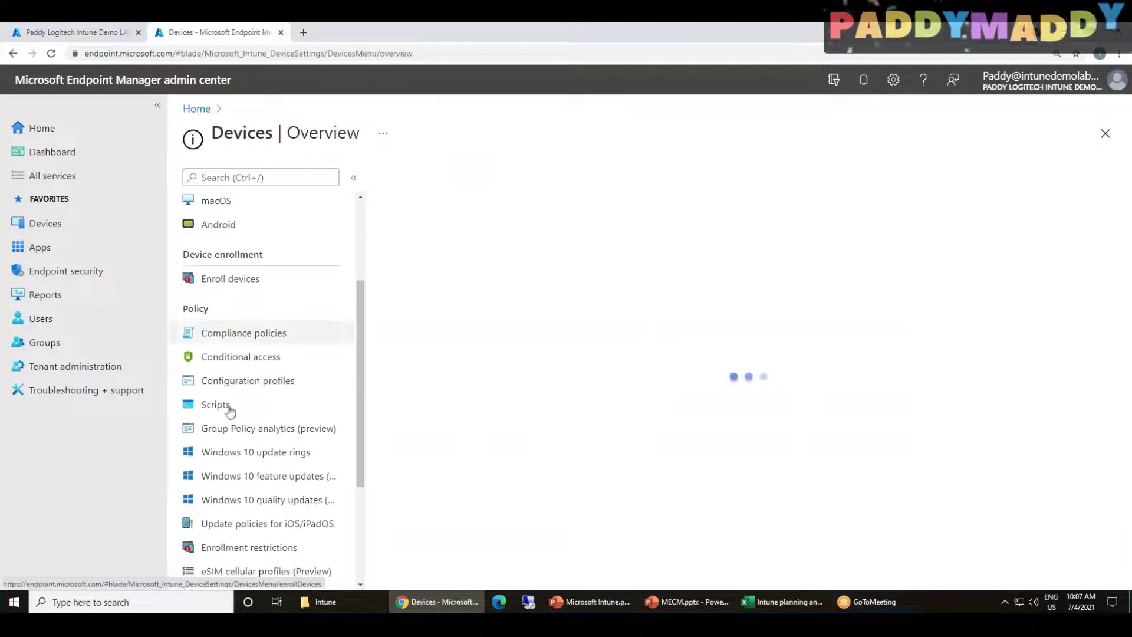
scroll(242, 448, down, 1)
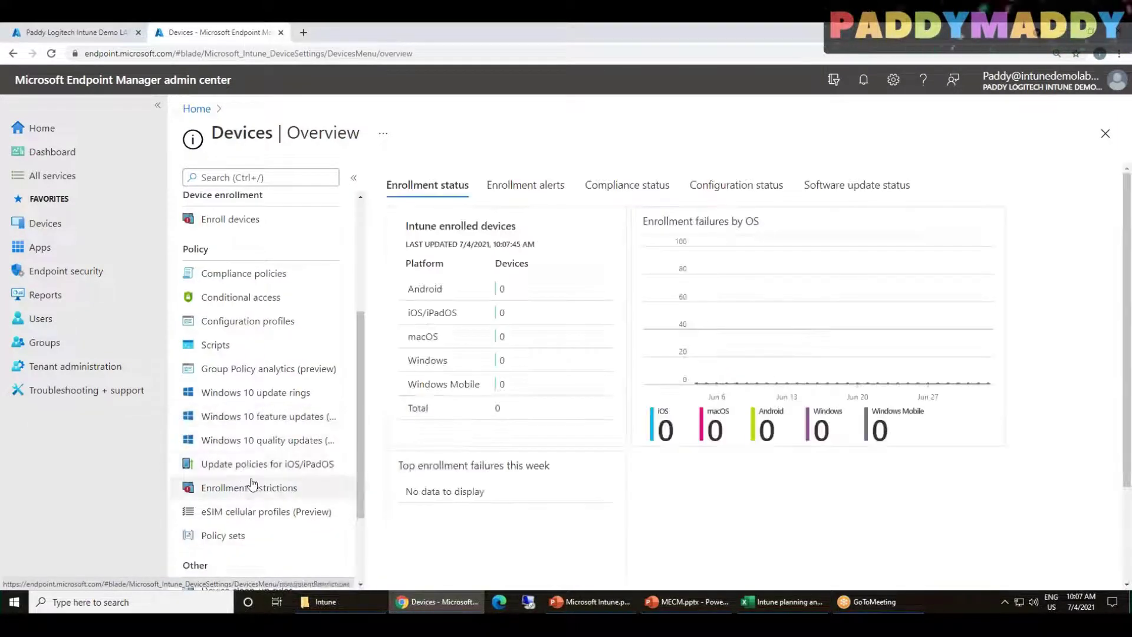
scroll(252, 438, down, 1)
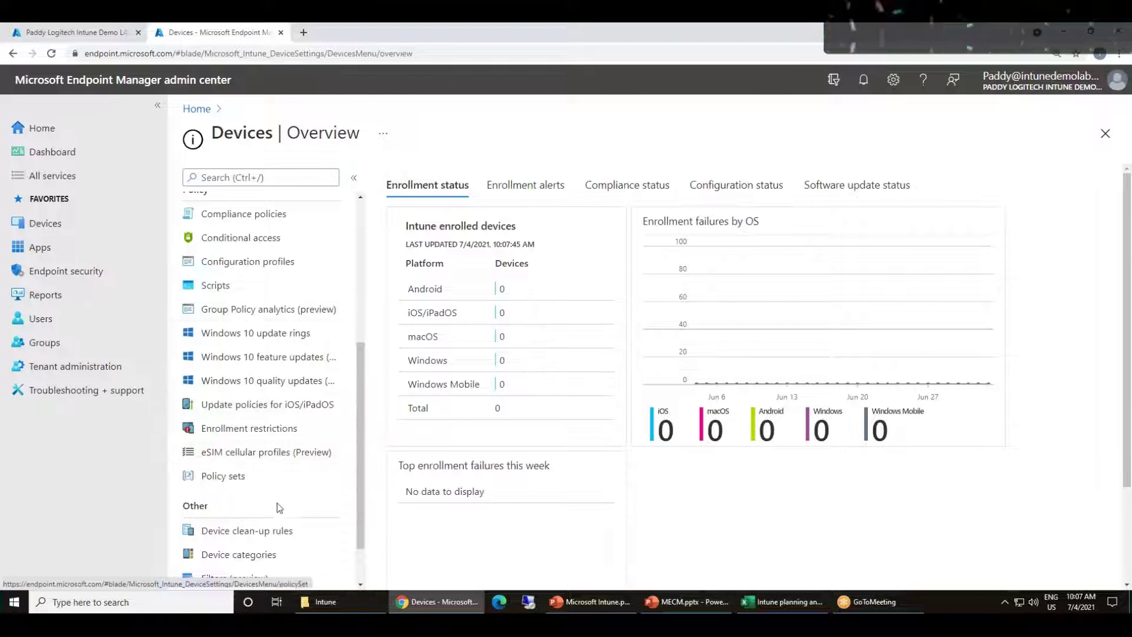
scroll(279, 507, down, 1)
click(253, 496)
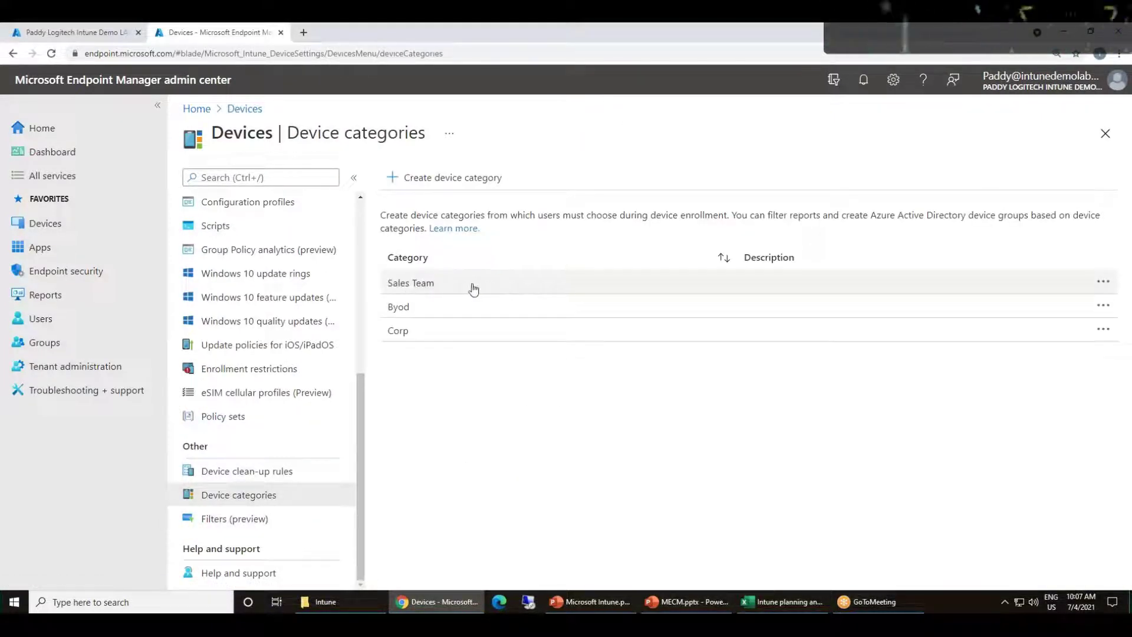
scroll(311, 367, up, 1)
scroll(310, 366, up, 4)
click(255, 276)
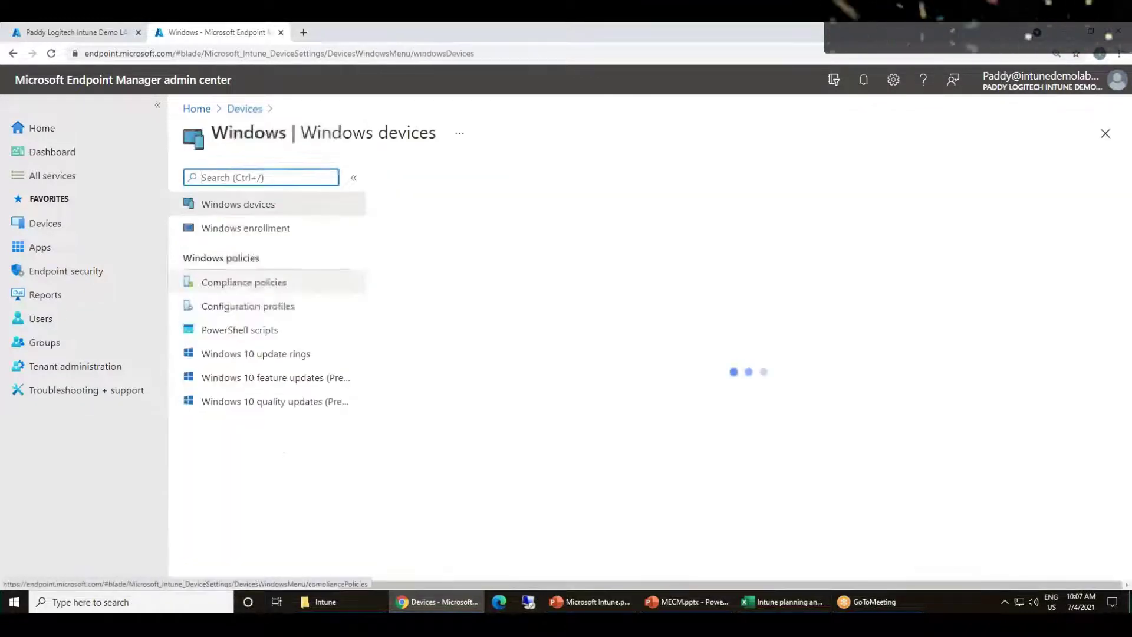
Compare Windows compliance policies with the empty configuration profiles list, then start a new compliance policy
click(242, 284)
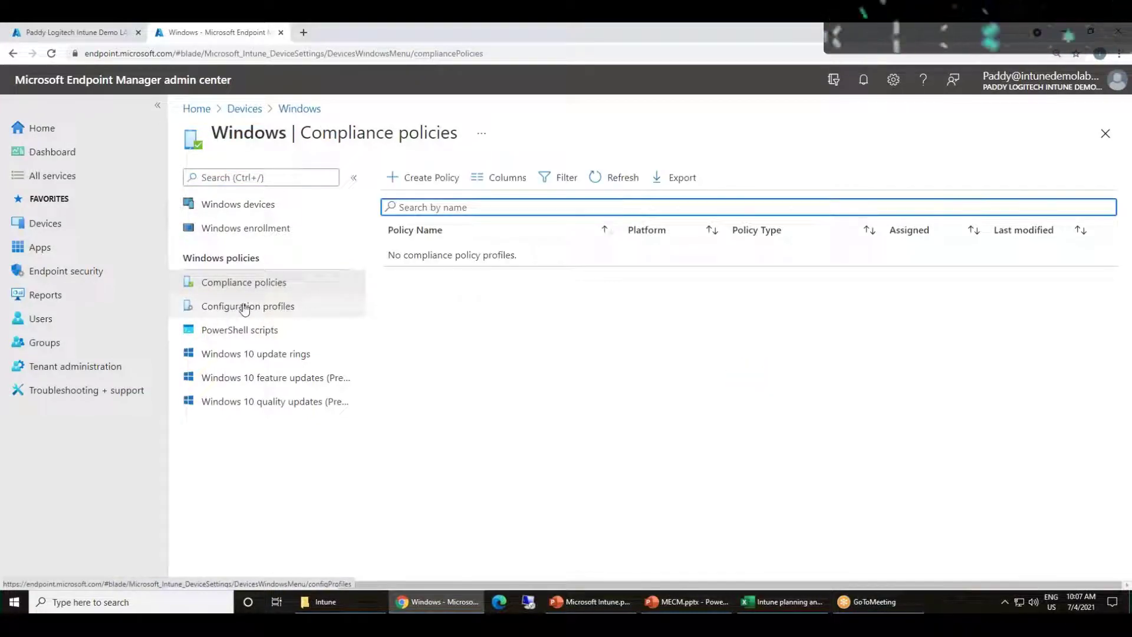
click(282, 316)
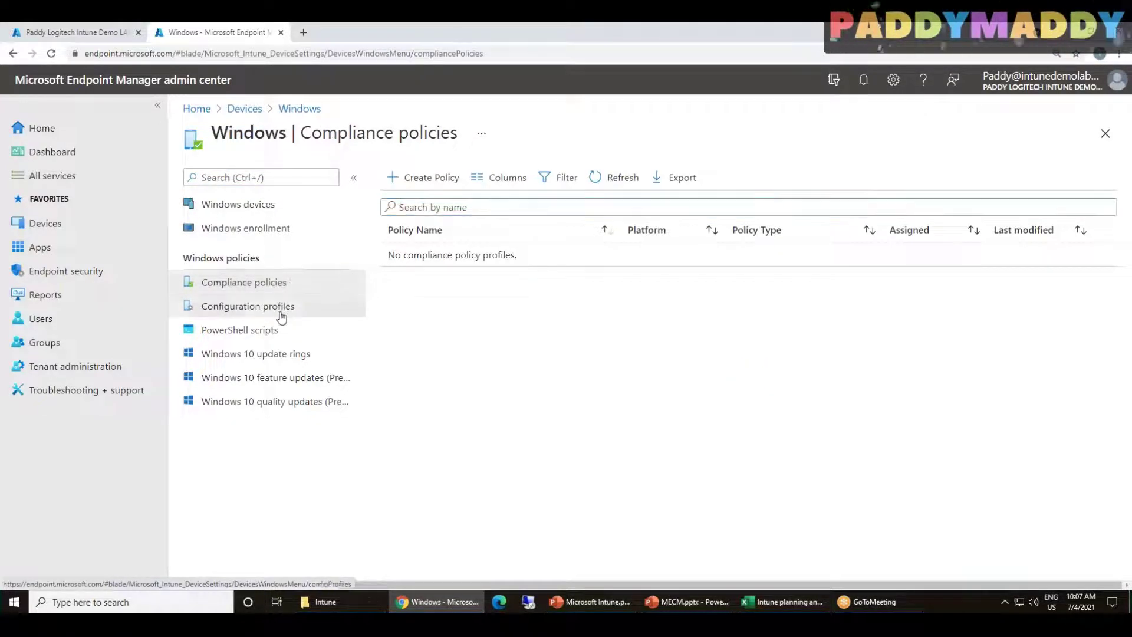
click(269, 283)
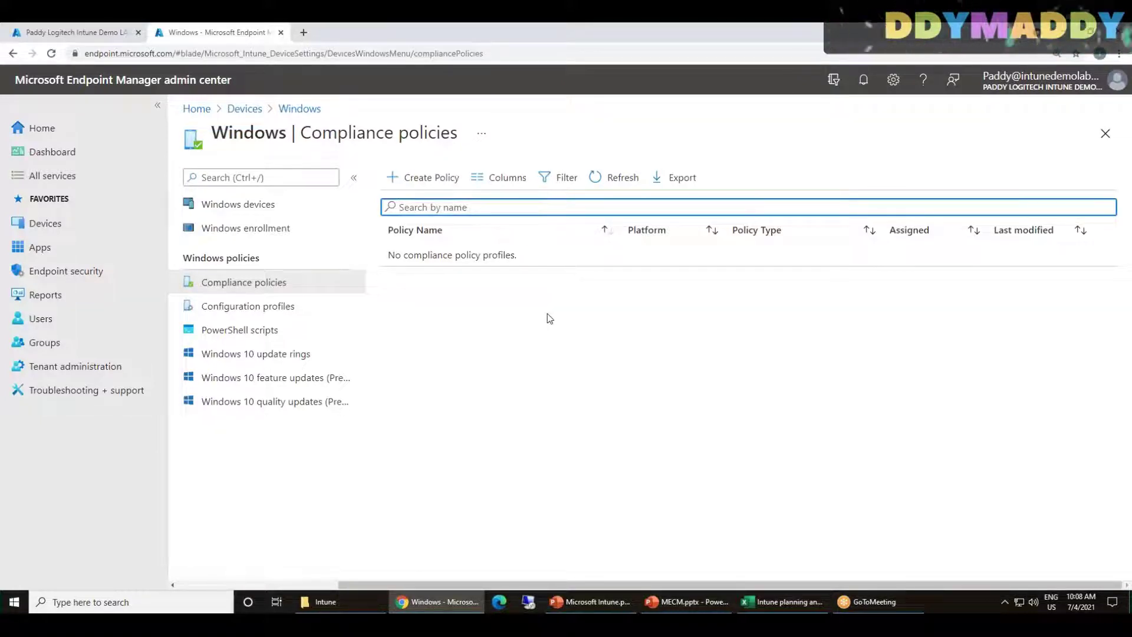
drag(219, 261, 195, 259)
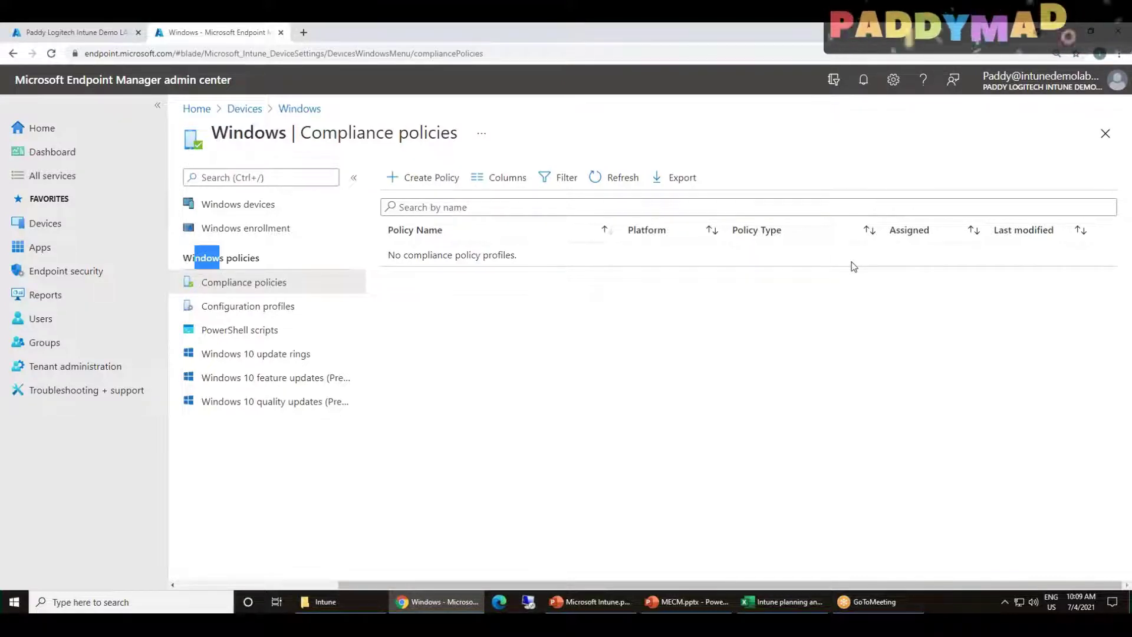
click(251, 310)
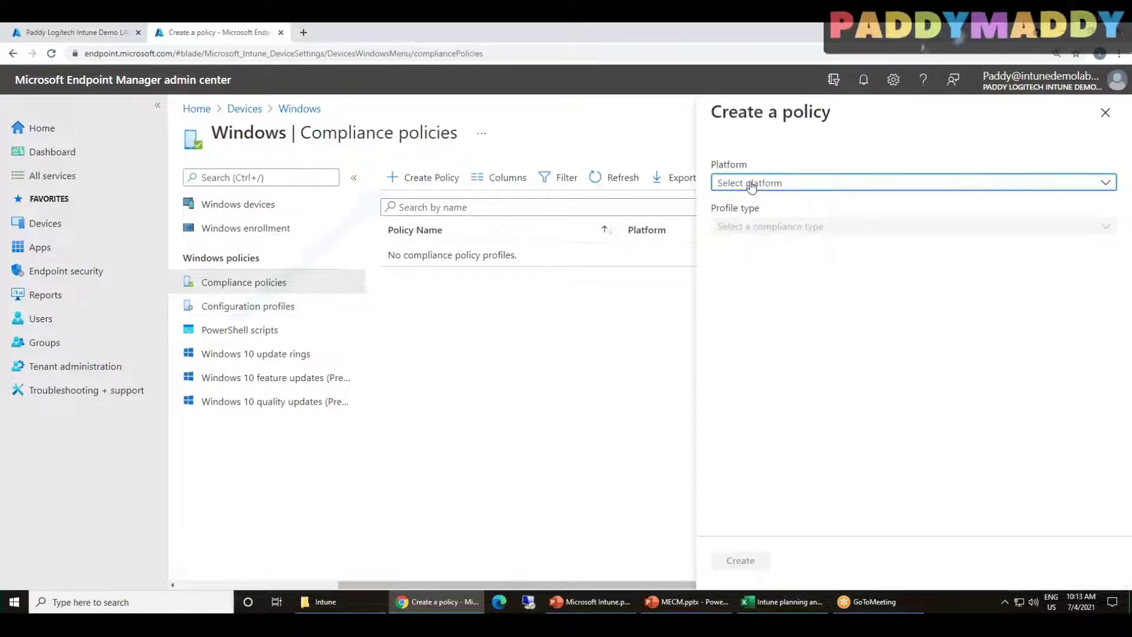
click(760, 183)
click(765, 202)
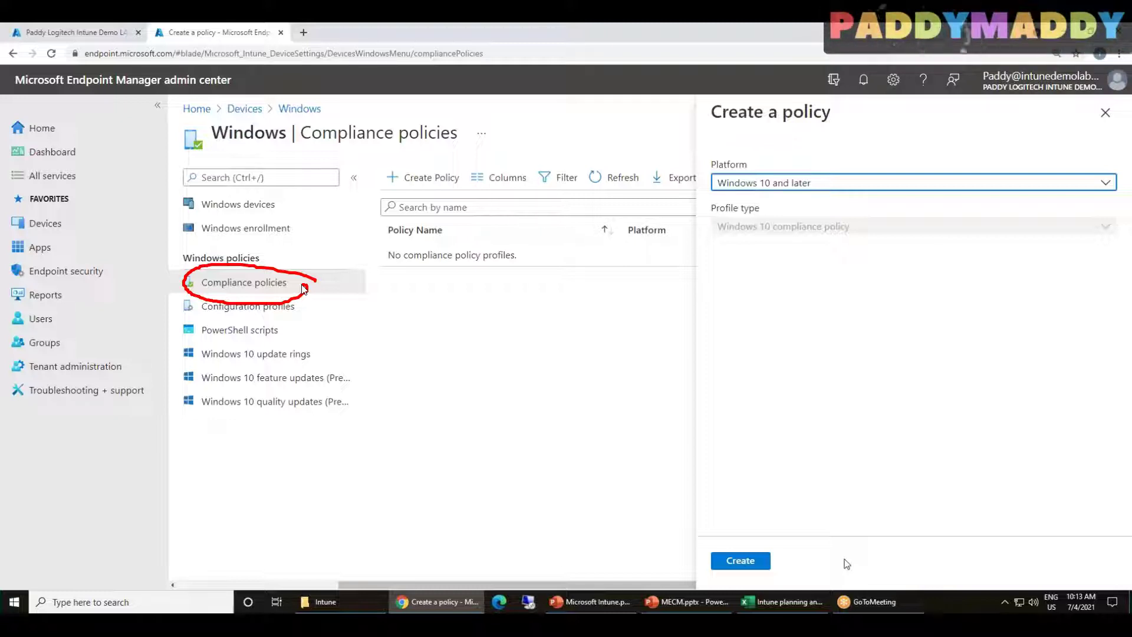
mouse_move(487, 361)
mouse_down()
mouse_move(313, 270)
mouse_move(323, 288)
mouse_up()
mouse_move(319, 203)
mouse_down()
mouse_move(354, 176)
mouse_move(402, 195)
mouse_move(407, 265)
mouse_move(458, 230)
mouse_move(495, 223)
mouse_move(497, 197)
mouse_up()
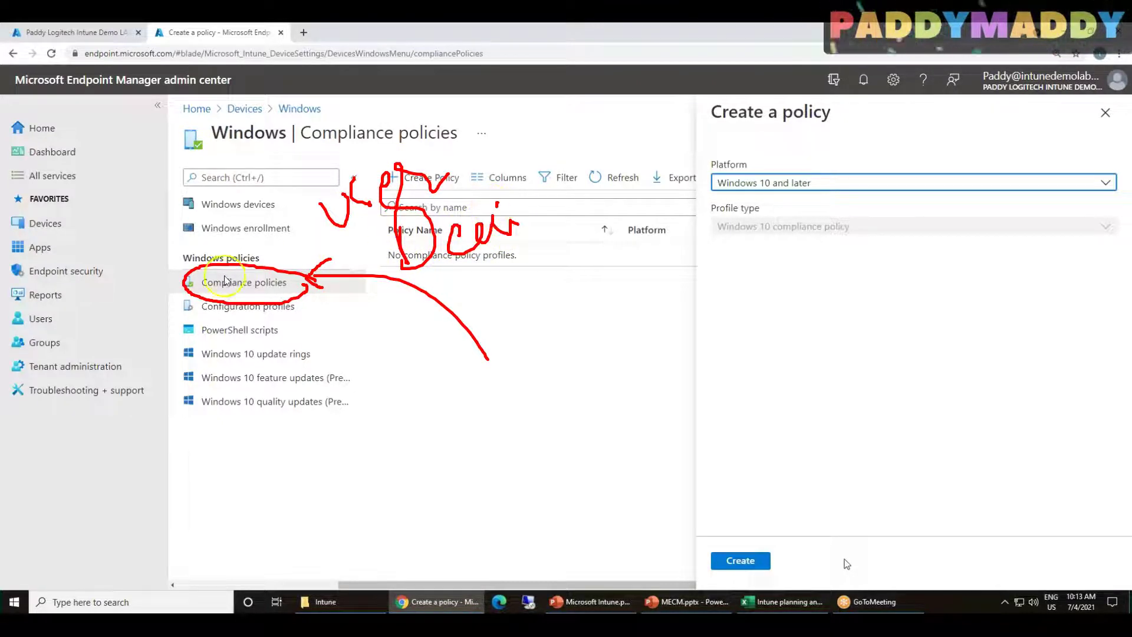
drag(254, 291, 288, 287)
mouse_move(194, 250)
mouse_down()
mouse_move(309, 207)
mouse_move(318, 224)
mouse_up()
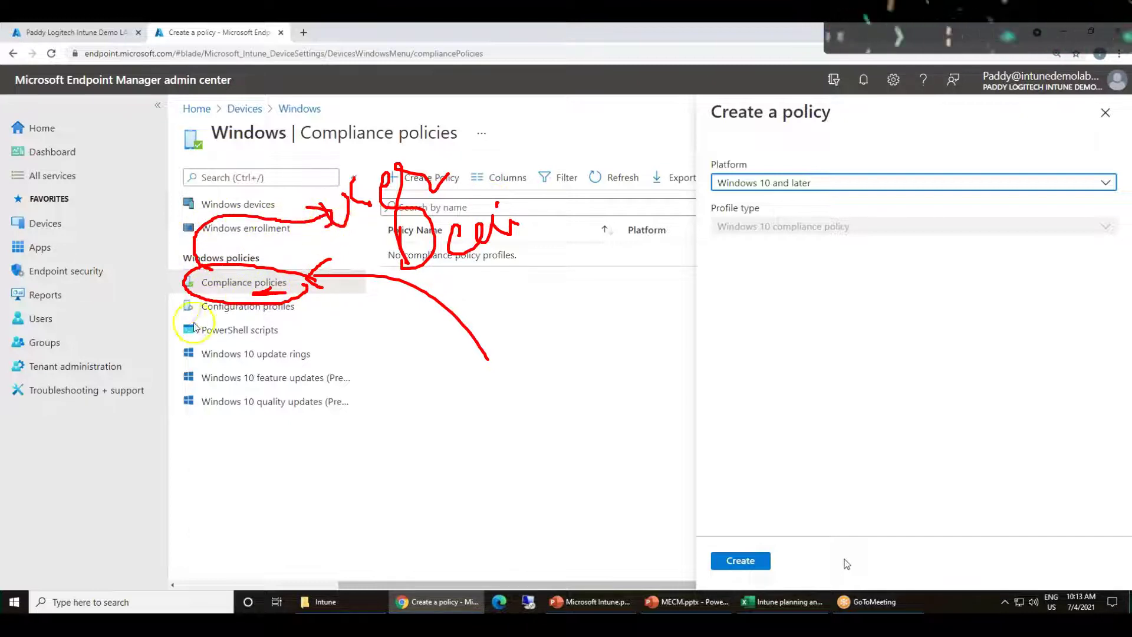
mouse_move(166, 296)
mouse_down()
mouse_move(331, 307)
mouse_move(188, 334)
mouse_move(175, 299)
mouse_up()
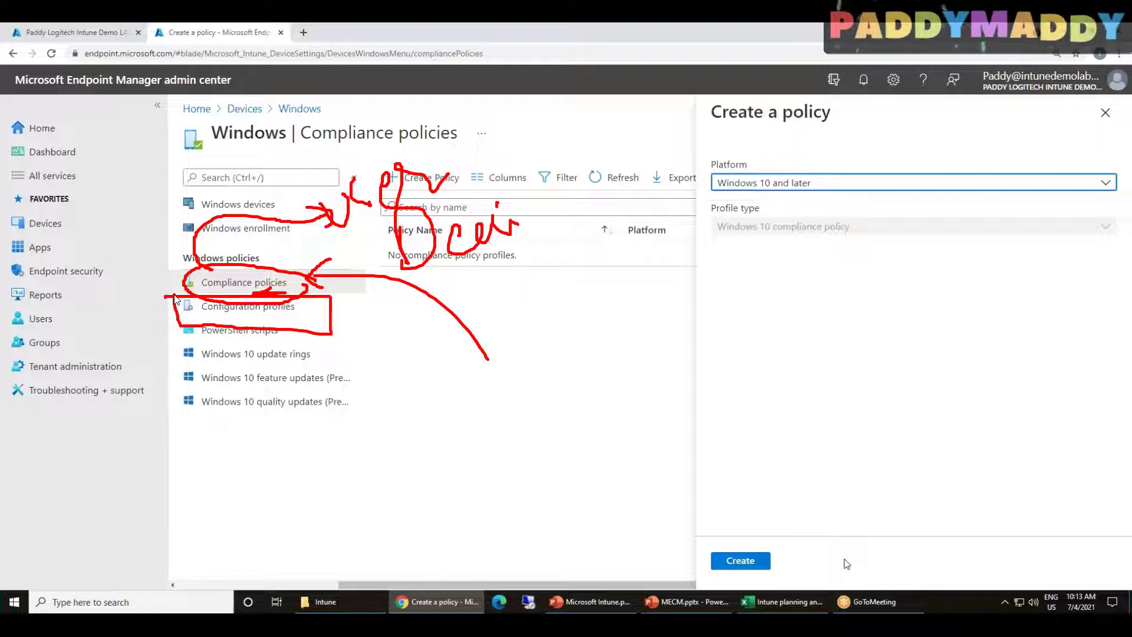
mouse_move(109, 229)
mouse_down()
mouse_move(120, 188)
mouse_move(147, 213)
mouse_move(152, 302)
mouse_move(201, 274)
mouse_up()
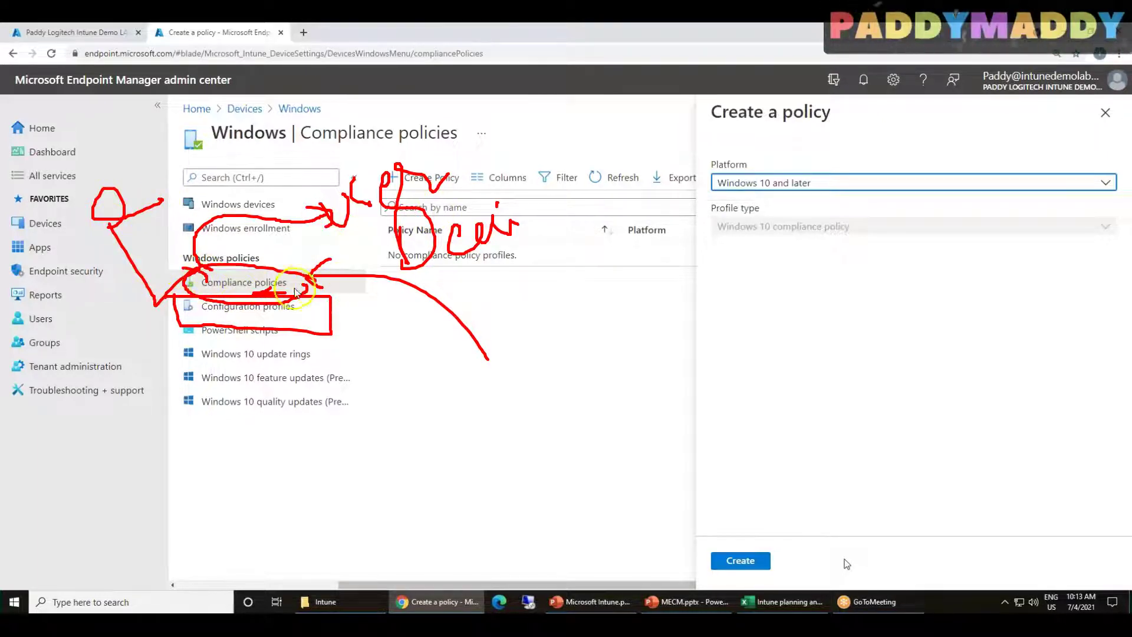
mouse_move(271, 272)
mouse_down()
mouse_move(340, 220)
mouse_move(340, 240)
mouse_up()
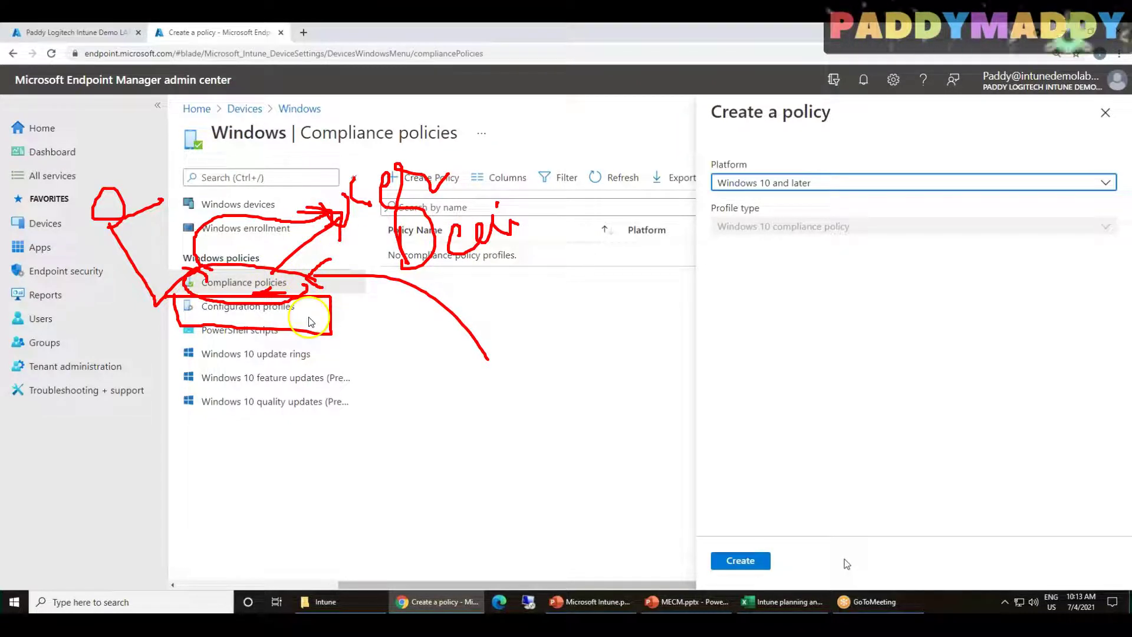
drag(200, 367, 237, 359)
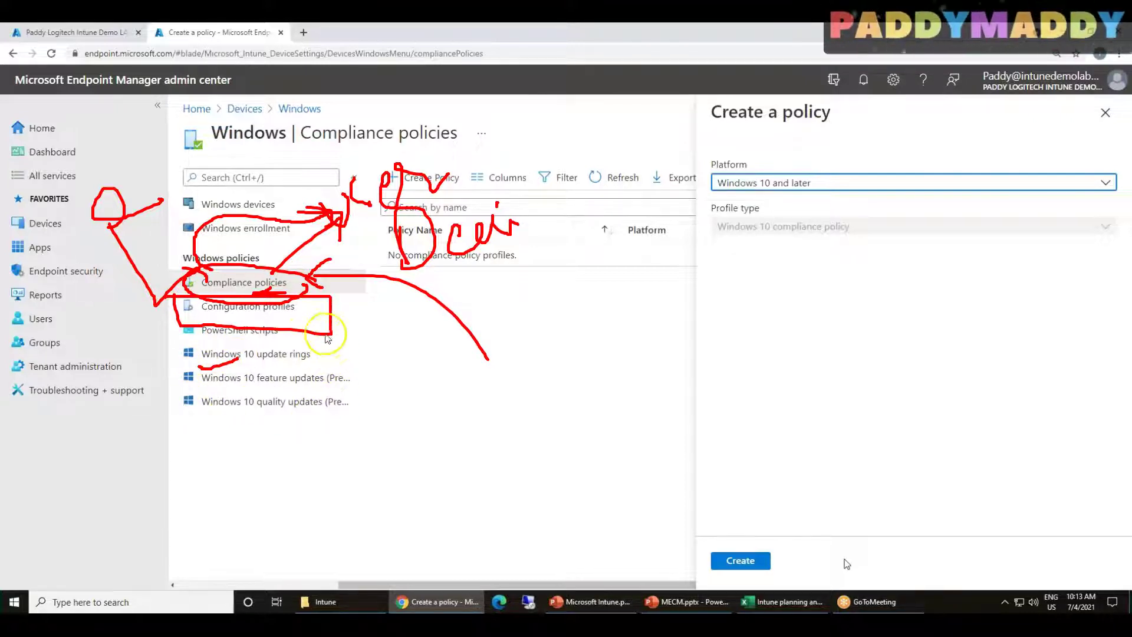
mouse_move(306, 294)
mouse_down()
mouse_move(374, 399)
mouse_move(333, 426)
mouse_up()
mouse_move(248, 457)
mouse_down()
mouse_move(283, 475)
mouse_move(283, 524)
mouse_move(285, 505)
mouse_move(340, 475)
mouse_move(371, 479)
mouse_move(417, 442)
mouse_move(328, 533)
mouse_move(402, 511)
mouse_move(386, 511)
mouse_up()
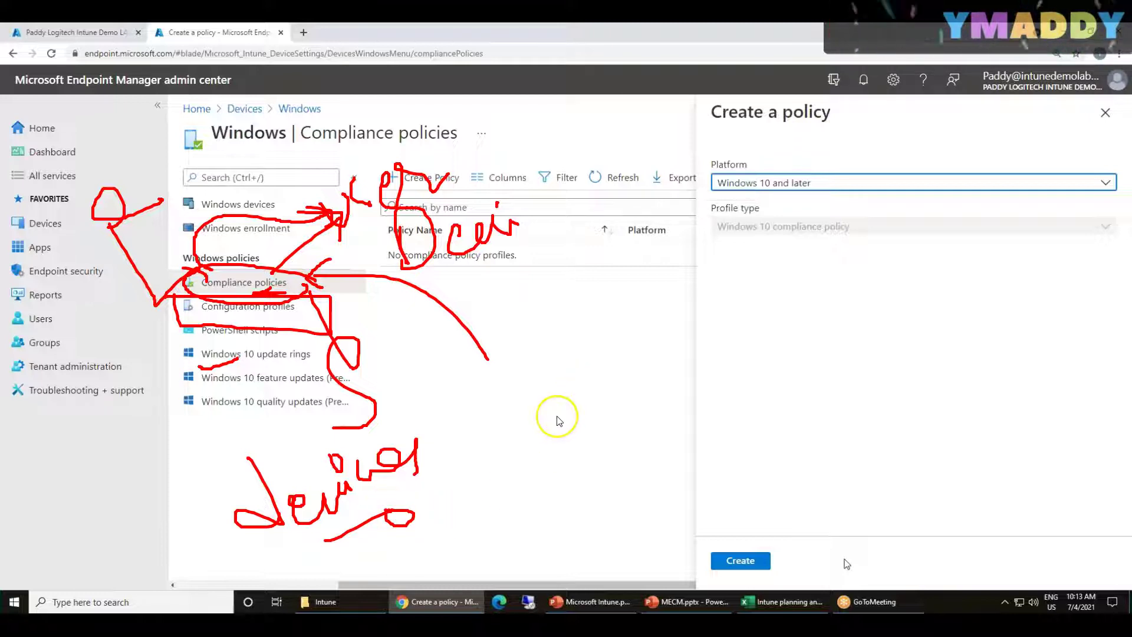
drag(414, 514, 479, 488)
mouse_move(469, 383)
mouse_down()
mouse_move(498, 359)
mouse_move(508, 417)
mouse_move(584, 444)
mouse_move(593, 349)
mouse_move(606, 407)
mouse_up()
mouse_move(581, 484)
mouse_down()
mouse_move(625, 498)
mouse_move(657, 483)
mouse_up()
mouse_move(581, 562)
mouse_down()
mouse_move(628, 545)
mouse_move(693, 498)
mouse_up()
drag(531, 470, 694, 408)
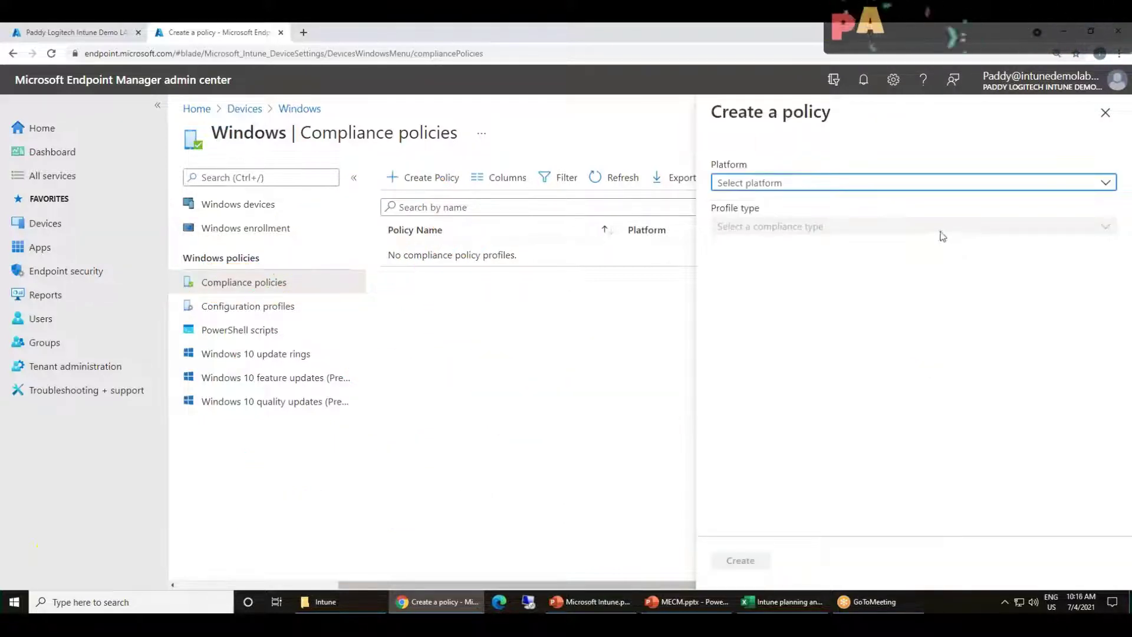
Choose Windows 10 and later as the platform and create the compliance policy
click(766, 183)
click(762, 204)
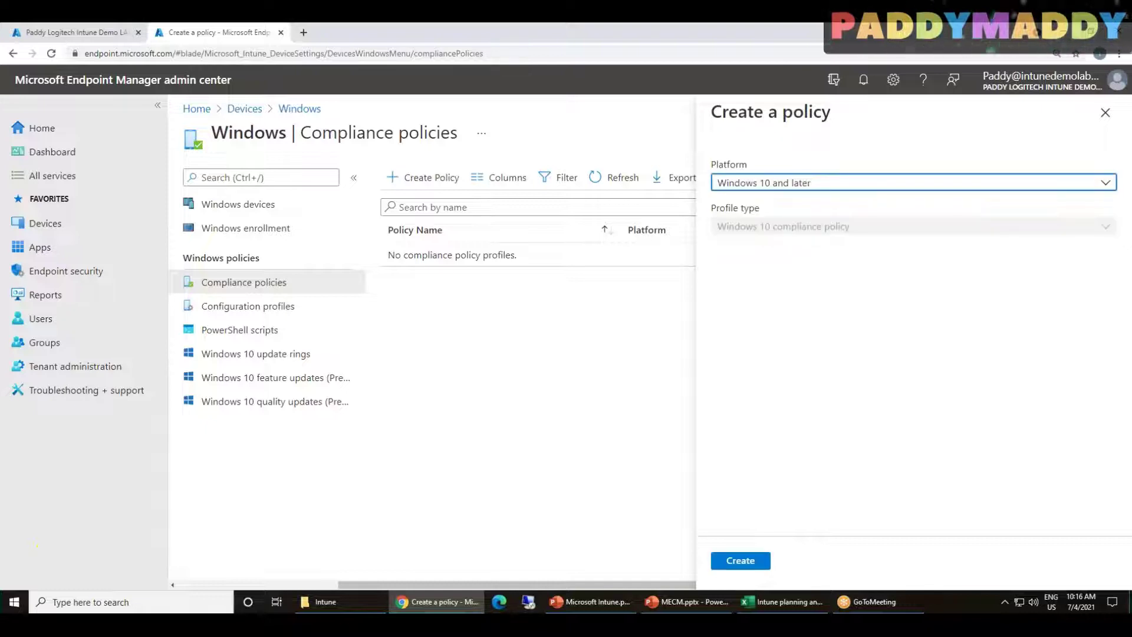
click(739, 559)
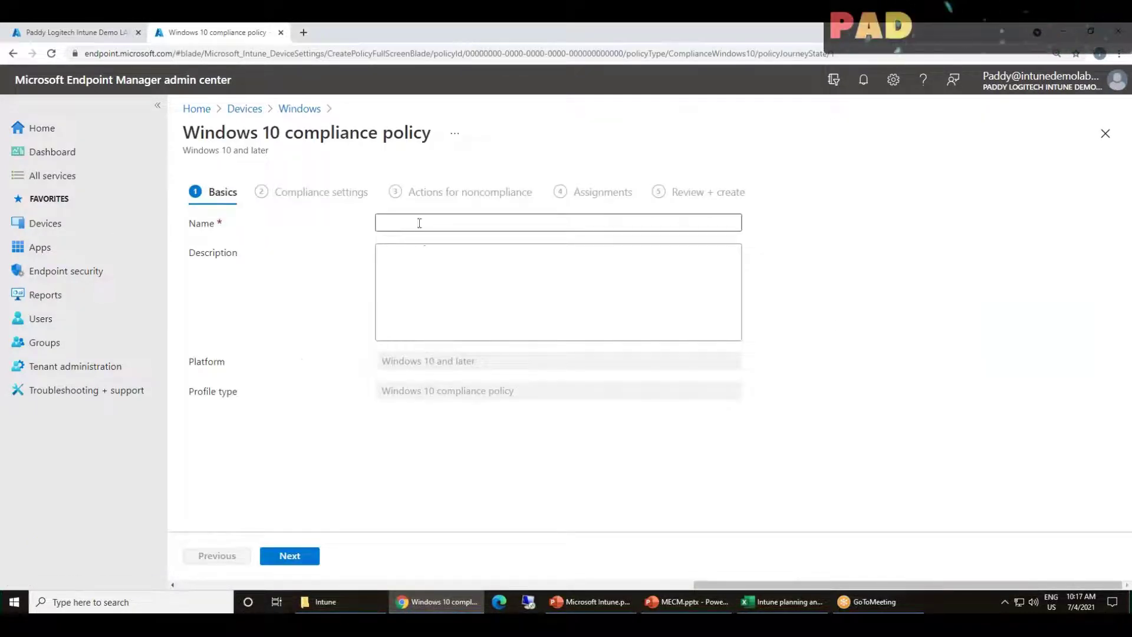
Name the policy 'Windows 10 compliance policy' and continue to Compliance settings
triple_click(286, 140)
key(ctrl+c)
click(401, 222)
key(ctrl+v)
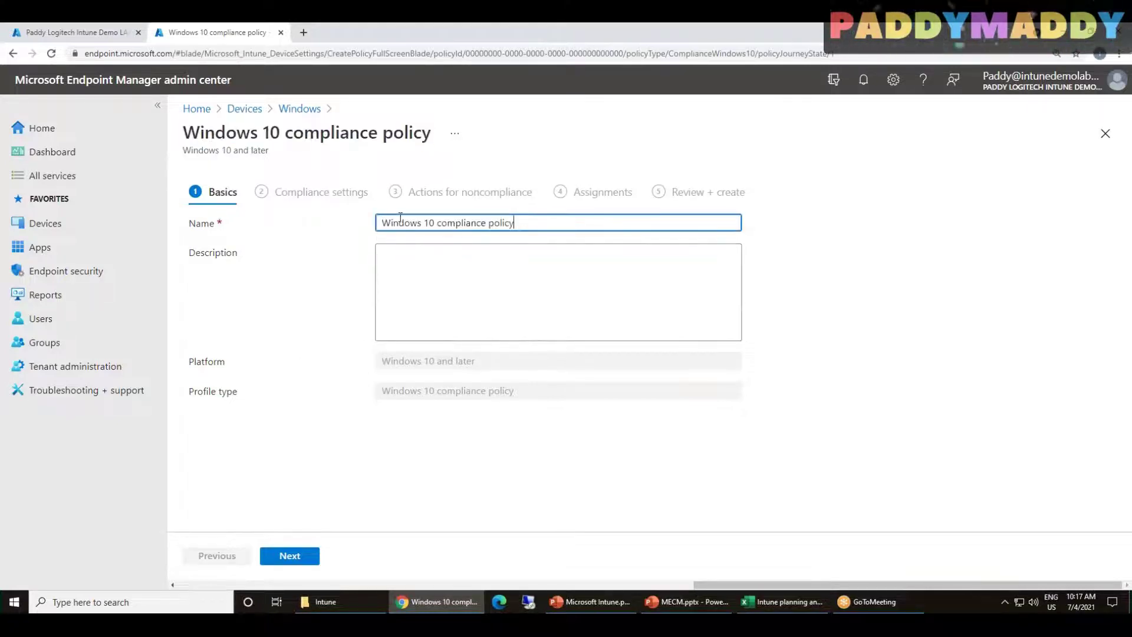
click(293, 557)
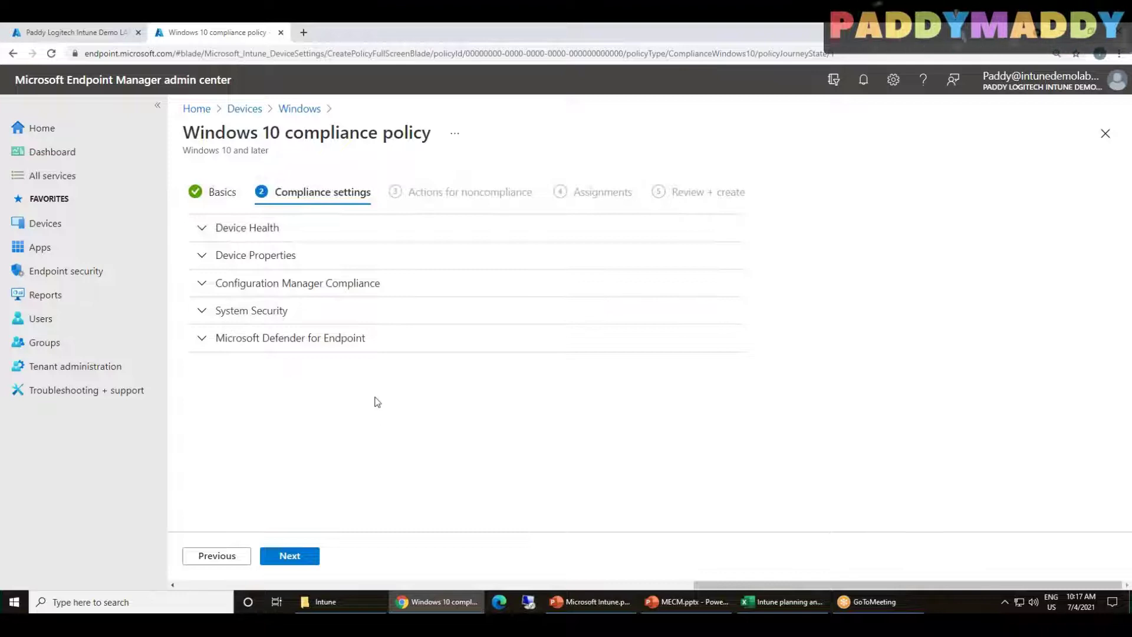
Inspect the Device Health settings, leaving BitLocker Not configured
click(262, 229)
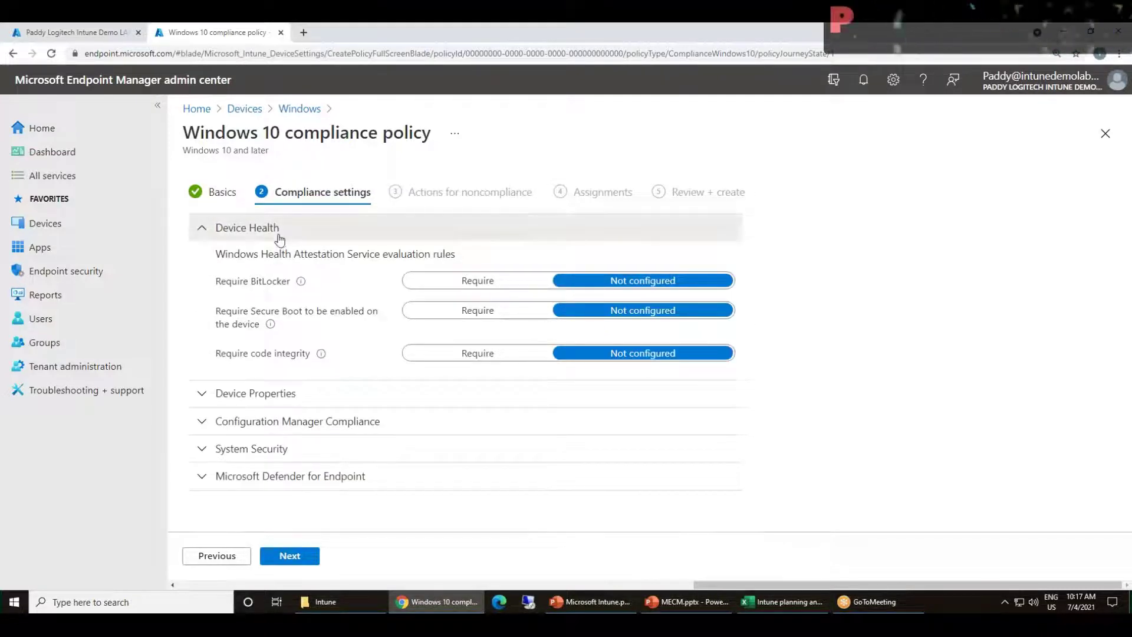
click(279, 234)
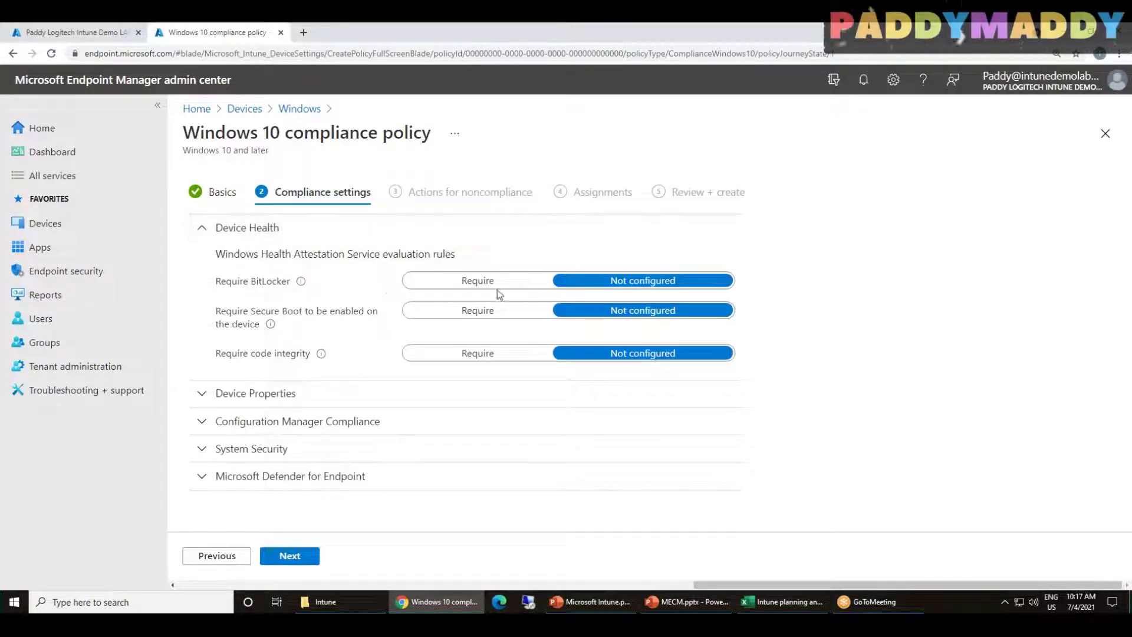
click(484, 283)
click(602, 282)
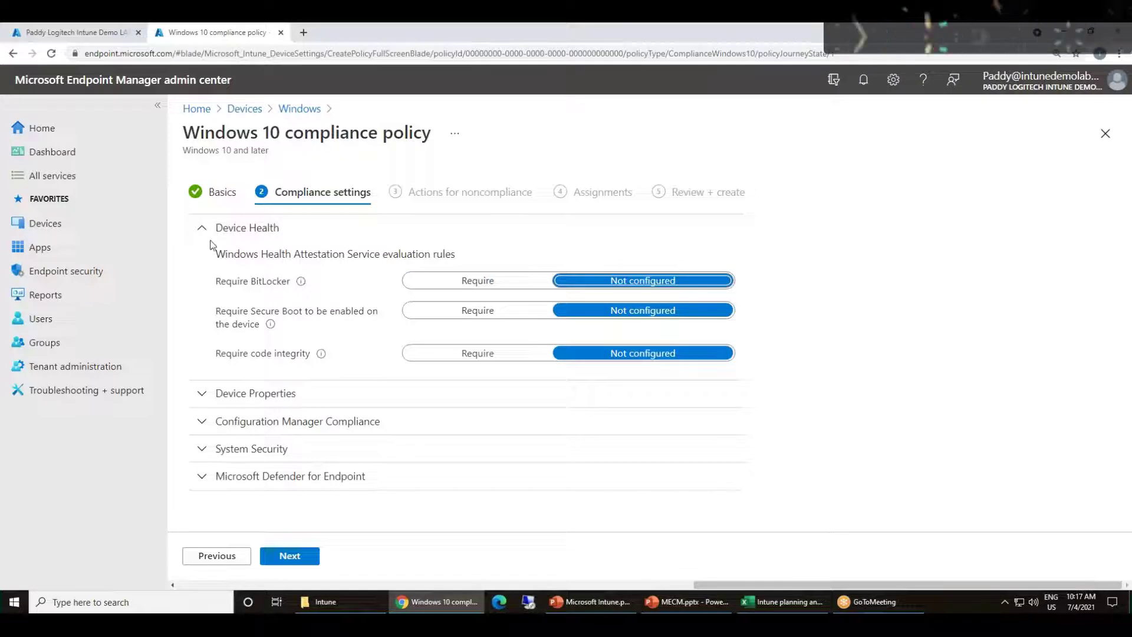
click(239, 231)
Browse Device Properties and Configuration Manager Compliance, then expand System Security
click(236, 264)
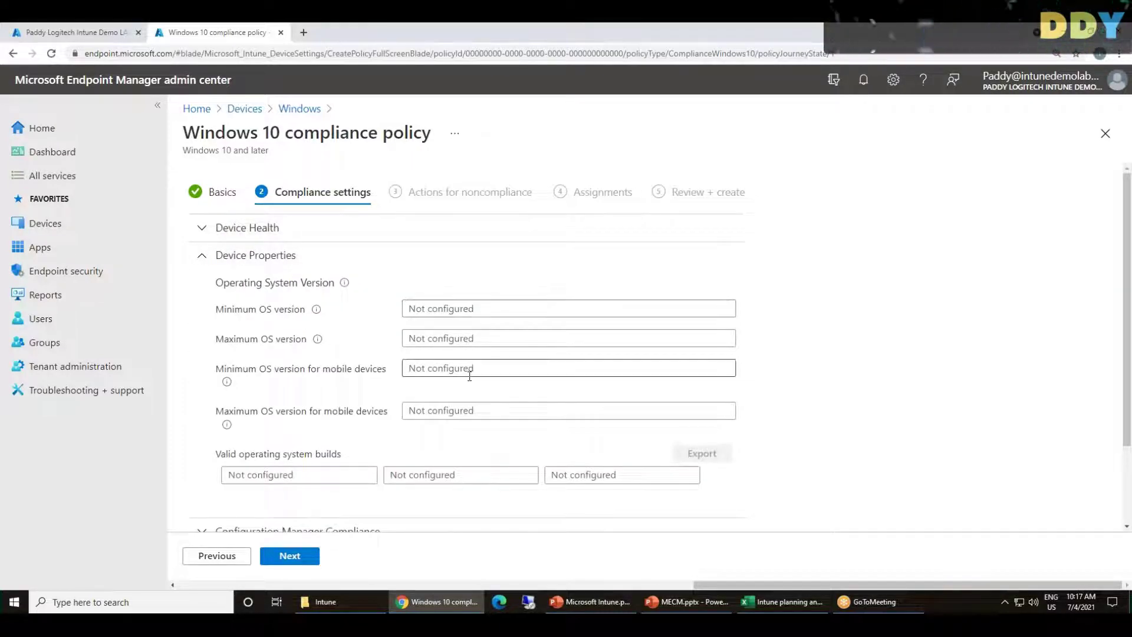
click(260, 262)
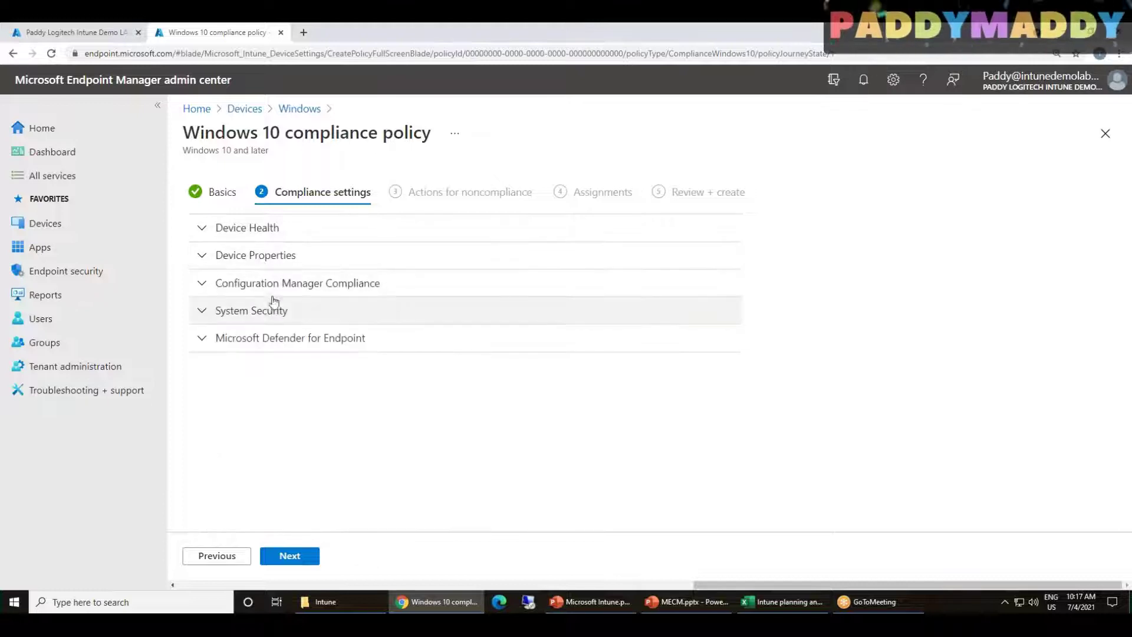
click(259, 284)
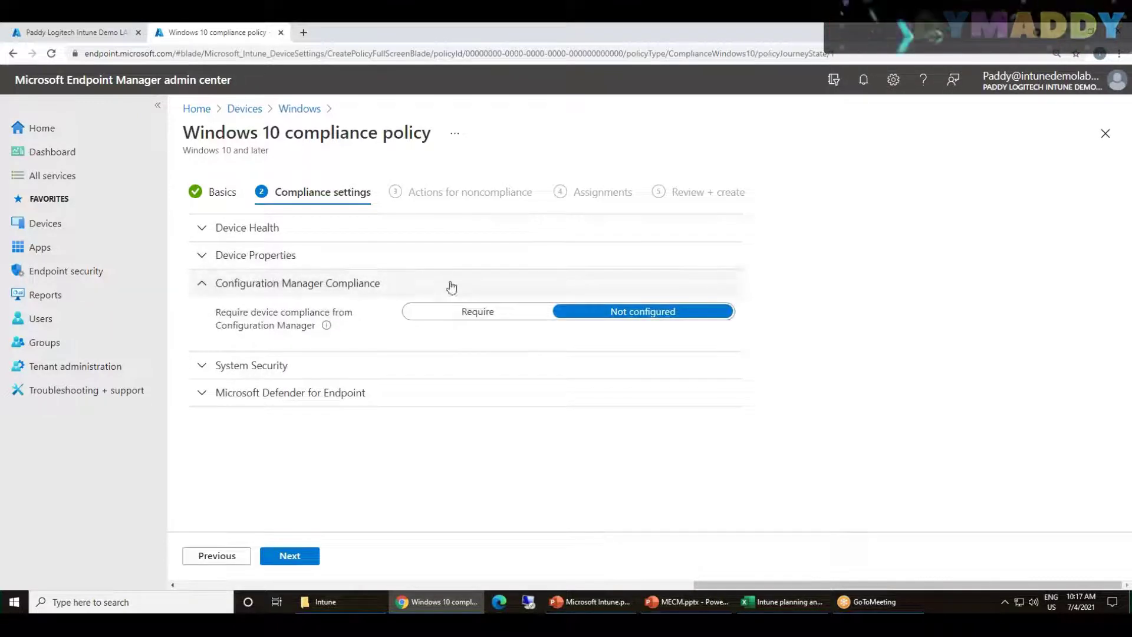
click(285, 283)
click(285, 309)
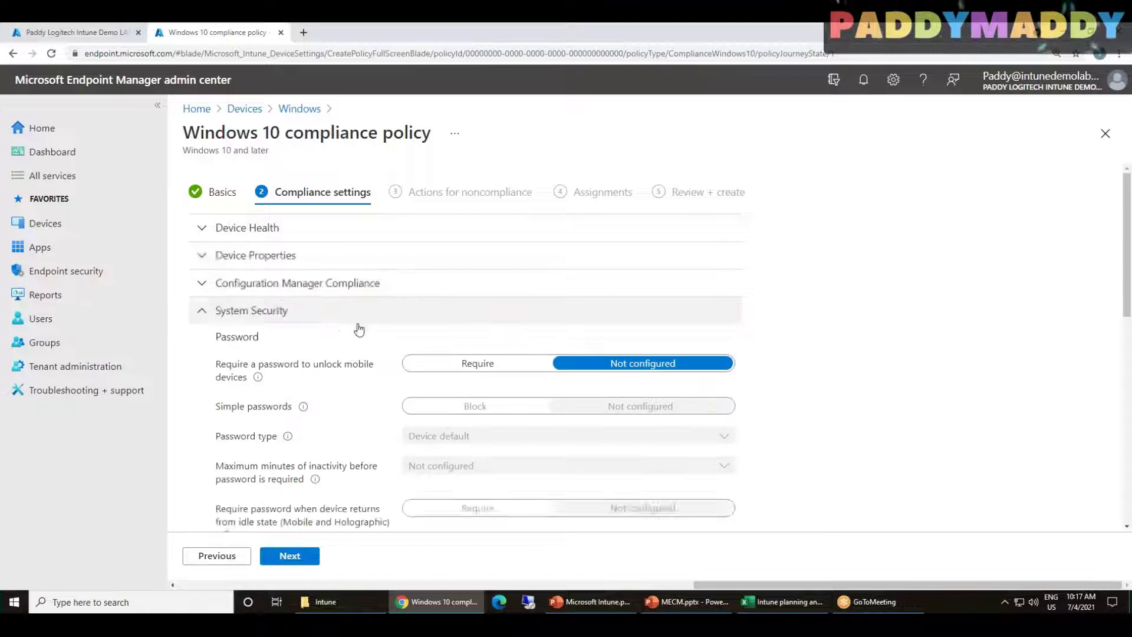
Set Firewall to Require in the Device Security group
scroll(978, 424, down, 1)
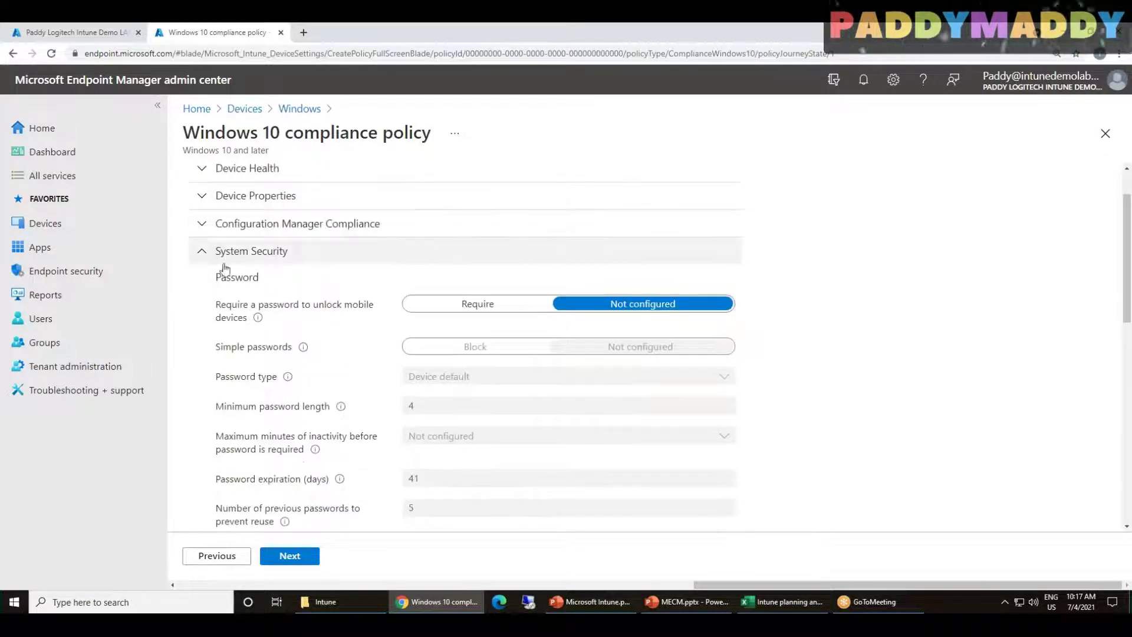
scroll(361, 426, down, 1)
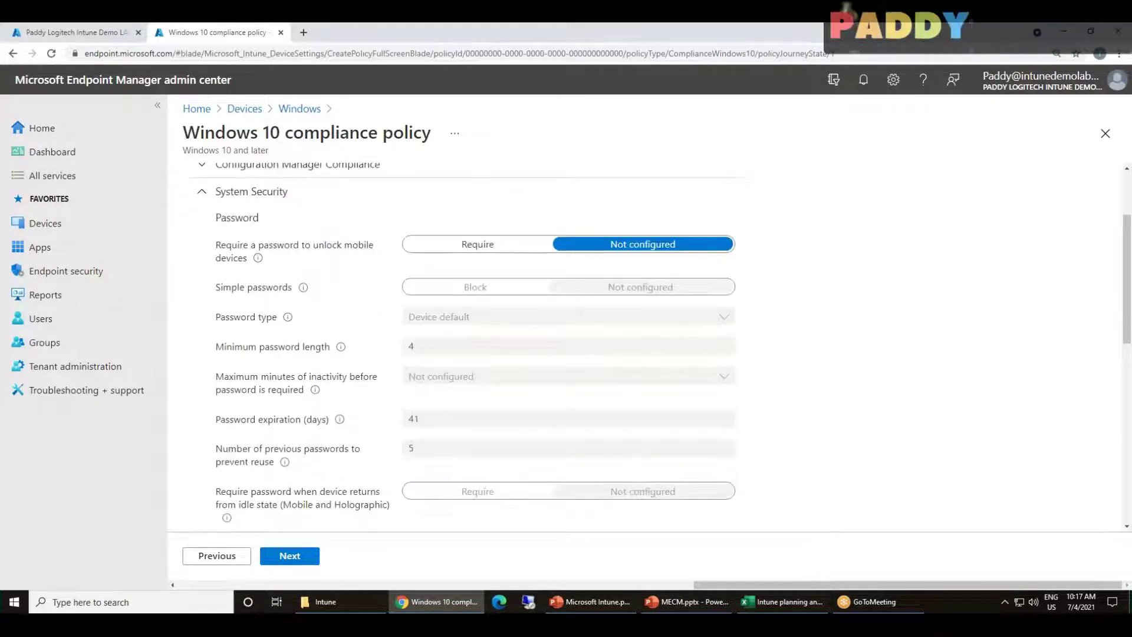
scroll(1014, 471, down, 3)
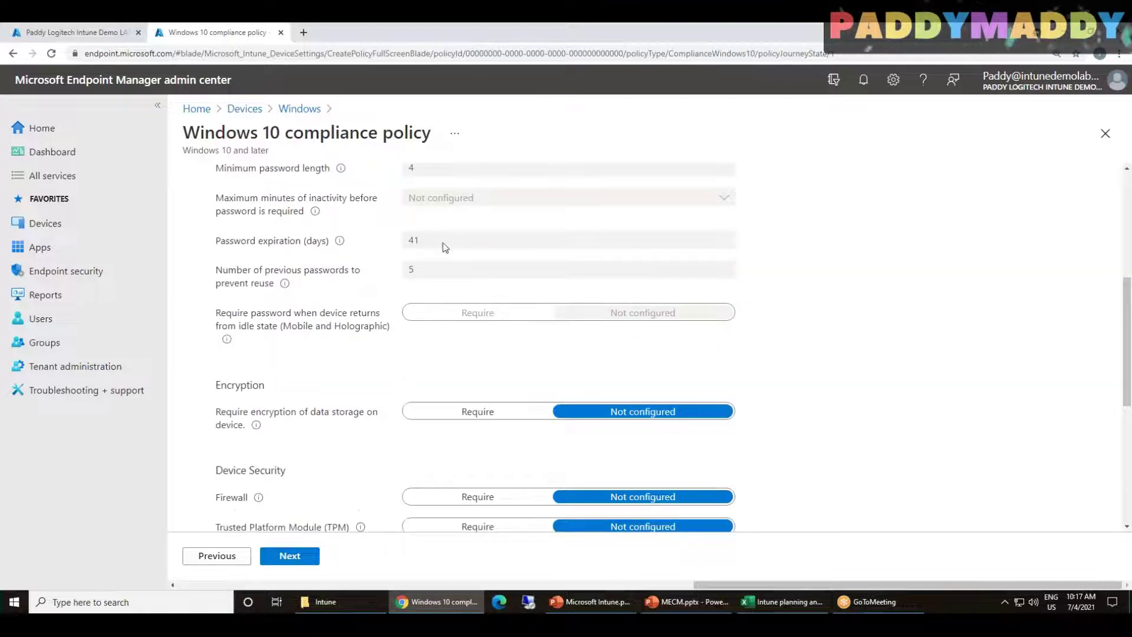
scroll(331, 335, down, 2)
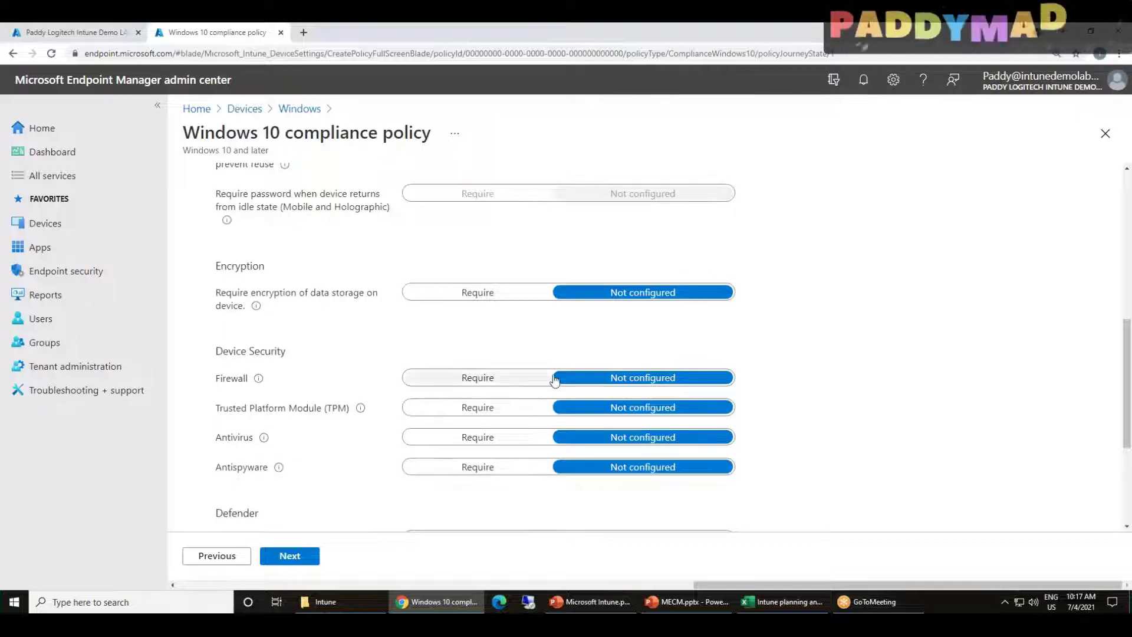
scroll(336, 371, down, 1)
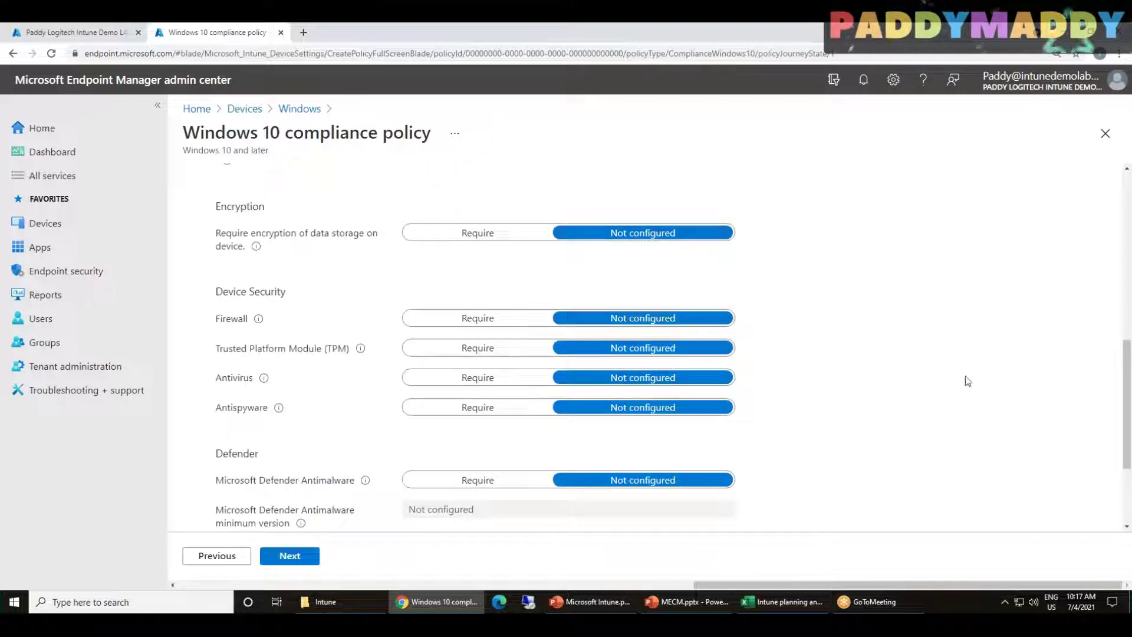
drag(230, 319, 237, 316)
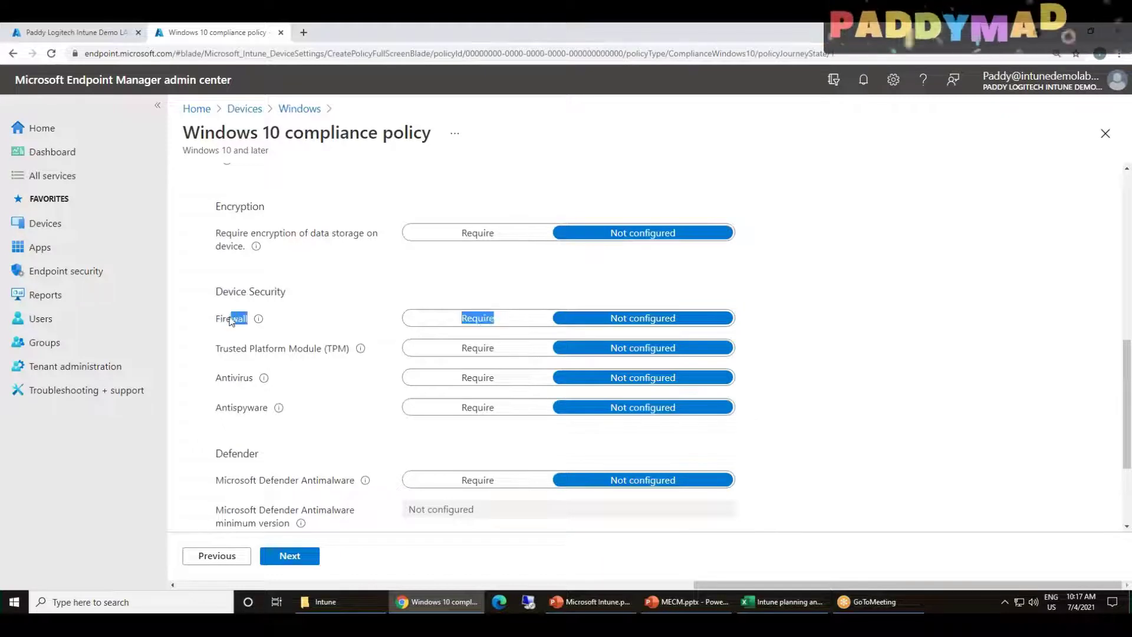
click(469, 319)
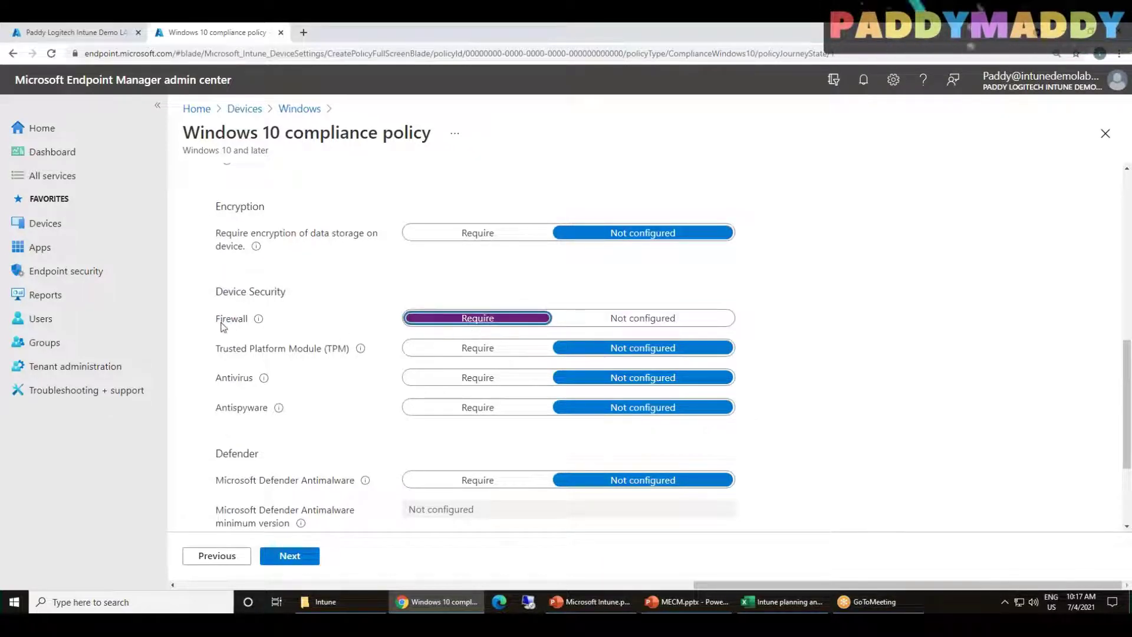
scroll(294, 355, down, 2)
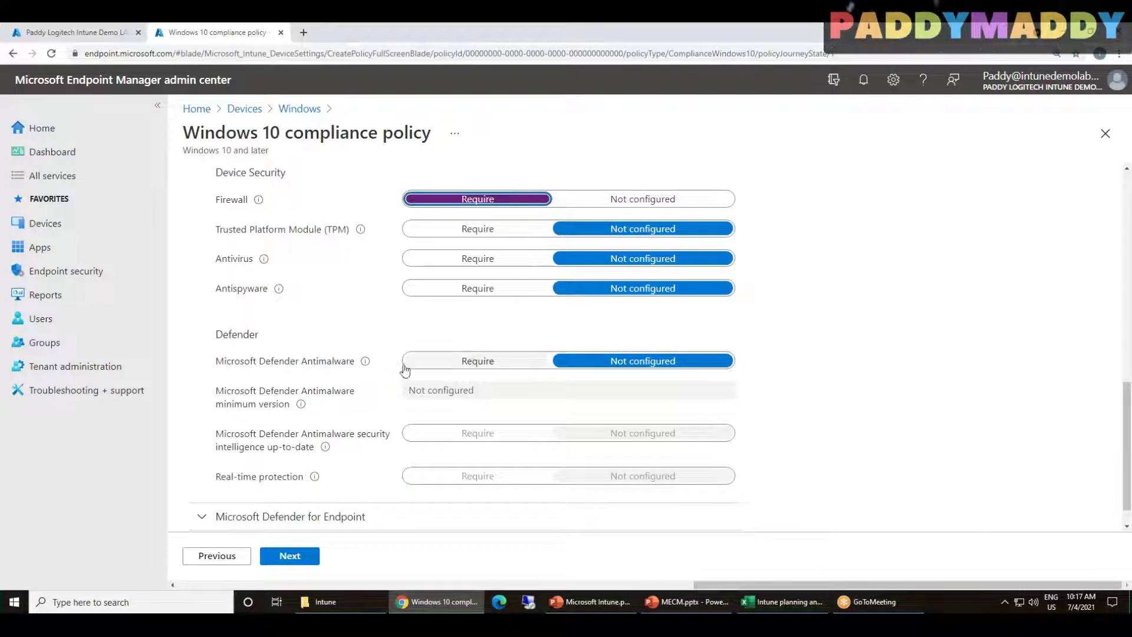
Try requiring Microsoft Defender Antimalware and real-time protection, then stop requiring Antimalware
click(482, 363)
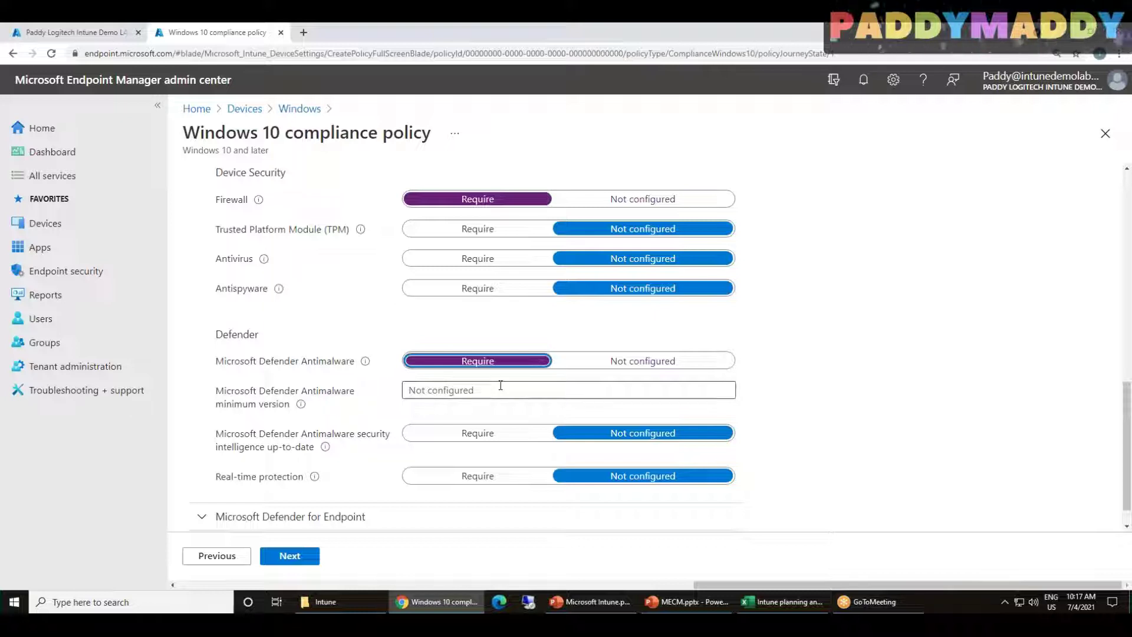
click(219, 364)
drag(235, 369, 315, 368)
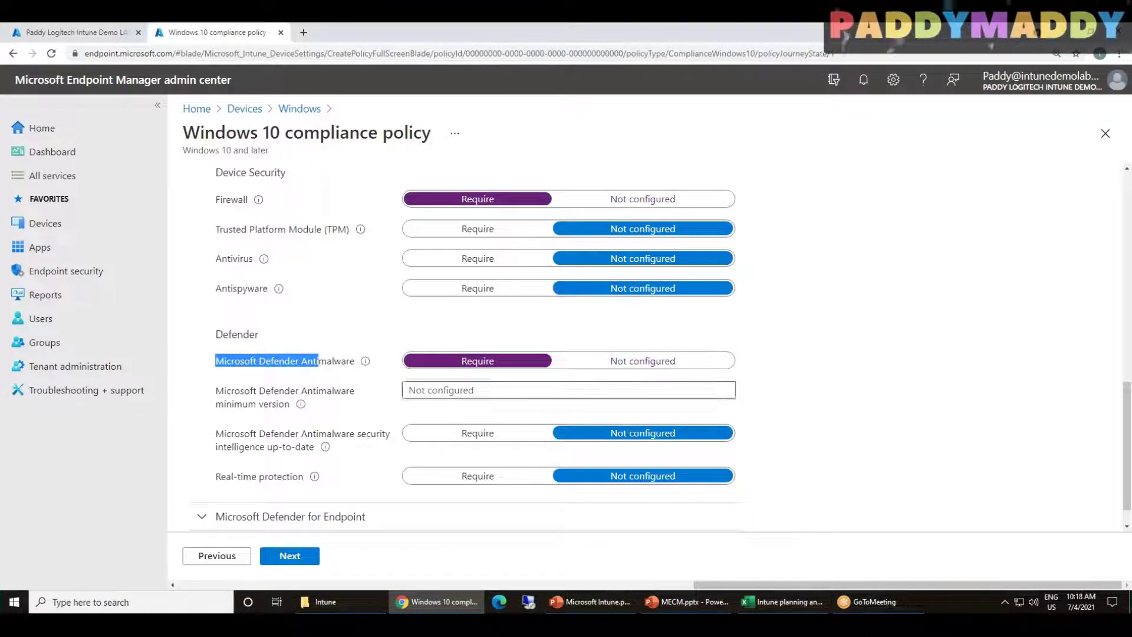
click(459, 478)
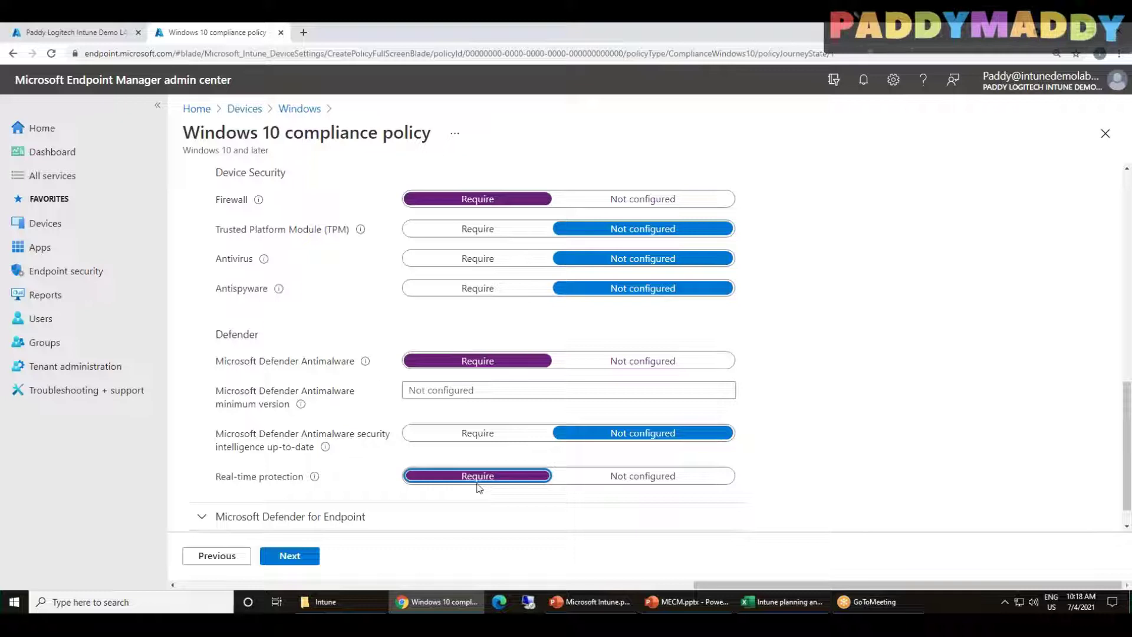
click(622, 368)
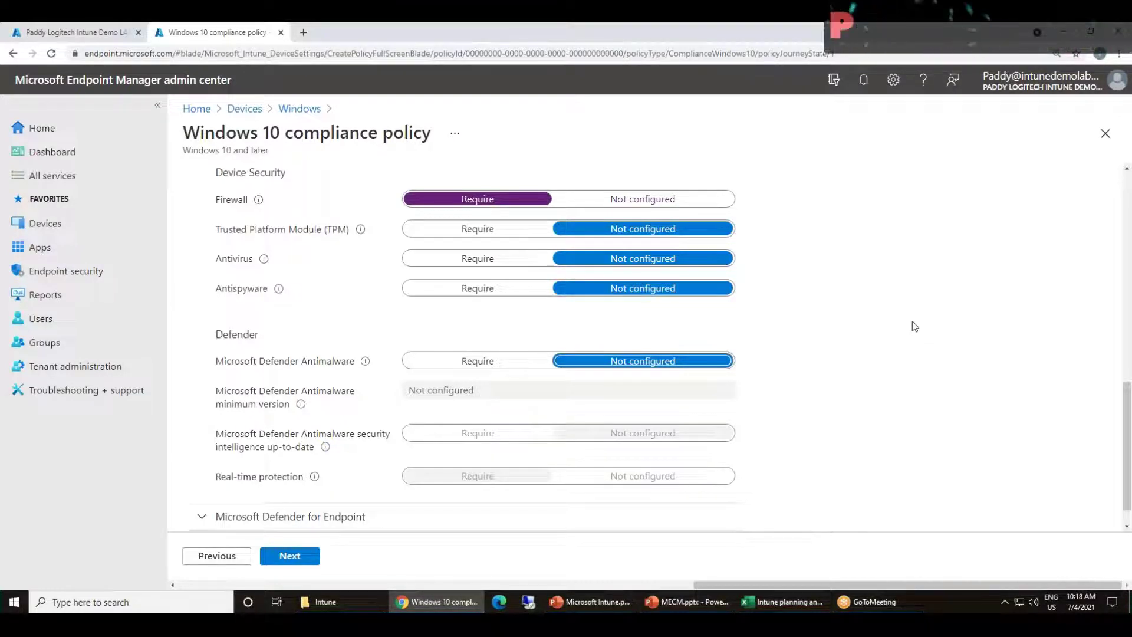
Scroll back to point out the required Firewall setting
scroll(285, 338, up, 1)
scroll(306, 391, up, 3)
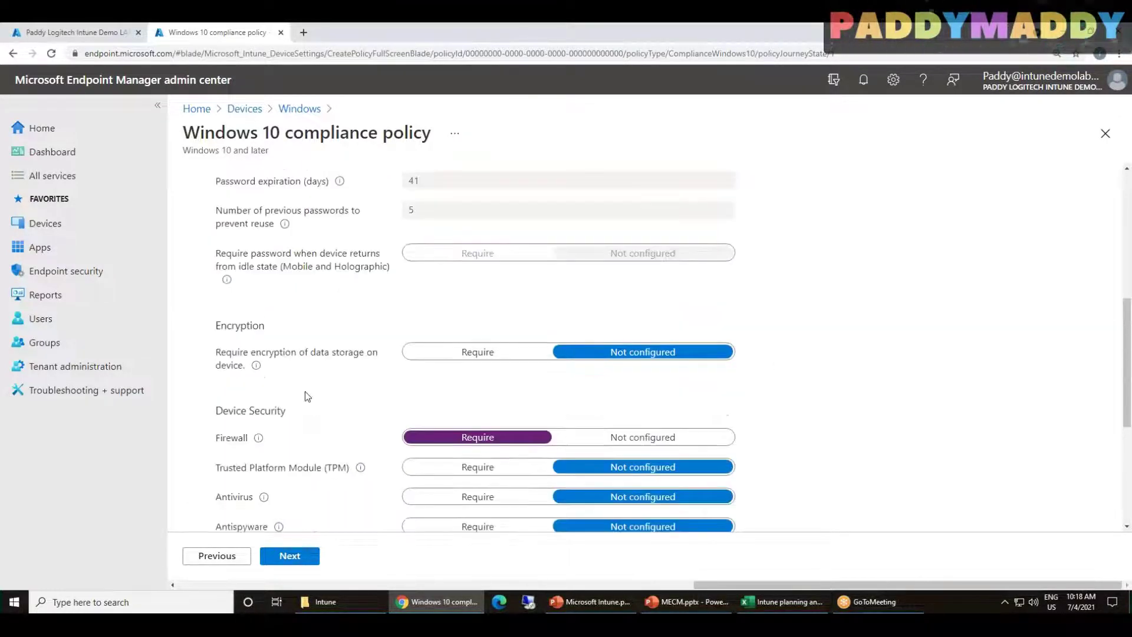
scroll(312, 390, down, 4)
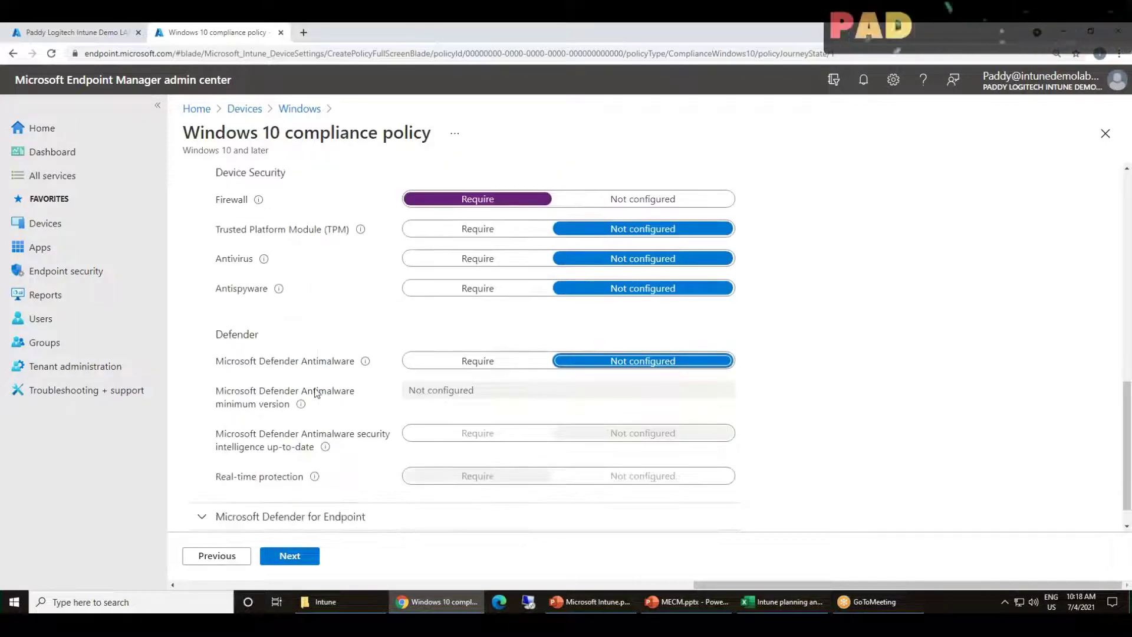
drag(248, 201, 227, 201)
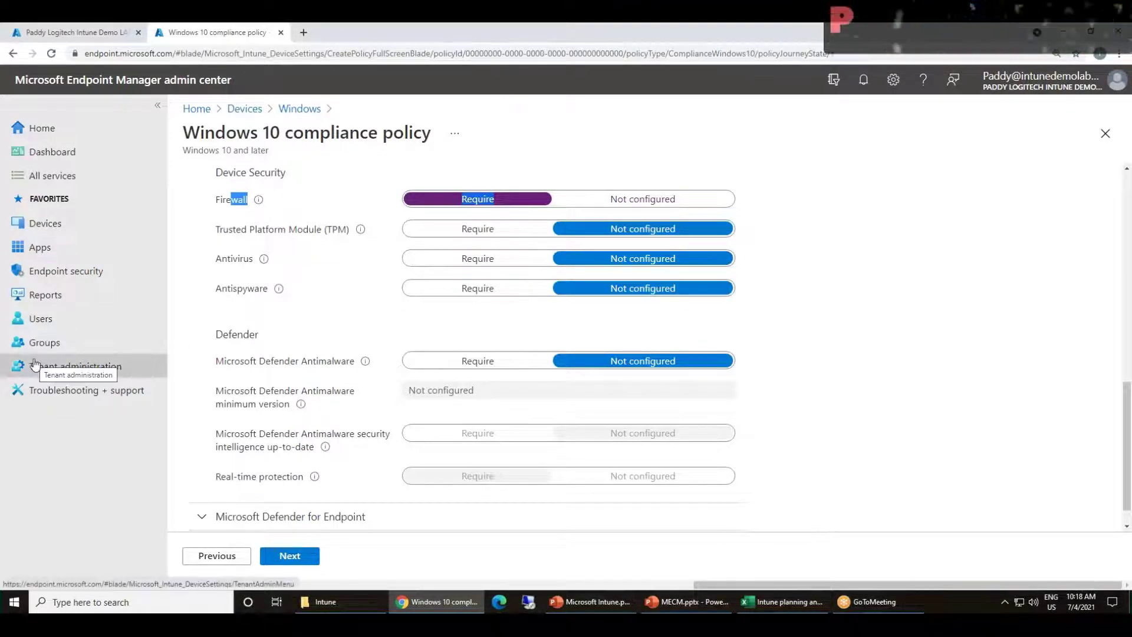
click(949, 377)
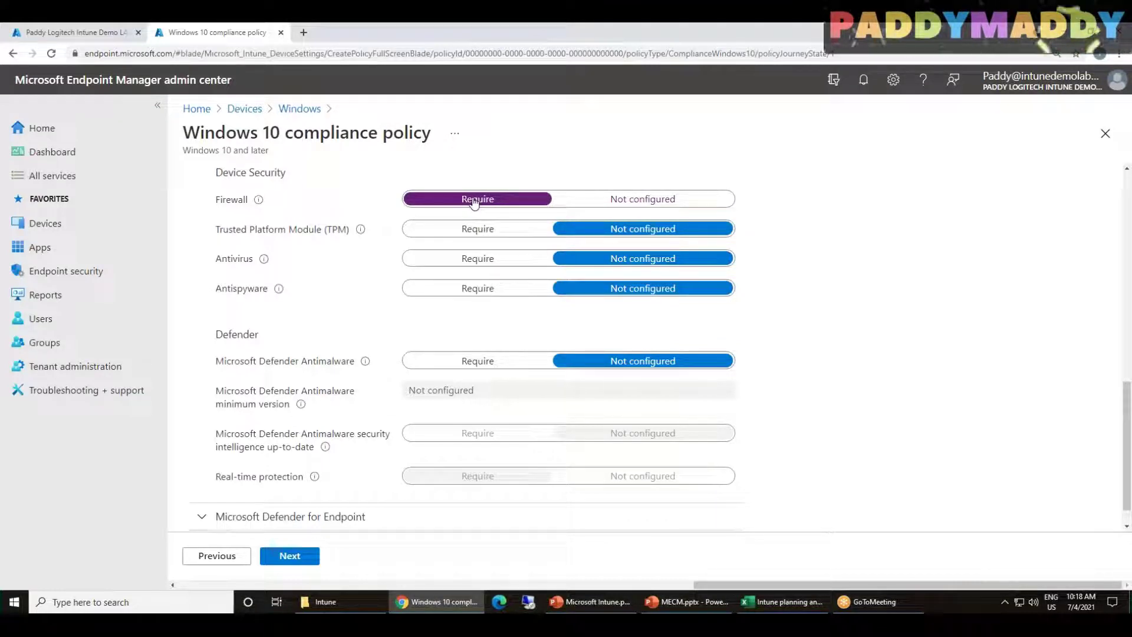
Expand Microsoft Defender for Endpoint and keep the machine risk score Not configured
scroll(642, 379, down, 1)
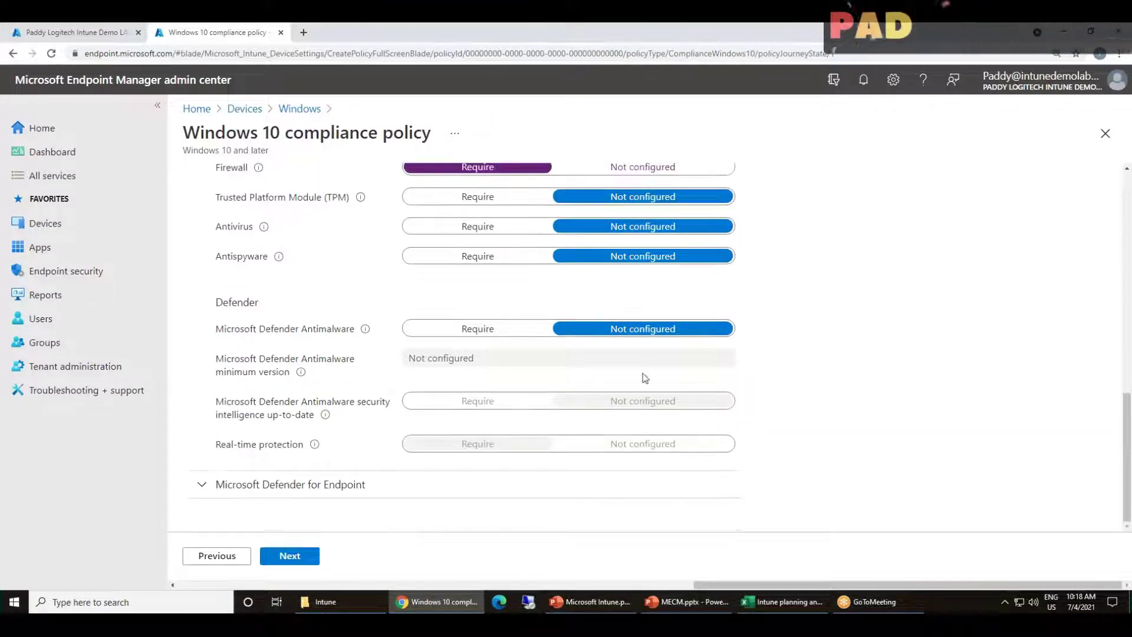
click(290, 484)
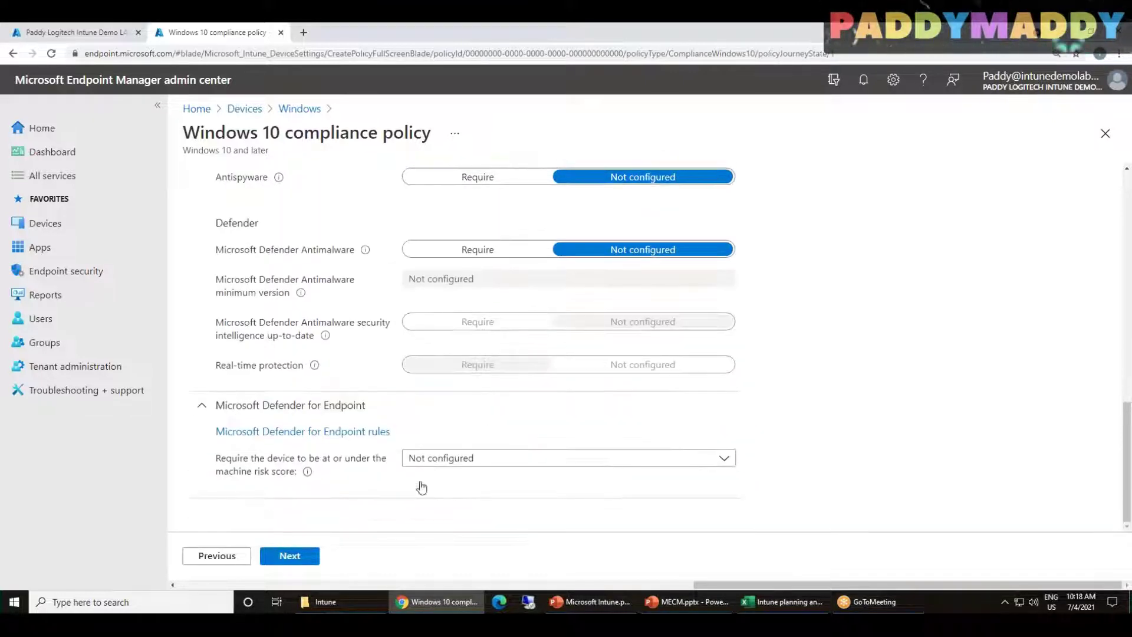
click(519, 458)
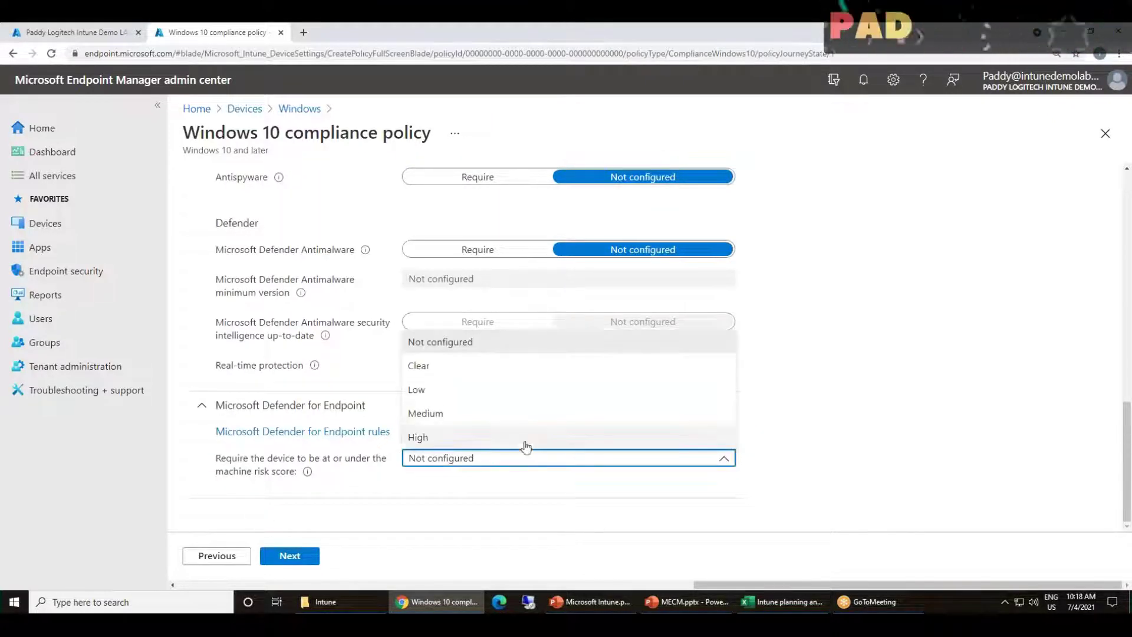
click(593, 523)
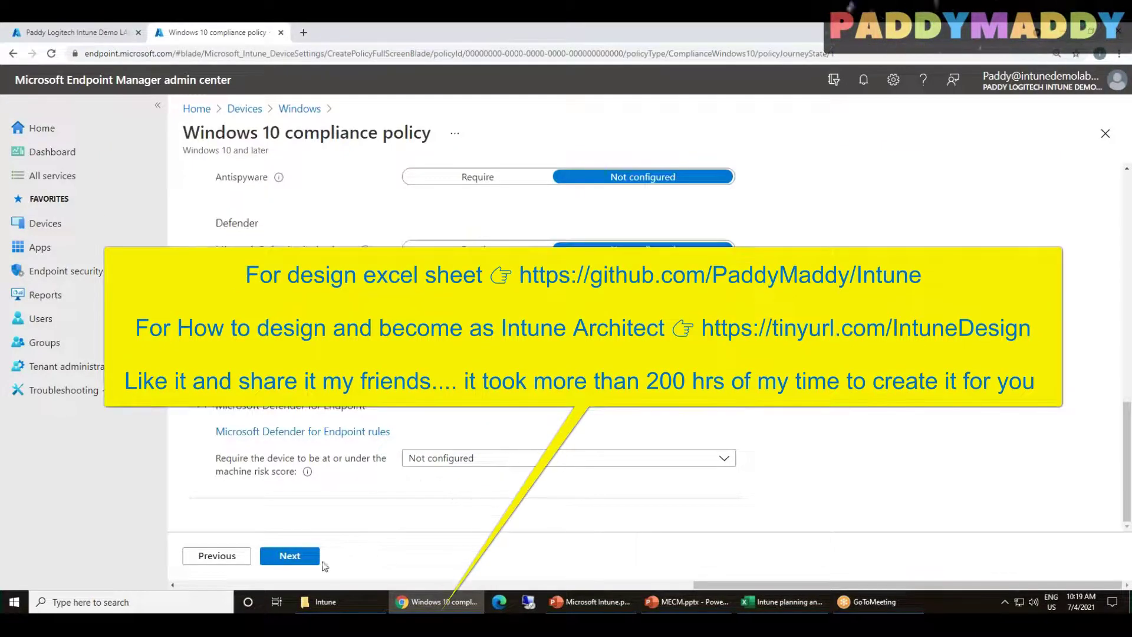
Advance the Windows 10 compliance policy wizard to the Actions for noncompliance tab
click(303, 557)
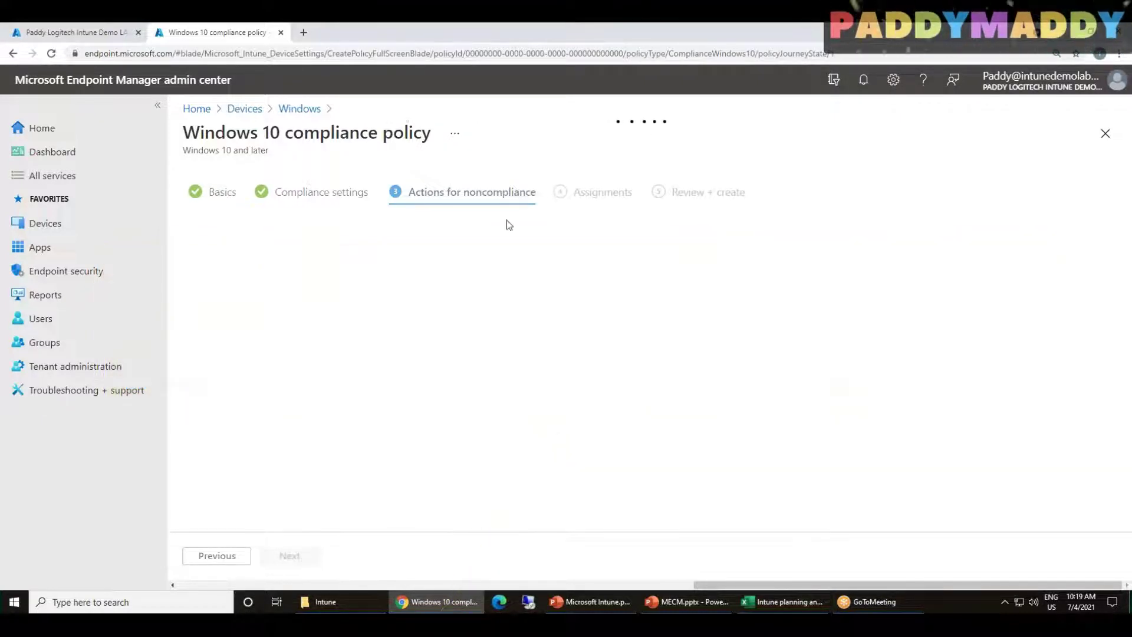
Add then delete a Send email to end user action, keeping only Mark device noncompliant, and reach Assignments
click(293, 302)
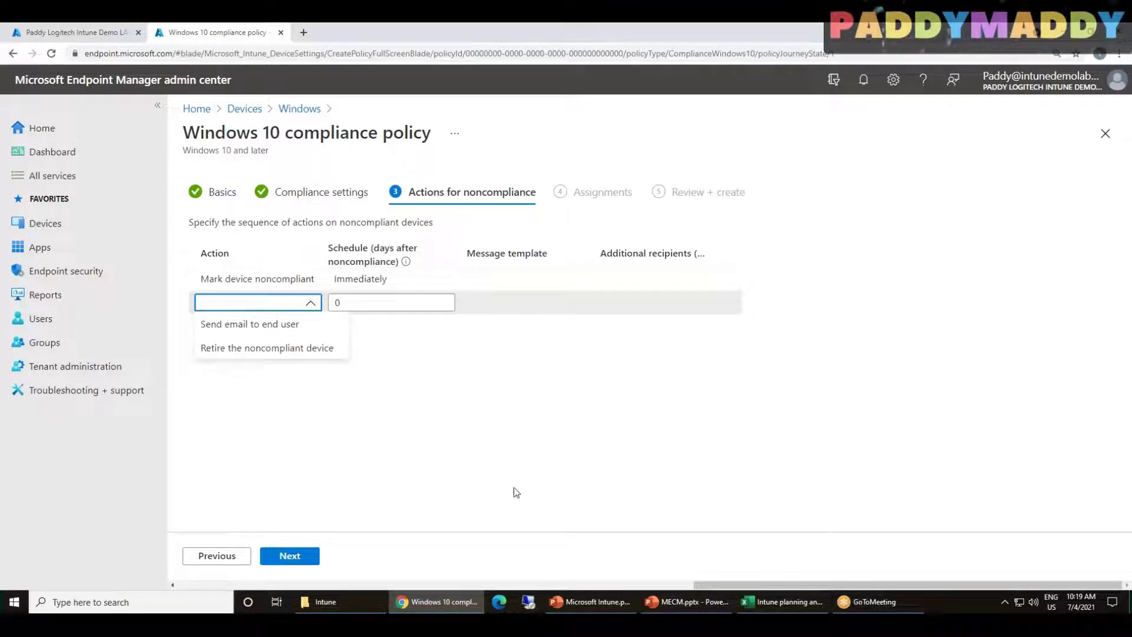
click(256, 326)
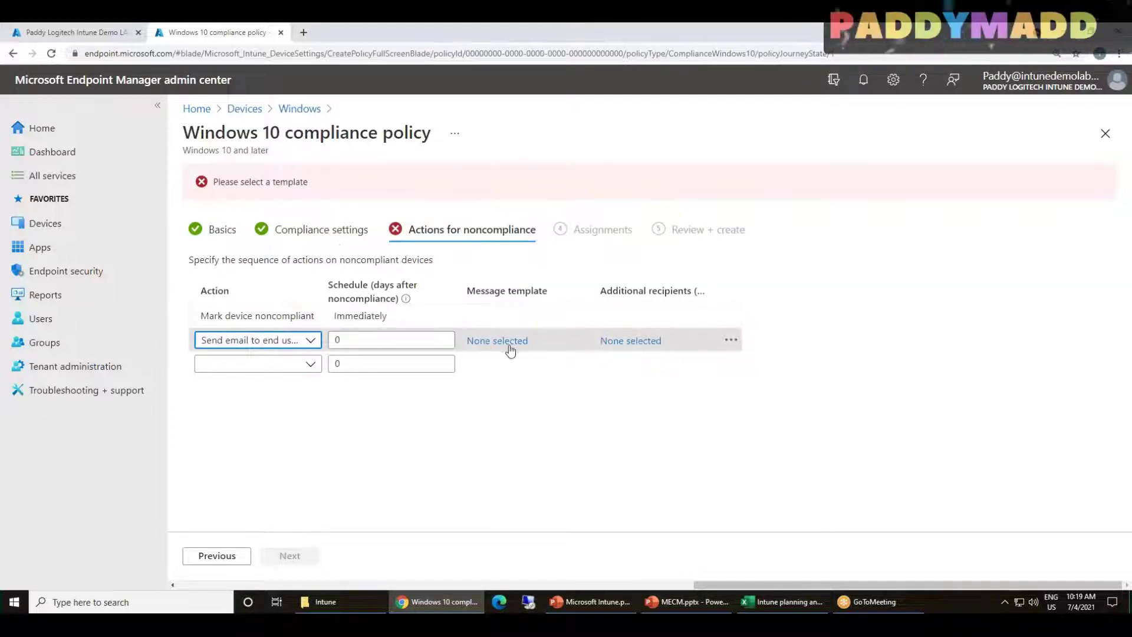
click(508, 343)
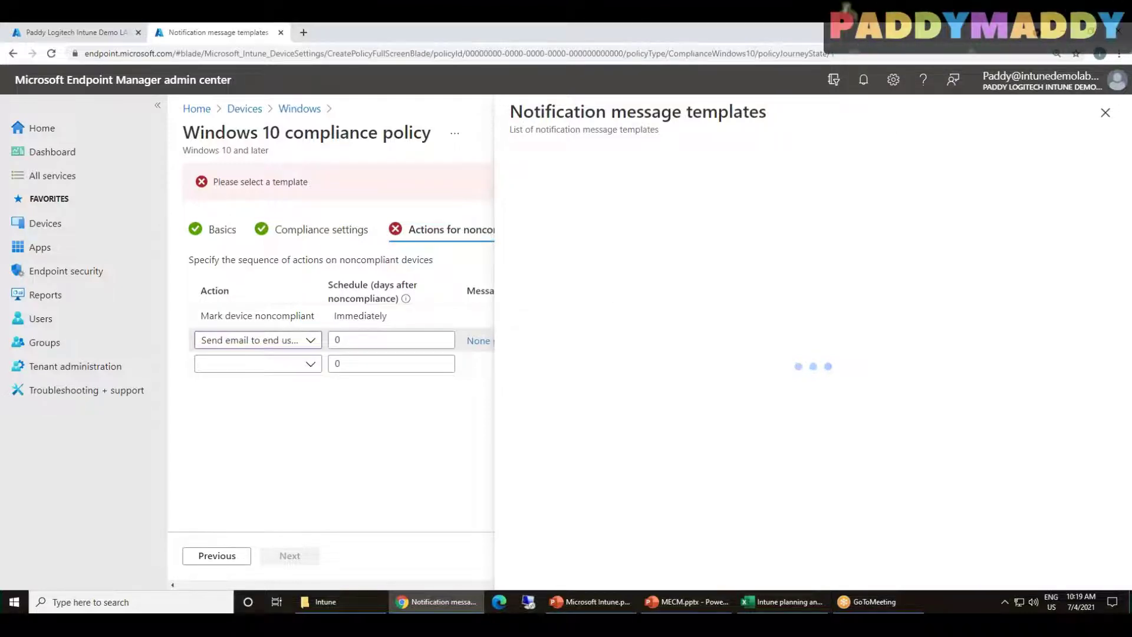
click(1105, 121)
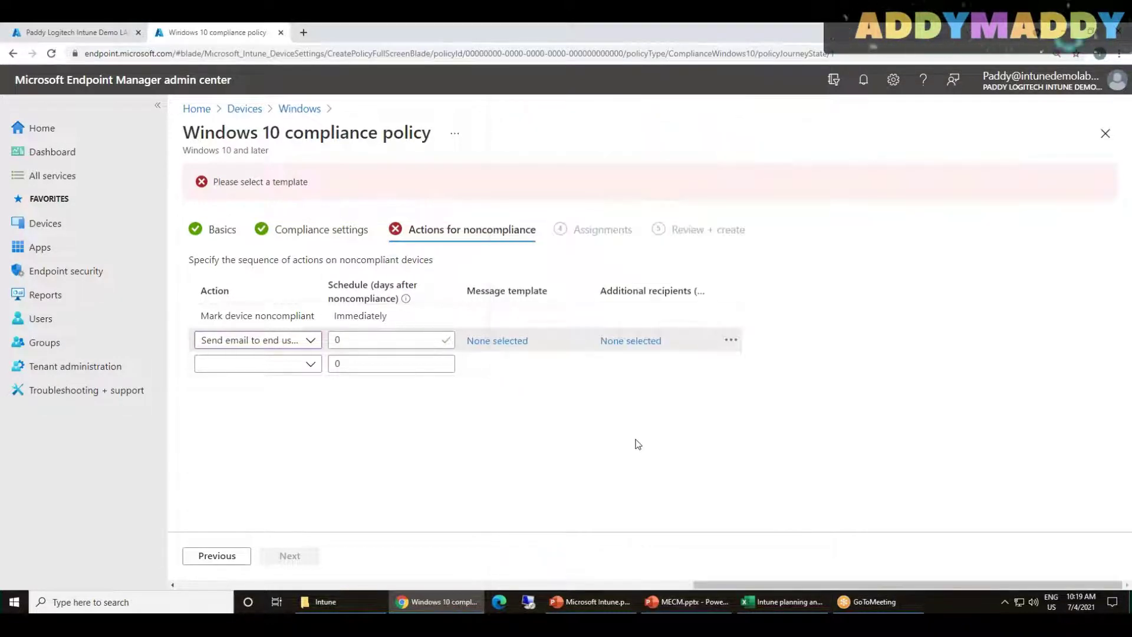
click(734, 341)
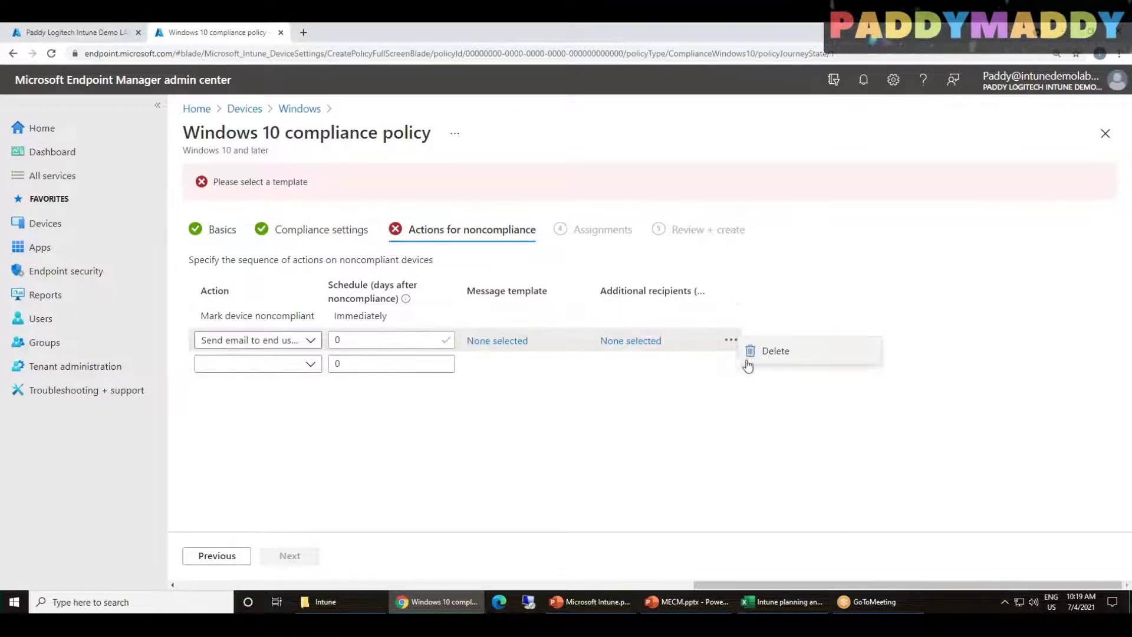
click(752, 352)
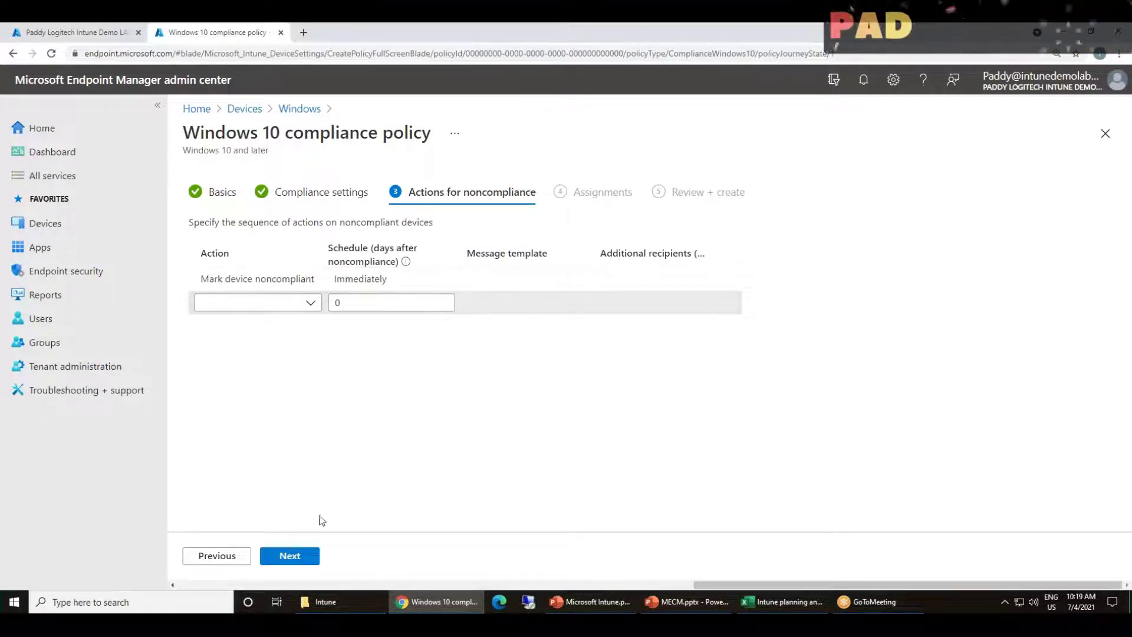
click(292, 560)
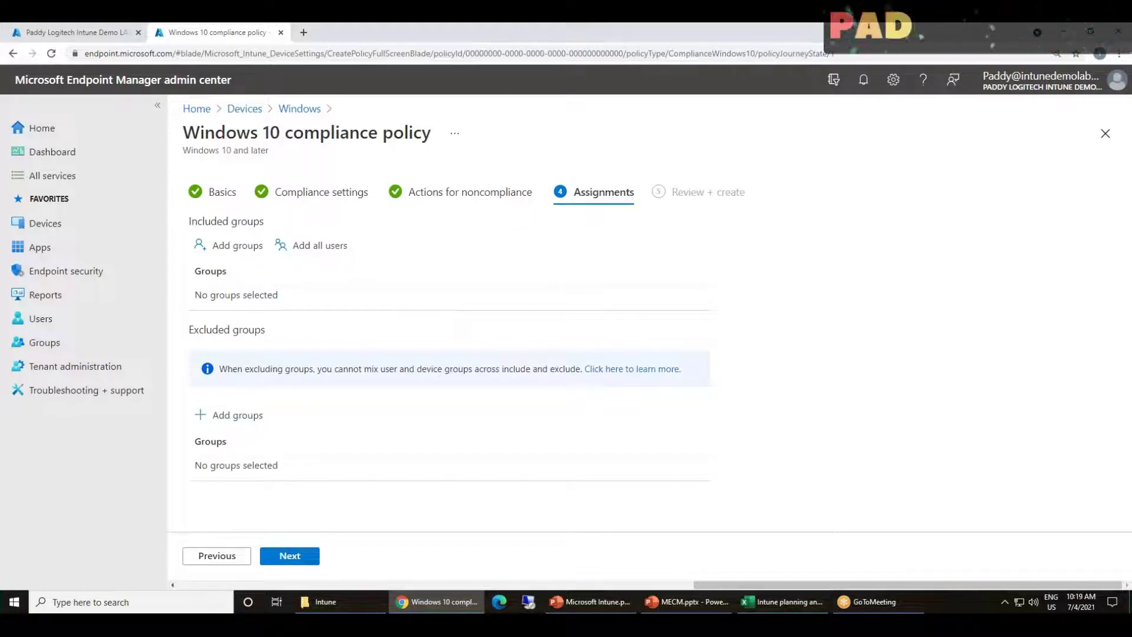
Include All users in the compliance policy's assignments
drag(232, 135, 408, 138)
click(401, 142)
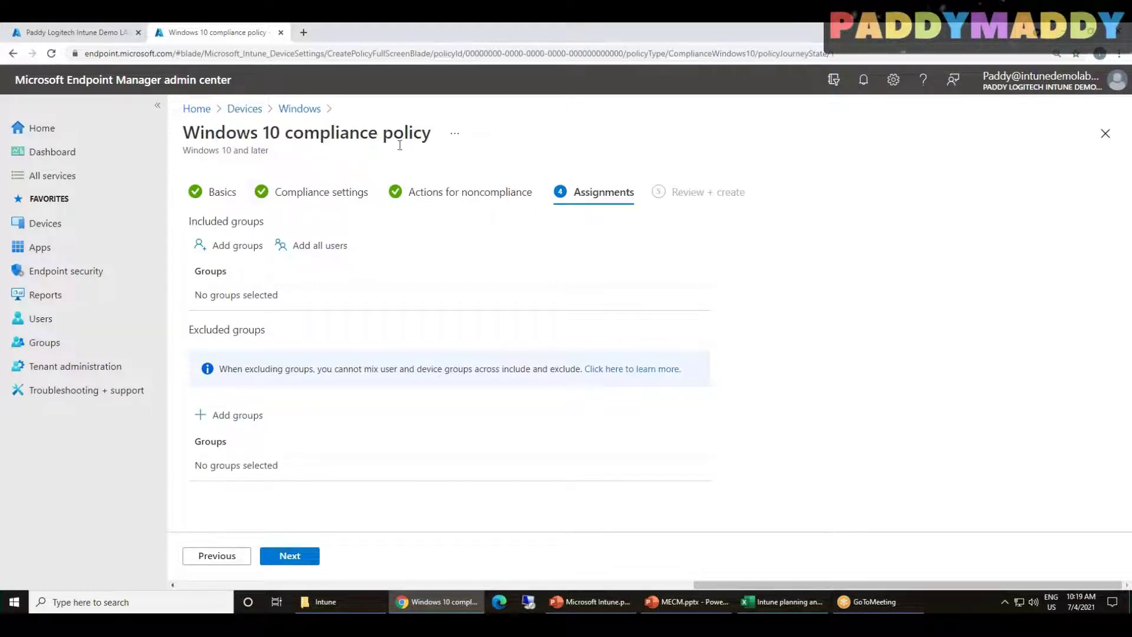
click(336, 248)
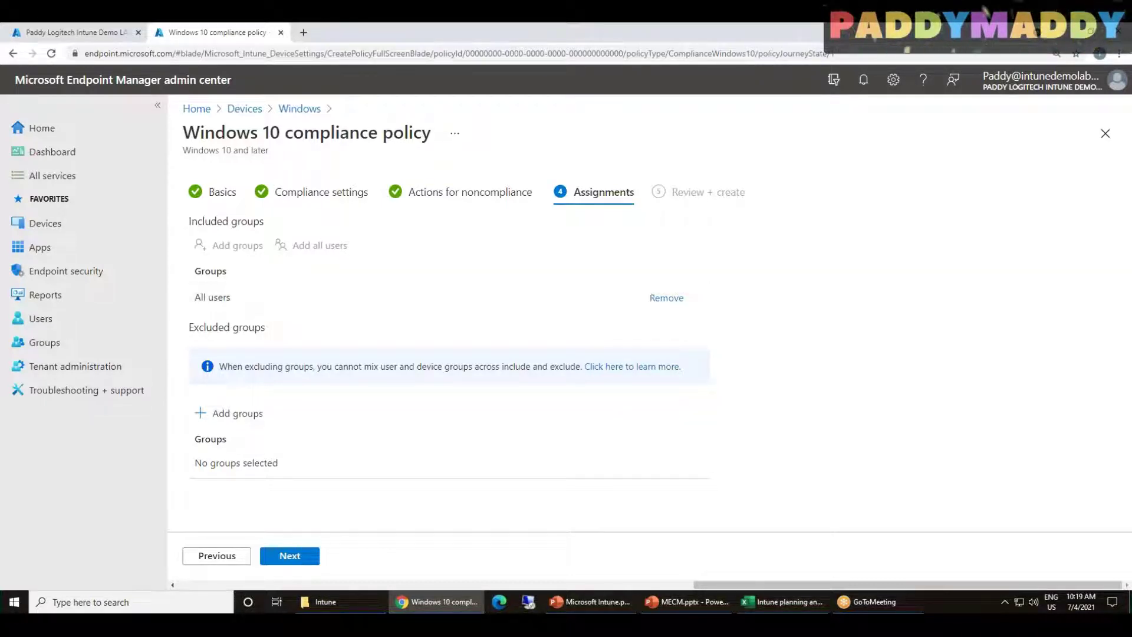
Review the summary and create the 'Windows 10 compliance policy'
click(297, 563)
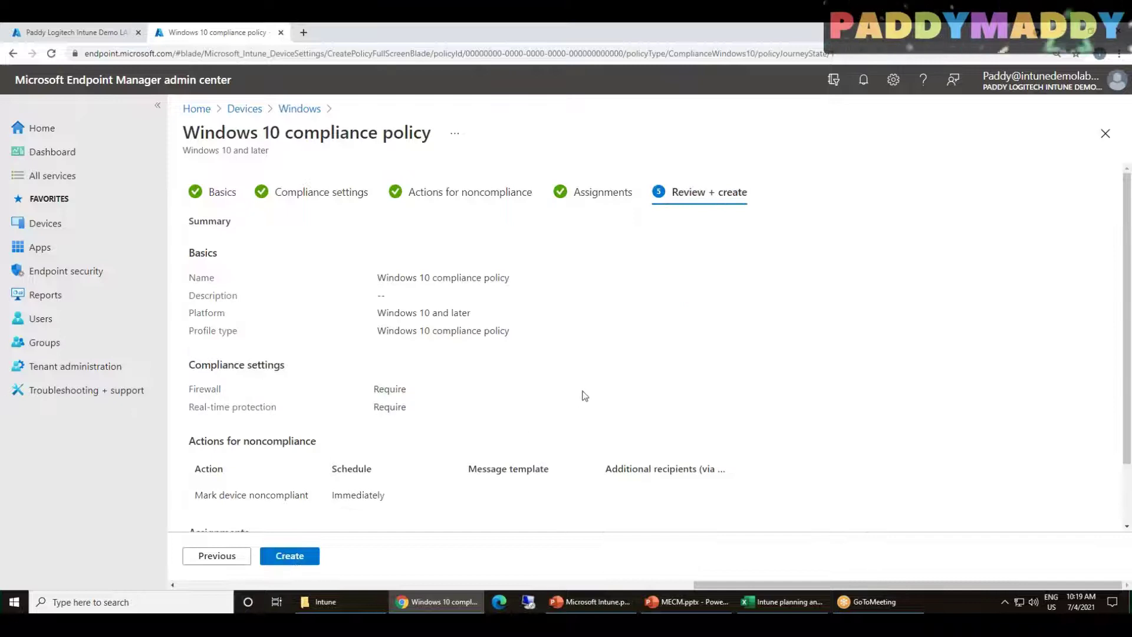
scroll(599, 405, down, 2)
scroll(637, 409, up, 2)
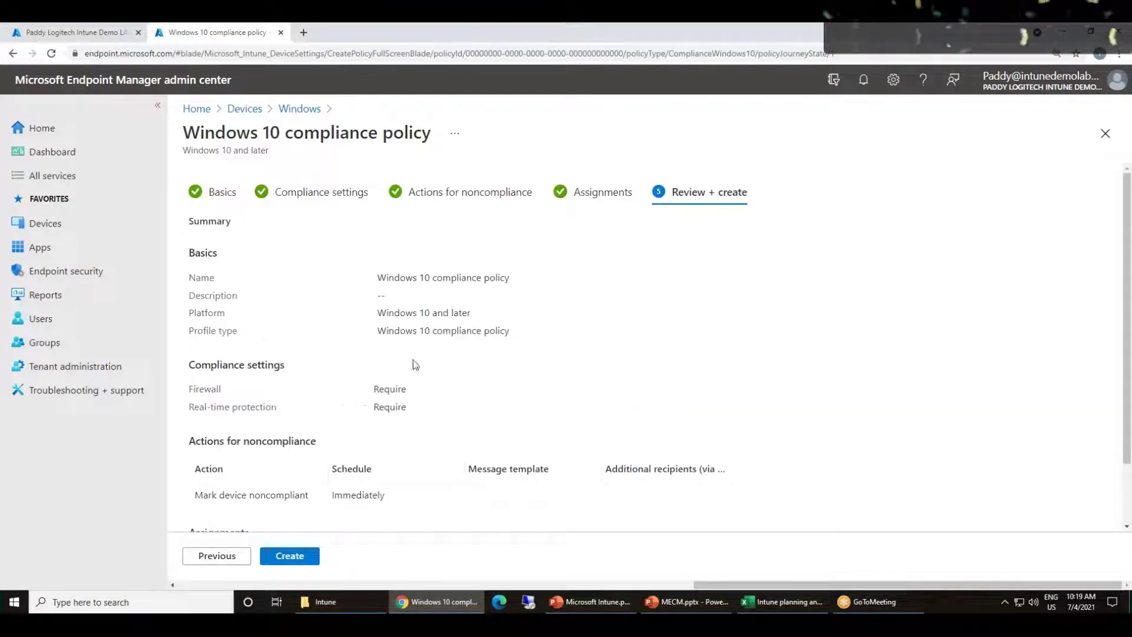
scroll(412, 363, down, 2)
click(309, 561)
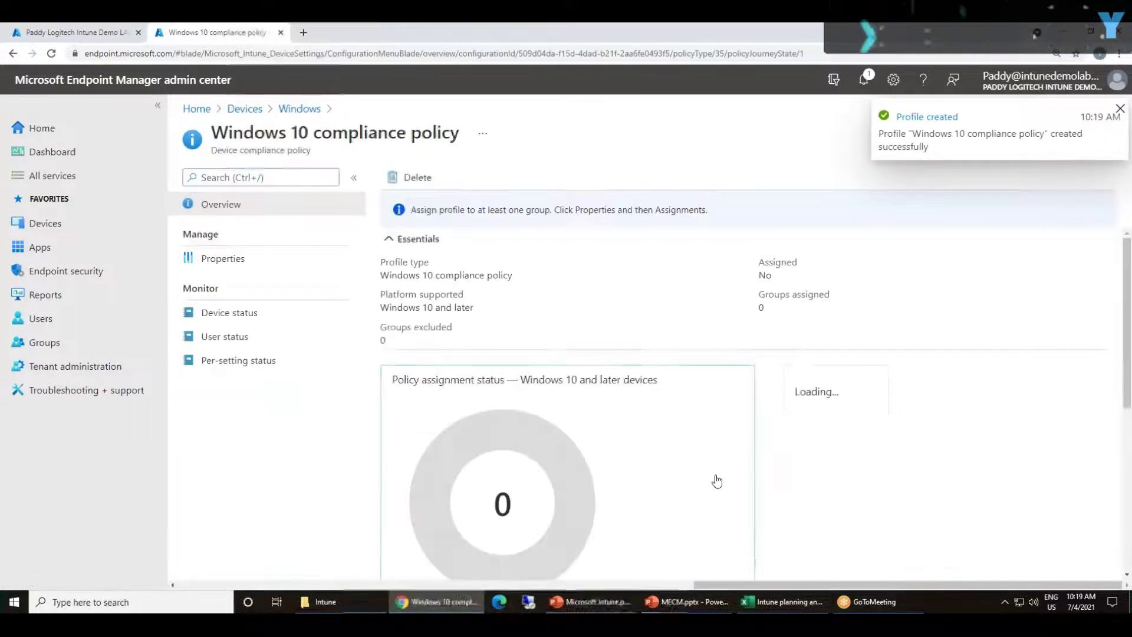
Return to Windows device policies, open Configuration profiles, and start a new profile
click(1119, 109)
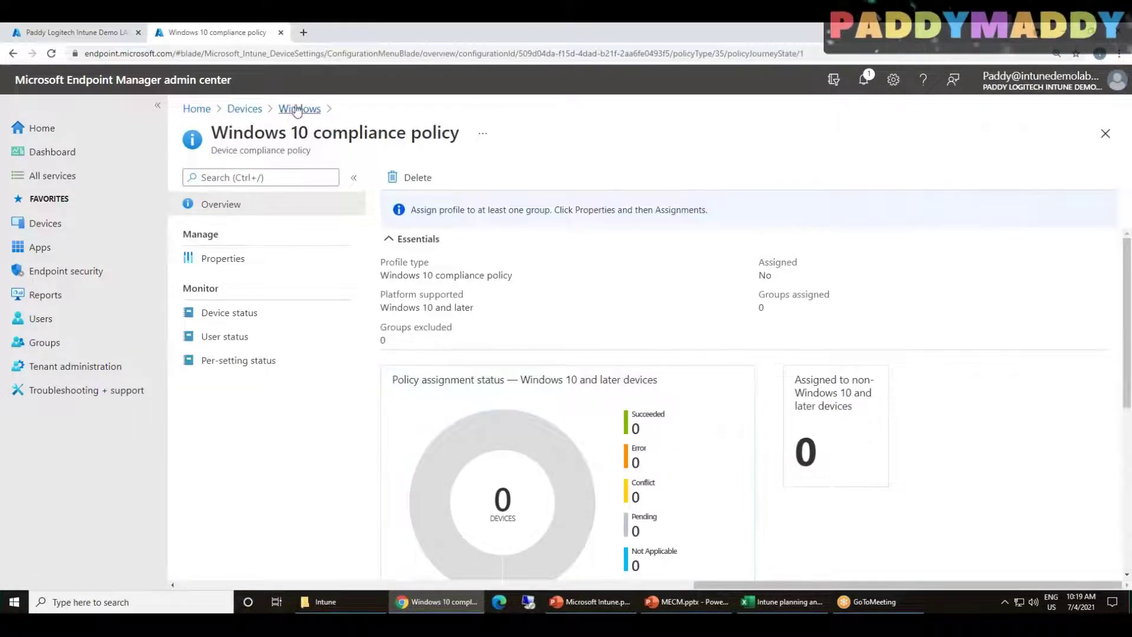
click(298, 110)
click(236, 311)
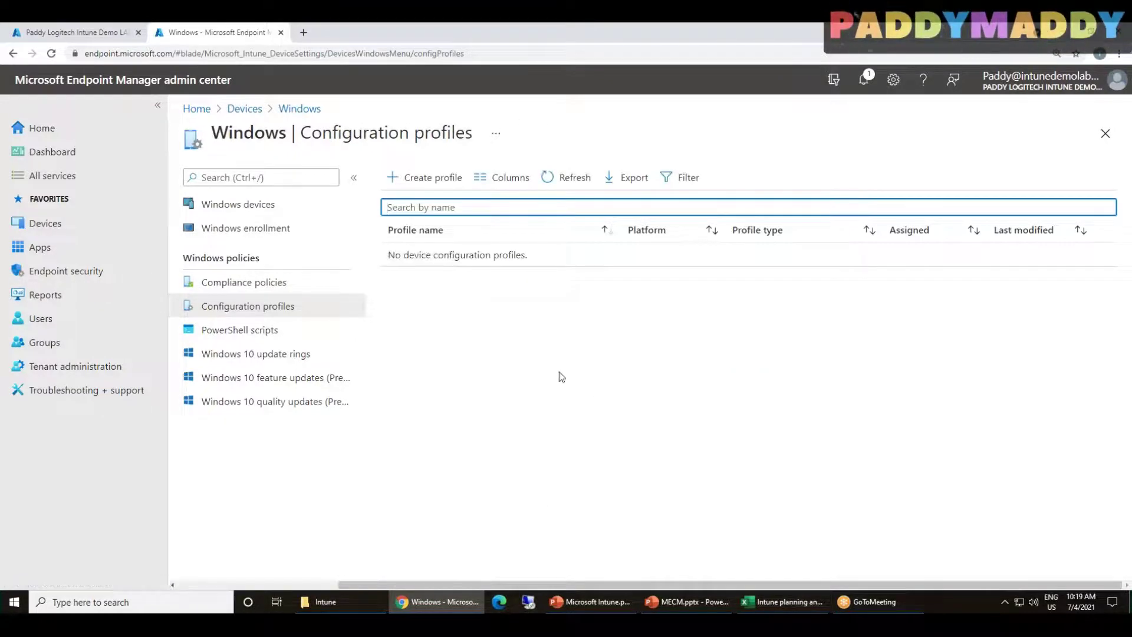
click(423, 178)
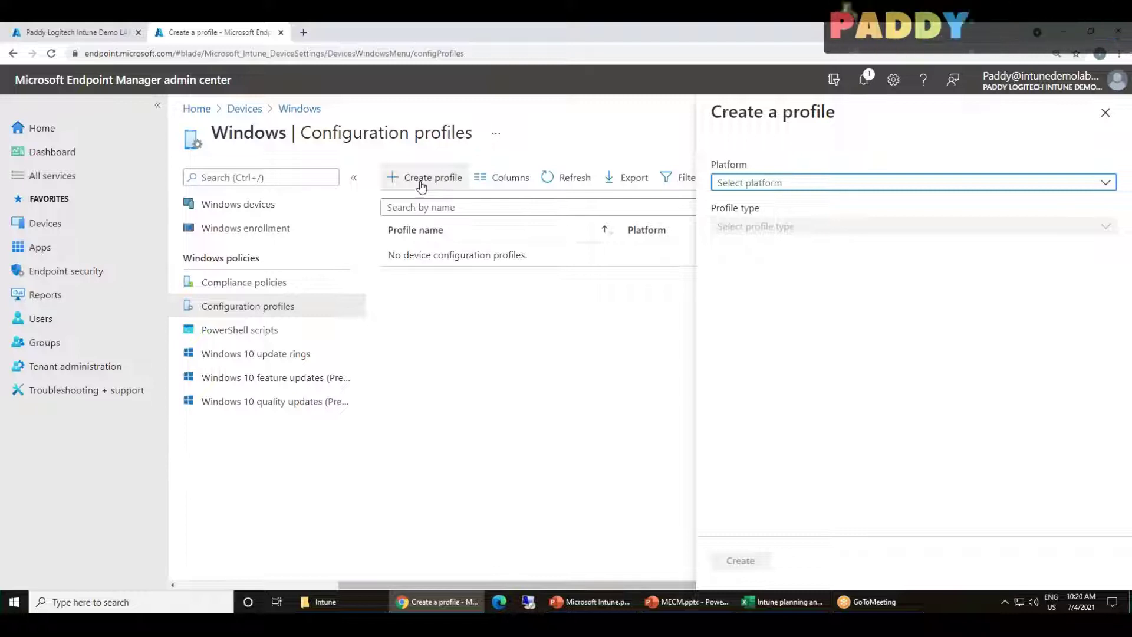
Choose platform Windows 10 and later, profile type Templates, and create from the Device restrictions template
click(789, 183)
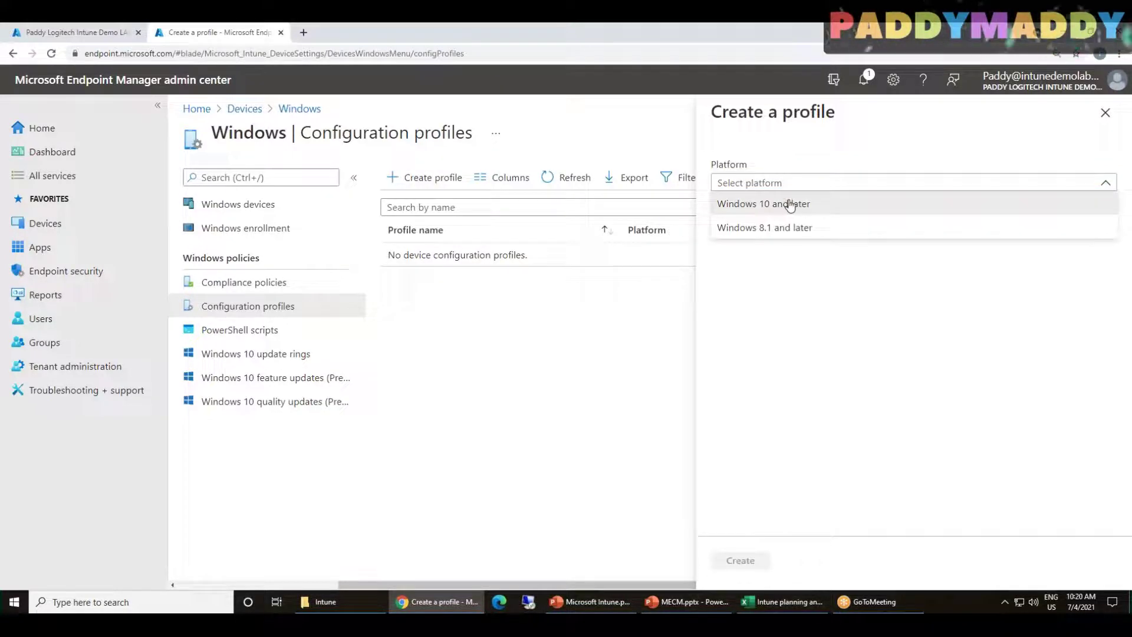
click(790, 206)
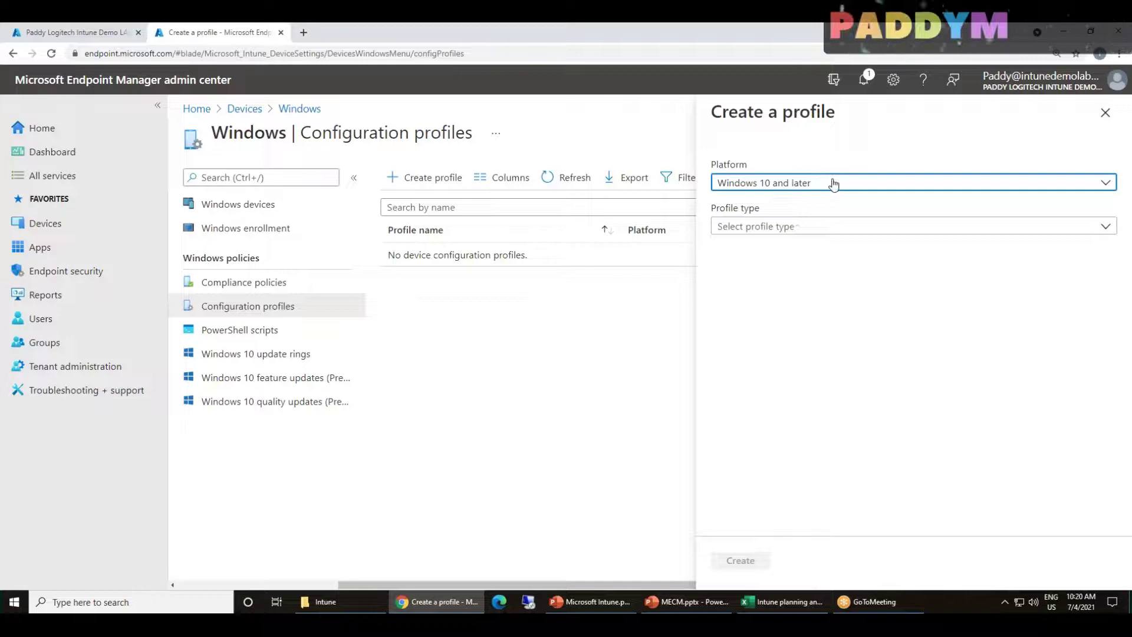
click(801, 236)
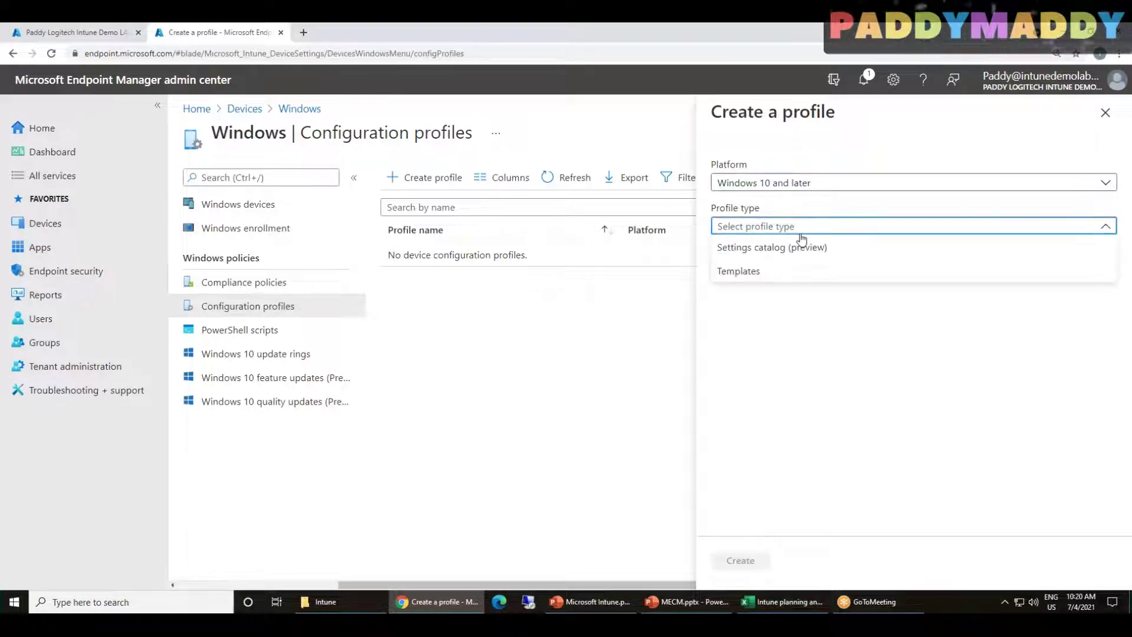
click(739, 272)
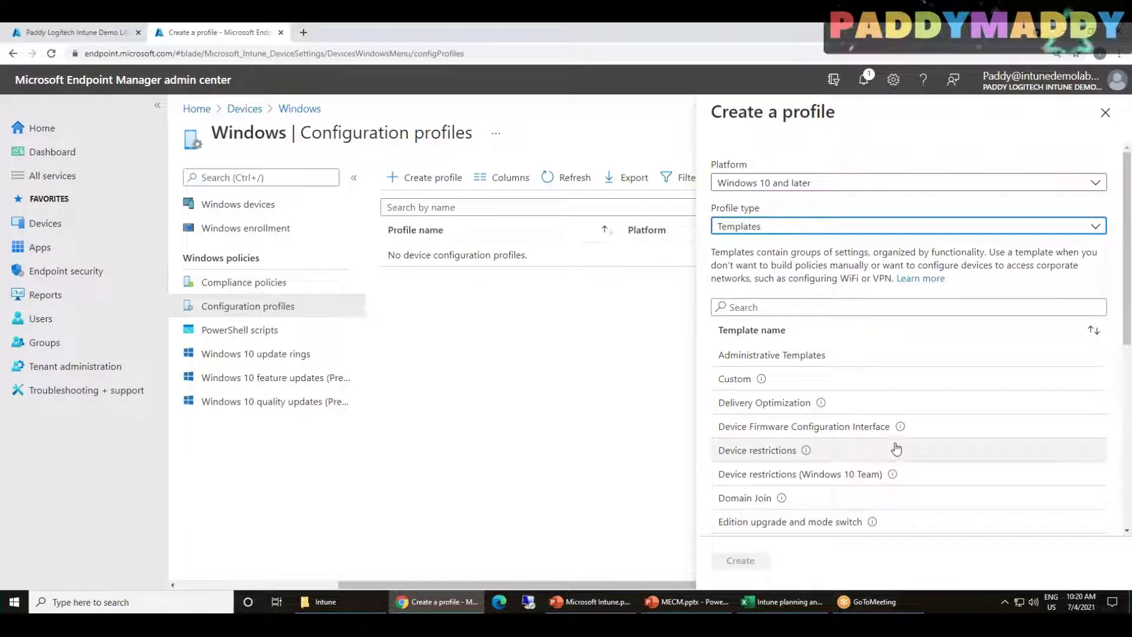
scroll(821, 448, down, 6)
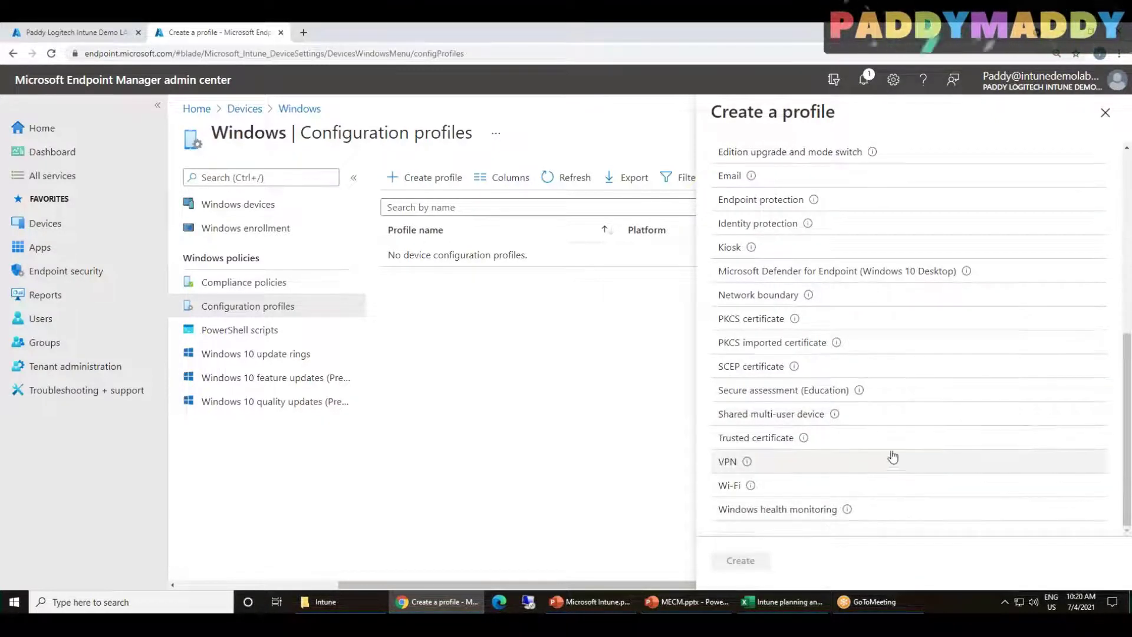
scroll(893, 457, up, 1)
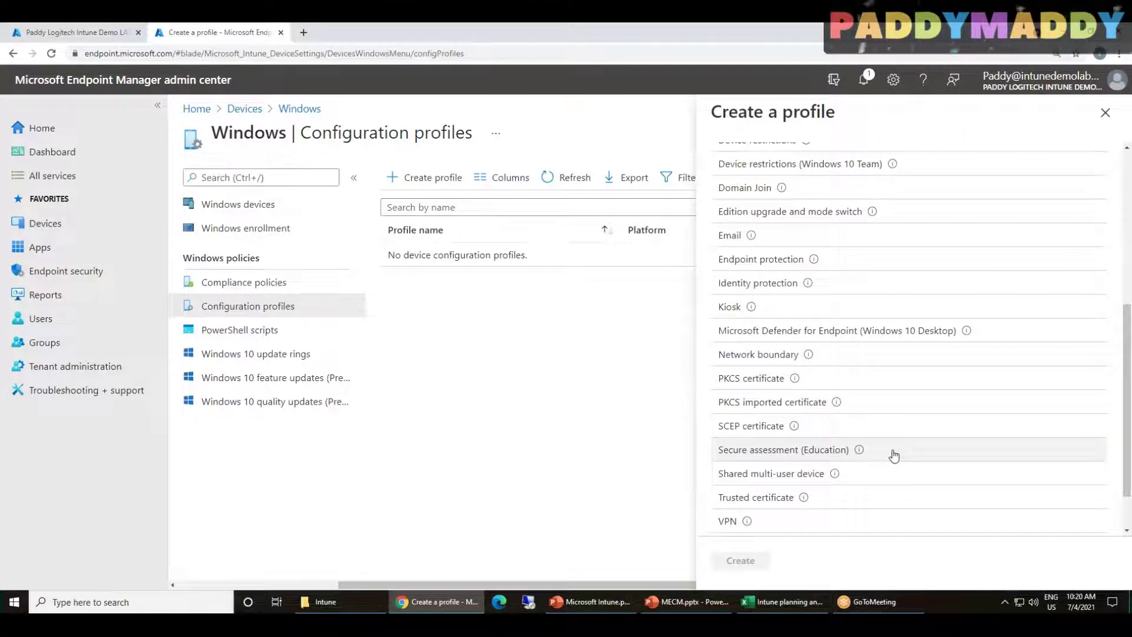
scroll(894, 456, up, 5)
click(766, 451)
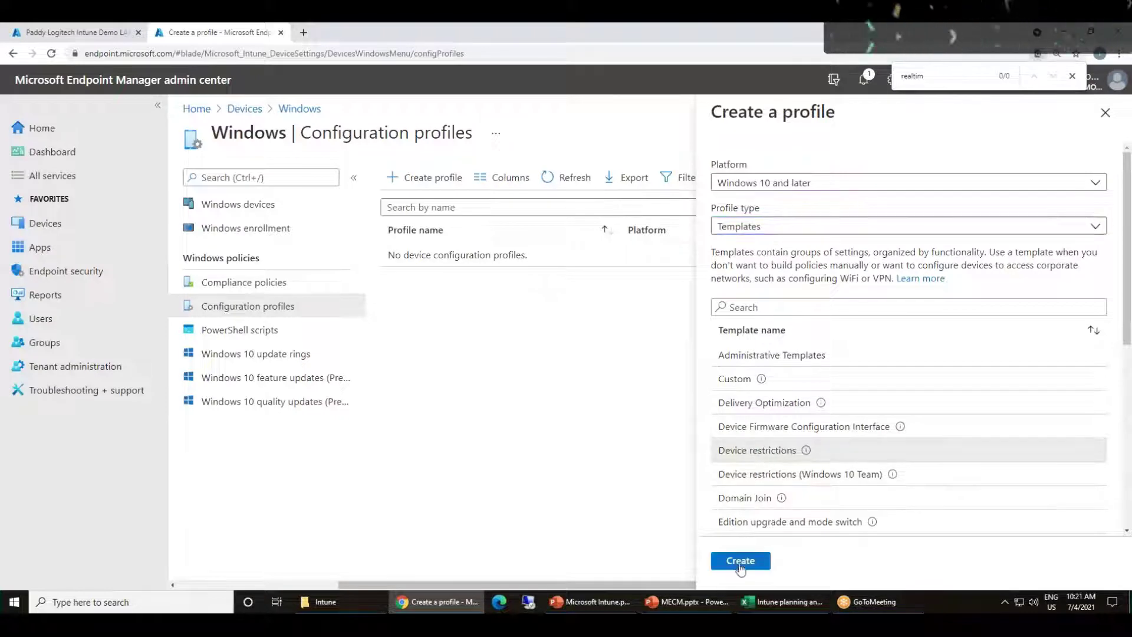
click(741, 562)
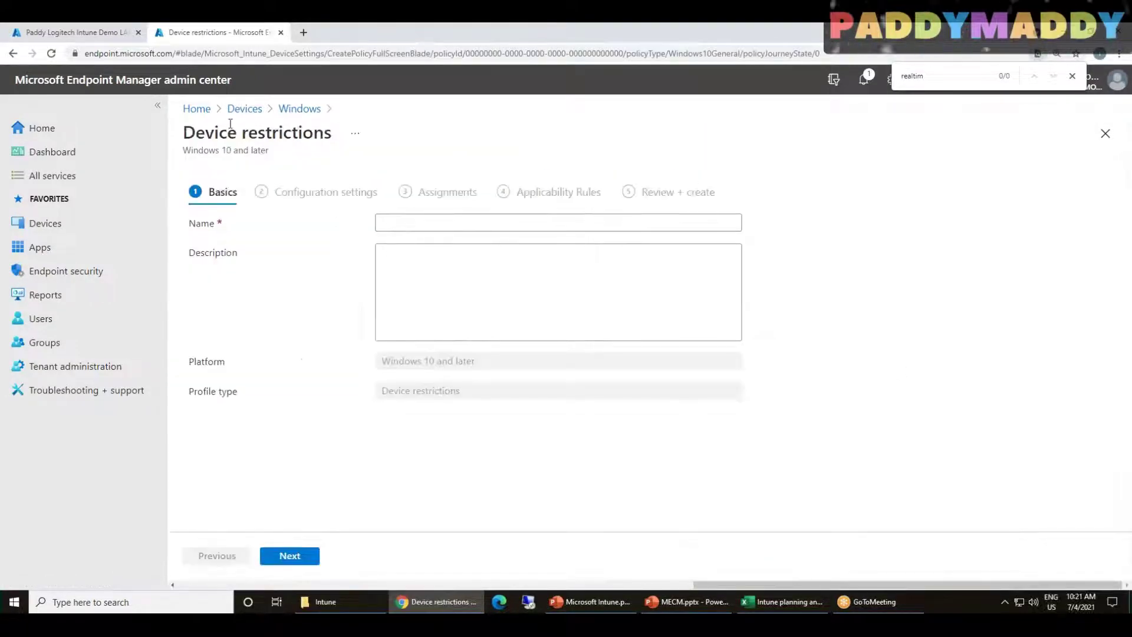
Name the profile 'Device restrictions' by pasting the page title, then view the Configuration settings categories
double_click(230, 124)
triple_click(231, 123)
key(ctrl+c)
click(434, 224)
key(ctrl+v)
click(302, 555)
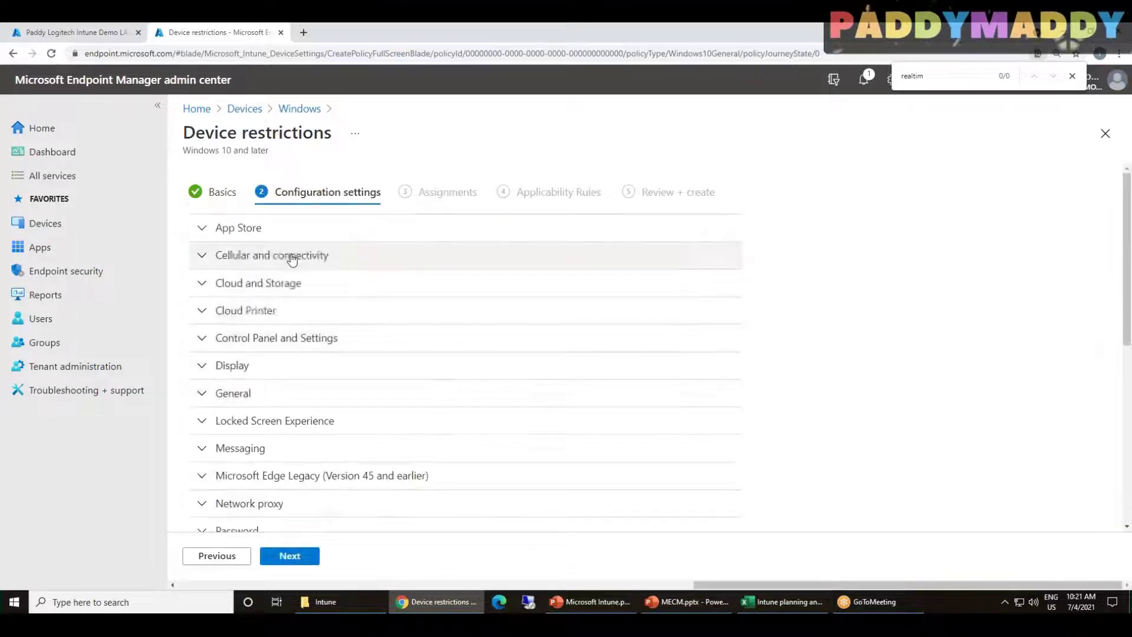
scroll(499, 415, down, 3)
scroll(500, 414, down, 3)
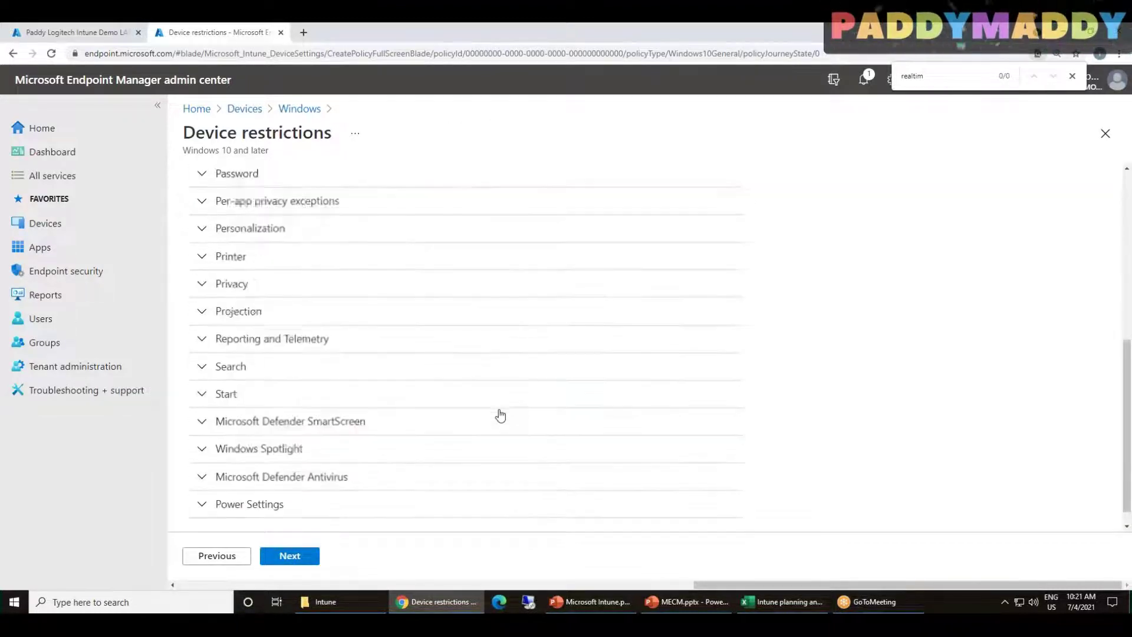
Expand Microsoft Defender Antivirus and set Real-time monitoring to Enable
click(283, 476)
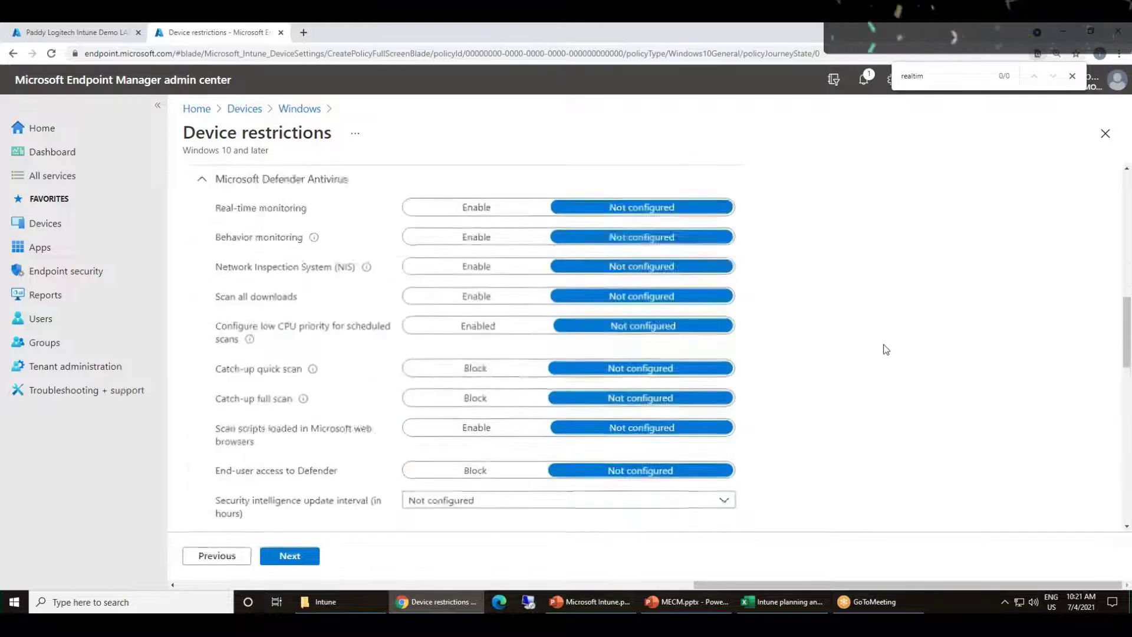
scroll(285, 433, down, 2)
scroll(285, 435, down, 3)
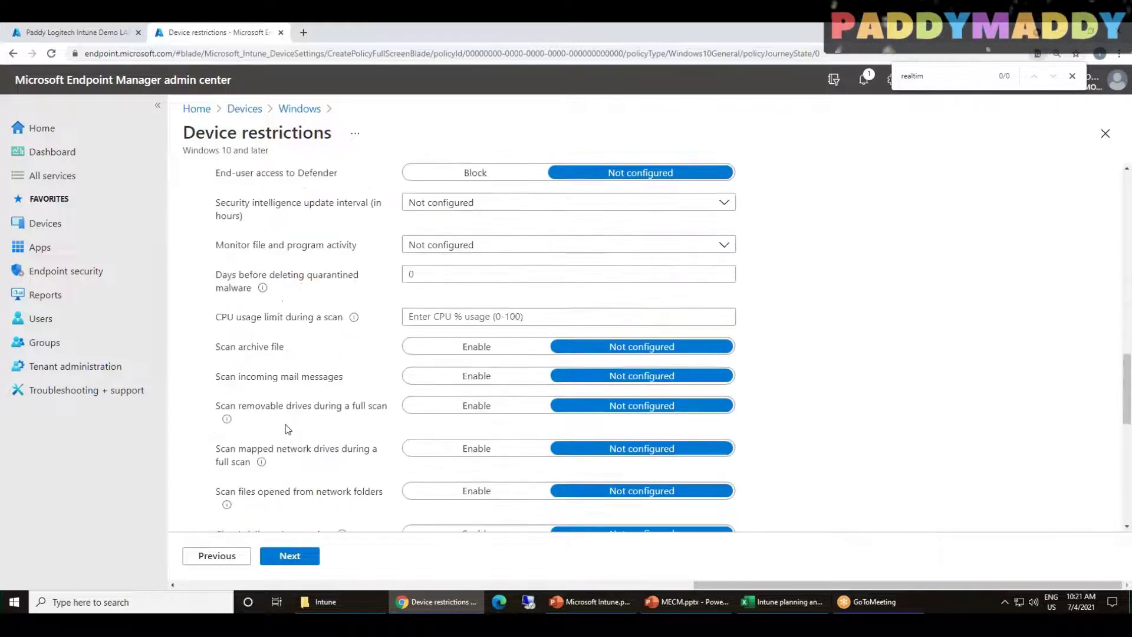
text(rea)
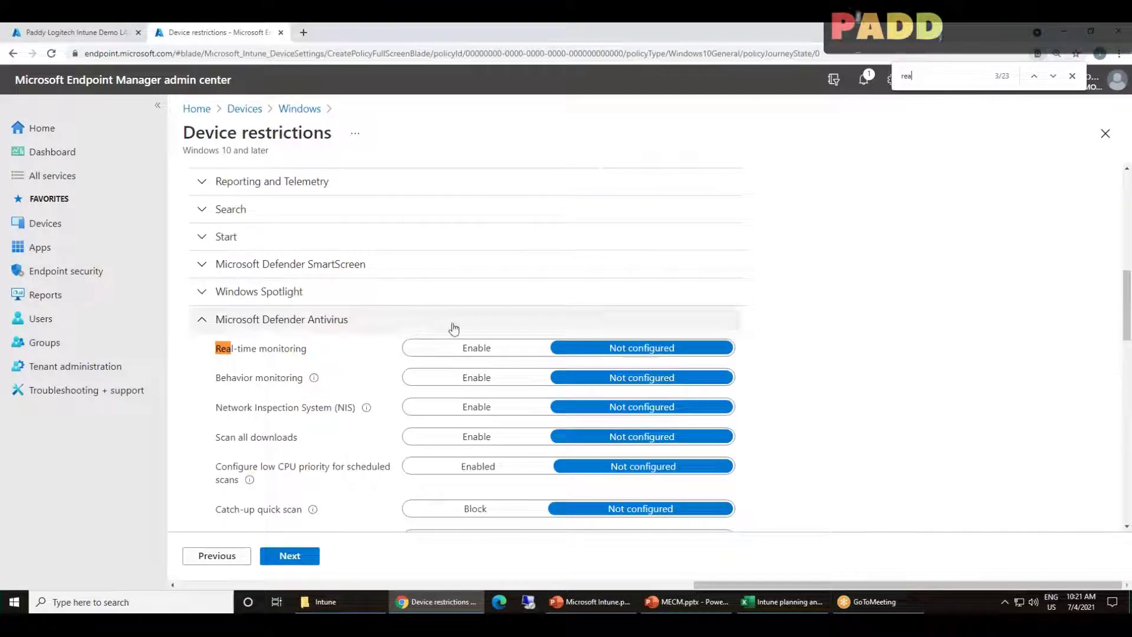
click(475, 347)
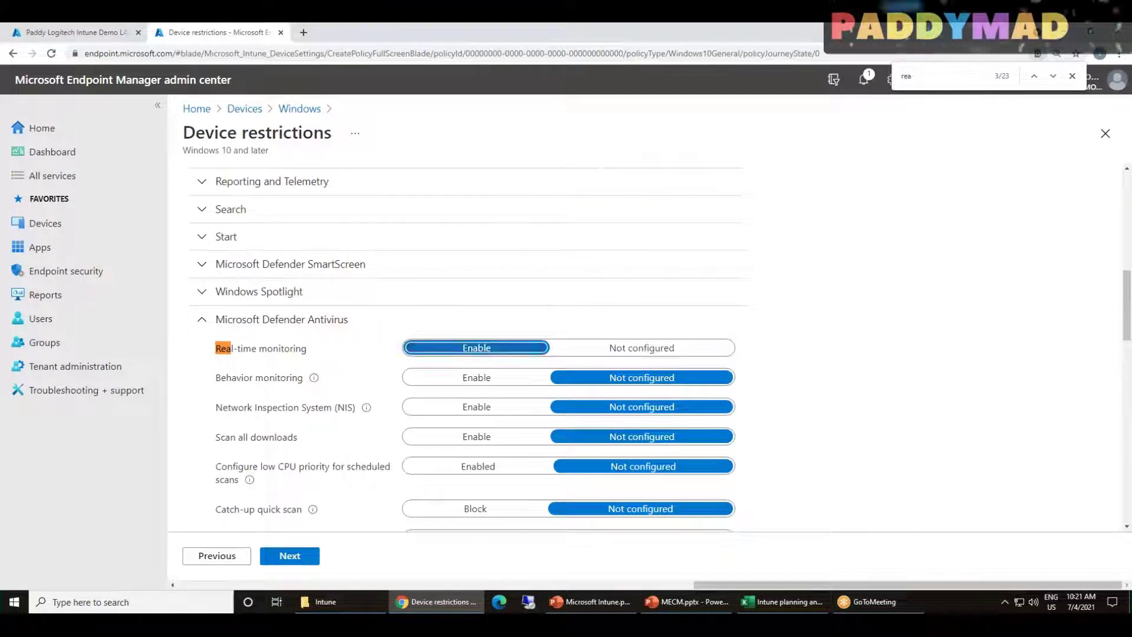
double_click(233, 348)
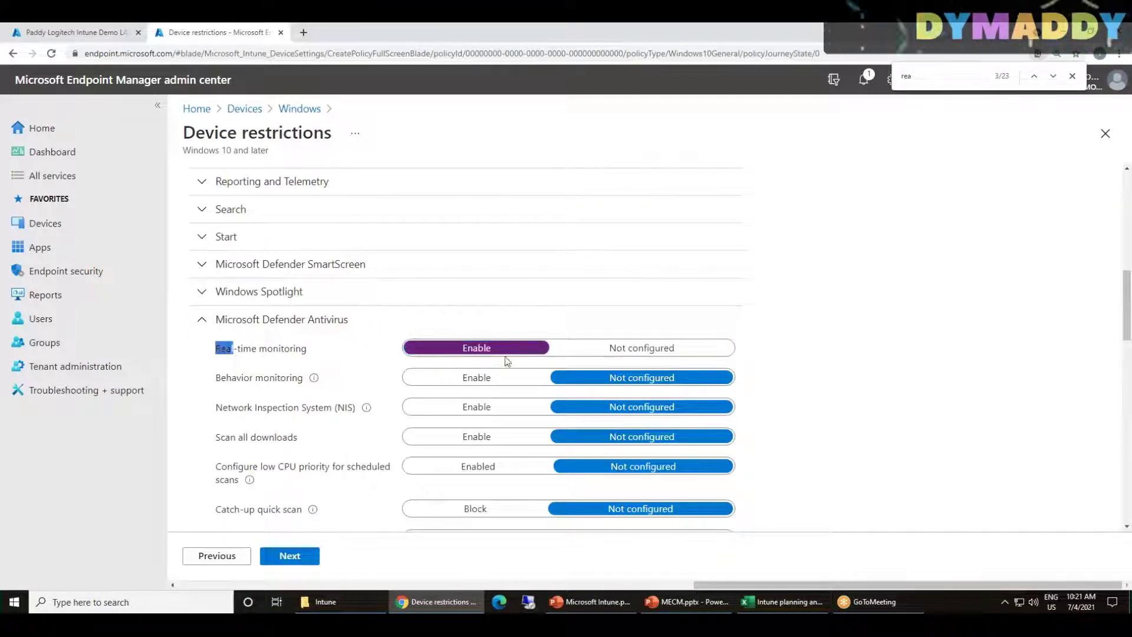
click(292, 354)
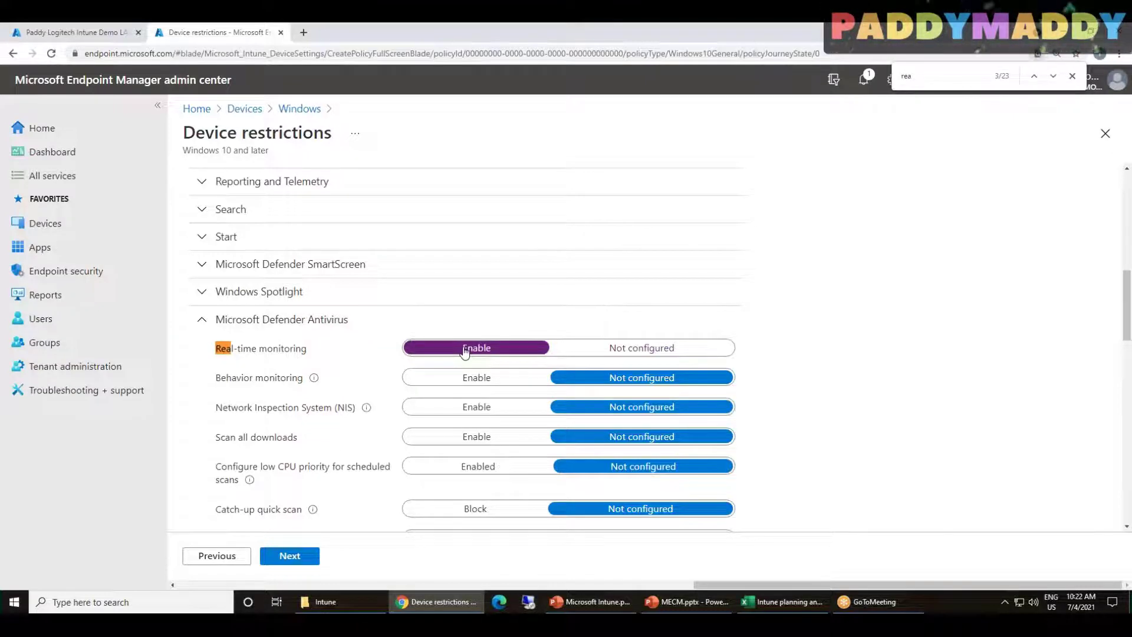
Set Behavior monitoring to Enable and review the Real-time monitoring setting
scroll(379, 429, down, 1)
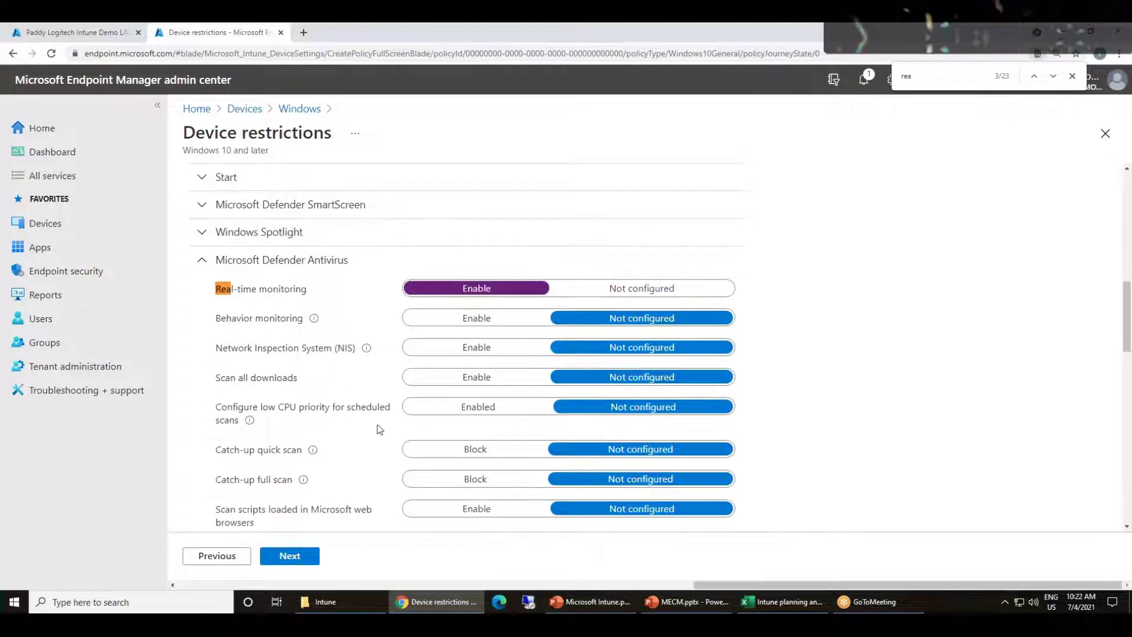
click(478, 319)
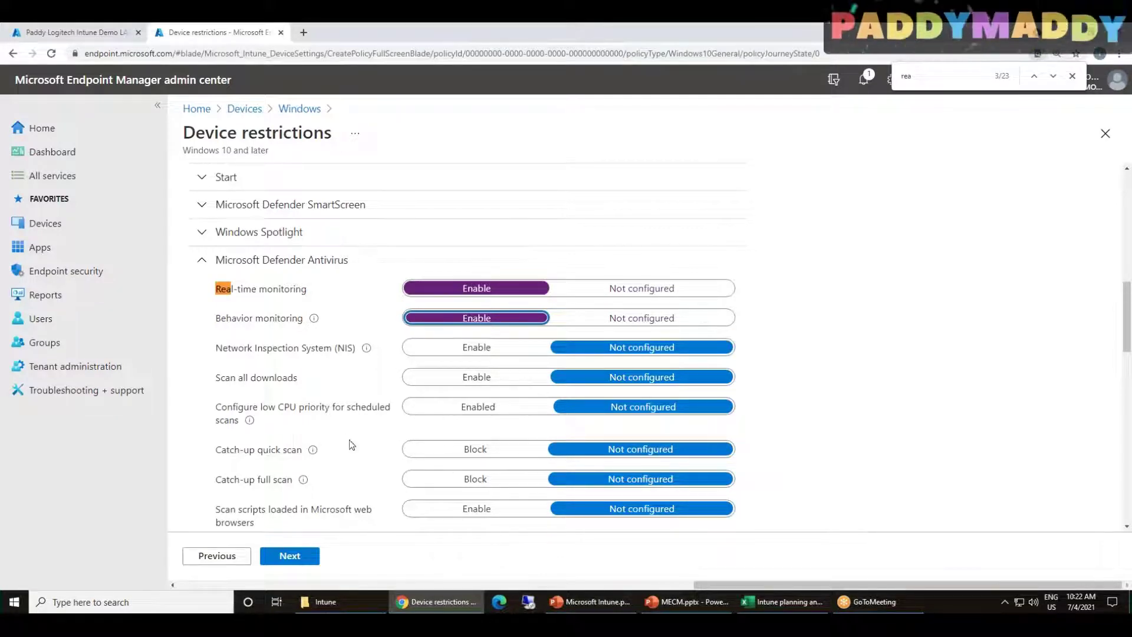
scroll(293, 386, down, 2)
scroll(296, 384, down, 2)
scroll(271, 407, up, 6)
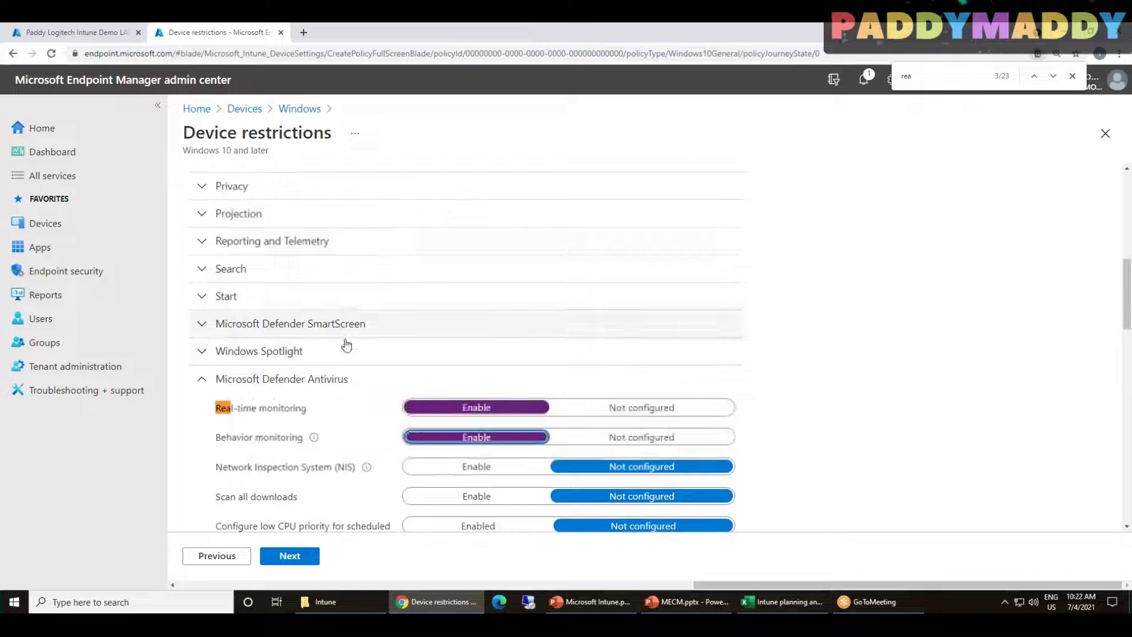
mouse_move(304, 408)
mouse_down()
mouse_move(231, 414)
mouse_move(307, 412)
mouse_up()
triple_click(283, 410)
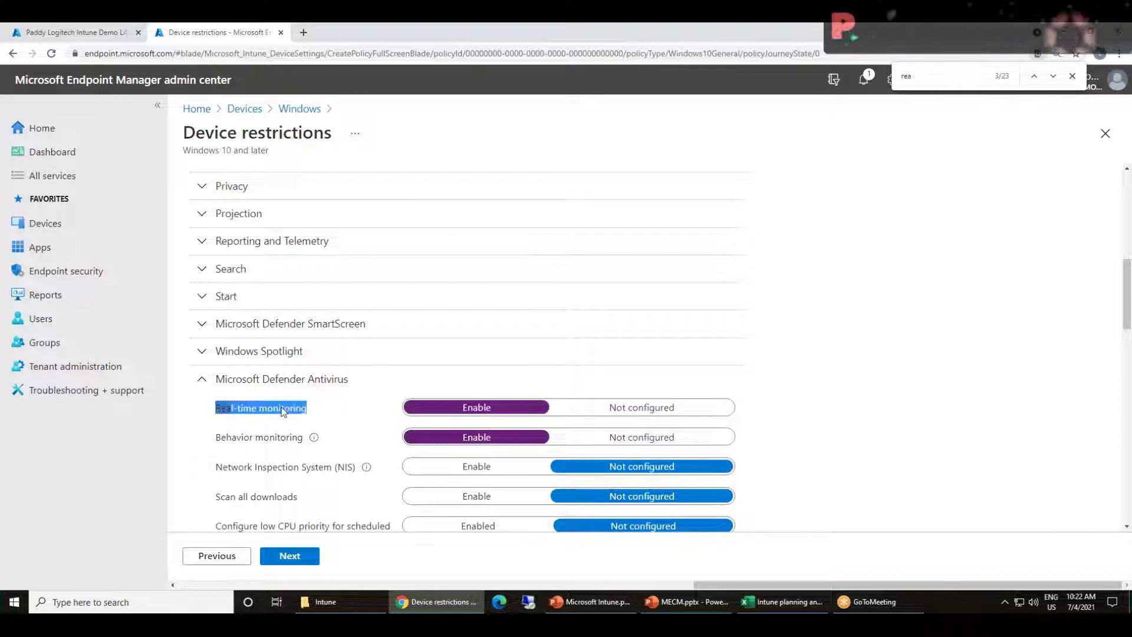
scroll(591, 352, down, 3)
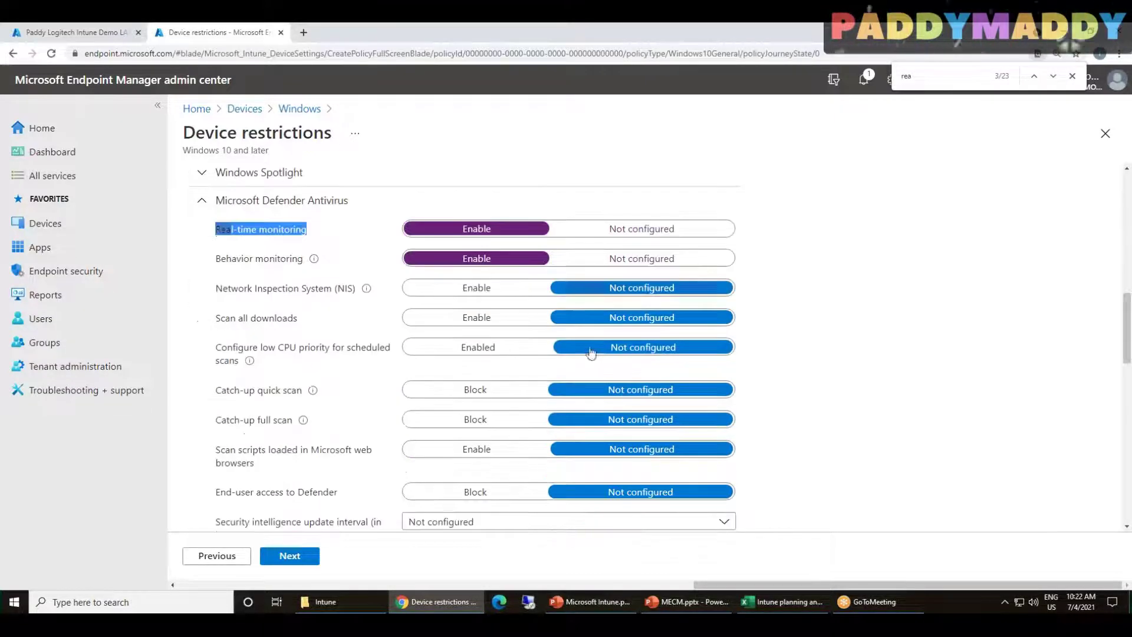
scroll(284, 457, up, 20)
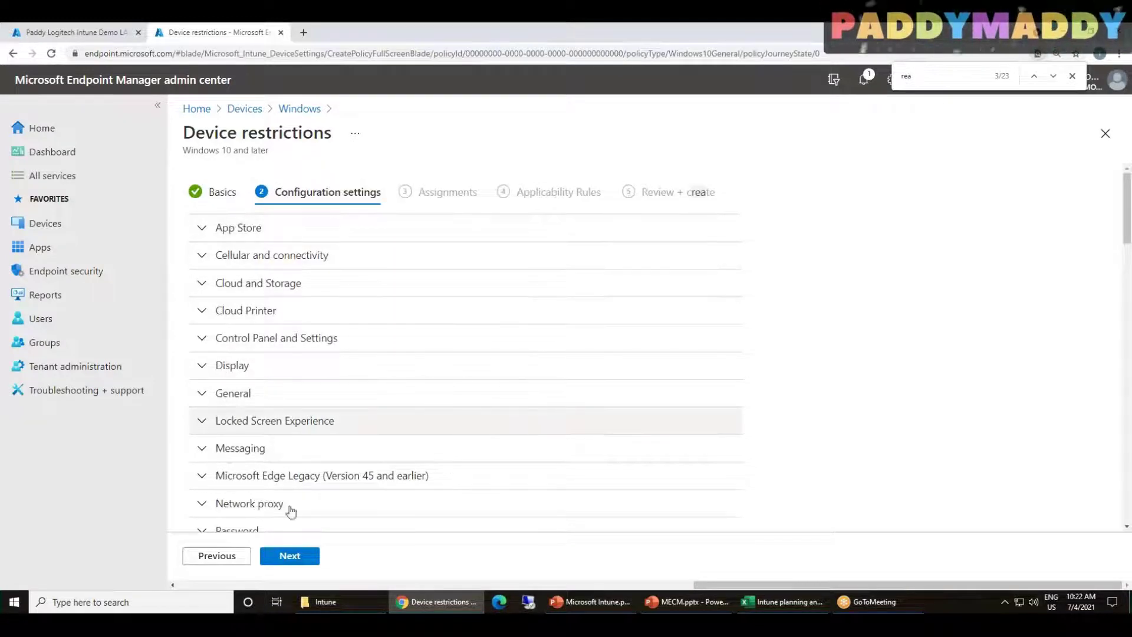
Review the General settings section, including Screen capture, then collapse it
drag(196, 132, 309, 134)
double_click(309, 133)
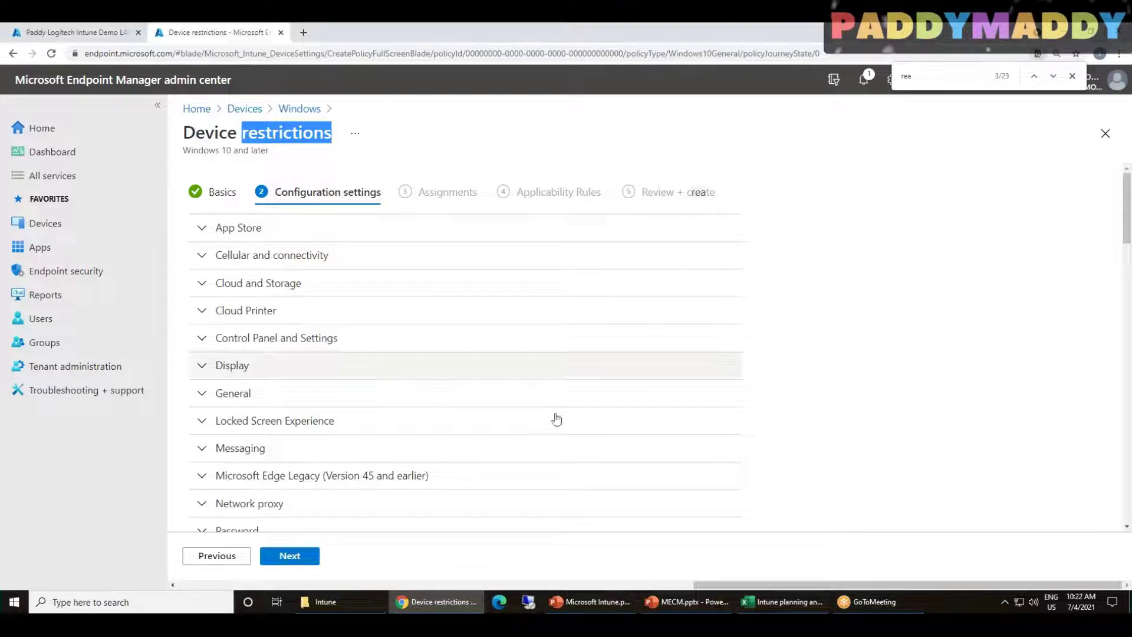
click(440, 386)
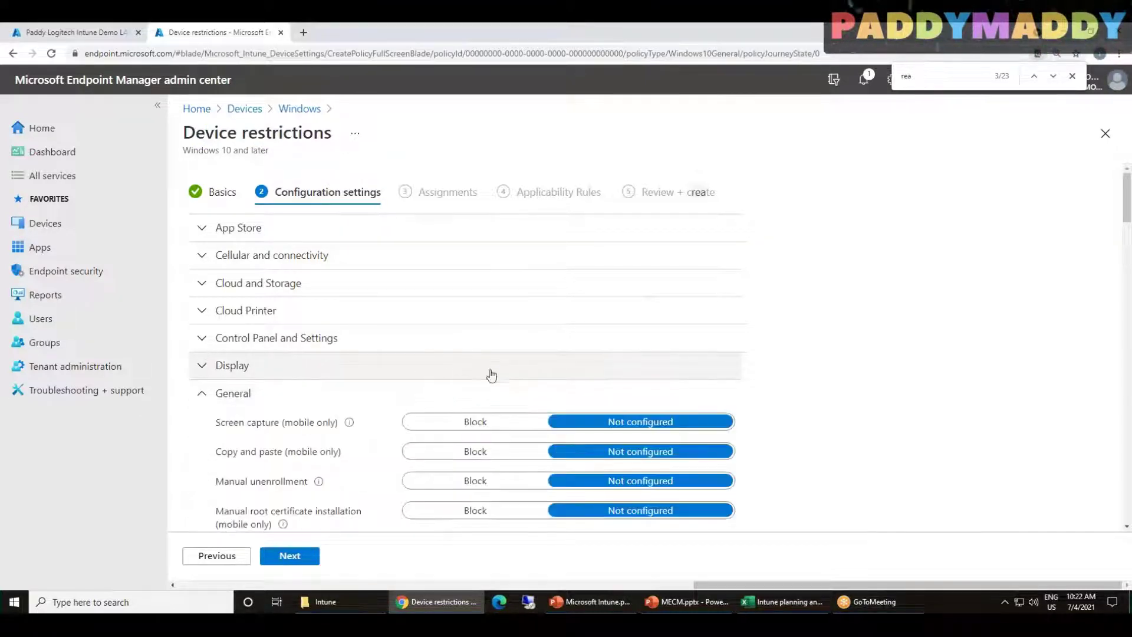
drag(214, 424, 317, 431)
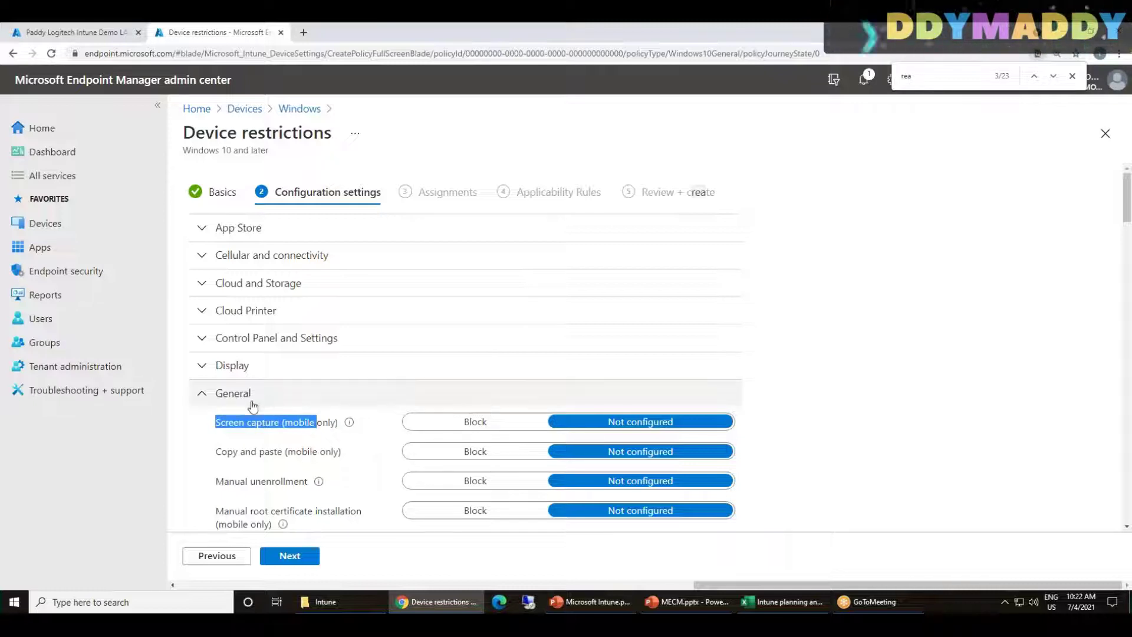
scroll(252, 404, down, 1)
scroll(260, 419, down, 15)
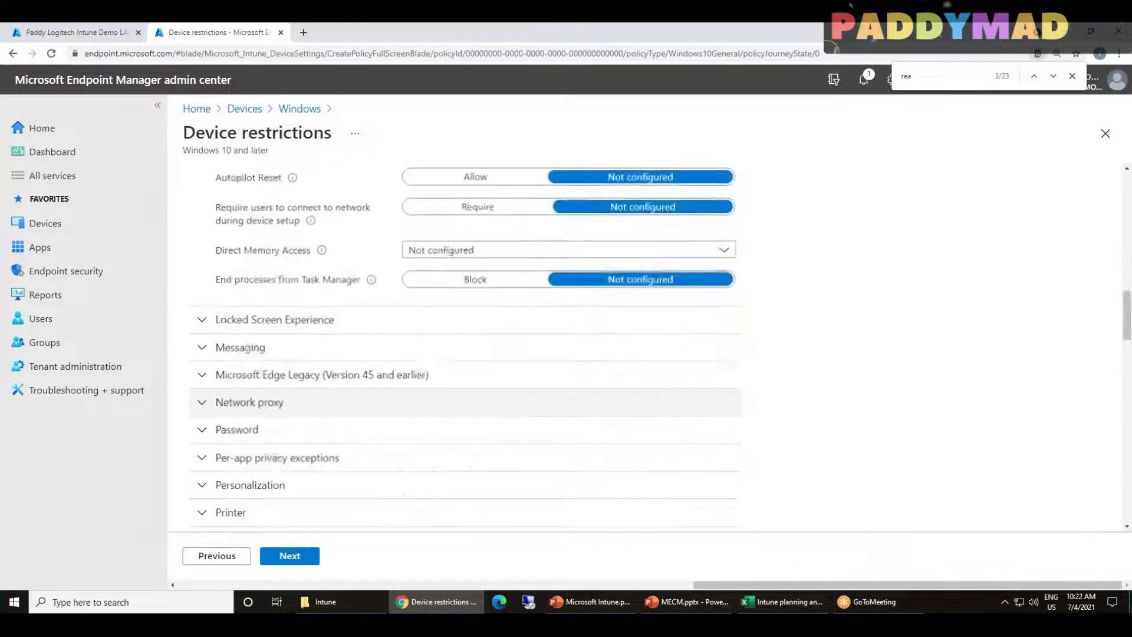
scroll(389, 469, up, 12)
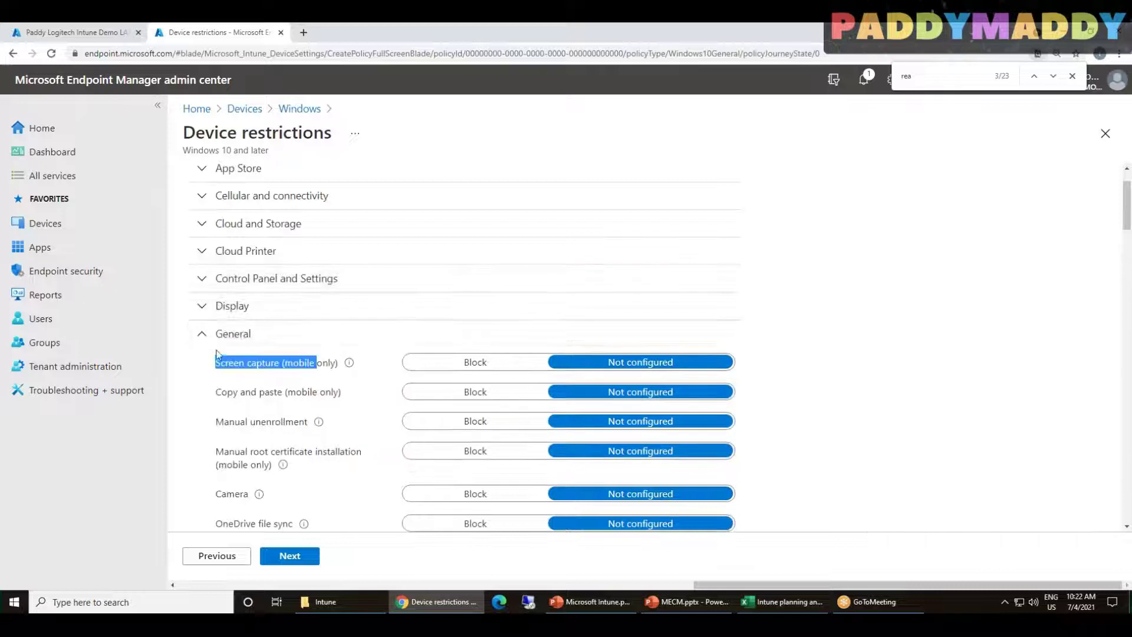
click(262, 335)
drag(184, 139, 361, 127)
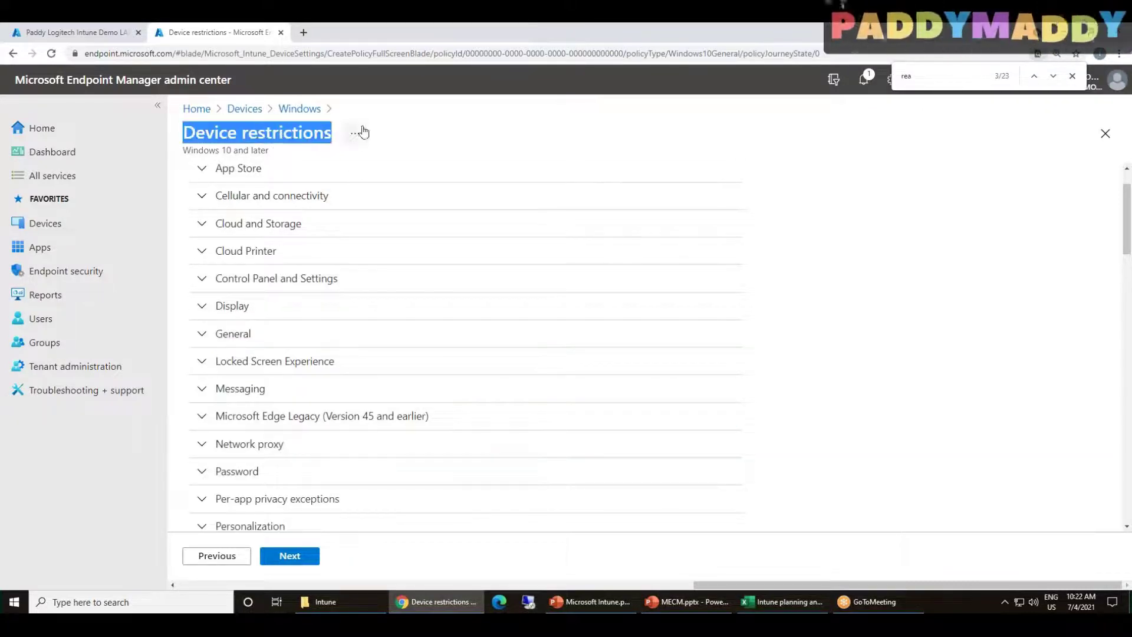
scroll(550, 475, down, 7)
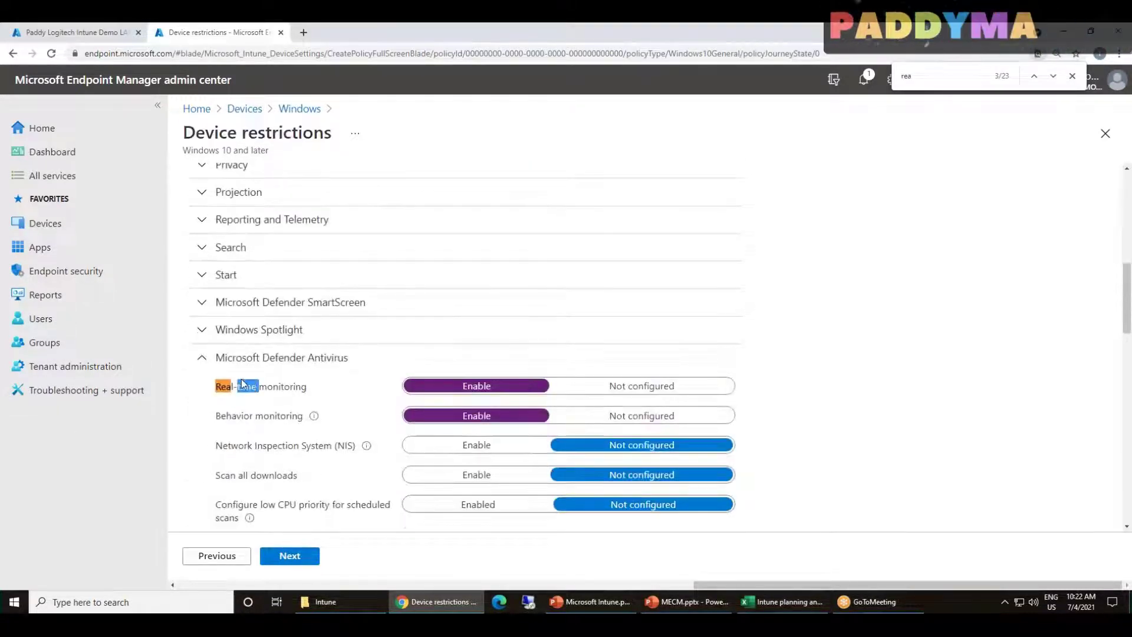
Assign the Device restrictions profile to All devices and All users, then continue
click(287, 557)
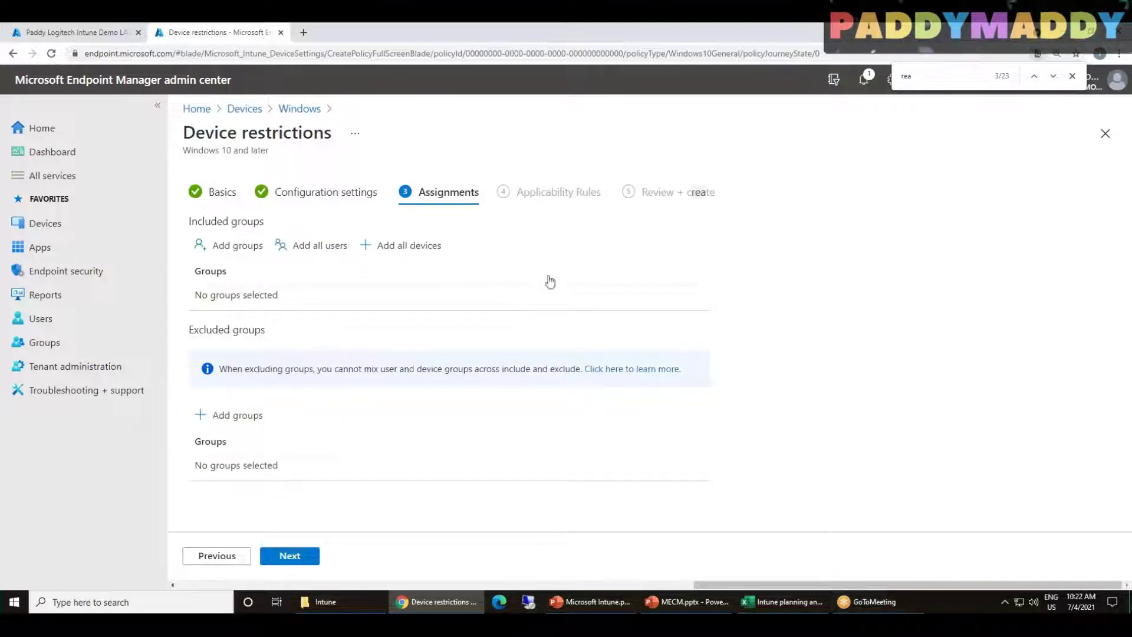
click(408, 246)
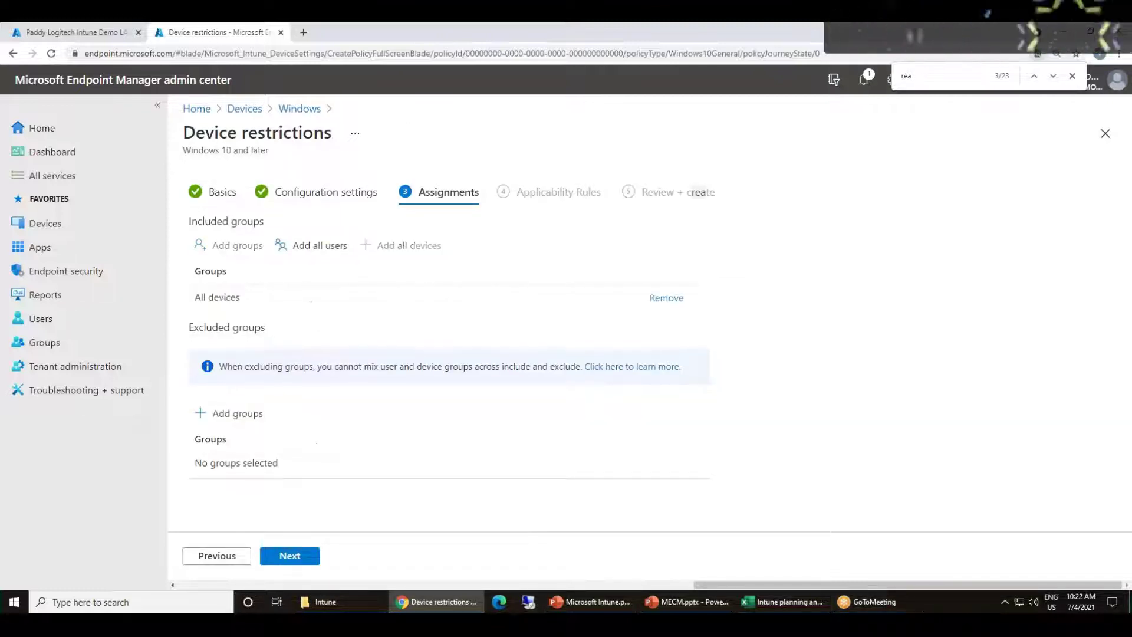
click(324, 245)
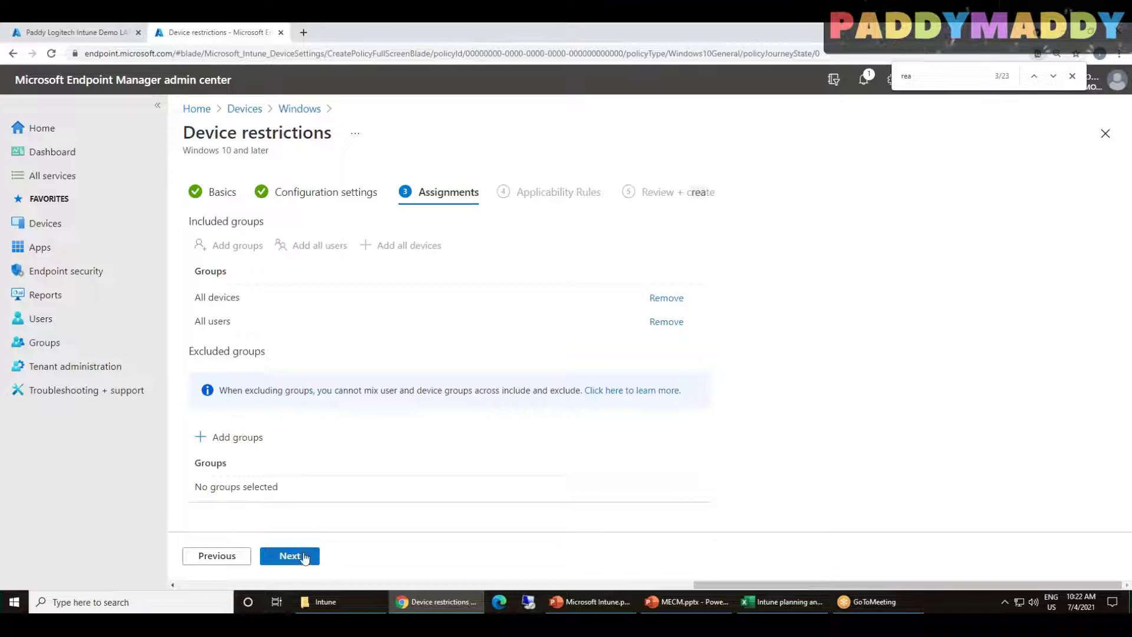
click(306, 556)
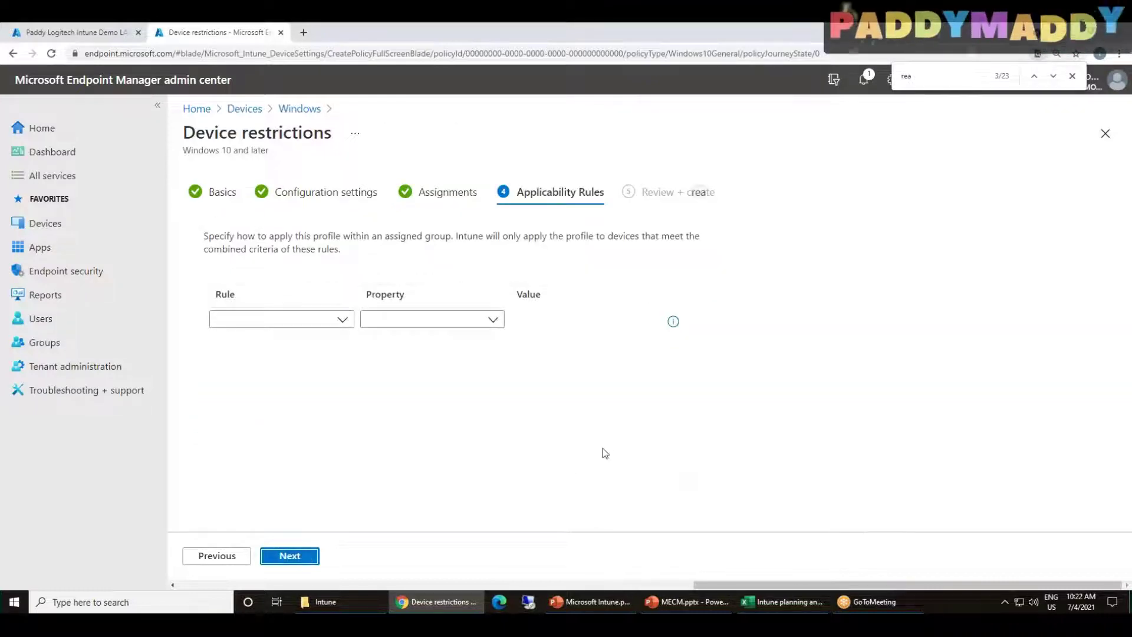
Build an applicability rule with Assign profile if and property OS edition, listing edition values
click(348, 319)
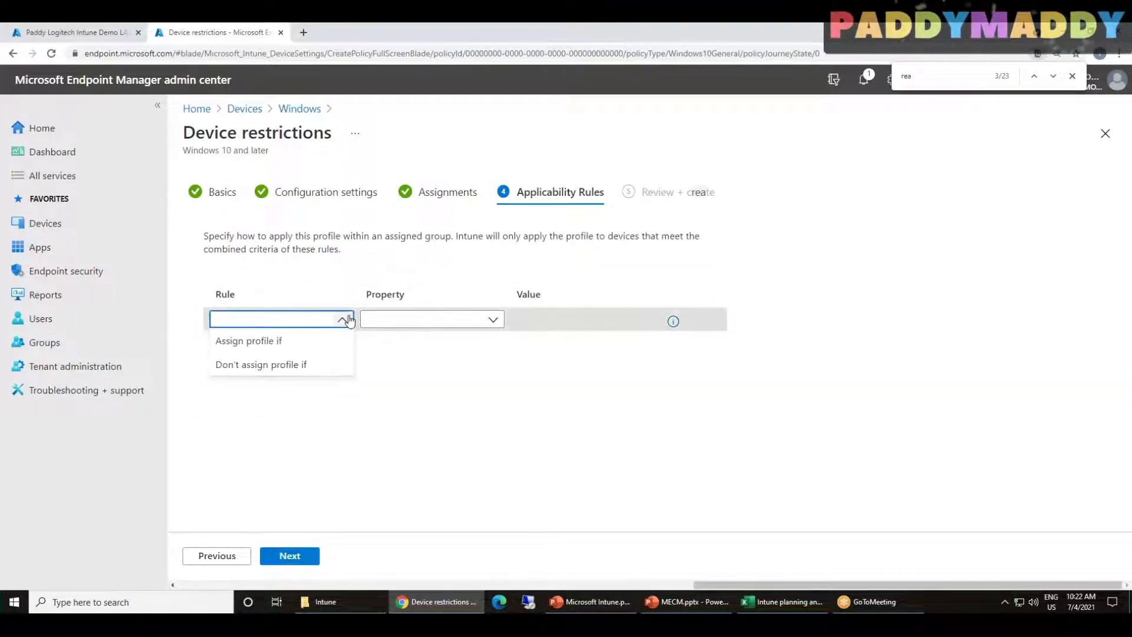
click(303, 342)
click(494, 319)
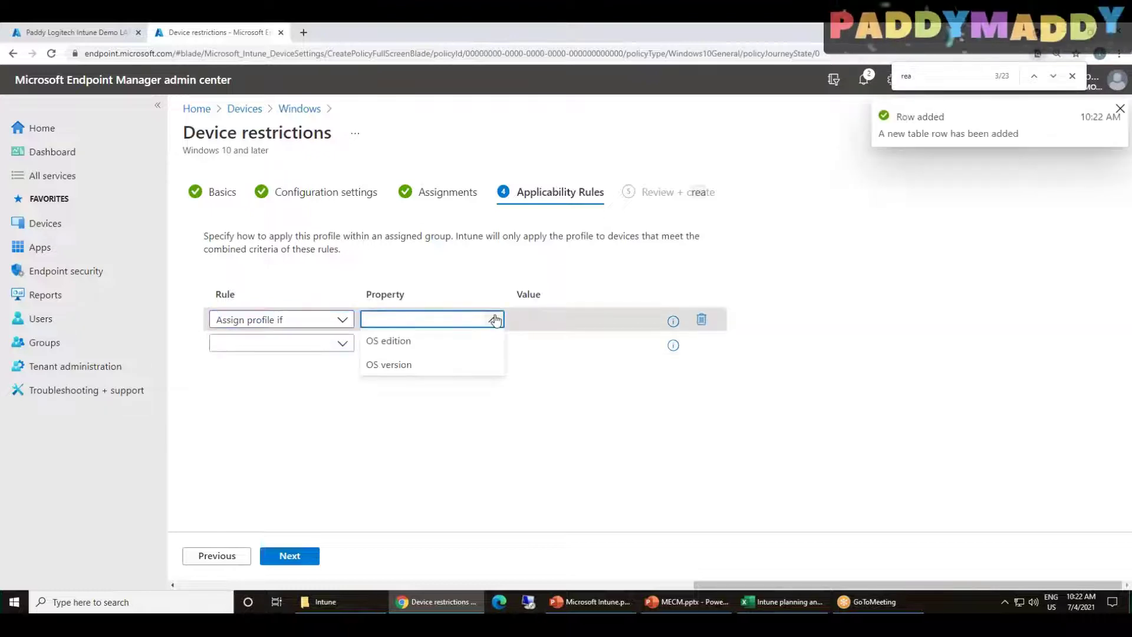
click(450, 341)
click(565, 326)
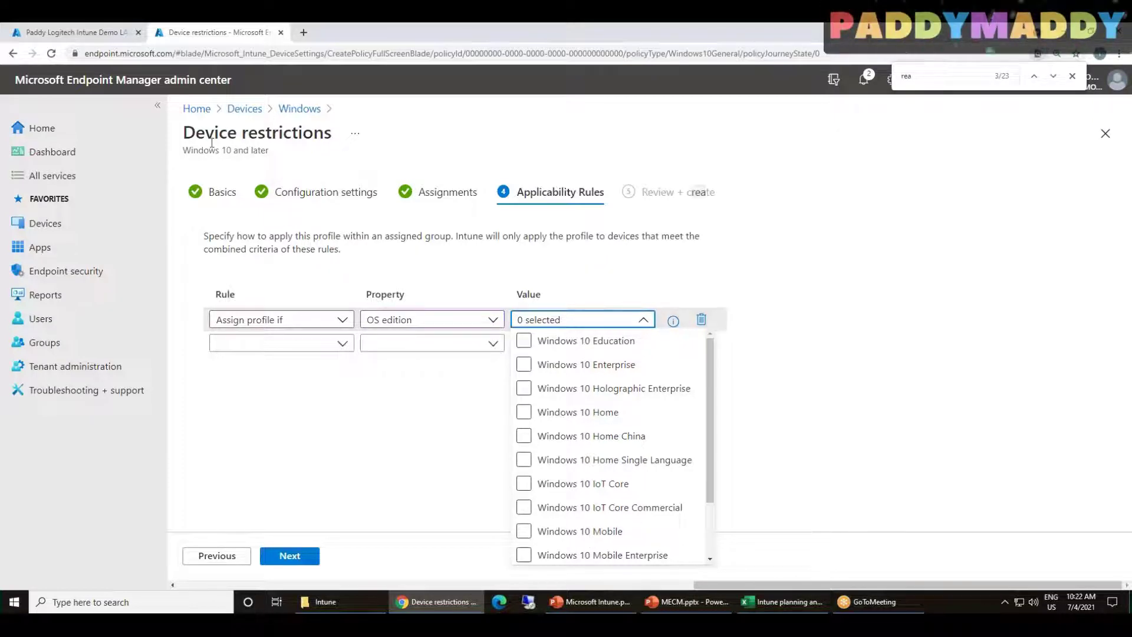
drag(184, 133, 306, 131)
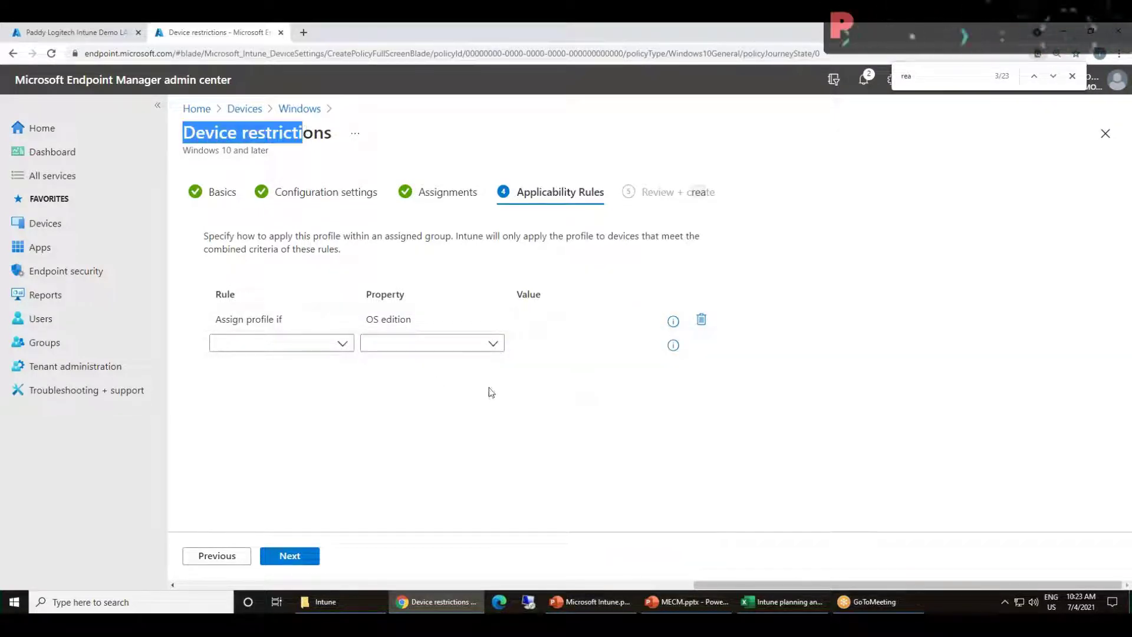
Delete the OS edition rule row and advance to Review + create
click(589, 319)
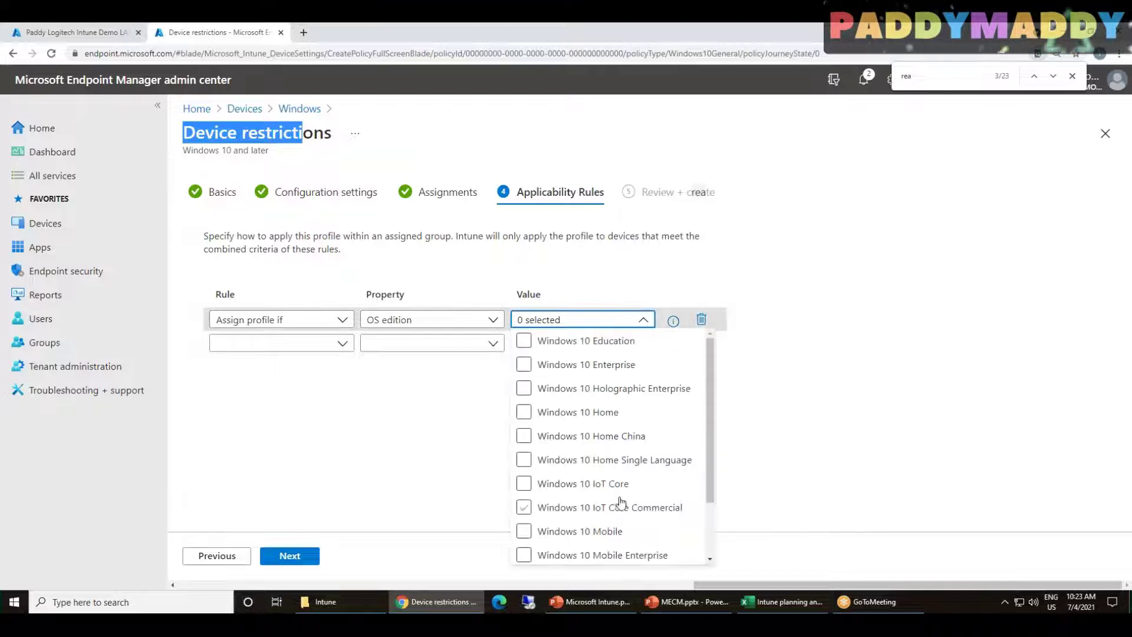
scroll(619, 501, down, 2)
scroll(620, 489, up, 2)
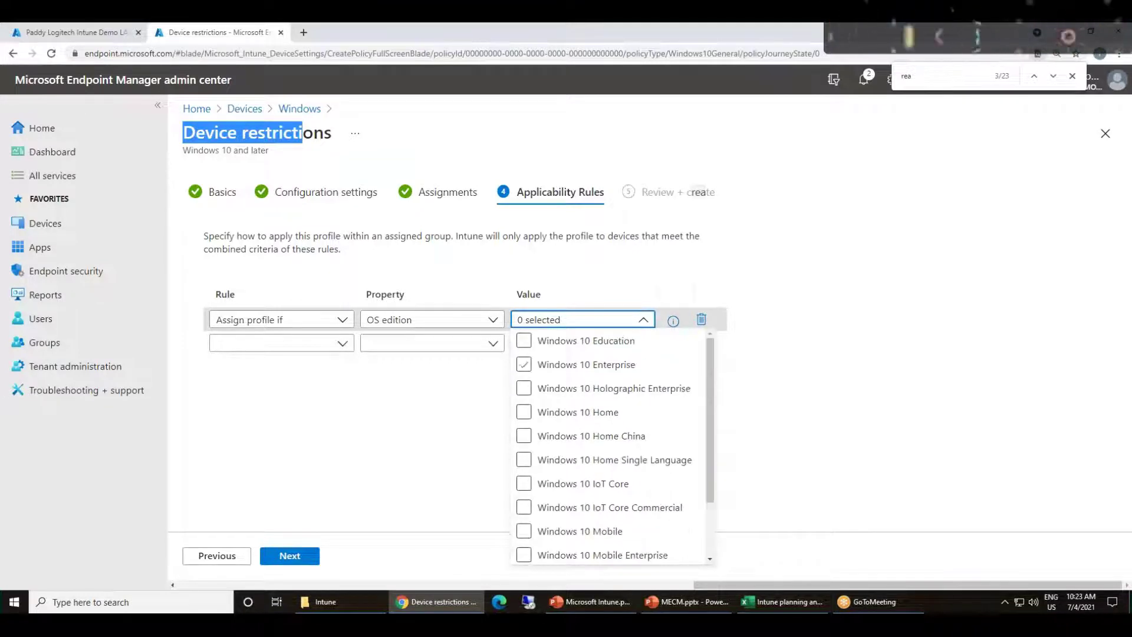
click(701, 319)
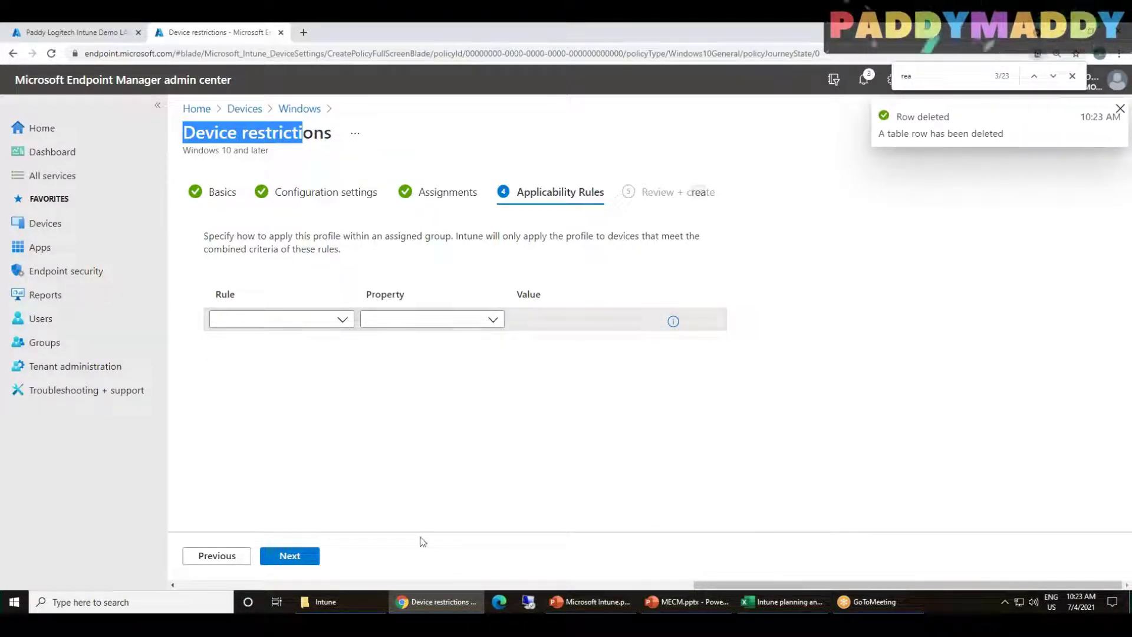
click(289, 556)
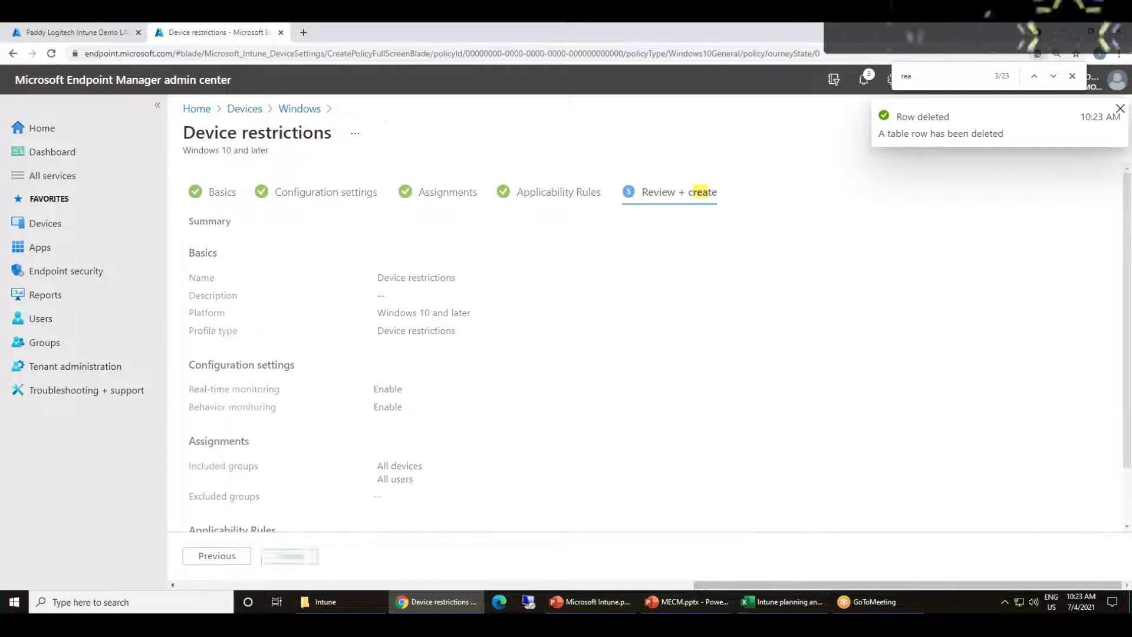
Create the Device restrictions profile and return to the Windows Configuration profiles list
click(289, 556)
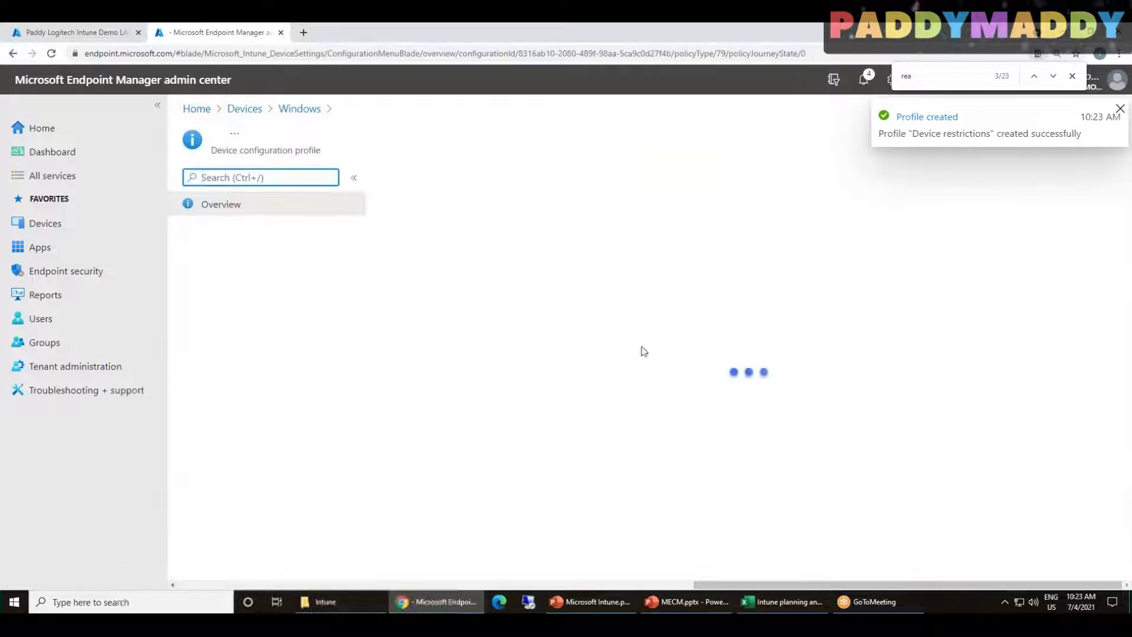
click(299, 109)
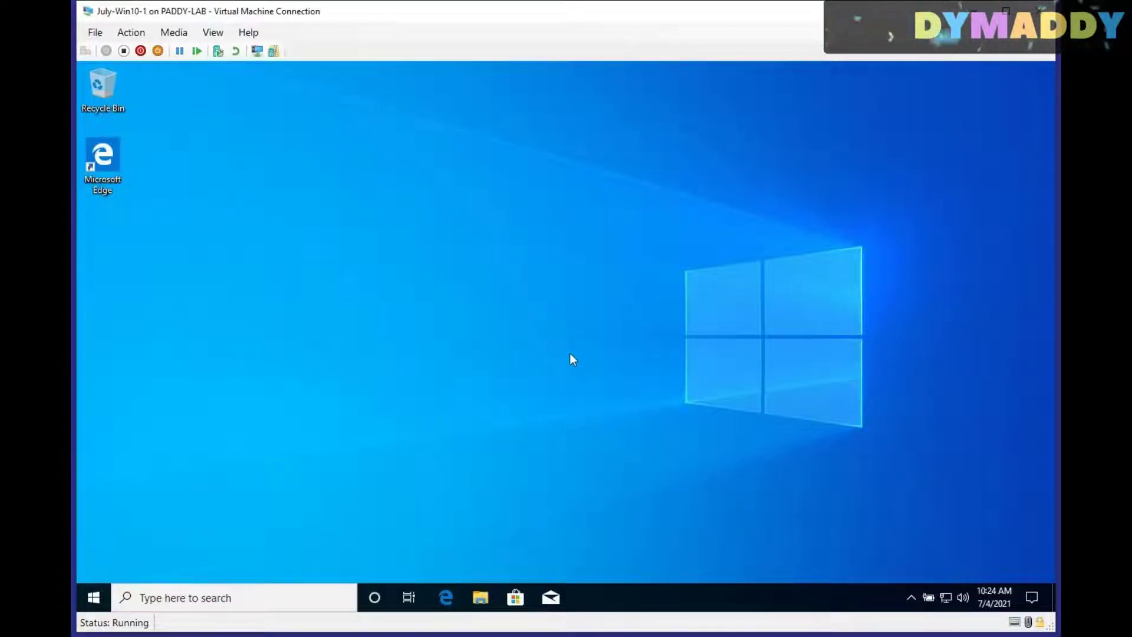
click(93, 597)
scroll(236, 439, down, 5)
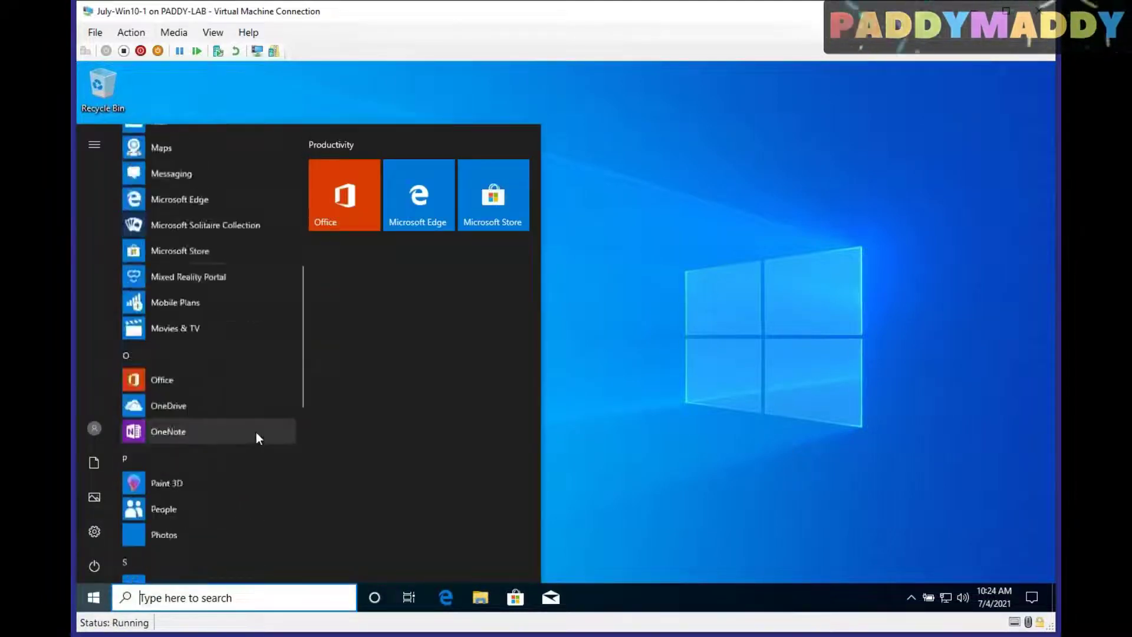
scroll(270, 428, down, 5)
scroll(260, 439, up, 10)
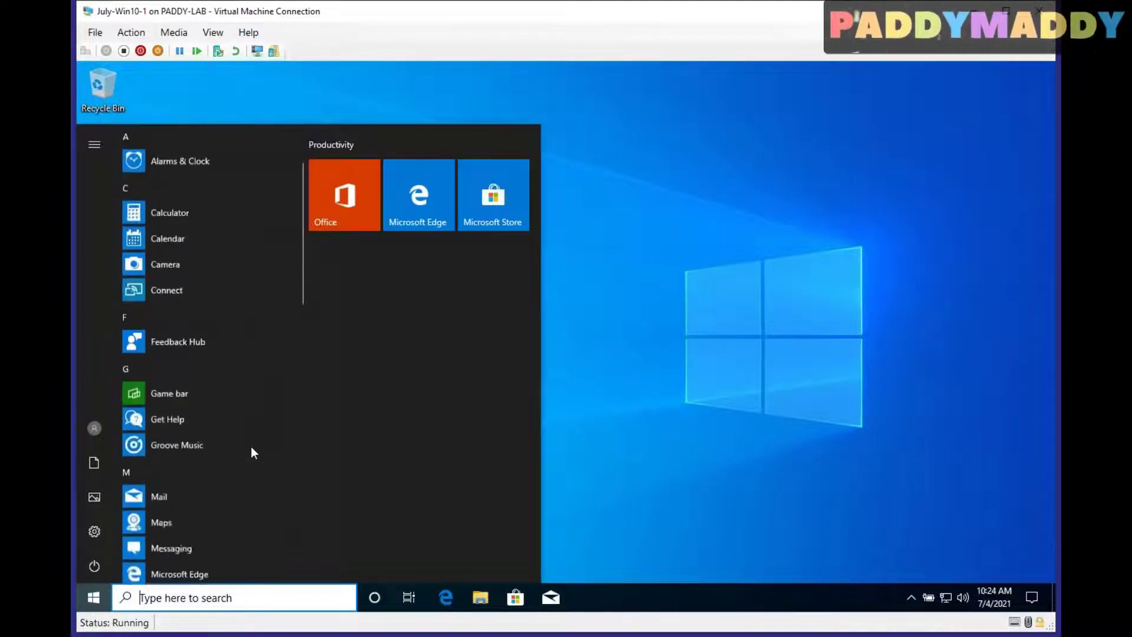
click(840, 437)
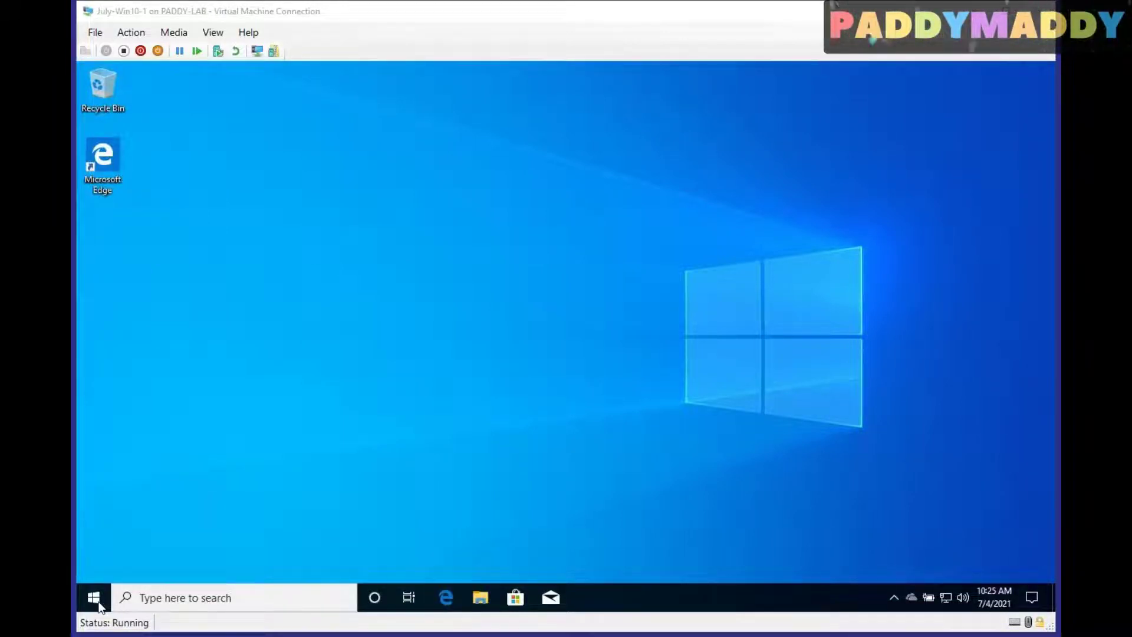
click(98, 604)
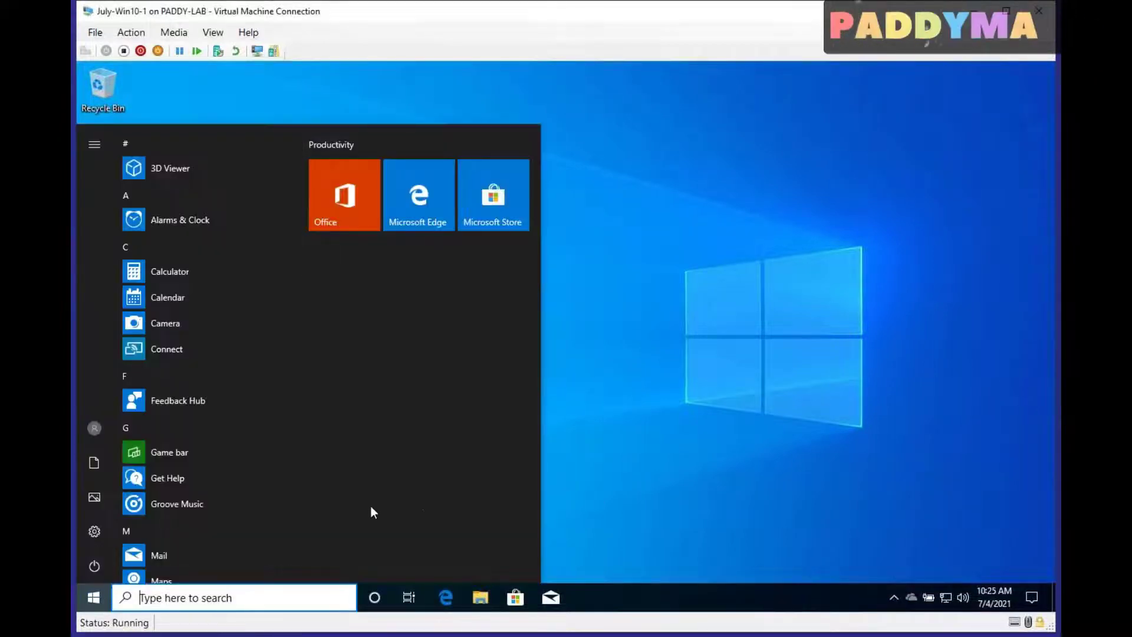
right_click(80, 600)
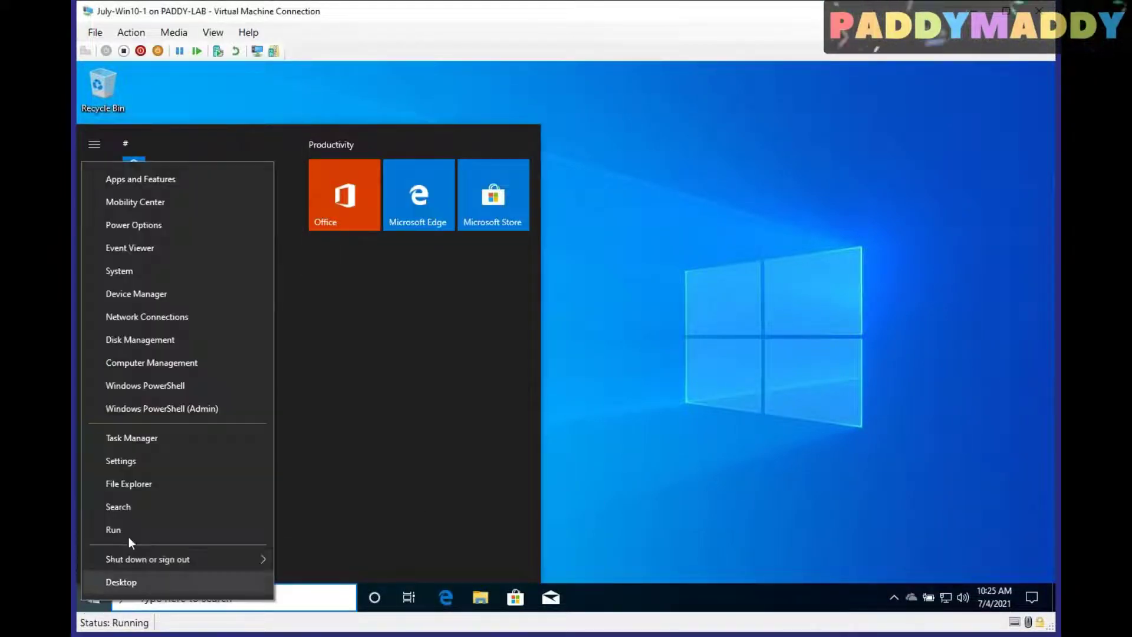
click(131, 529)
text(sysdm)
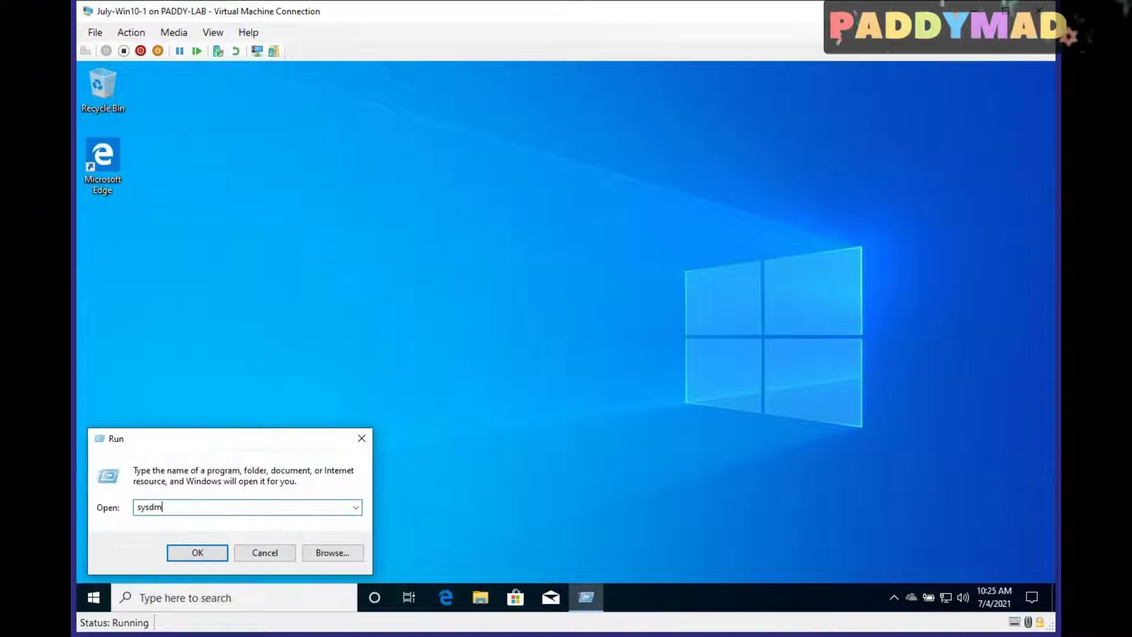
text(.cpl)
key(Return)
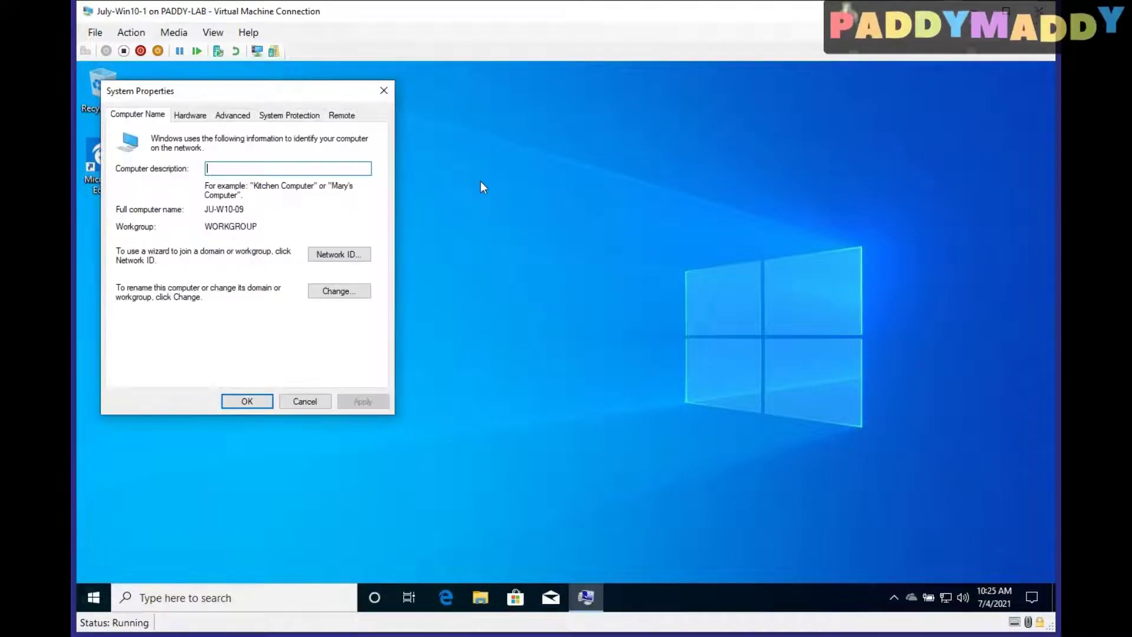
double_click(267, 211)
click(305, 401)
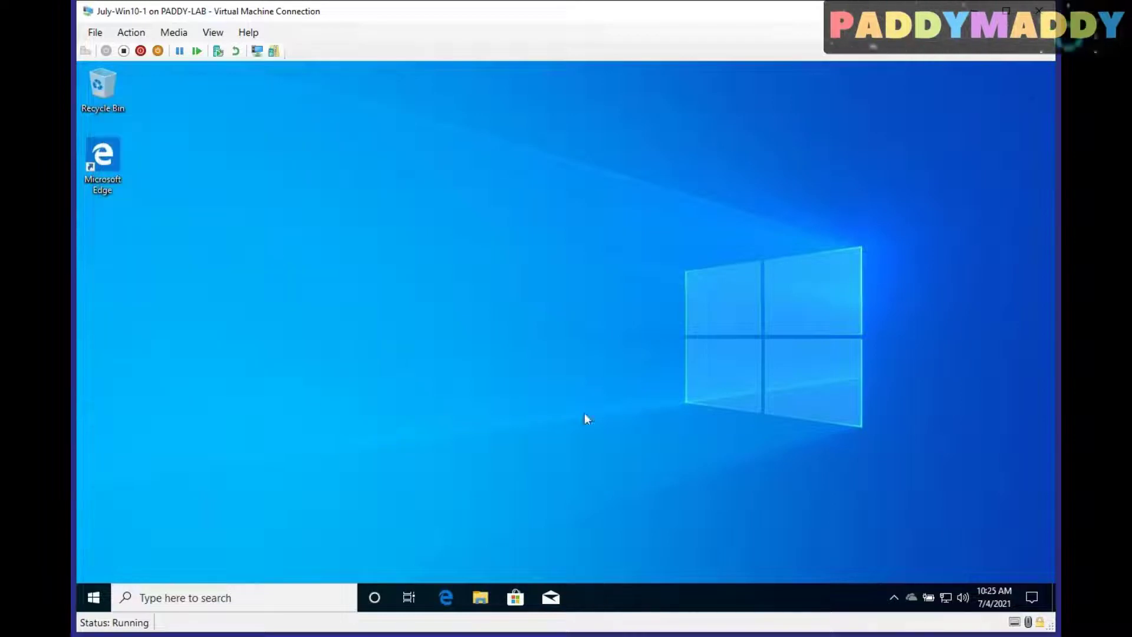
Open Settings from Start, maximize it, and go to Accounts > Access work or school
click(98, 599)
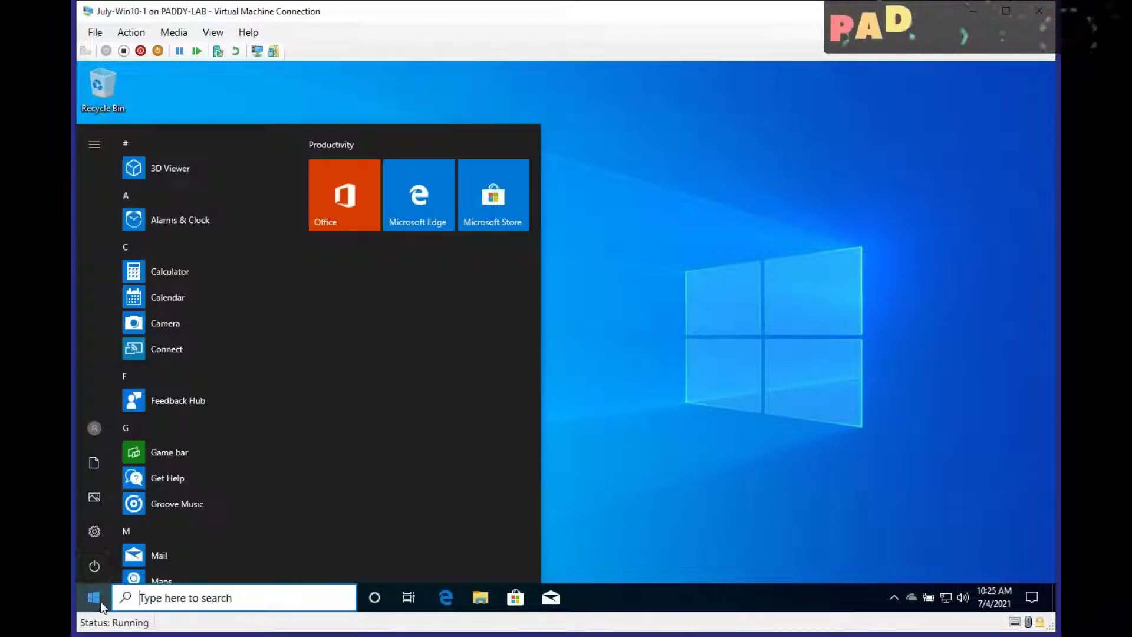
click(95, 531)
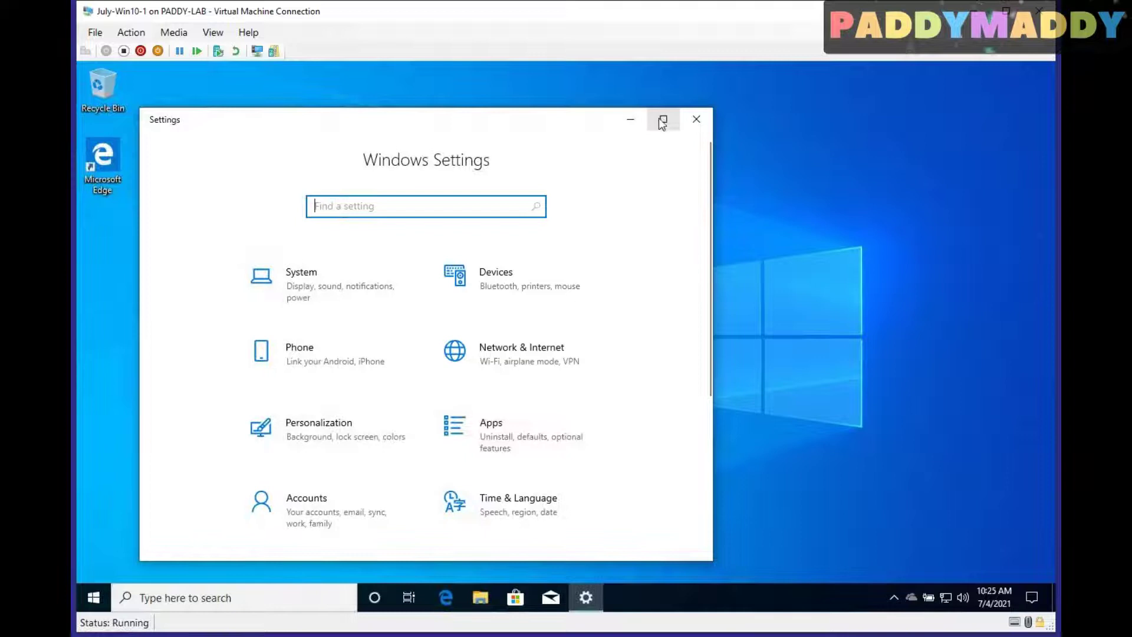
click(663, 119)
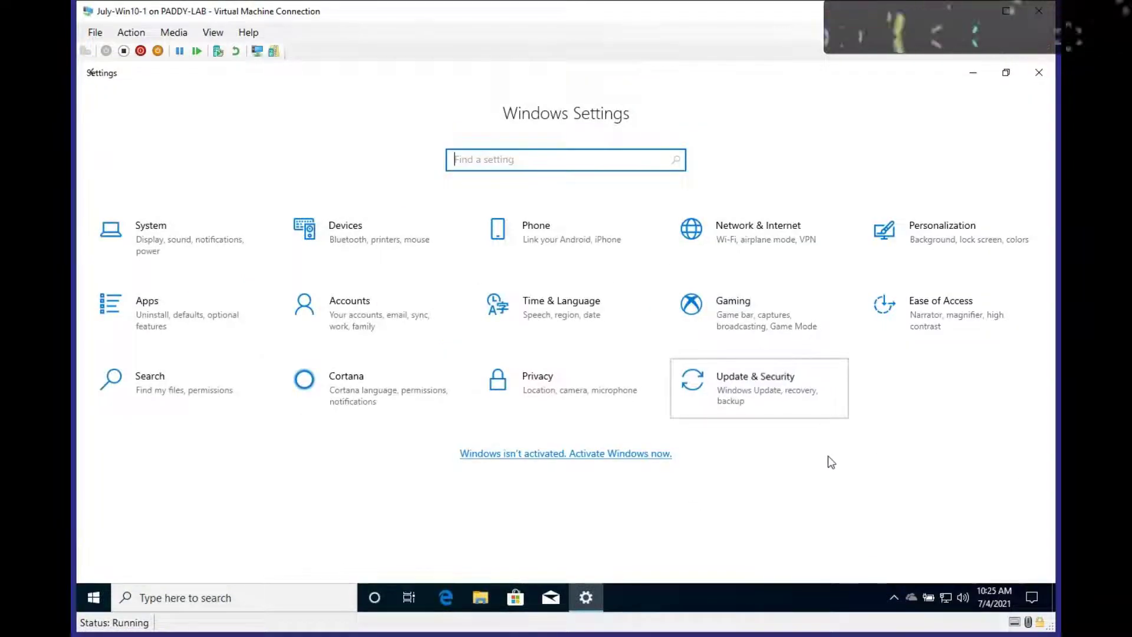
click(366, 339)
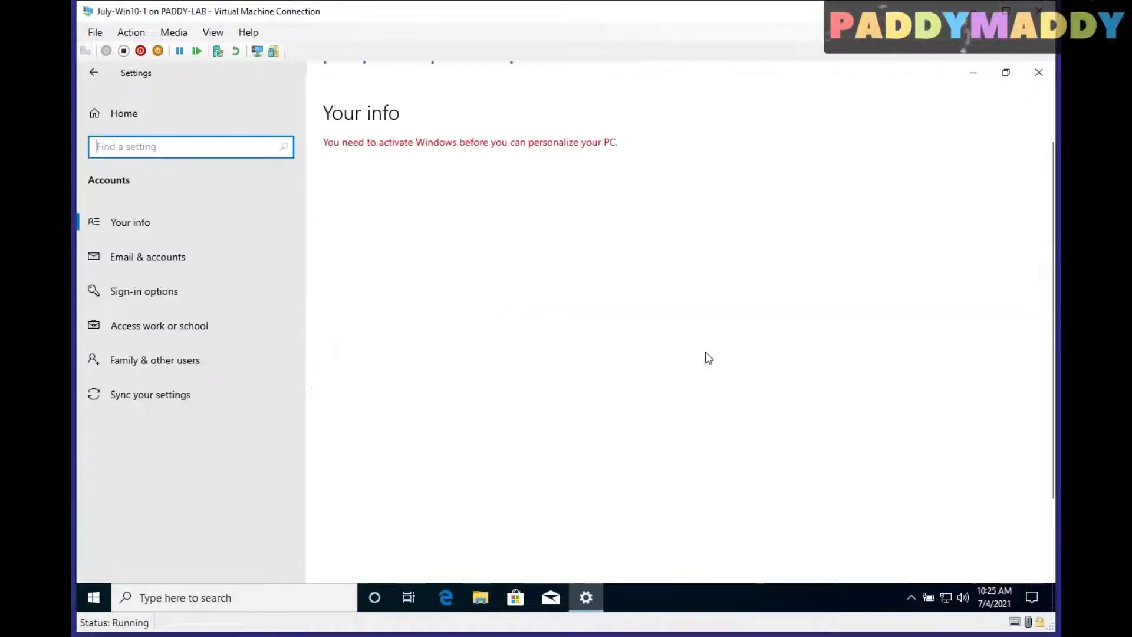
click(143, 330)
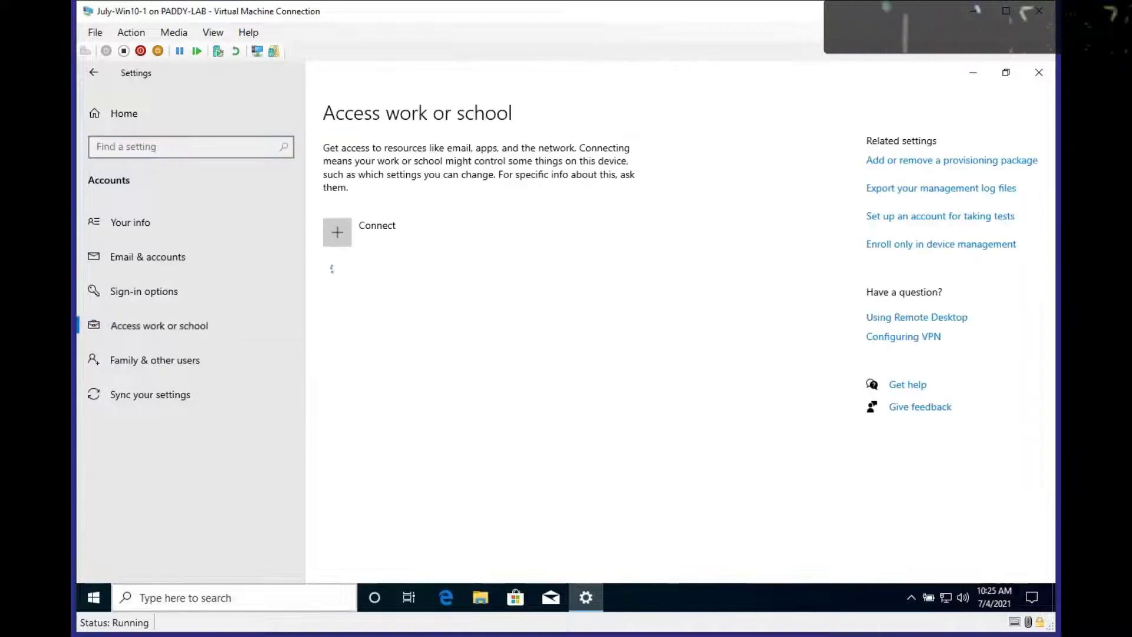
Return to the Settings home and reopen Accounts > Access work or school
click(93, 597)
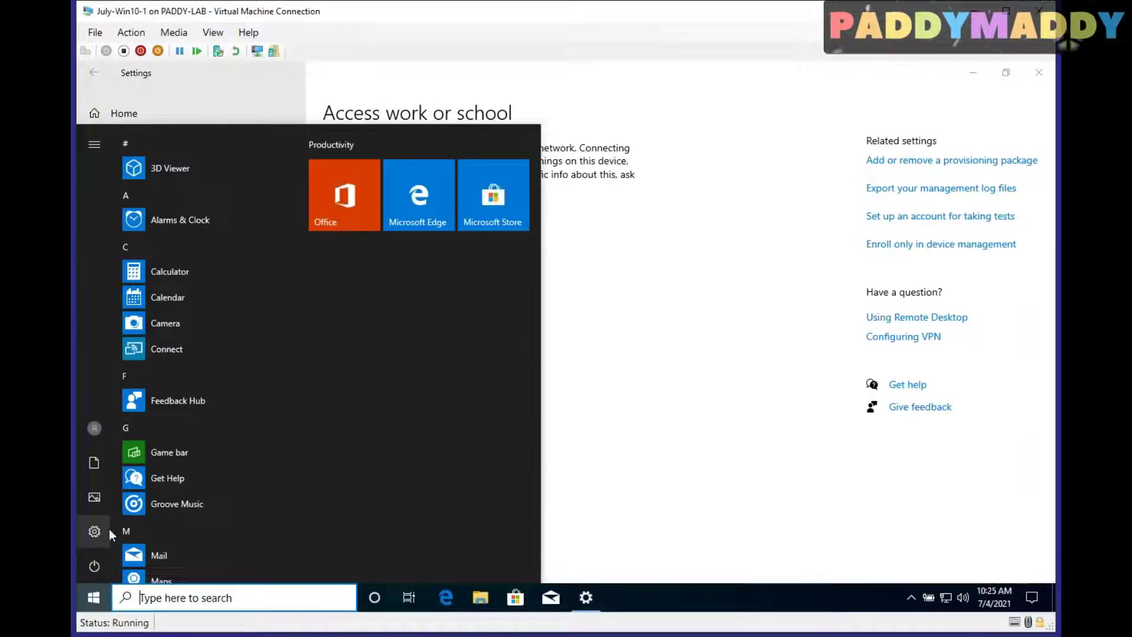
click(778, 448)
click(104, 73)
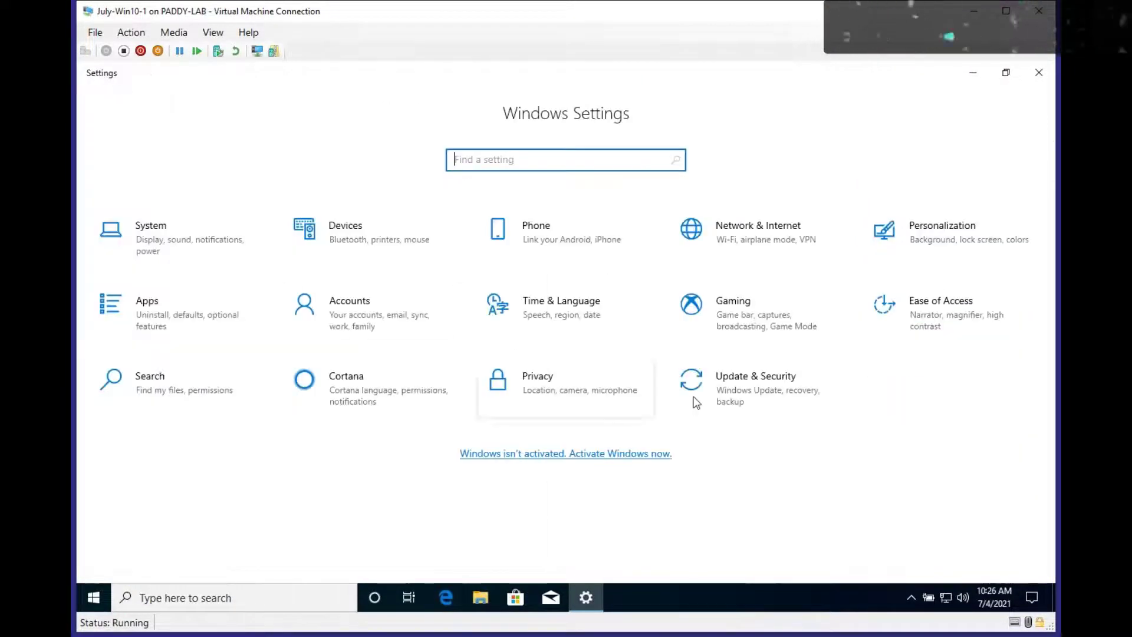
click(363, 321)
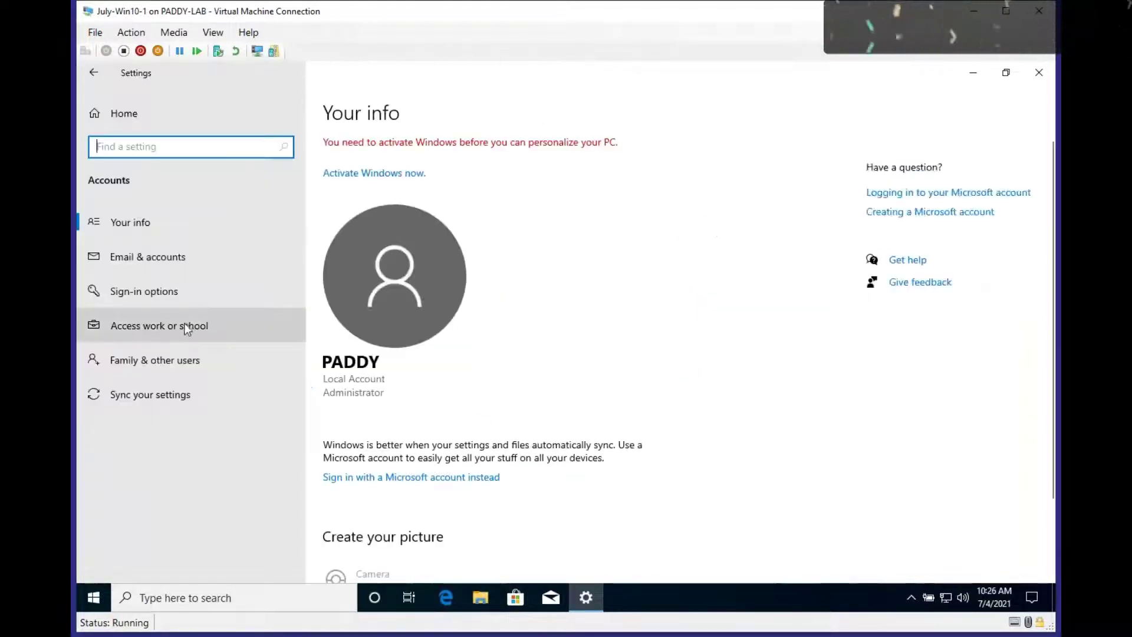
click(143, 330)
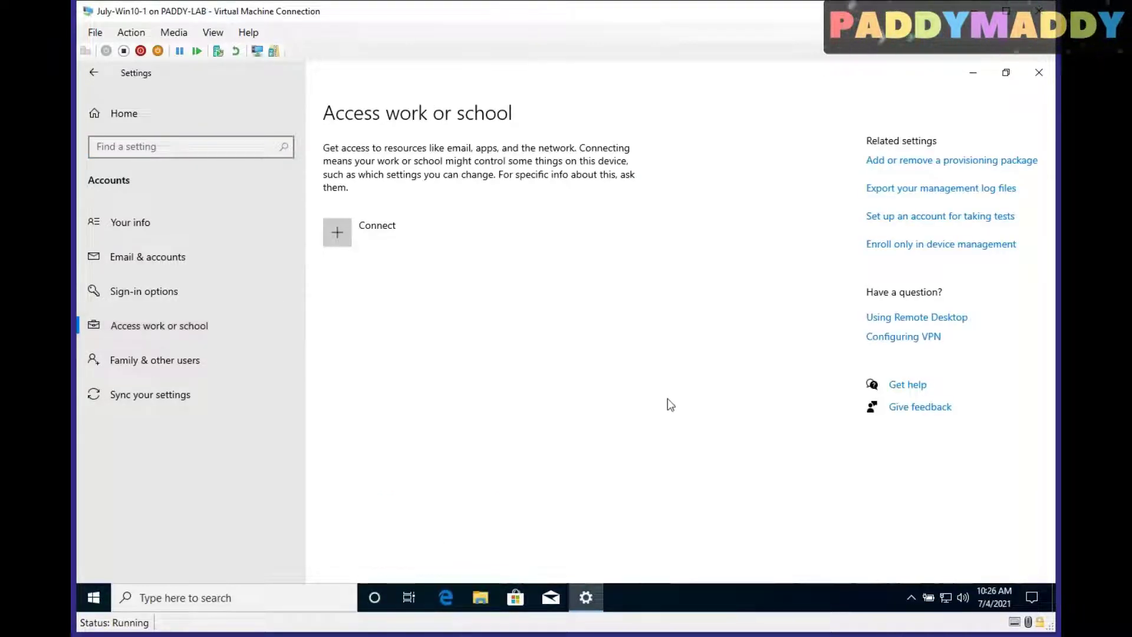
Choose + Connect on the Access work or school page to start adding an account
click(402, 235)
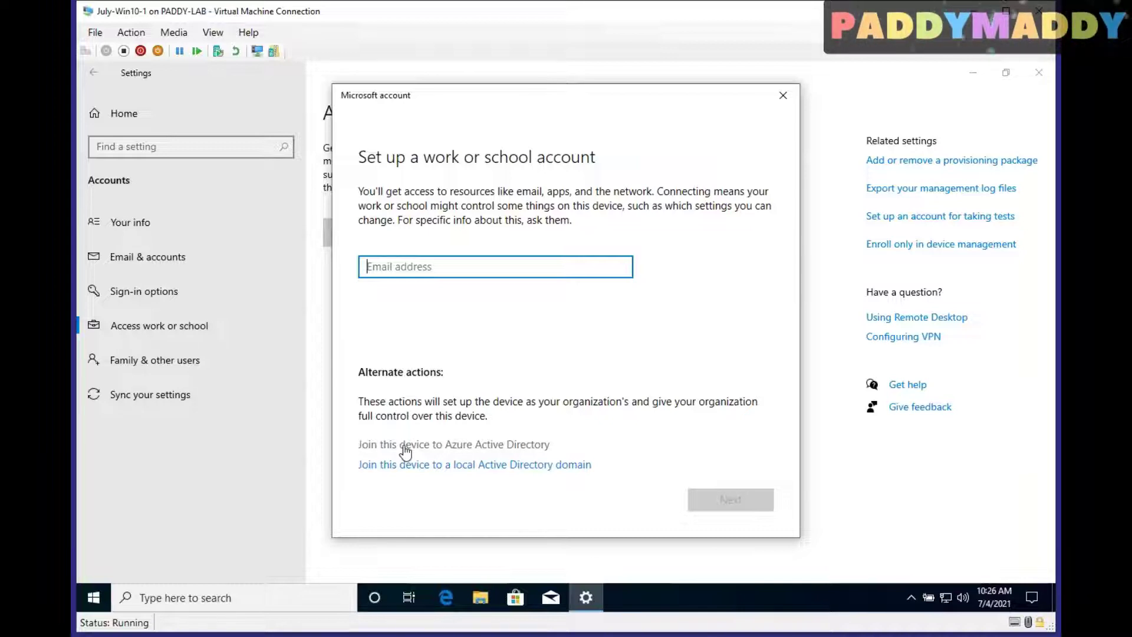
Drag repeatedly across the Settings screen while the work or school account setup is shown
mouse_move(677, 246)
mouse_down()
mouse_move(563, 228)
mouse_move(323, 291)
mouse_move(612, 291)
mouse_move(658, 234)
mouse_up()
mouse_move(778, 468)
mouse_down()
mouse_move(737, 463)
mouse_move(763, 530)
mouse_move(765, 470)
mouse_up()
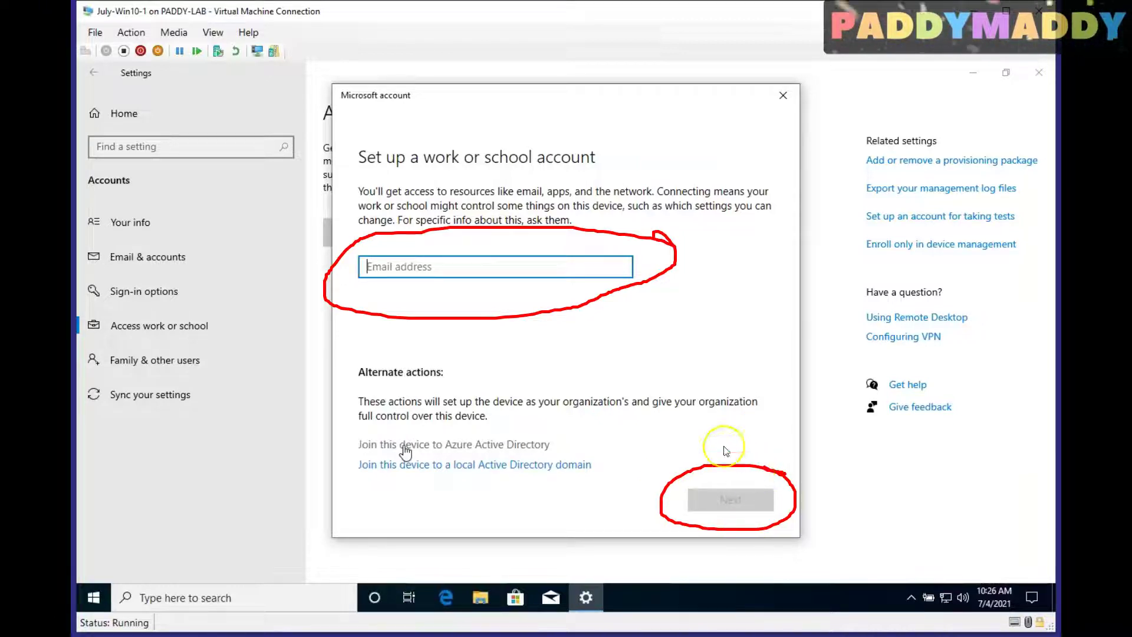
mouse_move(553, 94)
mouse_down()
mouse_move(589, 106)
mouse_move(569, 139)
mouse_move(590, 150)
mouse_move(676, 89)
mouse_move(701, 123)
mouse_up()
drag(692, 58, 706, 113)
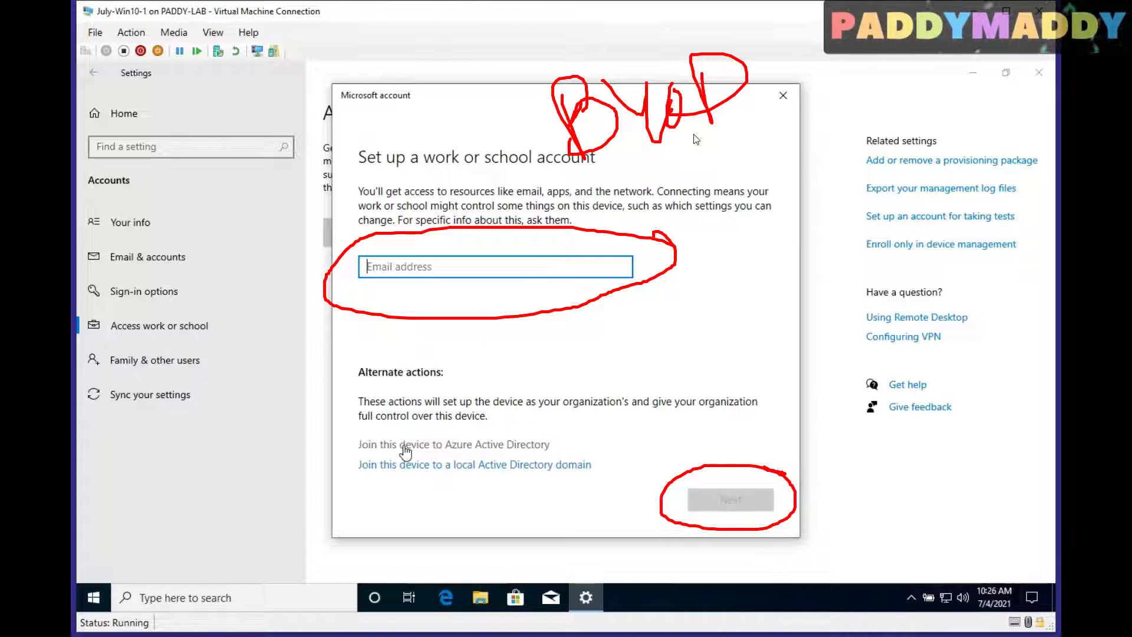
mouse_move(353, 426)
mouse_down()
mouse_move(350, 443)
mouse_move(404, 455)
mouse_move(584, 451)
mouse_move(466, 432)
mouse_move(350, 434)
mouse_up()
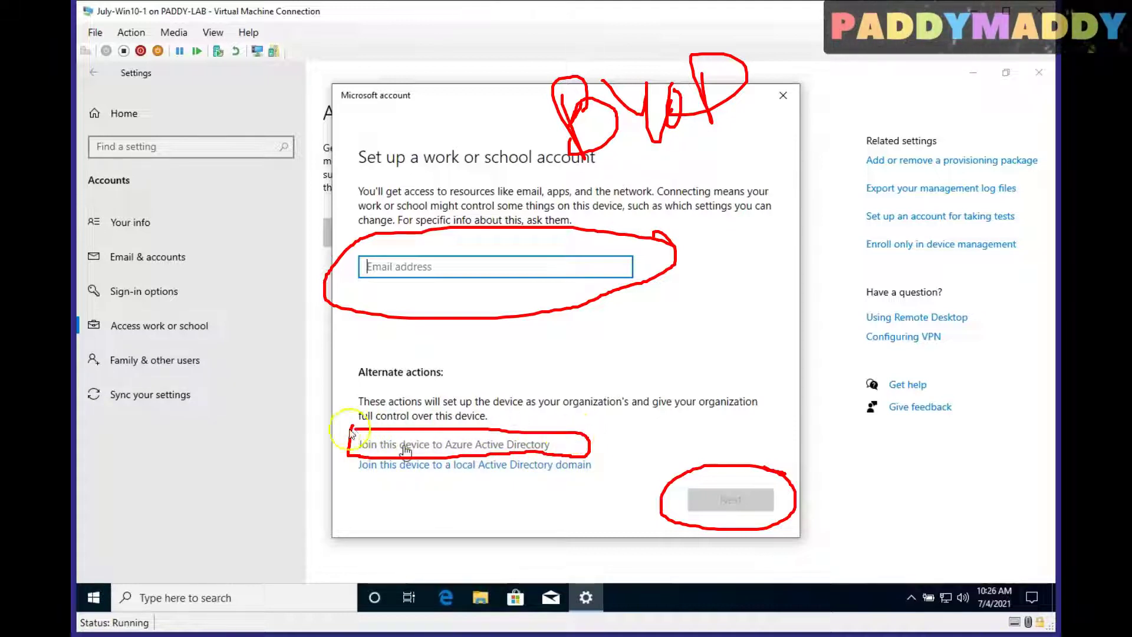
drag(217, 498, 339, 446)
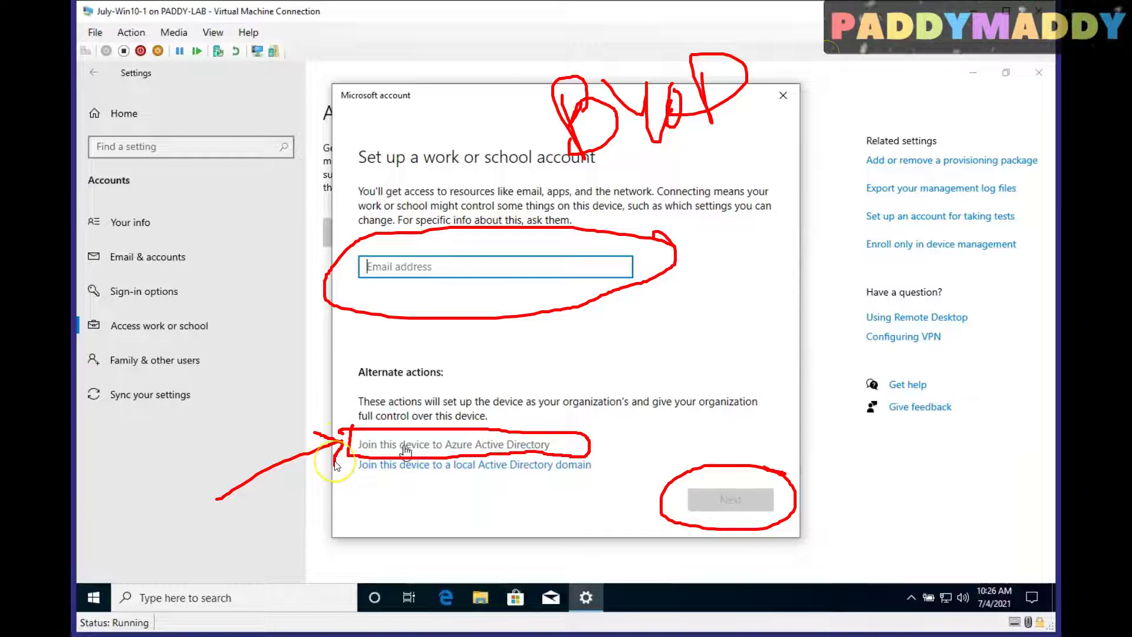
drag(687, 147, 734, 97)
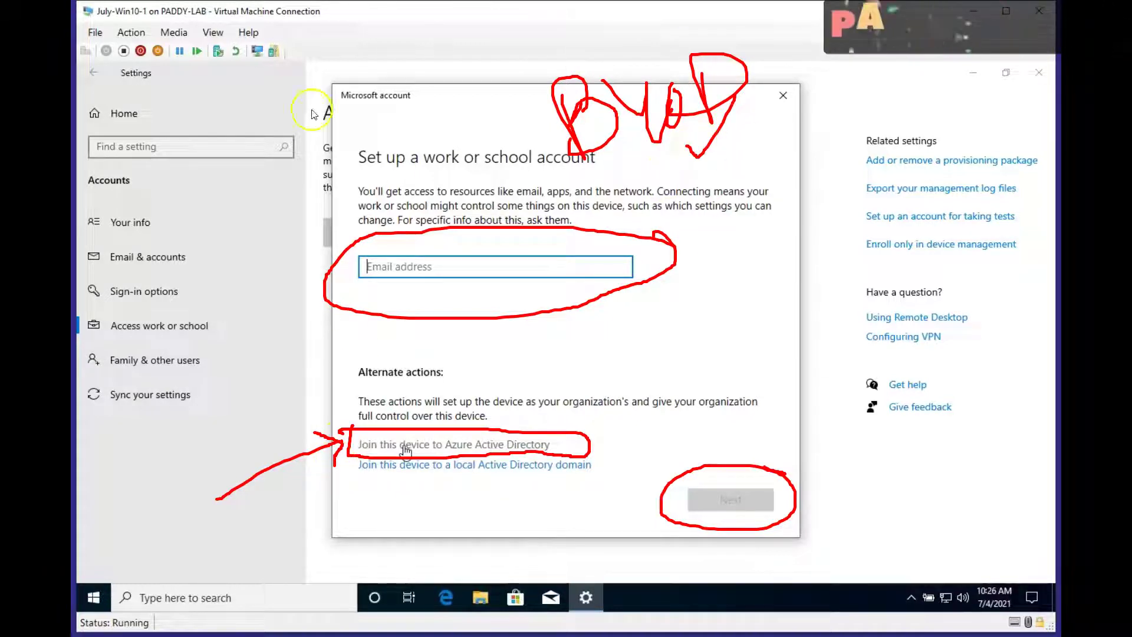
drag(477, 123, 499, 198)
drag(478, 98, 505, 114)
drag(747, 276, 791, 311)
mouse_move(754, 252)
mouse_down()
mouse_move(814, 316)
mouse_move(757, 255)
mouse_up()
drag(759, 32, 766, 117)
drag(806, 33, 815, 97)
drag(883, 57, 933, 56)
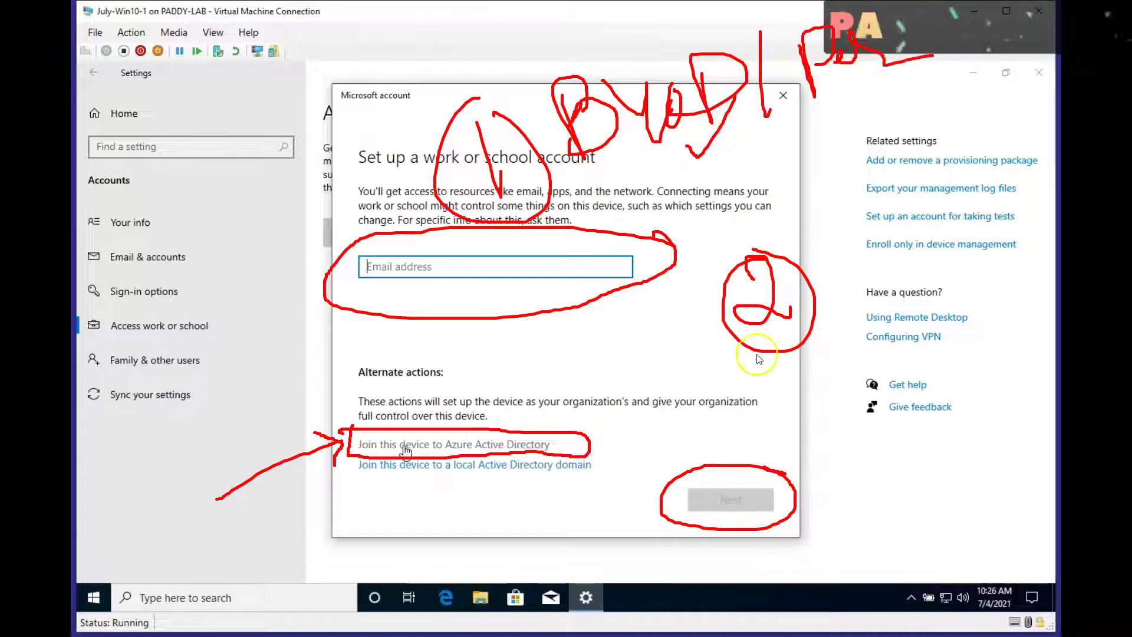
mouse_move(874, 233)
mouse_down()
mouse_move(928, 266)
mouse_move(1005, 222)
mouse_move(1019, 251)
mouse_up()
mouse_move(901, 318)
mouse_down()
mouse_move(926, 352)
mouse_move(937, 324)
mouse_up()
mouse_move(933, 318)
mouse_down()
mouse_move(981, 311)
mouse_move(980, 341)
mouse_up()
drag(974, 295, 976, 320)
drag(929, 382, 1028, 363)
mouse_move(782, 253)
mouse_down()
mouse_move(751, 298)
mouse_move(816, 245)
mouse_move(782, 362)
mouse_up()
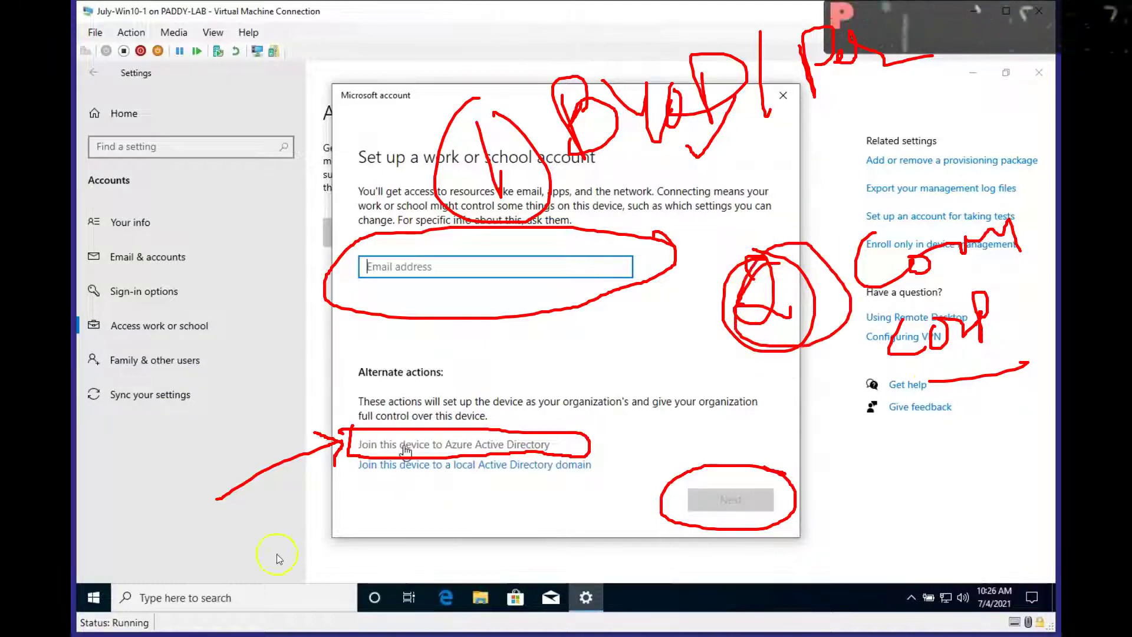
mouse_move(192, 514)
mouse_down()
mouse_move(313, 457)
mouse_move(320, 434)
mouse_move(341, 437)
mouse_move(308, 494)
mouse_up()
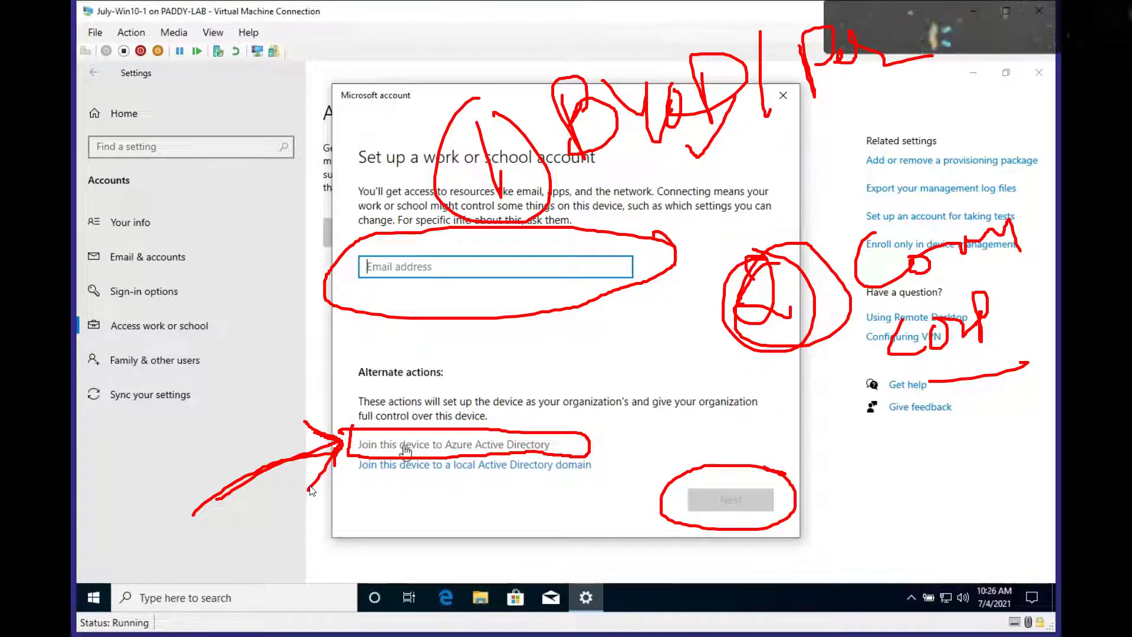
Drag within the Set up a work or school account dialog, leaving its email field empty
click(181, 234)
mouse_move(181, 234)
mouse_down()
mouse_move(366, 193)
mouse_move(495, 192)
mouse_up()
click(363, 271)
drag(221, 285, 372, 267)
drag(372, 267, 326, 283)
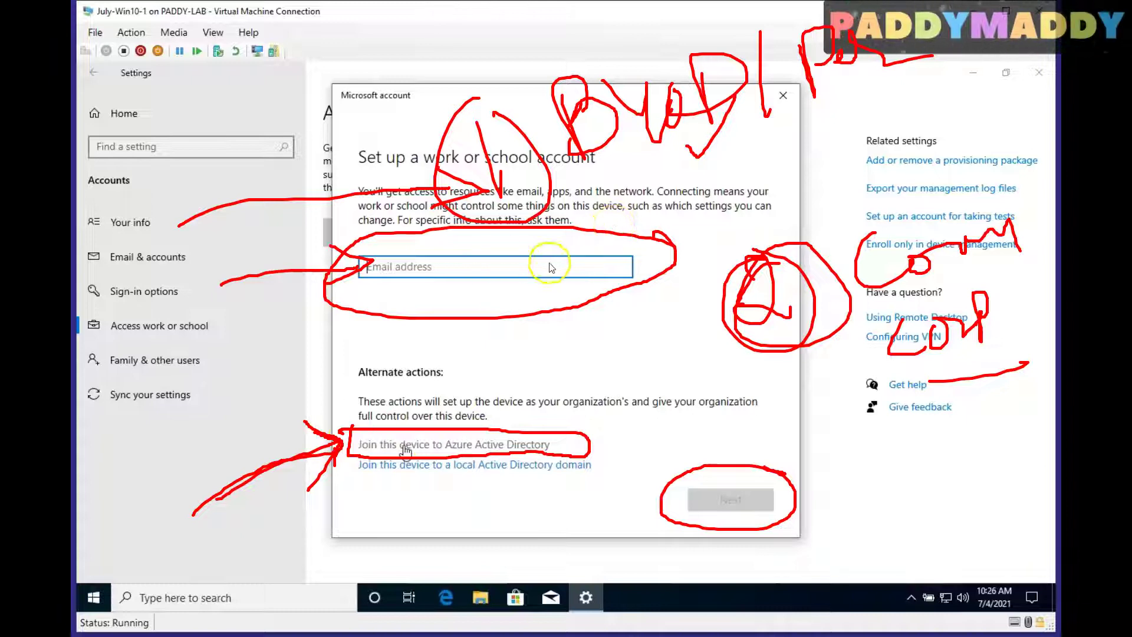
mouse_move(616, 233)
mouse_down()
mouse_move(662, 232)
mouse_move(710, 209)
mouse_up()
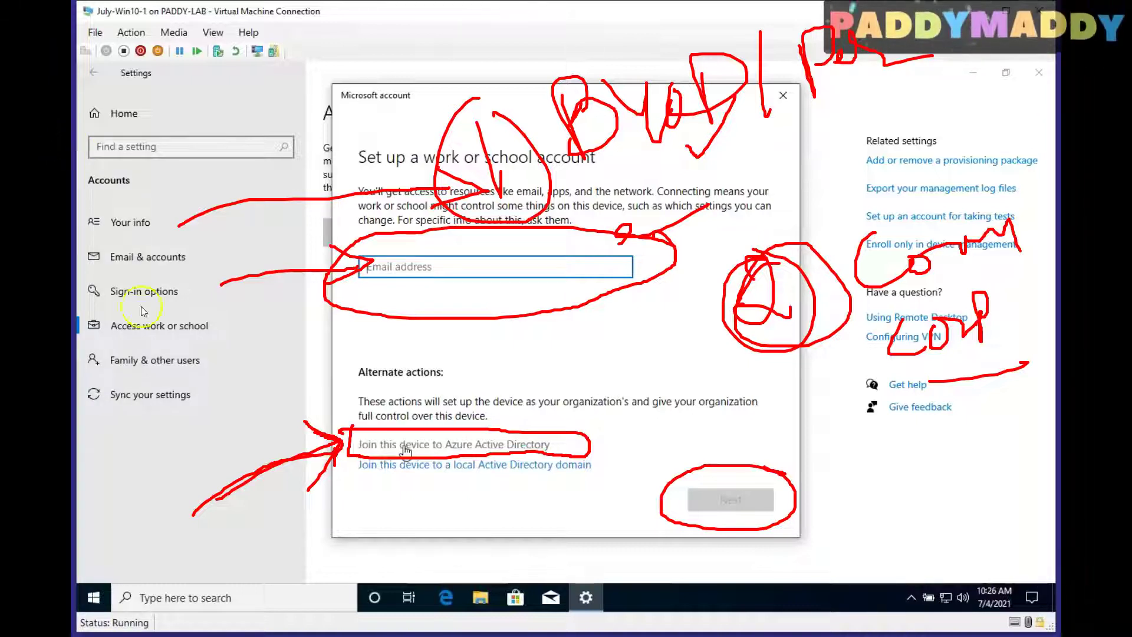
mouse_move(819, 334)
mouse_down()
mouse_move(759, 369)
mouse_move(822, 336)
mouse_up()
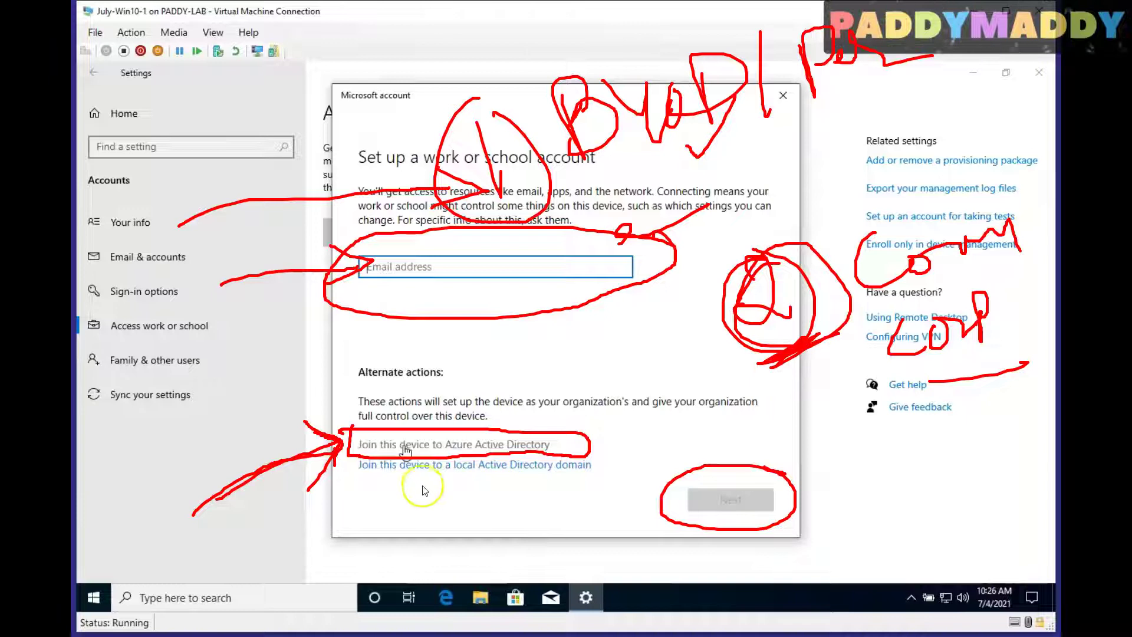
drag(388, 456, 430, 455)
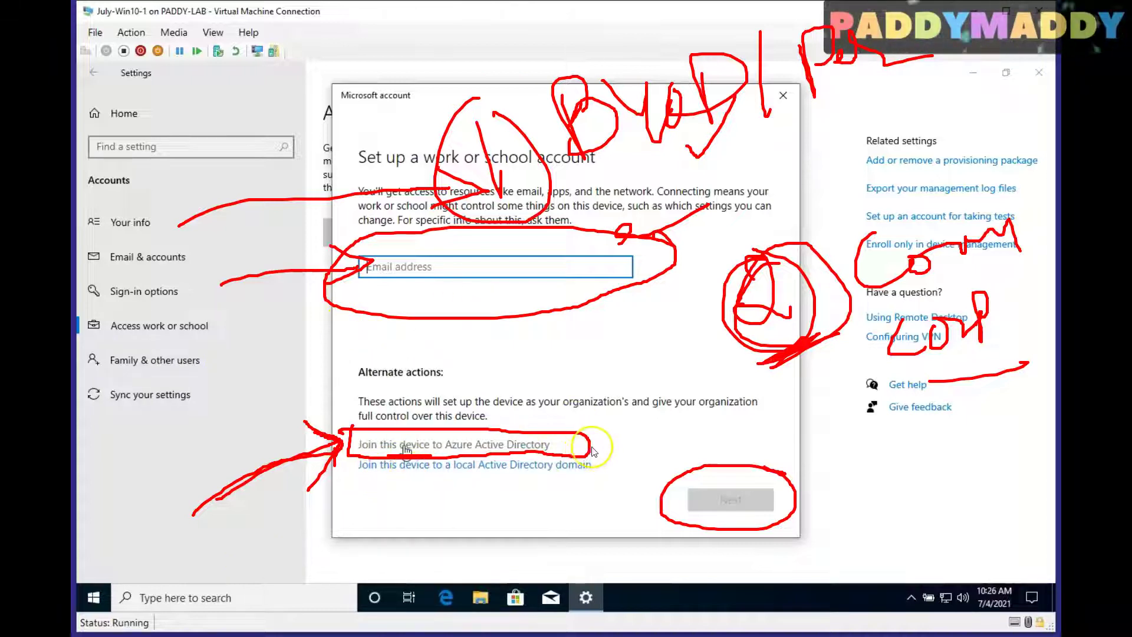
mouse_move(593, 435)
mouse_down()
mouse_move(591, 447)
mouse_move(644, 417)
mouse_up()
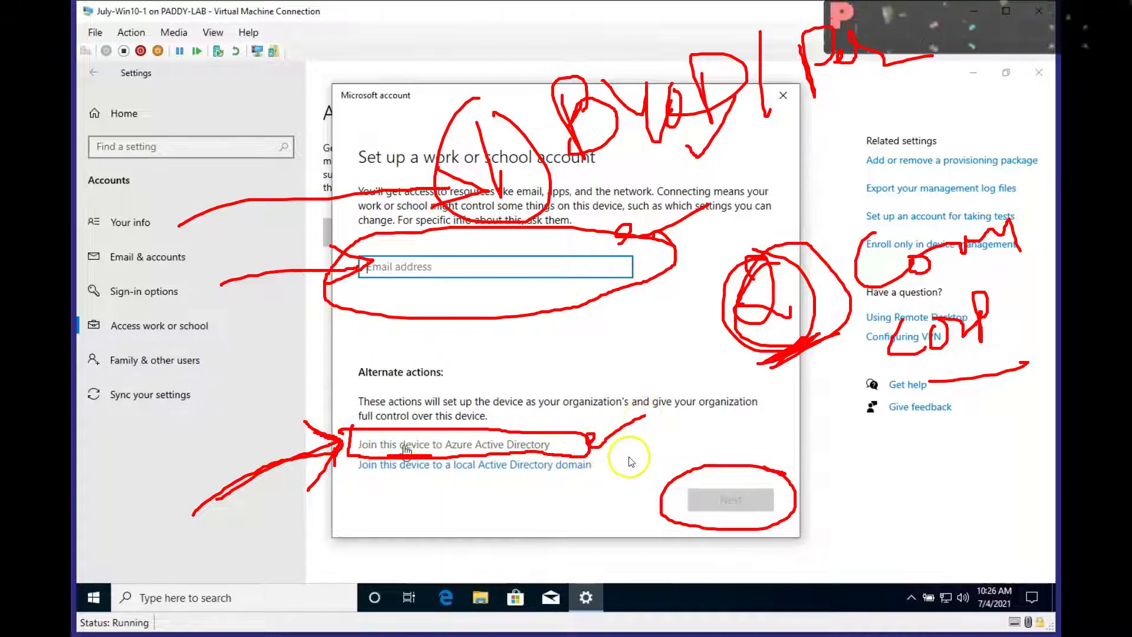
drag(580, 494, 608, 476)
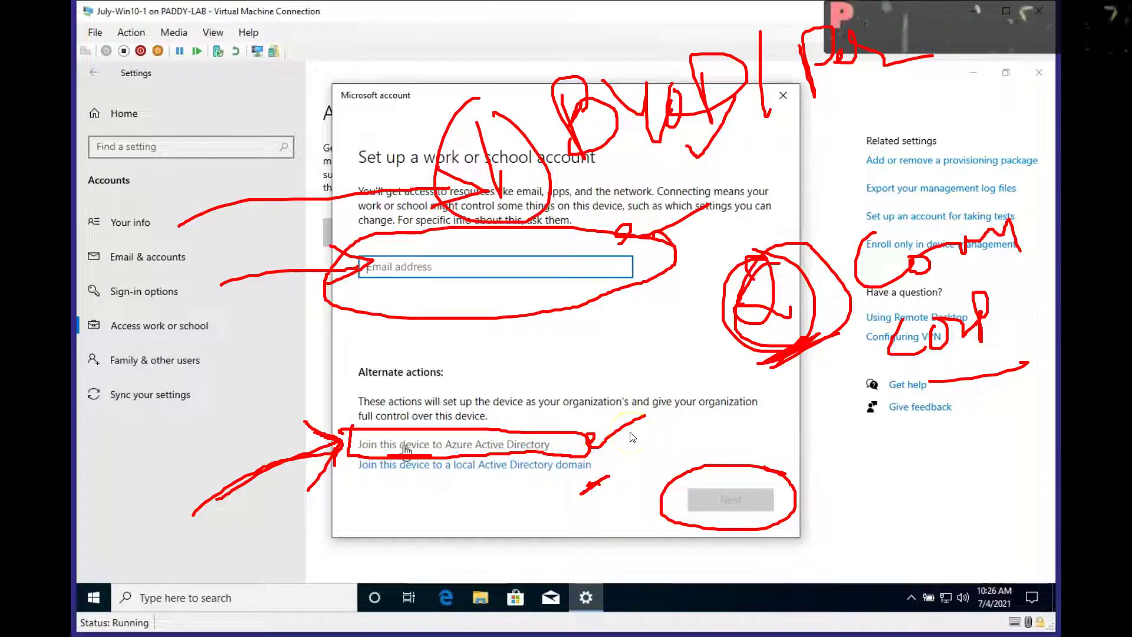
mouse_move(269, 533)
mouse_down()
mouse_move(290, 541)
mouse_move(294, 574)
mouse_move(348, 589)
mouse_move(318, 519)
mouse_move(396, 564)
mouse_move(386, 517)
mouse_move(428, 523)
mouse_up()
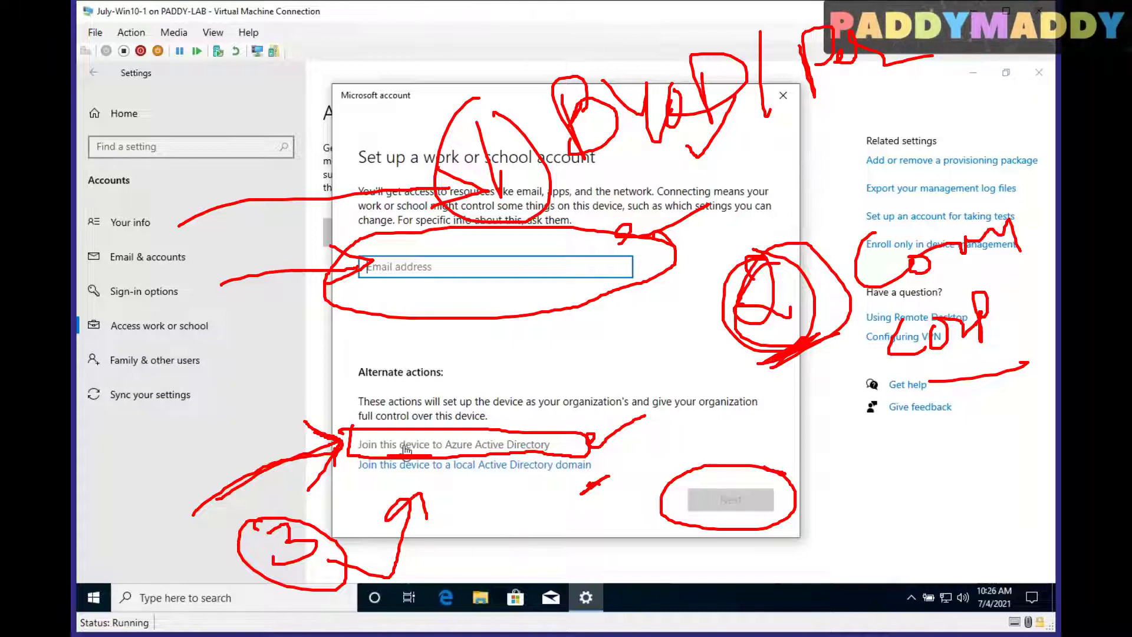
mouse_move(191, 551)
mouse_down()
mouse_move(209, 558)
mouse_move(232, 517)
mouse_up()
drag(405, 99, 468, 46)
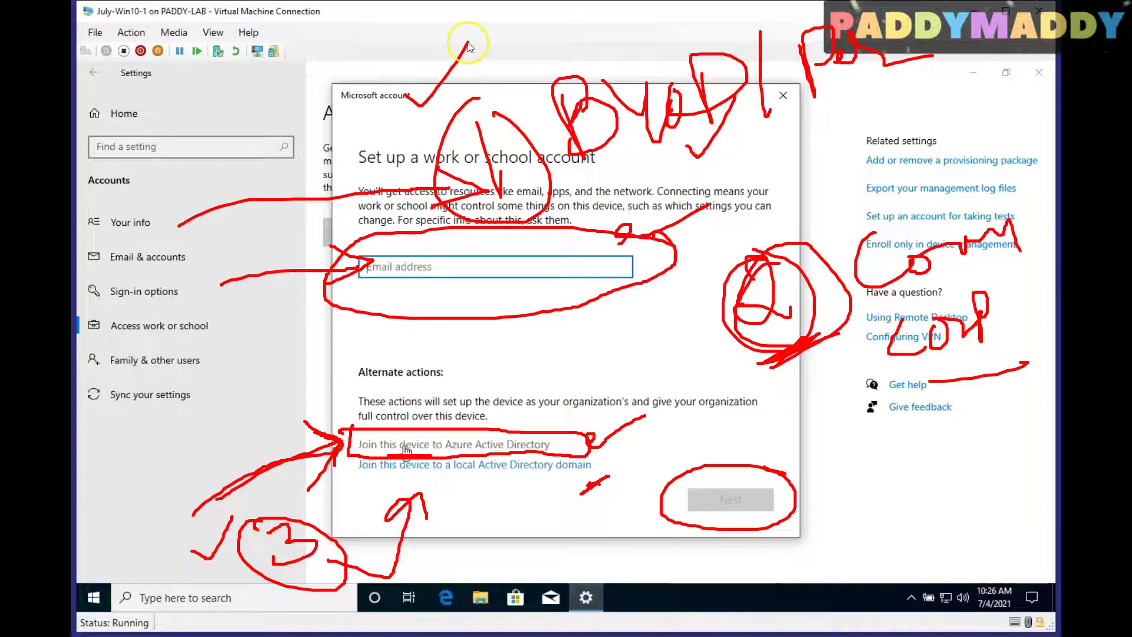
mouse_move(618, 163)
mouse_down()
mouse_move(604, 155)
mouse_move(709, 128)
mouse_up()
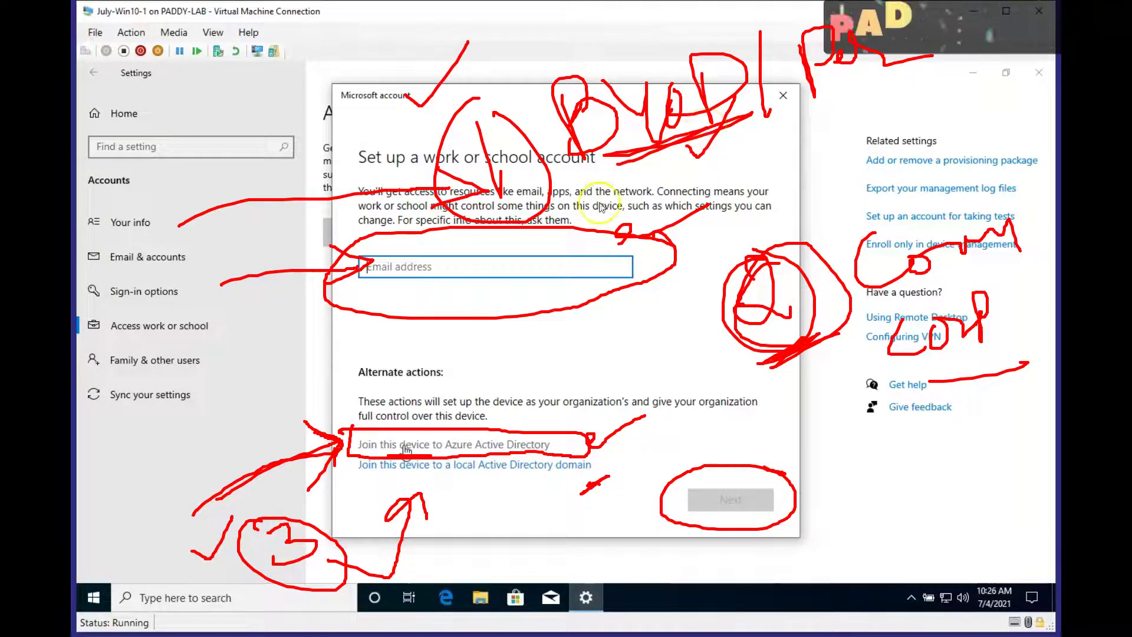
drag(216, 285, 307, 271)
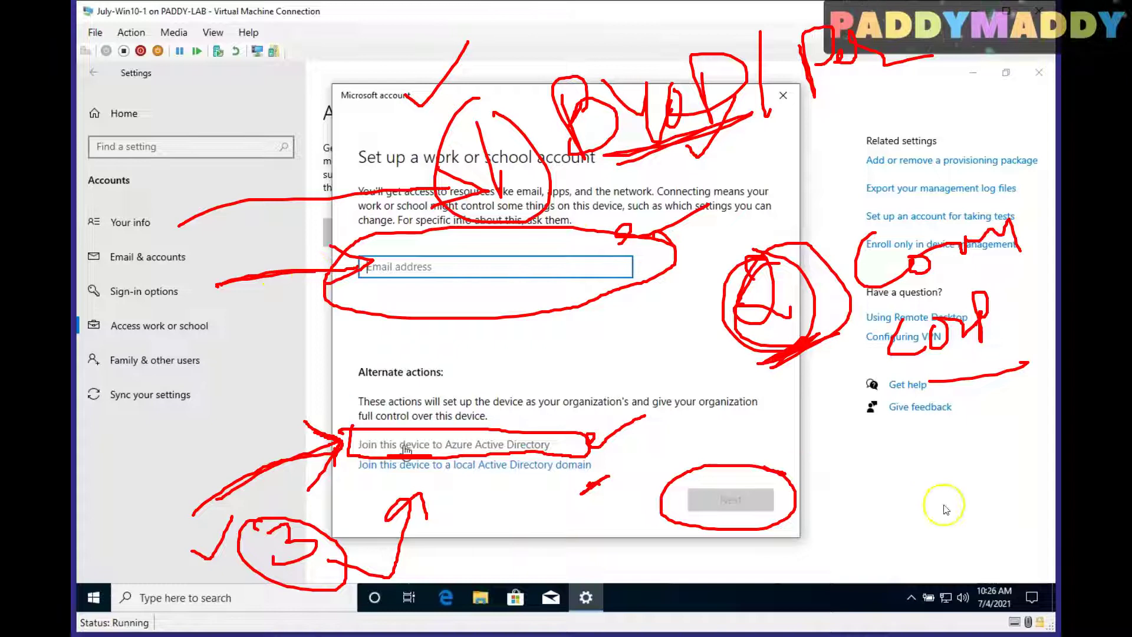
mouse_move(709, 456)
mouse_down()
mouse_move(760, 465)
mouse_move(721, 440)
mouse_up()
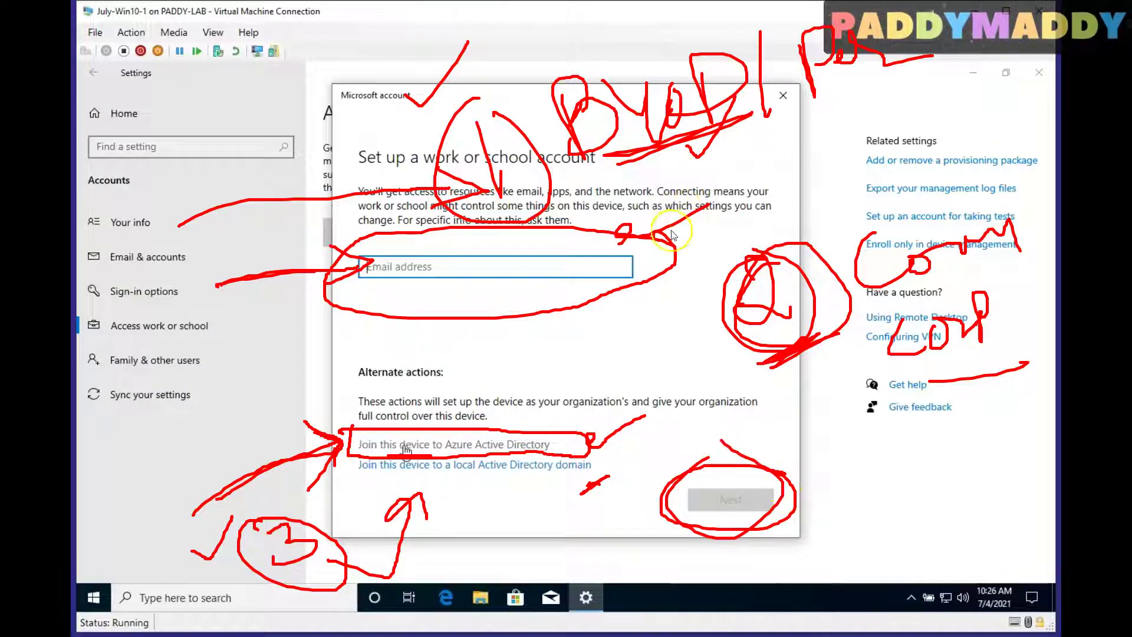
mouse_move(631, 177)
mouse_down()
mouse_move(660, 147)
mouse_move(560, 171)
mouse_move(760, 121)
mouse_up()
mouse_move(922, 383)
mouse_down()
mouse_move(1019, 340)
mouse_move(1002, 353)
mouse_up()
drag(179, 479, 347, 442)
drag(290, 411, 348, 442)
drag(348, 442, 334, 464)
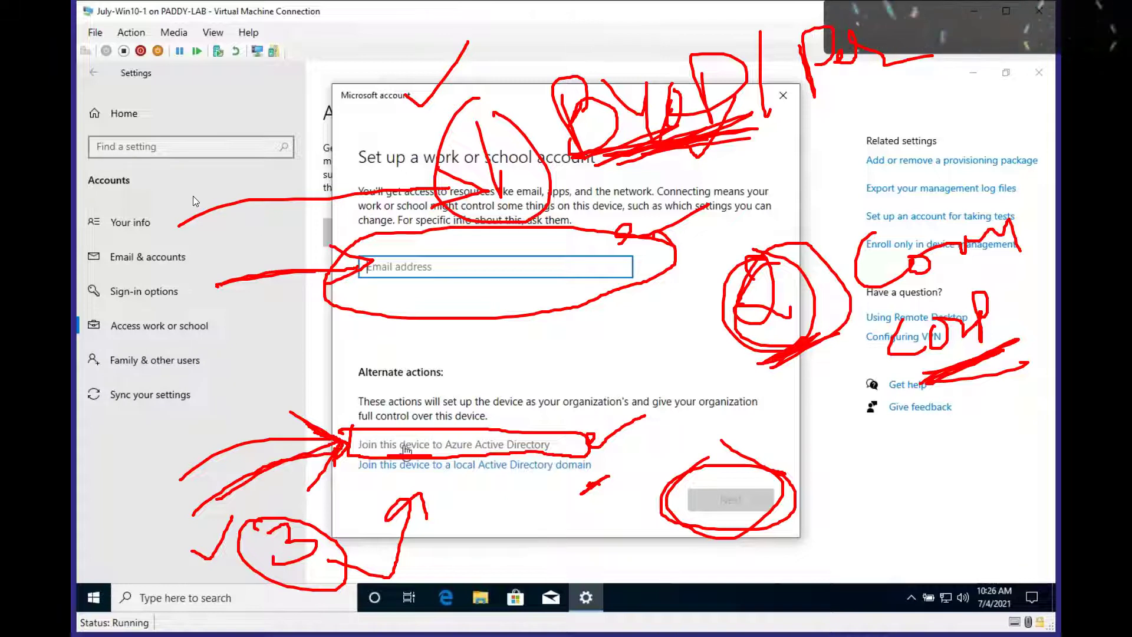
click(237, 213)
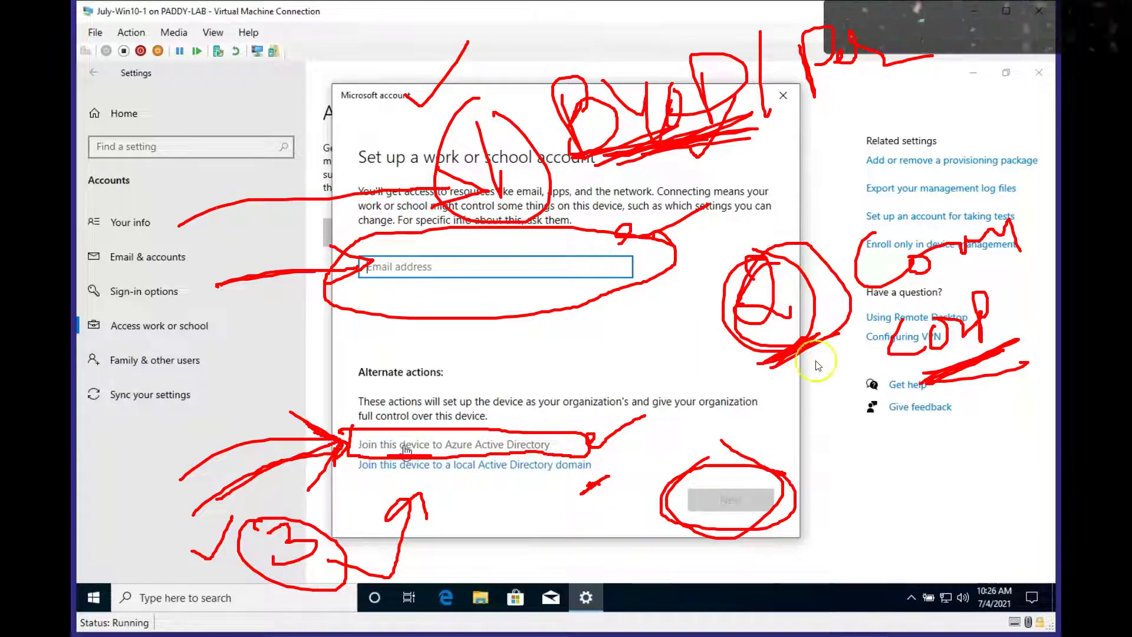
drag(922, 384, 1023, 361)
mouse_move(652, 156)
mouse_down()
mouse_move(757, 129)
mouse_move(648, 163)
mouse_move(675, 141)
mouse_move(693, 152)
mouse_up()
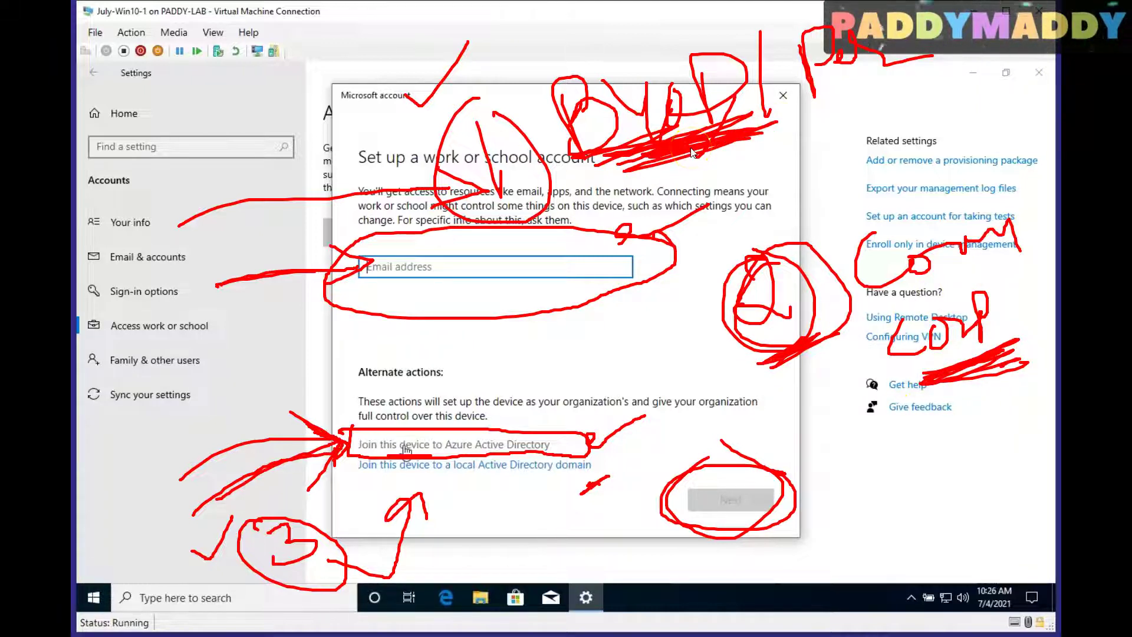
mouse_move(902, 21)
mouse_down()
mouse_move(980, 43)
mouse_move(939, 57)
mouse_up()
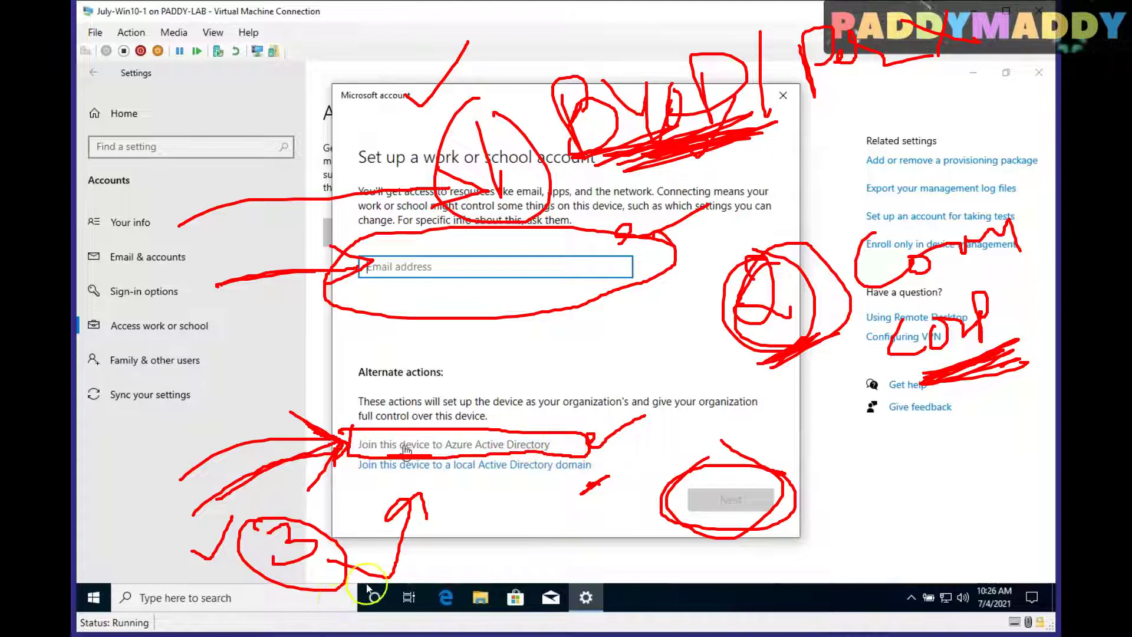
drag(366, 587, 311, 605)
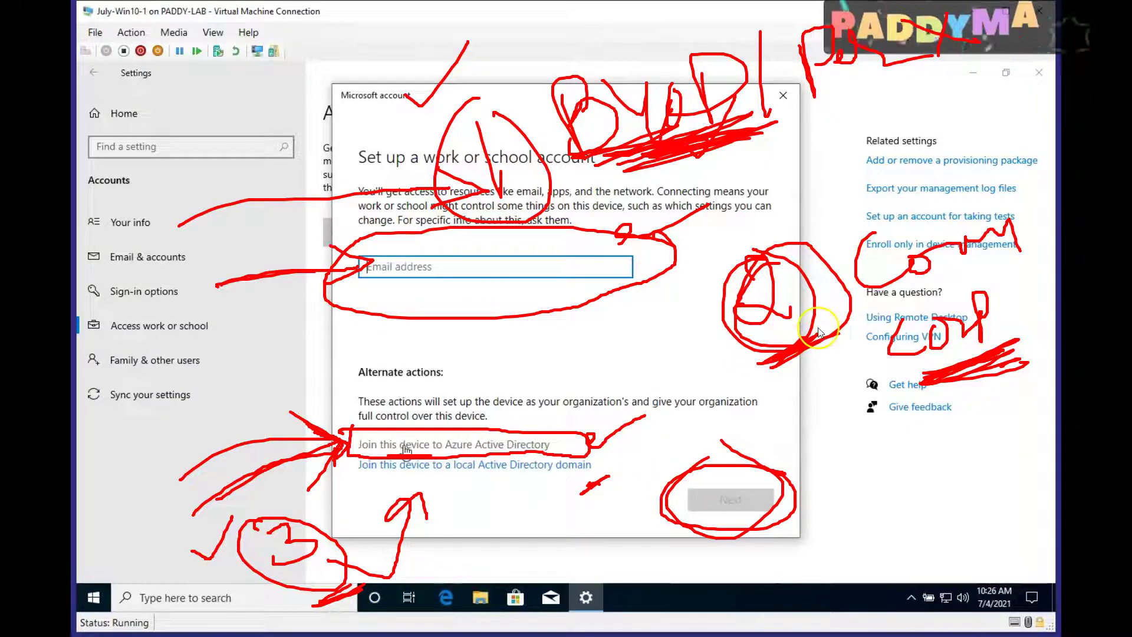
drag(828, 330, 878, 304)
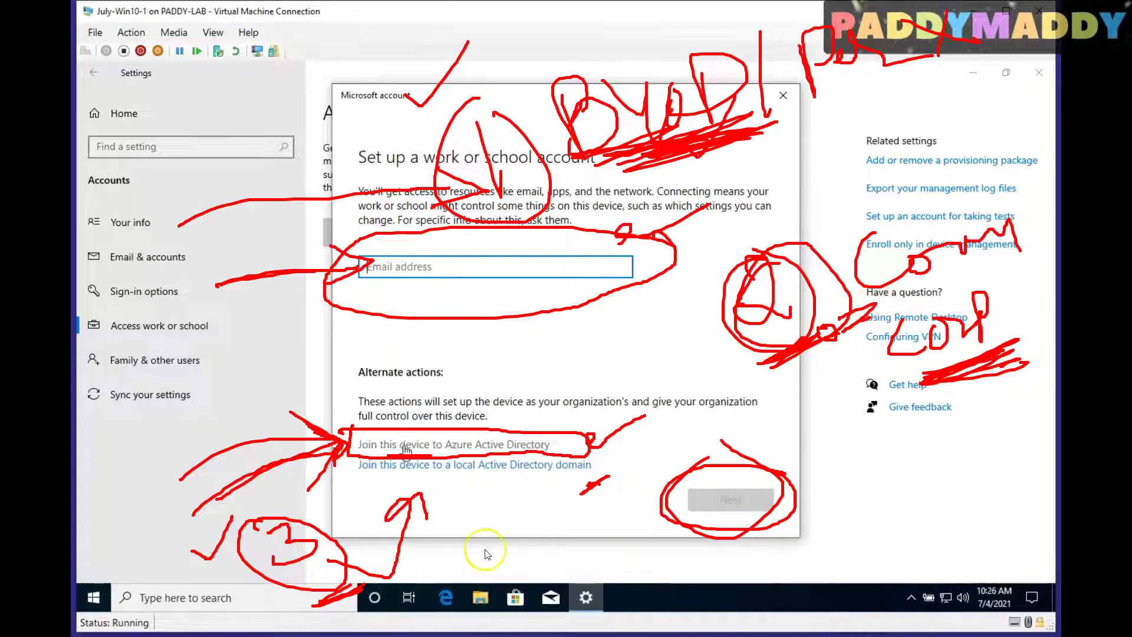
drag(945, 379, 1035, 340)
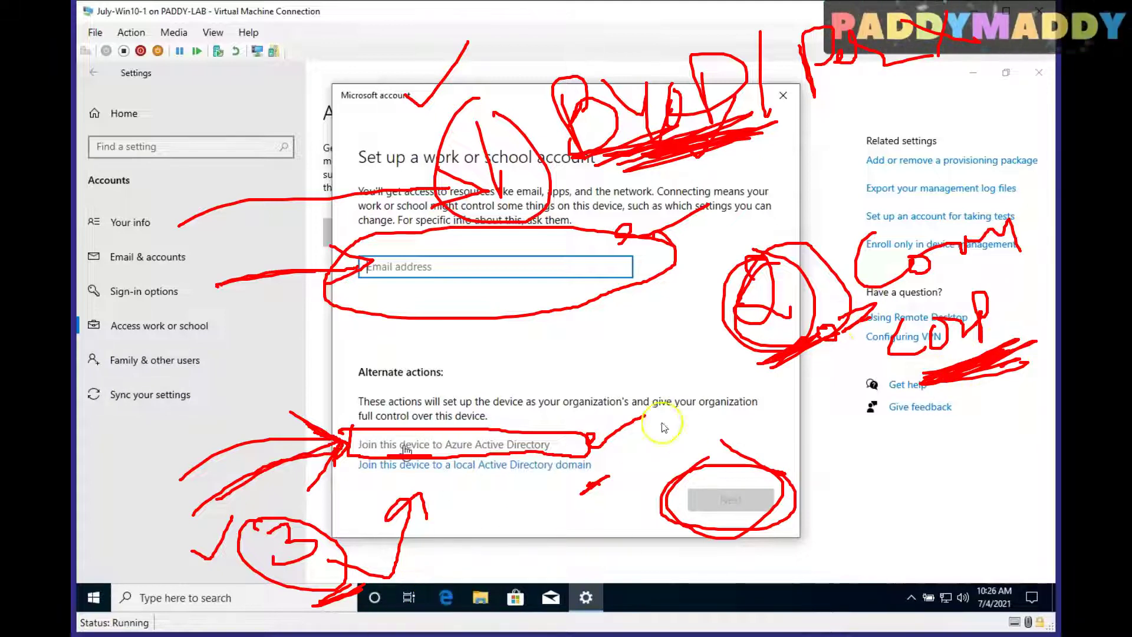
mouse_move(29, 381)
mouse_down()
mouse_move(176, 402)
mouse_move(180, 336)
mouse_up()
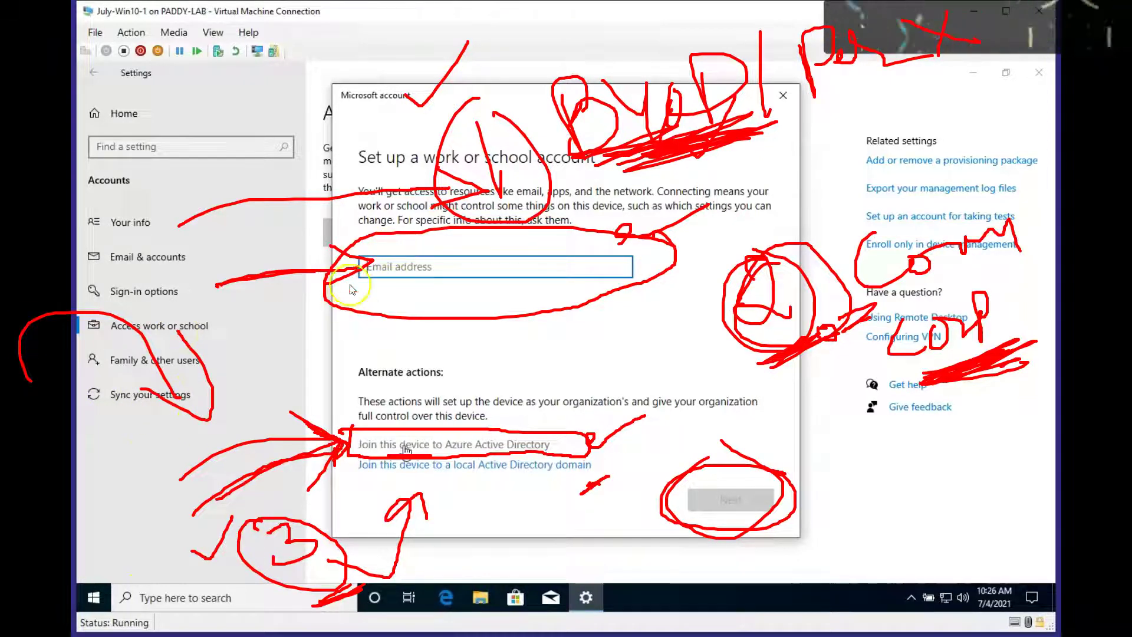
drag(668, 160, 627, 165)
mouse_move(832, 108)
mouse_down()
mouse_move(835, 118)
mouse_move(955, 73)
mouse_up()
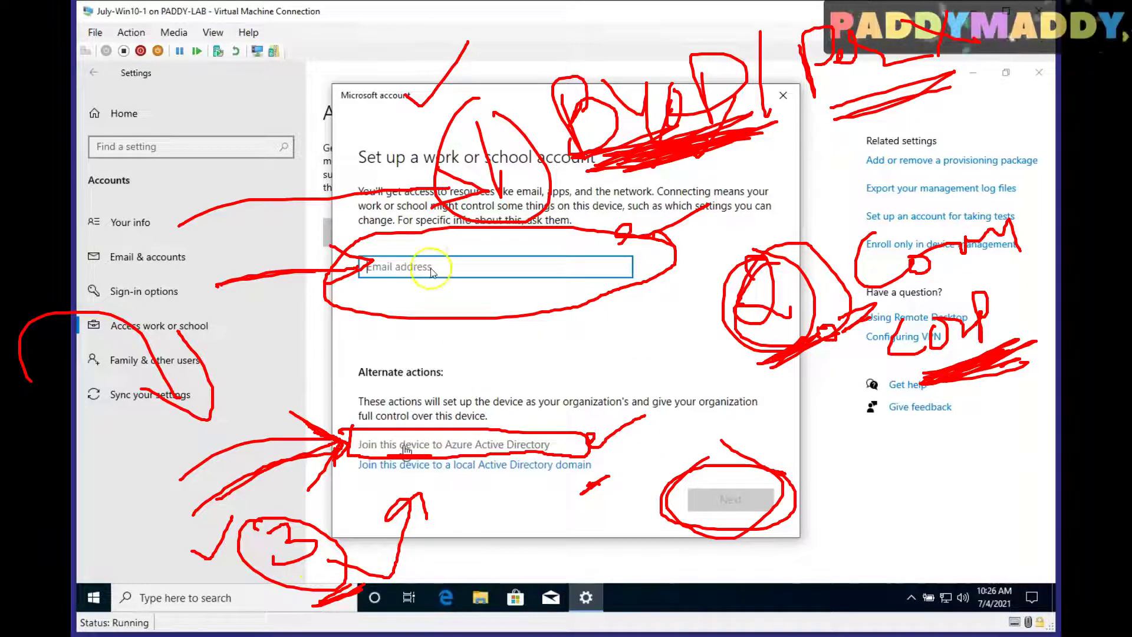
mouse_move(675, 259)
mouse_down()
mouse_move(654, 224)
mouse_move(571, 215)
mouse_move(351, 259)
mouse_move(462, 318)
mouse_move(663, 251)
mouse_move(498, 217)
mouse_up()
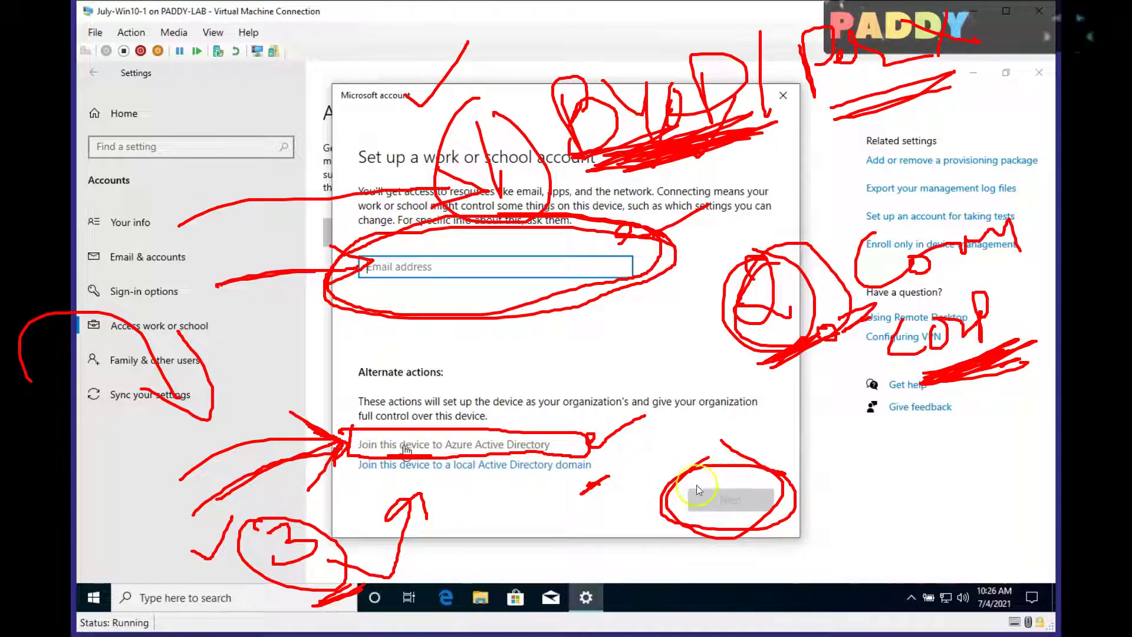
mouse_move(863, 446)
mouse_down()
mouse_move(923, 439)
mouse_move(887, 474)
mouse_up()
mouse_move(121, 554)
mouse_down()
mouse_move(159, 613)
mouse_move(54, 550)
mouse_move(263, 460)
mouse_move(220, 488)
mouse_up()
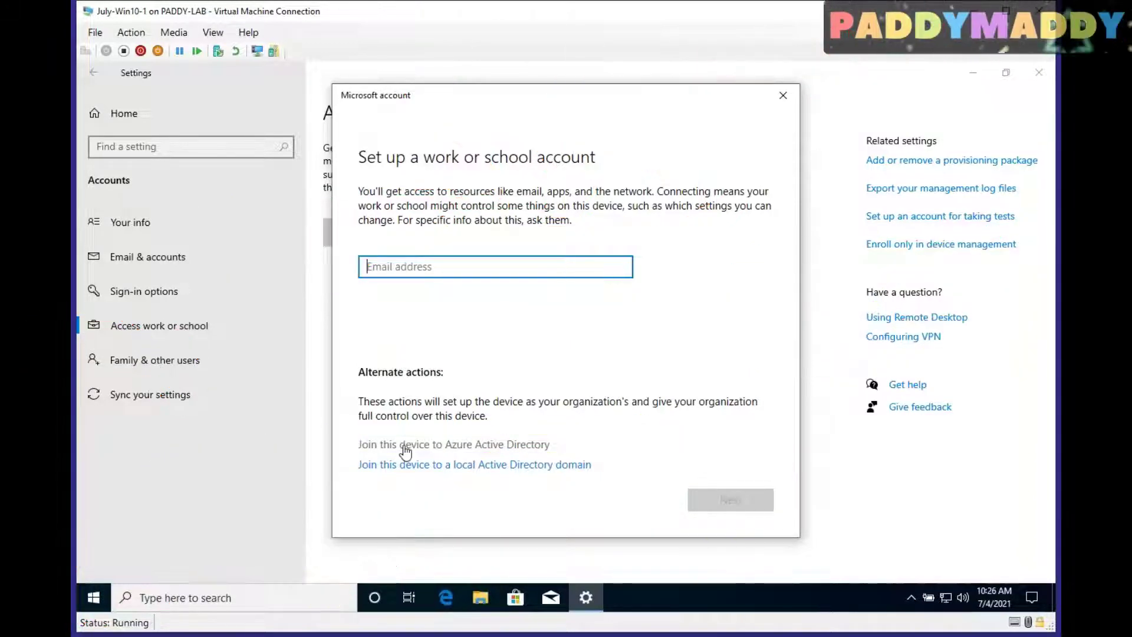
Choose Azure AD join and sign in with the pasted work account e-mail and password
click(426, 451)
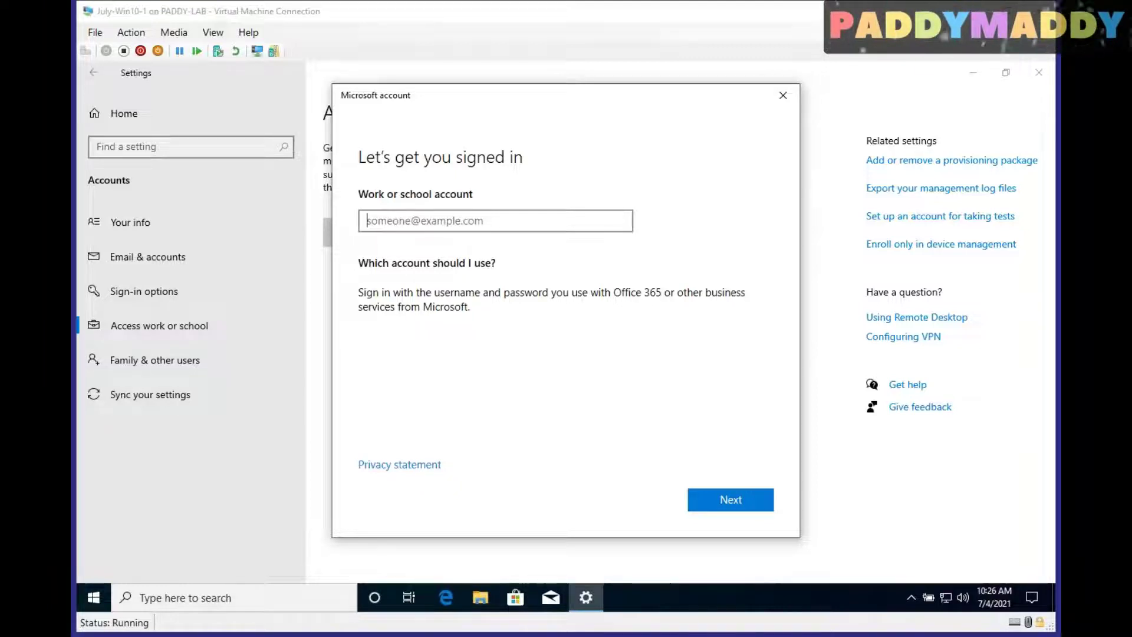
key(ctrl+v)
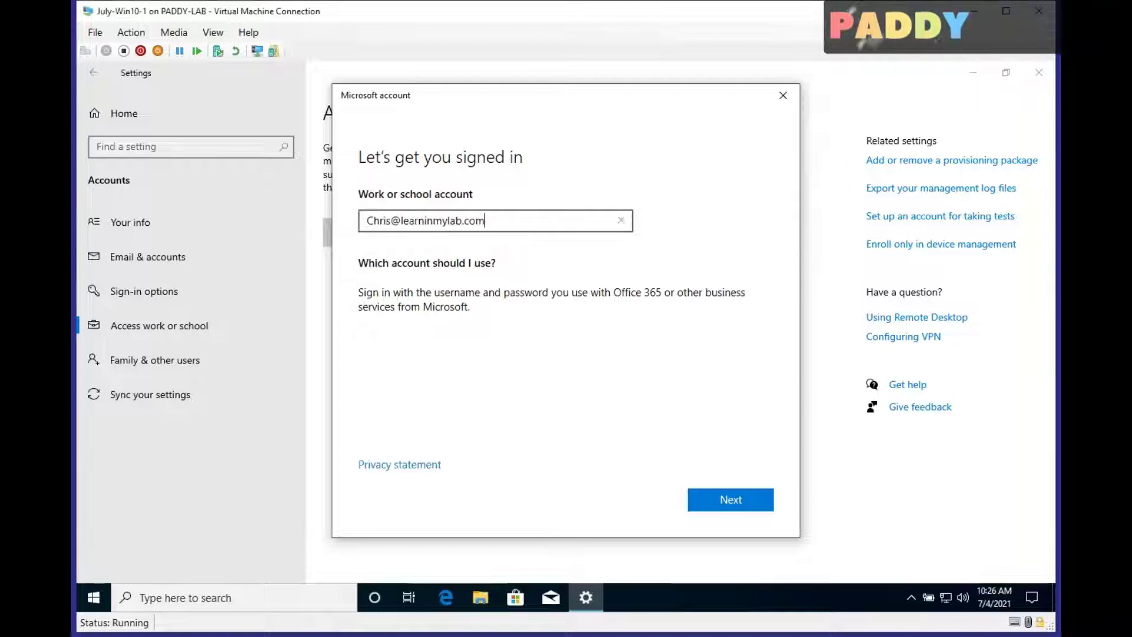
click(728, 510)
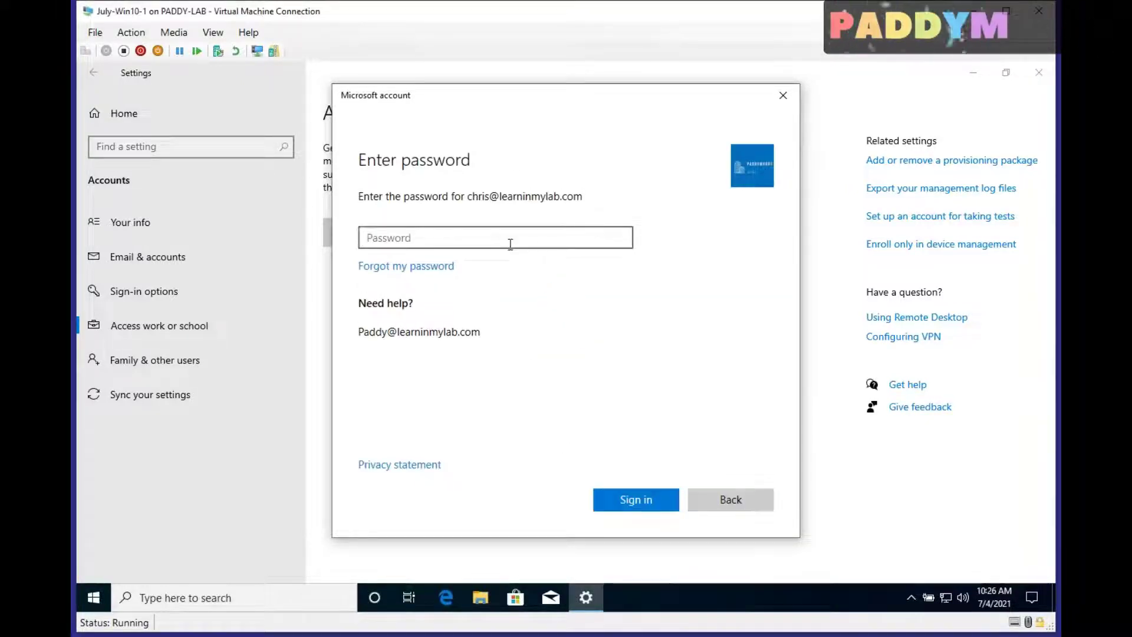
key(ctrl+v)
click(639, 500)
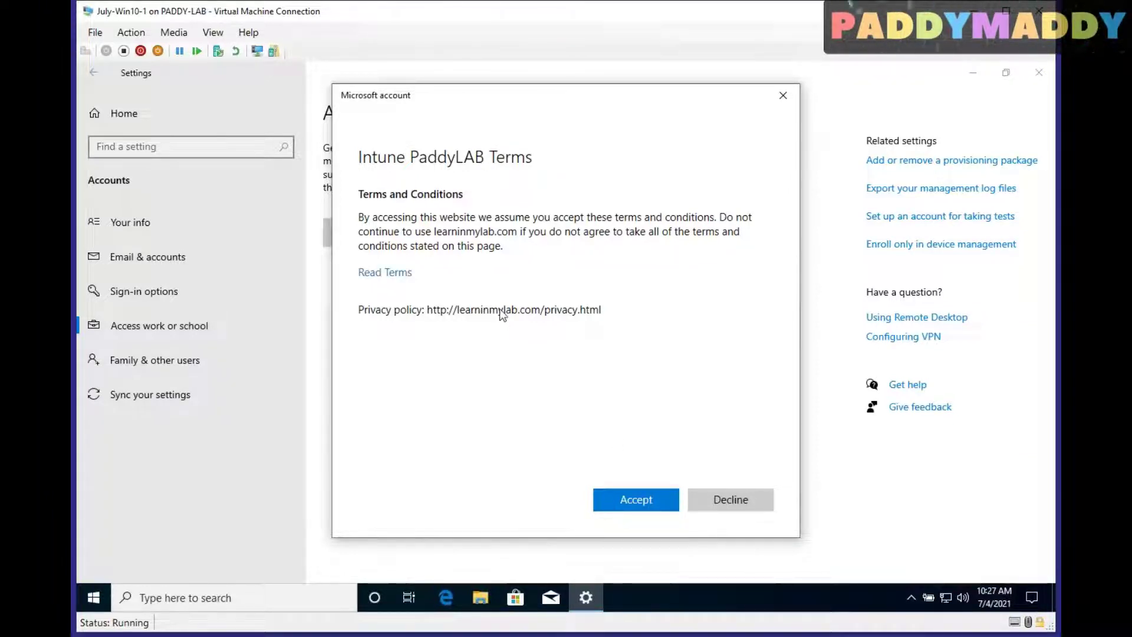
Accept the Intune PaddyLAB terms and continue with Sales Team as the device category
click(627, 500)
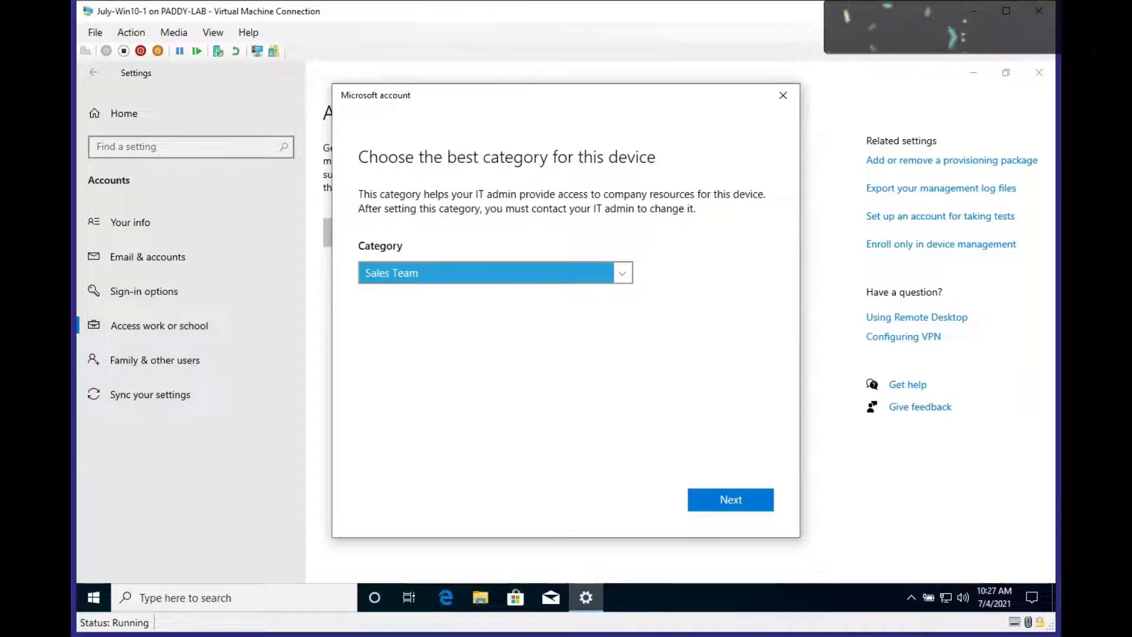
click(547, 165)
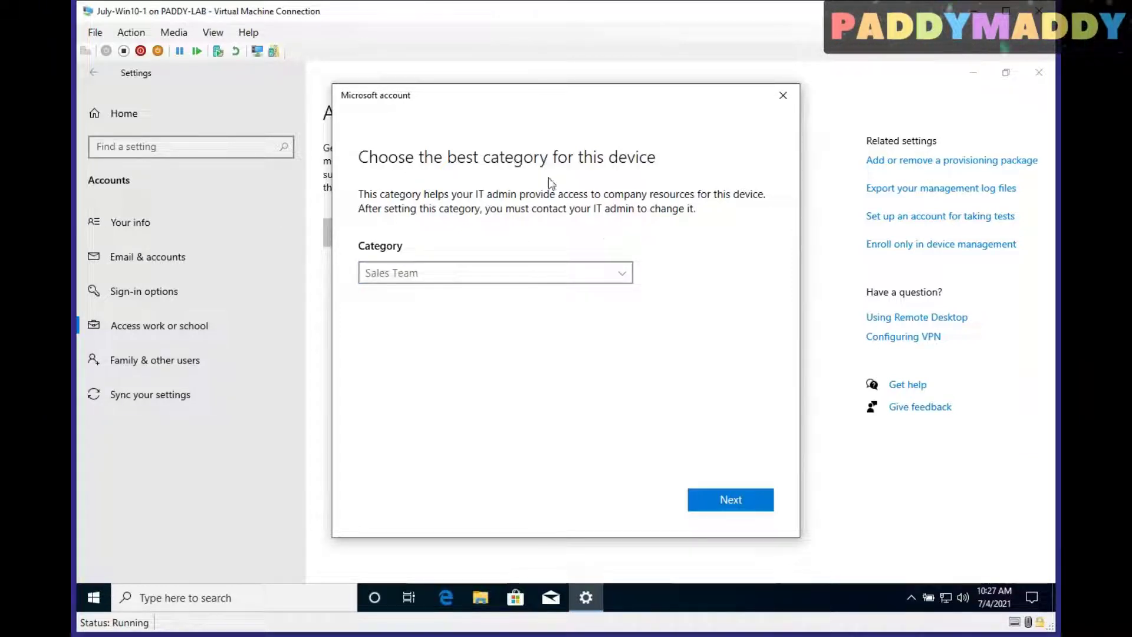
click(619, 273)
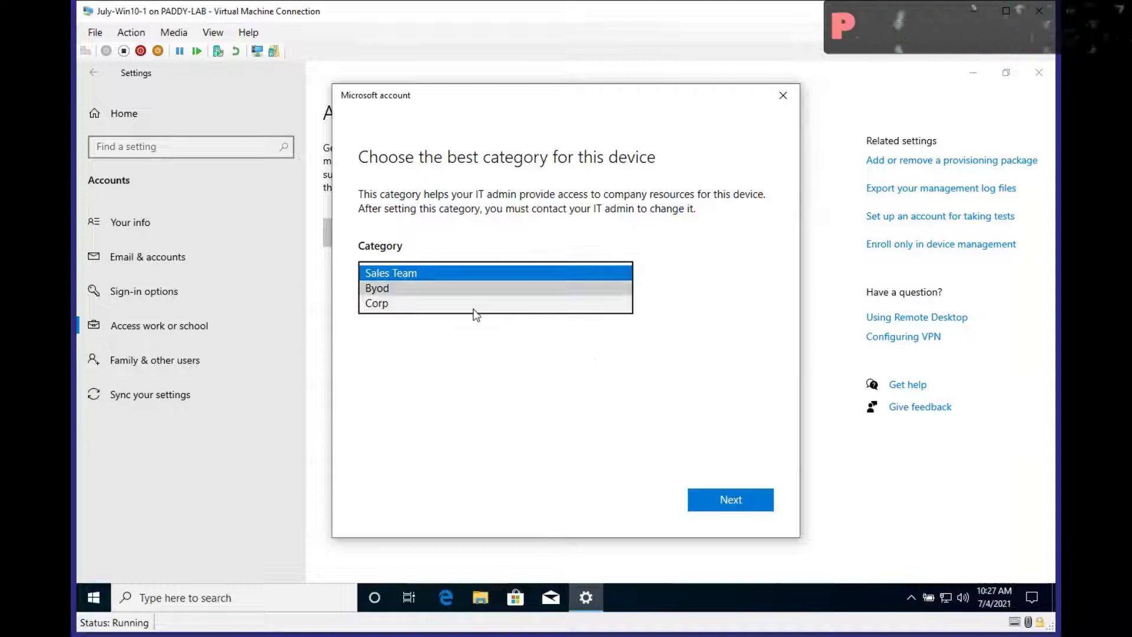
click(482, 393)
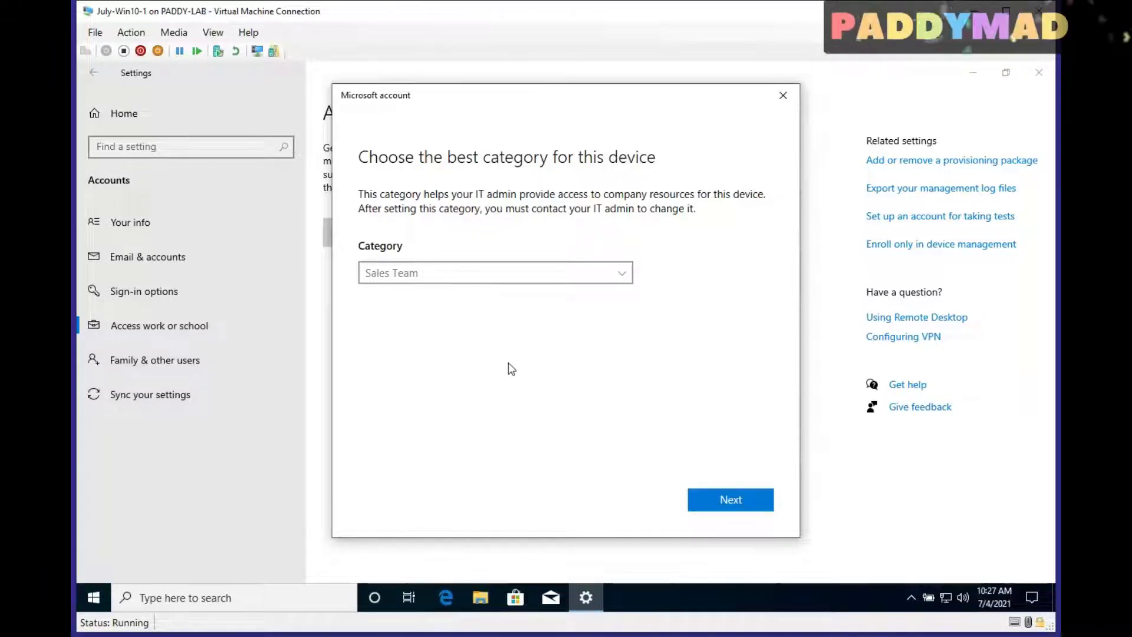
click(768, 508)
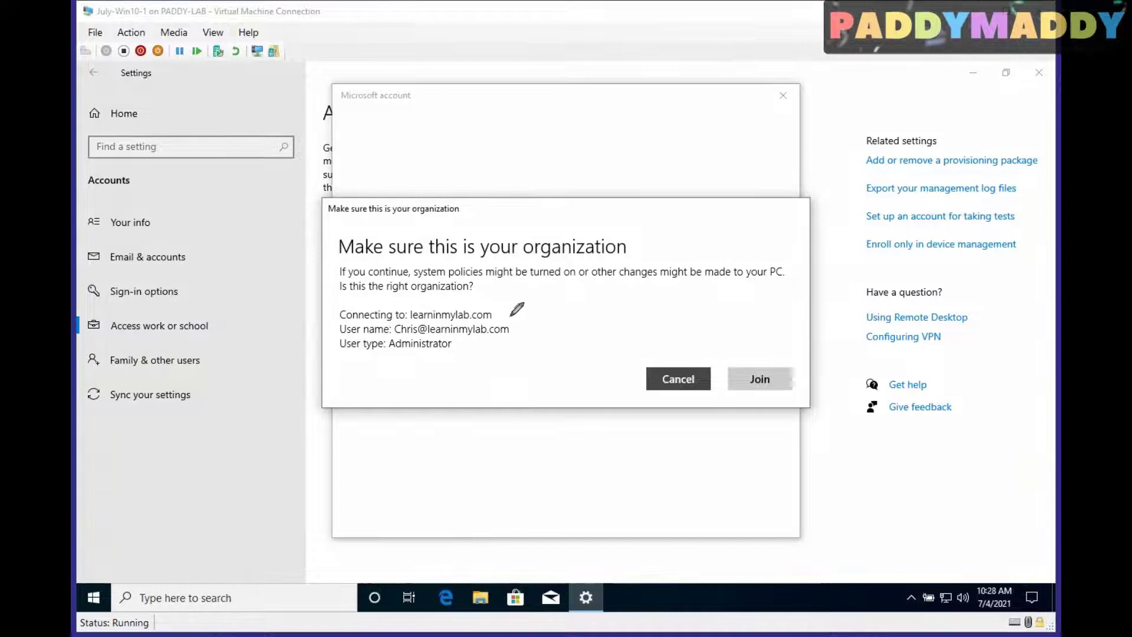
Confirm the learninmylab.com organization with Join so device setup starts
drag(506, 310, 563, 290)
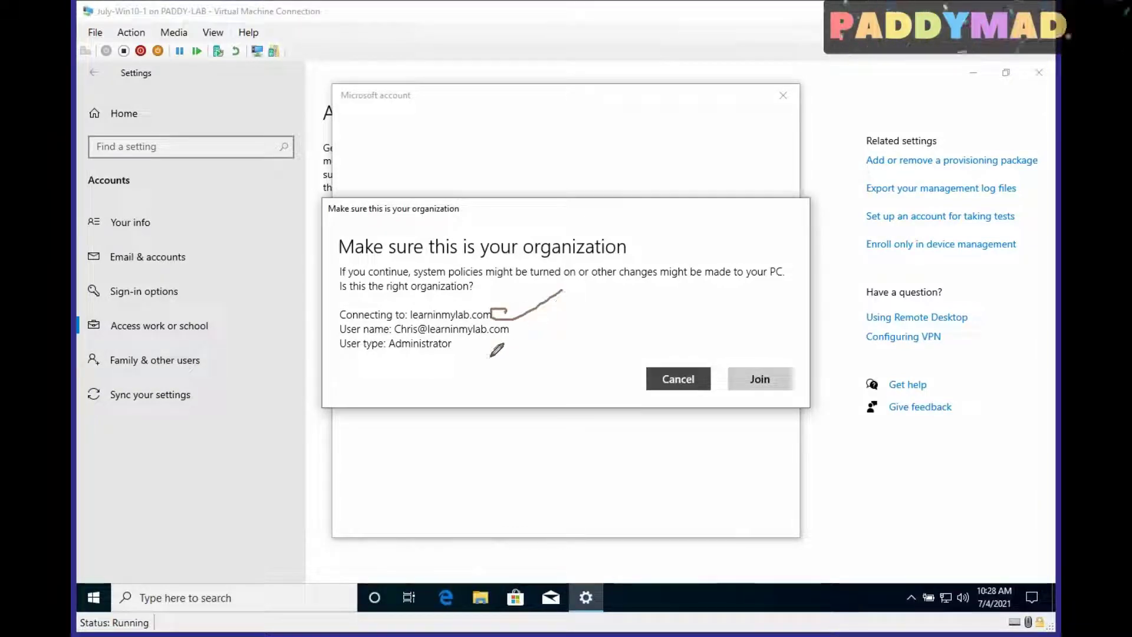
drag(386, 340, 451, 342)
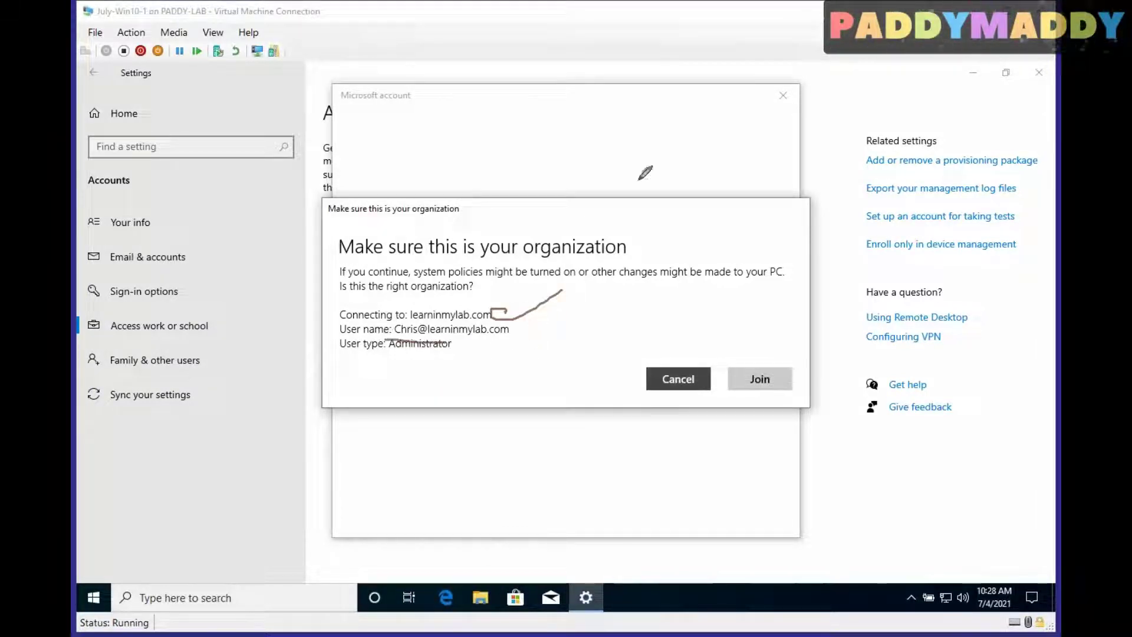
key(Escape)
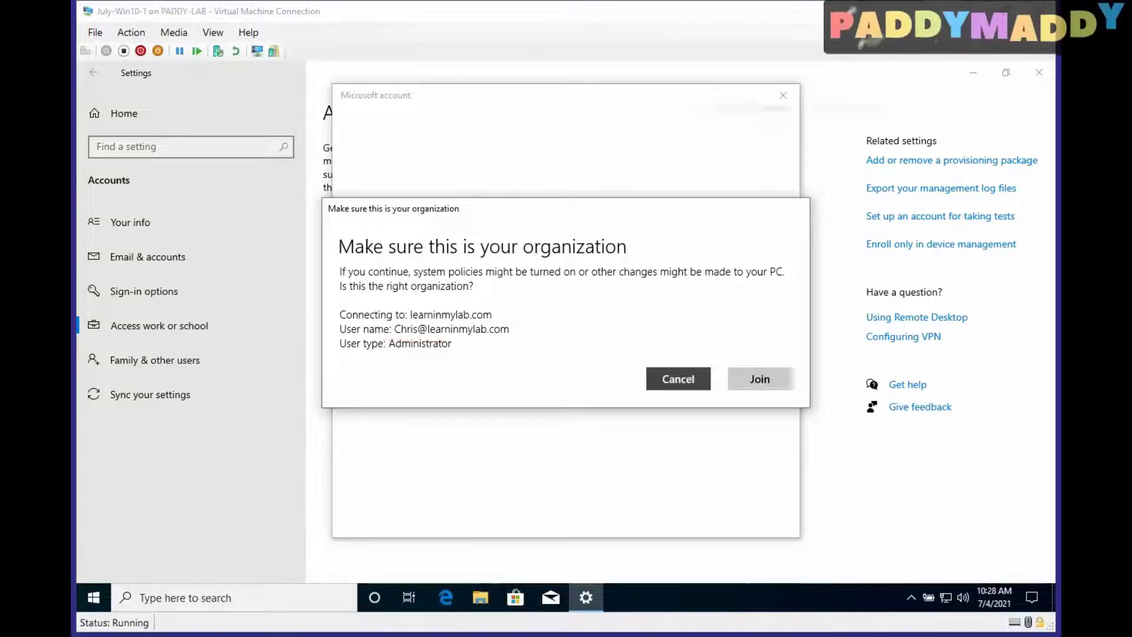
click(770, 386)
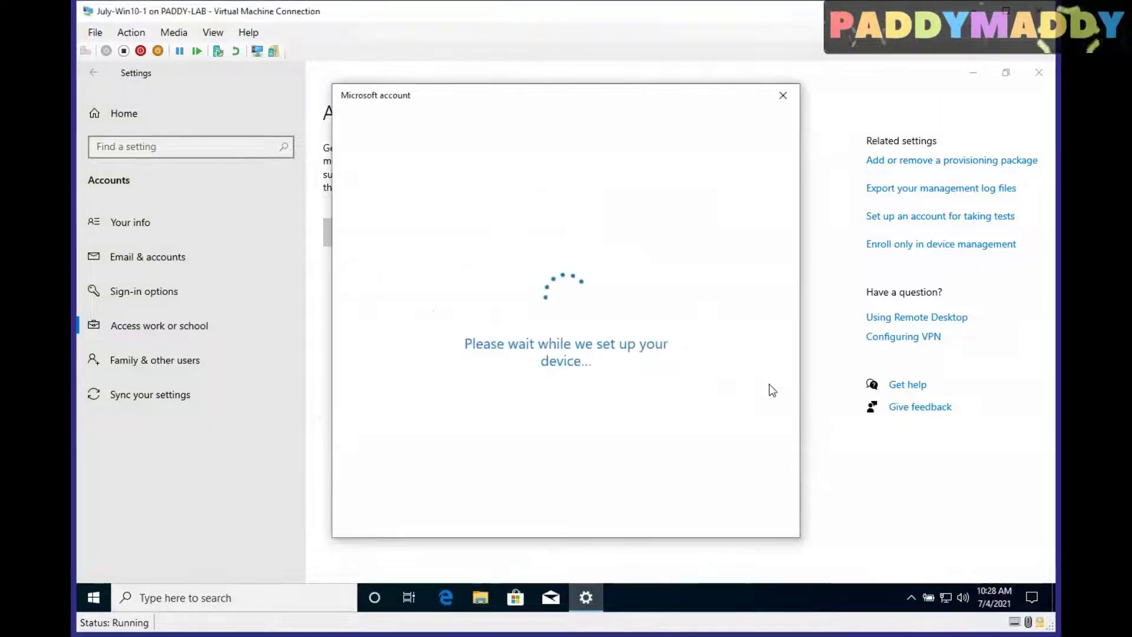
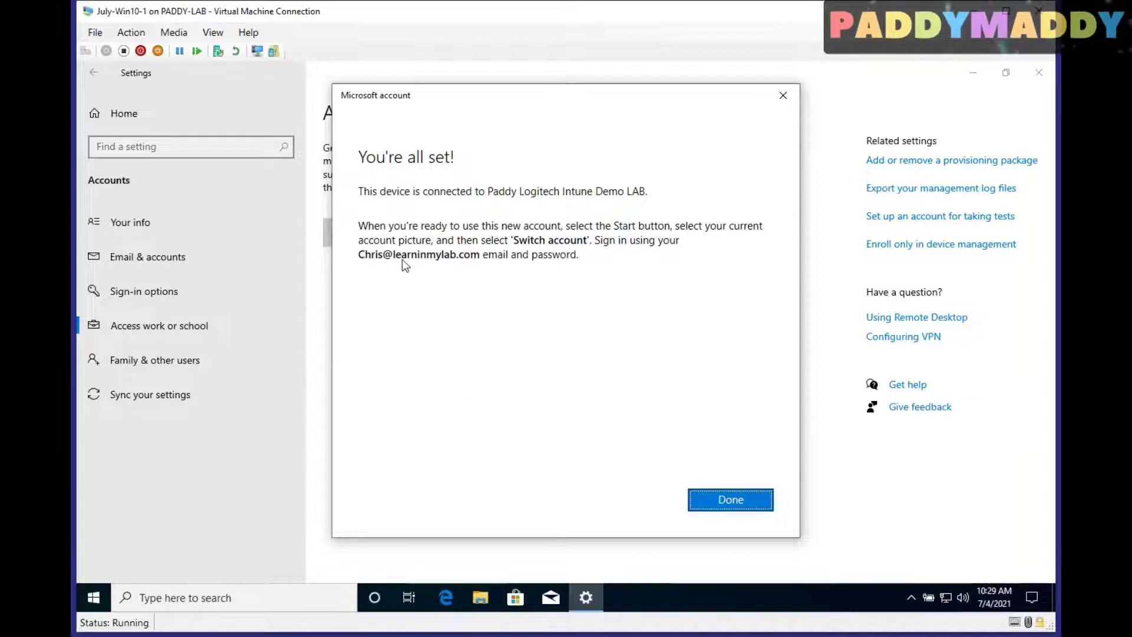
Dismiss the enrolment confirmation and open the Info page of the connected Azure AD work account
click(731, 499)
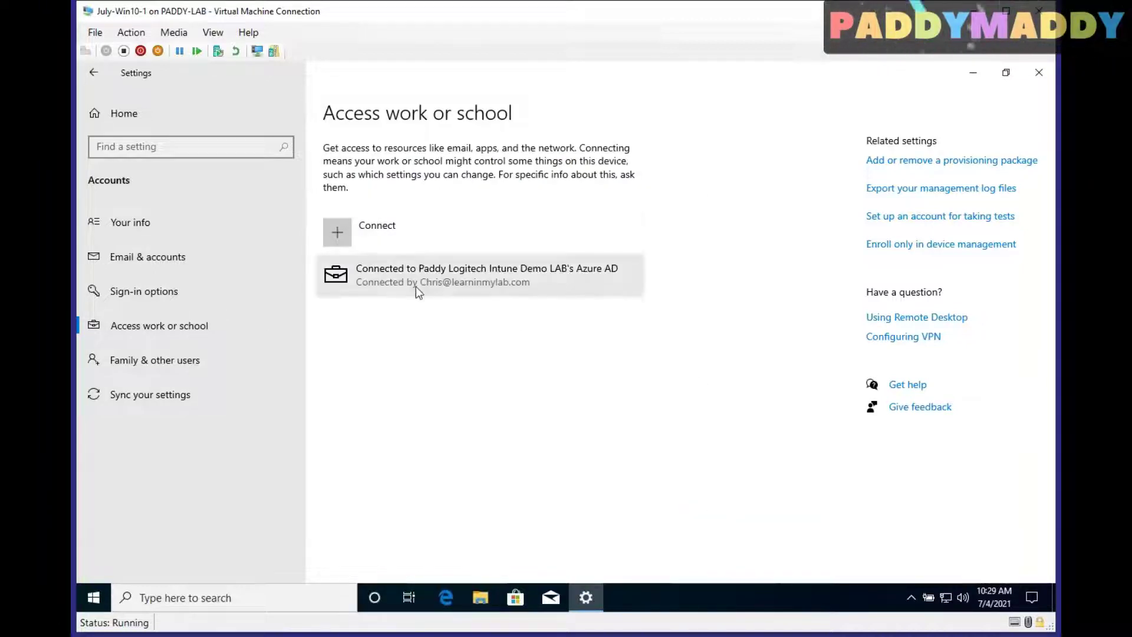
click(416, 285)
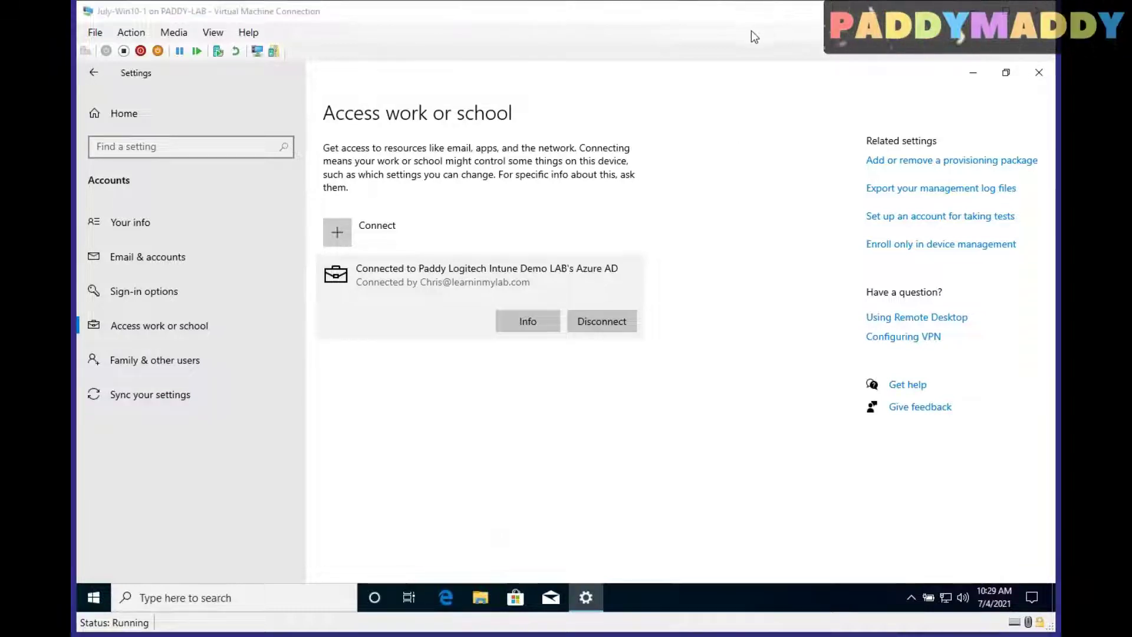
mouse_move(544, 296)
mouse_down()
mouse_move(493, 308)
mouse_move(559, 349)
mouse_move(537, 292)
mouse_up()
mouse_move(429, 428)
mouse_down()
mouse_move(508, 478)
mouse_move(511, 360)
mouse_move(547, 355)
mouse_up()
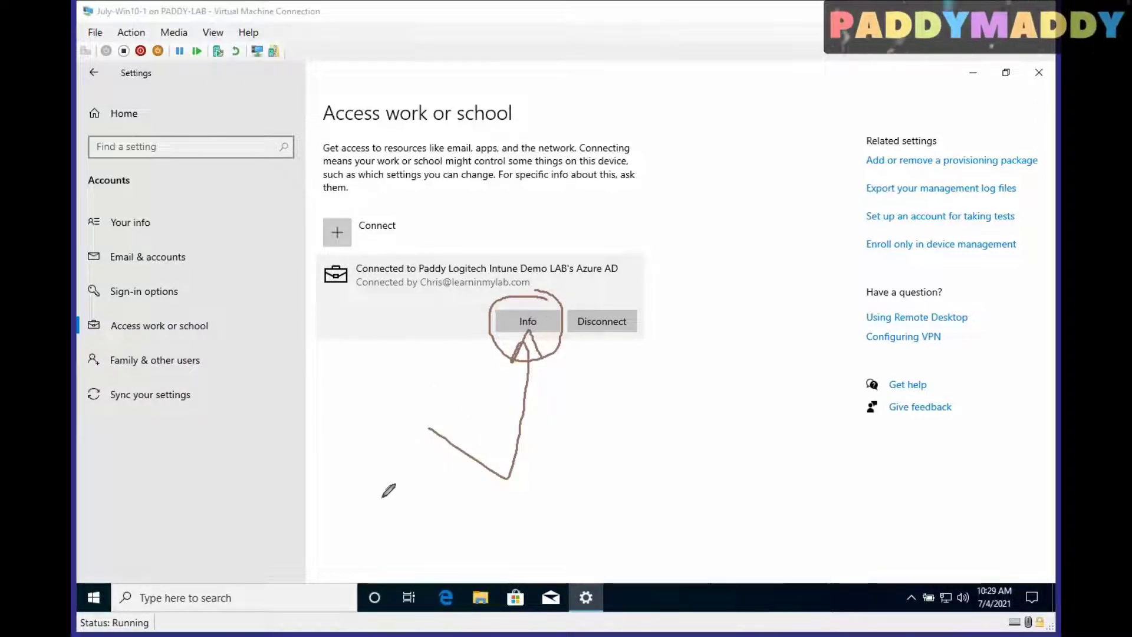
drag(498, 305, 565, 340)
drag(556, 294, 516, 353)
mouse_move(566, 298)
mouse_down()
mouse_move(666, 351)
mouse_move(567, 296)
mouse_up()
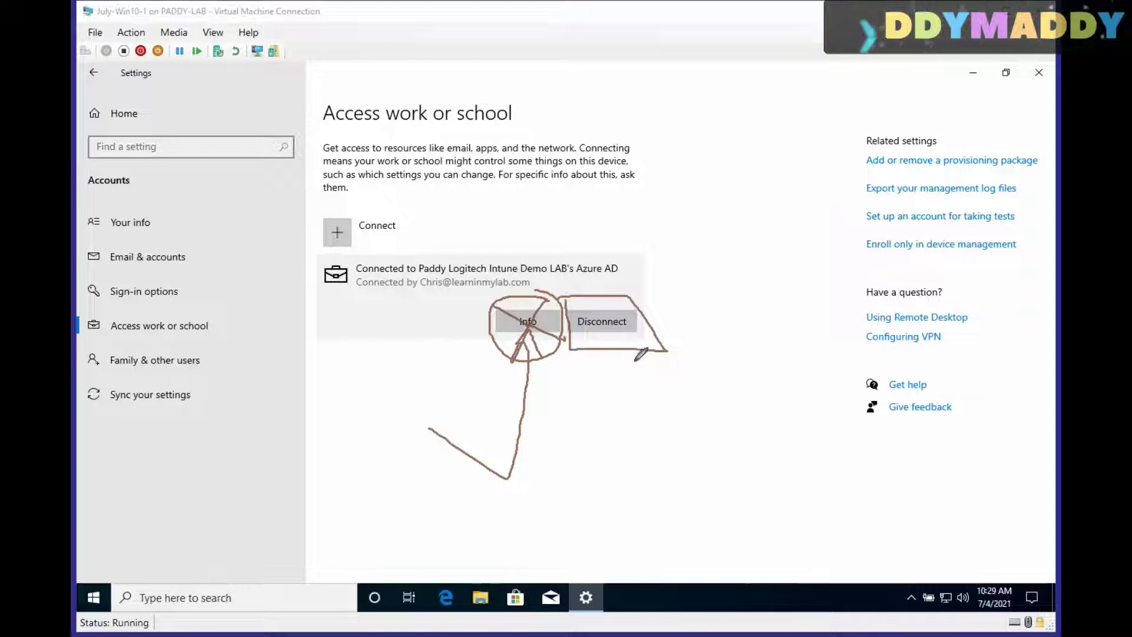
mouse_move(620, 339)
mouse_down()
mouse_move(696, 377)
mouse_move(715, 365)
mouse_move(723, 377)
mouse_up()
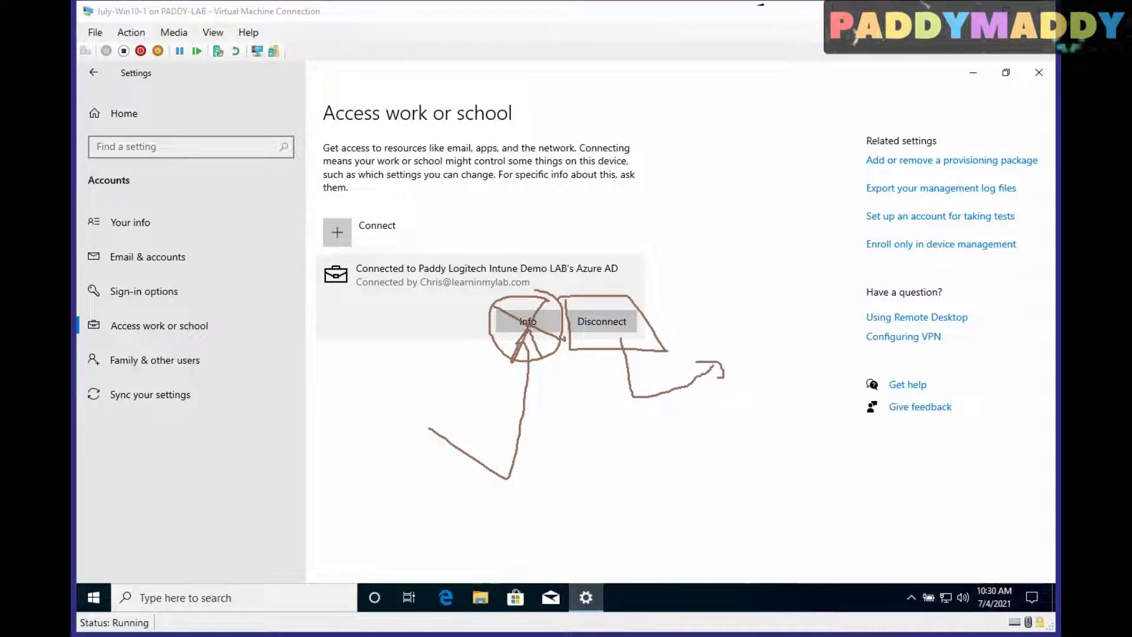
click(771, 113)
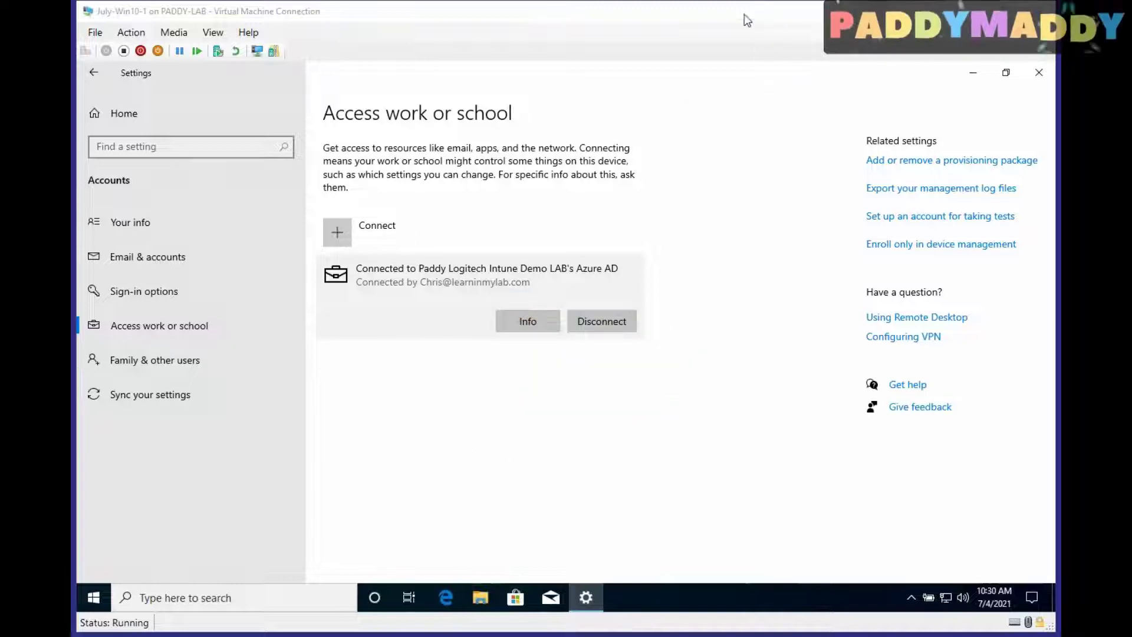
click(535, 321)
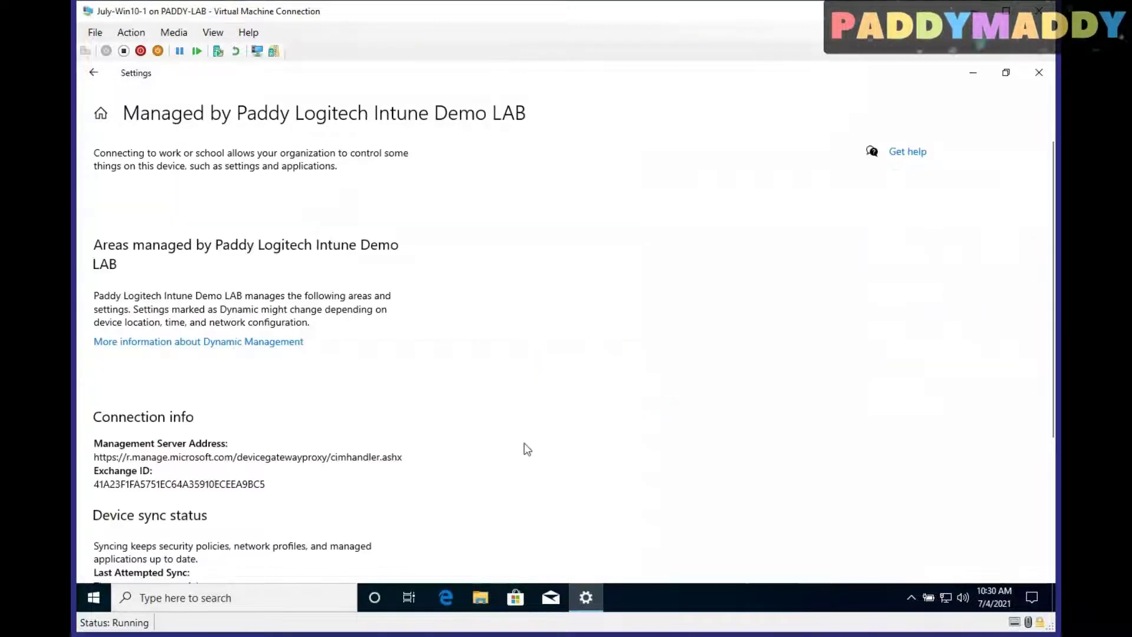
Sync the device so it reports success at 10:30:22 AM, then cancel the diagnostic report export
scroll(420, 423, down, 3)
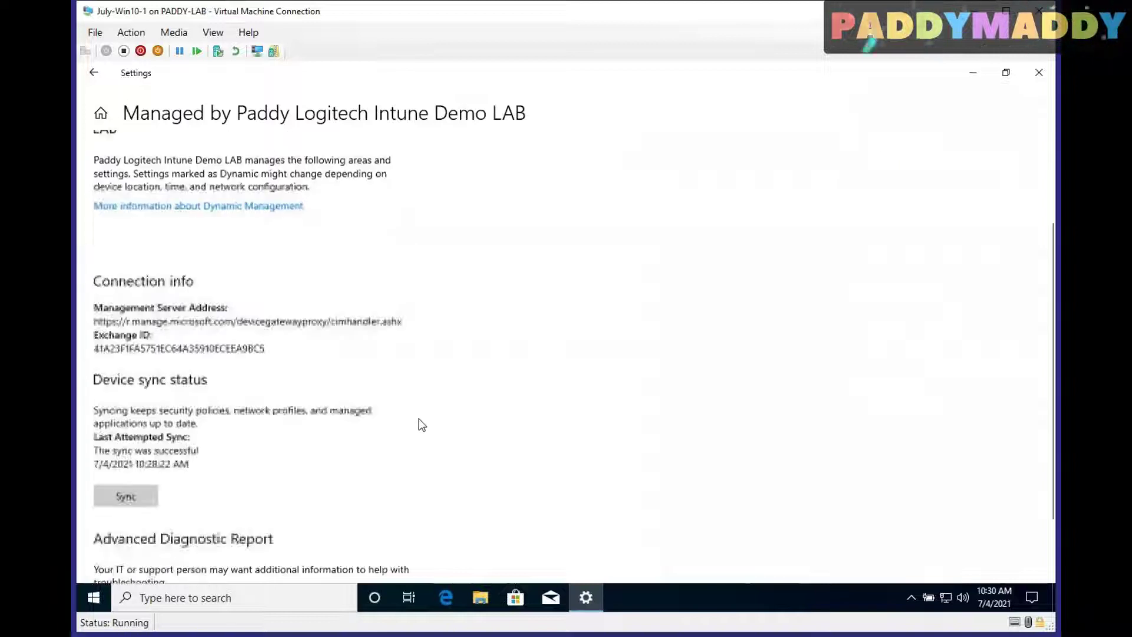
scroll(468, 397, up, 3)
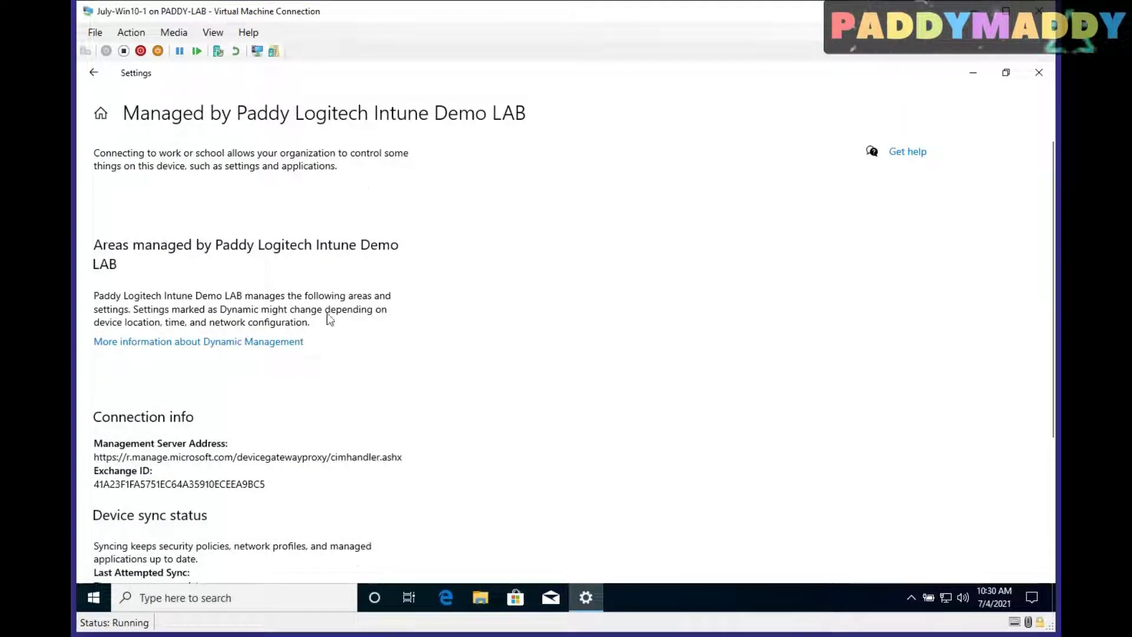
click(283, 349)
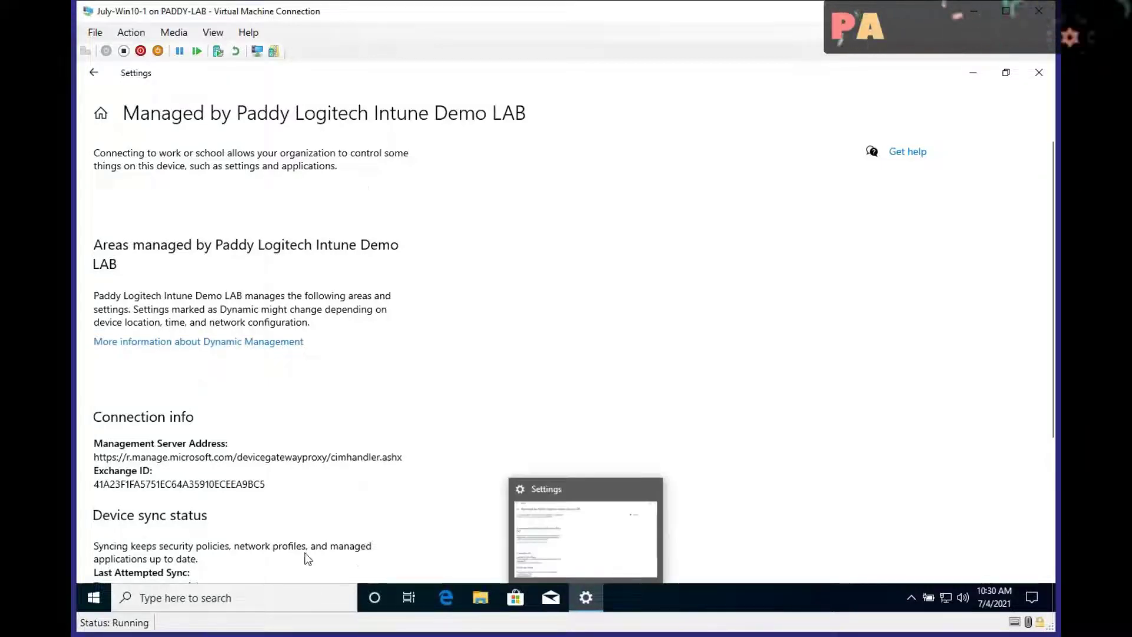
scroll(478, 424, down, 4)
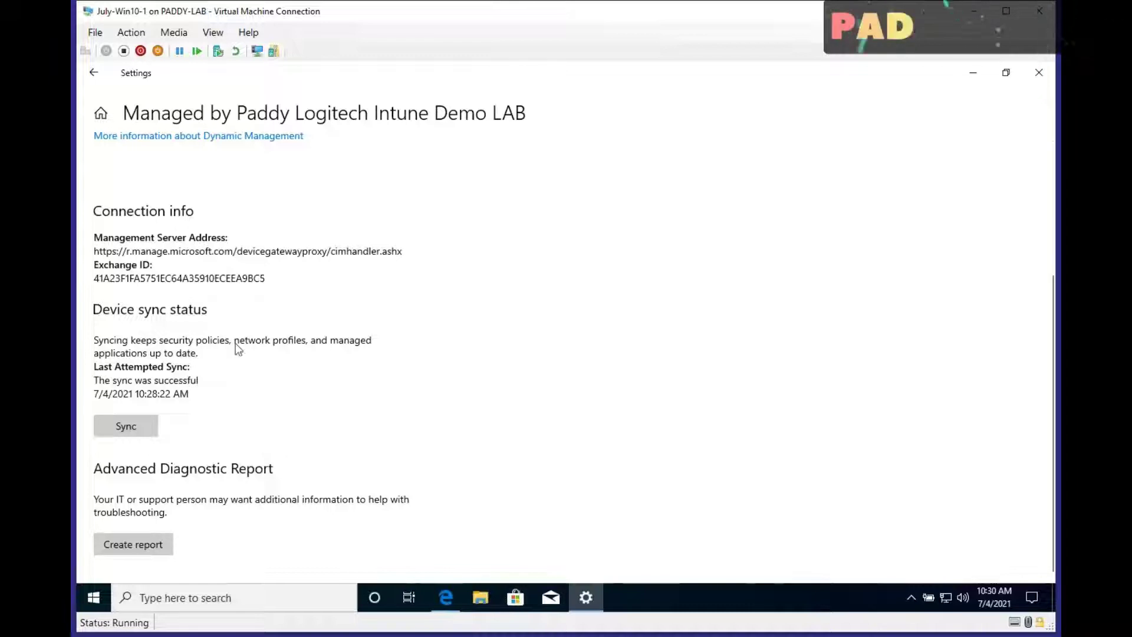
click(126, 426)
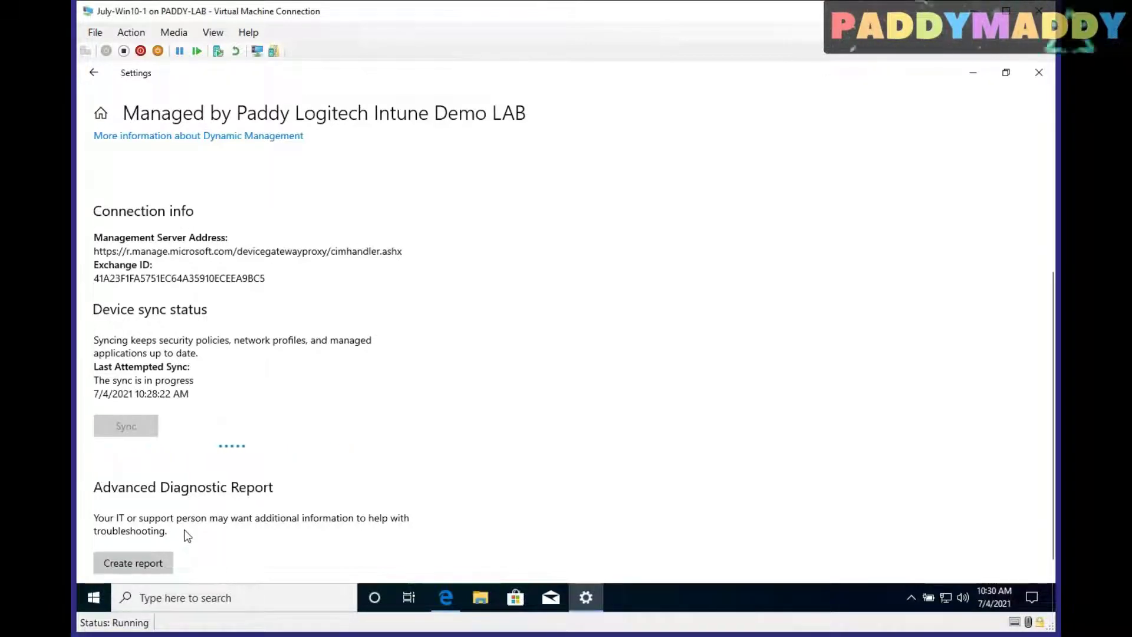
click(150, 567)
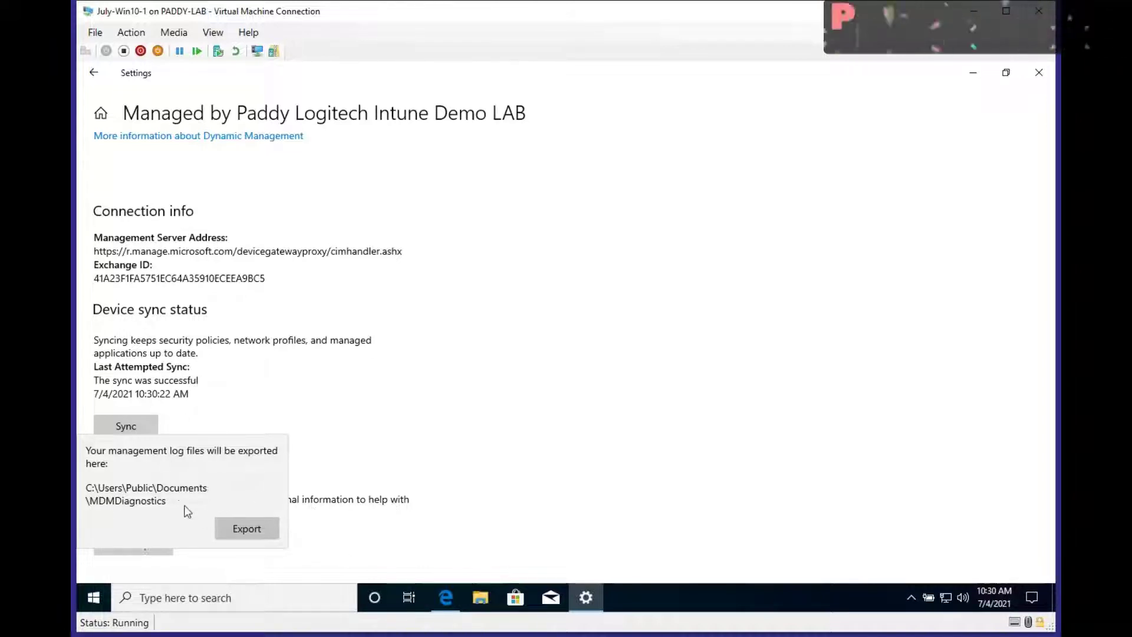
key(Escape)
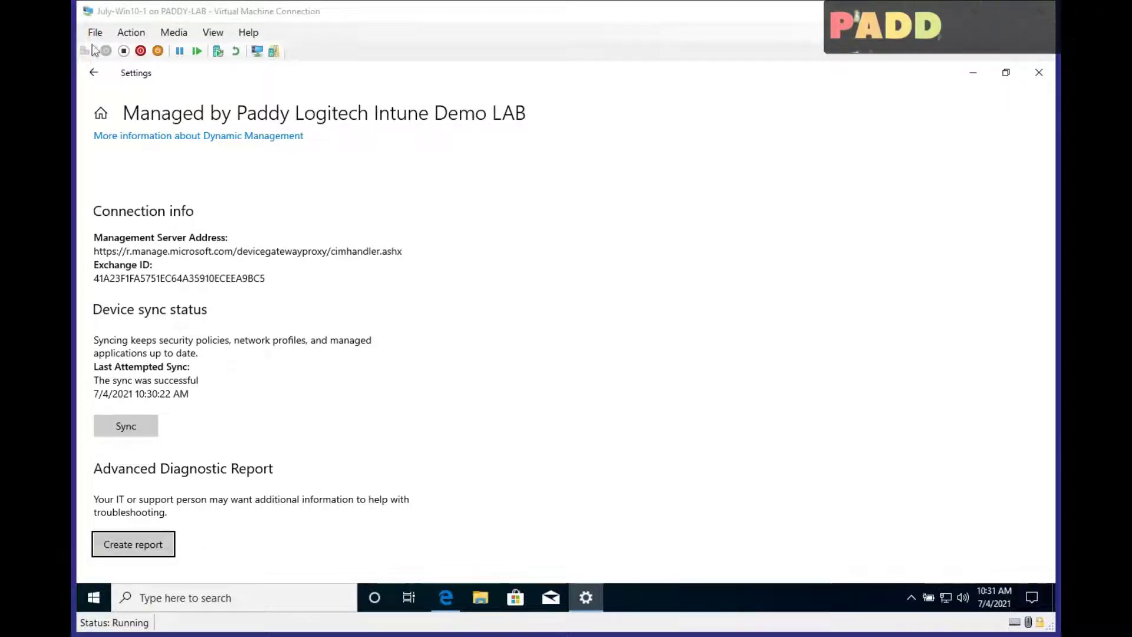
Sign out of Windows and switch the VM connection to enhanced session mode
right_click(92, 597)
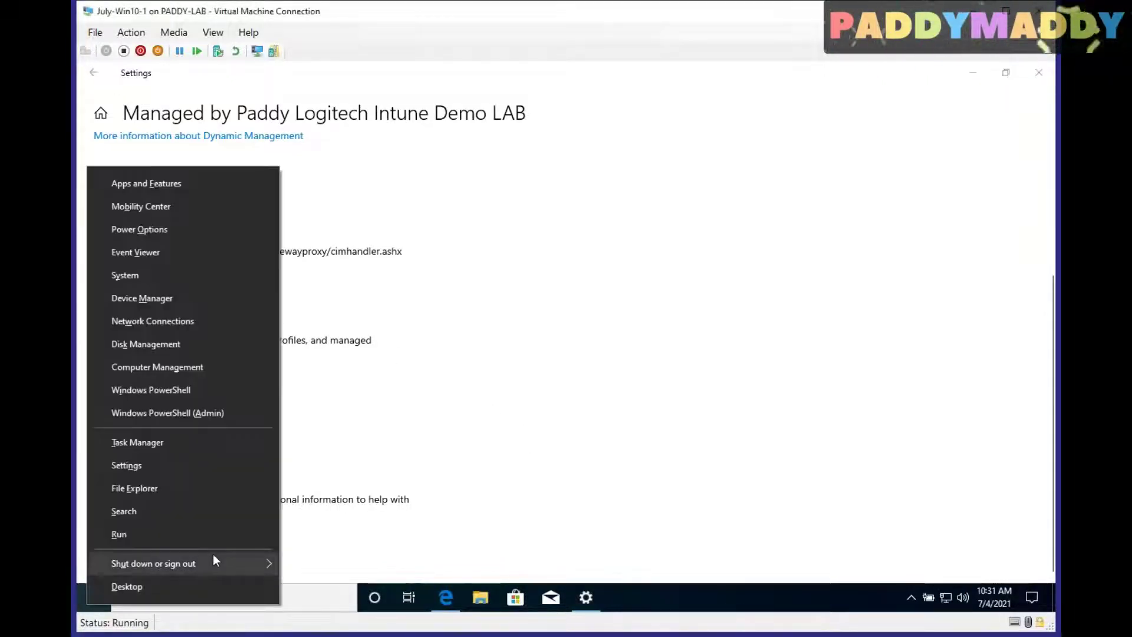
mouse_move(213, 561)
click(323, 518)
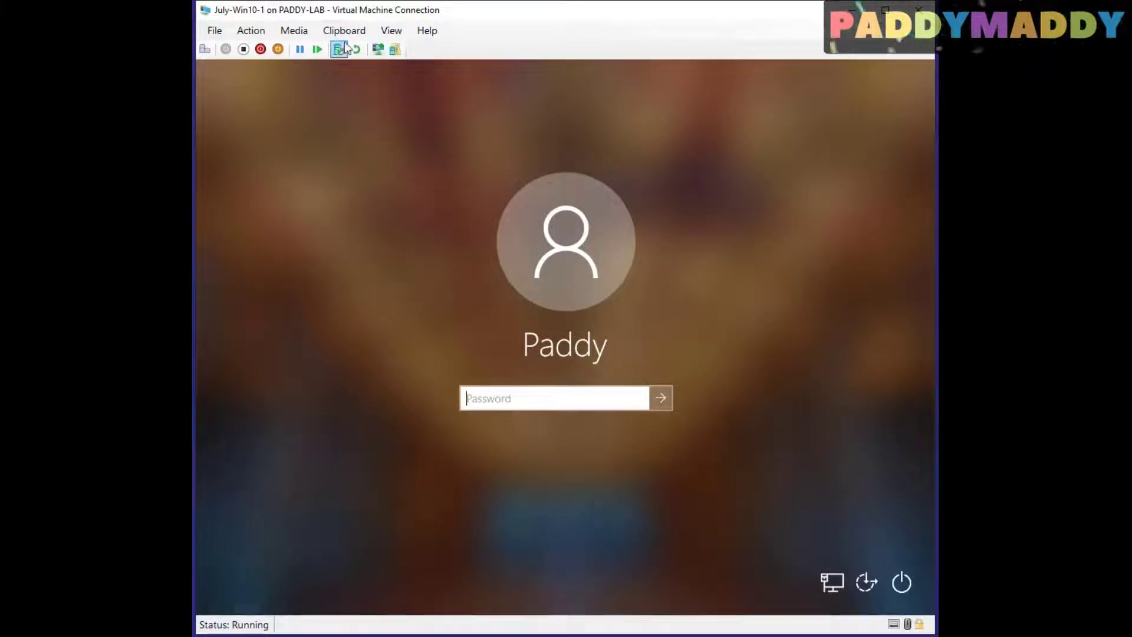
click(377, 49)
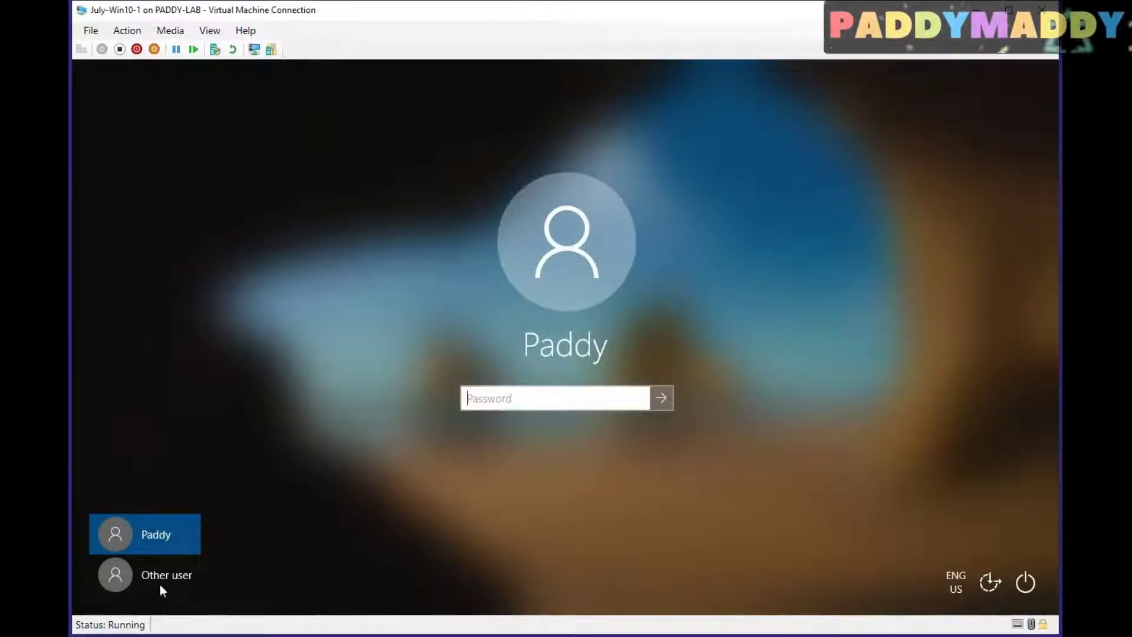
Sign in as Other user with the work account's e-mail and password
click(127, 577)
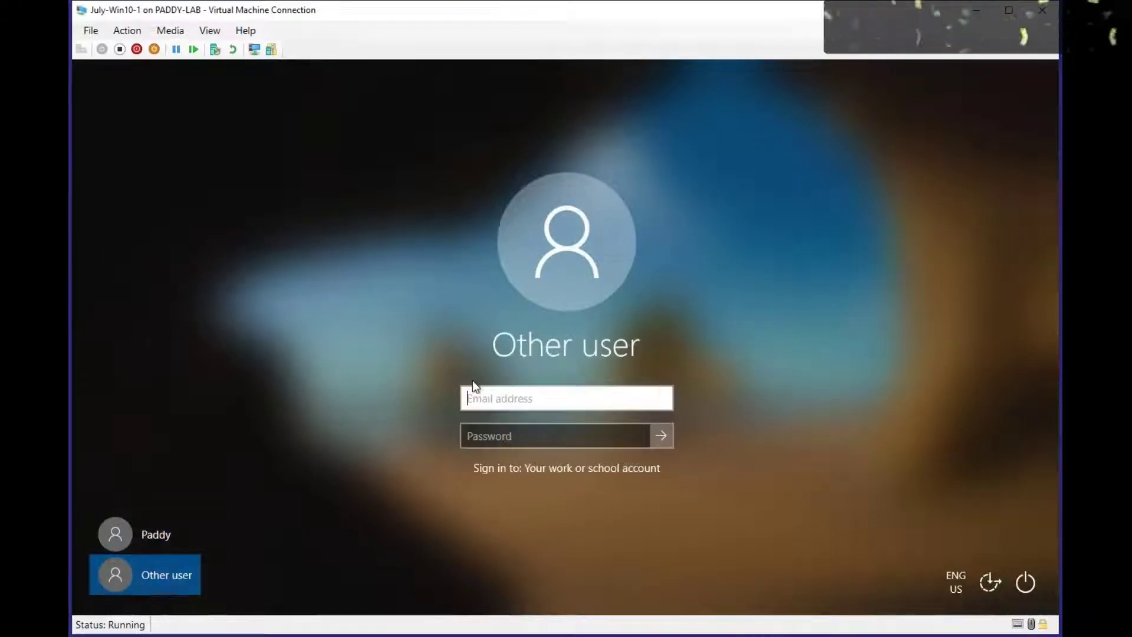
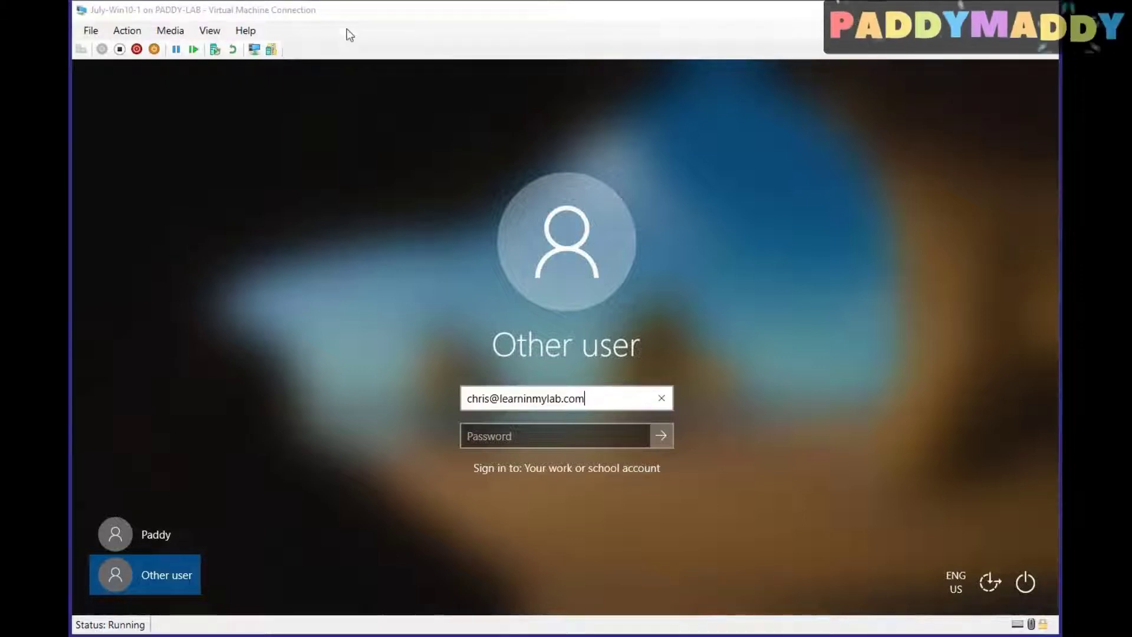
key(Tab)
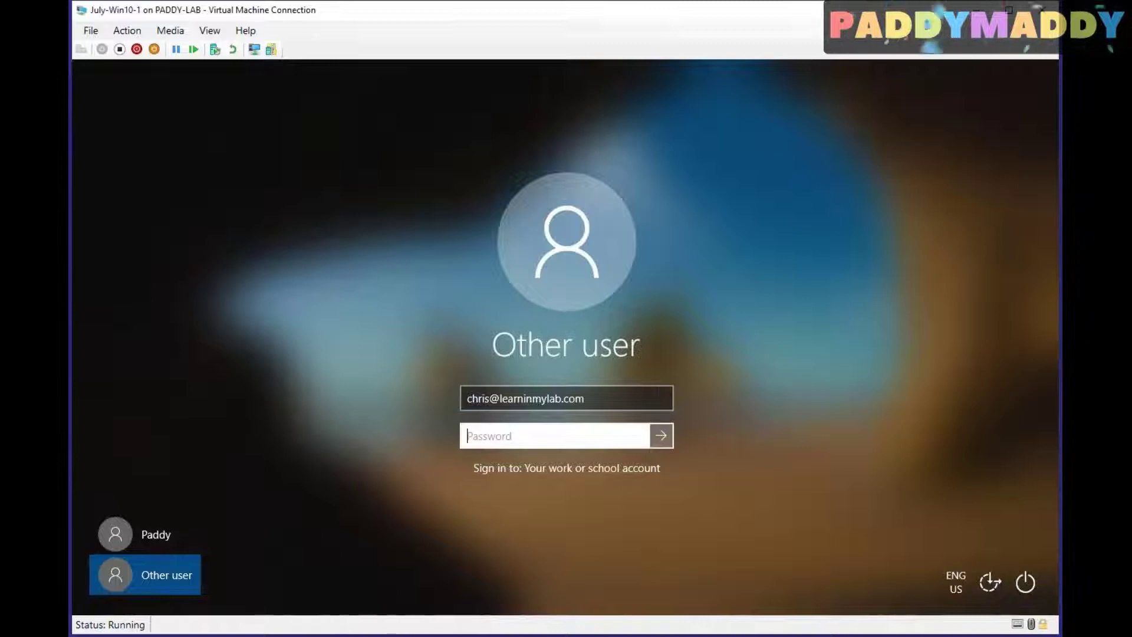
text(***)
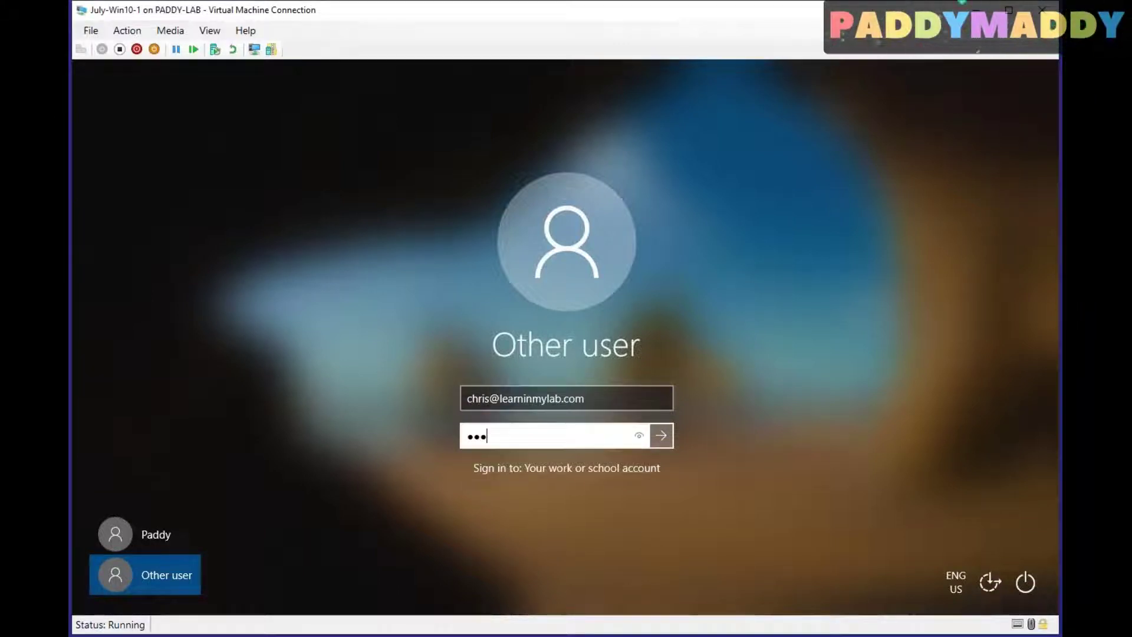
text(******)
key(Return)
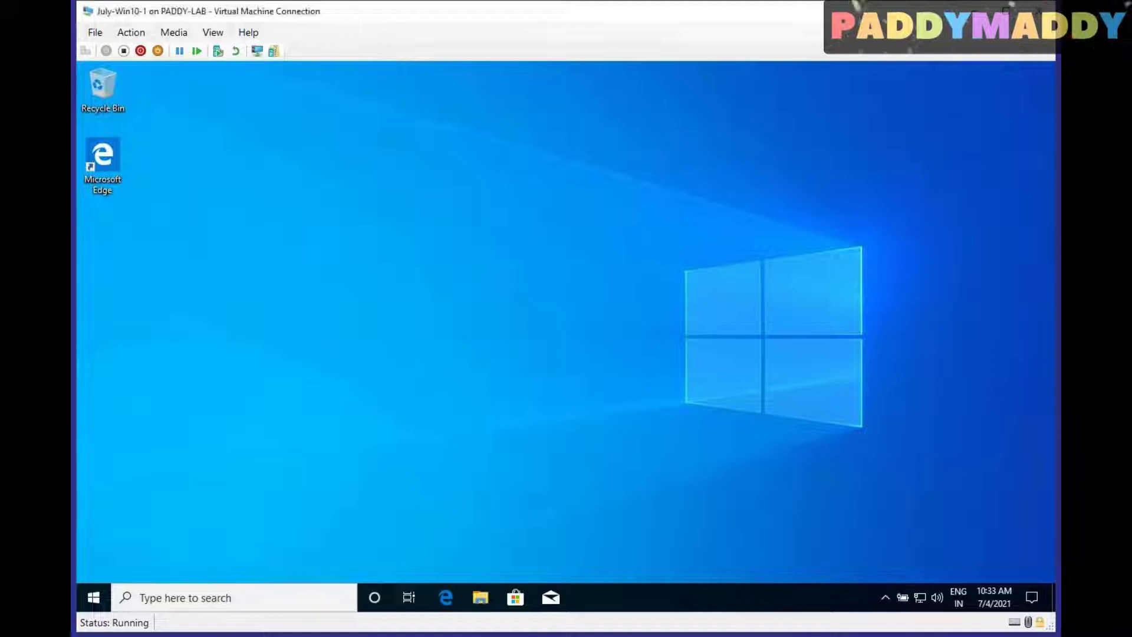
Open Windows Settings maximized at Accounts > Access work or school
click(93, 597)
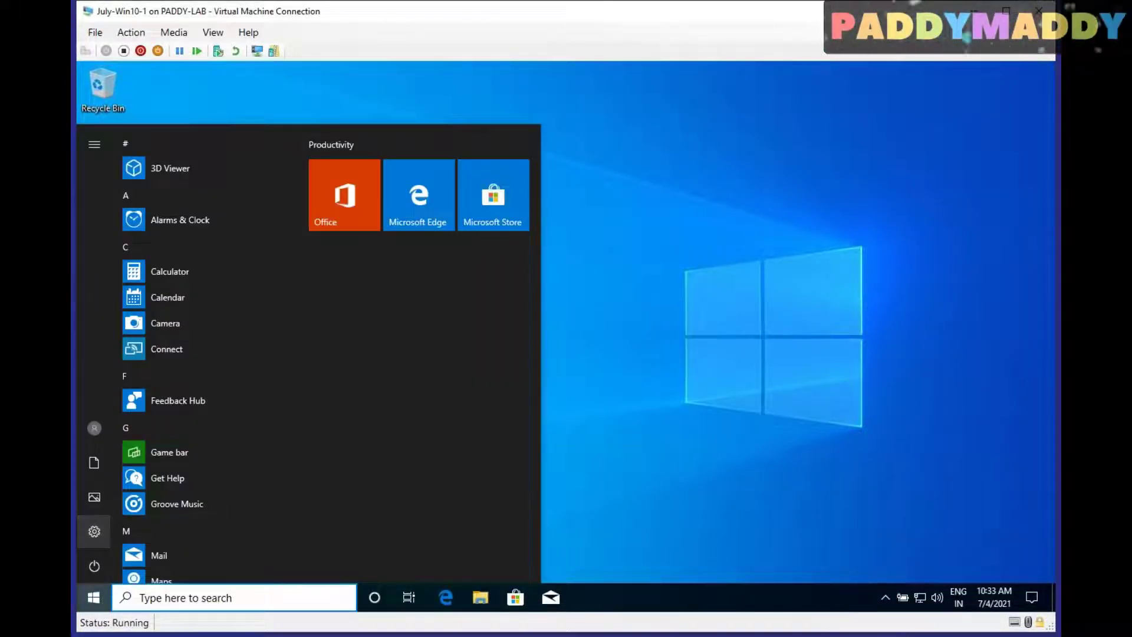
click(94, 531)
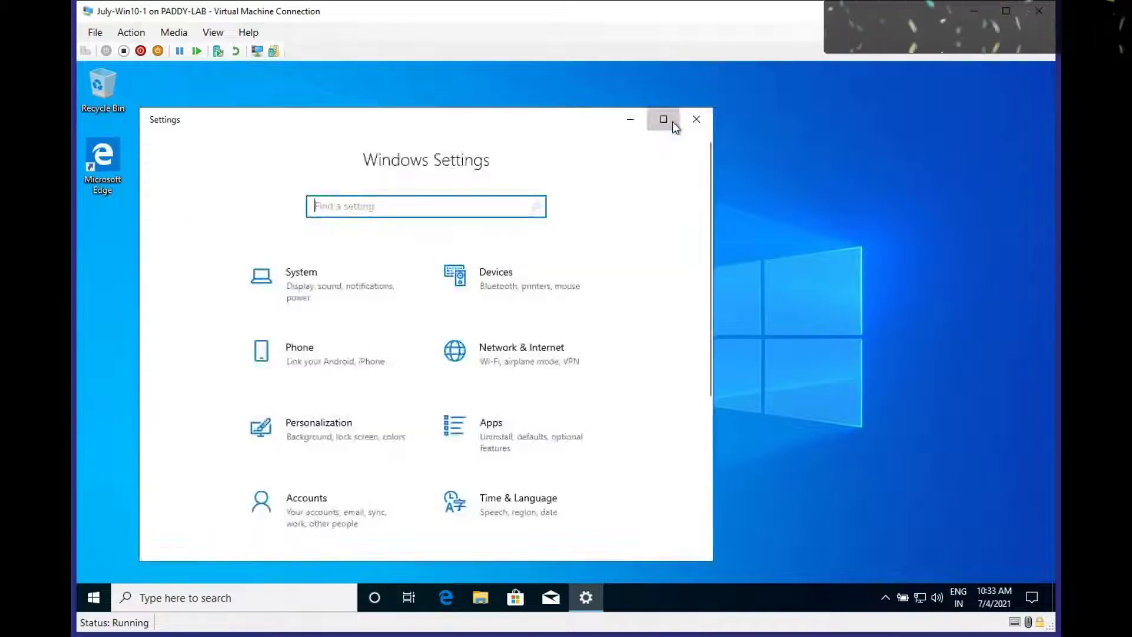
click(663, 119)
click(369, 301)
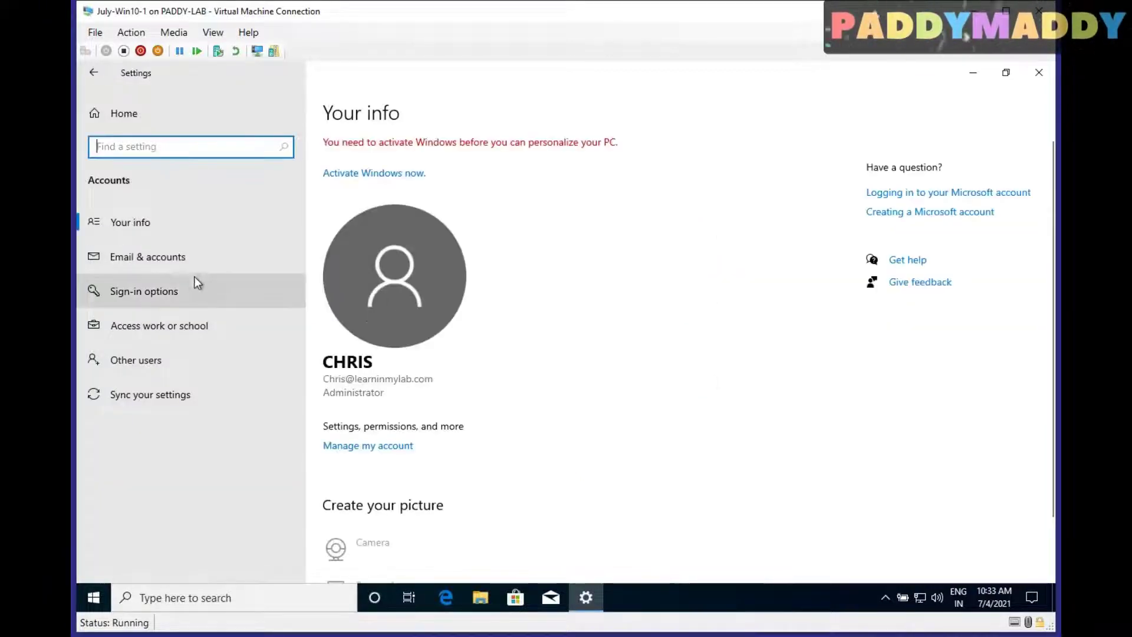
click(174, 323)
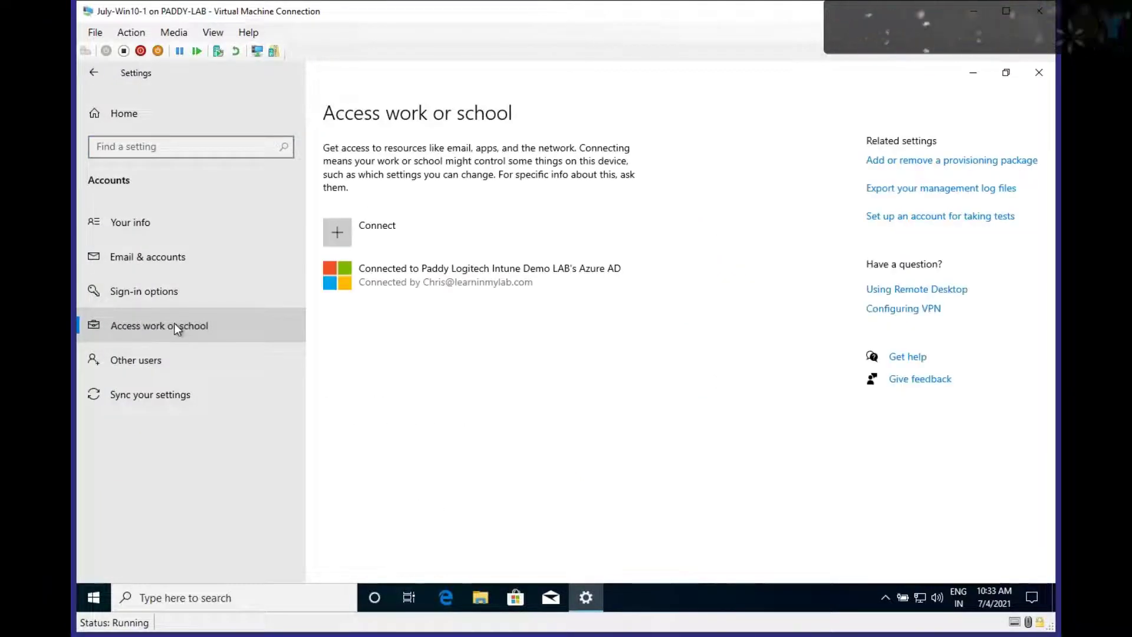
Open the Azure AD account's Info page and start a new sync
click(418, 280)
click(522, 334)
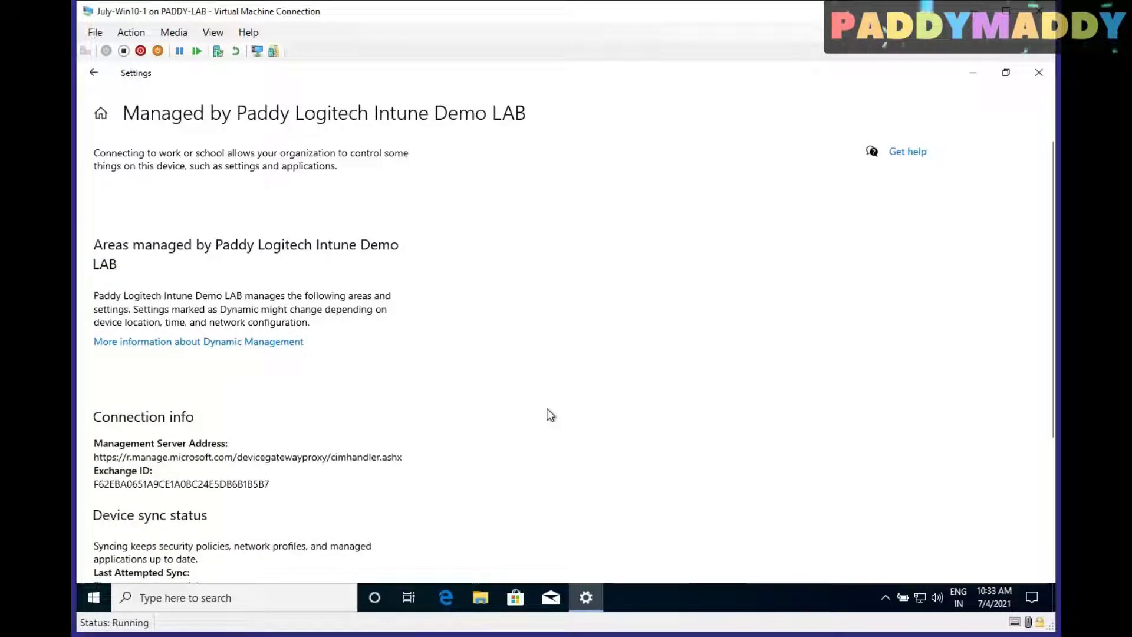
scroll(480, 407, down, 3)
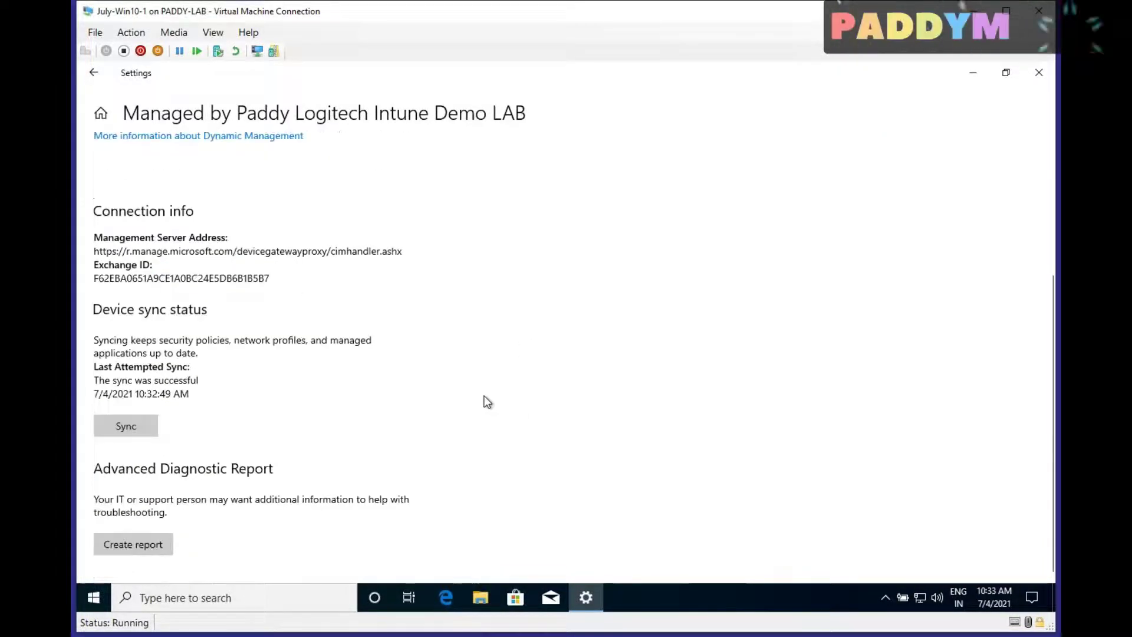
click(127, 426)
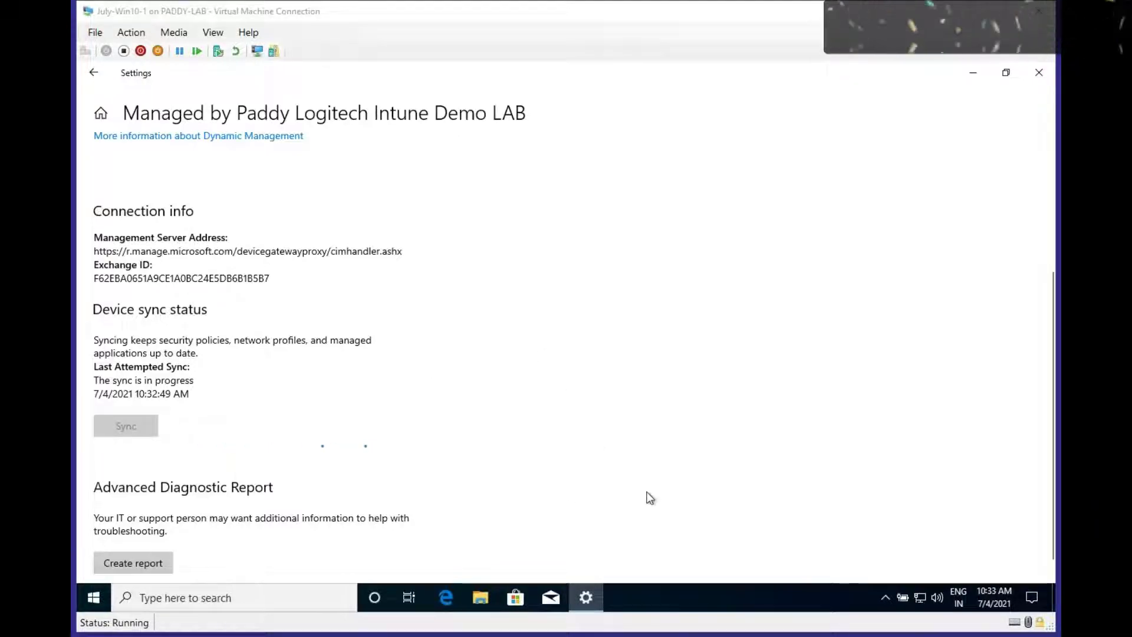
Open Event Viewer on the DeviceManagement-Enterprise-Diagnostics-Provider Admin log and widen the Level column
right_click(104, 592)
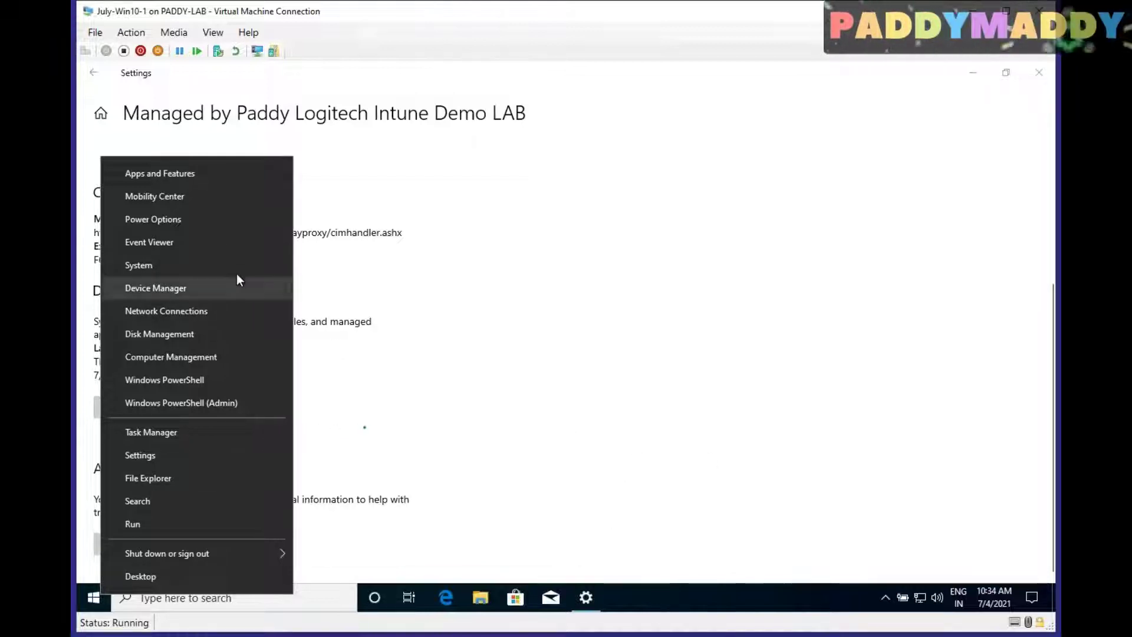
click(187, 244)
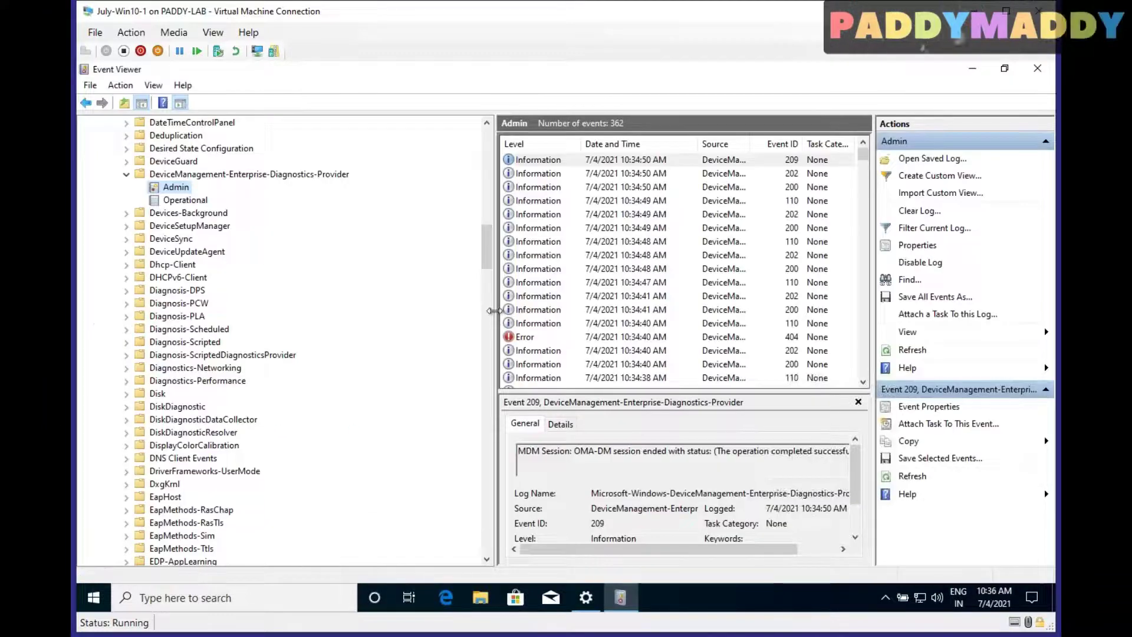
drag(363, 311, 363, 311)
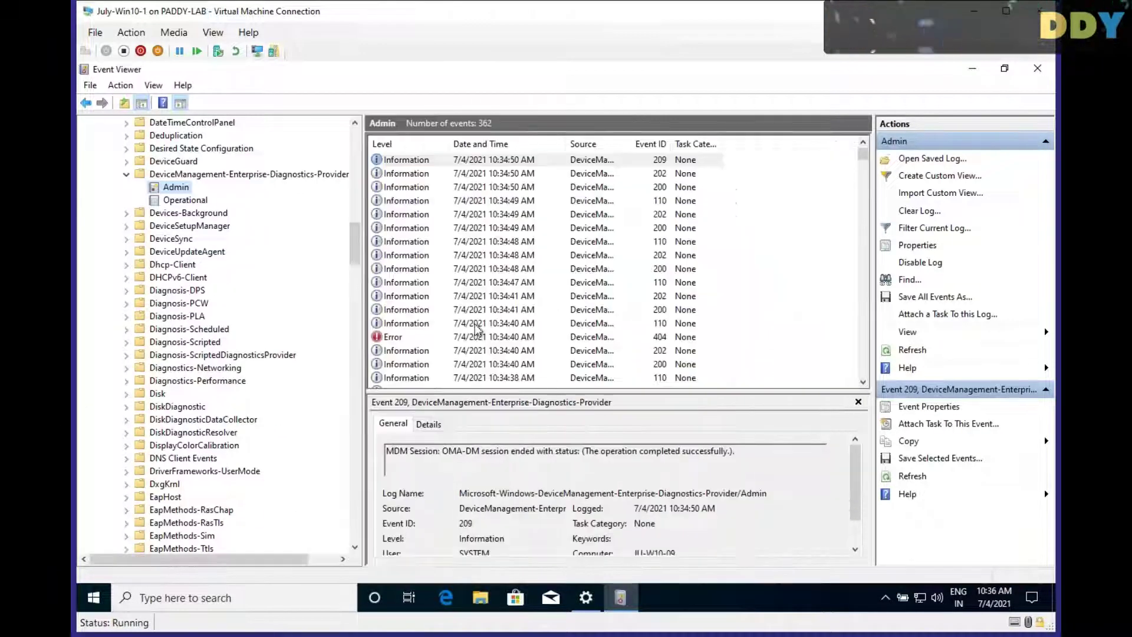
drag(450, 144, 599, 144)
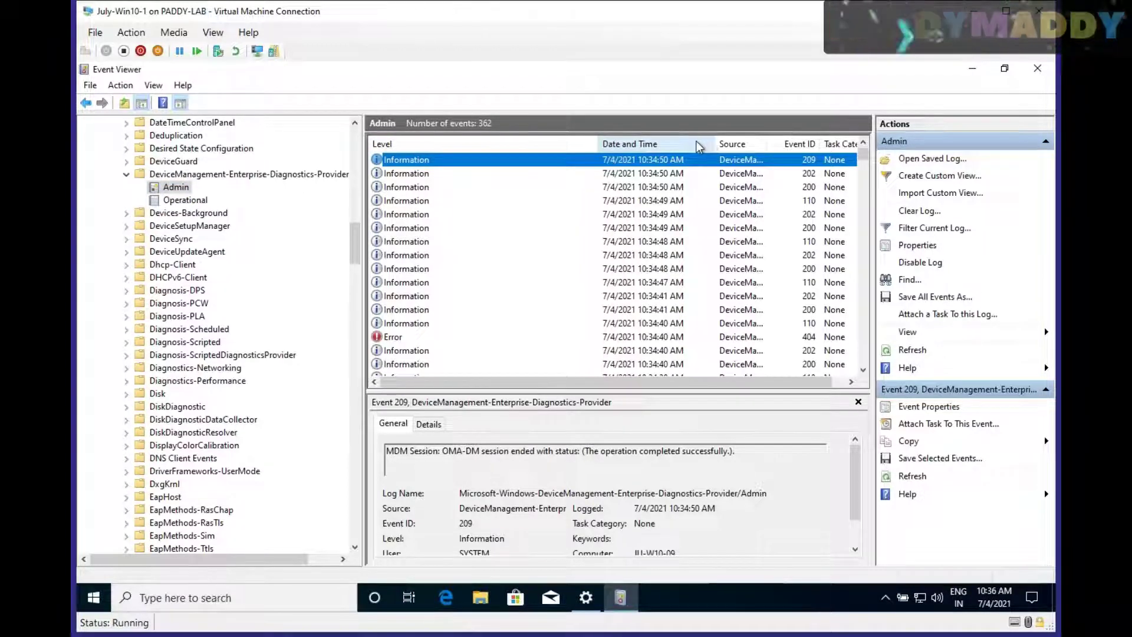
Step through the recent events and inspect the 404 error
key(Down)
key(Down)
key(Down)
key(Down)
key(Down)
key(Down)
key(Down)
key(Down)
key(Down)
key(Down)
key(Down)
key(Down)
key(Down)
key(Down)
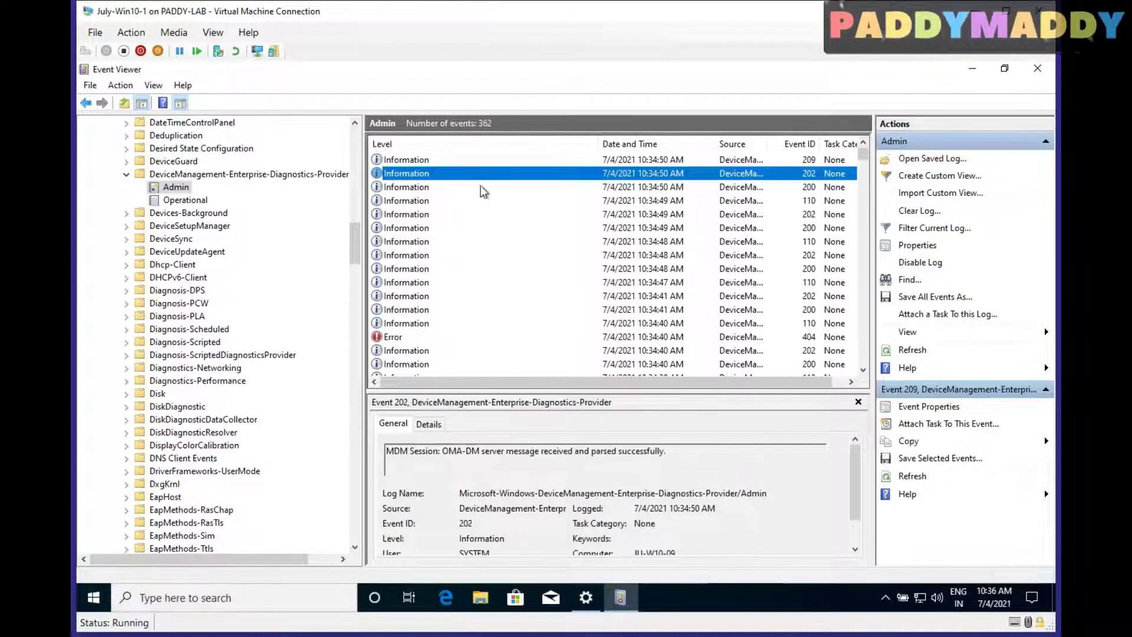
key(Down)
click(498, 337)
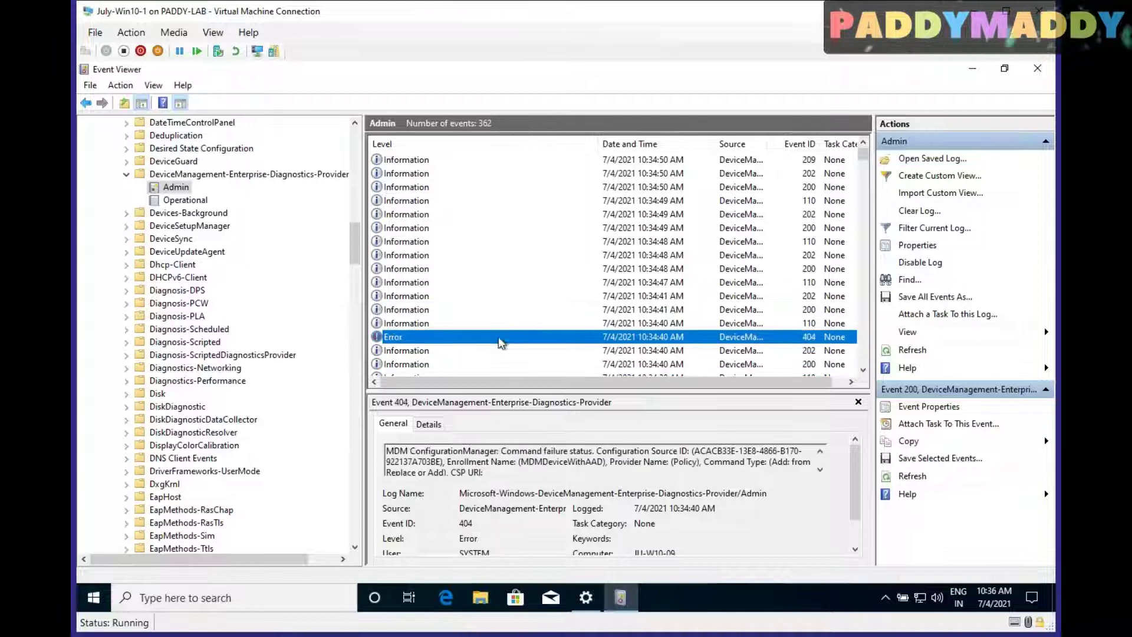
scroll(508, 311, down, 3)
scroll(507, 307, down, 3)
Inspect events 202, 110, 206 (full properties), 208 and the 10:33:59 event 110
click(478, 203)
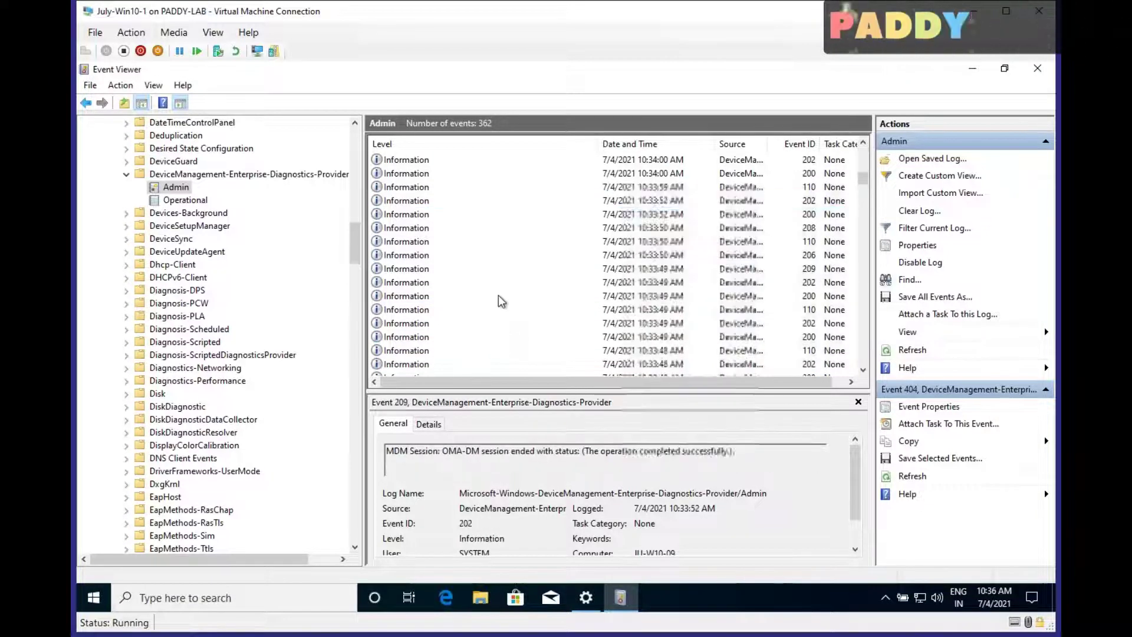
click(500, 307)
click(494, 253)
double_click(493, 255)
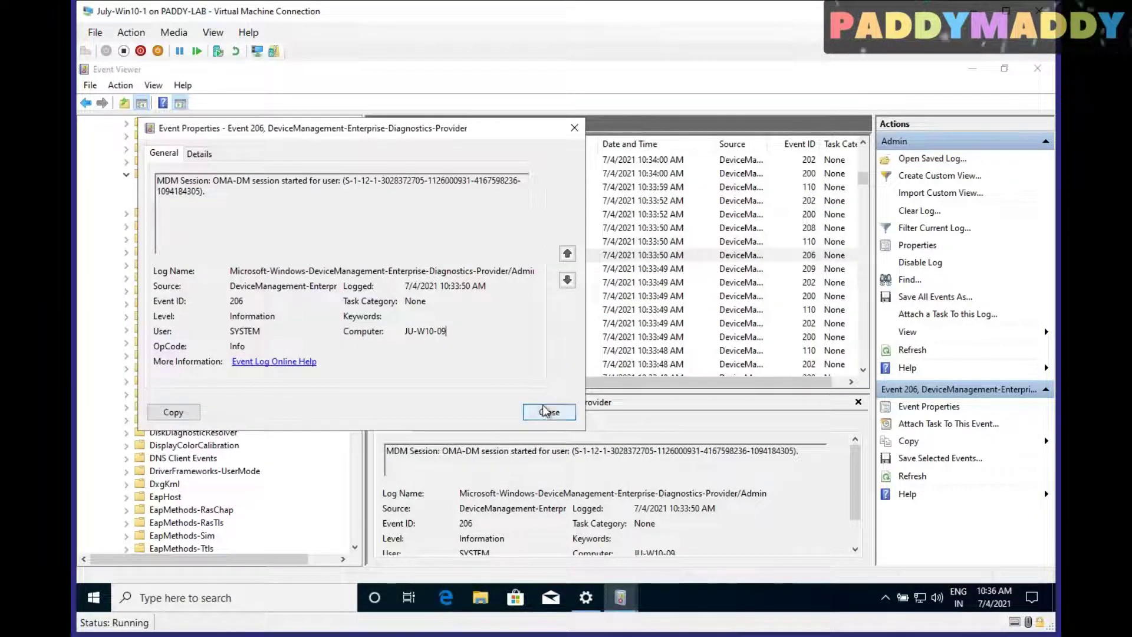
click(548, 410)
click(645, 227)
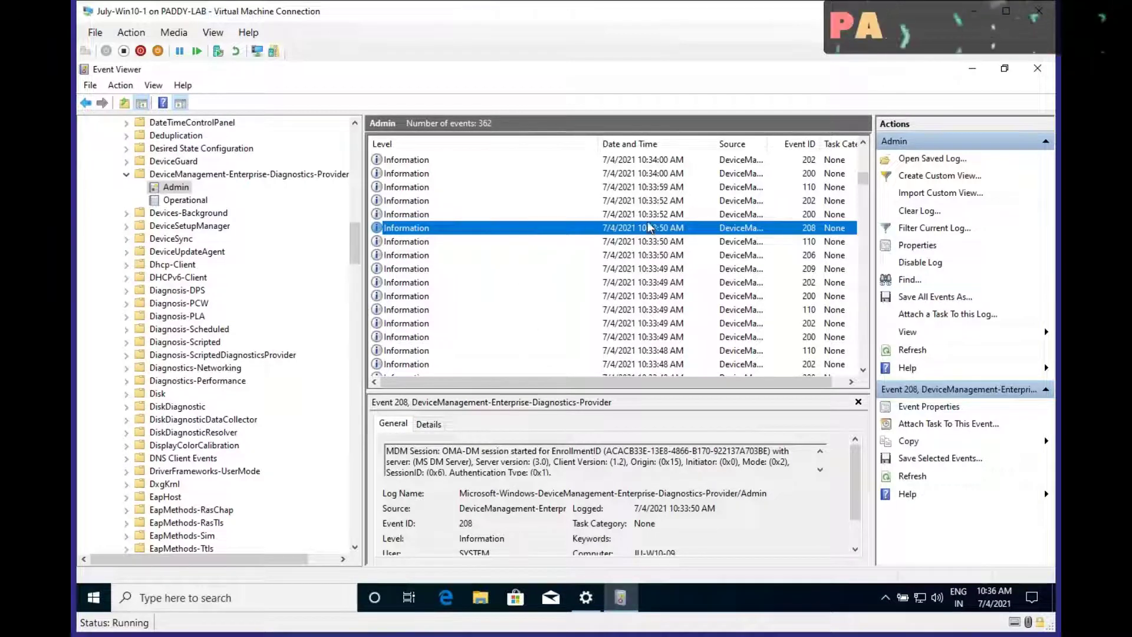
click(614, 187)
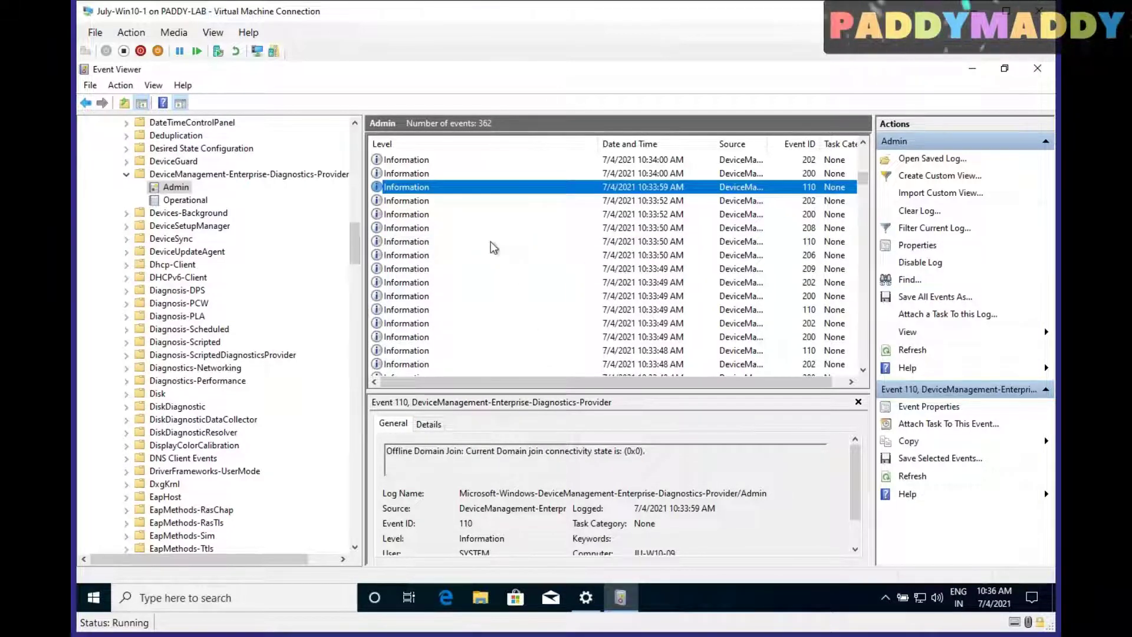
scroll(495, 247, up, 6)
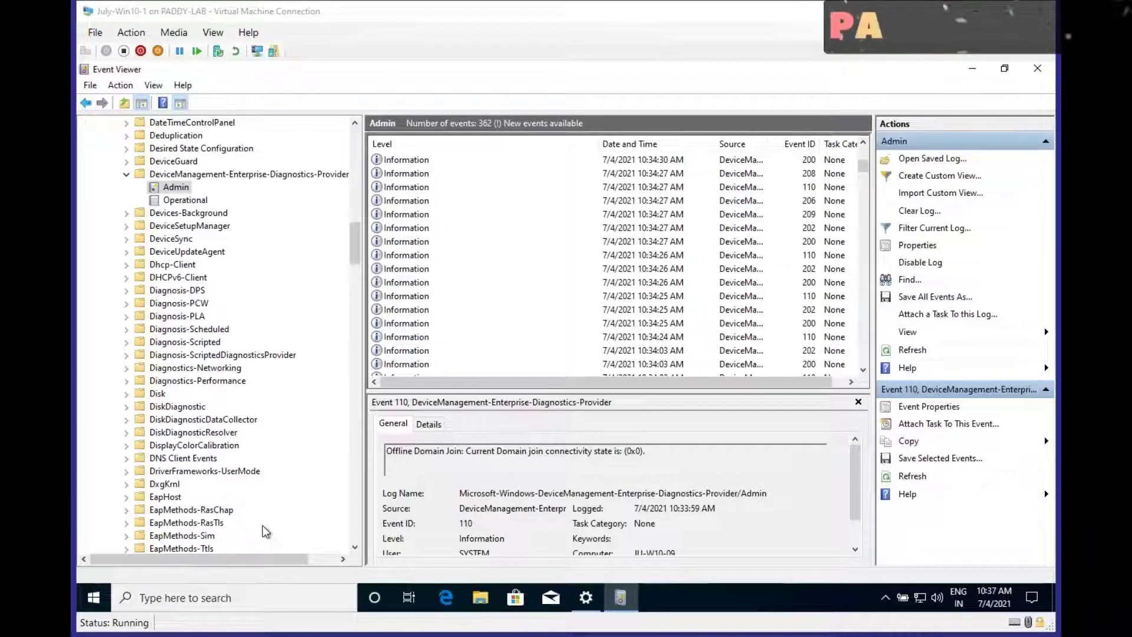
Export the advanced diagnostic report from the device management settings page
click(585, 598)
click(133, 547)
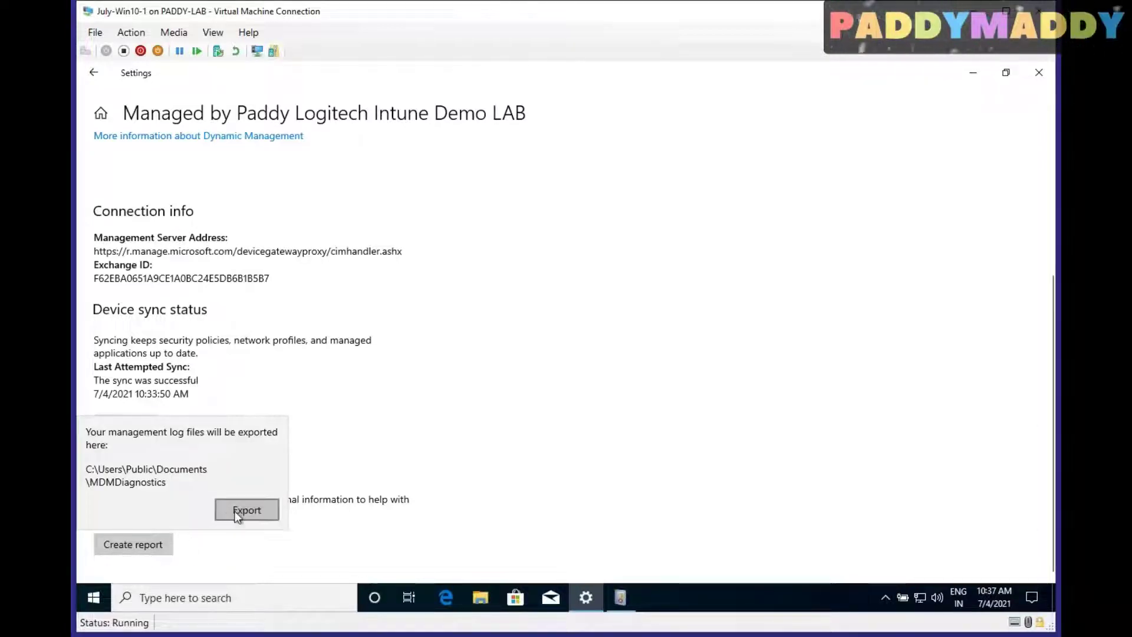
click(245, 511)
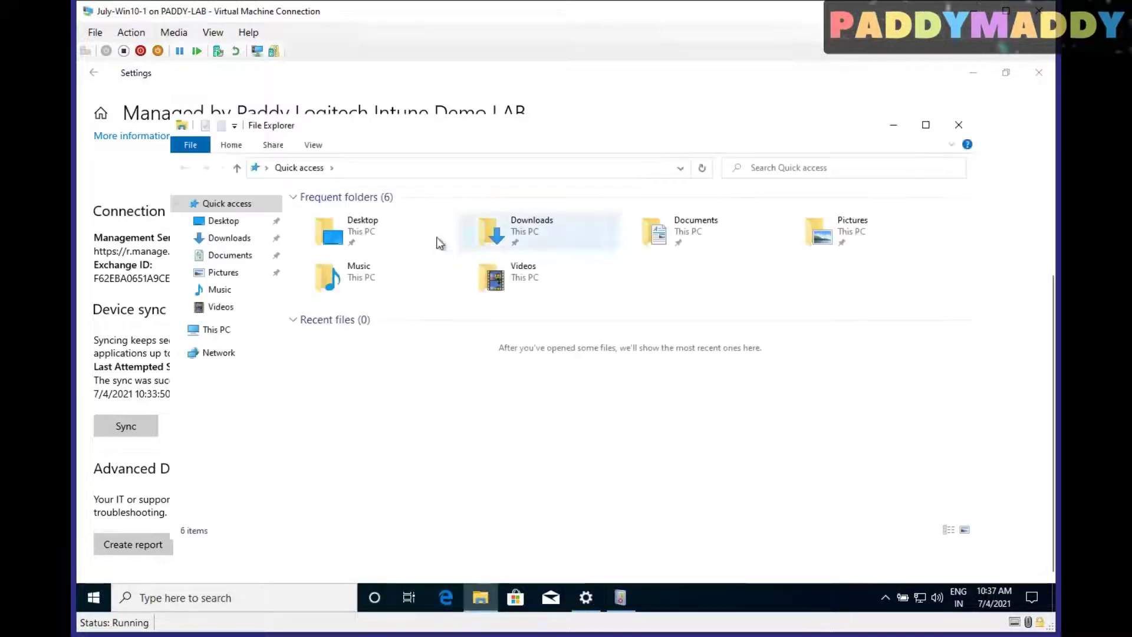
In File Explorer, browse to C:\Users\Public and show hidden items
click(210, 329)
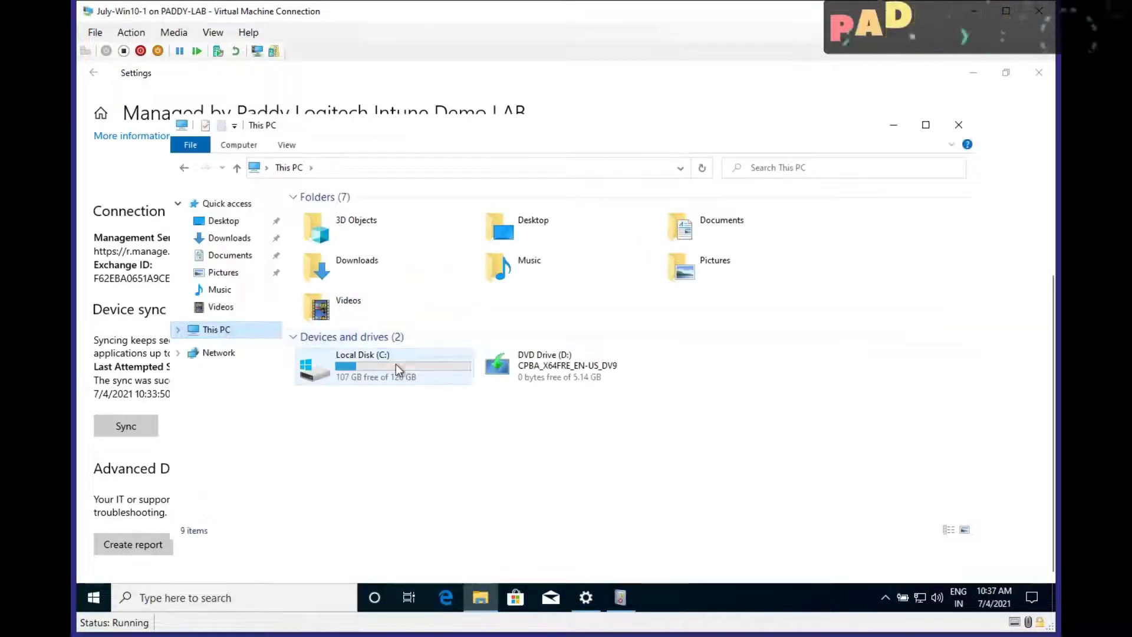
double_click(395, 363)
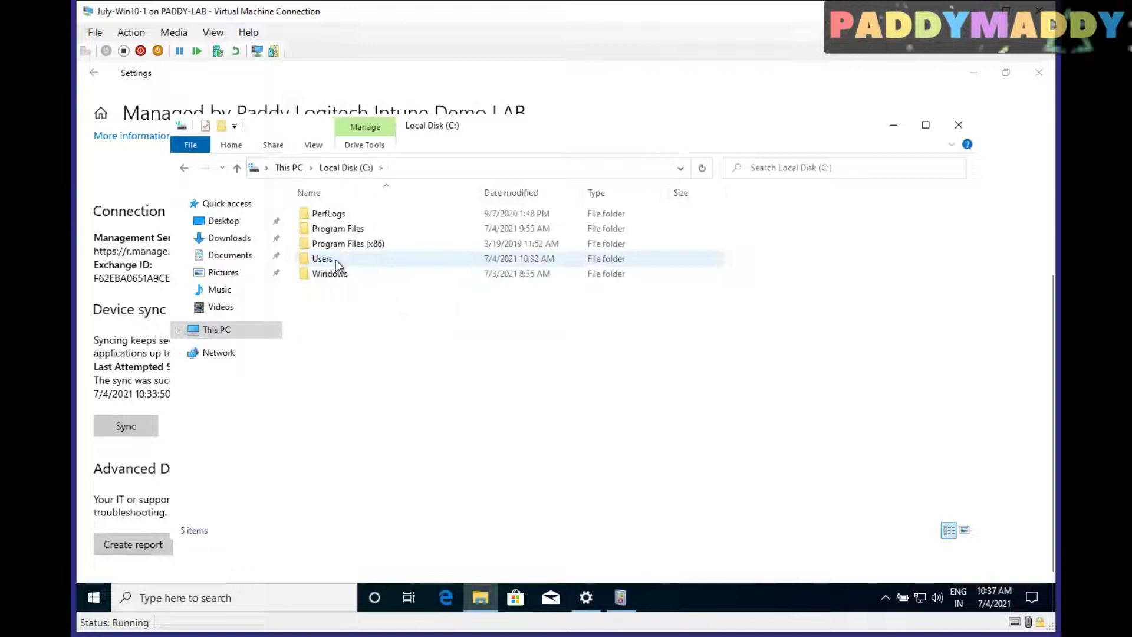
double_click(335, 260)
double_click(334, 246)
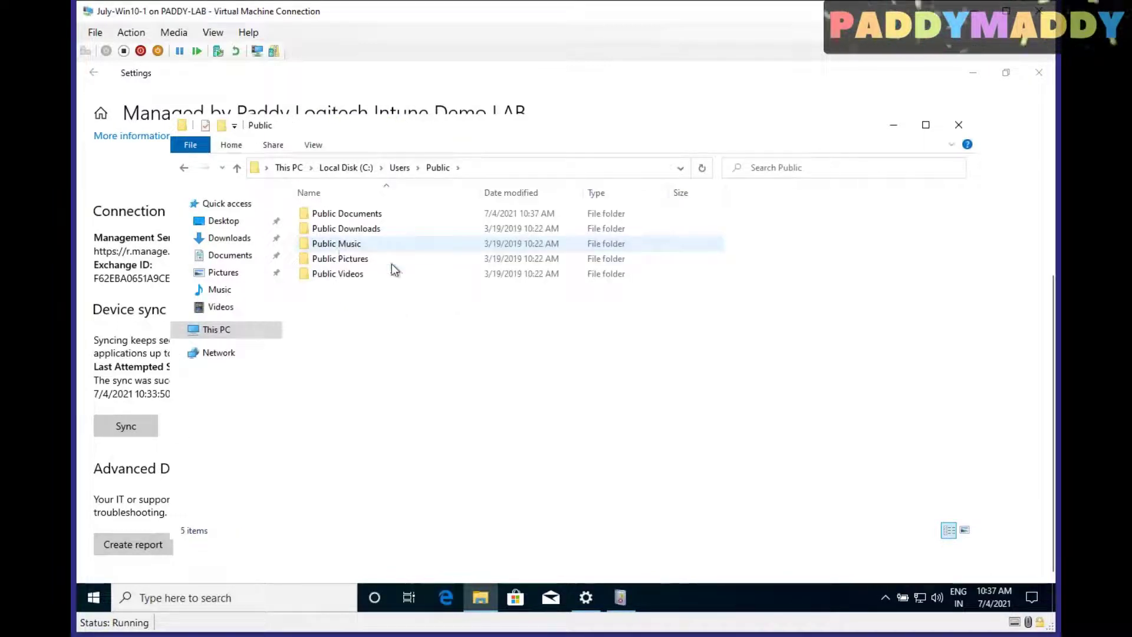
click(313, 145)
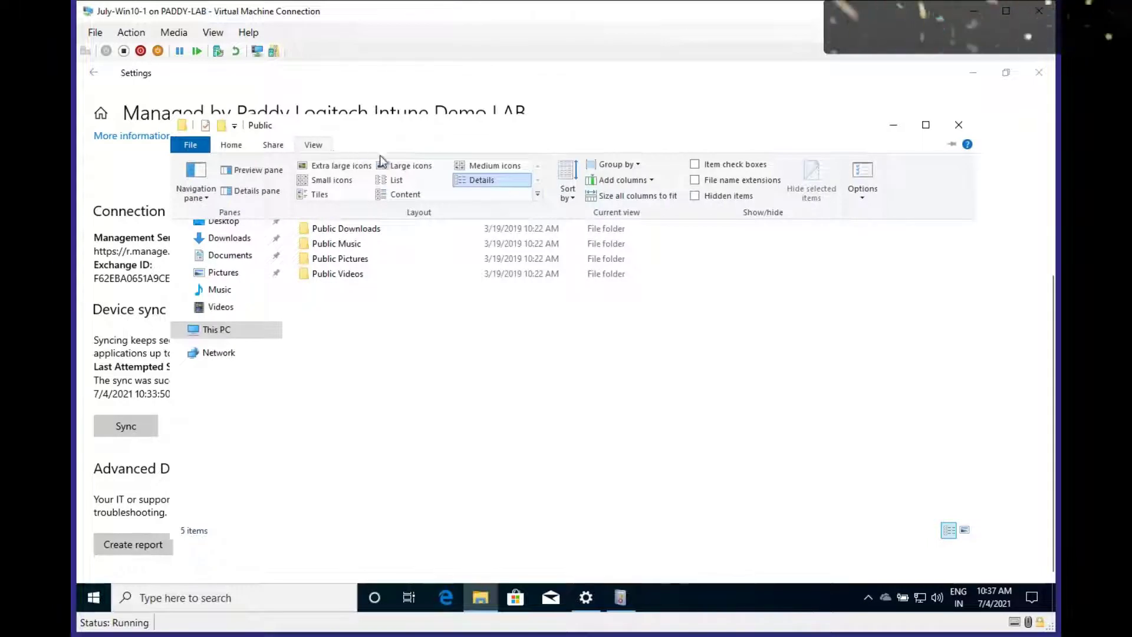
click(716, 195)
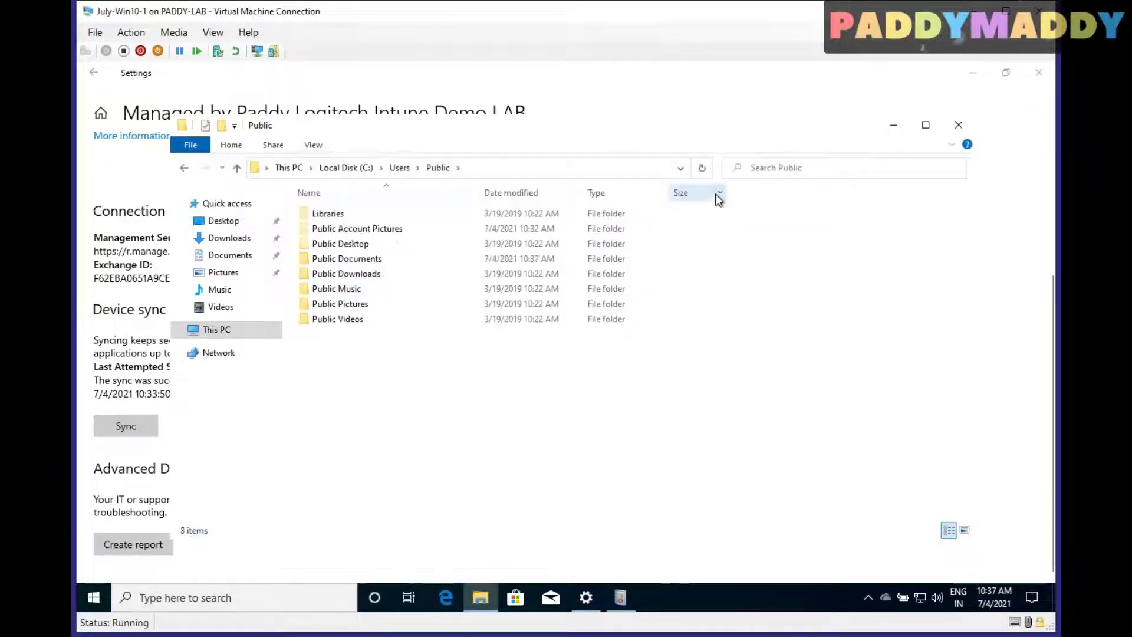
Open Public Documents > MDMDiagnostics and open the MDMDiagReport file
click(370, 262)
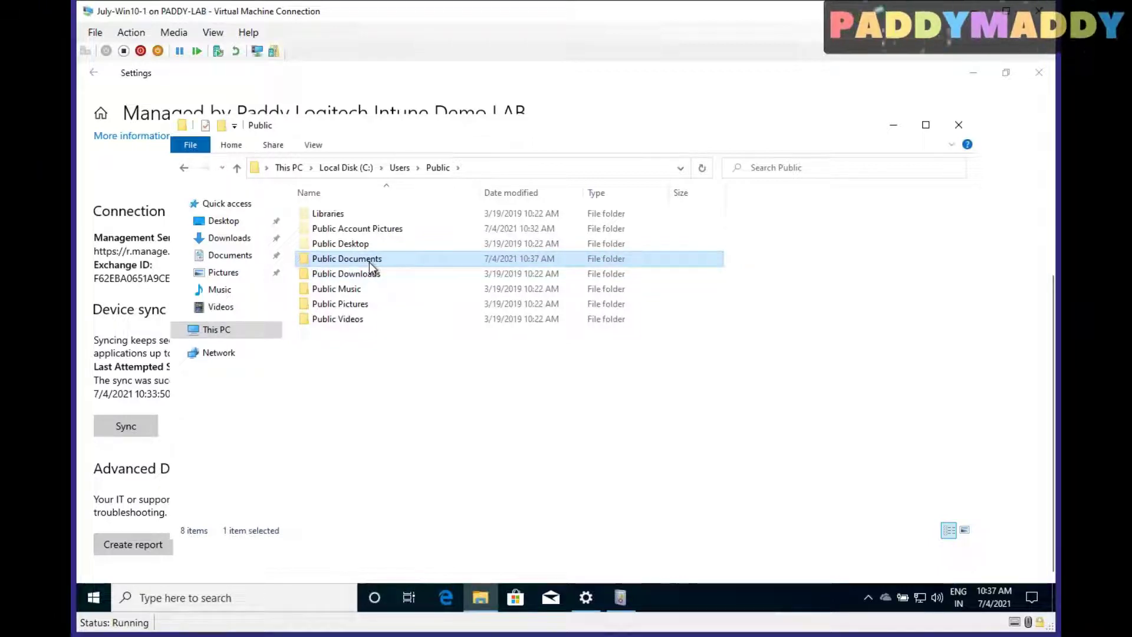
double_click(369, 262)
double_click(355, 208)
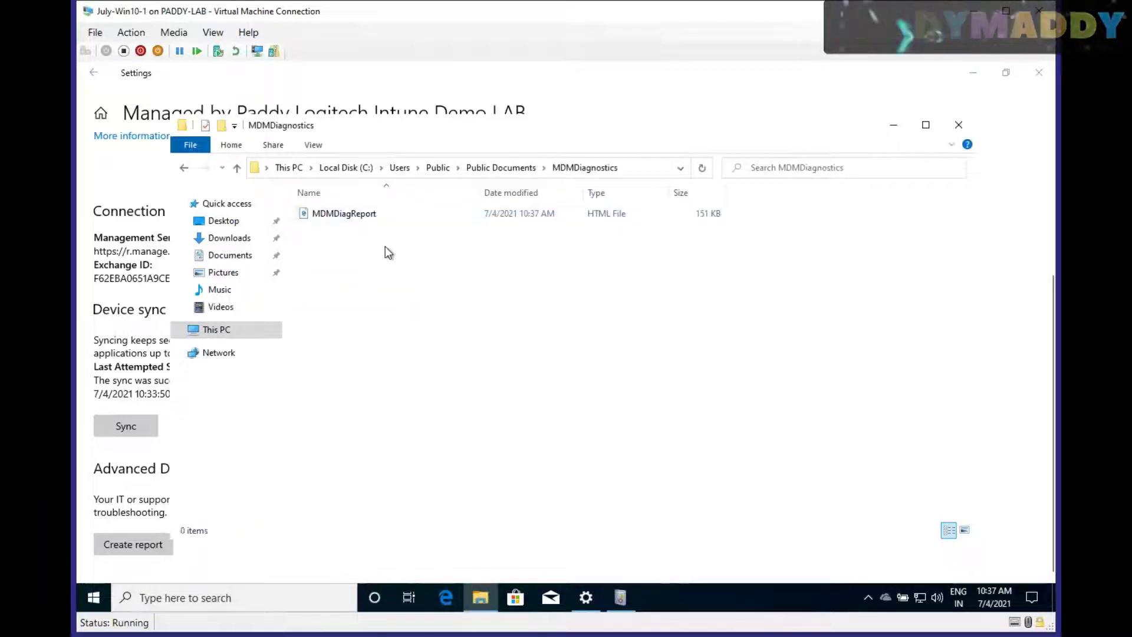
click(357, 216)
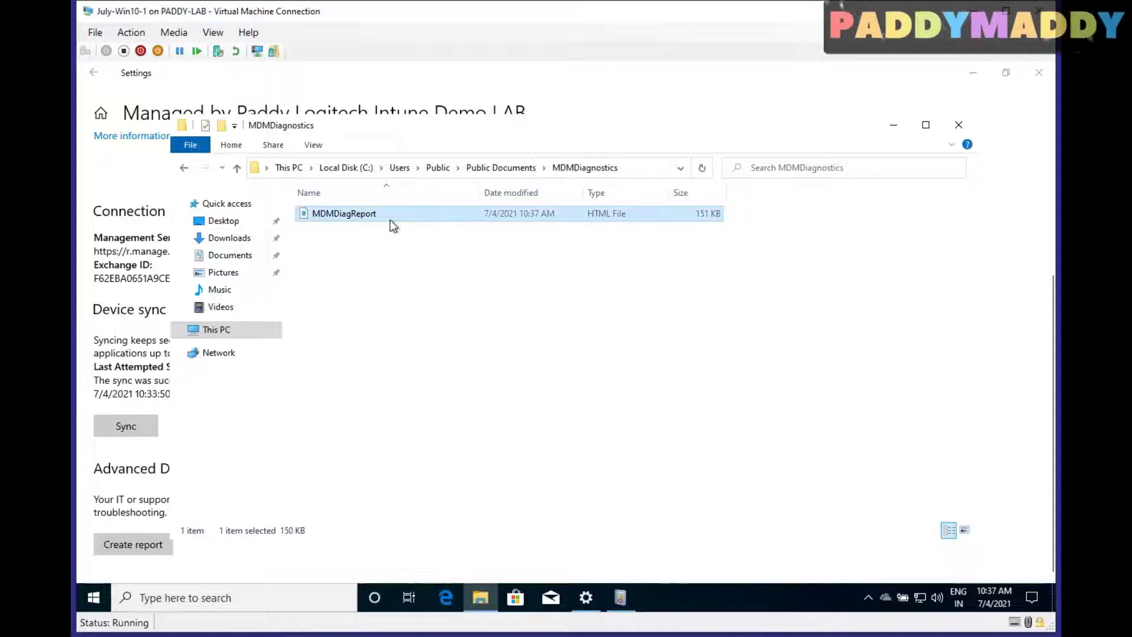
double_click(345, 217)
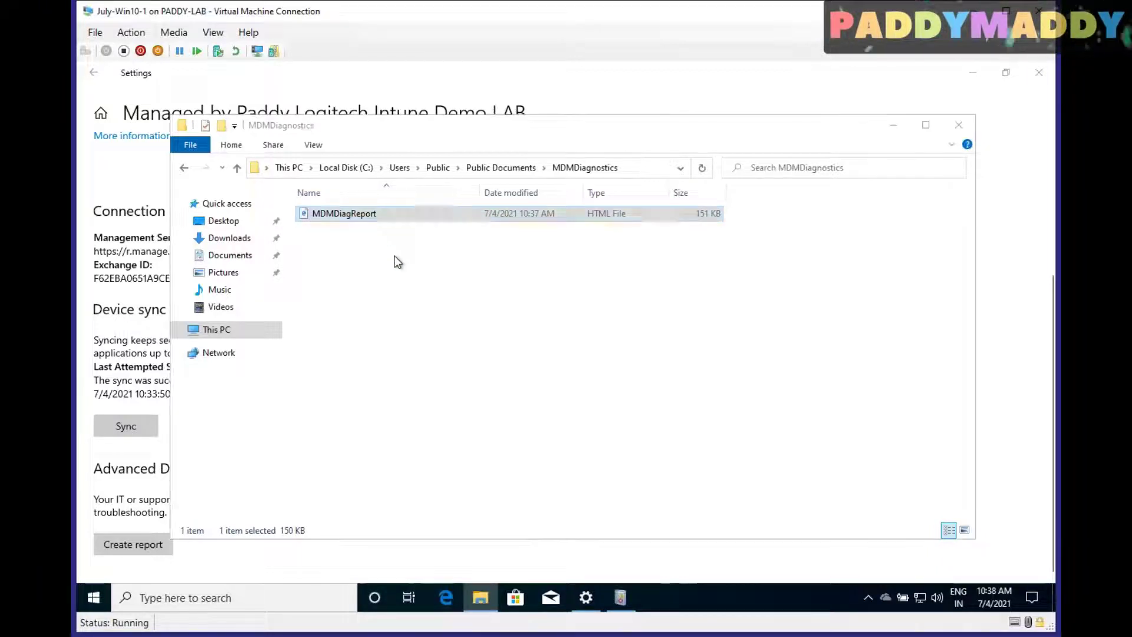
Maximize the MDM diagnostic report and scroll through it, highlighting the Device Management Account heading
click(637, 96)
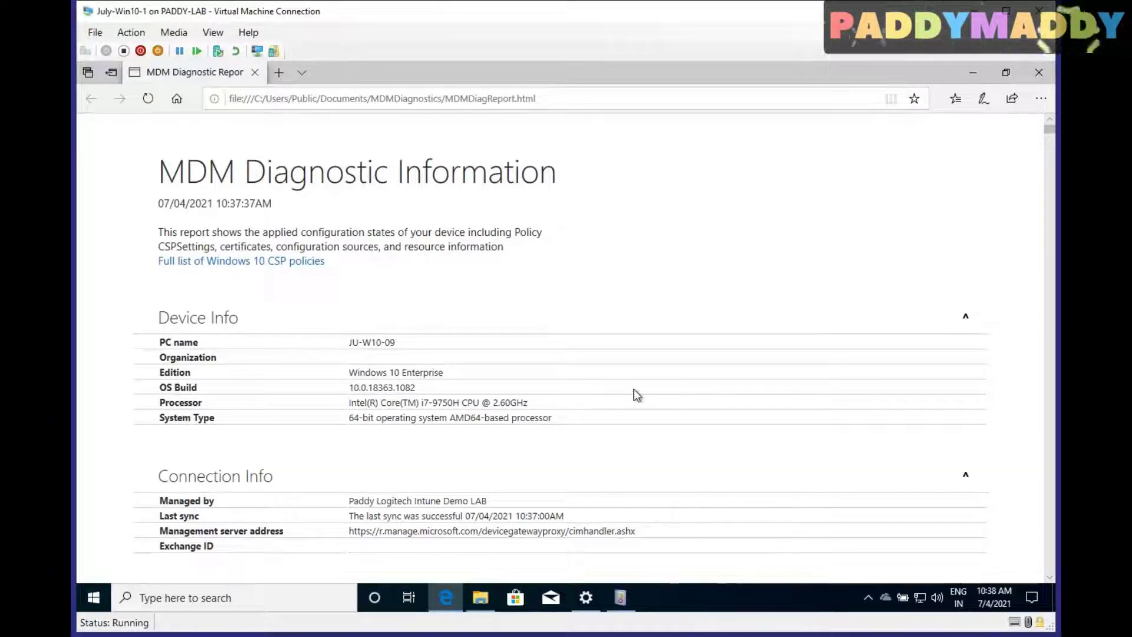
scroll(632, 391, down, 10)
scroll(531, 413, up, 6)
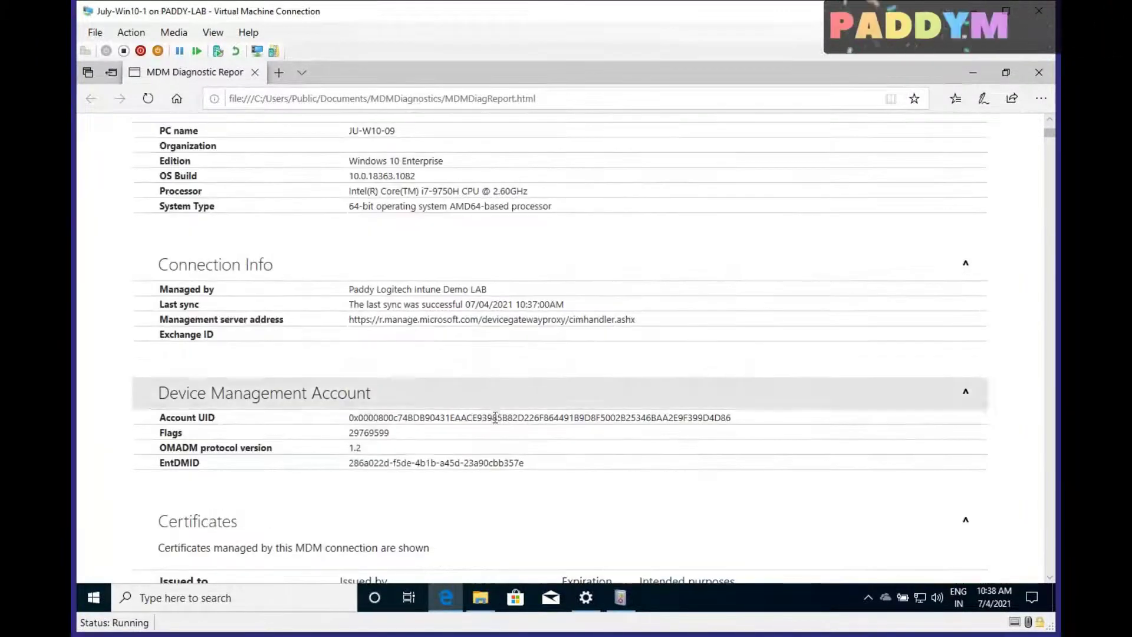
scroll(495, 417, up, 4)
drag(241, 331, 290, 336)
scroll(236, 436, down, 1)
scroll(236, 455, down, 1)
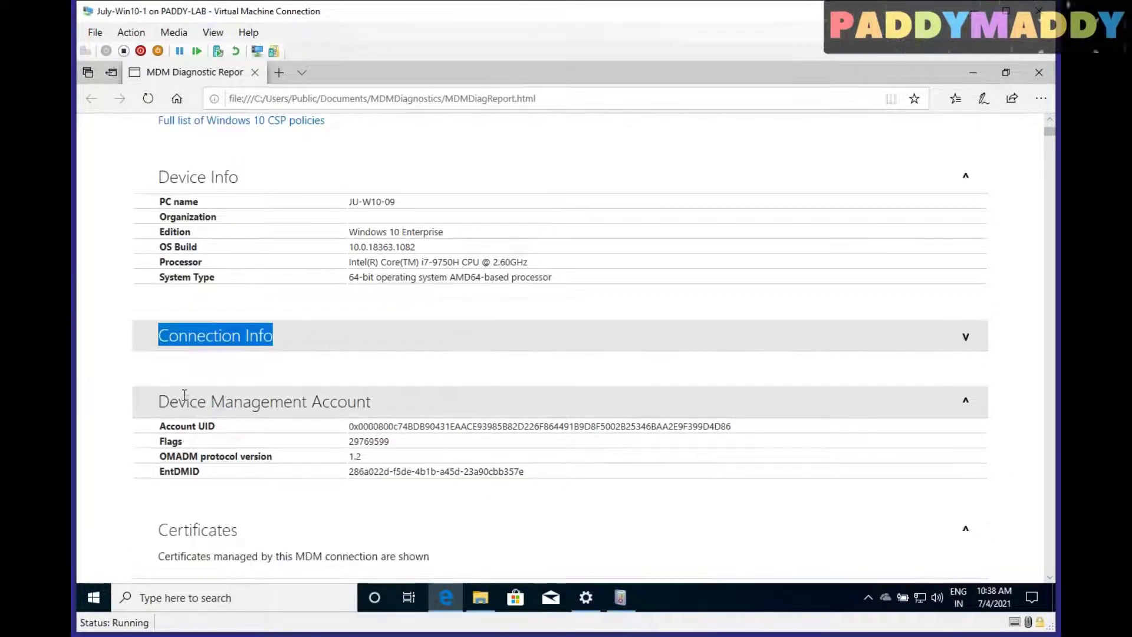
drag(184, 396, 387, 401)
drag(156, 334, 182, 392)
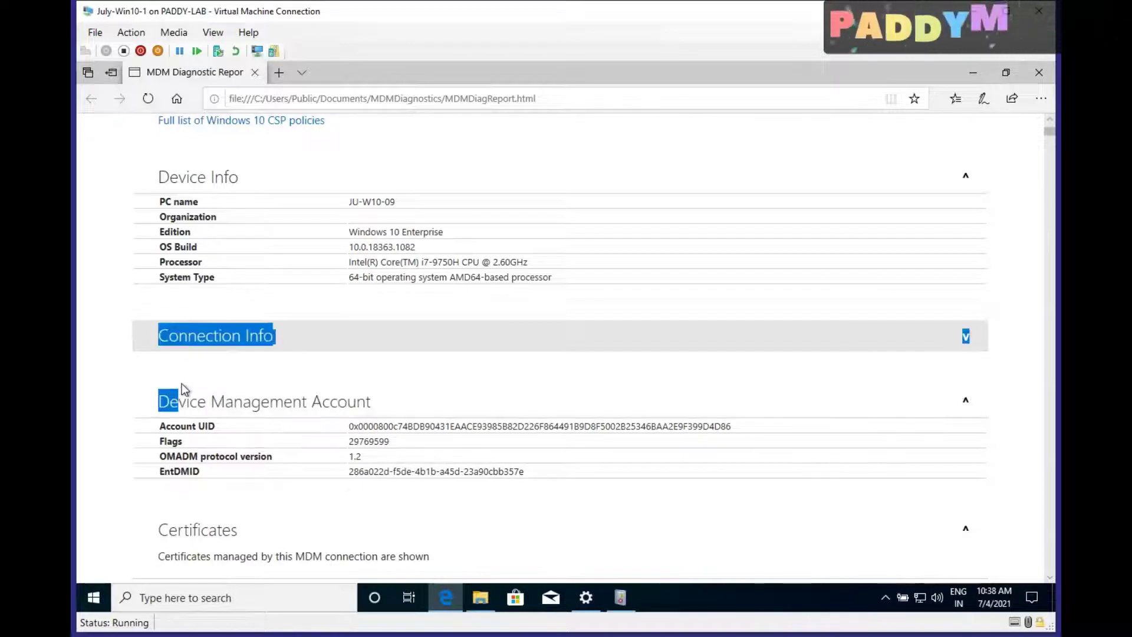
scroll(304, 392, down, 2)
scroll(313, 394, down, 4)
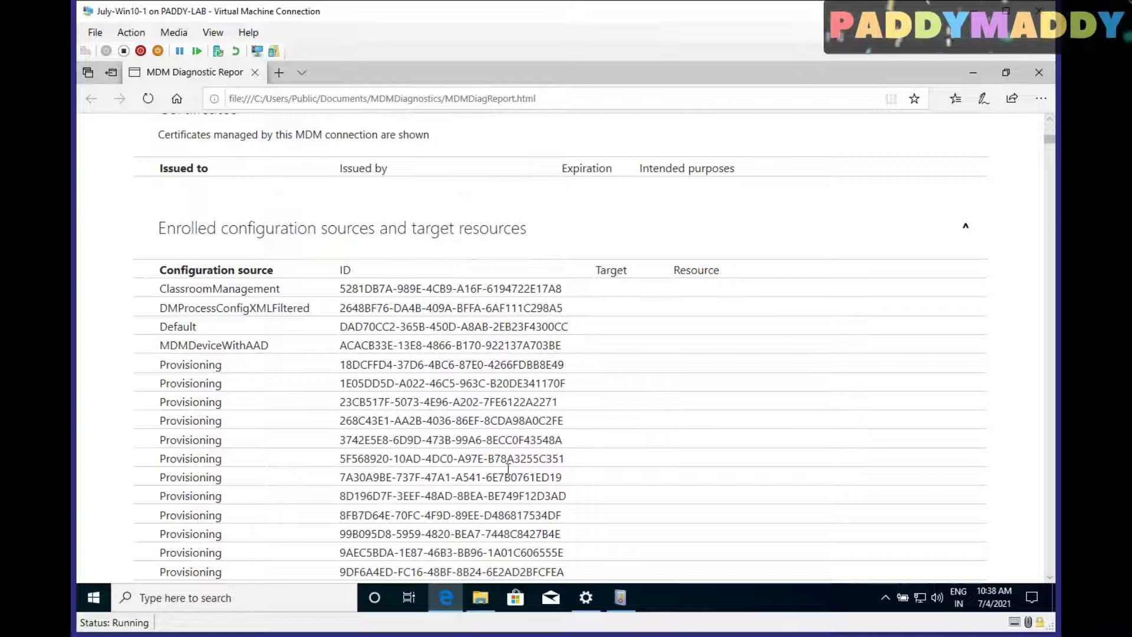
scroll(506, 472, down, 8)
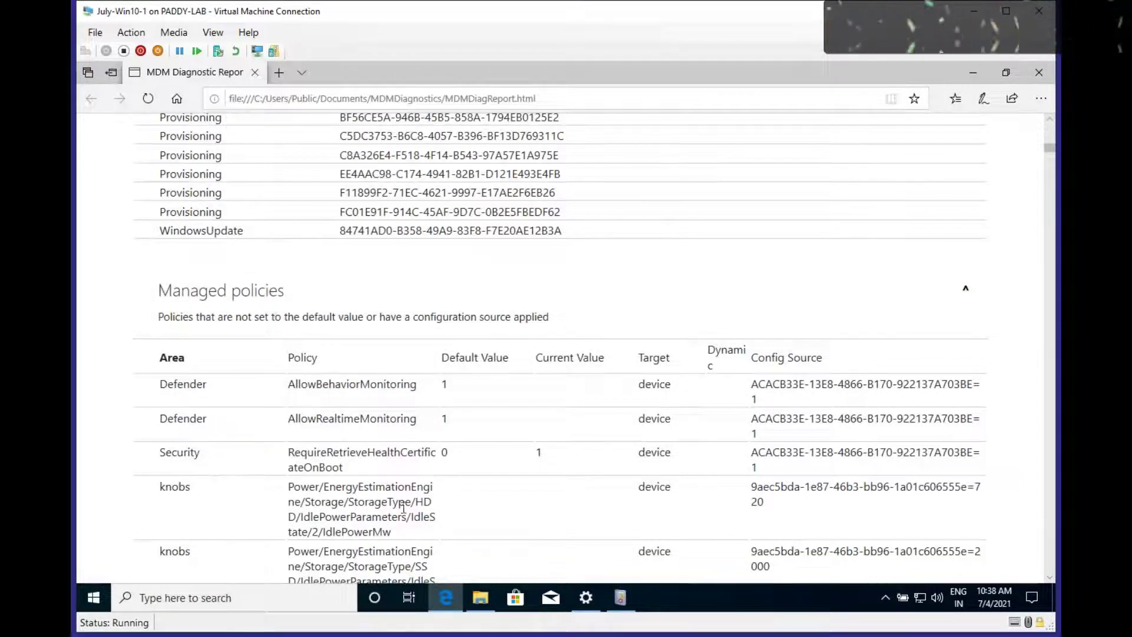
Collapse the Managed and Unmanaged policies sections and return to the top of the report
drag(158, 290, 274, 292)
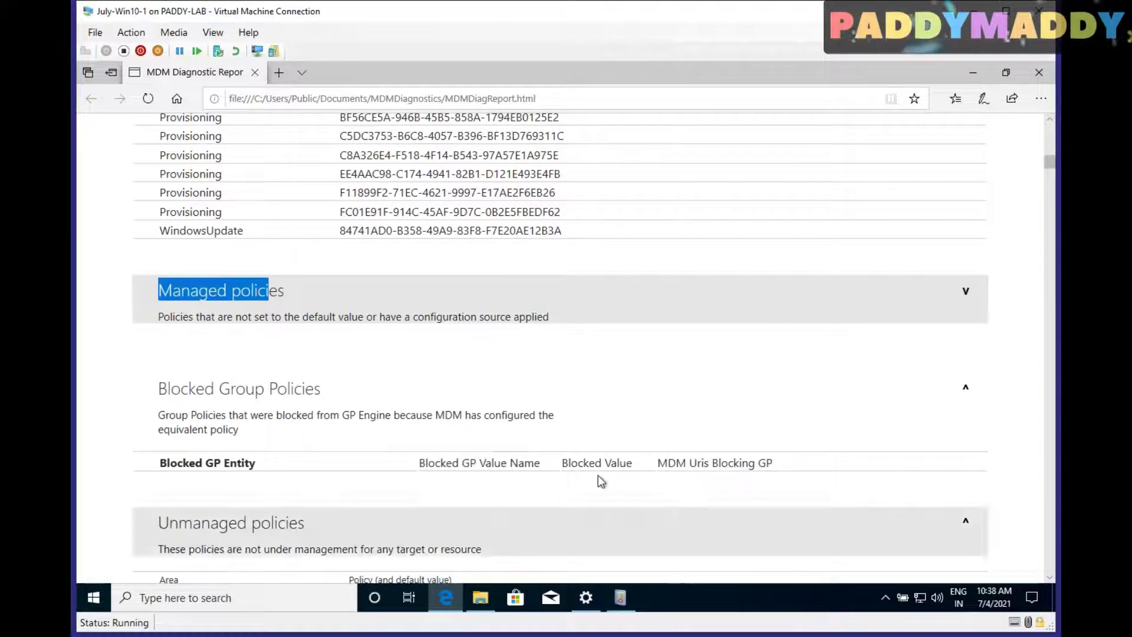
click(310, 322)
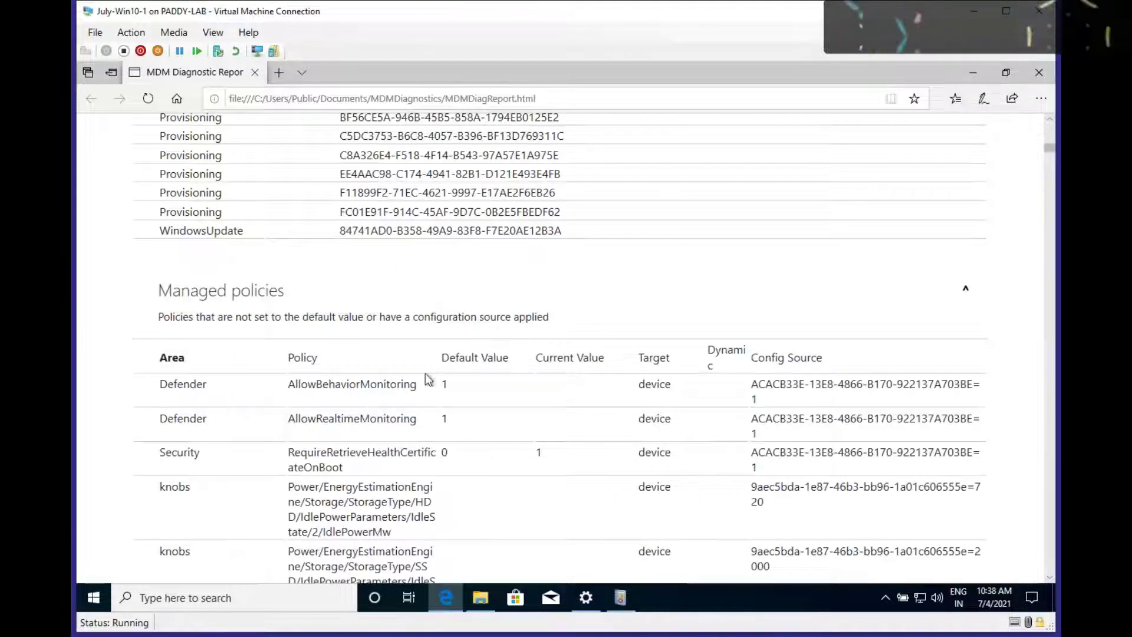
scroll(632, 445, down, 15)
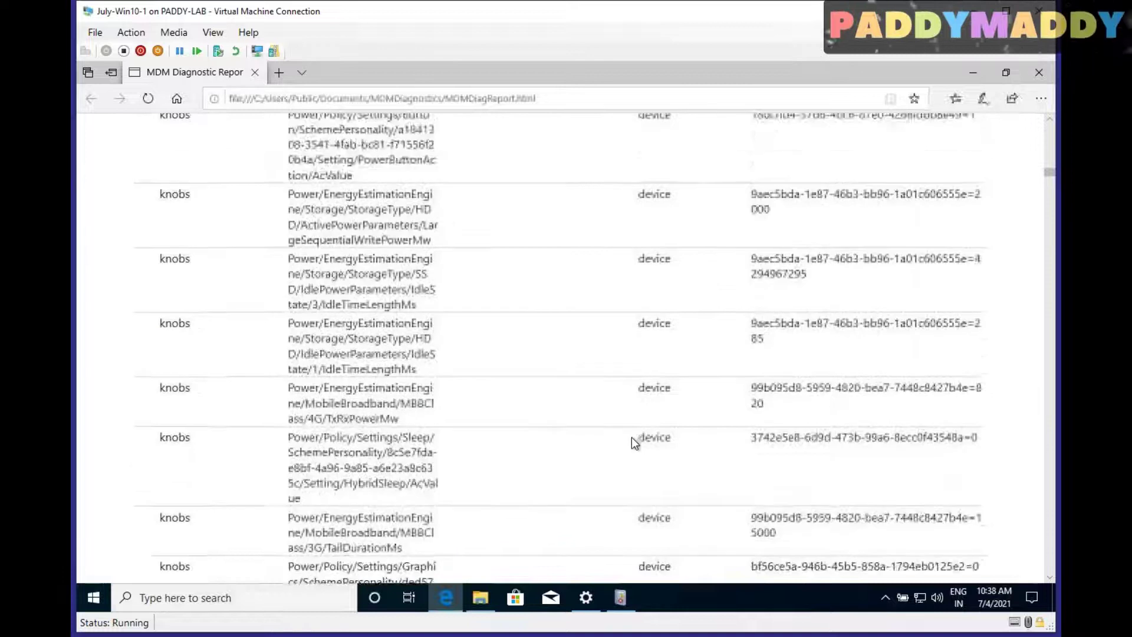
scroll(632, 438, down, 8)
scroll(448, 412, up, 6)
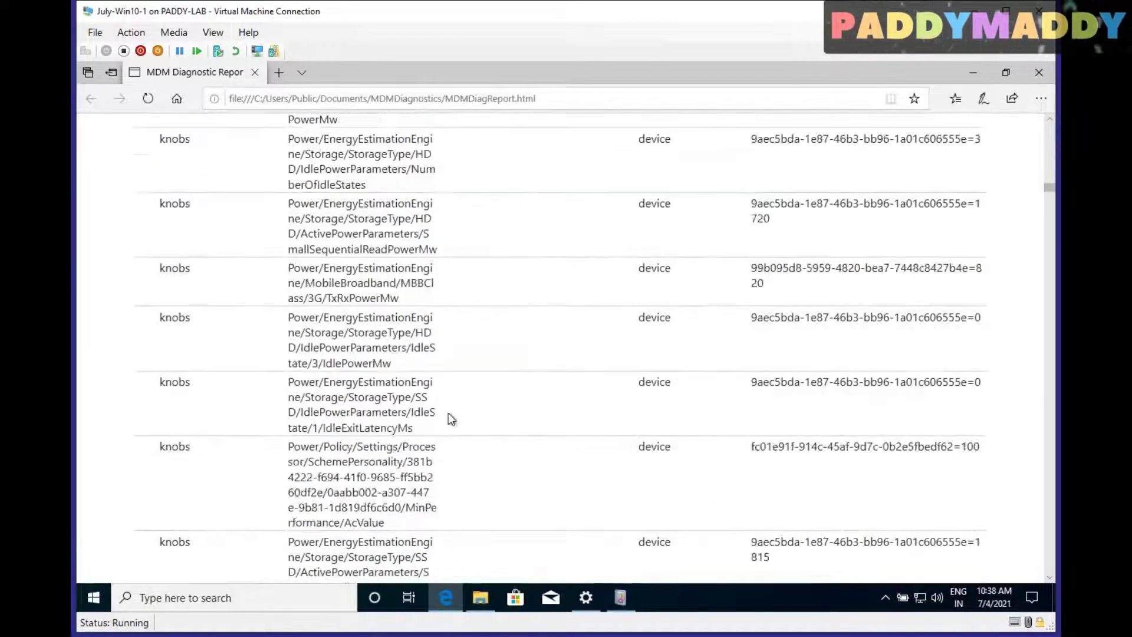
scroll(447, 411, up, 15)
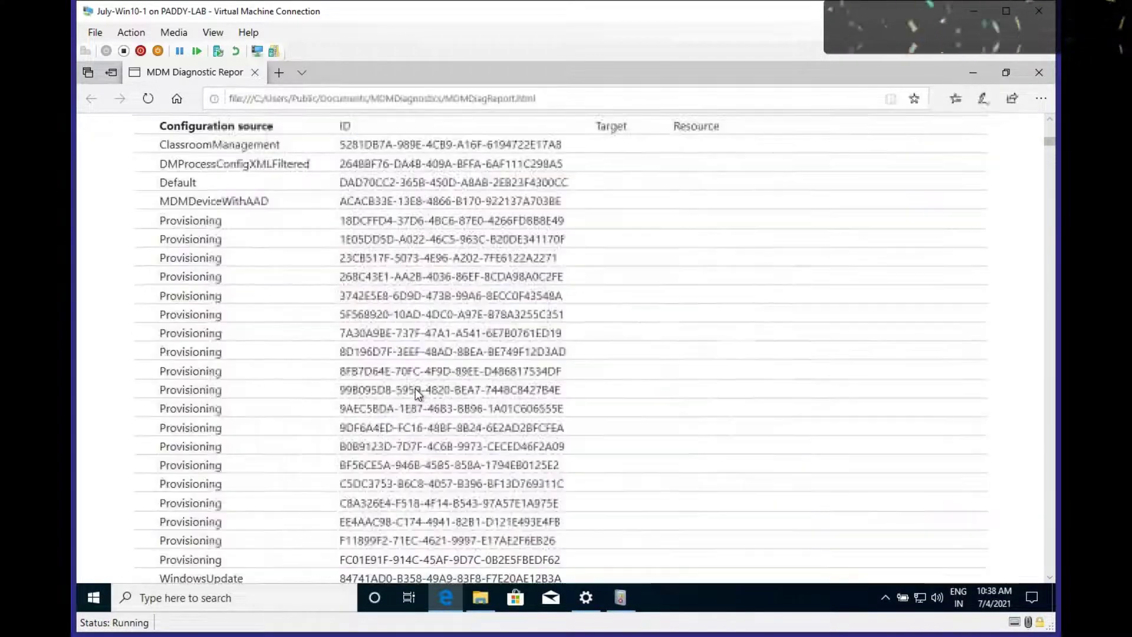
scroll(407, 411, down, 2)
click(354, 259)
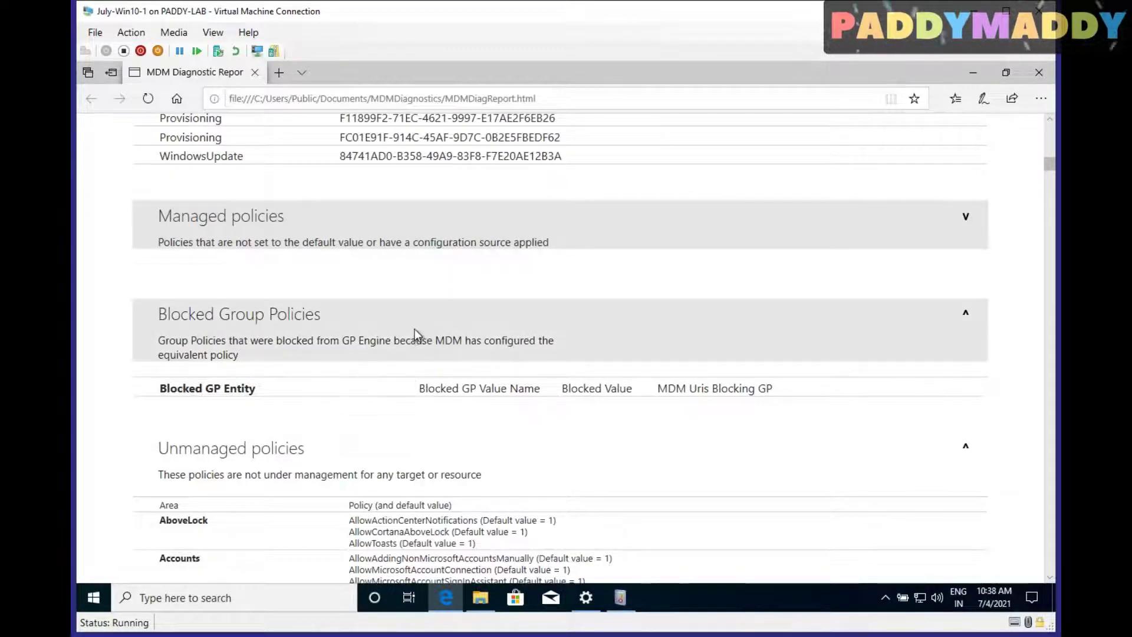
scroll(512, 439, down, 3)
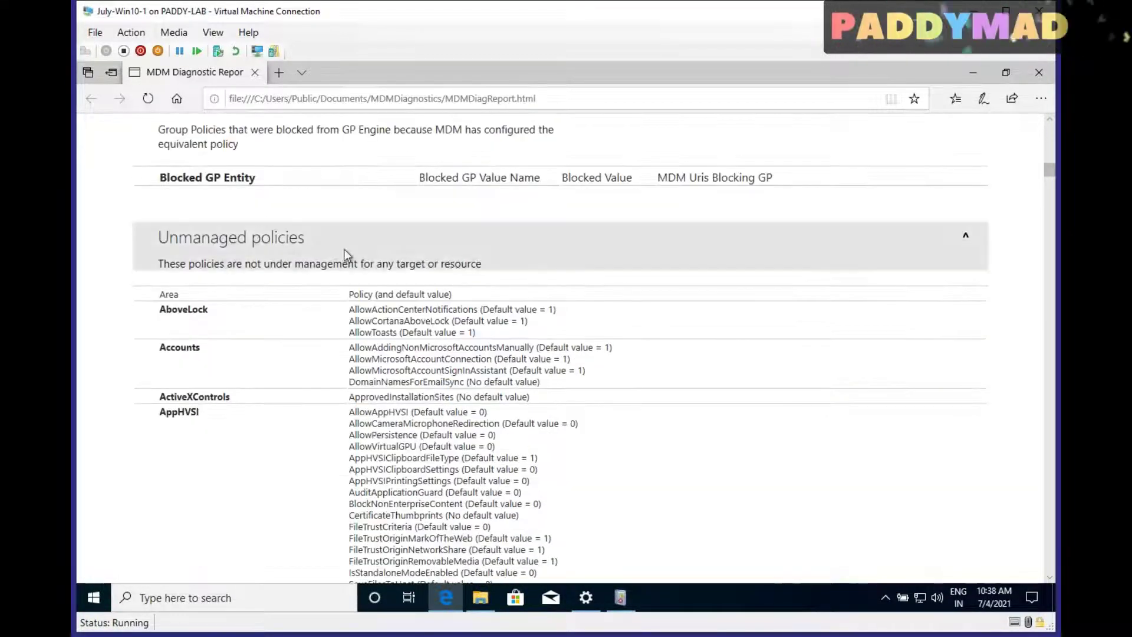
scroll(503, 403, down, 1)
scroll(503, 403, up, 1)
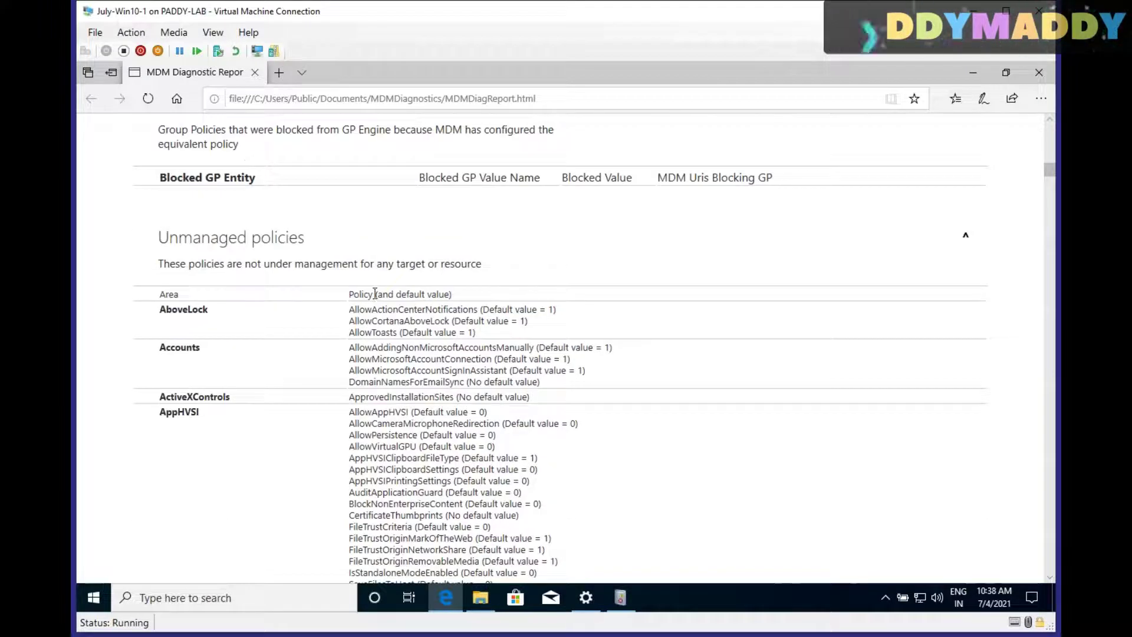
click(318, 243)
key(Home)
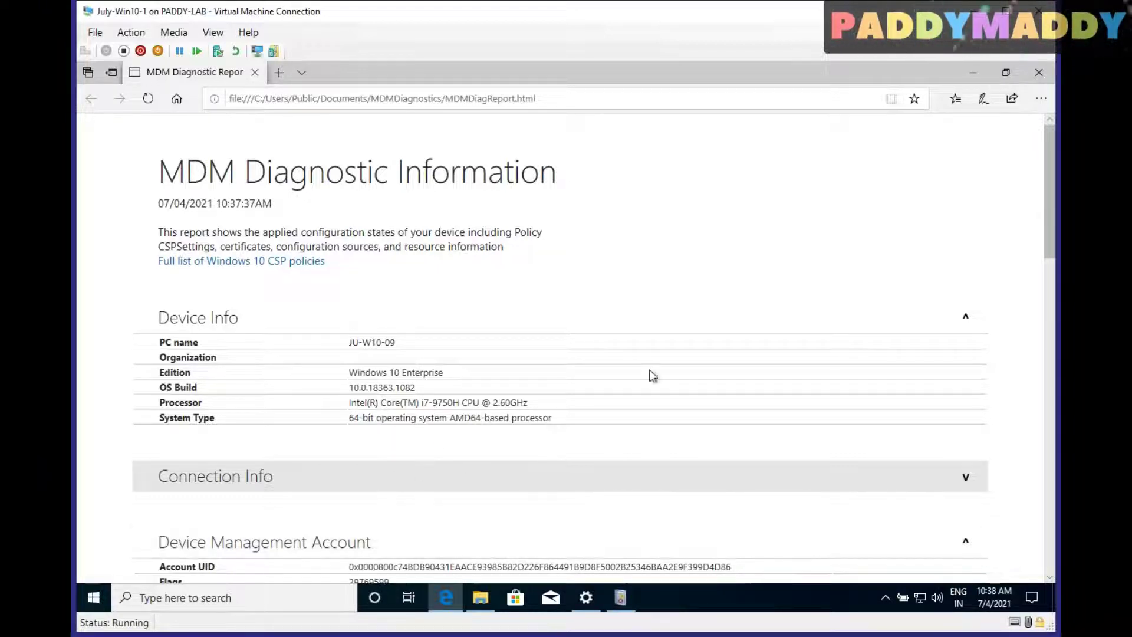
Launch cmd from Run and show the mdmdiagnosticstool usage help
right_click(98, 607)
click(124, 528)
text(cmd)
key(Return)
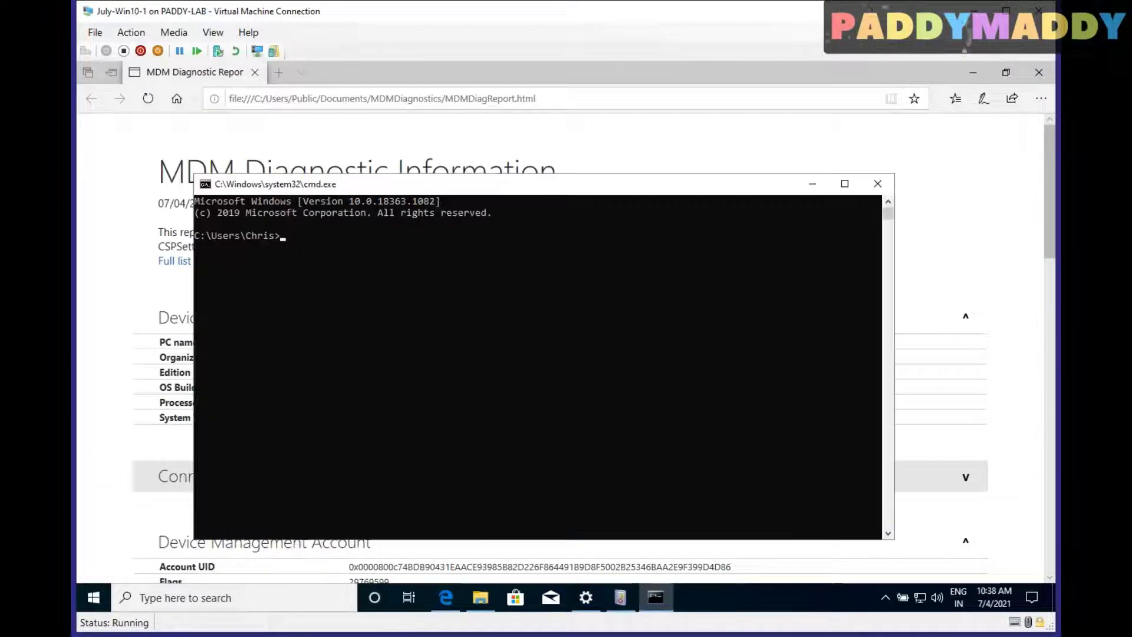
text(m)
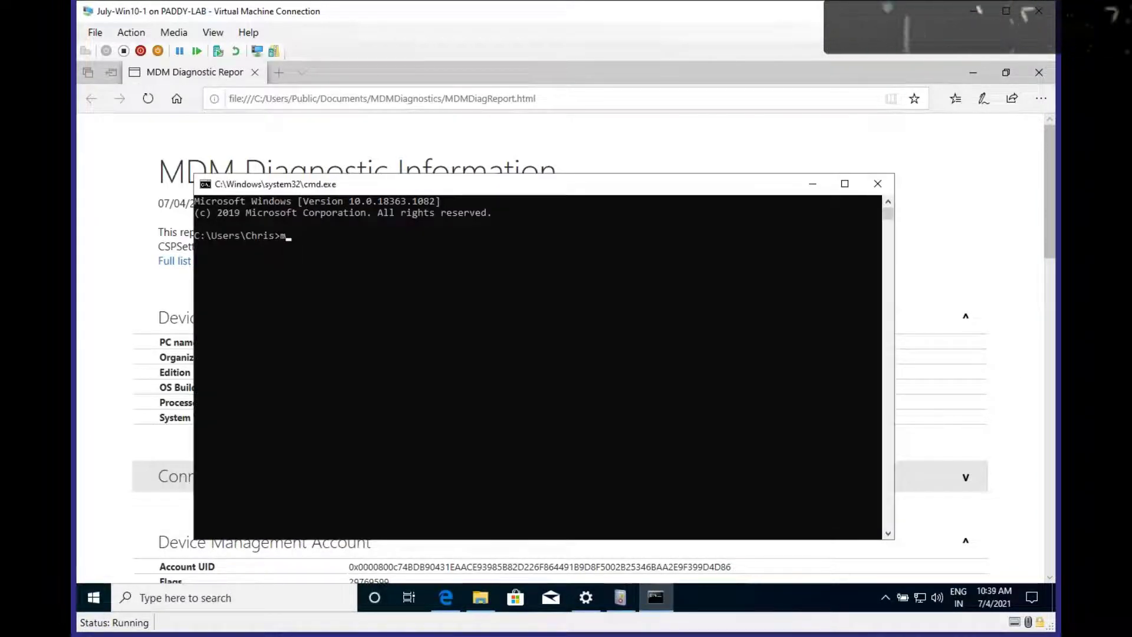
text(dmdiagnostic)
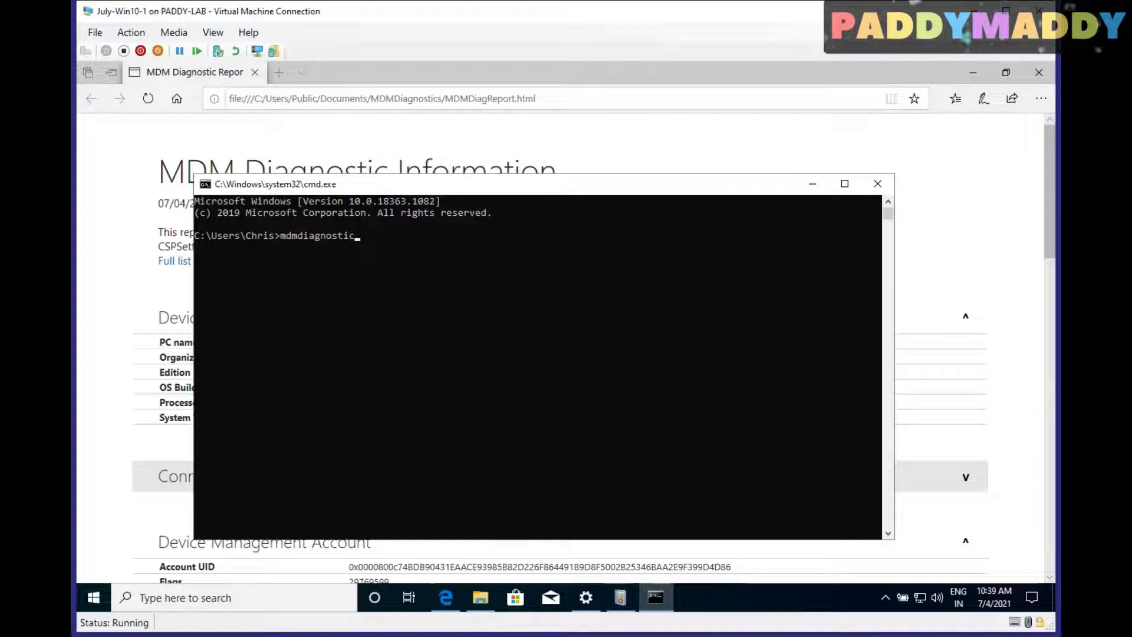
text(stool)
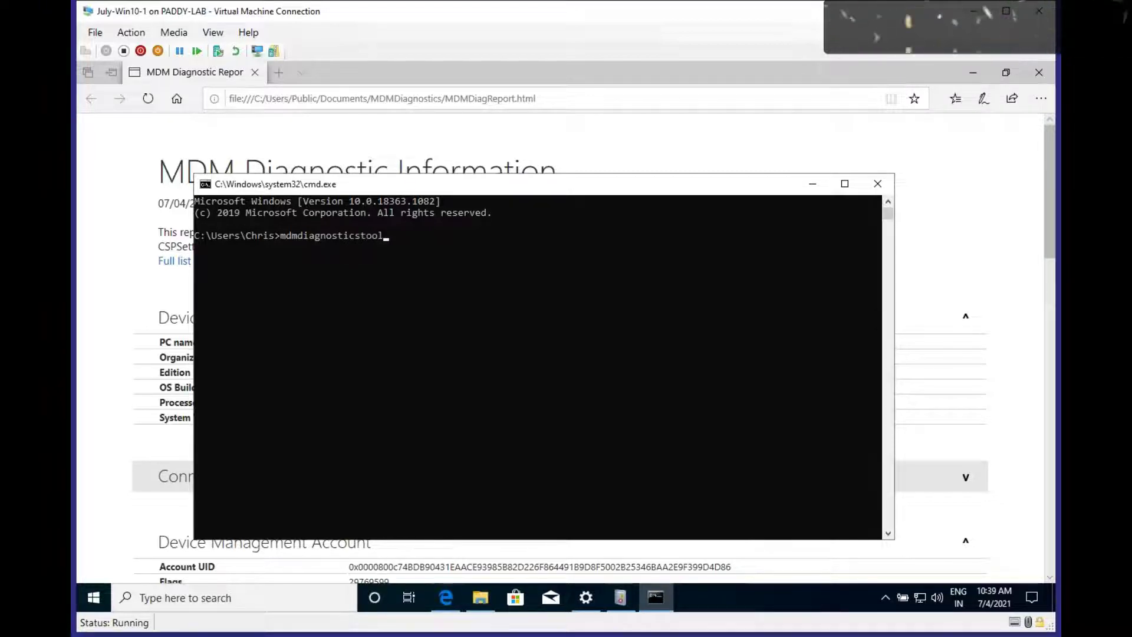
key(Up)
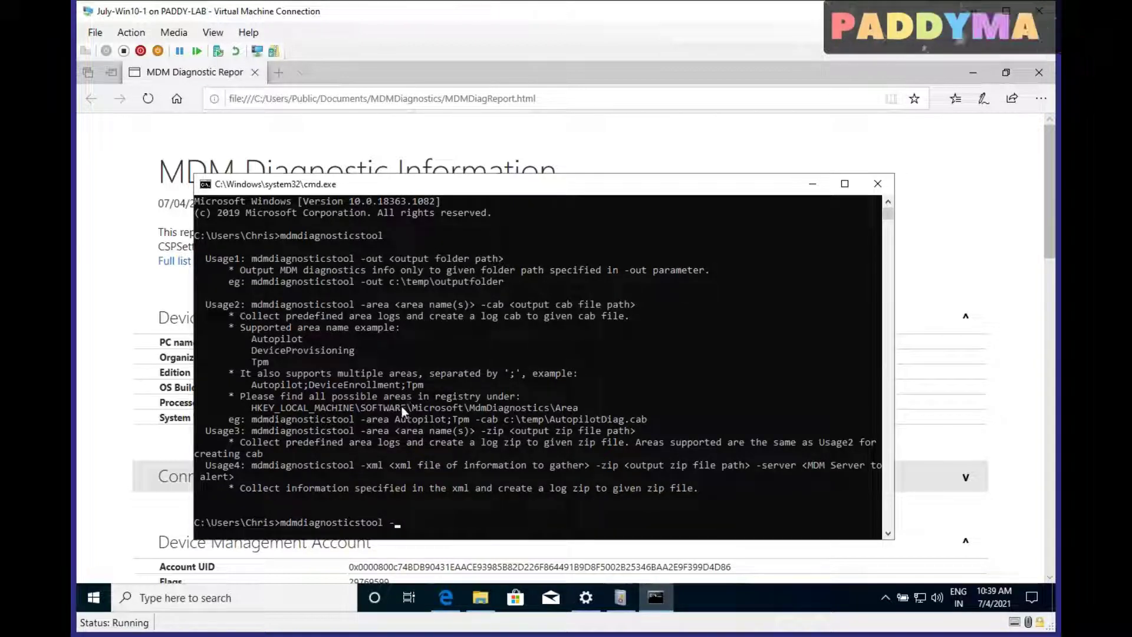
Maximize the console and open its Properties at the Font settings
double_click(462, 186)
right_click(461, 71)
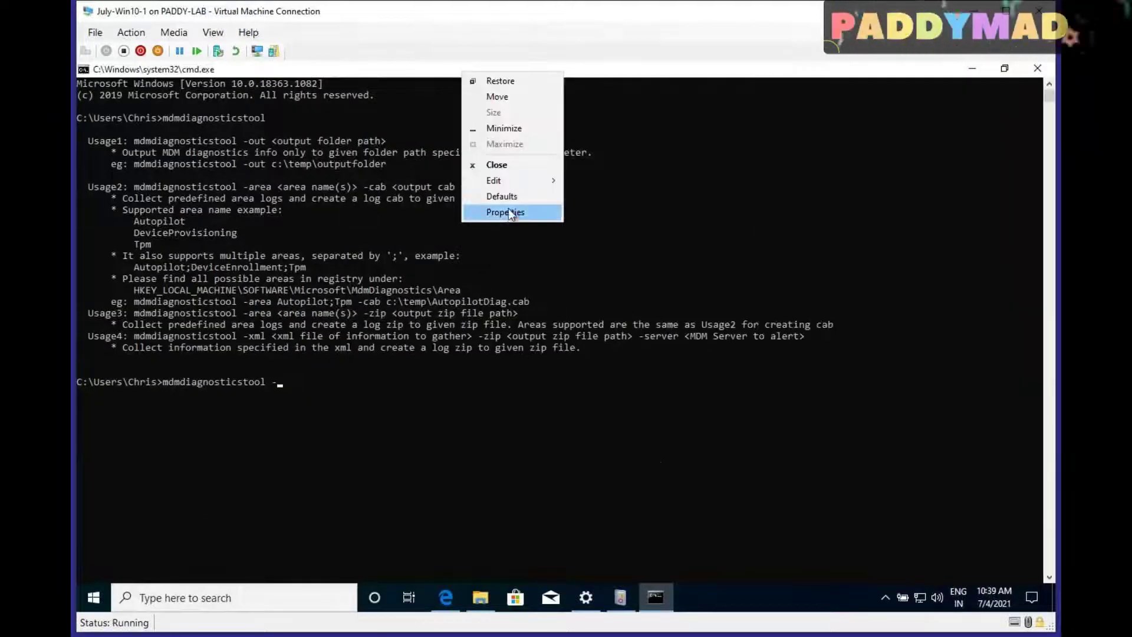
click(508, 210)
click(154, 102)
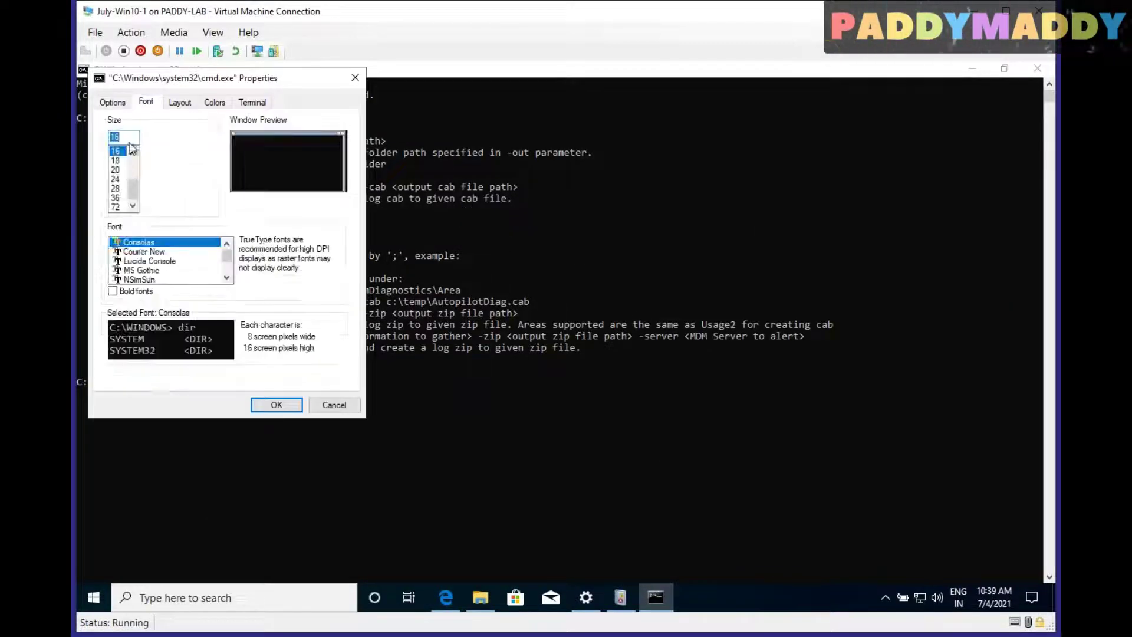
Apply the larger console font and highlight the -area Autopilot and Usage3 examples
click(277, 405)
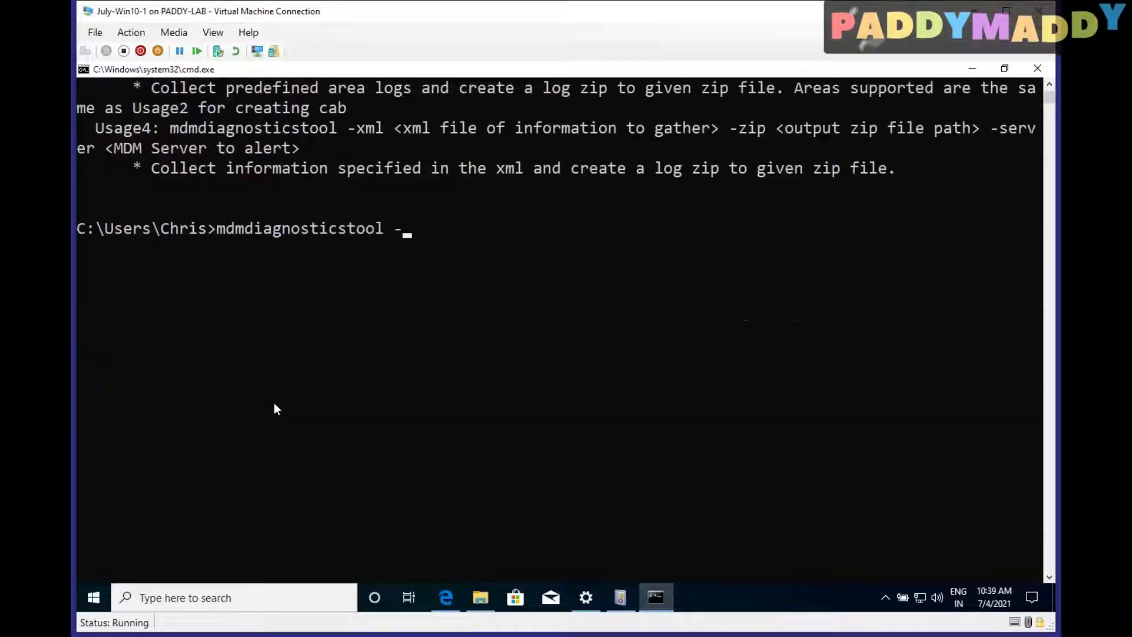
scroll(316, 390, up, 7)
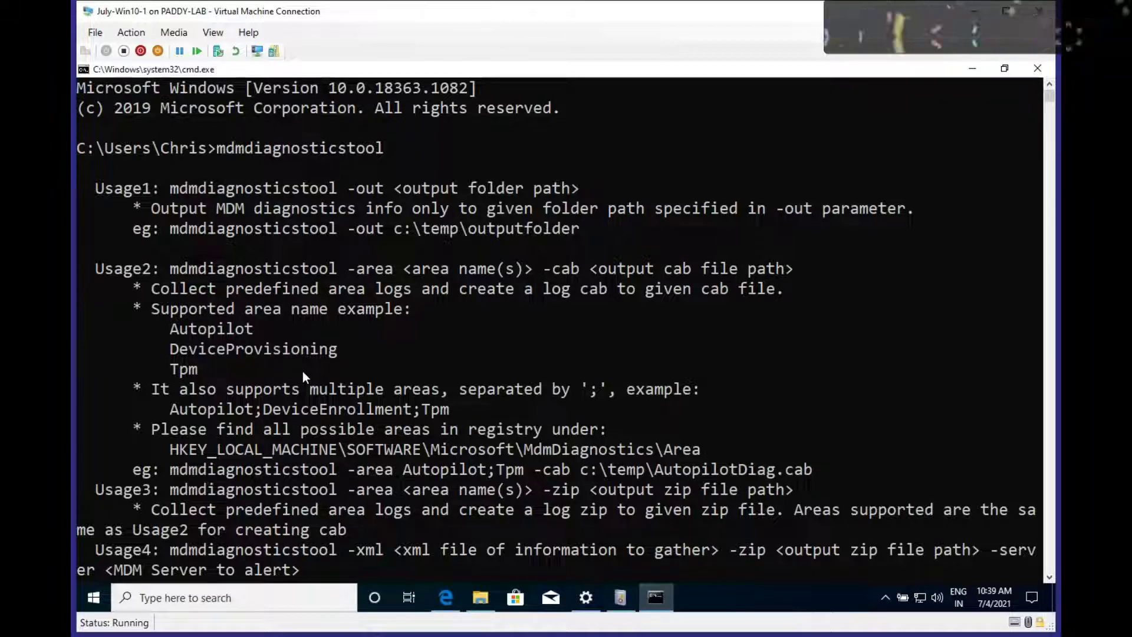
mouse_move(481, 597)
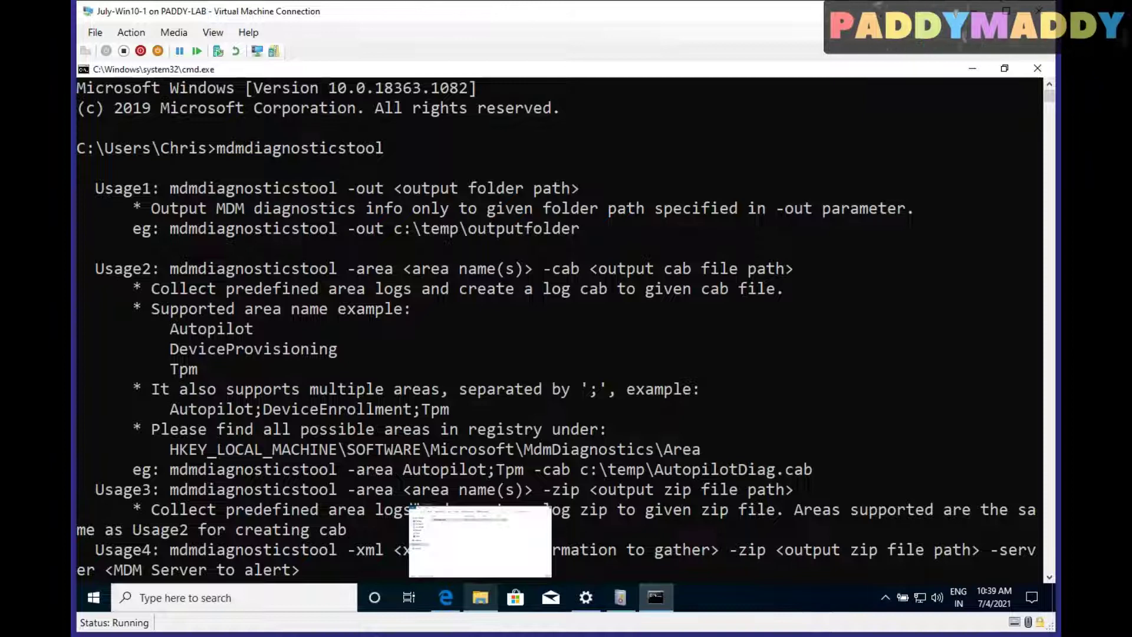
drag(348, 469, 486, 471)
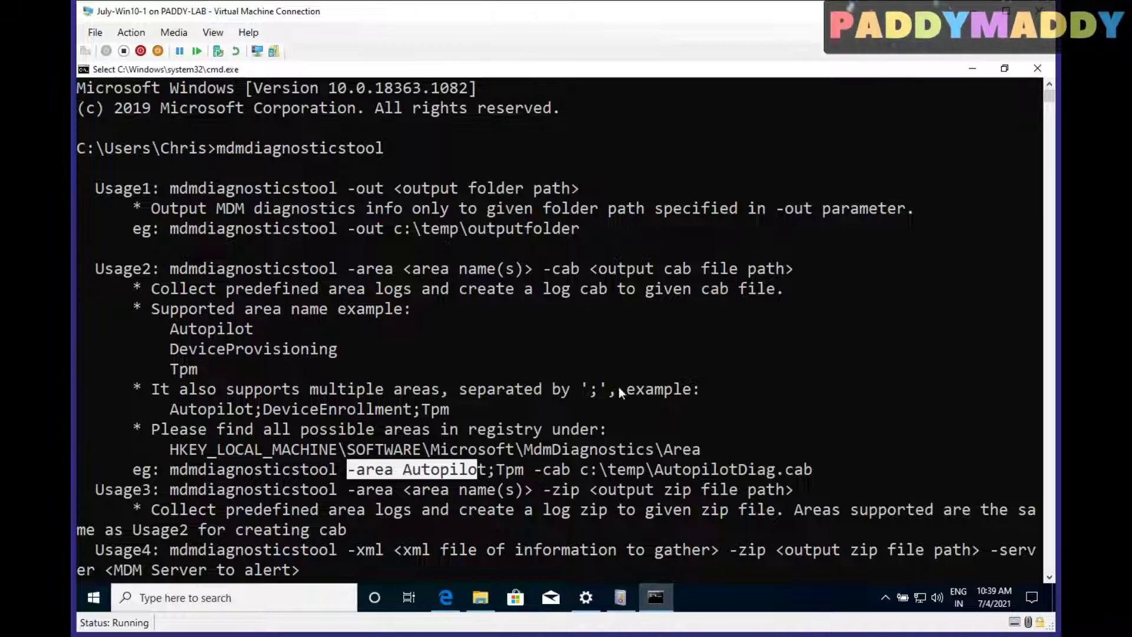
scroll(202, 489, down, 1)
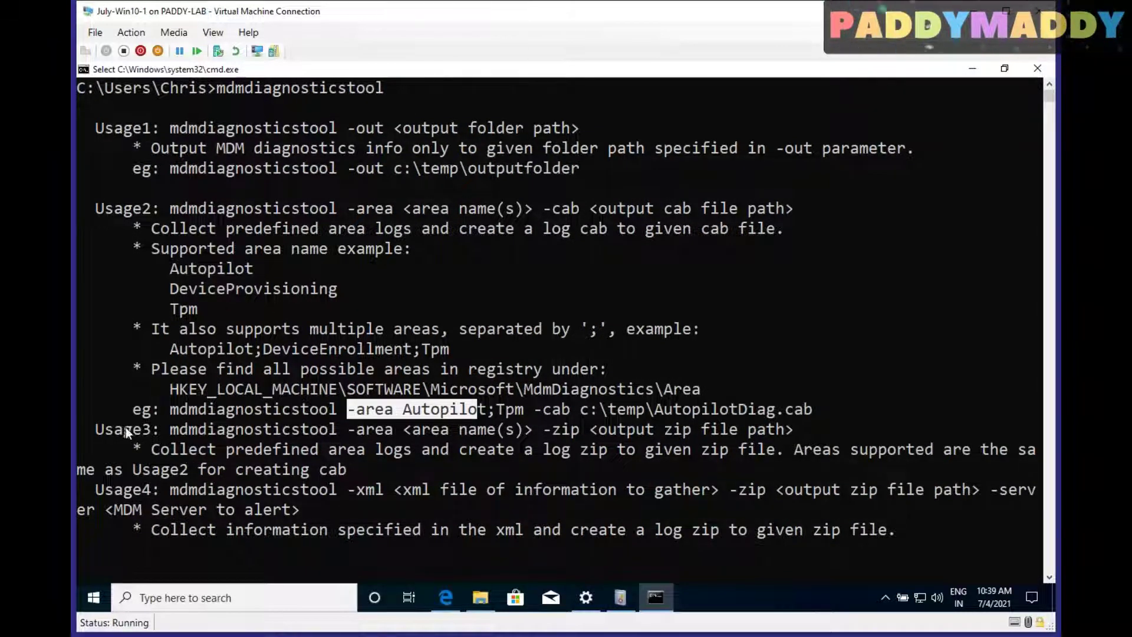
drag(127, 429, 320, 432)
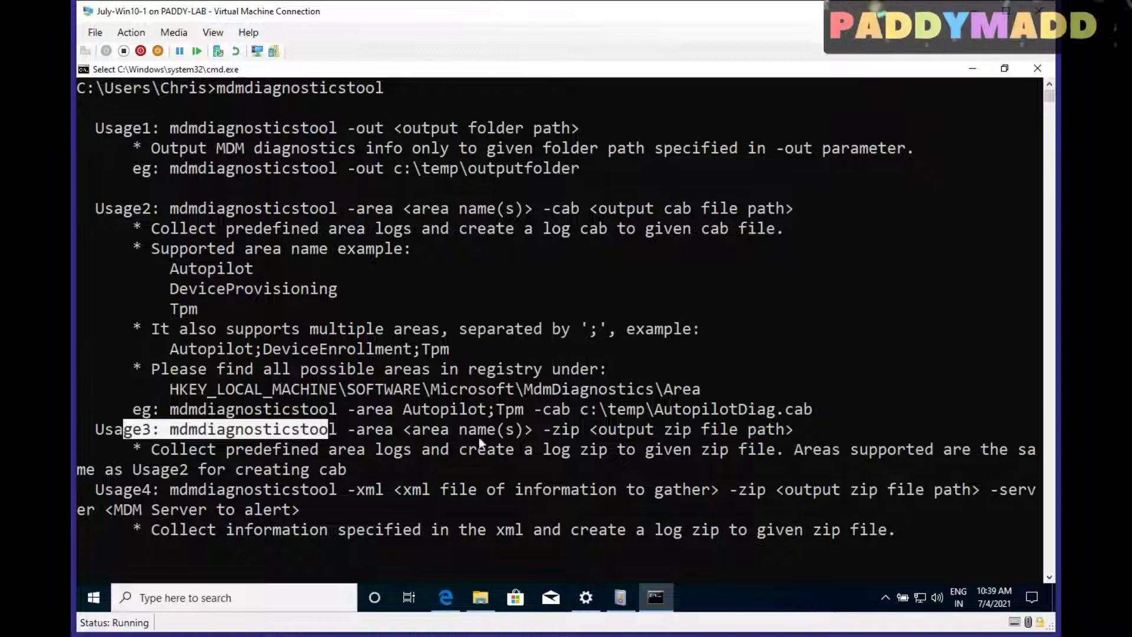
key(Escape)
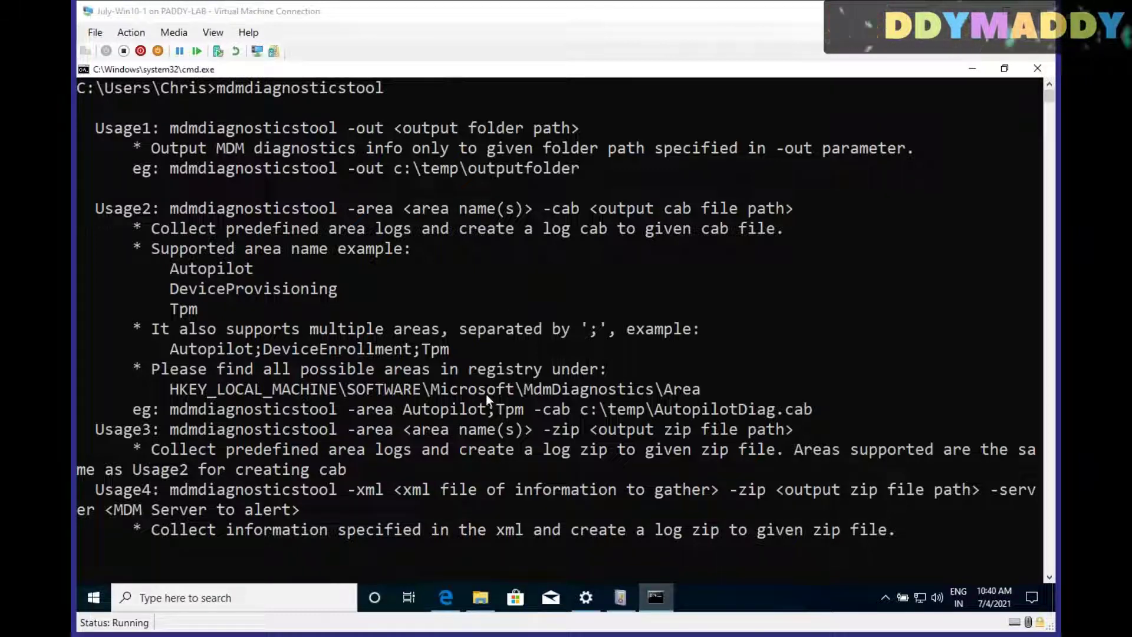
Switch the VM to a basic session, sign back in, and clear the partly typed command
click(419, 331)
scroll(433, 332, down, 4)
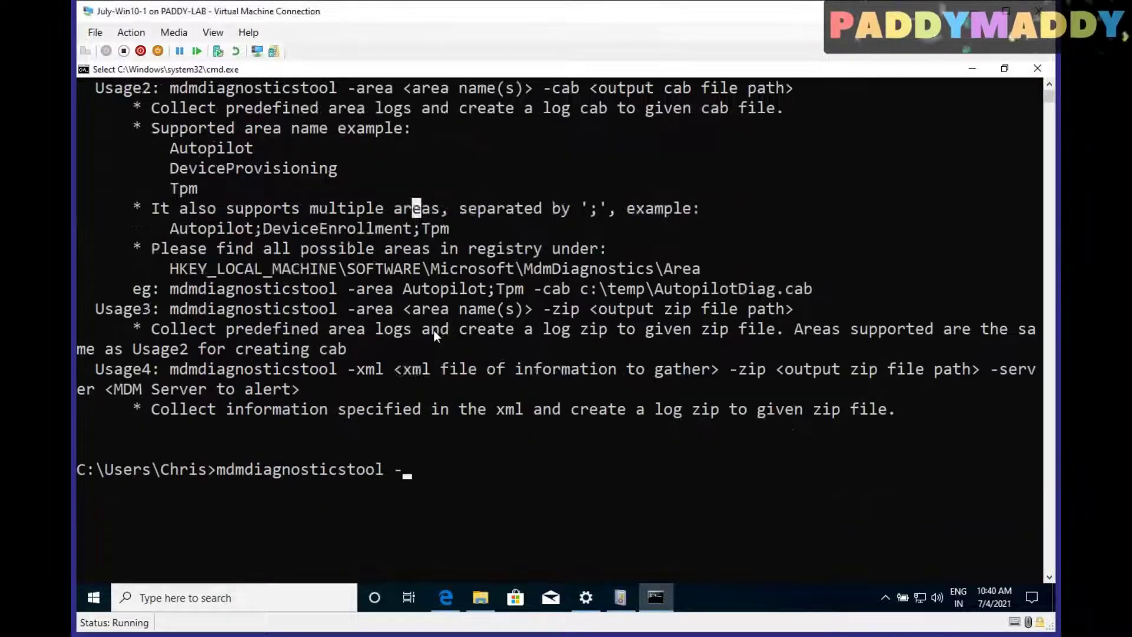
click(489, 368)
click(442, 353)
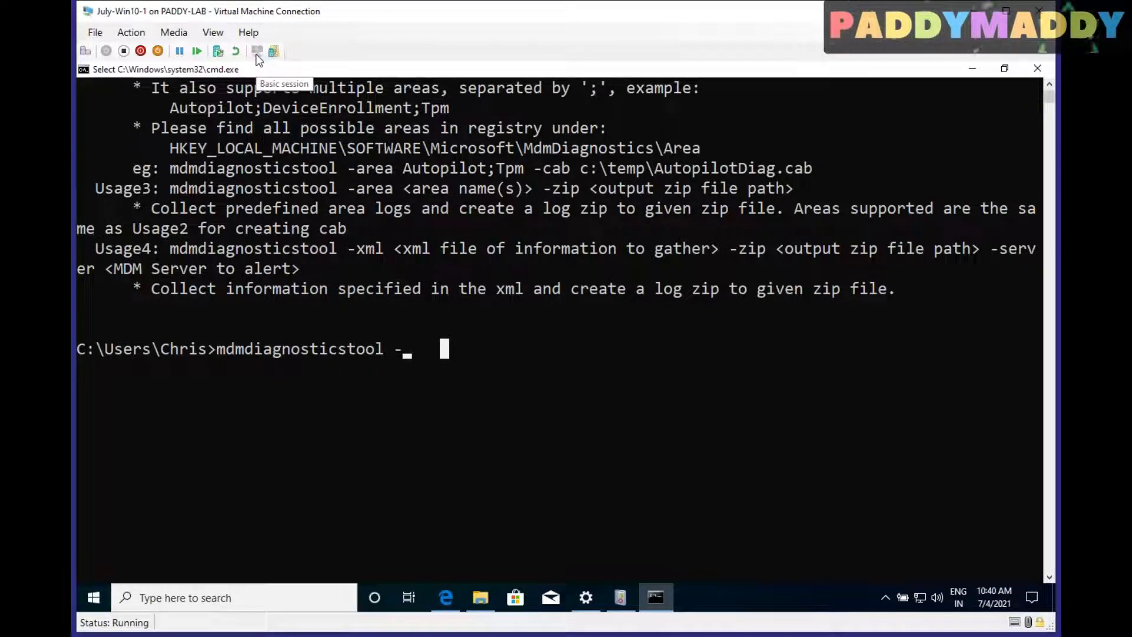
click(256, 52)
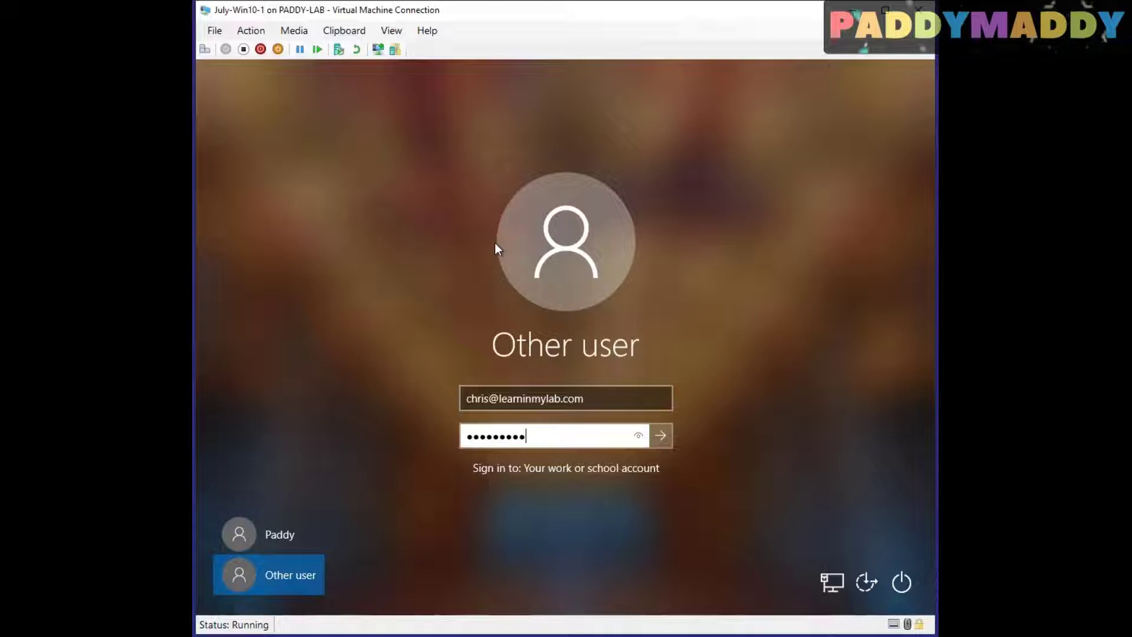
key(Return)
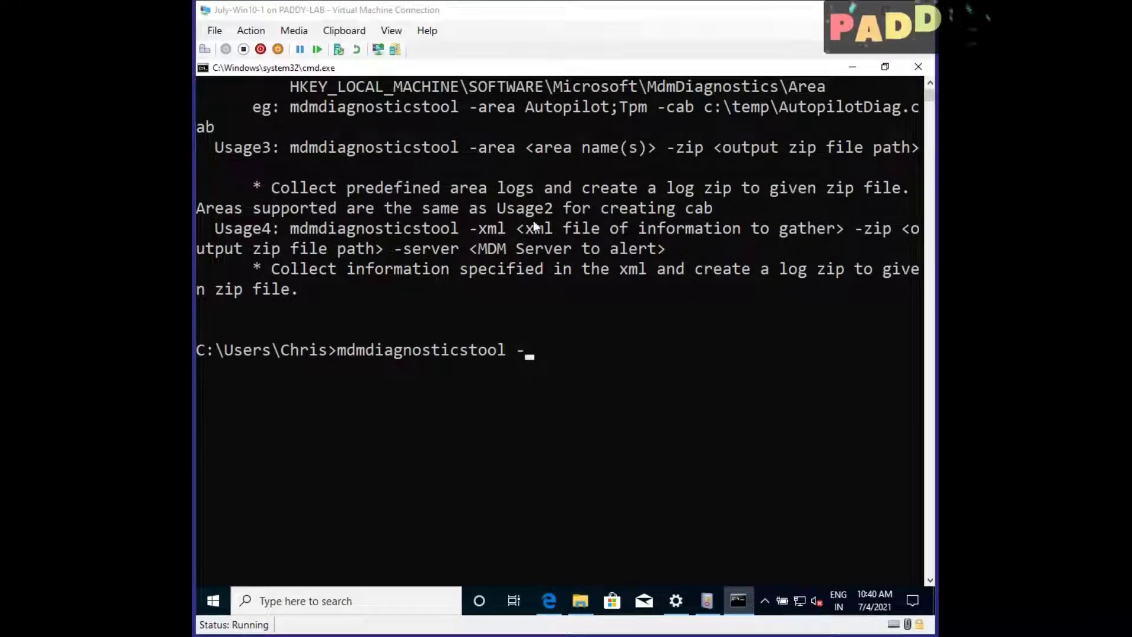
key(Escape)
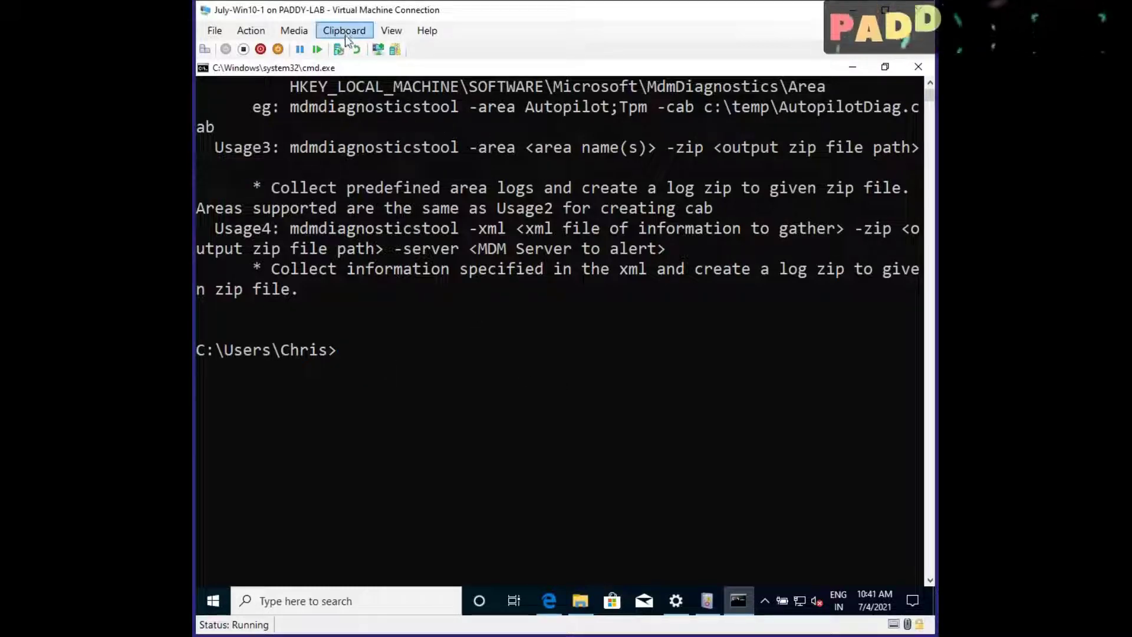
Paste and run mdmdiagnosticstool for DeviceEnrollment, DeviceProvisioning and Autopilot with the MDMDiagReport.cab output path
click(344, 32)
click(354, 49)
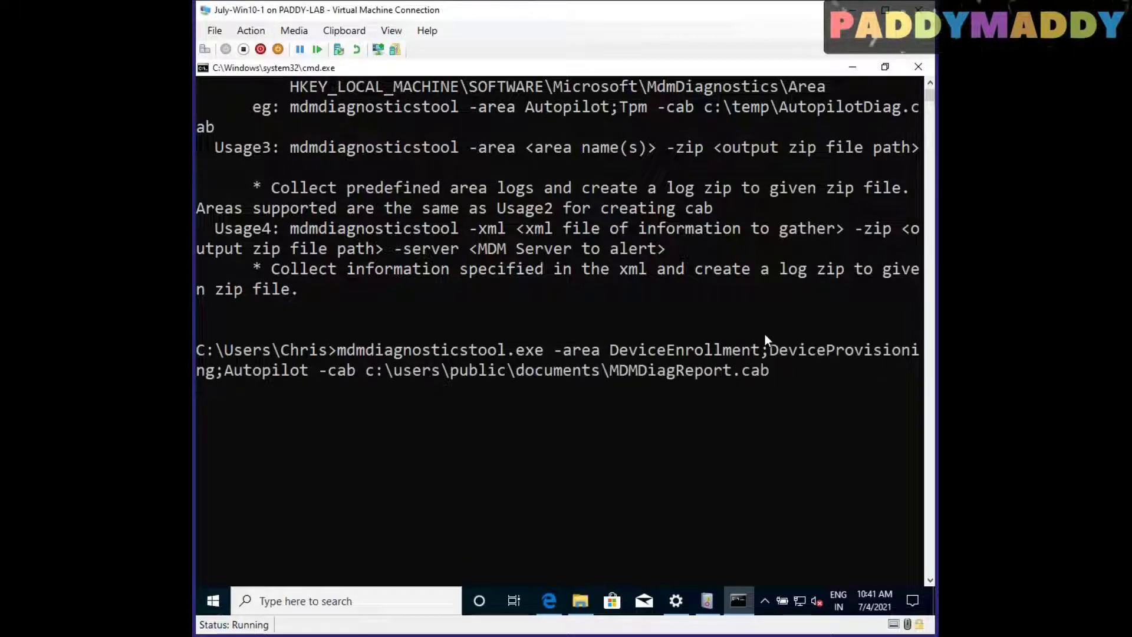
drag(614, 351, 887, 351)
drag(223, 370, 614, 349)
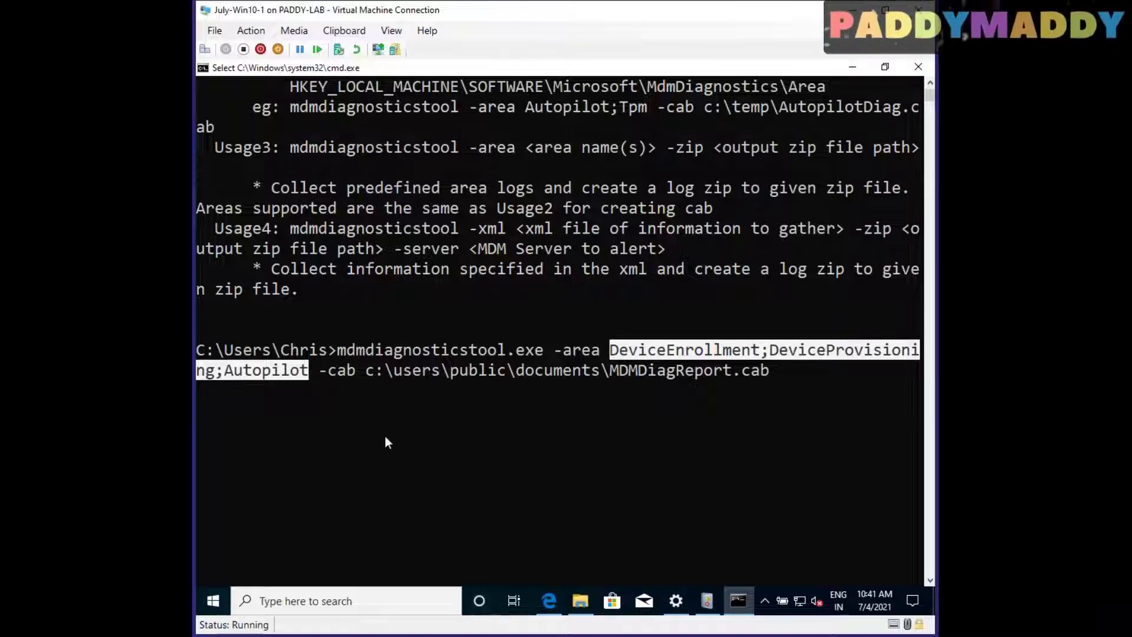
click(772, 371)
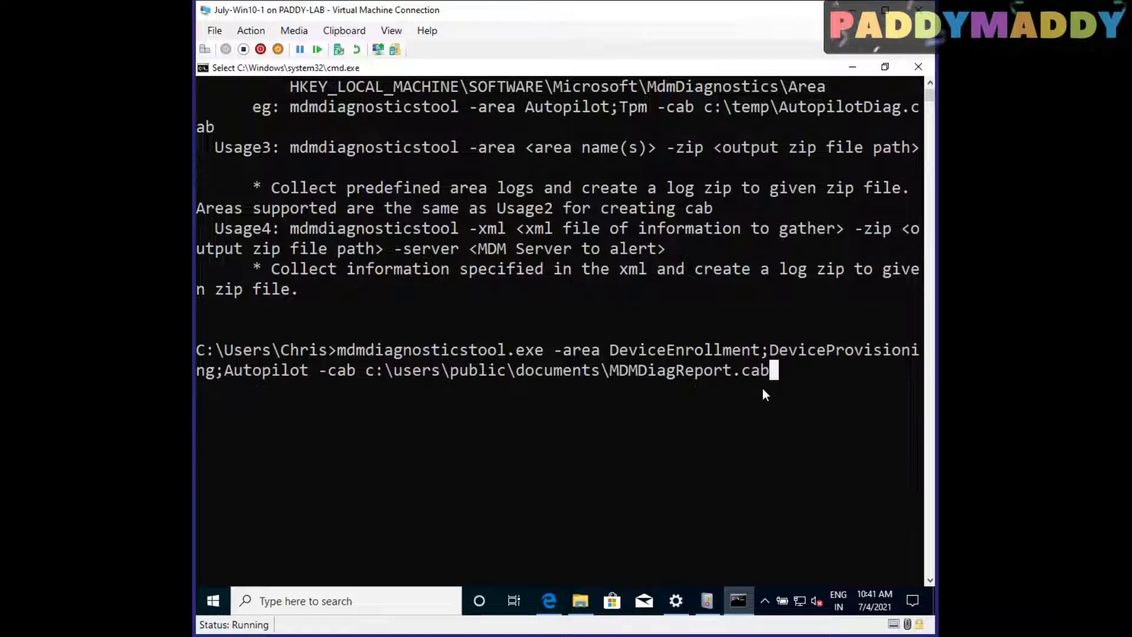
key(Escape)
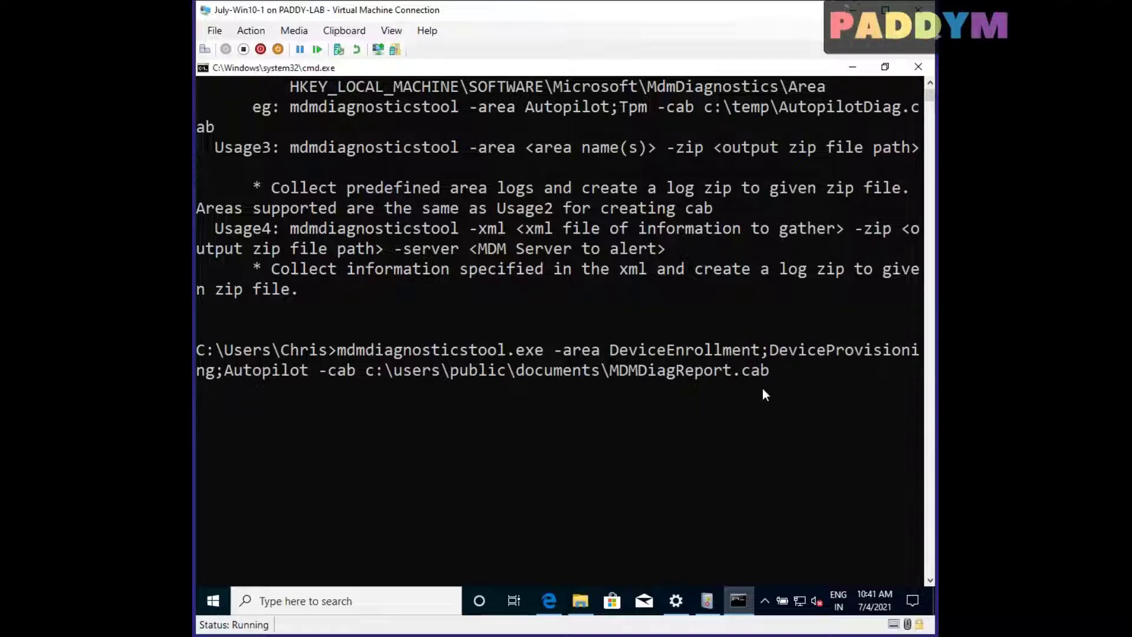
key(Return)
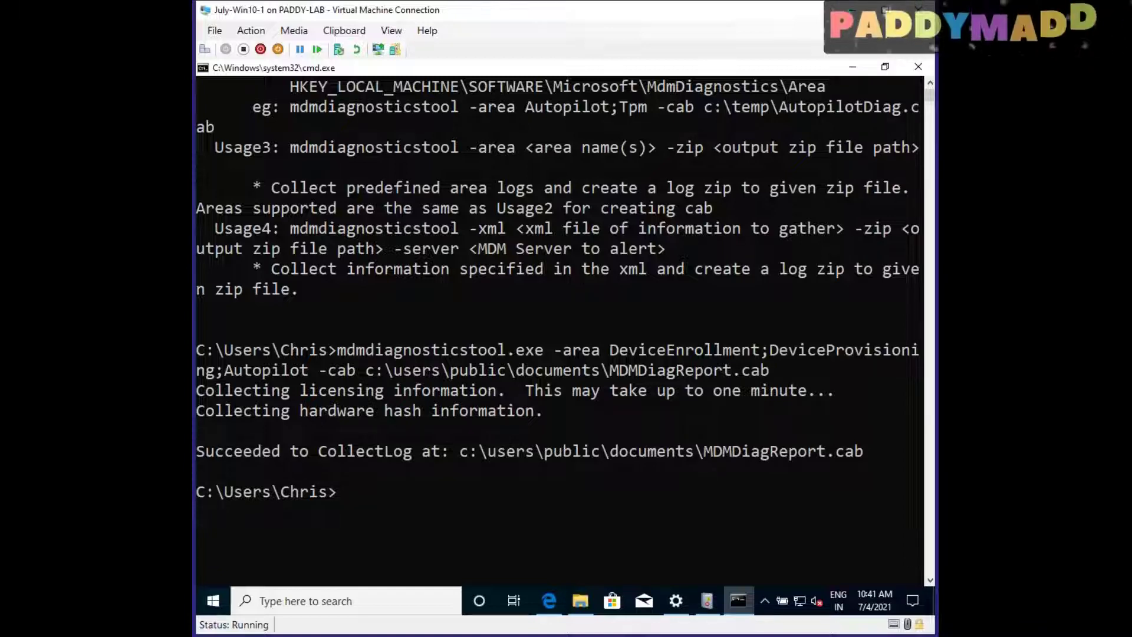
Copy the c:\users\public\documents output path from the command window
click(580, 604)
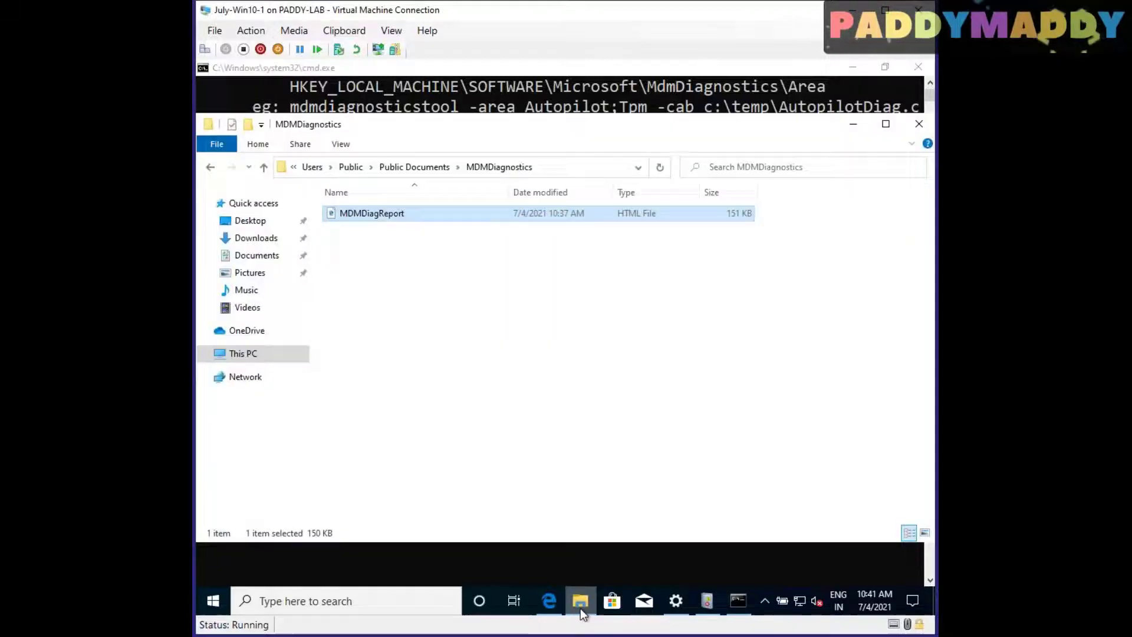
click(573, 447)
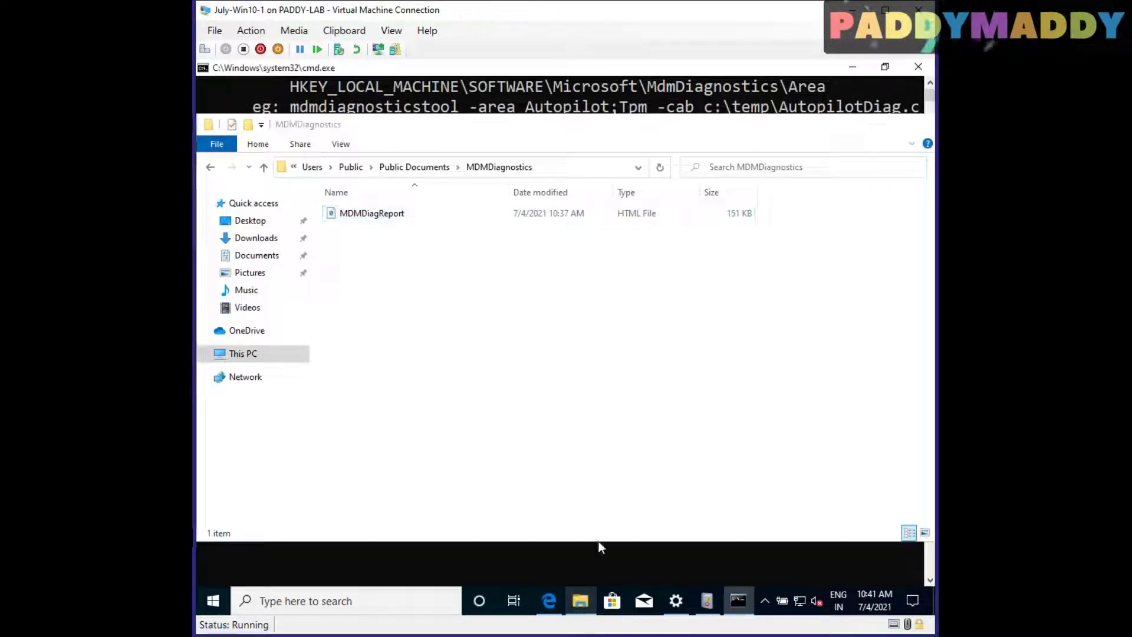
click(599, 547)
drag(462, 451, 694, 455)
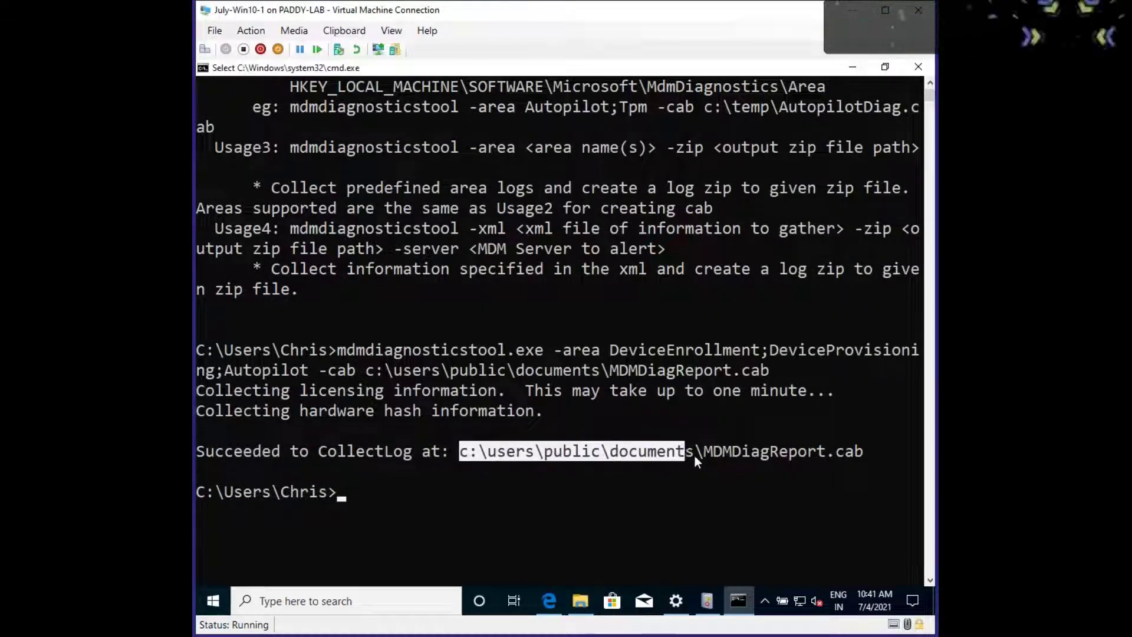
right_click(701, 454)
Open MDMDiagReport.cab in Public Documents, maximize Explorer, and select all 24 files
click(580, 601)
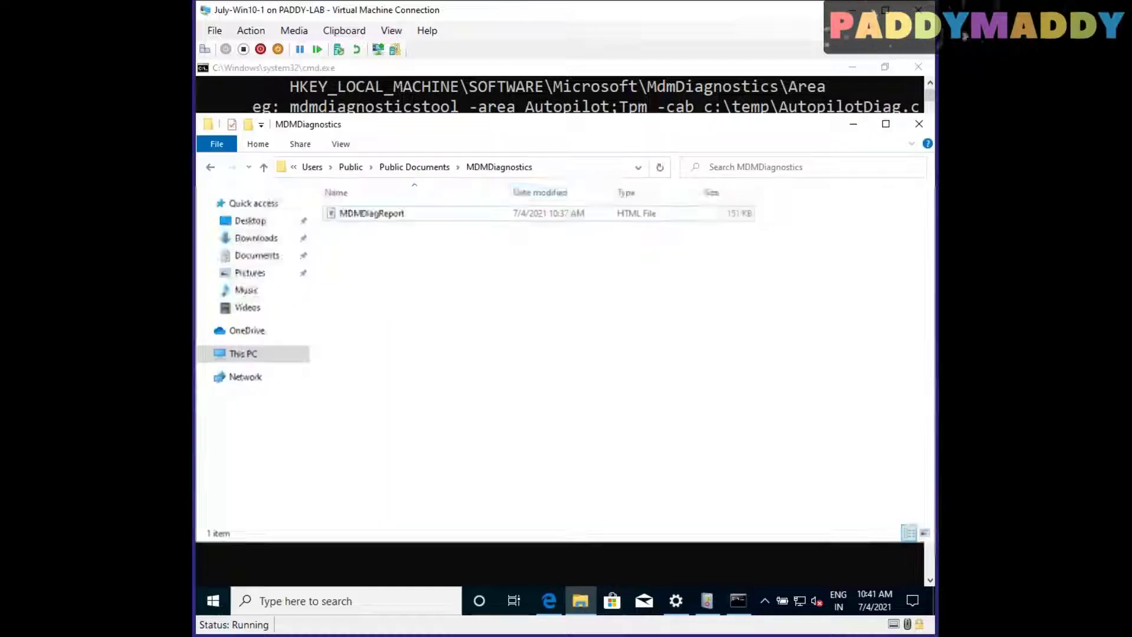
click(585, 170)
click(574, 365)
click(421, 164)
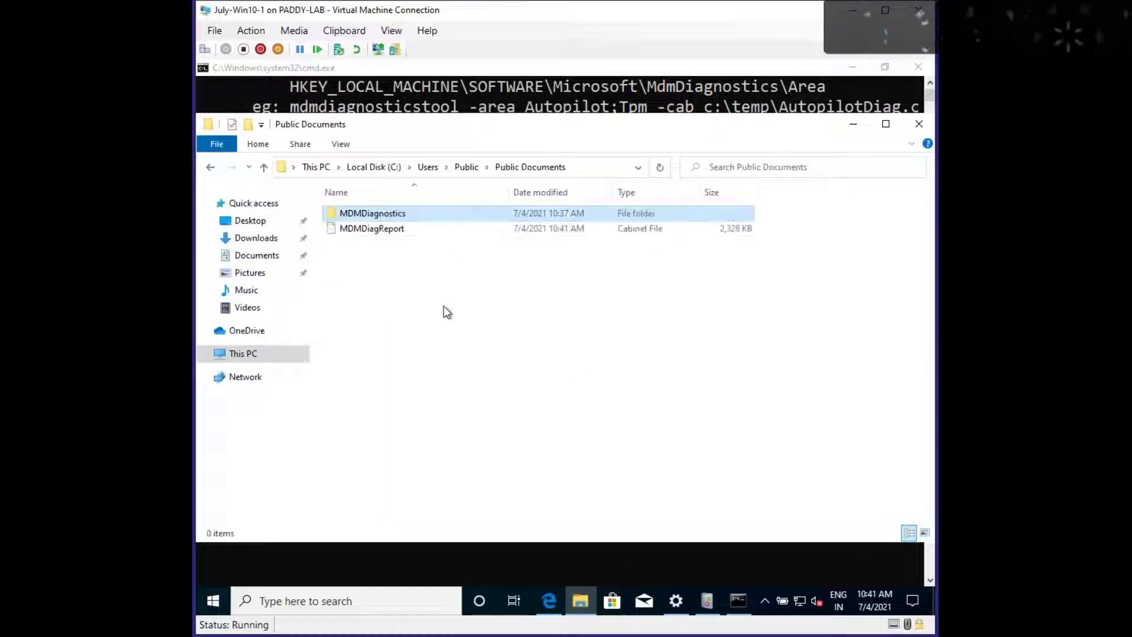
click(393, 231)
right_click(392, 231)
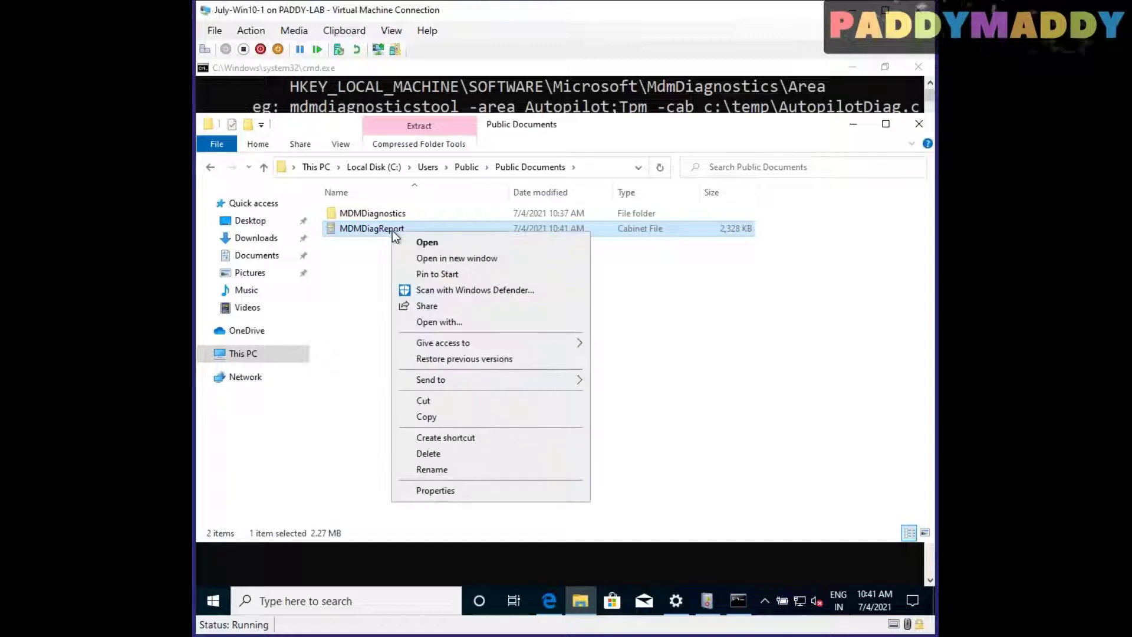
click(453, 242)
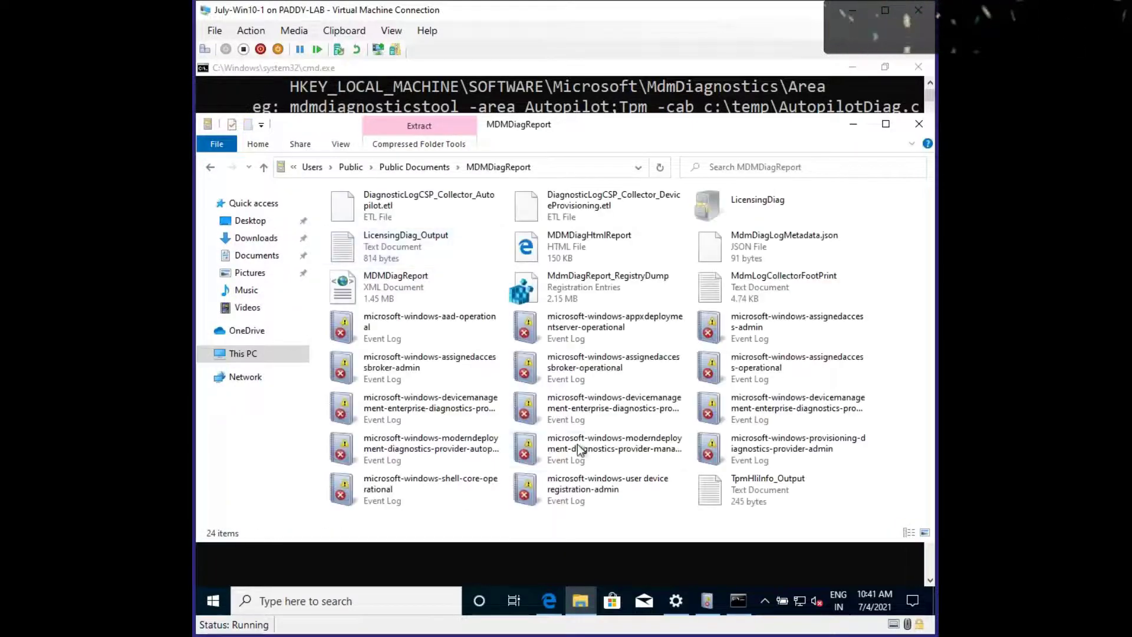
click(886, 125)
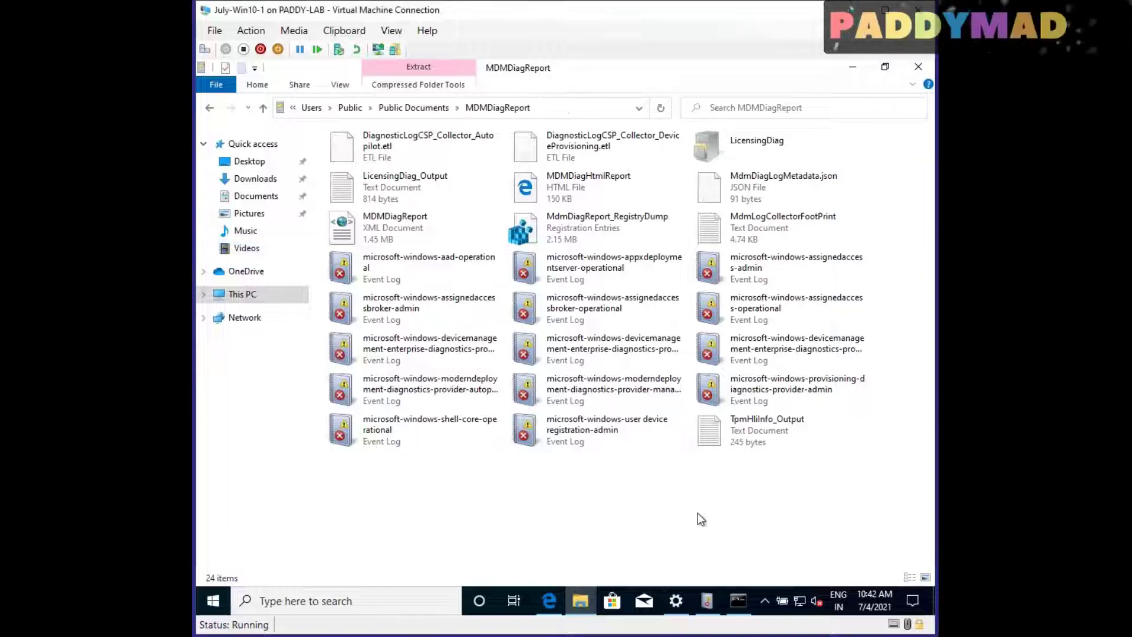
key(ctrl+a)
Extract the selected cabinet files into a new Desktop folder named Test
right_click(558, 342)
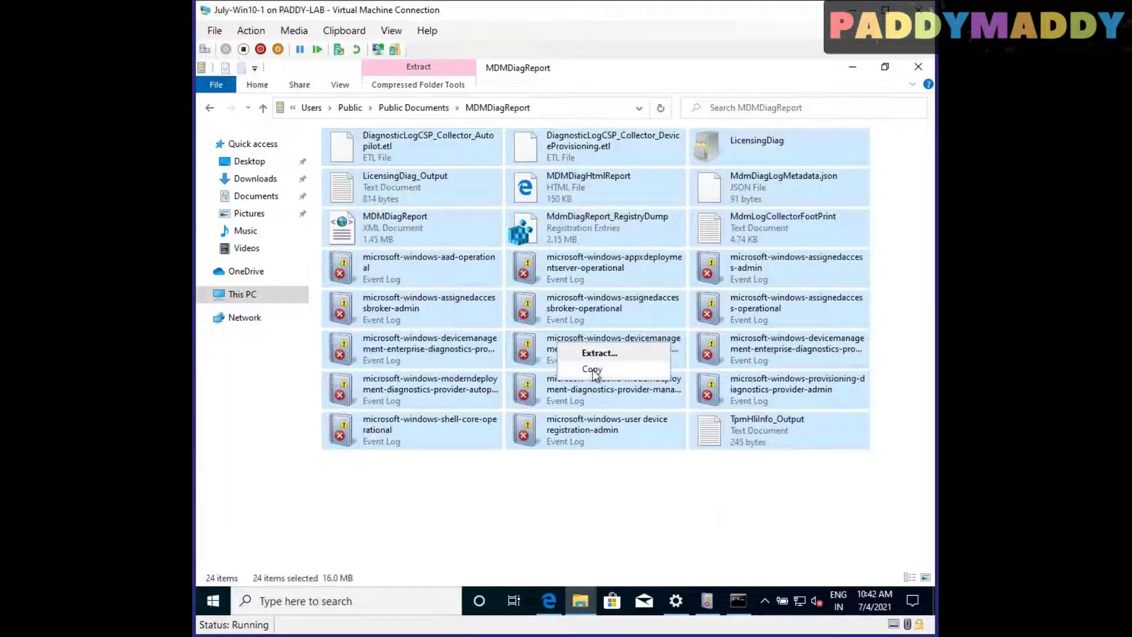
right_click(580, 324)
click(603, 332)
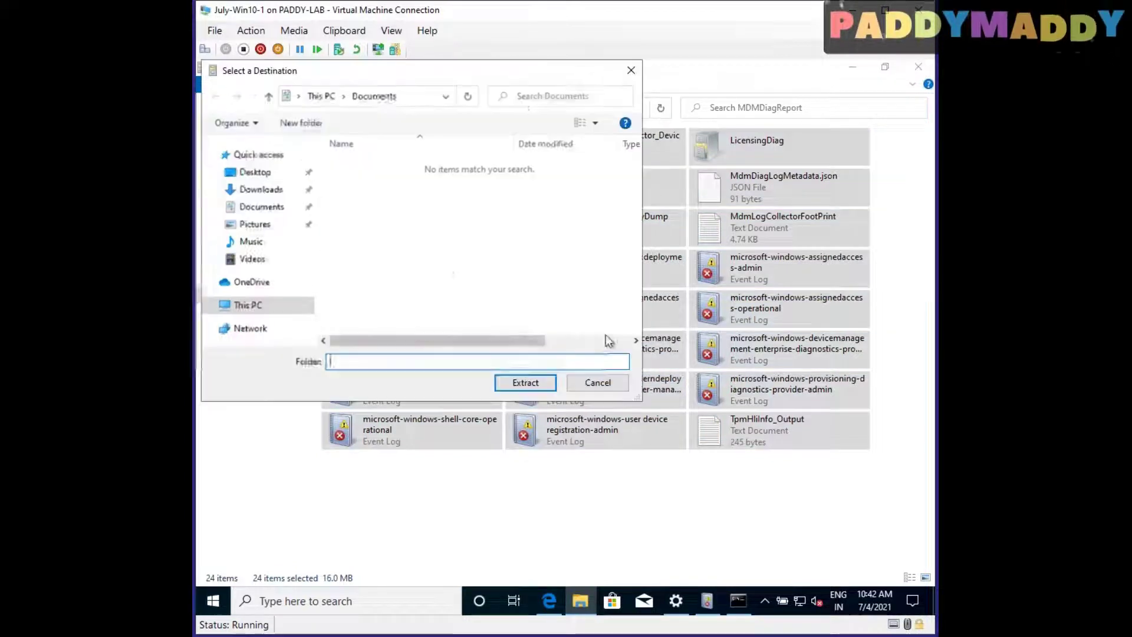
click(253, 175)
click(303, 125)
text(est)
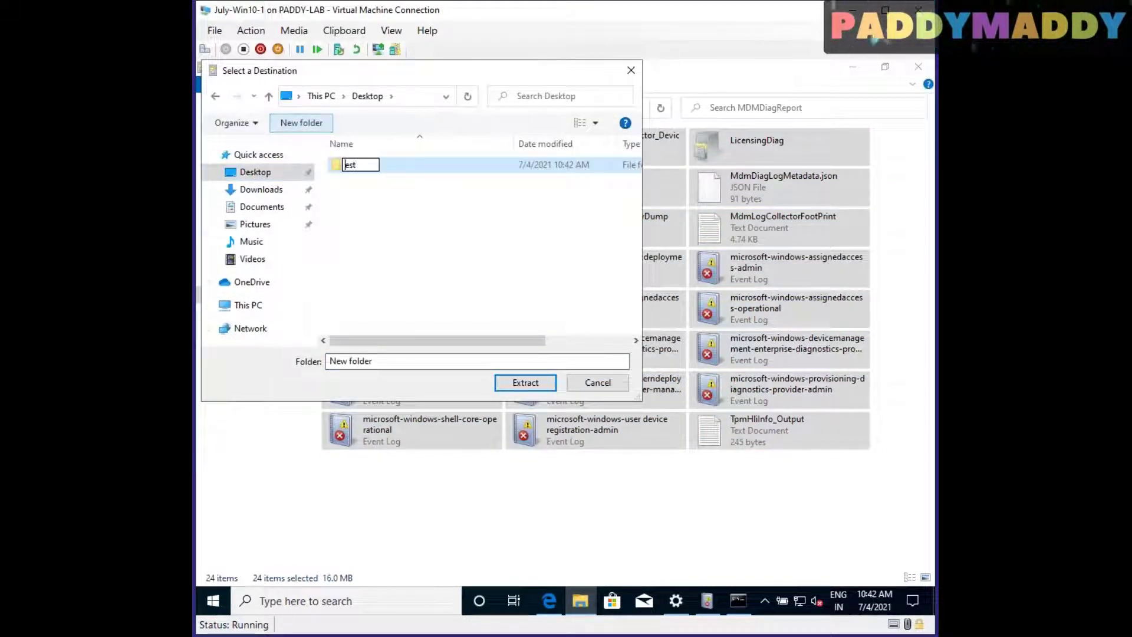
text(T)
key(Return)
key(Return)
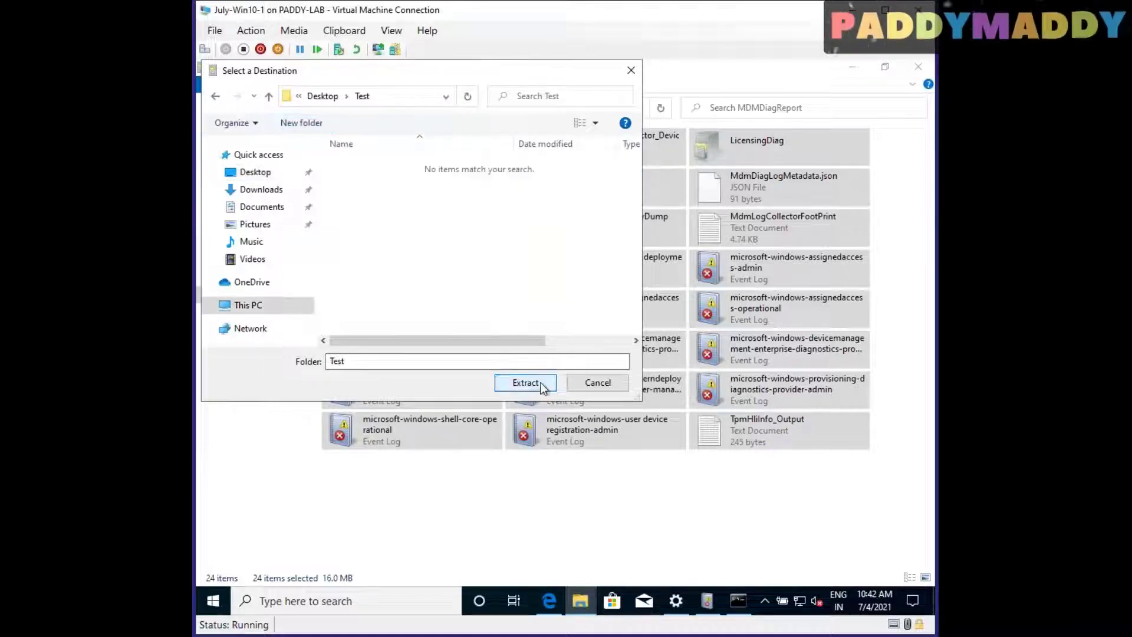
click(540, 383)
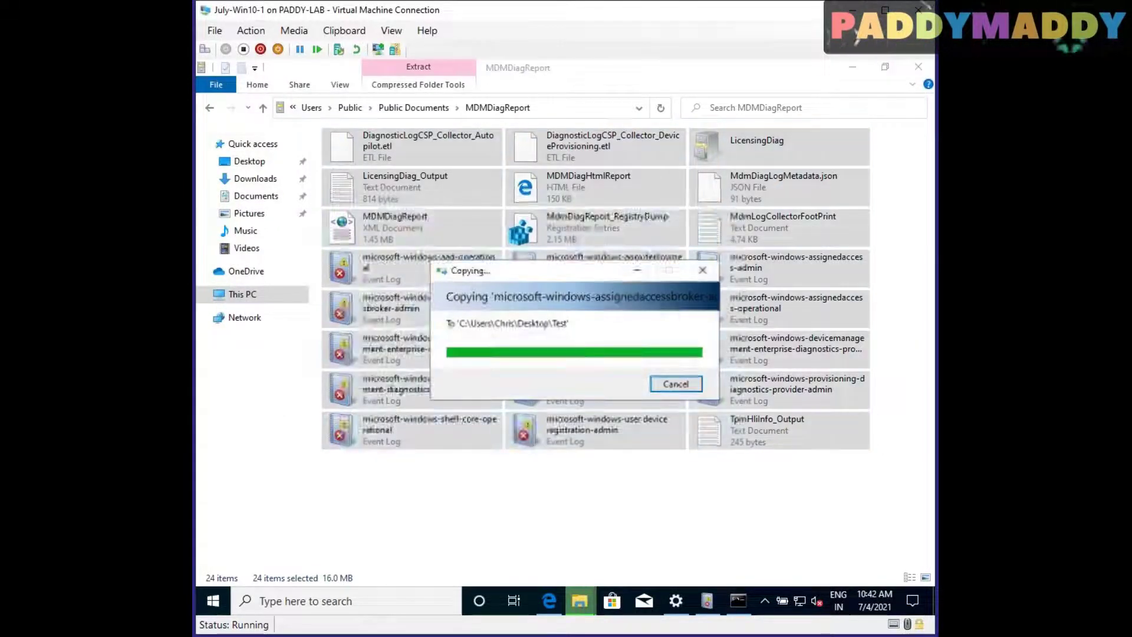
Open Desktop\Test, widen the Name column and select DiagnosticLogCSP_Collector_Autopilot.etl
click(251, 164)
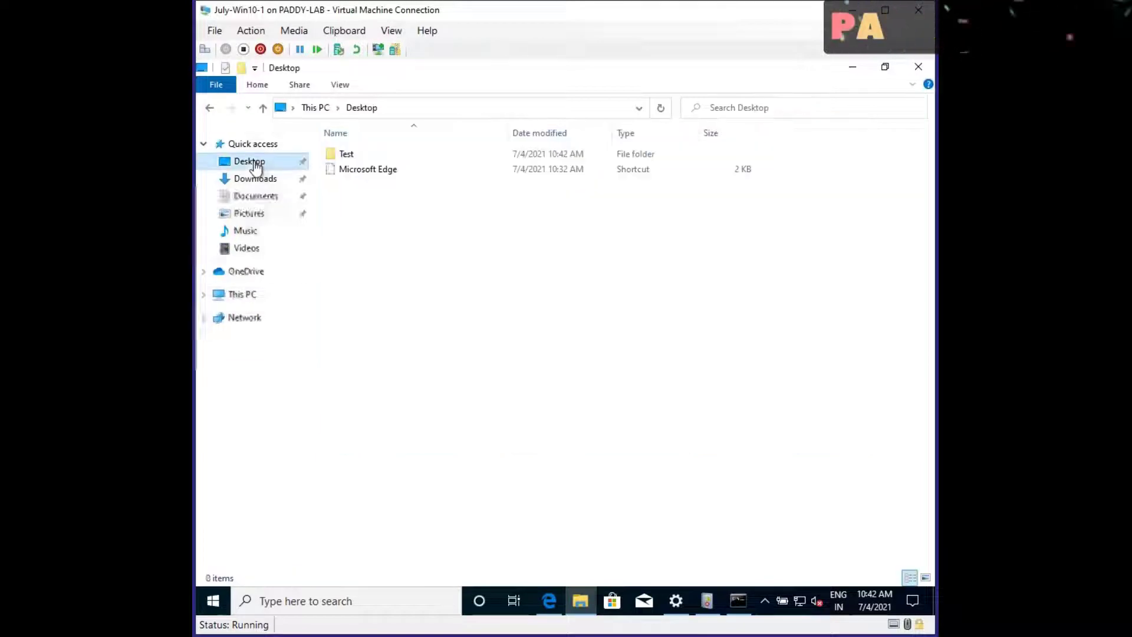
double_click(347, 154)
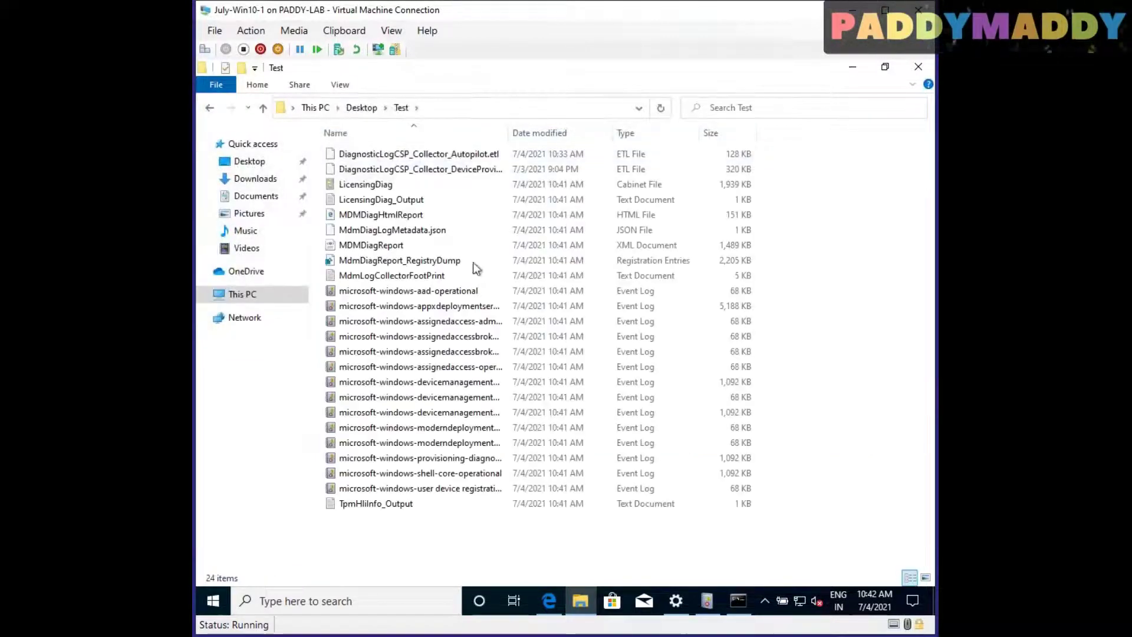
double_click(507, 136)
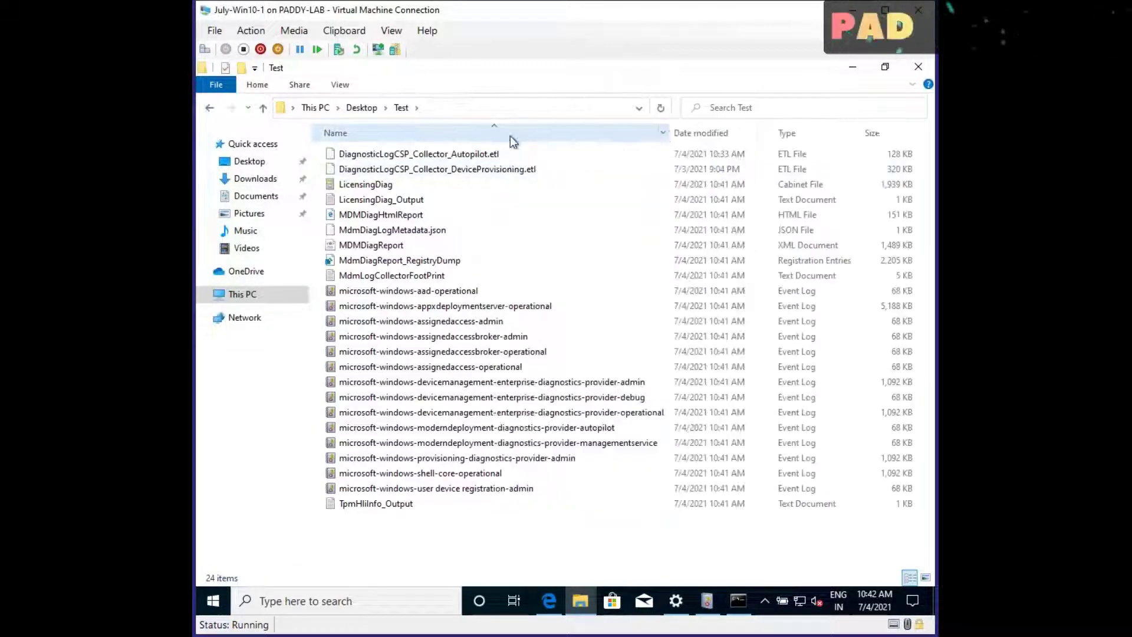
click(455, 154)
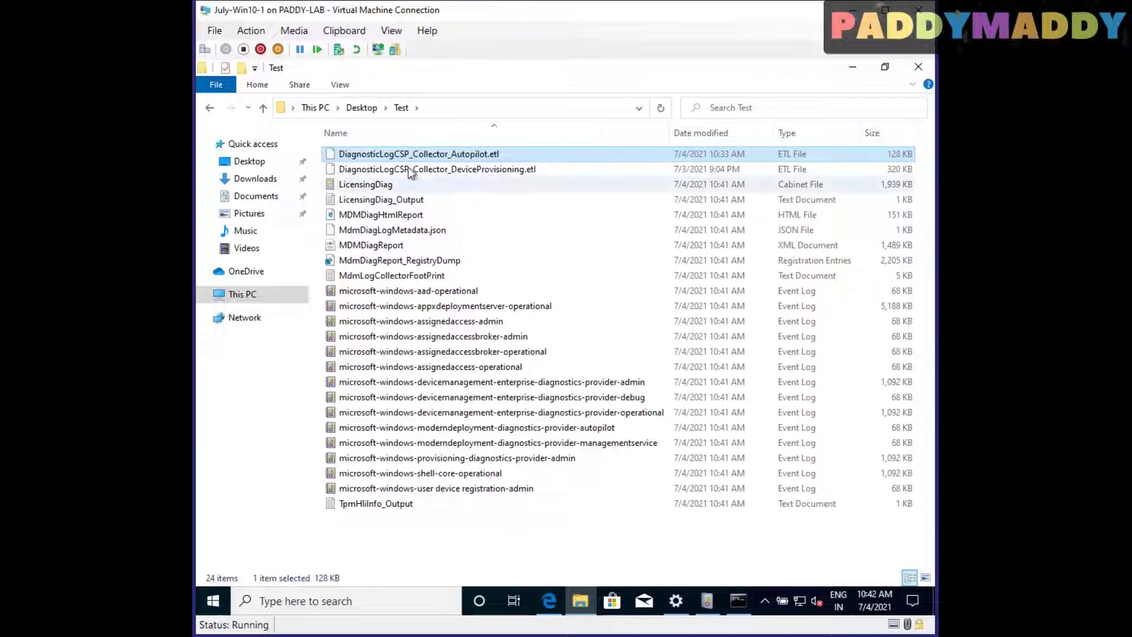
click(709, 600)
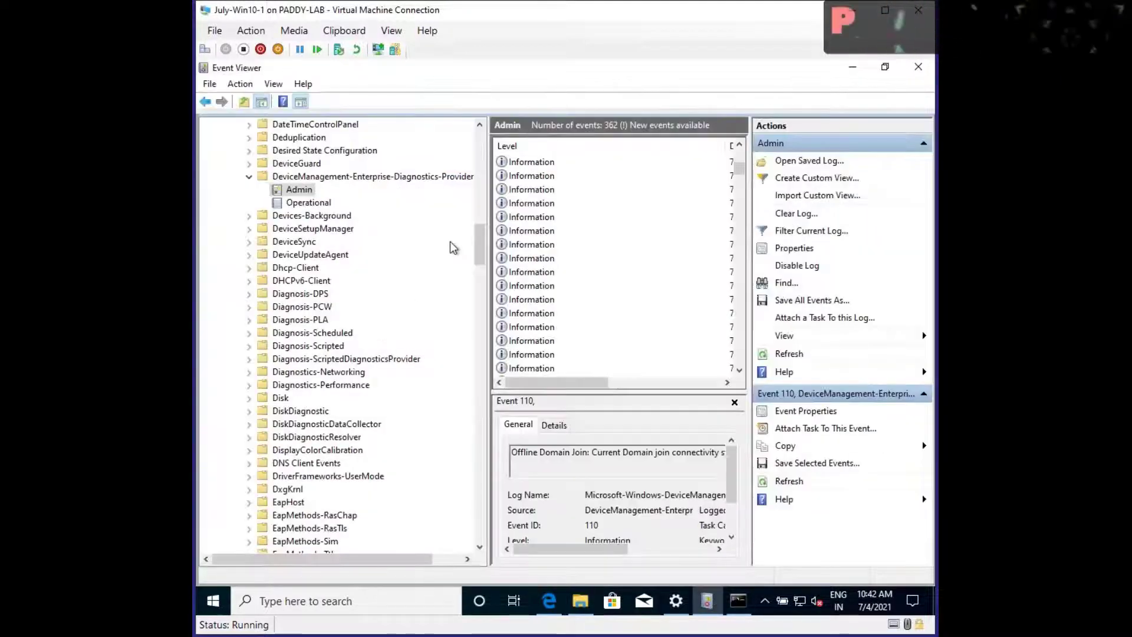
Try opening a saved log from the pasted path, dismissing the resulting error
scroll(466, 248, up, 10)
click(221, 281)
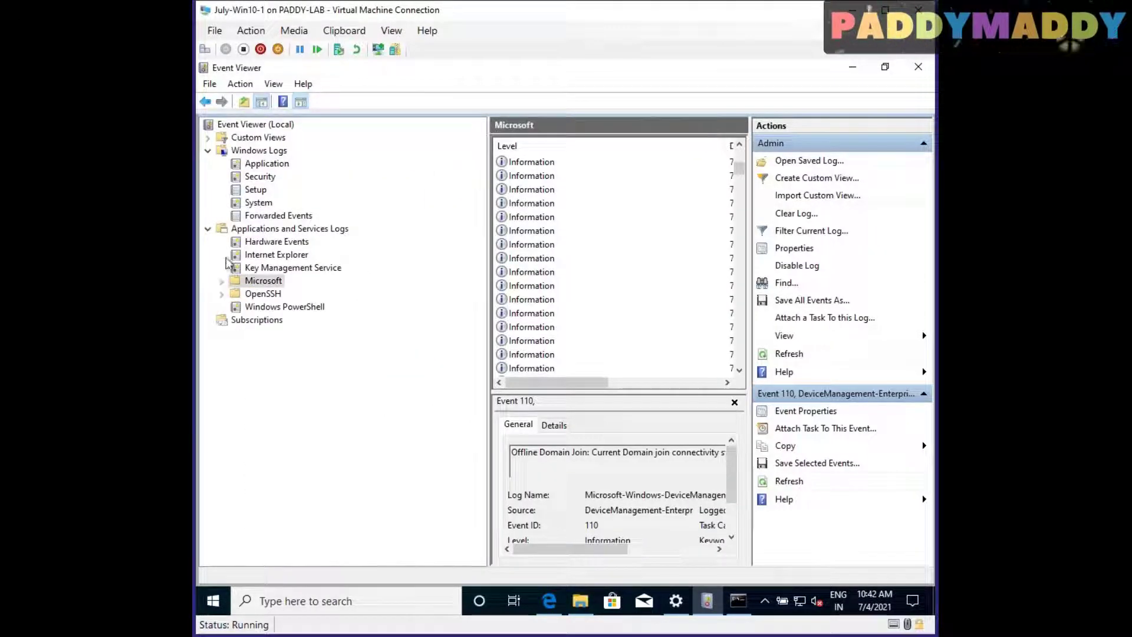
right_click(263, 151)
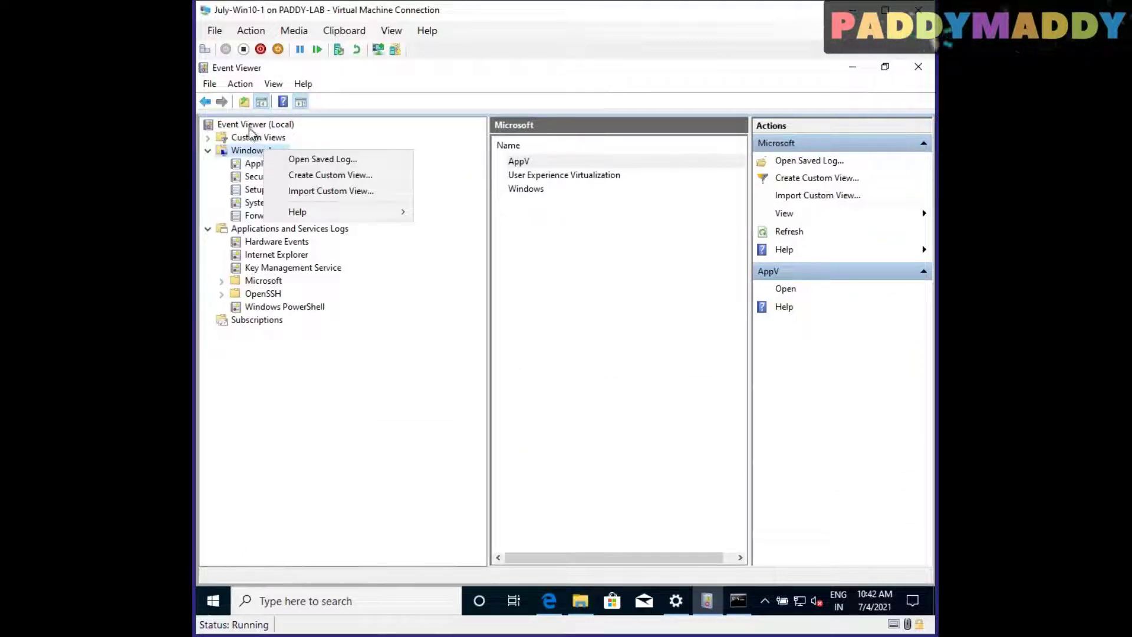
click(251, 137)
right_click(255, 154)
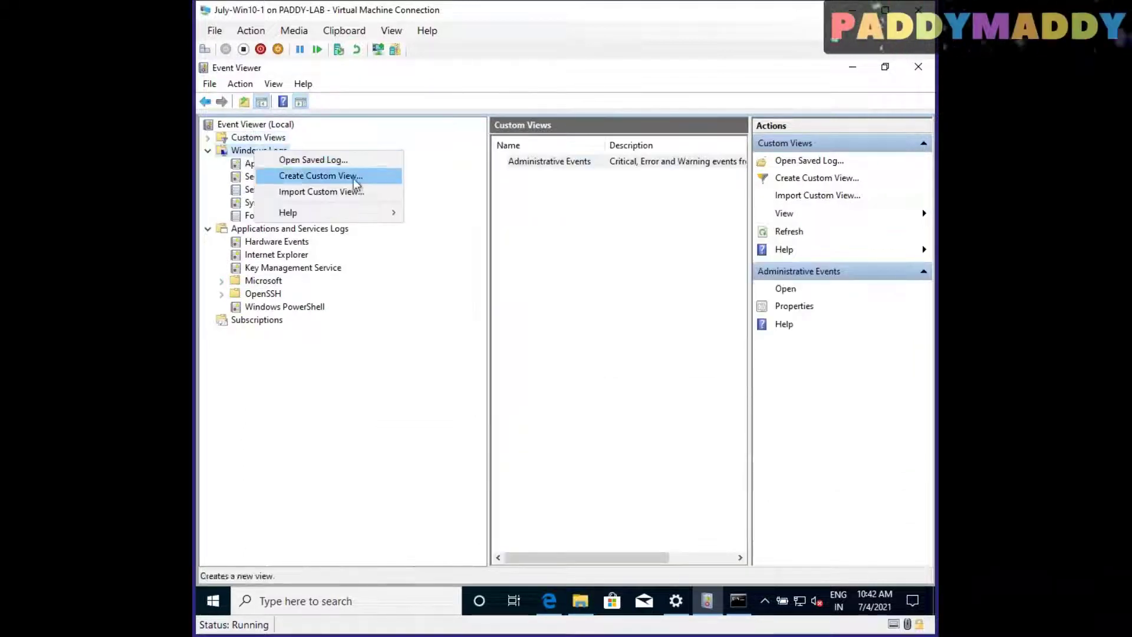
right_click(260, 149)
right_click(260, 149)
click(332, 160)
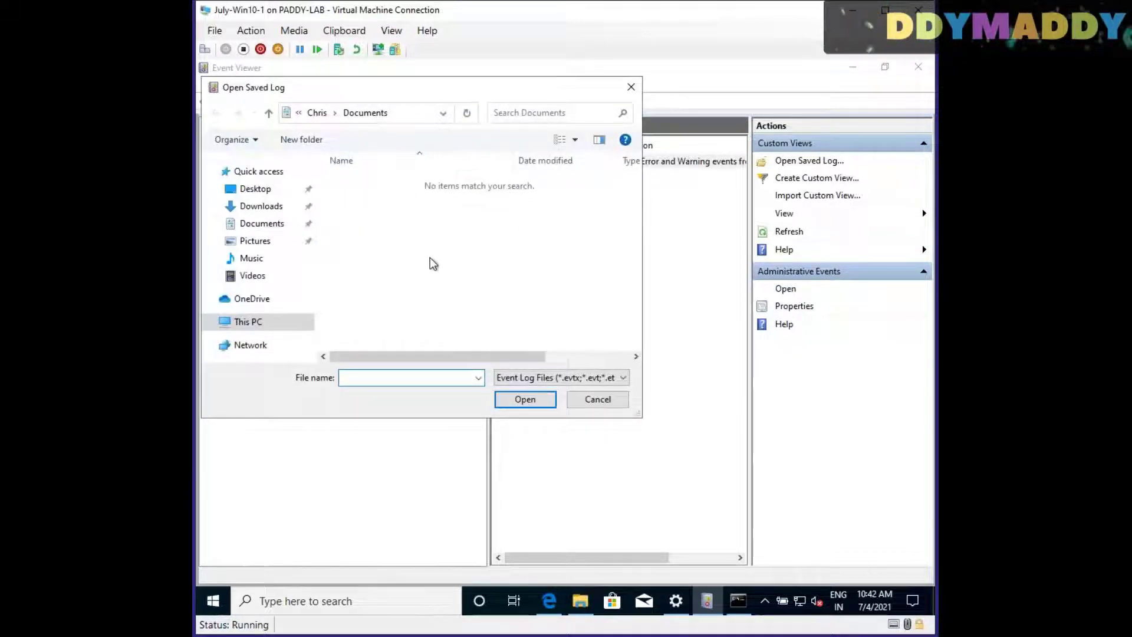
key(ctrl+v)
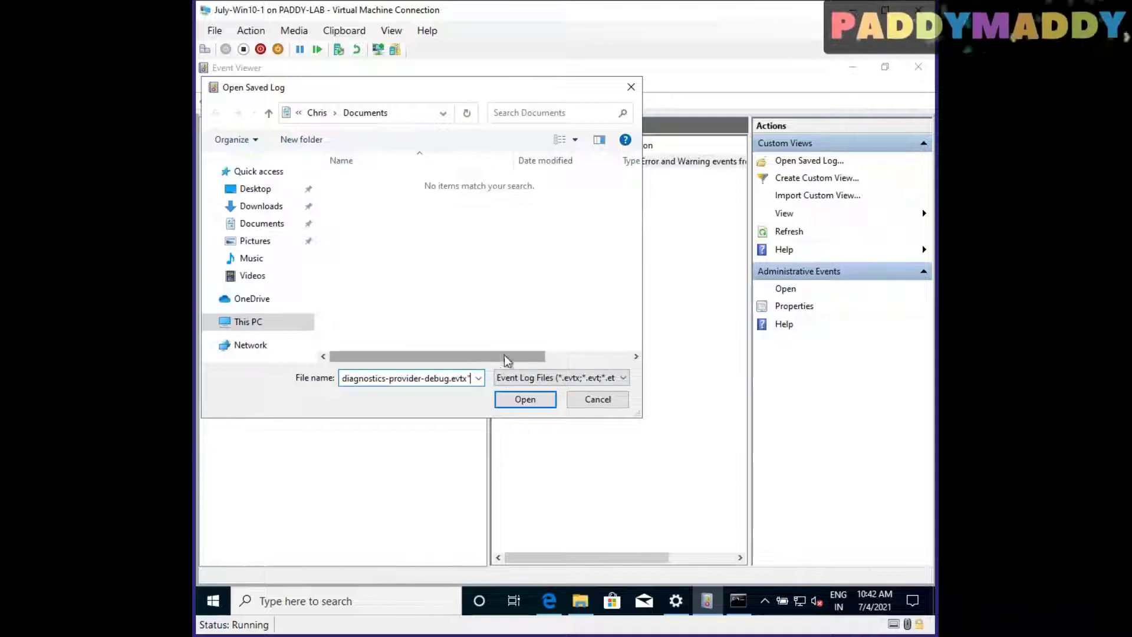
click(524, 400)
key(Return)
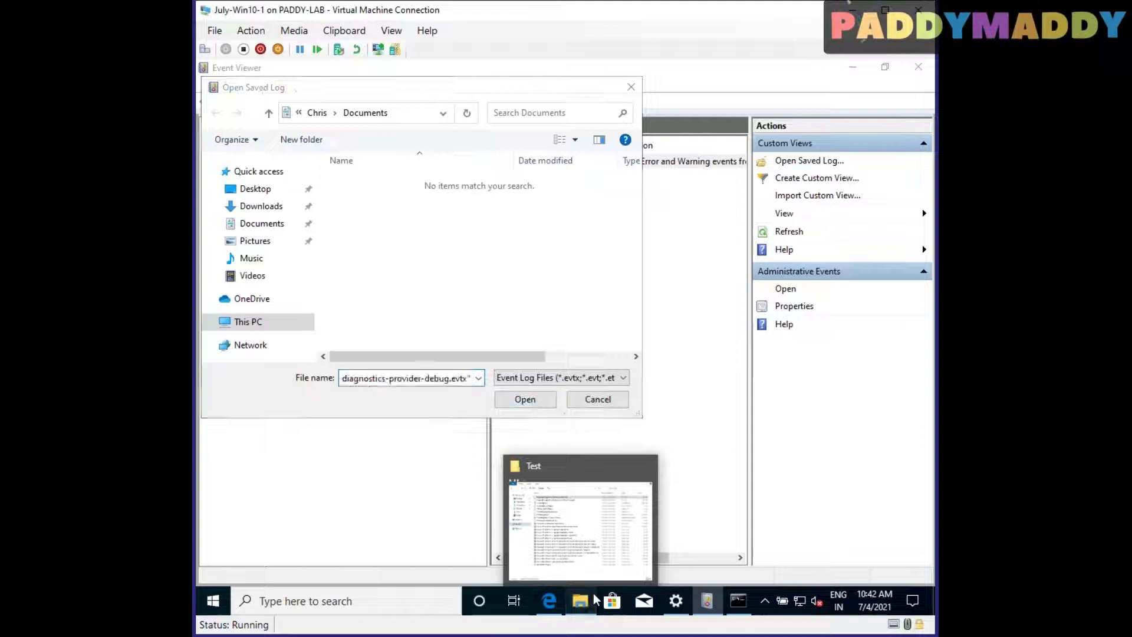
Load the Autopilot .etl from Desktop\Test as a converted log under Saved Logs
click(595, 600)
click(494, 108)
key(ctrl+c)
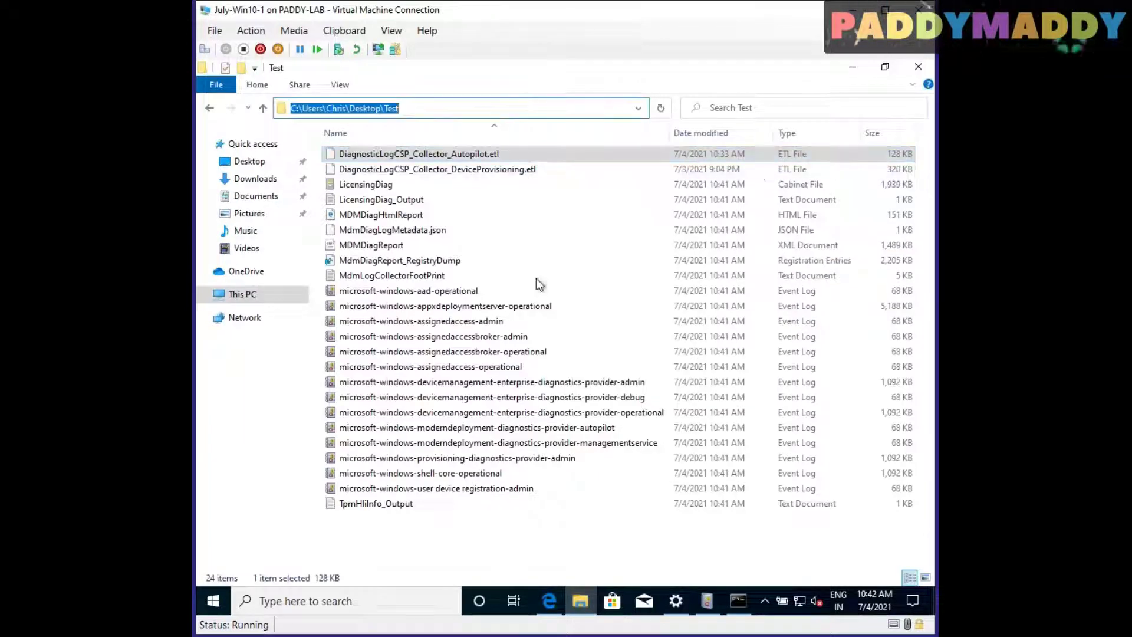
click(707, 601)
click(408, 116)
key(ctrl+v)
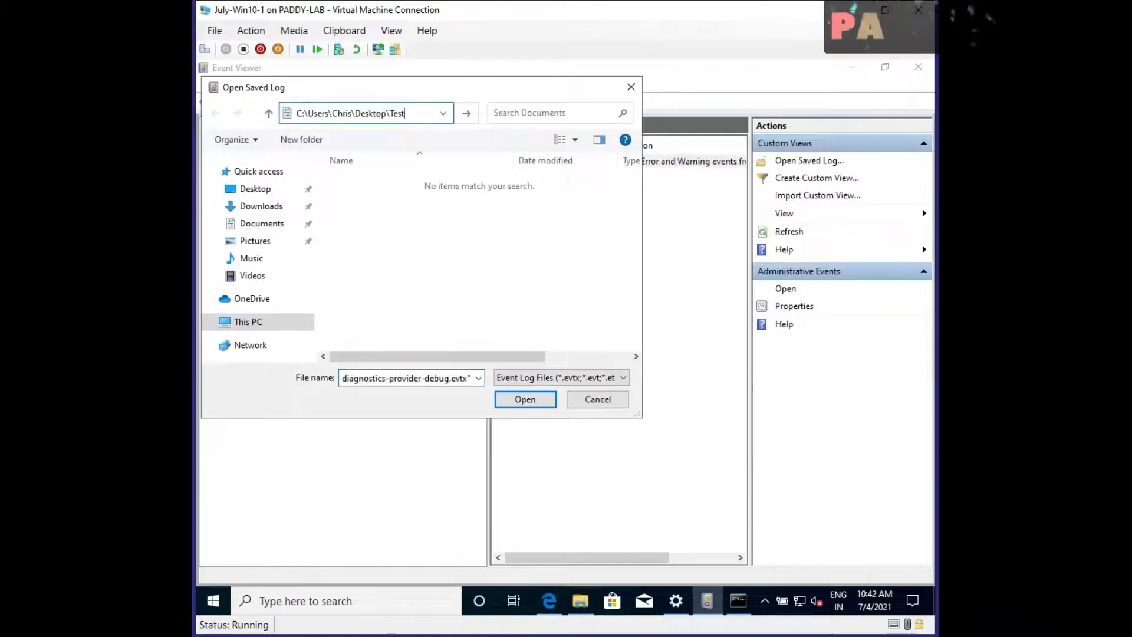
key(Return)
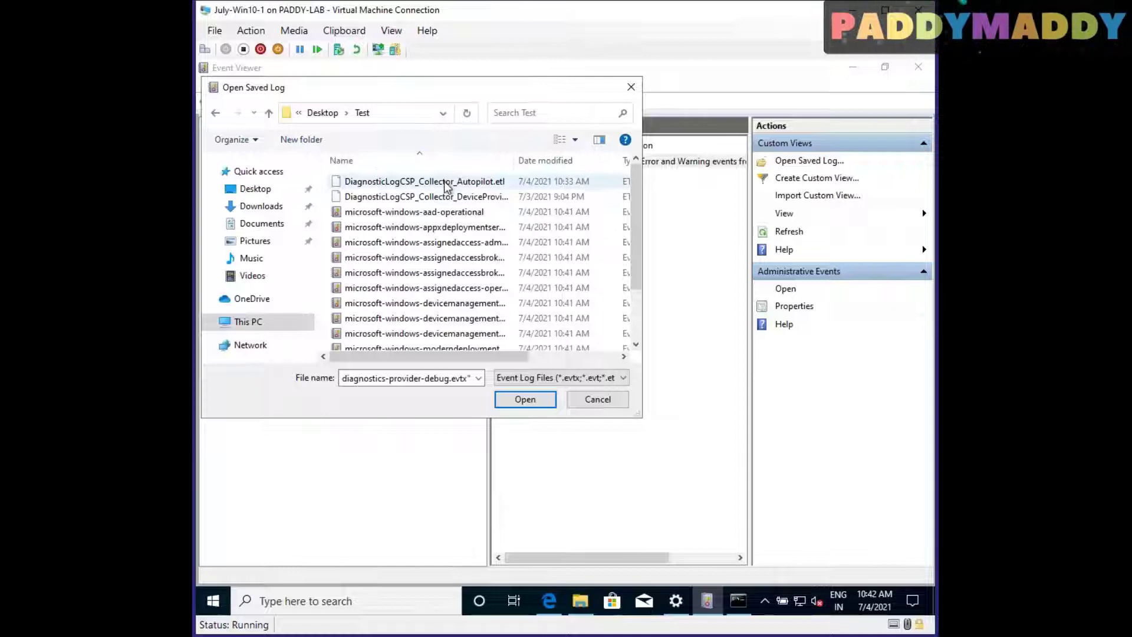
double_click(446, 186)
click(639, 384)
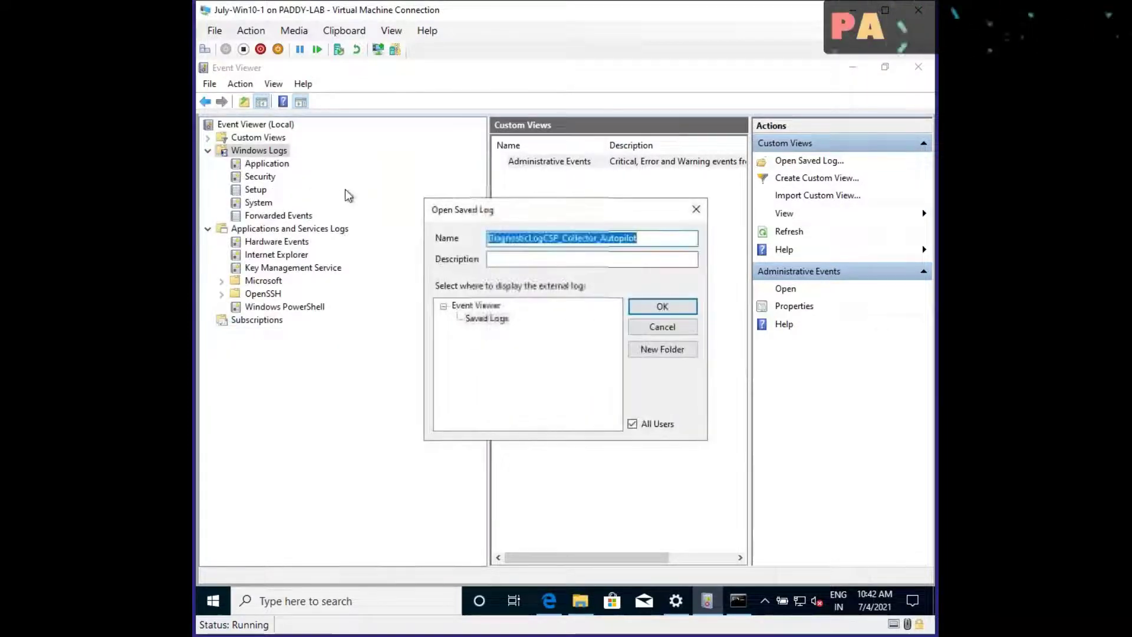
click(662, 308)
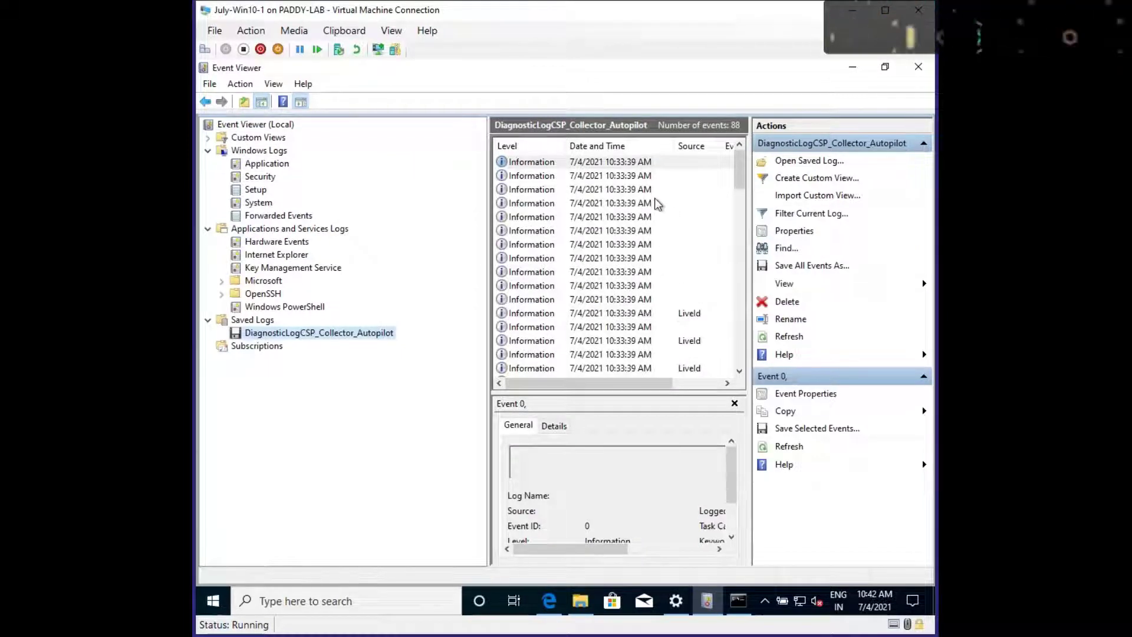
Inspect an Information event and then the Error event 7001 details in the Autopilot log
click(662, 248)
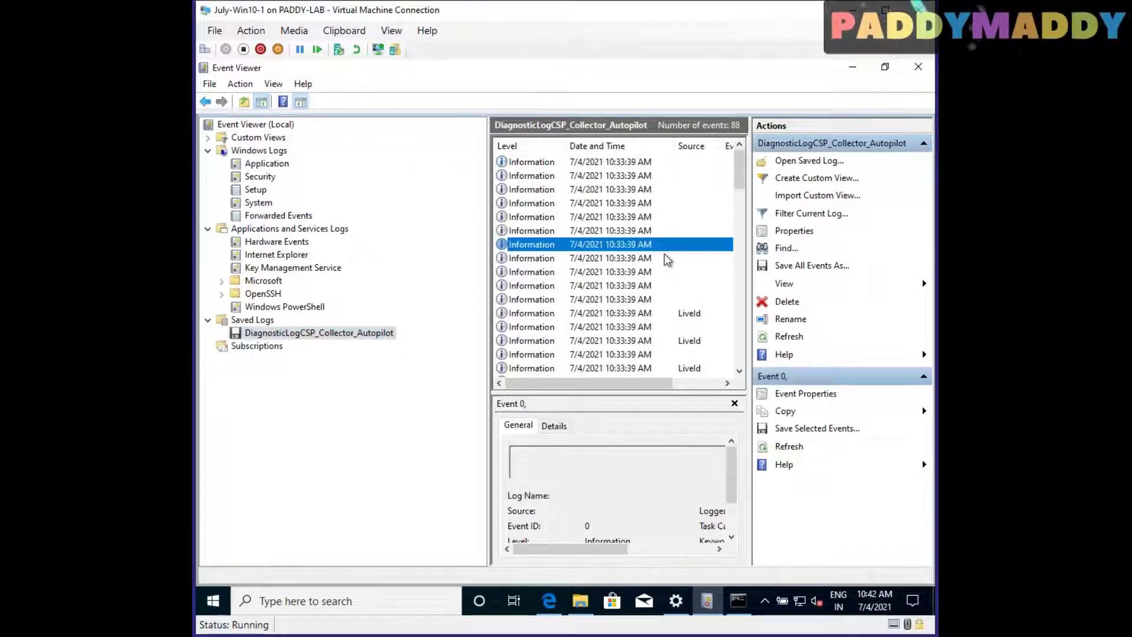
scroll(648, 224, down, 10)
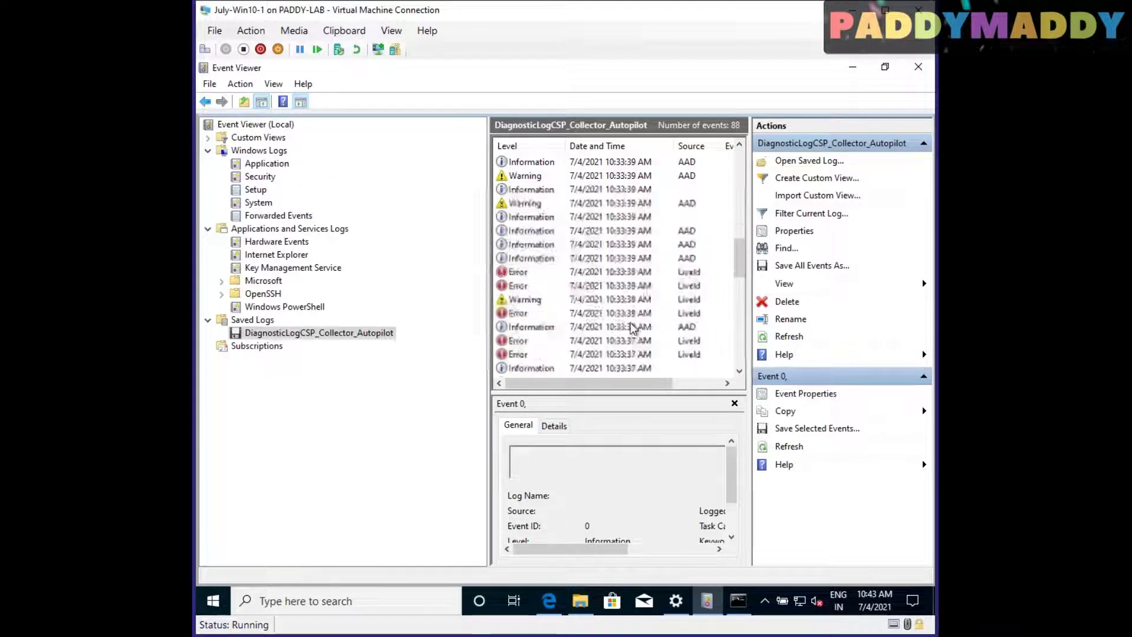
scroll(602, 316, up, 3)
click(589, 164)
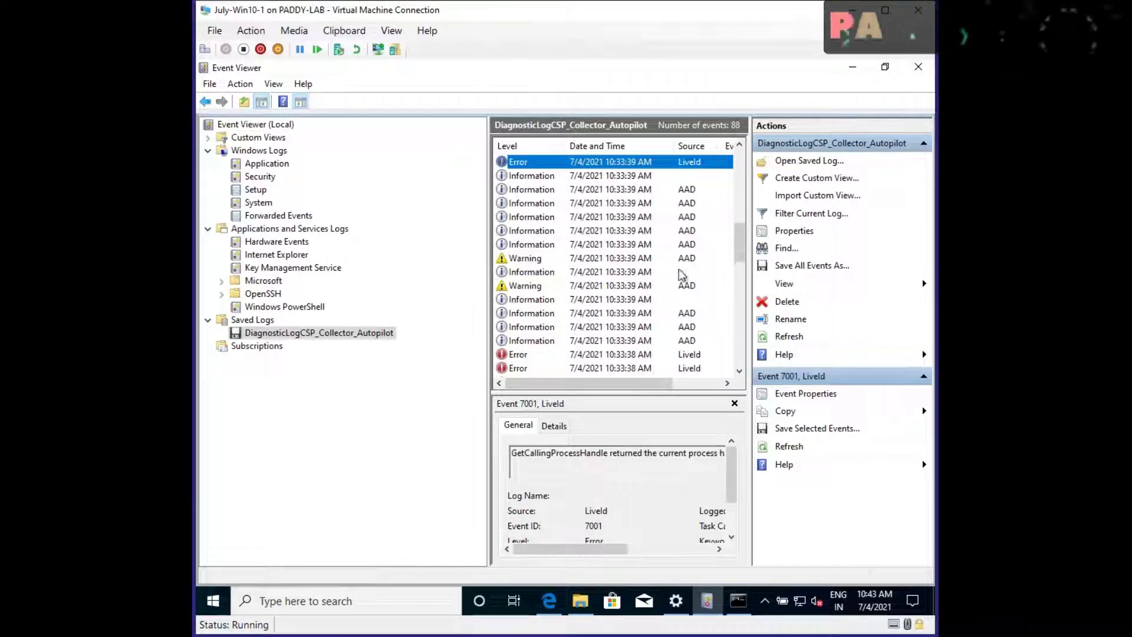
click(851, 72)
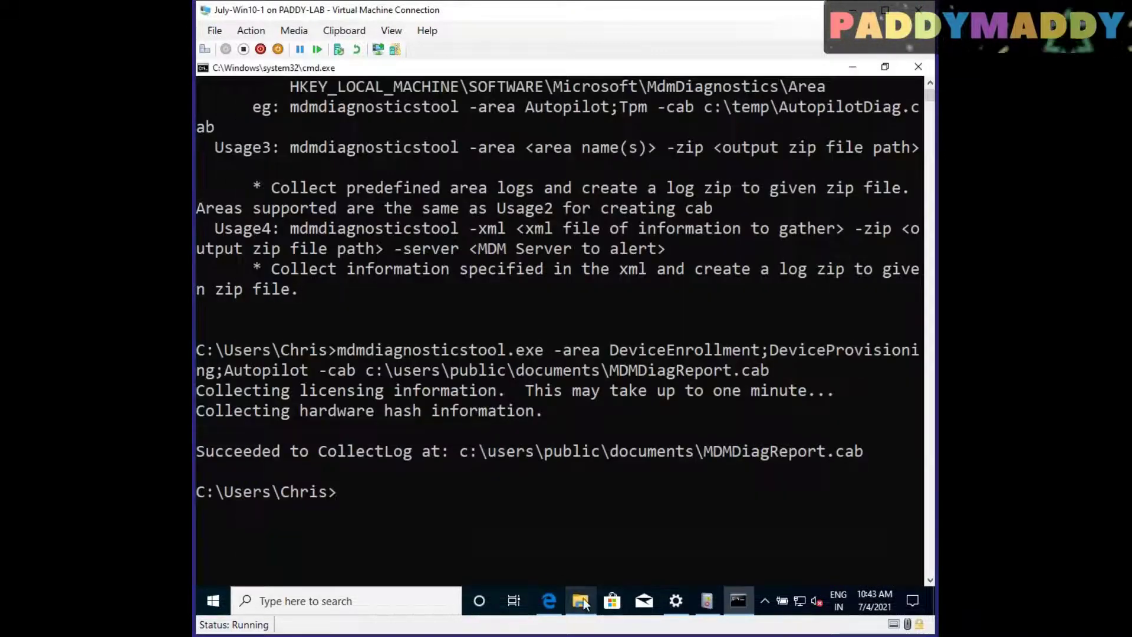
Read LicensingDiag_Output in Notepad, then select the converted Autopilot log and MDMDiagHtmlReport
click(580, 601)
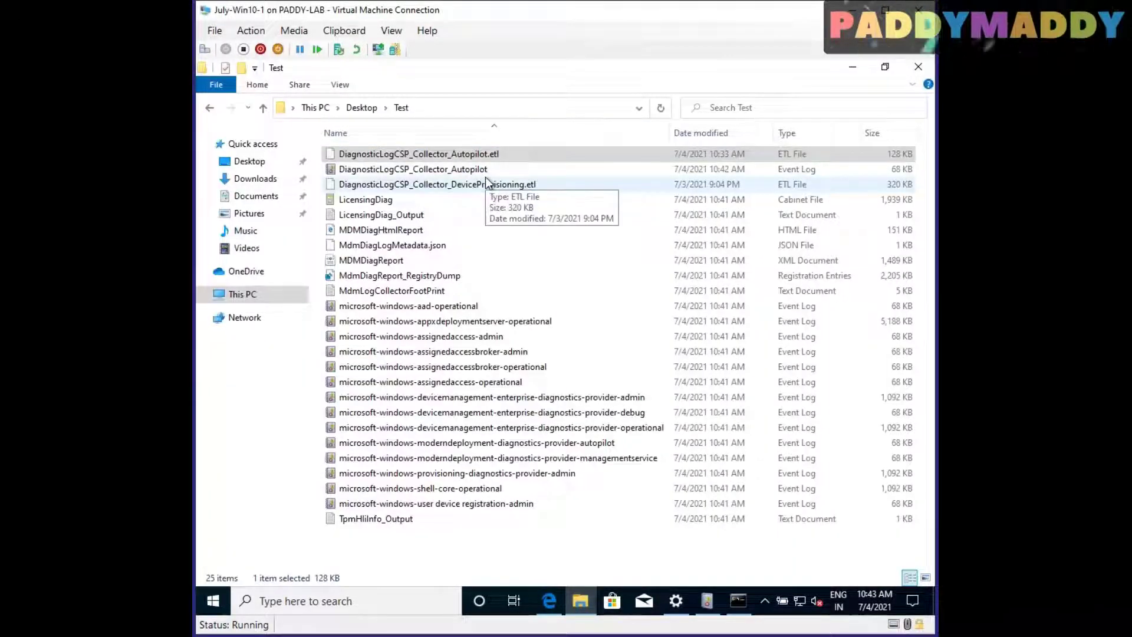
click(426, 203)
double_click(427, 218)
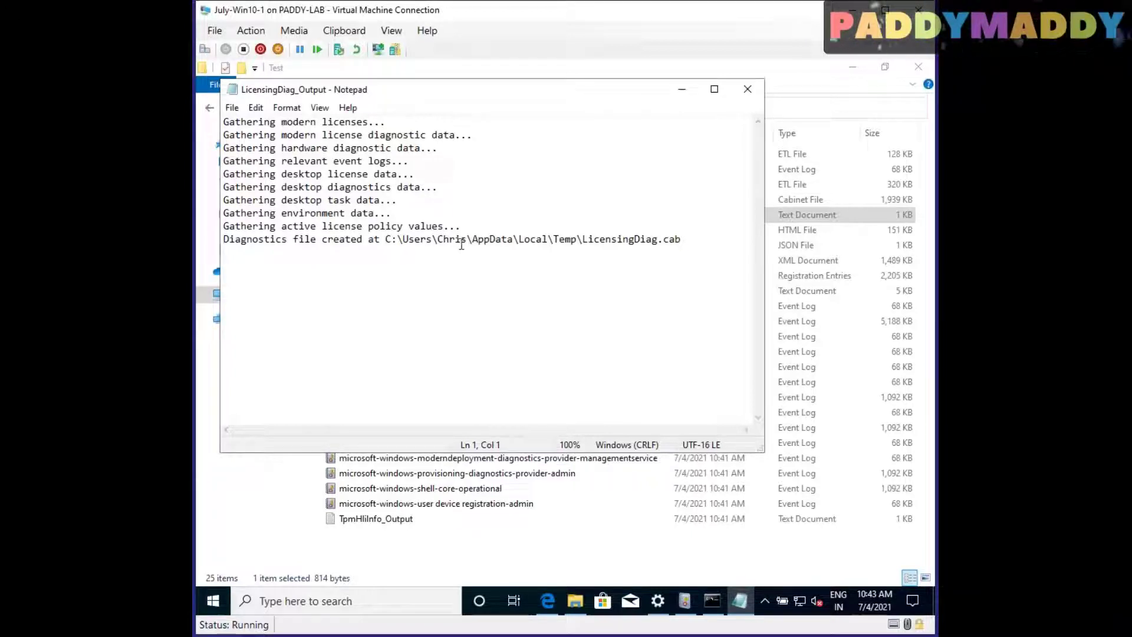
click(747, 90)
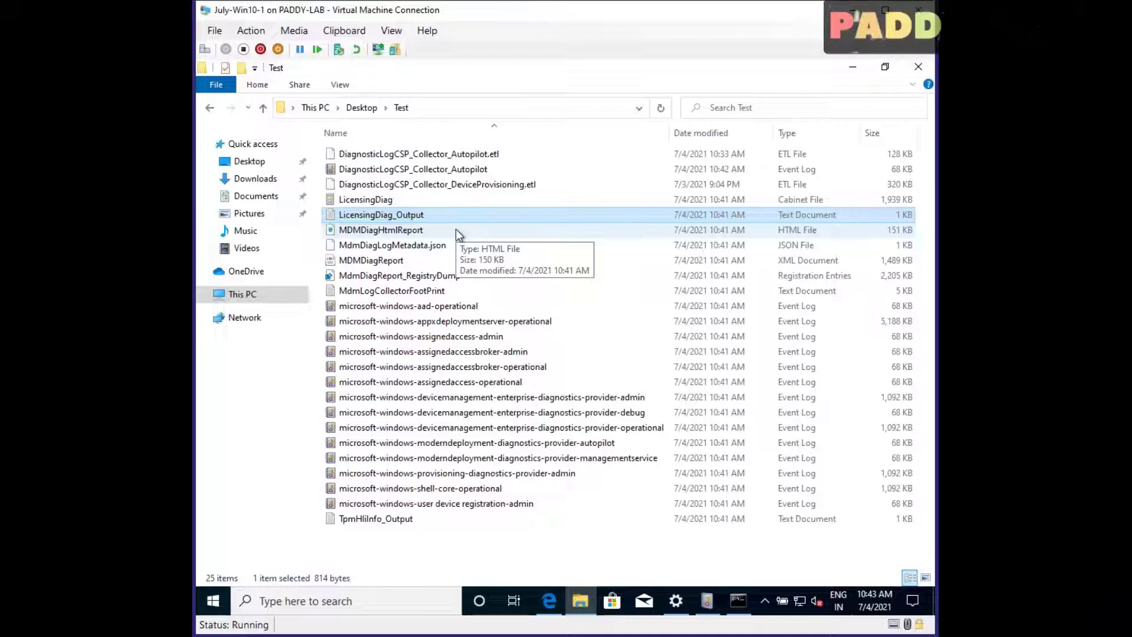
click(591, 560)
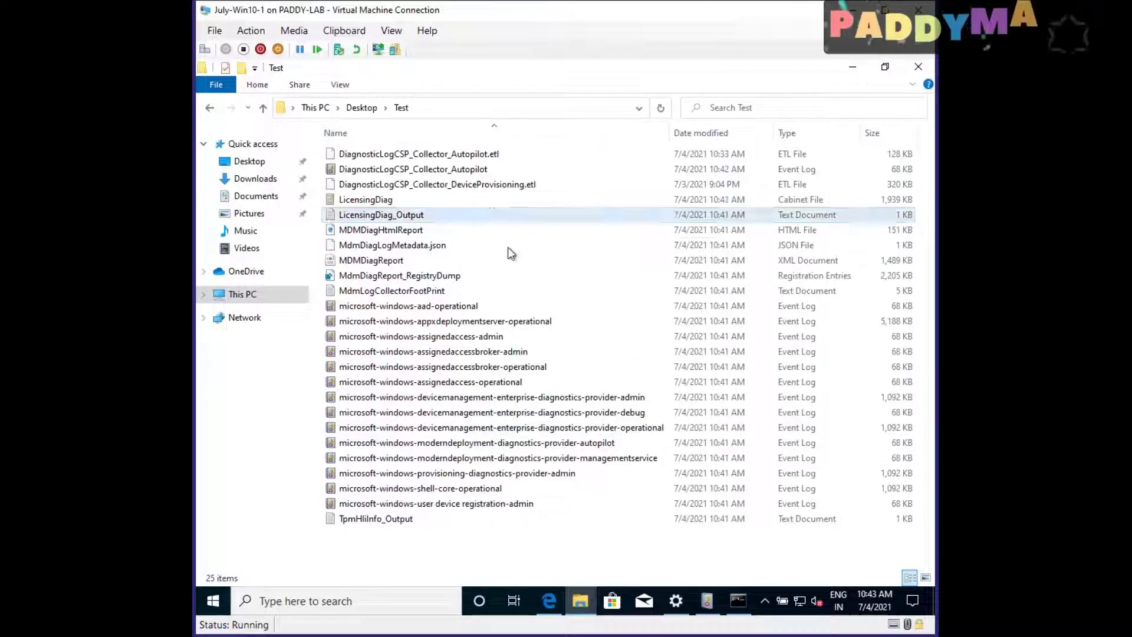
click(490, 173)
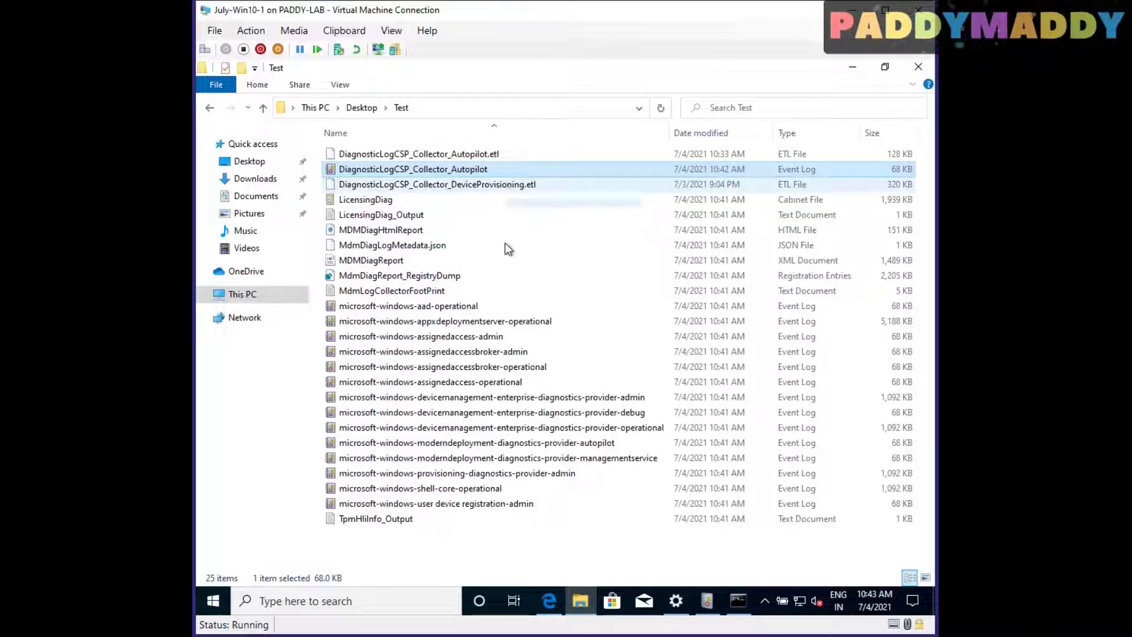
click(427, 232)
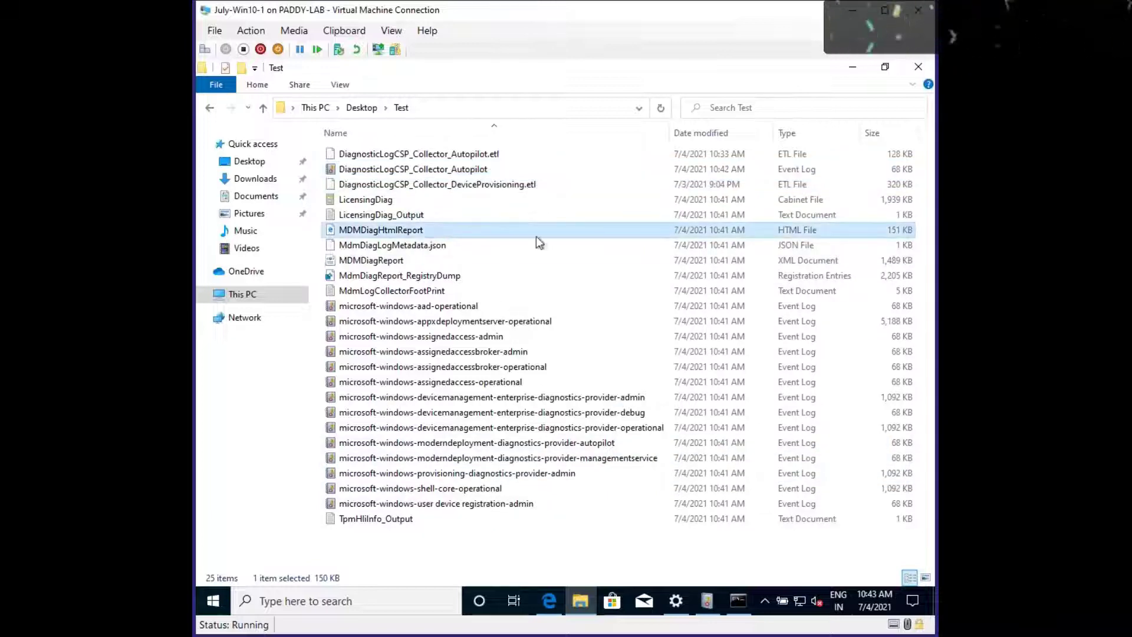
Open MDMDiagHtmlReport in Edge, compare it with the earlier report tab, and scroll through it
double_click(415, 235)
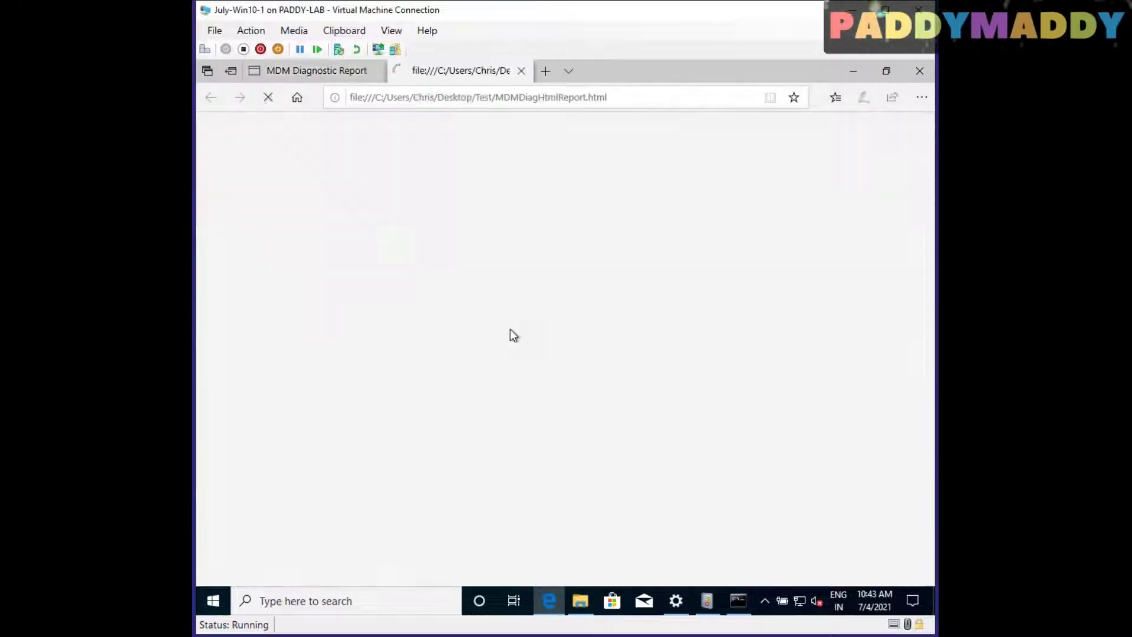
click(315, 70)
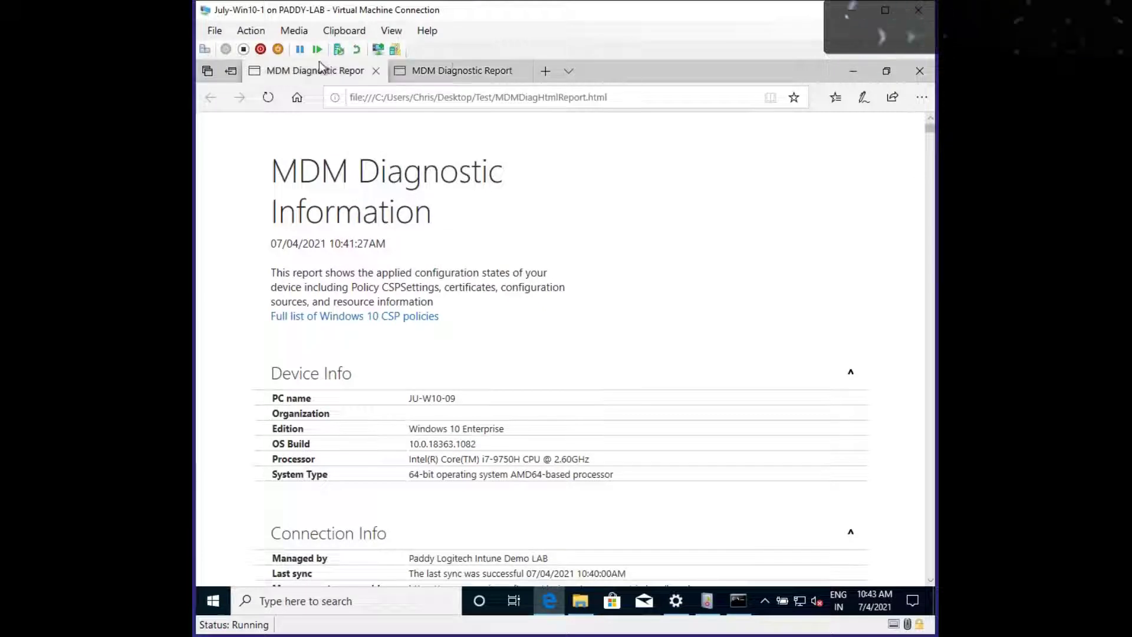
click(455, 70)
click(323, 71)
click(448, 71)
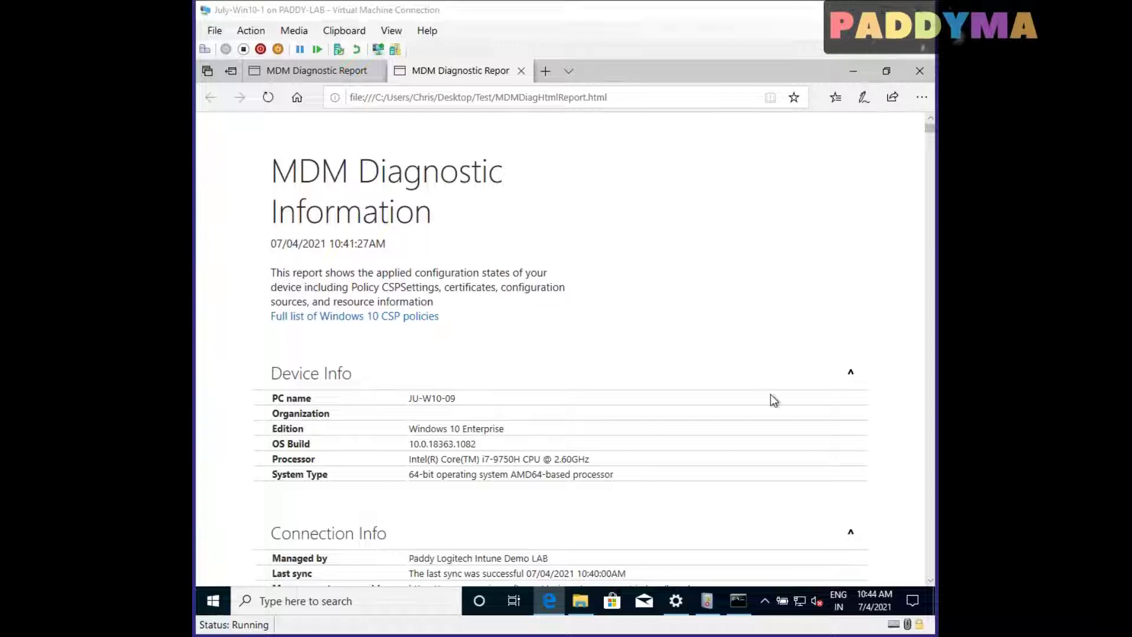
scroll(576, 383, down, 15)
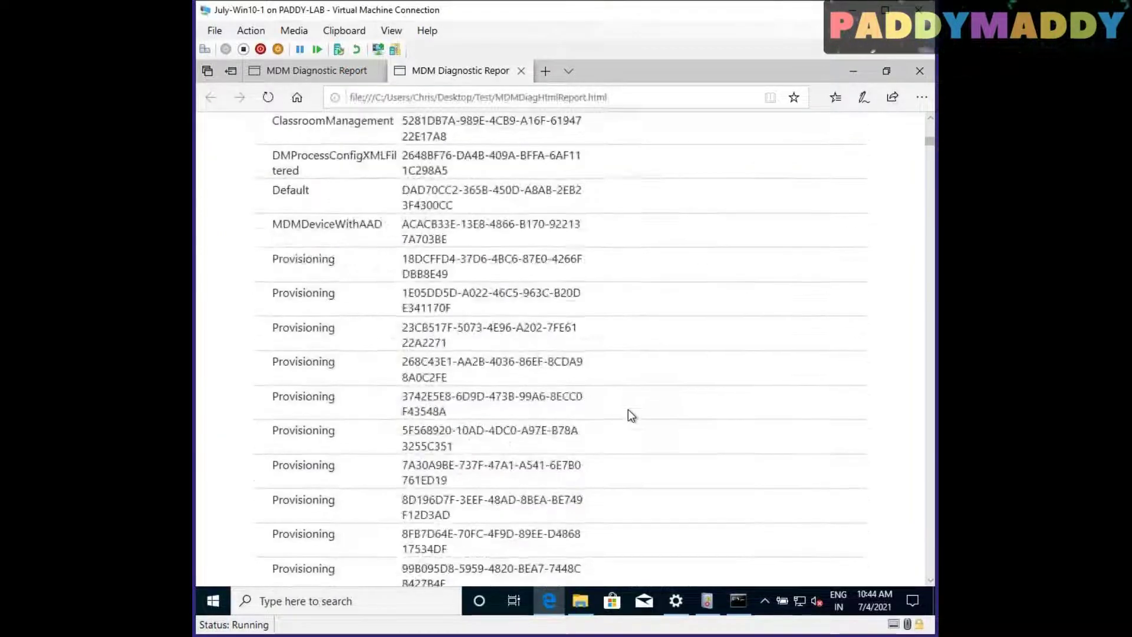
scroll(639, 444, up, 7)
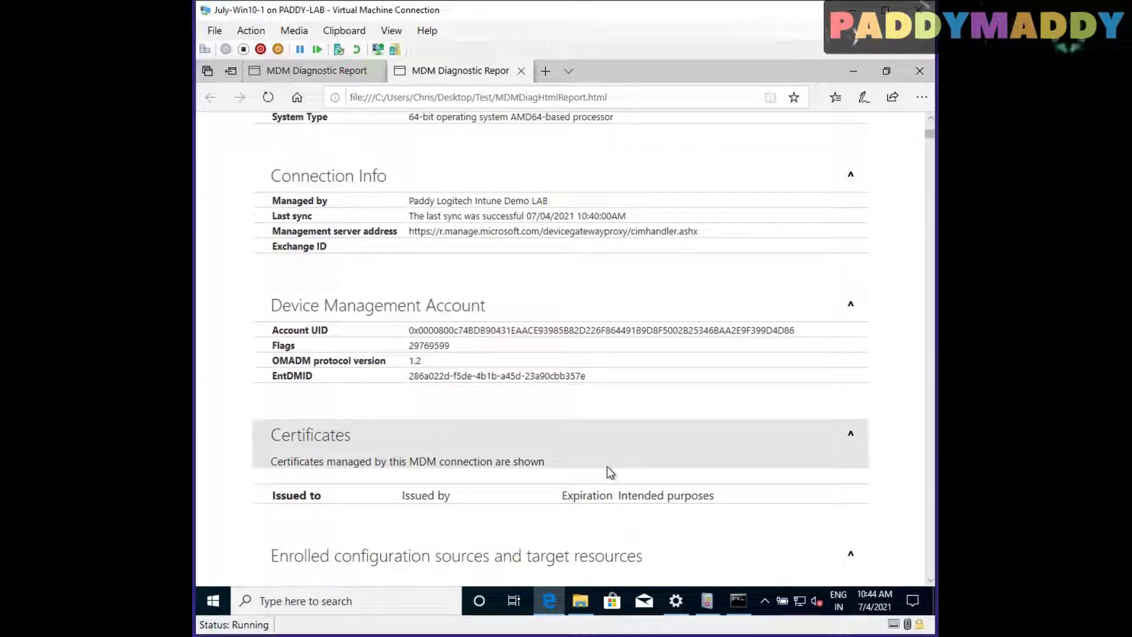
scroll(609, 447, down, 5)
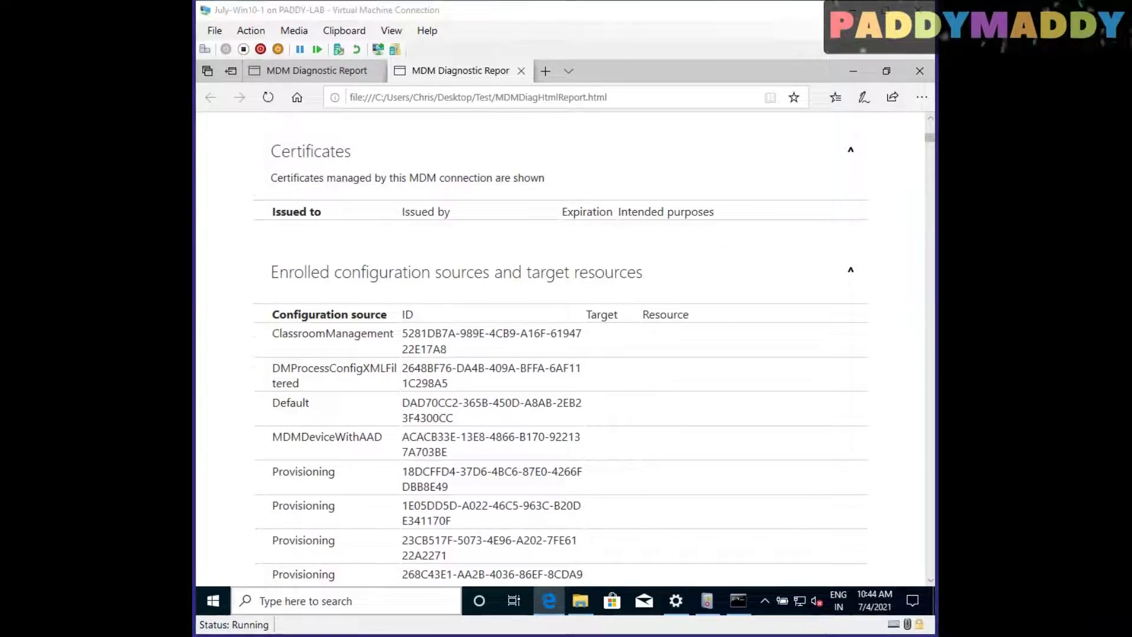
click(580, 600)
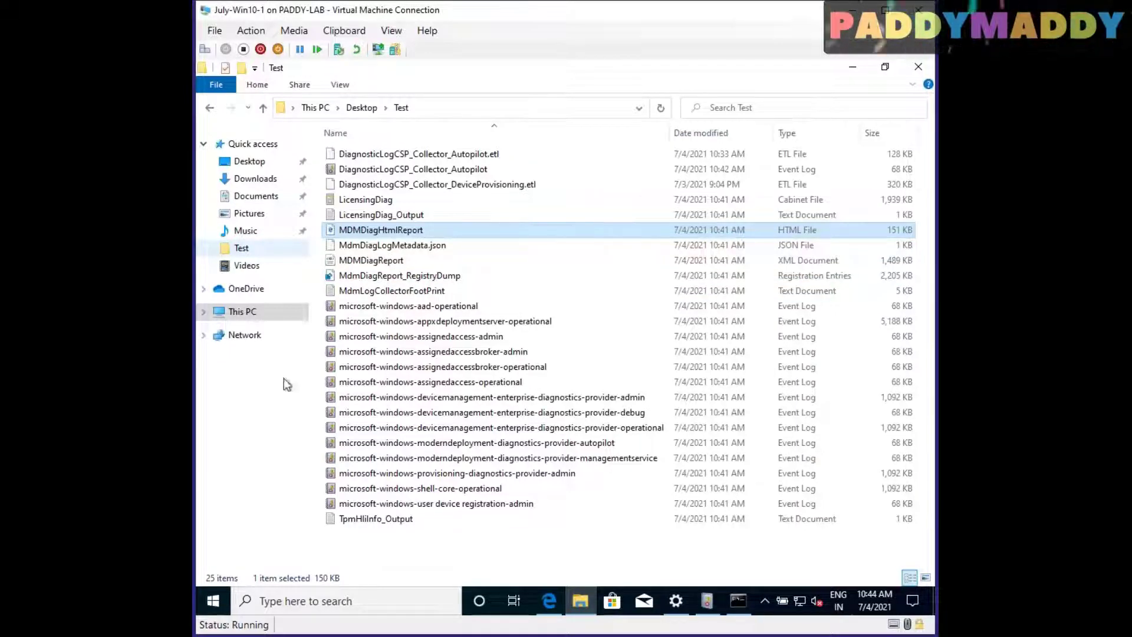
Browse the 1E05DD5D enrollment key and AlertListenerClassID in MdmDiagReport_RegistryDump, then close Notepad
right_click(425, 271)
click(465, 297)
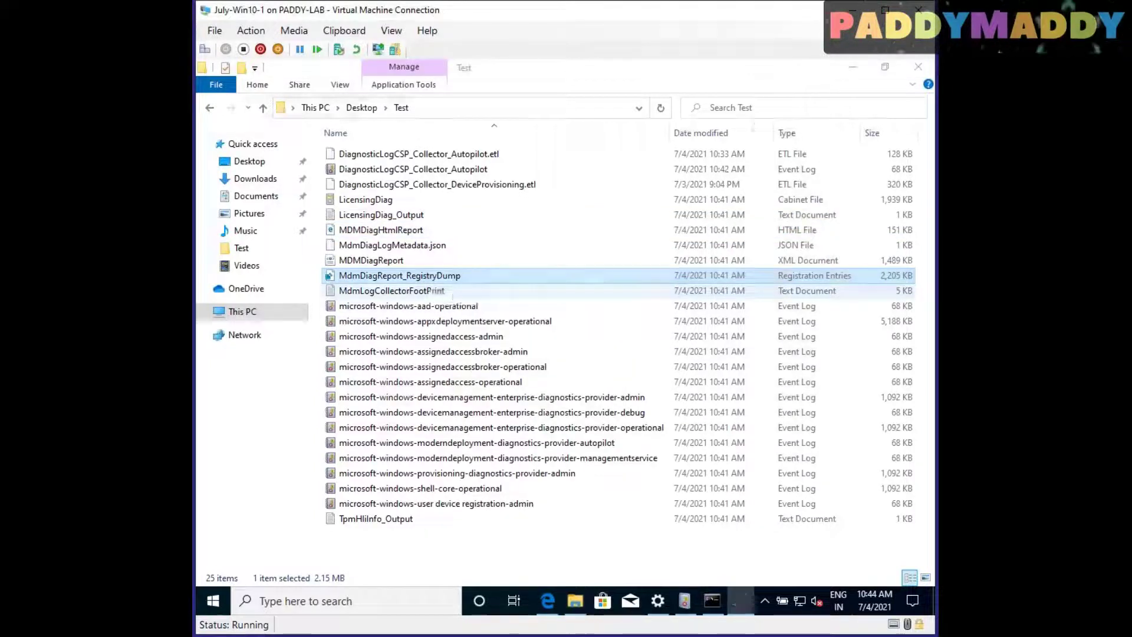
drag(552, 269, 696, 306)
drag(514, 176, 427, 200)
scroll(541, 263, down, 6)
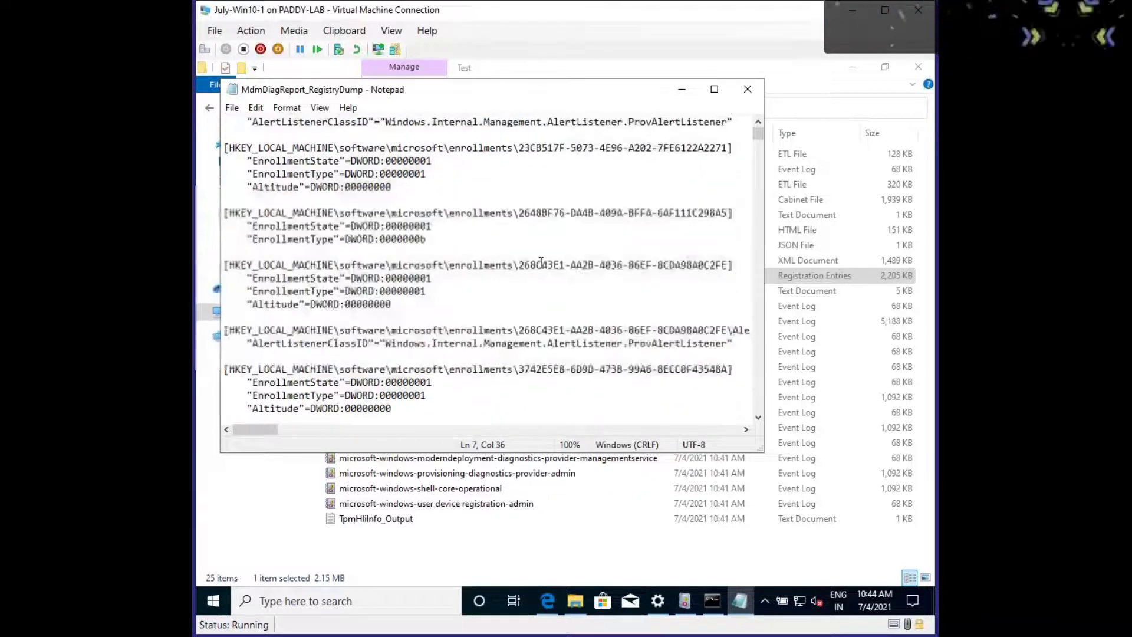
scroll(541, 262, down, 4)
drag(468, 289, 662, 291)
scroll(664, 359, down, 12)
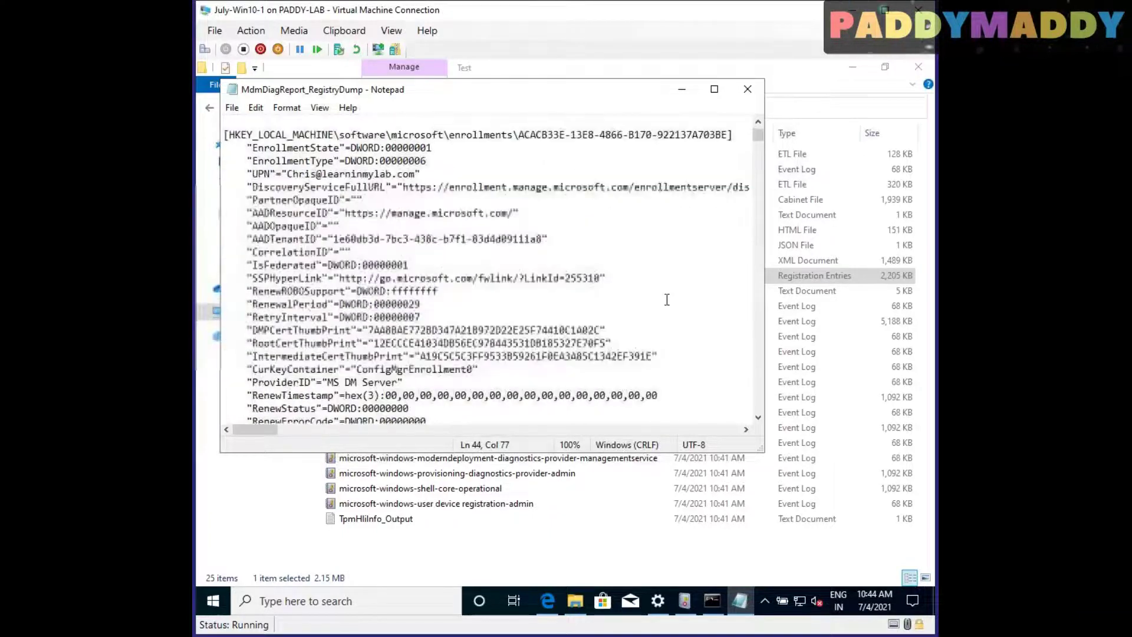
drag(758, 136, 757, 105)
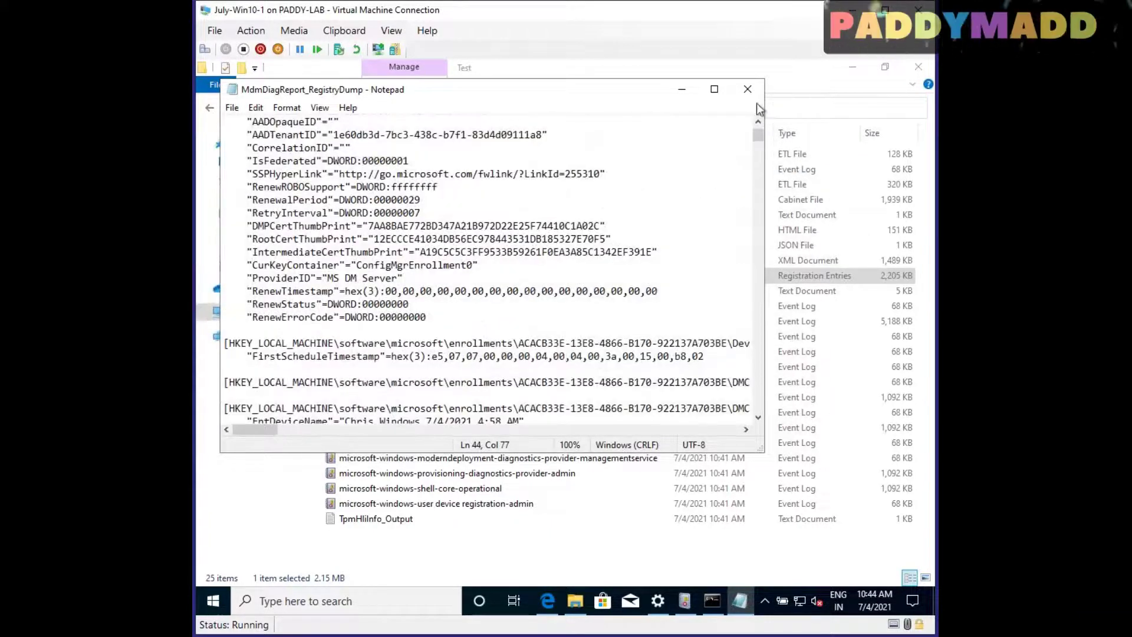
click(748, 89)
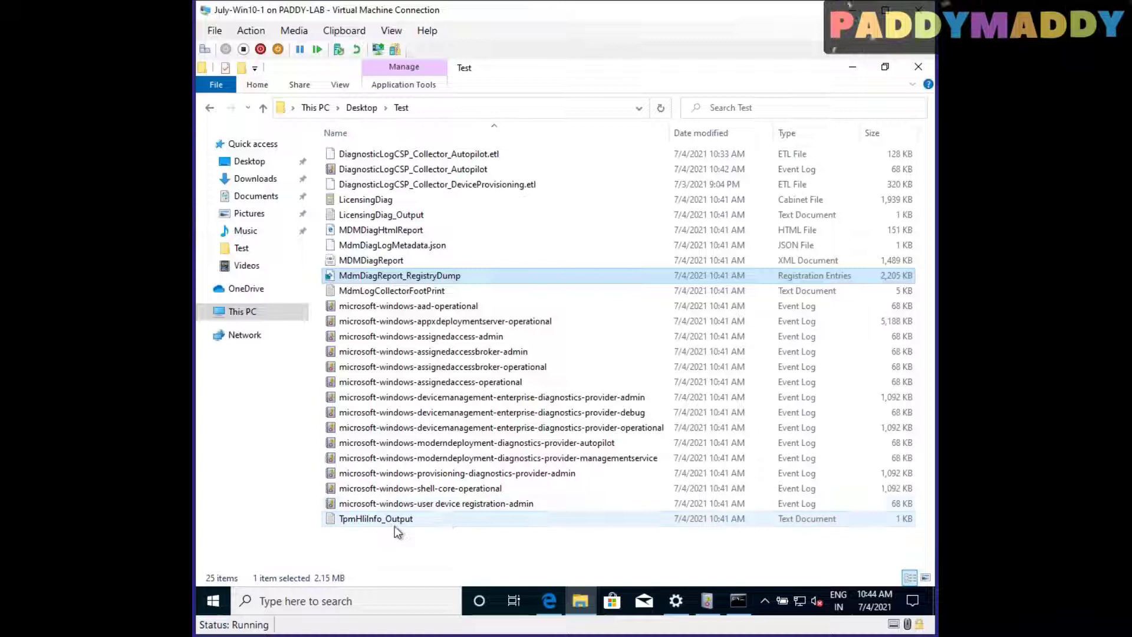
Read TpmHlInfo_Output: TPM 2.0, Ready False, no valid EK cert, then close Notepad
double_click(395, 524)
drag(307, 126, 488, 262)
click(599, 253)
drag(223, 134, 295, 200)
click(589, 248)
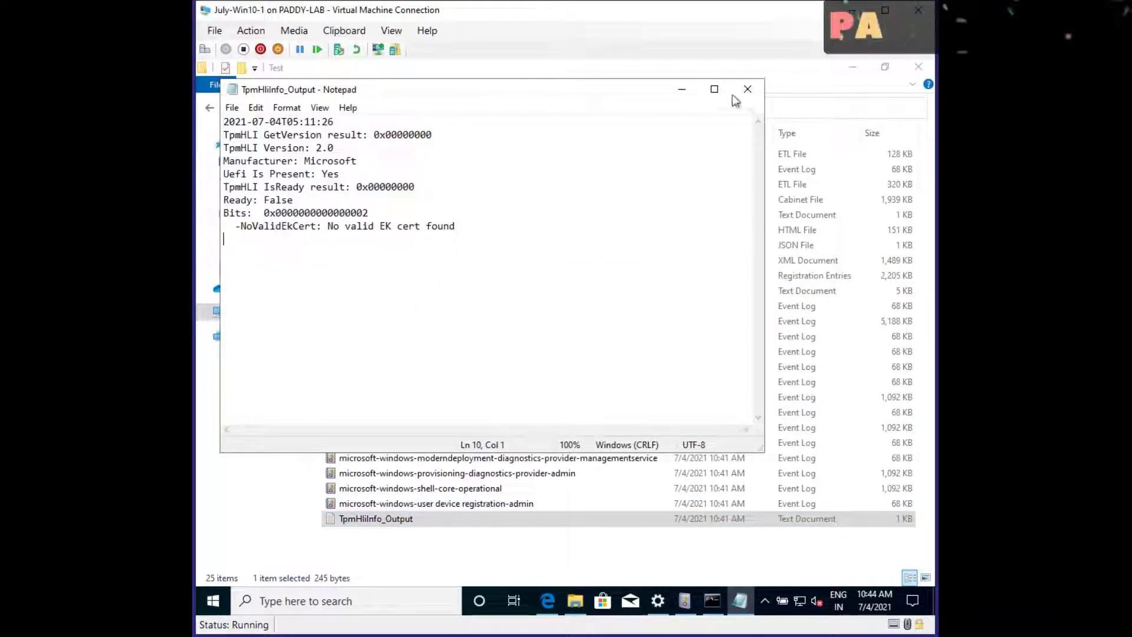
click(746, 89)
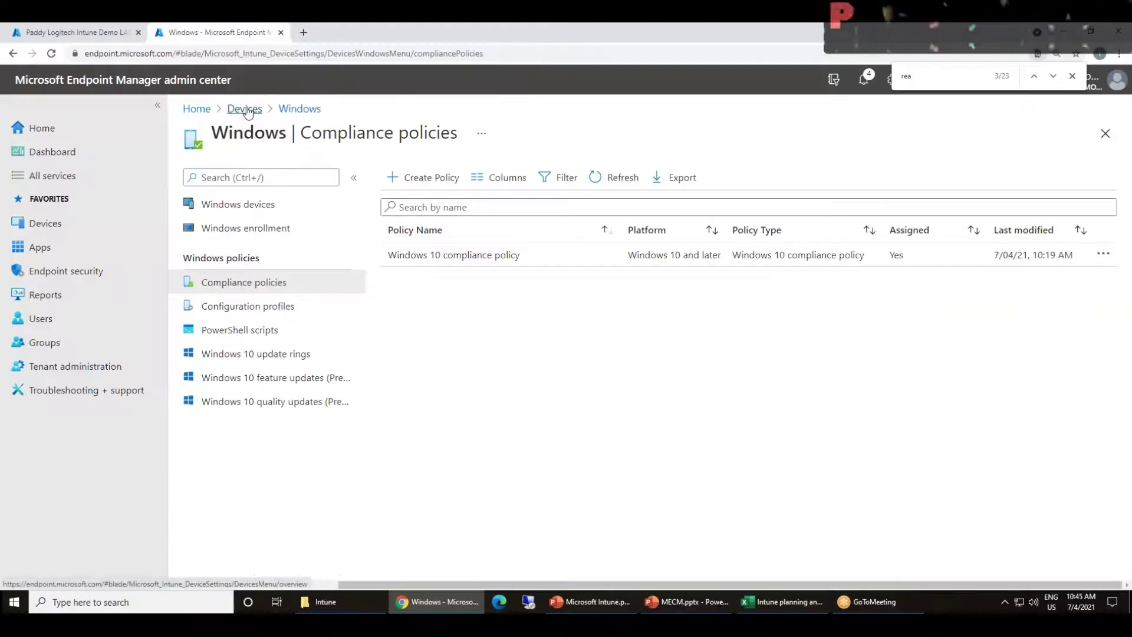
Go to Devices > Windows and open the JU-W10-09 device row
click(39, 223)
click(253, 279)
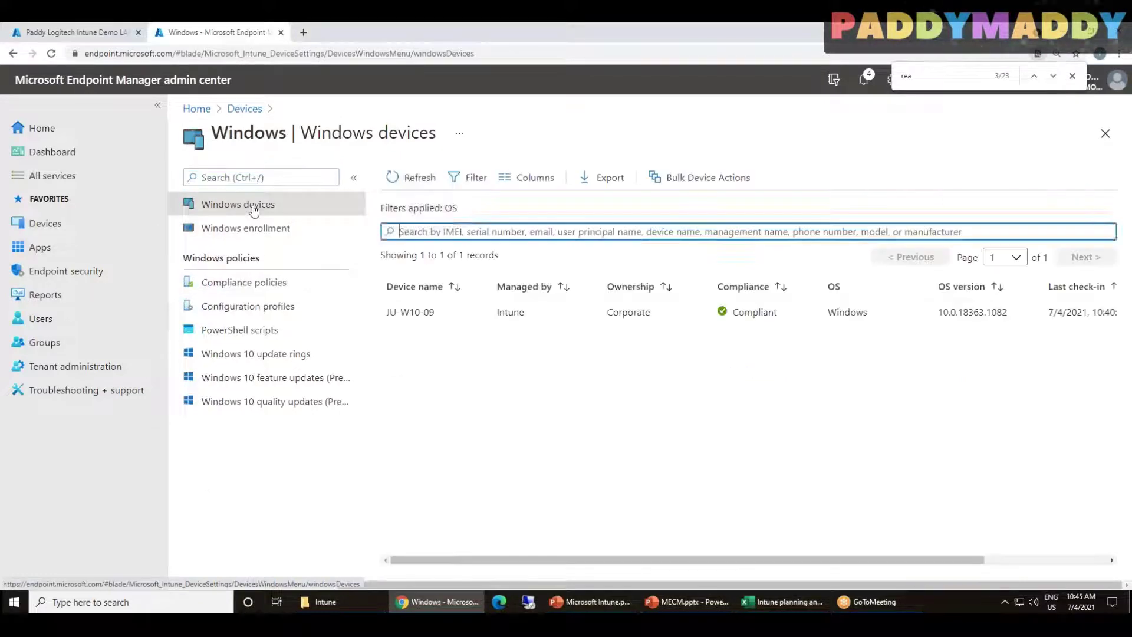
drag(533, 559, 435, 511)
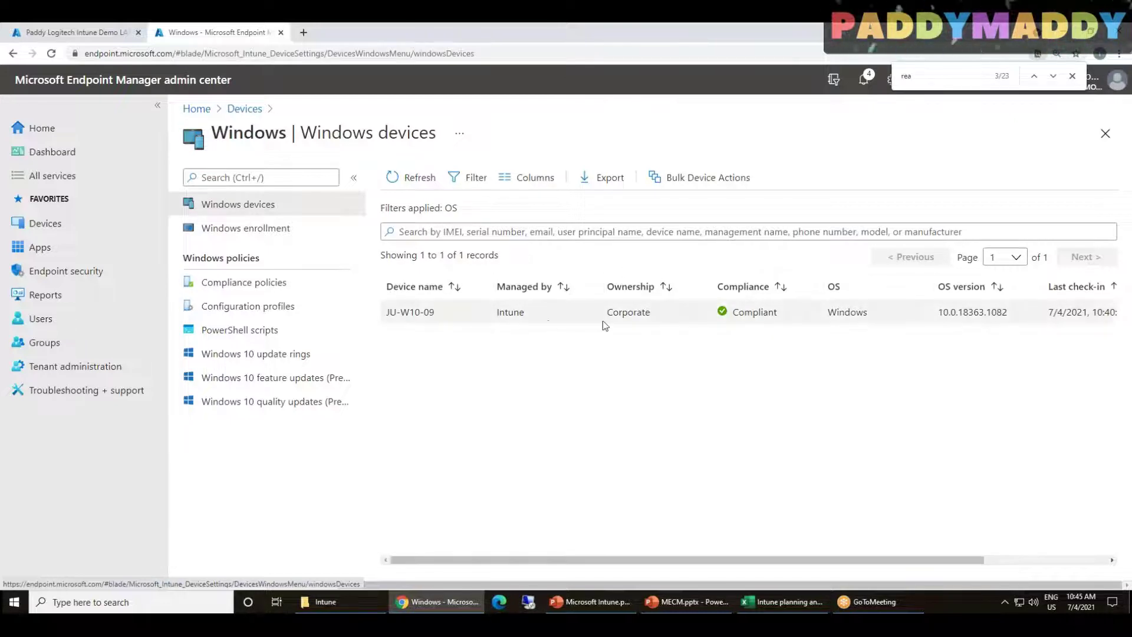
drag(910, 559, 1065, 544)
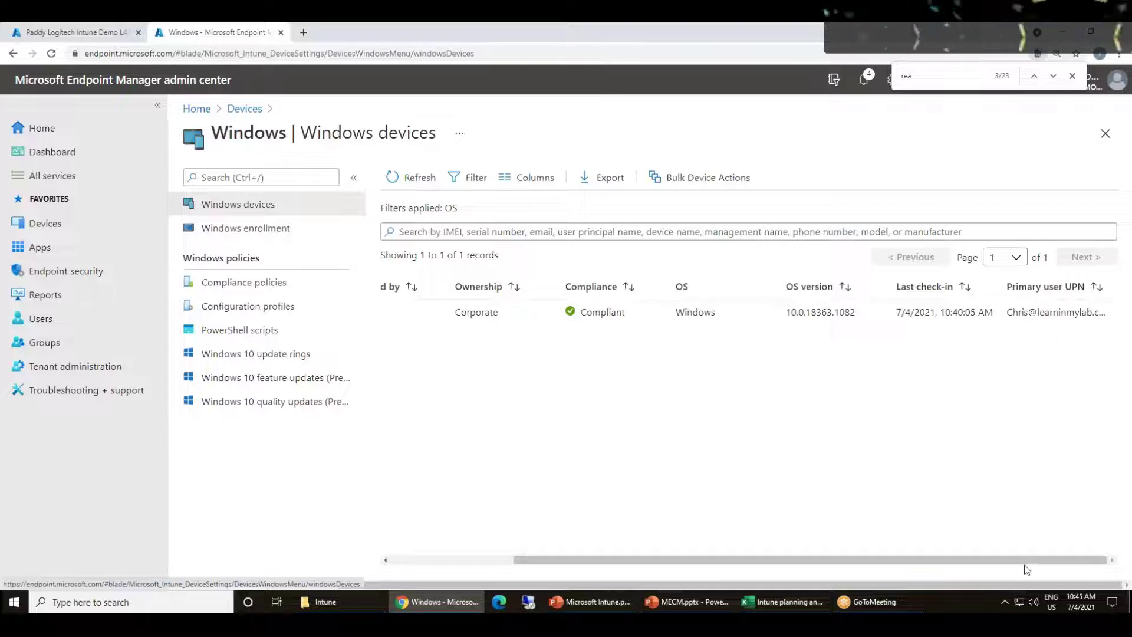
drag(887, 560, 472, 552)
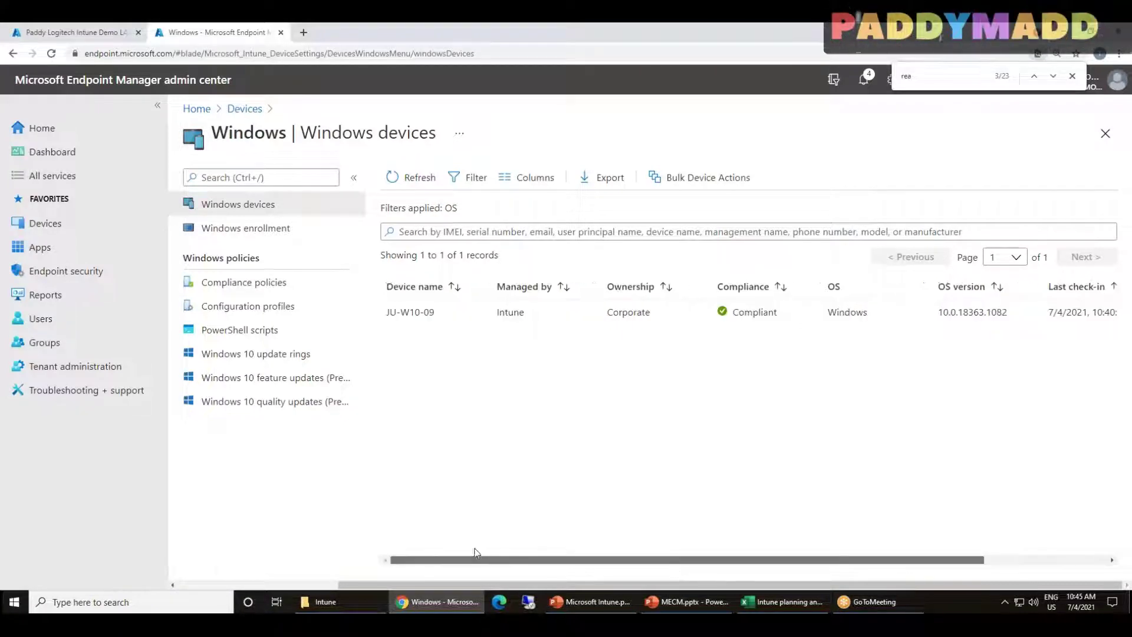
click(434, 312)
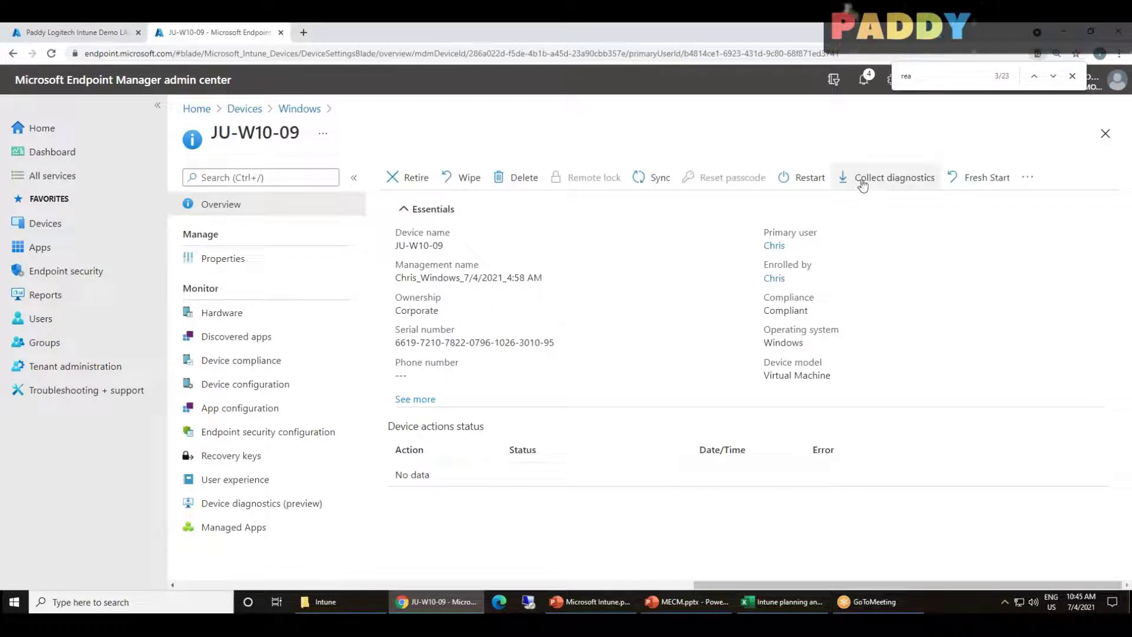
Run Collect diagnostics on JU-W10-09, then open its Device compliance page with three Compliant policies
click(899, 180)
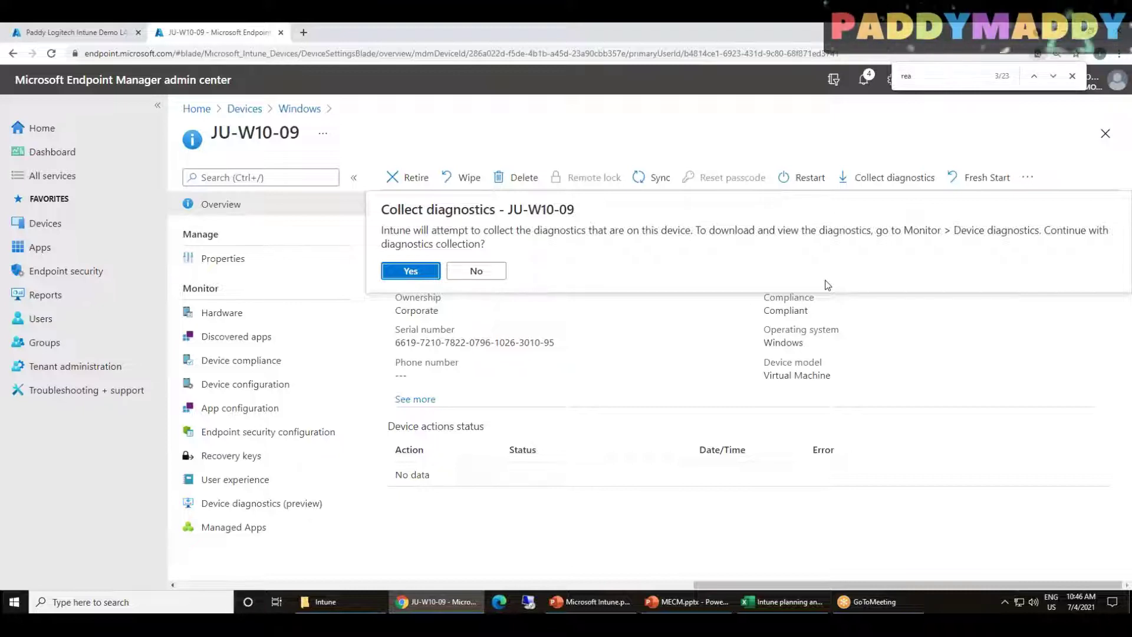
click(398, 270)
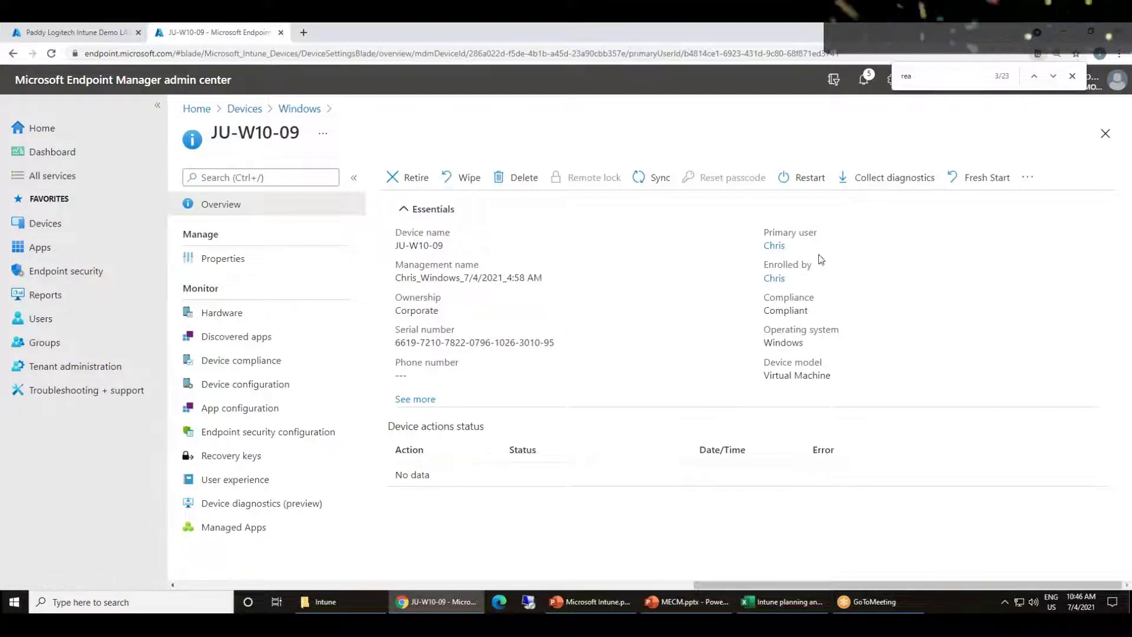
click(248, 262)
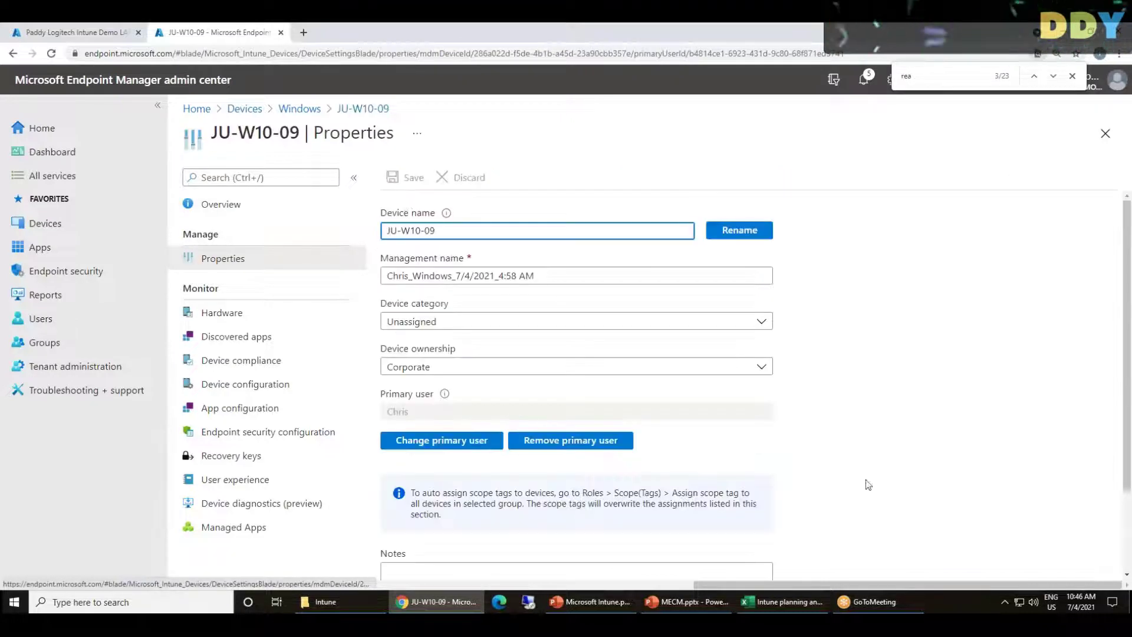
click(236, 214)
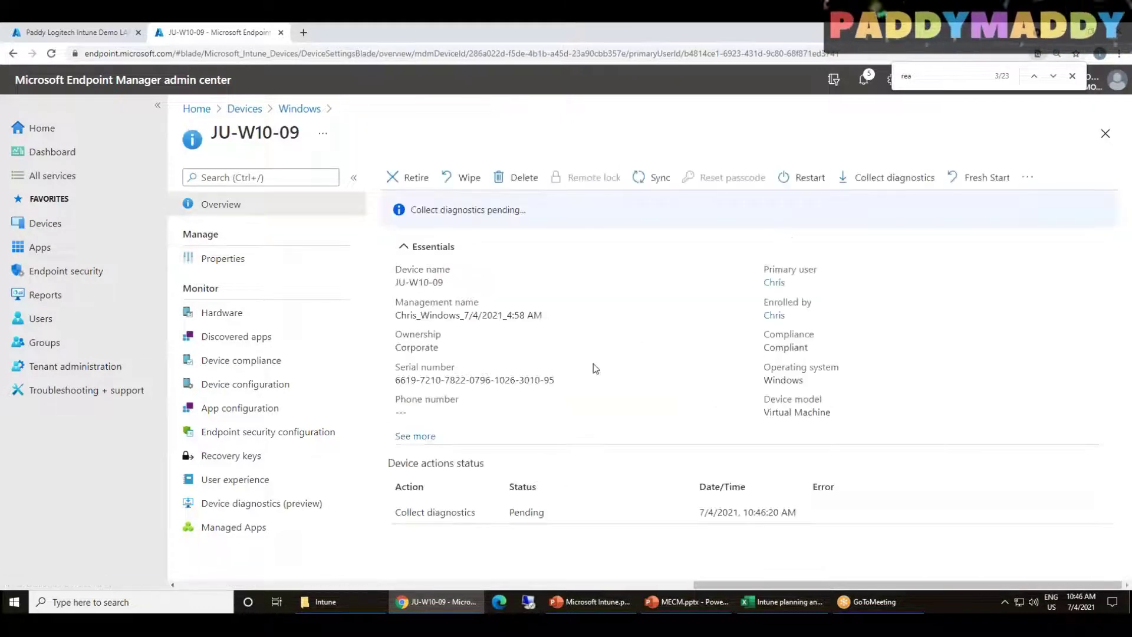
double_click(778, 348)
click(777, 345)
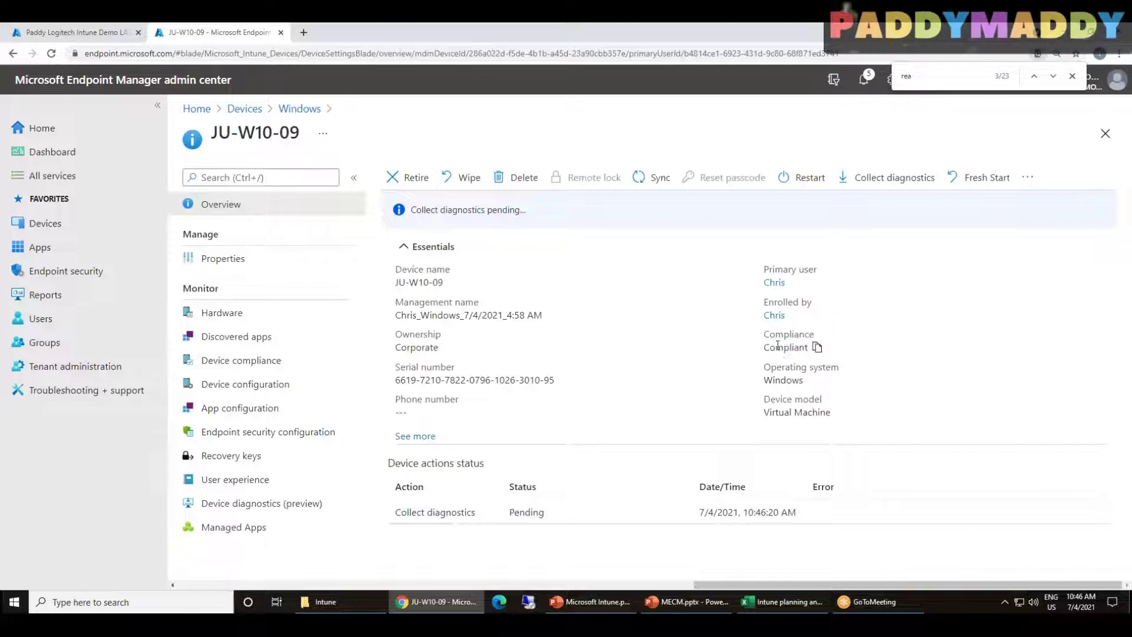
double_click(783, 352)
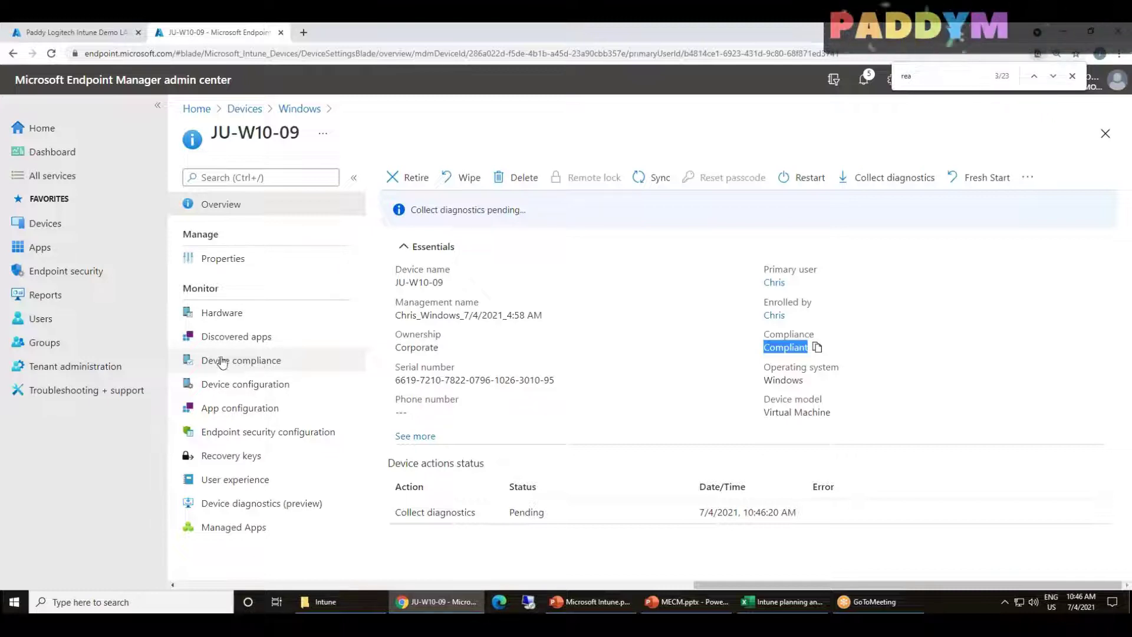
click(224, 361)
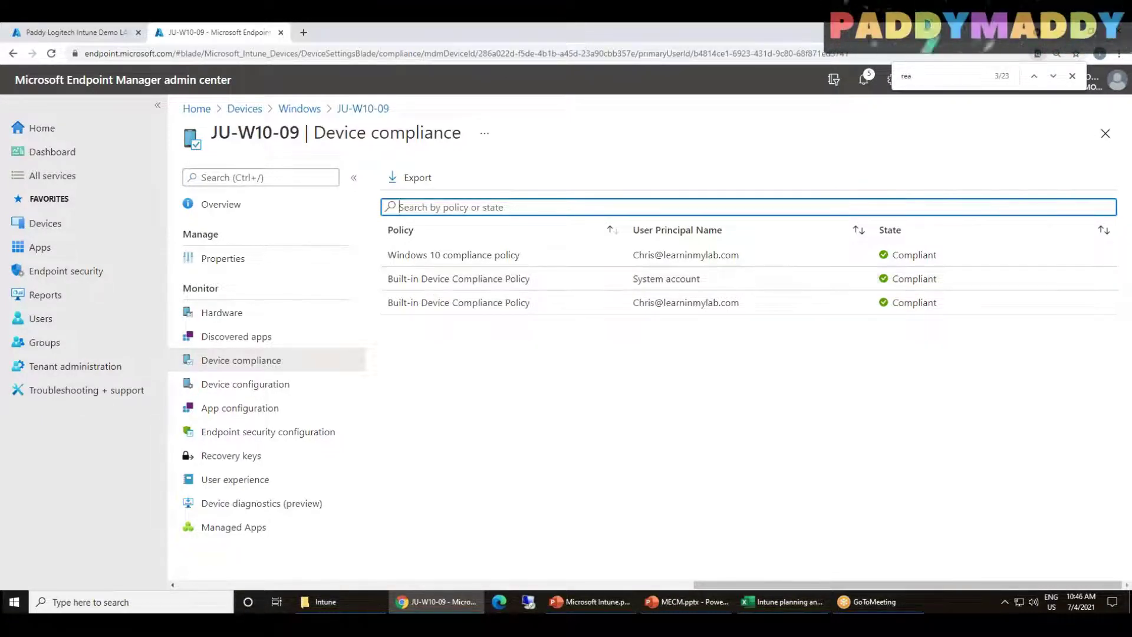
Return via Devices > Windows > JU-W10-09 > Device compliance and open the Windows 10 compliance policy
click(244, 108)
click(228, 272)
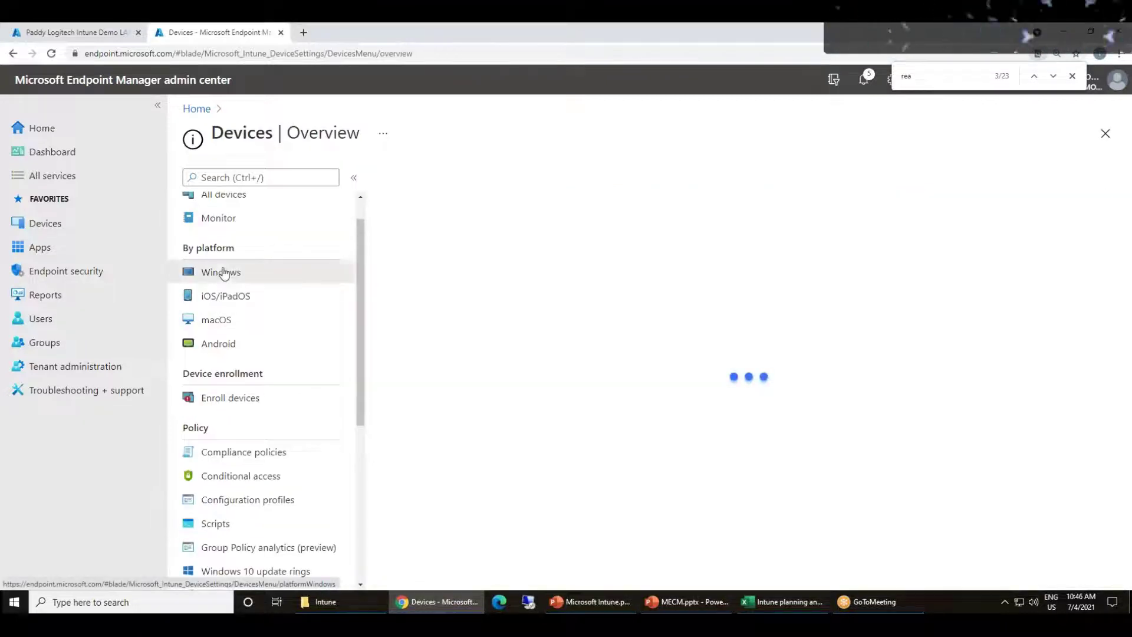
click(253, 291)
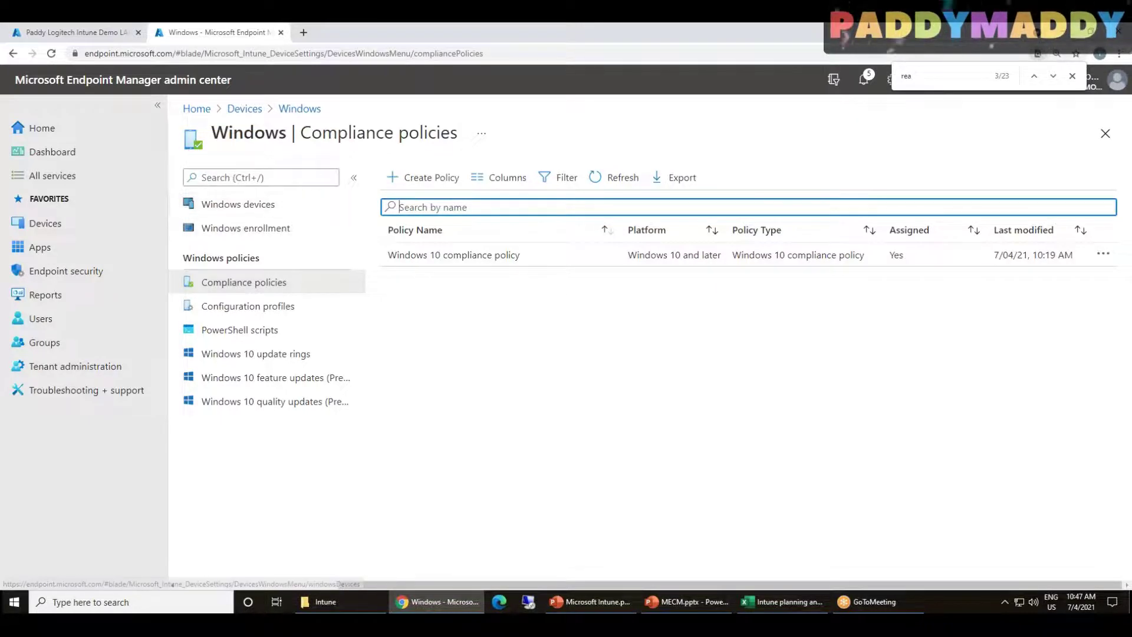
click(237, 204)
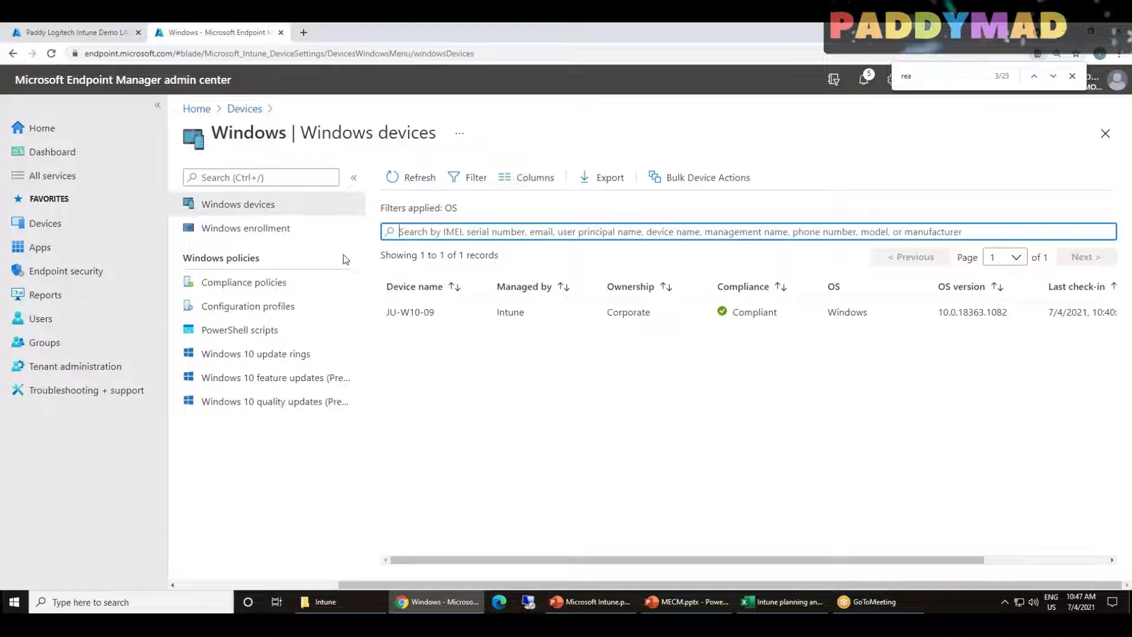
click(244, 108)
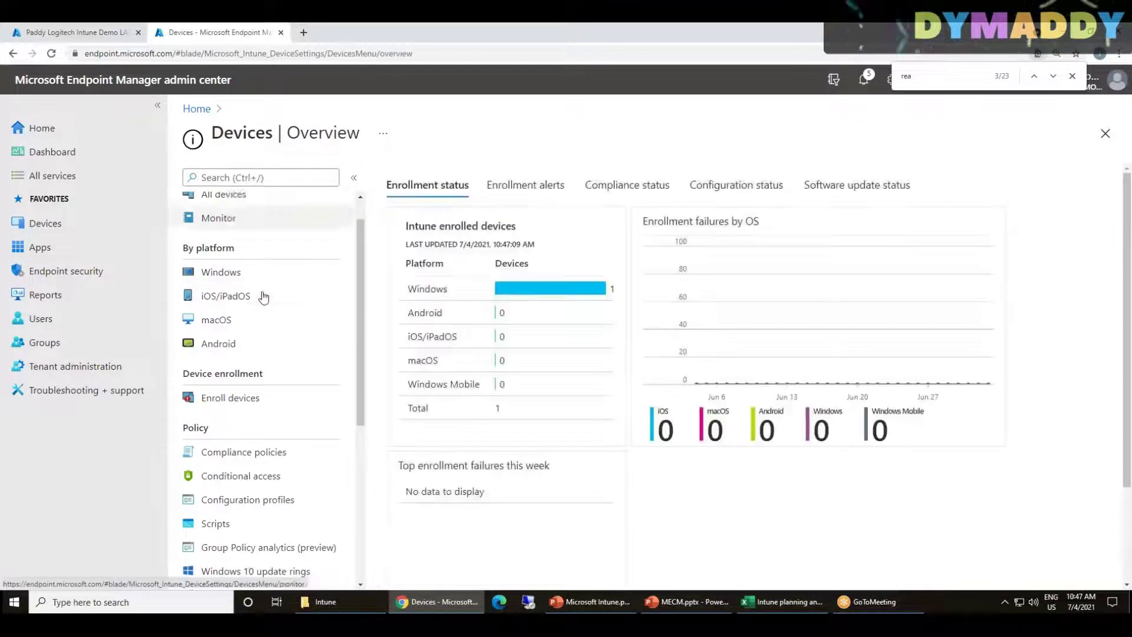
scroll(264, 297, up, 1)
click(236, 303)
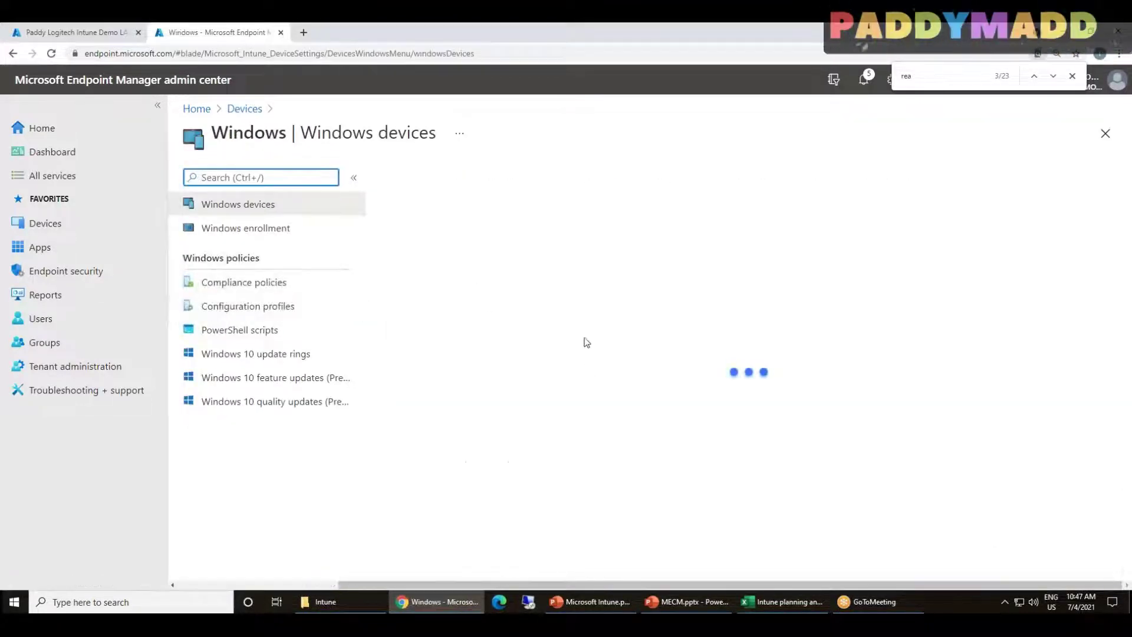
click(480, 320)
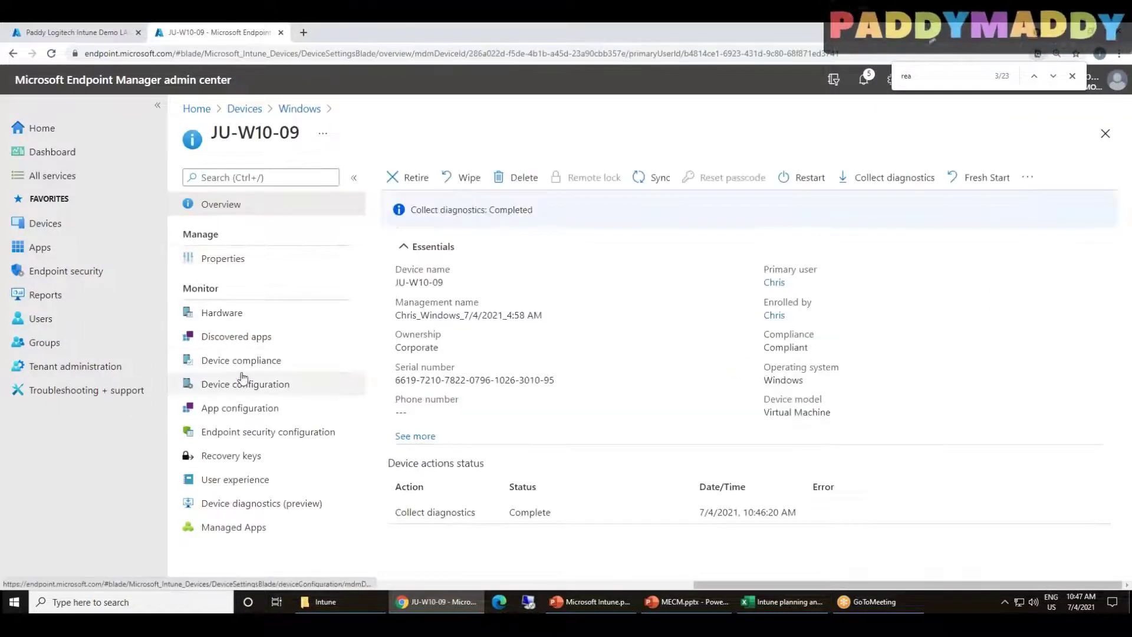
click(240, 360)
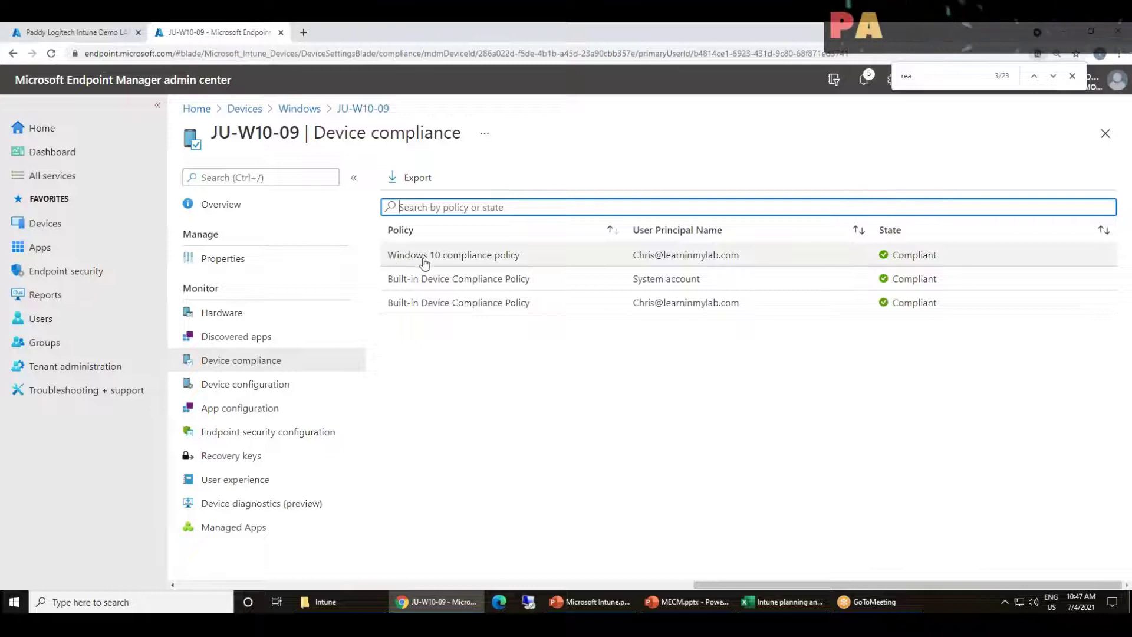
click(504, 261)
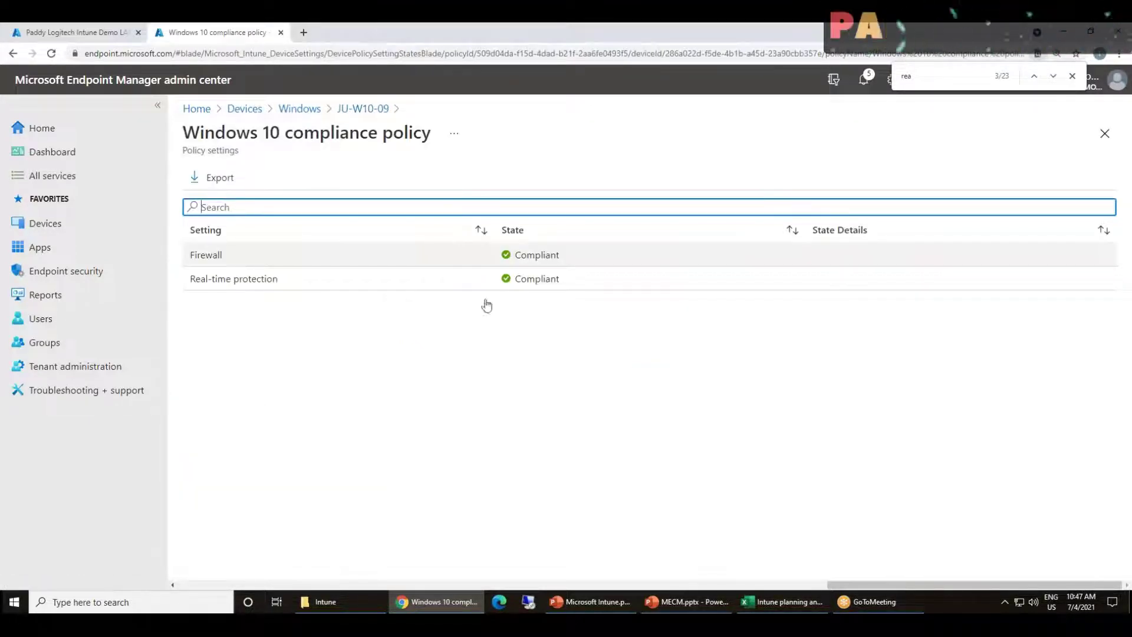
click(435, 413)
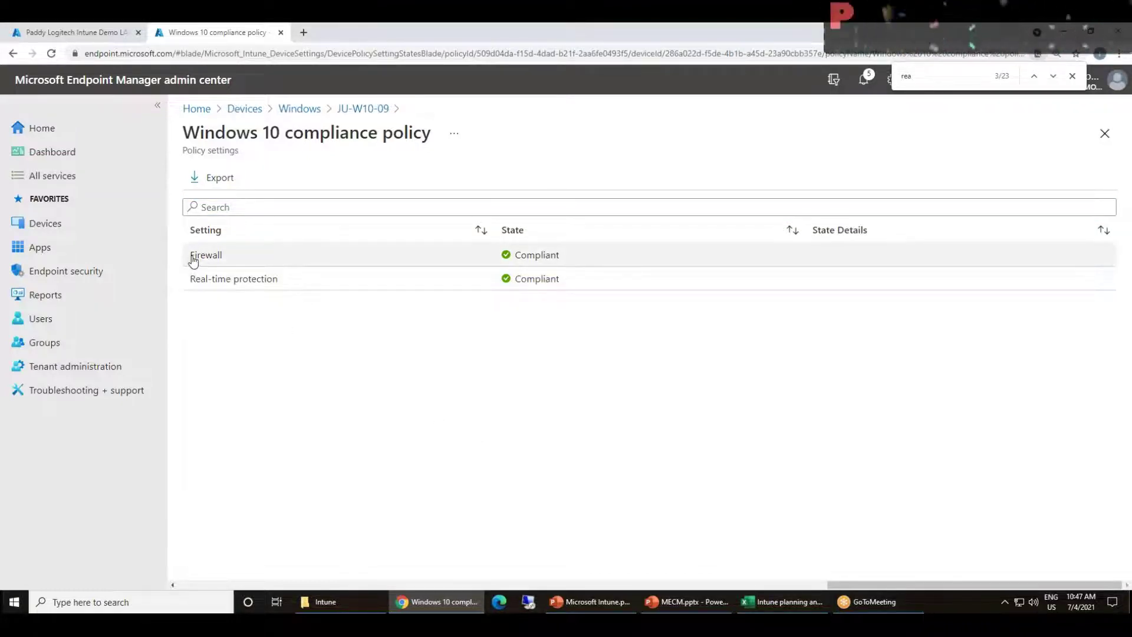
drag(191, 255, 223, 261)
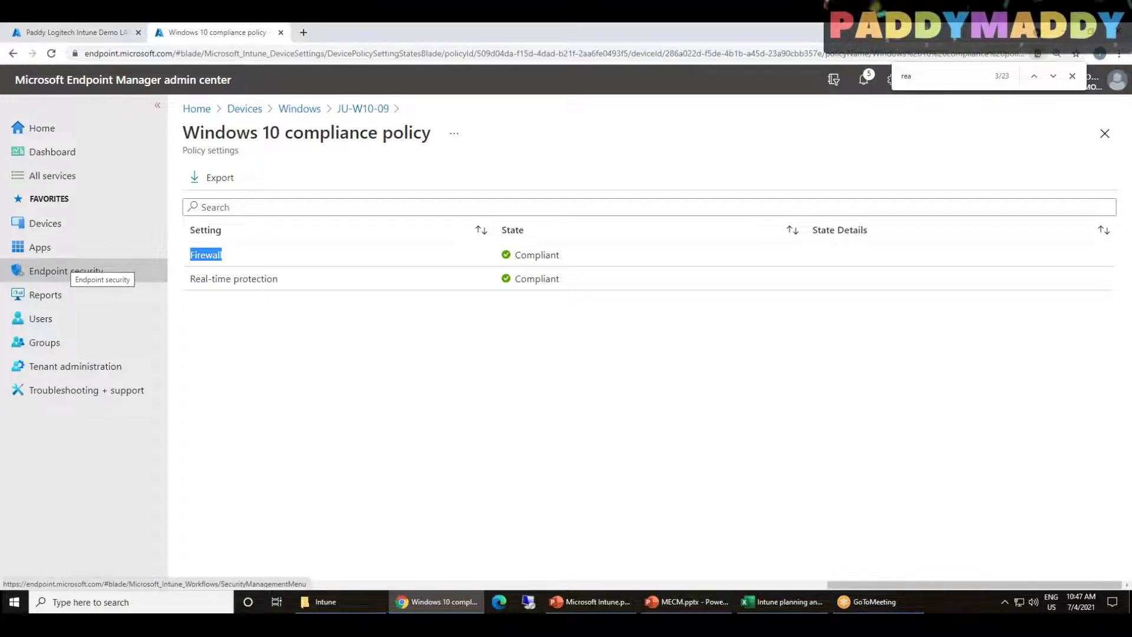
mouse_move(878, 601)
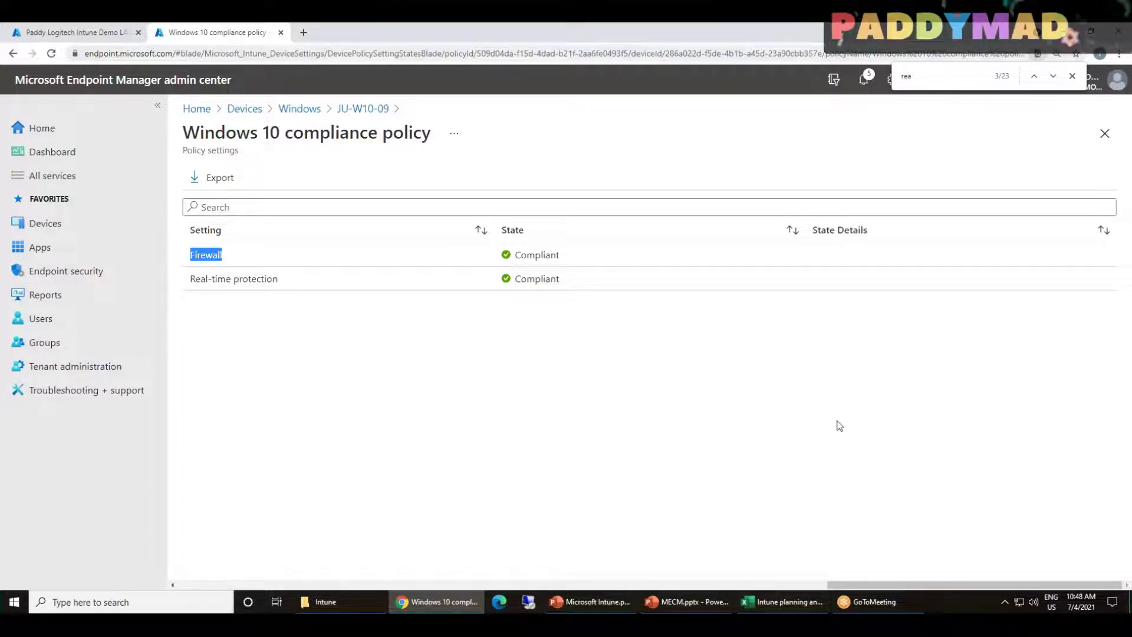
click(219, 436)
Open the Downloads folder, launch VbsEditSetup.exe by mistake and cancel its installer
click(341, 602)
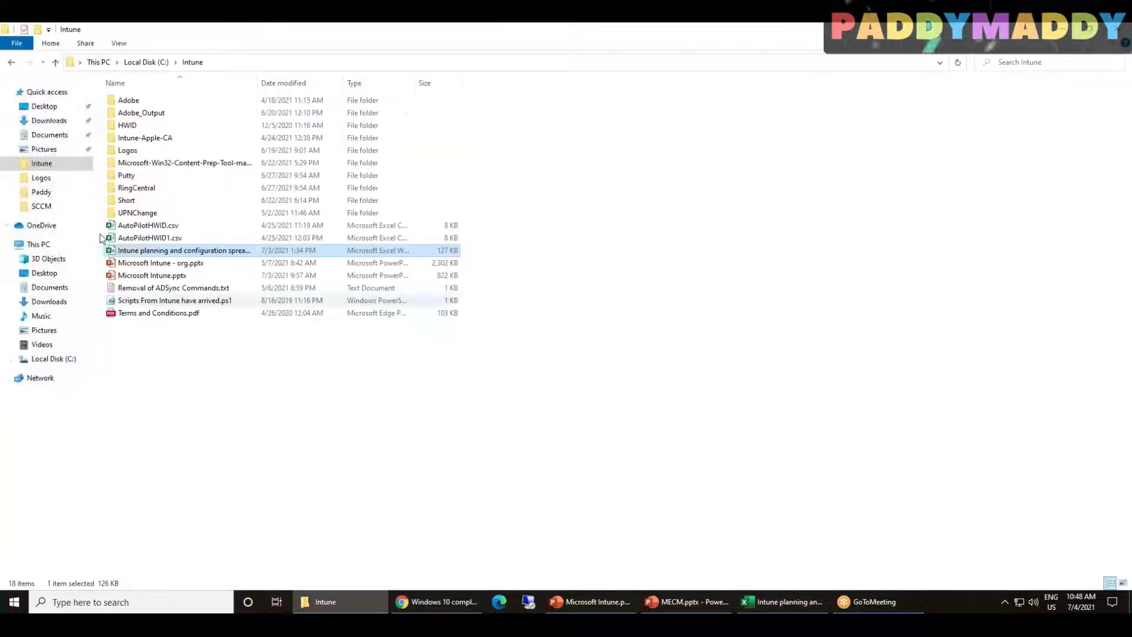
click(49, 121)
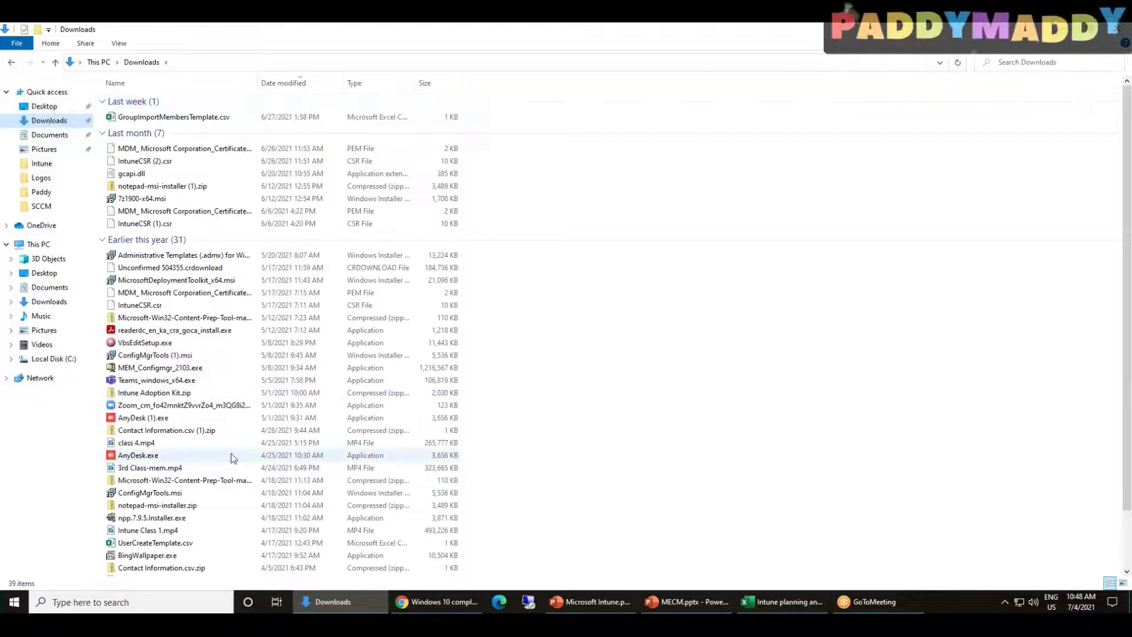
scroll(230, 452, down, 2)
double_click(145, 280)
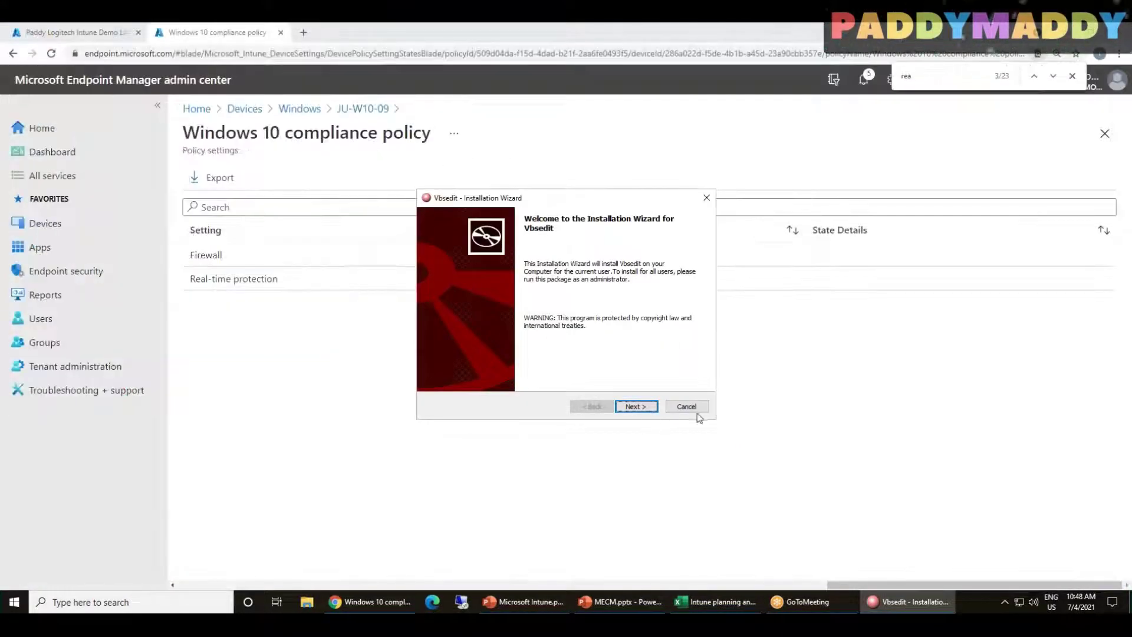
click(700, 406)
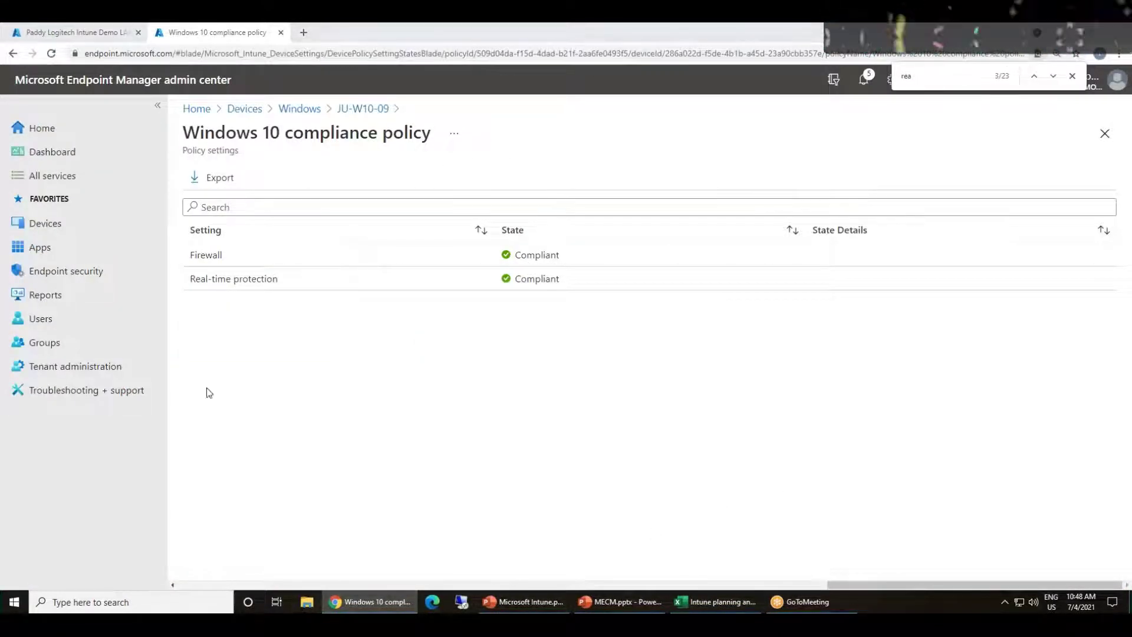
Launch AnyDesk (1).exe from the Downloads folder and minimize File Explorer
click(306, 601)
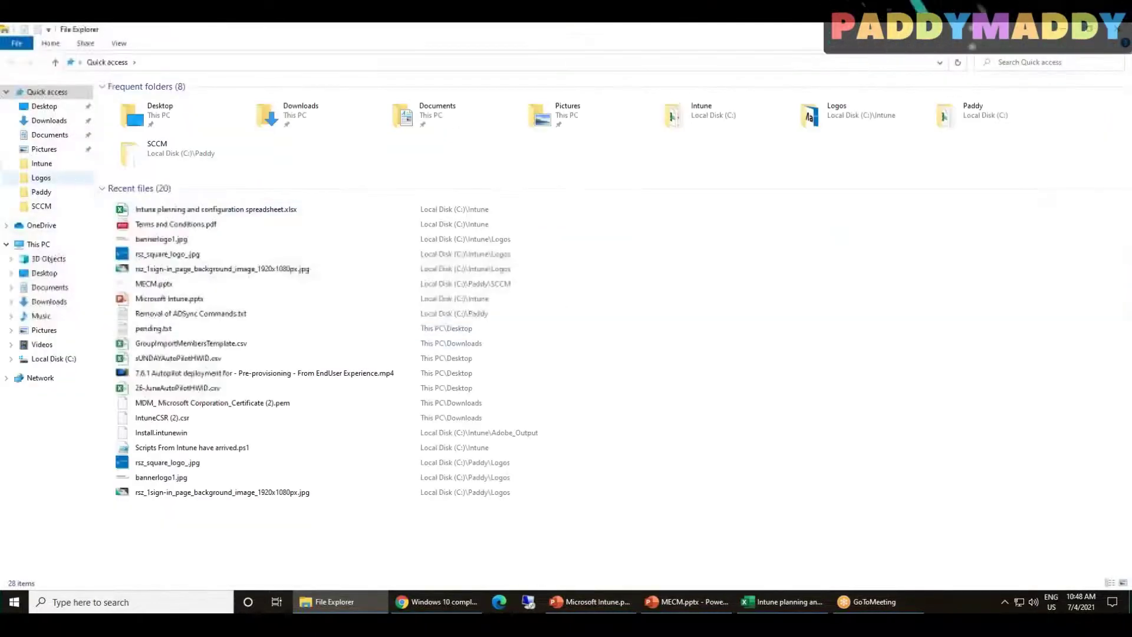
click(41, 121)
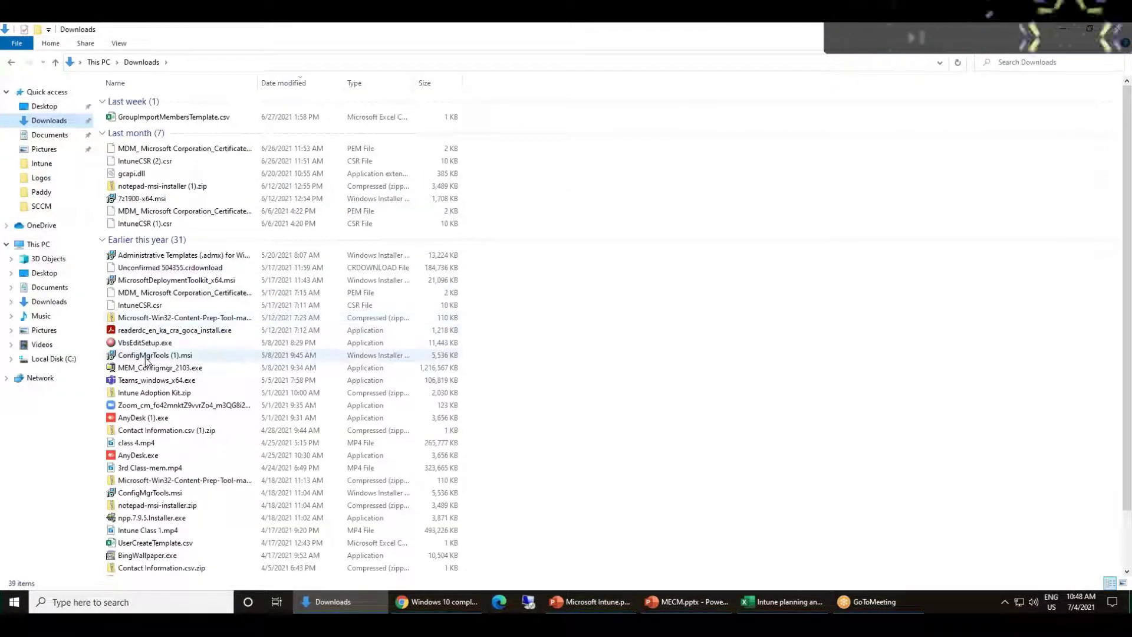
click(141, 418)
double_click(141, 418)
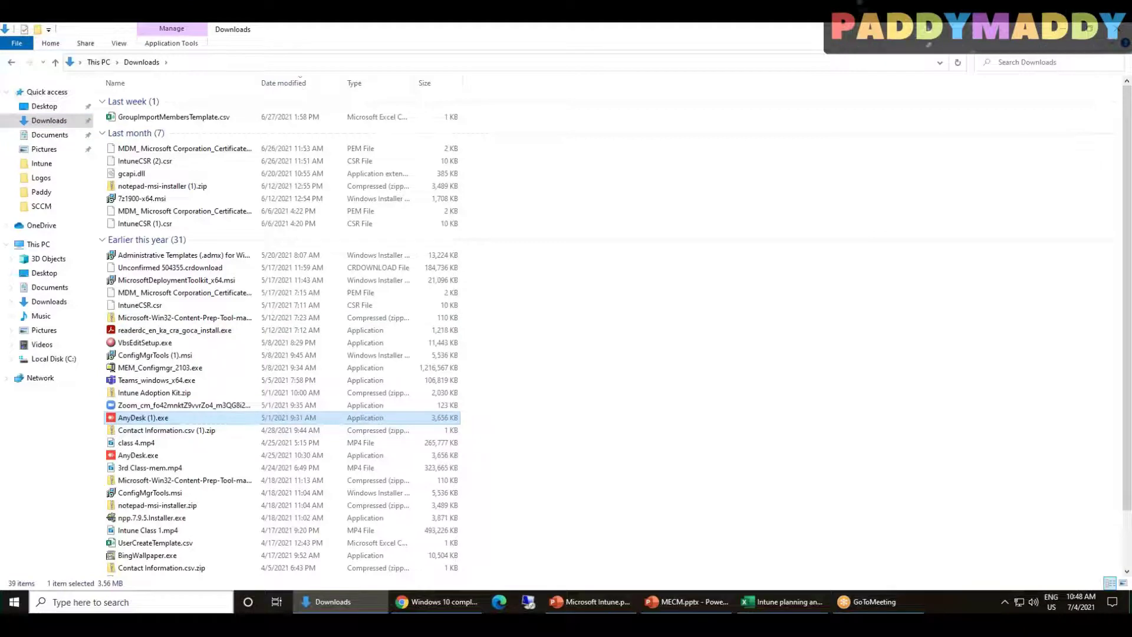
click(346, 604)
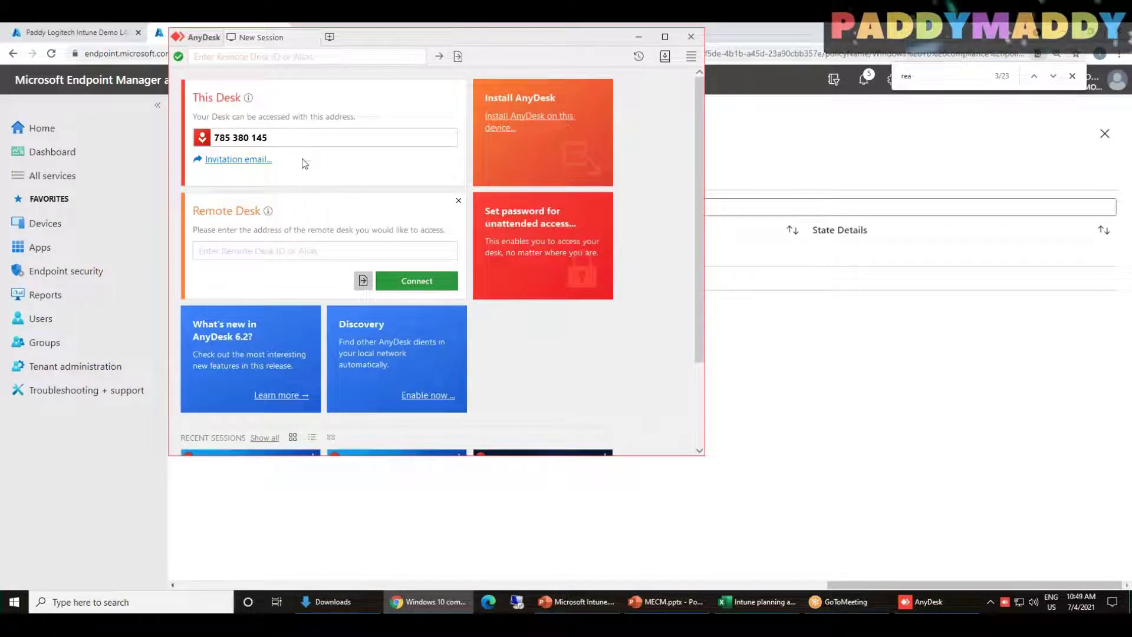
Enter the remote computer's desk ID in AnyDesk and start the connection
click(275, 257)
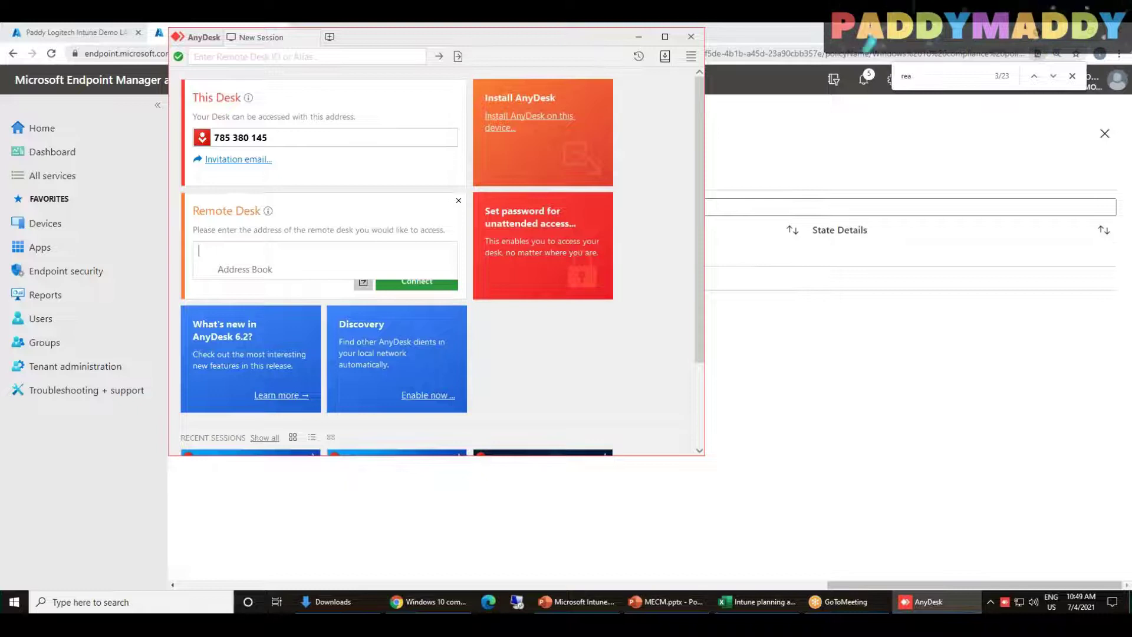
text(916716591)
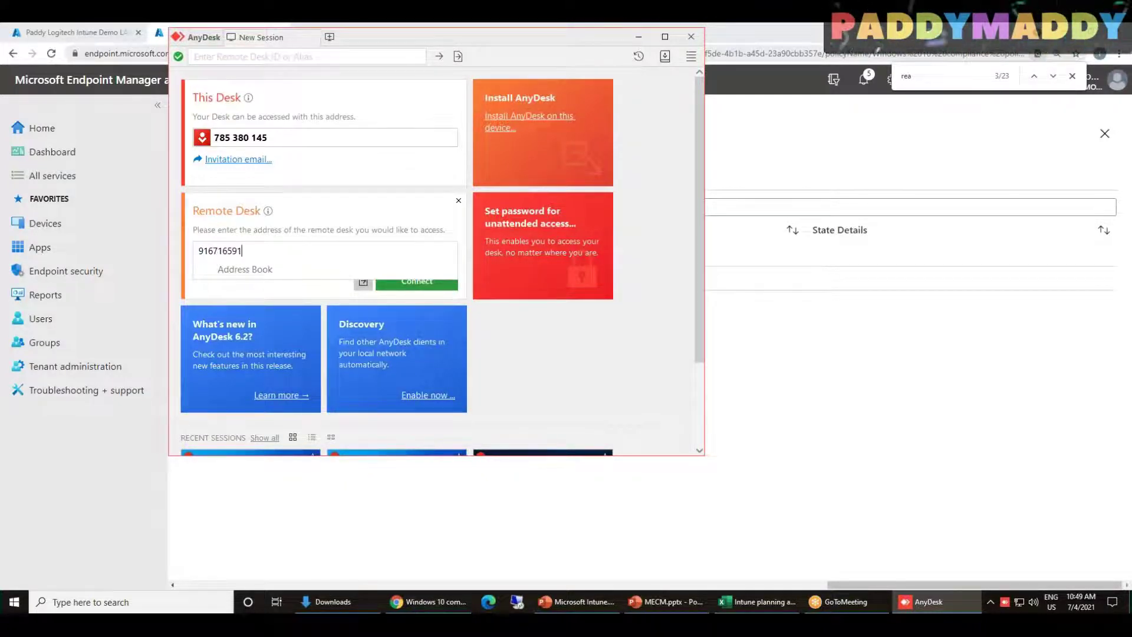
key(Return)
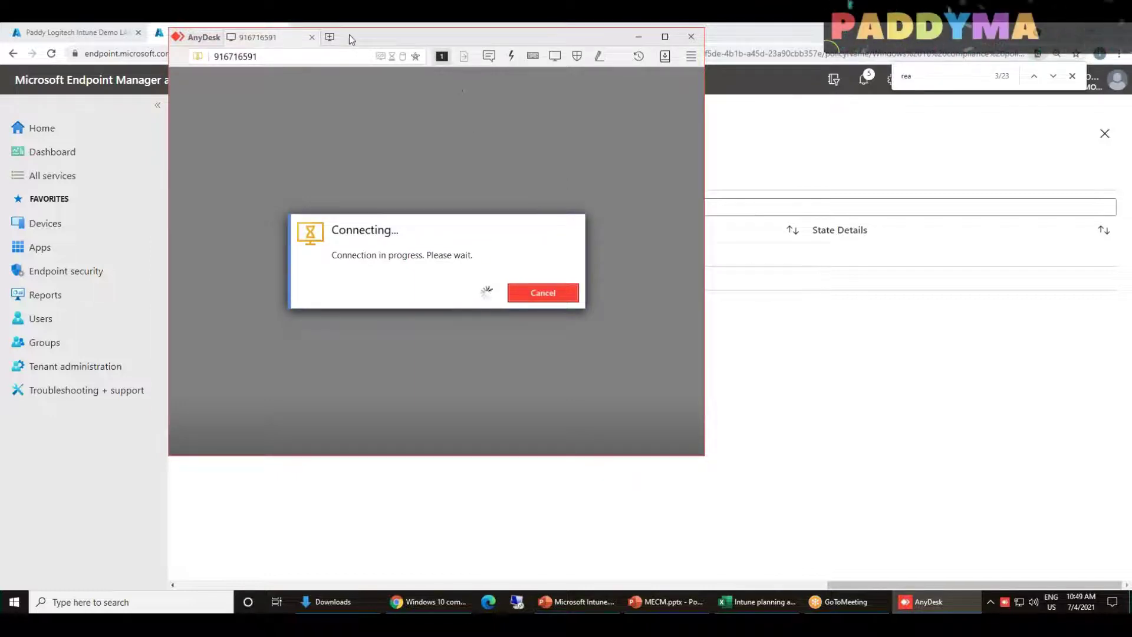
Maximize the session window and show the remote desktop with all windows minimized
double_click(366, 34)
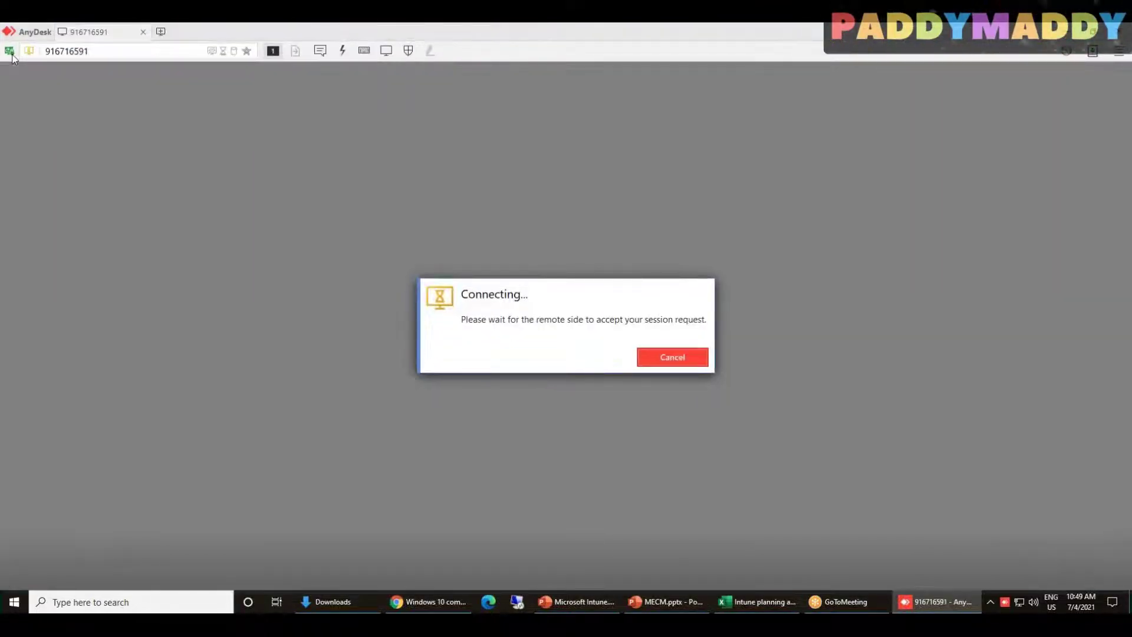
mouse_move(11, 57)
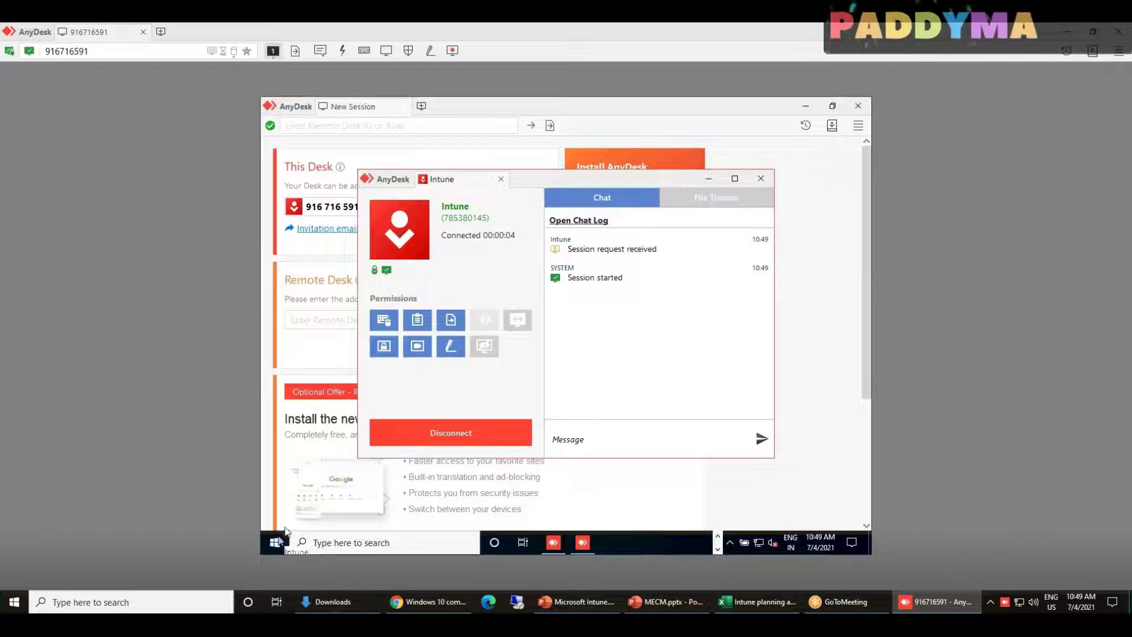
right_click(275, 541)
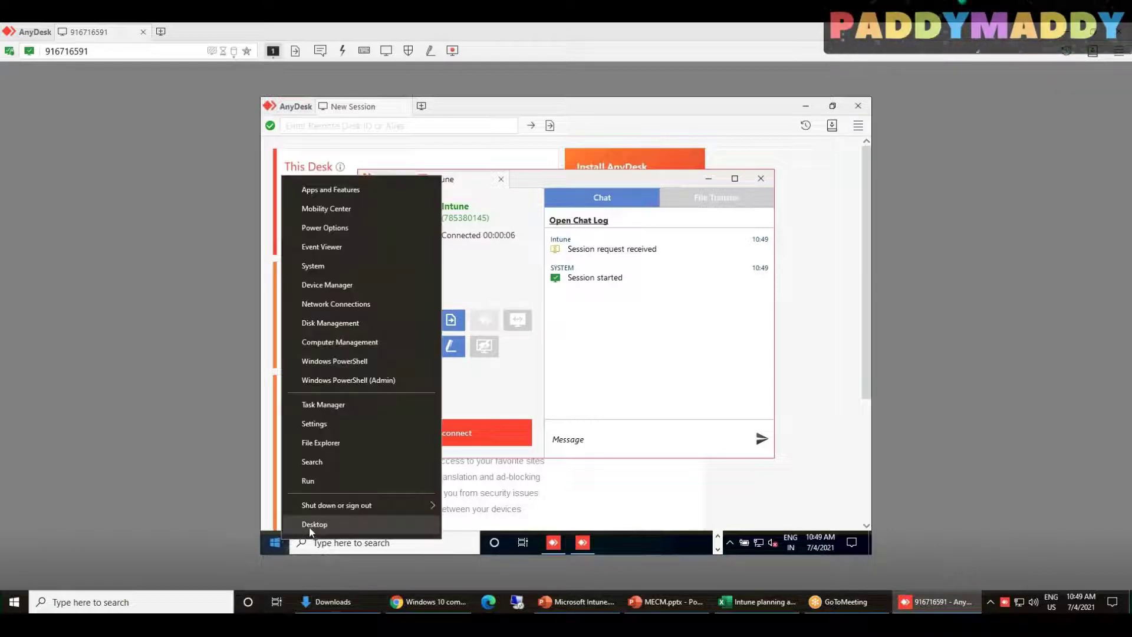
click(309, 524)
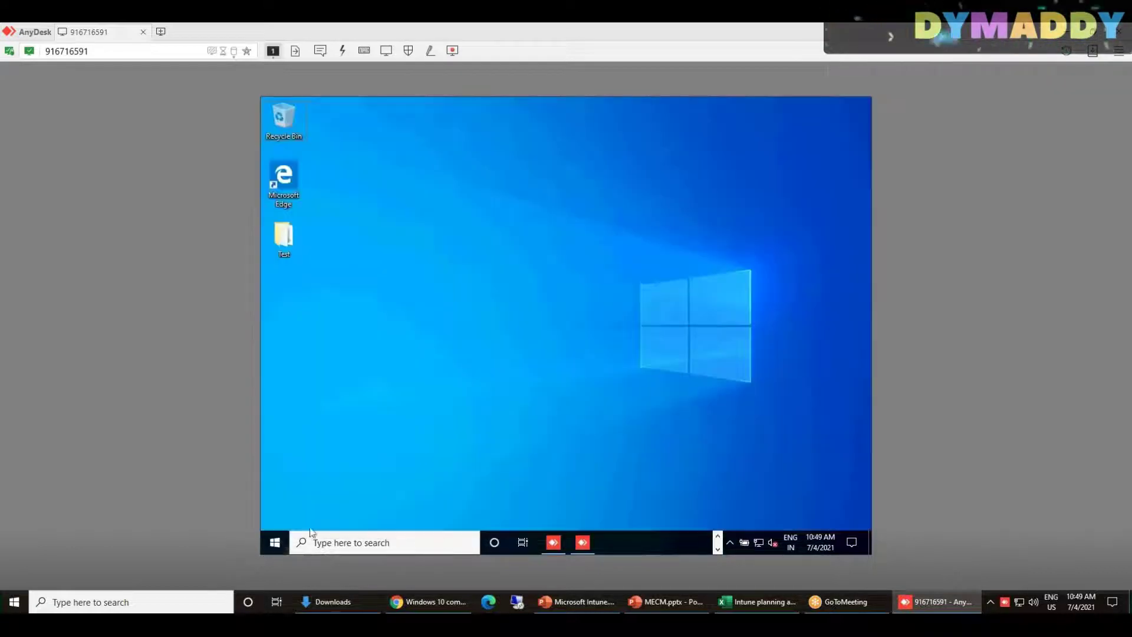
click(717, 539)
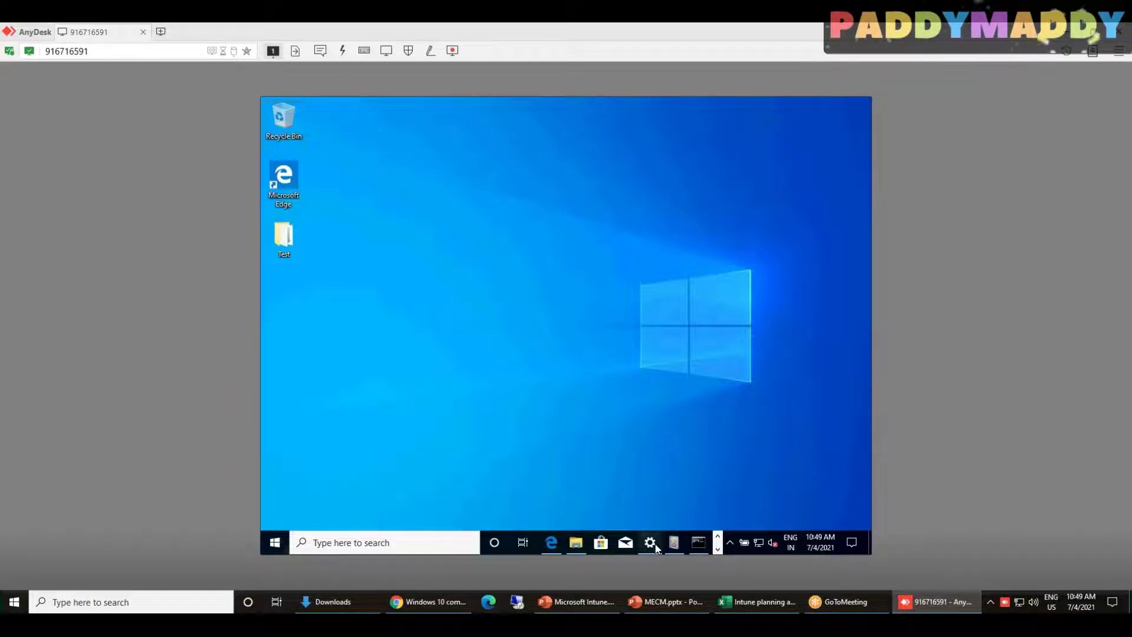
click(651, 542)
click(655, 543)
click(674, 542)
click(717, 550)
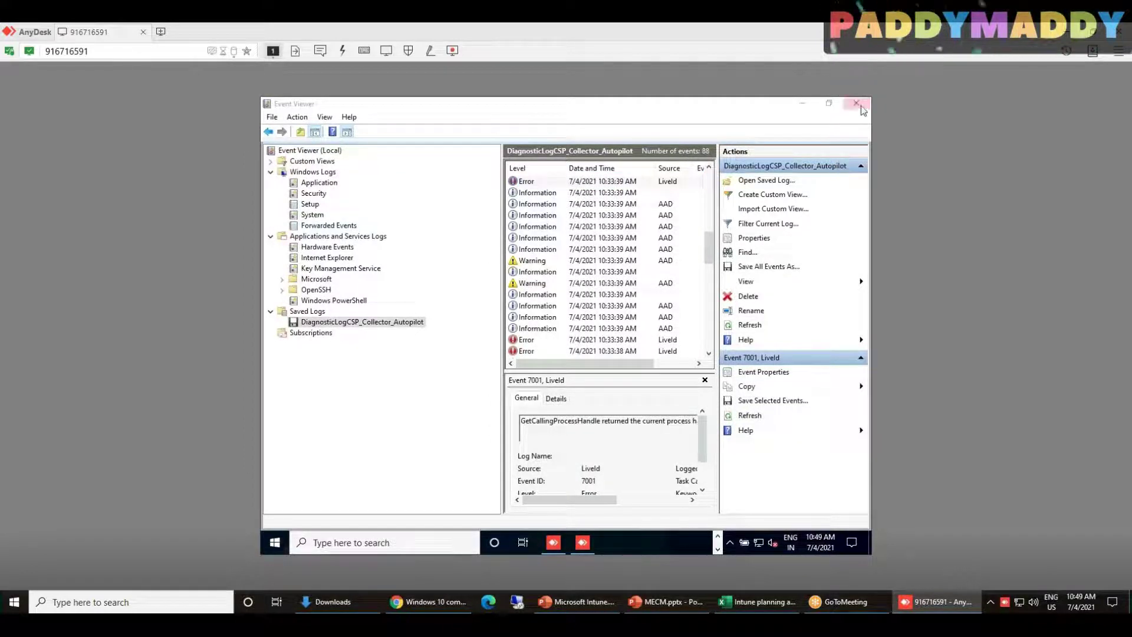
click(803, 105)
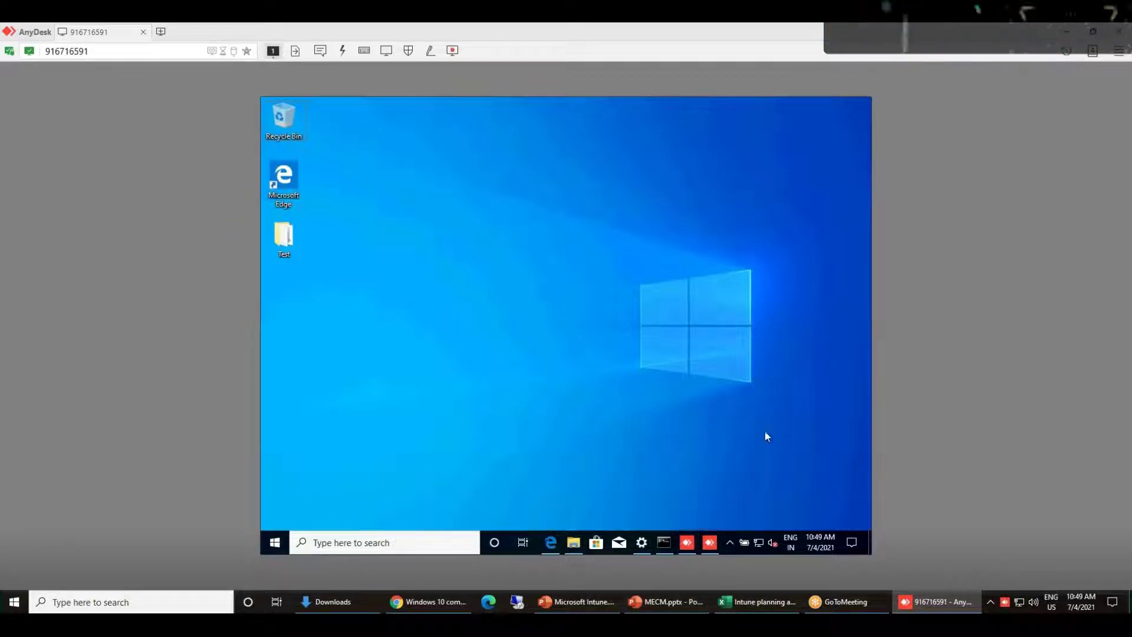
click(934, 606)
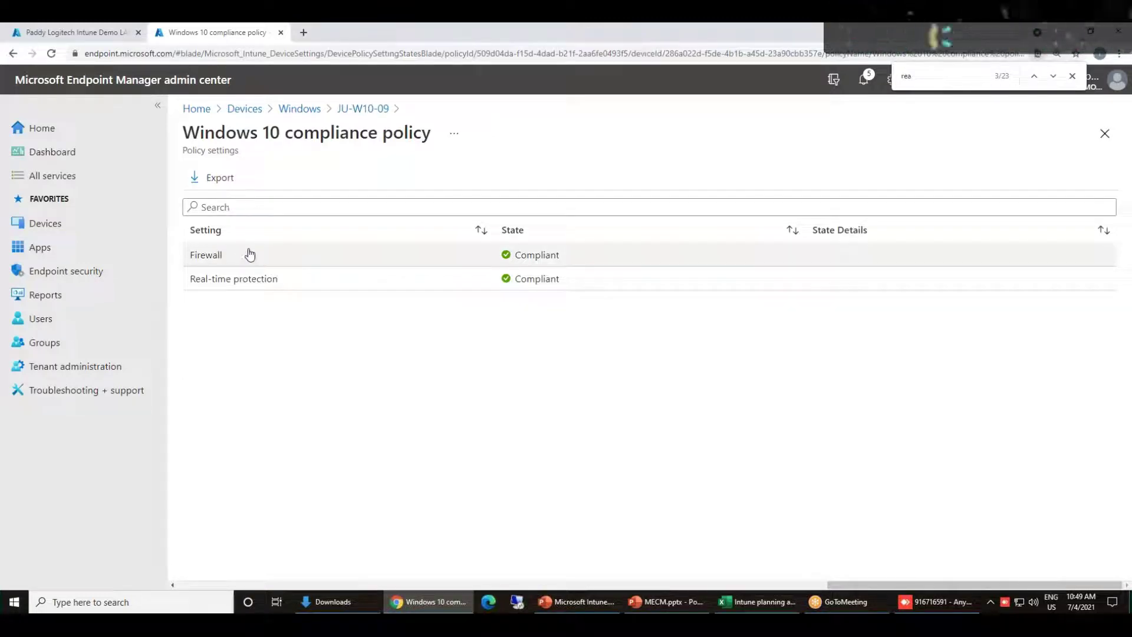
click(941, 601)
On the remote PC, search Settings for Defender and open Windows Defender Firewall, currently On
key(super)
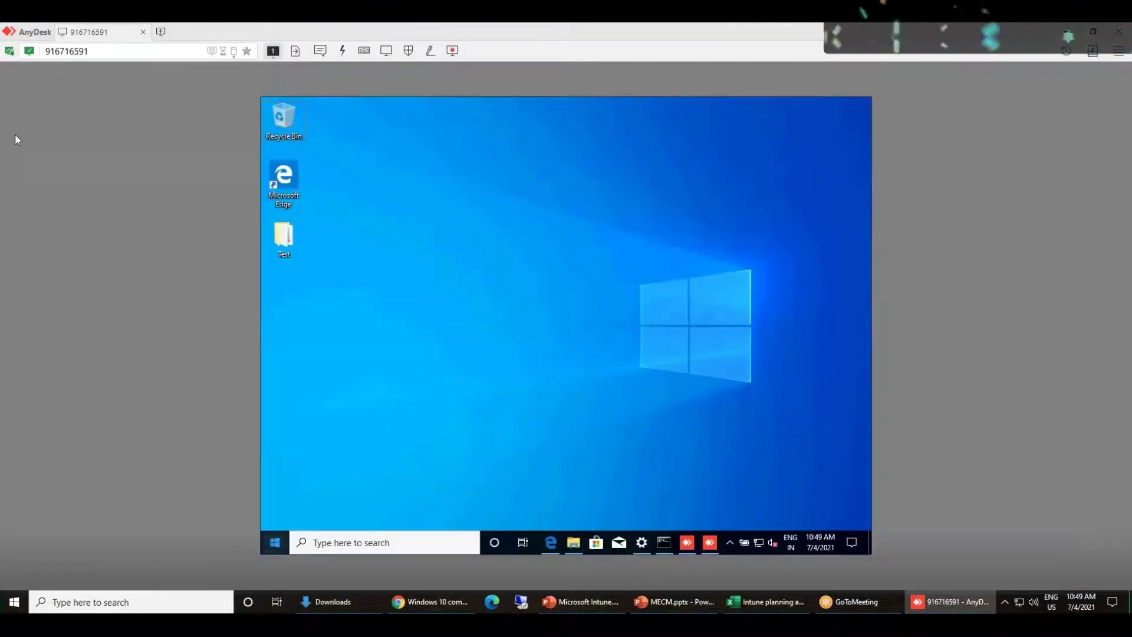
key(Return)
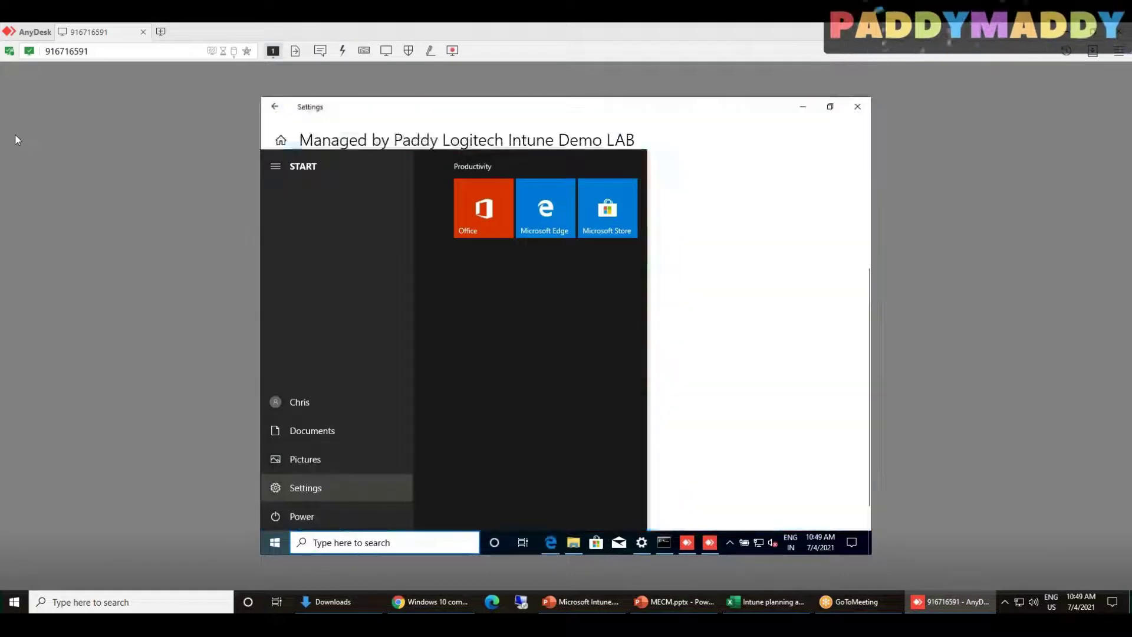
key(super)
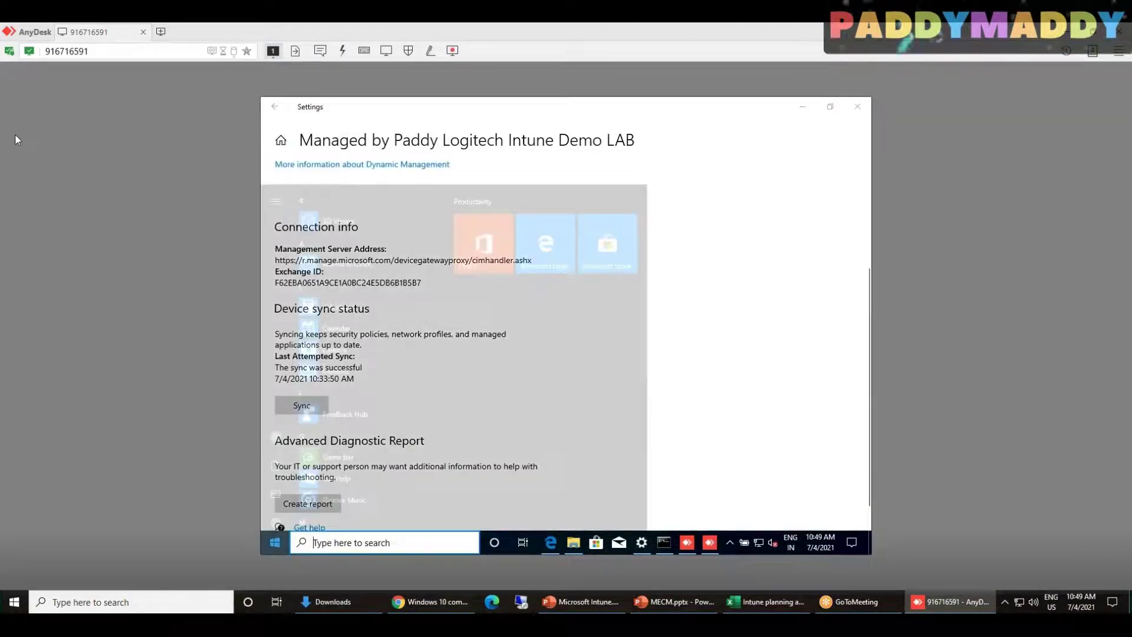
click(275, 542)
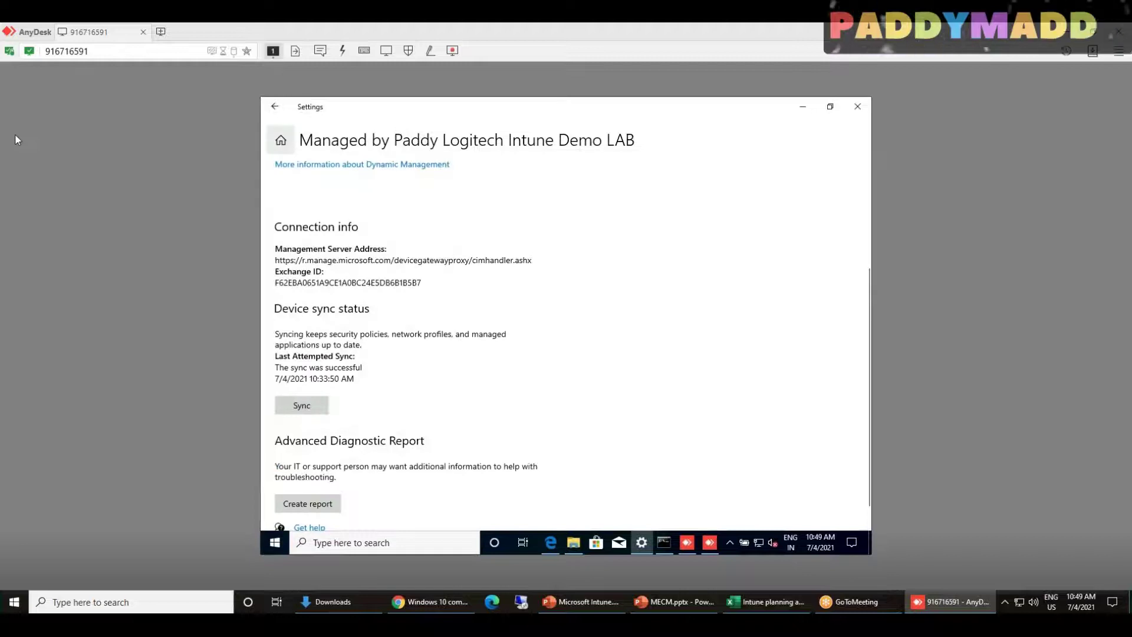
click(281, 140)
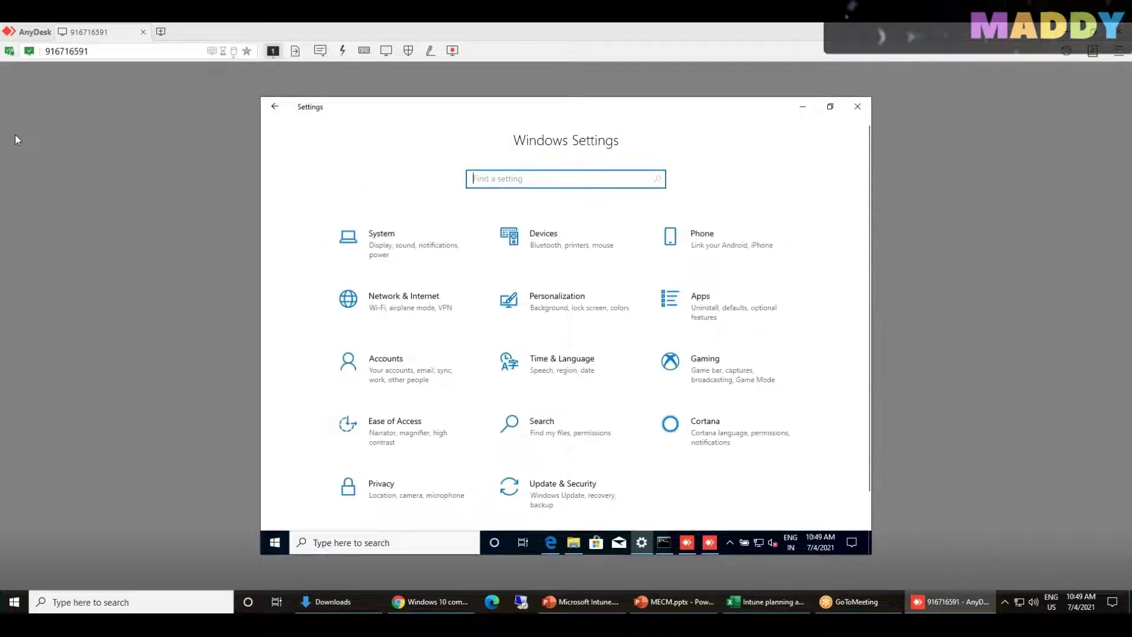
text(defe)
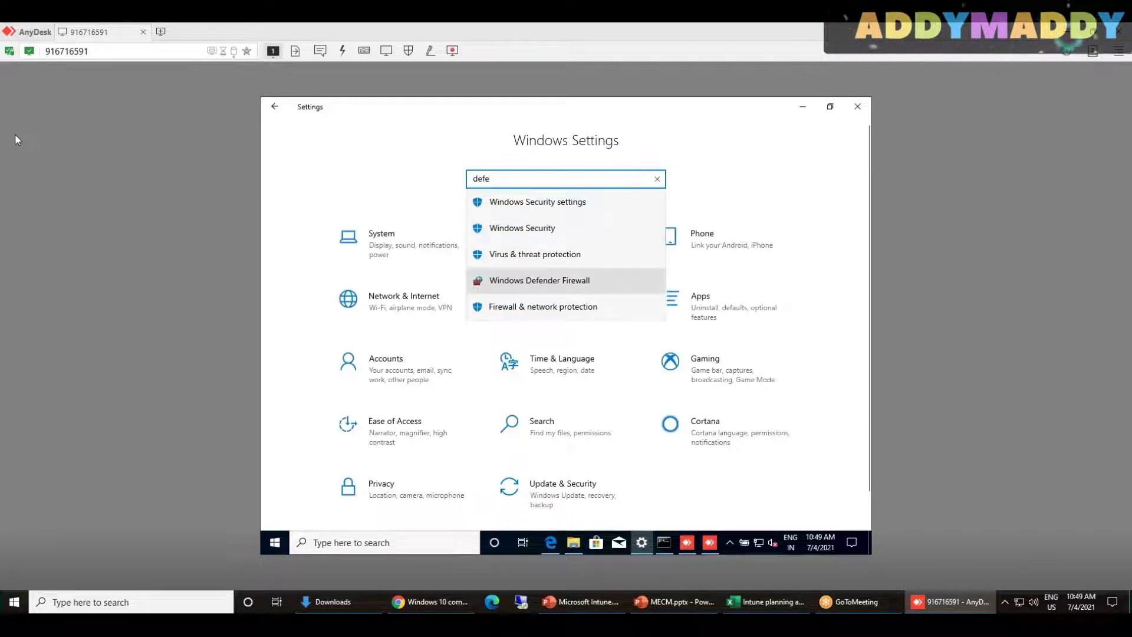
key(Return)
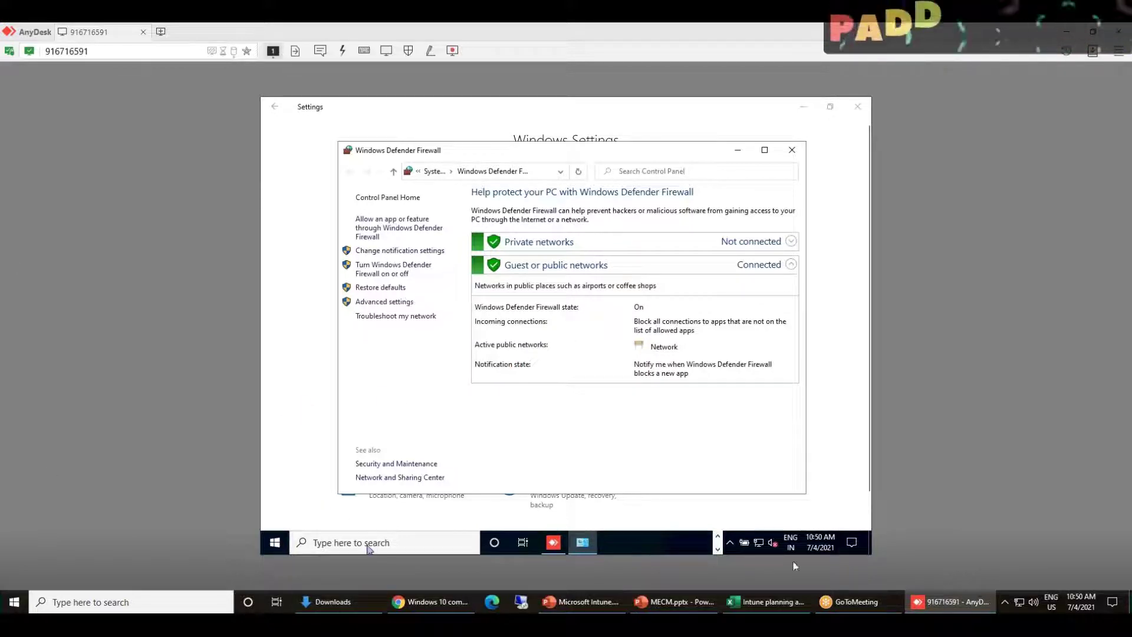
View JU-W10-09's Firewall setting details showing Compliant, then go back to the AnyDesk session
click(443, 602)
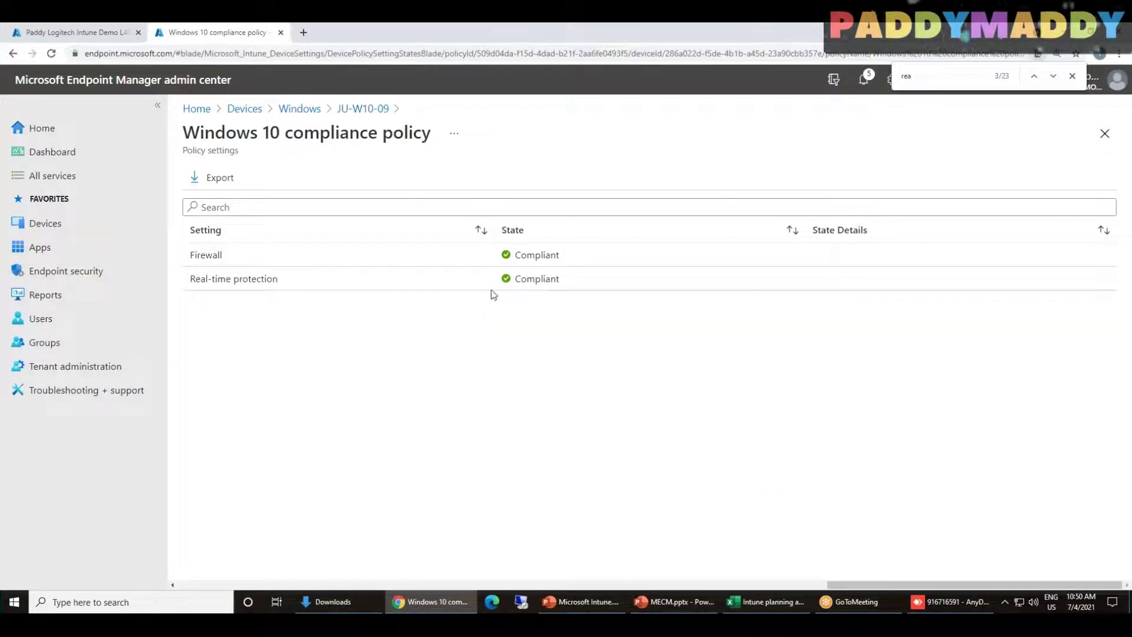
drag(191, 258, 227, 260)
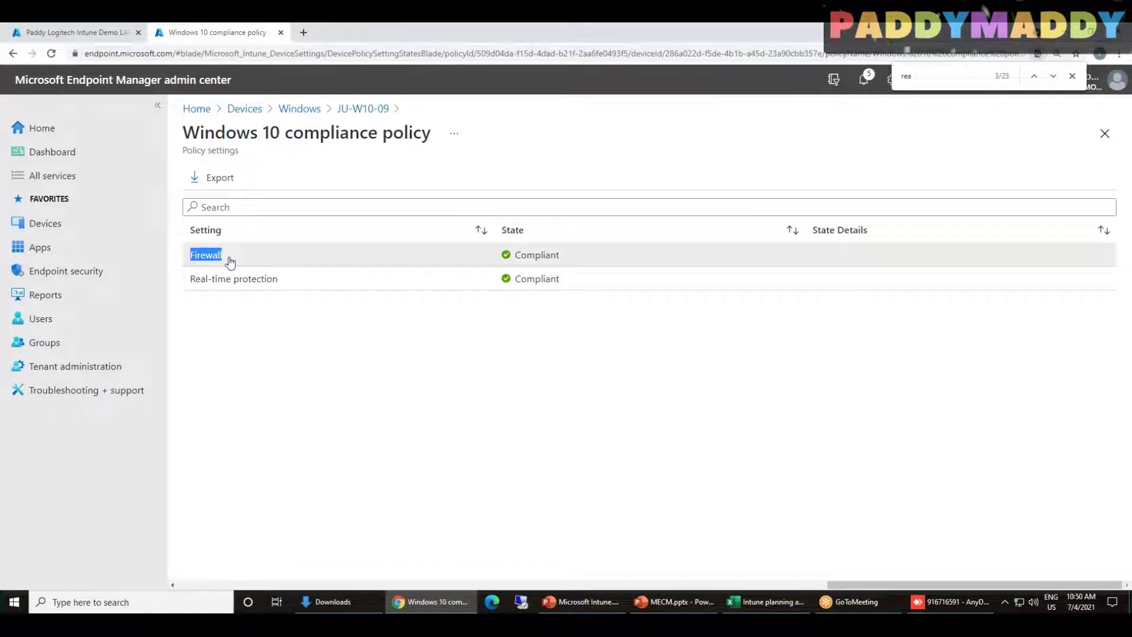
click(306, 252)
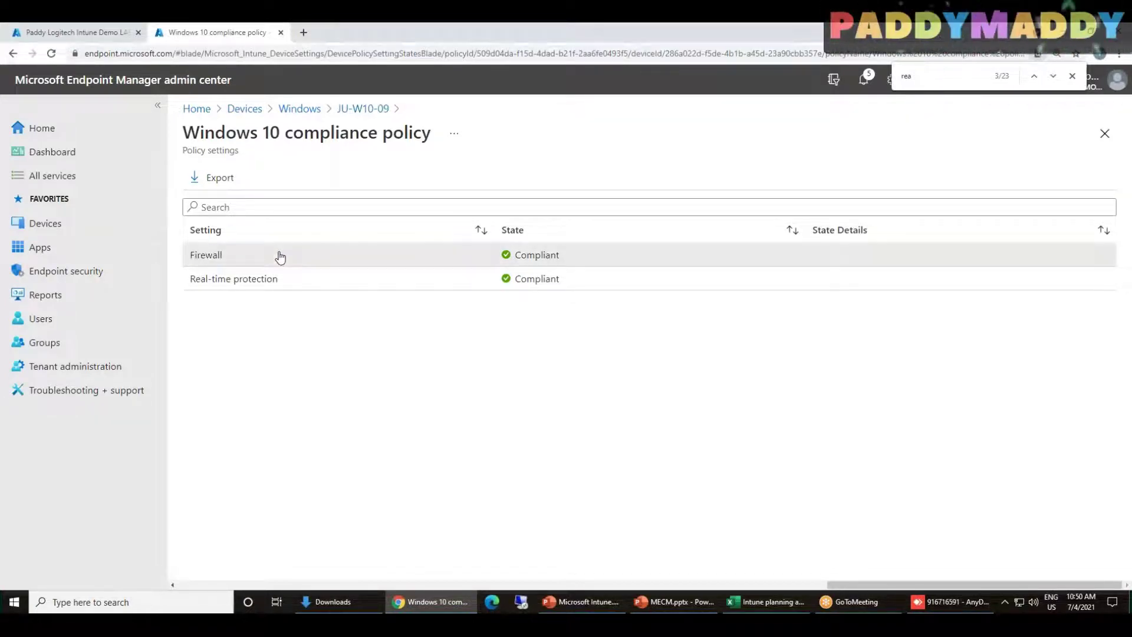
click(278, 255)
drag(944, 301, 1075, 307)
drag(926, 215, 967, 220)
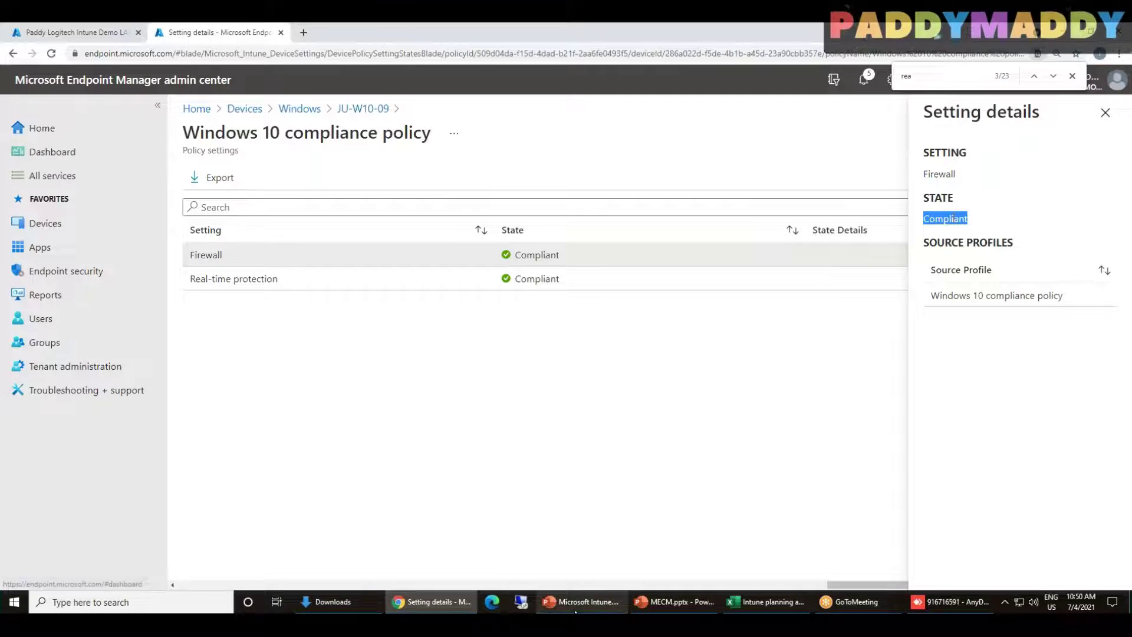
click(946, 599)
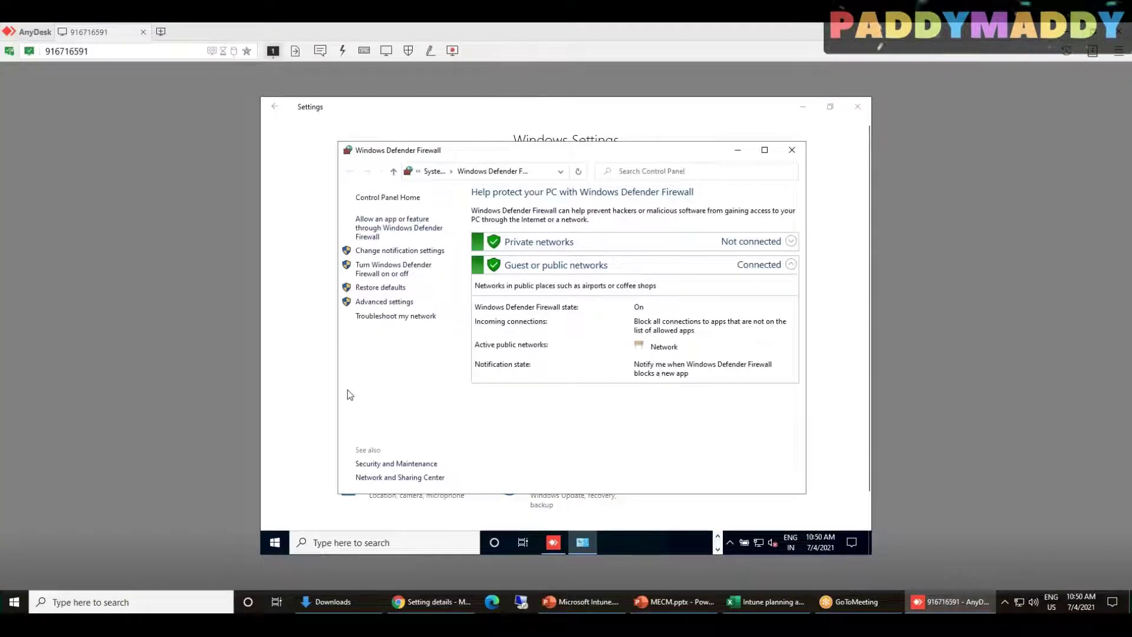
Set the domain profile's firewall state to Off in the local policy properties
right_click(347, 153)
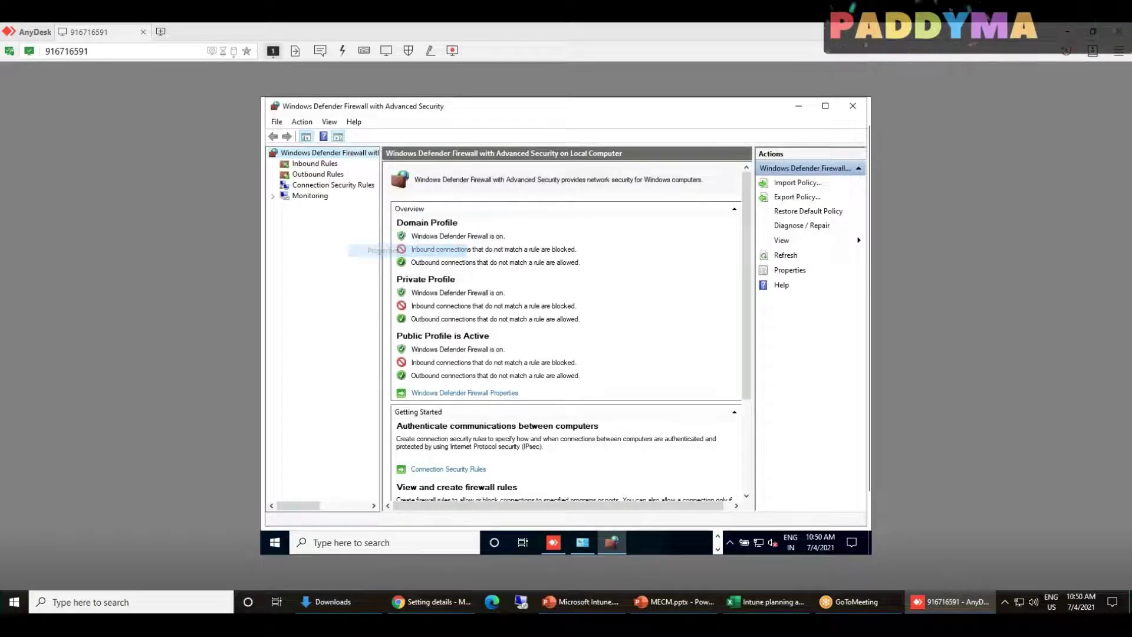
click(383, 250)
click(613, 250)
click(590, 268)
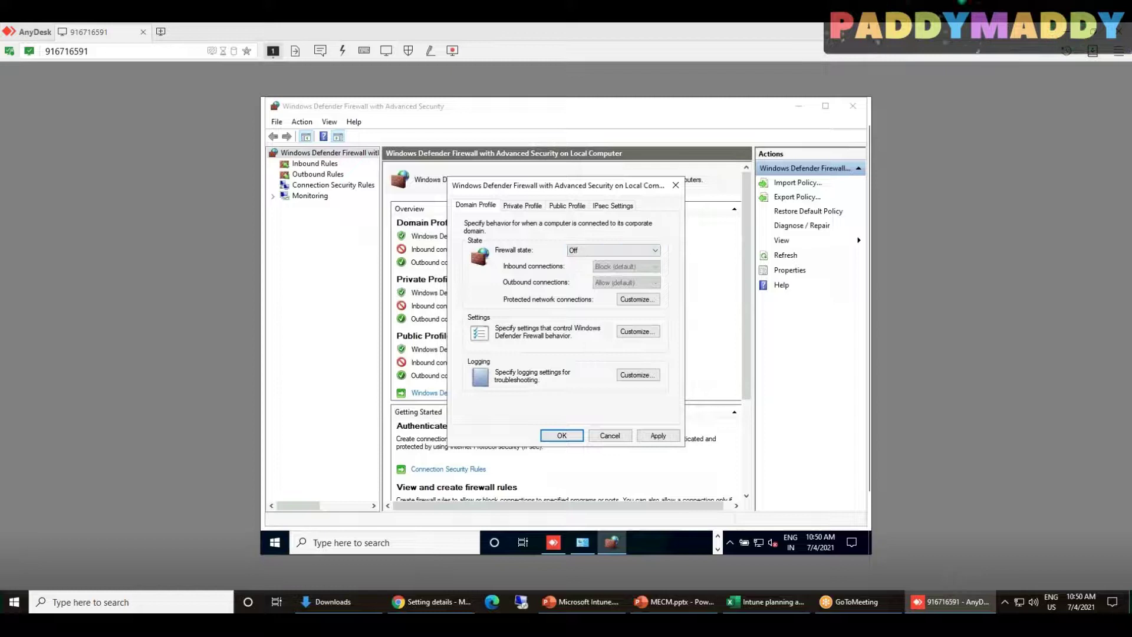
click(561, 435)
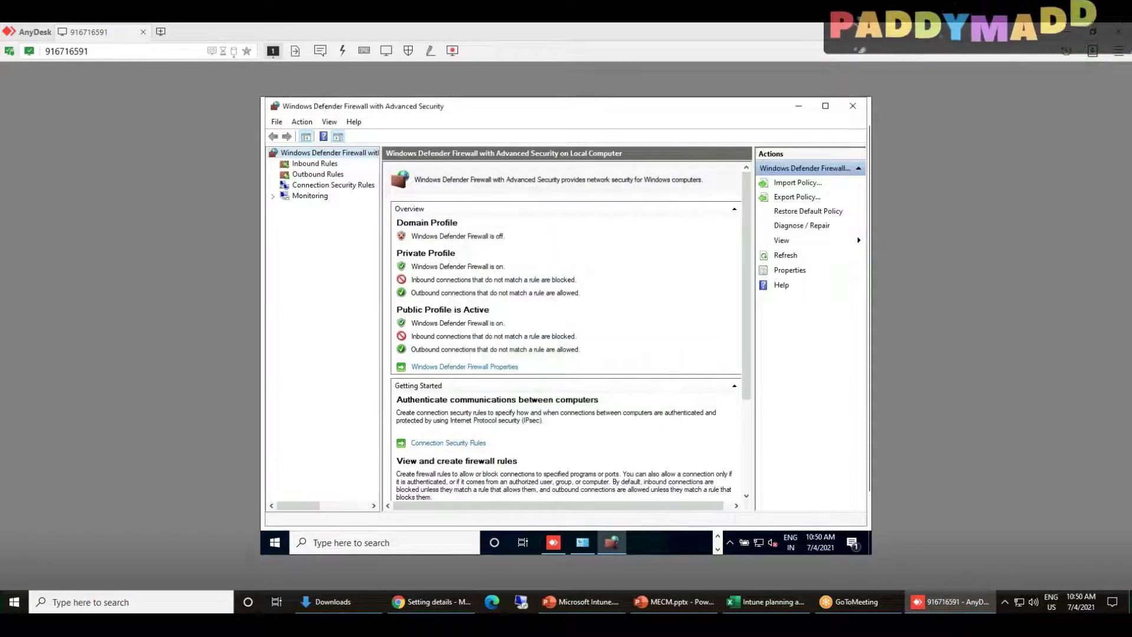
Set the Private and Public profile firewall states to Off, apply, and close the console
right_click(318, 153)
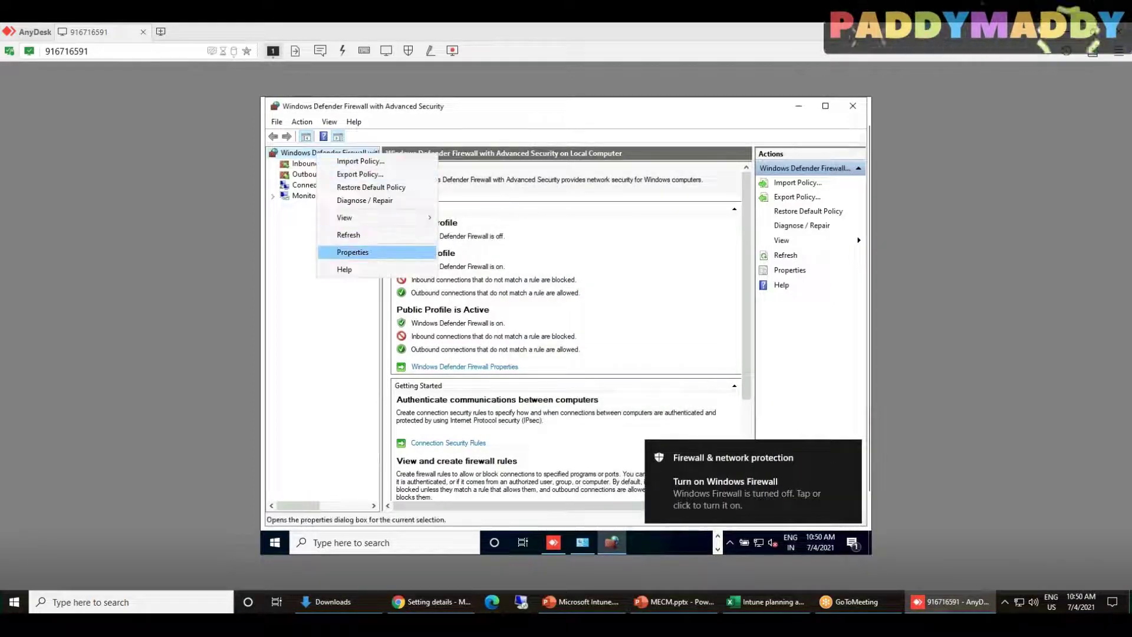
click(353, 252)
click(522, 204)
click(613, 250)
click(590, 269)
click(567, 205)
click(613, 250)
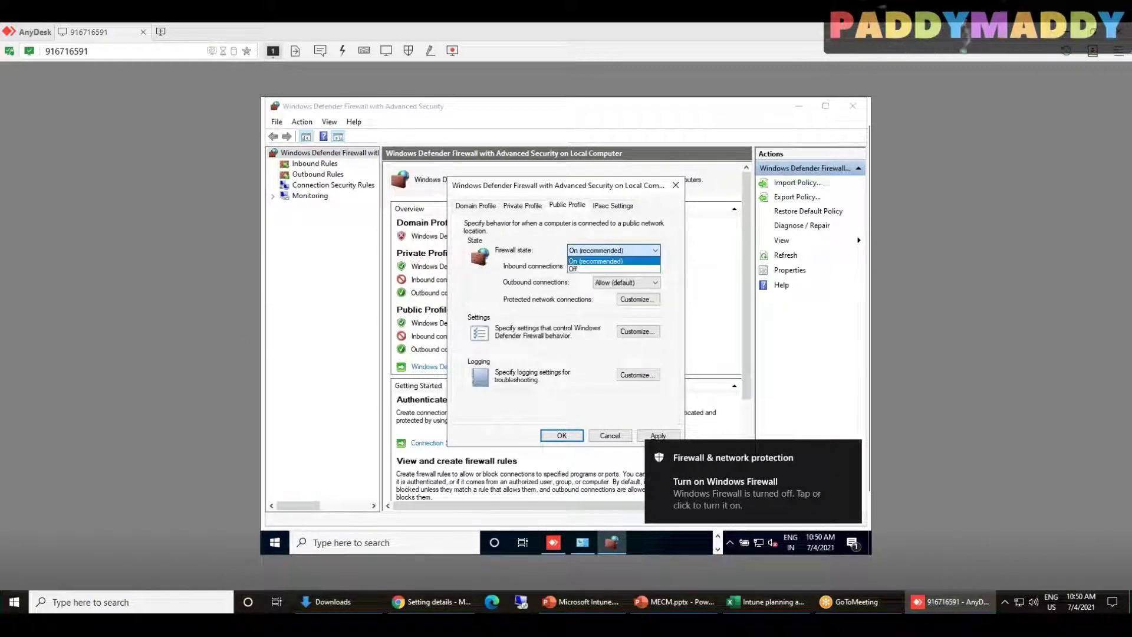
click(590, 269)
click(561, 435)
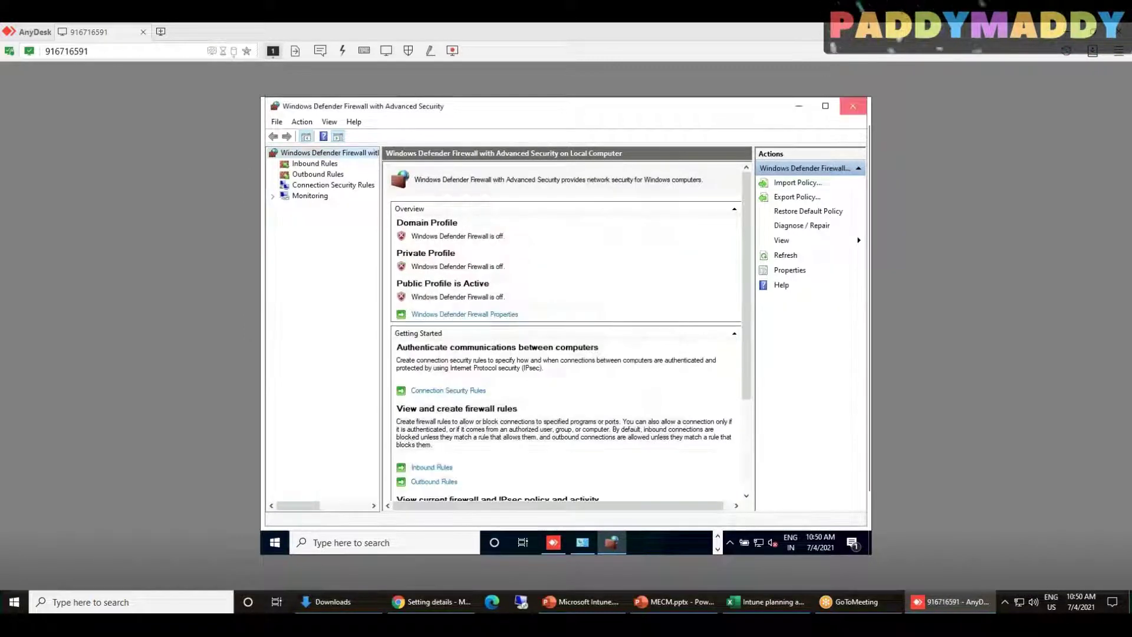
click(852, 106)
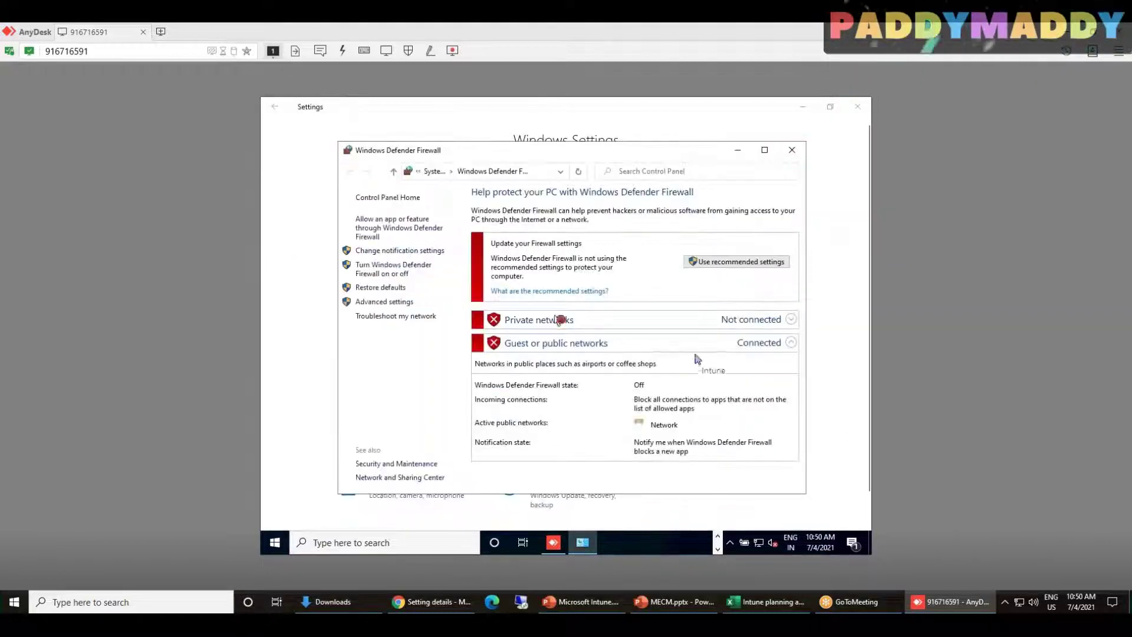
click(718, 536)
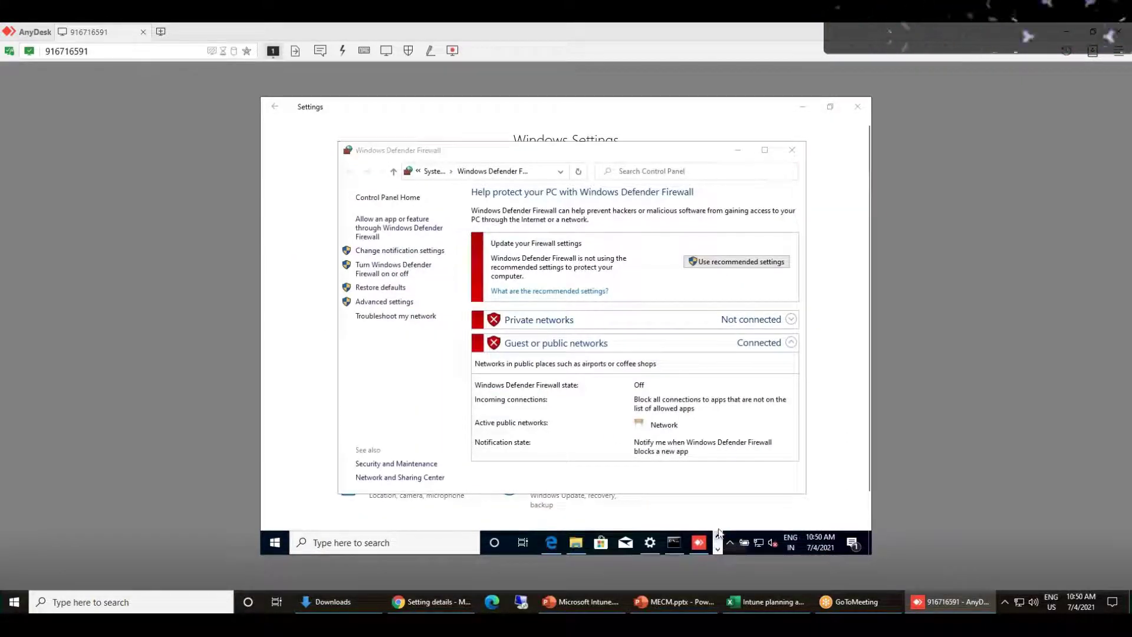
click(775, 515)
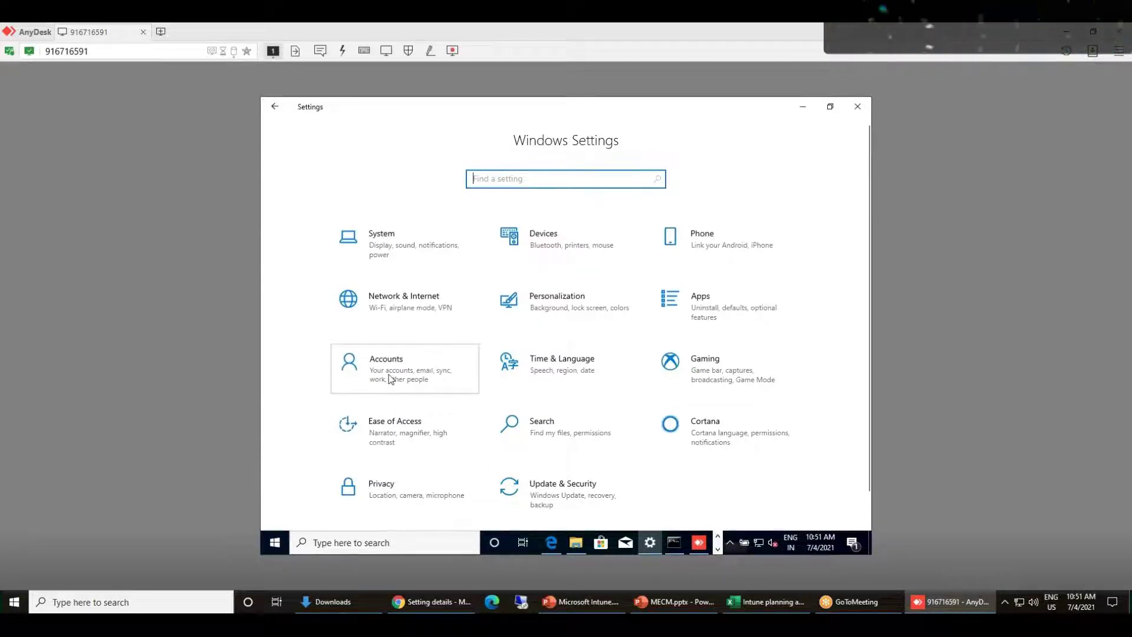
Sync the device from the Azure AD work connection's info page under Access work or school
click(354, 379)
click(326, 317)
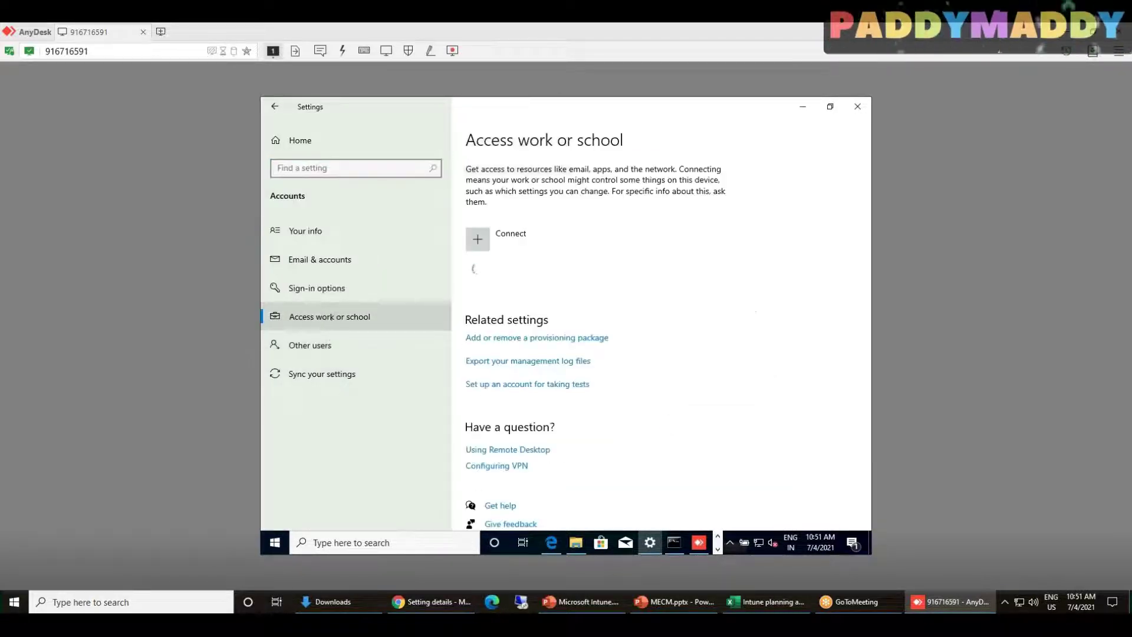
click(548, 282)
click(636, 325)
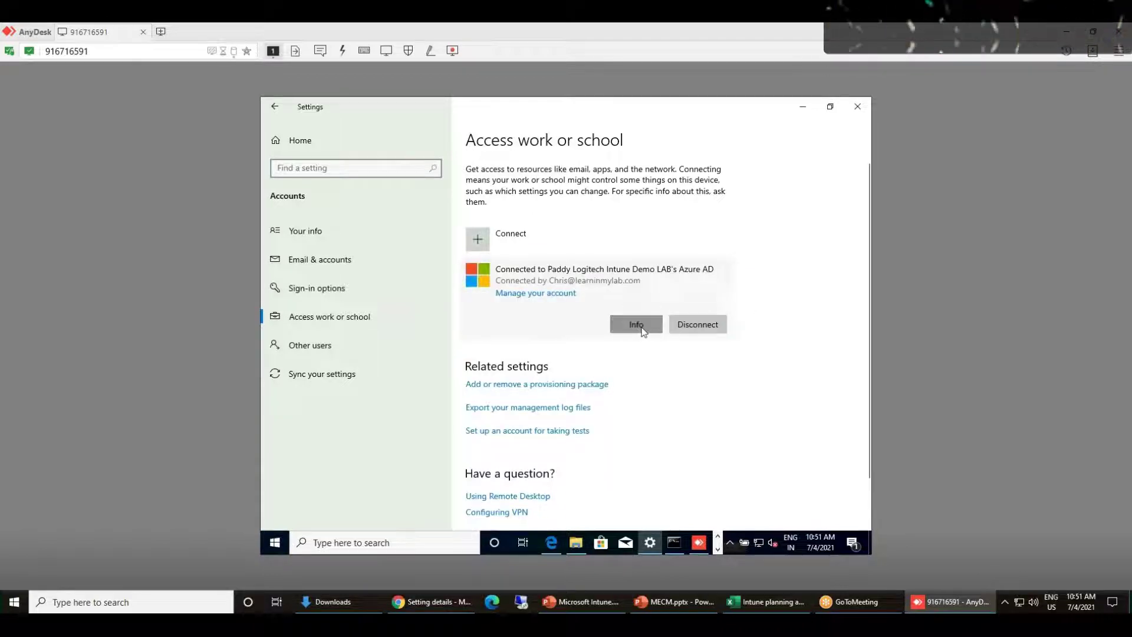
scroll(530, 407, down, 3)
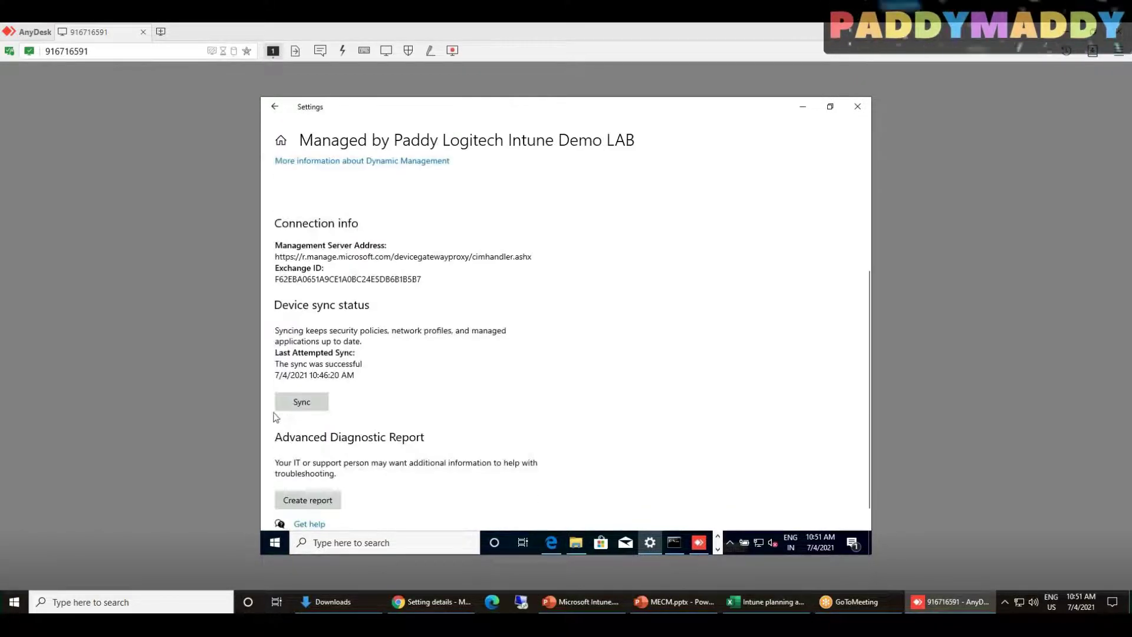
click(304, 402)
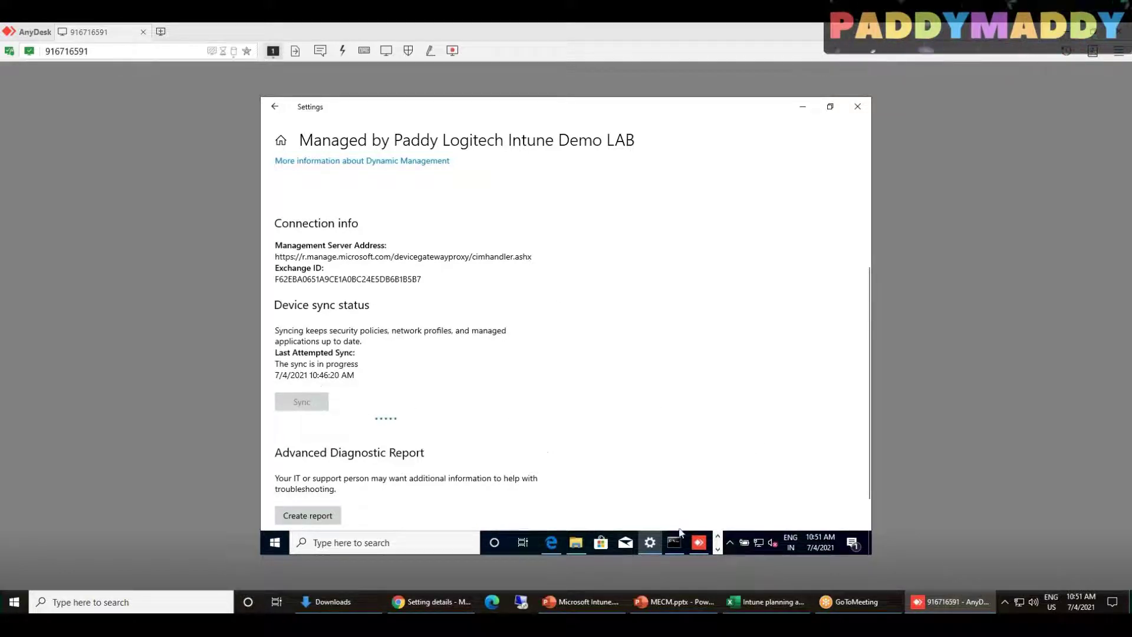
Minimize the Control Panel firewall window and bring Settings back to its home page
click(803, 108)
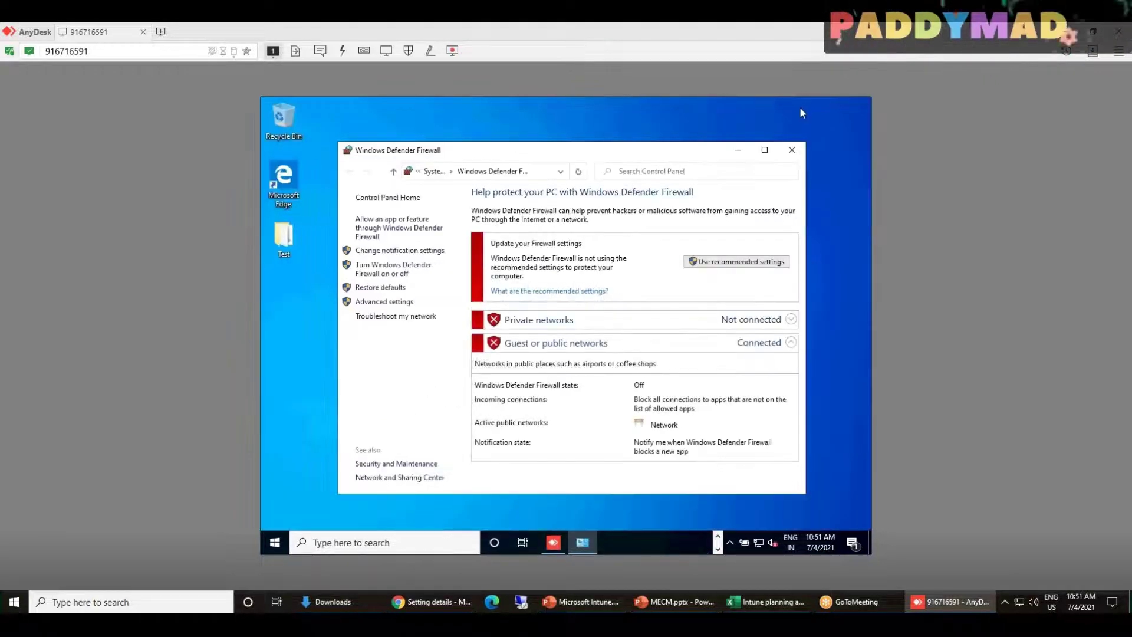
click(581, 546)
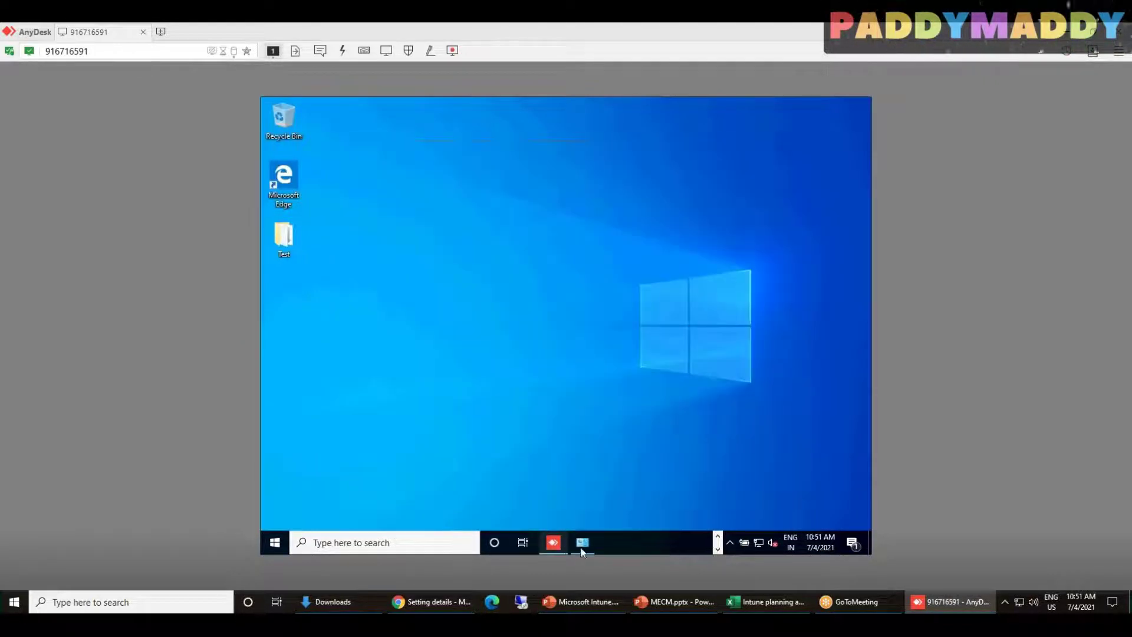
click(716, 537)
click(650, 543)
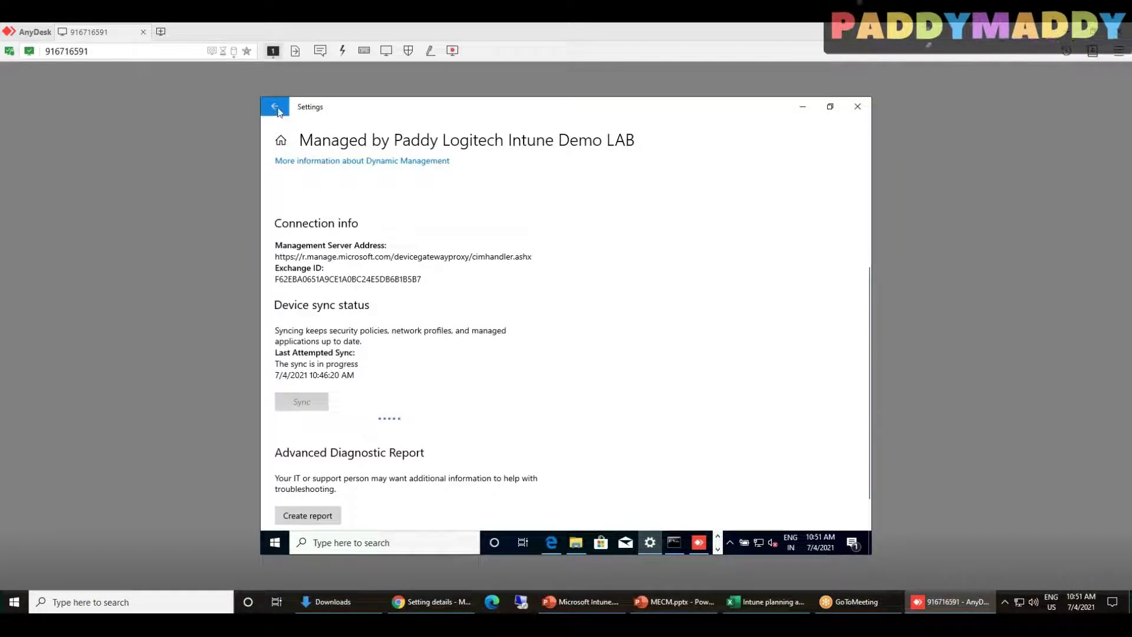
click(275, 107)
click(295, 141)
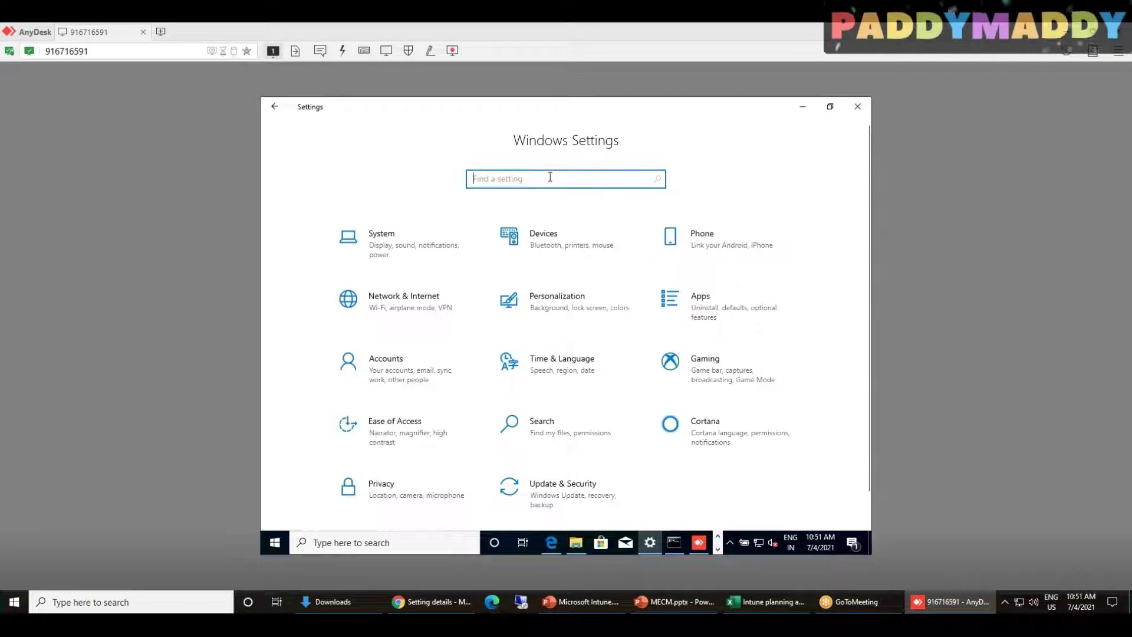
Search Settings for 'def' and open Virus & threat protection settings showing Real-time protection On
text(def)
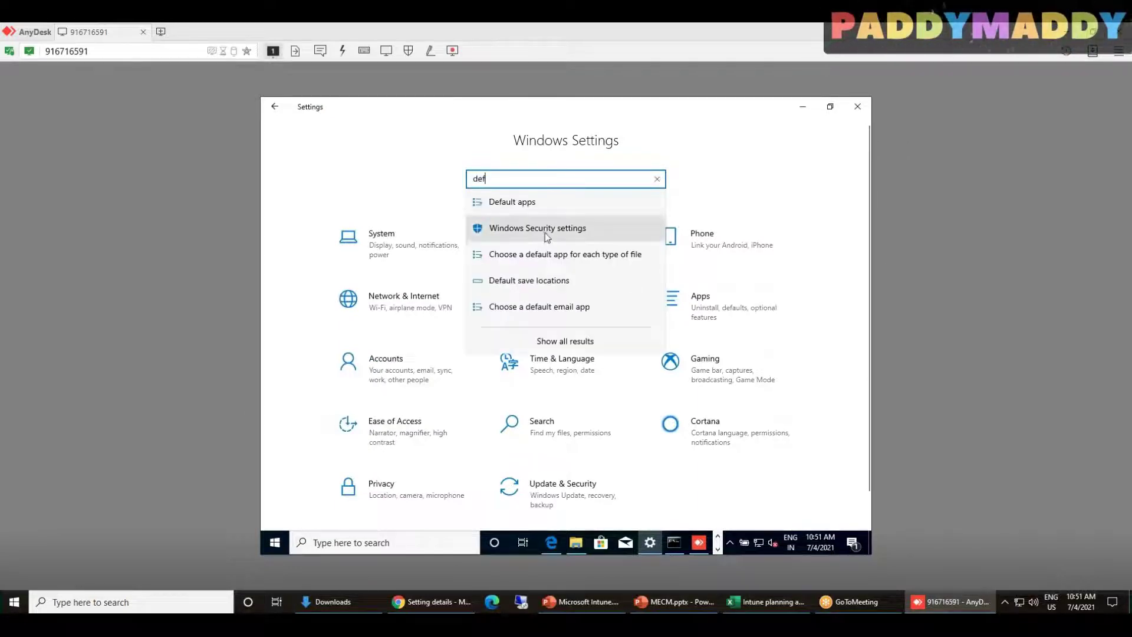
click(546, 233)
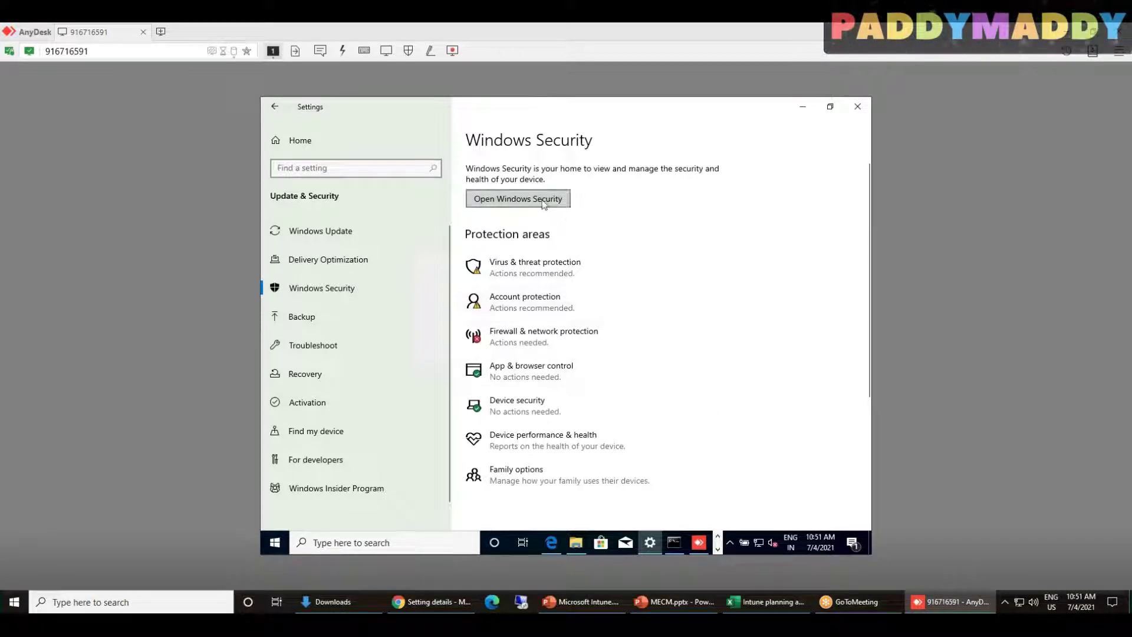
click(547, 270)
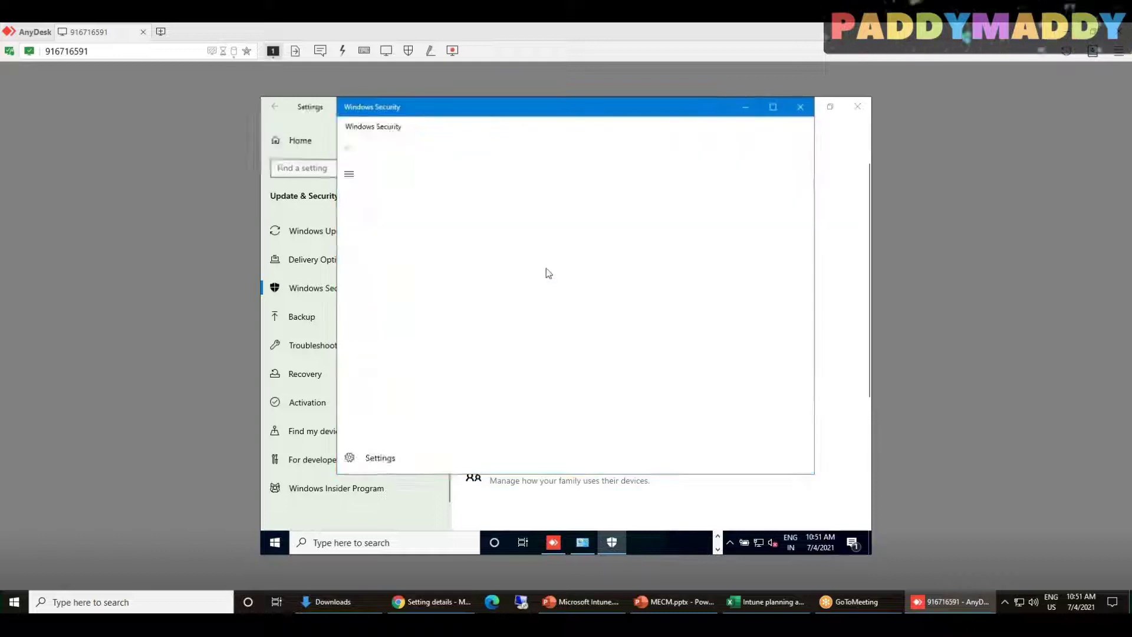
scroll(582, 405, down, 5)
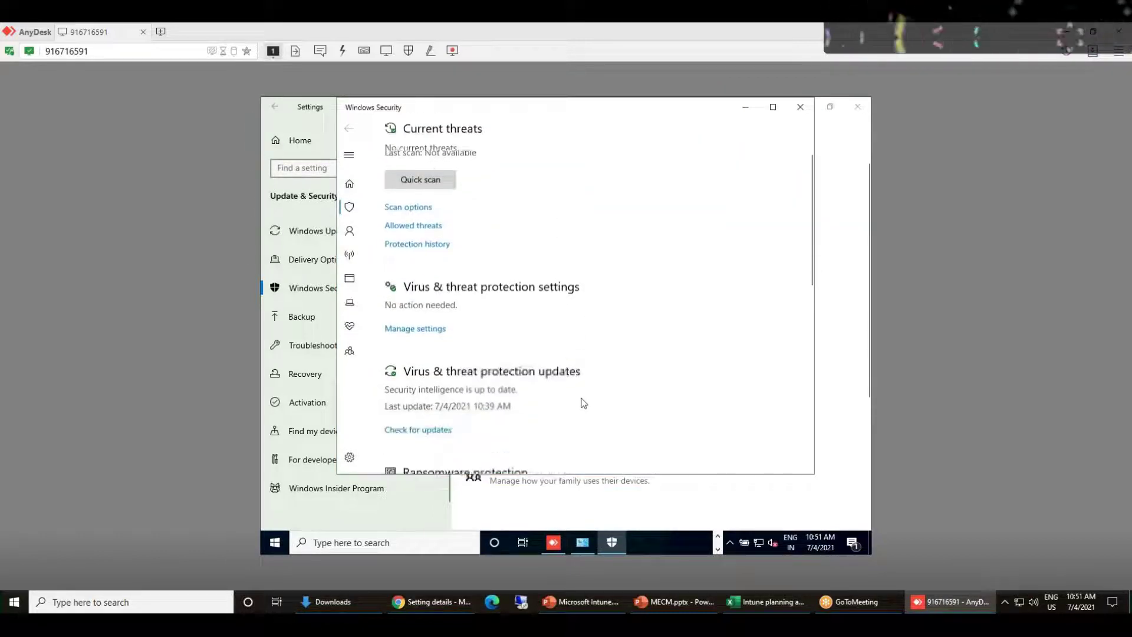
scroll(653, 435, down, 2)
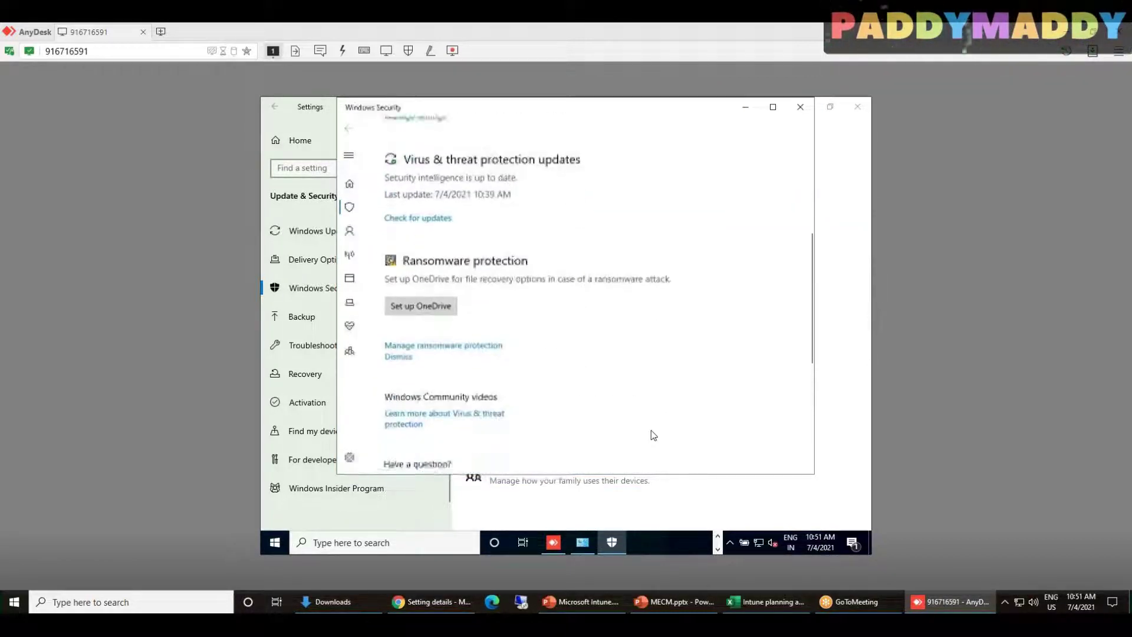
scroll(654, 435, up, 7)
click(400, 367)
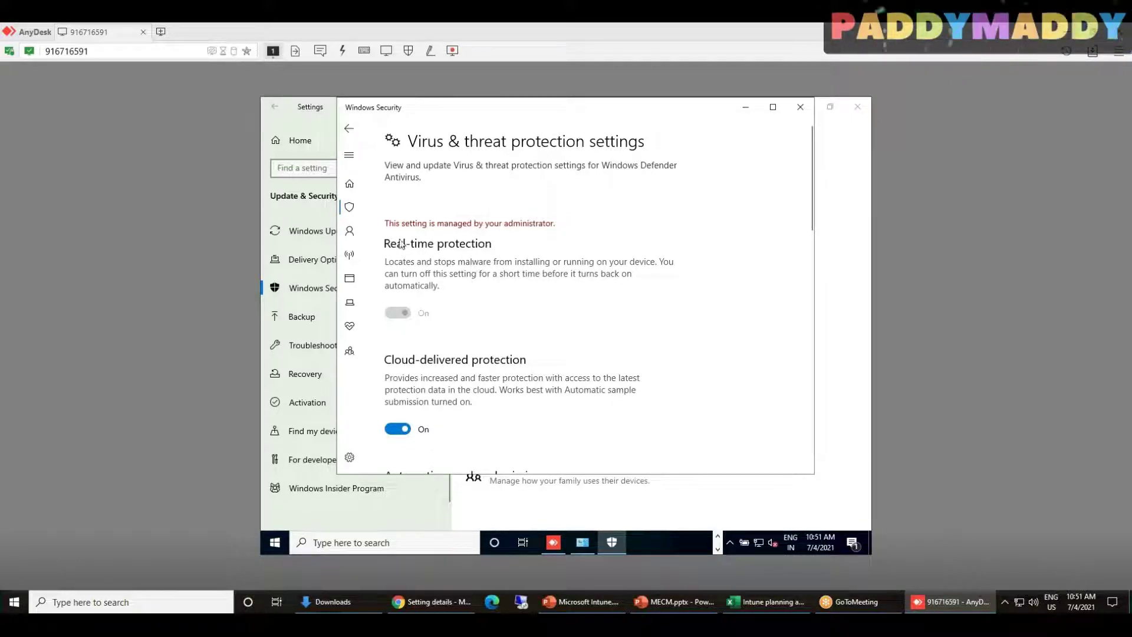
Check Firewall and Real-time protection read Compliant, close Setting details, and scroll to Windows devices
click(428, 601)
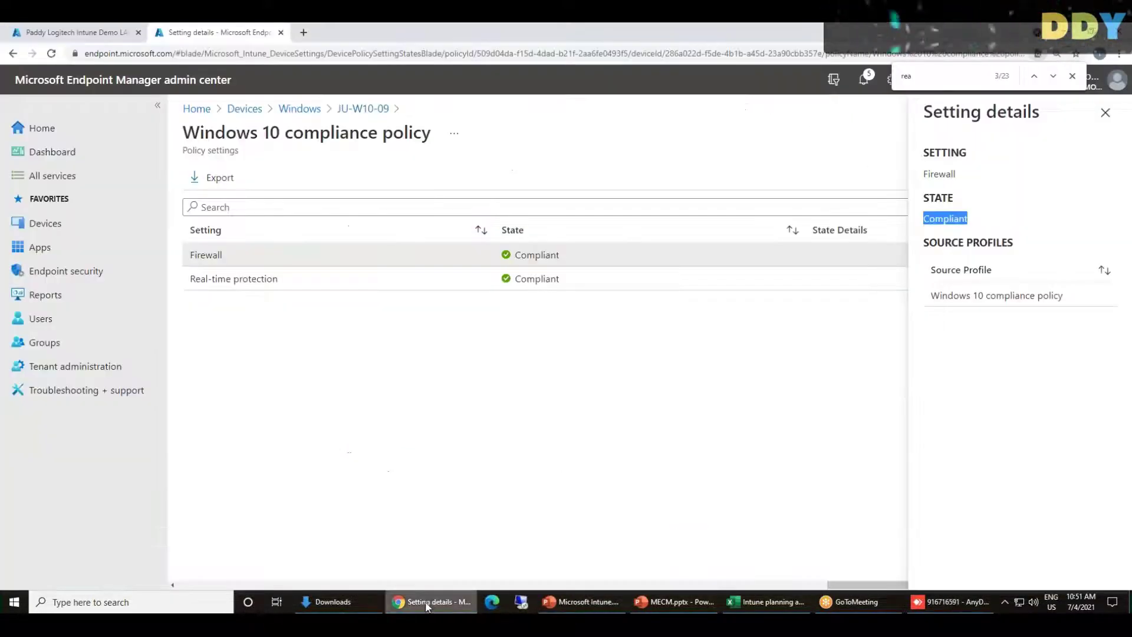
drag(226, 278, 339, 280)
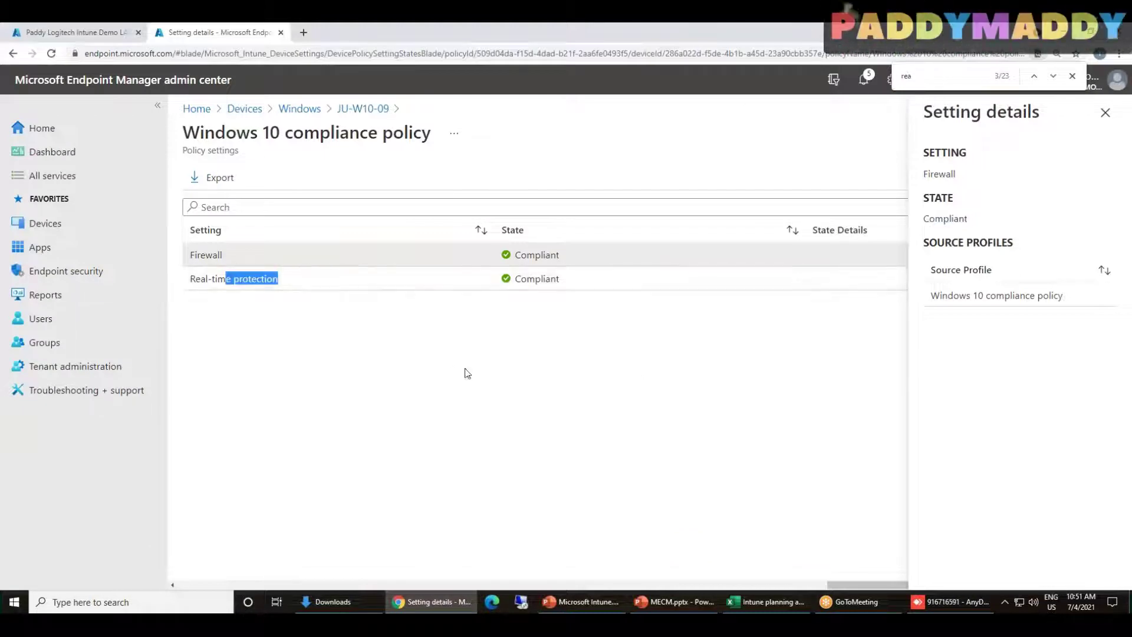
click(451, 607)
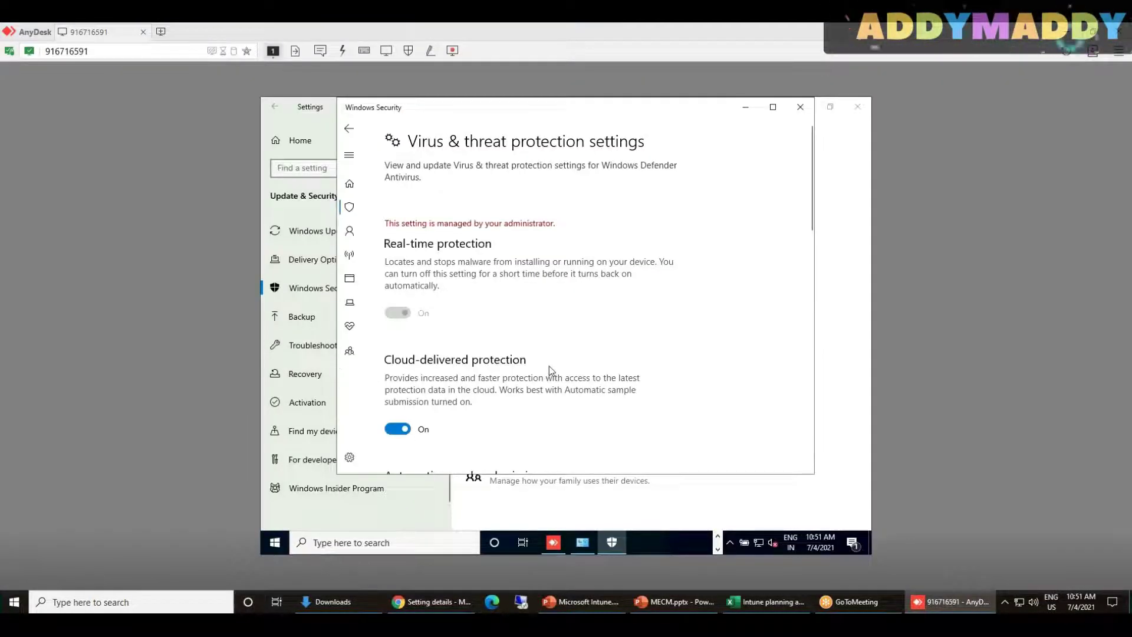
click(434, 602)
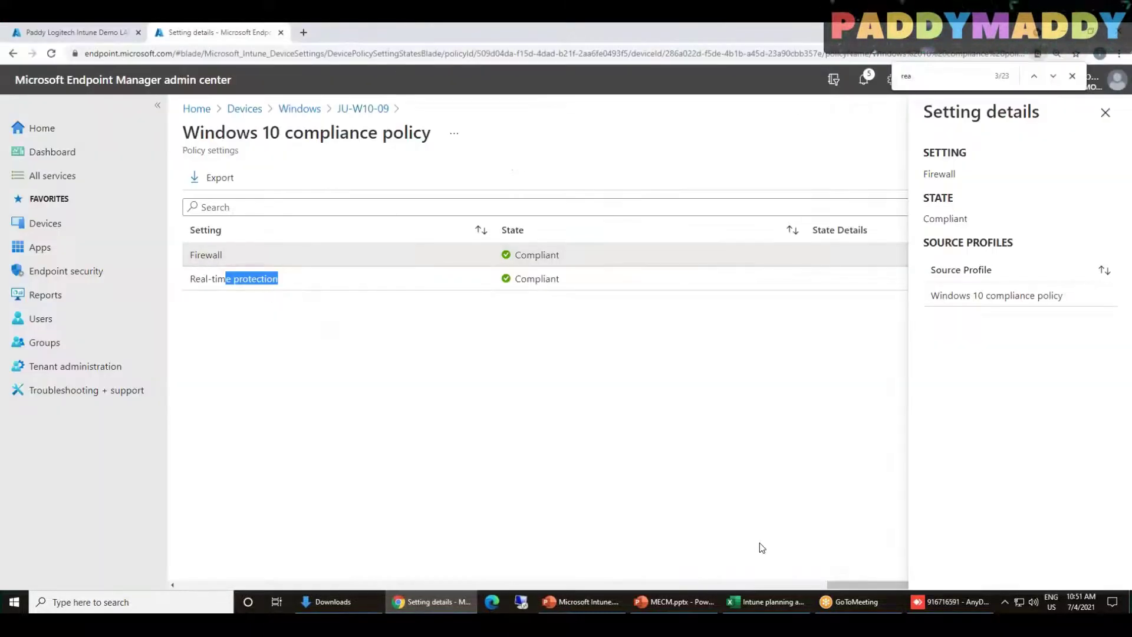
drag(837, 584, 234, 523)
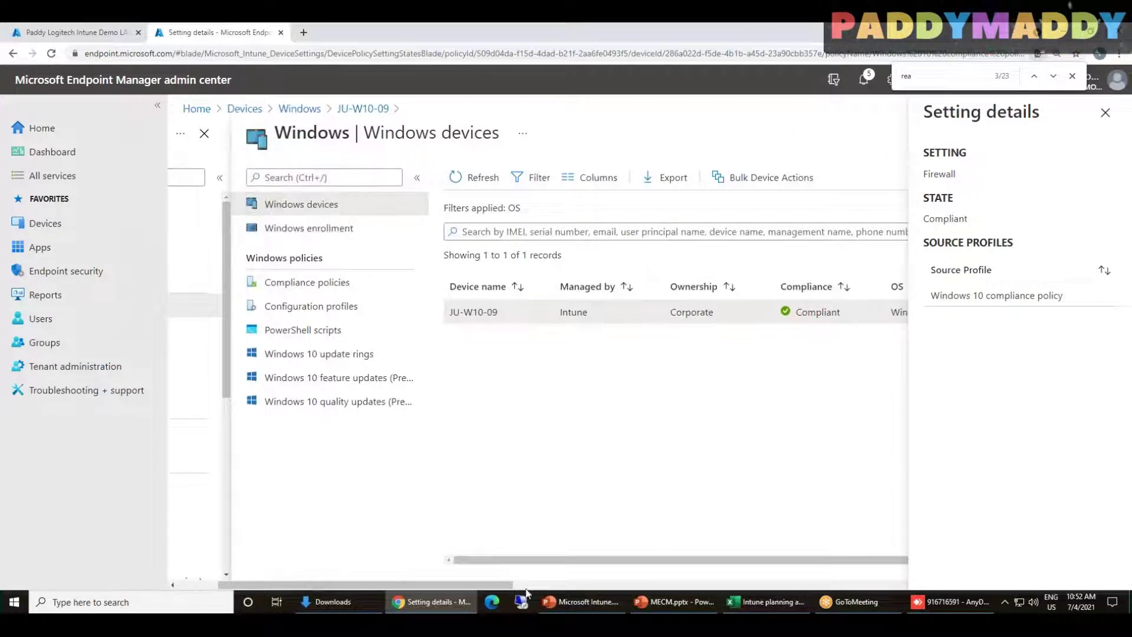
drag(483, 583, 772, 584)
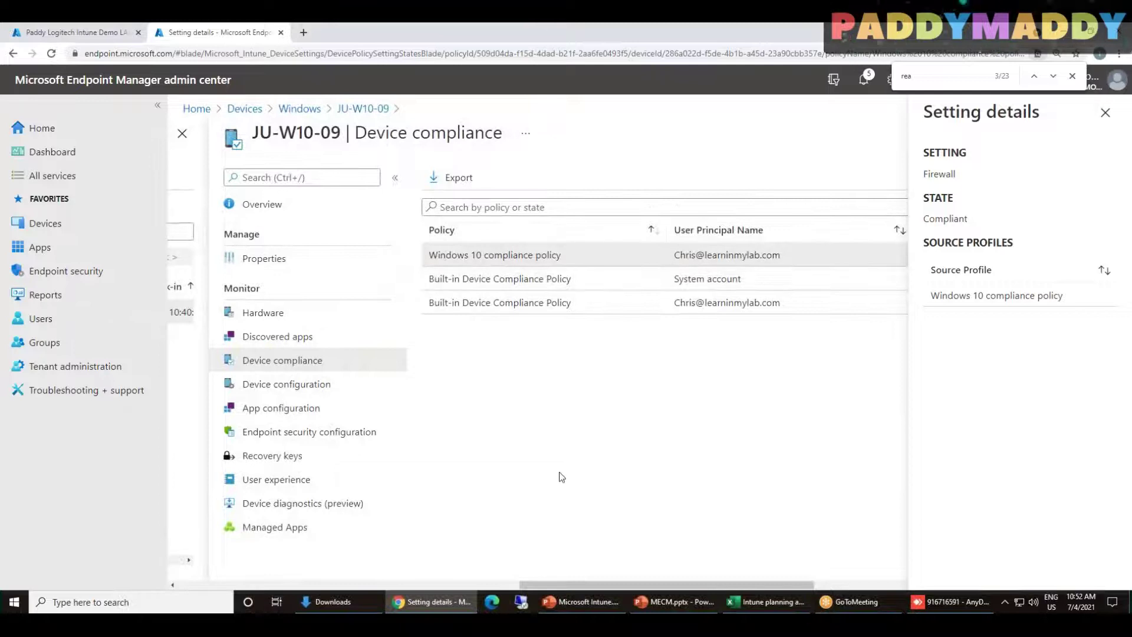
click(1105, 112)
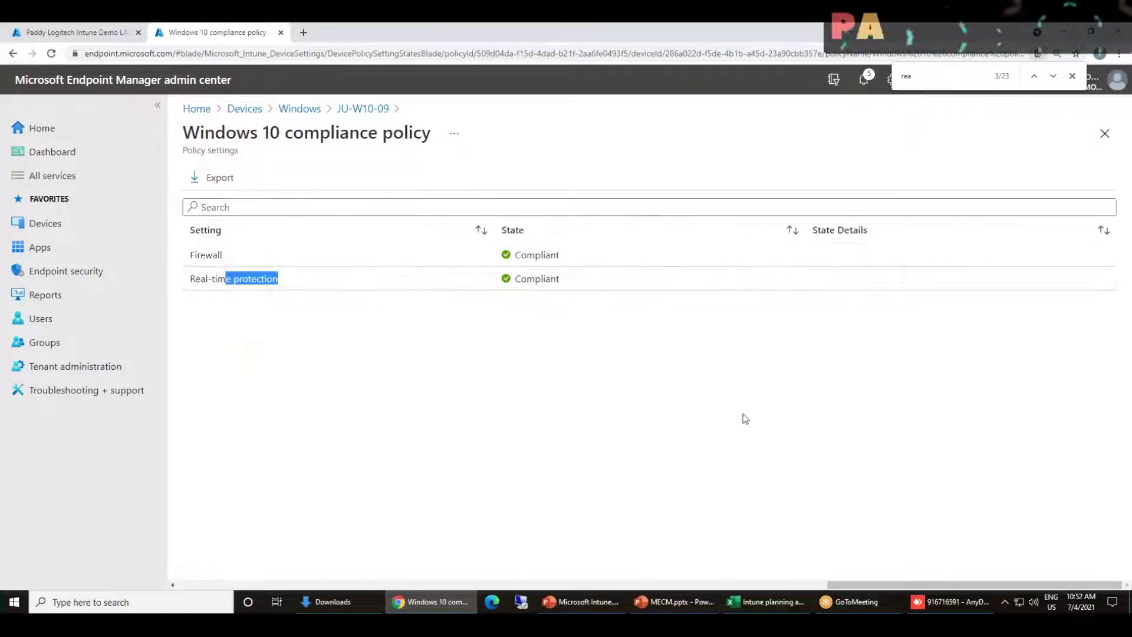
drag(916, 587, 341, 569)
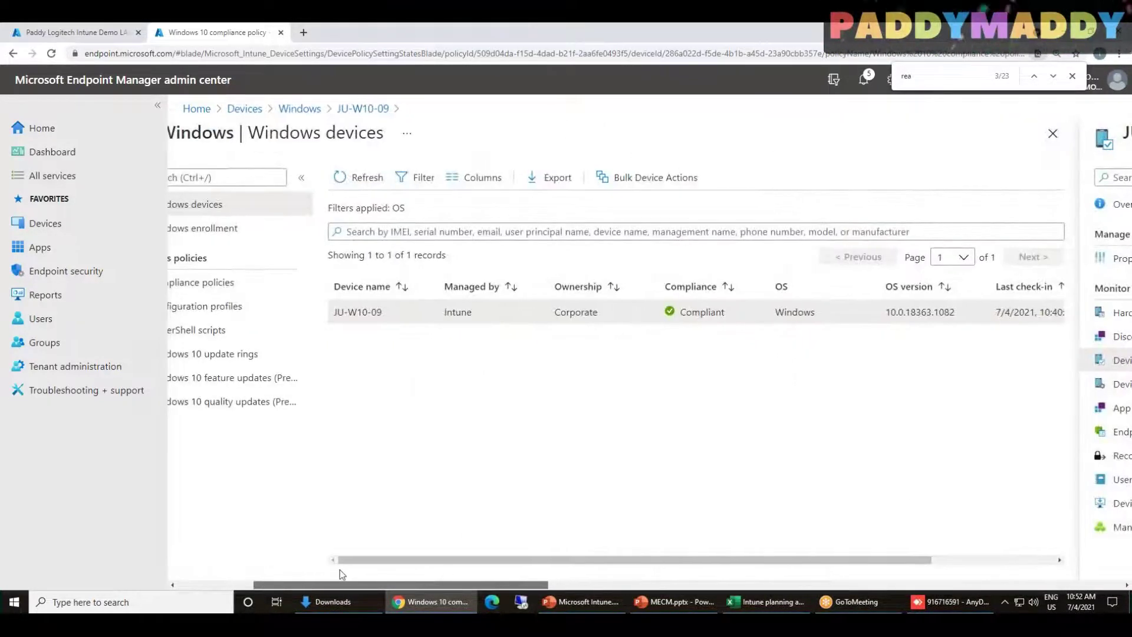
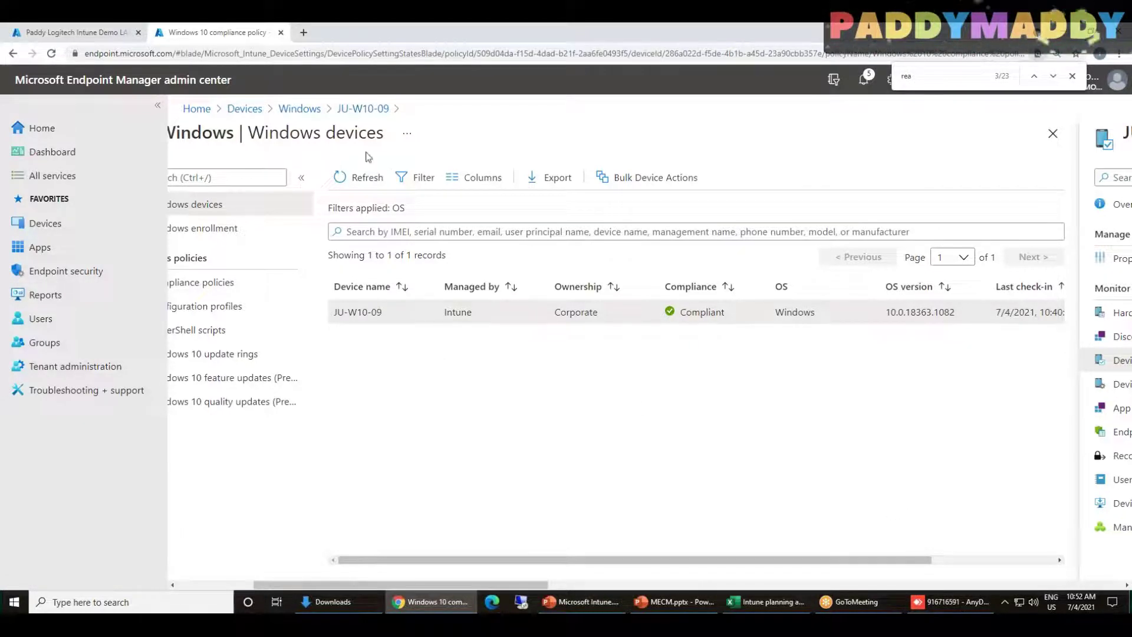
Refresh the Windows devices list and open JU-W10-09's Device compliance report, showing Not Compliant
click(360, 179)
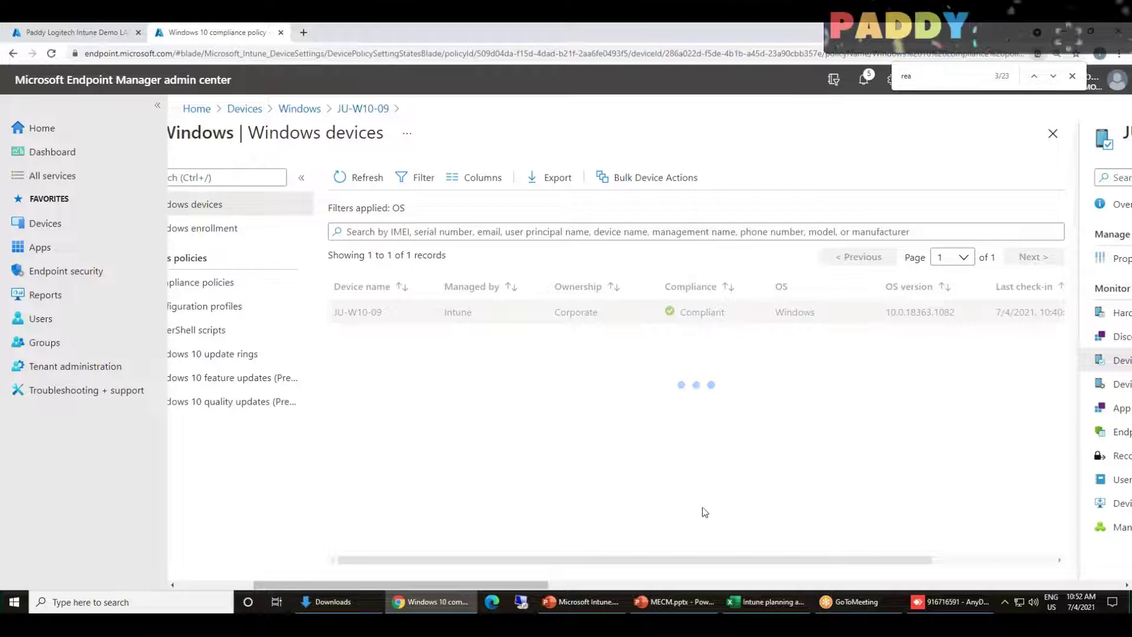
drag(445, 586, 343, 581)
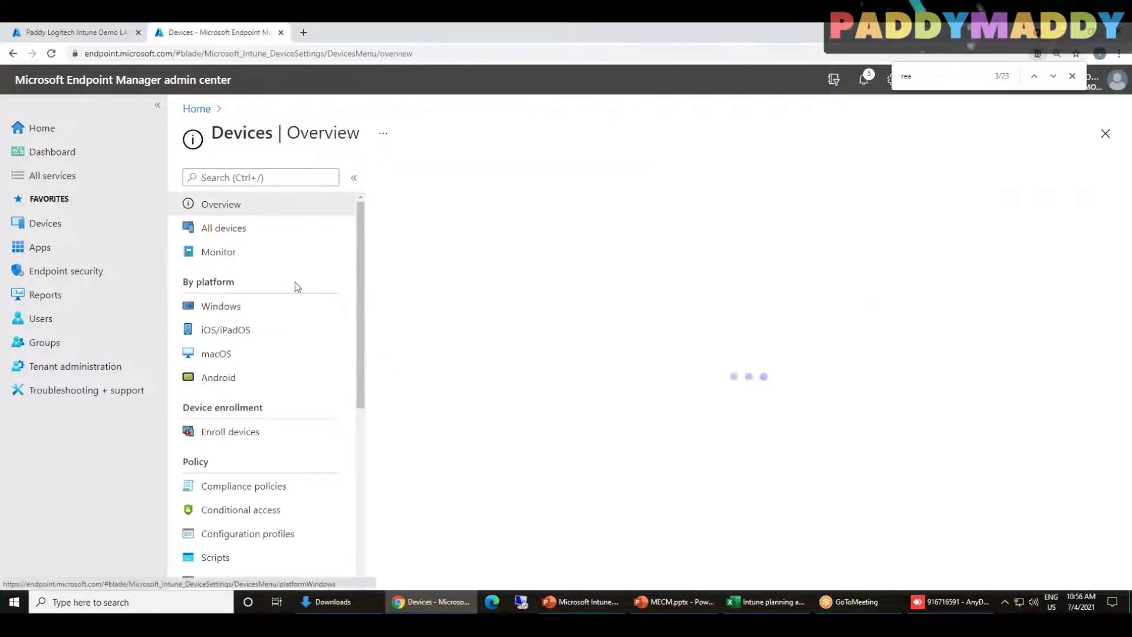
click(214, 307)
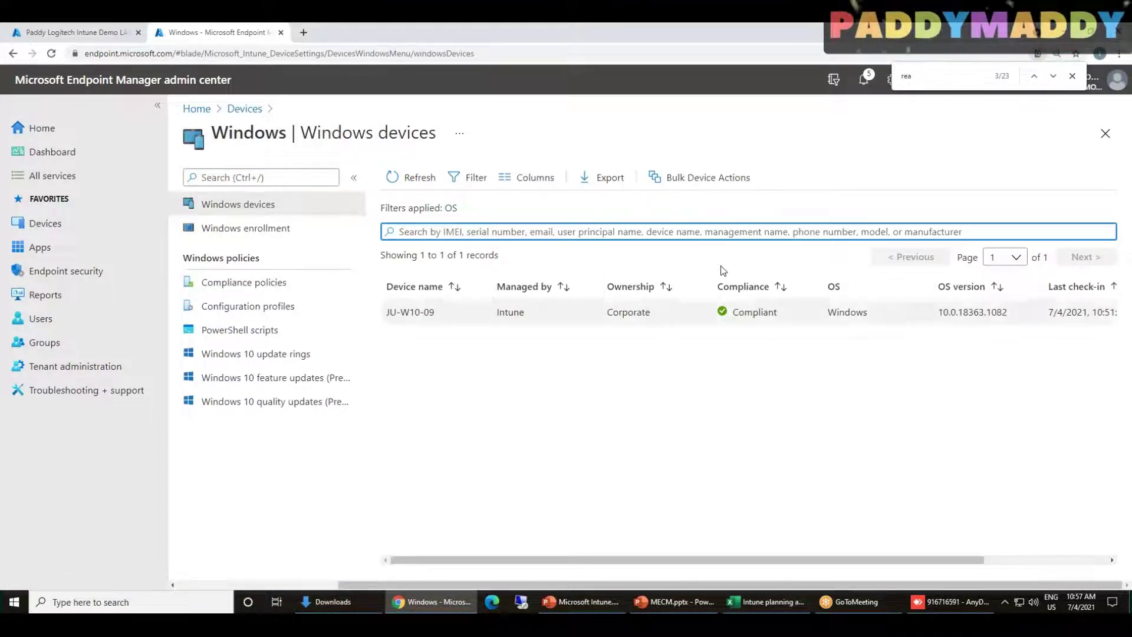
click(414, 192)
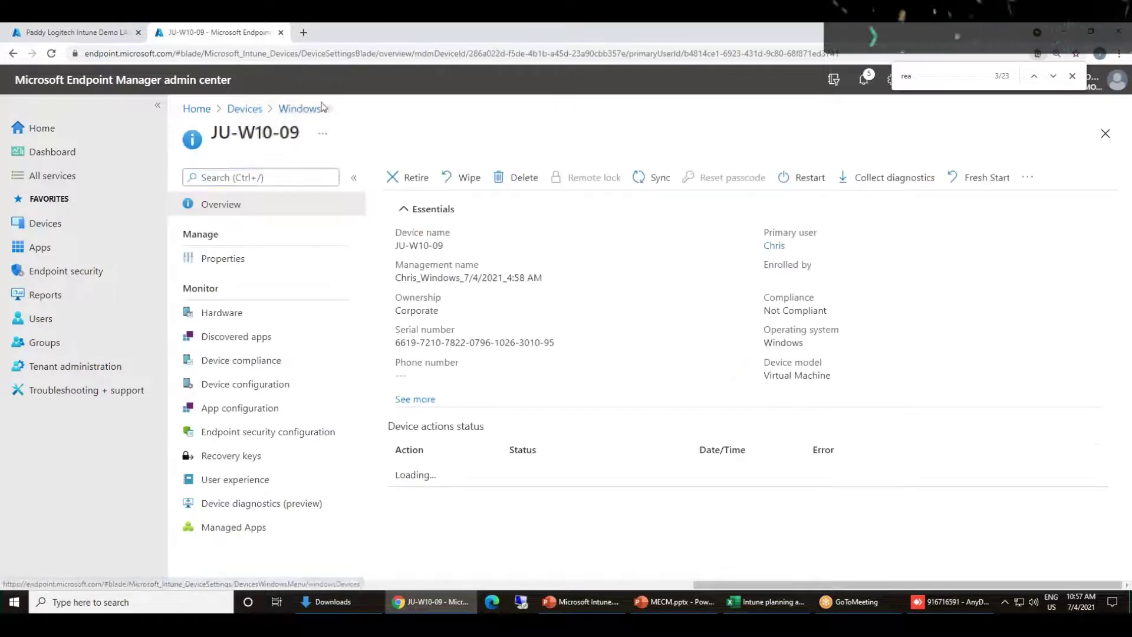
drag(764, 585, 433, 586)
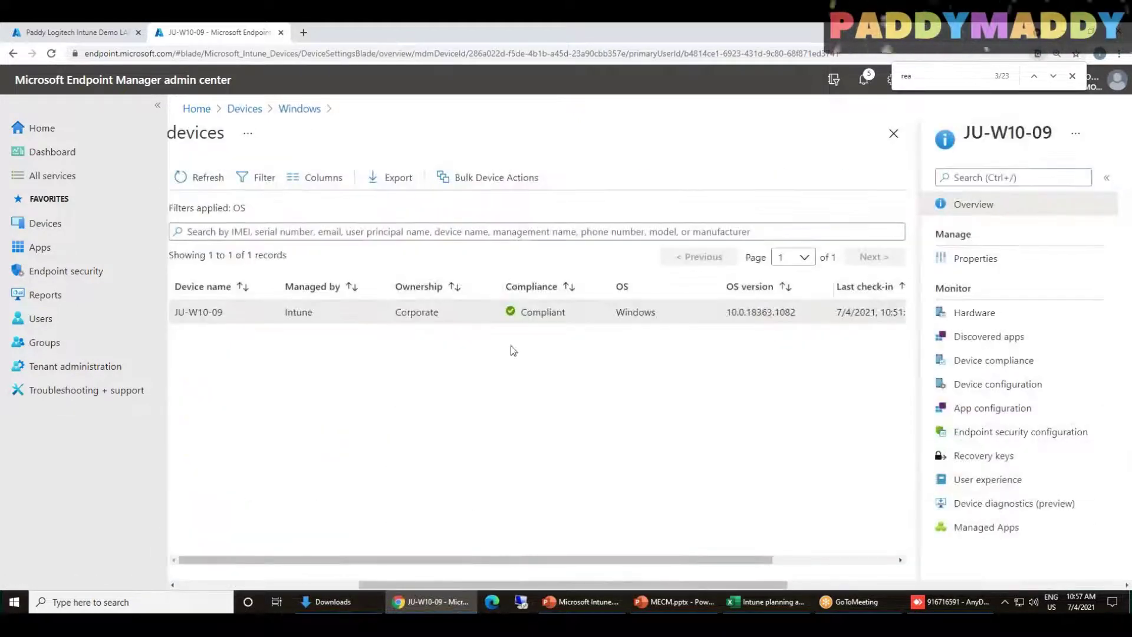
drag(641, 585, 966, 585)
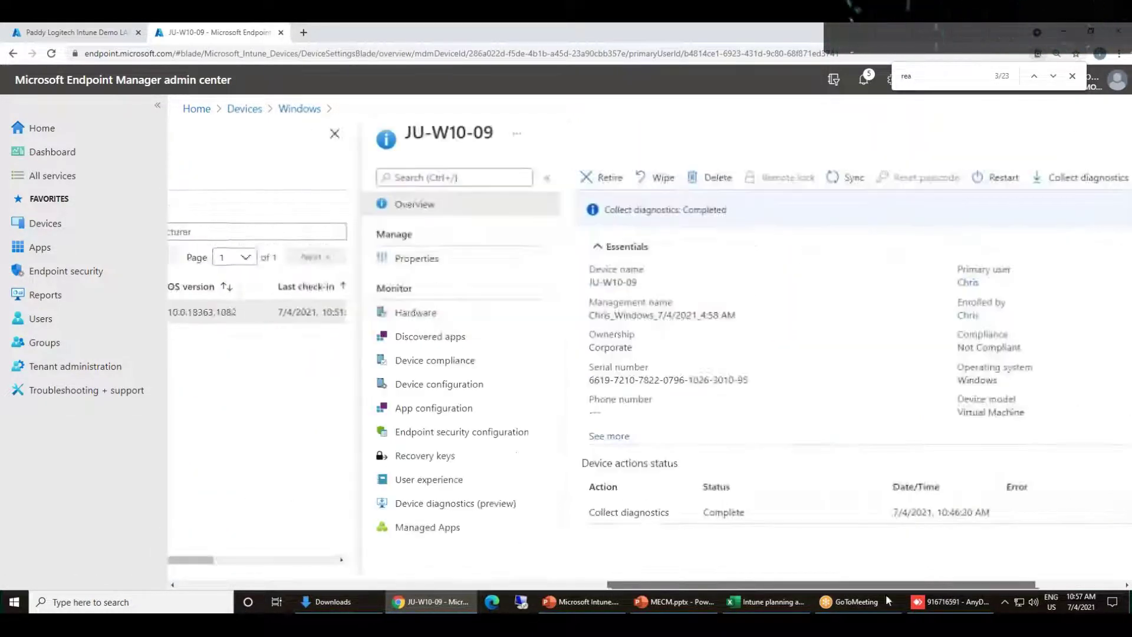
click(247, 366)
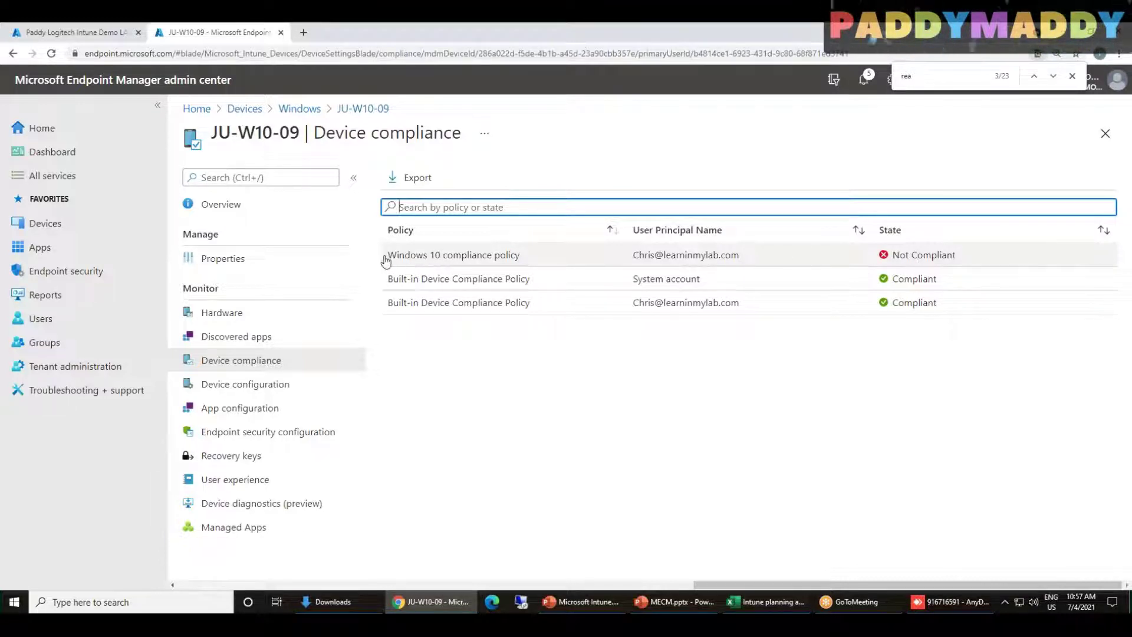
Open the Windows 10 compliance policy's settings and view details of the failing Firewall setting
click(428, 258)
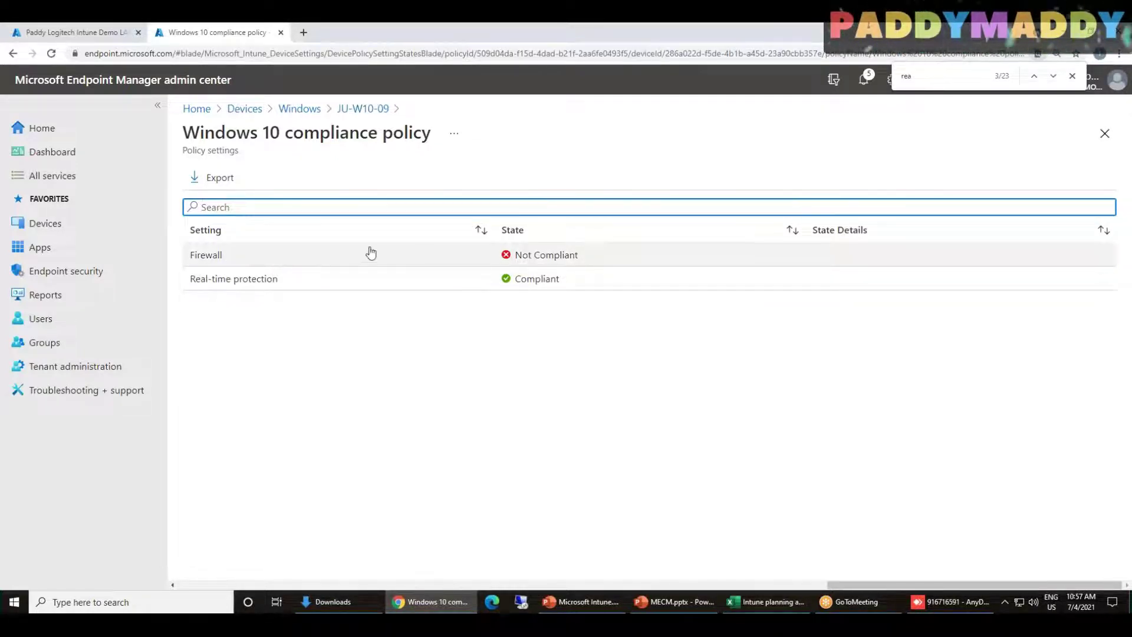
click(534, 258)
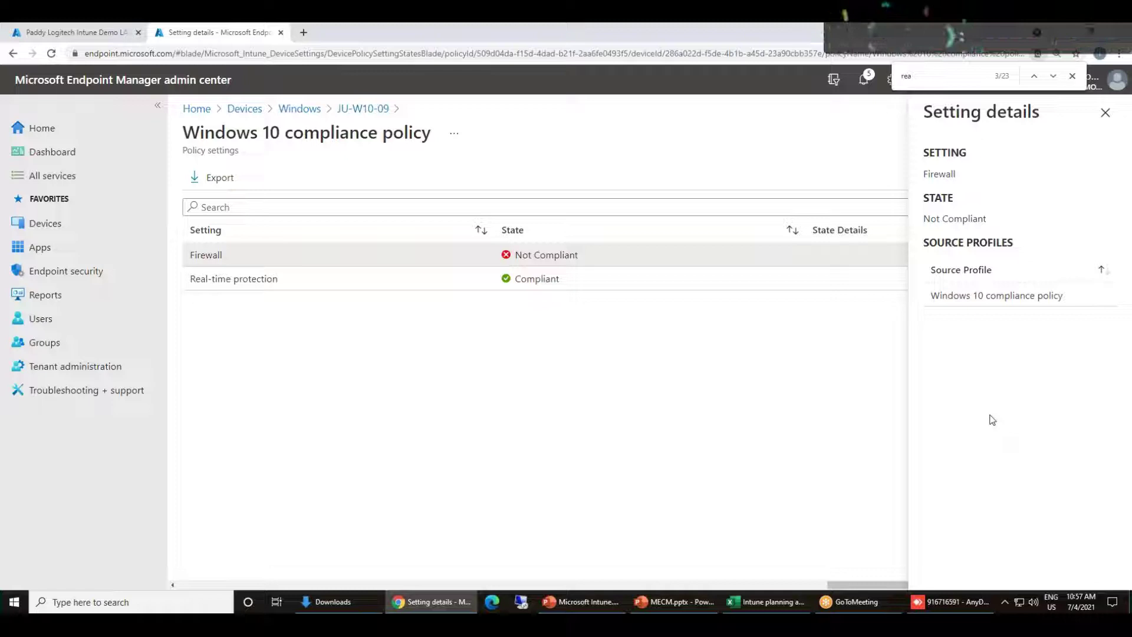
drag(896, 583, 245, 553)
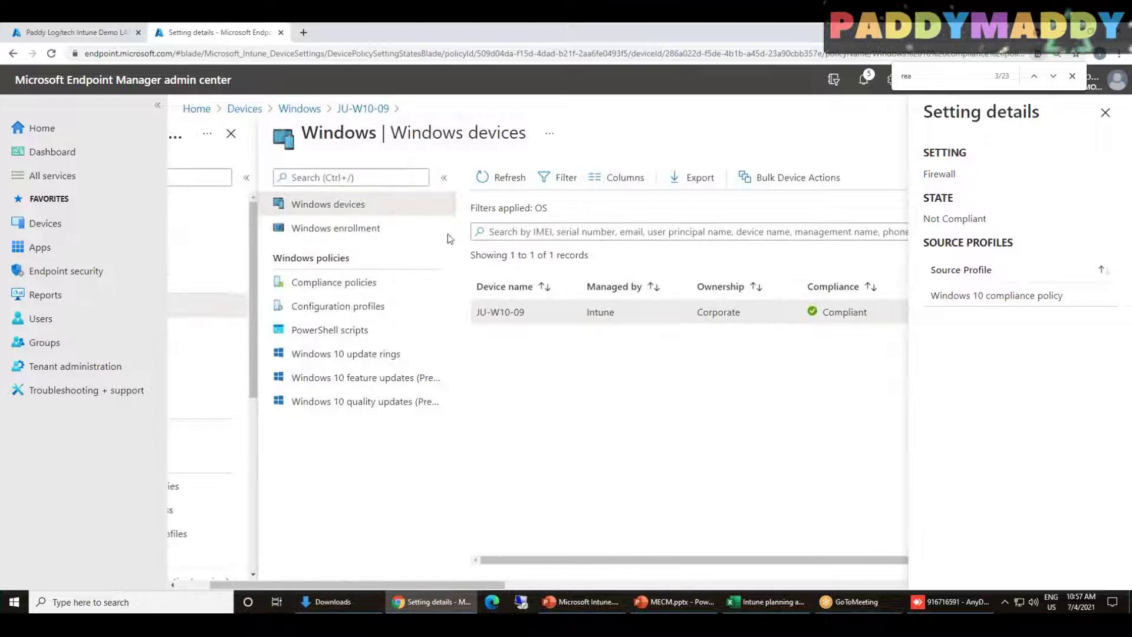
drag(466, 585, 771, 590)
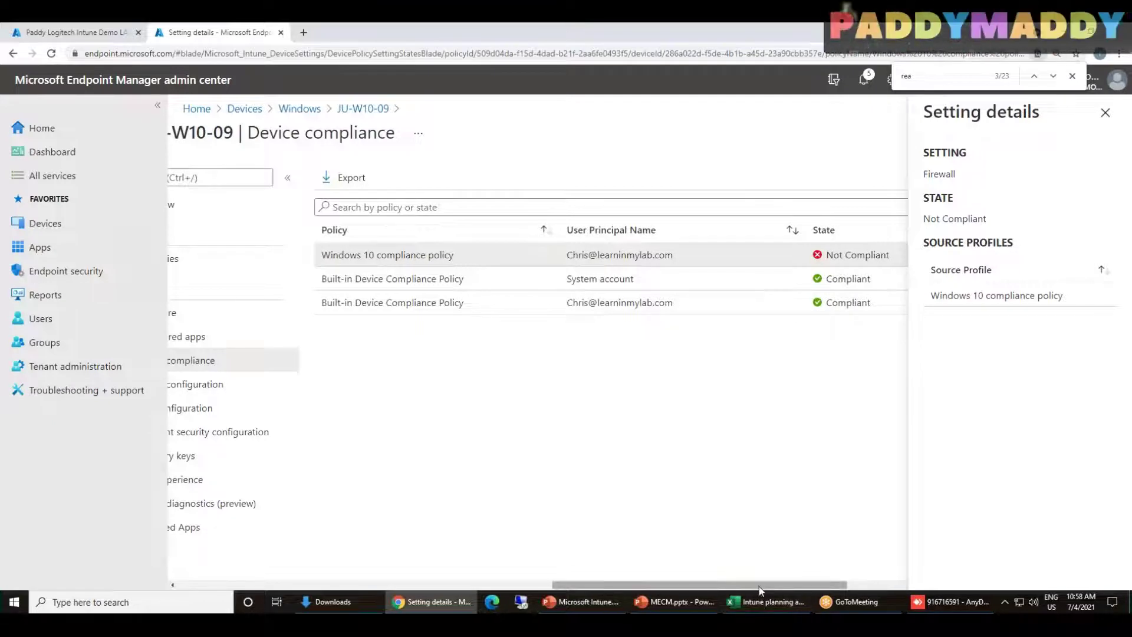
drag(761, 585, 52, 578)
drag(446, 585, 1045, 464)
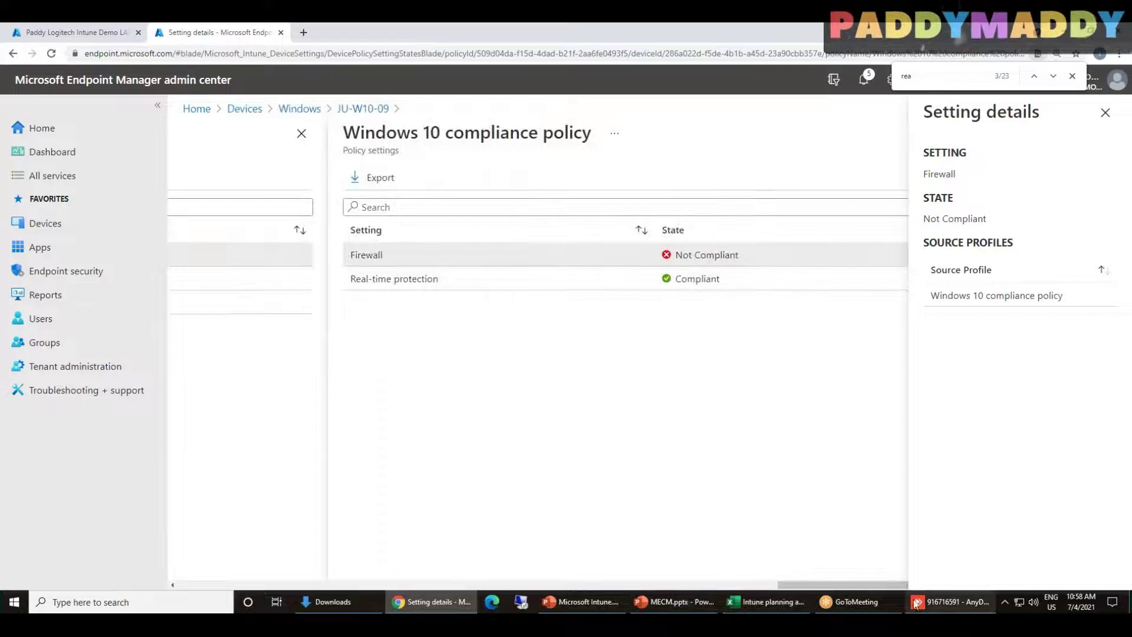
drag(844, 585, 253, 567)
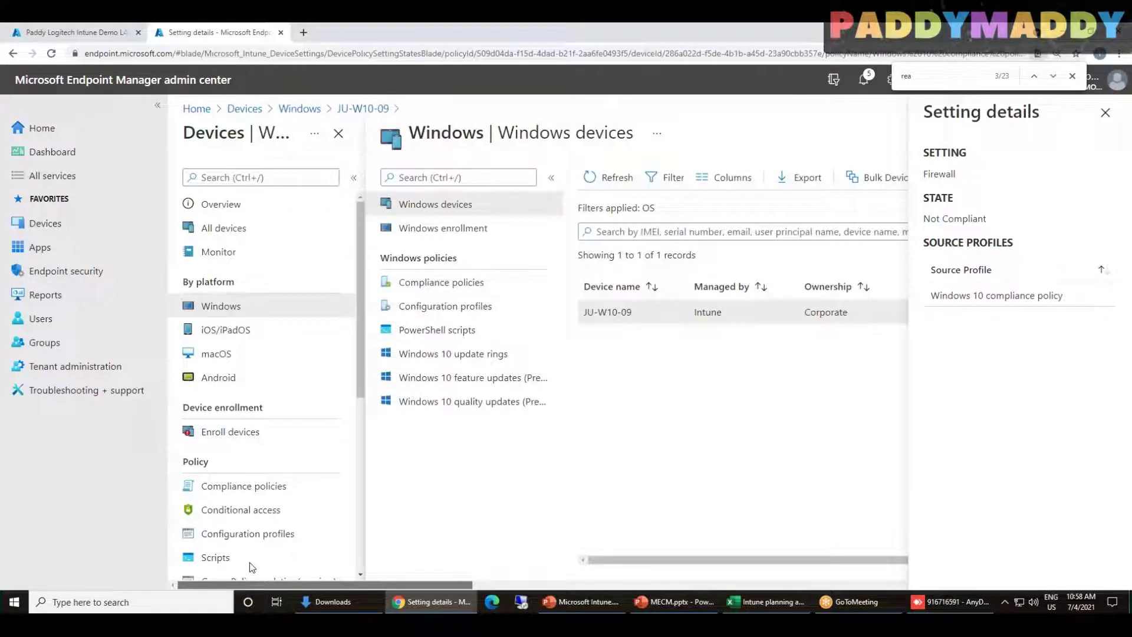
Close the Firewall setting details, refresh the Windows devices list and reload the portal
click(1104, 112)
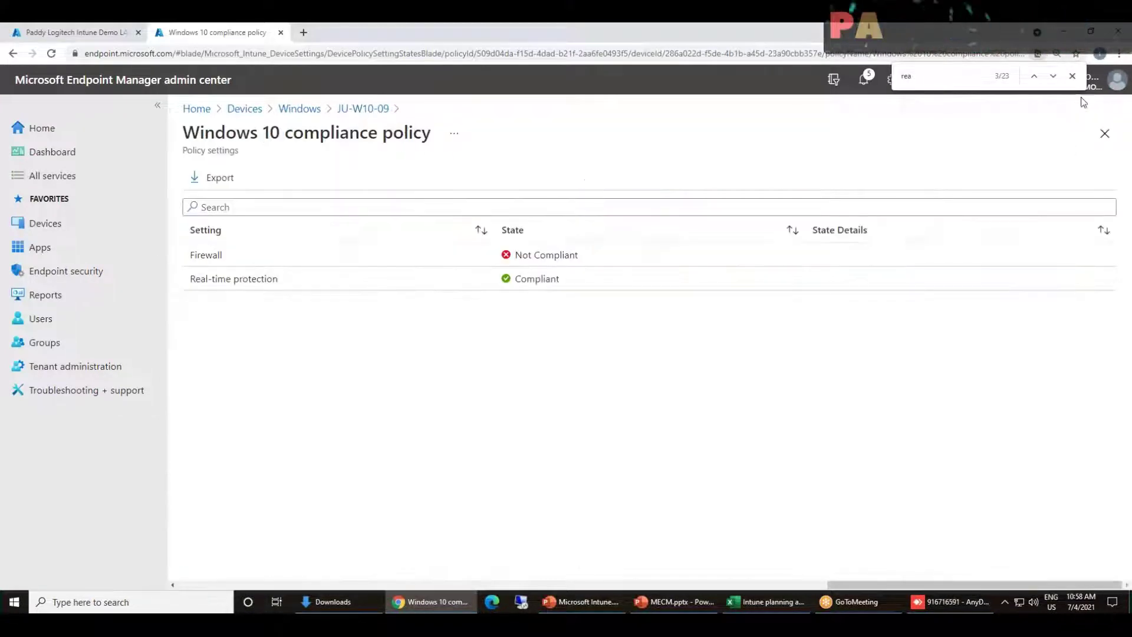
click(1071, 76)
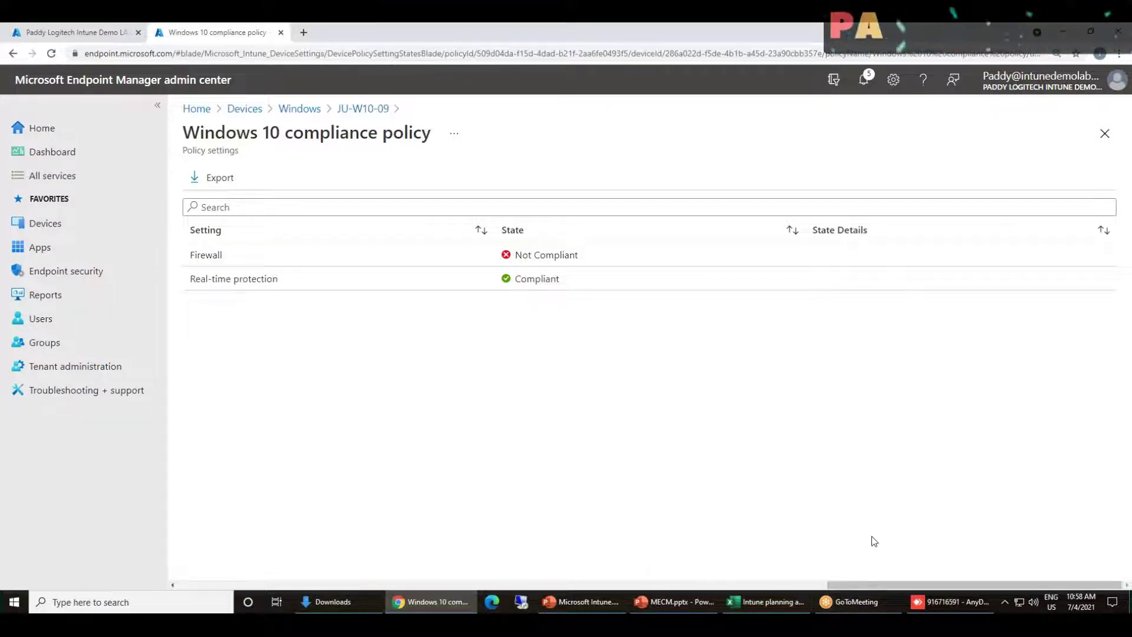
drag(872, 585, 318, 585)
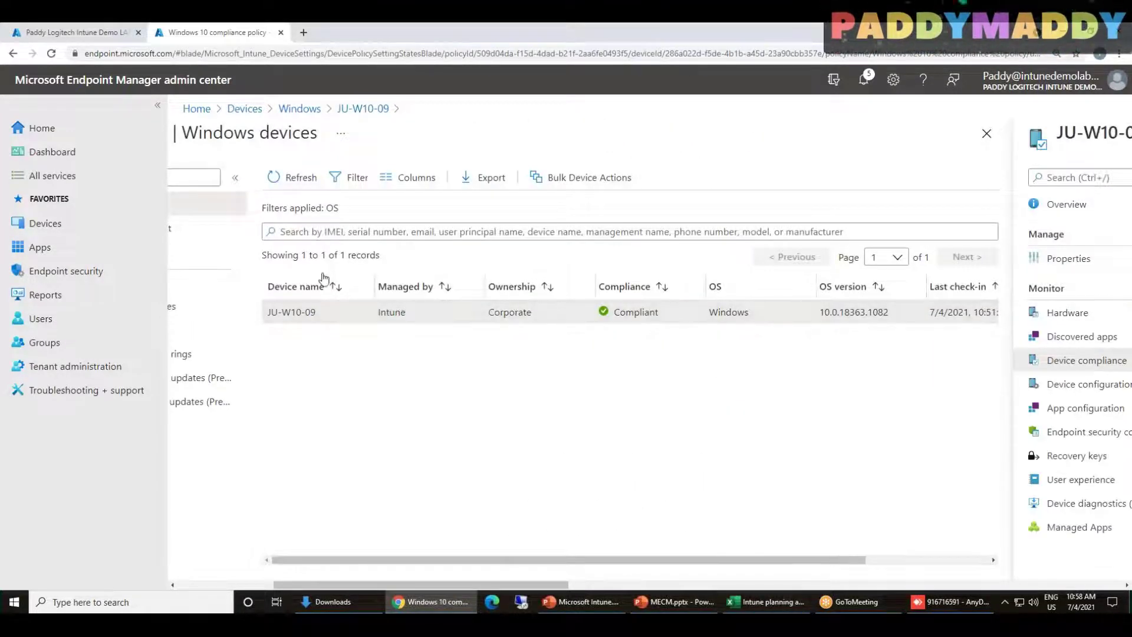
click(281, 183)
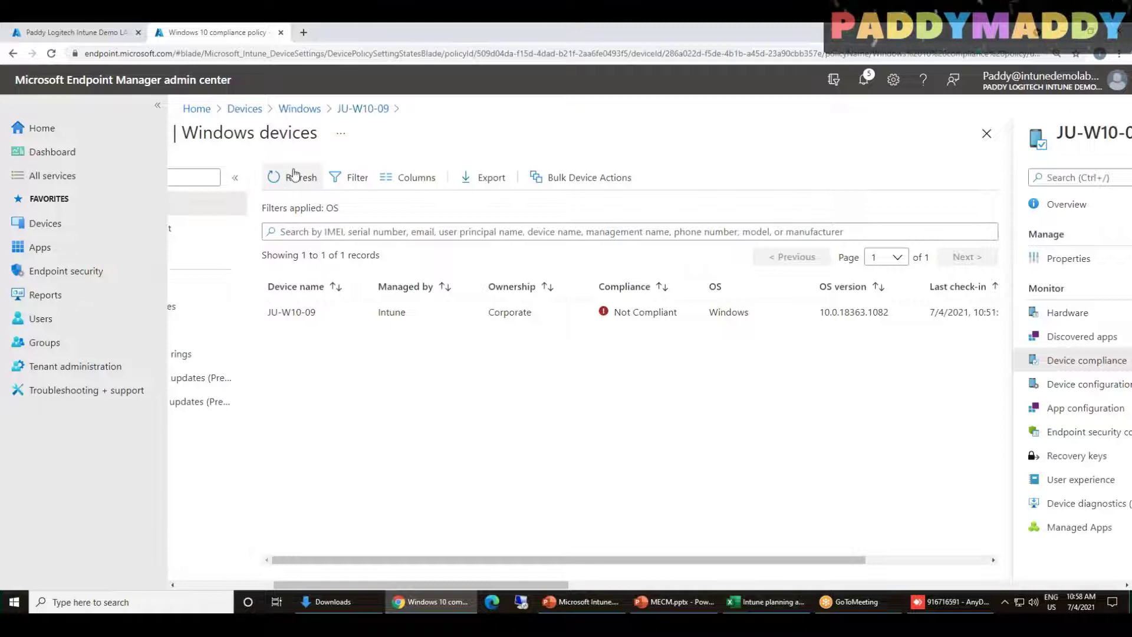
click(52, 54)
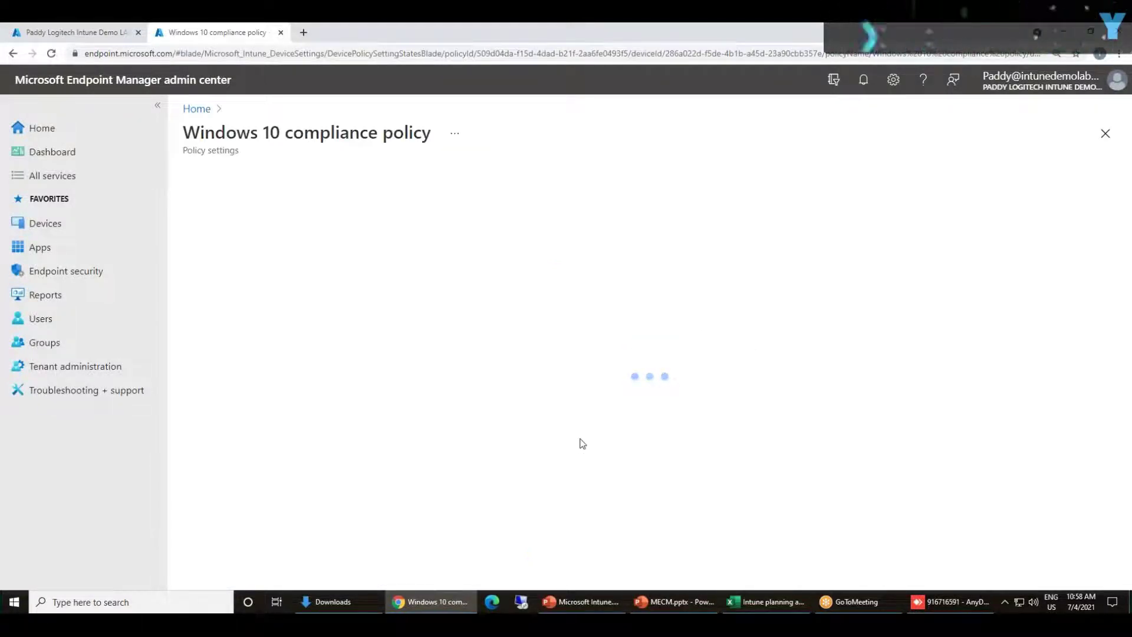
Go Home, then Devices > Windows, and confirm JU-W10-09 is listed Not Compliant
click(779, 553)
click(196, 108)
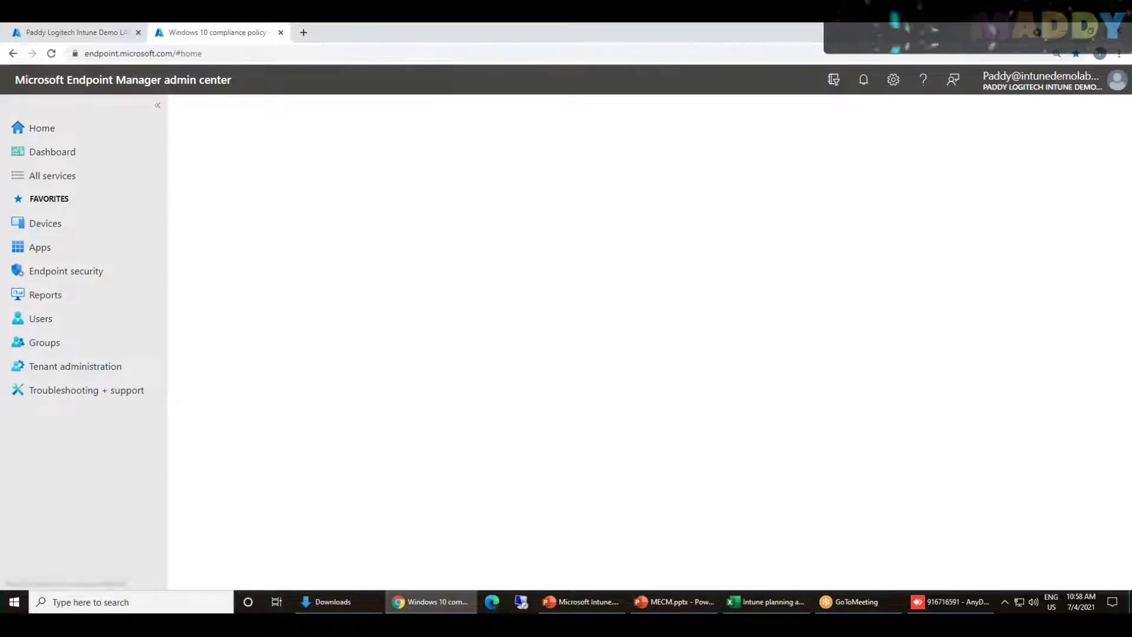
click(43, 223)
click(214, 307)
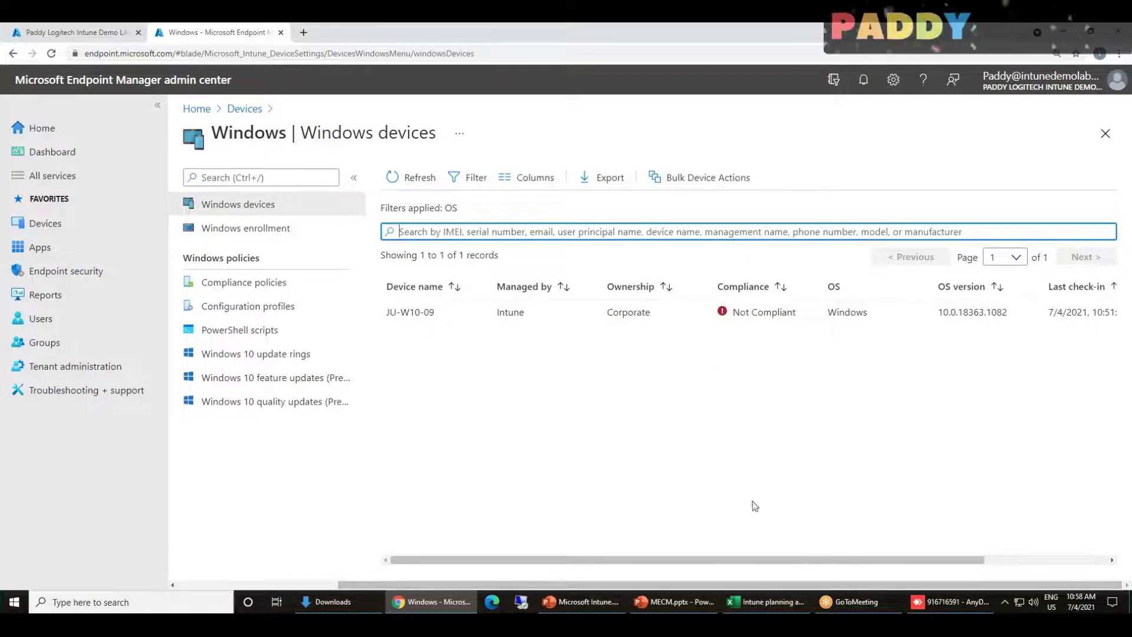
scroll(833, 569, right, 1)
scroll(699, 556, left, 1)
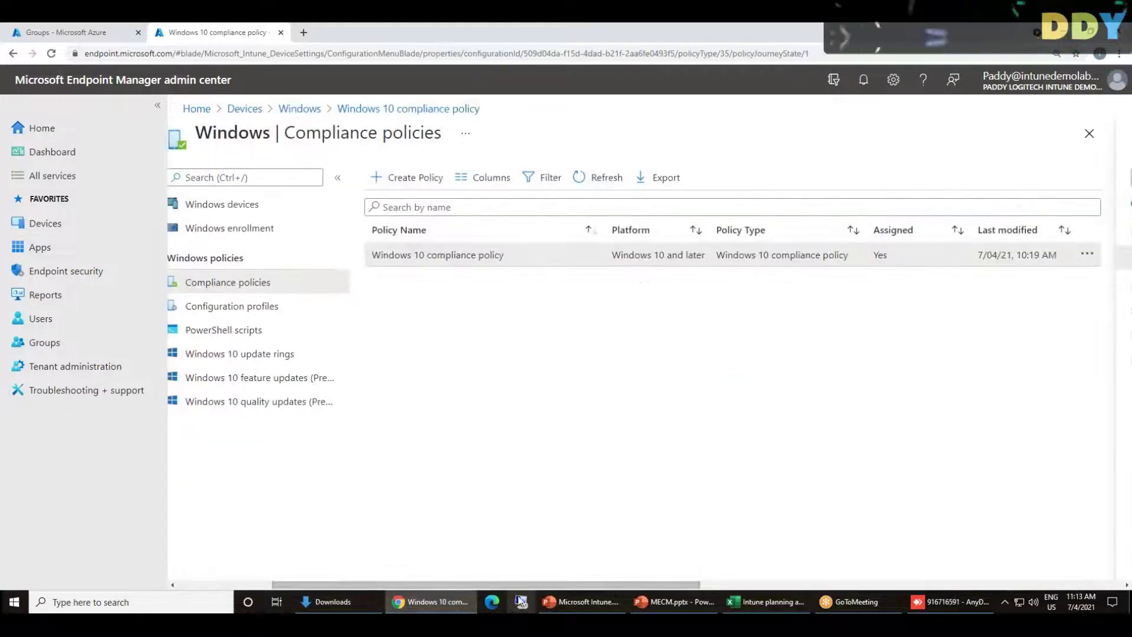
drag(508, 585, 476, 586)
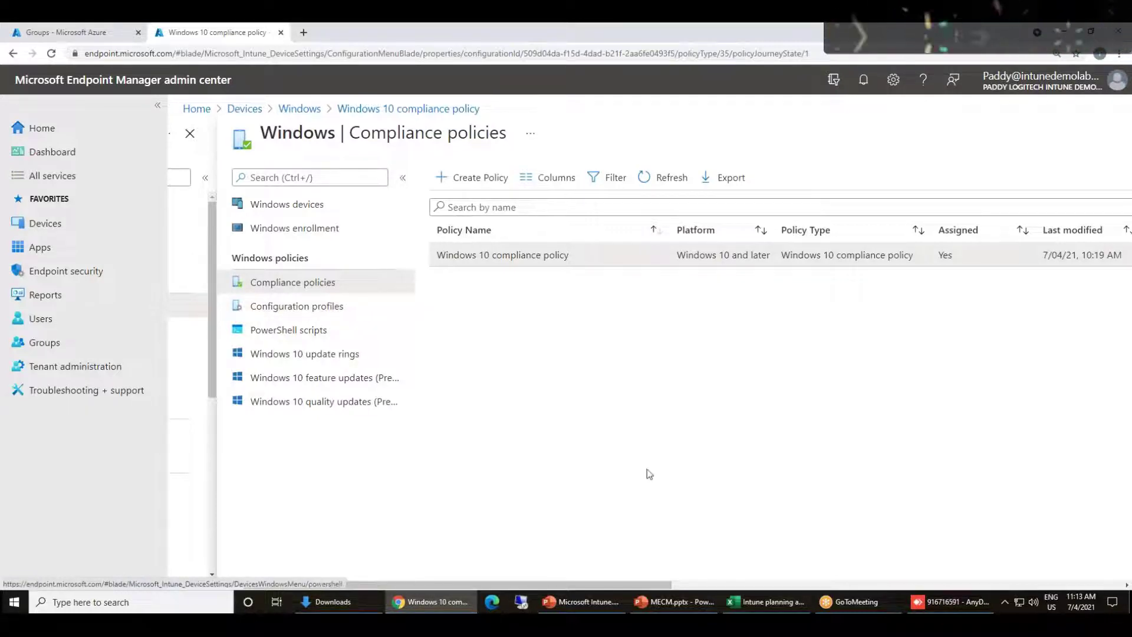
Open Windows PowerShell scripts and start adding a new script with + Add
click(335, 333)
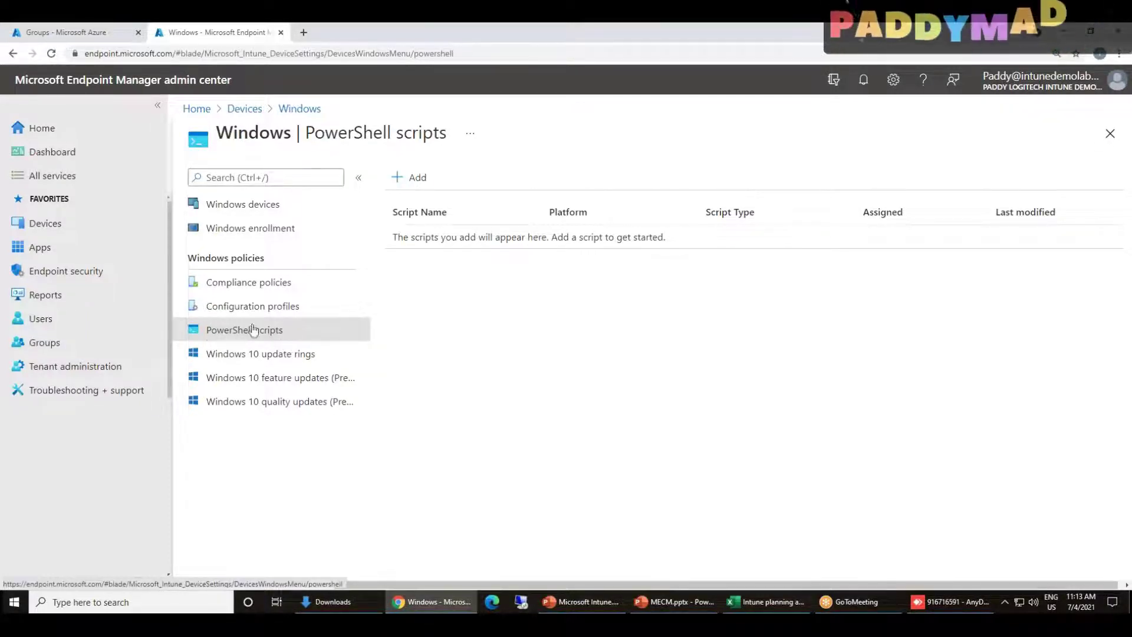
click(412, 179)
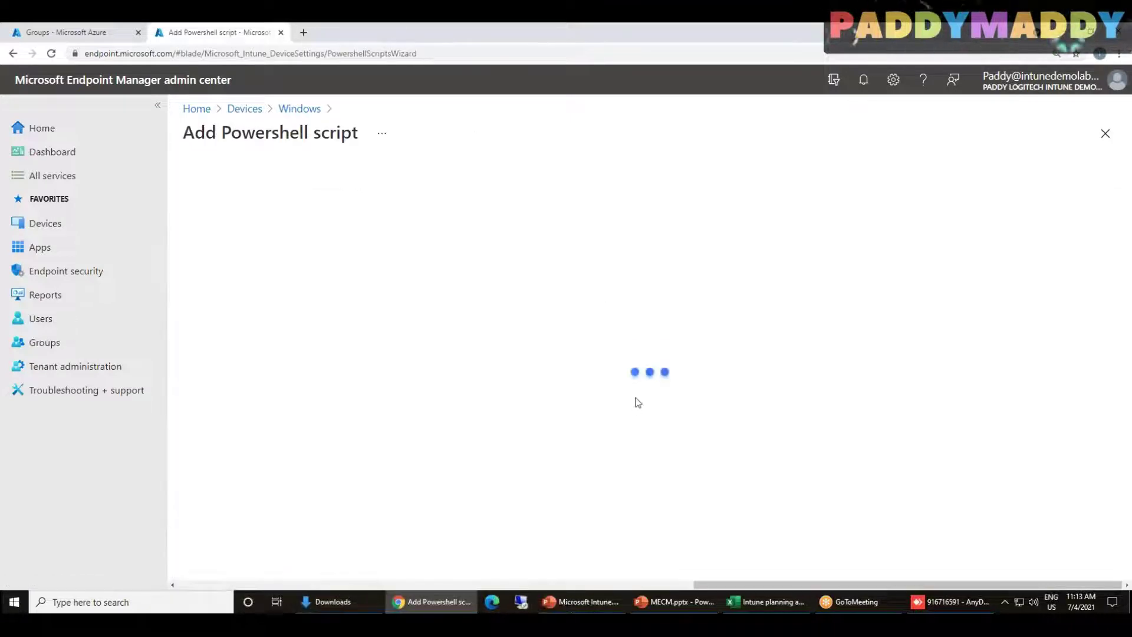
In File Explorer, go to C:\Intune and select 'Scripts From Intune have arrived.ps1'
key(alt+Tab)
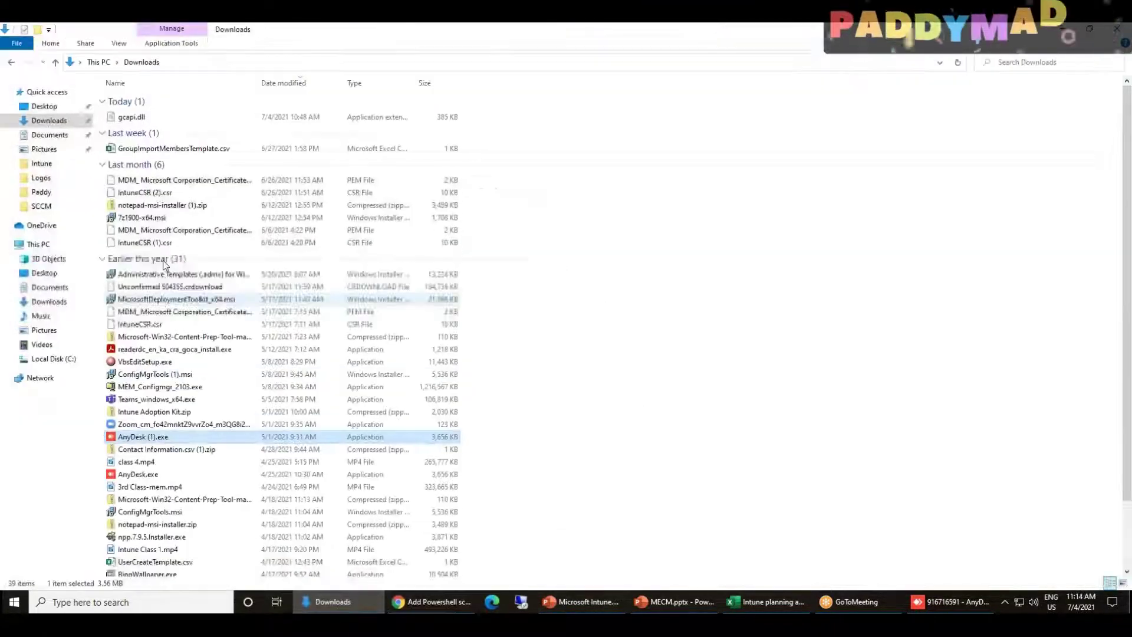
click(50, 166)
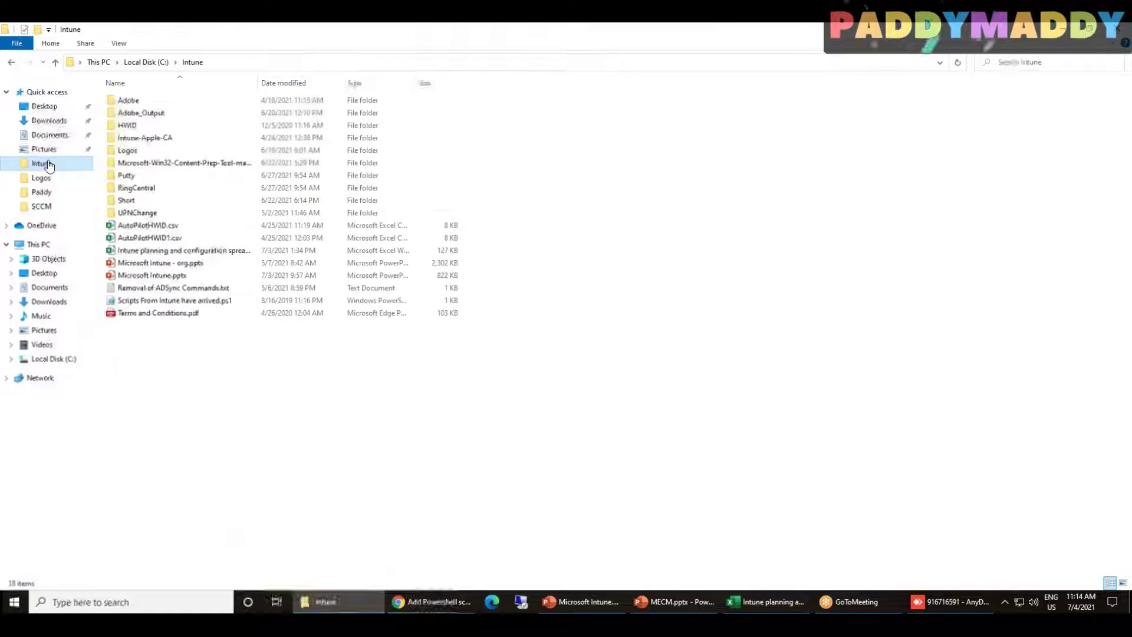
click(146, 62)
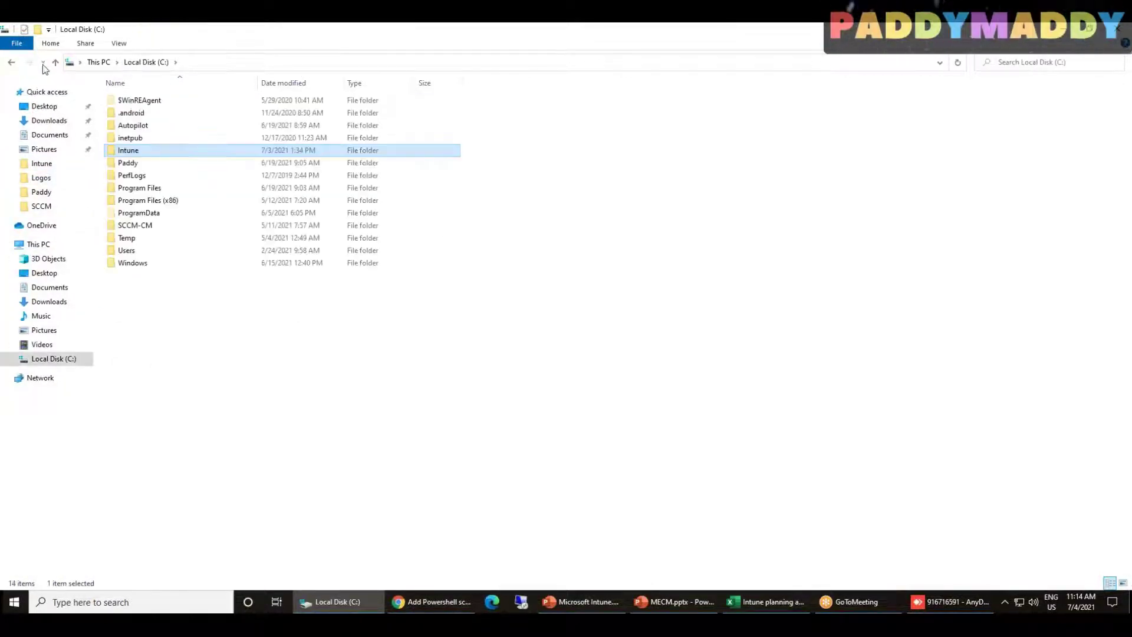
click(13, 62)
click(184, 302)
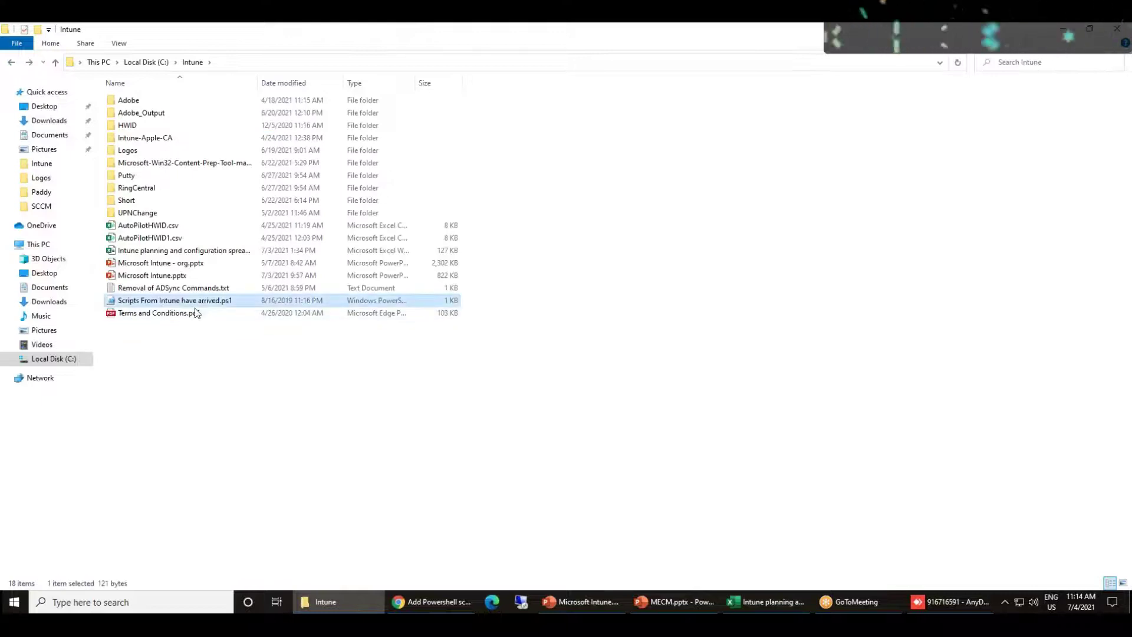
right_click(178, 300)
Open 'Scripts From Intune have arrived.ps1' in Notepad and highlight its two-line popup script
click(197, 309)
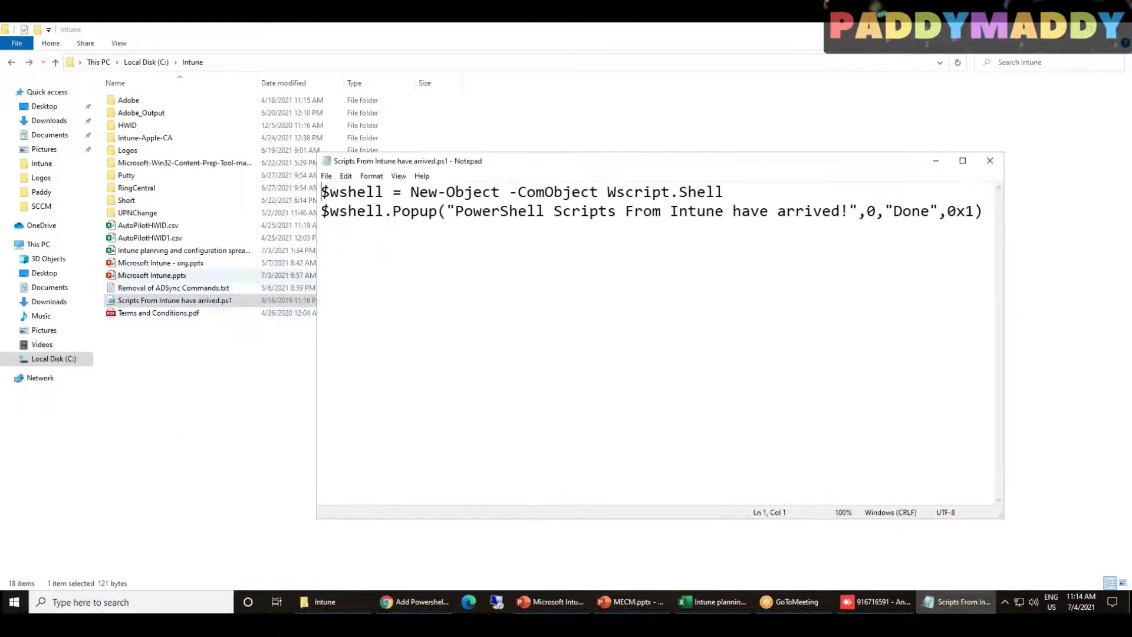
drag(380, 160, 142, 185)
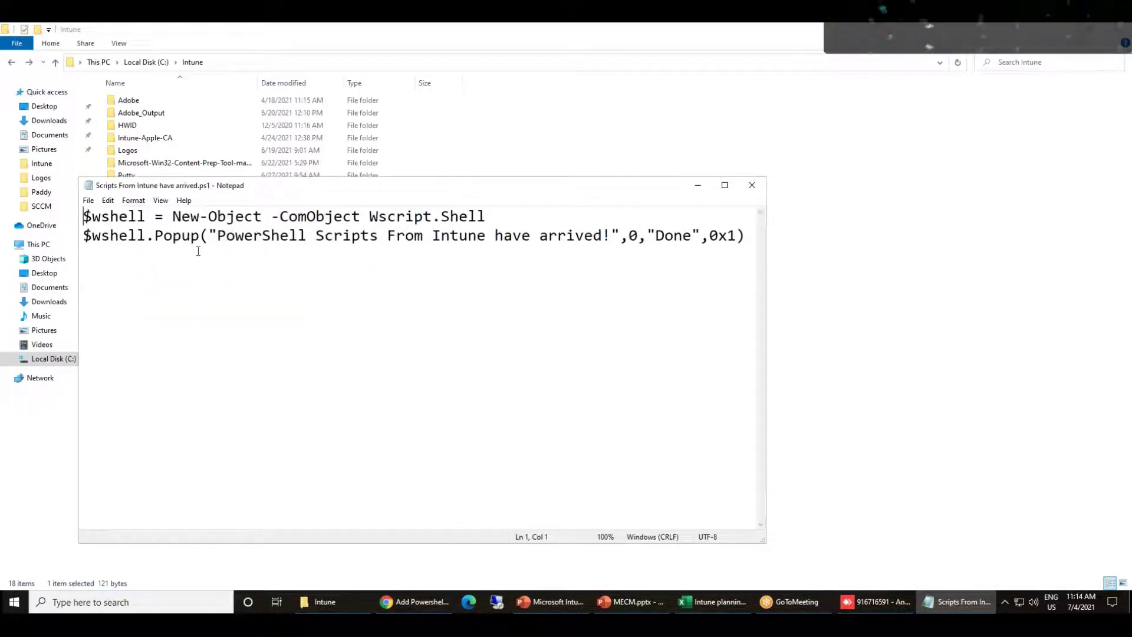
drag(216, 235, 611, 236)
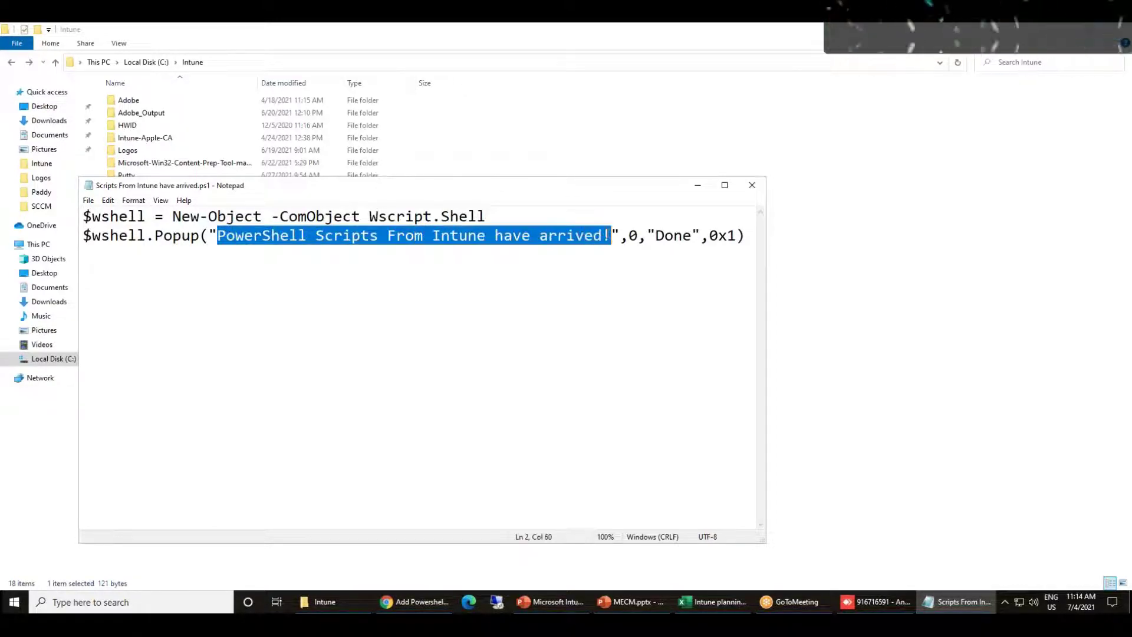
click(614, 336)
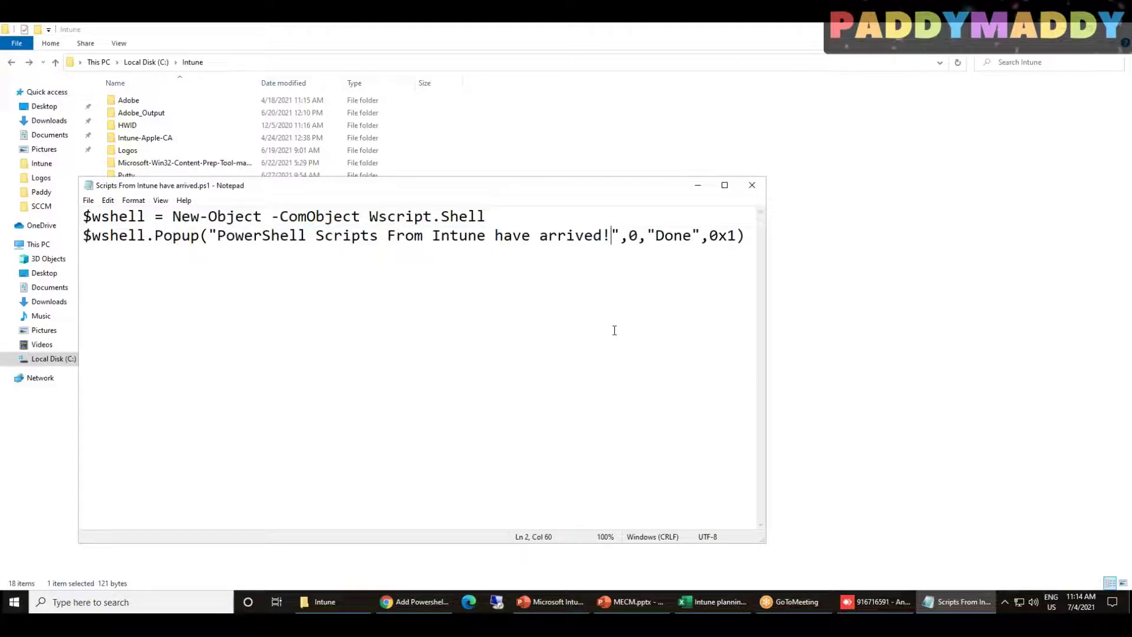
drag(744, 245, 29, 198)
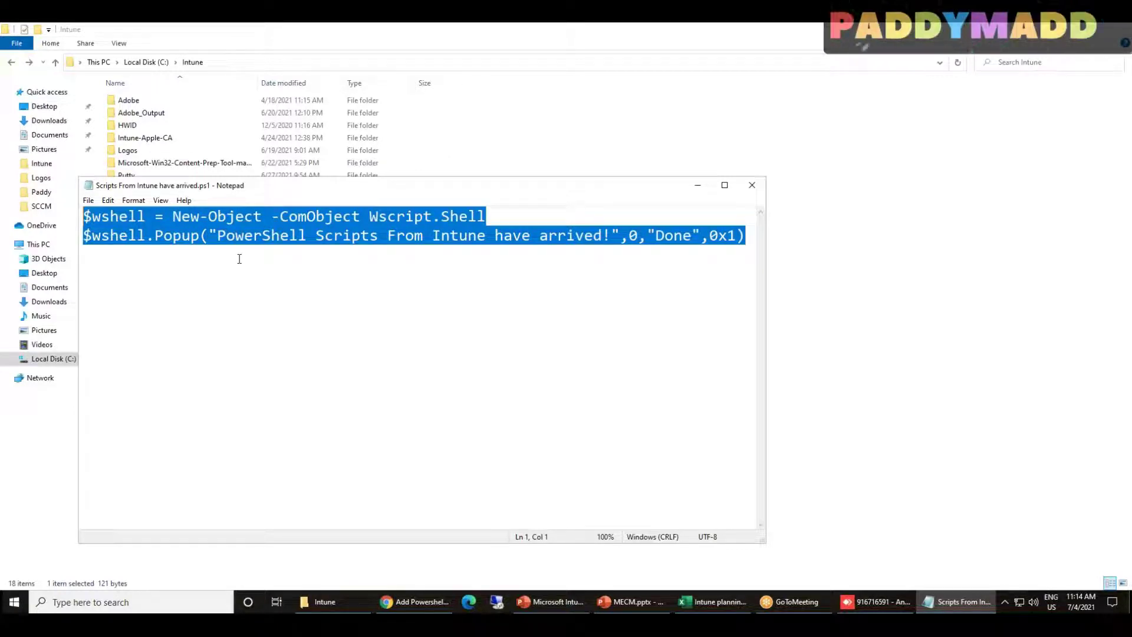
mouse_move(968, 600)
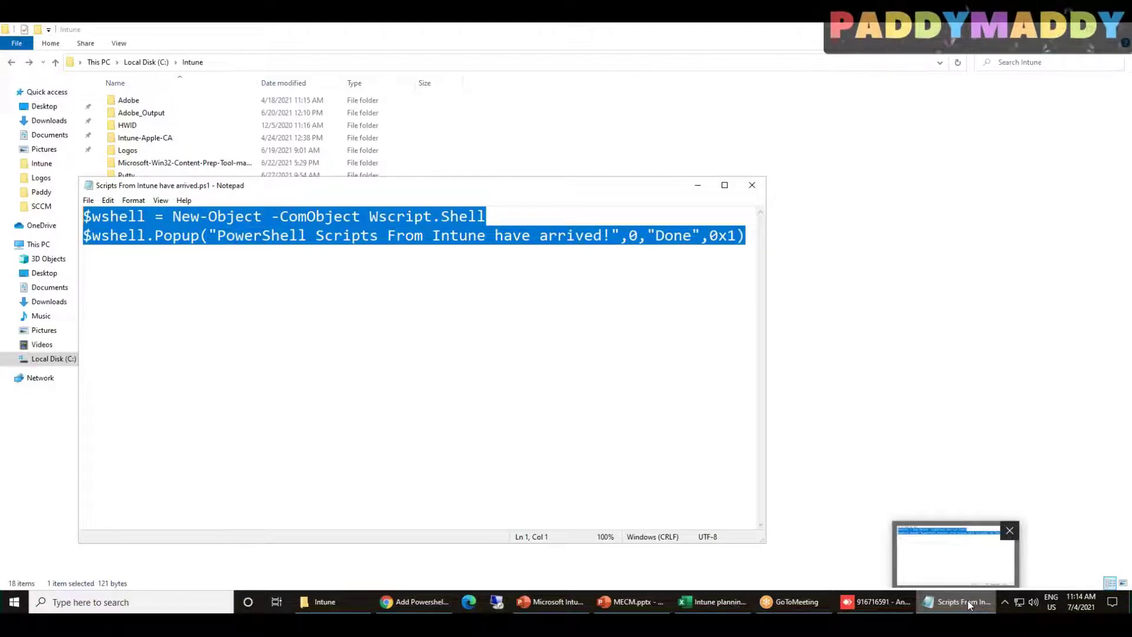
Back in the portal, circle Apps and PowerShell scripts in green ink and tick the empty script area
click(439, 602)
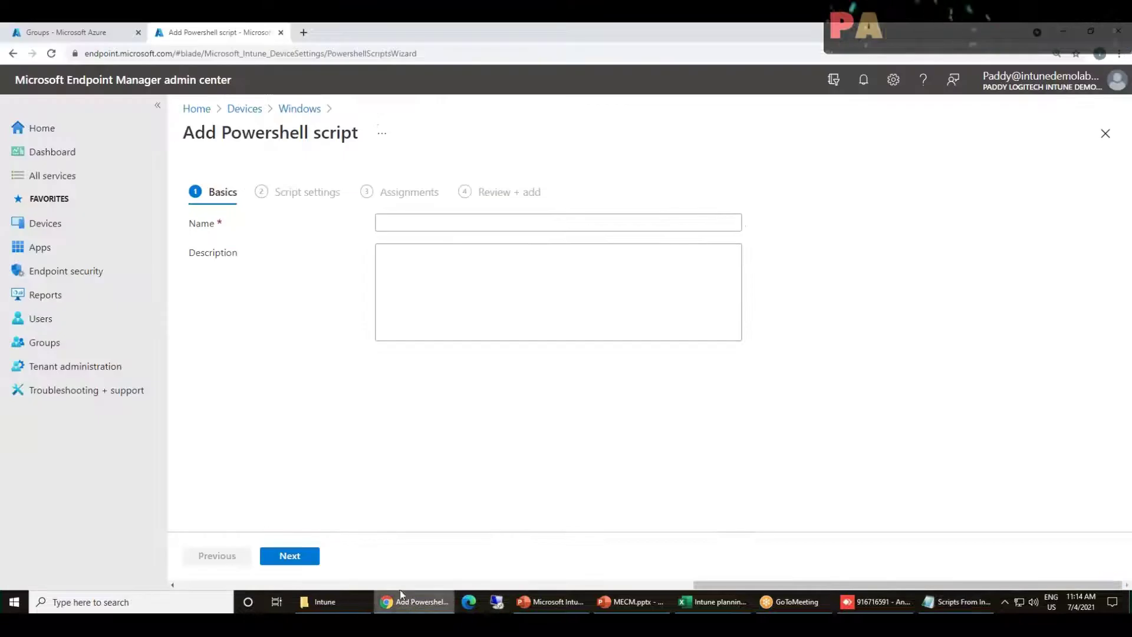
drag(774, 585, 260, 584)
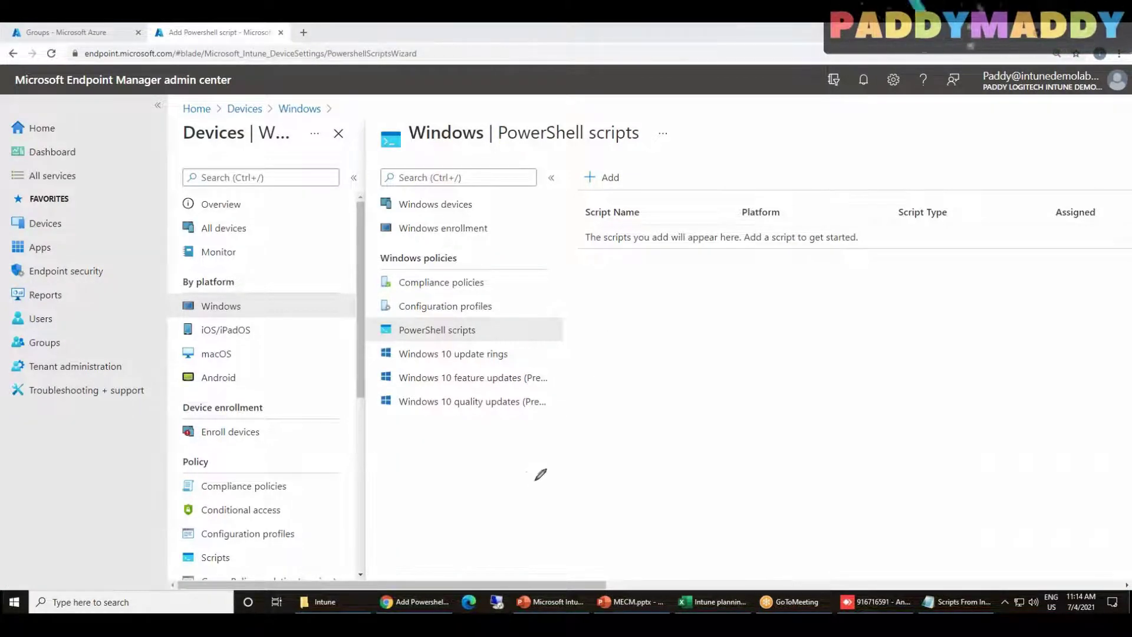
mouse_move(59, 247)
mouse_down()
mouse_move(37, 225)
mouse_move(38, 249)
mouse_move(59, 244)
mouse_up()
mouse_move(480, 325)
mouse_down()
mouse_move(379, 318)
mouse_move(474, 331)
mouse_up()
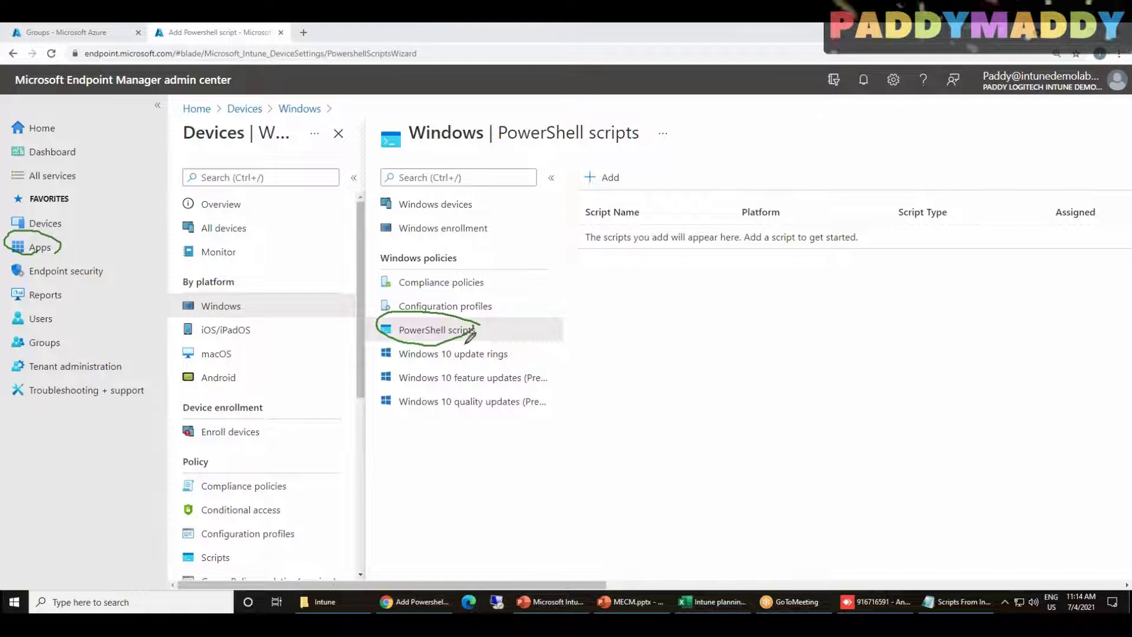
mouse_move(495, 331)
mouse_down()
mouse_move(519, 337)
mouse_move(530, 319)
mouse_up()
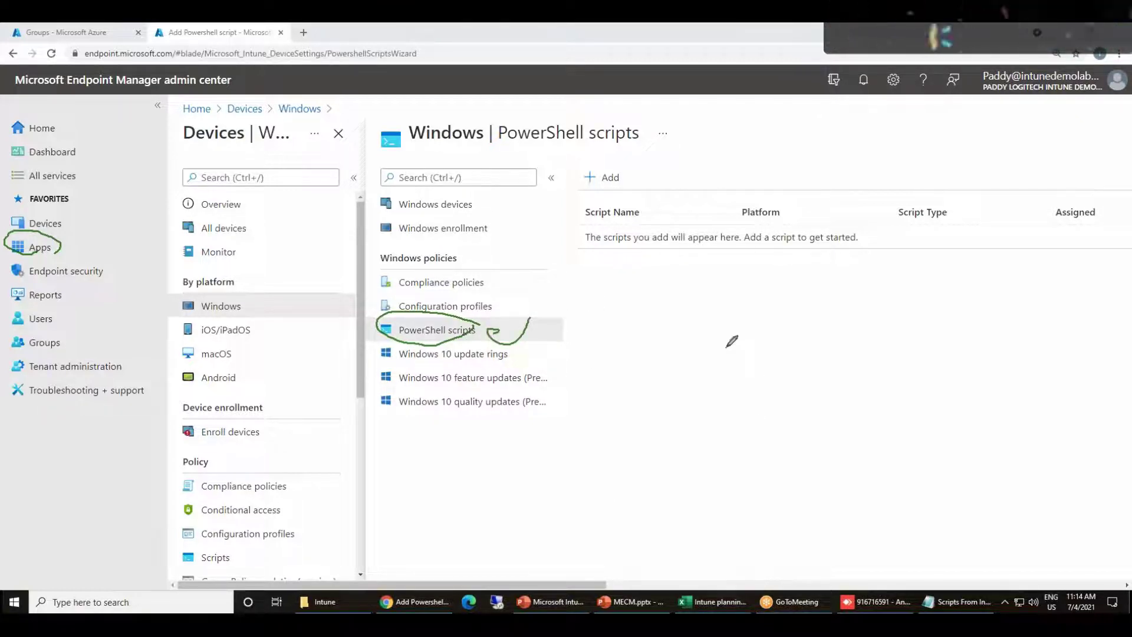
drag(726, 339, 761, 323)
mouse_move(724, 390)
mouse_down()
mouse_move(731, 379)
mouse_move(769, 383)
mouse_up()
mouse_move(731, 439)
mouse_down()
mouse_move(735, 430)
mouse_move(763, 443)
mouse_up()
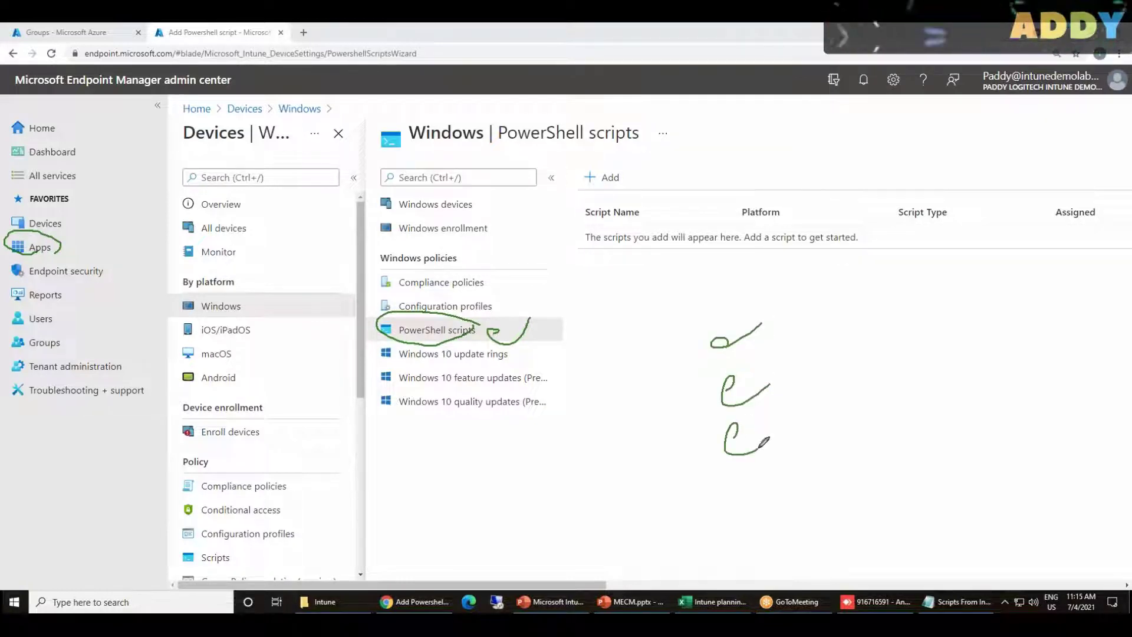
Ink lines and loops around Apps and Devices, plus an arrow from PowerShell scripts to the ticks
drag(58, 249, 248, 215)
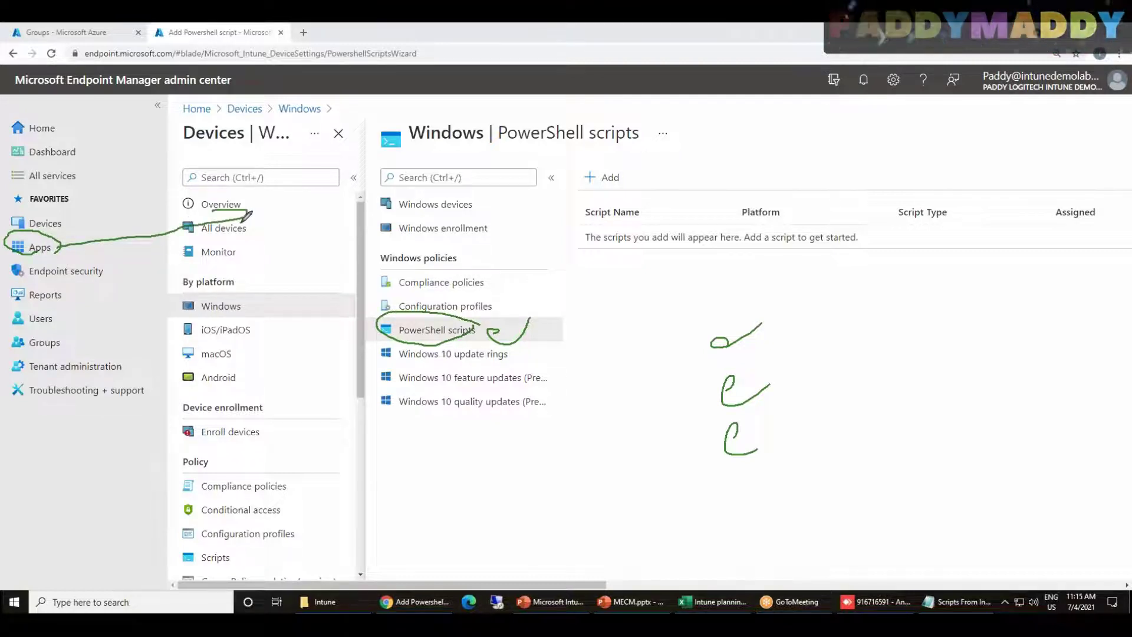
click(267, 200)
mouse_move(287, 174)
mouse_down()
mouse_move(311, 190)
mouse_move(351, 155)
mouse_up()
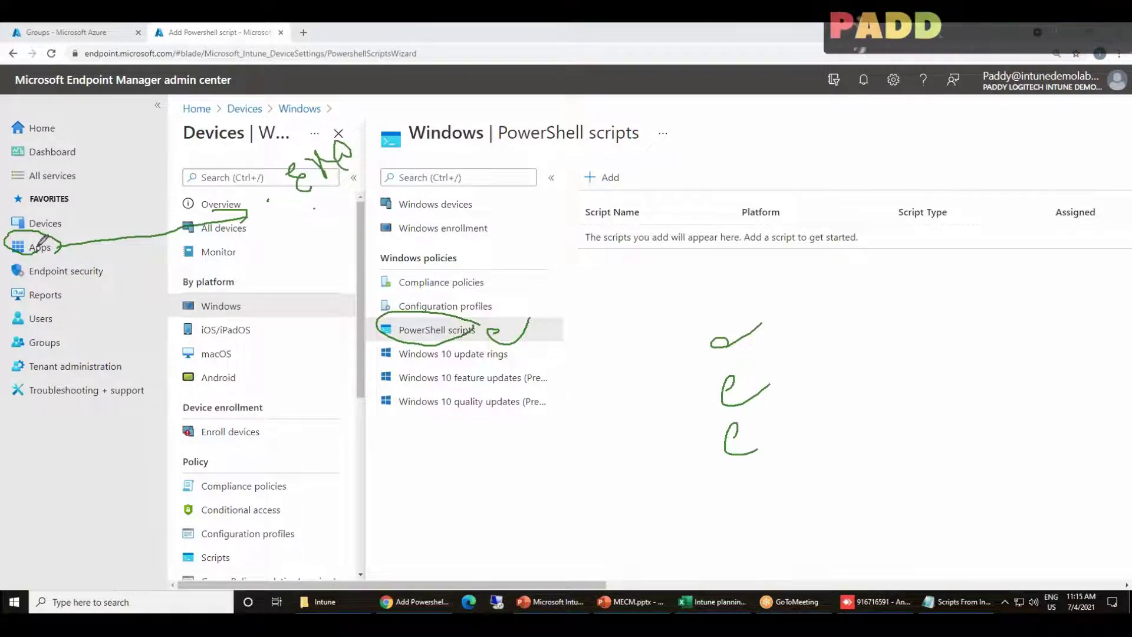
drag(47, 244, 82, 210)
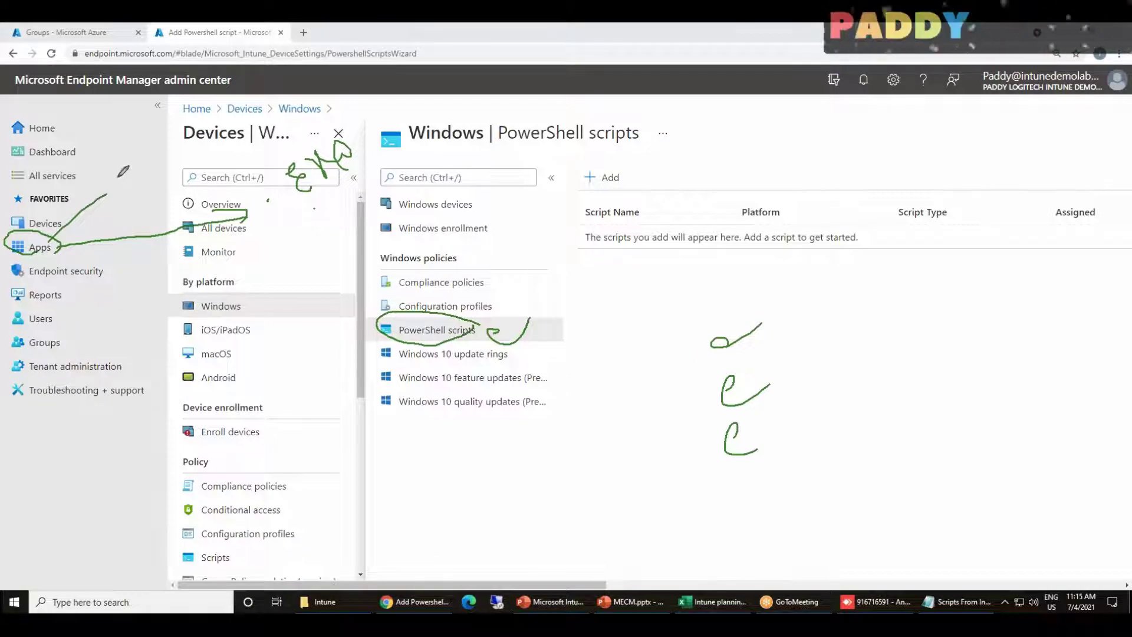
mouse_move(73, 227)
mouse_down()
mouse_move(35, 258)
mouse_move(69, 242)
mouse_move(125, 181)
mouse_move(120, 208)
mouse_up()
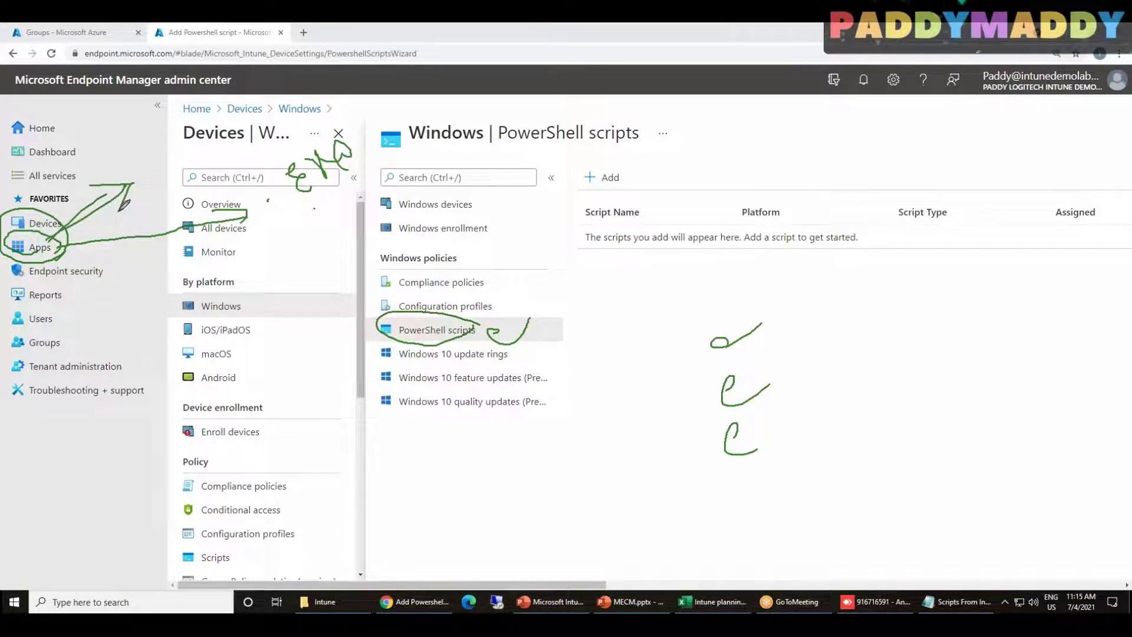
mouse_move(485, 333)
mouse_down()
mouse_move(435, 299)
mouse_move(408, 337)
mouse_move(480, 325)
mouse_up()
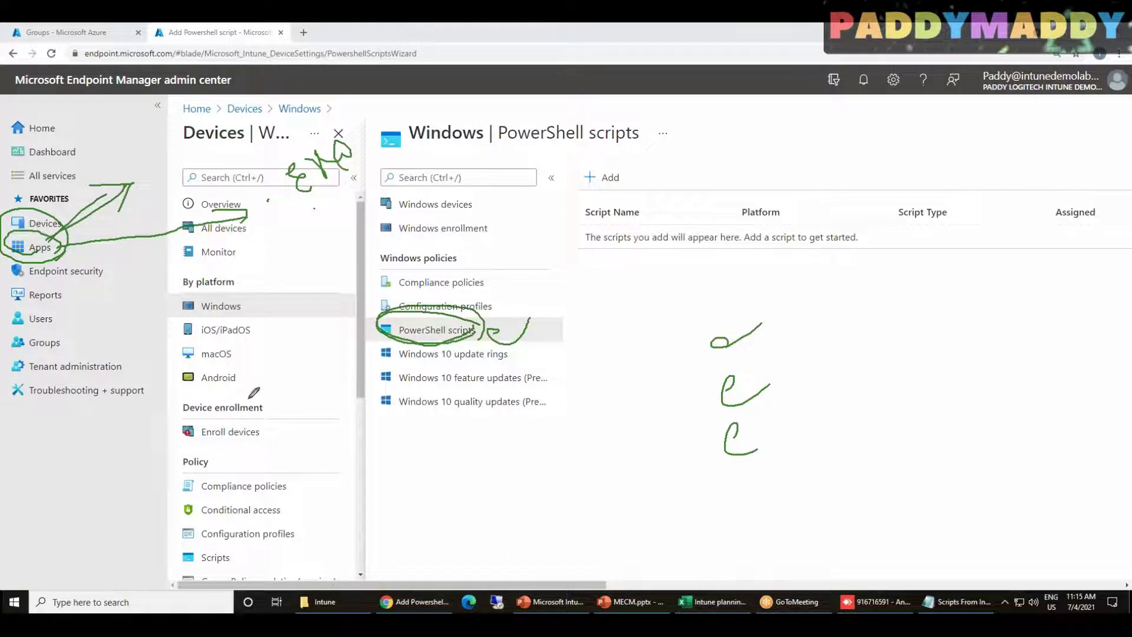
drag(490, 331, 687, 377)
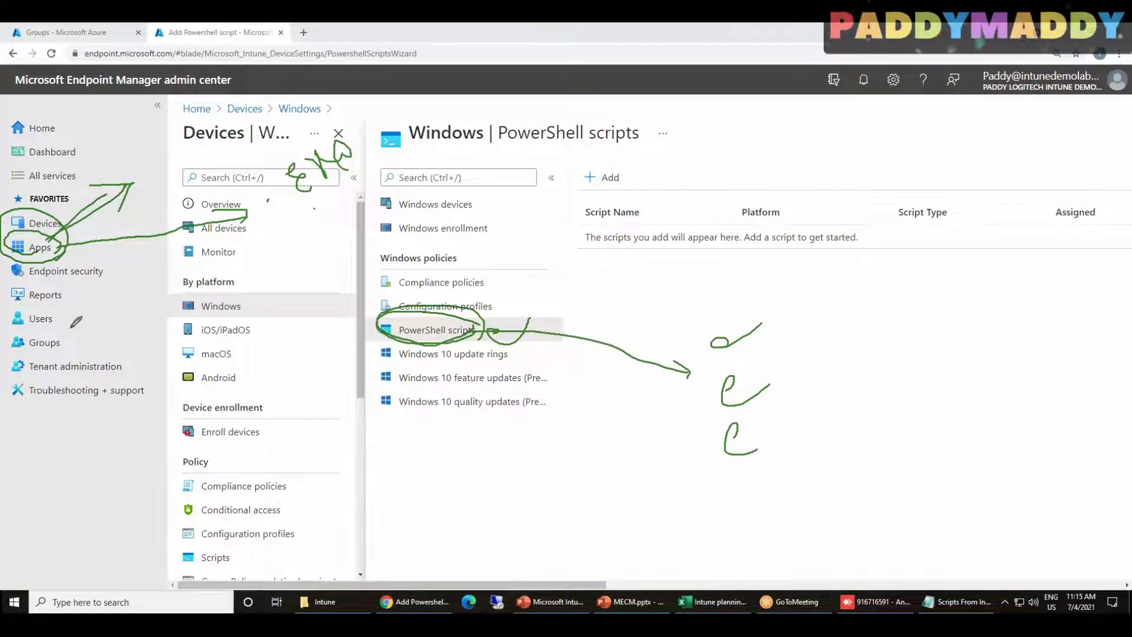
Annotate Reports, Tenant administration, By platform and Configuration profiles with ink marks and arrows
drag(124, 304, 186, 263)
drag(59, 348, 174, 365)
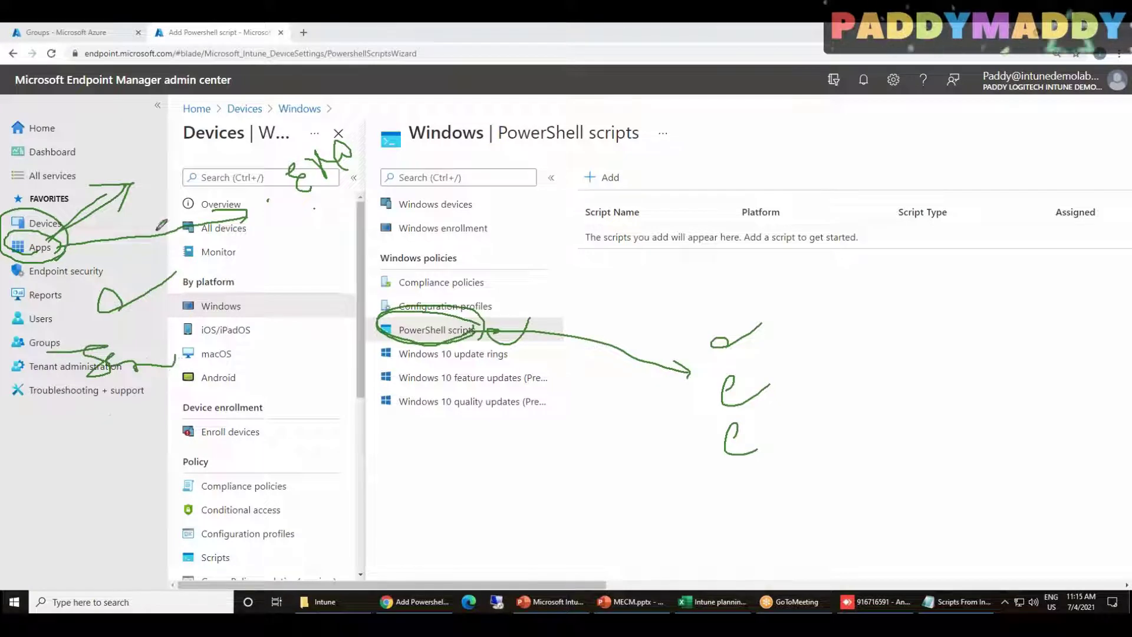
drag(219, 282, 213, 274)
drag(208, 348, 265, 335)
drag(6, 456, 126, 447)
drag(80, 422, 124, 466)
drag(68, 544, 174, 531)
drag(136, 510, 173, 534)
Add final ink arrows from Users to Apps and from PowerShell scripts, then clear all ink
mouse_move(24, 287)
mouse_down()
mouse_move(179, 568)
mouse_move(62, 560)
mouse_move(24, 282)
mouse_move(48, 276)
mouse_up()
drag(77, 326, 63, 250)
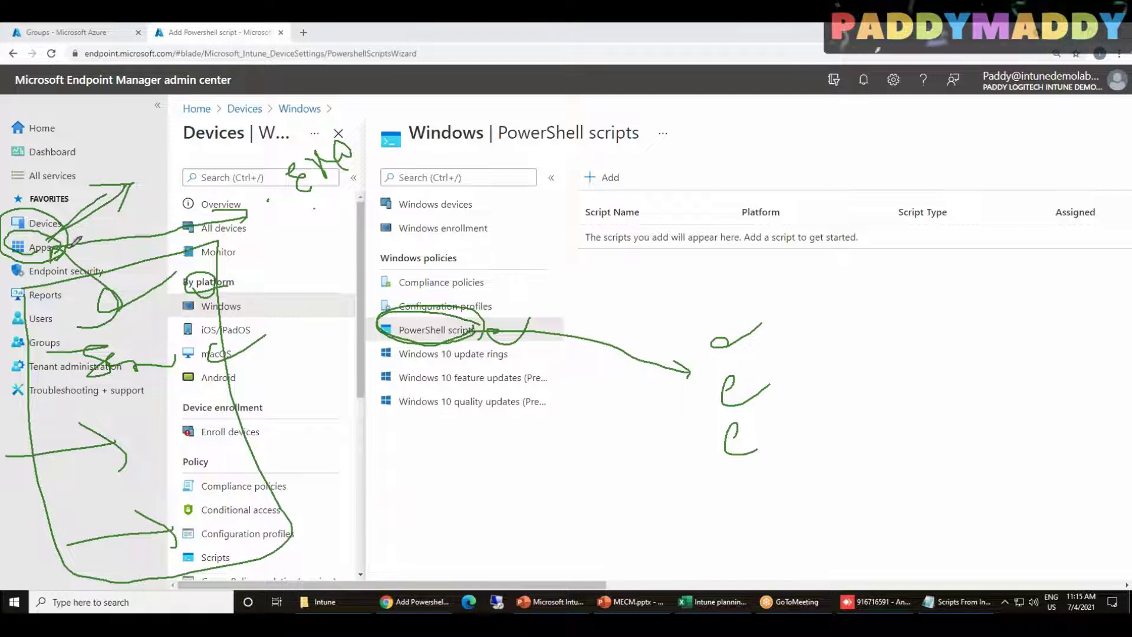
mouse_move(473, 331)
mouse_down()
mouse_move(703, 361)
mouse_move(670, 389)
mouse_up()
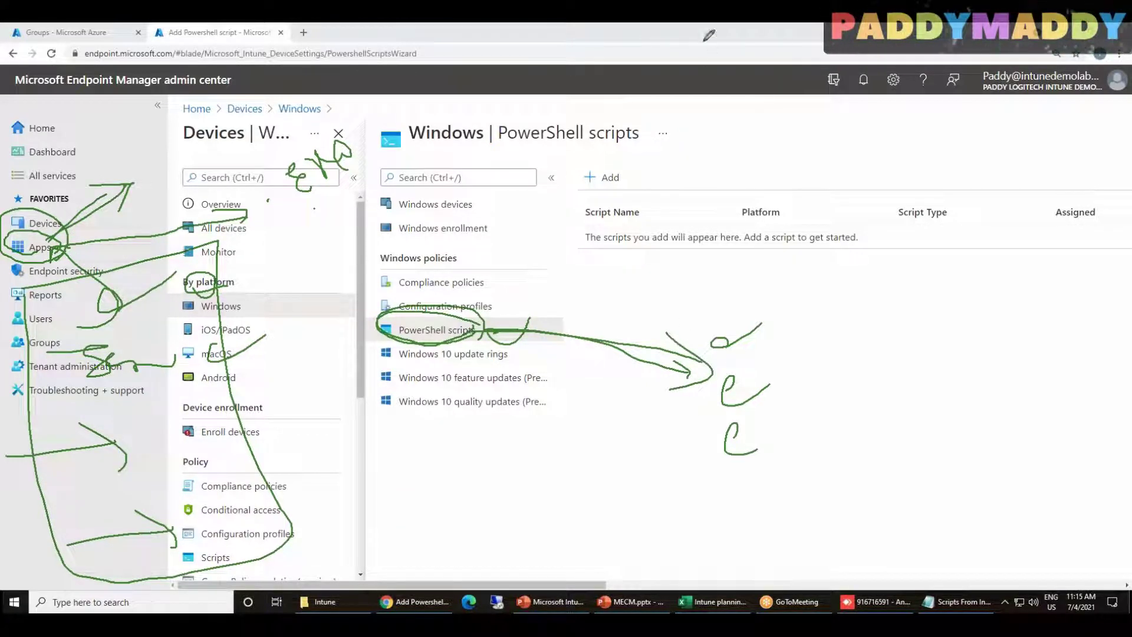
click(721, 112)
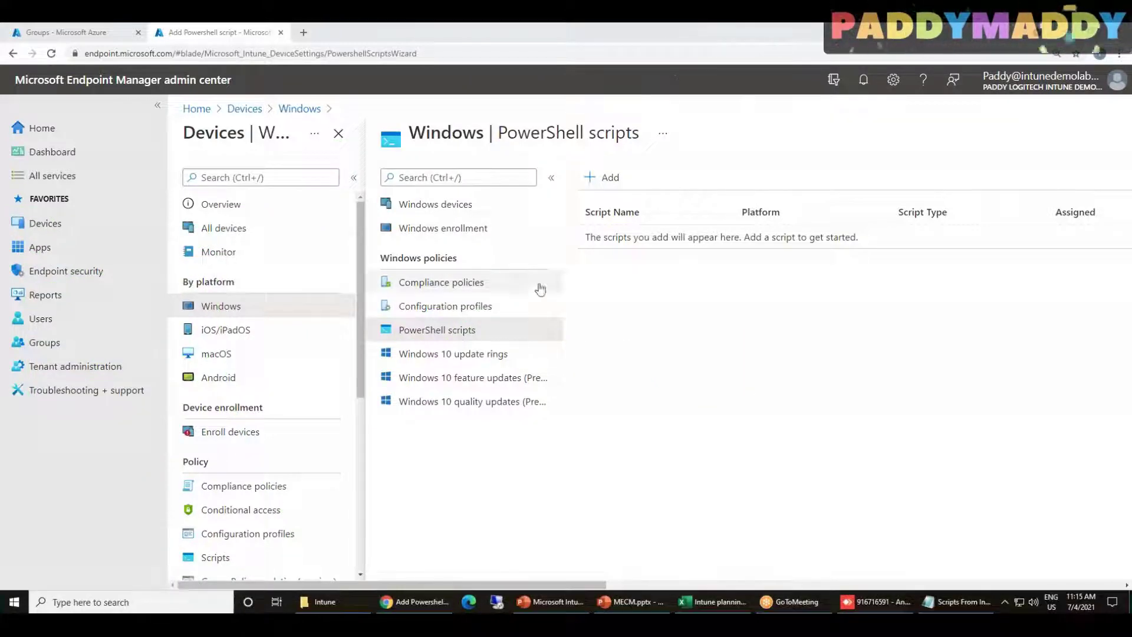
Start a new PowerShell script named 'Powershell script' and continue to script settings
click(609, 177)
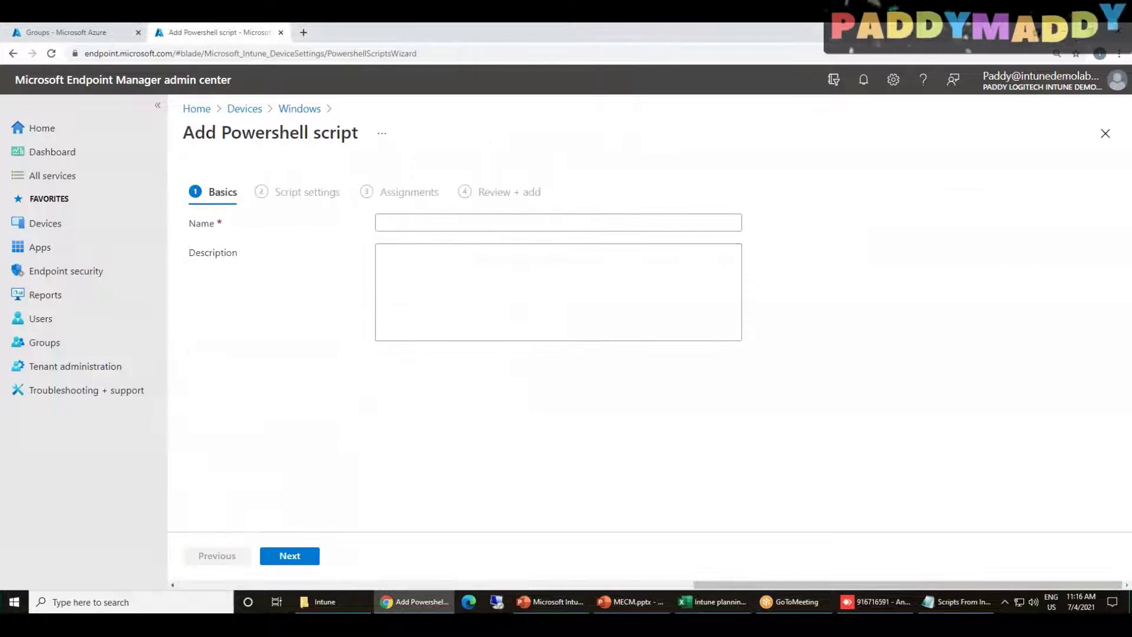
drag(222, 133, 369, 134)
key(ctrl+c)
click(440, 222)
key(ctrl+v)
click(290, 555)
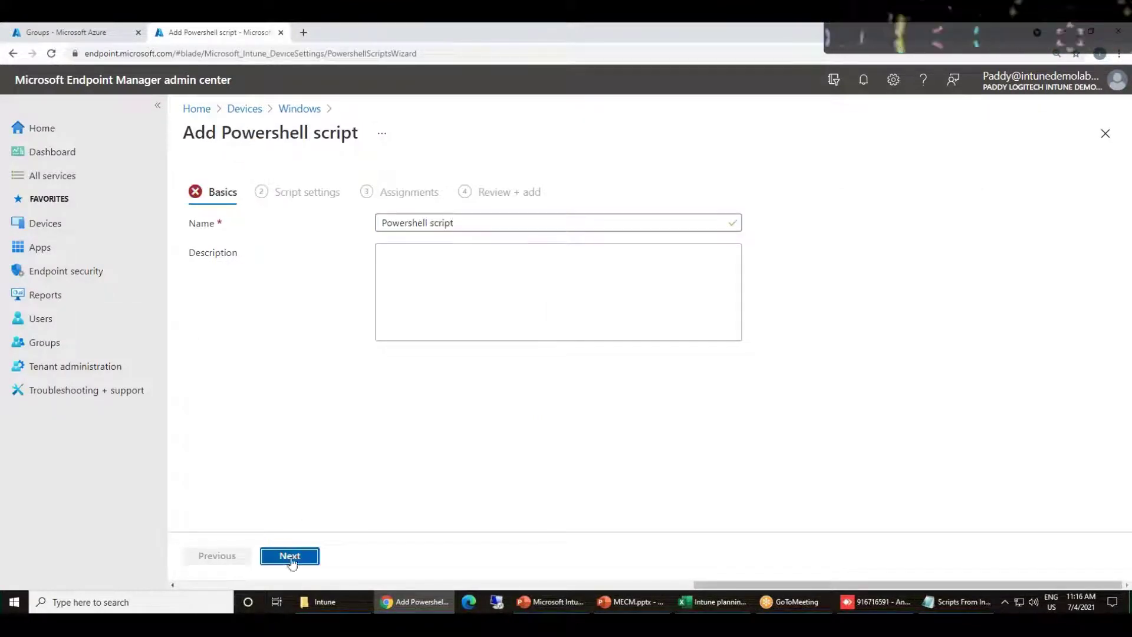
Upload 'Scripts From Intune have arrived.ps1' and set it to run with the logged-on credentials
click(732, 228)
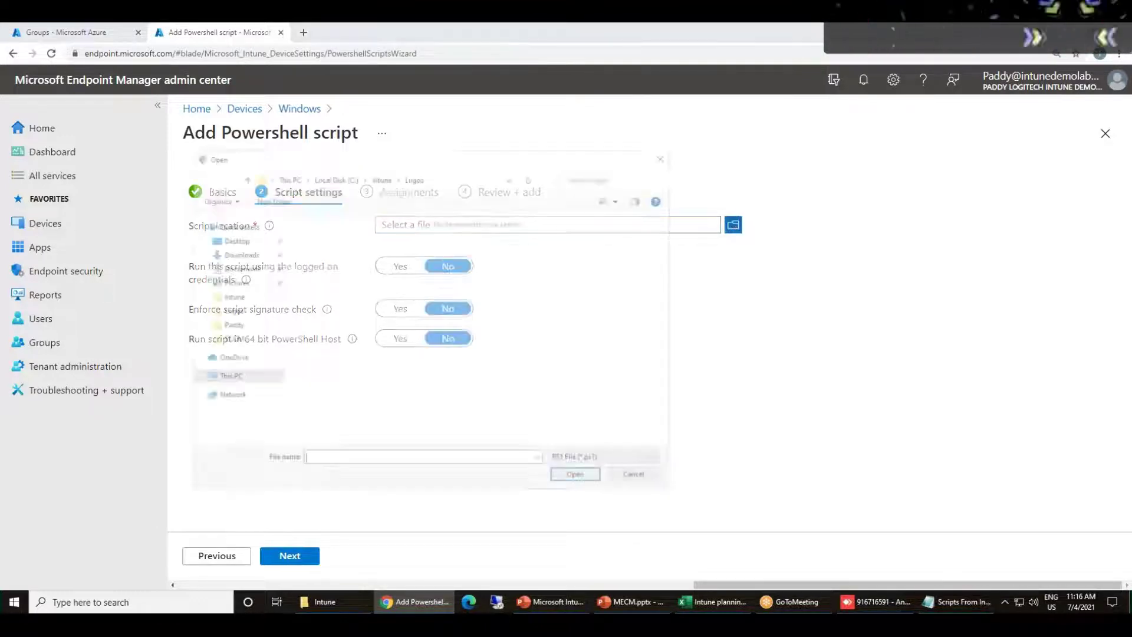
click(380, 176)
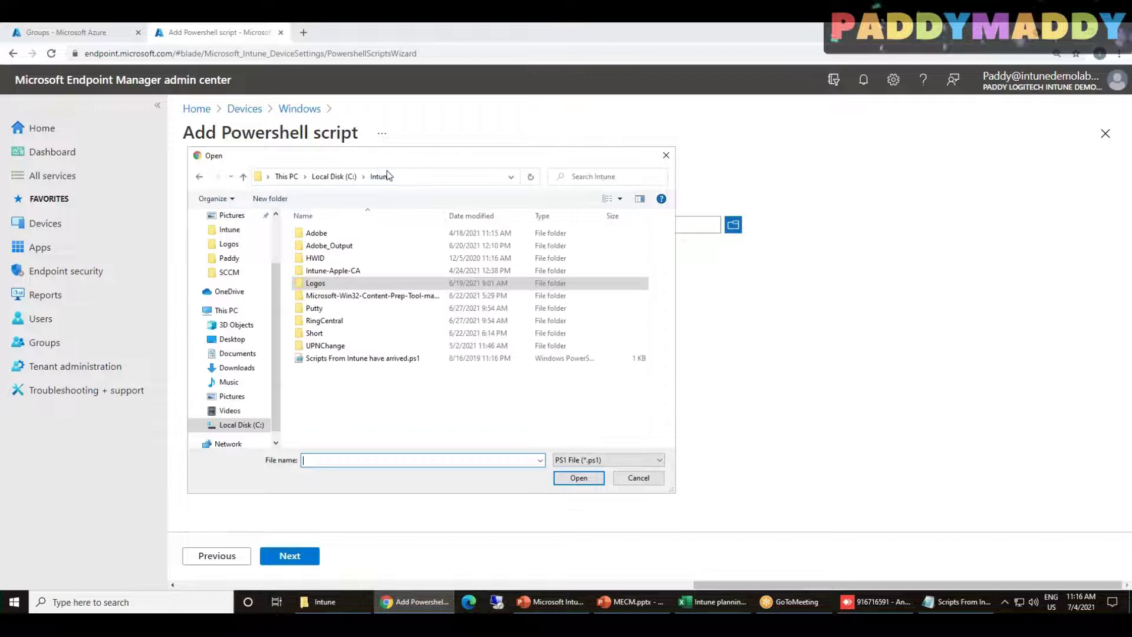
double_click(354, 358)
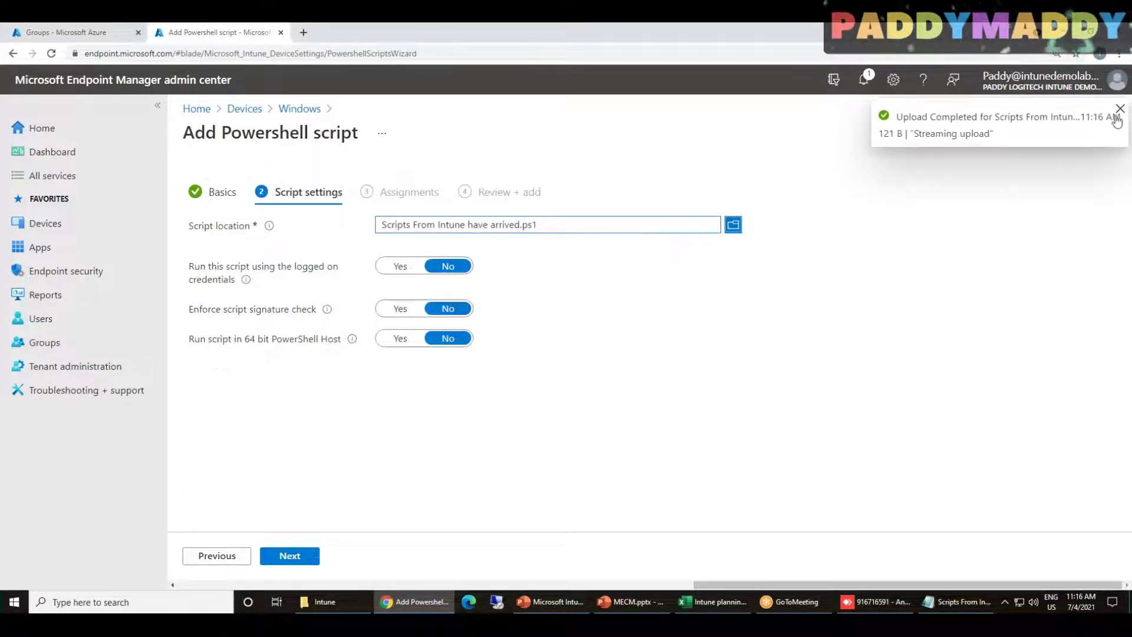
click(1119, 109)
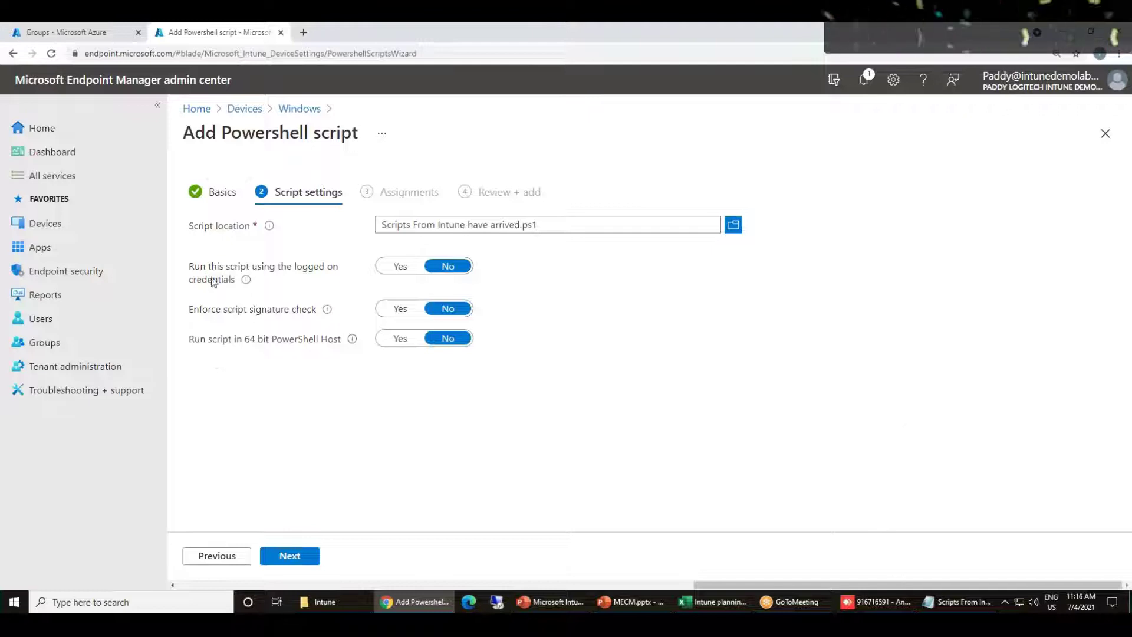
drag(189, 263, 310, 267)
click(400, 267)
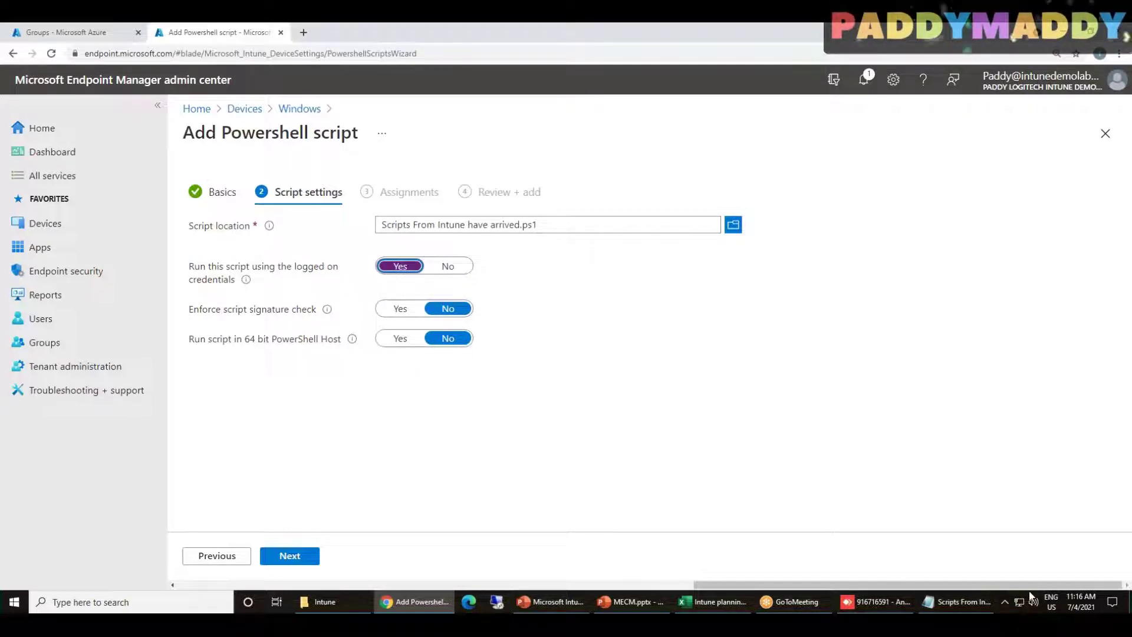
click(299, 554)
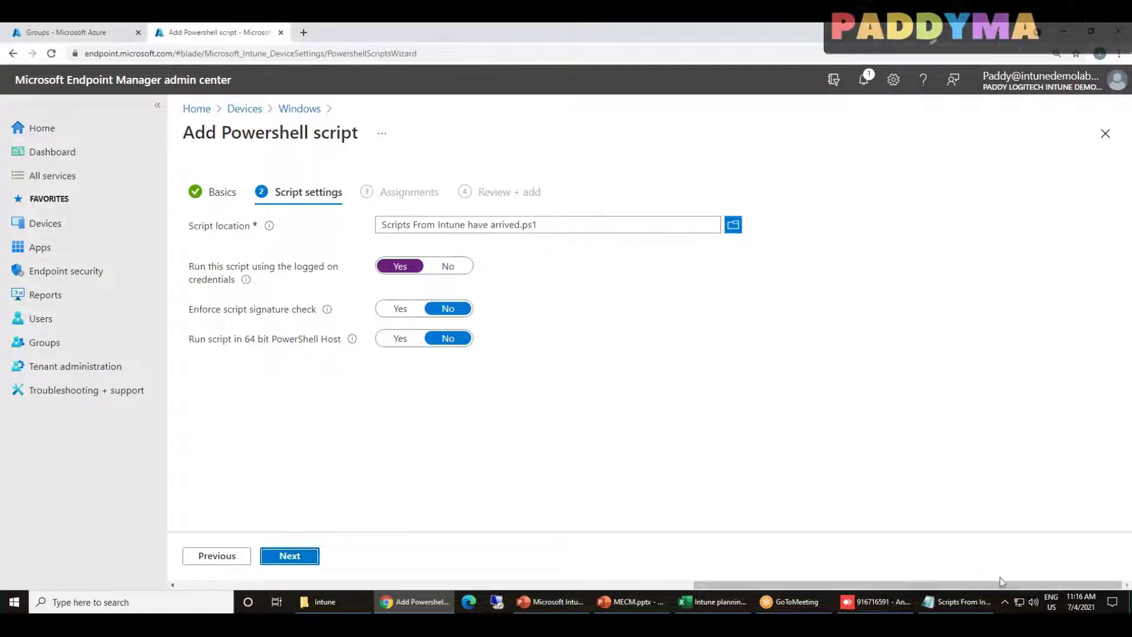
drag(246, 315, 297, 313)
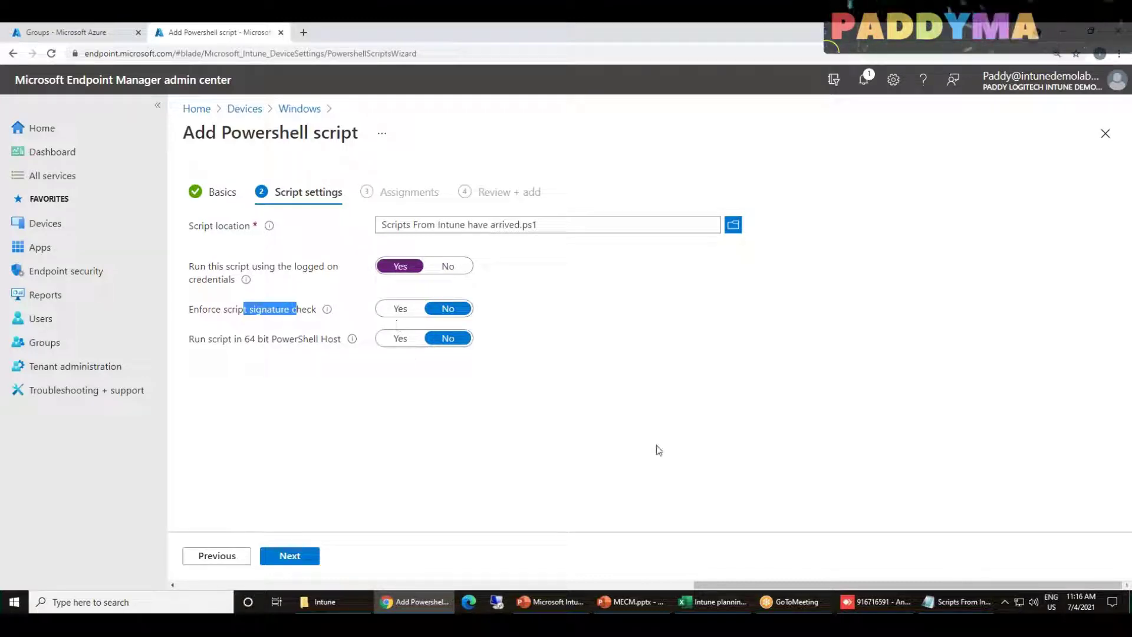
Assign the script to all users and all devices, review, and create it
click(294, 564)
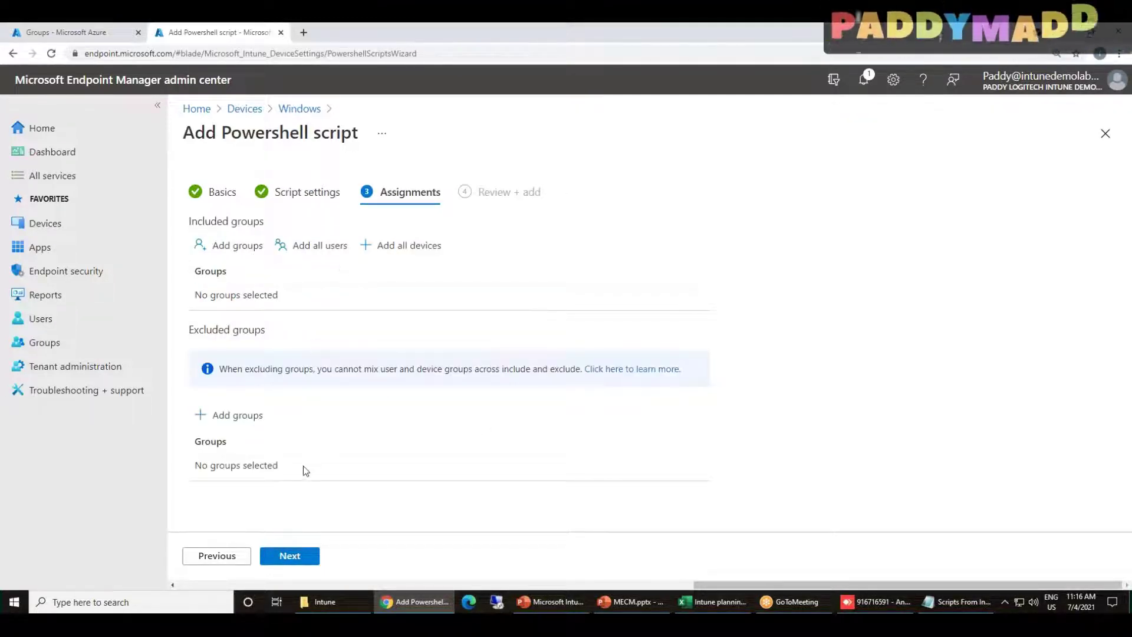
drag(189, 340, 254, 338)
drag(192, 219, 252, 226)
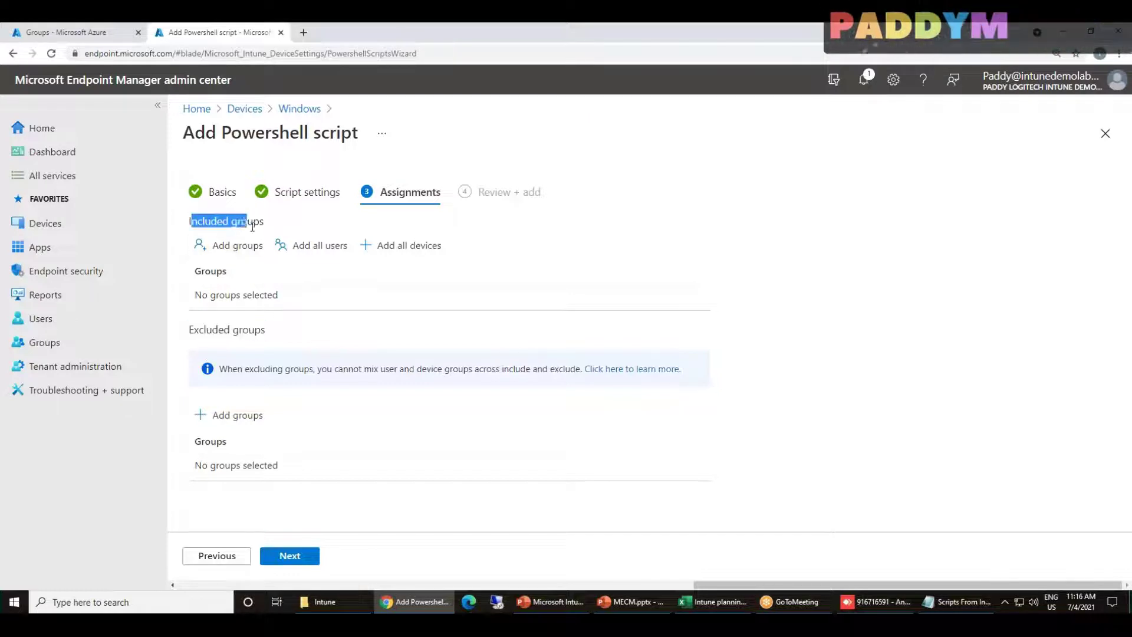
click(324, 262)
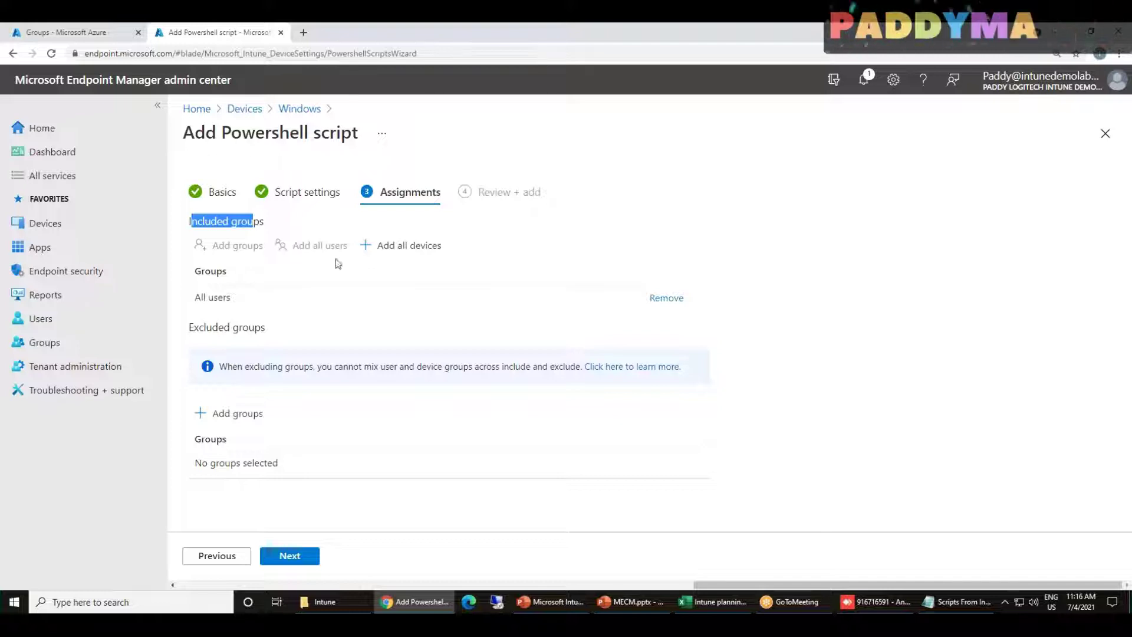
click(434, 245)
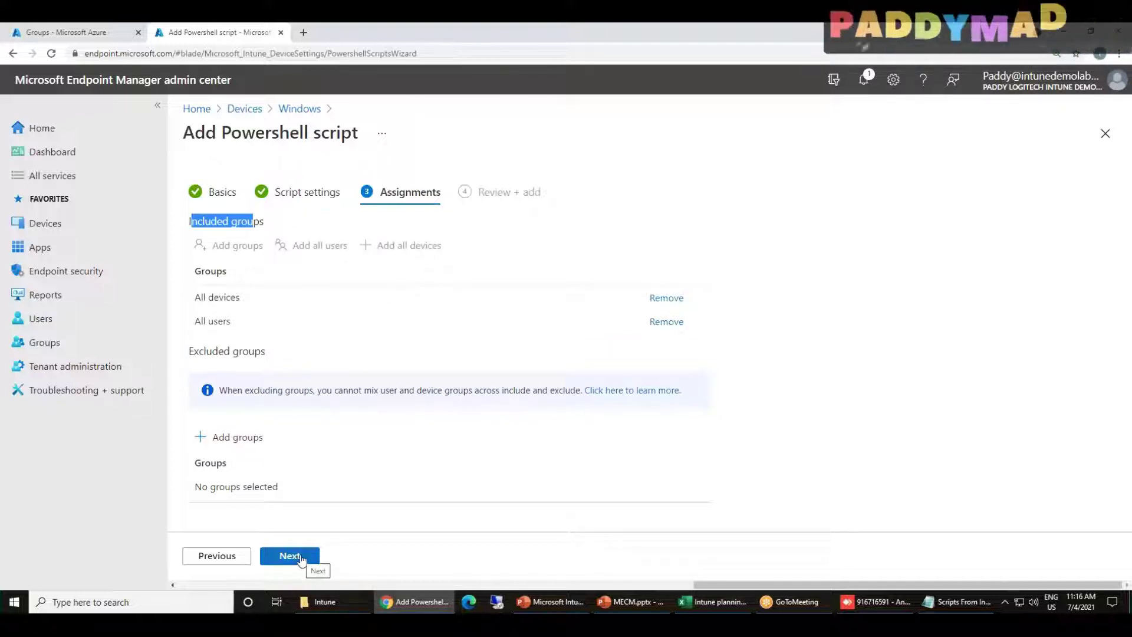
click(297, 556)
click(290, 556)
mouse_move(825, 612)
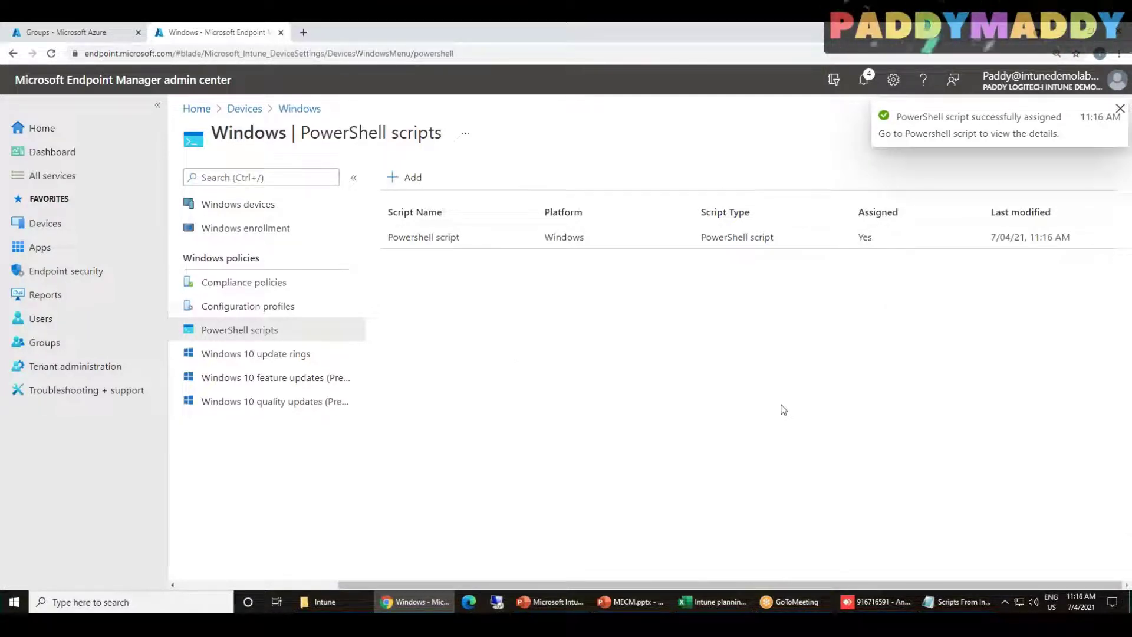
Switch to the AnyDesk remote session, glance back at the admin center, then return to AnyDesk
click(876, 601)
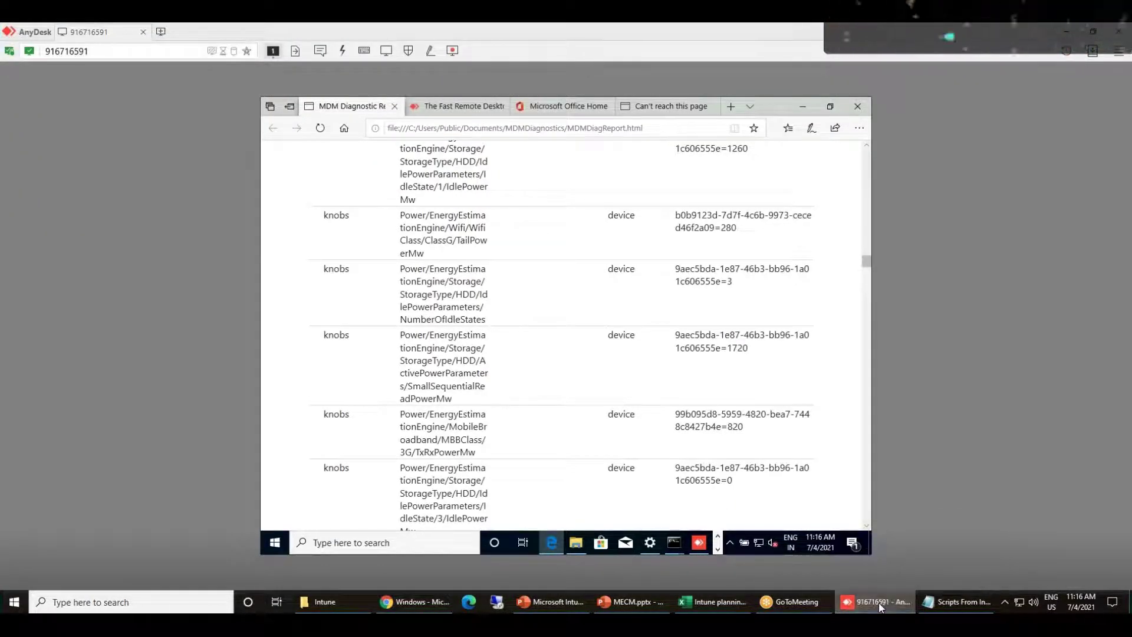
click(878, 602)
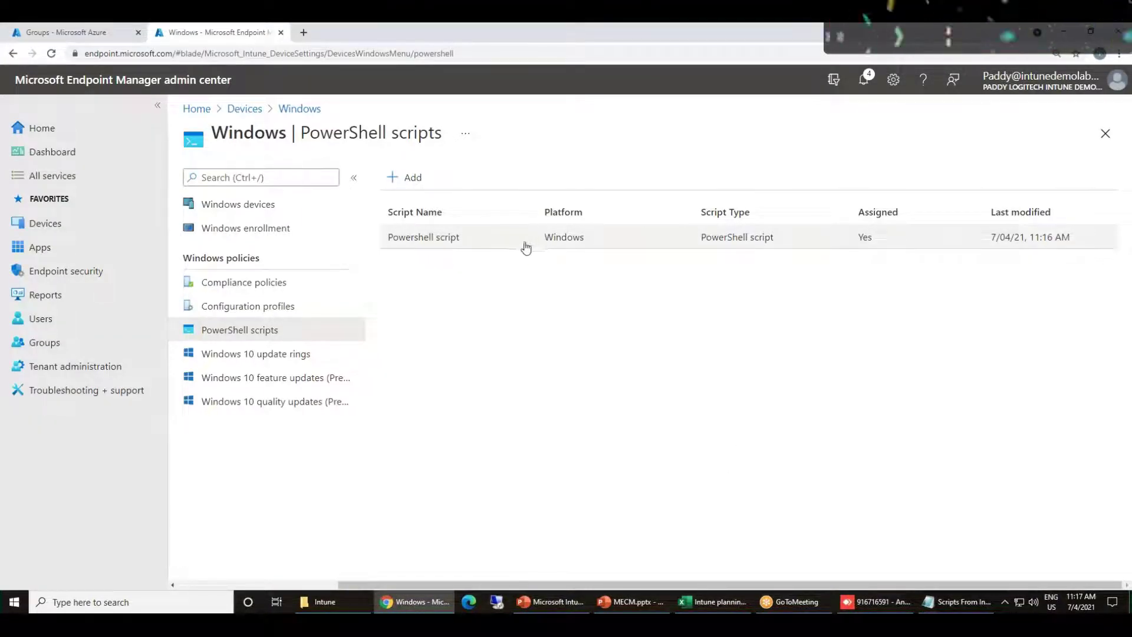
click(876, 601)
On the remote PC, open the work account's management info under Access work or school and sync
click(649, 543)
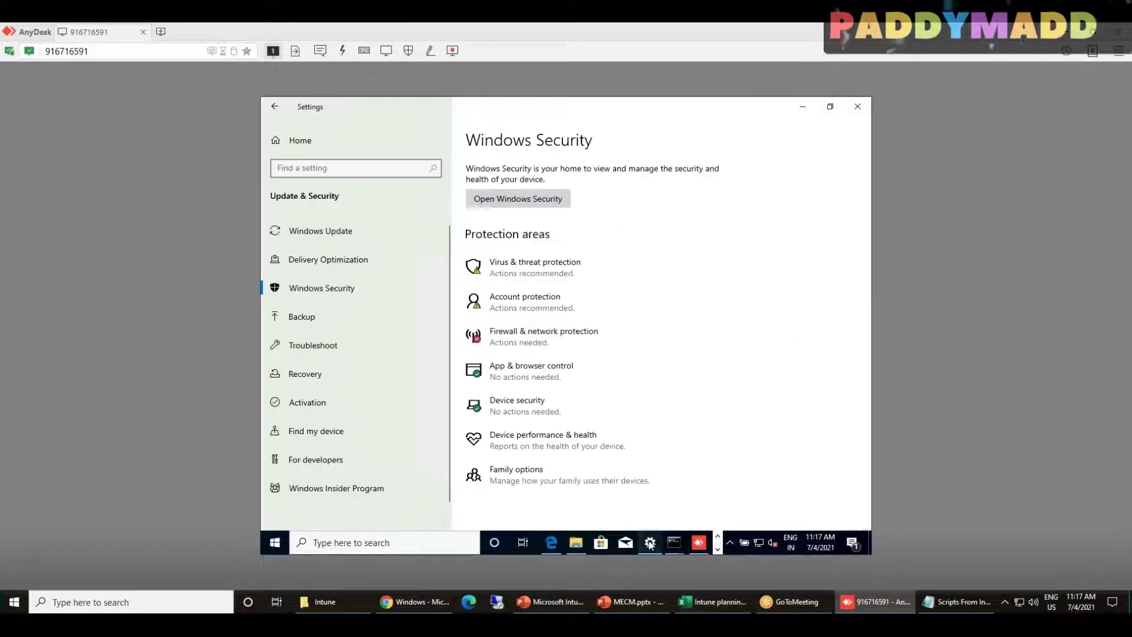
click(298, 142)
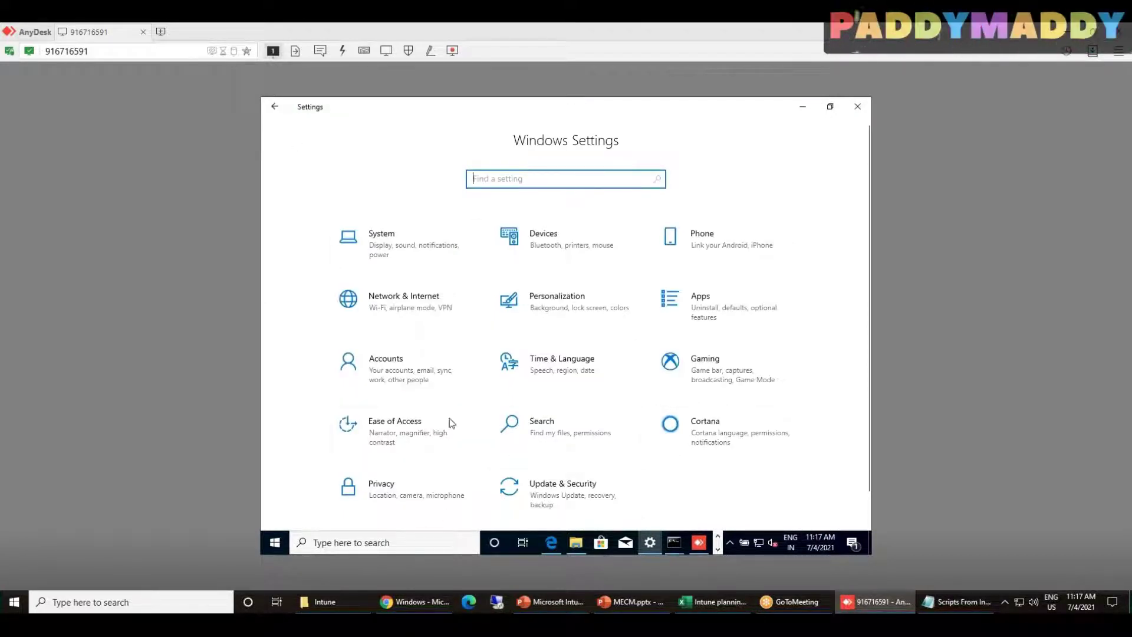
click(391, 373)
click(329, 322)
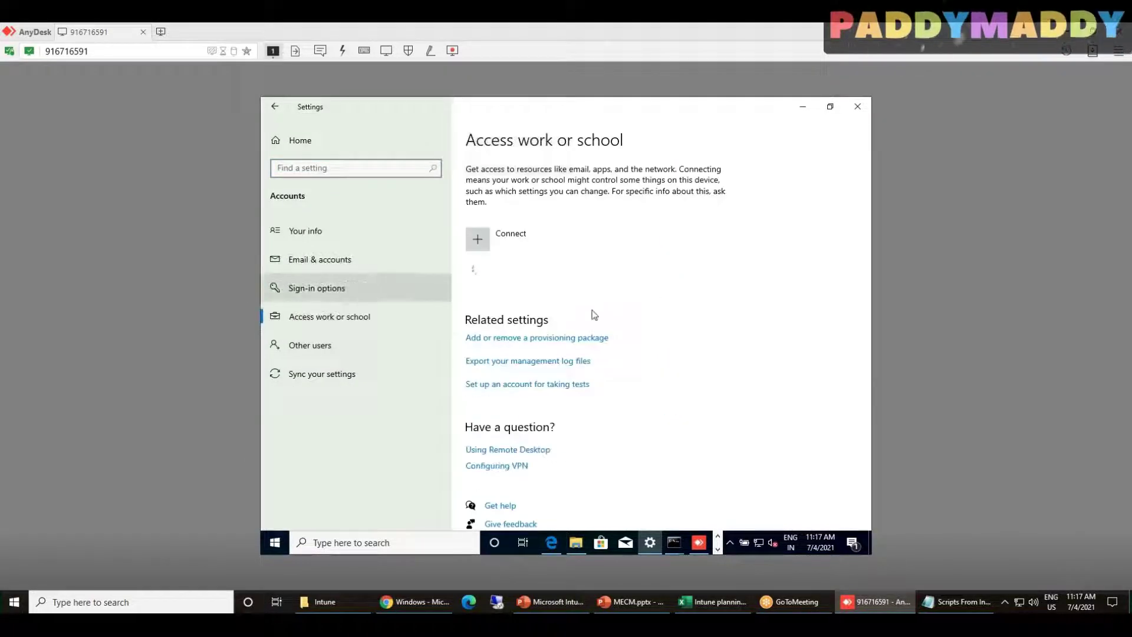
click(568, 280)
click(636, 325)
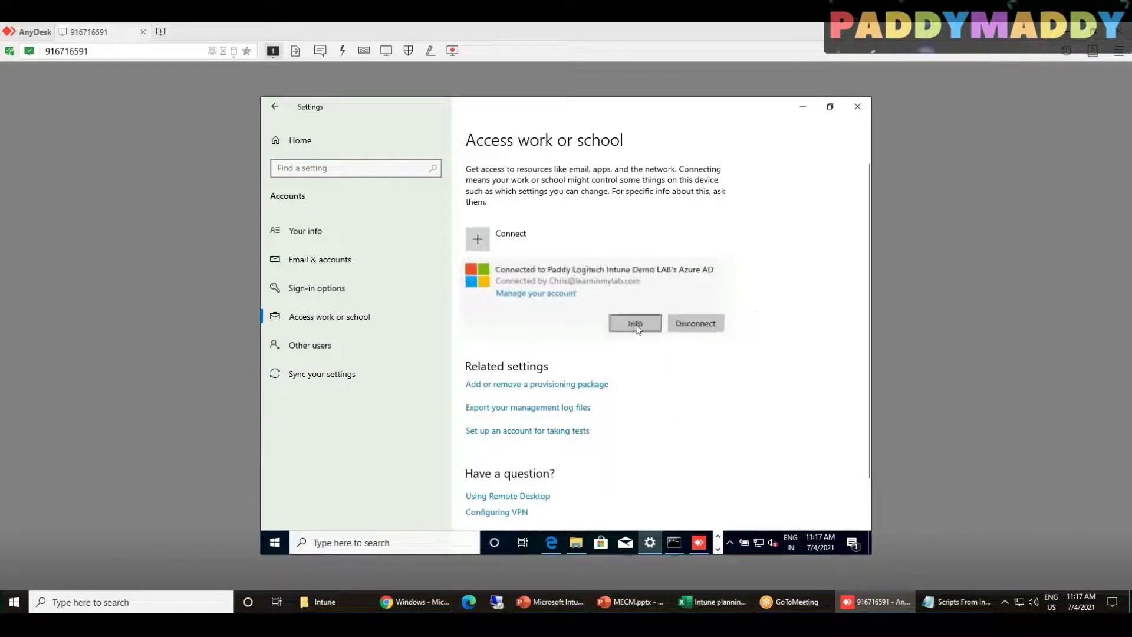
scroll(489, 441, down, 3)
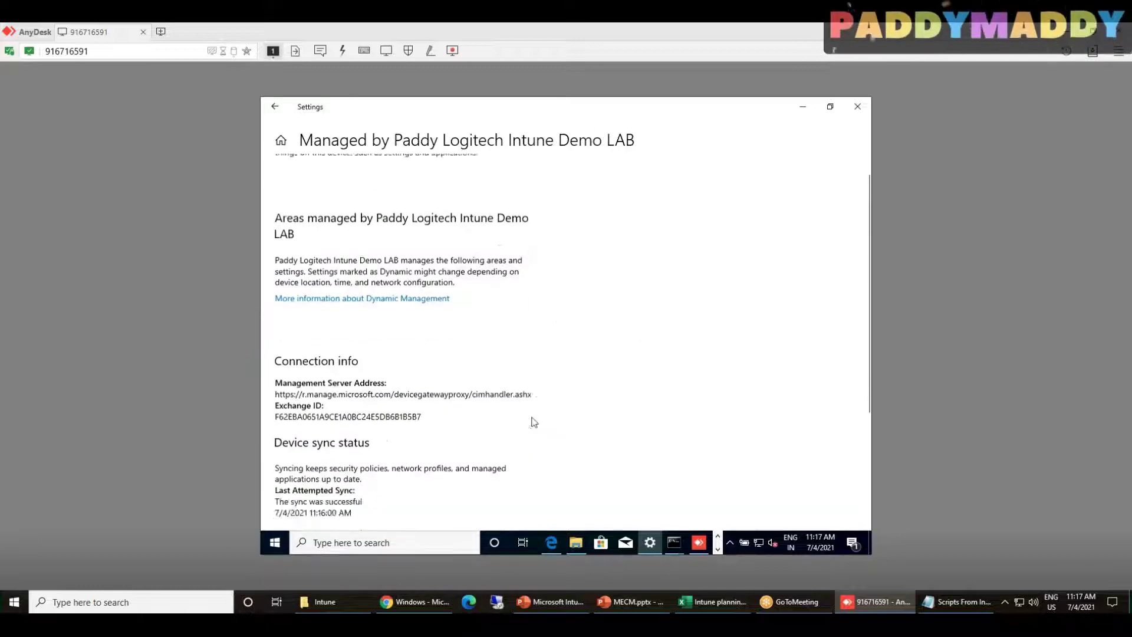
click(300, 381)
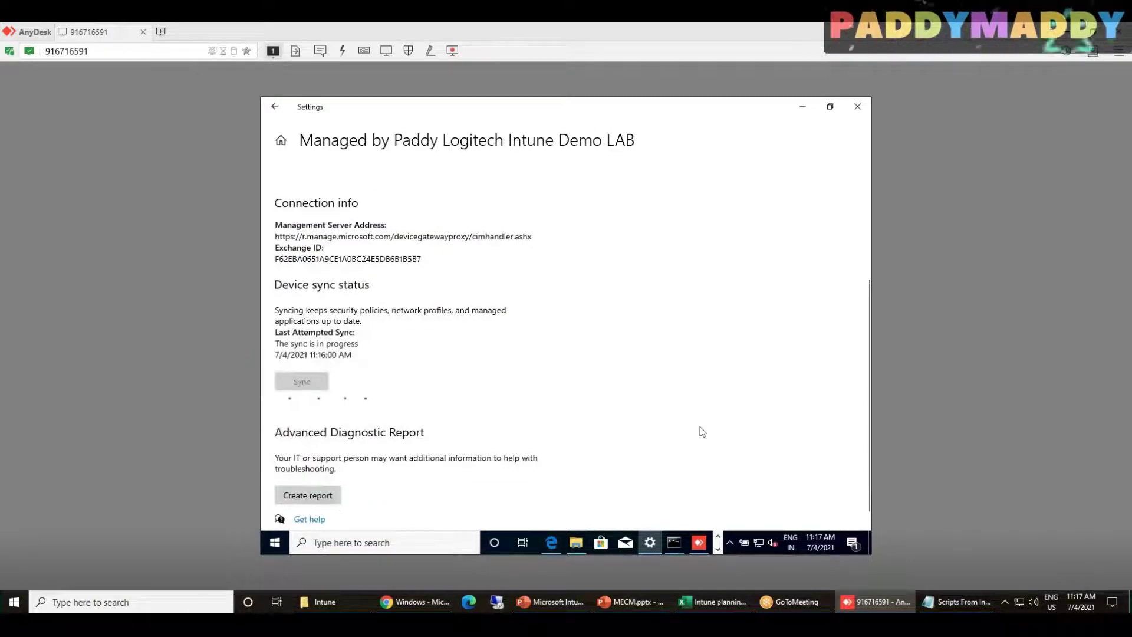
Minimize the remote Settings, browser, command prompt and Windows Security windows, then open Windows 10 update rings
key(alt+Tab)
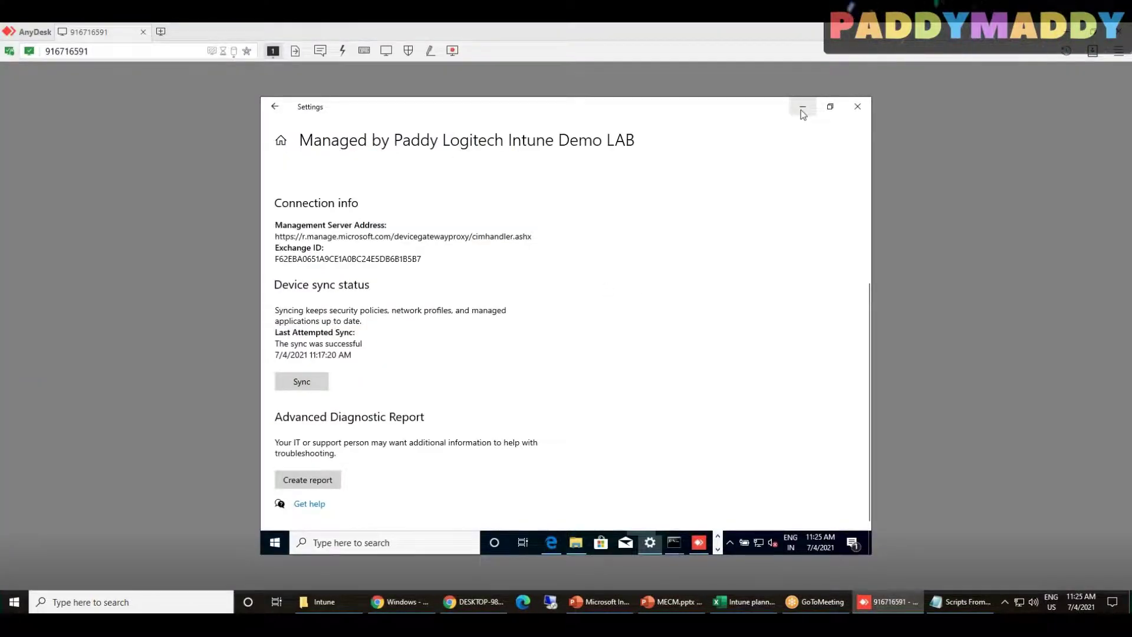
click(798, 107)
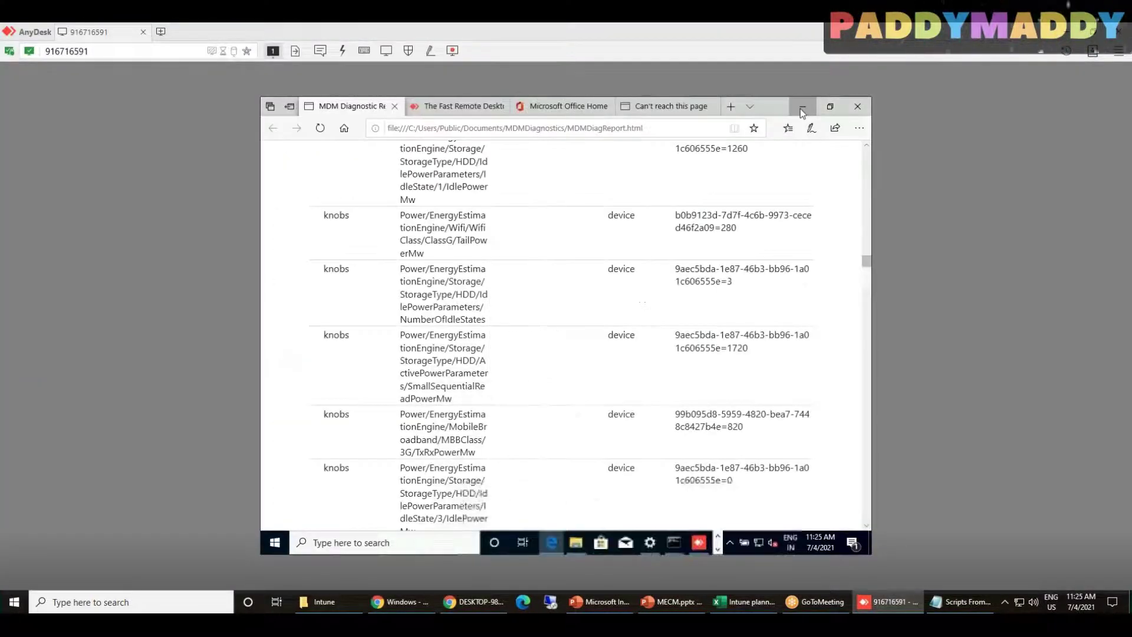
click(798, 106)
click(799, 106)
click(747, 106)
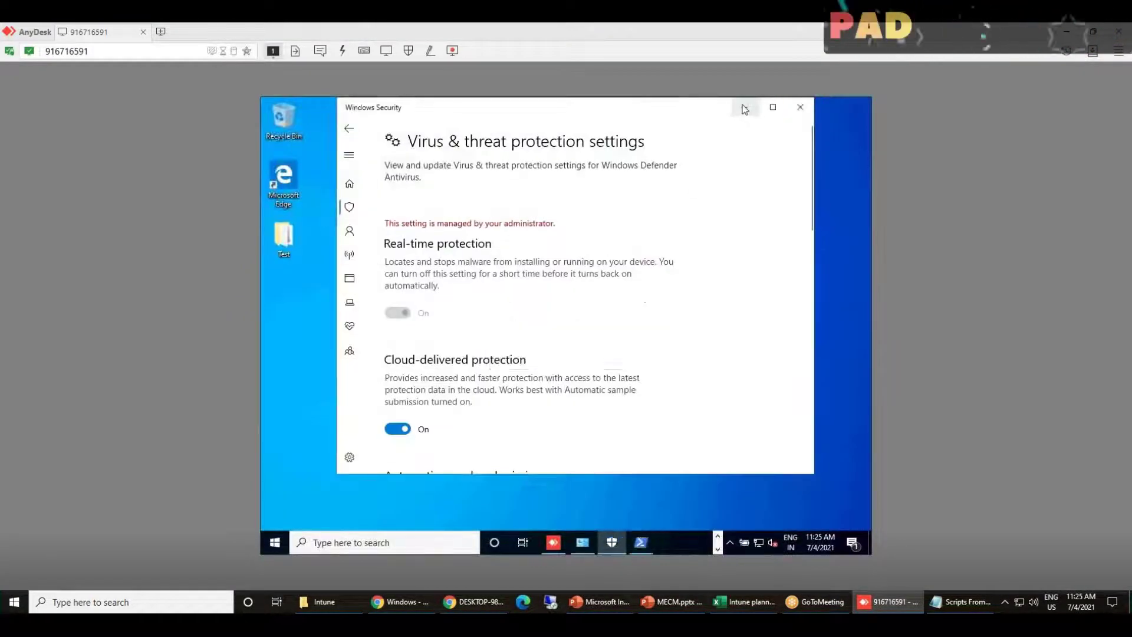
key(alt+Tab)
click(259, 355)
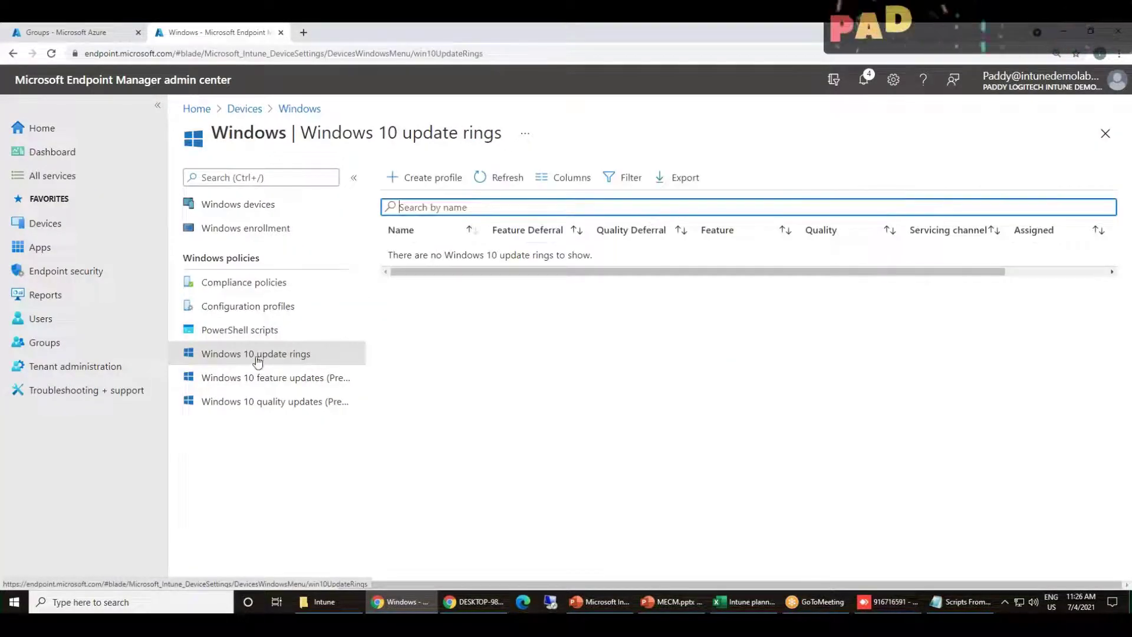
In AnyDesk, re-enable Windows Defender Firewall via firewall.cpl using recommended settings, then return to Chrome
click(890, 602)
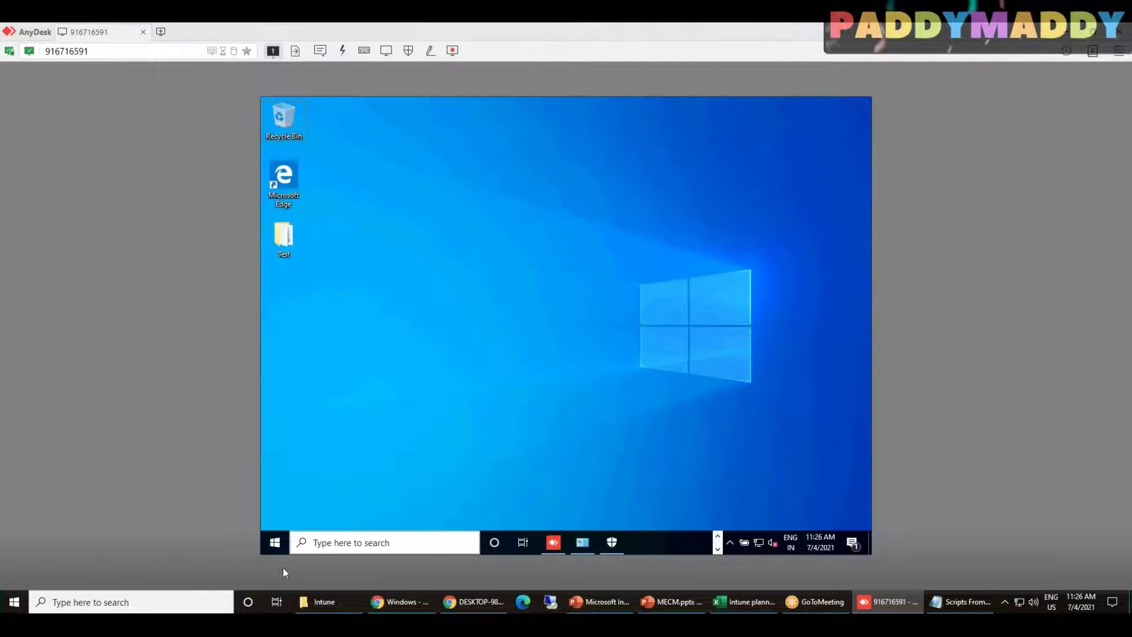
right_click(274, 541)
click(319, 488)
text(fir)
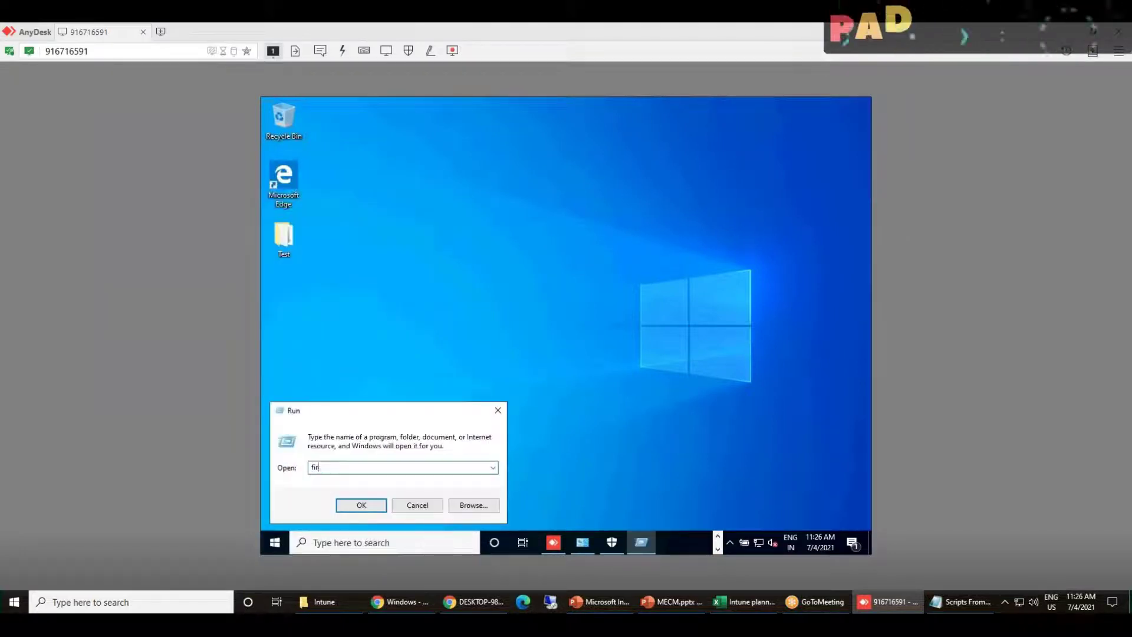
text(ewall.cpl)
key(Return)
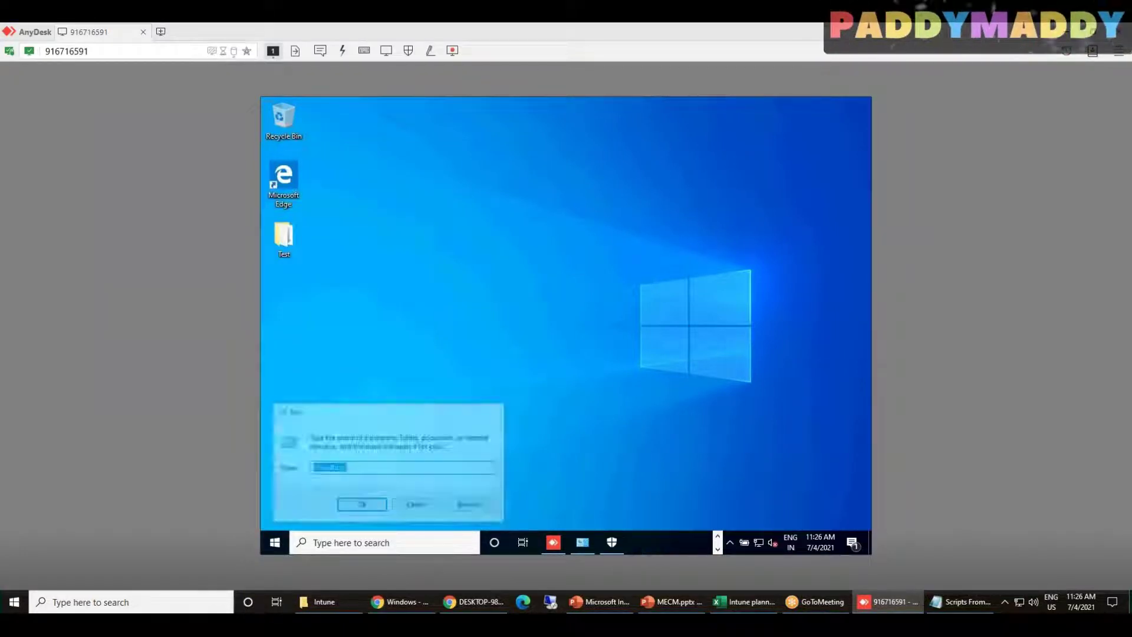
click(725, 263)
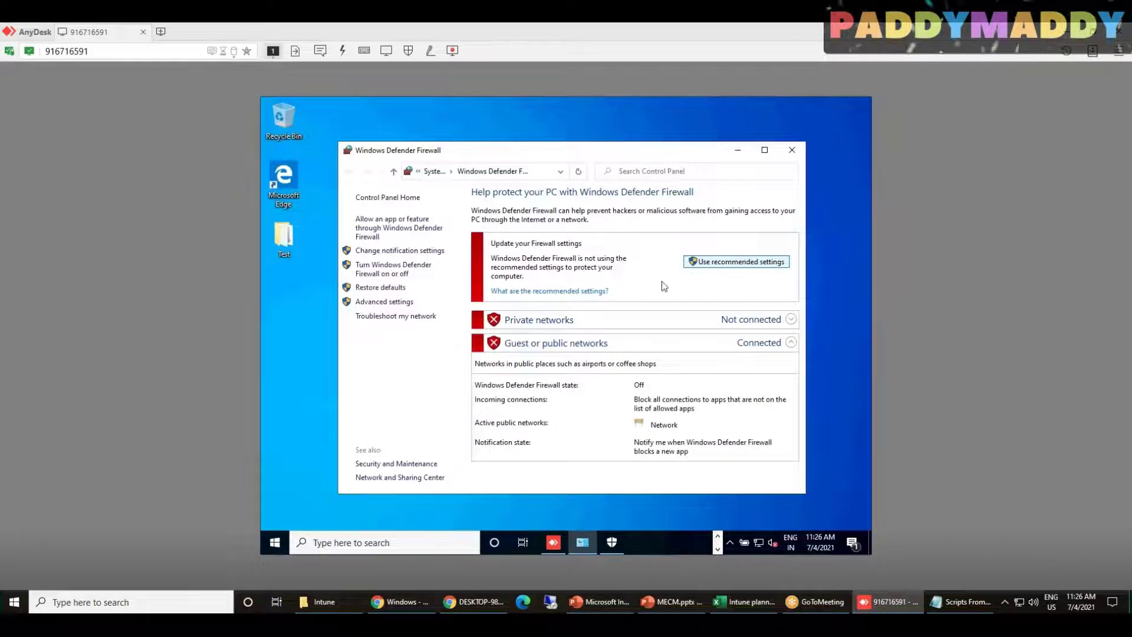
click(401, 601)
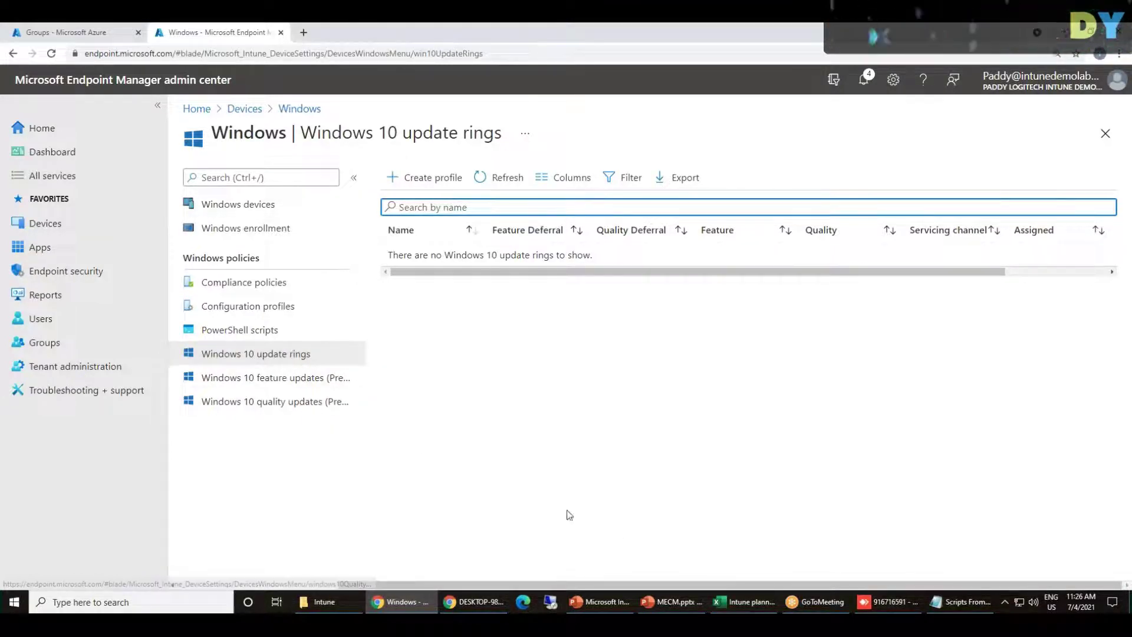
Open Windows 10 feature updates (Preview), then pen-sketch a circle with small marked ovals
click(300, 384)
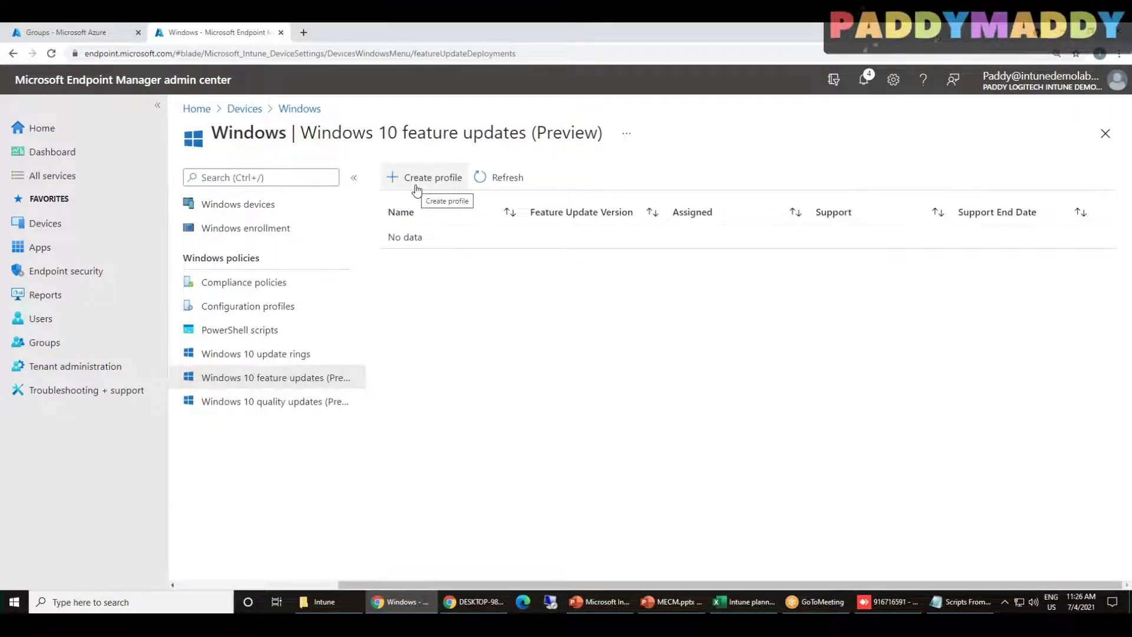
click(694, 28)
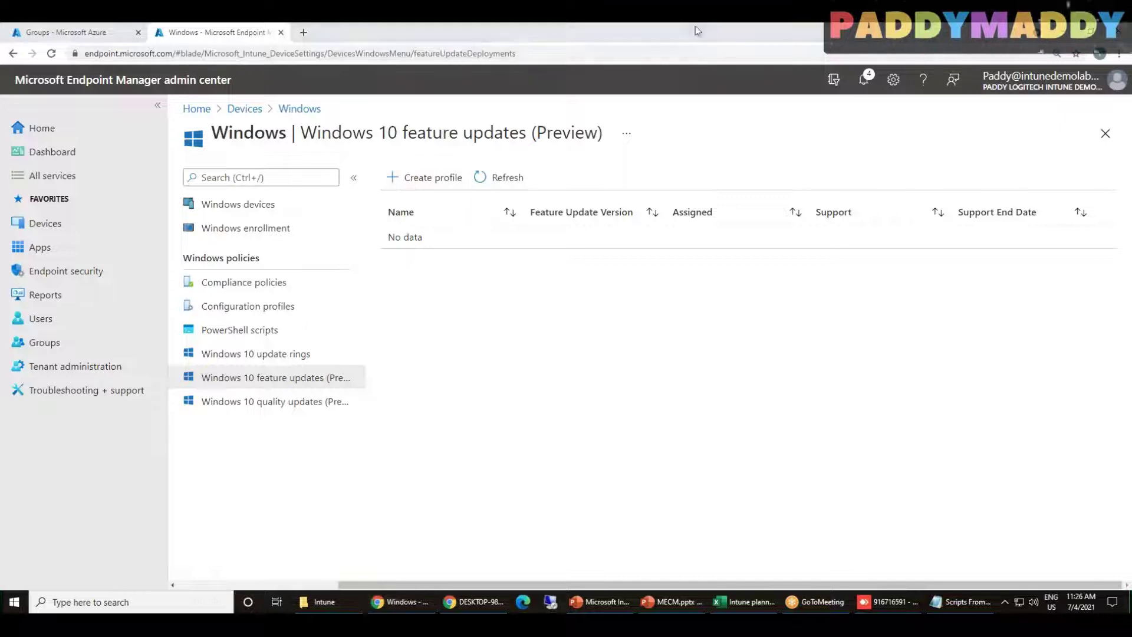
click(678, 55)
mouse_move(651, 316)
mouse_down()
mouse_move(612, 462)
mouse_move(634, 315)
mouse_up()
mouse_move(577, 407)
mouse_down()
mouse_move(586, 442)
mouse_move(577, 404)
mouse_up()
mouse_move(659, 413)
mouse_down()
mouse_move(684, 411)
mouse_move(632, 417)
mouse_move(632, 443)
mouse_up()
drag(620, 452, 651, 442)
drag(659, 428, 663, 452)
drag(659, 465, 722, 440)
drag(596, 433, 606, 454)
drag(544, 405, 549, 437)
Box the ovals and draw a boxed label connected to the circle
mouse_move(558, 478)
mouse_down()
mouse_move(722, 466)
mouse_move(740, 445)
mouse_move(695, 393)
mouse_move(547, 404)
mouse_up()
mouse_move(718, 451)
mouse_down()
mouse_move(883, 434)
mouse_move(917, 392)
mouse_move(939, 426)
mouse_up()
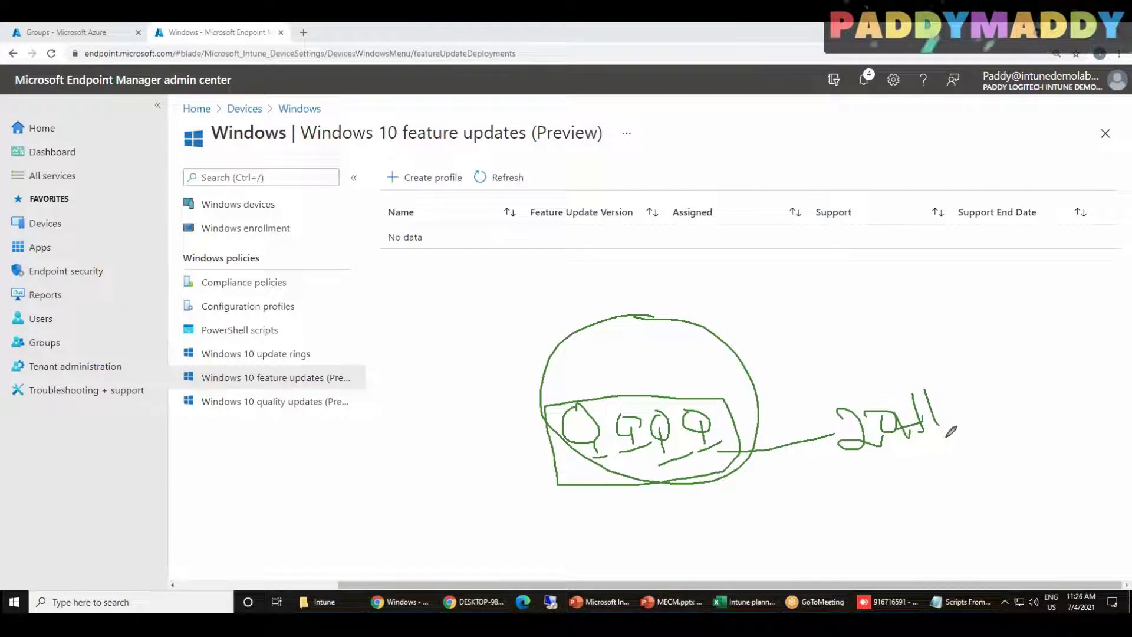
drag(892, 391, 904, 451)
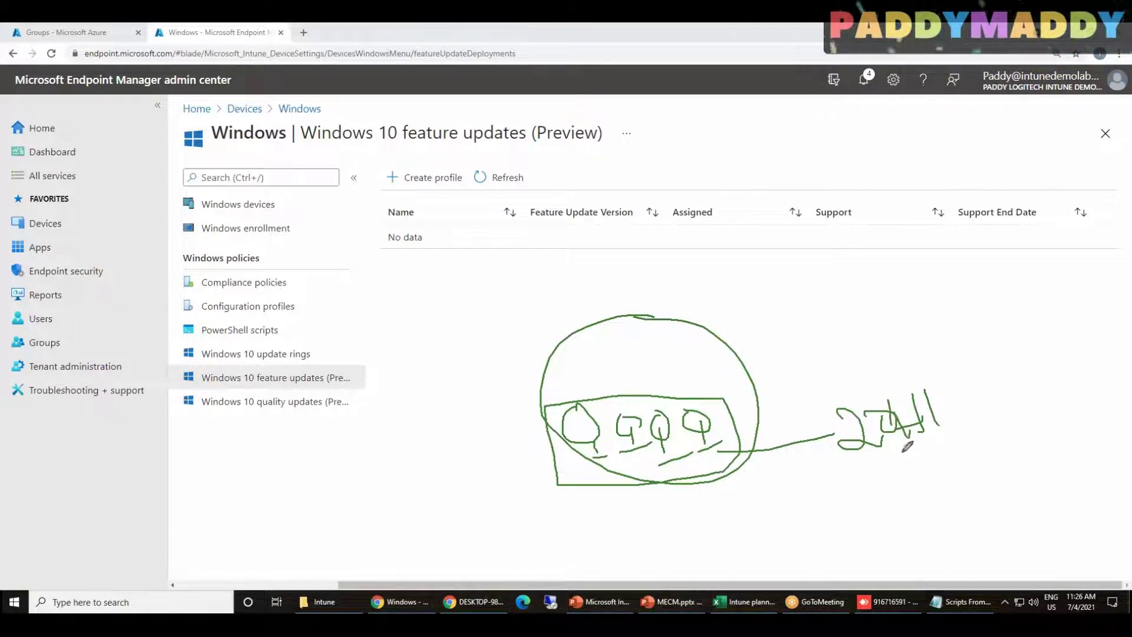
drag(931, 413, 940, 403)
mouse_move(803, 411)
mouse_down()
mouse_move(896, 398)
mouse_move(958, 448)
mouse_move(830, 411)
mouse_up()
mouse_move(862, 456)
mouse_down()
mouse_move(705, 449)
mouse_move(698, 458)
mouse_move(730, 457)
mouse_up()
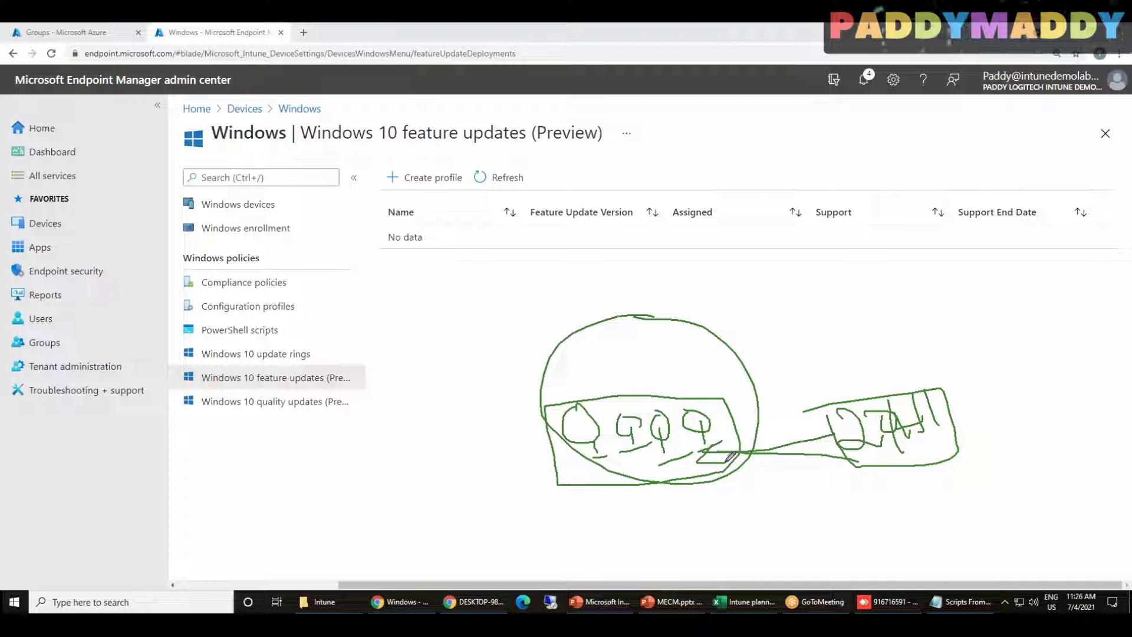
Ring the profile-creation area, outline both sketches, then erase all drawings
mouse_move(462, 199)
mouse_down()
mouse_move(482, 169)
mouse_move(425, 151)
mouse_move(456, 201)
mouse_move(472, 197)
mouse_up()
mouse_move(516, 411)
mouse_down()
mouse_move(585, 493)
mouse_move(1018, 448)
mouse_up()
mouse_move(993, 378)
mouse_down()
mouse_move(678, 377)
mouse_move(516, 412)
mouse_up()
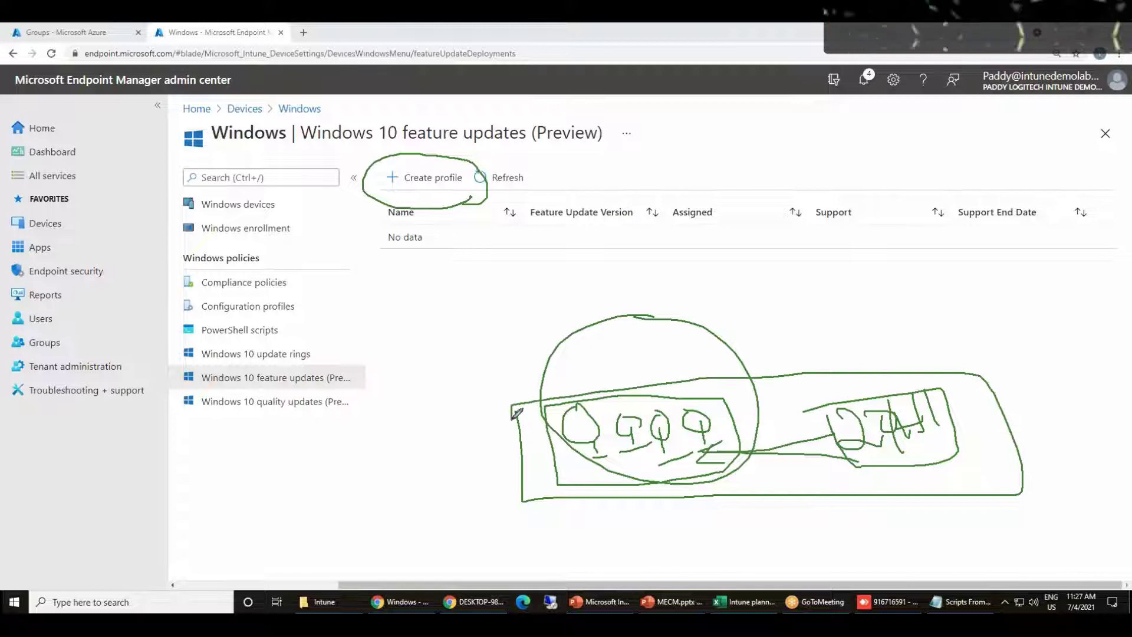
mouse_move(870, 145)
mouse_down()
mouse_move(722, 195)
mouse_move(726, 221)
mouse_up()
mouse_move(512, 412)
mouse_down()
mouse_move(517, 472)
mouse_move(1018, 512)
mouse_move(1052, 440)
mouse_move(962, 360)
mouse_move(512, 407)
mouse_up()
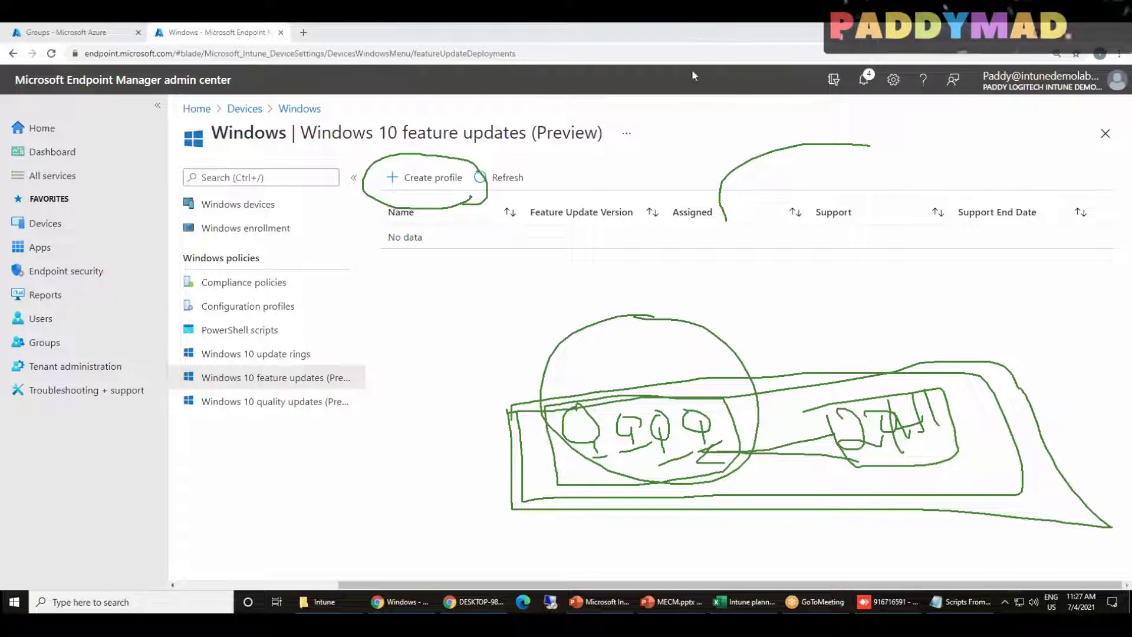
click(693, 30)
click(694, 110)
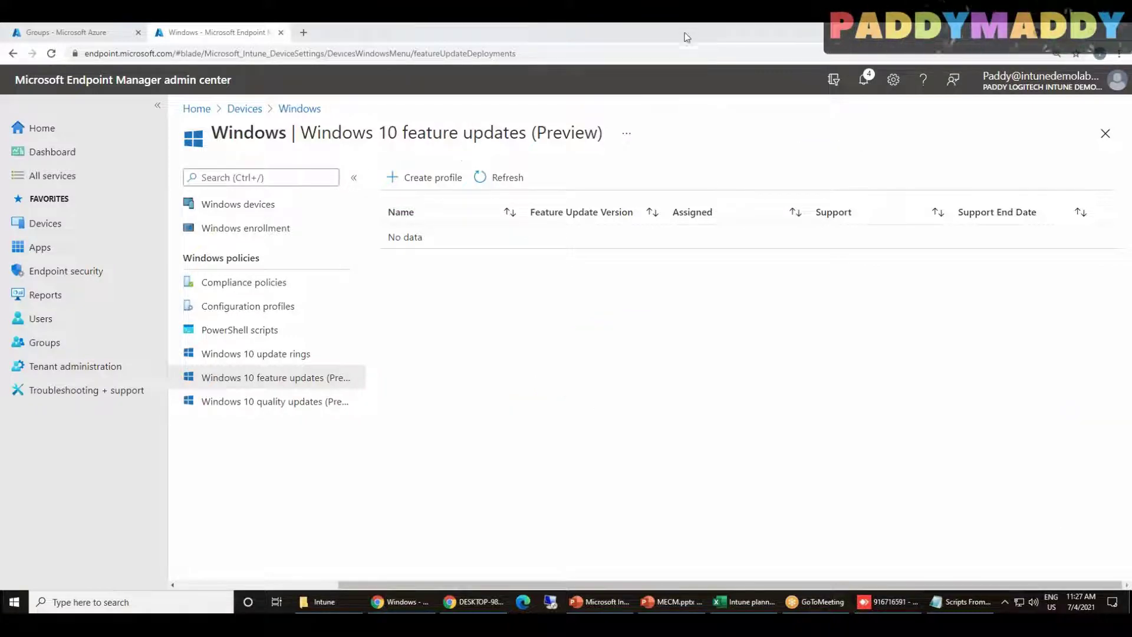
Start a feature update profile named 'Feature update deployments' targeting Windows 10, version 20H2
click(452, 179)
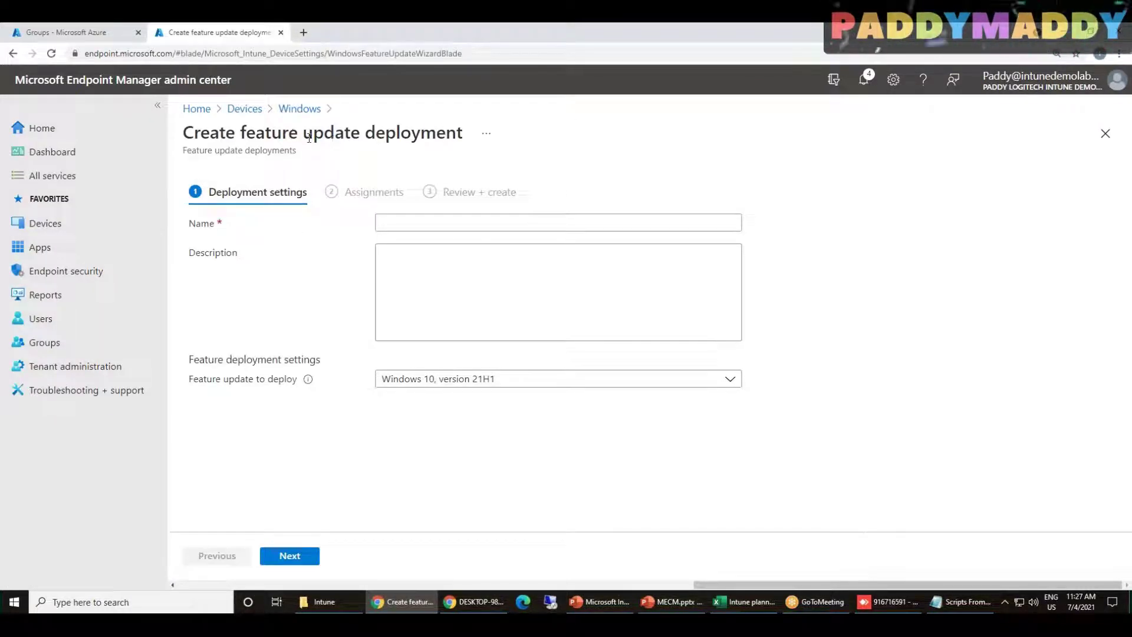
mouse_move(242, 132)
mouse_down()
mouse_move(422, 134)
mouse_move(243, 134)
mouse_up()
click(359, 136)
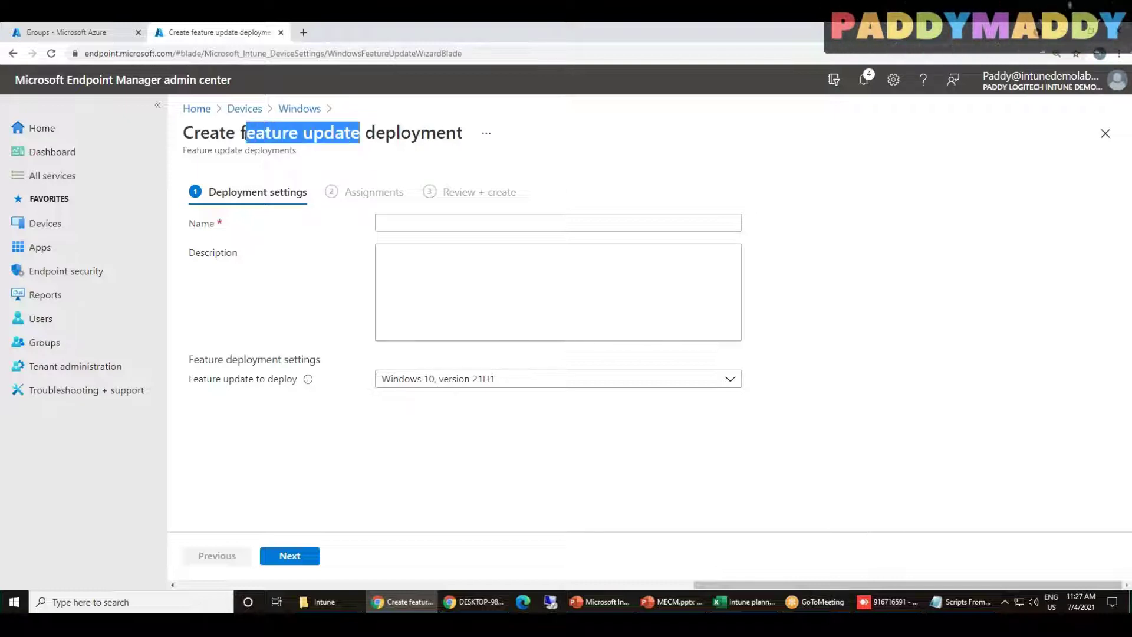
triple_click(242, 151)
key(ctrl+c)
click(437, 215)
key(ctrl+v)
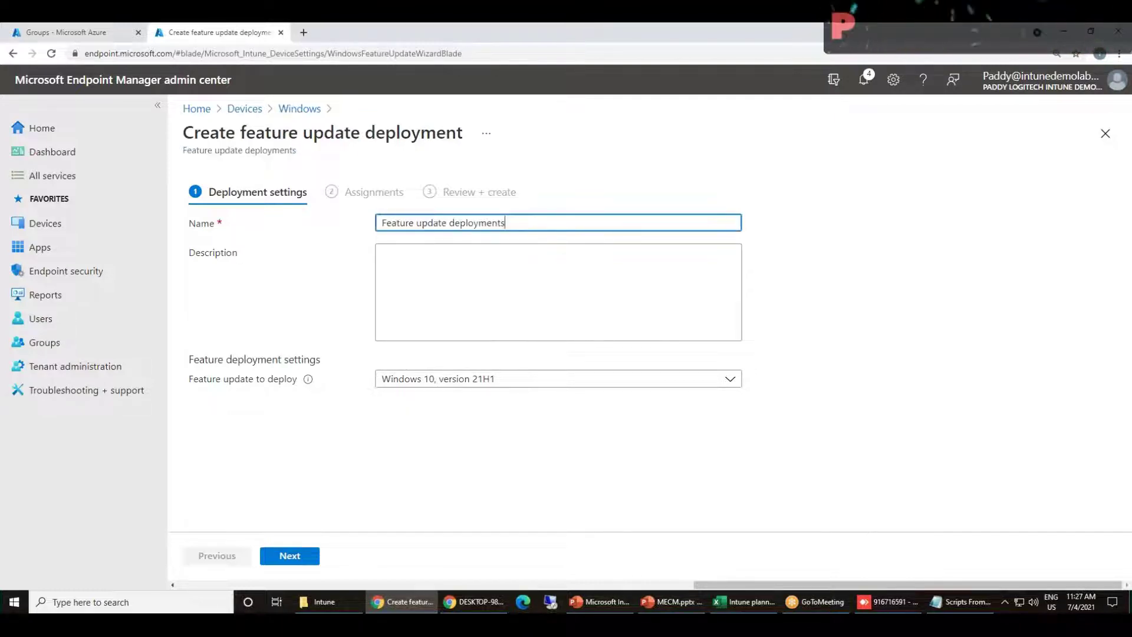
click(458, 384)
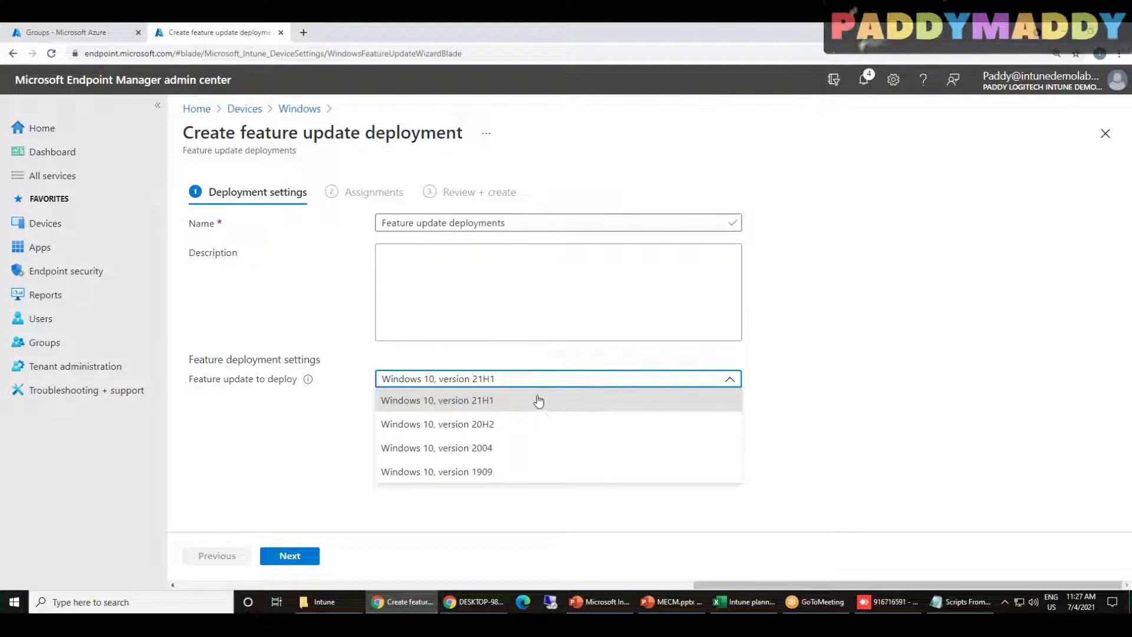
click(435, 433)
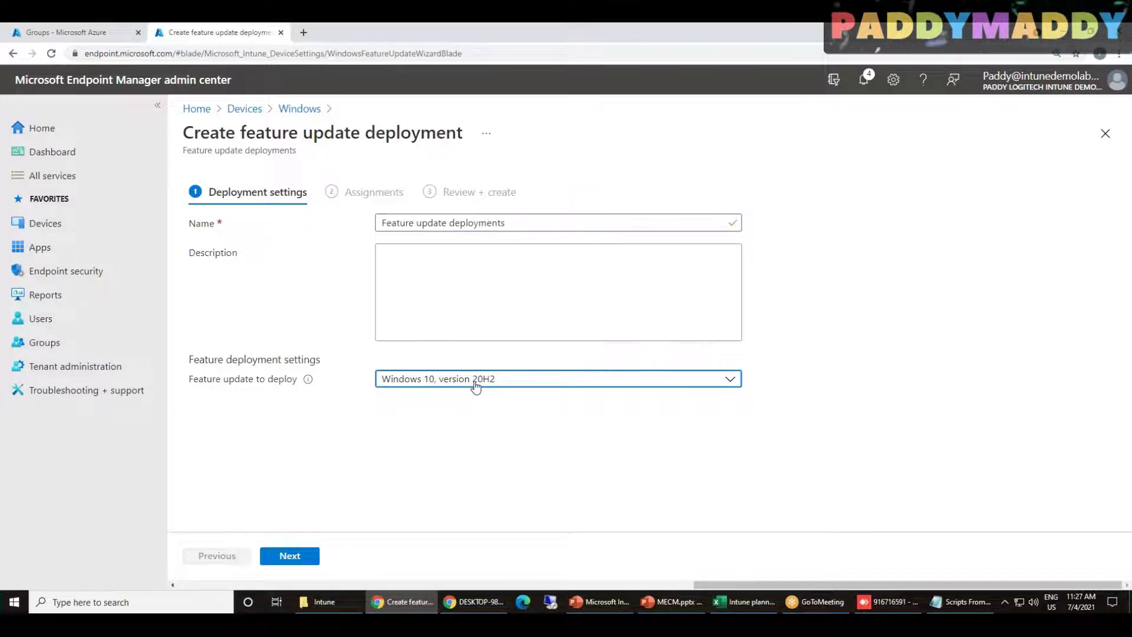
Assign All Intune Users and All Sales Team, create the deployment, and go to update rings
click(294, 557)
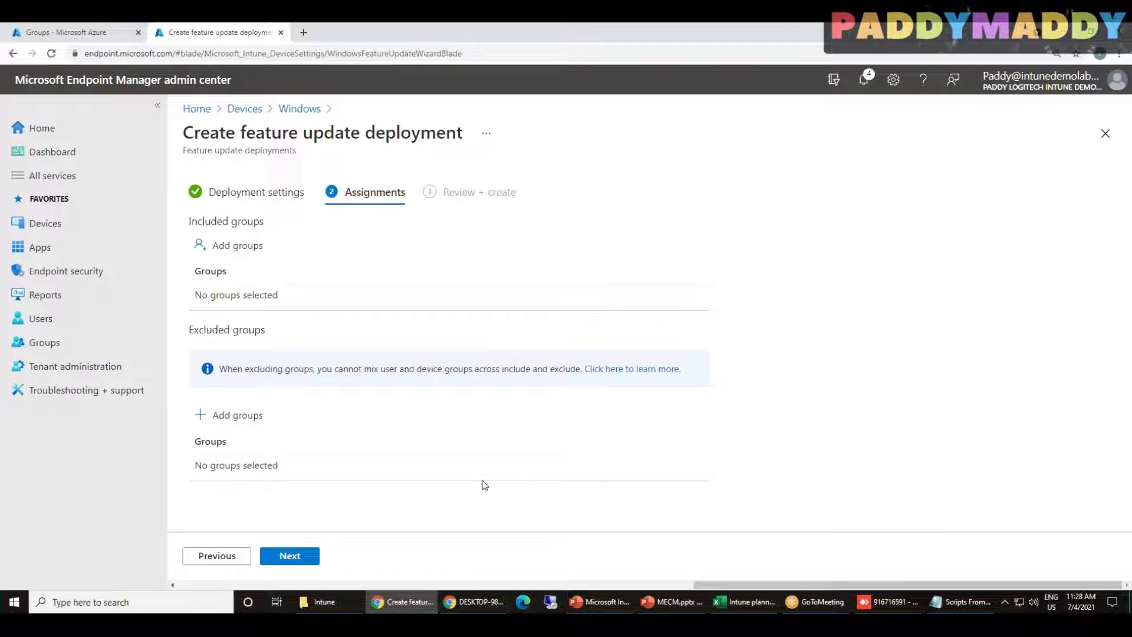
click(237, 247)
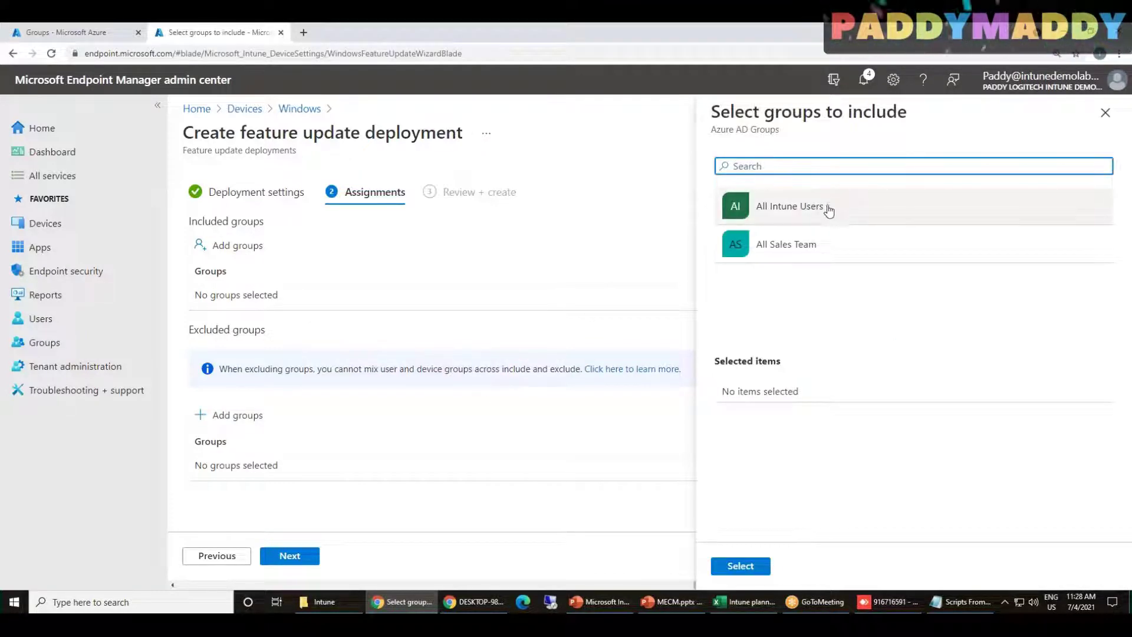
click(829, 210)
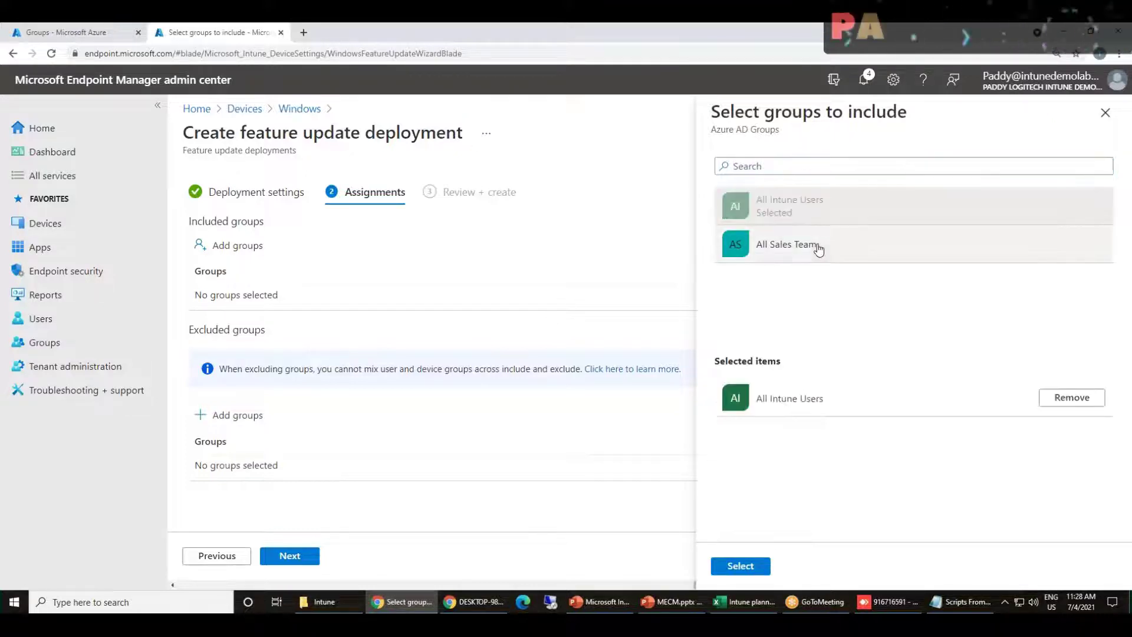
click(785, 243)
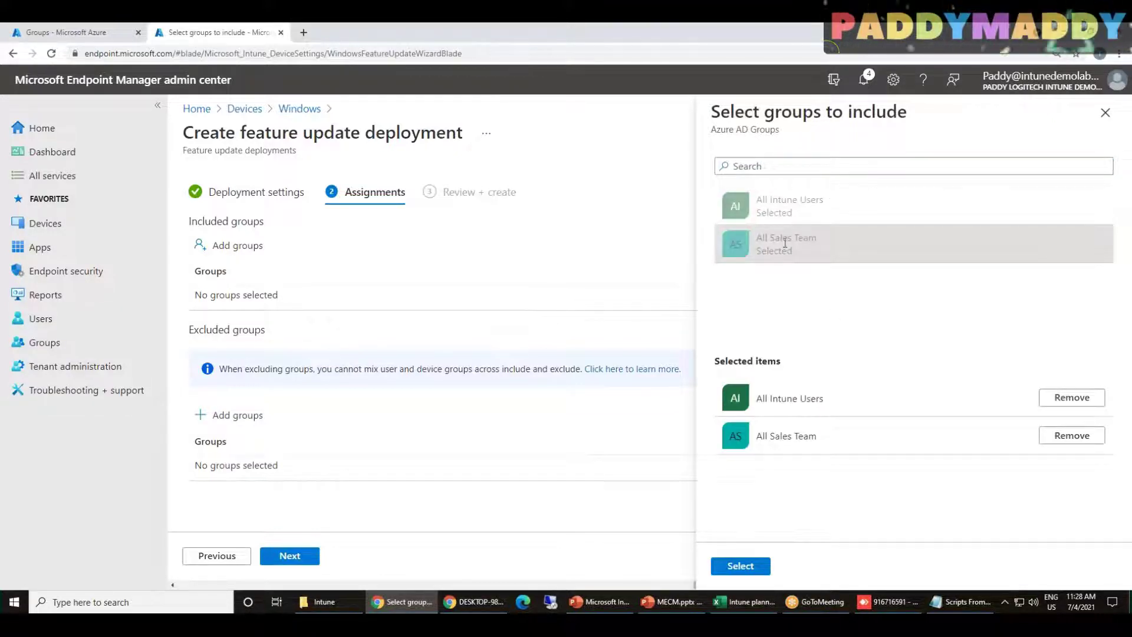
click(740, 566)
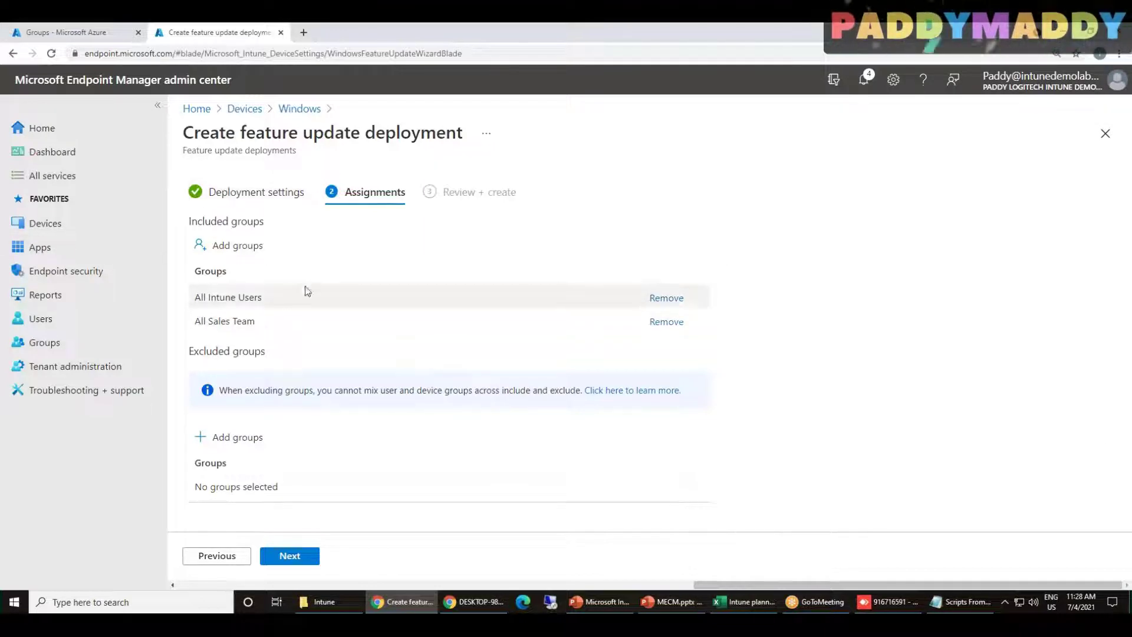
click(290, 558)
click(290, 557)
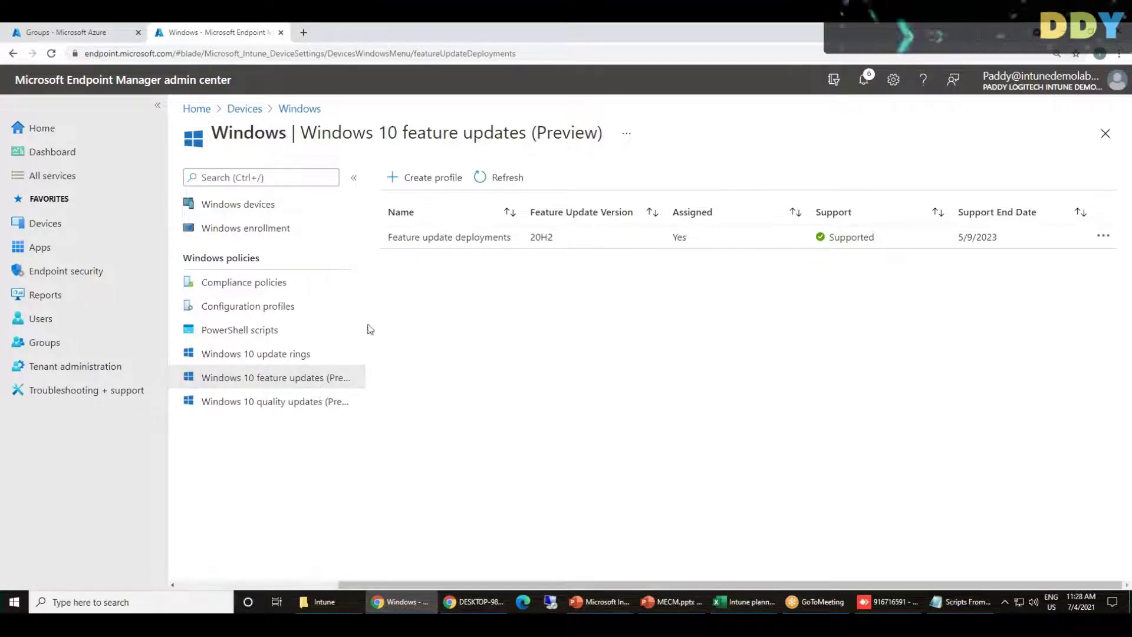
click(260, 354)
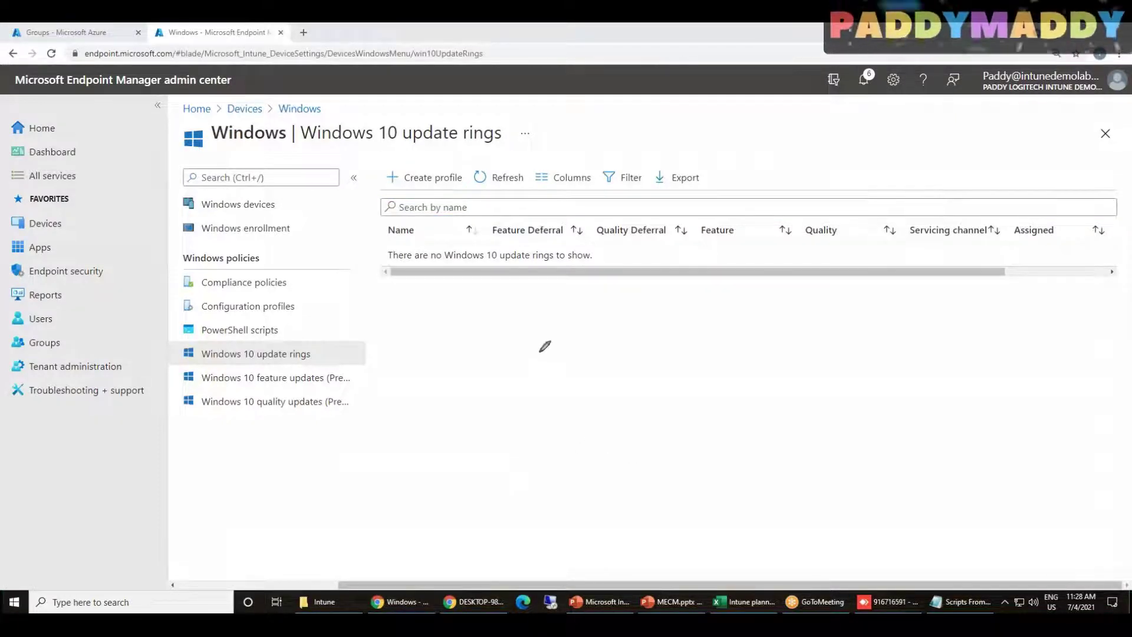
mouse_move(477, 324)
mouse_down()
mouse_move(493, 336)
mouse_move(516, 312)
mouse_move(538, 315)
mouse_move(555, 272)
mouse_move(572, 281)
mouse_up()
drag(449, 470, 487, 445)
drag(472, 438, 516, 458)
drag(538, 421, 563, 463)
drag(559, 401, 532, 422)
mouse_move(540, 443)
mouse_down()
mouse_move(589, 378)
mouse_move(625, 403)
mouse_up()
mouse_move(581, 247)
mouse_down()
mouse_move(569, 318)
mouse_move(554, 283)
mouse_up()
mouse_move(643, 357)
mouse_down()
mouse_move(639, 442)
mouse_move(644, 400)
mouse_up()
mouse_move(317, 265)
mouse_down()
mouse_move(400, 289)
mouse_move(428, 321)
mouse_up()
drag(321, 469, 479, 469)
mouse_move(451, 460)
mouse_down()
mouse_move(479, 467)
mouse_move(476, 488)
mouse_up()
mouse_move(393, 326)
mouse_down()
mouse_move(435, 330)
mouse_move(426, 289)
mouse_up()
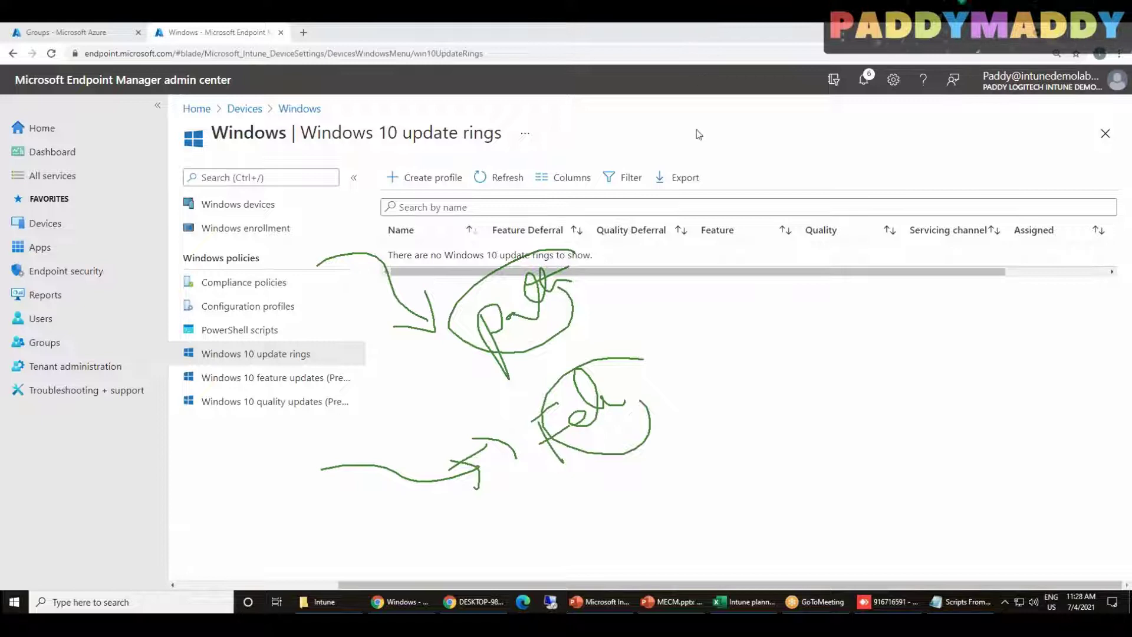
key(Escape)
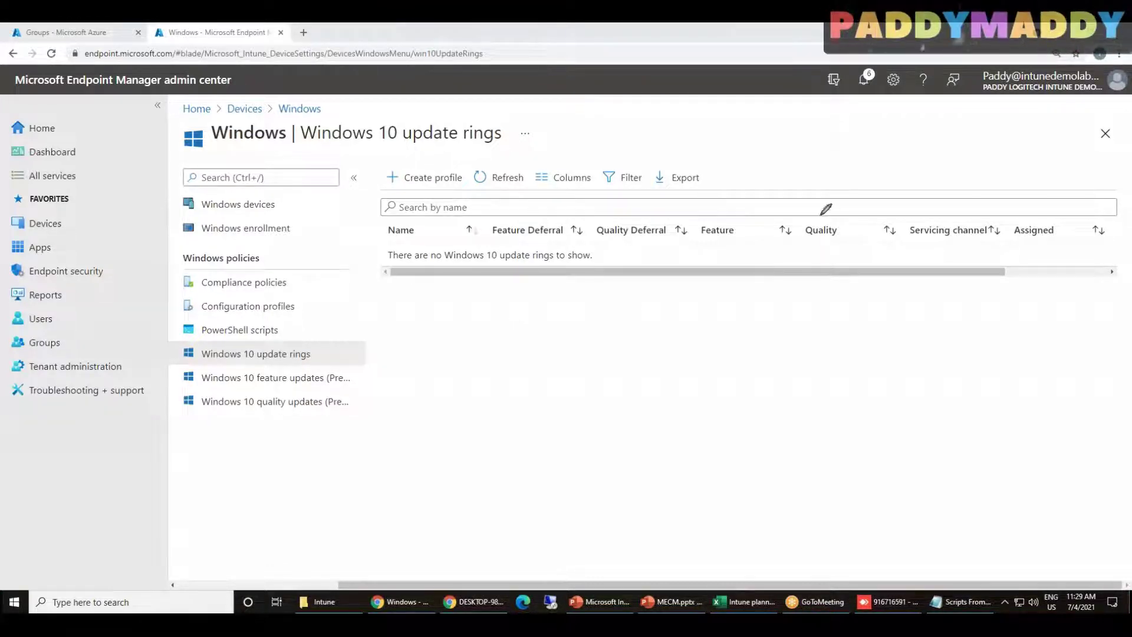
mouse_move(774, 171)
mouse_down()
mouse_move(840, 184)
mouse_move(834, 158)
mouse_move(891, 149)
mouse_up()
mouse_move(866, 235)
mouse_down()
mouse_move(902, 262)
mouse_move(955, 253)
mouse_move(976, 202)
mouse_move(1054, 229)
mouse_up()
drag(919, 352, 929, 385)
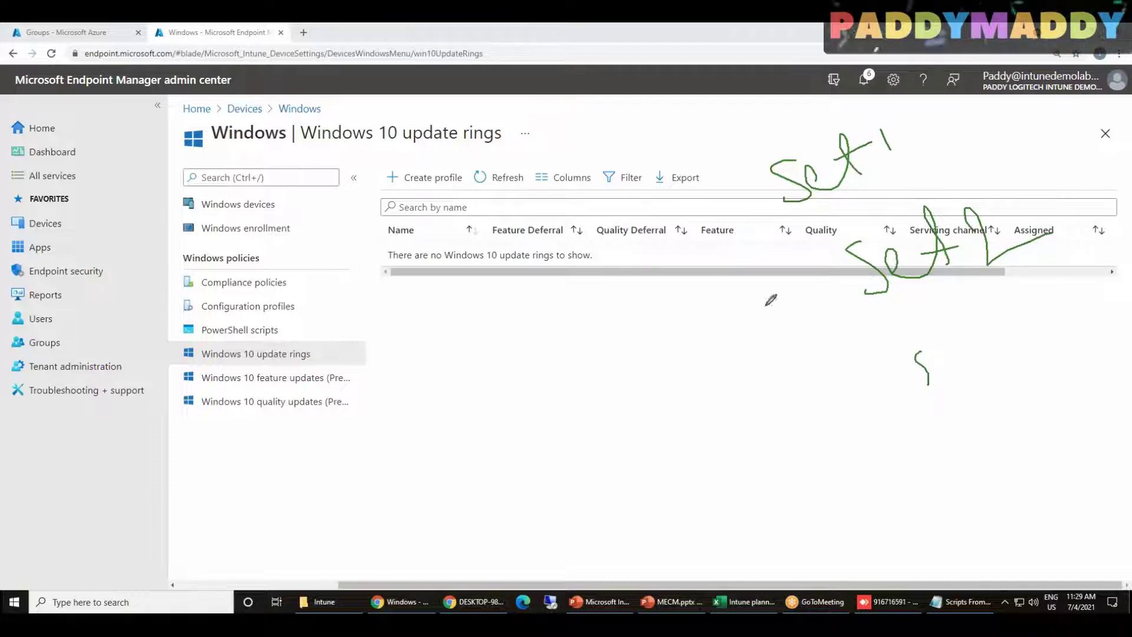
mouse_move(718, 152)
mouse_down()
mouse_move(789, 237)
mouse_move(923, 103)
mouse_move(722, 128)
mouse_move(716, 166)
mouse_up()
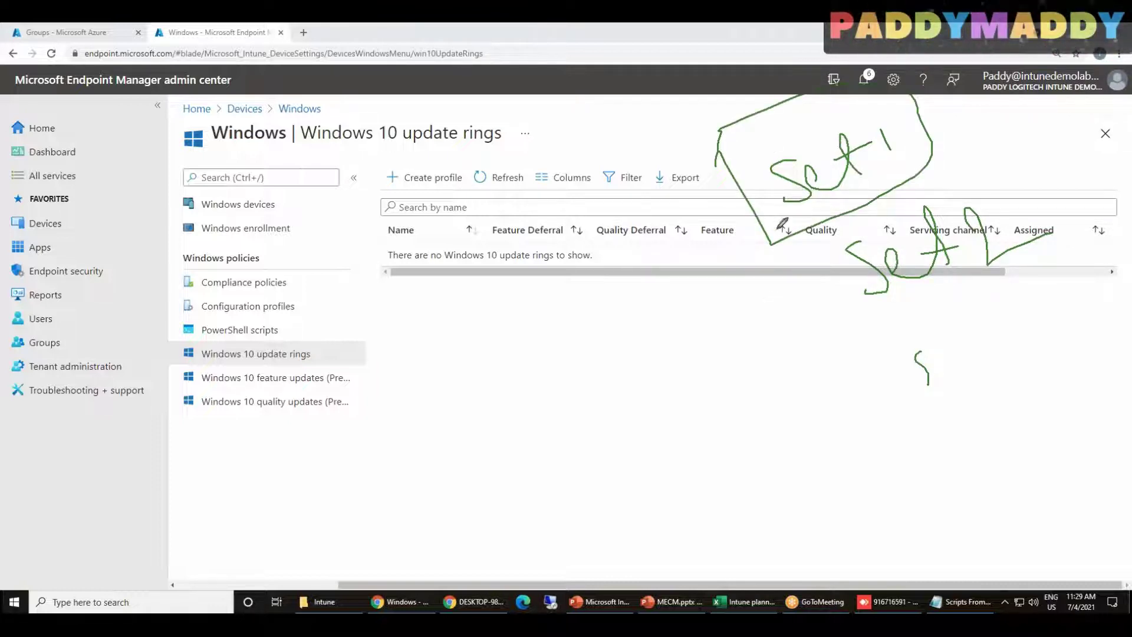
mouse_move(472, 156)
mouse_down()
mouse_move(438, 226)
mouse_move(452, 137)
mouse_up()
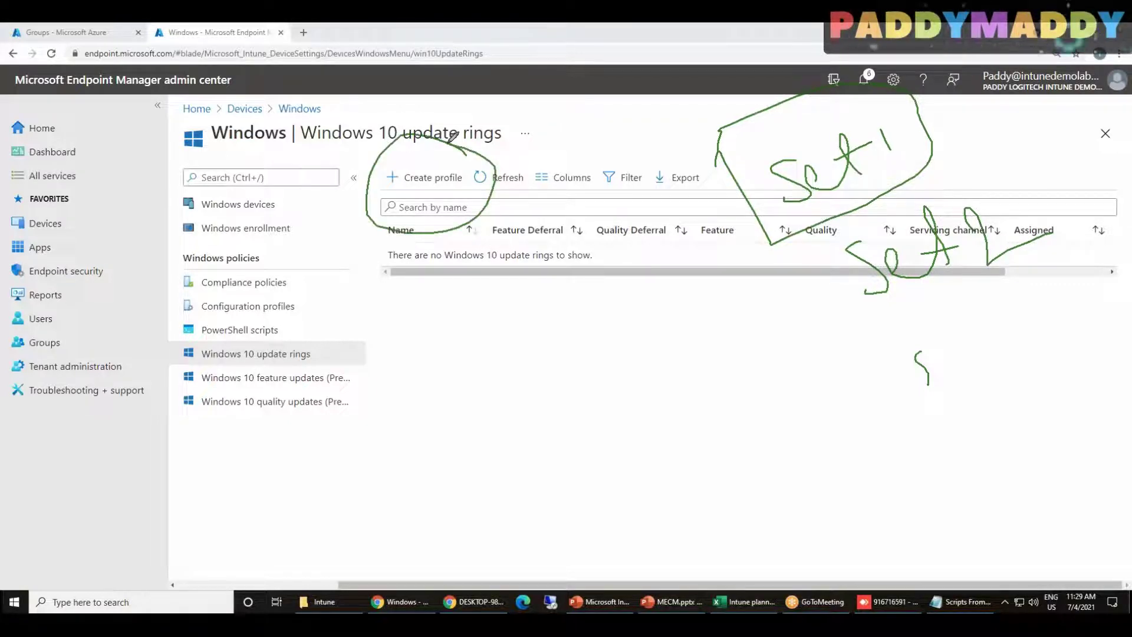
mouse_move(348, 380)
mouse_down()
mouse_move(390, 242)
mouse_move(435, 215)
mouse_up()
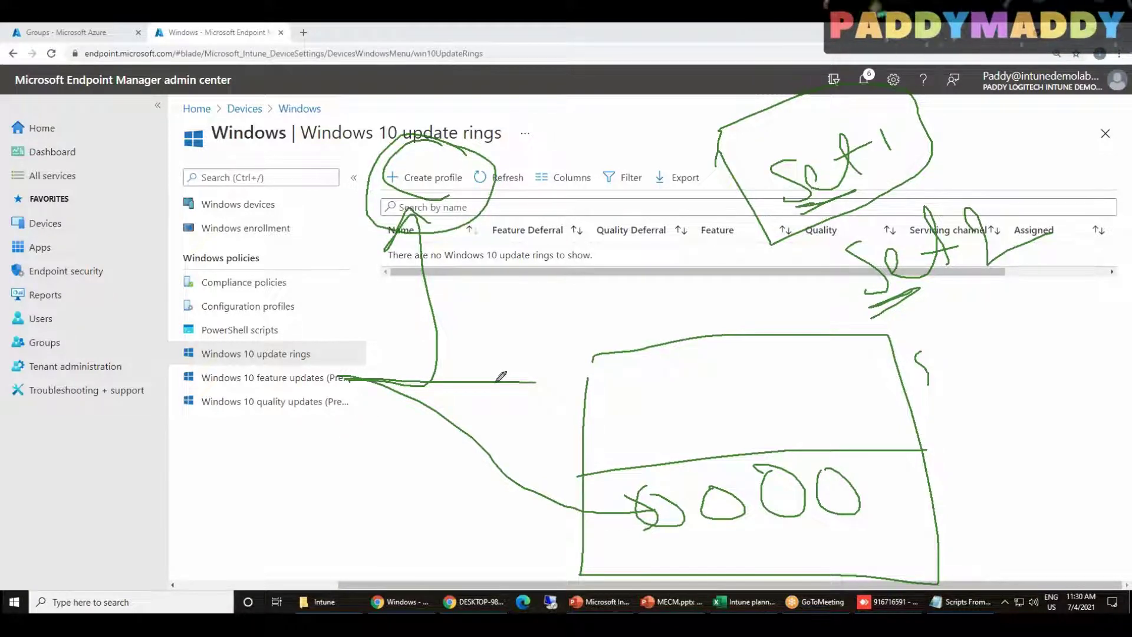
mouse_move(661, 150)
mouse_down()
mouse_move(627, 120)
mouse_move(467, 154)
mouse_up()
mouse_move(663, 137)
mouse_down()
mouse_move(549, 129)
mouse_move(449, 161)
mouse_up()
mouse_move(454, 154)
mouse_down()
mouse_move(448, 148)
mouse_move(467, 166)
mouse_up()
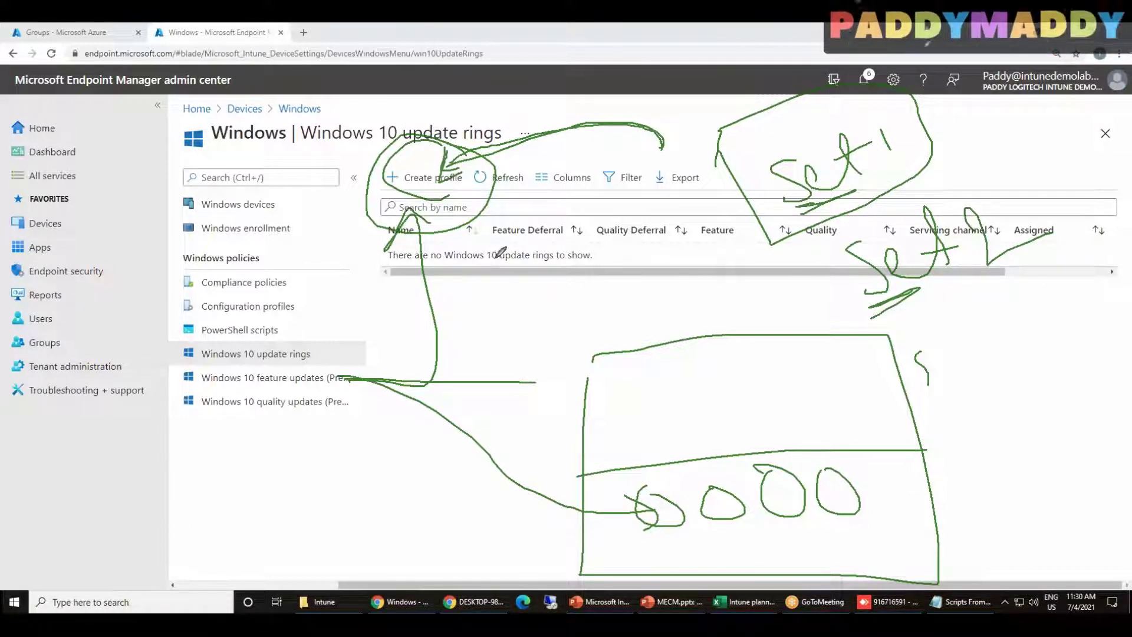
mouse_move(504, 141)
mouse_down()
mouse_move(371, 186)
mouse_move(488, 143)
mouse_move(486, 177)
mouse_up()
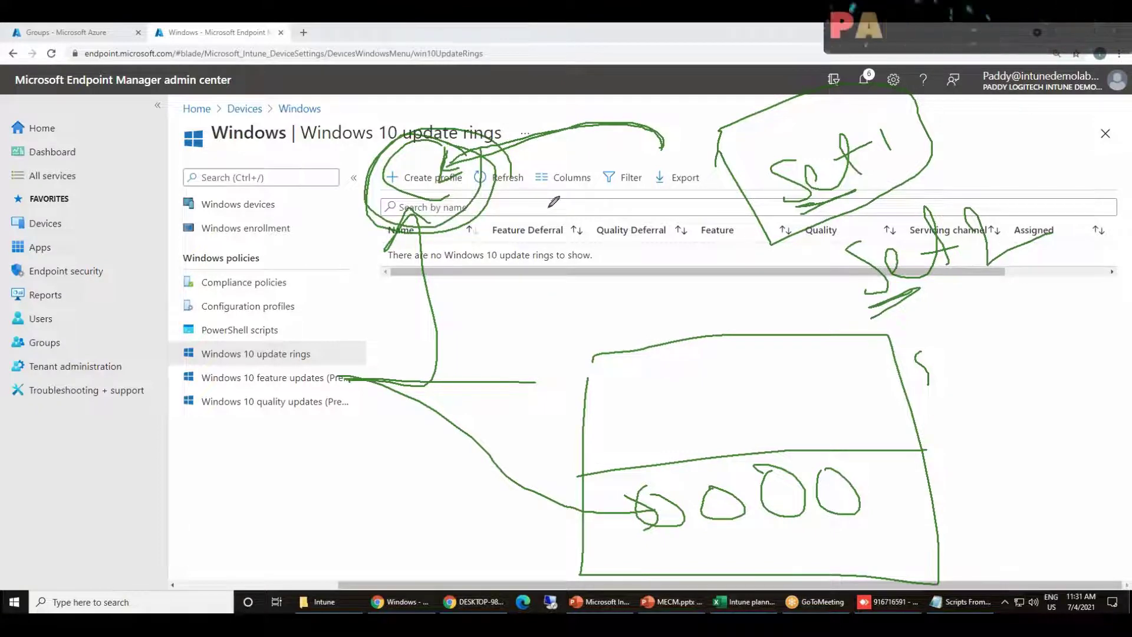
drag(201, 421, 280, 422)
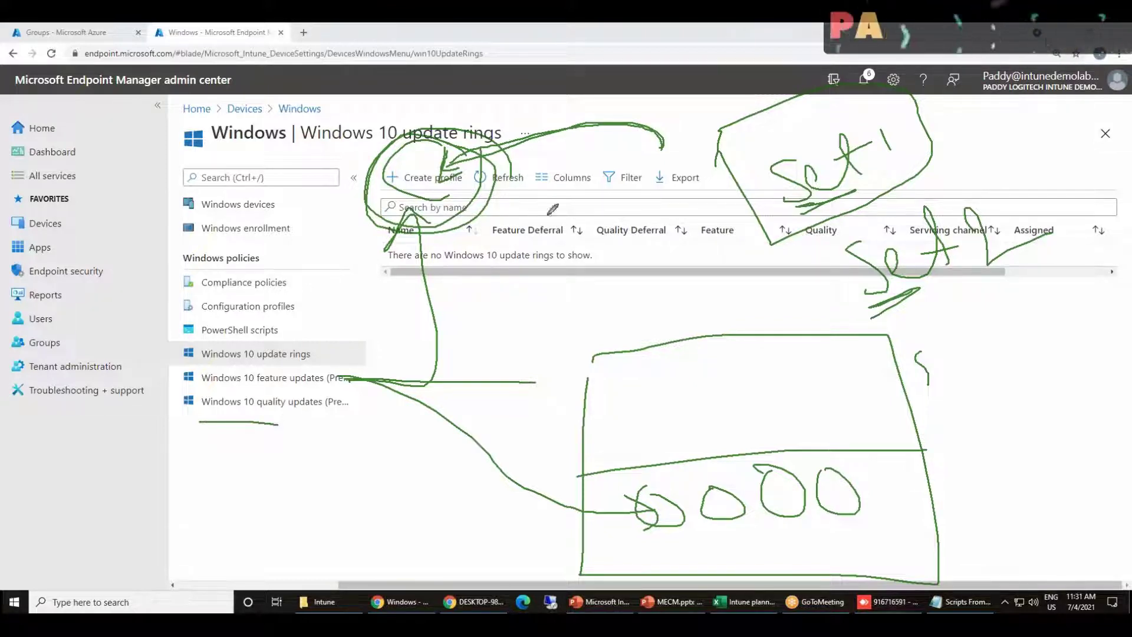
mouse_move(455, 143)
mouse_down()
mouse_move(486, 191)
mouse_move(339, 165)
mouse_move(500, 194)
mouse_up()
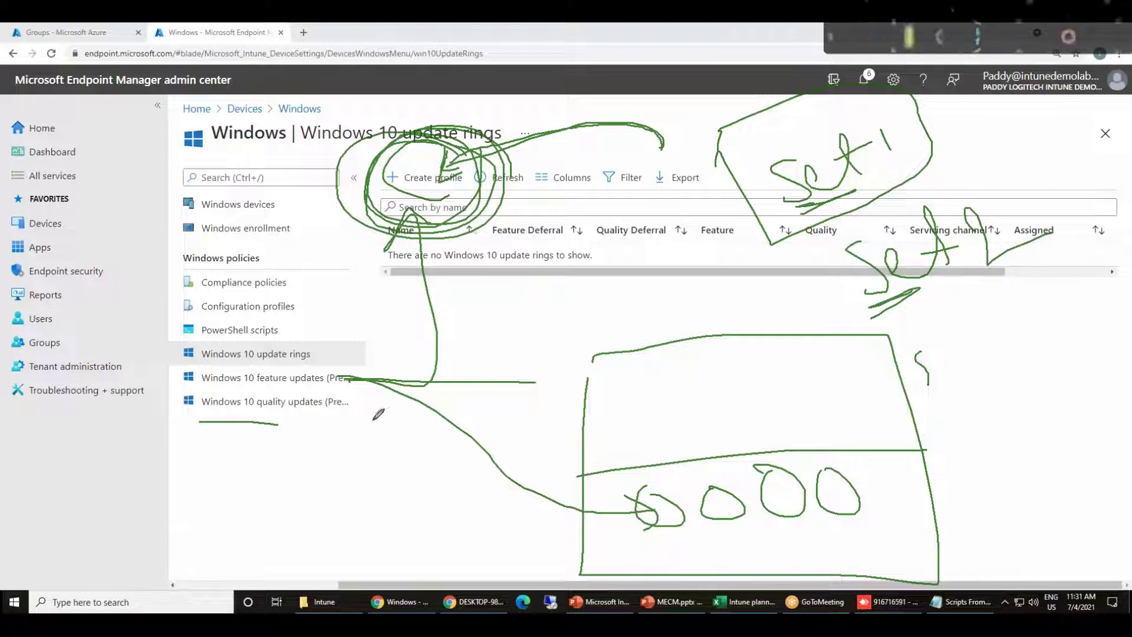
drag(268, 426, 328, 419)
mouse_move(231, 416)
mouse_down()
mouse_move(329, 416)
mouse_move(319, 428)
mouse_move(392, 407)
mouse_up()
mouse_move(243, 466)
mouse_down()
mouse_move(323, 472)
mouse_move(345, 498)
mouse_move(386, 469)
mouse_up()
drag(318, 526, 365, 511)
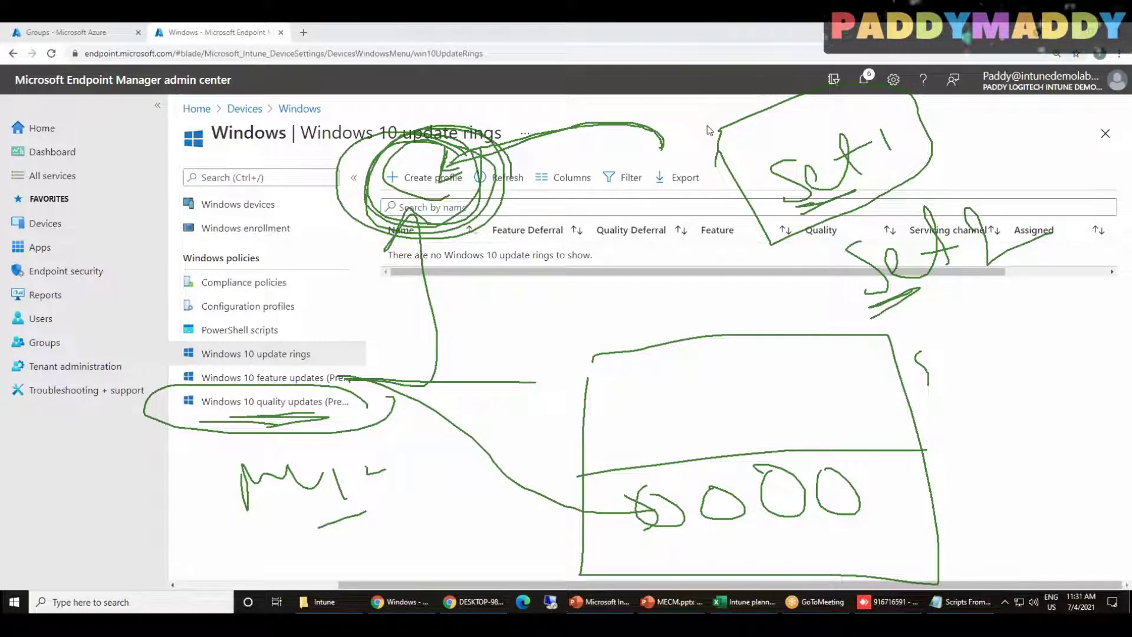
Clear the annotations and start a new ring named 'Windows 10 update ring', copied from the title
click(708, 106)
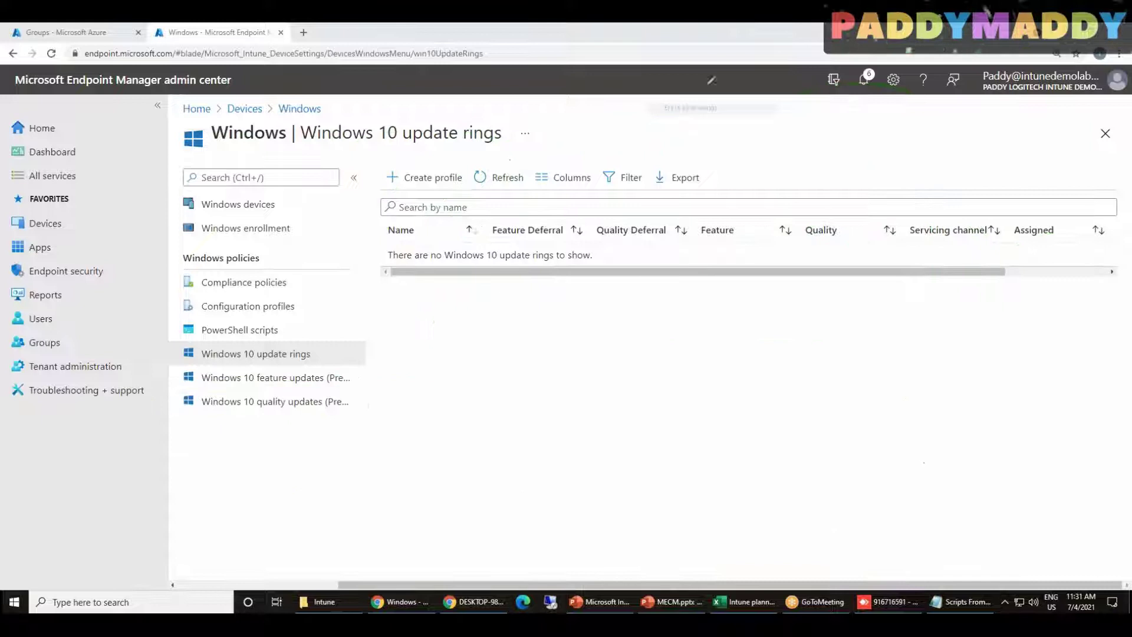
click(422, 180)
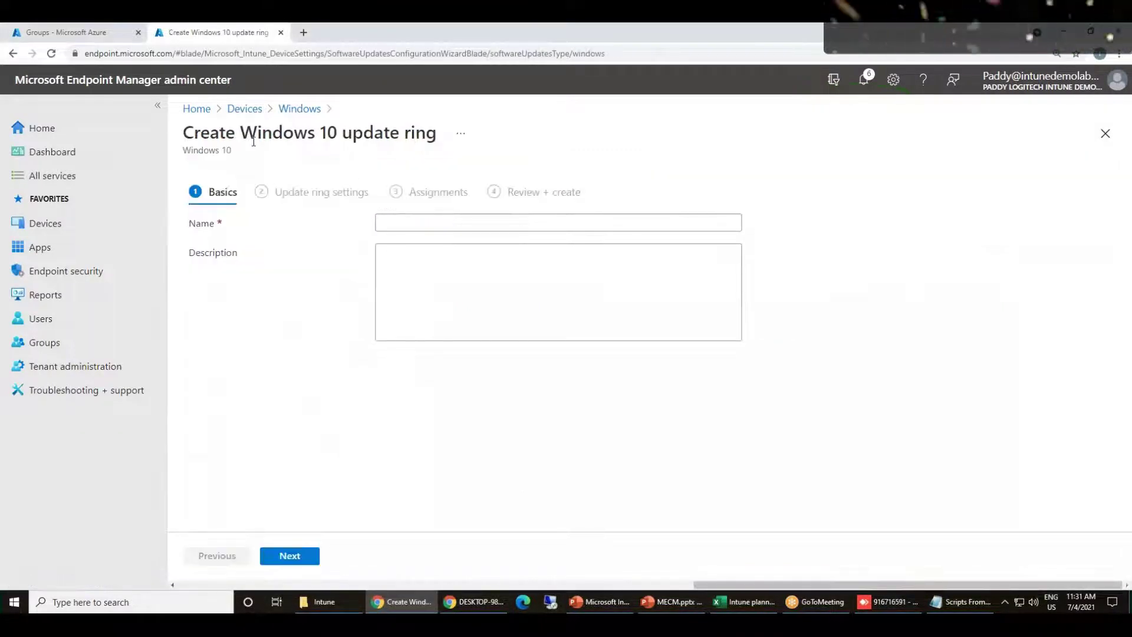
drag(242, 132, 439, 132)
key(ctrl+c)
click(417, 222)
key(ctrl+v)
Advance to Update ring settings and highlight the Update settings heading
drag(241, 132, 431, 129)
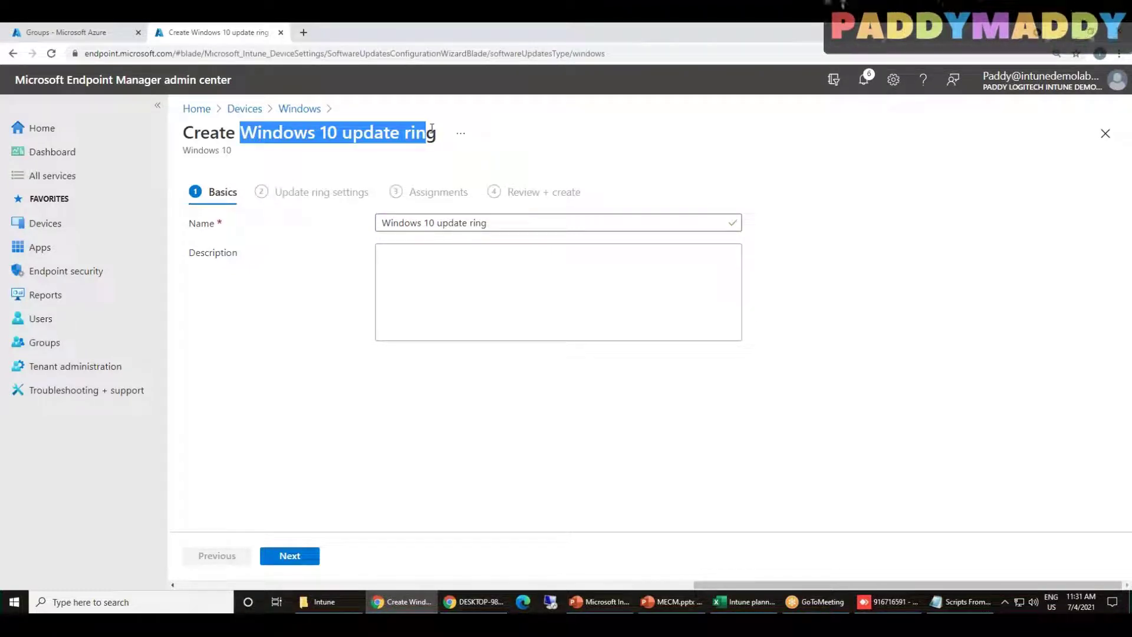
click(290, 556)
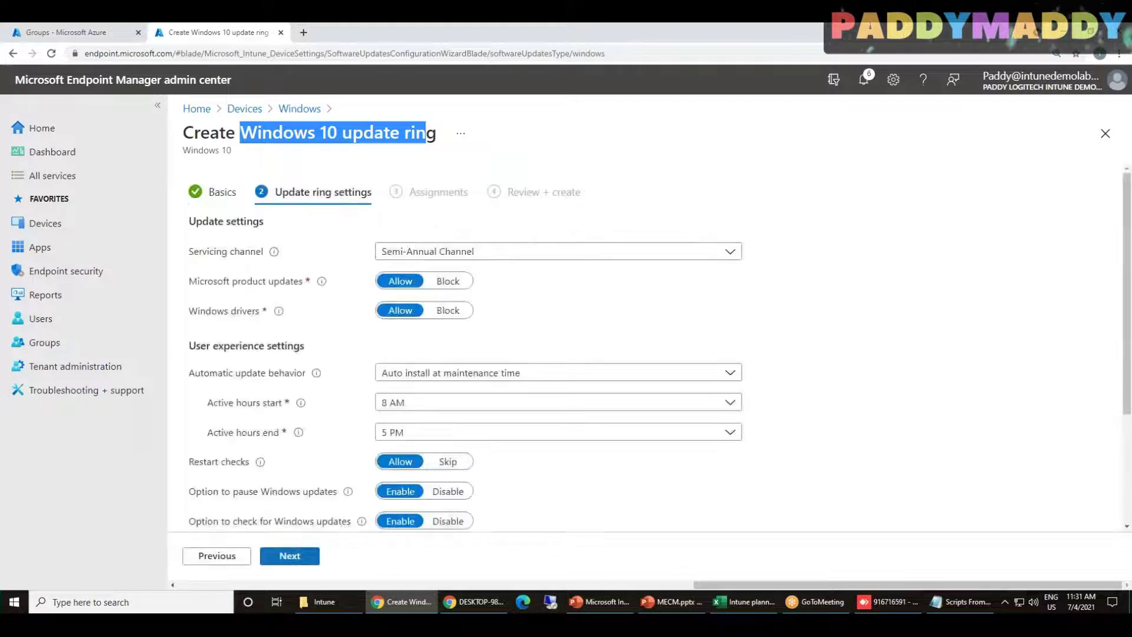
scroll(913, 385, down, 1)
scroll(917, 385, down, 6)
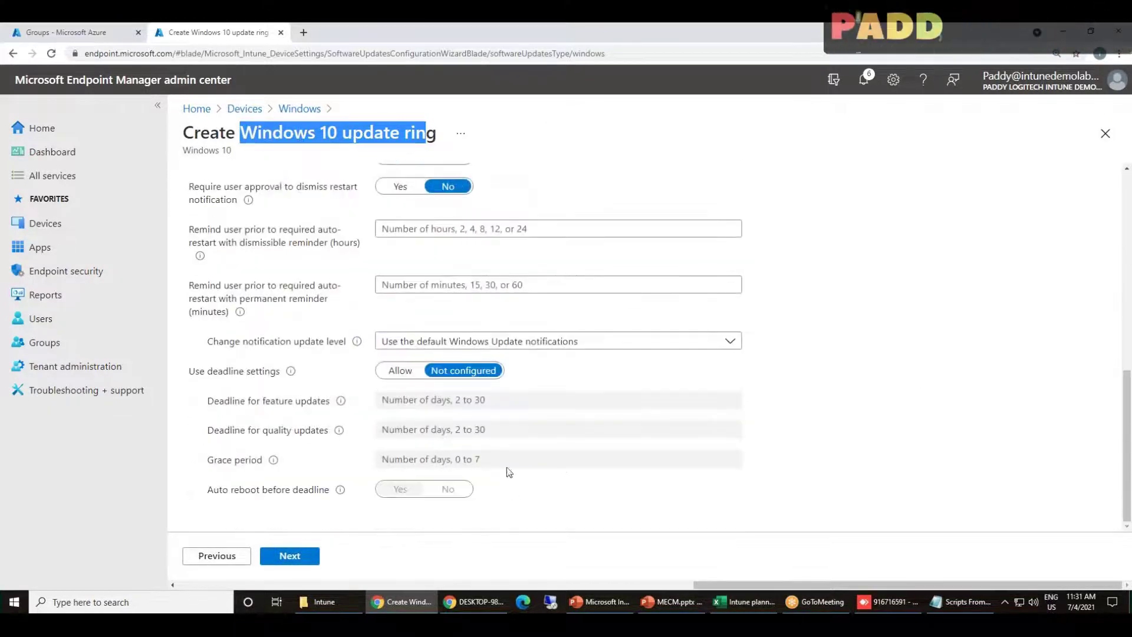
scroll(420, 429, up, 7)
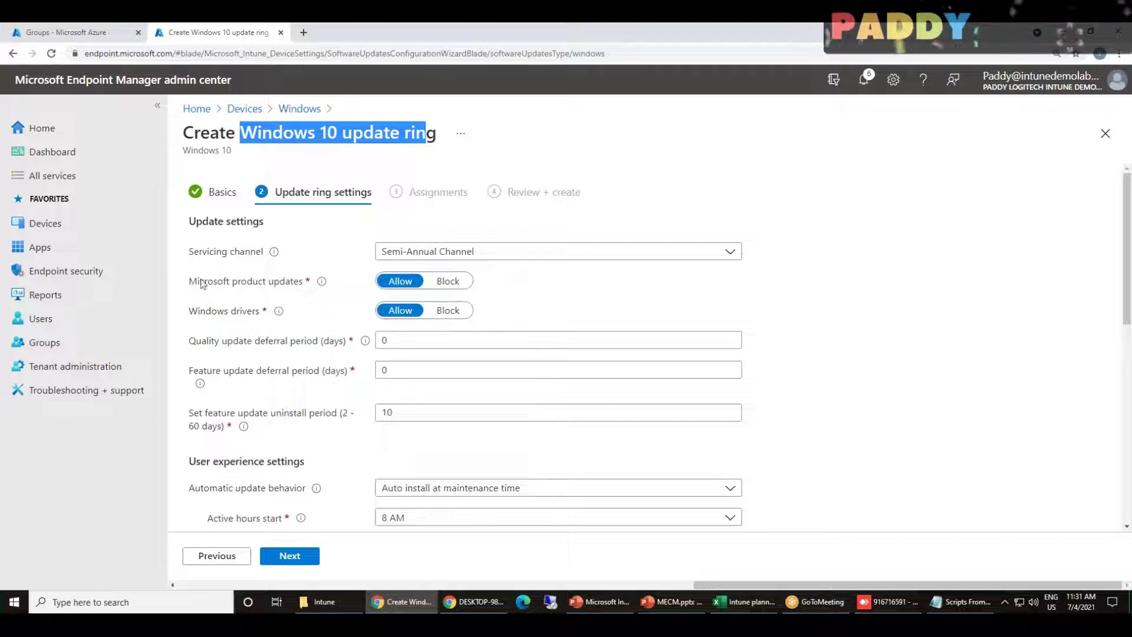
drag(275, 230, 187, 231)
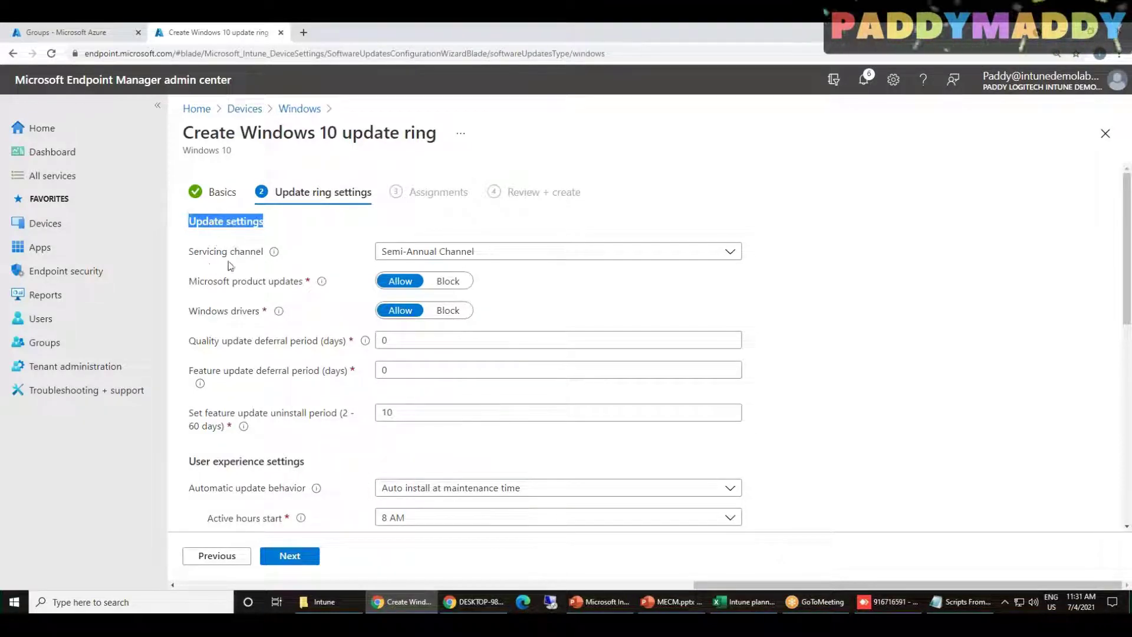
Handwrite an underlined WIN 10 note with an underlined SAC note beneath it
click(698, 31)
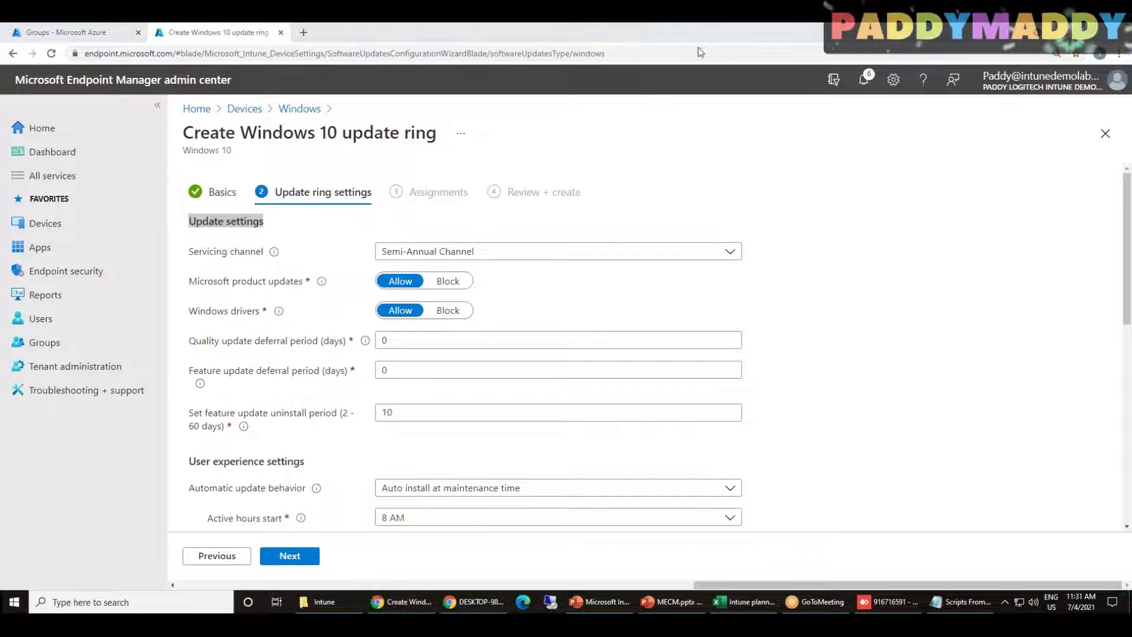
mouse_move(835, 212)
mouse_down()
mouse_move(851, 241)
mouse_move(869, 197)
mouse_move(911, 233)
mouse_up()
mouse_move(921, 189)
mouse_down()
mouse_move(931, 224)
mouse_move(937, 190)
mouse_up()
mouse_move(943, 180)
mouse_down()
mouse_move(975, 194)
mouse_move(985, 166)
mouse_up()
drag(869, 280, 1015, 203)
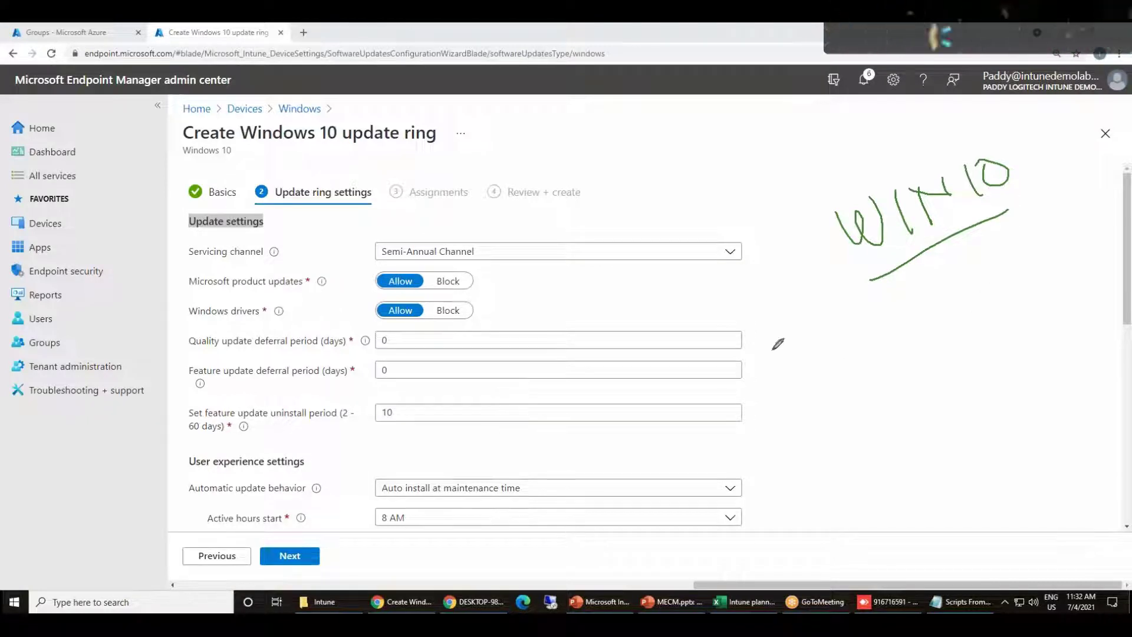
drag(950, 299, 926, 349)
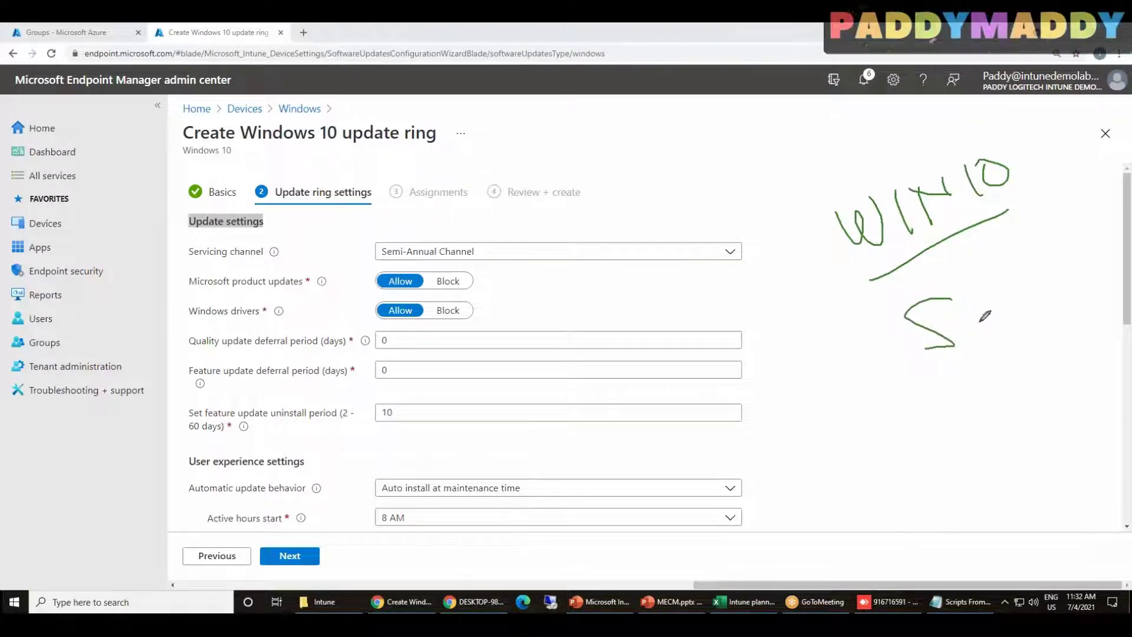
drag(994, 324, 1010, 279)
drag(1029, 263, 1052, 287)
mouse_move(963, 352)
mouse_down()
mouse_move(935, 372)
mouse_move(1015, 344)
mouse_up()
drag(1044, 341, 1059, 315)
Circle Semi-Annual Channel, box SAC, add an LTSC note, and arrow Win to the channel
mouse_move(487, 236)
mouse_down()
mouse_move(417, 219)
mouse_move(367, 242)
mouse_move(458, 275)
mouse_move(490, 228)
mouse_up()
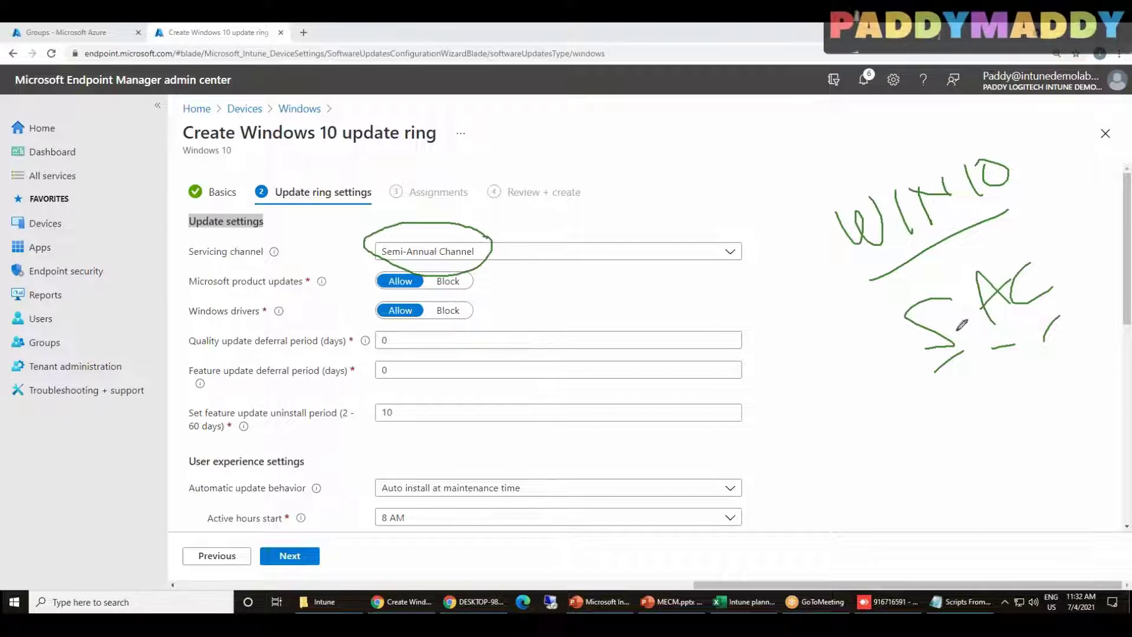
mouse_move(879, 304)
mouse_down()
mouse_move(1025, 328)
mouse_move(1050, 236)
mouse_move(877, 306)
mouse_up()
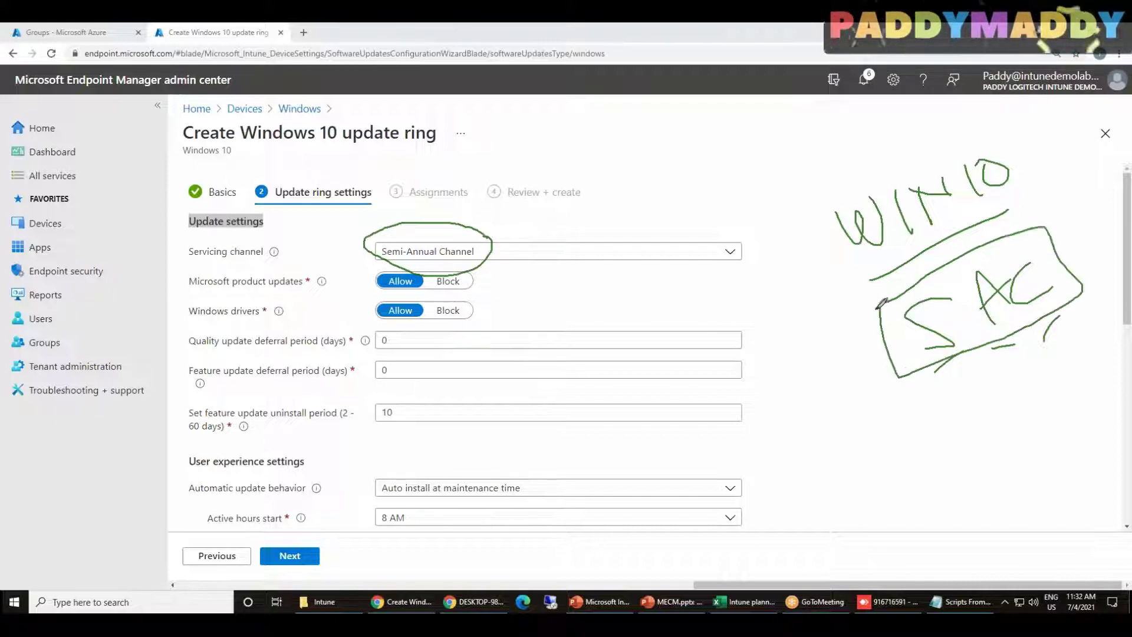
mouse_move(818, 439)
mouse_down()
mouse_move(865, 475)
mouse_move(881, 416)
mouse_move(932, 435)
mouse_move(958, 412)
mouse_move(840, 518)
mouse_move(966, 420)
mouse_up()
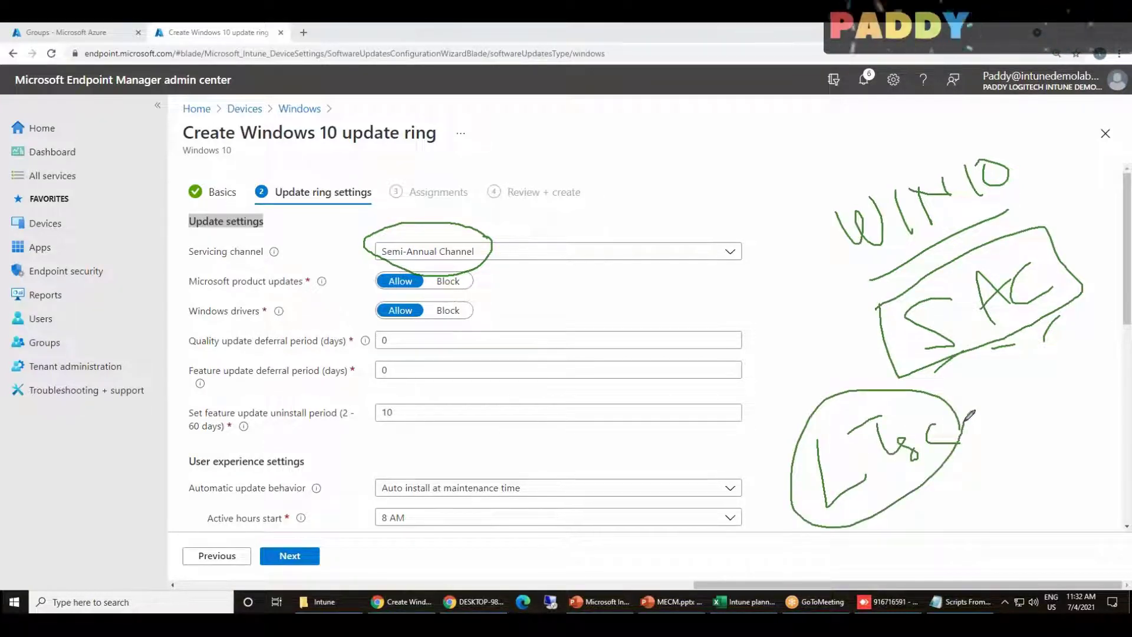
drag(912, 517, 981, 479)
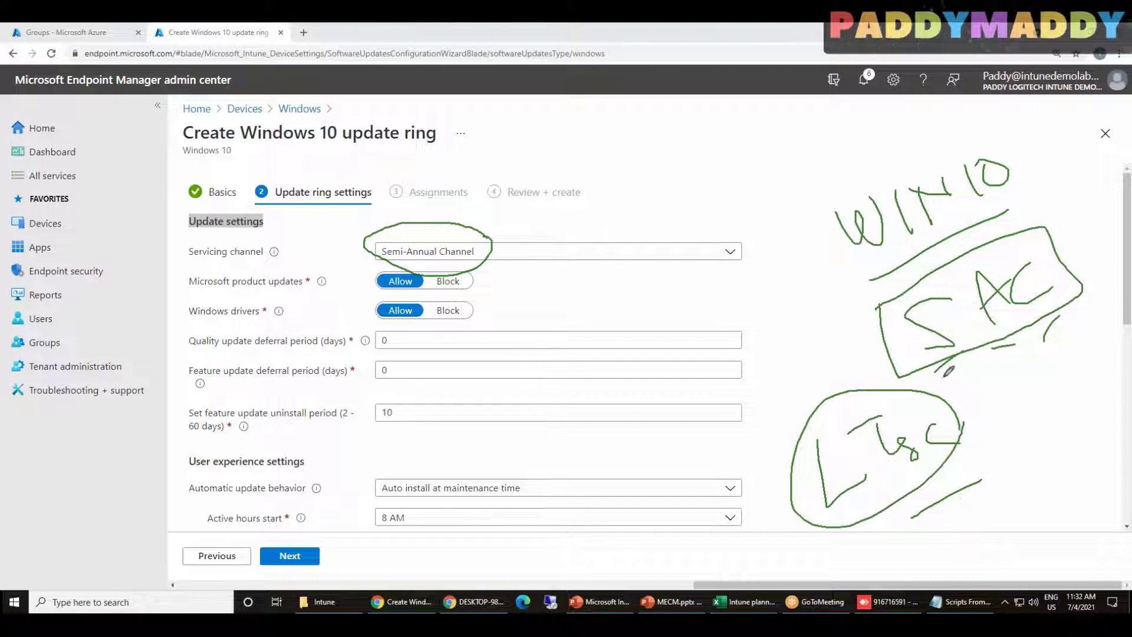
mouse_move(643, 136)
mouse_down()
mouse_move(649, 154)
mouse_move(729, 100)
mouse_move(744, 113)
mouse_move(707, 247)
mouse_move(756, 259)
mouse_move(710, 330)
mouse_move(776, 307)
mouse_up()
drag(714, 333, 804, 336)
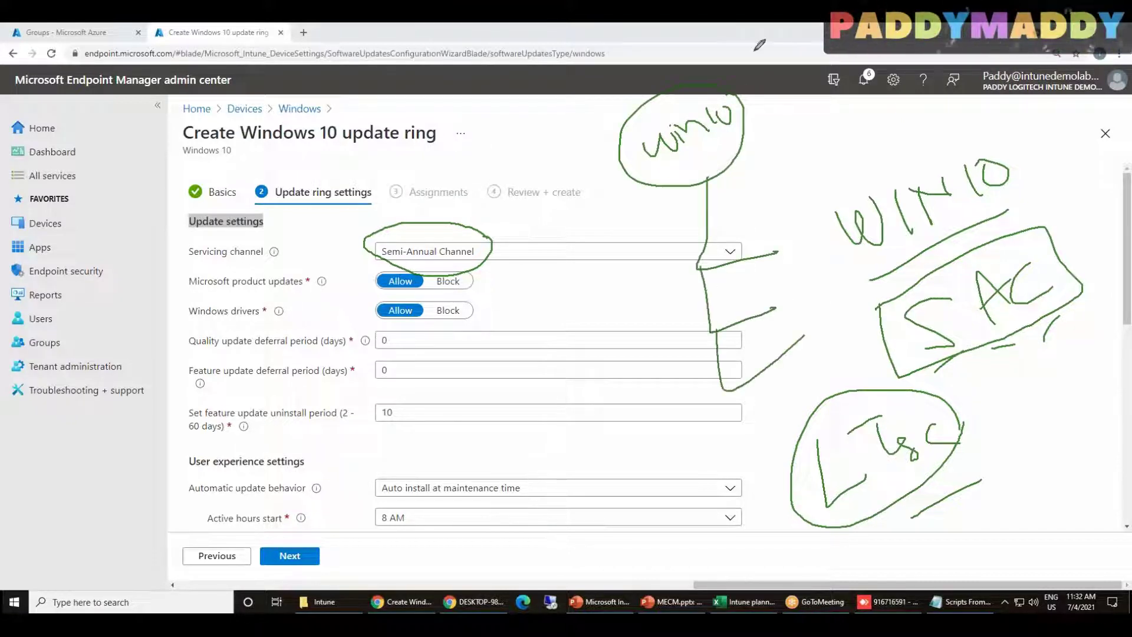
Expand the Servicing channel list and ink-box the Windows Insider and Targeted for 1809 options
click(581, 251)
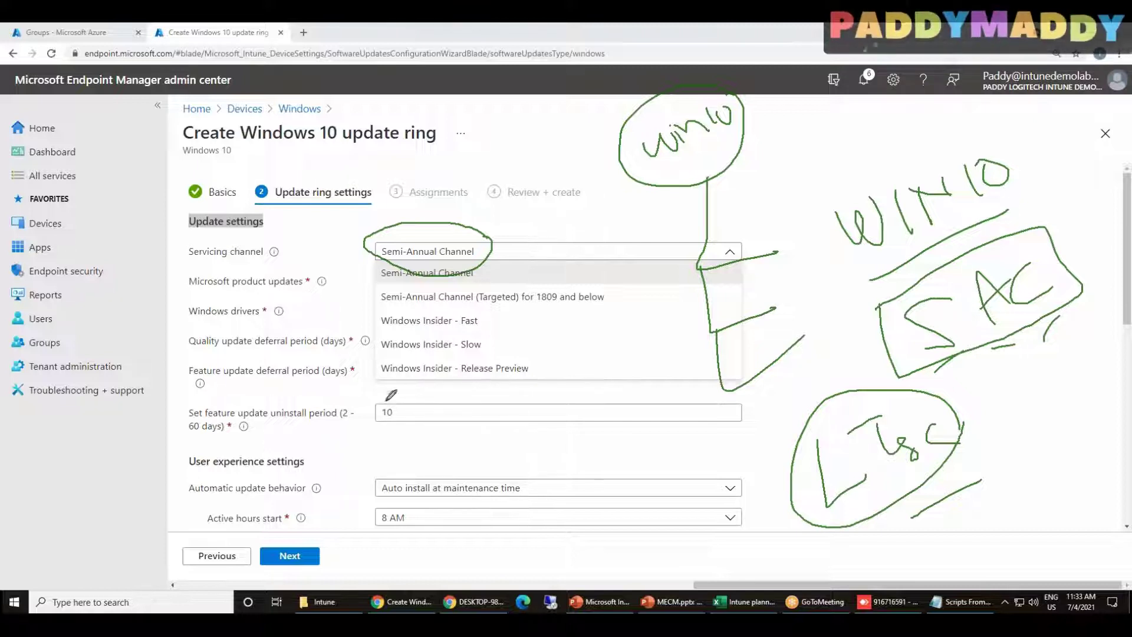
mouse_move(175, 480)
mouse_down()
mouse_move(372, 369)
mouse_move(366, 388)
mouse_up()
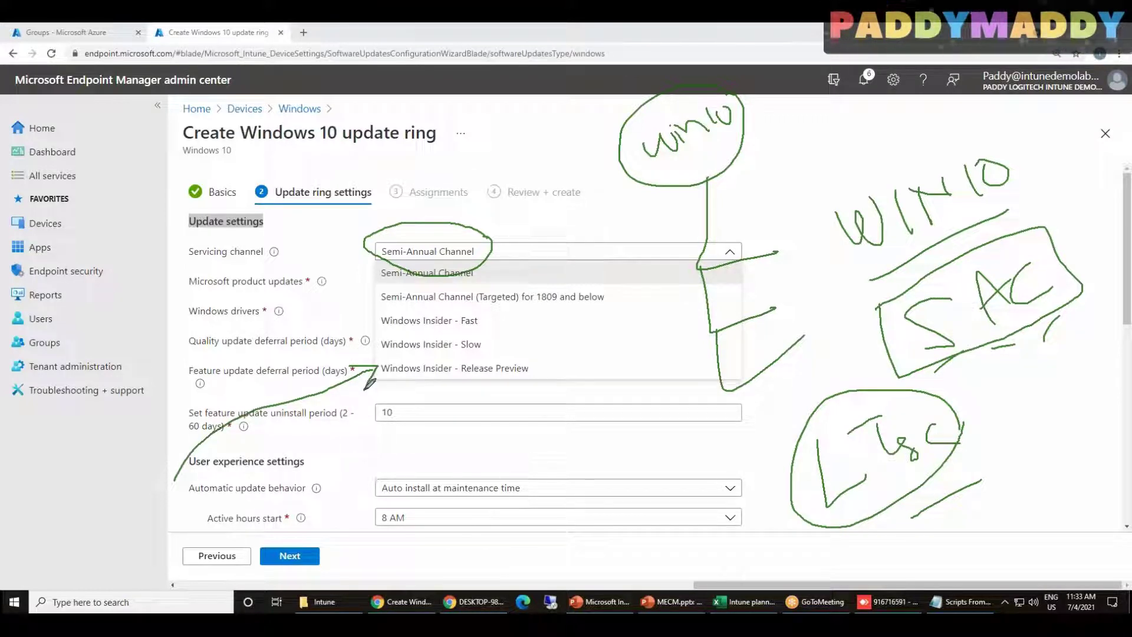
mouse_move(374, 307)
mouse_down()
mouse_move(368, 377)
mouse_move(480, 389)
mouse_move(542, 307)
mouse_move(370, 308)
mouse_up()
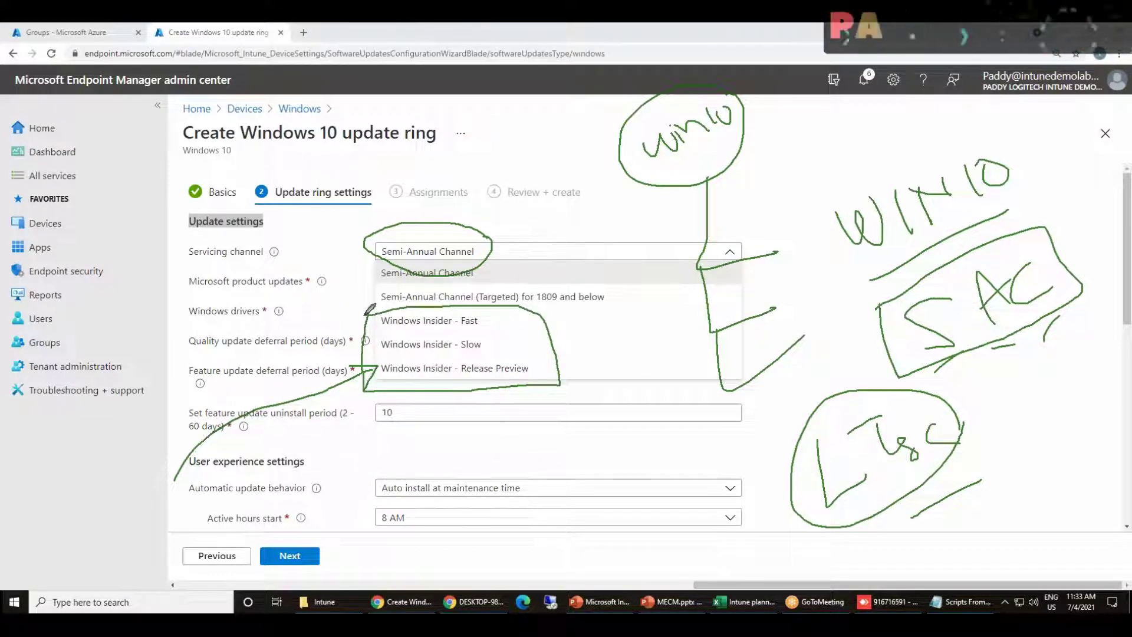
mouse_move(453, 370)
mouse_down()
mouse_move(430, 373)
mouse_move(453, 373)
mouse_up()
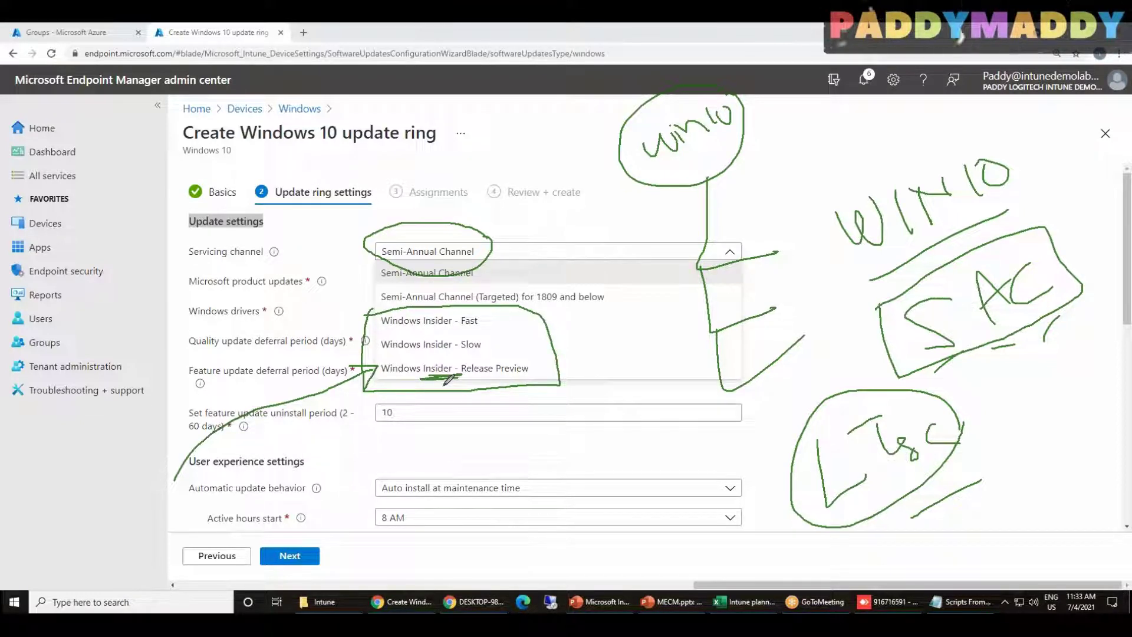
drag(547, 364, 576, 357)
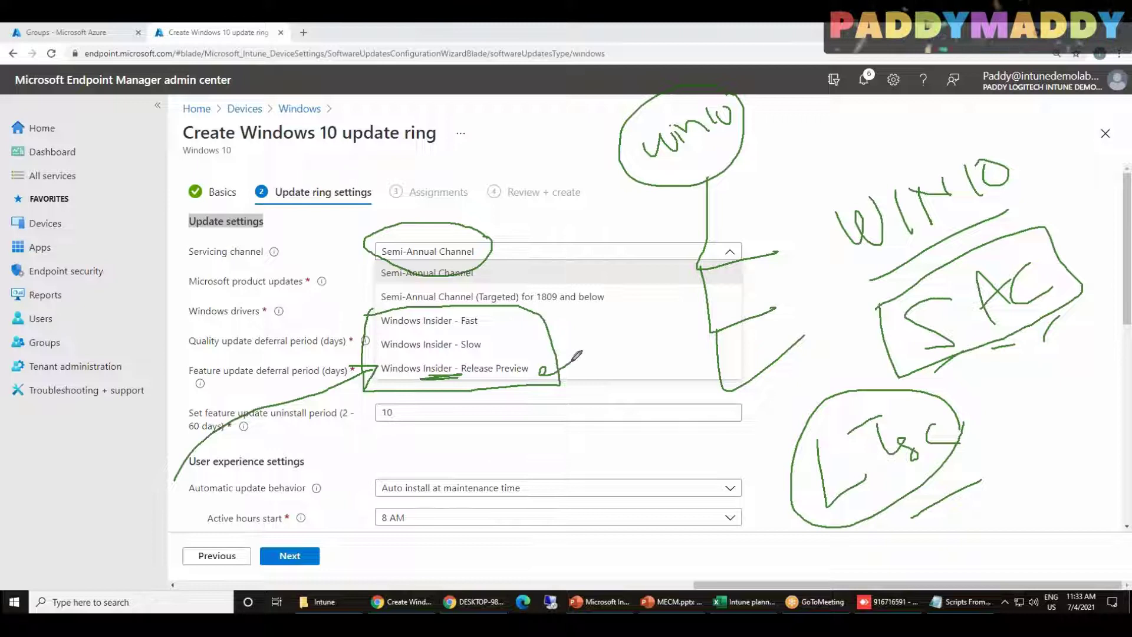
mouse_move(485, 342)
mouse_down()
mouse_move(521, 337)
mouse_move(502, 318)
mouse_move(543, 310)
mouse_up()
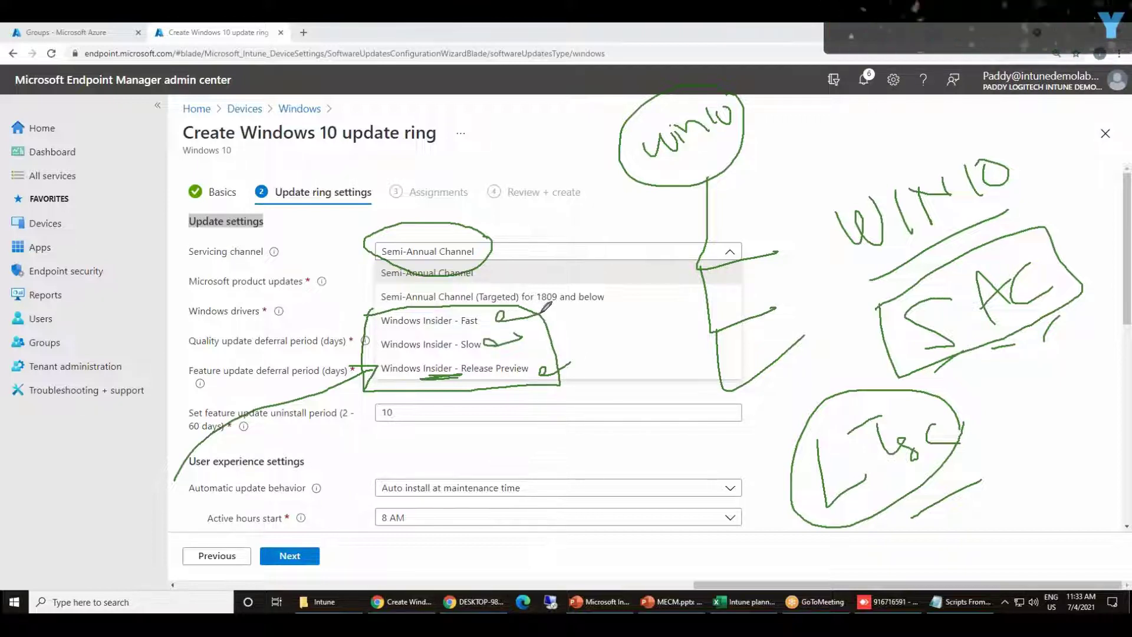
mouse_move(357, 308)
mouse_down()
mouse_move(365, 390)
mouse_move(561, 393)
mouse_move(567, 318)
mouse_move(519, 302)
mouse_move(355, 316)
mouse_up()
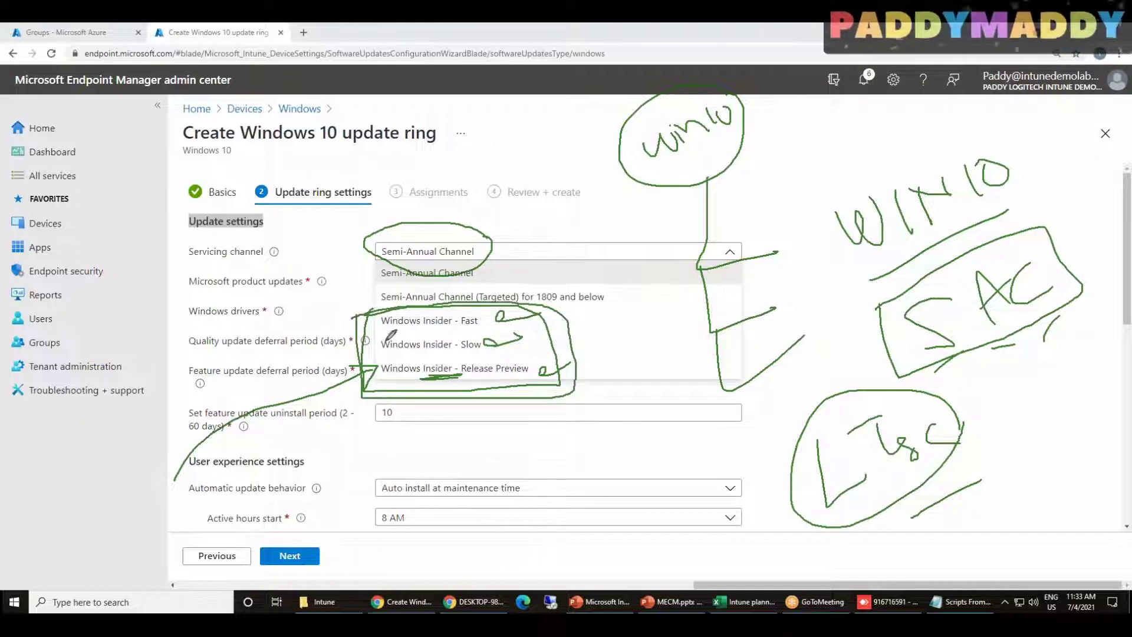
drag(1069, 311, 957, 368)
mouse_move(1061, 318)
mouse_down()
mouse_move(949, 372)
mouse_move(1058, 316)
mouse_move(1023, 334)
mouse_up()
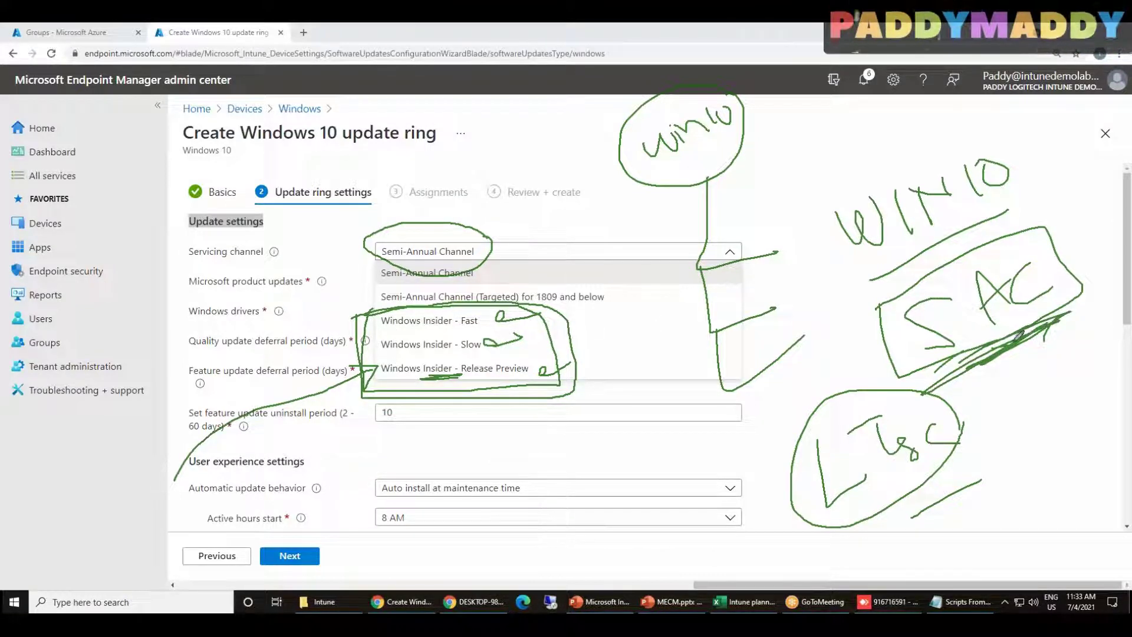
mouse_move(619, 285)
mouse_down()
mouse_move(619, 295)
mouse_move(690, 248)
mouse_up()
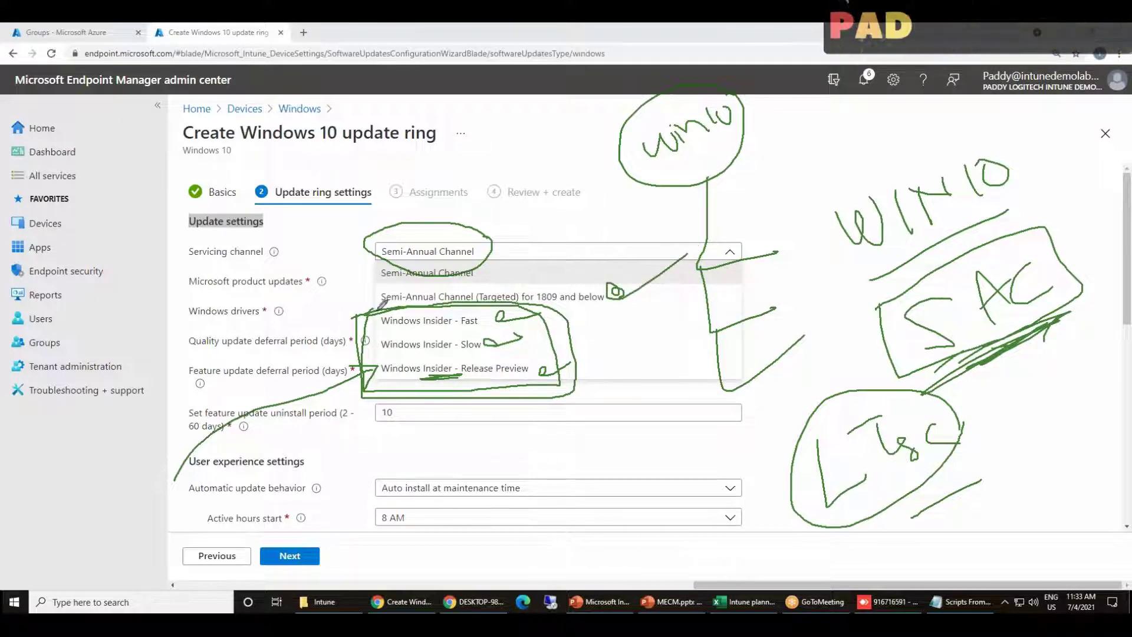
Mark Semi-Annual Channel, the Basics step, Update settings labels, and the update ring title
mouse_move(505, 266)
mouse_down()
mouse_move(498, 274)
mouse_move(583, 247)
mouse_up()
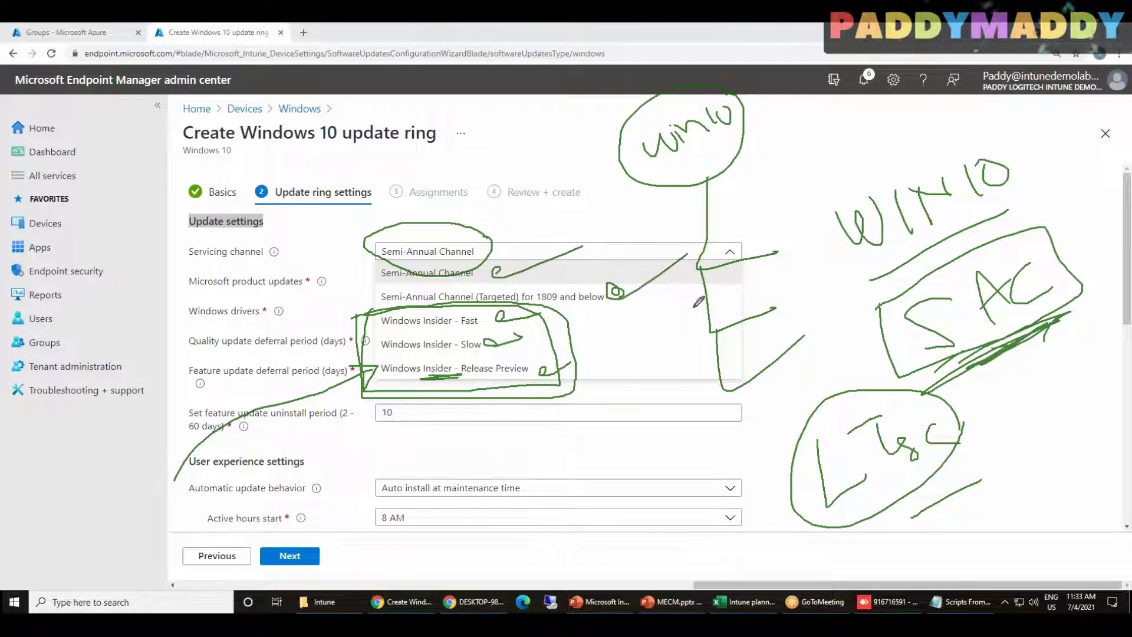
drag(106, 188, 121, 219)
mouse_move(175, 167)
mouse_down()
mouse_move(140, 192)
mouse_move(177, 228)
mouse_move(207, 198)
mouse_up()
drag(233, 145, 243, 191)
drag(196, 243, 277, 214)
drag(224, 259, 278, 242)
drag(226, 280, 307, 259)
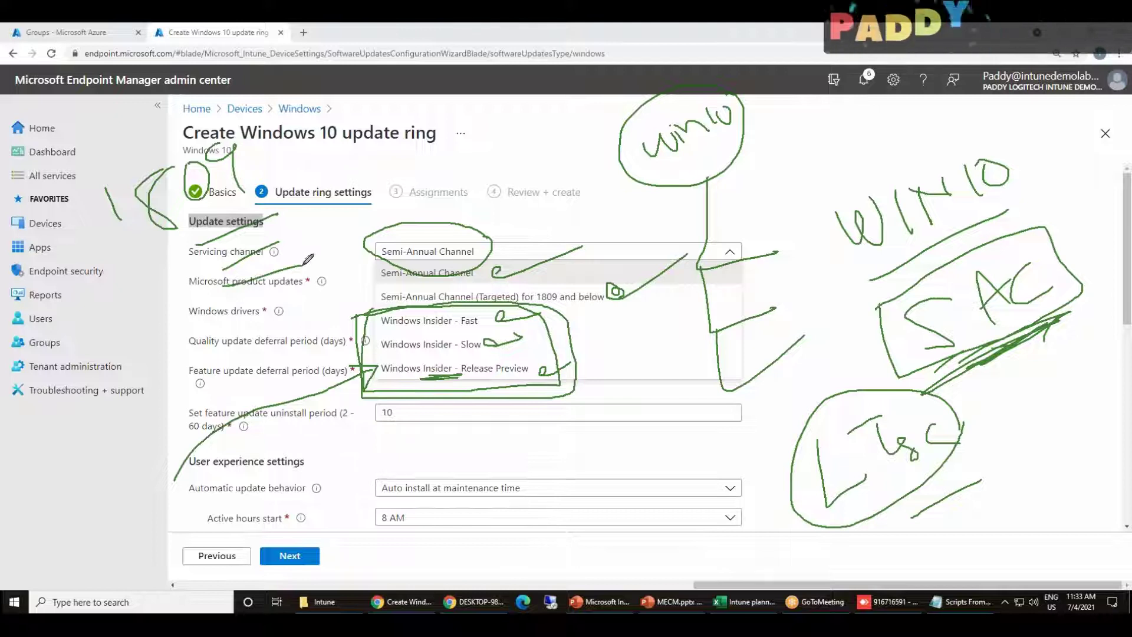
mouse_move(225, 129)
mouse_down()
mouse_move(273, 124)
mouse_move(106, 255)
mouse_move(274, 144)
mouse_up()
Loop notes on the left and mark the uninstall period and quality deferral settings
drag(41, 370, 64, 412)
mouse_move(93, 337)
mouse_down()
mouse_move(67, 361)
mouse_move(105, 403)
mouse_move(116, 474)
mouse_up()
drag(125, 448, 128, 471)
drag(125, 523, 151, 500)
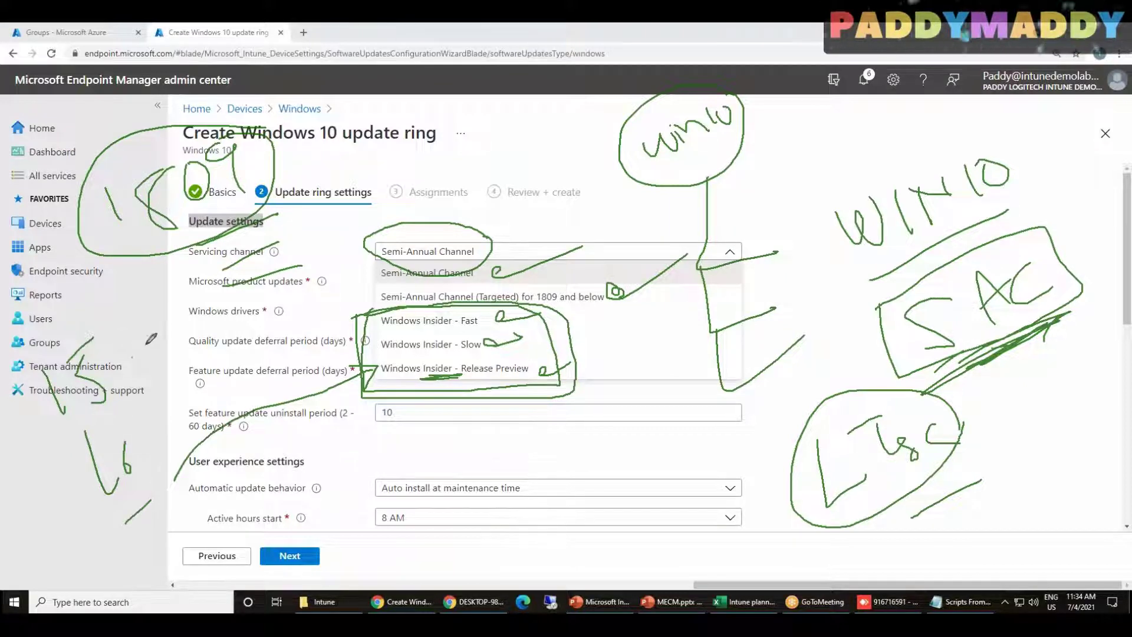
mouse_move(157, 413)
mouse_down()
mouse_move(192, 404)
mouse_move(200, 382)
mouse_up()
drag(132, 330, 162, 328)
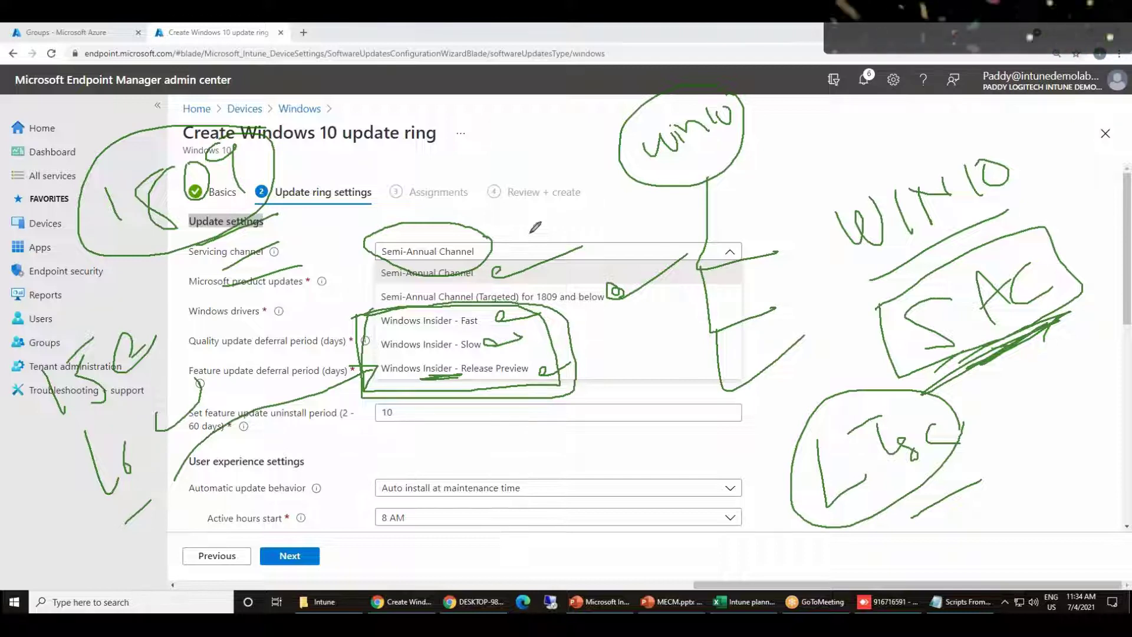
drag(500, 272, 508, 265)
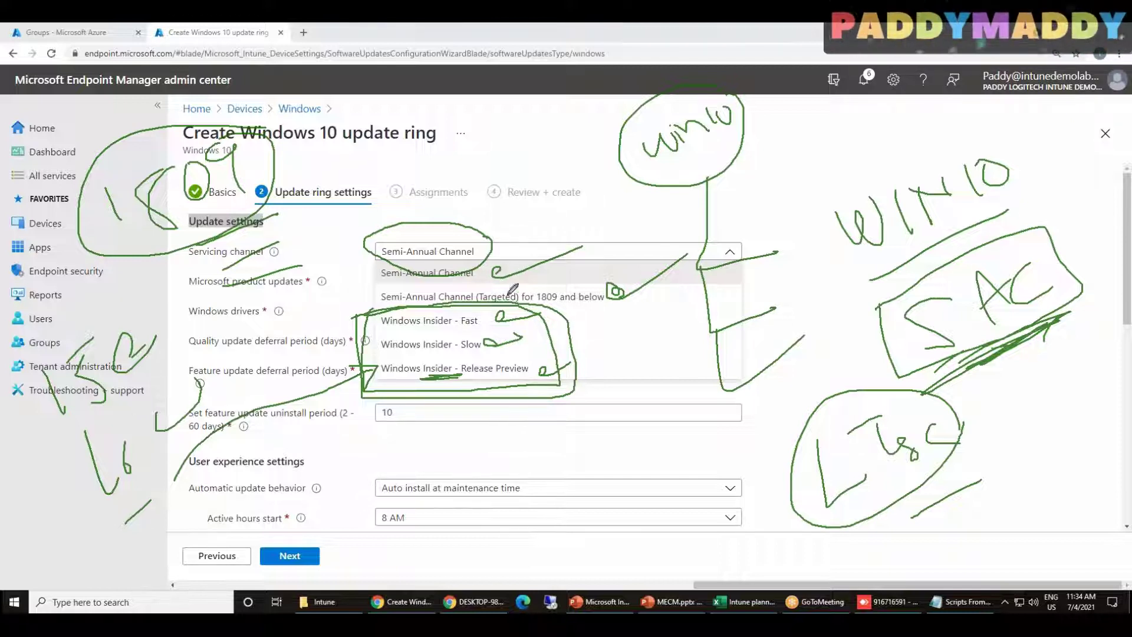
mouse_move(255, 328)
mouse_down()
mouse_move(228, 353)
mouse_move(374, 293)
mouse_up()
Write and circle an underlined 1809 note, with arrows to the title and channel list
mouse_move(640, 377)
mouse_down()
mouse_move(590, 596)
mouse_move(590, 392)
mouse_up()
drag(498, 511, 519, 538)
mouse_move(524, 485)
mouse_down()
mouse_move(531, 518)
mouse_move(542, 489)
mouse_move(580, 467)
mouse_move(589, 507)
mouse_up()
mouse_move(587, 467)
mouse_down()
mouse_move(613, 501)
mouse_move(625, 551)
mouse_move(637, 512)
mouse_up()
drag(523, 553, 600, 499)
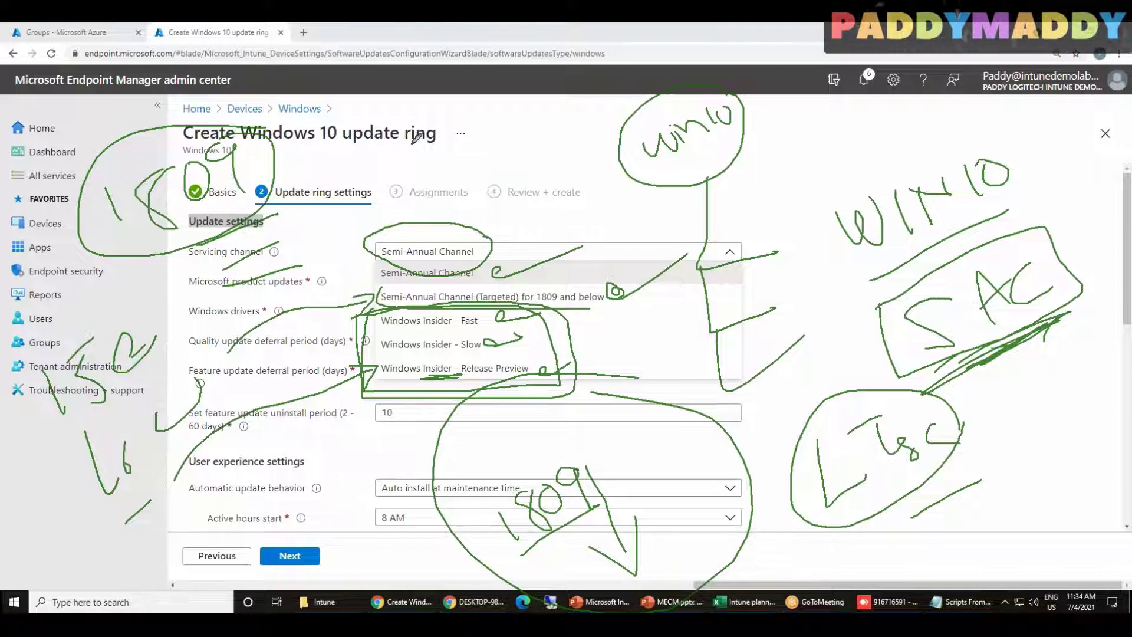
mouse_move(535, 143)
mouse_down()
mouse_move(450, 136)
mouse_move(461, 127)
mouse_move(466, 142)
mouse_up()
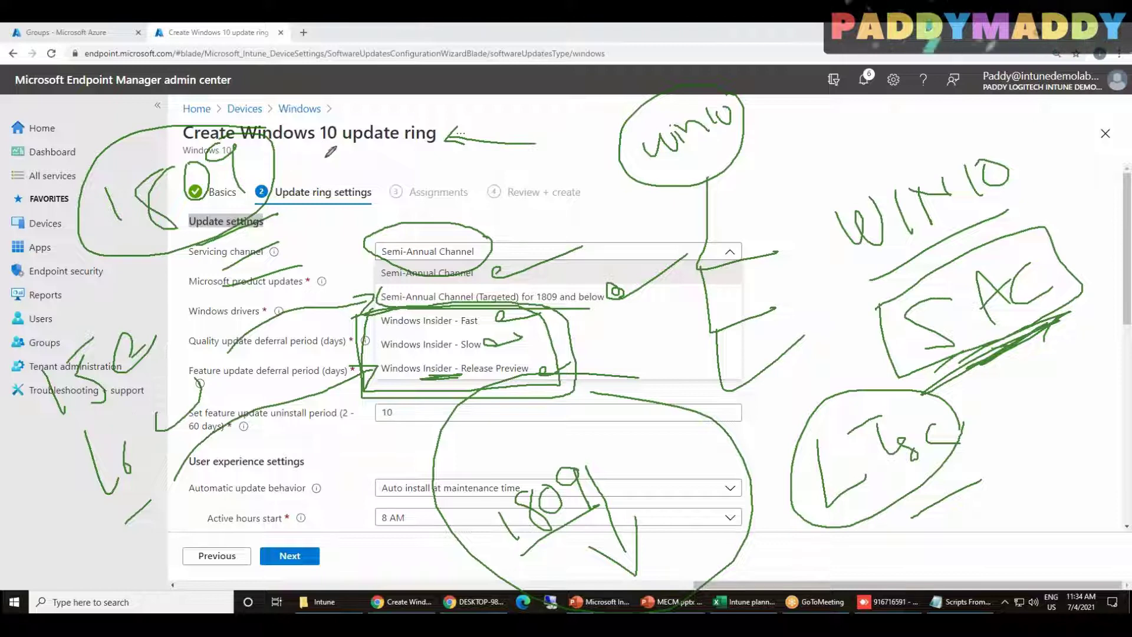
mouse_move(587, 447)
mouse_down()
mouse_move(560, 560)
mouse_move(594, 453)
mouse_up()
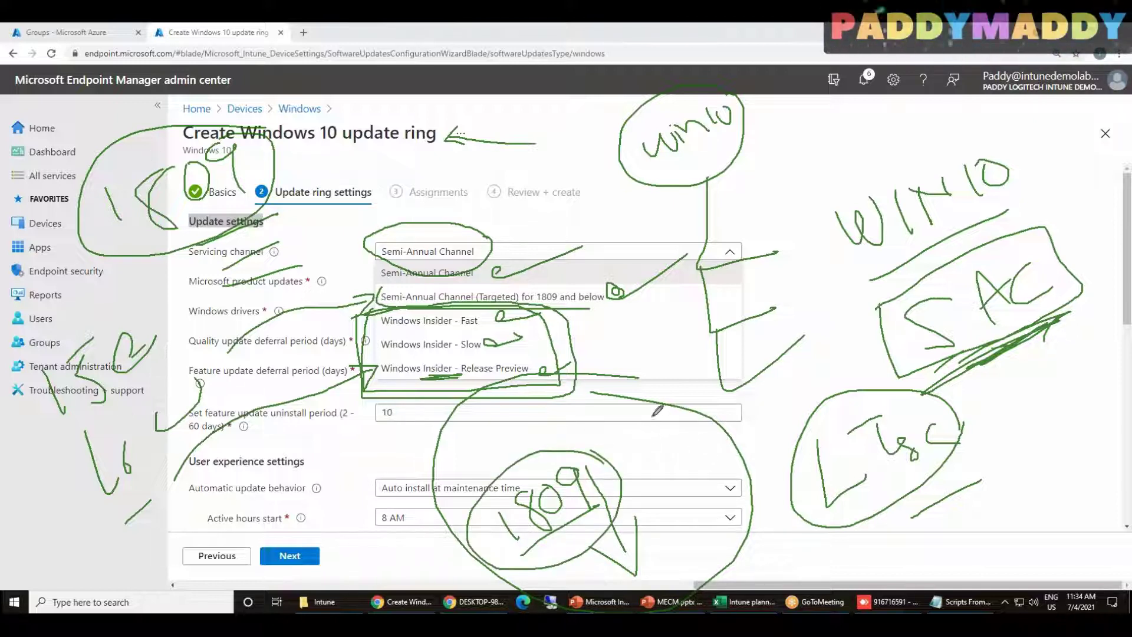
mouse_move(667, 418)
mouse_down()
mouse_move(620, 354)
mouse_move(643, 352)
mouse_up()
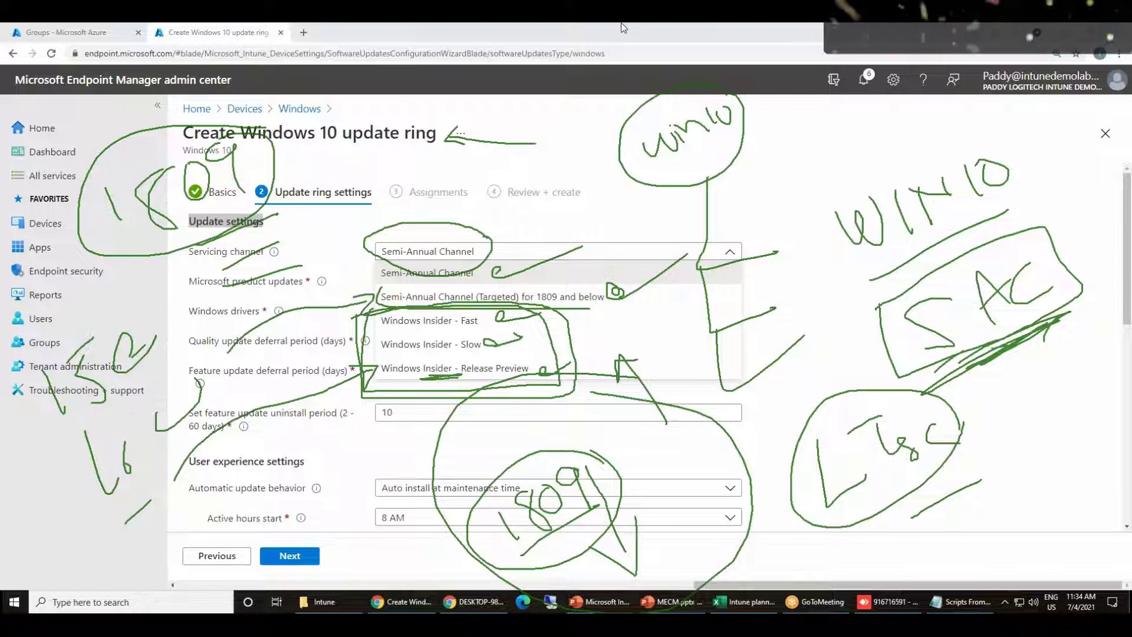
Wipe the ink, then X out the Windows Insider options, circle the title, and sketch a circle
key(Escape)
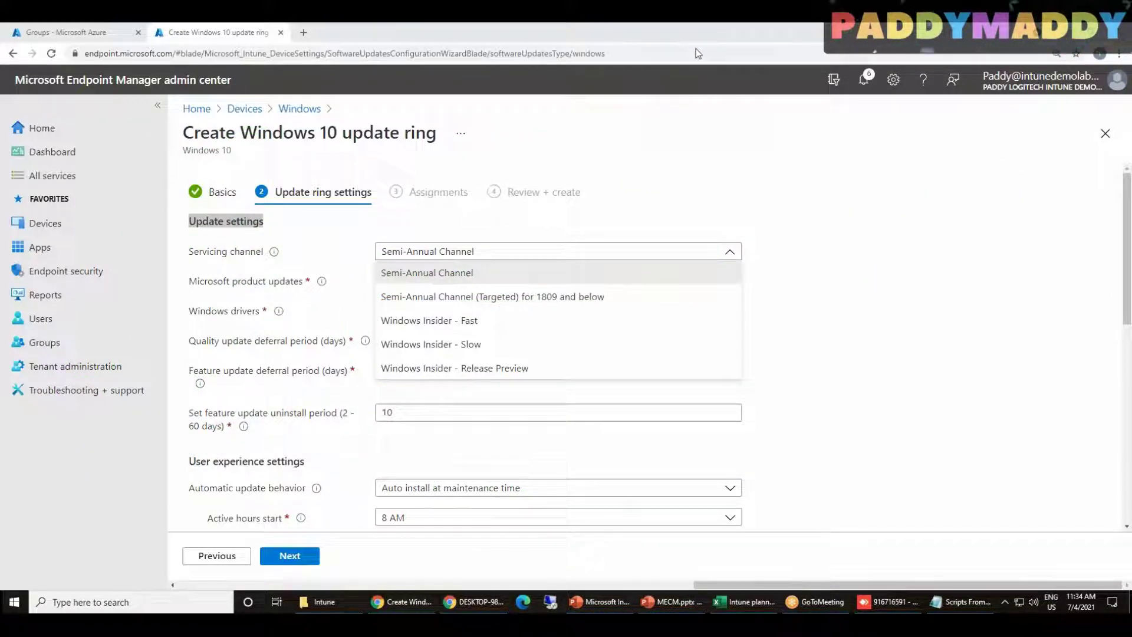
click(696, 56)
mouse_move(376, 305)
mouse_down()
mouse_move(550, 391)
mouse_move(538, 312)
mouse_move(355, 315)
mouse_move(529, 367)
mouse_up()
drag(499, 306, 385, 386)
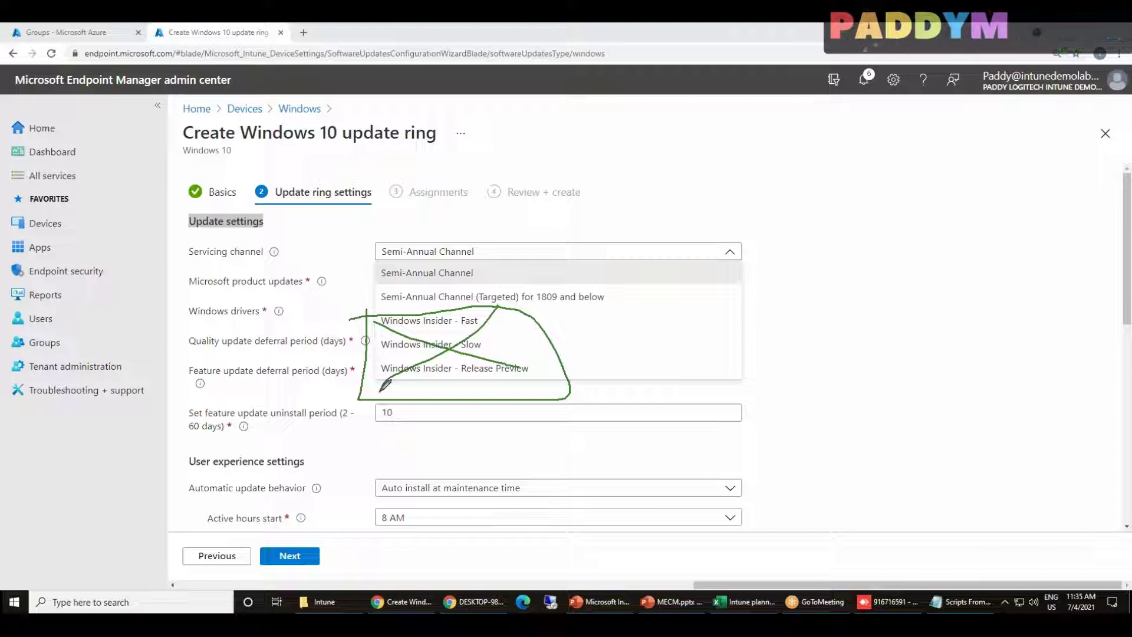
mouse_move(640, 529)
mouse_down()
mouse_move(517, 398)
mouse_move(485, 416)
mouse_move(500, 382)
mouse_move(522, 384)
mouse_up()
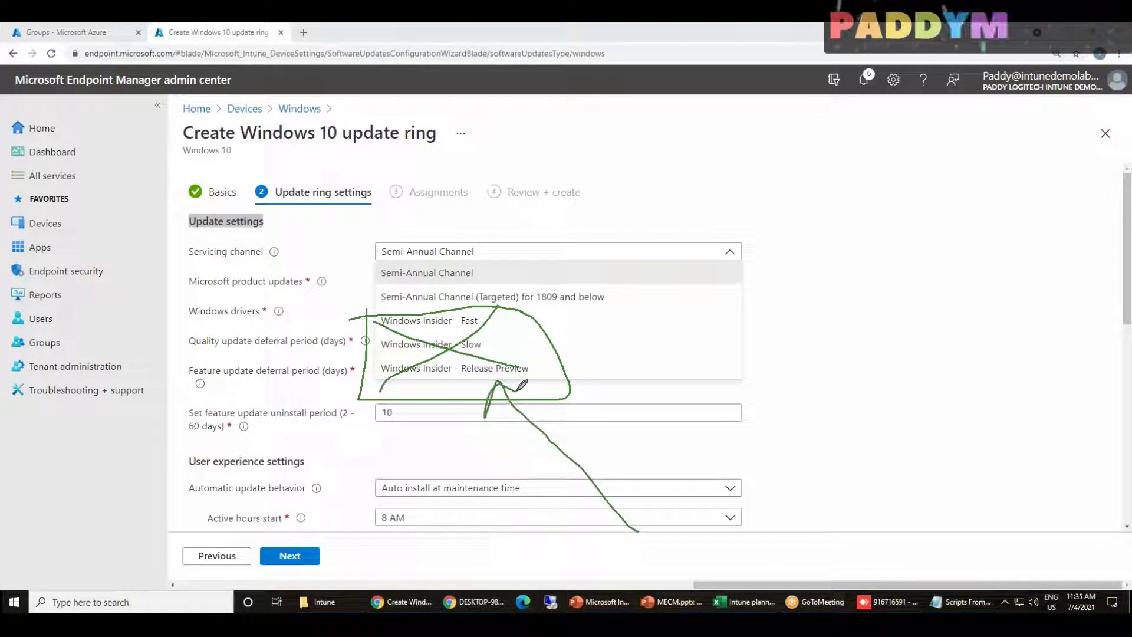
mouse_move(444, 134)
mouse_down()
mouse_move(274, 155)
mouse_move(417, 116)
mouse_up()
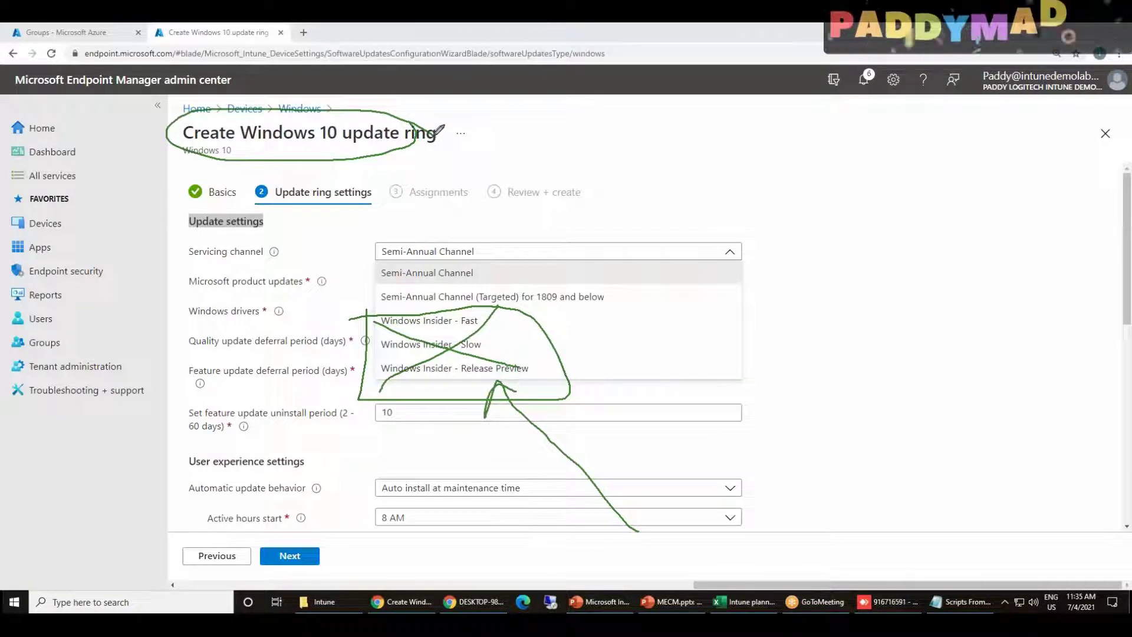
mouse_move(931, 220)
mouse_down()
mouse_move(815, 423)
mouse_move(974, 231)
mouse_move(957, 234)
mouse_up()
mouse_move(874, 187)
mouse_down()
mouse_move(886, 213)
mouse_move(896, 192)
mouse_up()
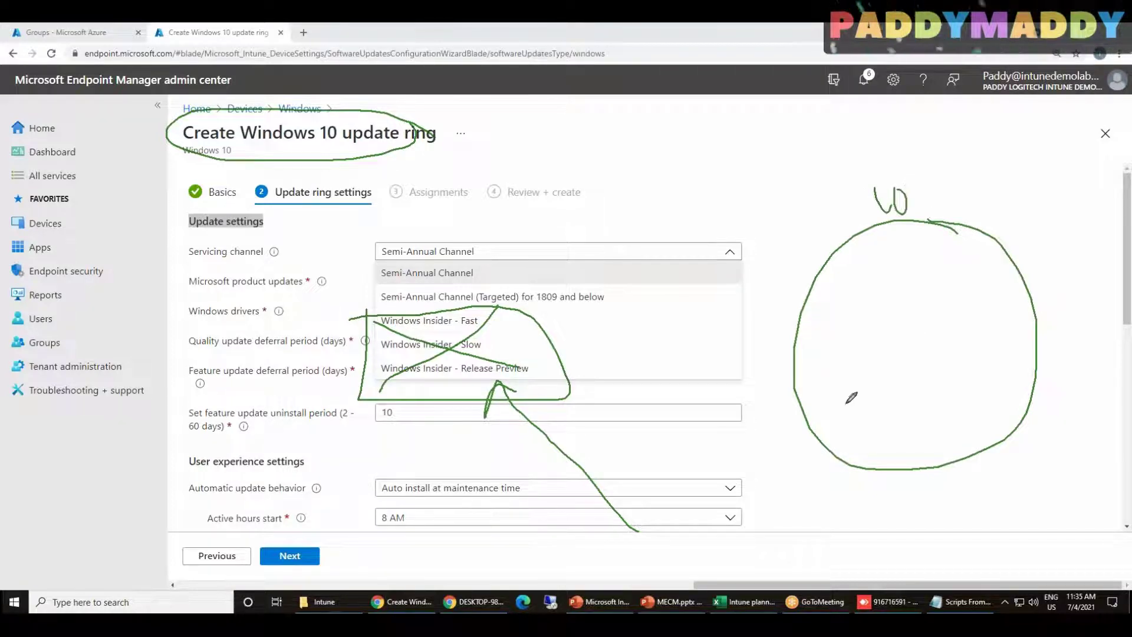
drag(847, 401, 865, 426)
mouse_move(897, 382)
mouse_down()
mouse_move(883, 406)
mouse_move(917, 384)
mouse_up()
mouse_move(924, 383)
mouse_down()
mouse_move(941, 377)
mouse_move(944, 405)
mouse_up()
mouse_move(945, 359)
mouse_down()
mouse_move(964, 399)
mouse_move(979, 378)
mouse_up()
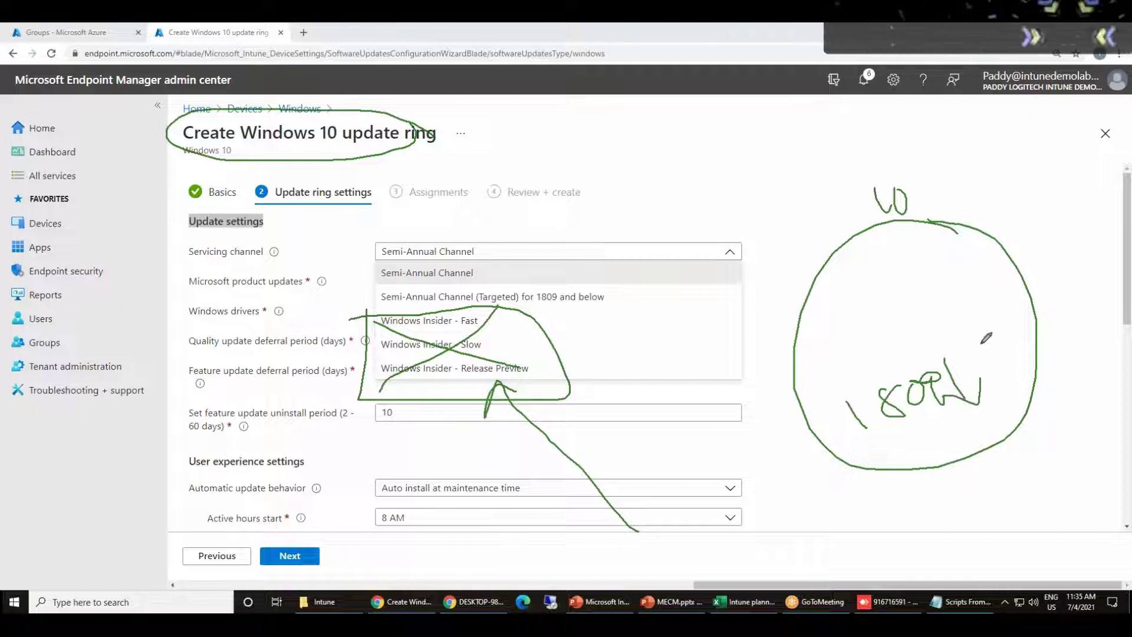
drag(786, 385, 1024, 276)
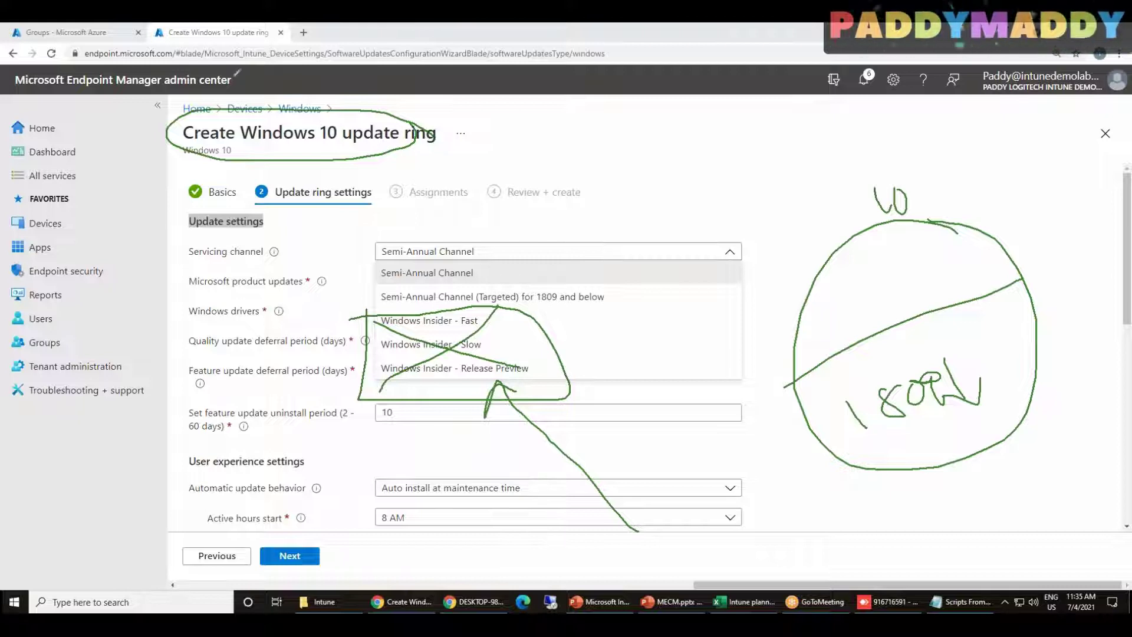
mouse_move(201, 152)
mouse_down()
mouse_move(324, 144)
mouse_move(285, 139)
mouse_up()
drag(864, 457, 986, 408)
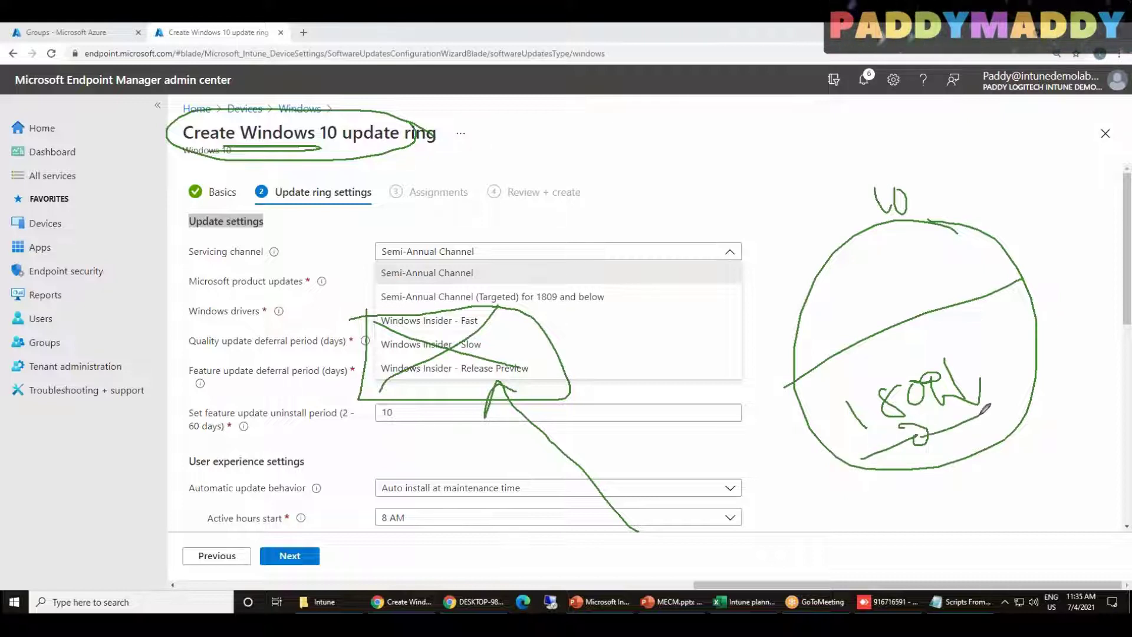
mouse_move(825, 294)
mouse_down()
mouse_move(837, 329)
mouse_move(872, 291)
mouse_move(887, 298)
mouse_move(902, 262)
mouse_move(921, 269)
mouse_up()
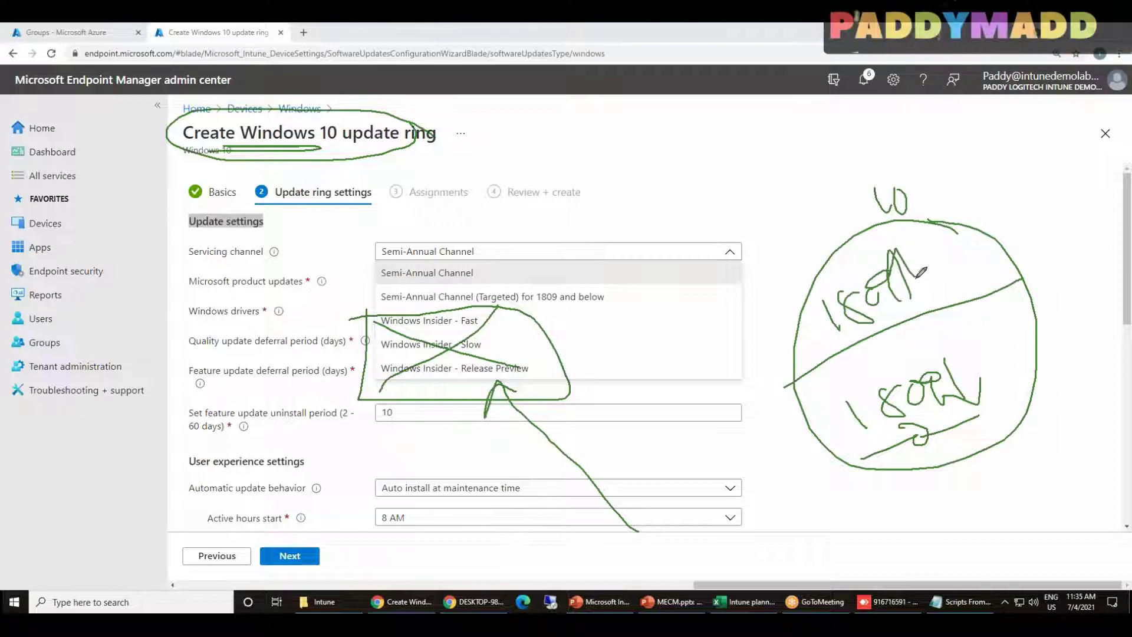
mouse_move(935, 266)
mouse_down()
mouse_move(936, 302)
mouse_move(956, 261)
mouse_move(972, 287)
mouse_up()
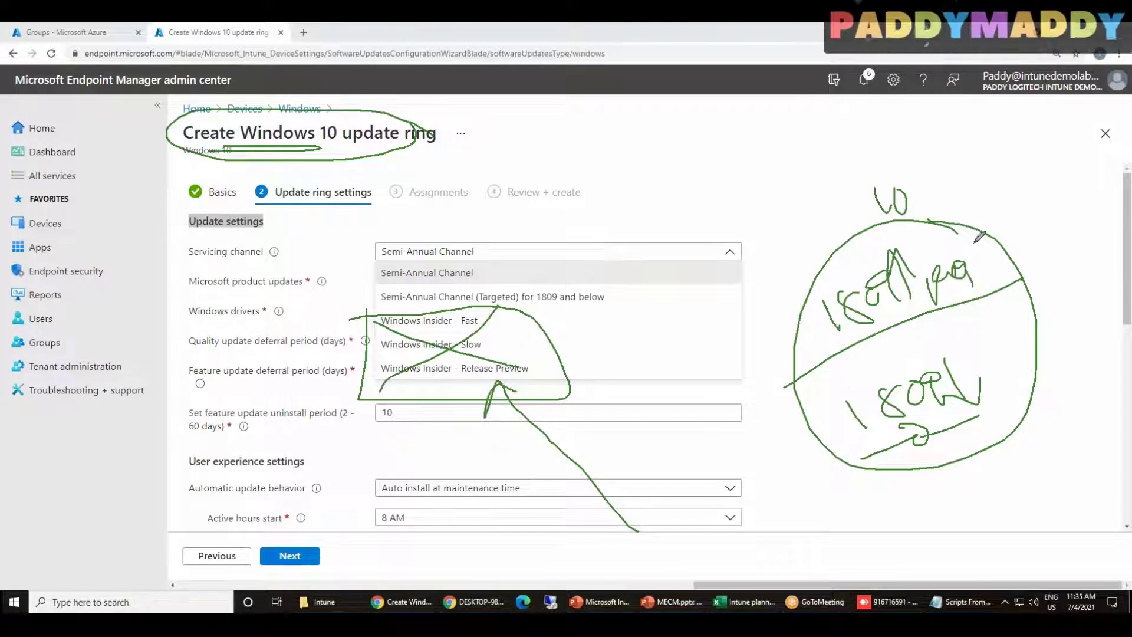
mouse_move(960, 230)
mouse_down()
mouse_move(799, 342)
mouse_move(976, 246)
mouse_up()
mouse_move(819, 194)
mouse_down()
mouse_move(837, 230)
mouse_move(876, 206)
mouse_move(887, 180)
mouse_move(895, 201)
mouse_move(870, 197)
mouse_up()
mouse_move(939, 266)
mouse_down()
mouse_move(896, 219)
mouse_move(895, 241)
mouse_move(941, 231)
mouse_up()
mouse_move(613, 294)
mouse_down()
mouse_move(500, 276)
mouse_move(381, 278)
mouse_move(445, 300)
mouse_move(618, 293)
mouse_move(676, 412)
mouse_move(838, 372)
mouse_move(863, 371)
mouse_move(855, 392)
mouse_up()
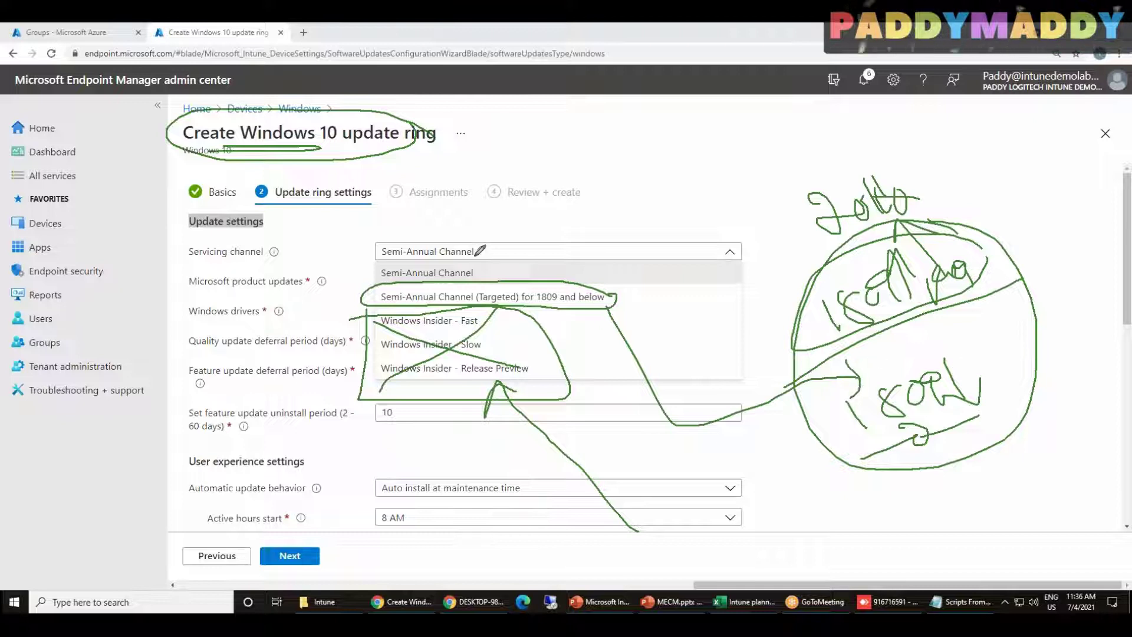
mouse_move(472, 255)
mouse_down()
mouse_move(357, 261)
mouse_move(471, 281)
mouse_move(487, 259)
mouse_move(480, 207)
mouse_move(863, 267)
mouse_move(832, 295)
mouse_up()
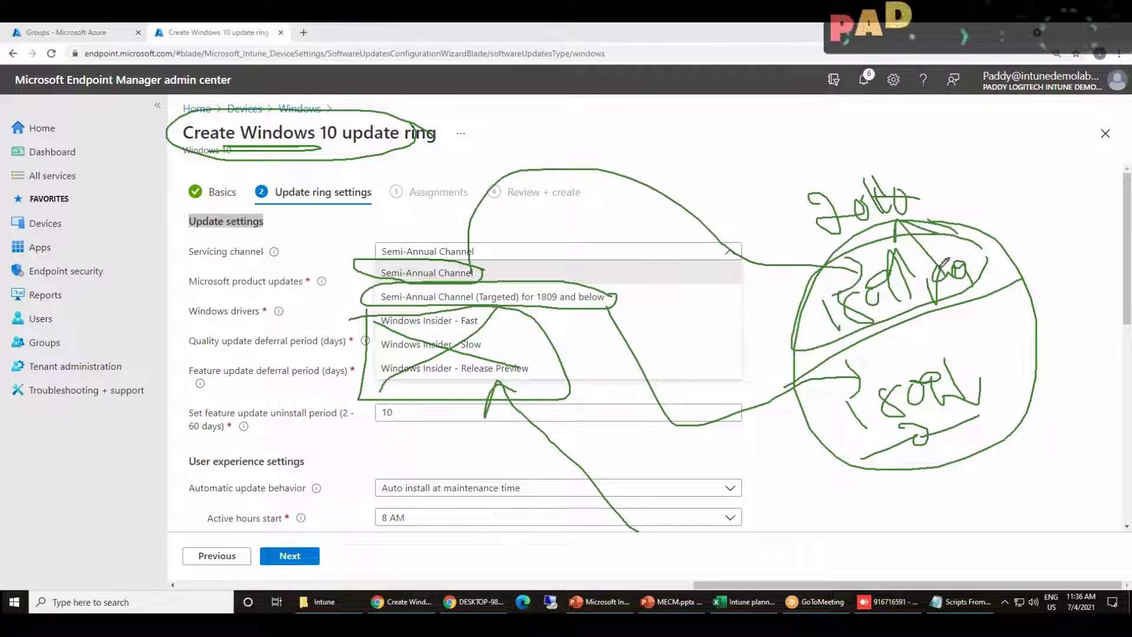
mouse_move(857, 202)
mouse_down()
mouse_move(870, 217)
mouse_move(897, 212)
mouse_up()
mouse_move(890, 172)
mouse_down()
mouse_move(913, 192)
mouse_move(887, 195)
mouse_up()
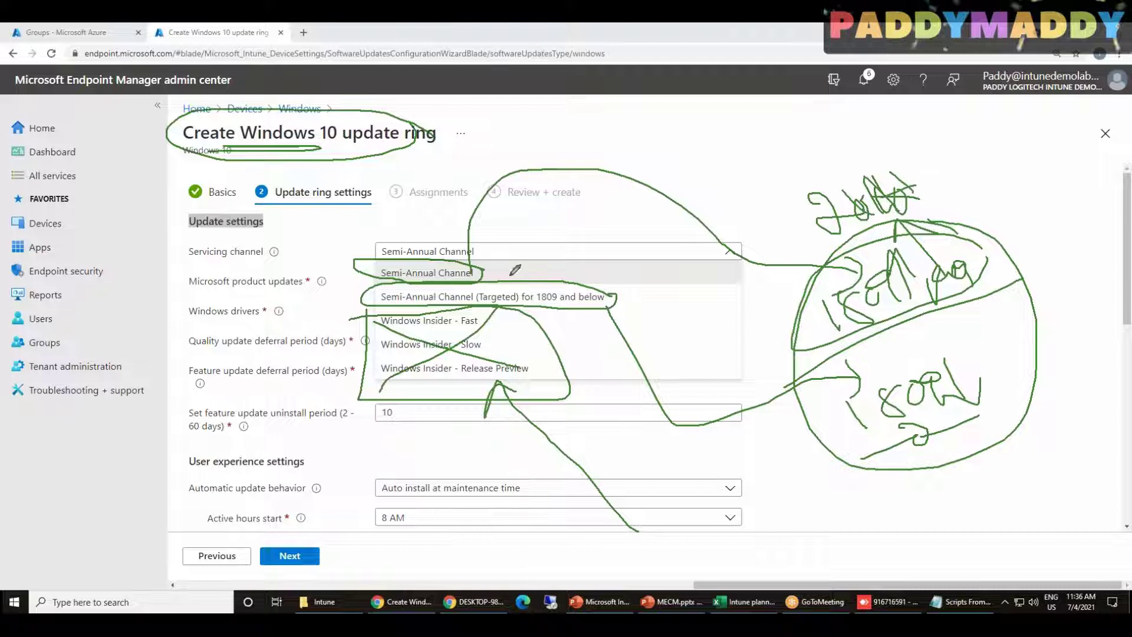
mouse_move(483, 267)
mouse_down()
mouse_move(422, 249)
mouse_move(375, 276)
mouse_move(485, 267)
mouse_up()
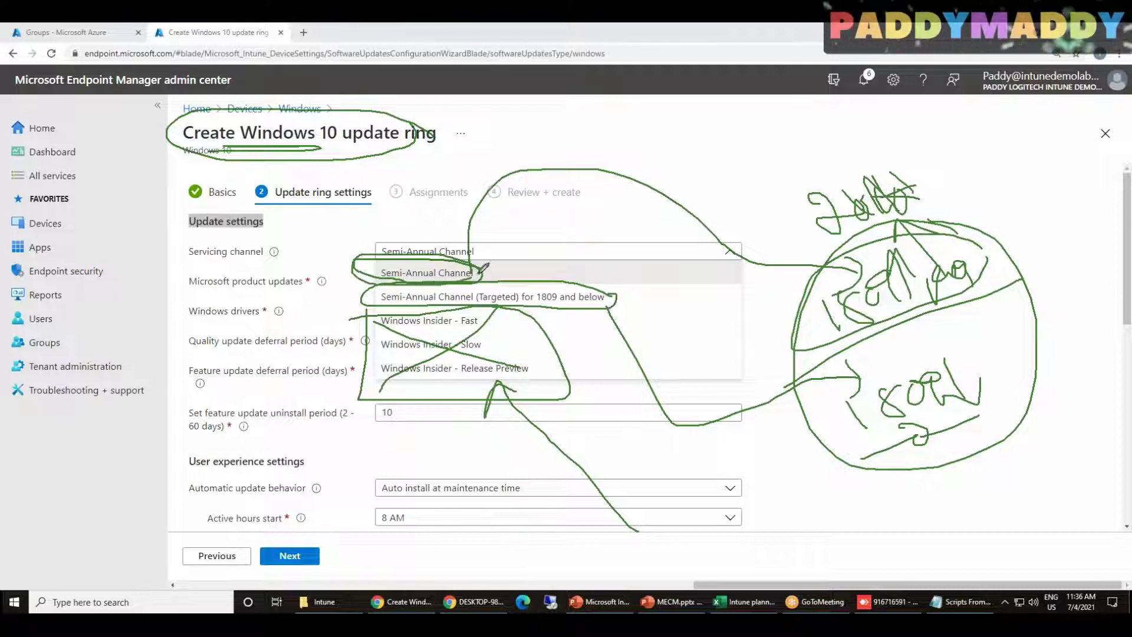
mouse_move(431, 242)
mouse_down()
mouse_move(355, 260)
mouse_move(286, 236)
mouse_move(153, 241)
mouse_move(303, 258)
mouse_move(311, 248)
mouse_up()
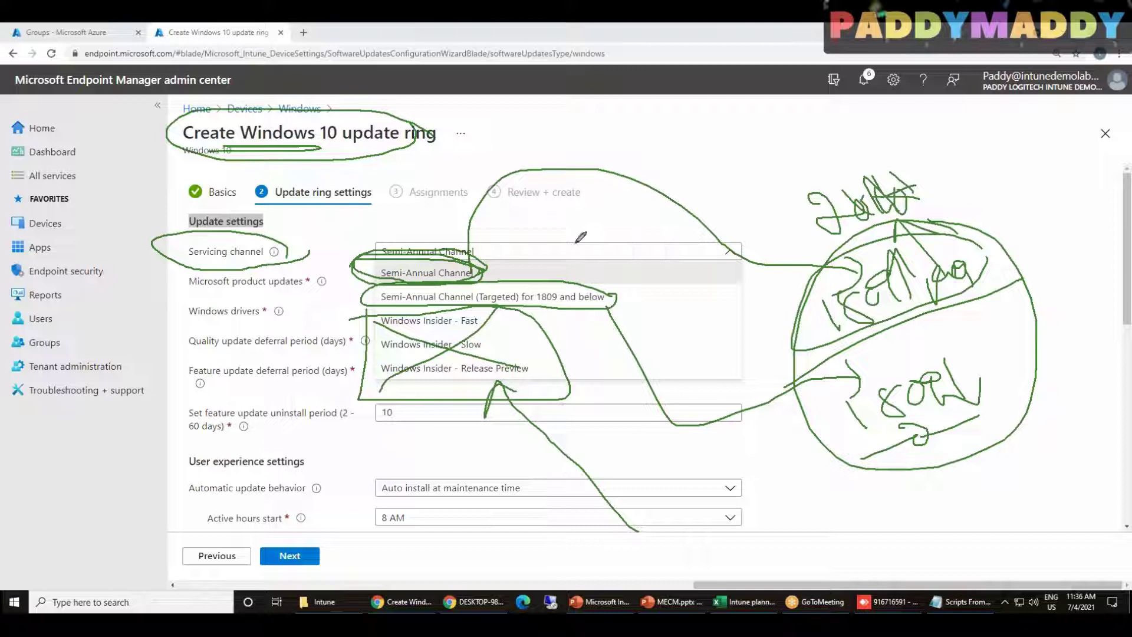
click(698, 112)
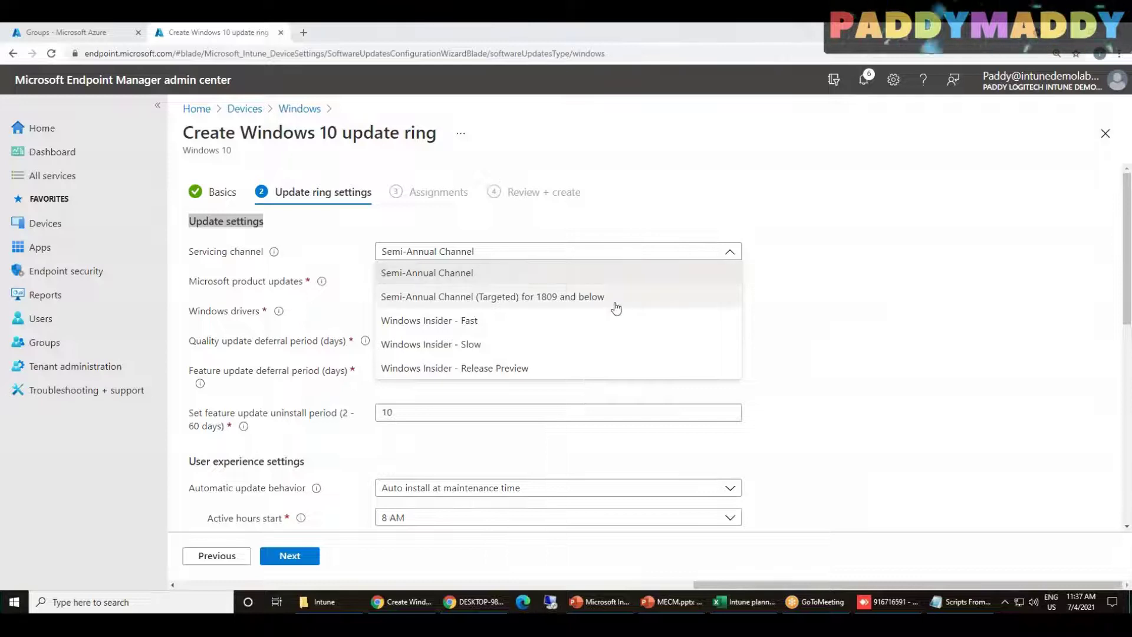
Try the Targeted for 1809 and below channel and open its documentation in a new tab
click(465, 277)
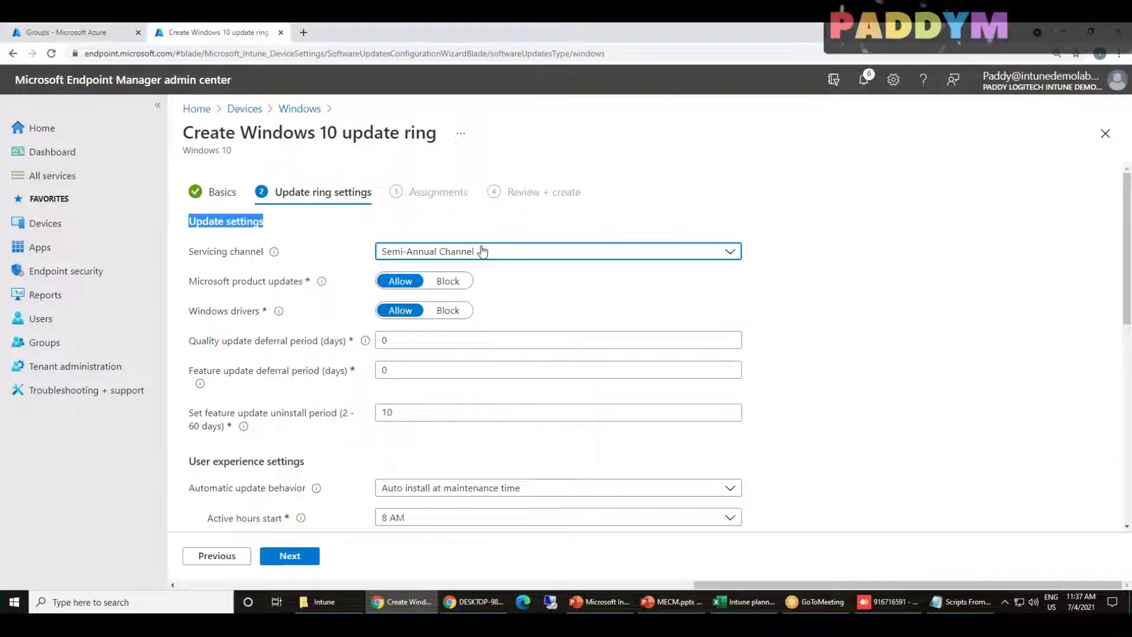
click(434, 255)
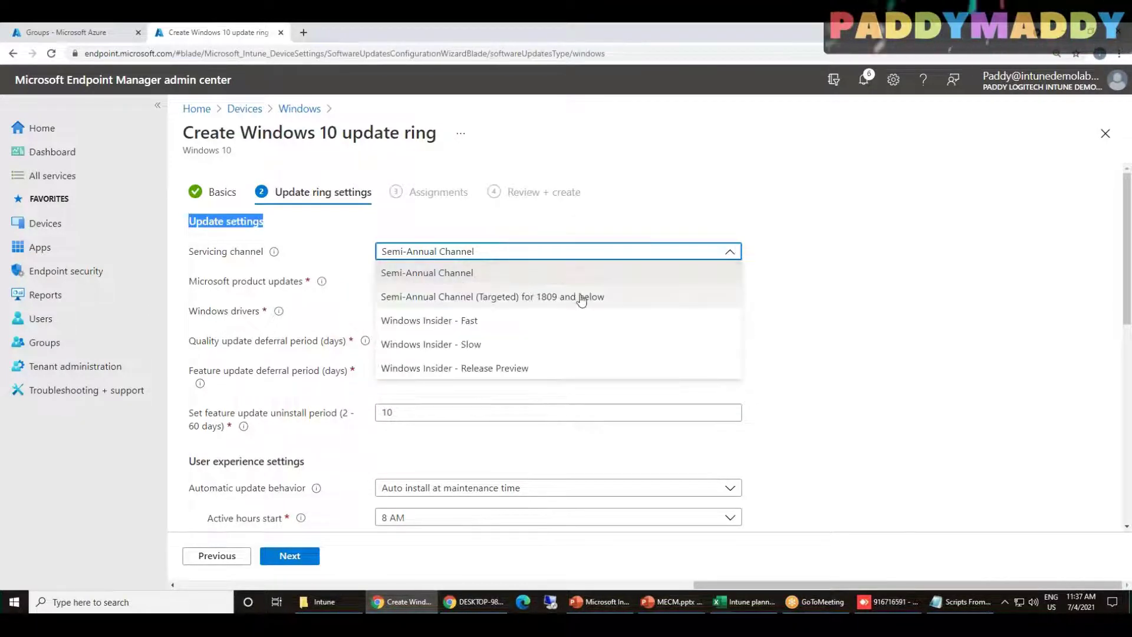
click(458, 298)
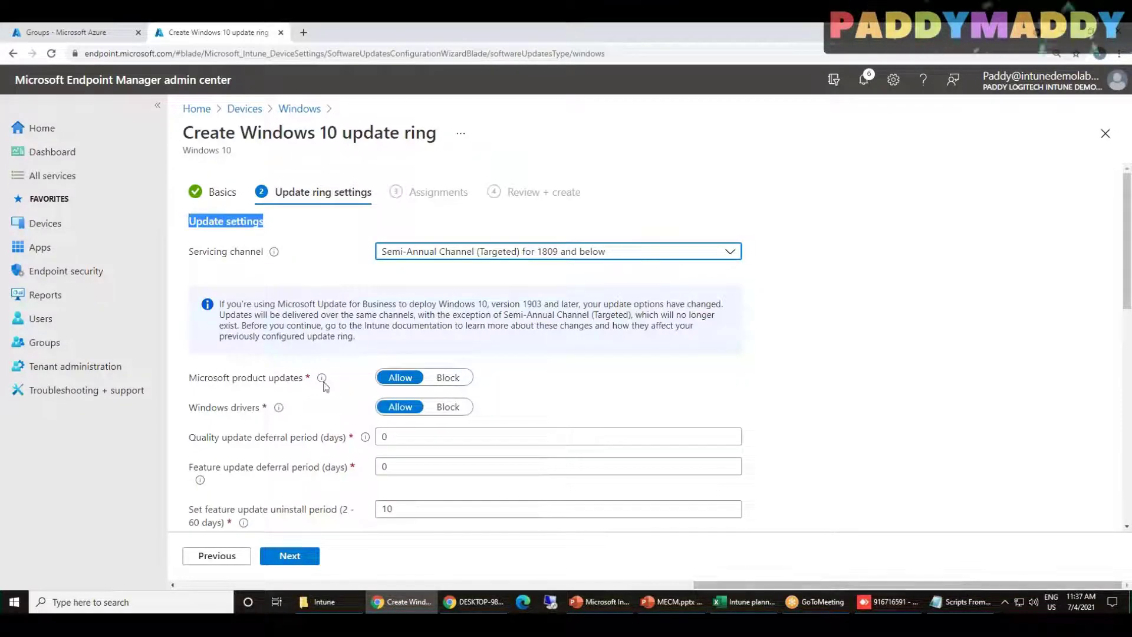
drag(381, 336, 427, 291)
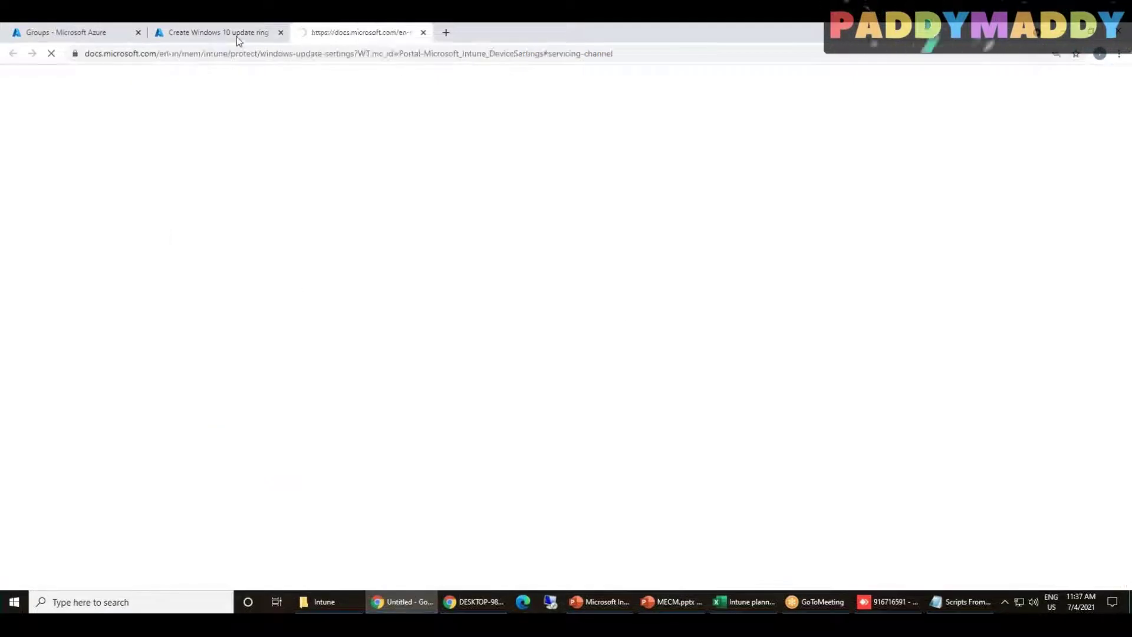
click(238, 37)
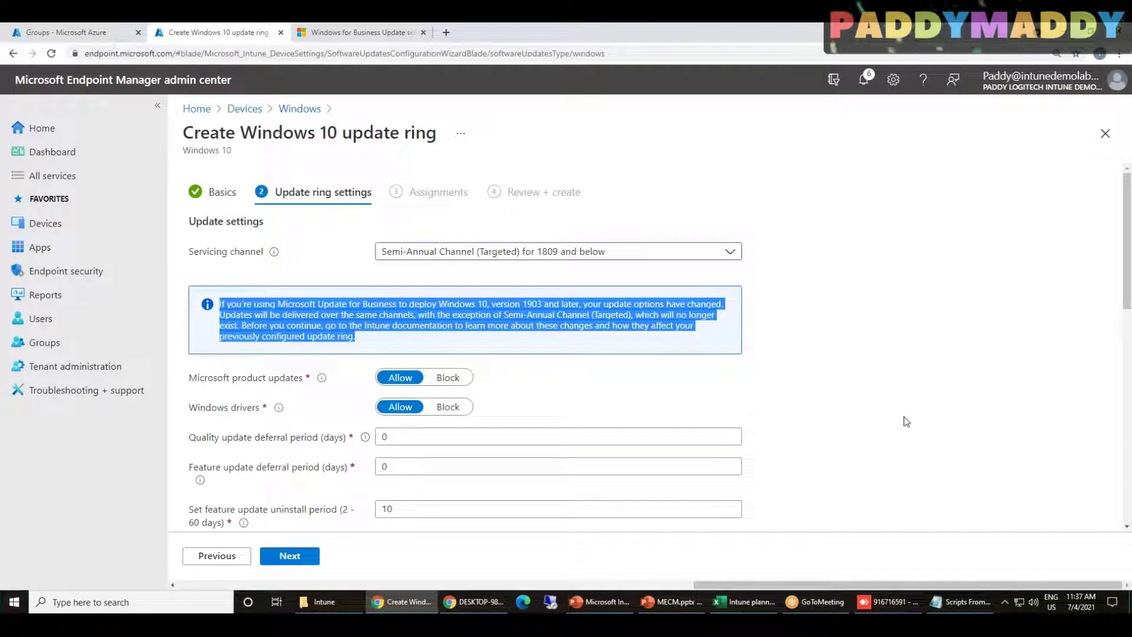
Set the servicing channel back to Semi-Annual Channel
click(919, 417)
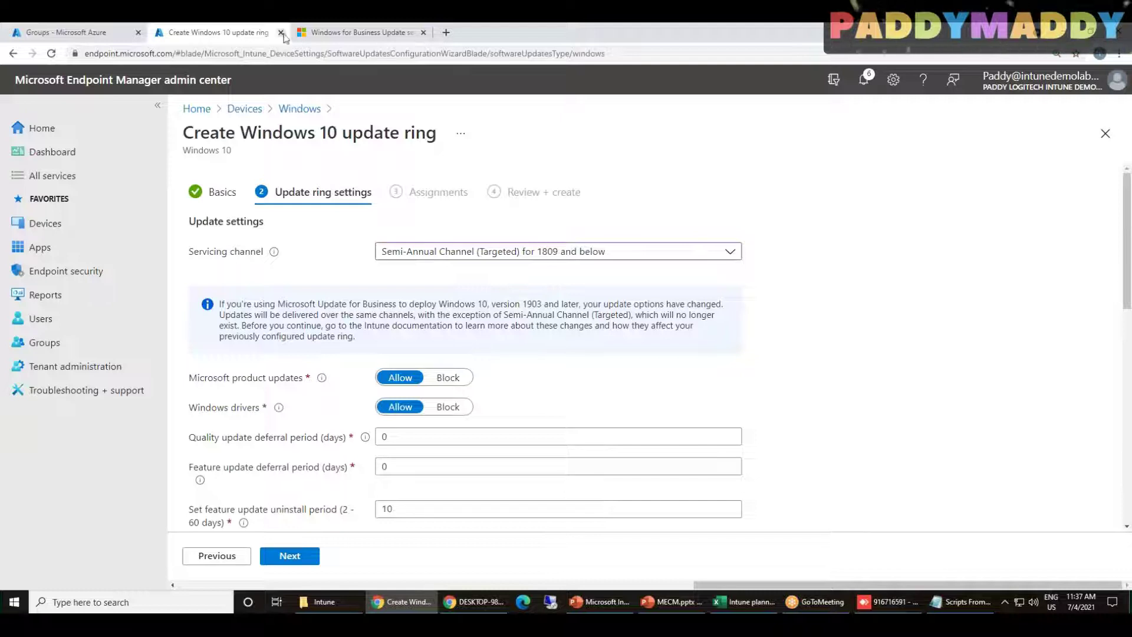
click(729, 252)
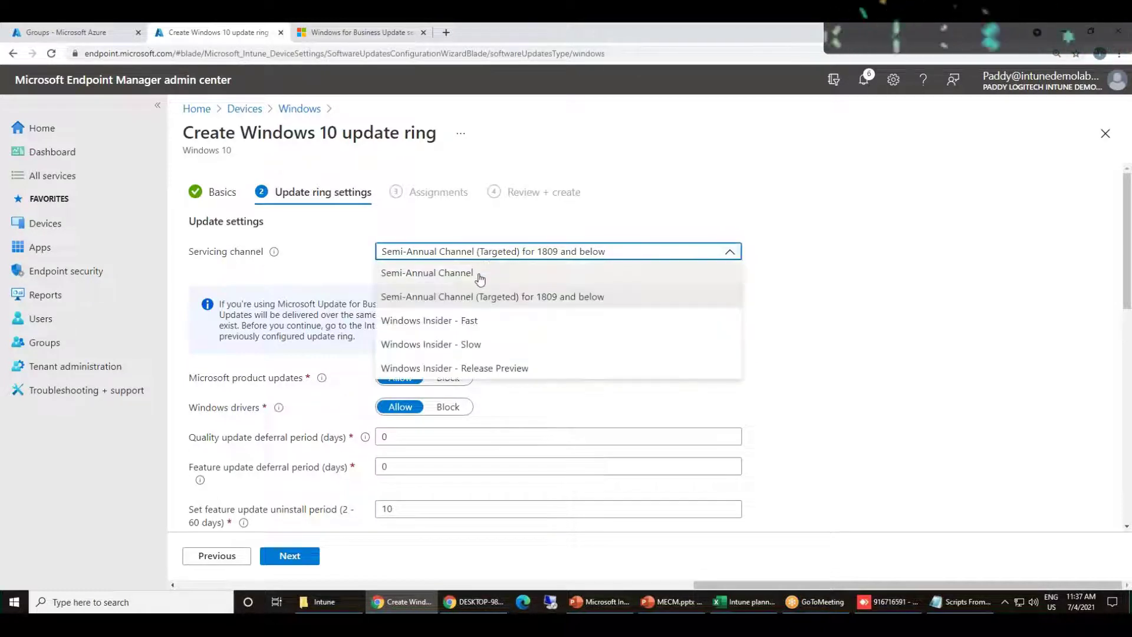
click(479, 276)
click(784, 250)
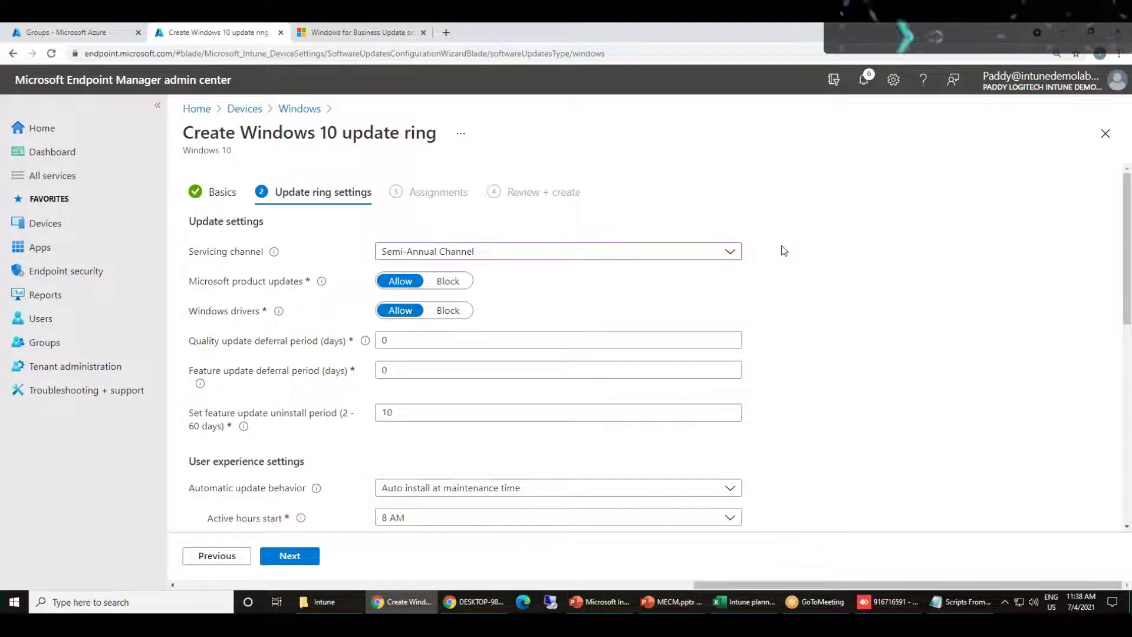
right_click(695, 62)
click(689, 109)
drag(888, 149, 965, 129)
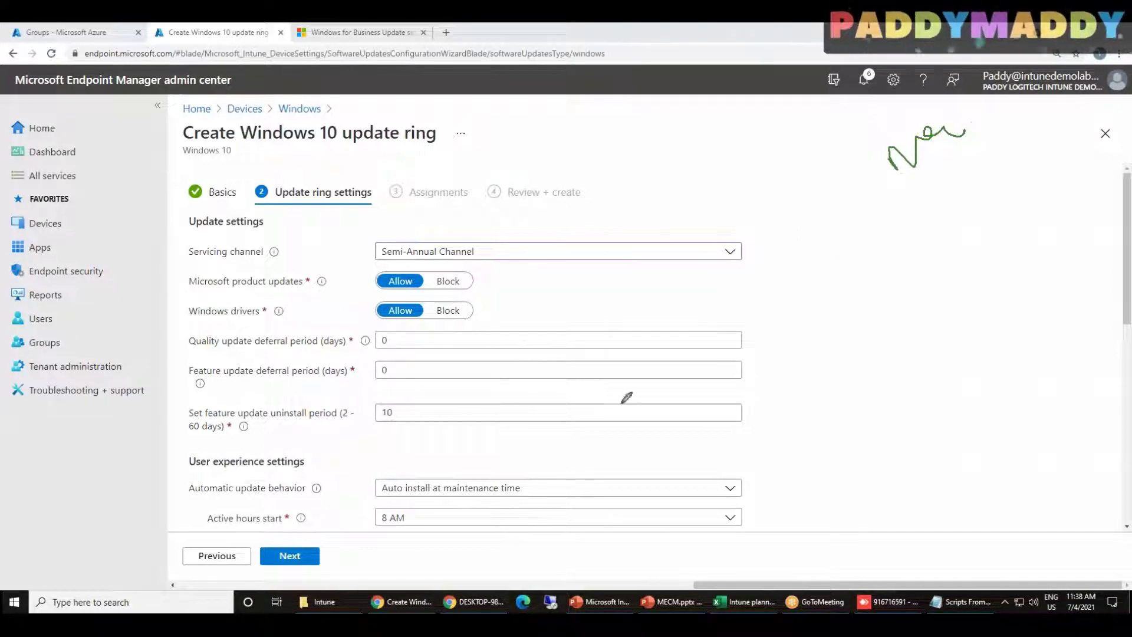
drag(295, 321, 184, 281)
drag(165, 324, 310, 317)
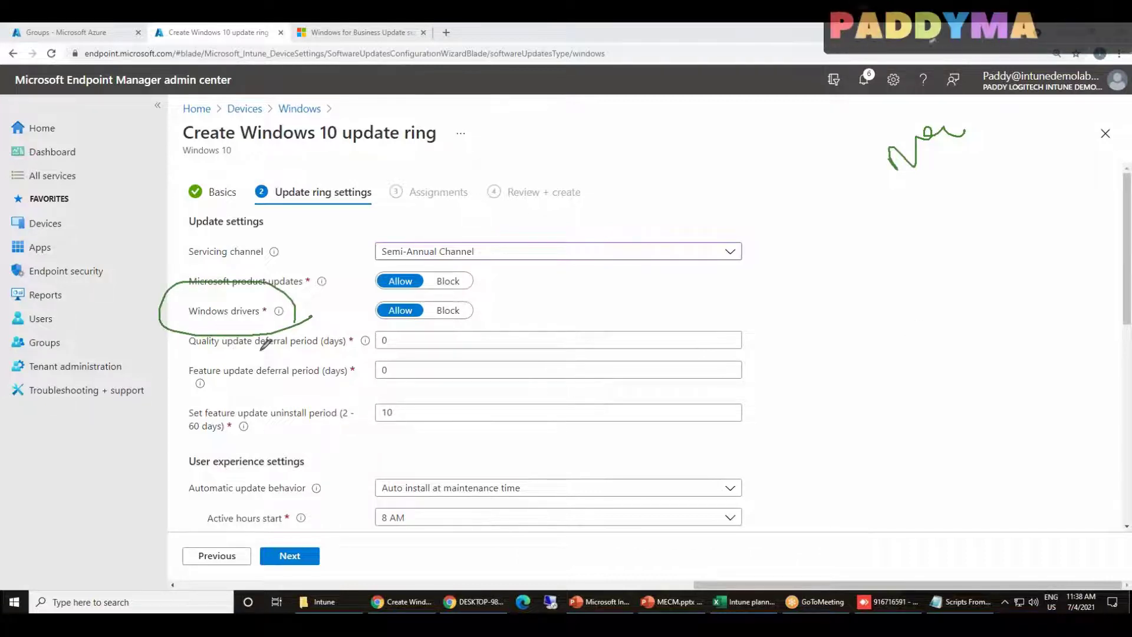
drag(890, 269, 997, 280)
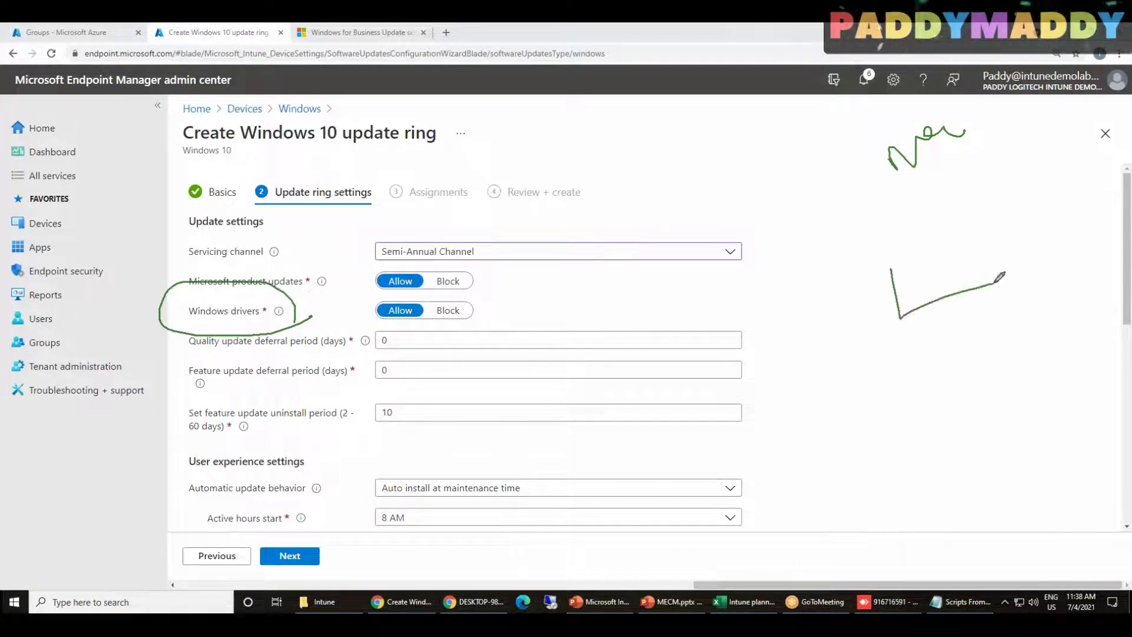
mouse_move(887, 269)
mouse_down()
mouse_move(967, 238)
mouse_move(994, 277)
mouse_up()
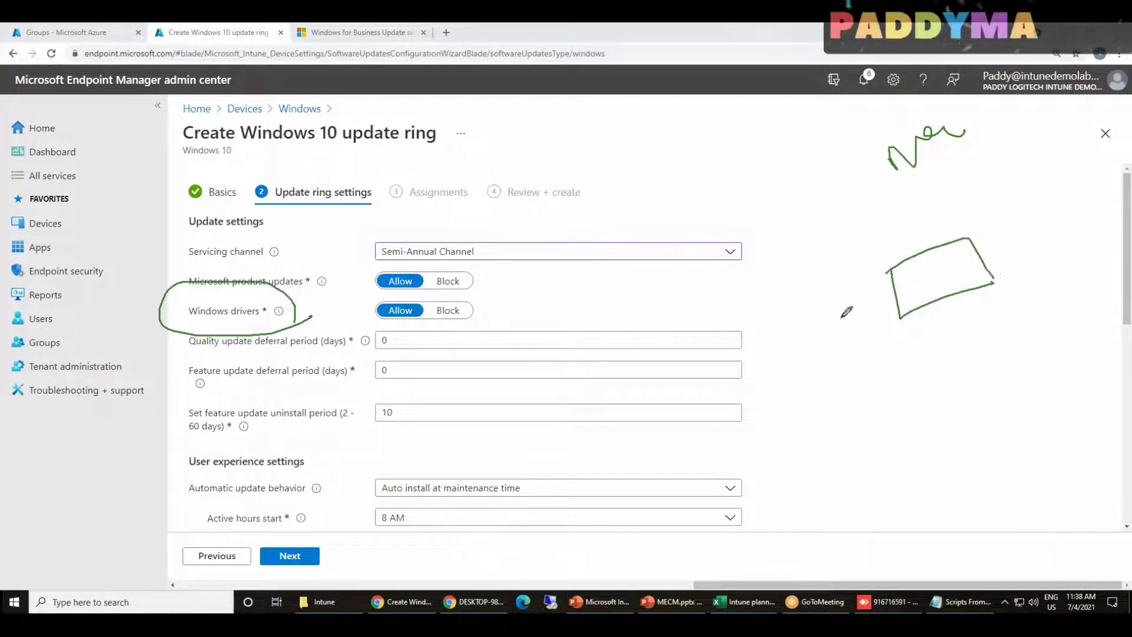
drag(151, 199, 181, 301)
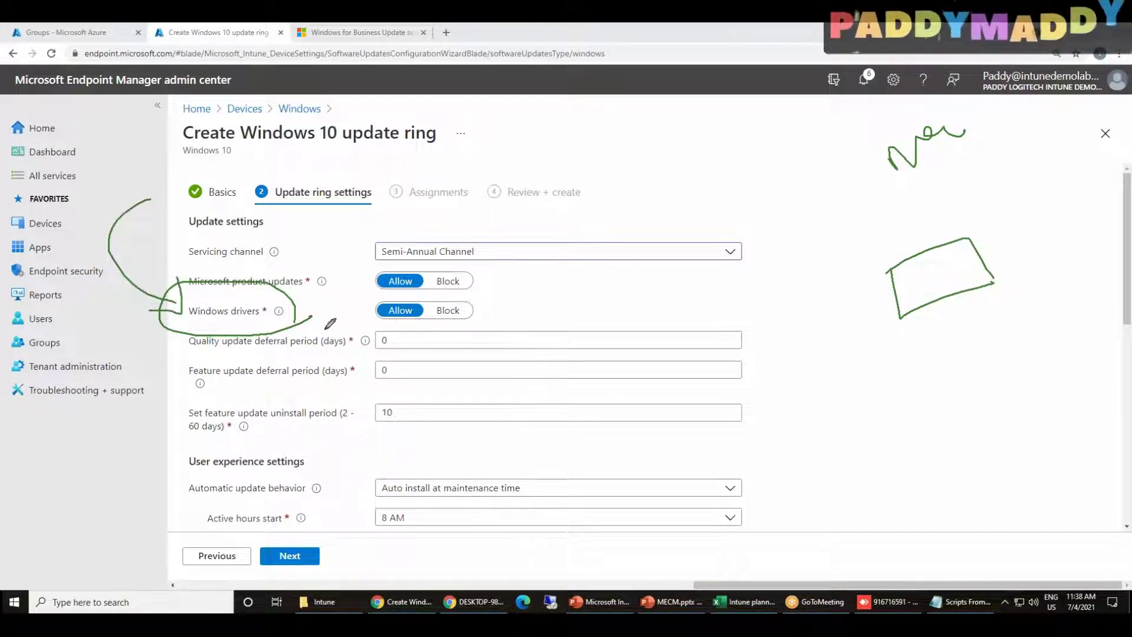
mouse_move(259, 324)
mouse_down()
mouse_move(337, 312)
mouse_move(341, 322)
mouse_up()
click(325, 305)
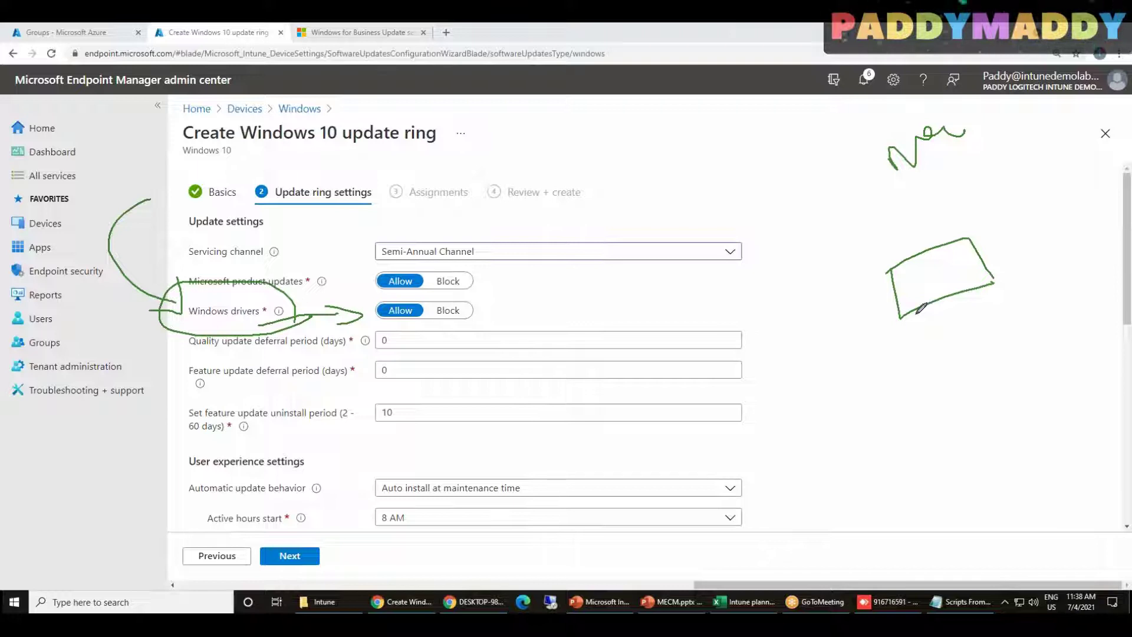
drag(216, 322, 304, 319)
mouse_move(425, 294)
mouse_down()
mouse_move(434, 301)
mouse_move(425, 291)
mouse_up()
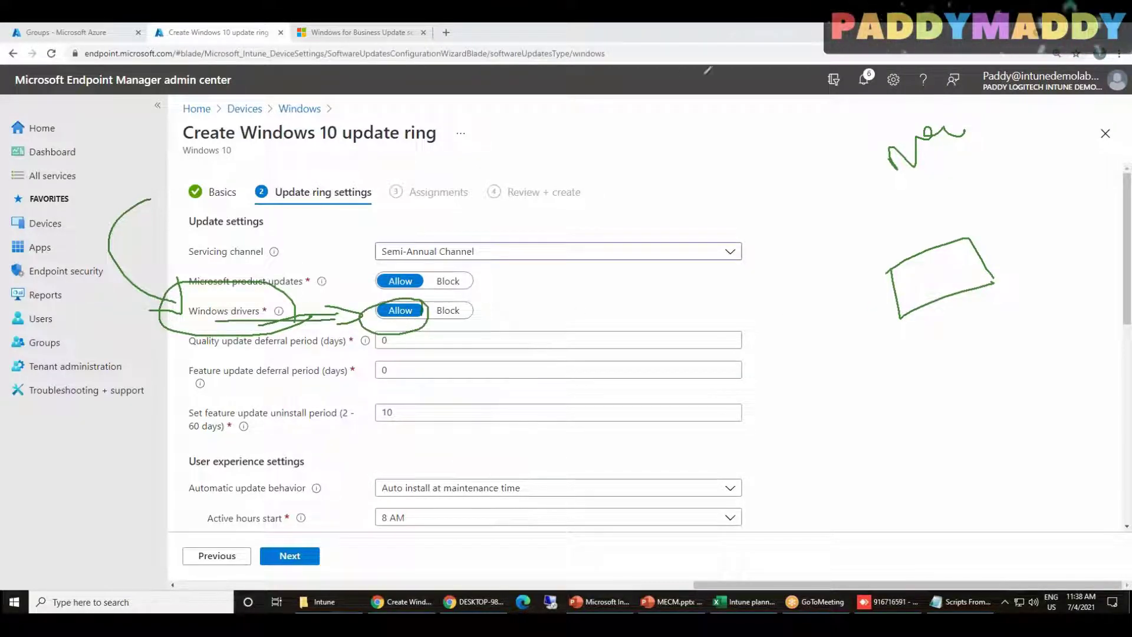
click(716, 110)
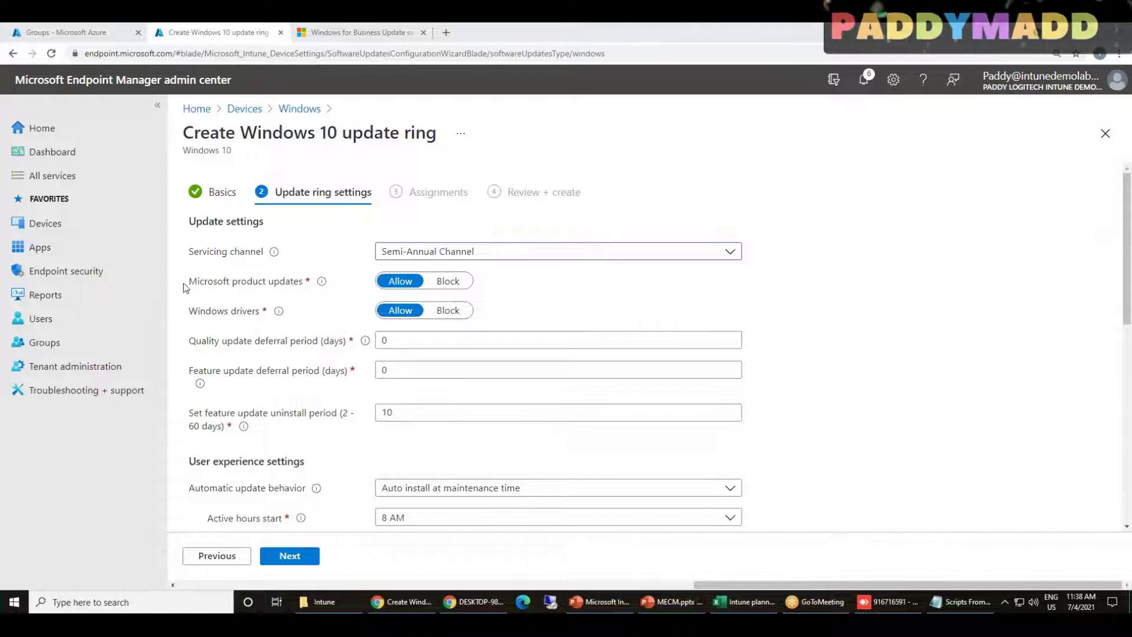
double_click(272, 283)
drag(187, 275, 229, 281)
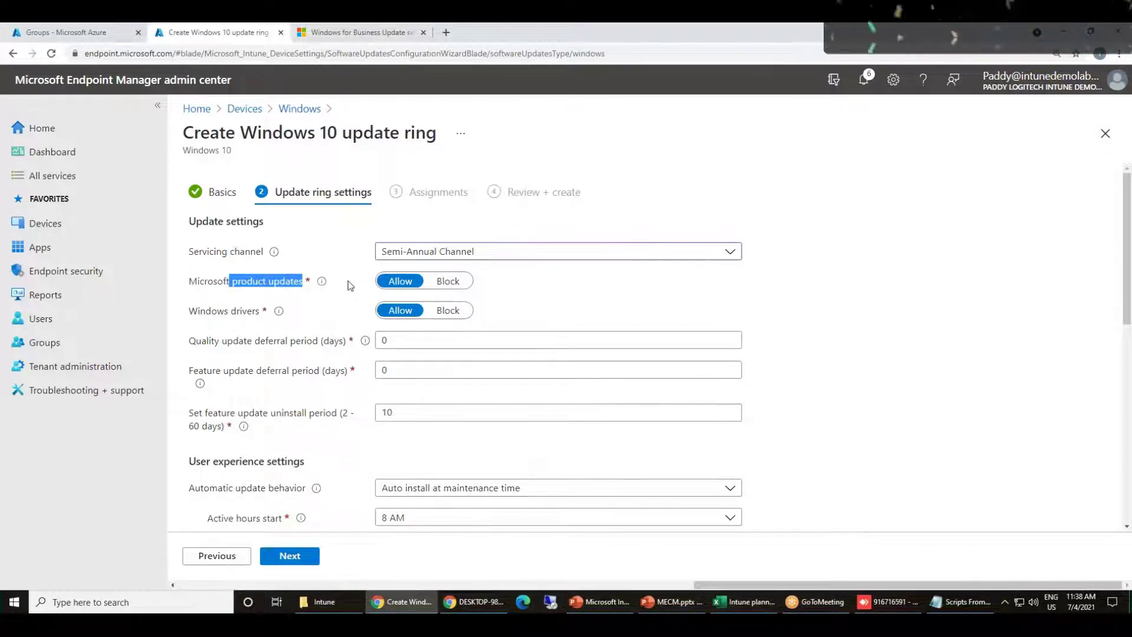
click(695, 34)
click(693, 56)
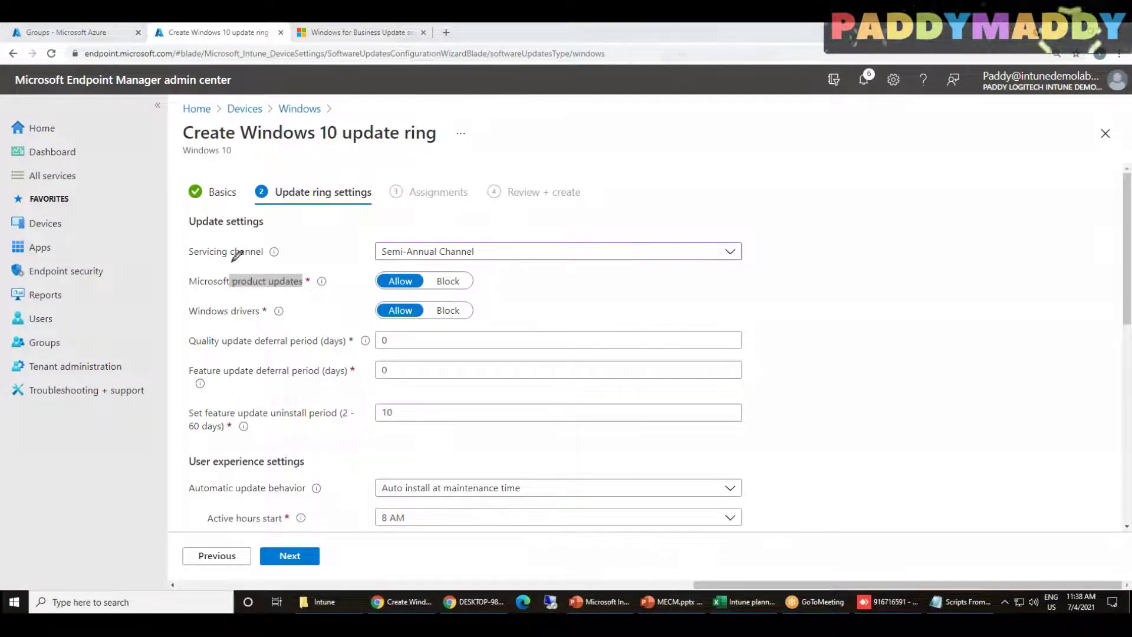
drag(219, 167, 284, 161)
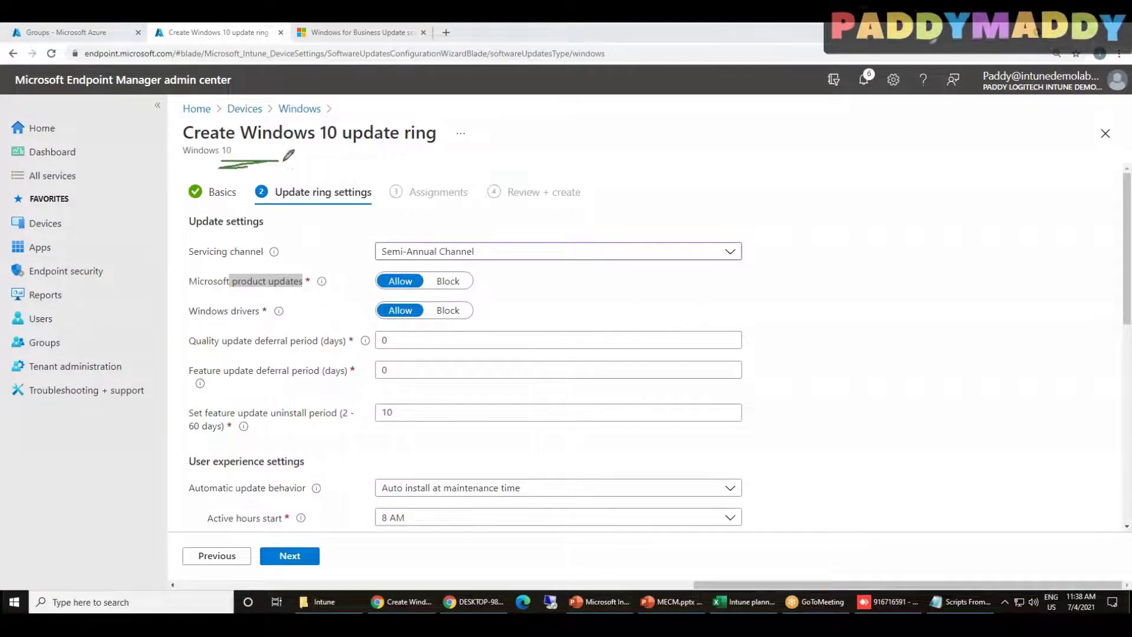
mouse_move(294, 252)
mouse_down()
mouse_move(238, 290)
mouse_move(308, 287)
mouse_move(229, 247)
mouse_move(195, 291)
mouse_move(293, 265)
mouse_up()
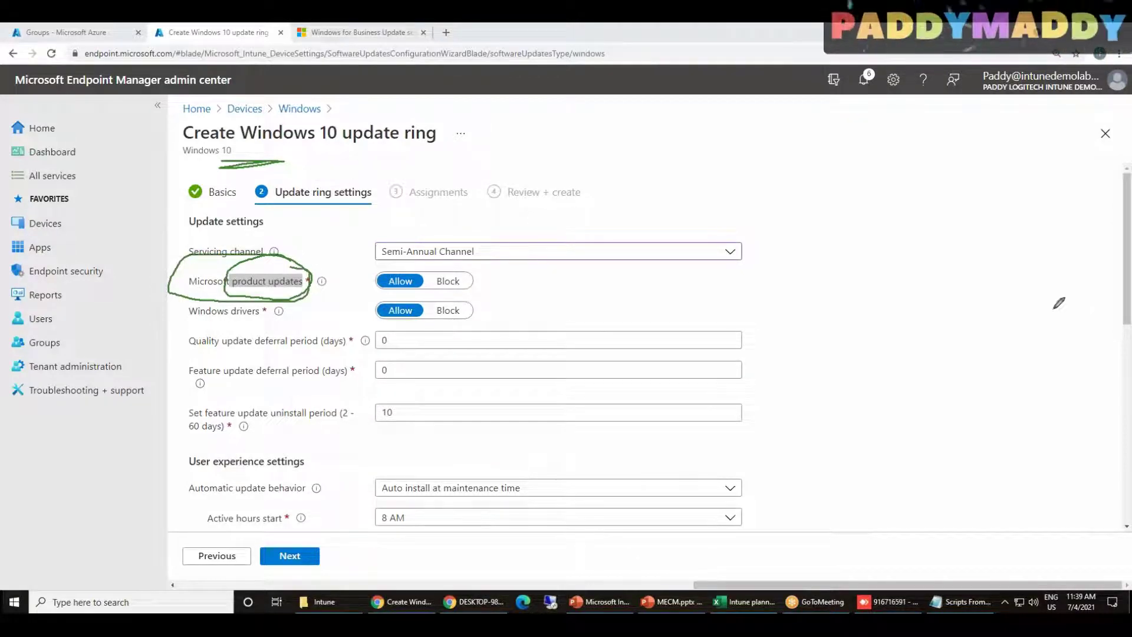
drag(776, 225, 840, 260)
mouse_move(861, 201)
mouse_down()
mouse_move(871, 219)
mouse_move(916, 222)
mouse_move(930, 200)
mouse_up()
drag(796, 361, 862, 336)
drag(851, 404, 902, 382)
mouse_move(855, 449)
mouse_down()
mouse_move(894, 444)
mouse_move(883, 467)
mouse_up()
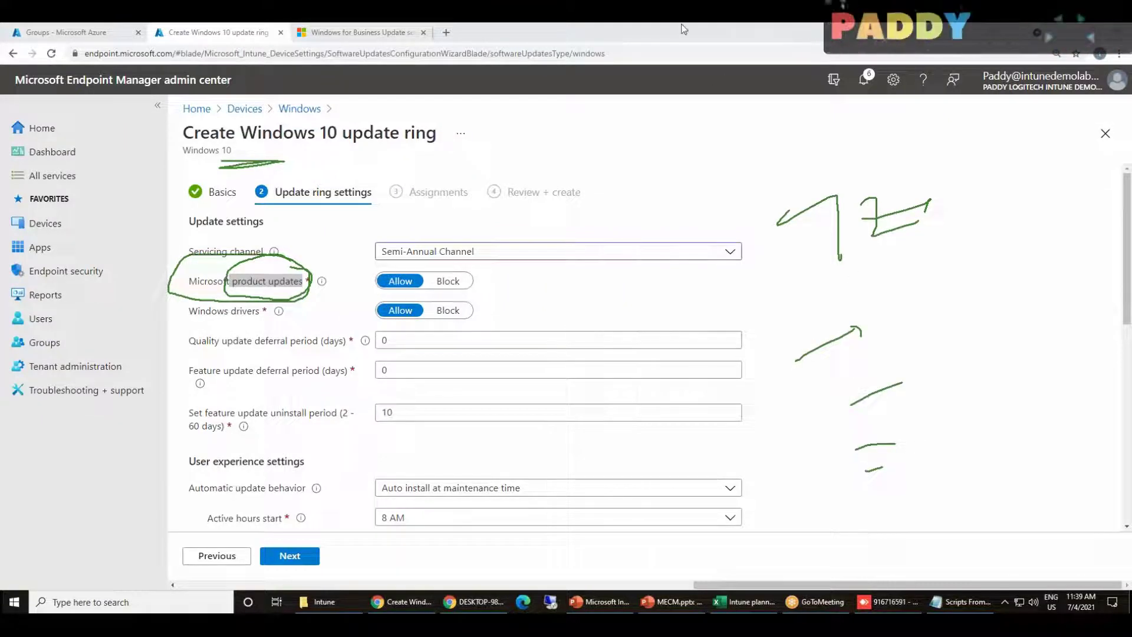
click(696, 108)
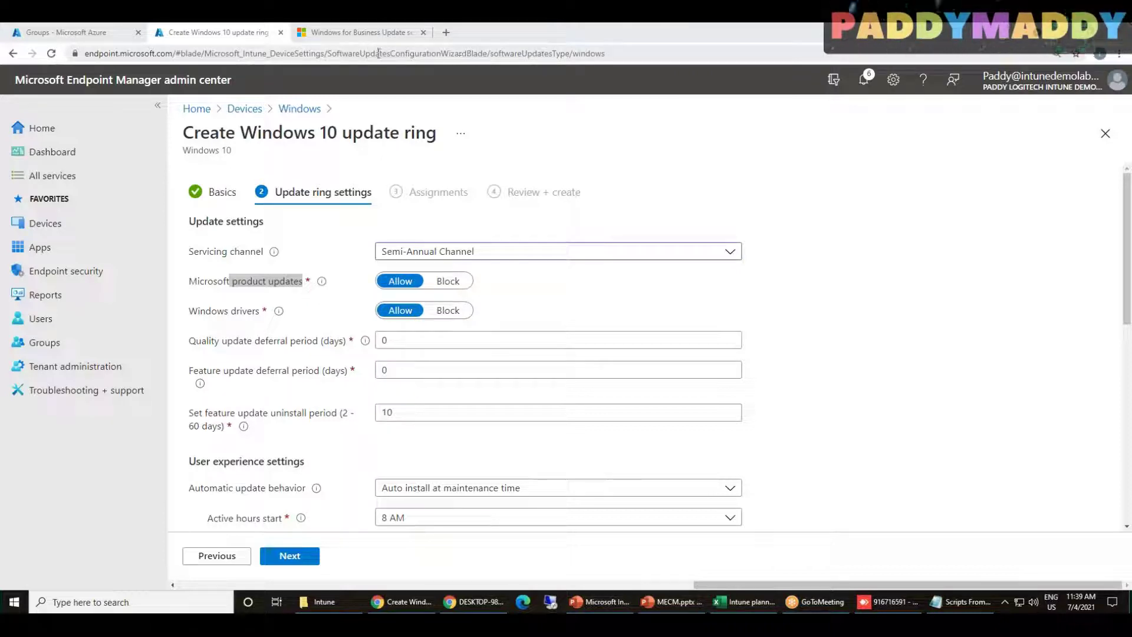
Search the web for 'patchmypc' and open the Patch My PC Home Updater page
key(ctrl+t)
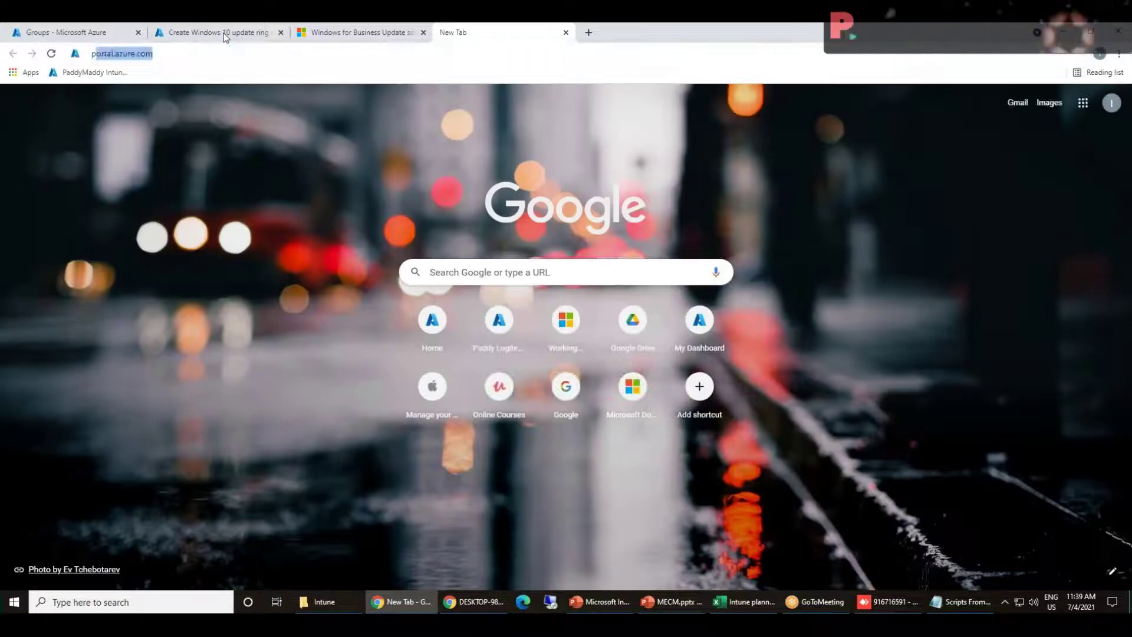
text(patchmypc)
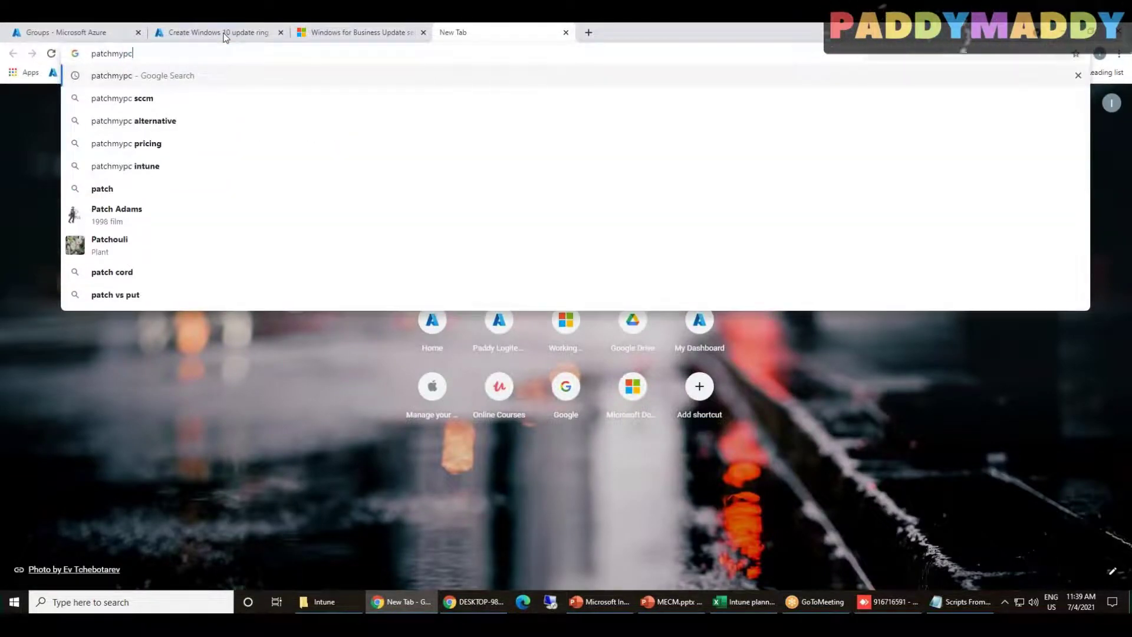
key(Return)
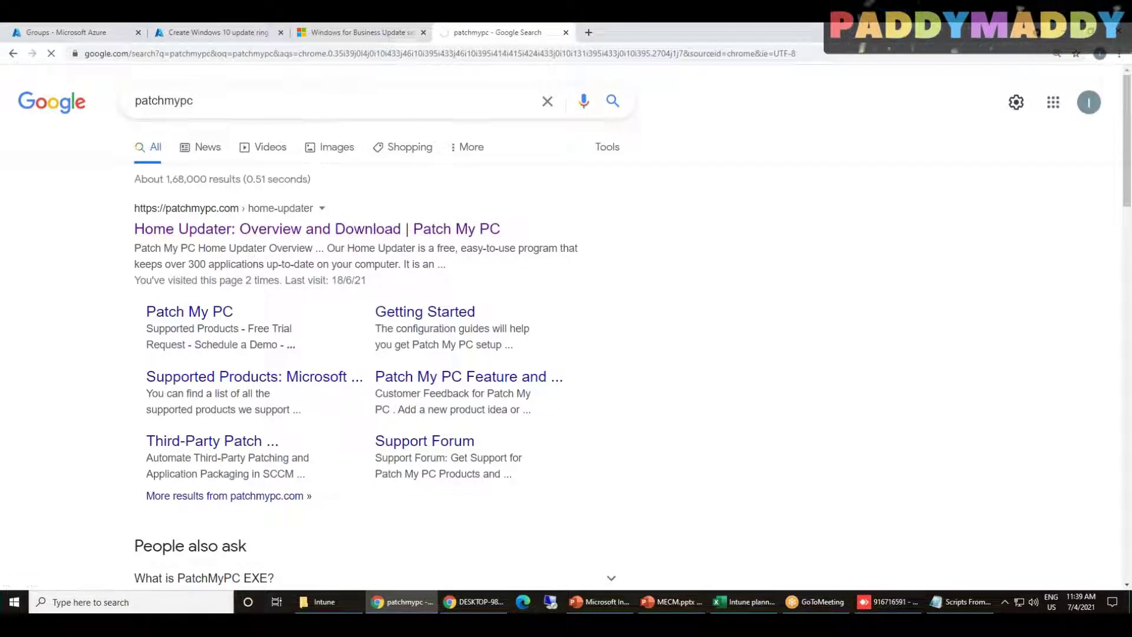
click(297, 233)
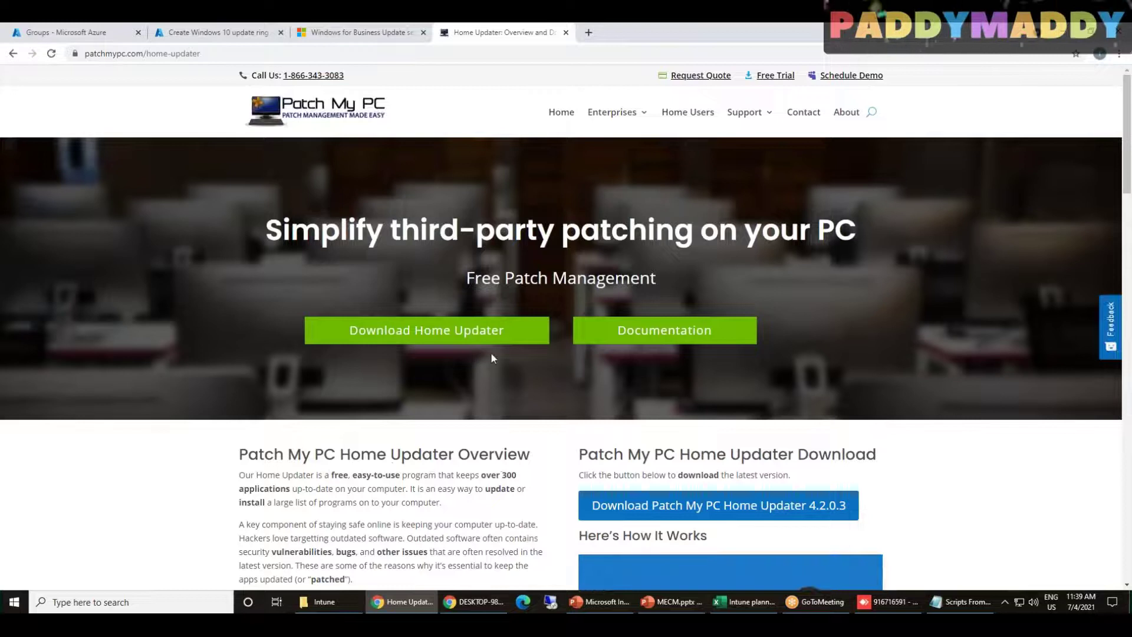
Go to Enterprises > SCCM and Intune and read through the third-party patching page
scroll(490, 352, down, 7)
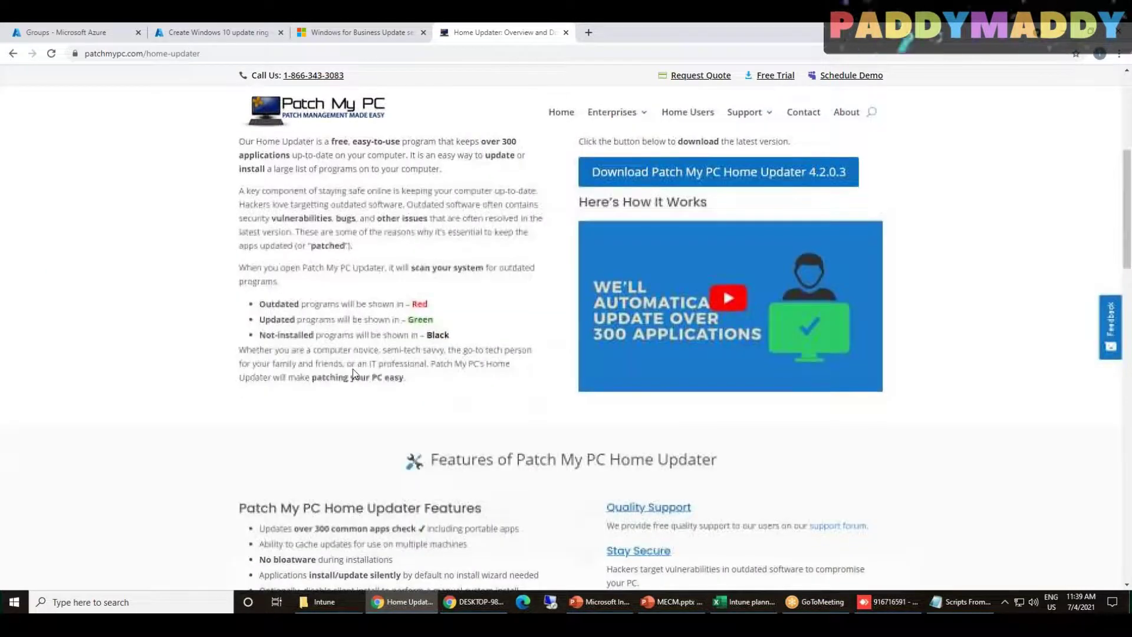
scroll(993, 320, down, 8)
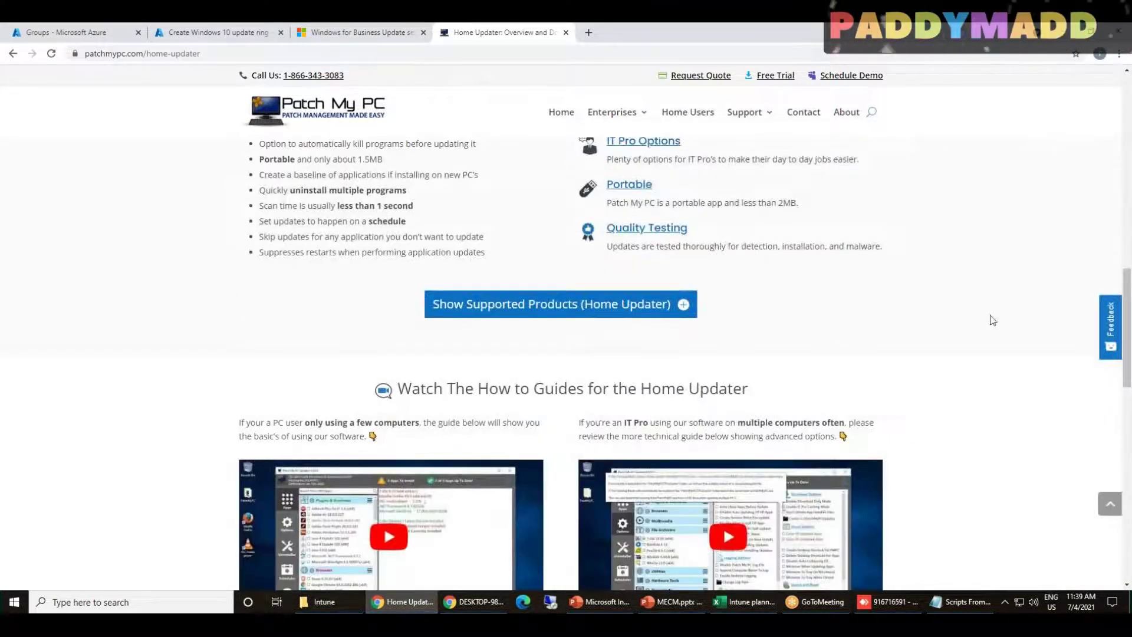
scroll(543, 334, up, 15)
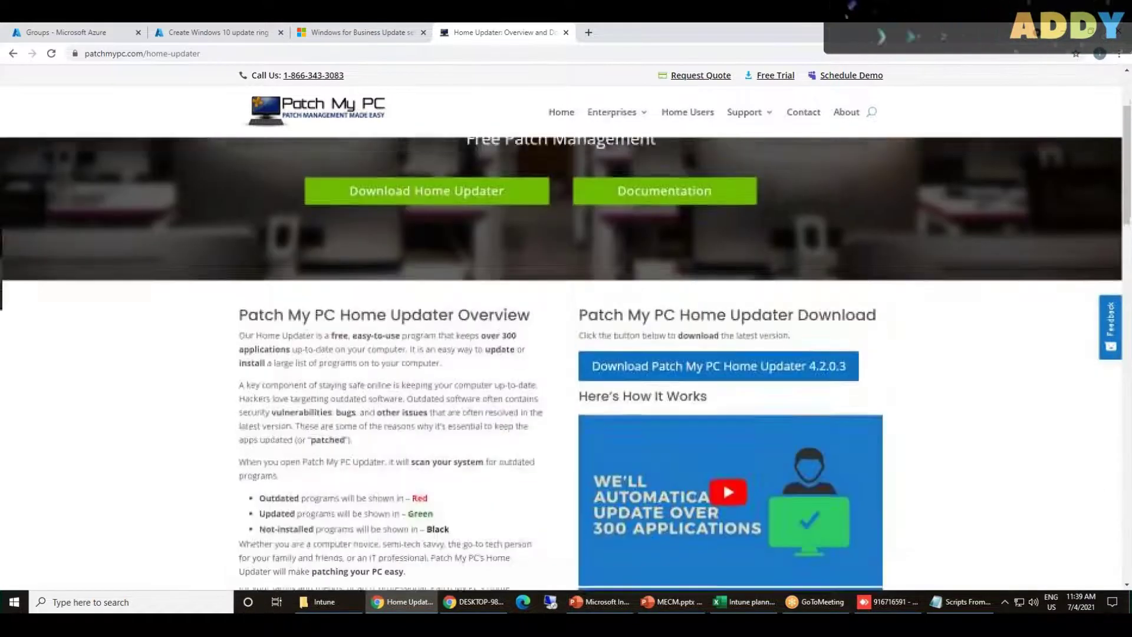
mouse_move(599, 119)
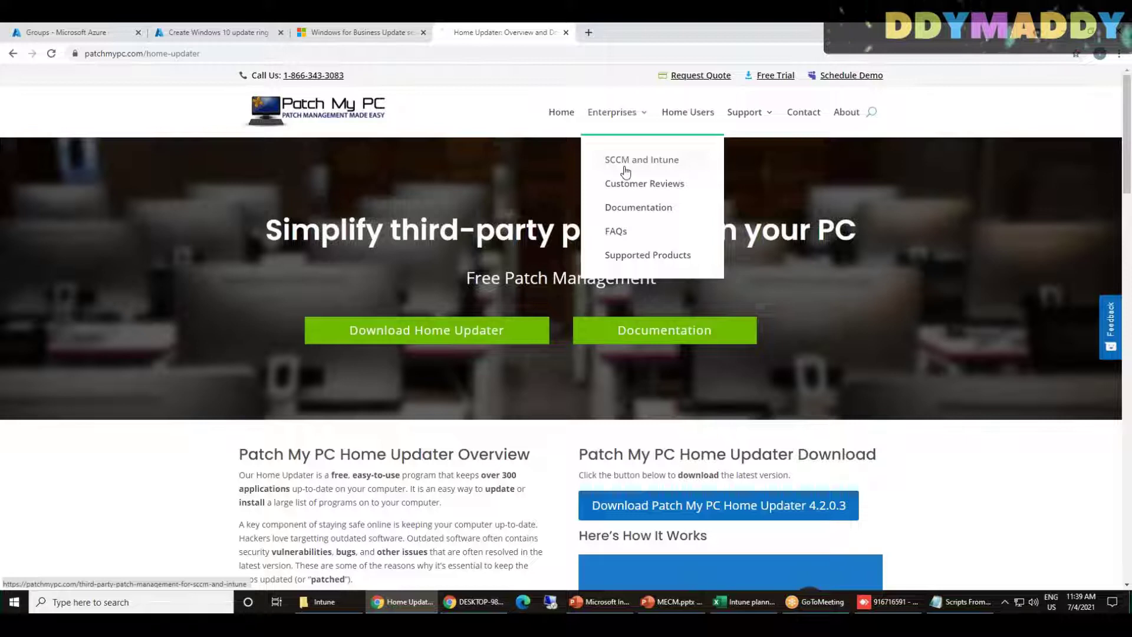
click(625, 170)
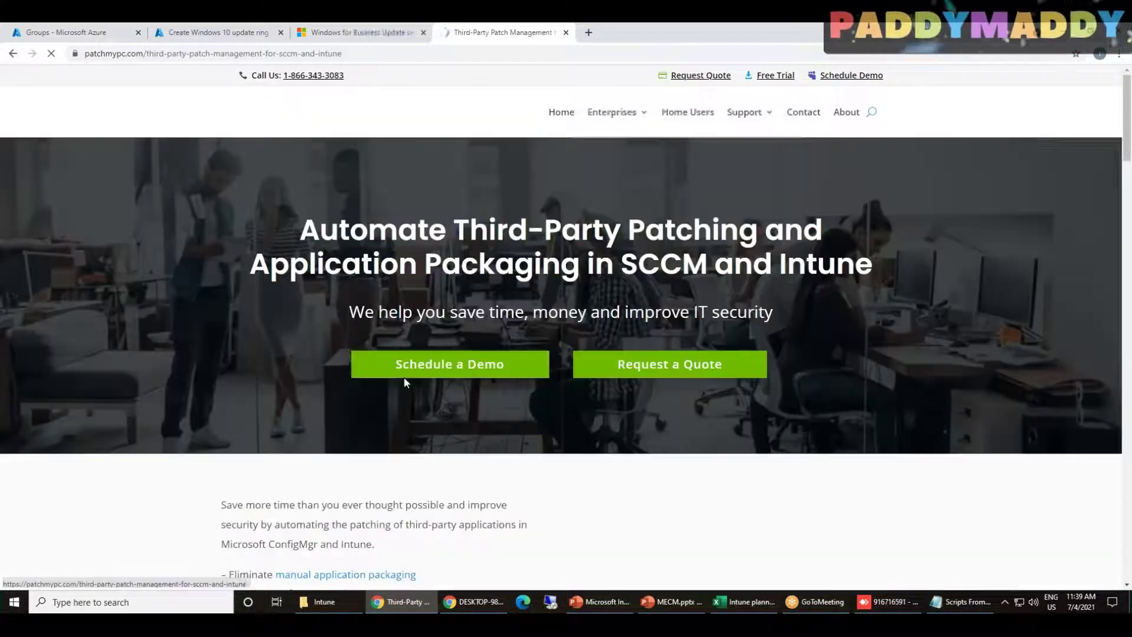
scroll(405, 384, down, 8)
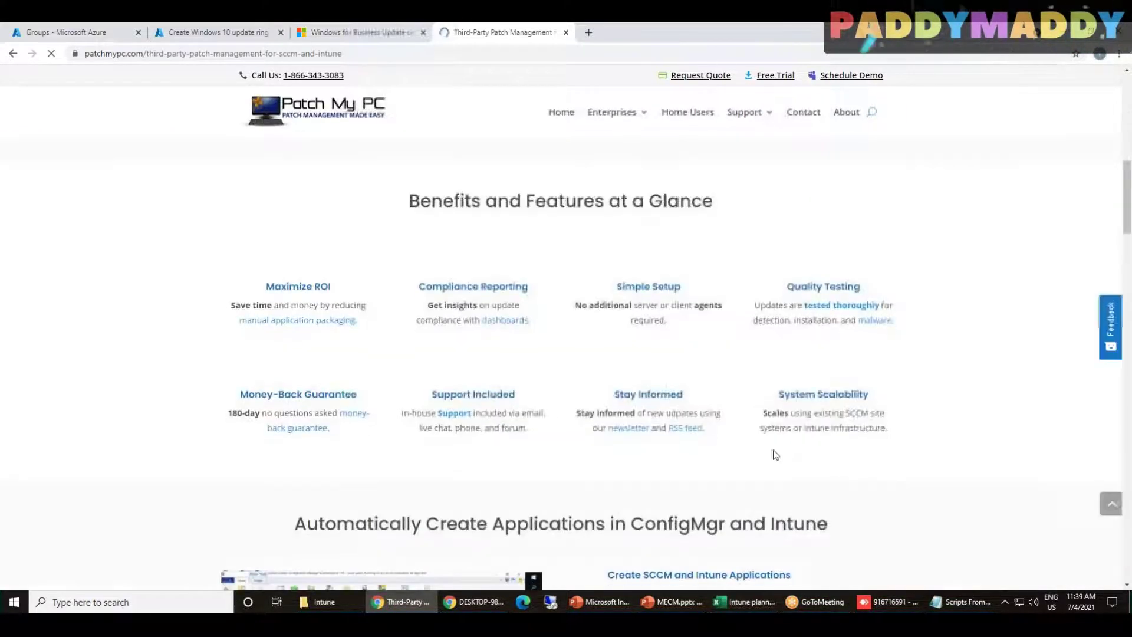
scroll(595, 436, down, 10)
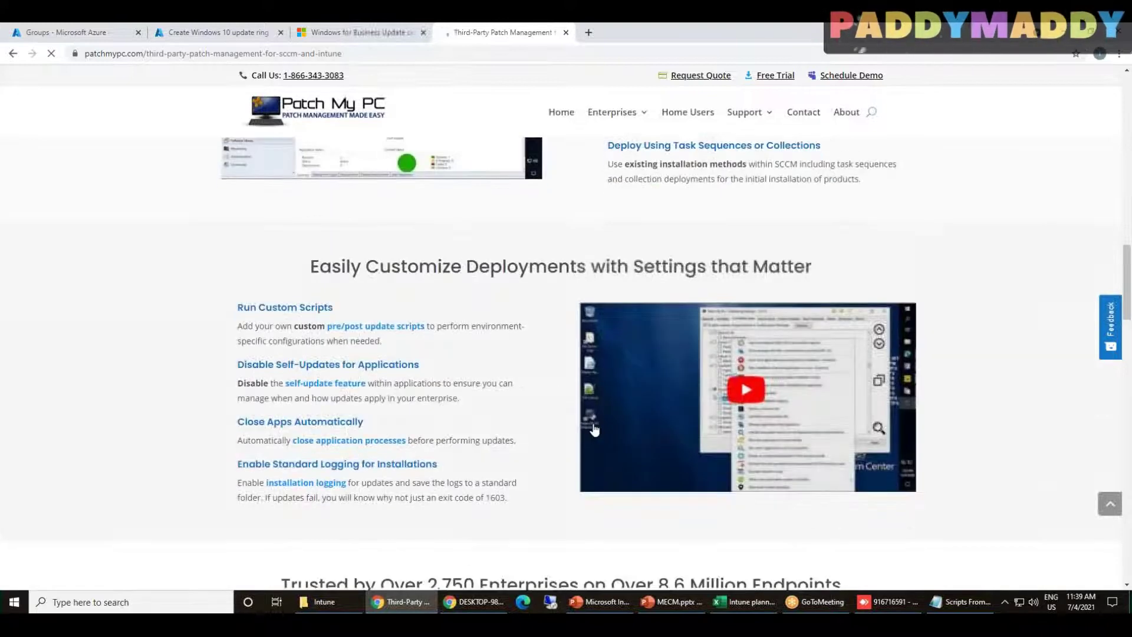
scroll(595, 389, down, 4)
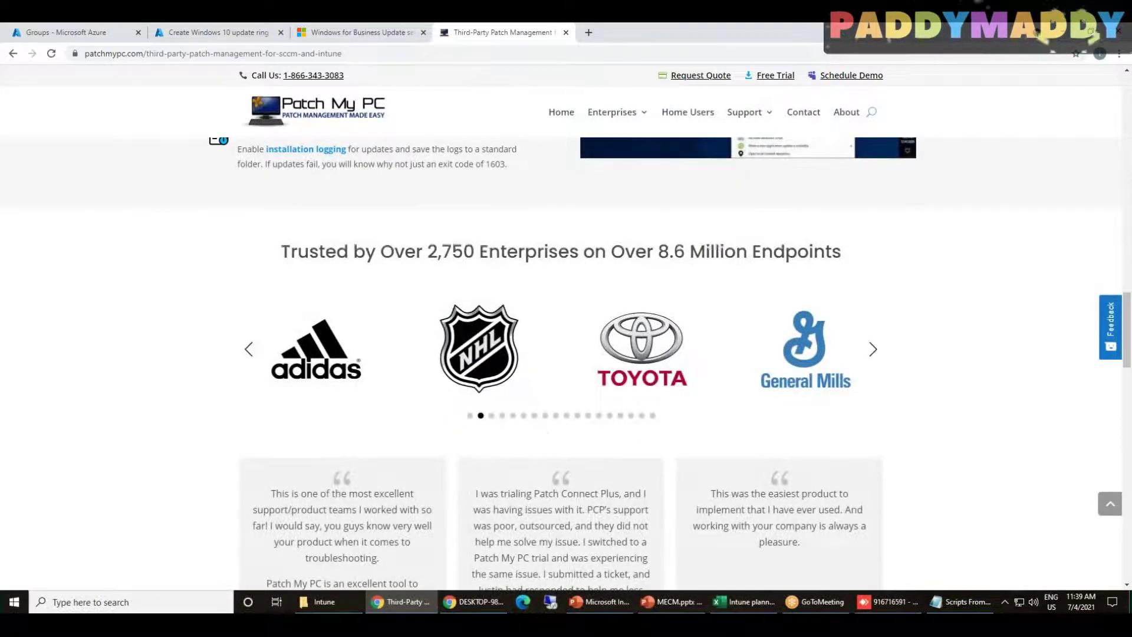
scroll(958, 459, down, 9)
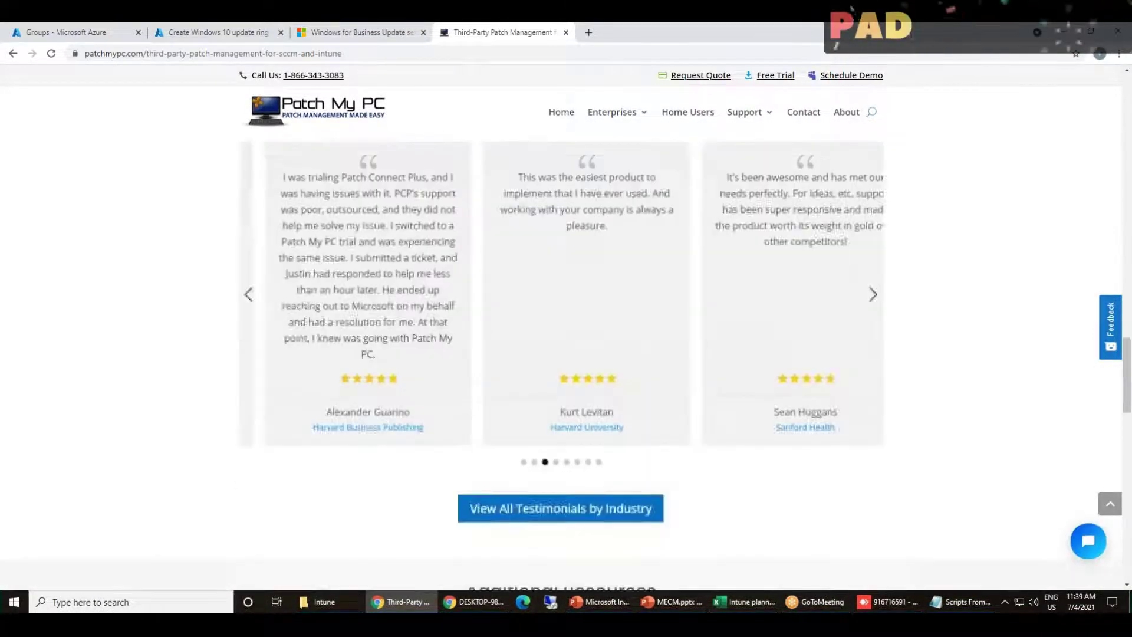
scroll(958, 459, down, 12)
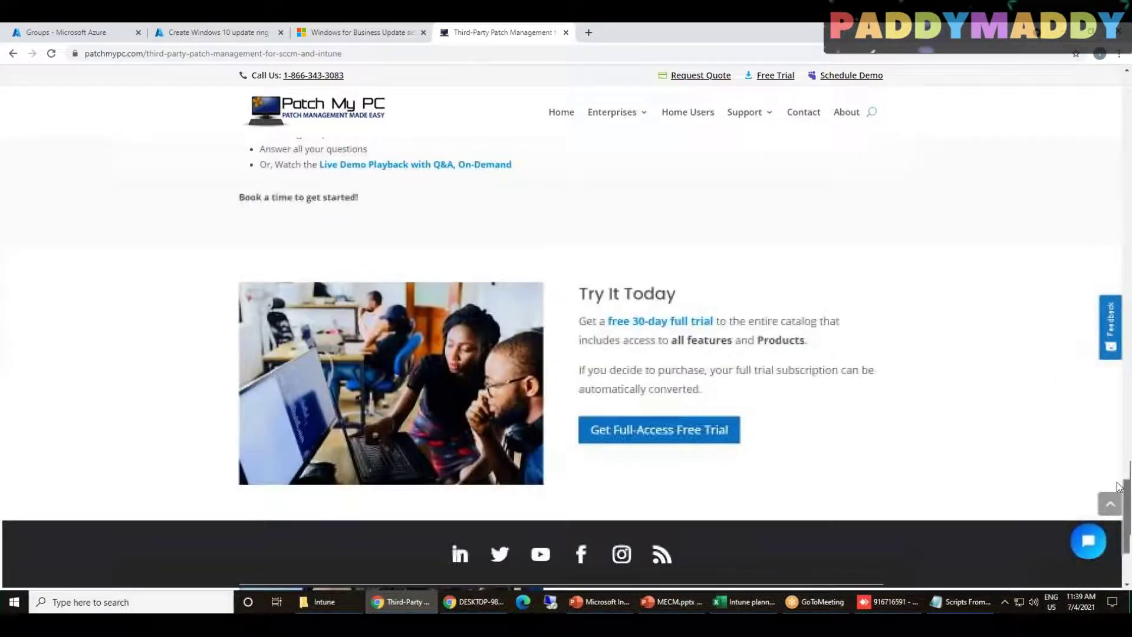
drag(1119, 487, 1064, 87)
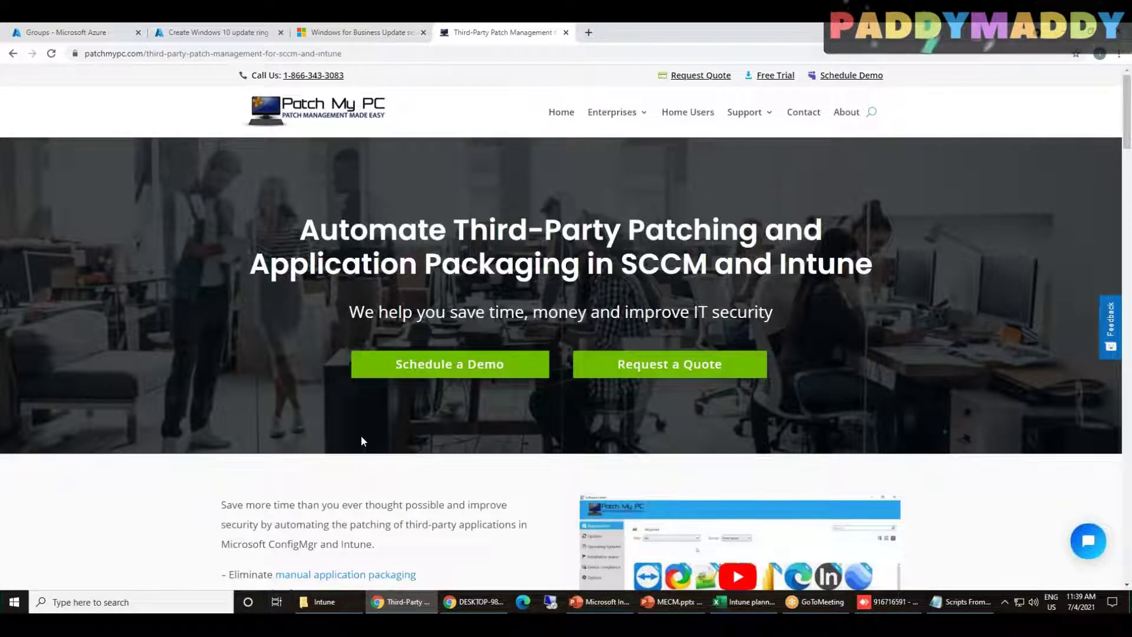
scroll(313, 465, down, 1)
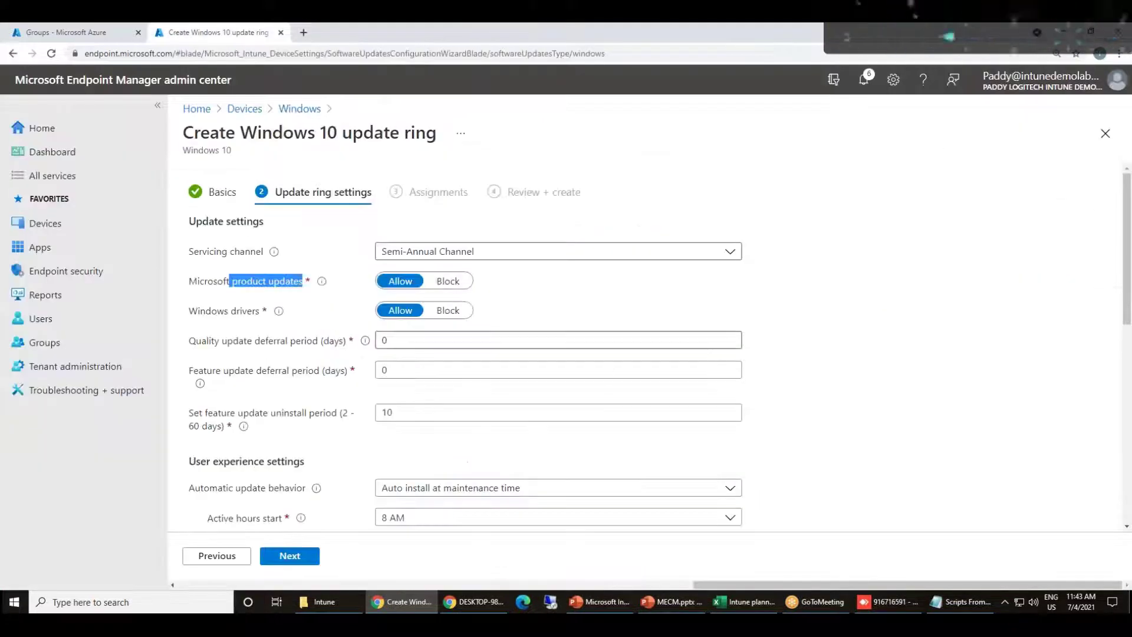
click(218, 333)
drag(189, 341, 257, 349)
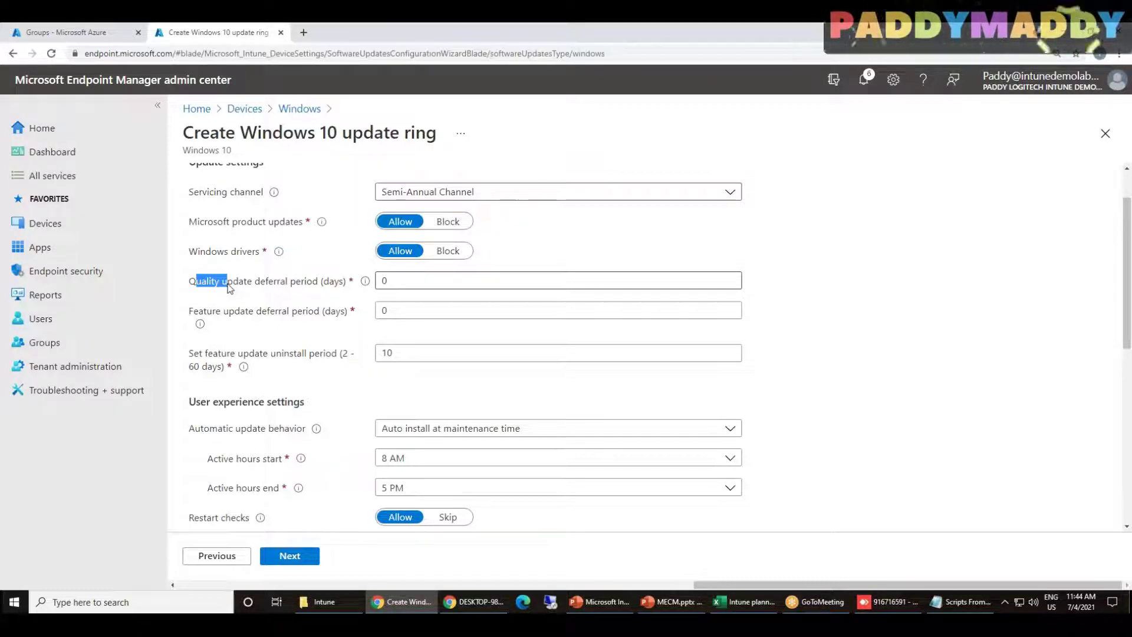
click(840, 38)
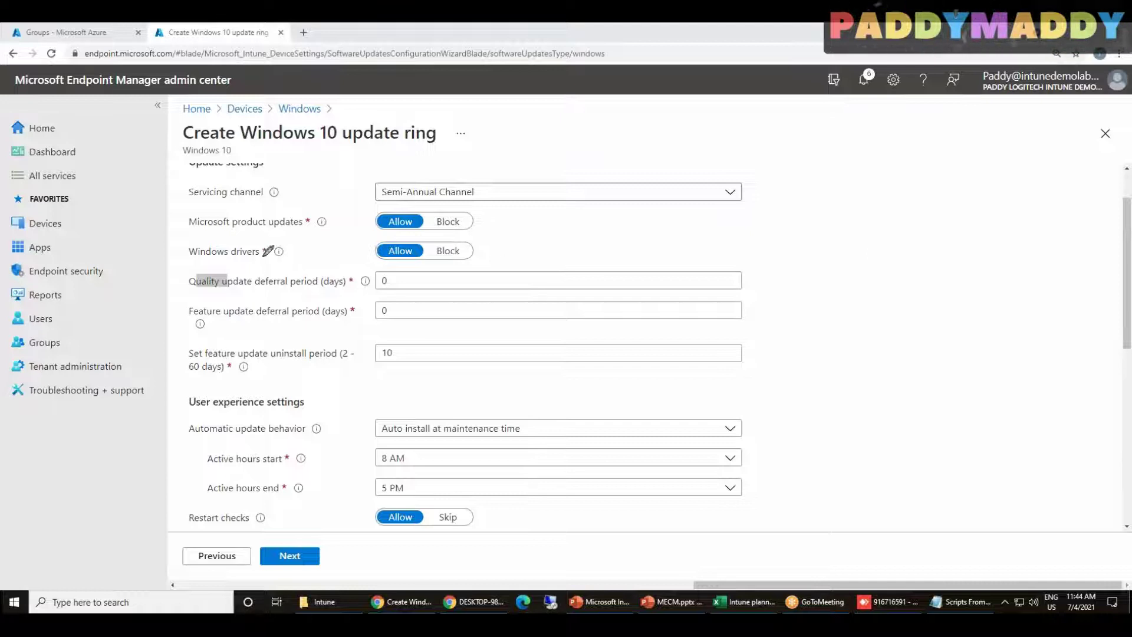
mouse_move(381, 289)
mouse_down()
mouse_move(400, 268)
mouse_move(380, 295)
mouse_up()
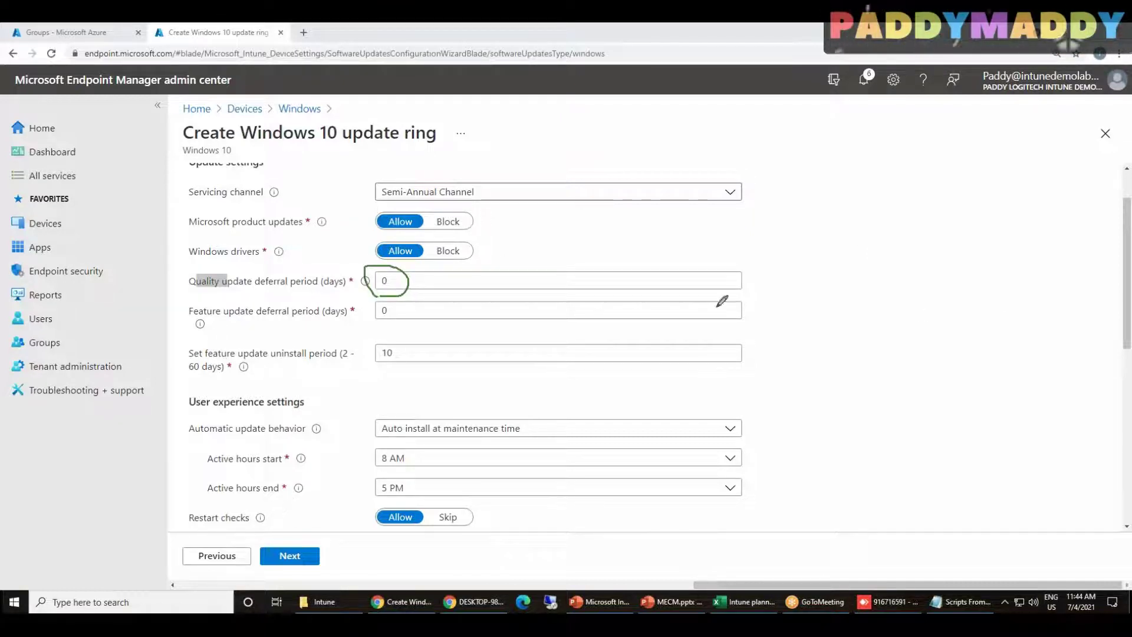
mouse_move(467, 272)
mouse_down()
mouse_move(473, 283)
mouse_move(478, 270)
mouse_up()
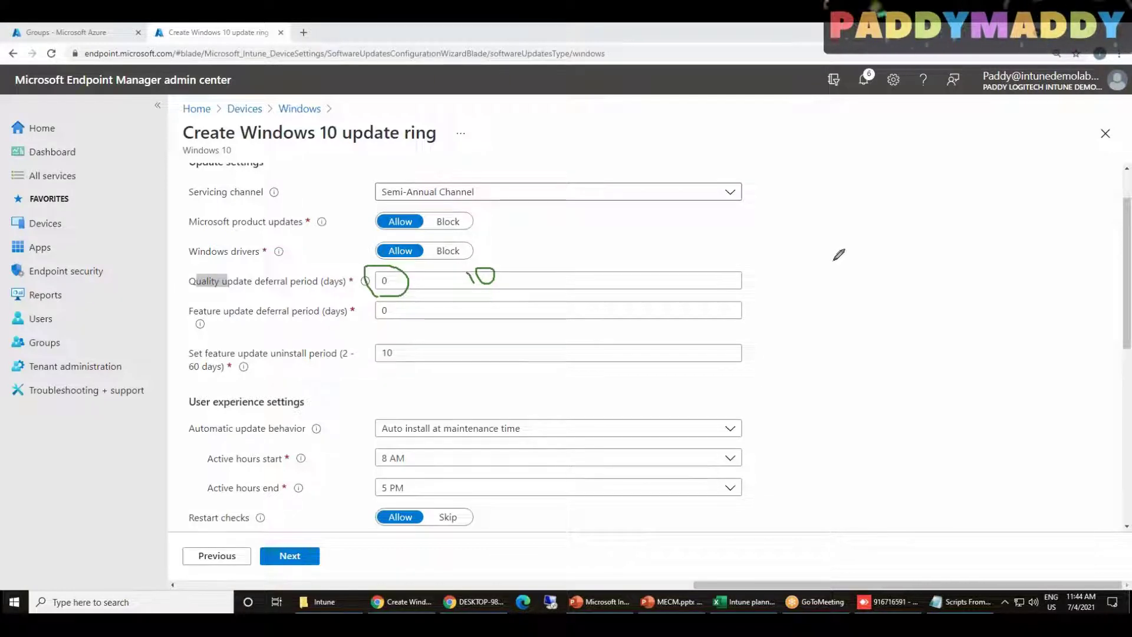
drag(328, 328, 202, 323)
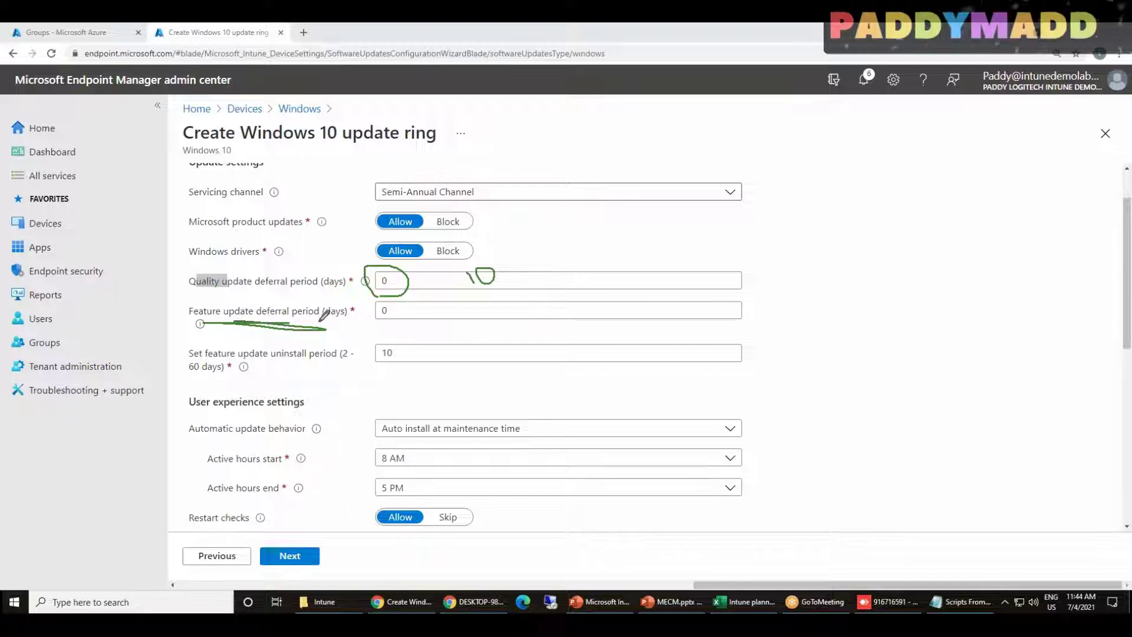
drag(332, 320, 326, 337)
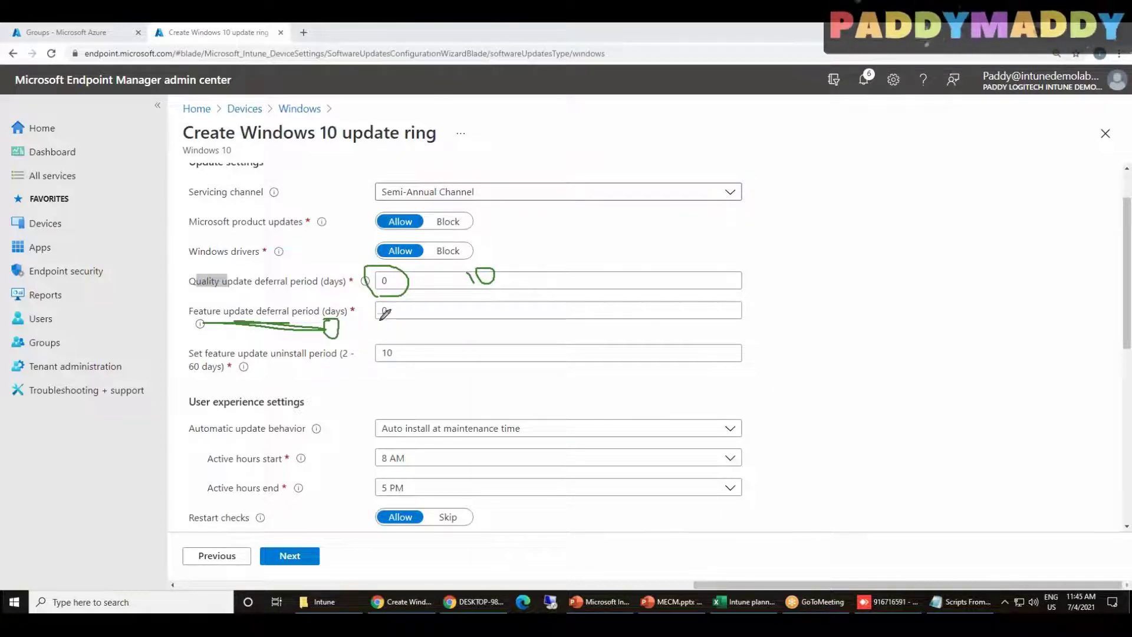
mouse_move(348, 338)
mouse_down()
mouse_move(394, 335)
mouse_move(383, 314)
mouse_move(397, 323)
mouse_move(370, 312)
mouse_move(393, 325)
mouse_up()
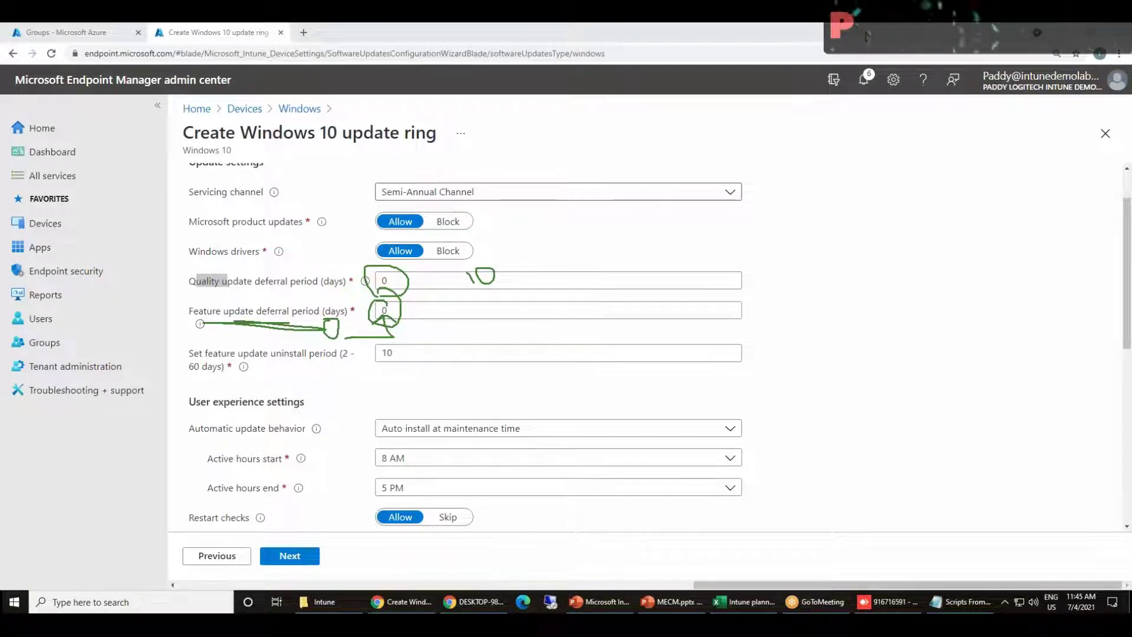
key(Escape)
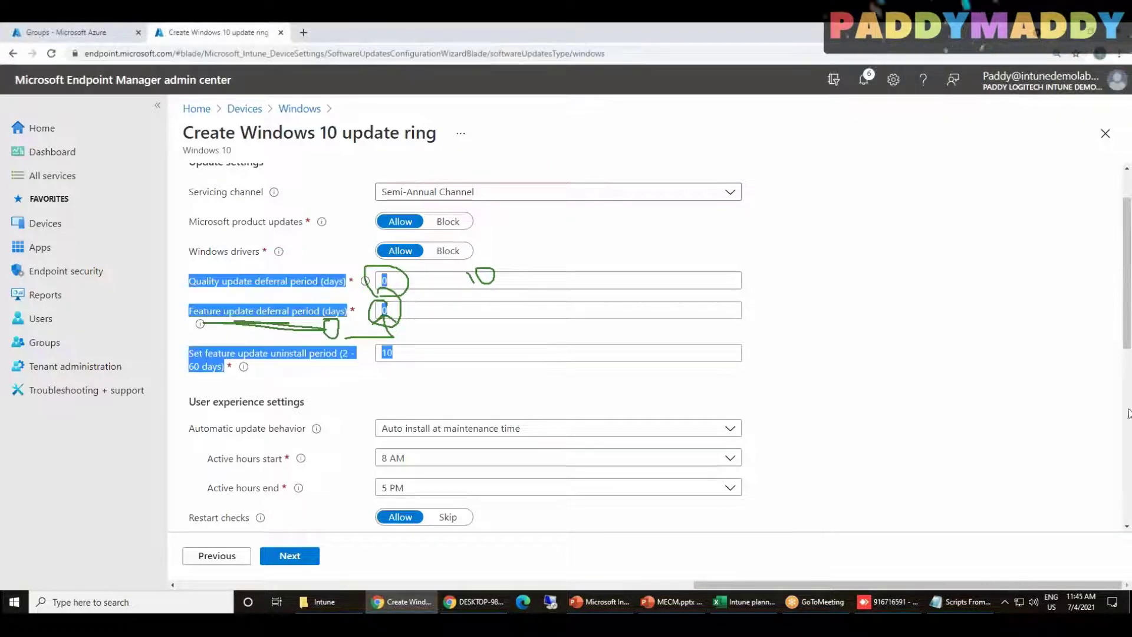
scroll(649, 413, down, 10)
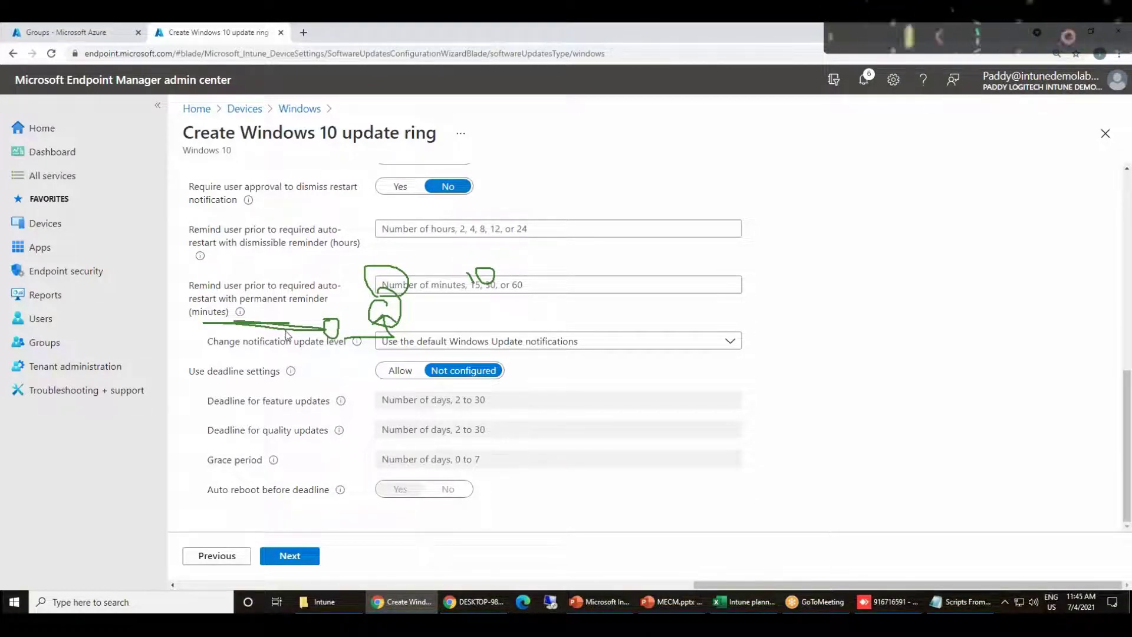
scroll(506, 406, up, 10)
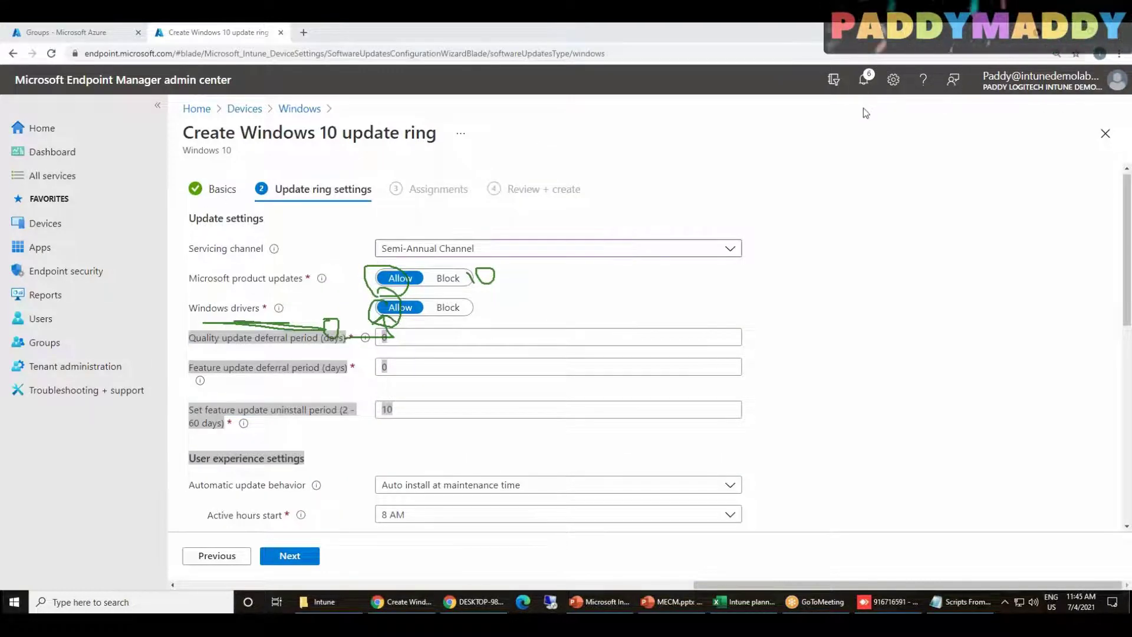
Enter 10 days for quality update deferral and 30 days for feature update deferral
key(Escape)
click(387, 373)
click(393, 409)
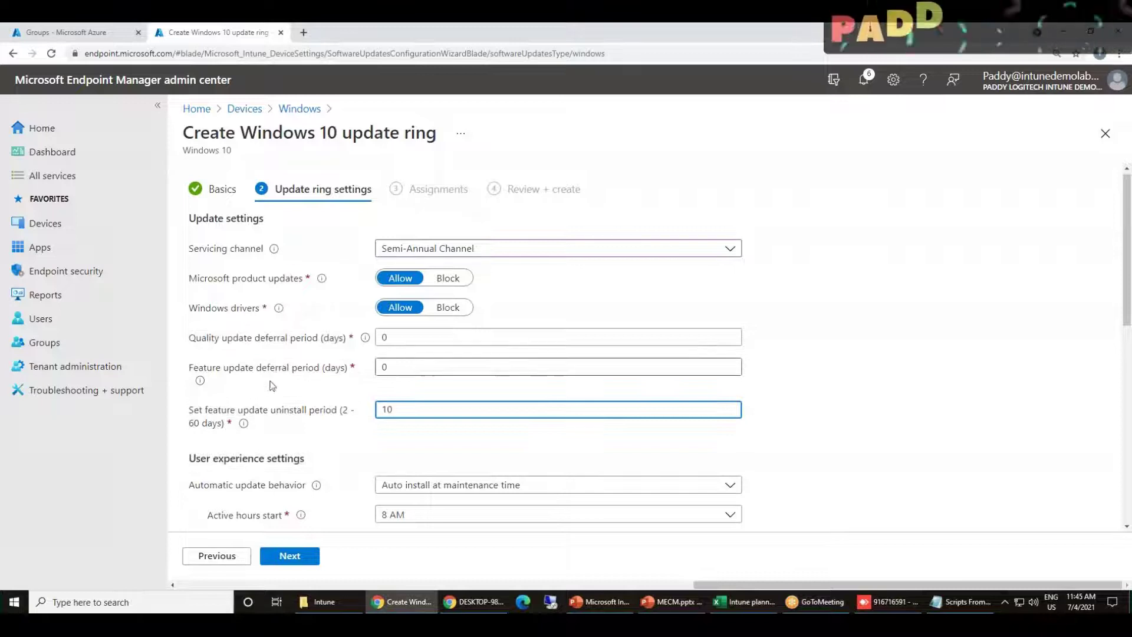
key(Escape)
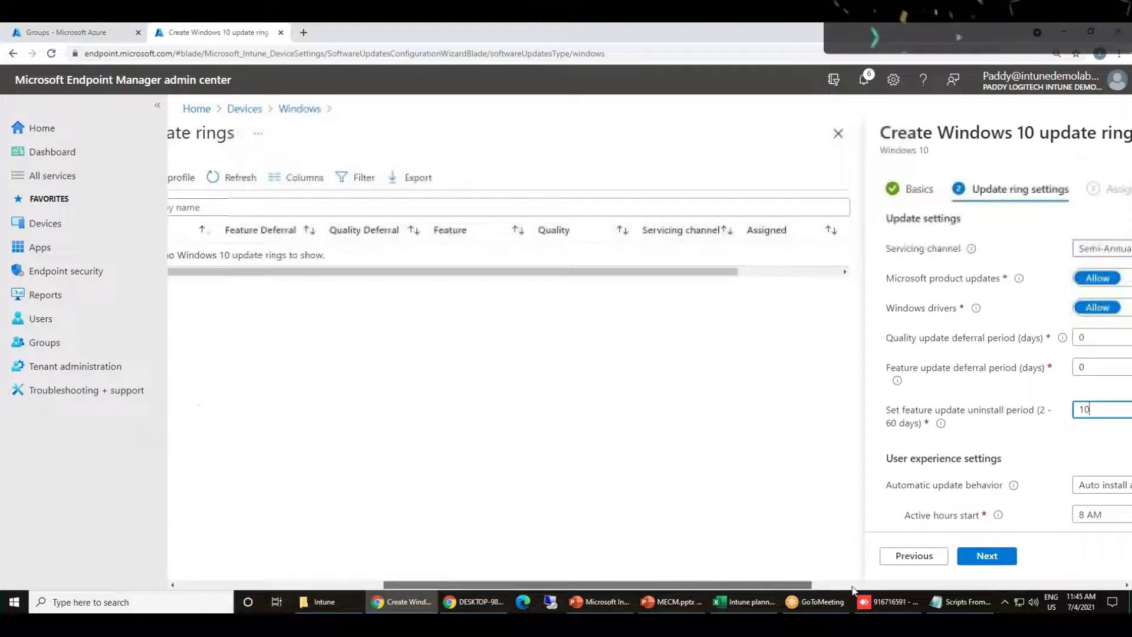
double_click(625, 336)
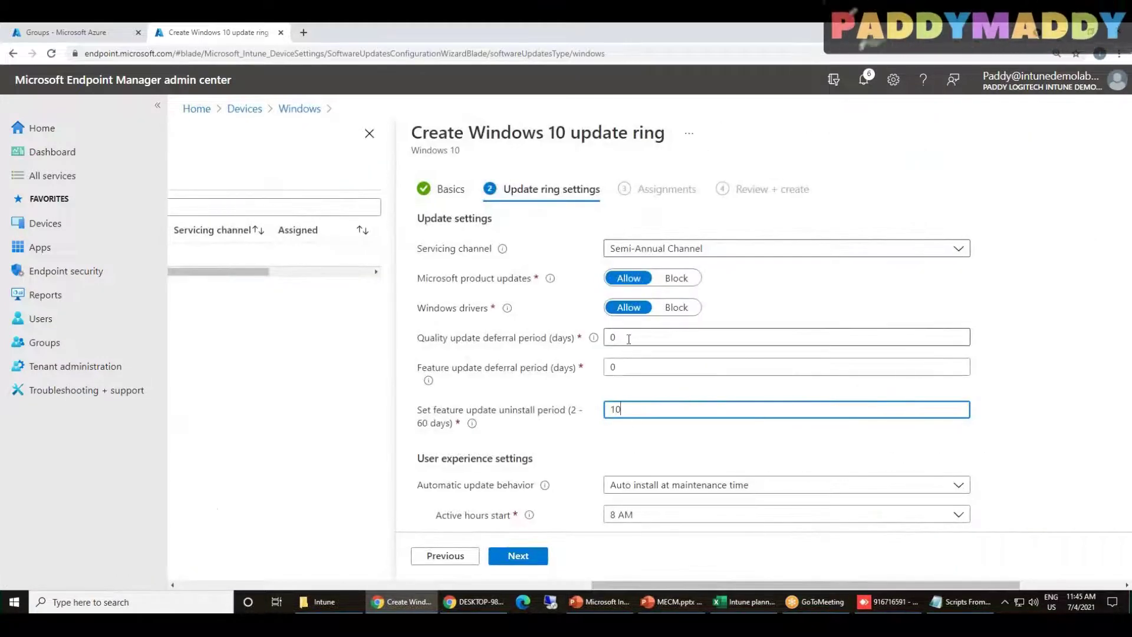
text(1)
click(628, 366)
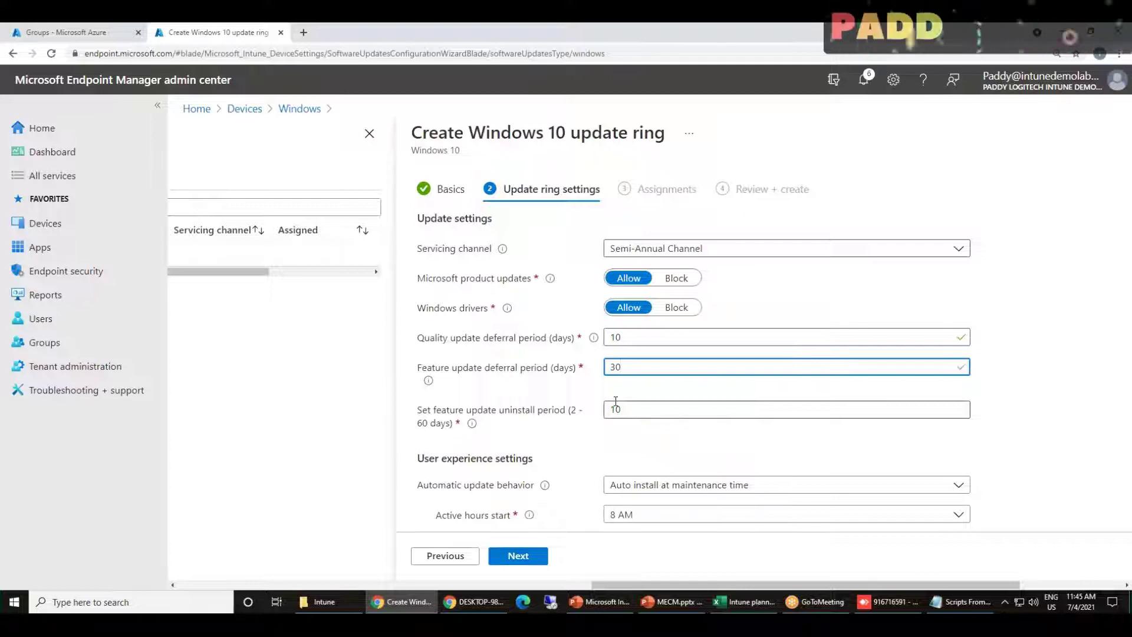
click(595, 372)
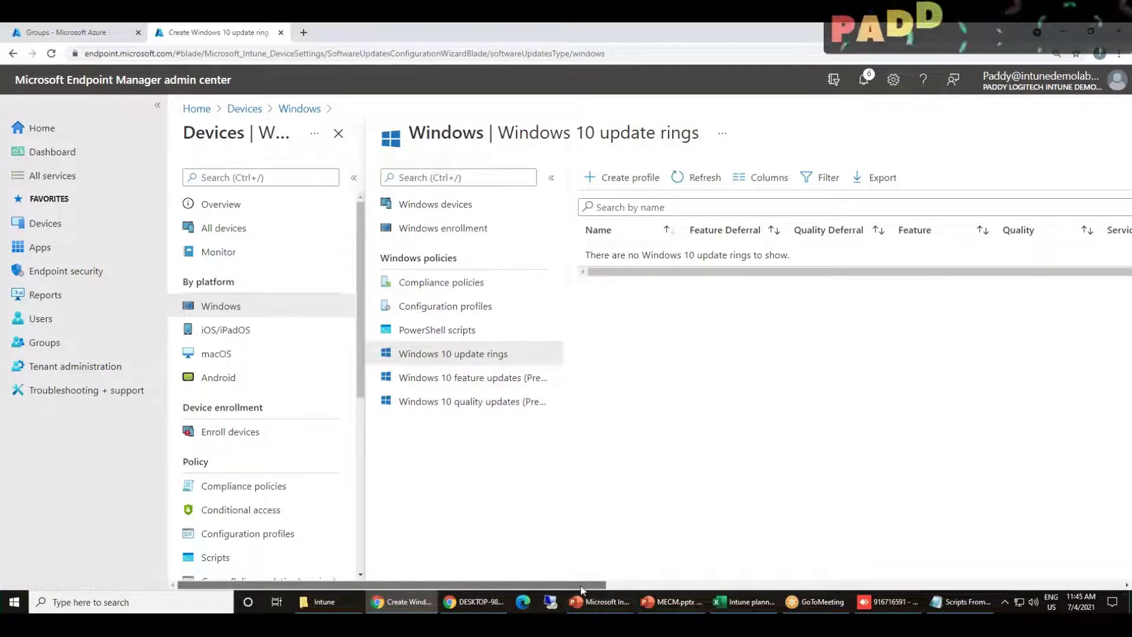
Mark up the deferral settings on screen and scroll toward the uninstall period
drag(609, 588, 383, 581)
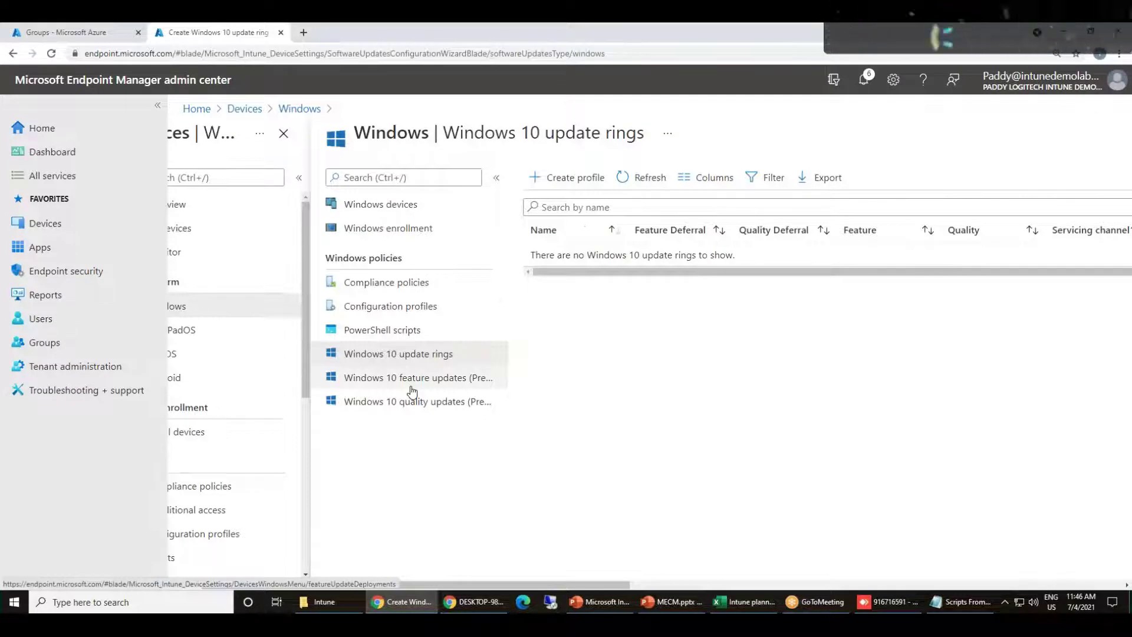
drag(566, 579, 891, 579)
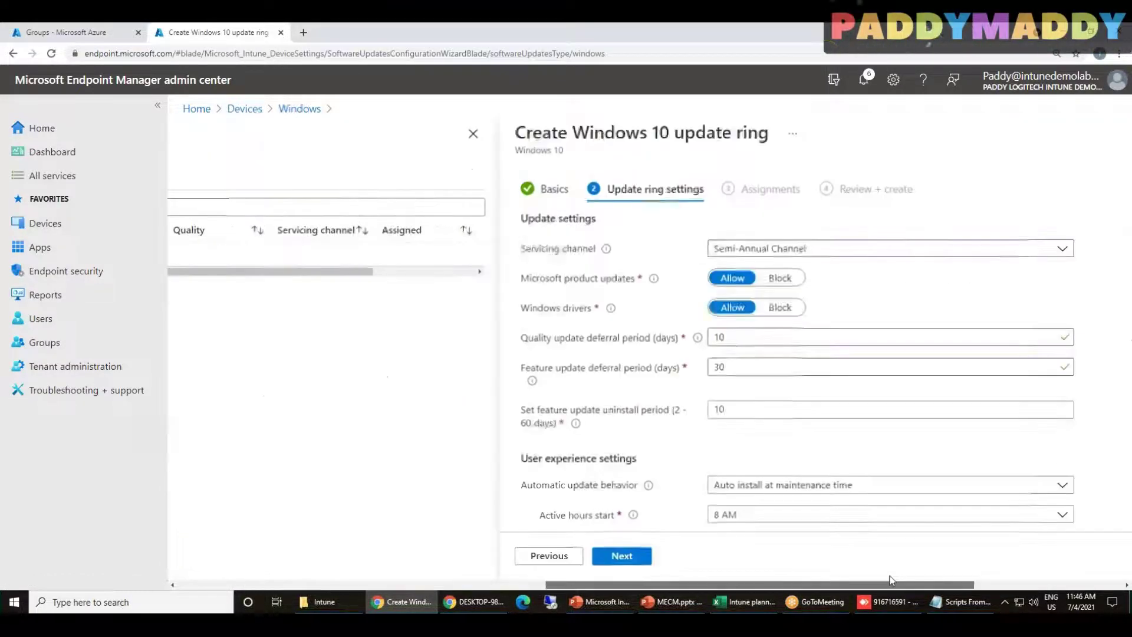
scroll(667, 465, down, 1)
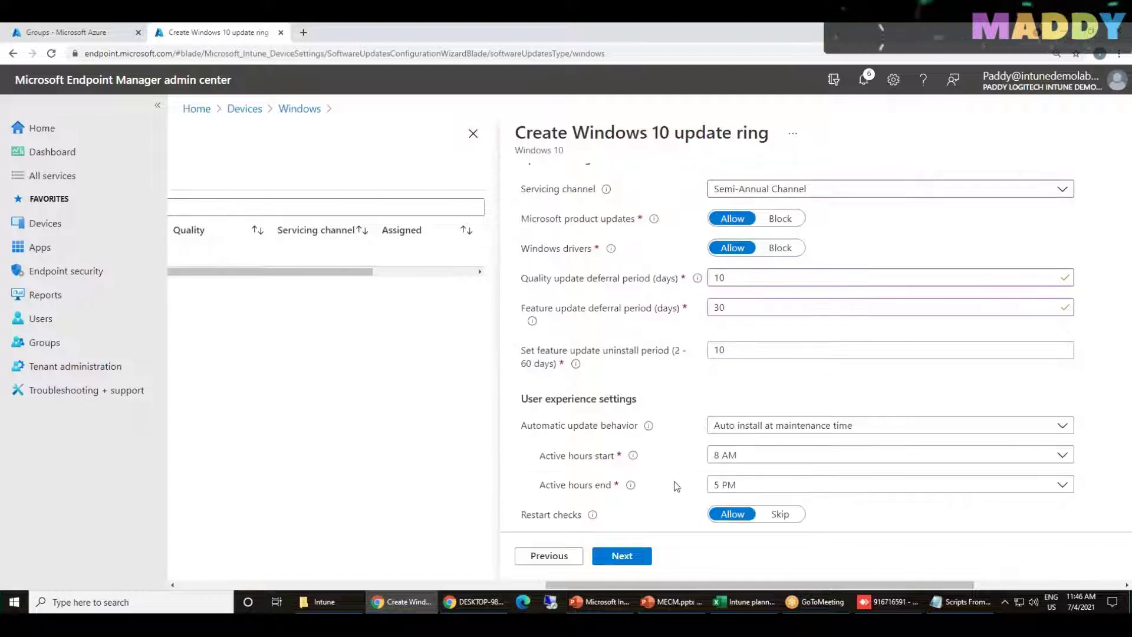
drag(752, 584, 910, 585)
drag(213, 284, 302, 312)
Scroll to the feature update uninstall period and highlight its label
scroll(233, 295, up, 1)
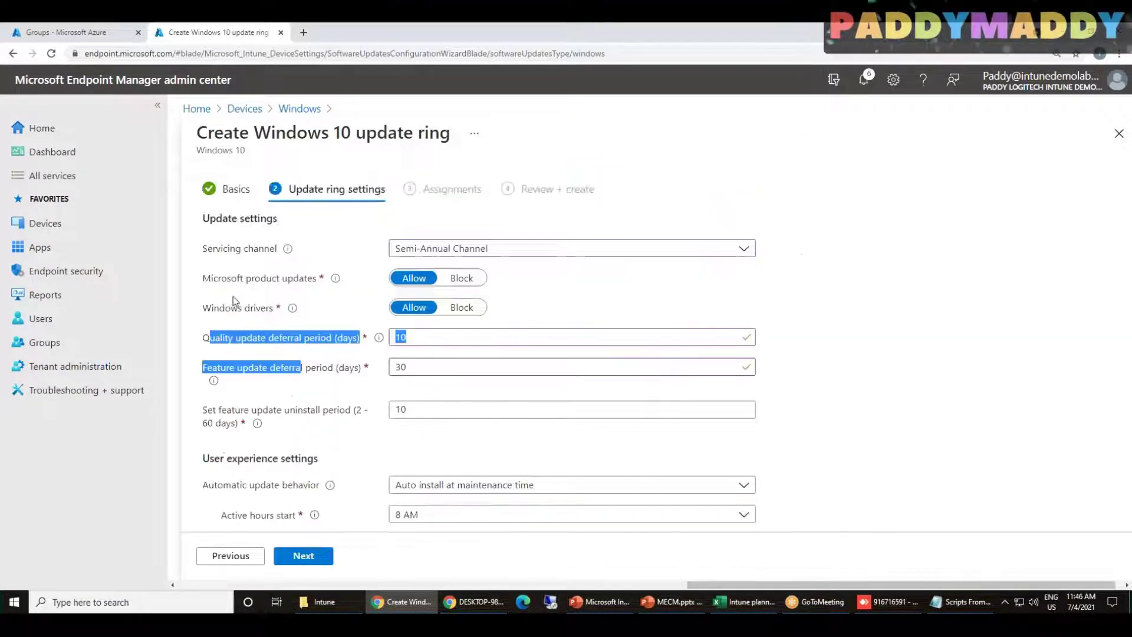
scroll(314, 365, down, 1)
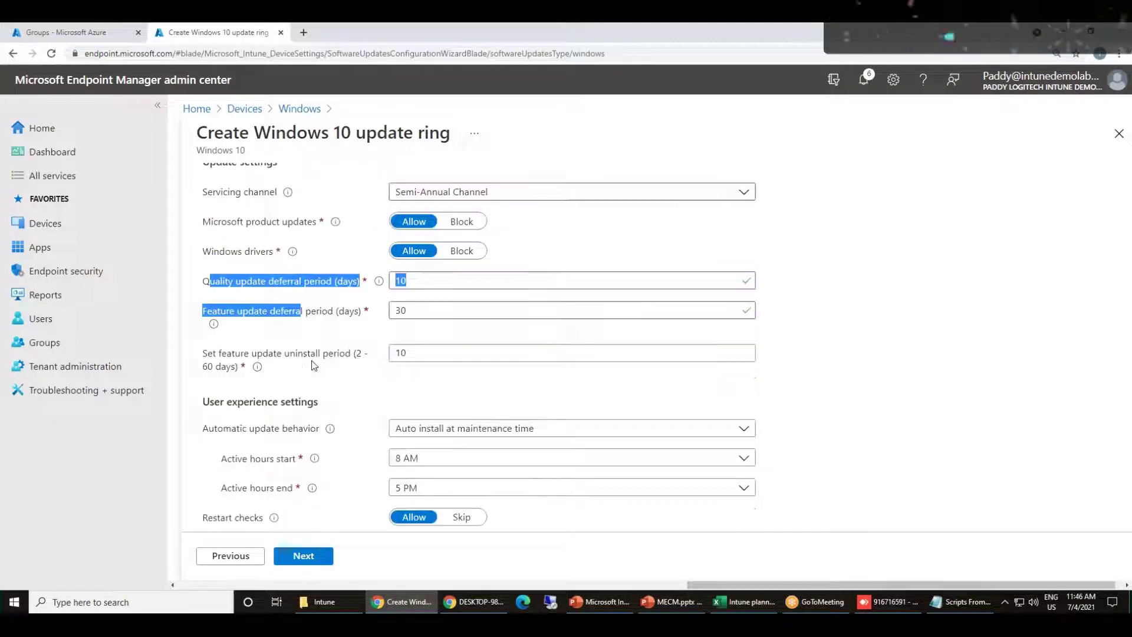
scroll(314, 365, down, 1)
click(207, 295)
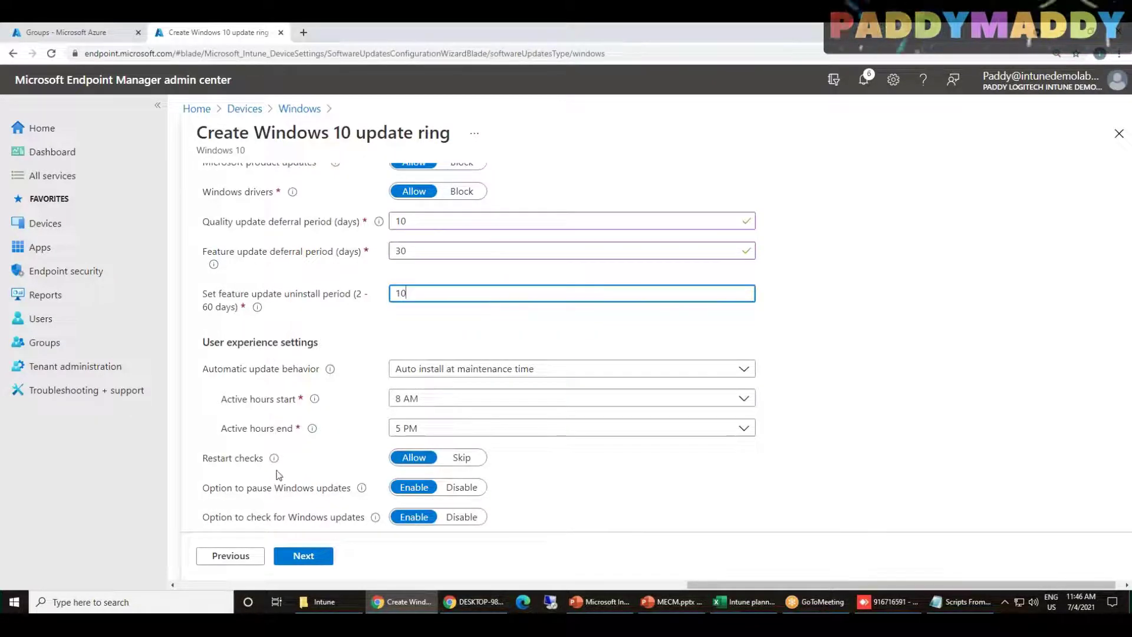
drag(283, 294, 349, 299)
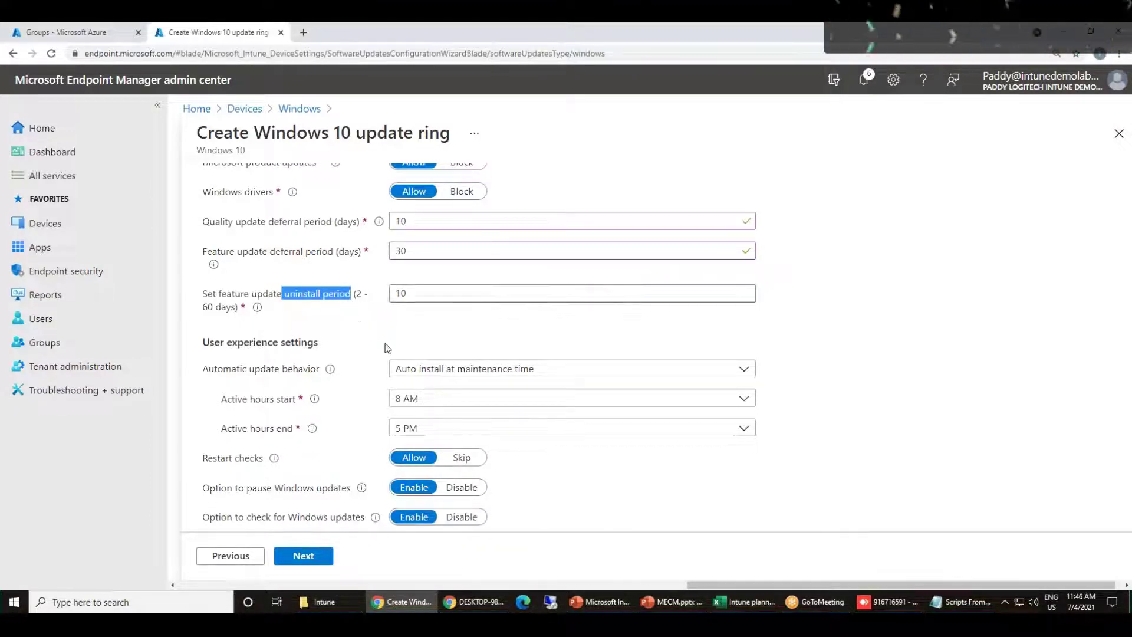
click(345, 326)
Replace the uninstall period value 10 with 60 days
click(418, 290)
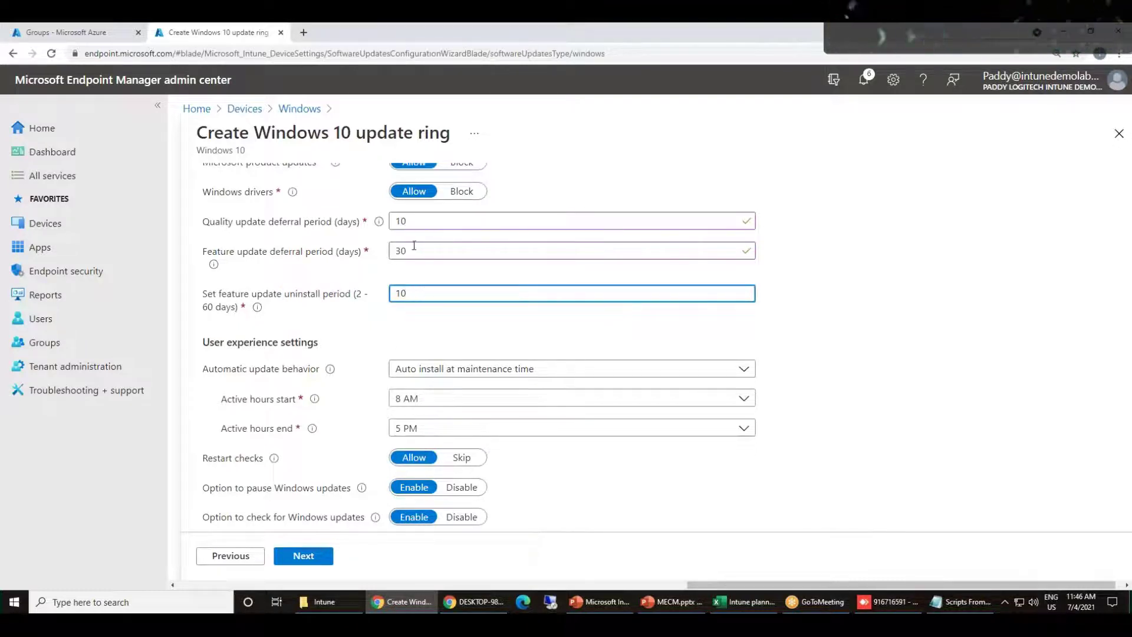
drag(408, 290, 355, 293)
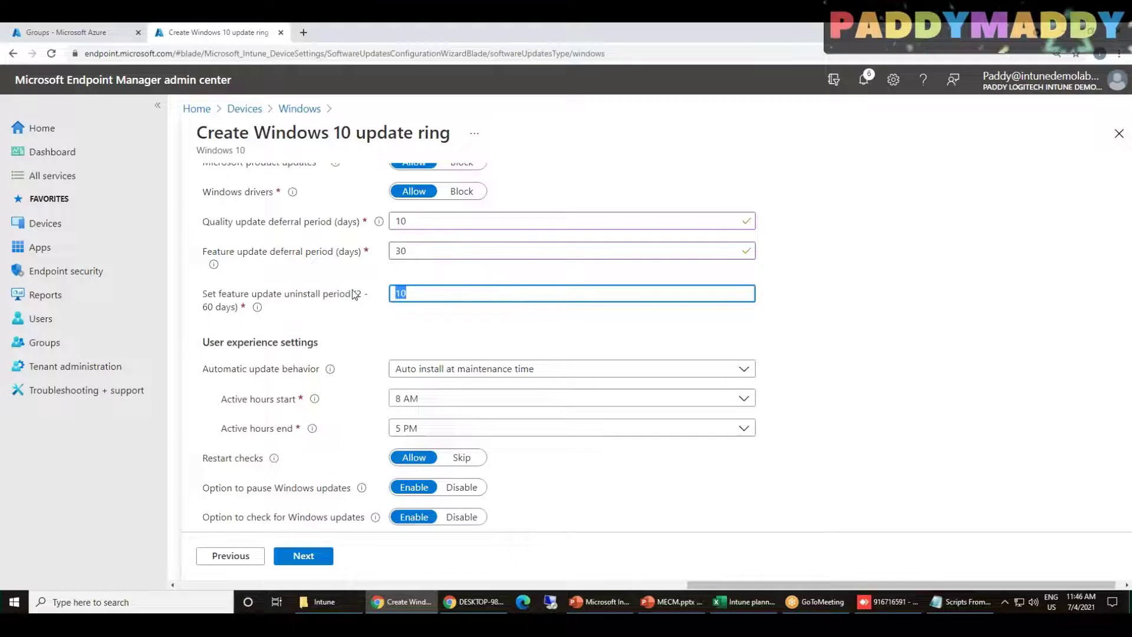
text(60)
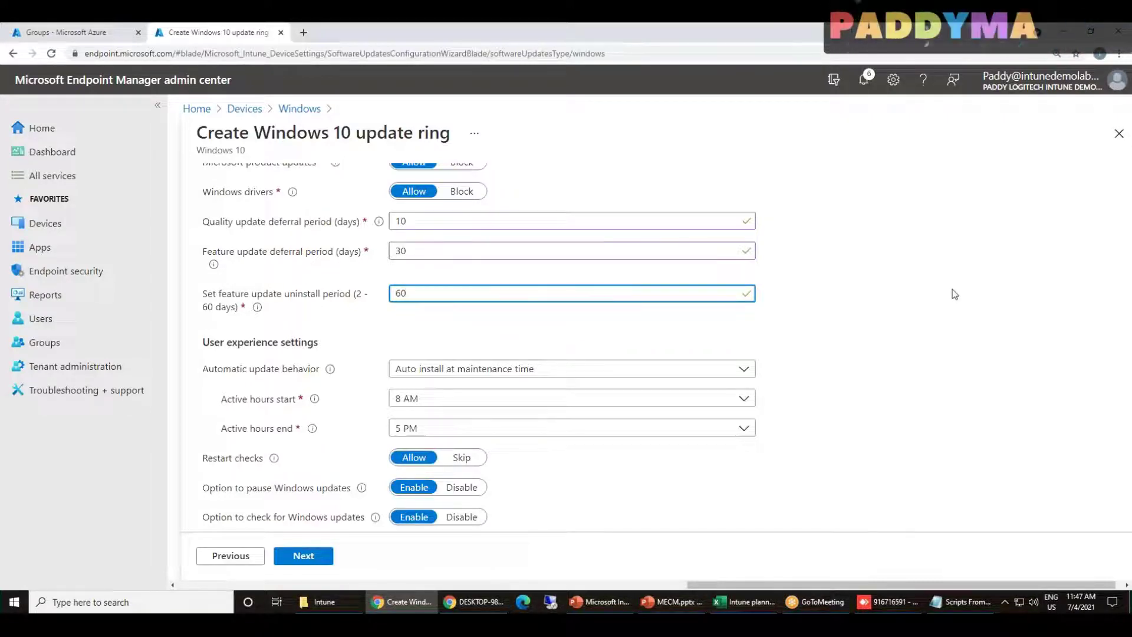
drag(224, 253, 317, 258)
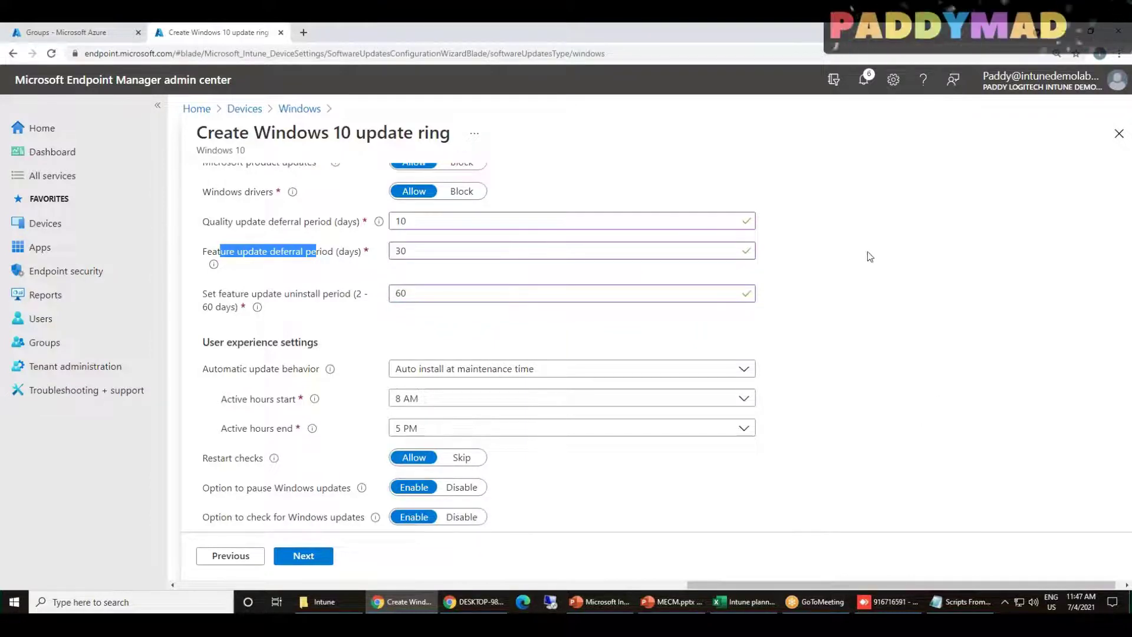
drag(418, 294, 372, 302)
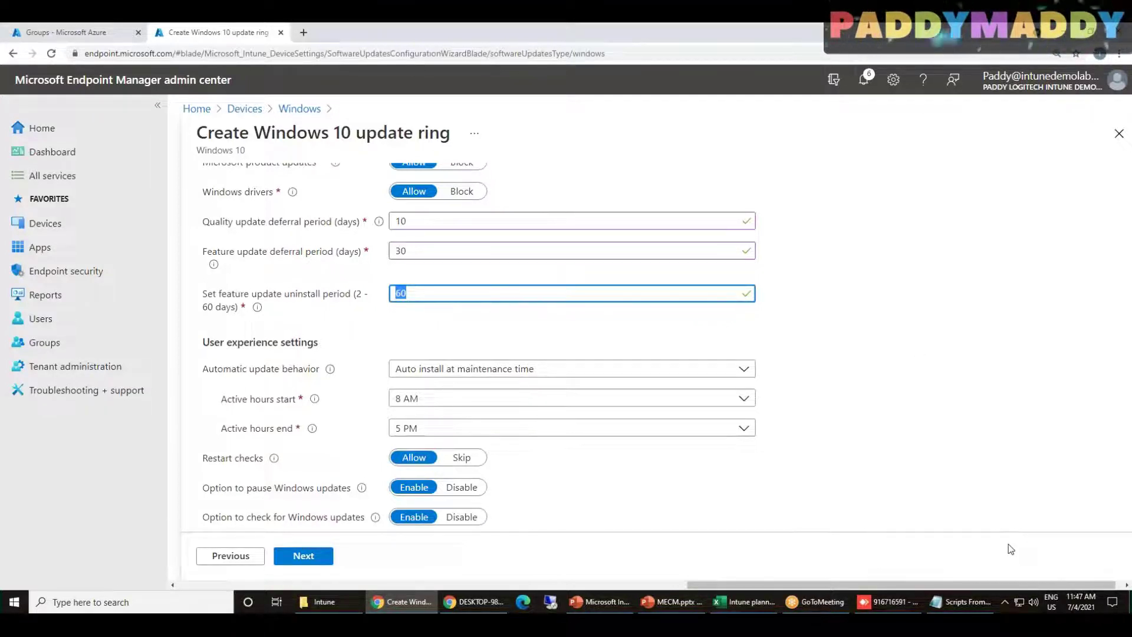
Review the servicing channel choices and keep Semi-Annual Channel
scroll(955, 493, up, 2)
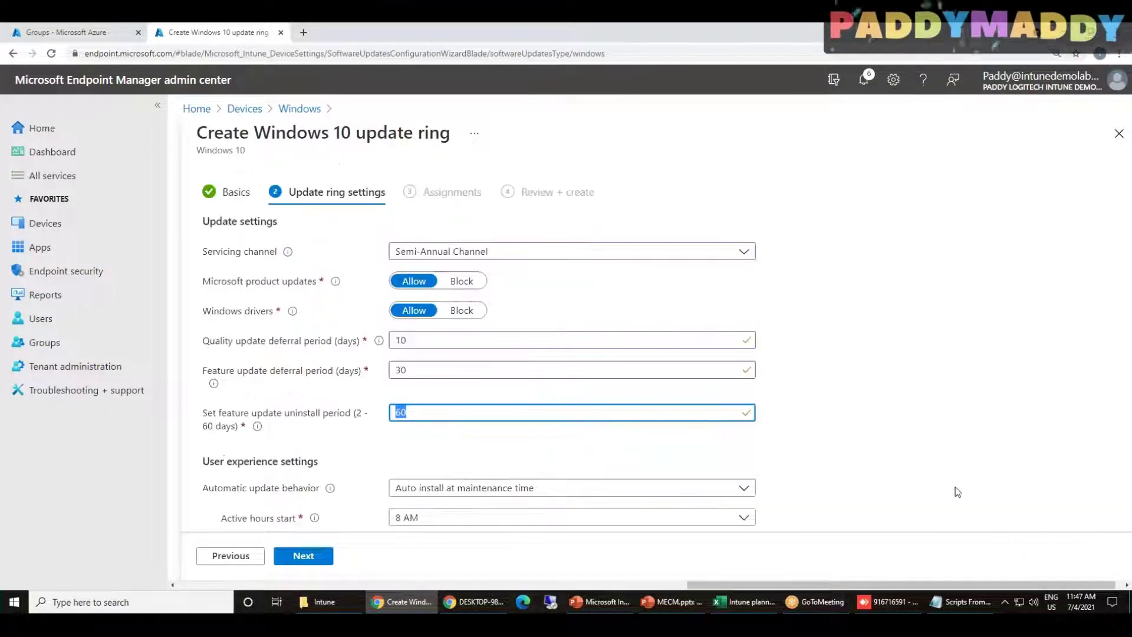
click(747, 255)
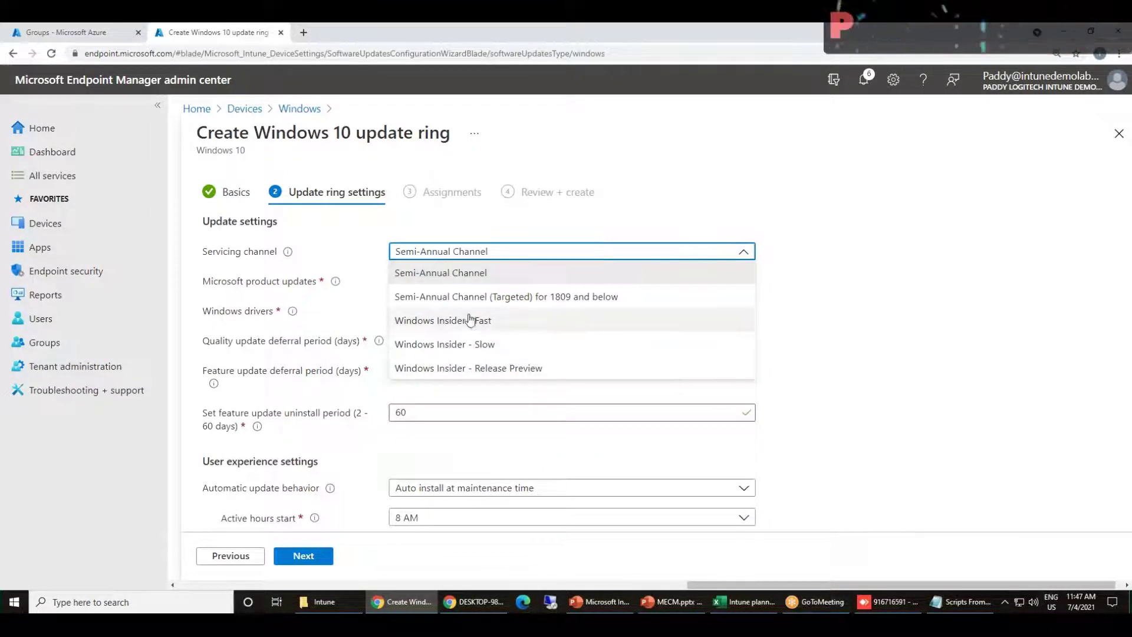
click(949, 373)
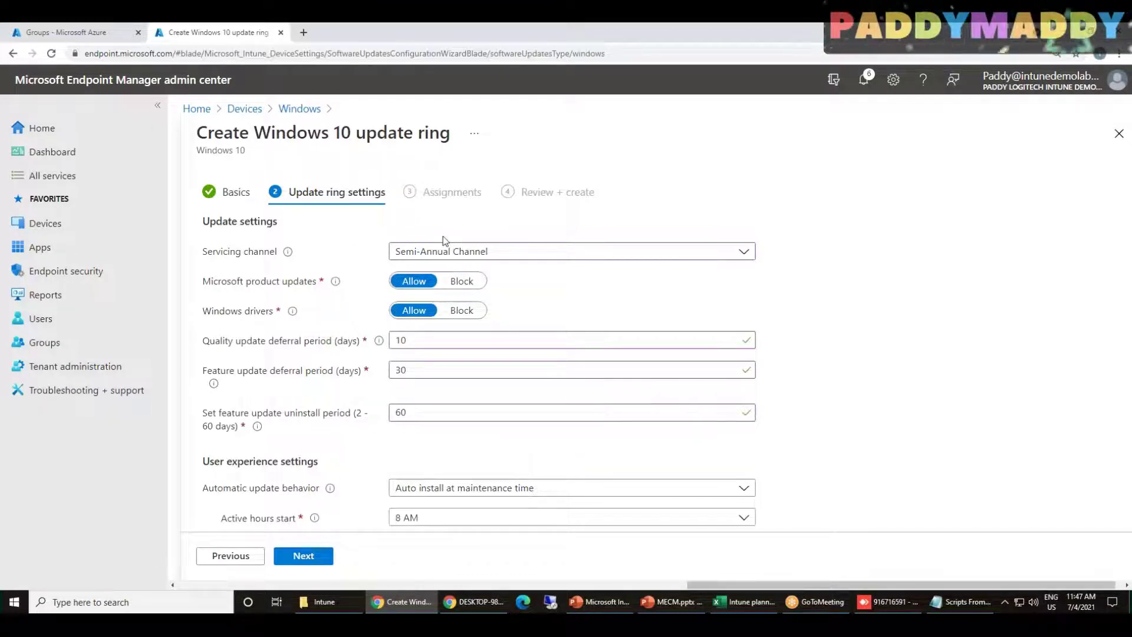
Re-check the 60-day feature update uninstall period value
scroll(899, 424, down, 1)
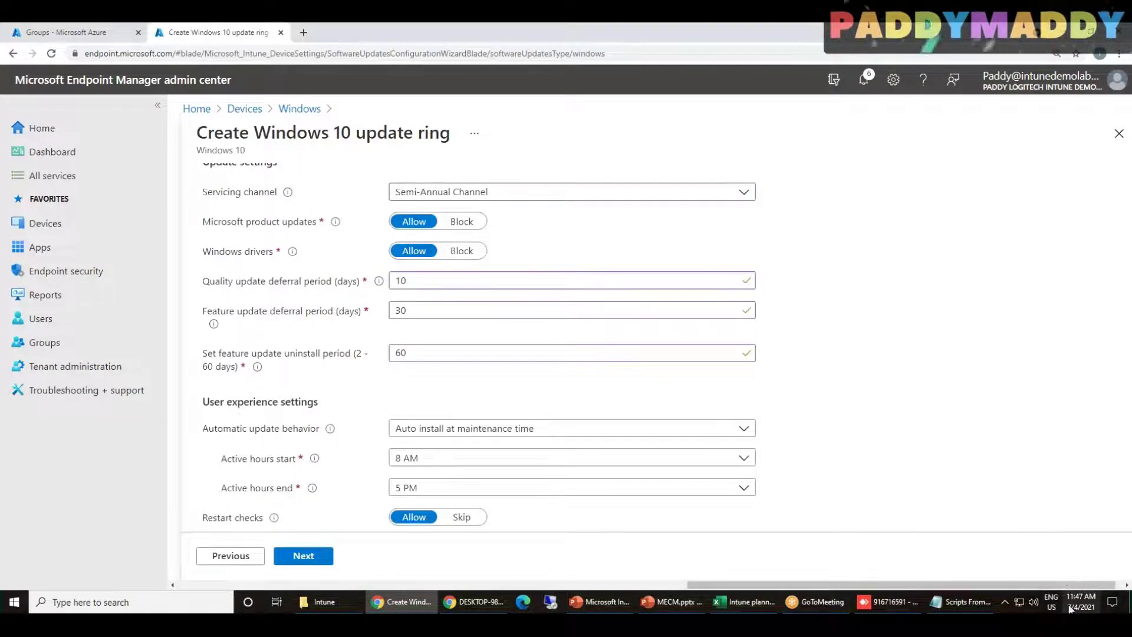
click(414, 354)
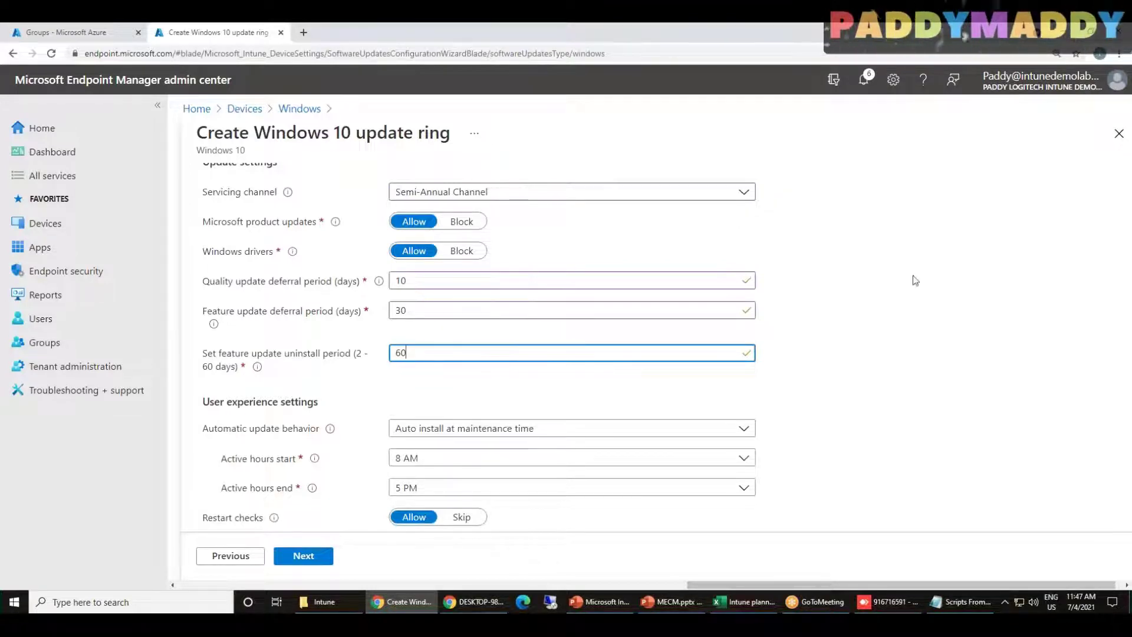
scroll(471, 353, up, 1)
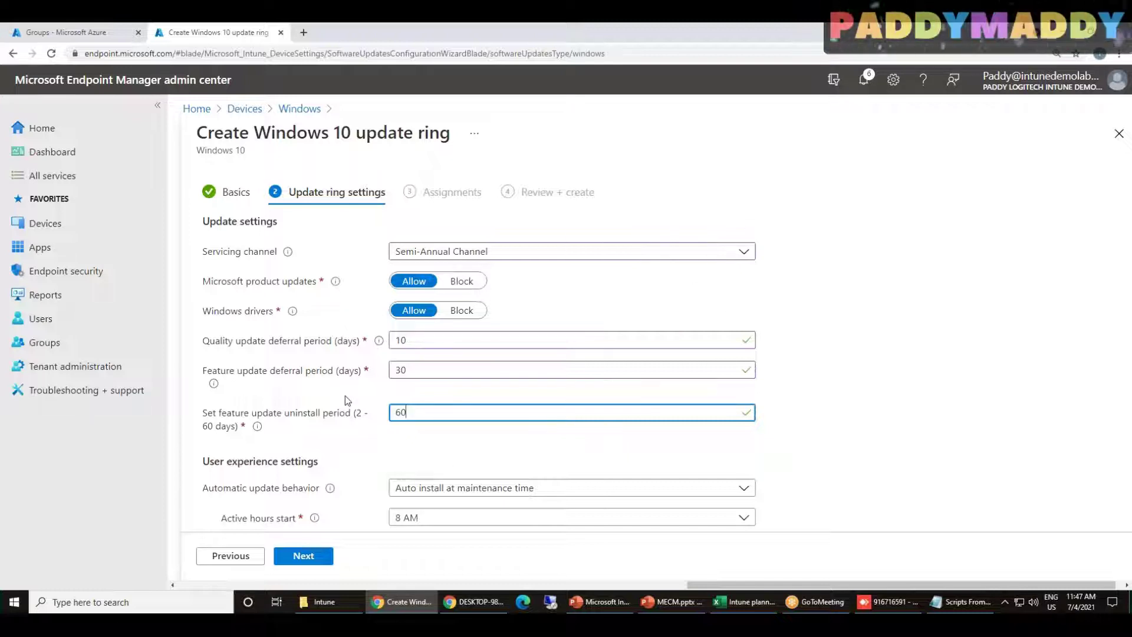
scroll(802, 416, down, 2)
double_click(387, 292)
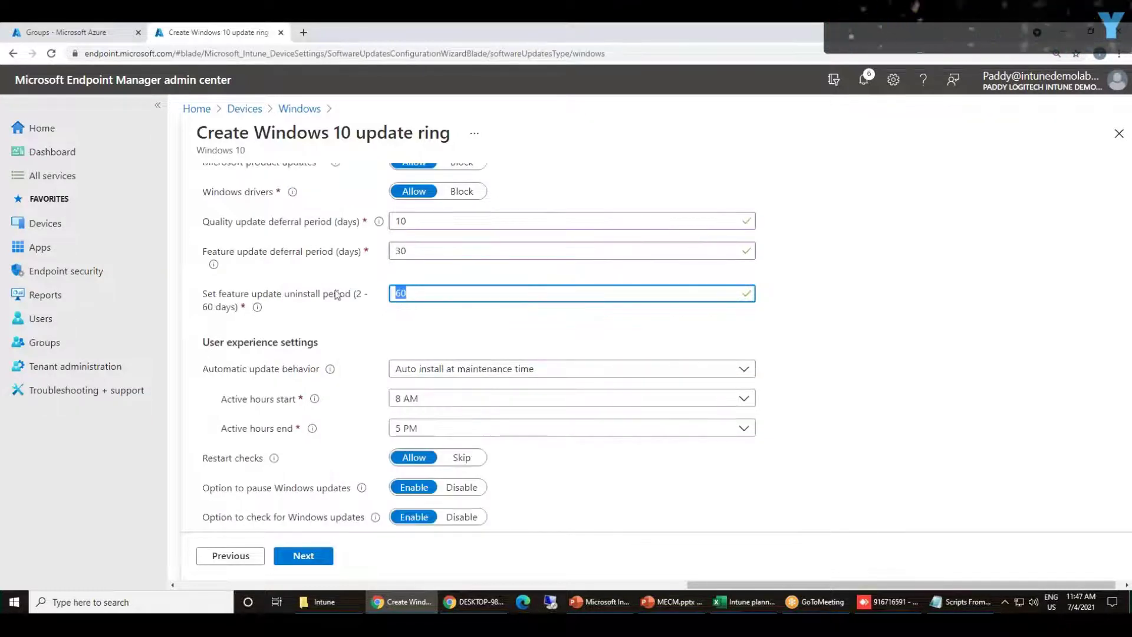
click(361, 322)
Highlight the User experience settings heading and show the automatic update behavior choices
scroll(766, 324, down, 1)
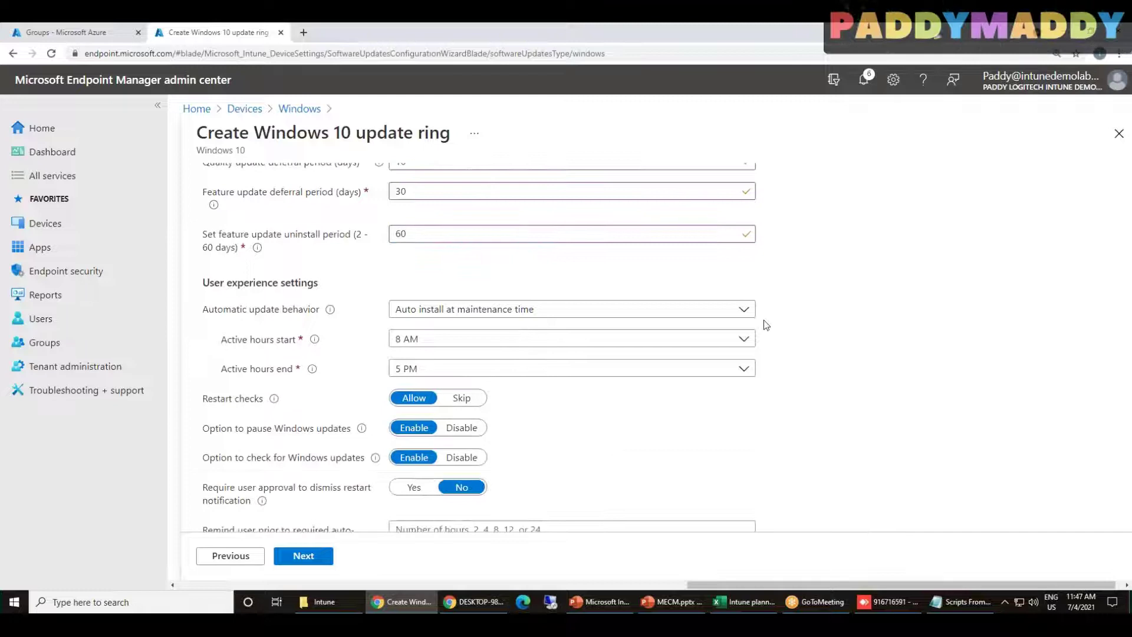
drag(213, 283, 304, 283)
double_click(305, 283)
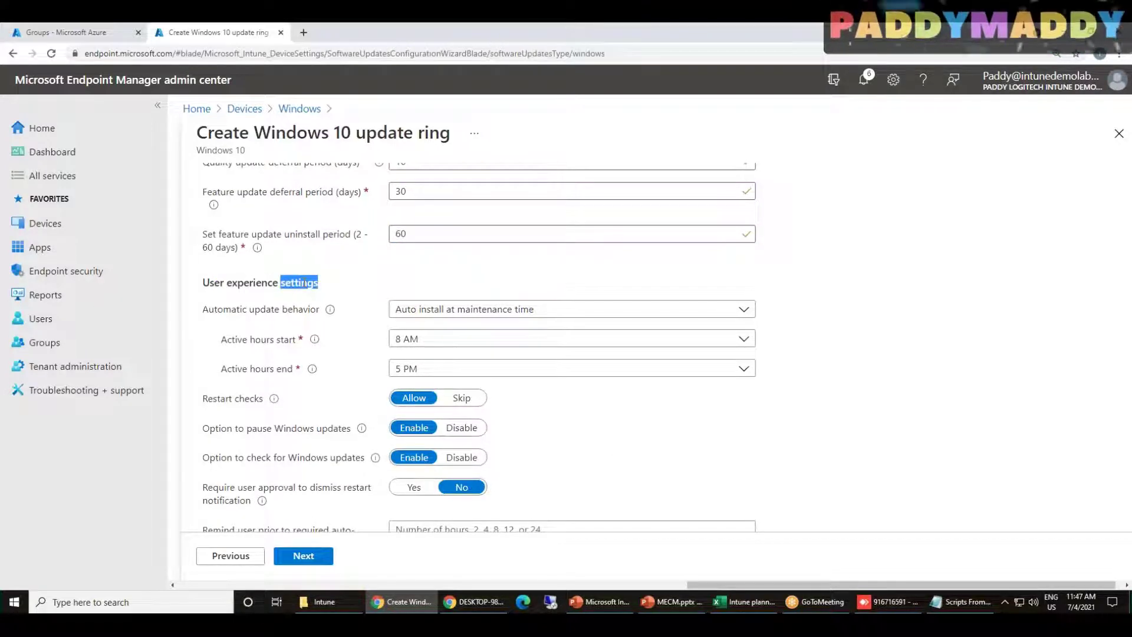
scroll(904, 341, down, 3)
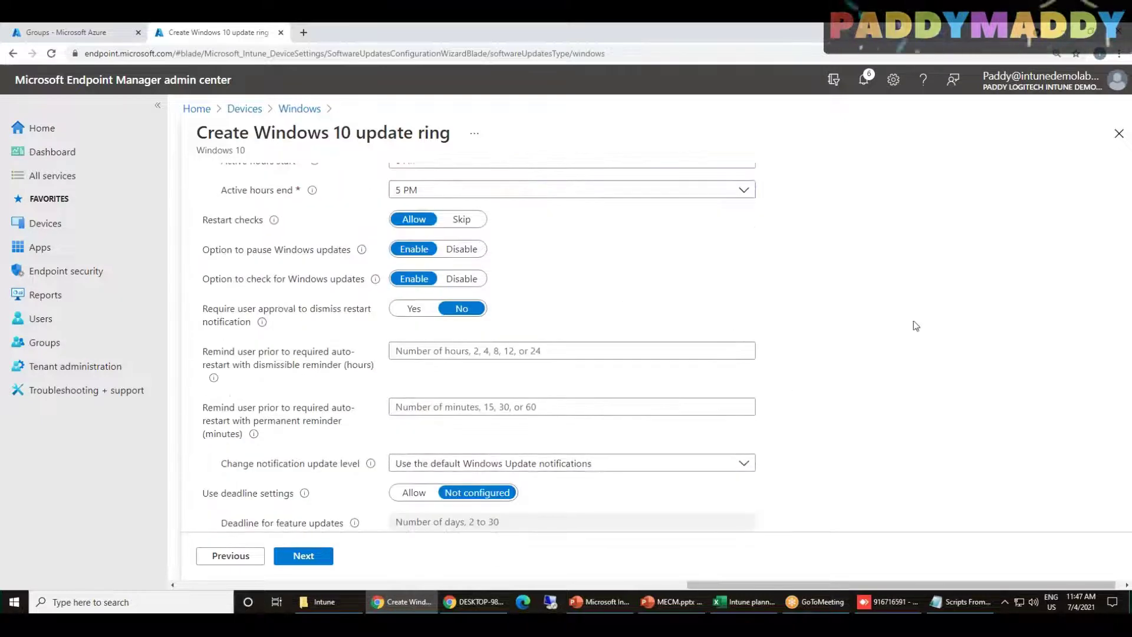
scroll(828, 392, up, 3)
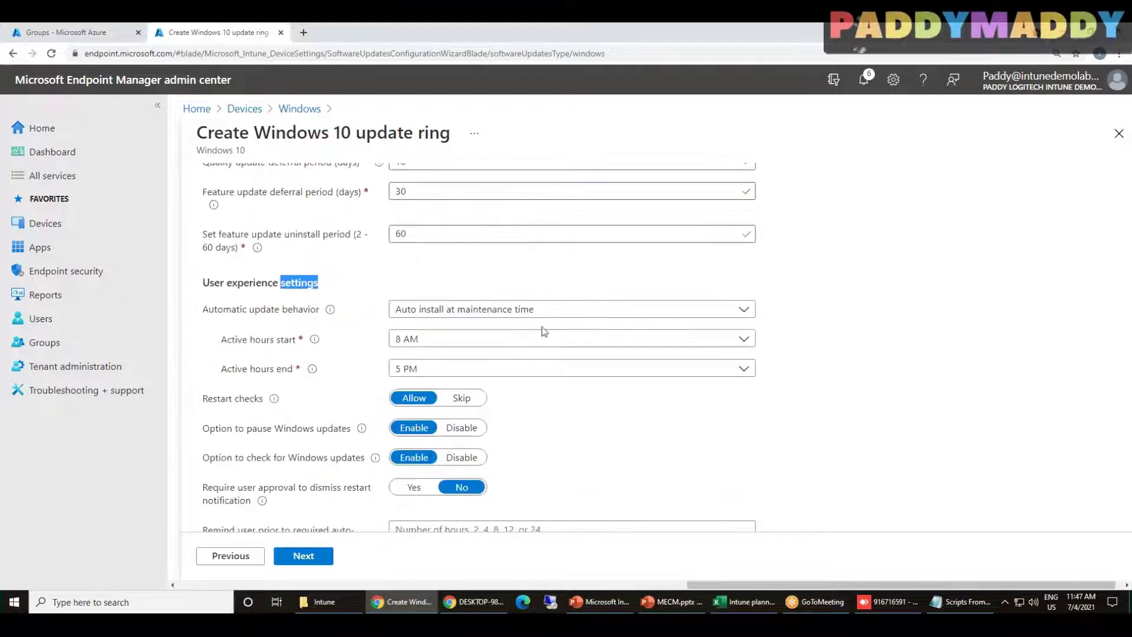
click(516, 311)
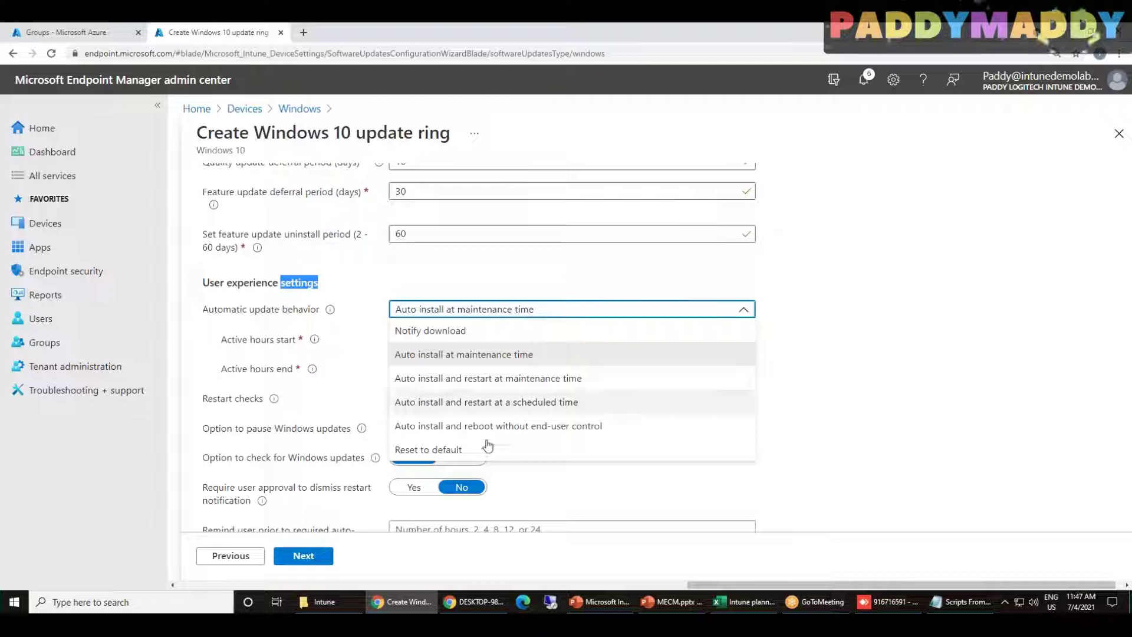
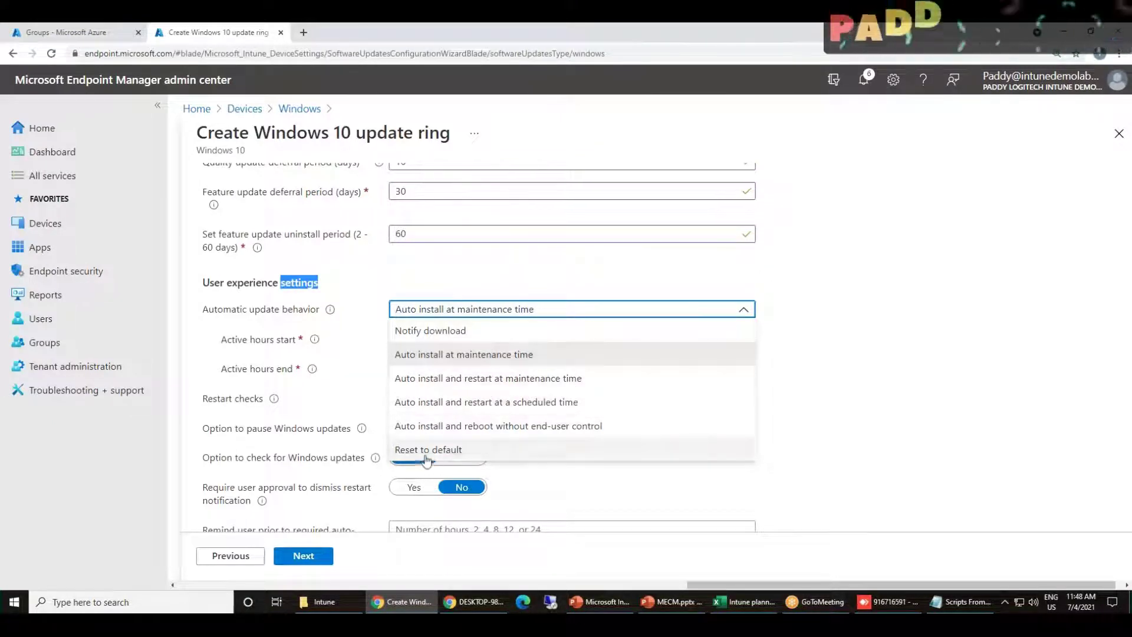
Try Reset to default and Notify download, then settle on Auto install at maintenance time
click(463, 451)
click(445, 309)
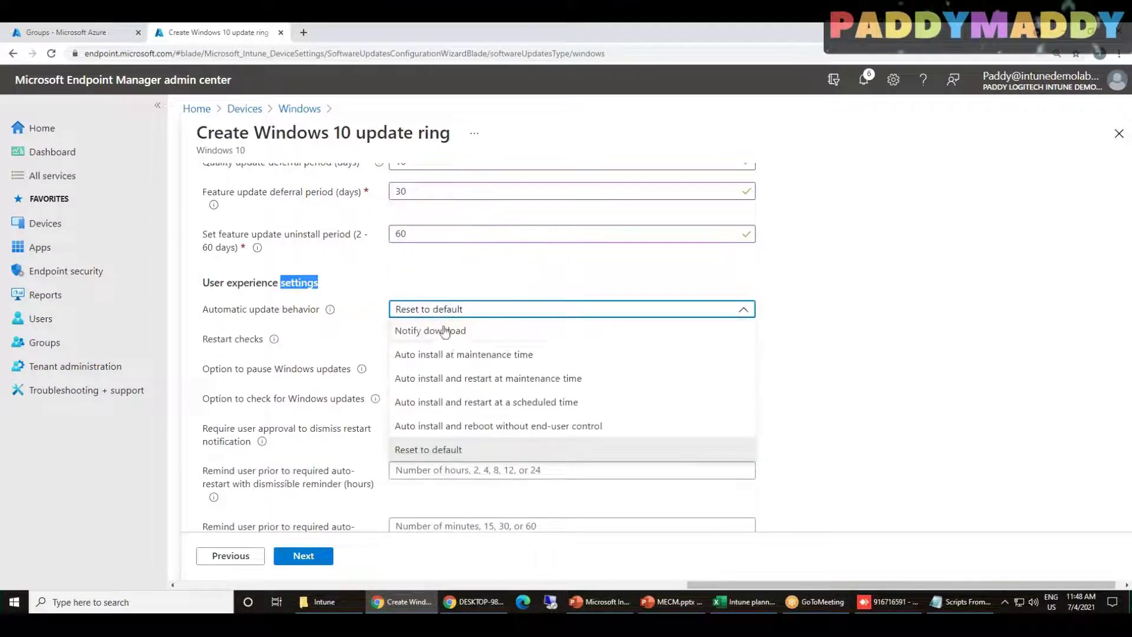
click(445, 334)
click(455, 309)
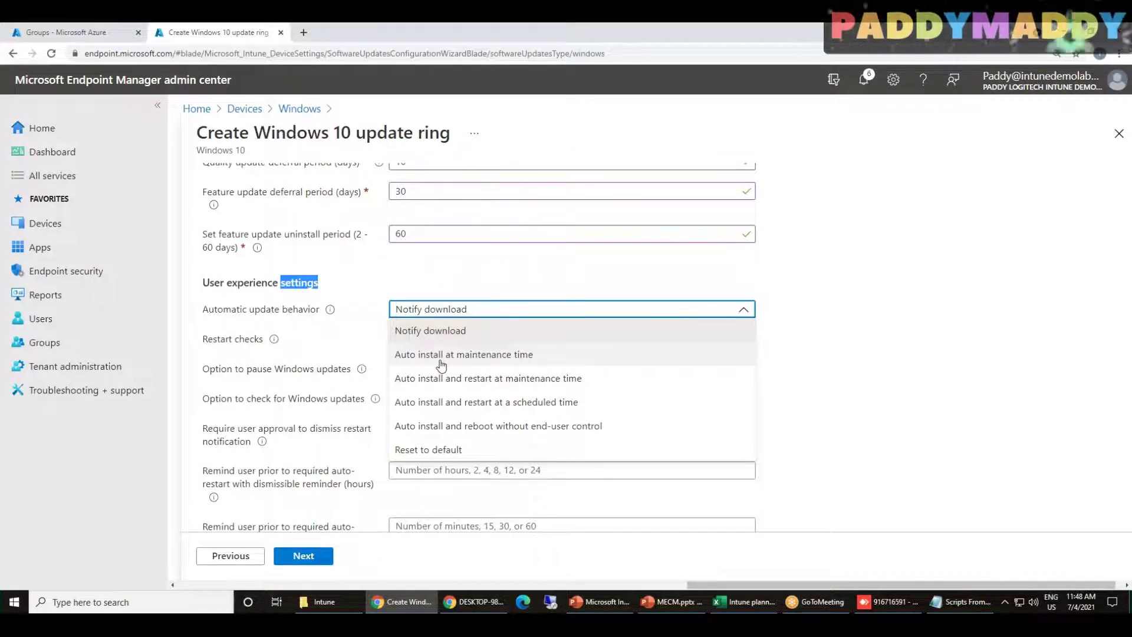
click(442, 356)
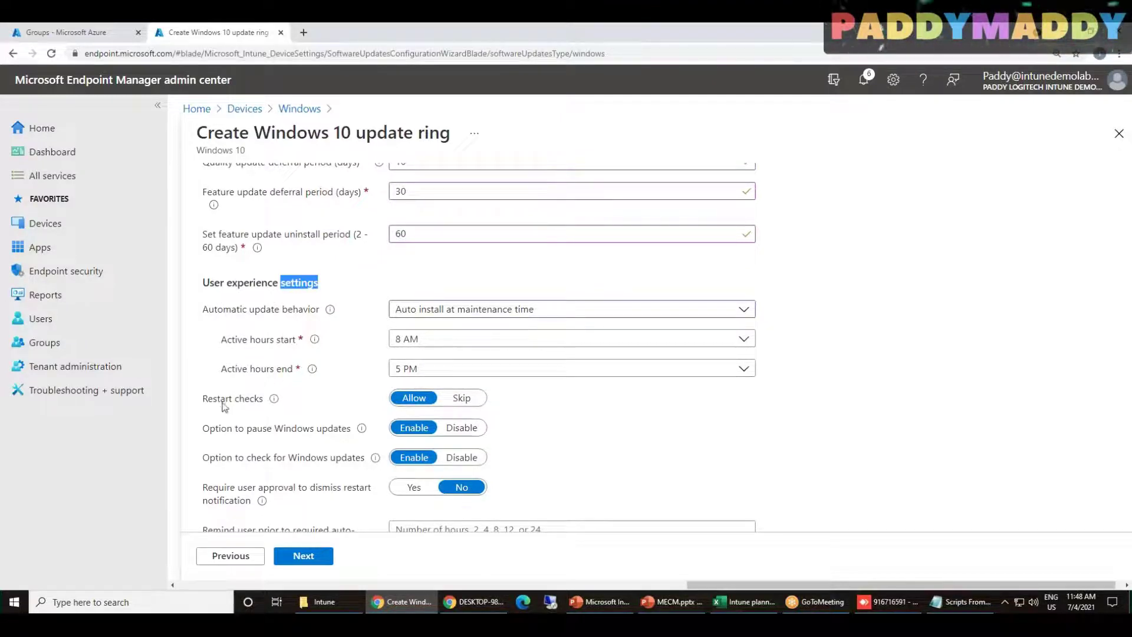
double_click(249, 399)
click(285, 438)
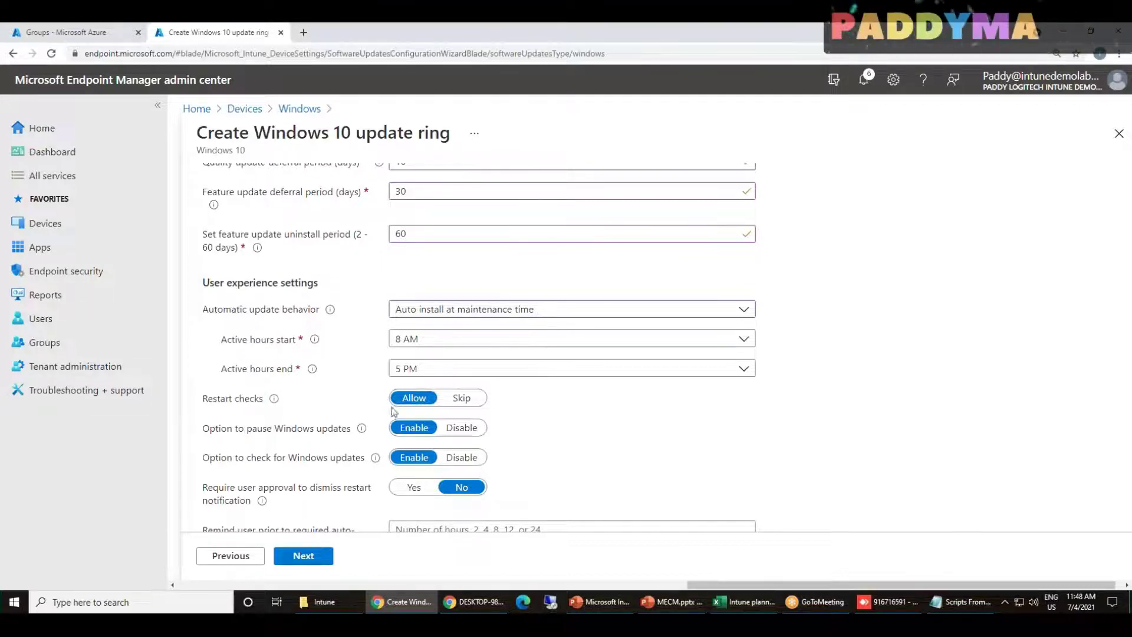
drag(210, 428, 281, 442)
drag(203, 459, 352, 462)
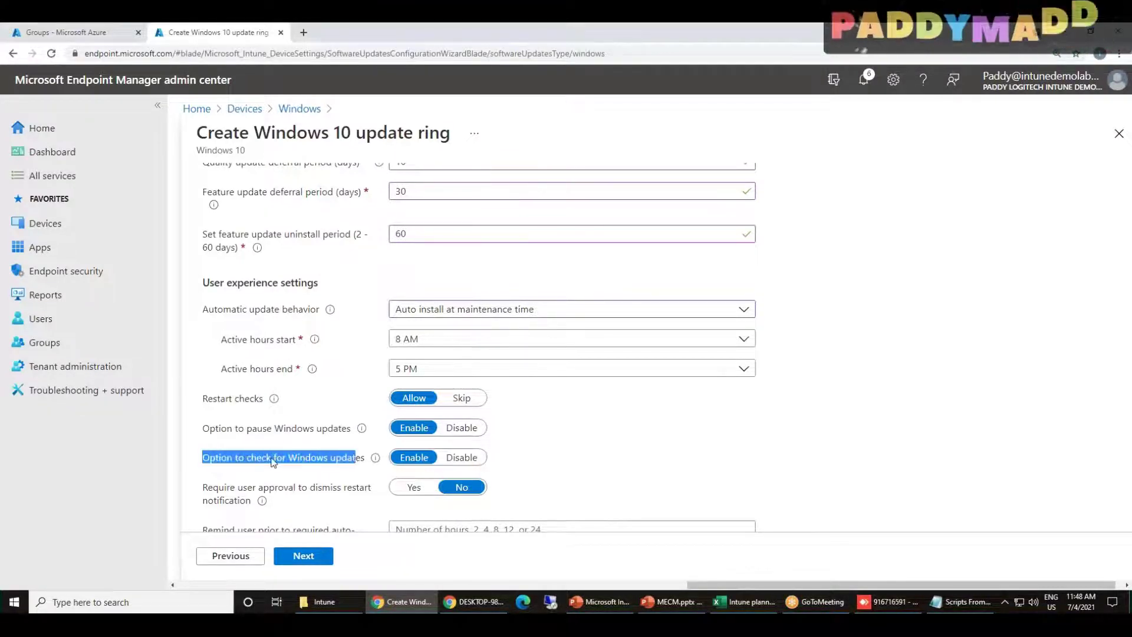
scroll(352, 462, down, 1)
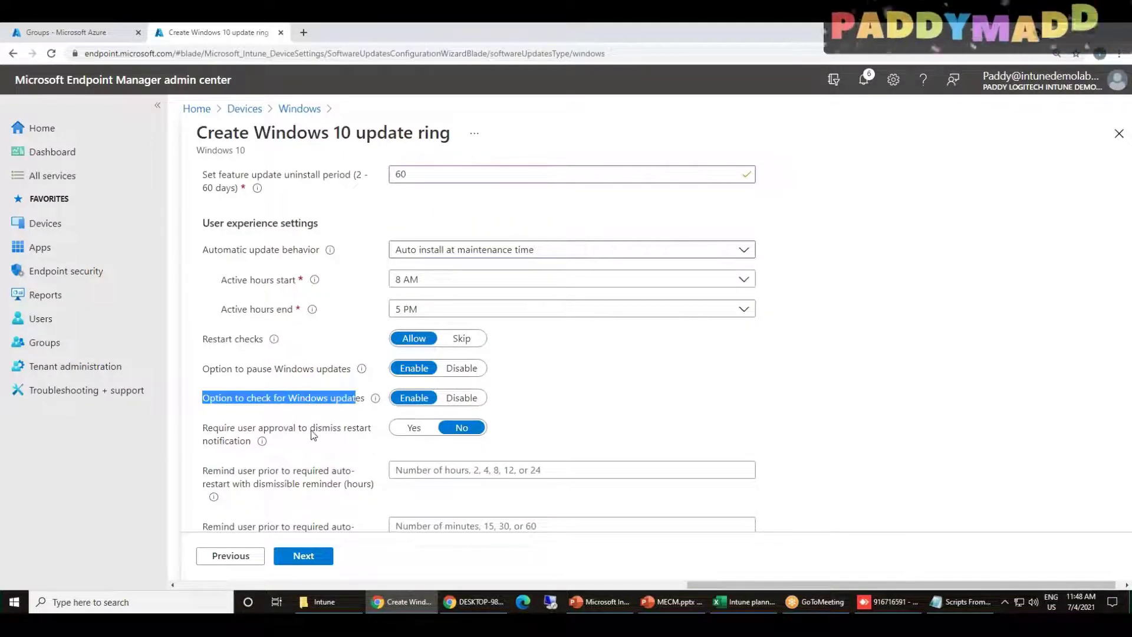
drag(207, 428, 336, 433)
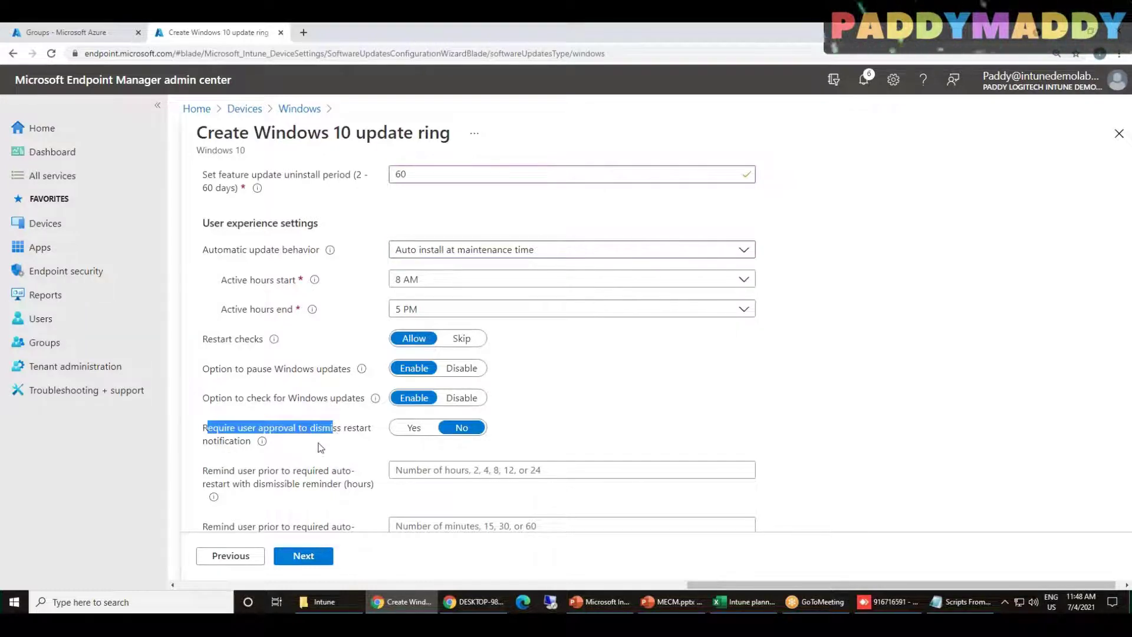
scroll(283, 436, down, 2)
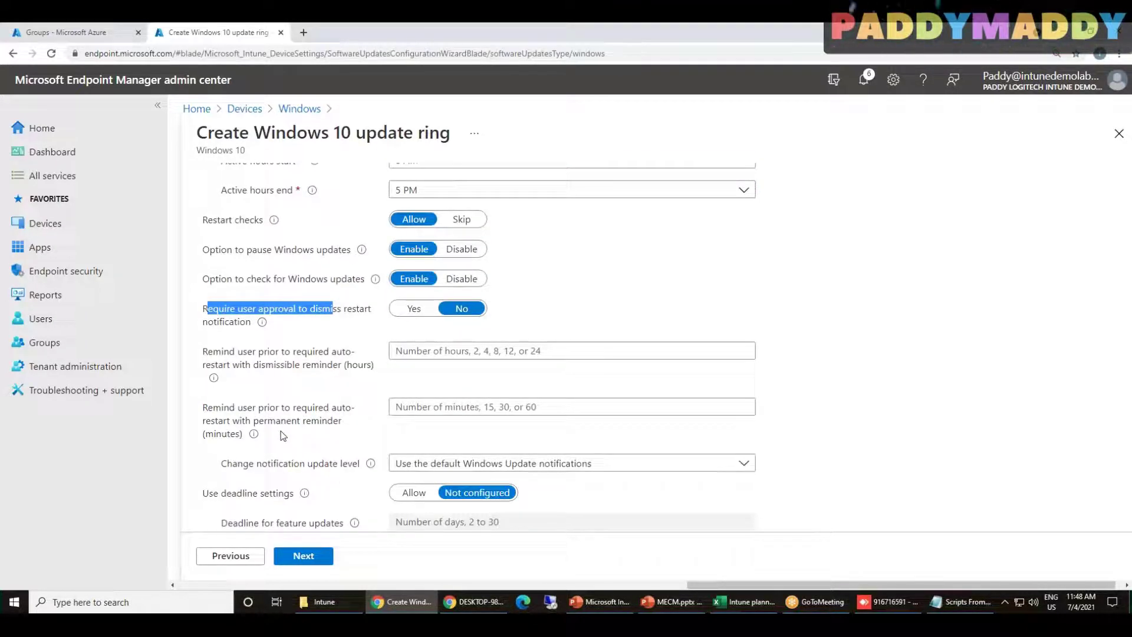
scroll(285, 434, down, 1)
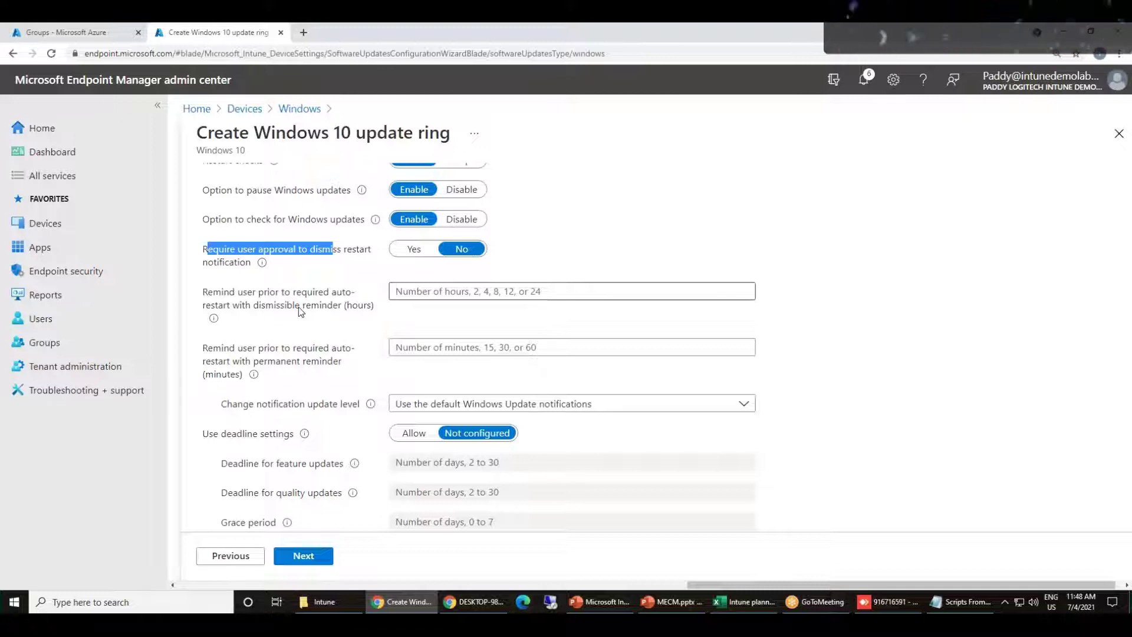
drag(375, 305, 224, 289)
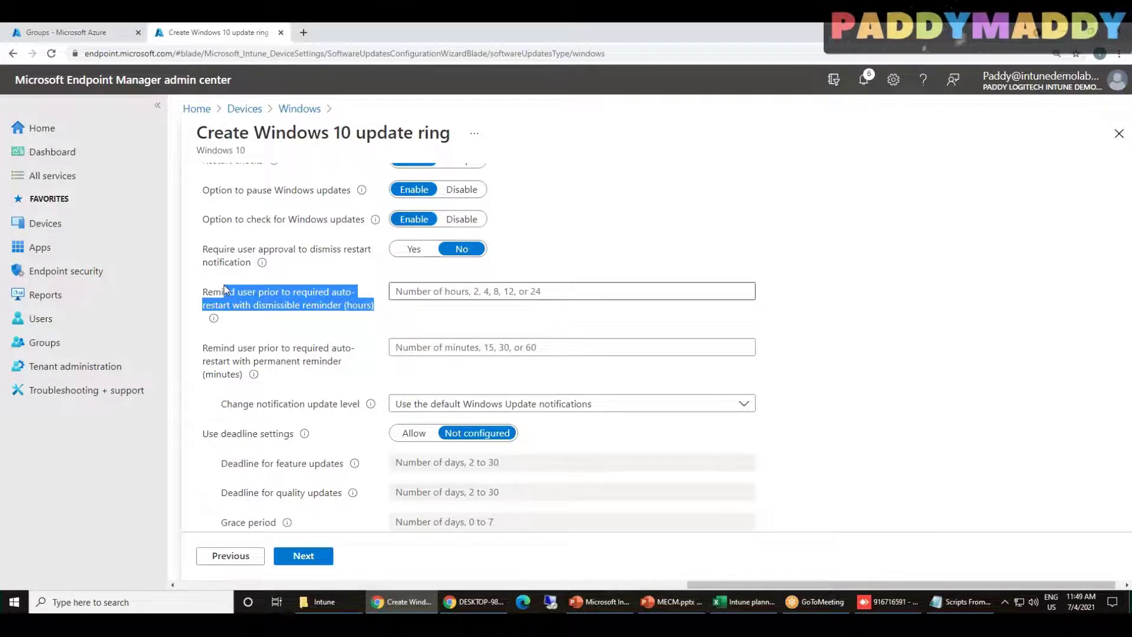
click(274, 354)
drag(274, 354, 330, 360)
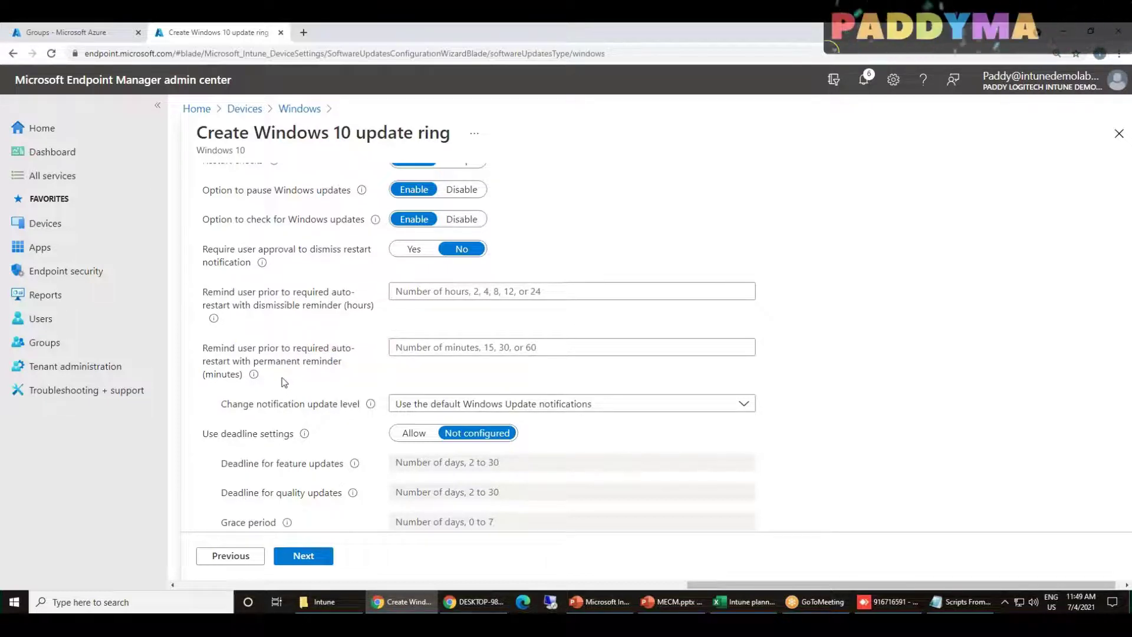
scroll(316, 417, down, 1)
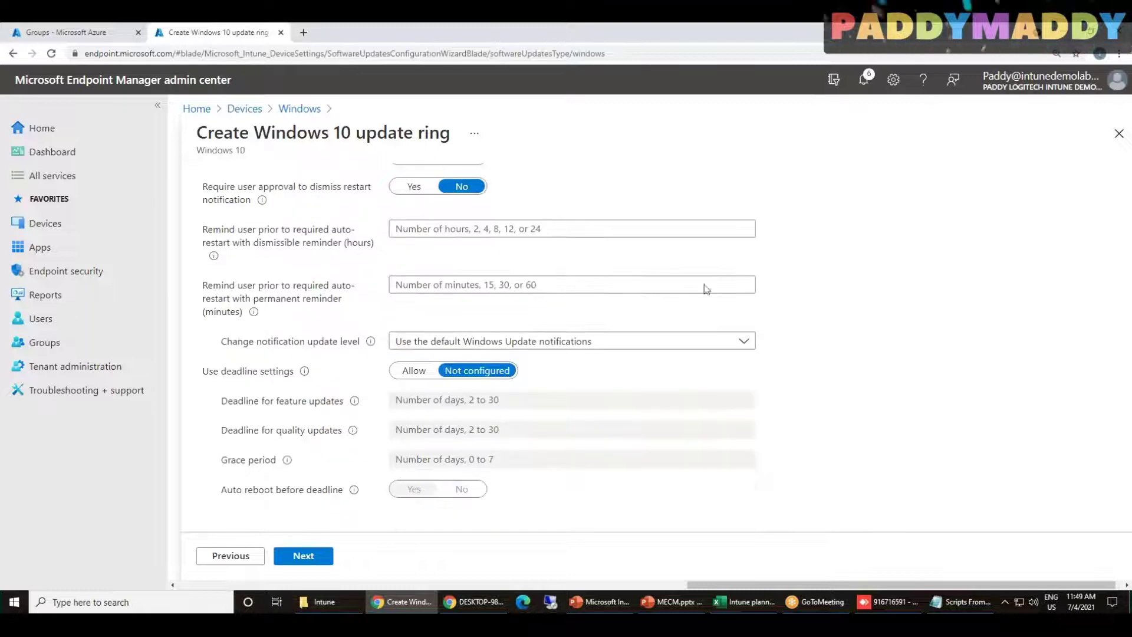
Allow deadline settings and look over the feature-update deadline and deferral period fields
click(414, 370)
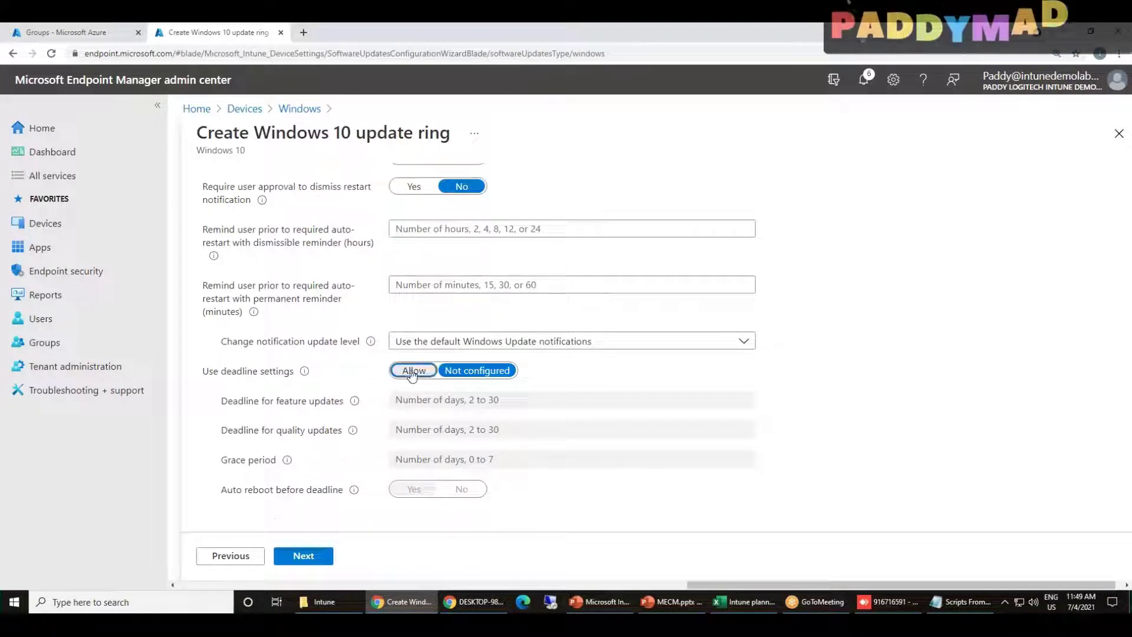
drag(220, 401, 323, 407)
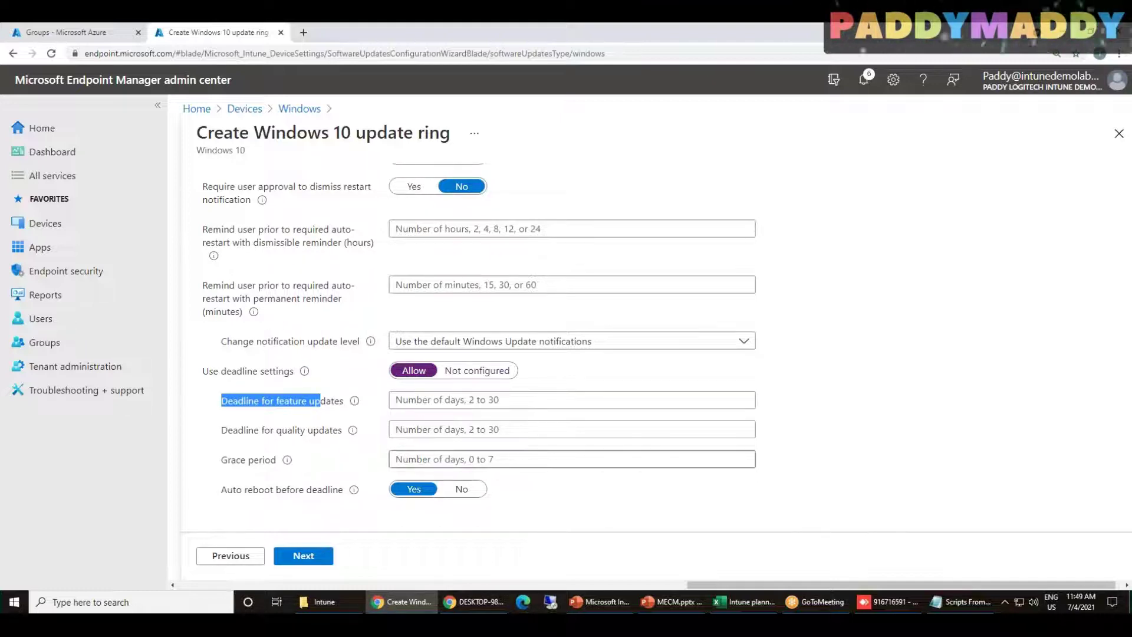
scroll(865, 482, up, 10)
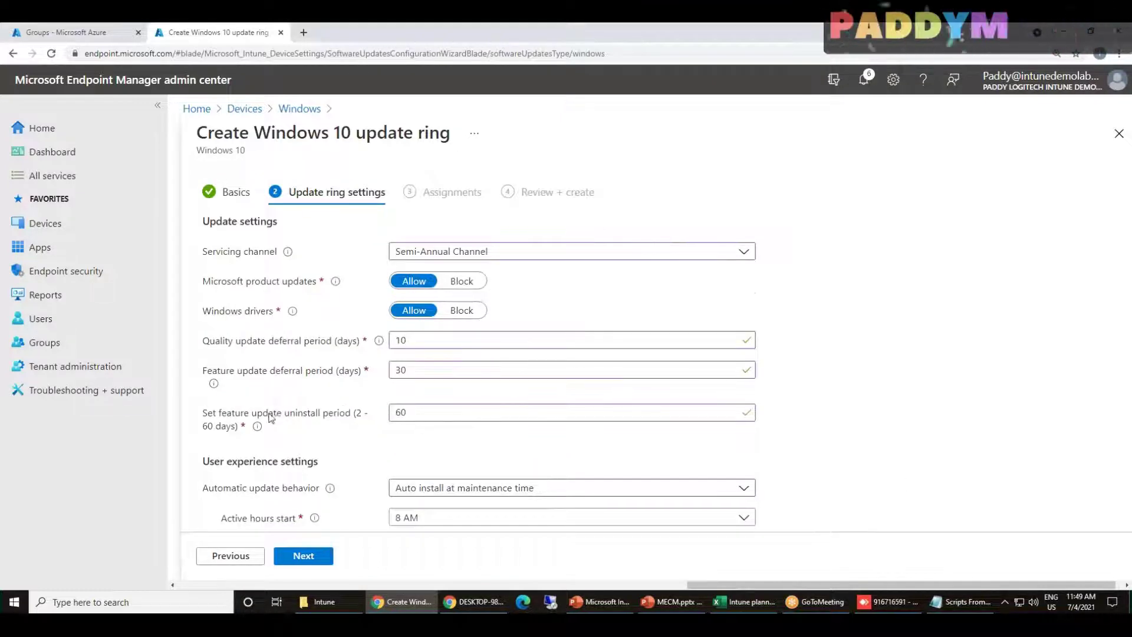
drag(220, 372, 329, 383)
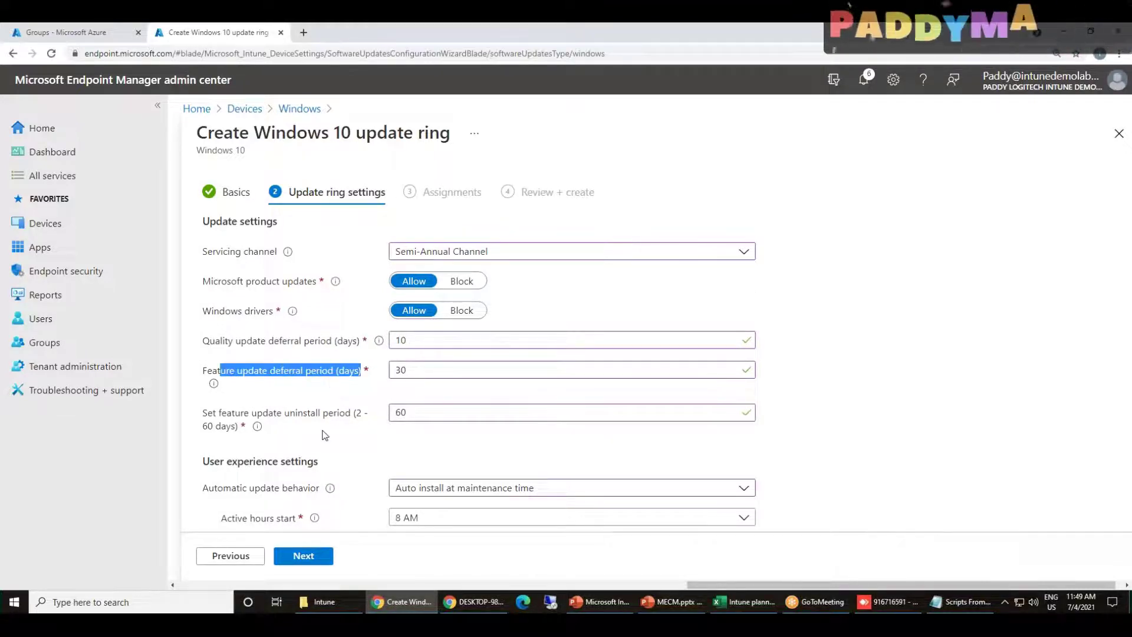
scroll(354, 439, down, 10)
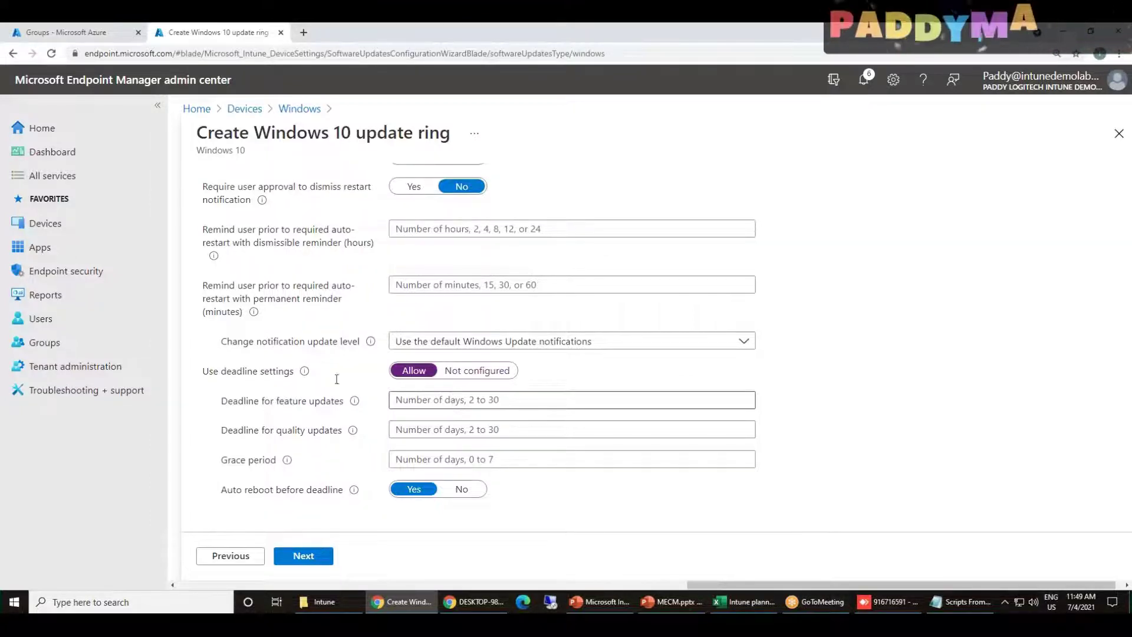
scroll(336, 379, up, 10)
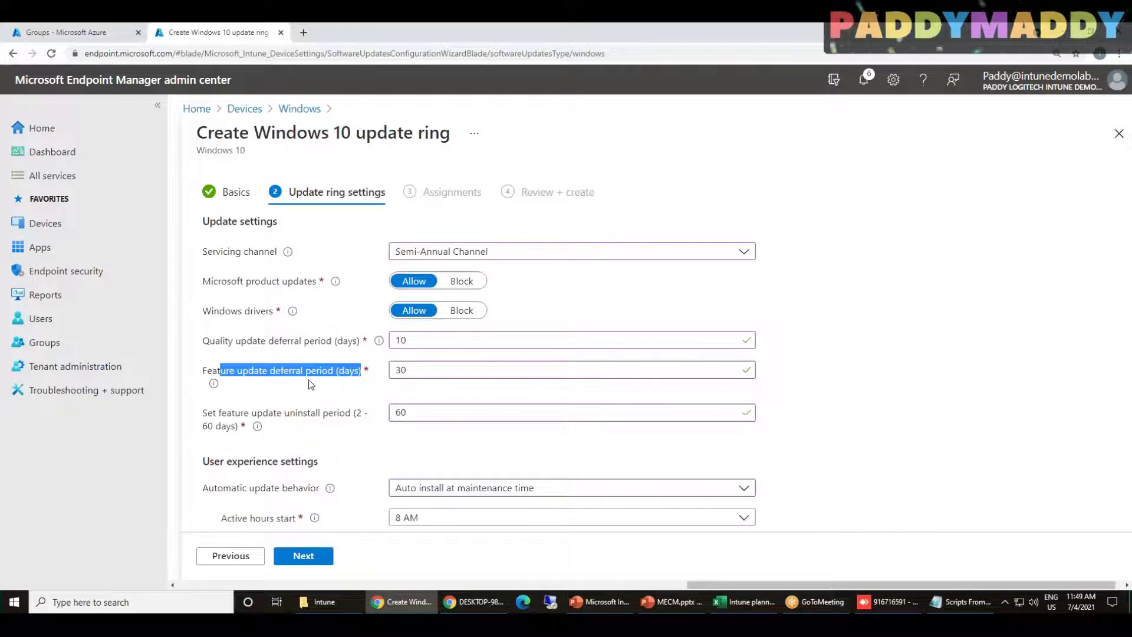
scroll(310, 384, down, 3)
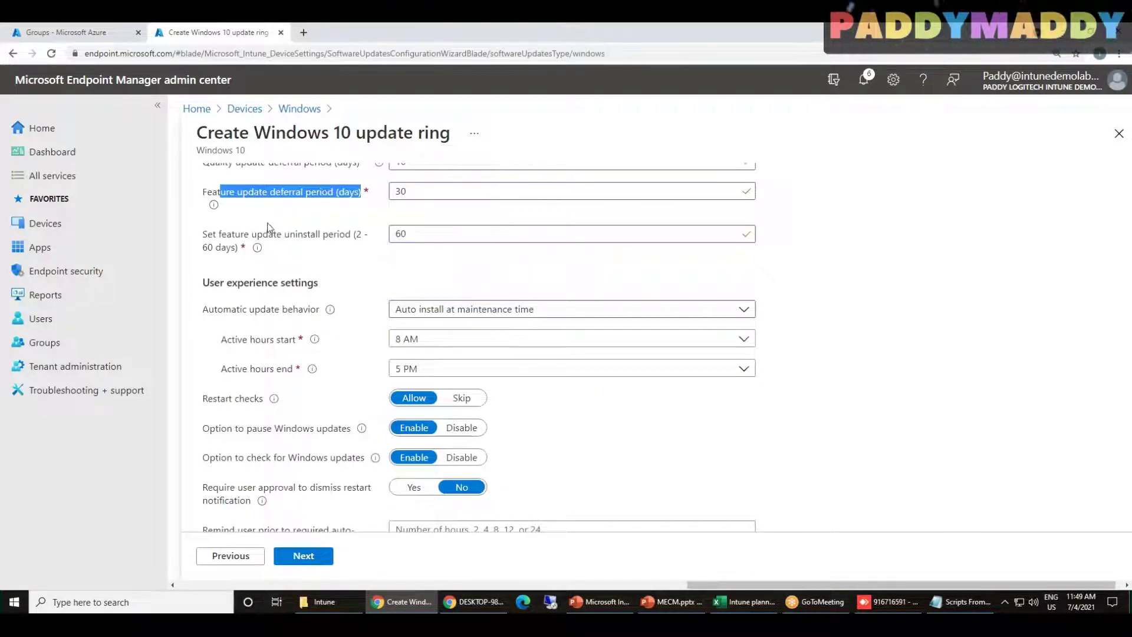
scroll(310, 269, down, 5)
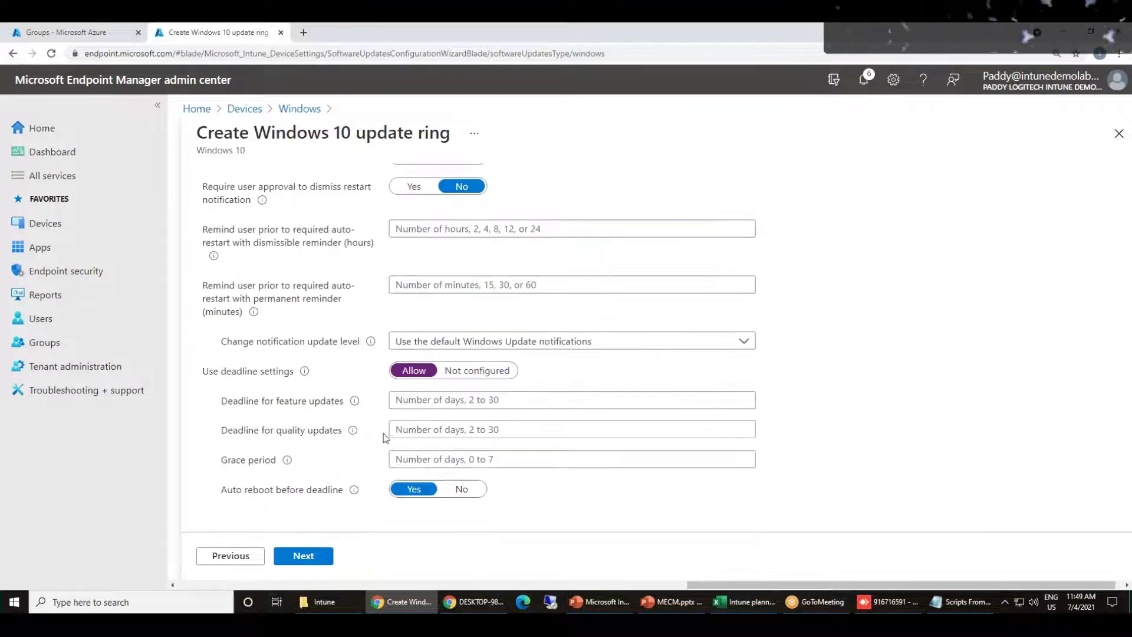
Click into the feature and quality update deadline fields and check the quality deferral value of 10
click(401, 401)
click(418, 431)
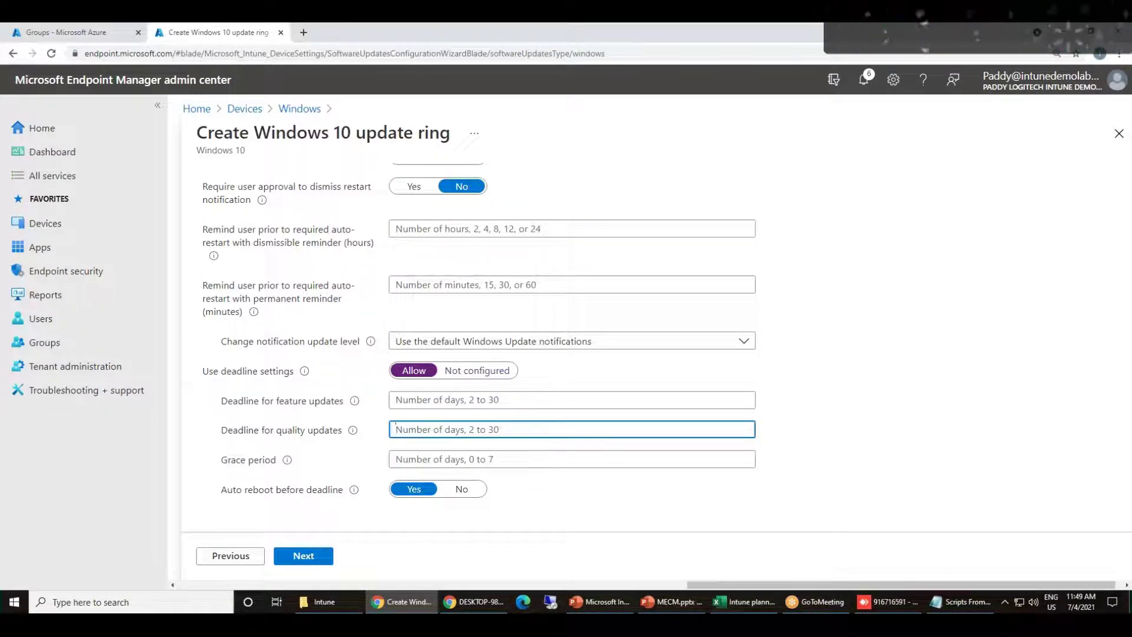
scroll(350, 294, up, 10)
drag(411, 343, 366, 337)
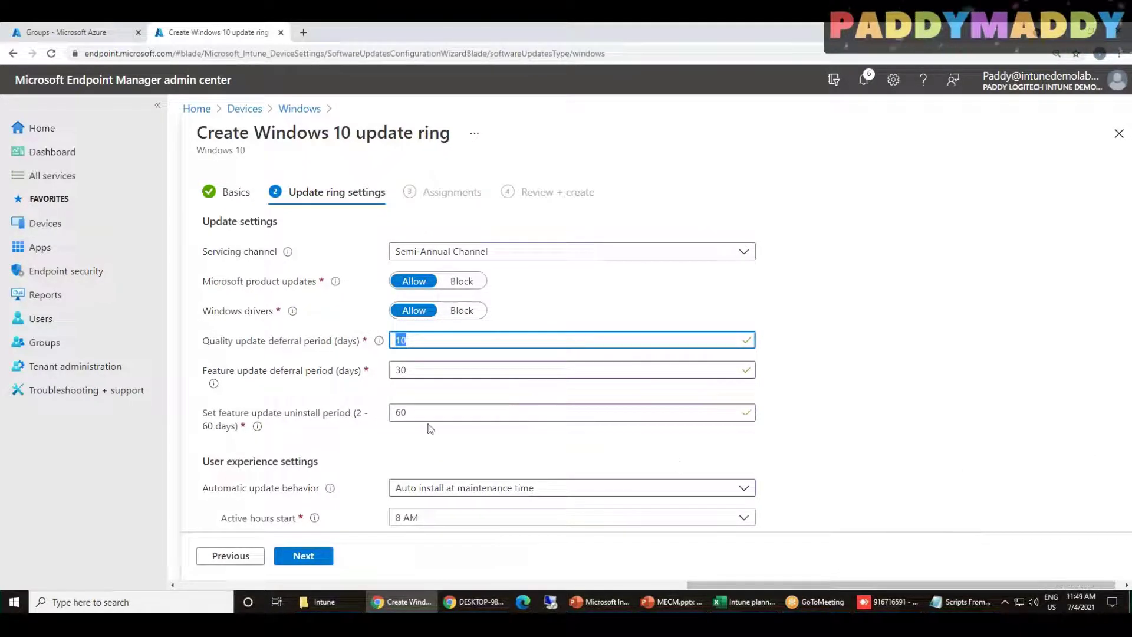
click(228, 349)
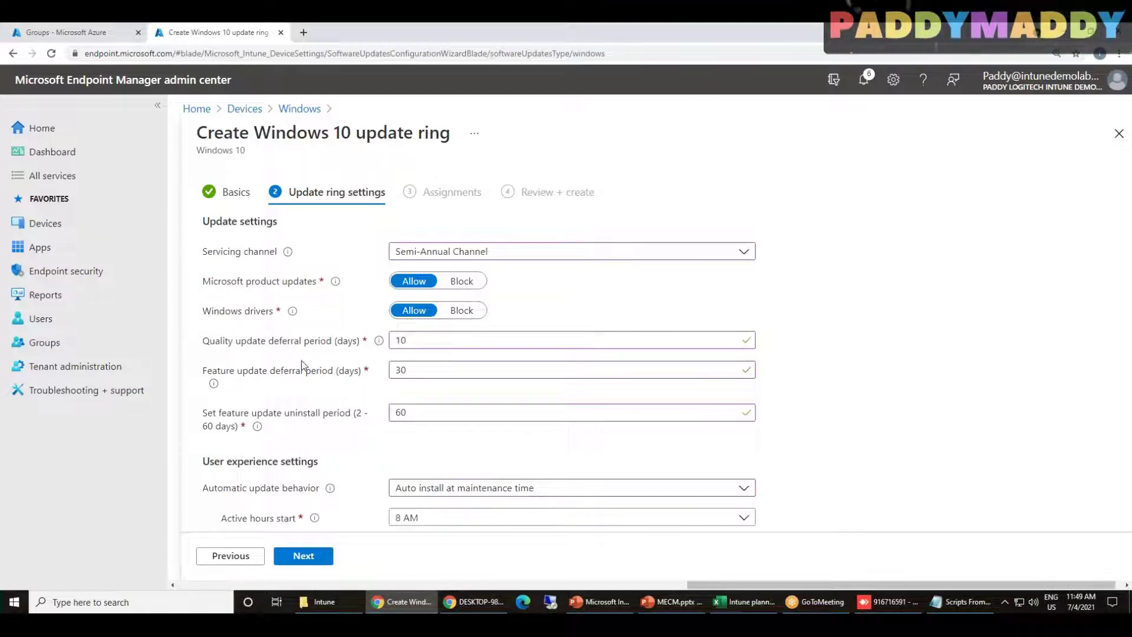
scroll(302, 359, down, 2)
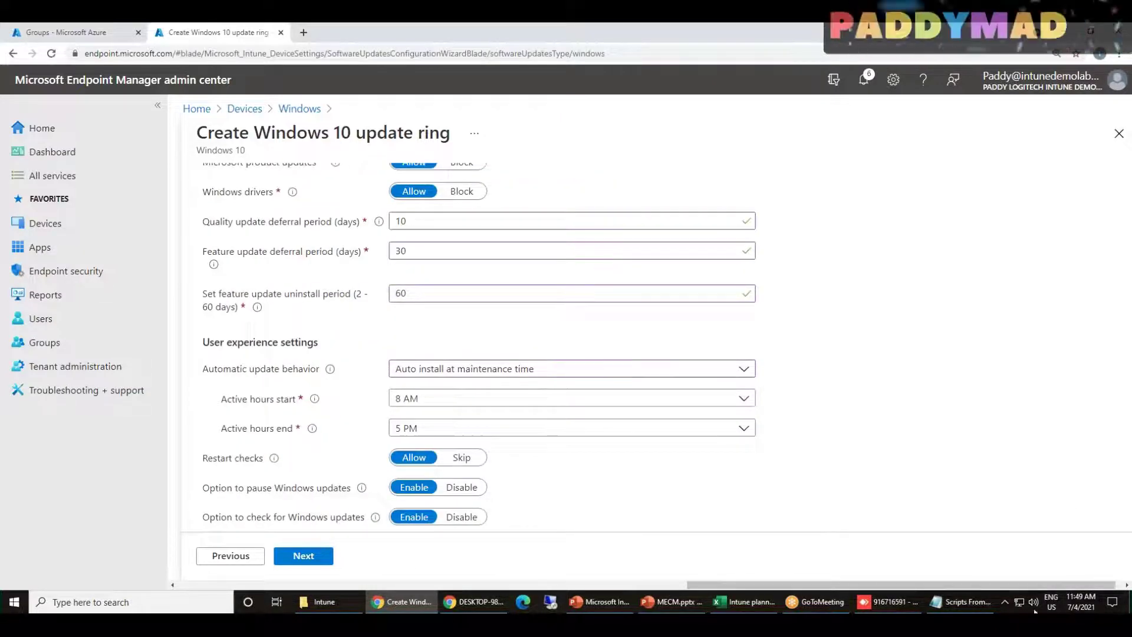
scroll(318, 413, down, 5)
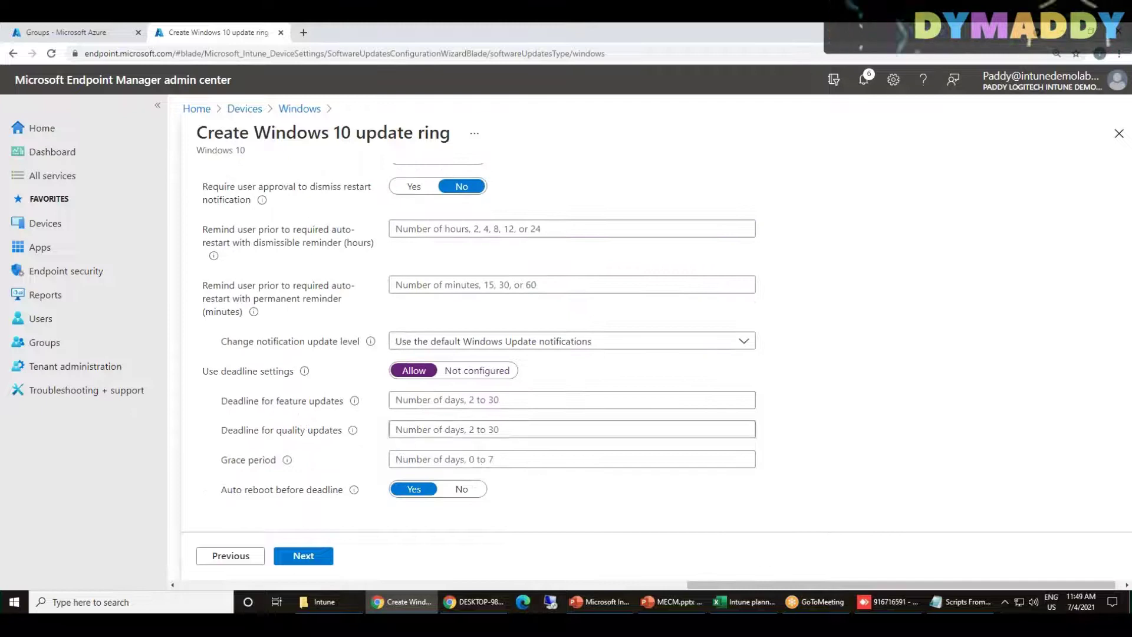
Enter 2 as the feature-update deadline, then delete it again
click(426, 401)
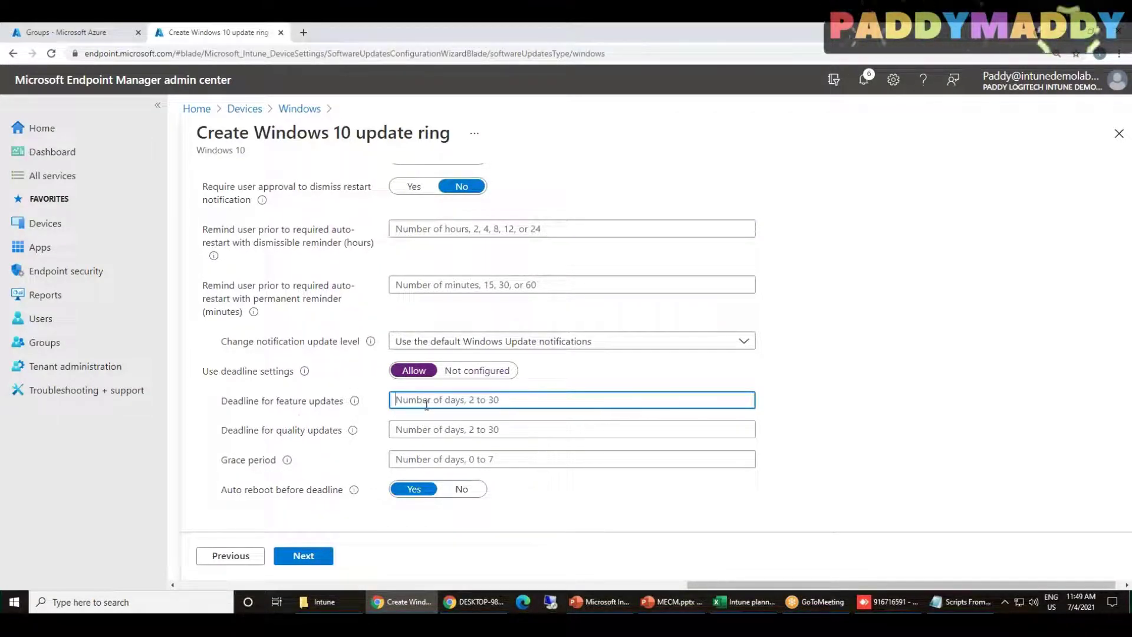
text(2)
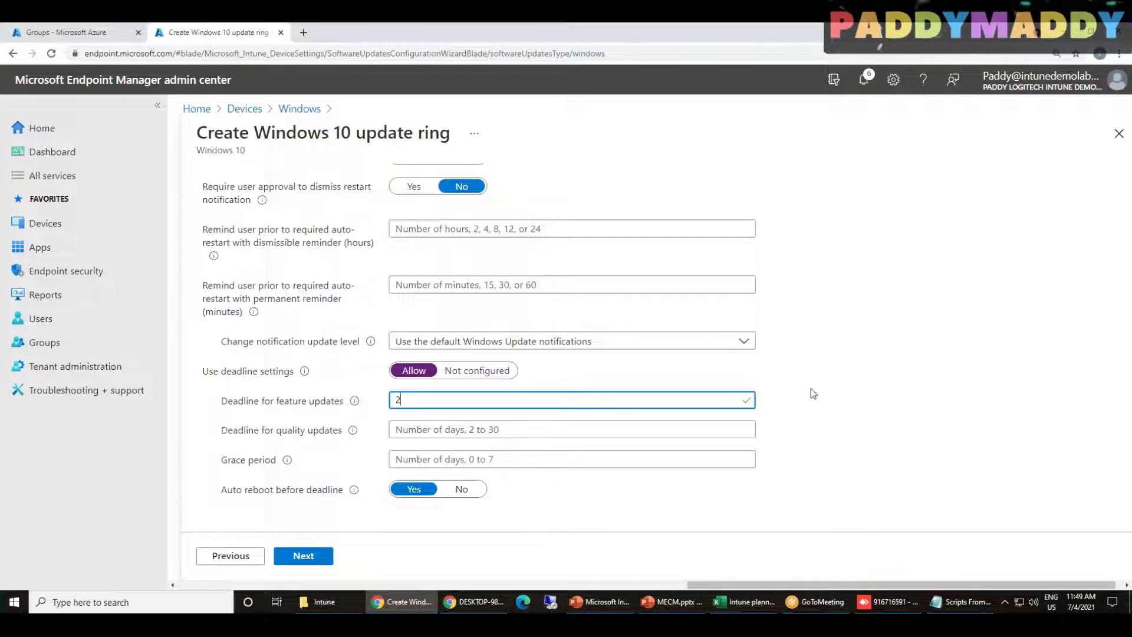
drag(419, 402, 209, 408)
key(BackSpace)
scroll(427, 353, up, 10)
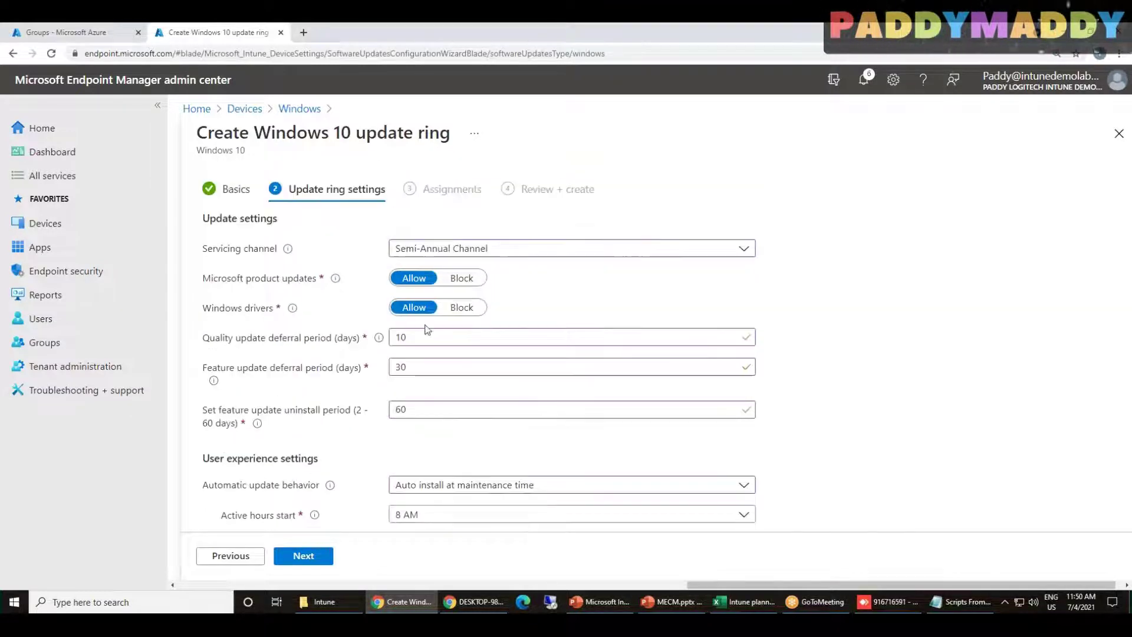
scroll(454, 395, down, 2)
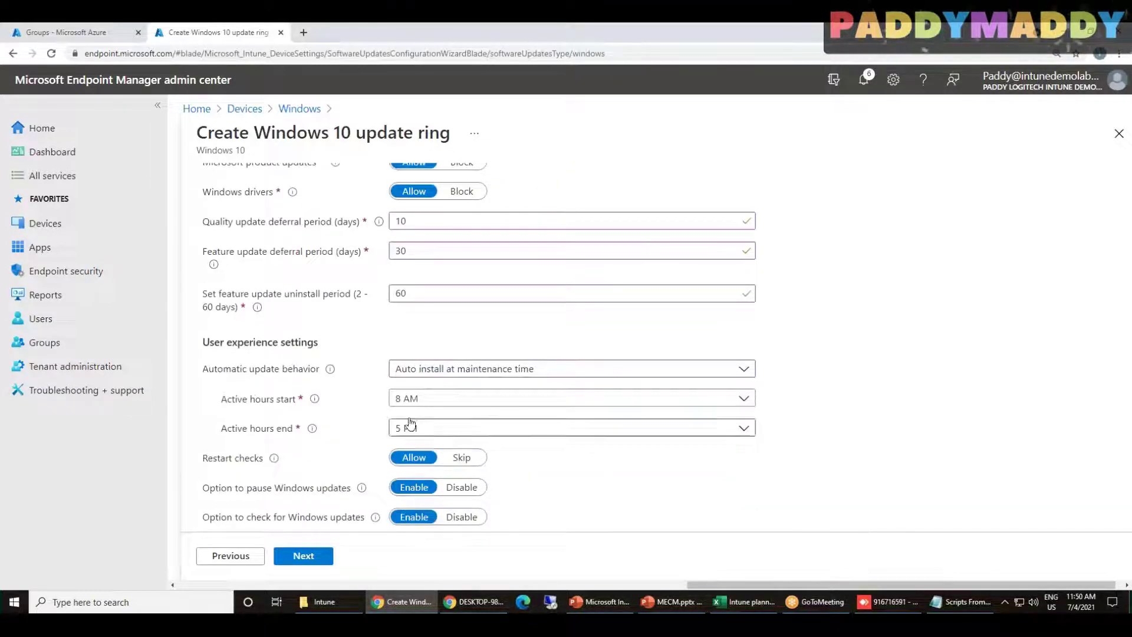
Try Auto install and restart at maintenance time as the automatic update behavior
click(492, 375)
click(496, 435)
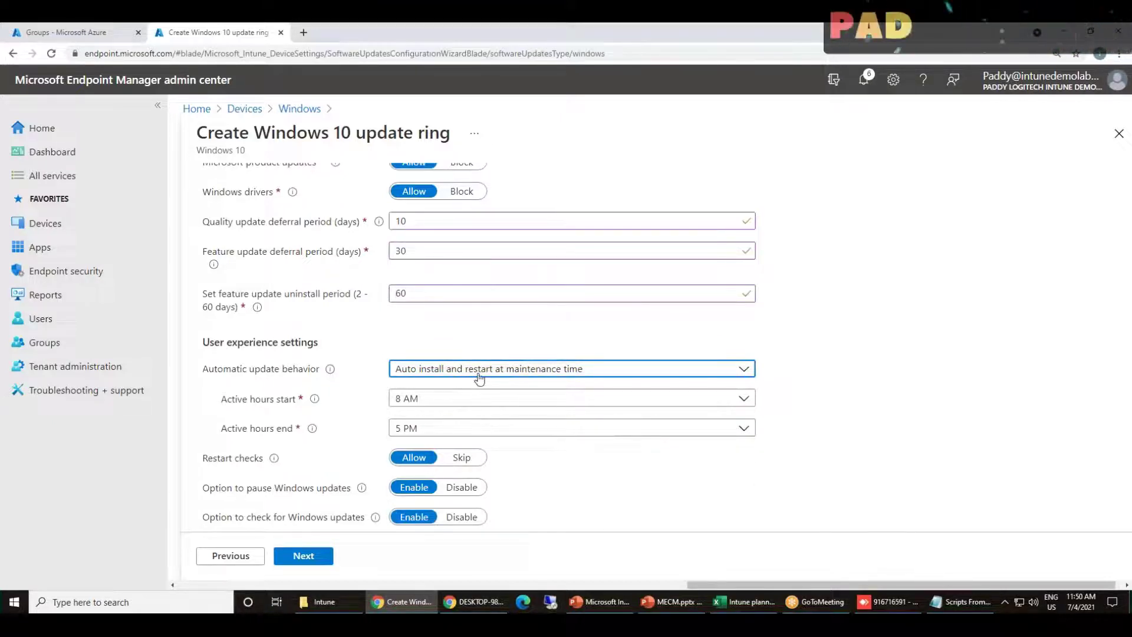
scroll(591, 451, down, 4)
scroll(591, 452, down, 2)
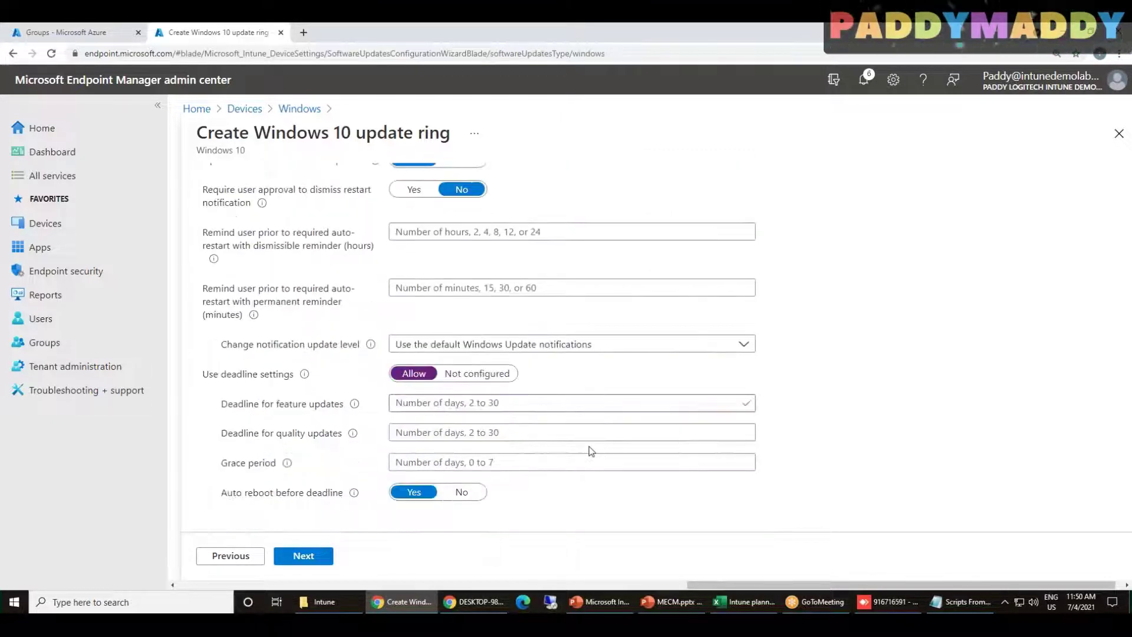
scroll(570, 455, up, 6)
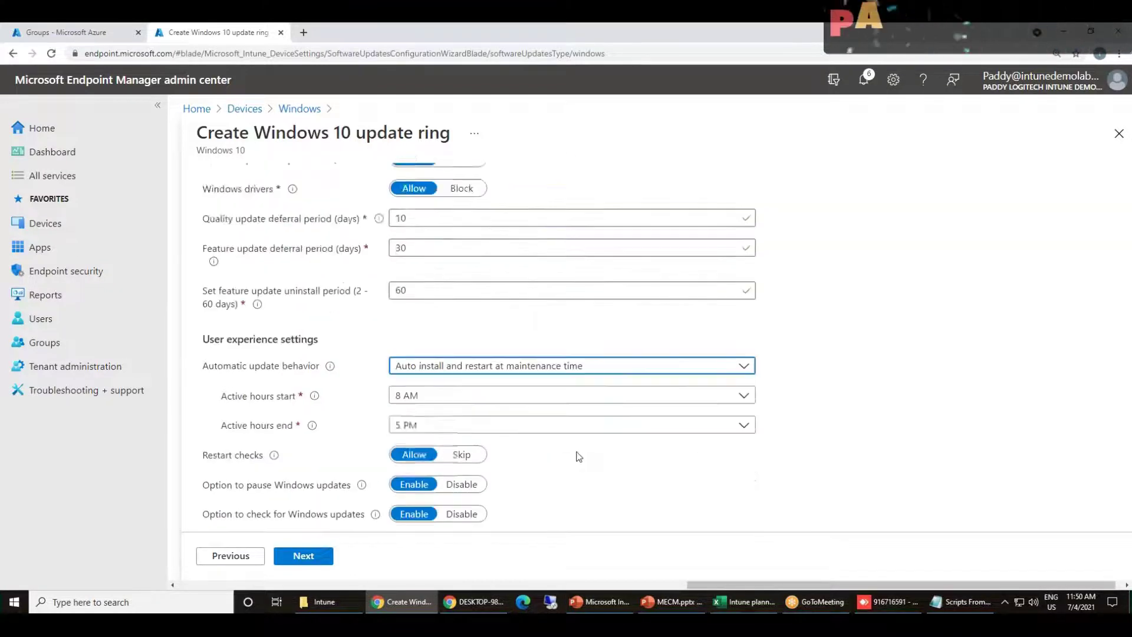
scroll(576, 454, down, 4)
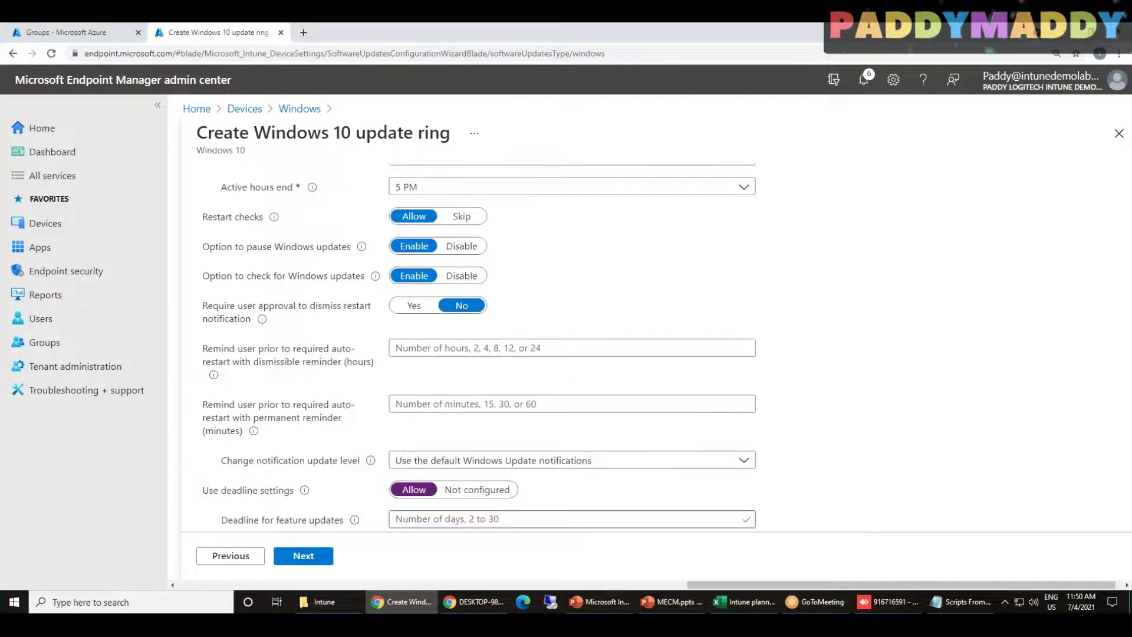
scroll(589, 349, up, 2)
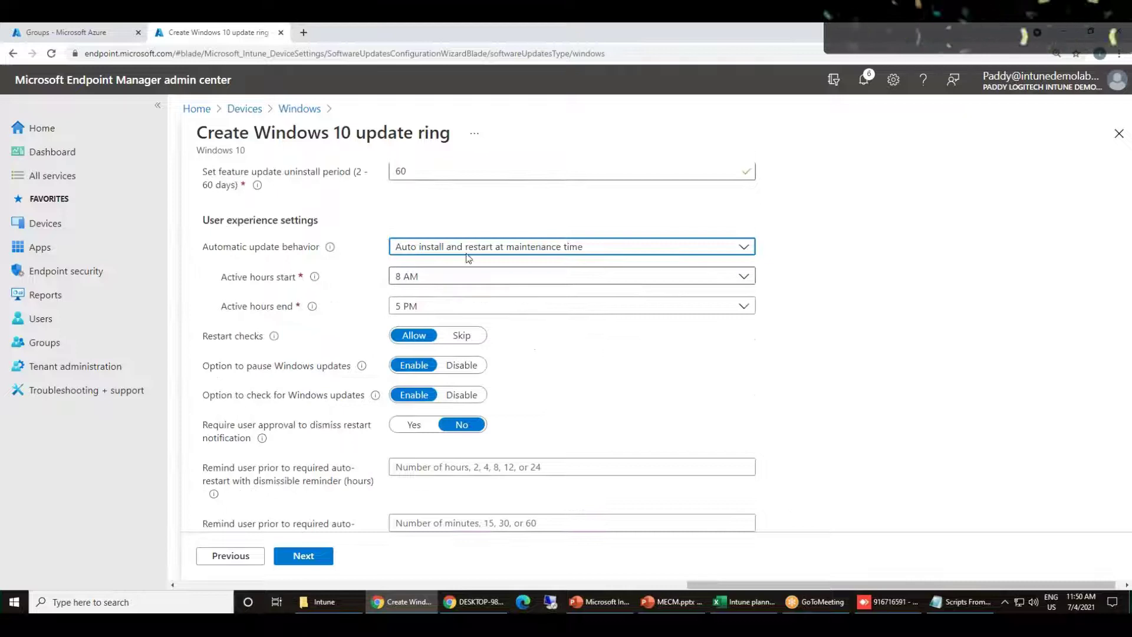
Switch to Auto install and restart at a scheduled time, keeping Every week, Any Day, 3 AM
click(504, 246)
click(472, 339)
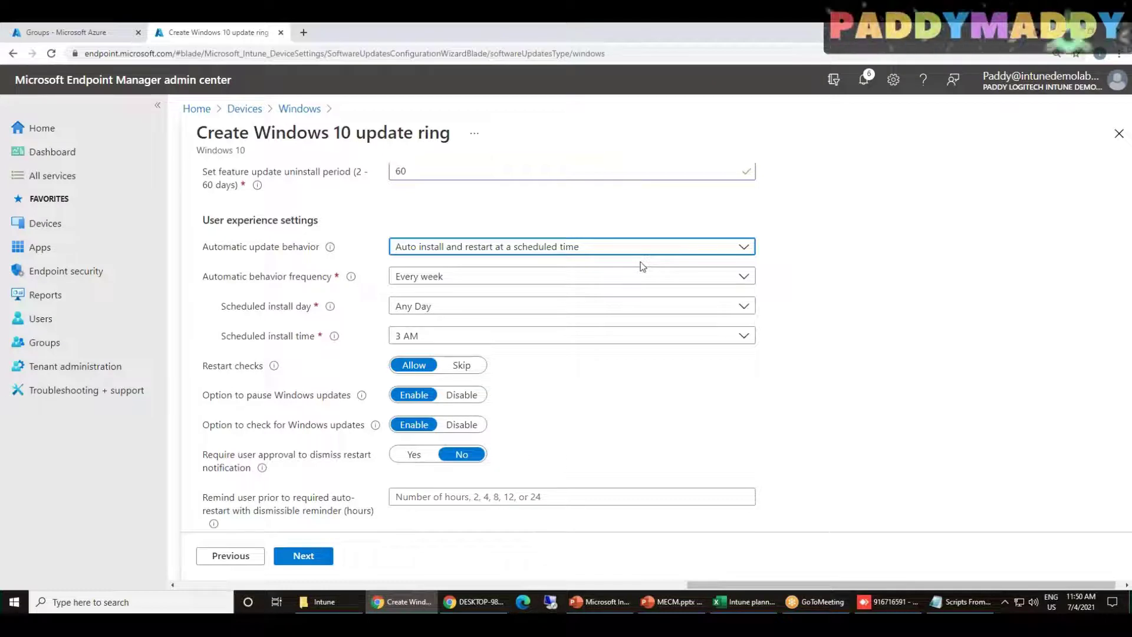
click(488, 276)
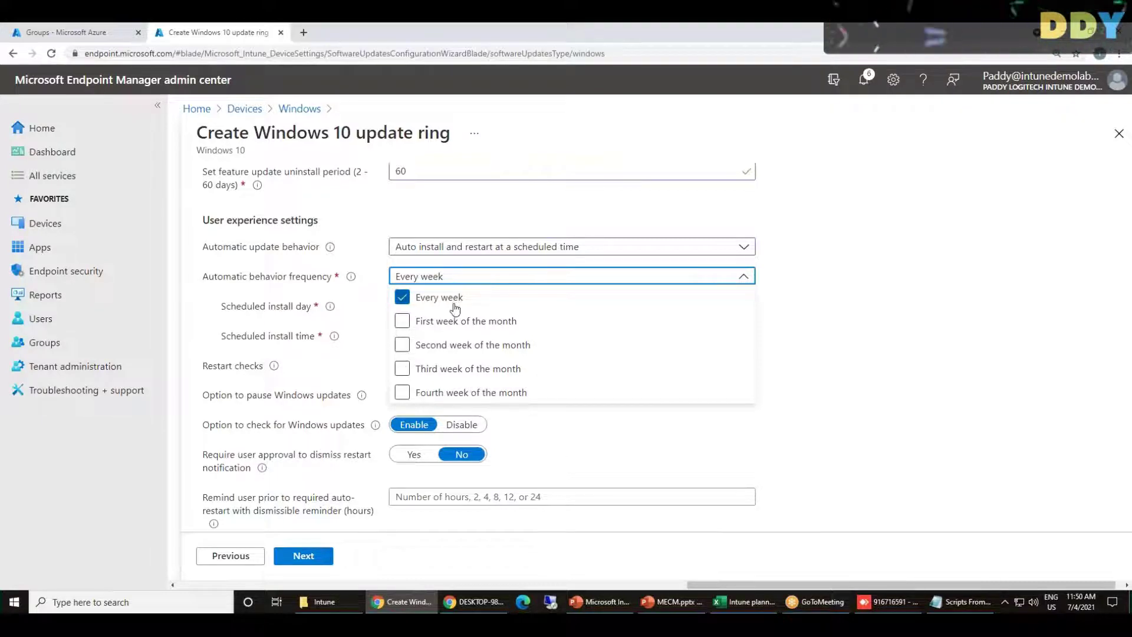
click(892, 416)
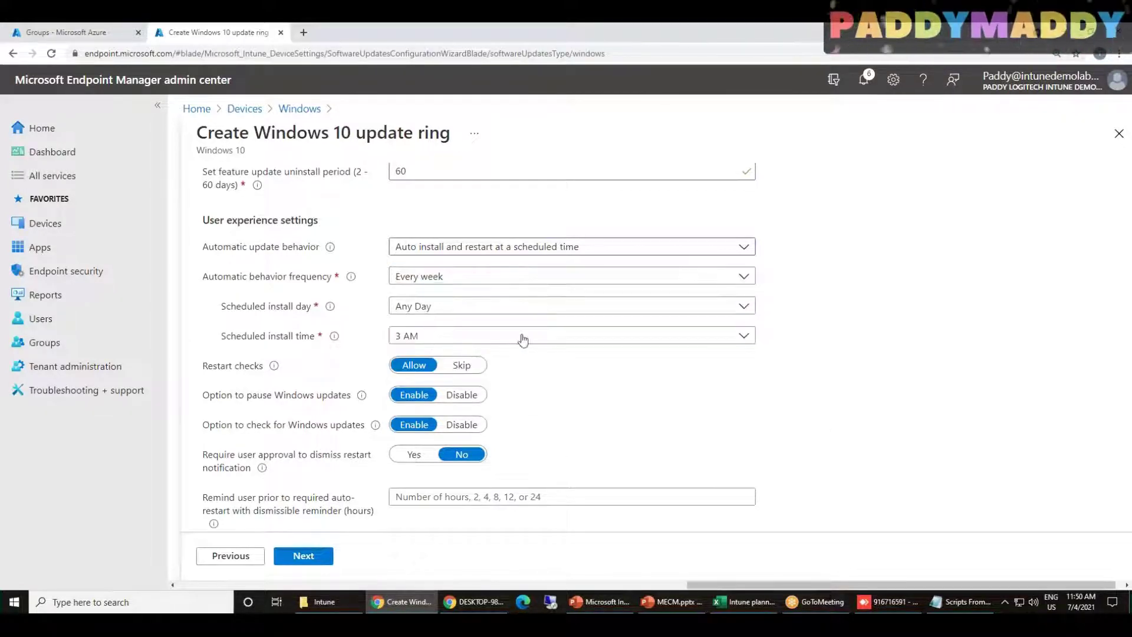
click(484, 306)
click(808, 406)
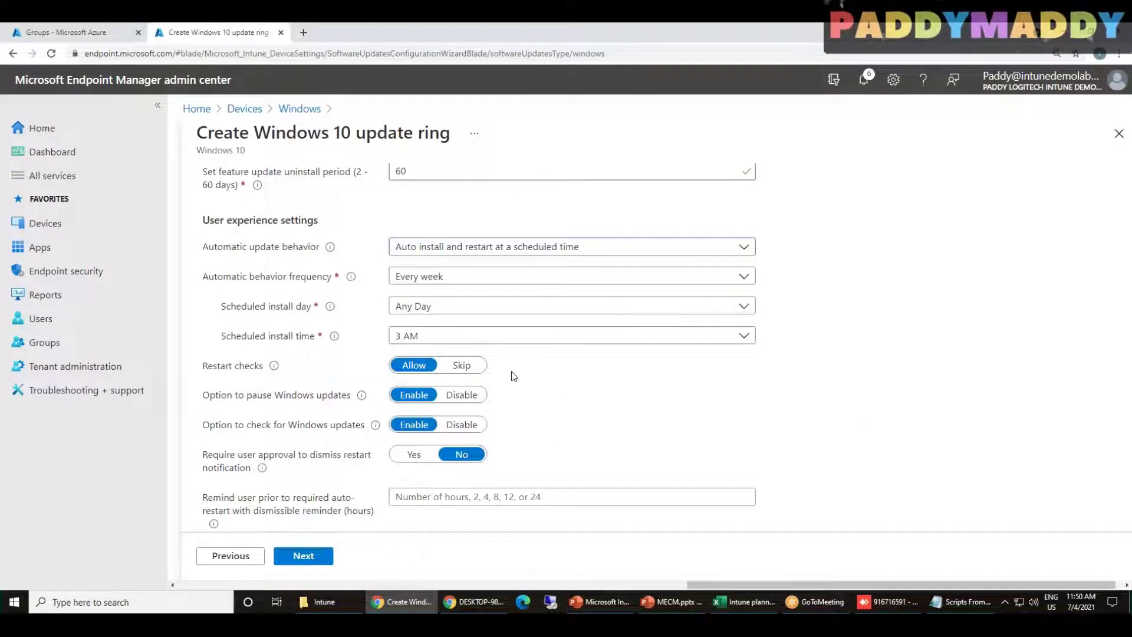
Review the dismissible and permanent reminder setting descriptions
scroll(511, 374, down, 3)
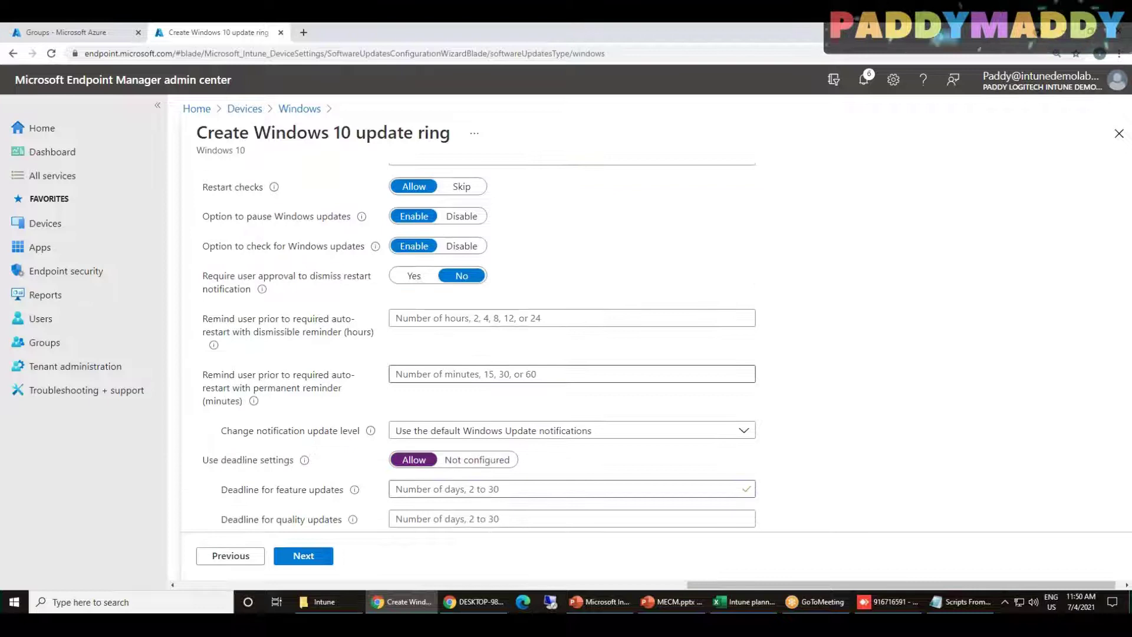
drag(236, 313, 316, 335)
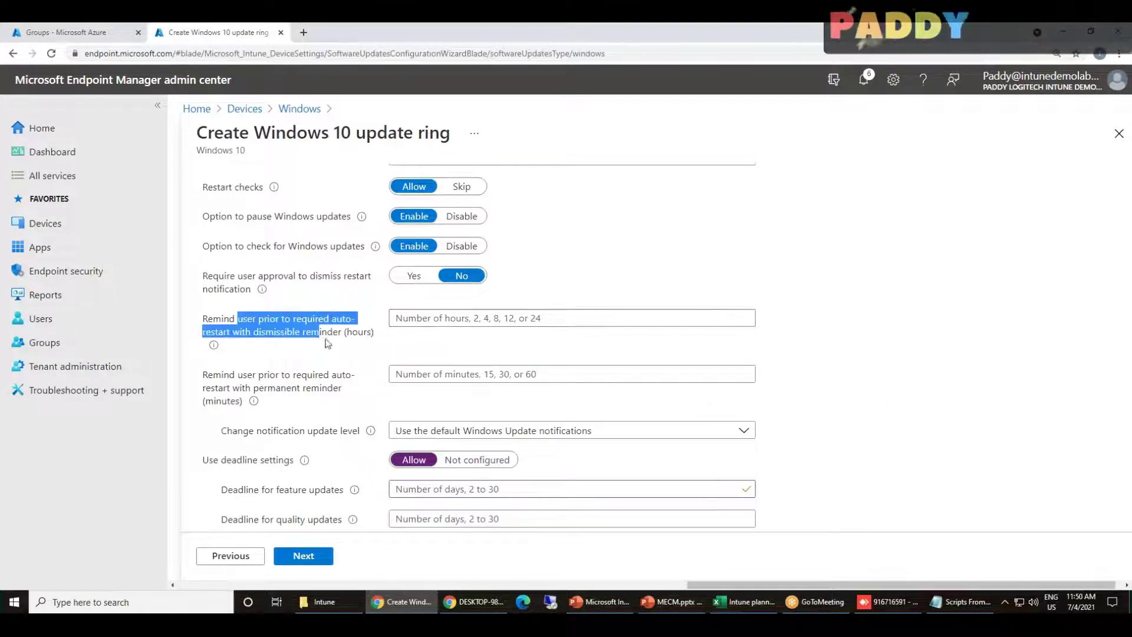
drag(223, 369, 278, 373)
scroll(273, 429, down, 1)
scroll(273, 424, down, 1)
scroll(276, 477, up, 7)
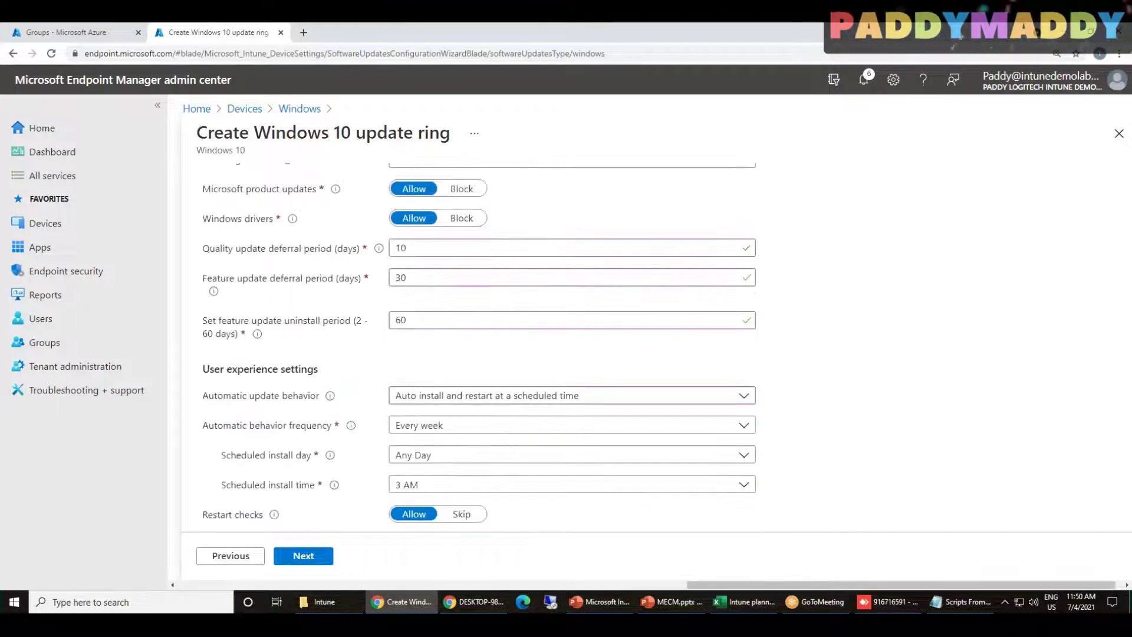
Reset the automatic update behavior to default, then choose Auto install at maintenance time
click(483, 399)
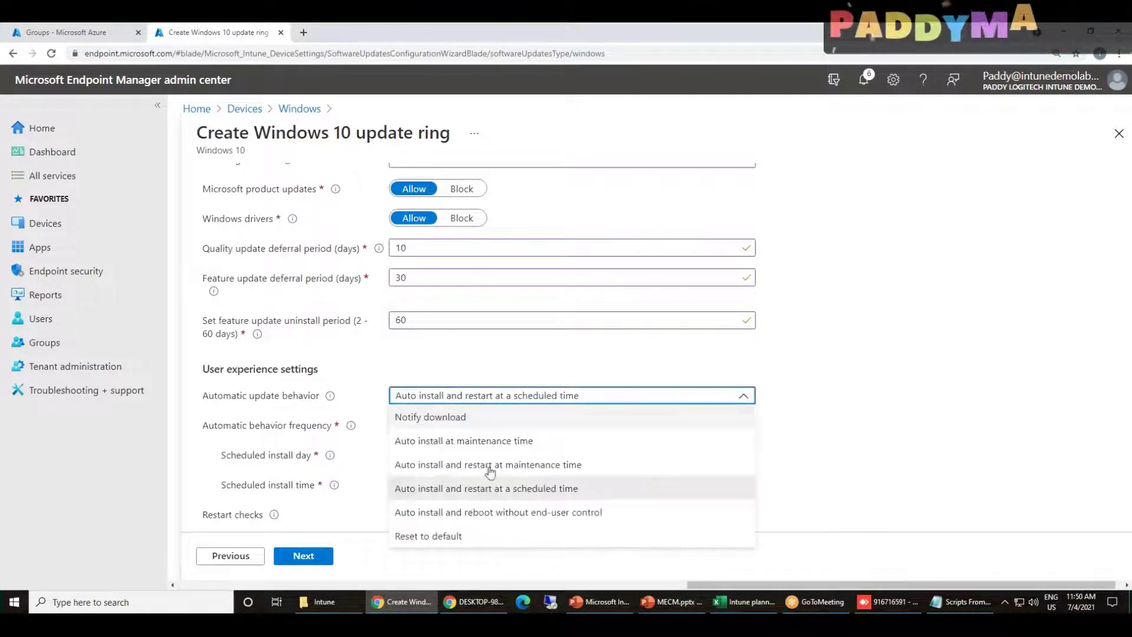
click(482, 542)
click(452, 400)
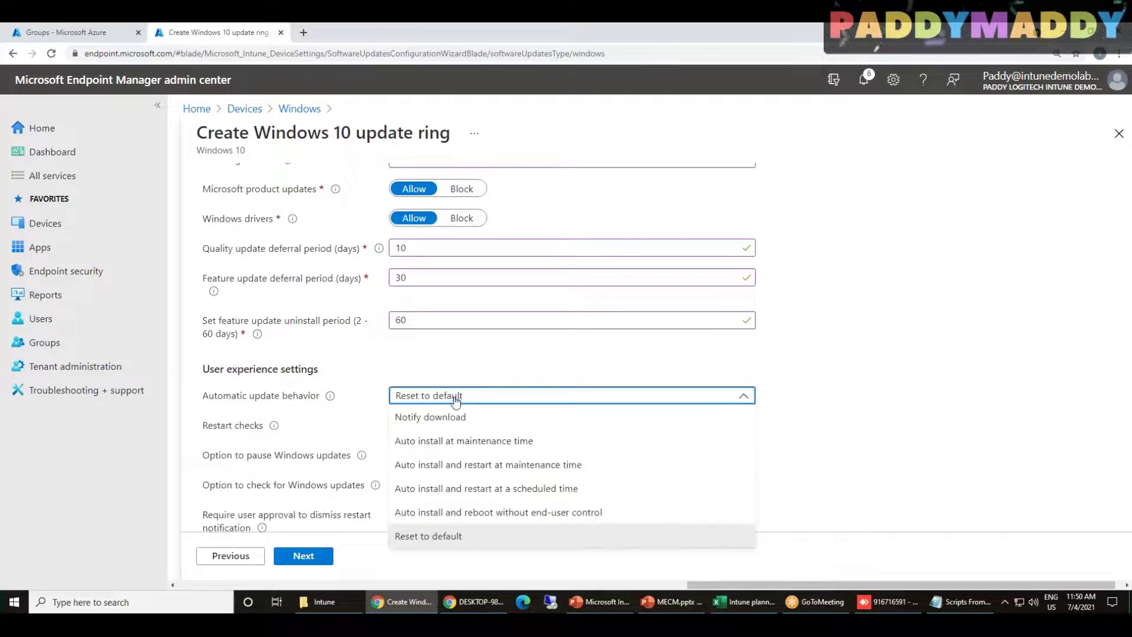
click(533, 445)
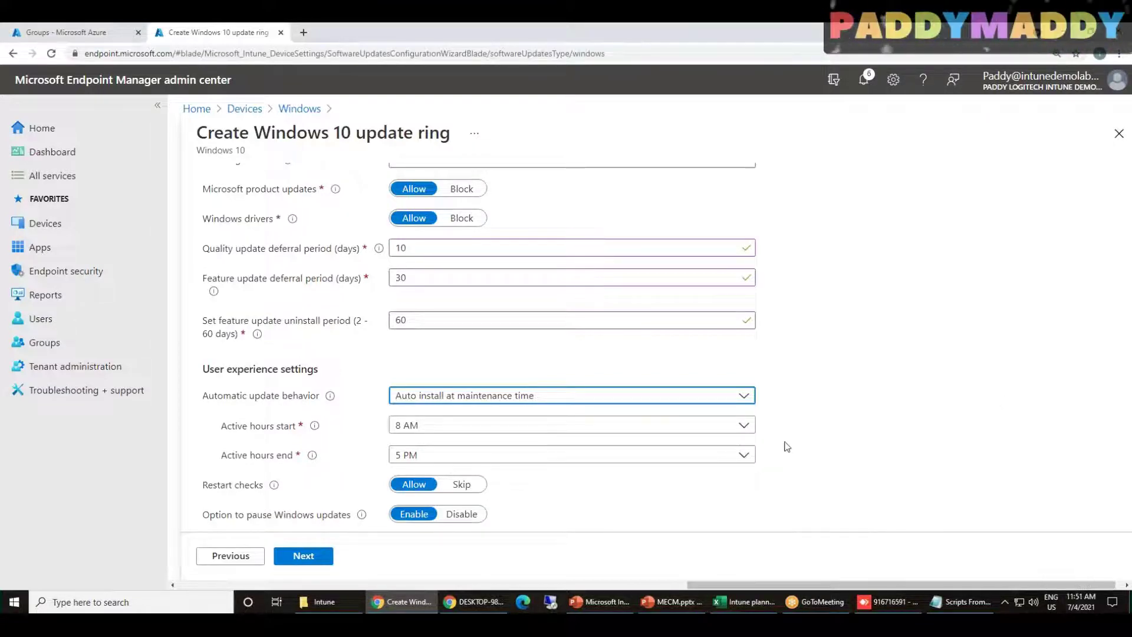
Set active hours to start at 12 AM and end at 8 AM
scroll(810, 448, down, 2)
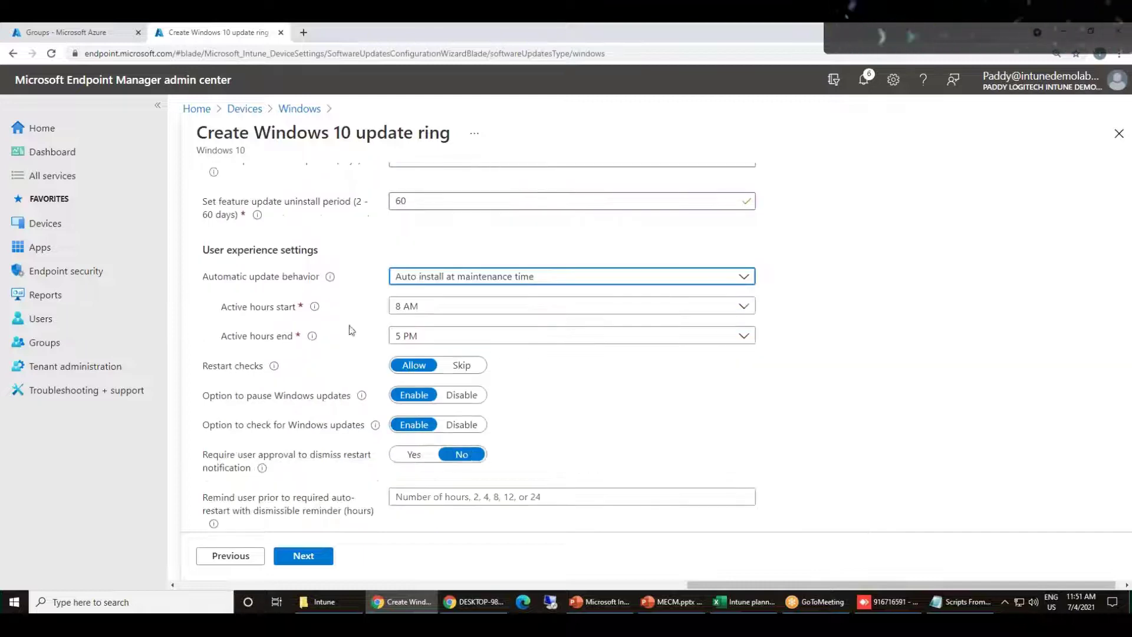
click(433, 307)
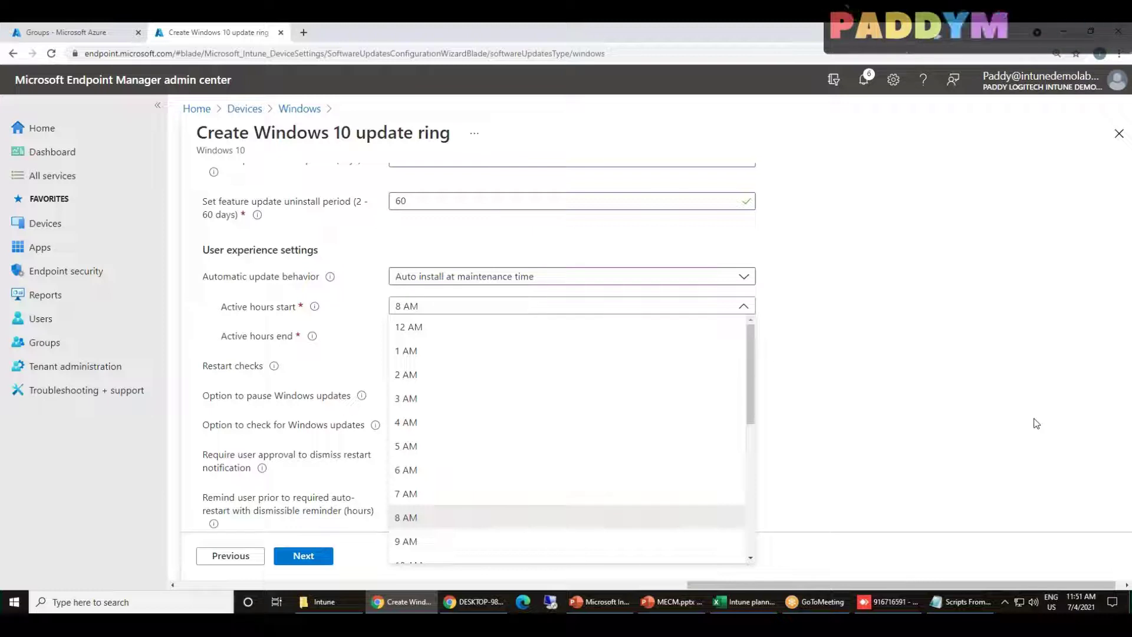
click(460, 330)
click(434, 335)
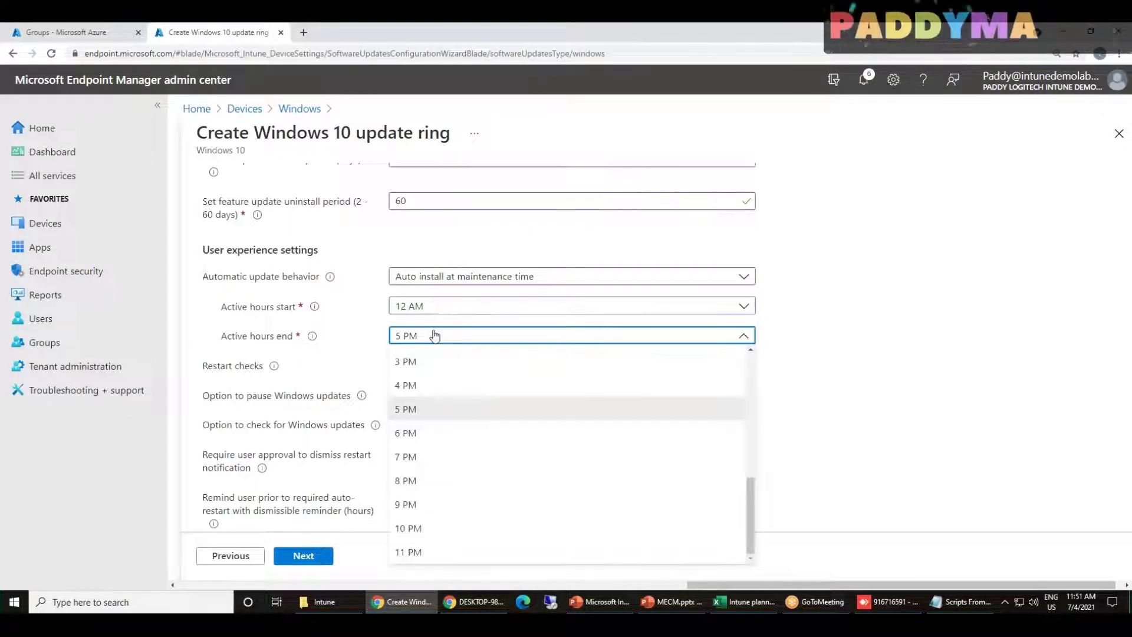
drag(750, 518, 740, 348)
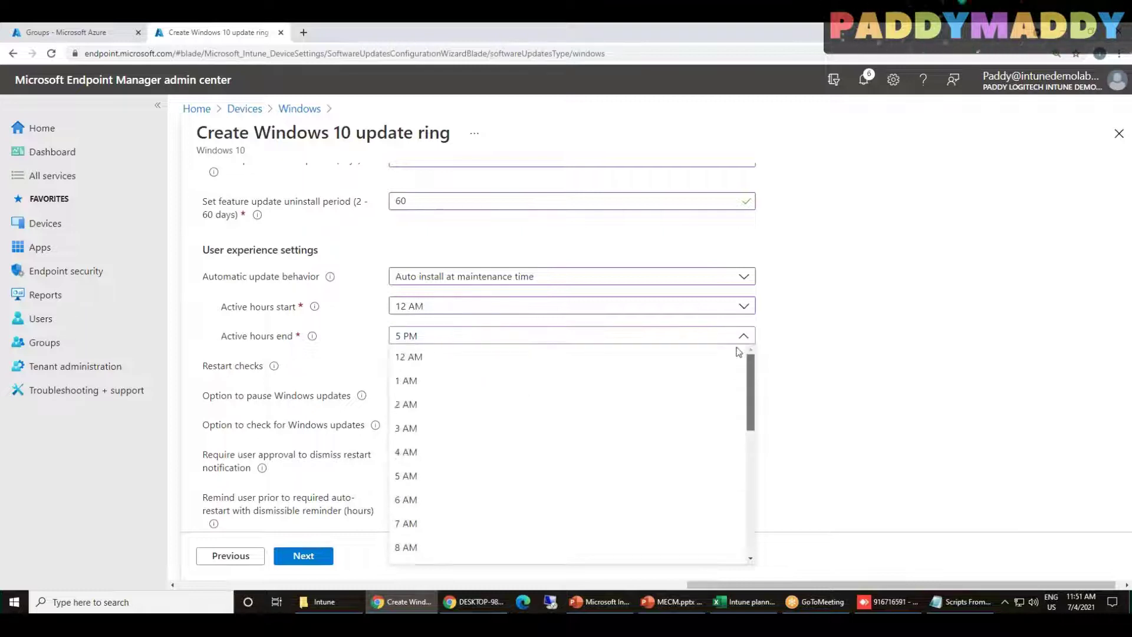
scroll(435, 475, down, 2)
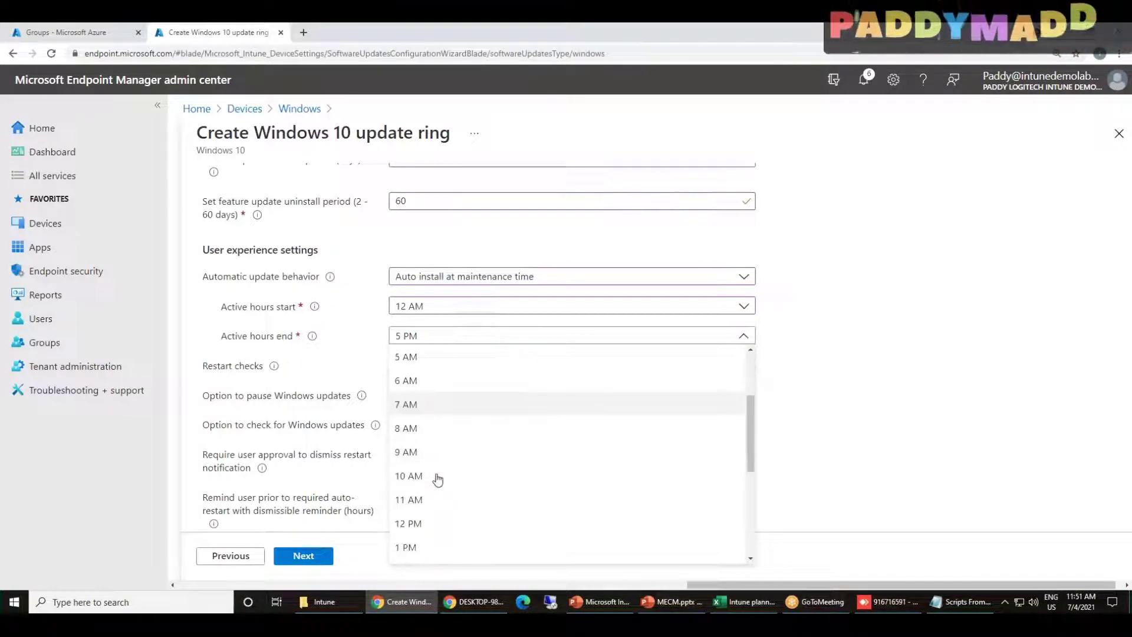
click(440, 430)
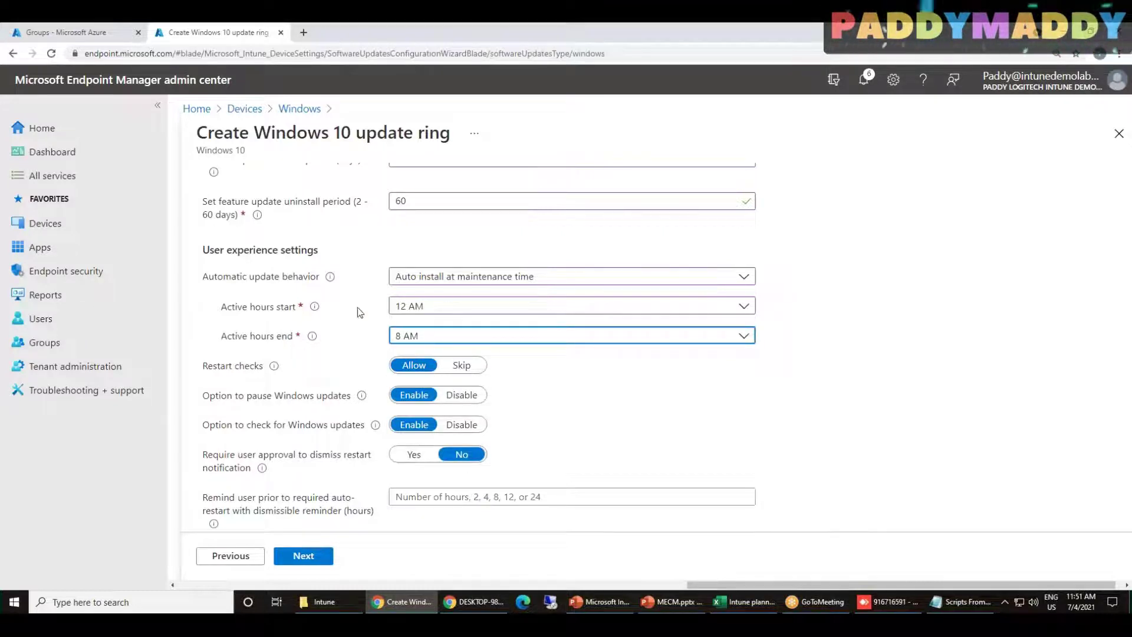
scroll(641, 424, down, 2)
scroll(763, 374, up, 6)
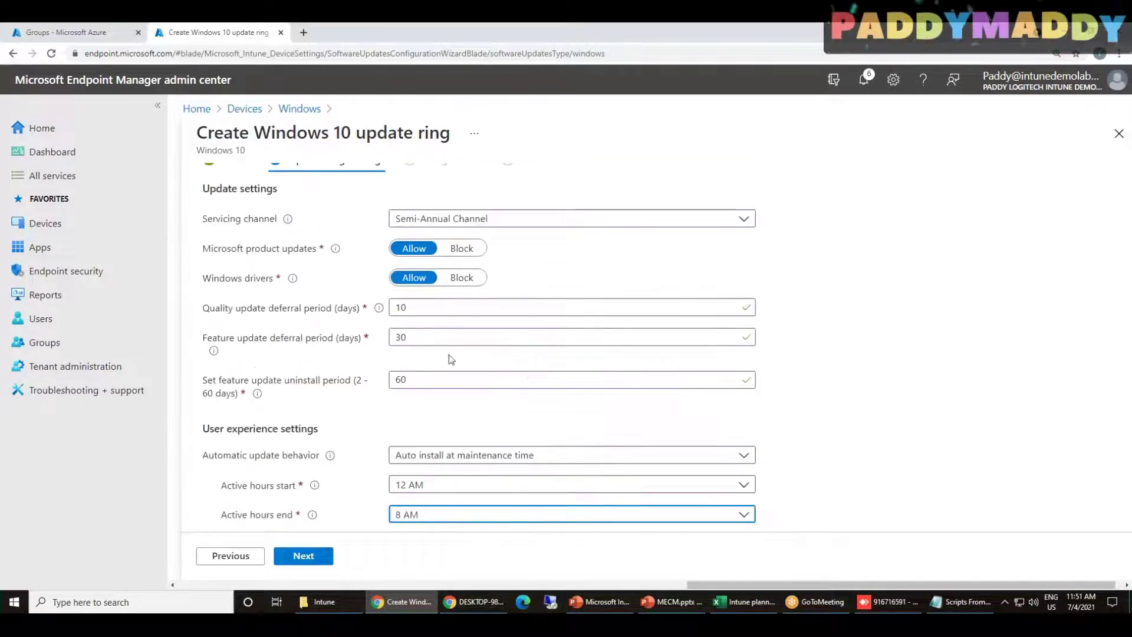
scroll(479, 444, down, 1)
Change the automatic update behavior to Auto install and restart at maintenance time
click(468, 429)
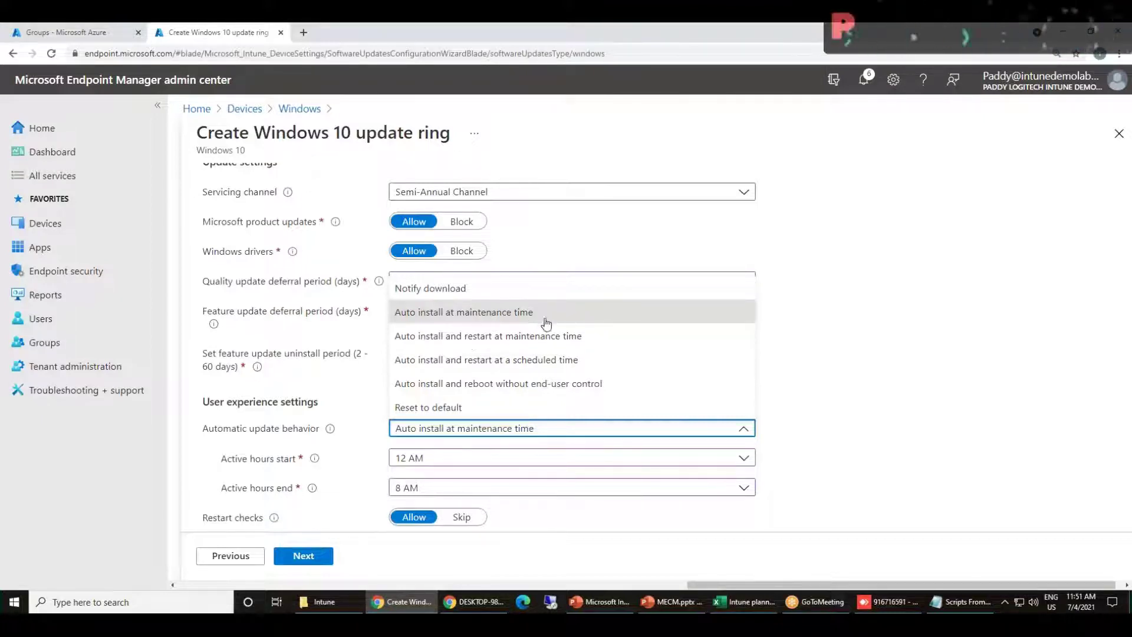
click(533, 336)
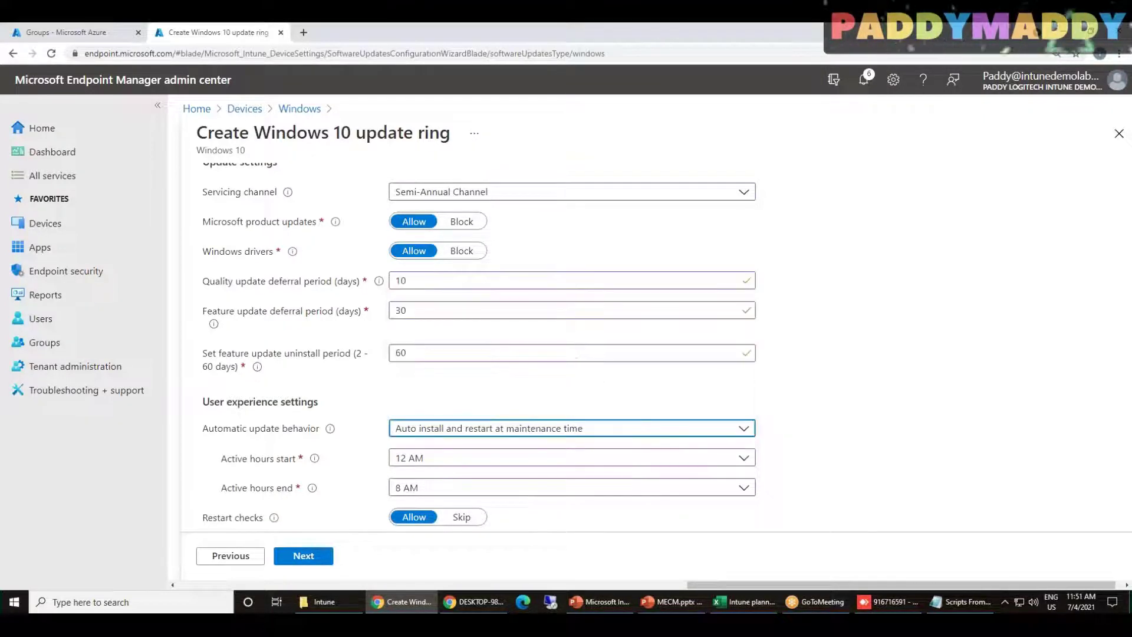
scroll(892, 442, down, 3)
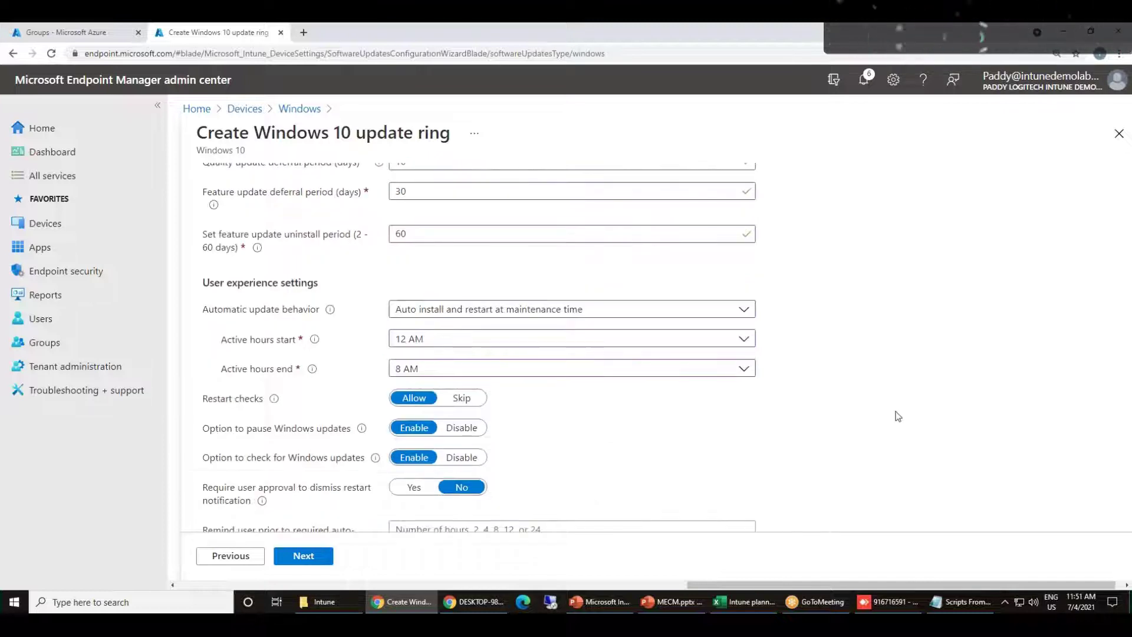
scroll(983, 429, down, 1)
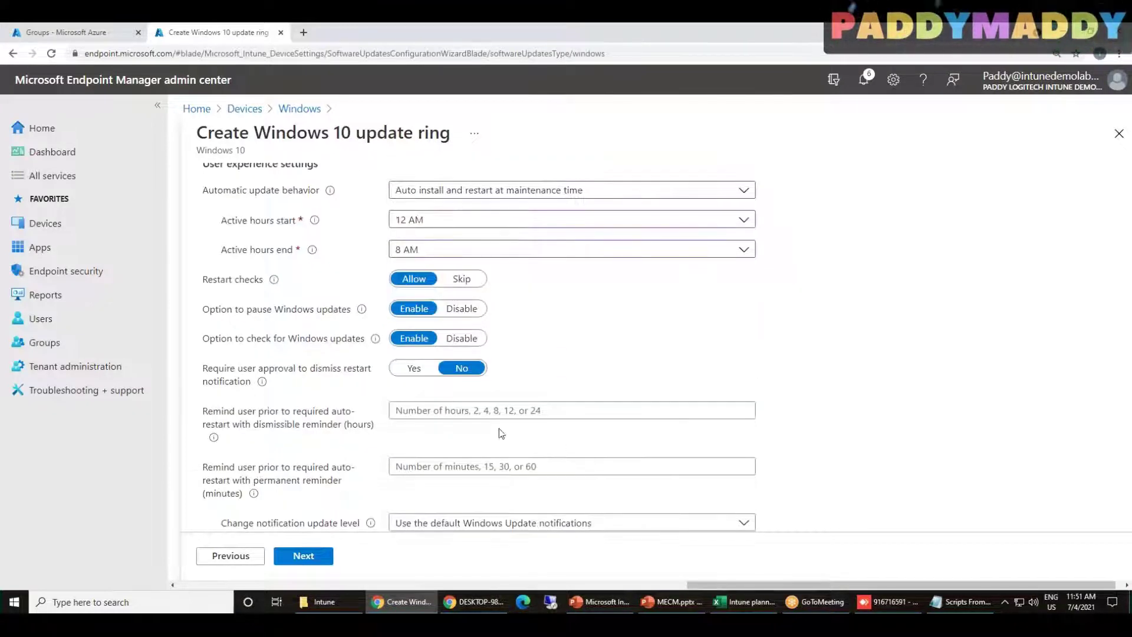
Set a 2-hour dismissible reminder, a 15-minute permanent reminder, and notification level Not configured
click(465, 412)
text(2)
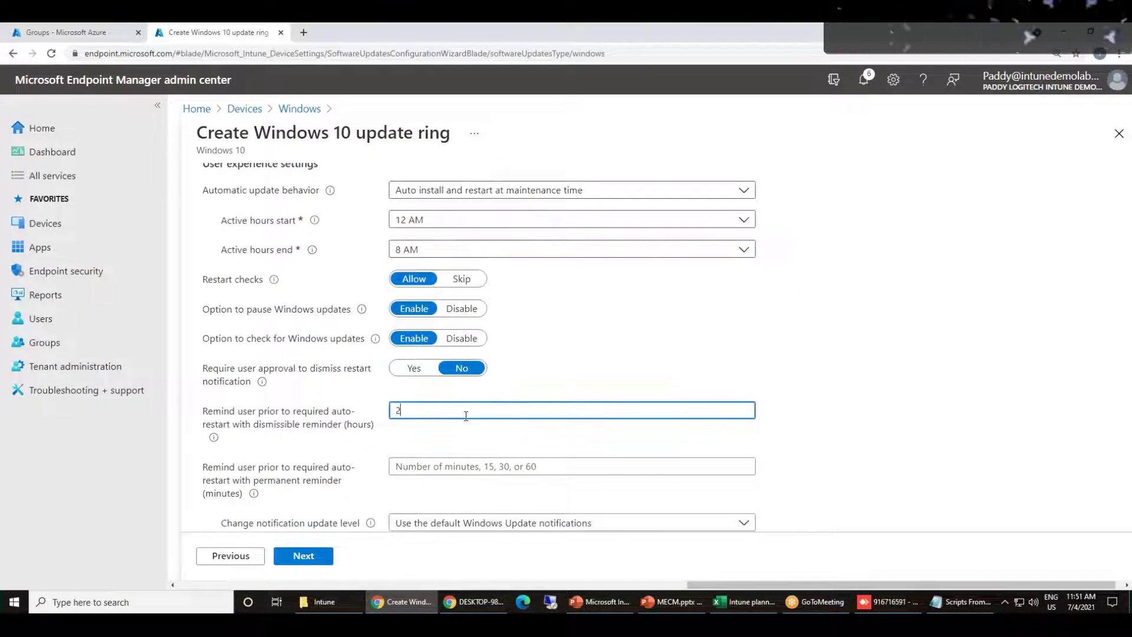
click(437, 471)
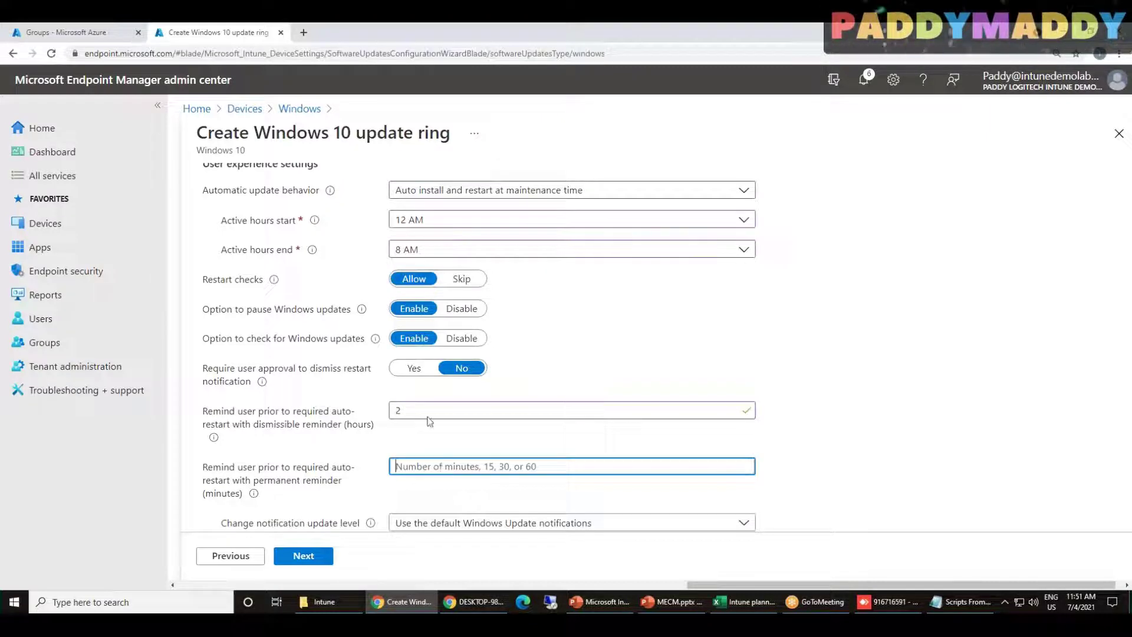
text(15)
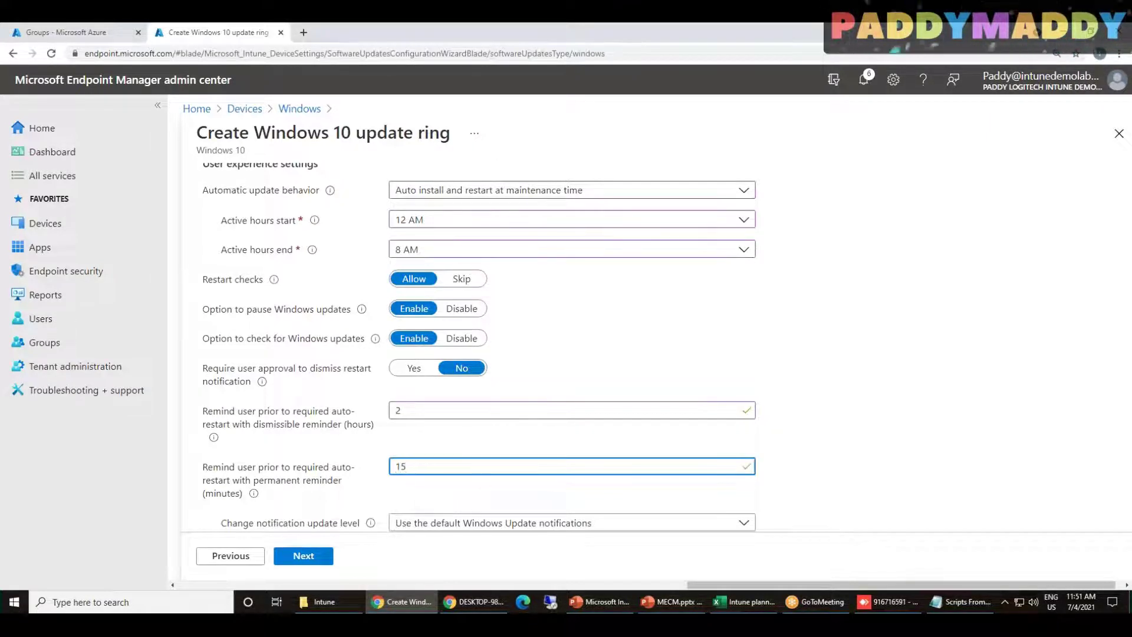
scroll(491, 473, down, 3)
click(506, 342)
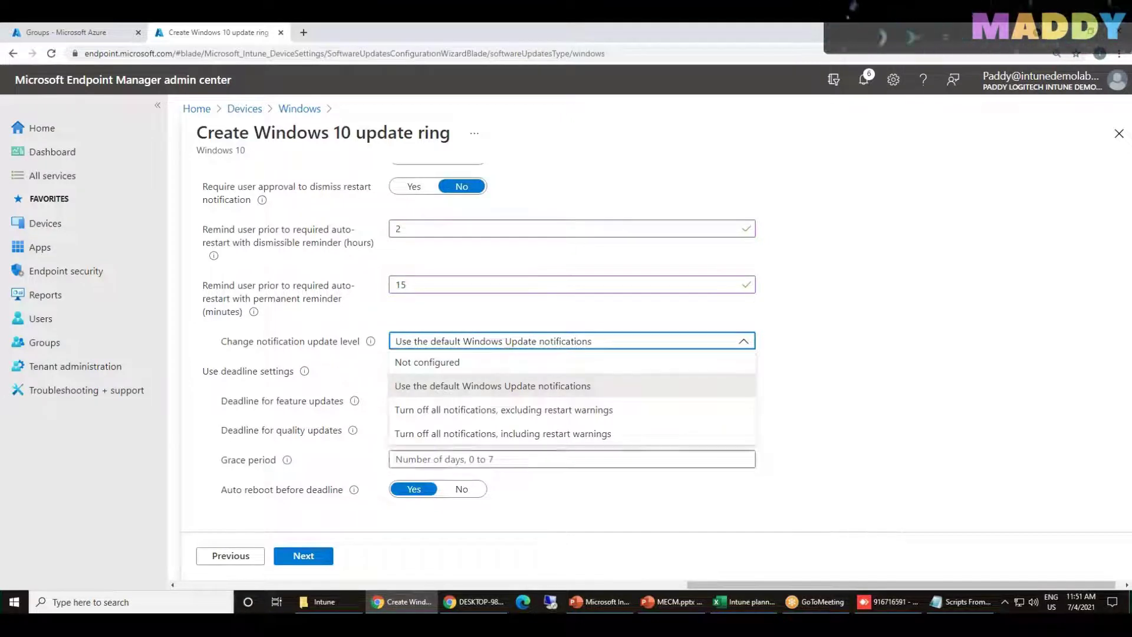
click(452, 364)
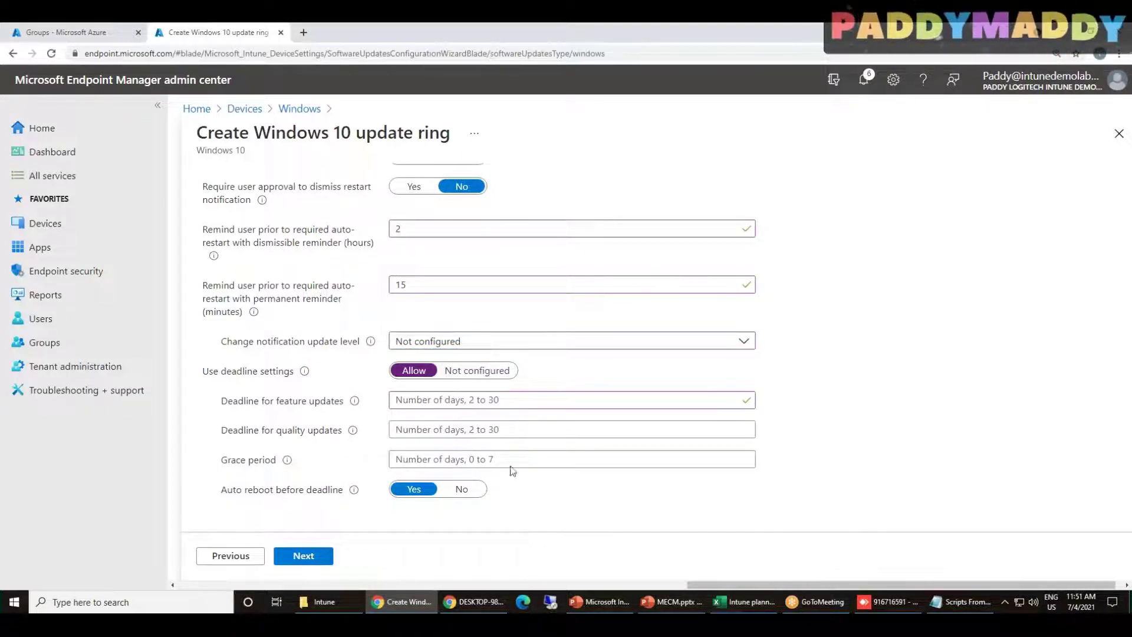
Enter 2-day feature and quality update deadlines and a 7-day grace period, then go to Assignments
click(482, 405)
text(2)
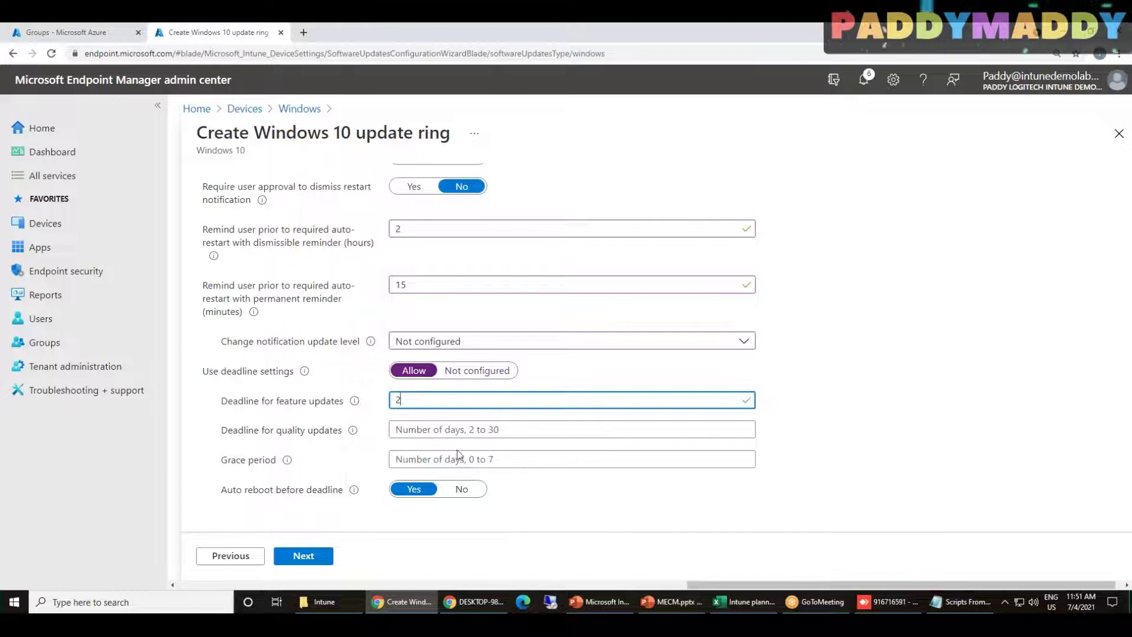
click(452, 429)
text(2)
click(452, 459)
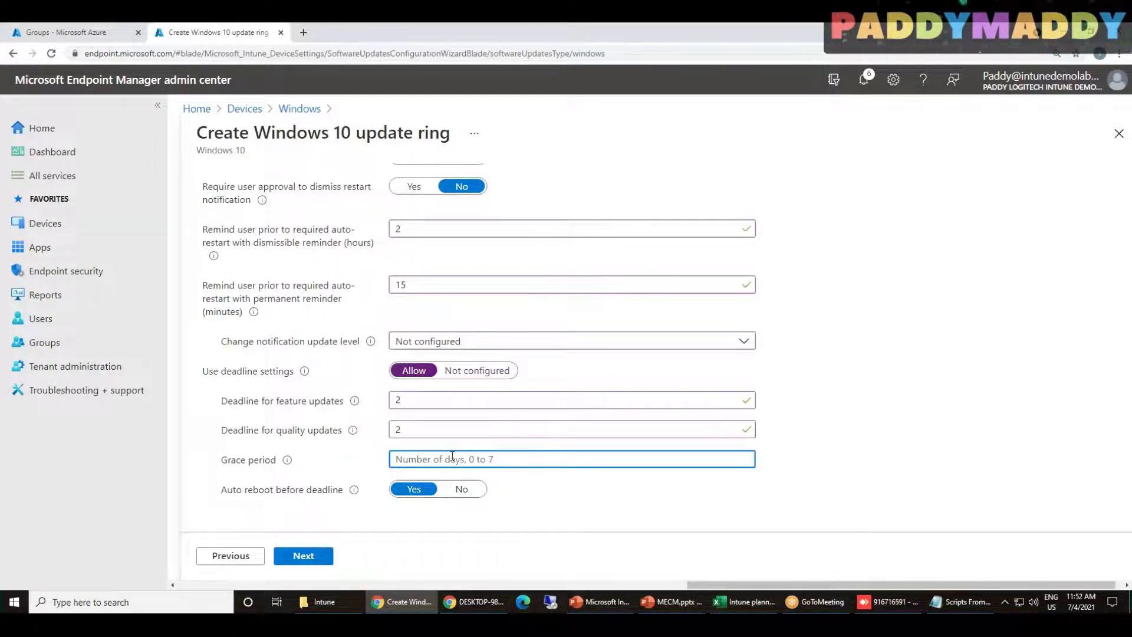
text(7)
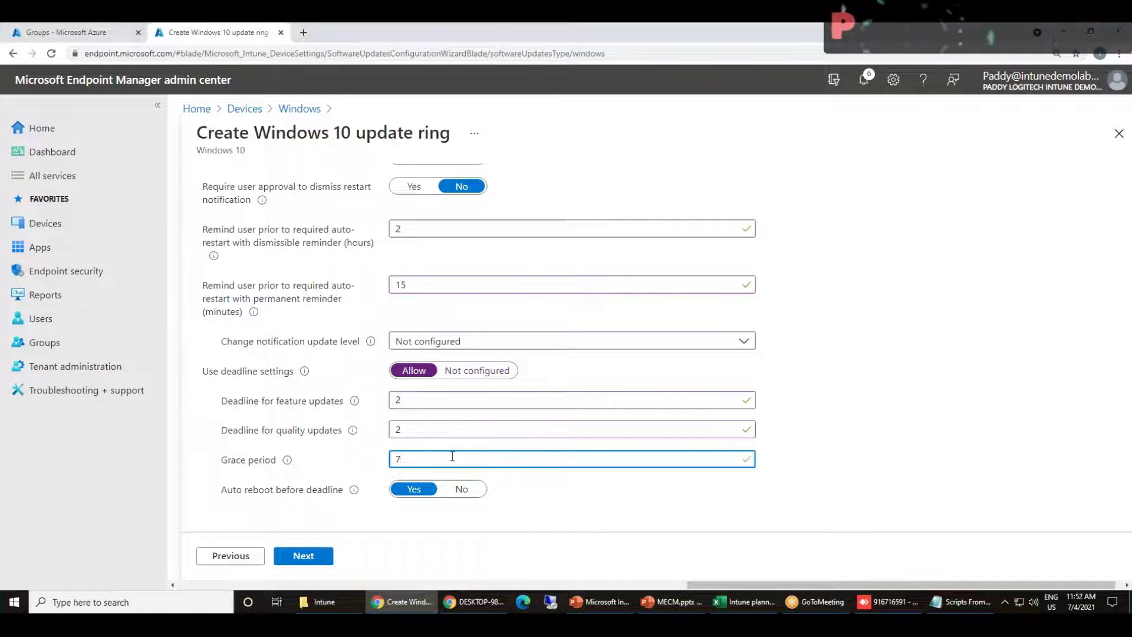
mouse_move(350, 433)
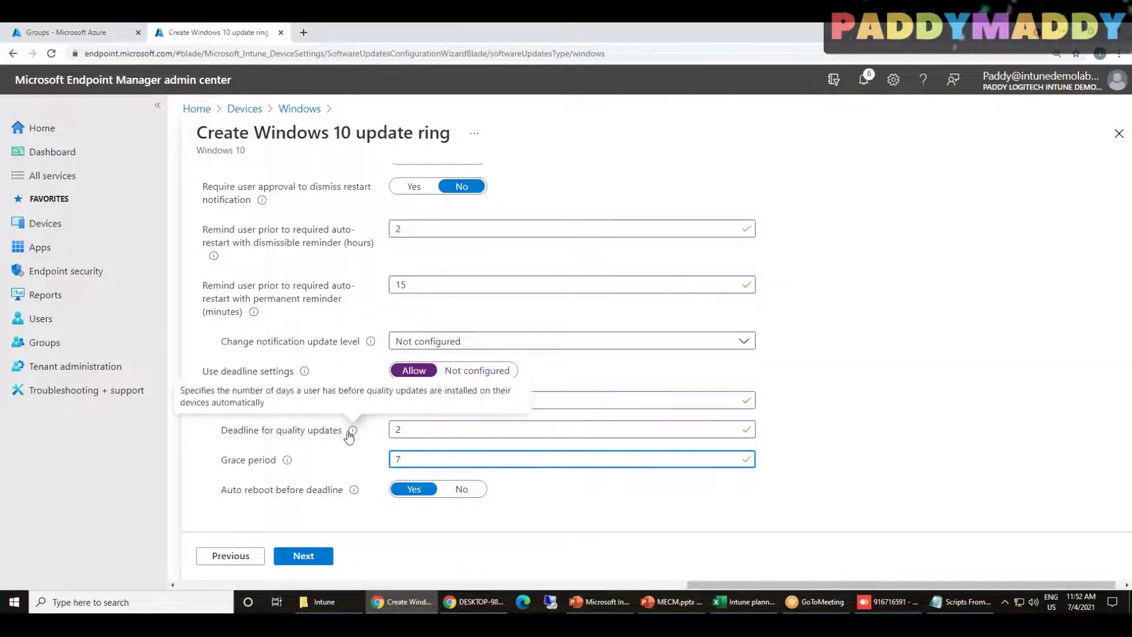
click(303, 557)
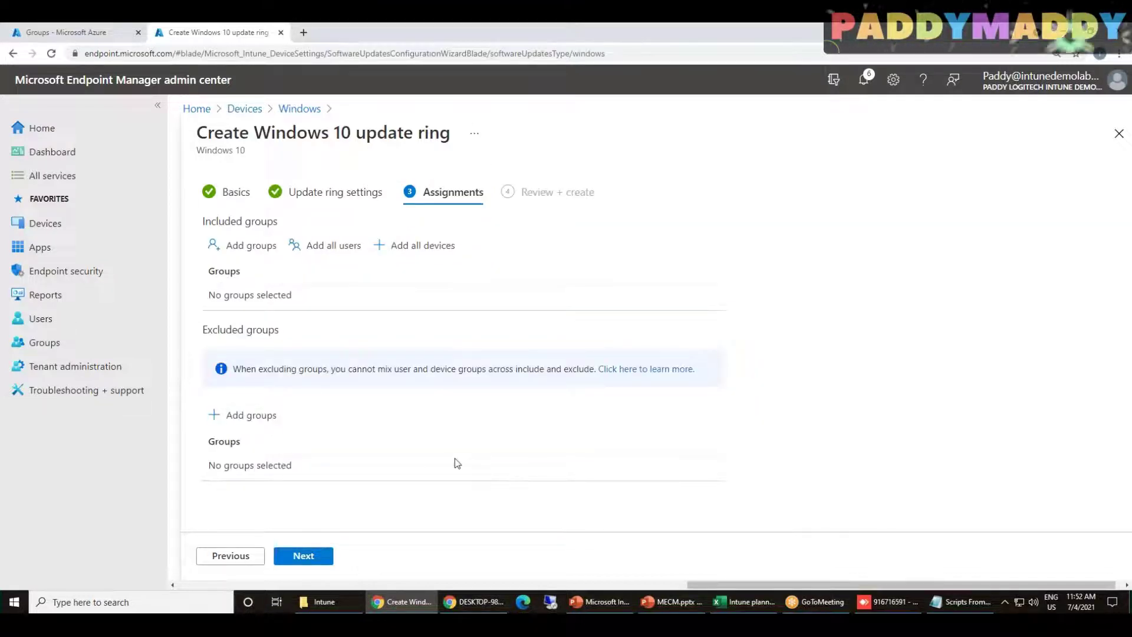
Add all users and all devices, then review and create the Windows 10 update ring
click(422, 254)
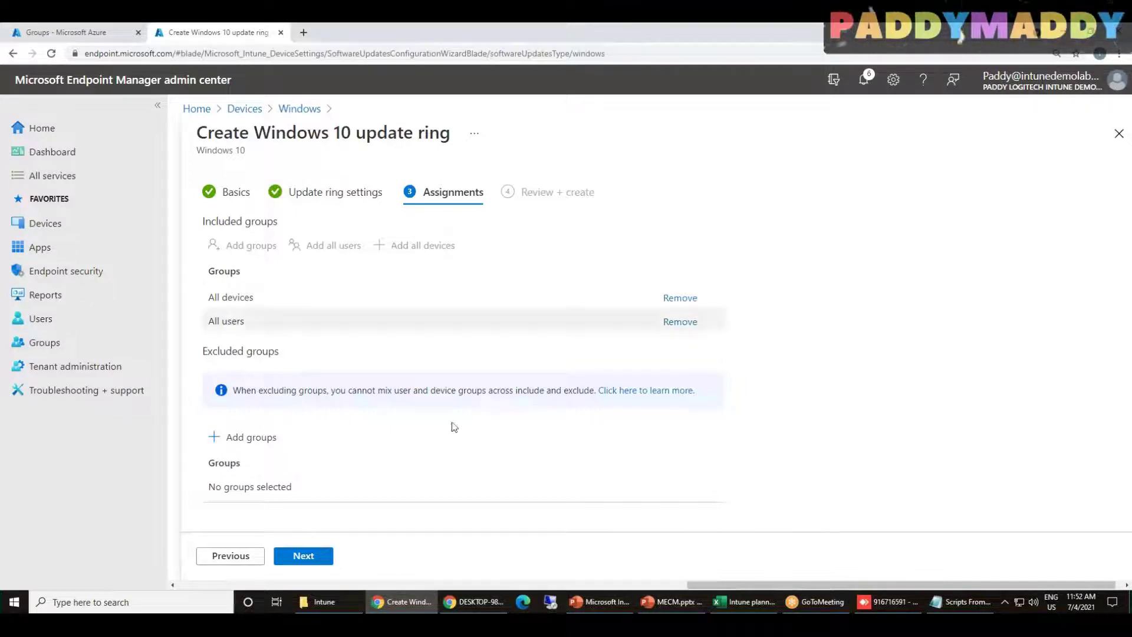
drag(723, 585, 746, 574)
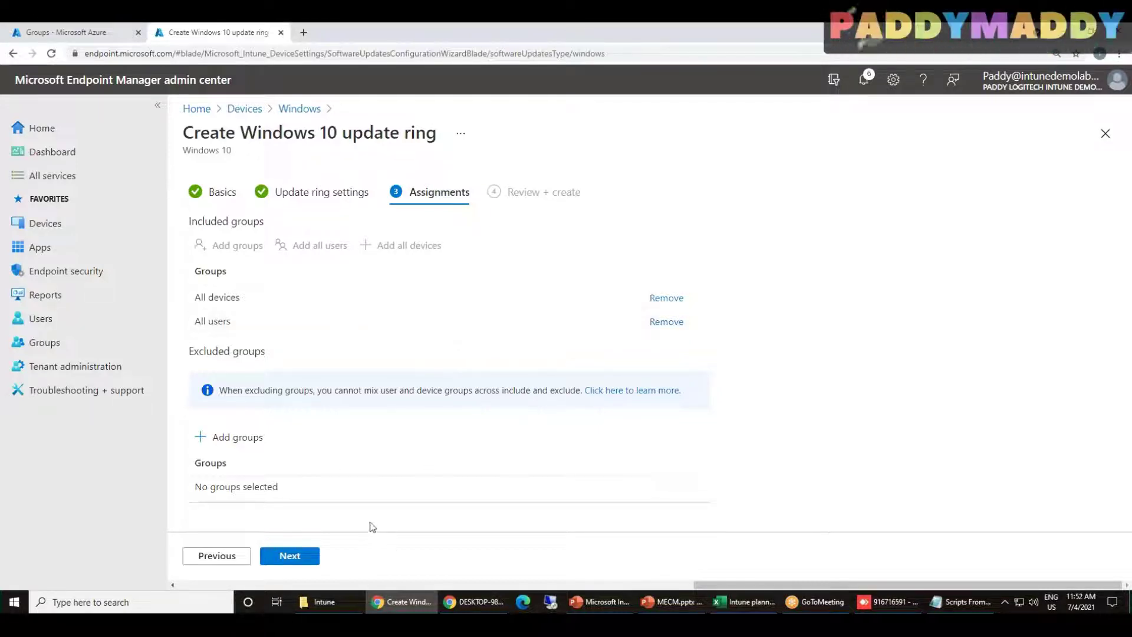
click(313, 554)
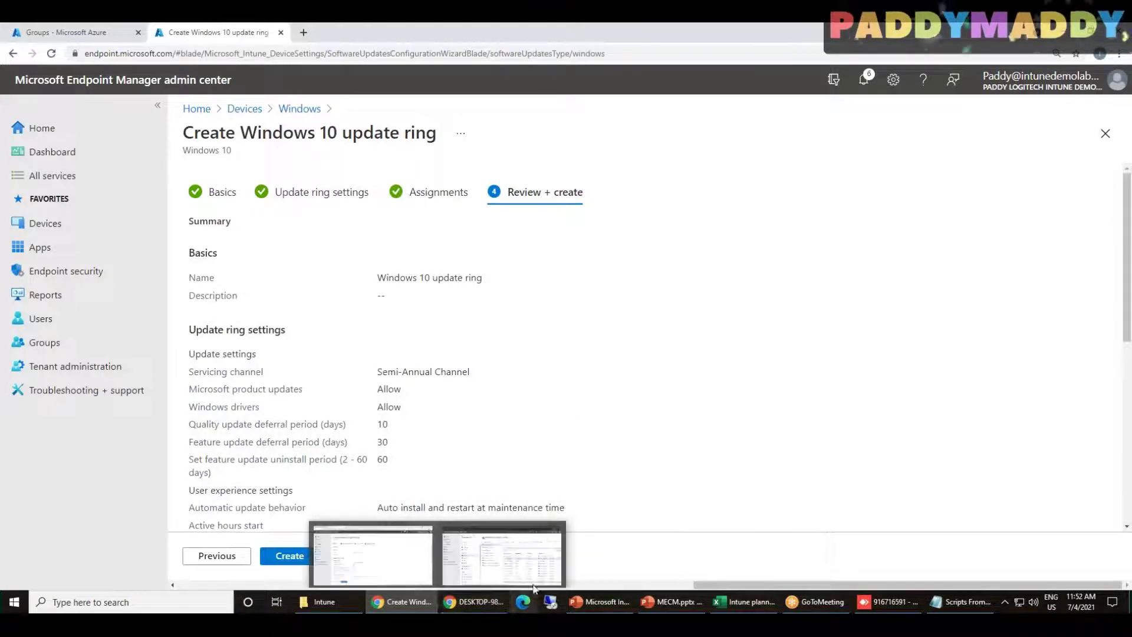
click(288, 555)
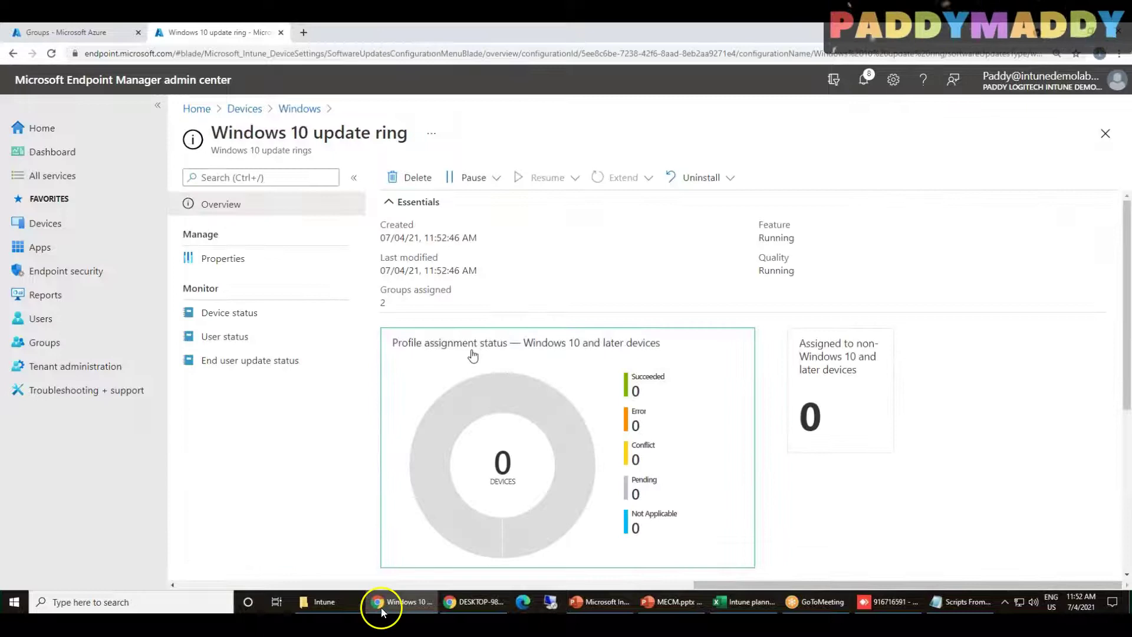
mouse_move(477, 369)
mouse_down()
mouse_move(405, 519)
mouse_move(488, 555)
mouse_move(590, 458)
mouse_move(559, 383)
mouse_up()
drag(684, 371, 742, 352)
drag(662, 416, 725, 376)
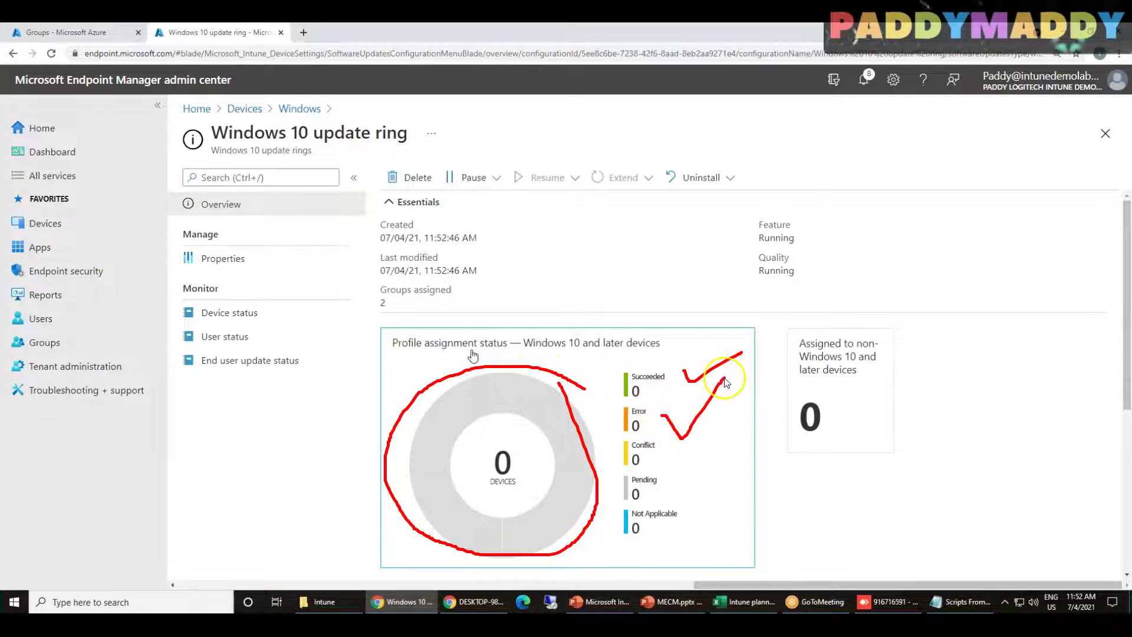
drag(671, 453, 722, 424)
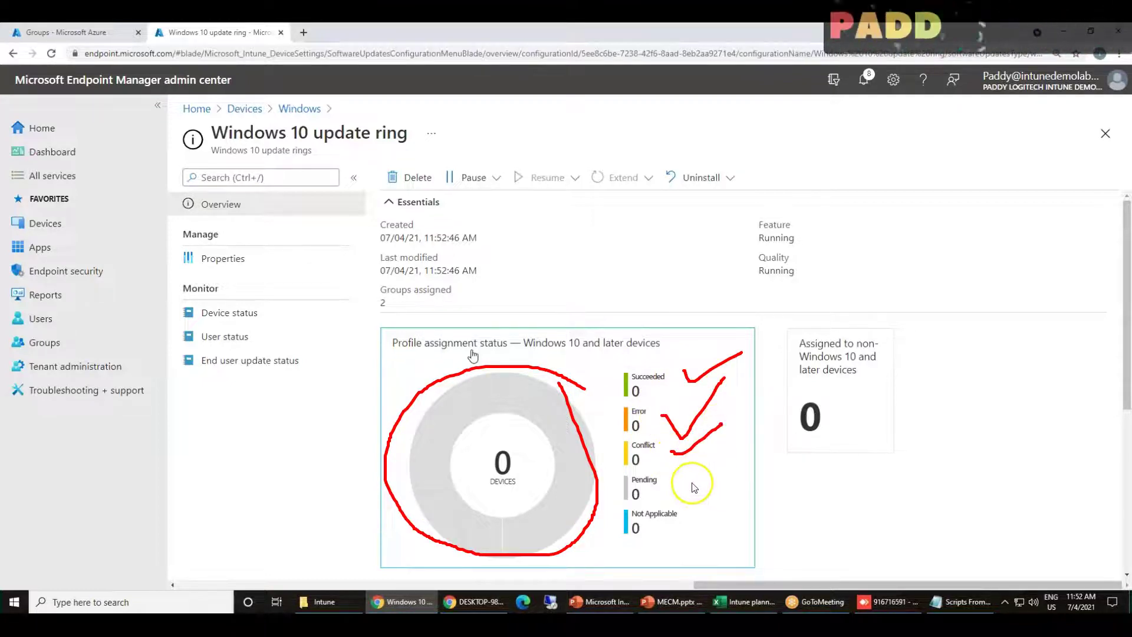
mouse_move(613, 439)
mouse_down()
mouse_move(621, 483)
mouse_move(701, 469)
mouse_up()
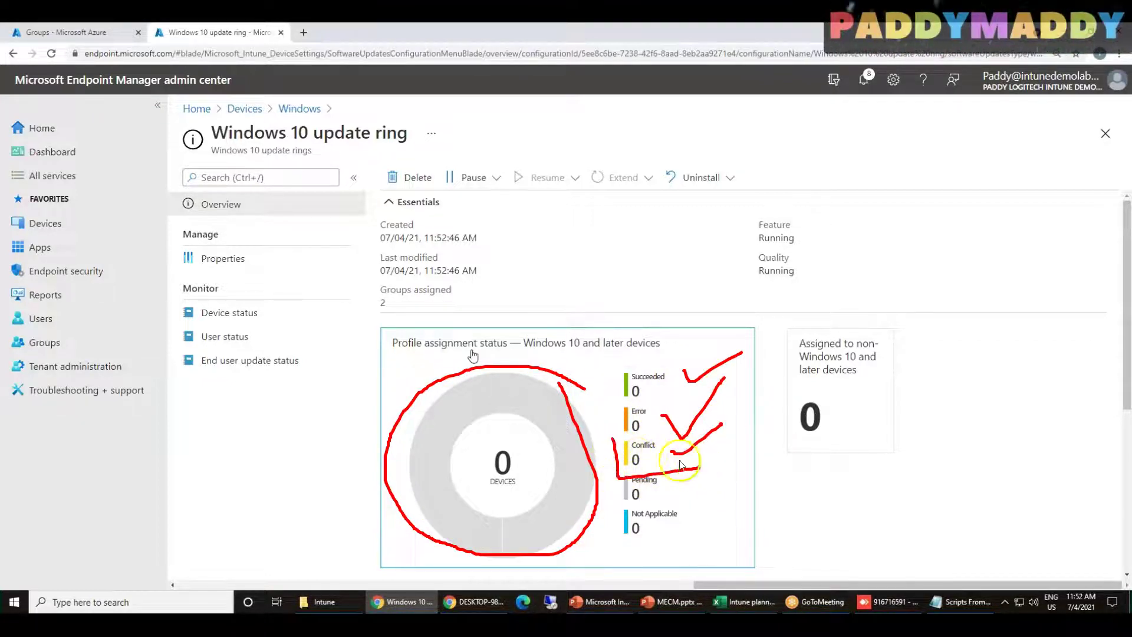
mouse_move(610, 440)
mouse_down()
mouse_move(699, 432)
mouse_move(701, 468)
mouse_up()
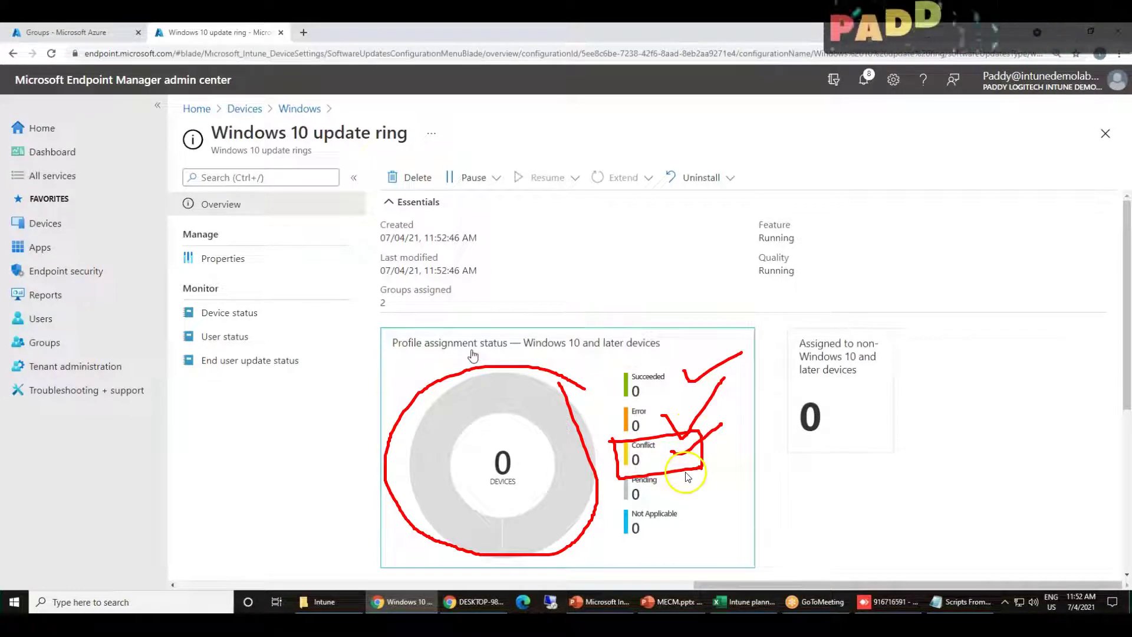
drag(821, 185, 876, 145)
mouse_move(828, 210)
mouse_down()
mouse_move(875, 201)
mouse_move(894, 179)
mouse_up()
mouse_move(883, 116)
mouse_down()
mouse_move(912, 181)
mouse_move(946, 219)
mouse_up()
drag(791, 157, 793, 221)
drag(782, 210, 850, 263)
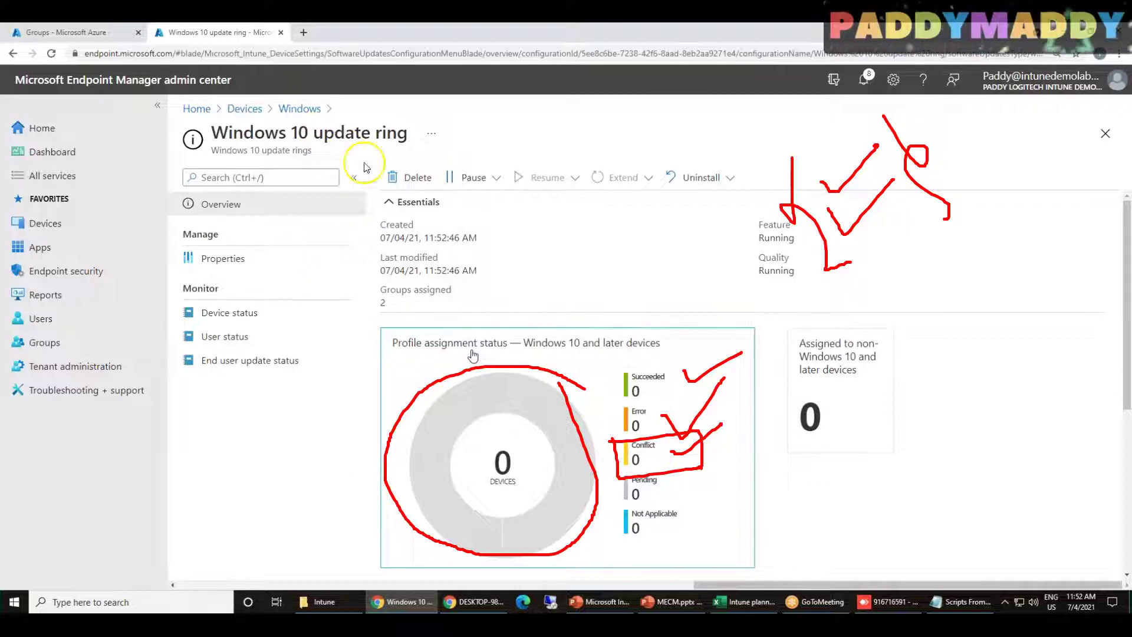
mouse_move(321, 147)
mouse_down()
mouse_move(190, 142)
mouse_move(303, 170)
mouse_move(318, 142)
mouse_up()
mouse_move(95, 159)
mouse_down()
mouse_move(144, 158)
mouse_move(209, 184)
mouse_up()
mouse_move(112, 246)
mouse_down()
mouse_move(226, 244)
mouse_move(222, 234)
mouse_move(227, 250)
mouse_up()
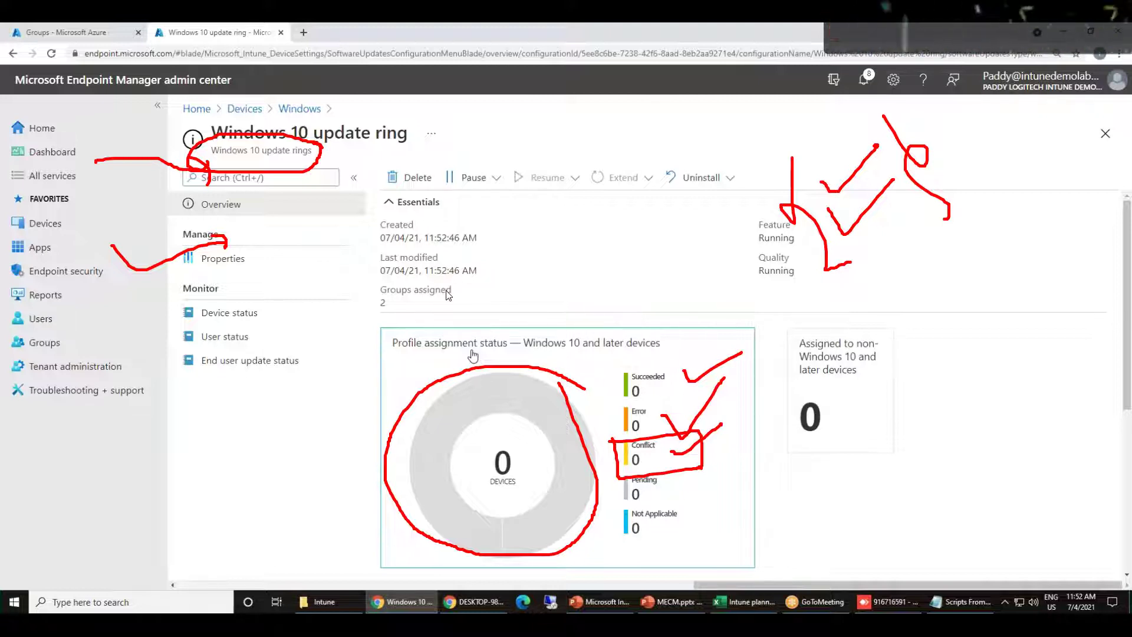
mouse_move(234, 144)
mouse_down()
mouse_move(417, 149)
mouse_move(543, 106)
mouse_up()
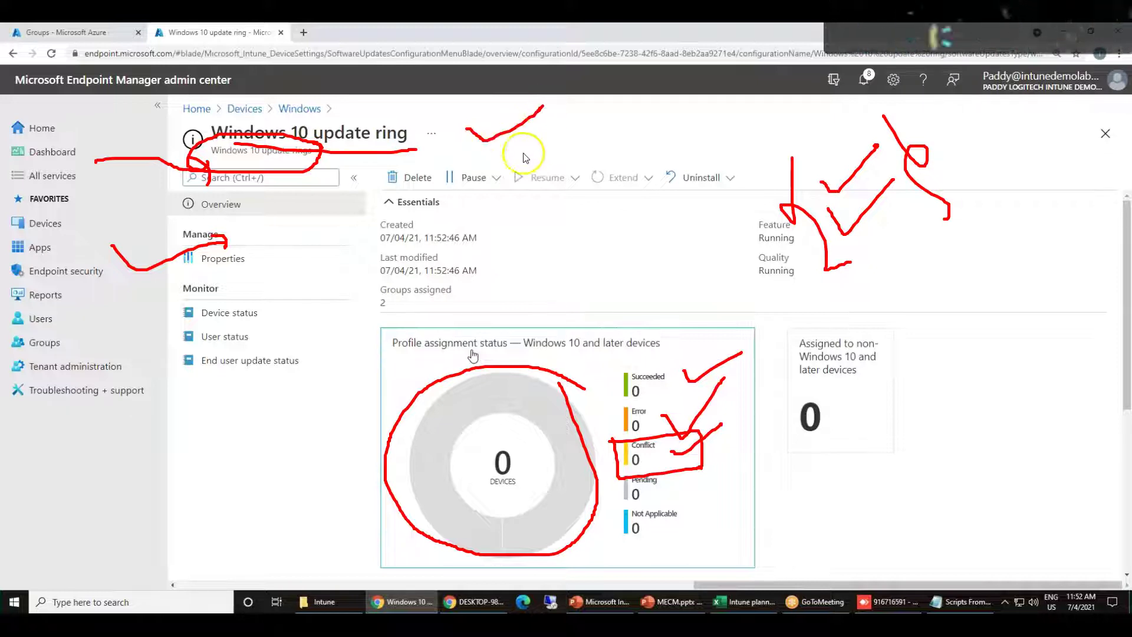
drag(464, 163, 583, 116)
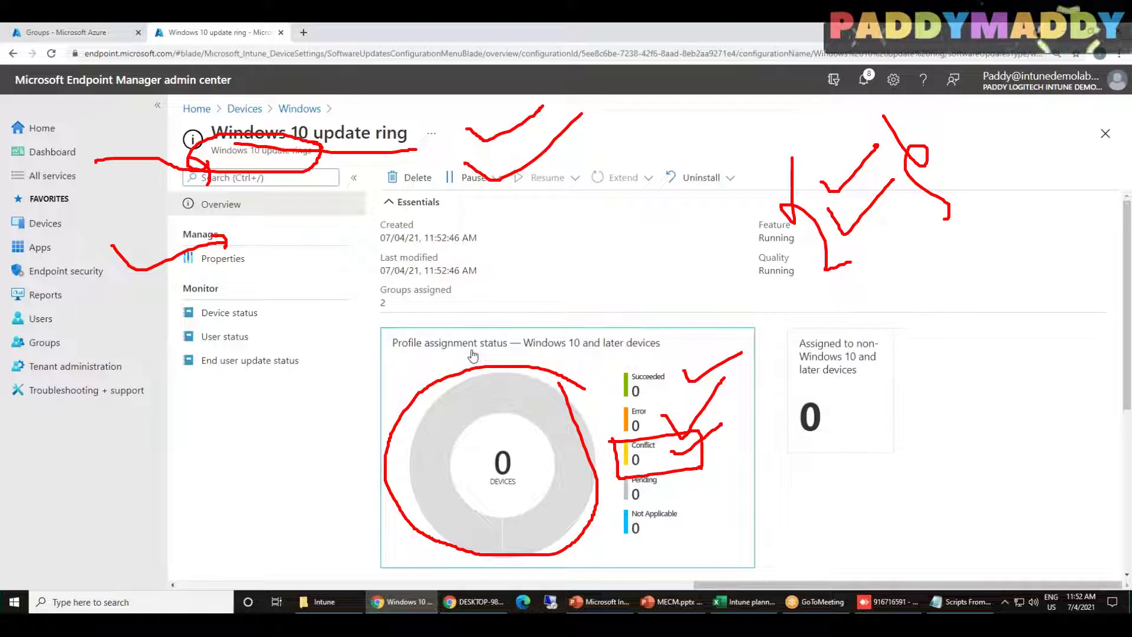
Go through Devices > Windows > Windows 10 quality updates, then on to Tenant administration's status page
key(Escape)
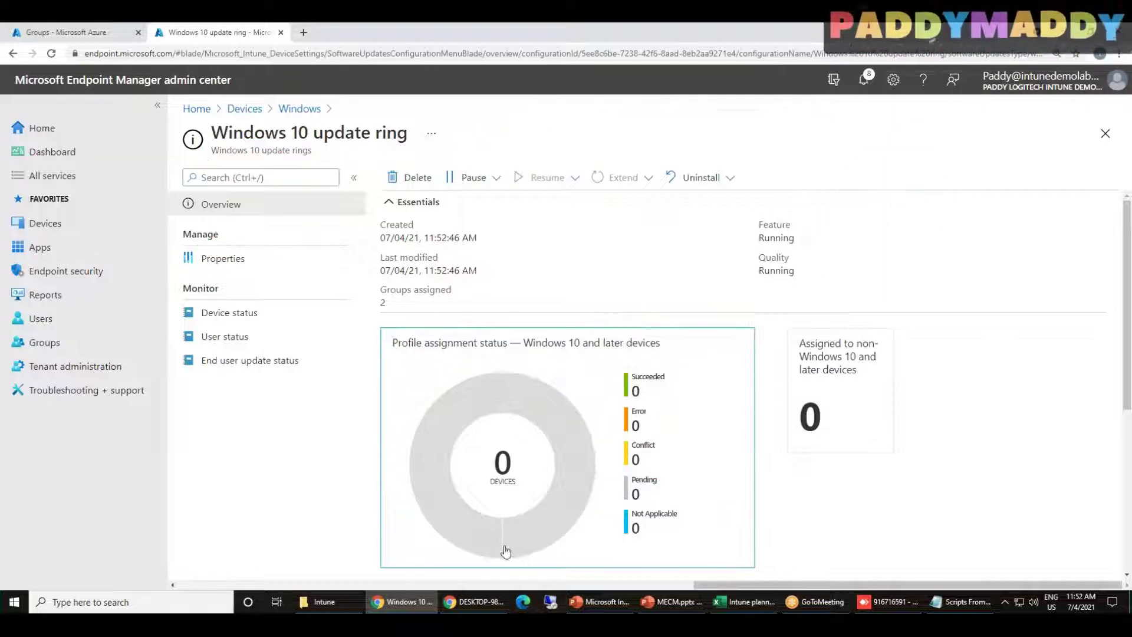
click(45, 224)
click(275, 309)
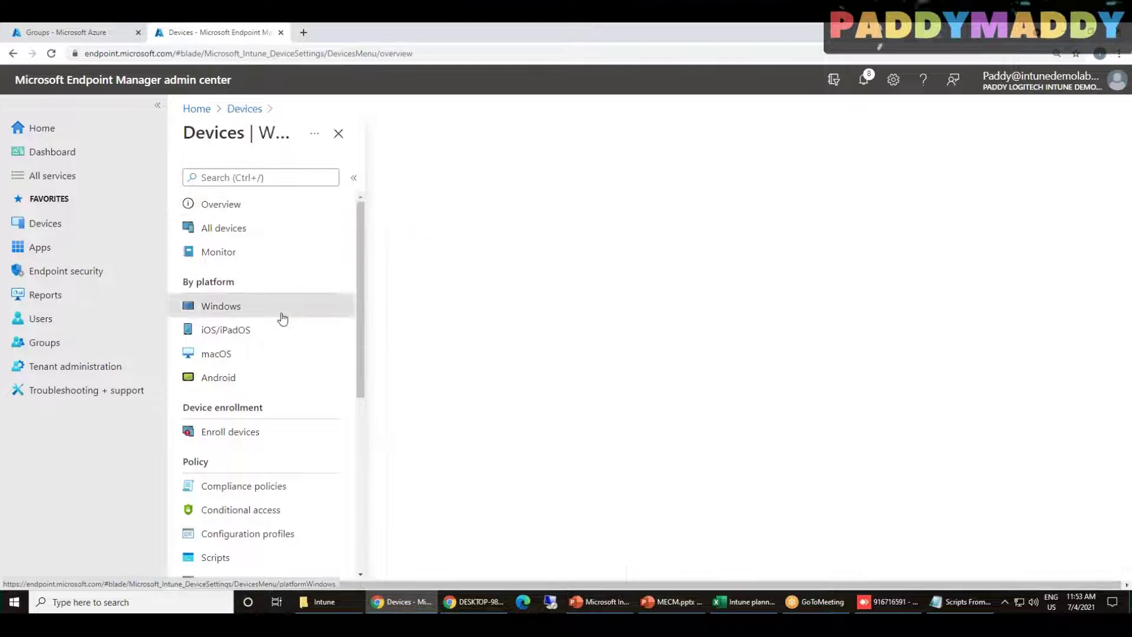
click(273, 405)
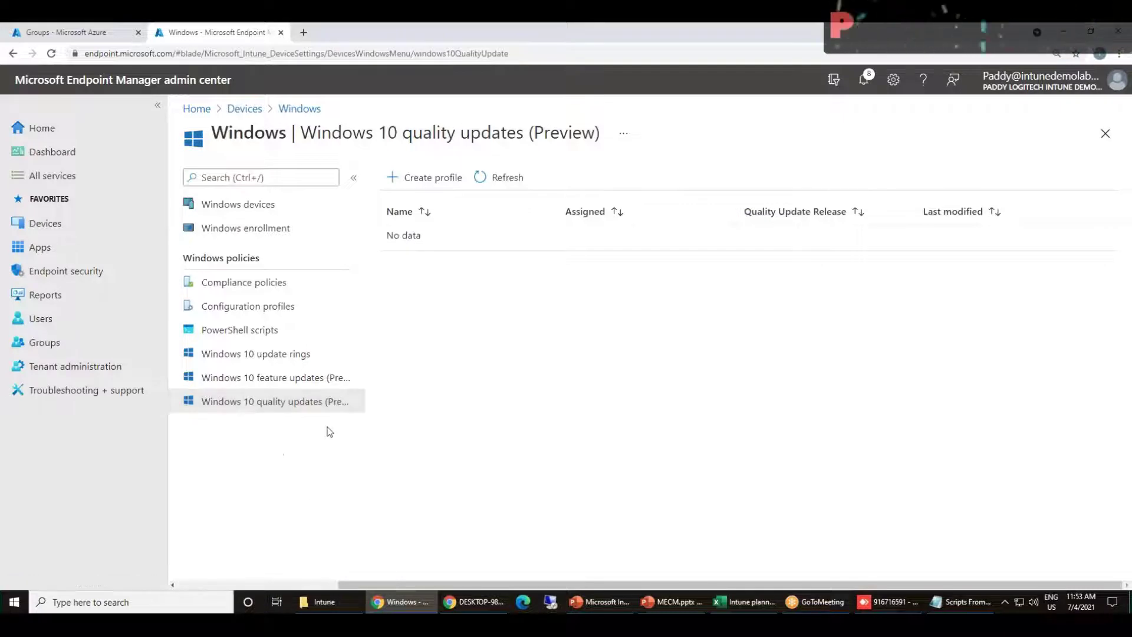
click(73, 374)
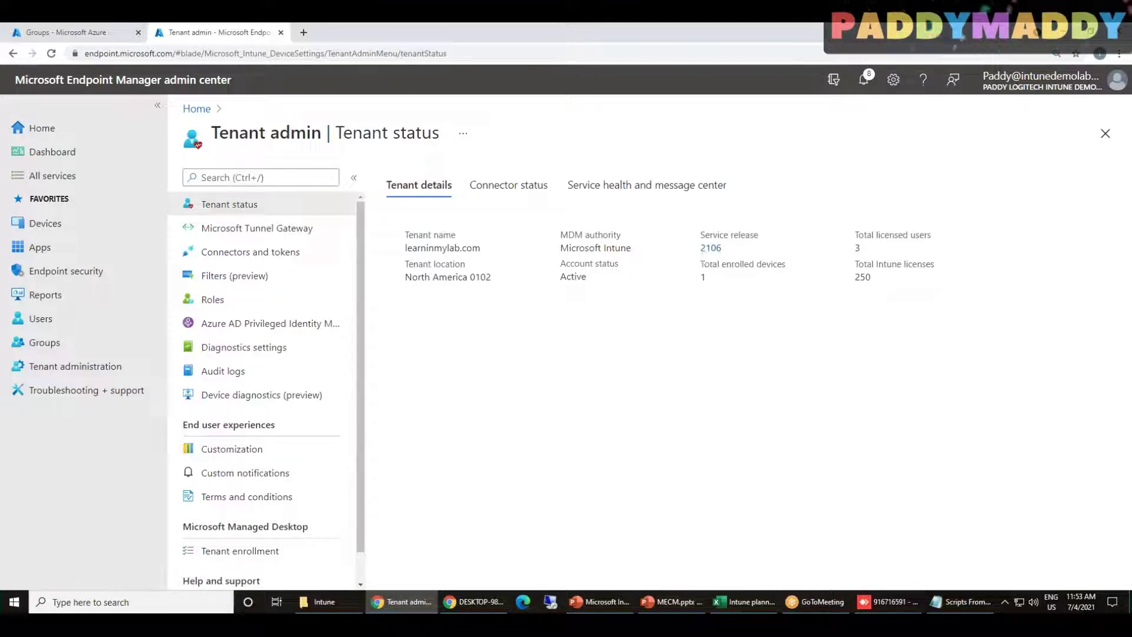
Open the 2106 release notes and highlight the rollout order: APAC first, North America Day 3, Government Day 4+
click(708, 253)
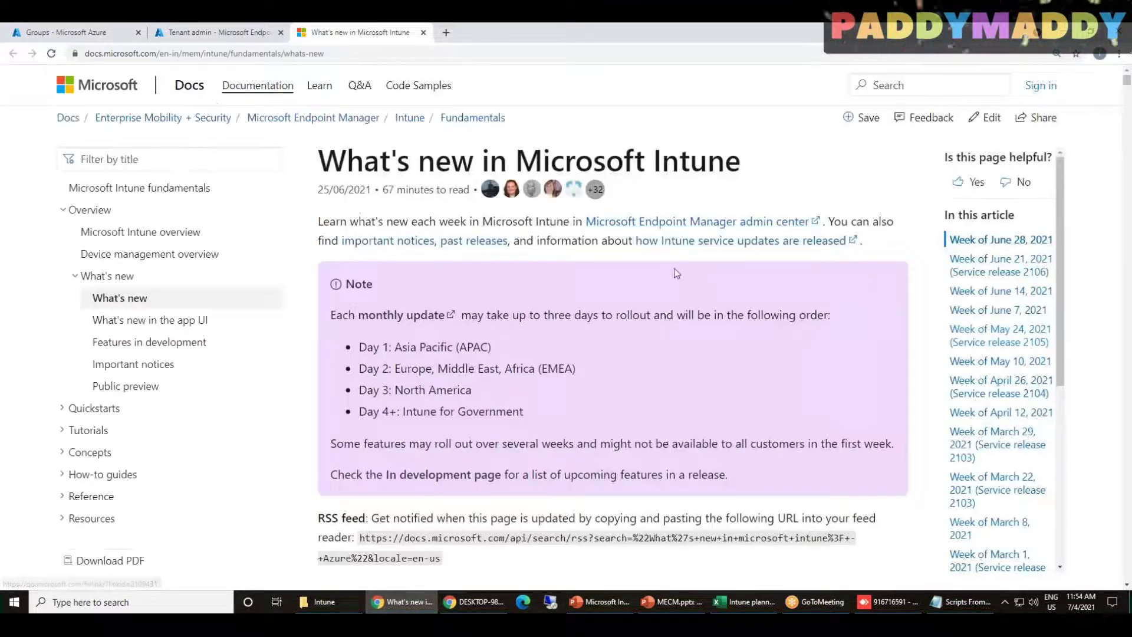
drag(394, 348, 519, 351)
drag(395, 368, 536, 368)
drag(394, 390, 471, 390)
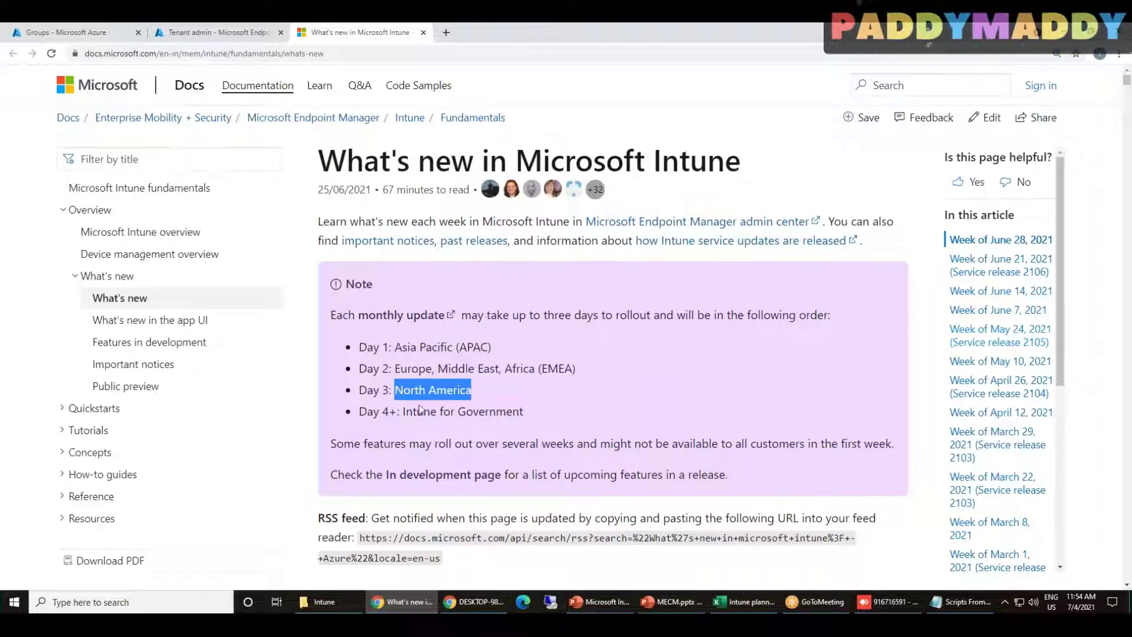
drag(403, 411, 523, 412)
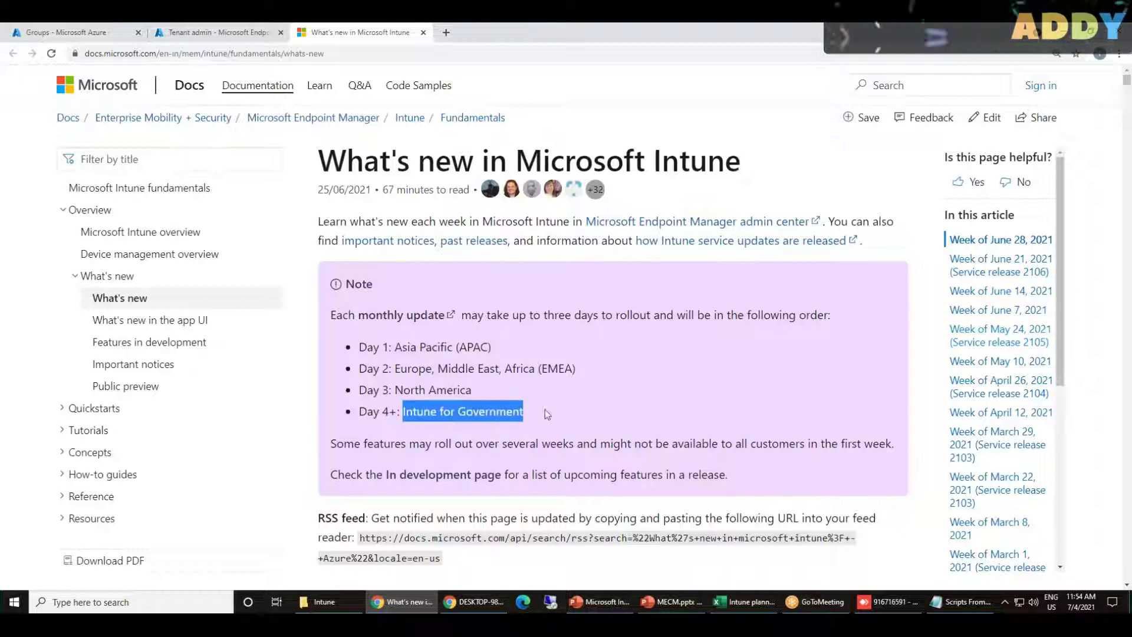
click(560, 413)
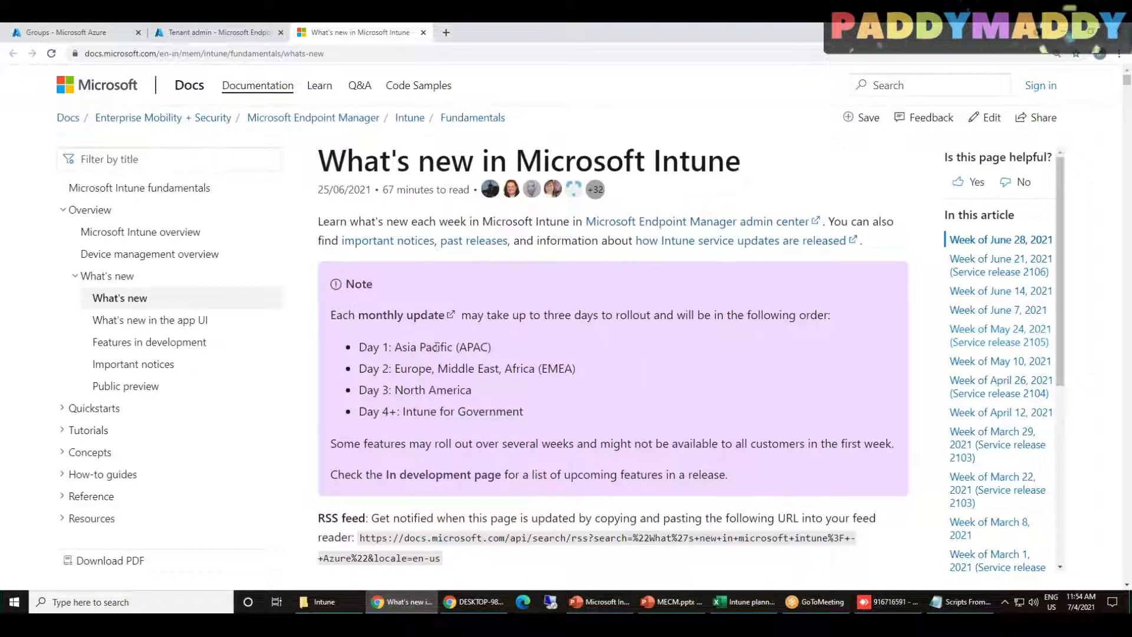
drag(359, 347, 534, 414)
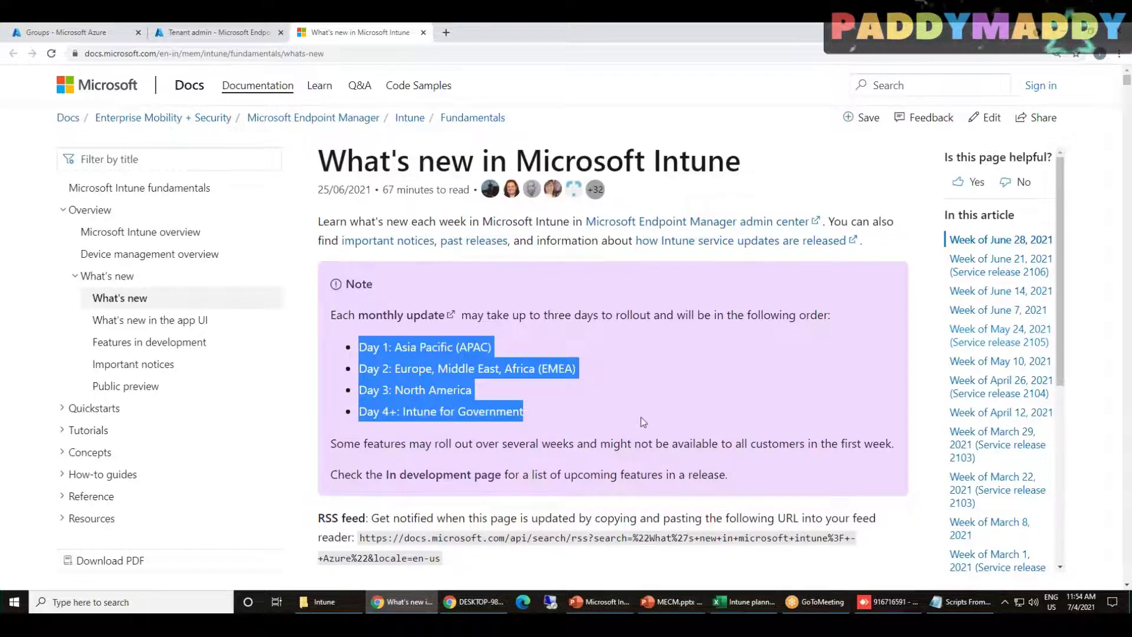
scroll(643, 421, down, 3)
scroll(643, 421, up, 3)
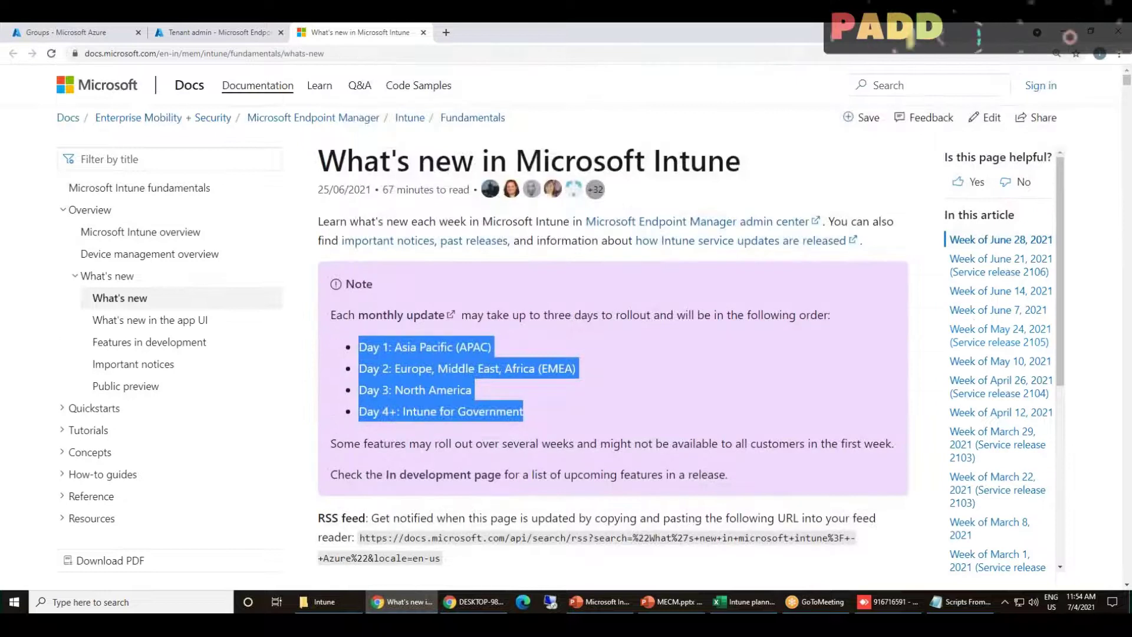
Glance at the Tenant admin tab, return to the article, and select its RSS feed URL
click(242, 29)
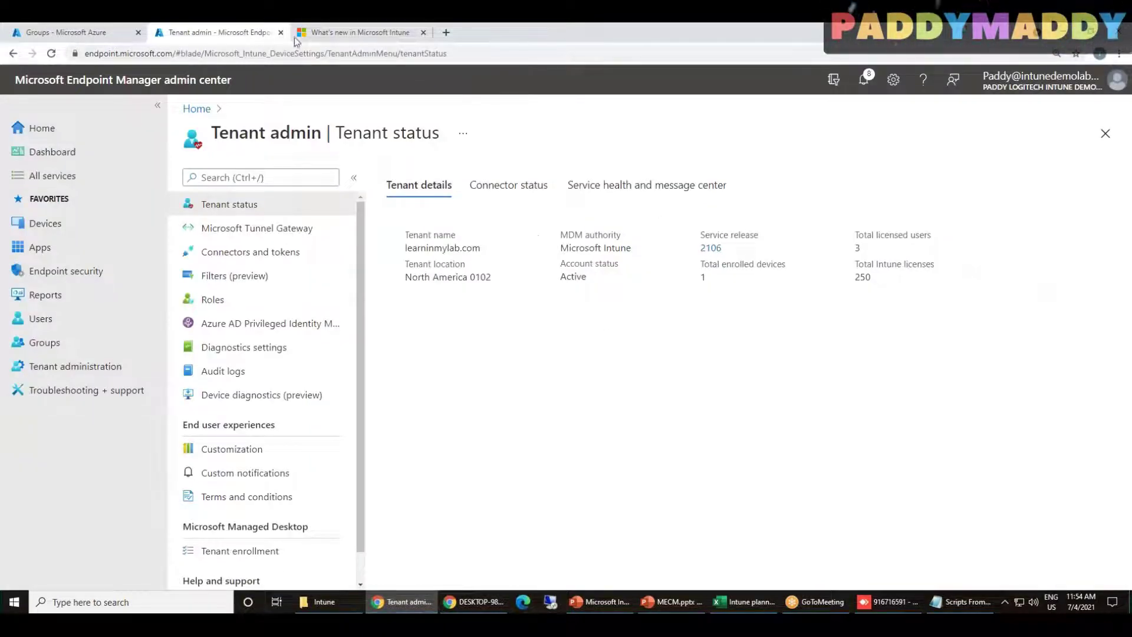
click(296, 34)
scroll(552, 396, down, 6)
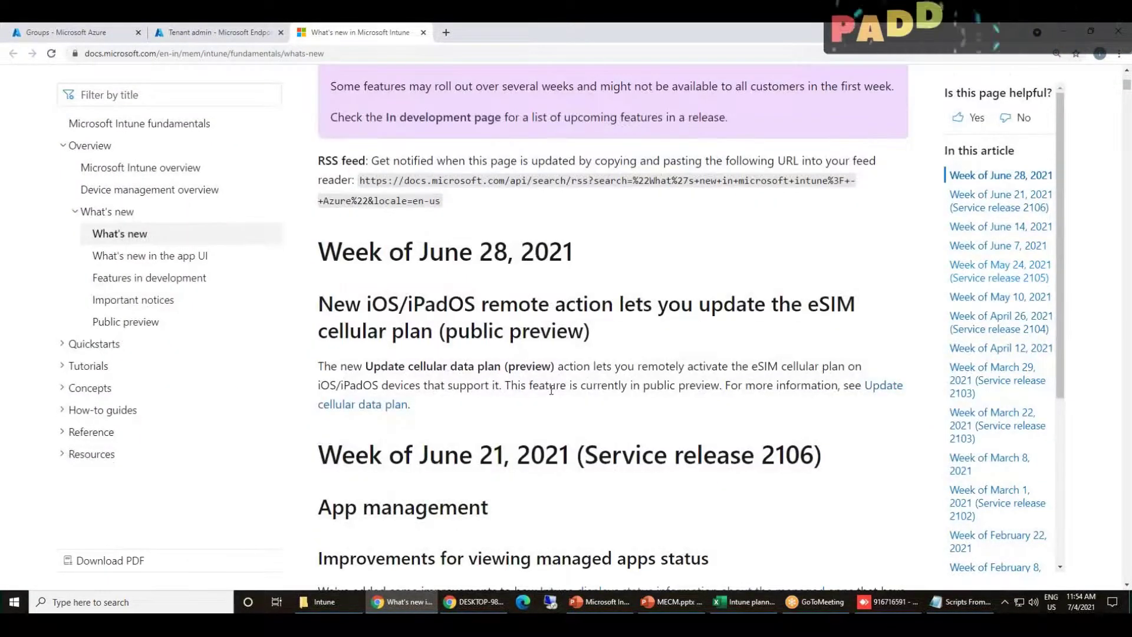
scroll(552, 396, down, 10)
scroll(529, 399, down, 8)
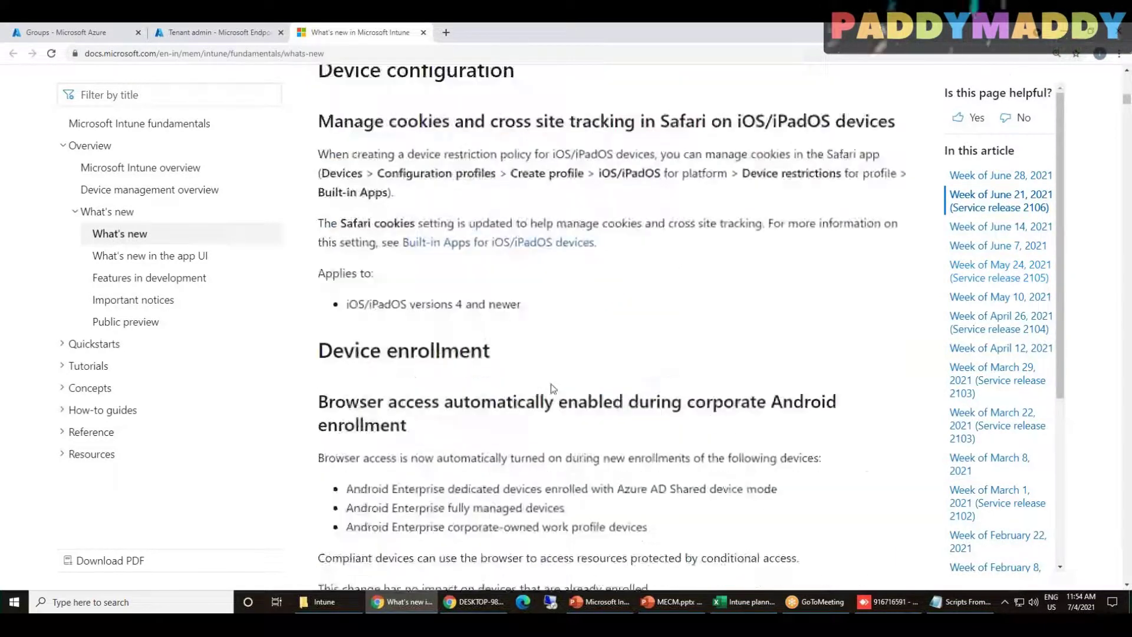
scroll(565, 424, down, 4)
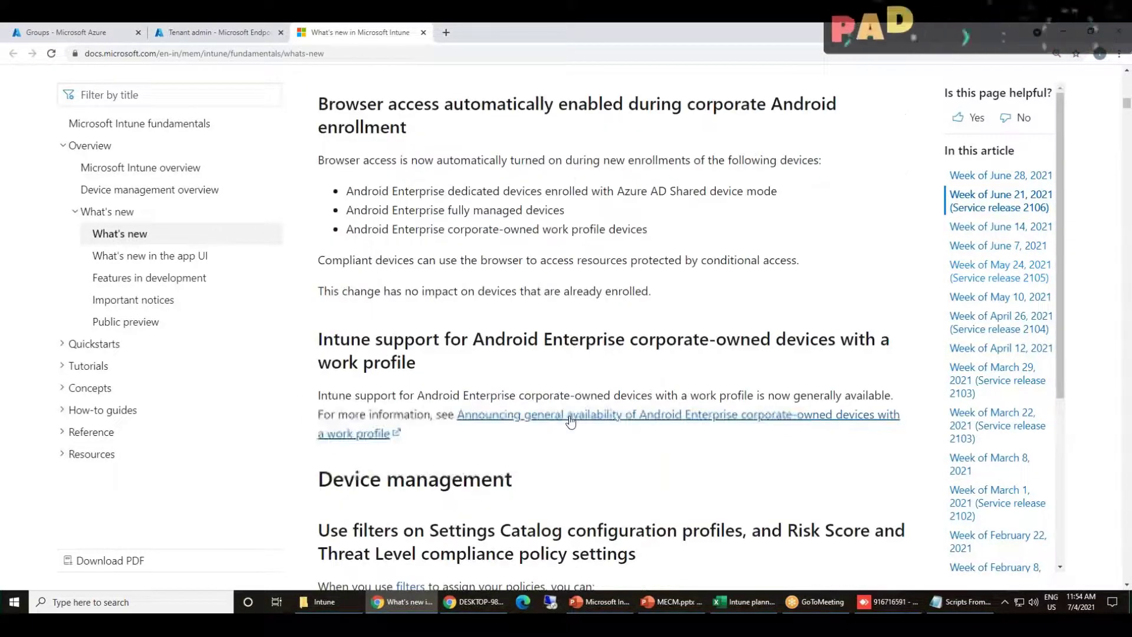
scroll(571, 422, down, 4)
scroll(571, 422, up, 20)
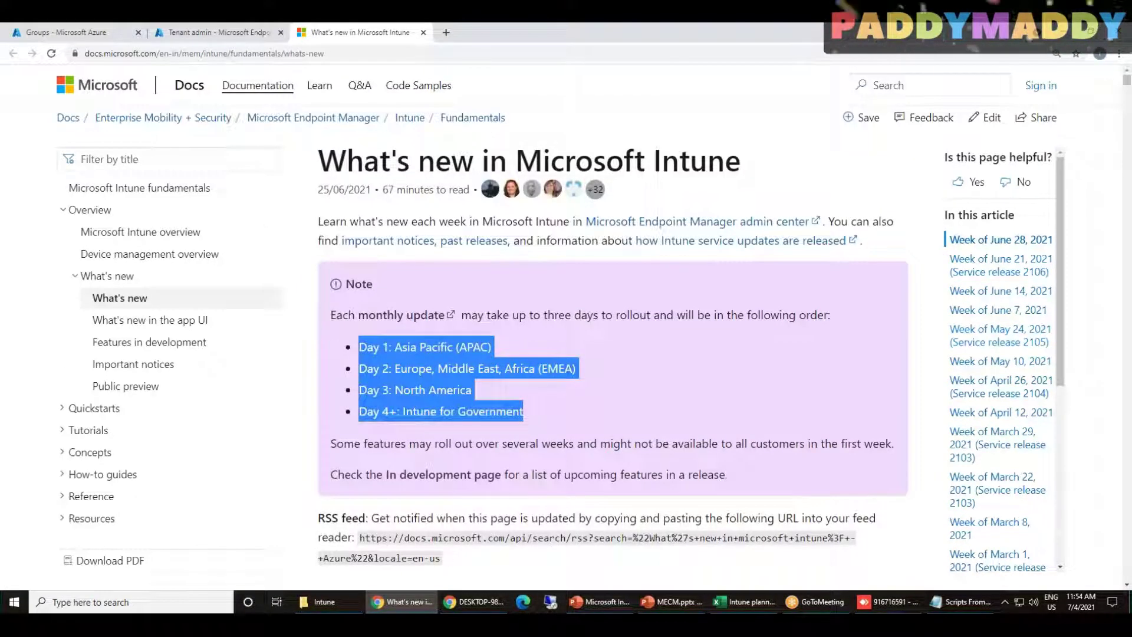
drag(441, 560, 362, 541)
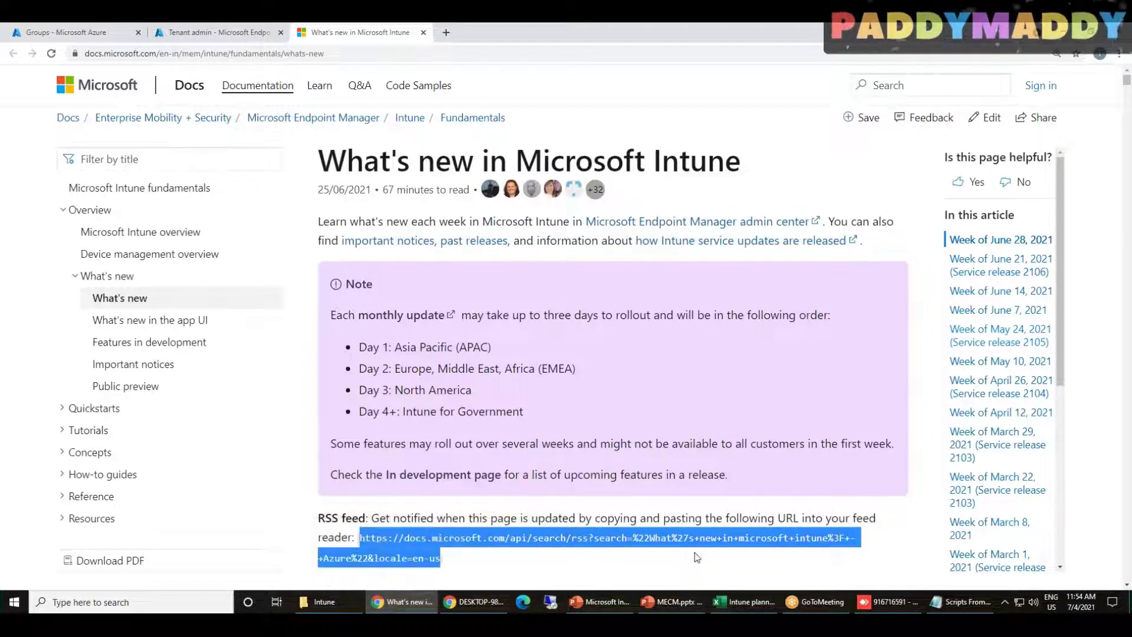
Scroll through the rest of the What's new article and close its tab with Ctrl+W
scroll(573, 390, down, 10)
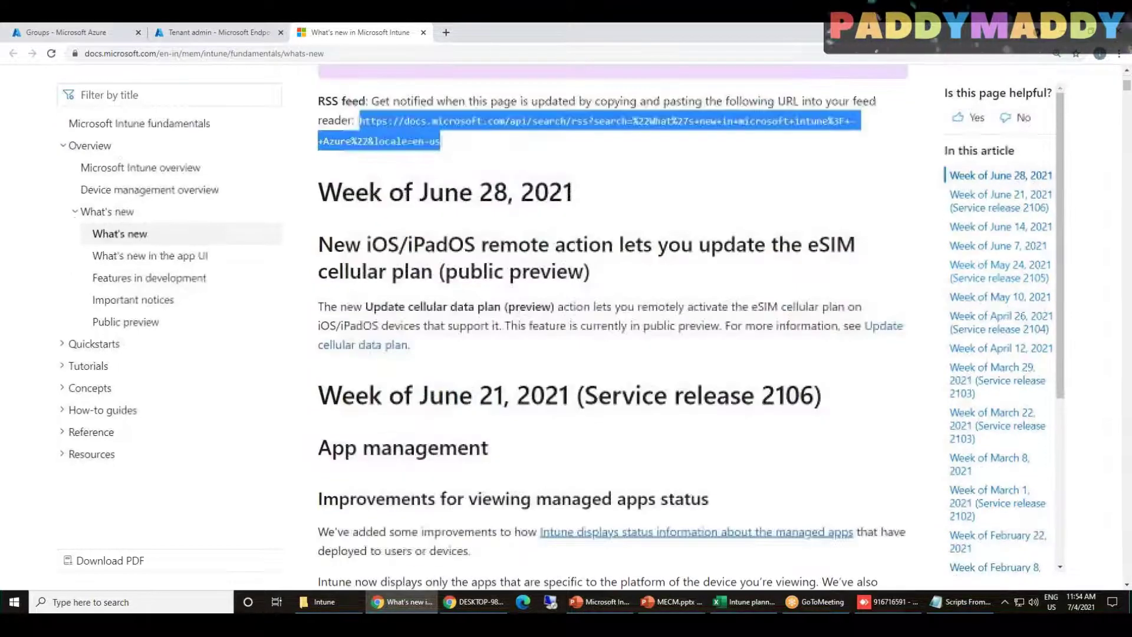
scroll(573, 390, down, 1)
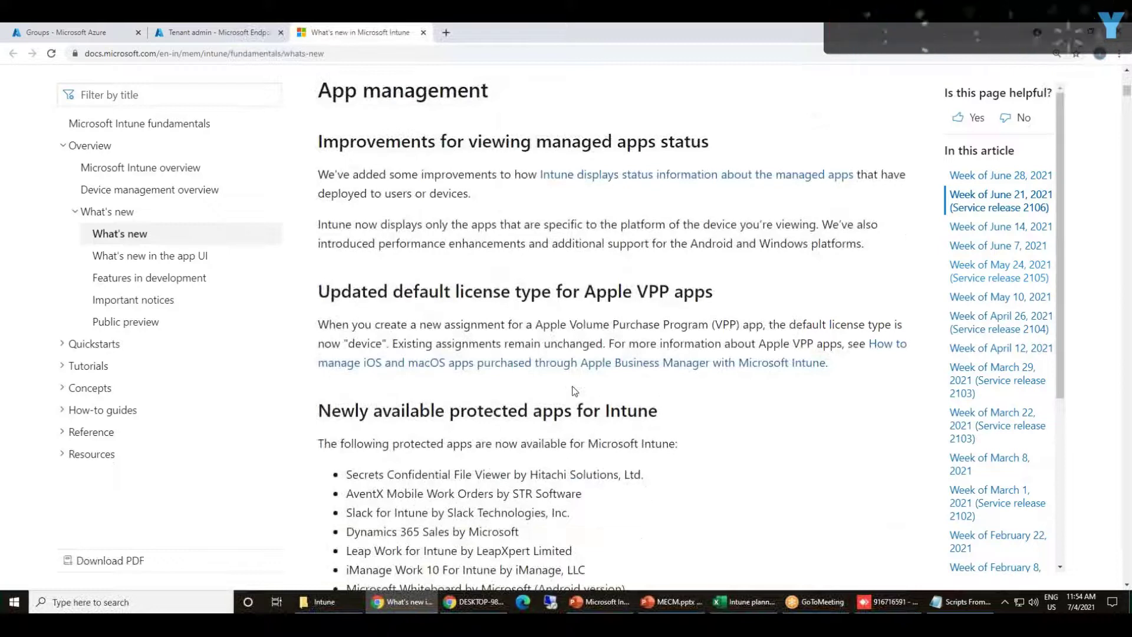
scroll(578, 388, down, 8)
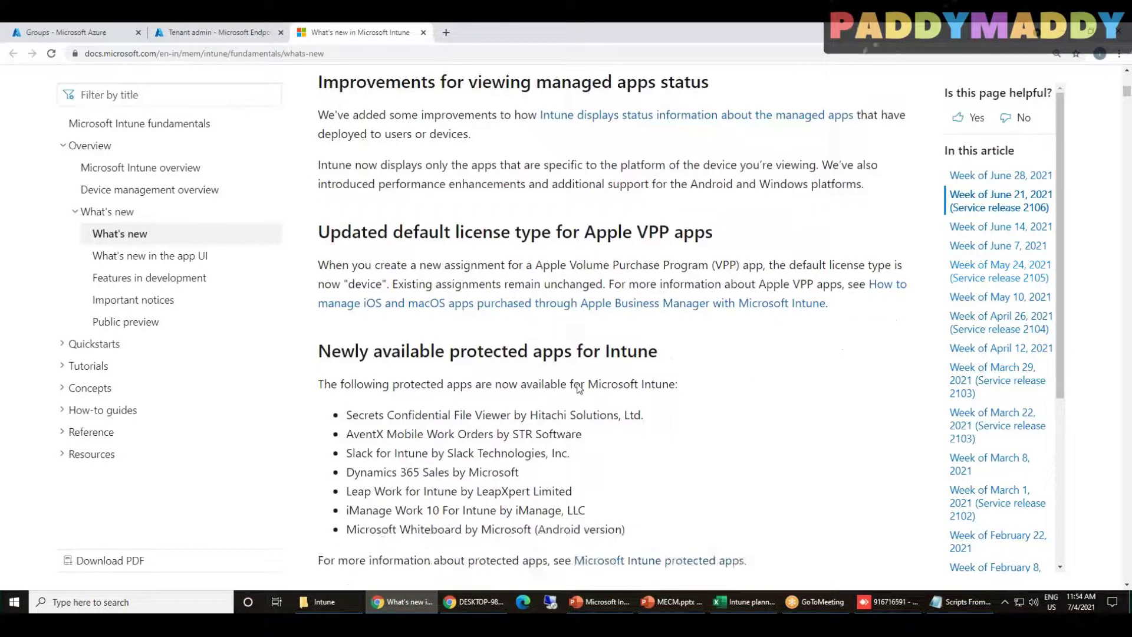
scroll(566, 453, down, 4)
scroll(565, 454, down, 15)
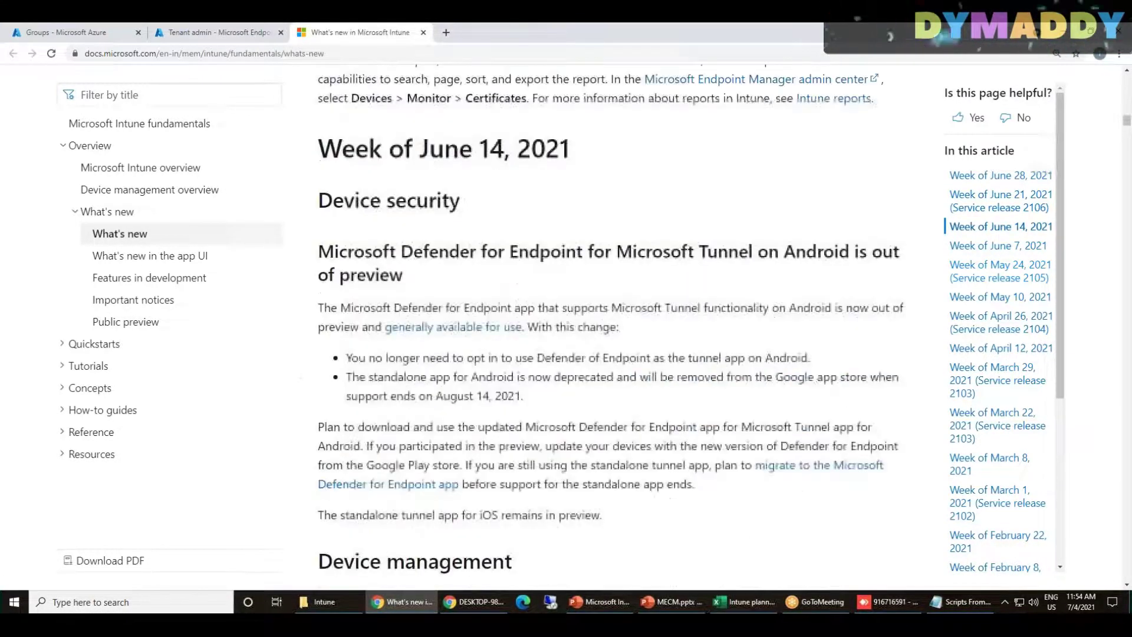
scroll(612, 330, down, 15)
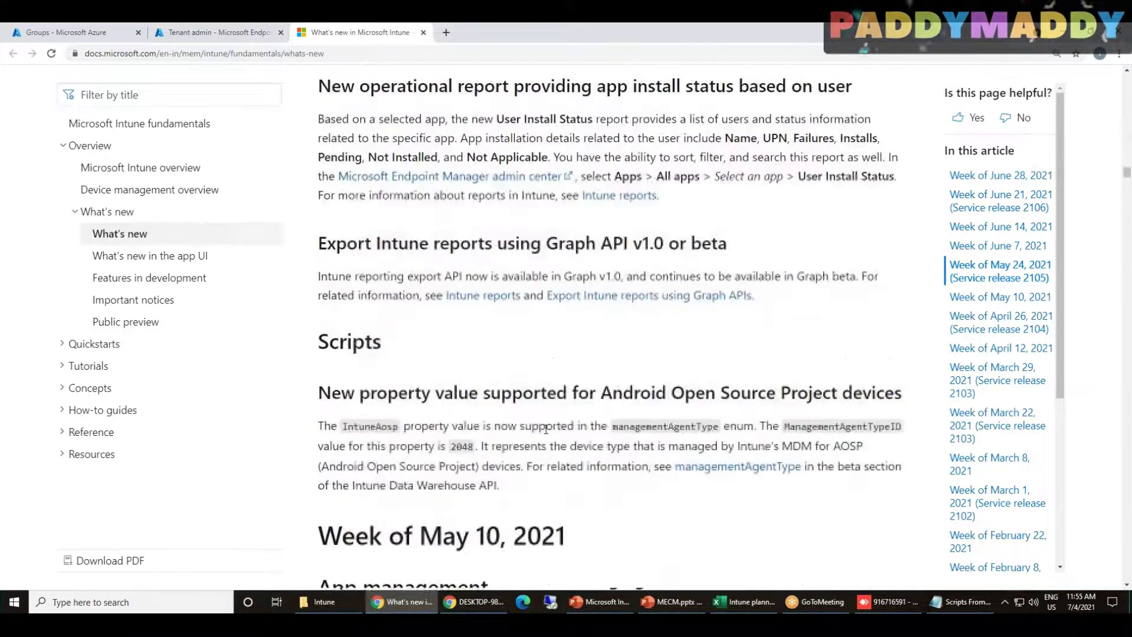
scroll(600, 507, down, 15)
key(ctrl+w)
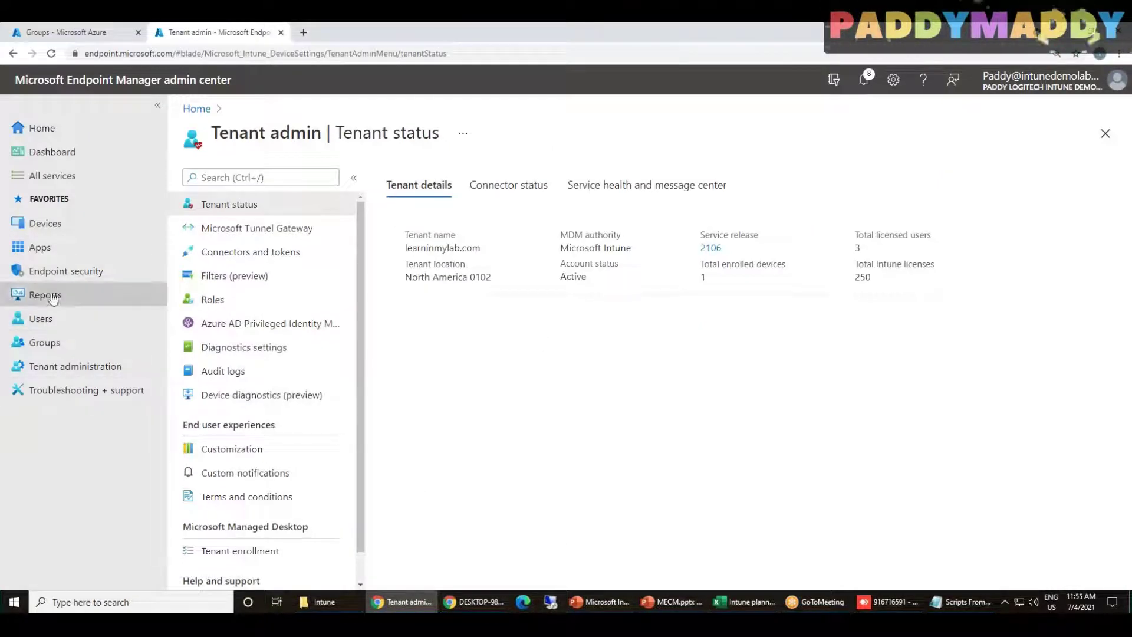
Open Devices > Windows > Windows 10 quality updates and start creating a new profile
click(45, 223)
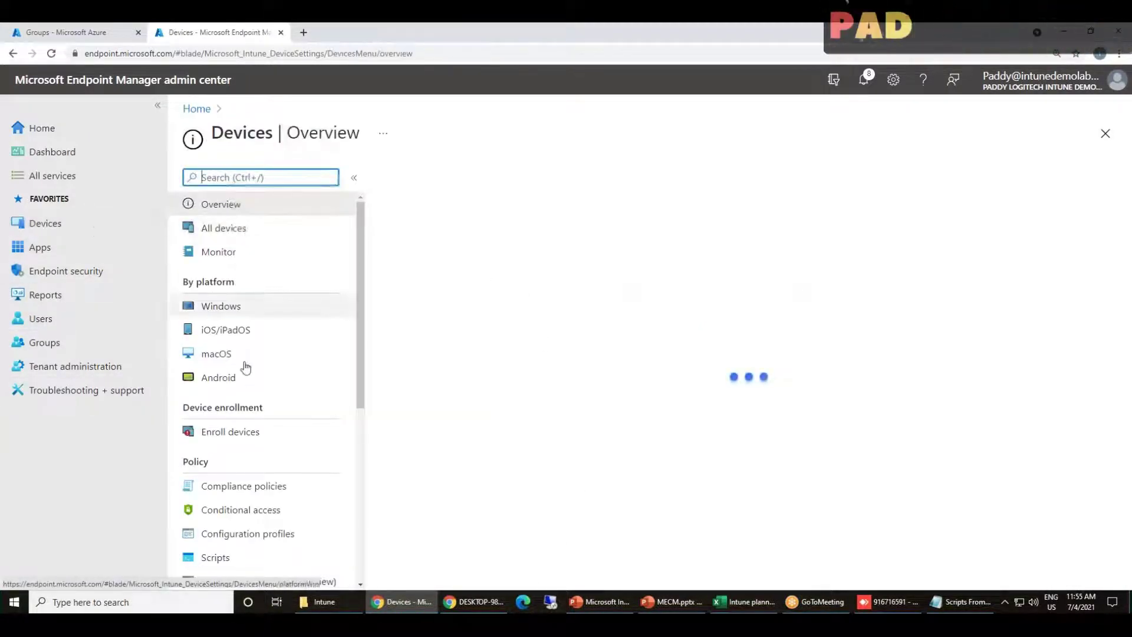
click(236, 306)
click(280, 403)
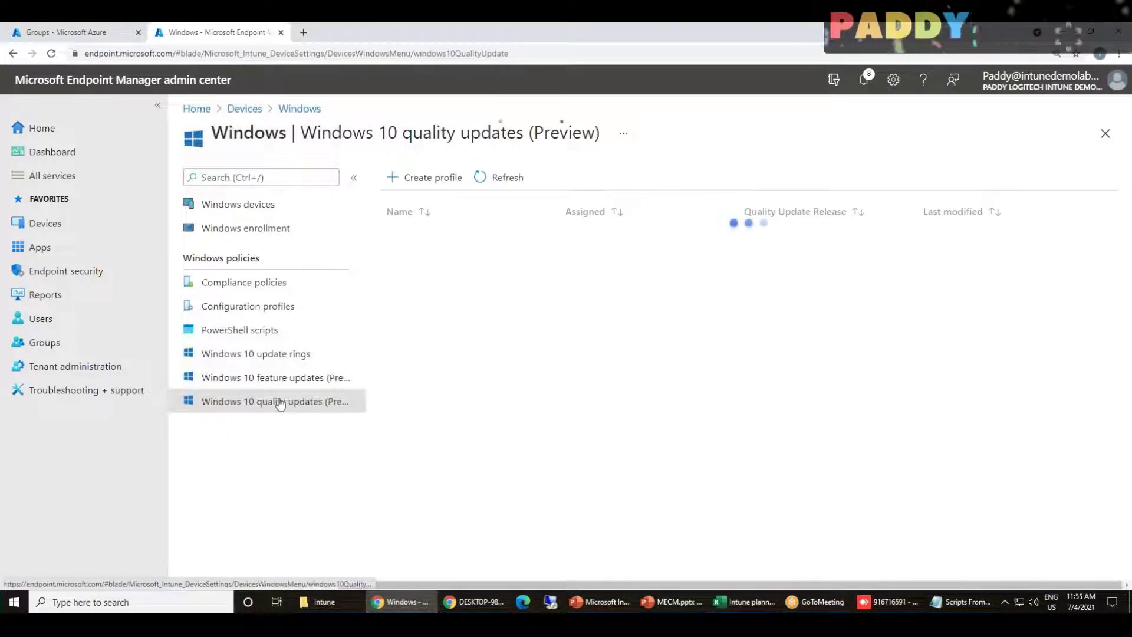
click(422, 177)
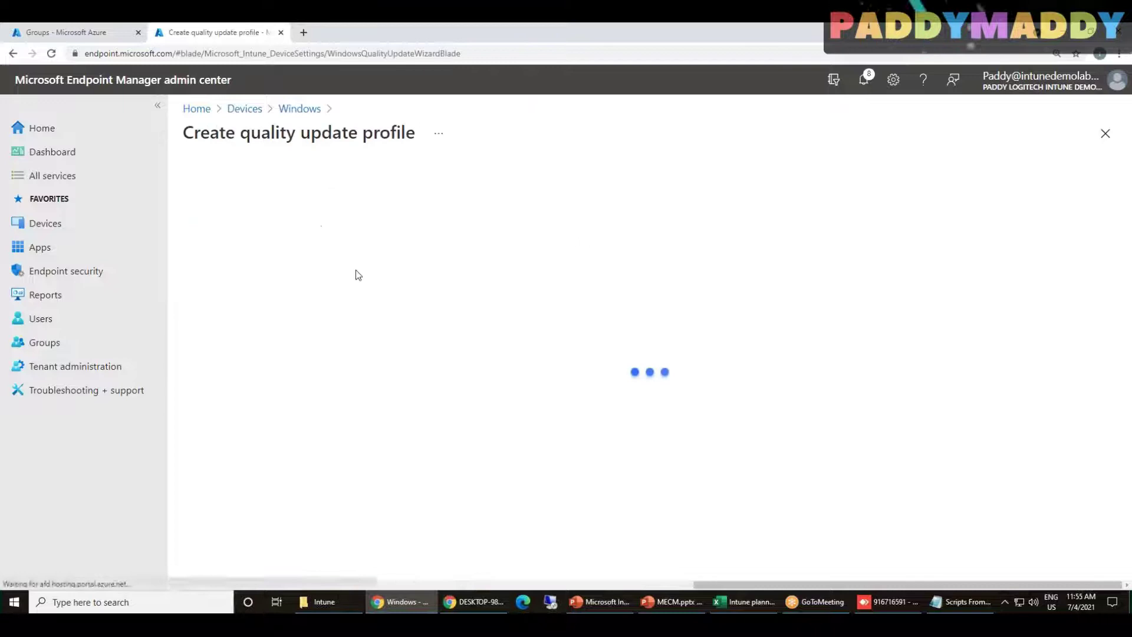
drag(261, 133, 375, 140)
double_click(377, 136)
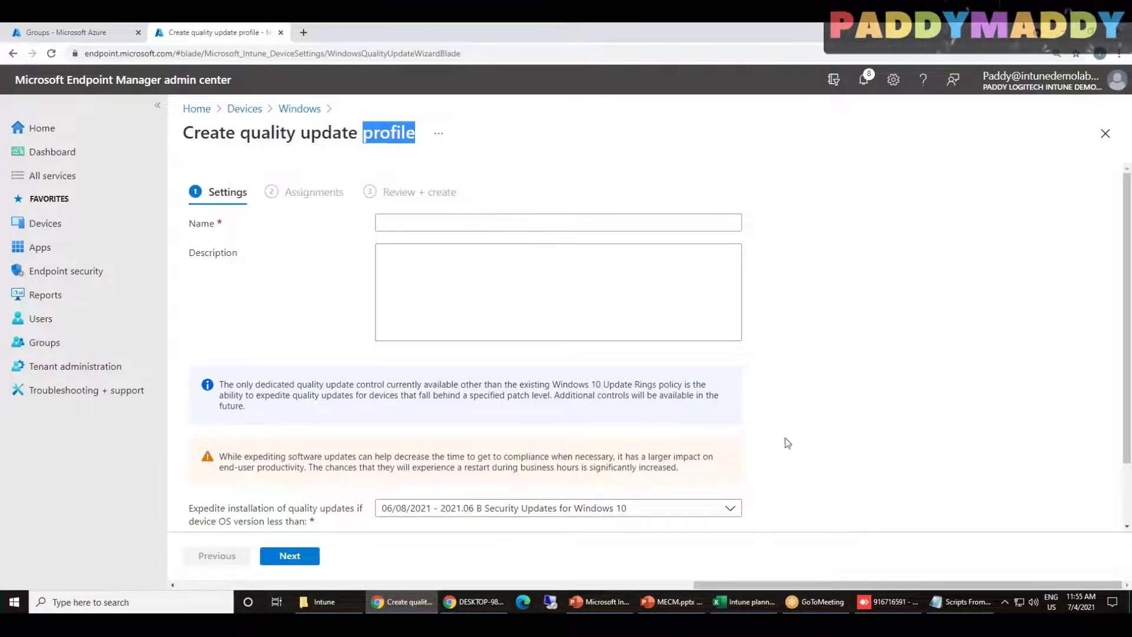
scroll(783, 442, down, 2)
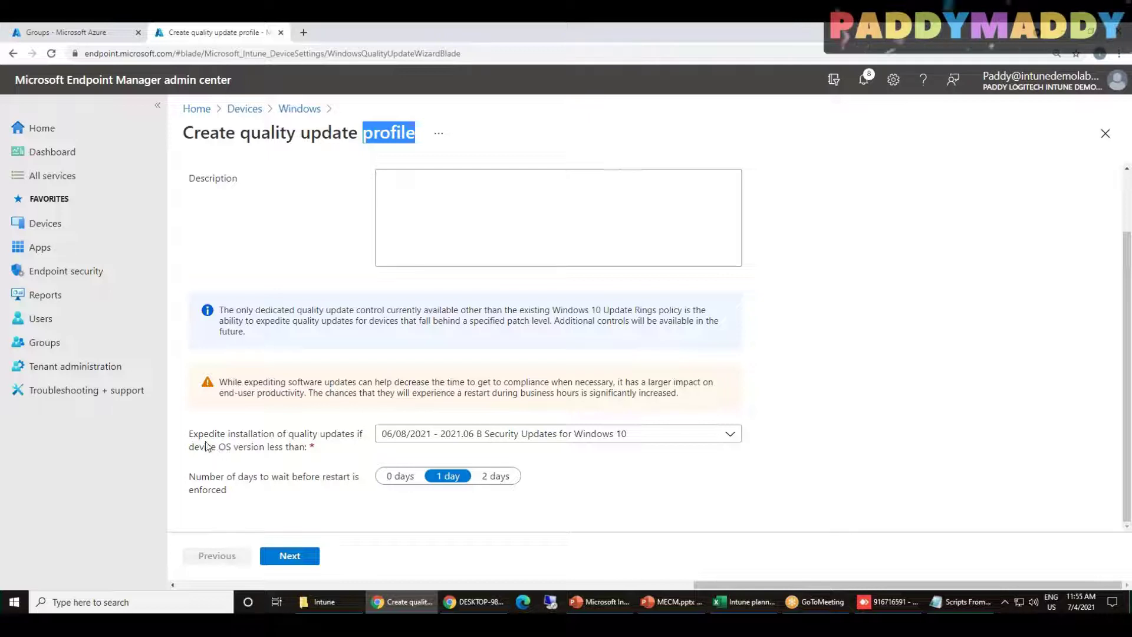
Review the available releases in the Expedite installation dropdown
click(397, 435)
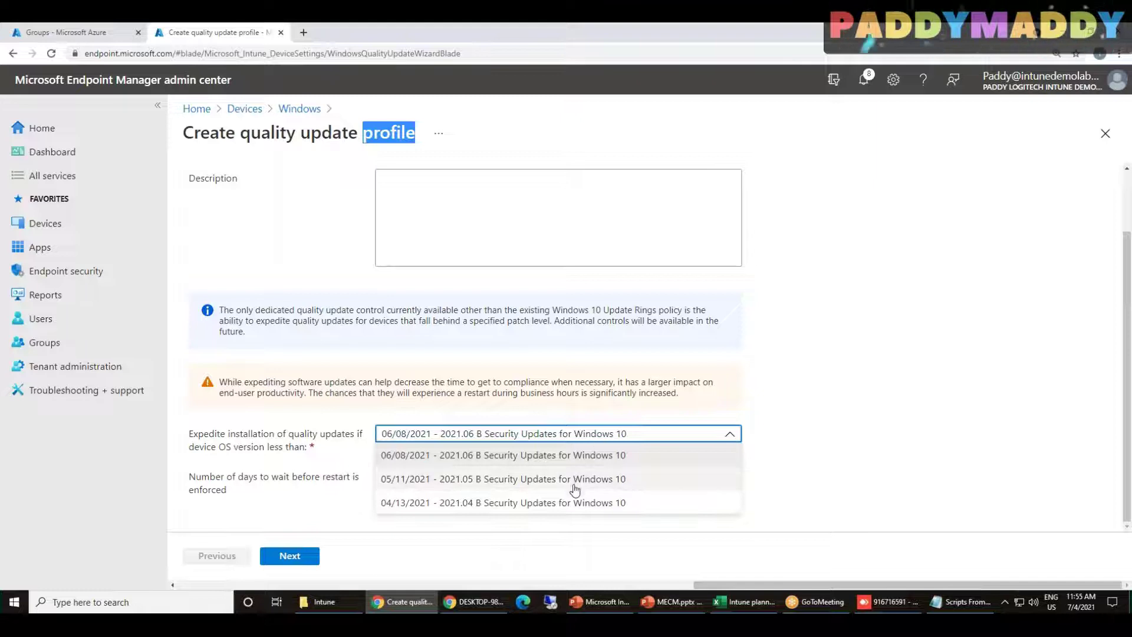
scroll(297, 408, up, 1)
scroll(438, 380, down, 1)
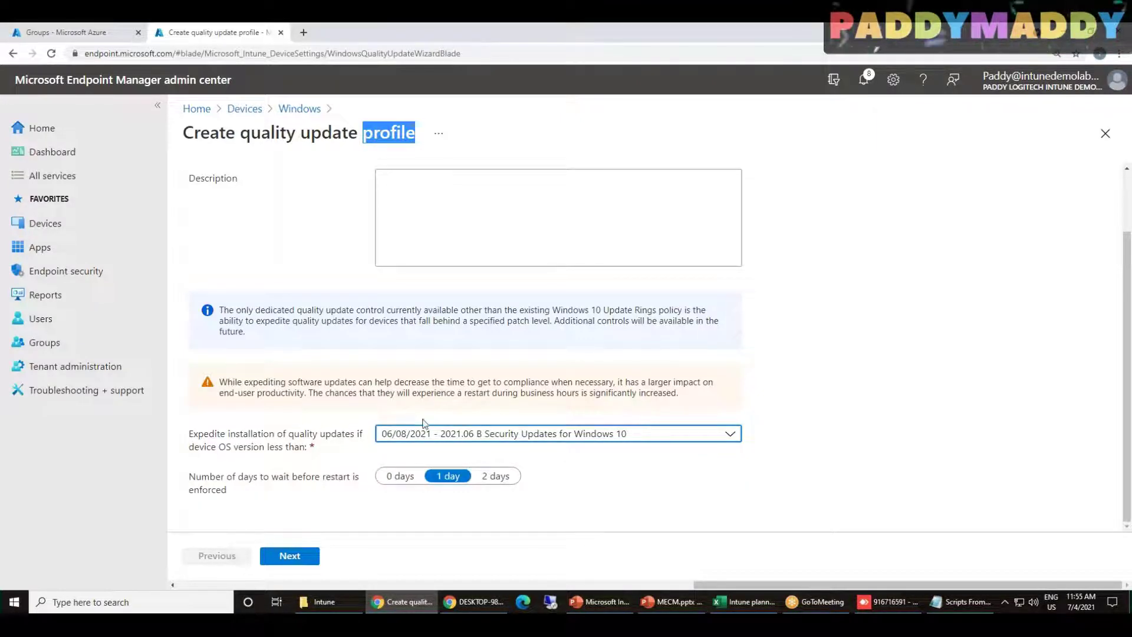
scroll(590, 406, up, 1)
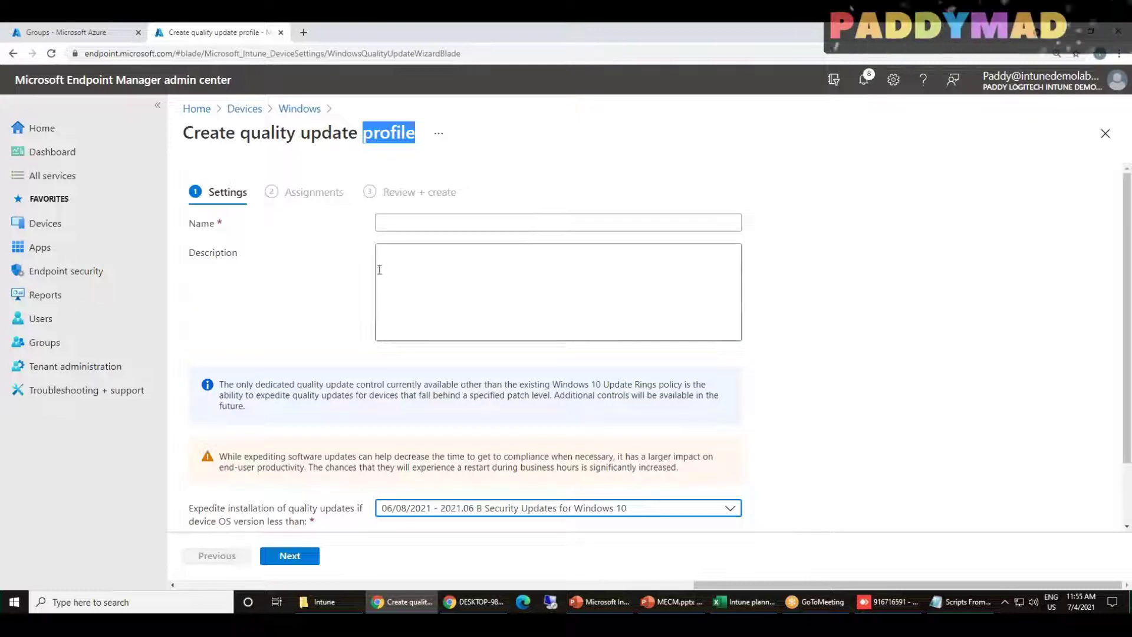
drag(249, 133, 424, 137)
click(439, 235)
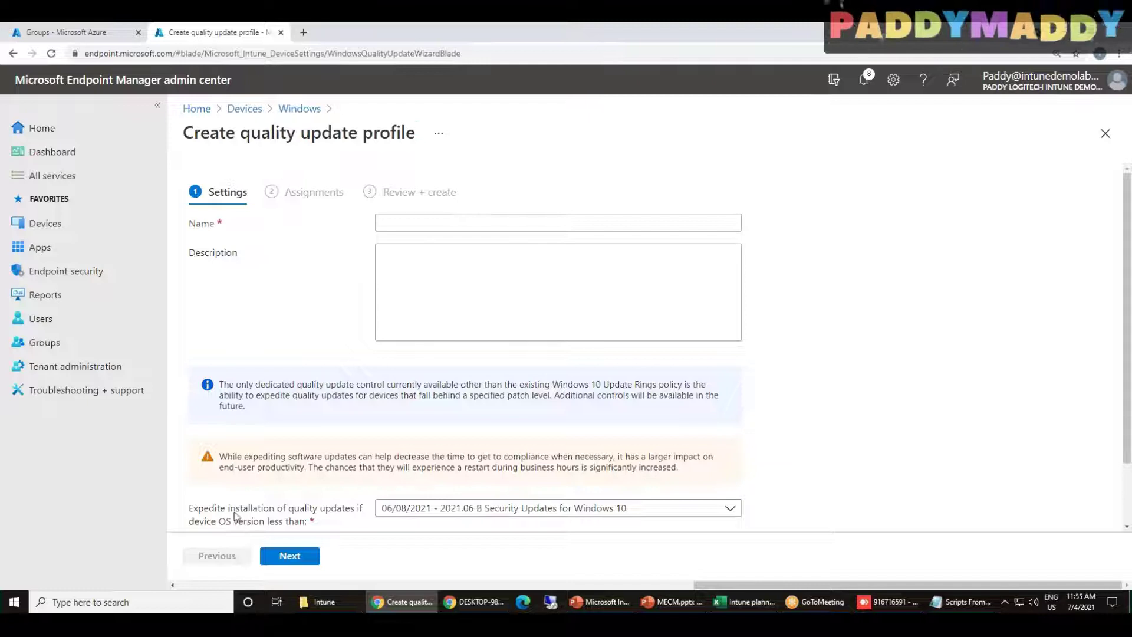
Name the profile Speedup Patching, set restart to 0 days, and keep the 06/08/2021 release
click(461, 216)
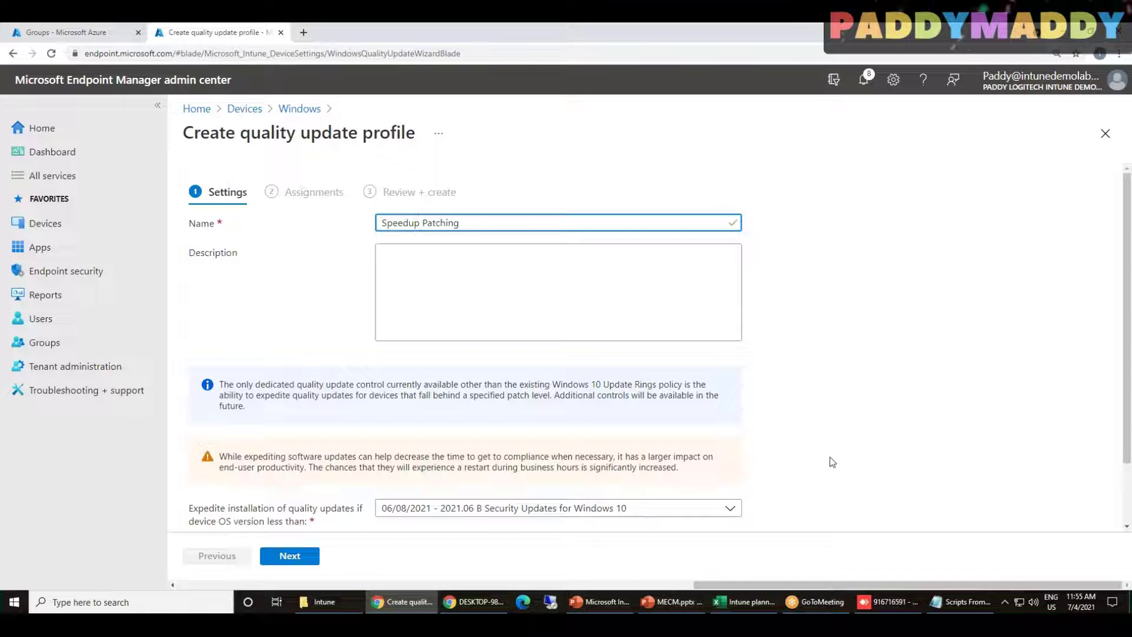
scroll(832, 461, down, 2)
click(393, 476)
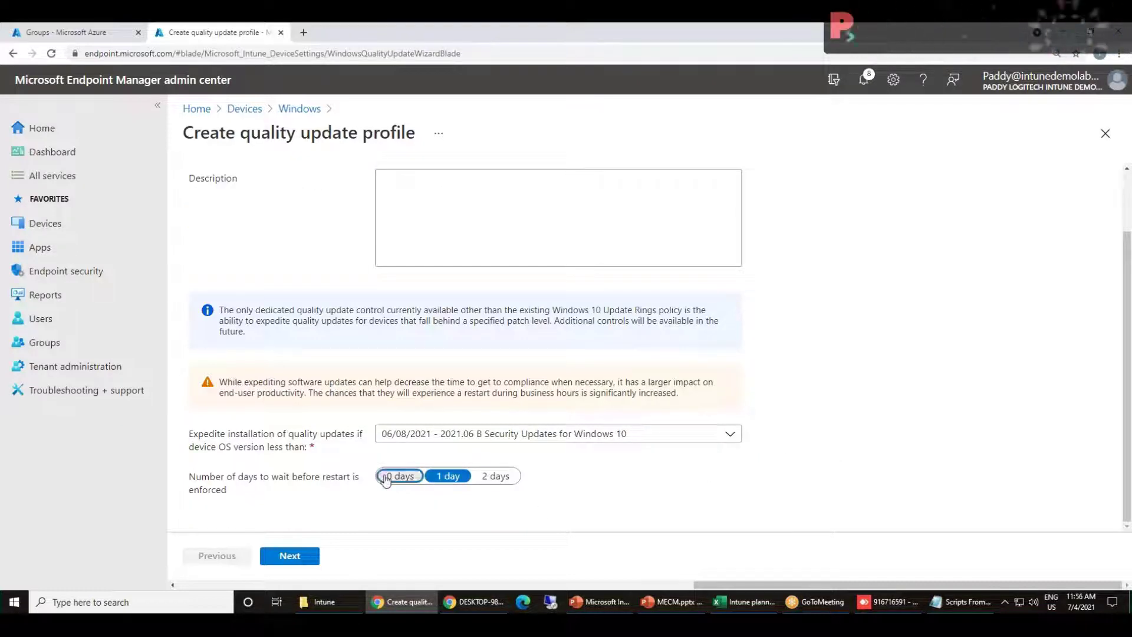
click(711, 435)
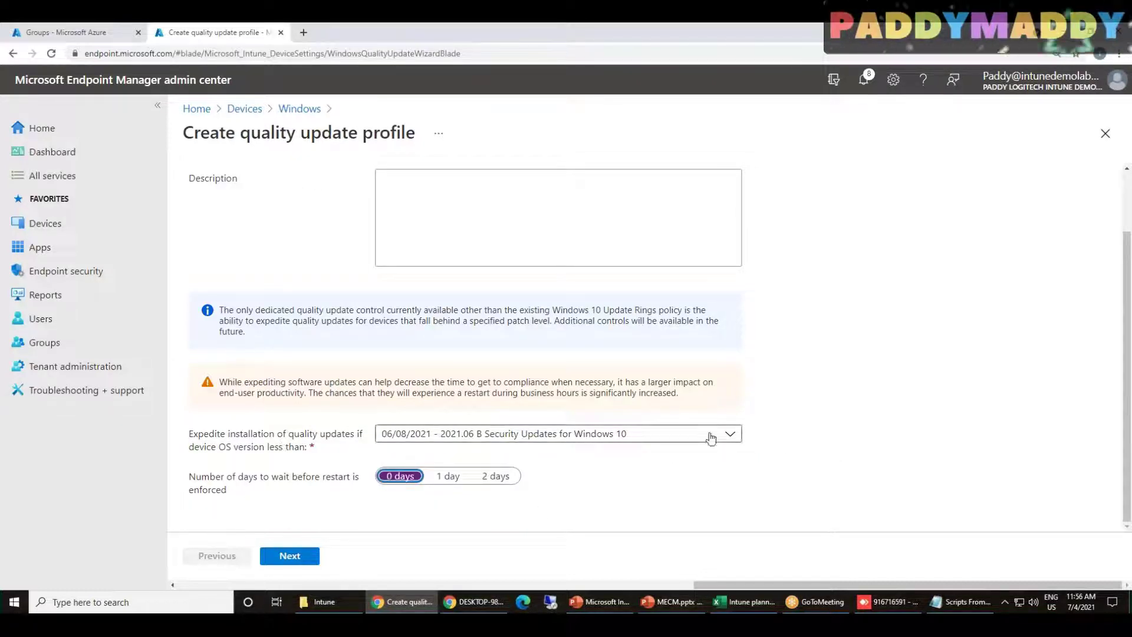
click(711, 435)
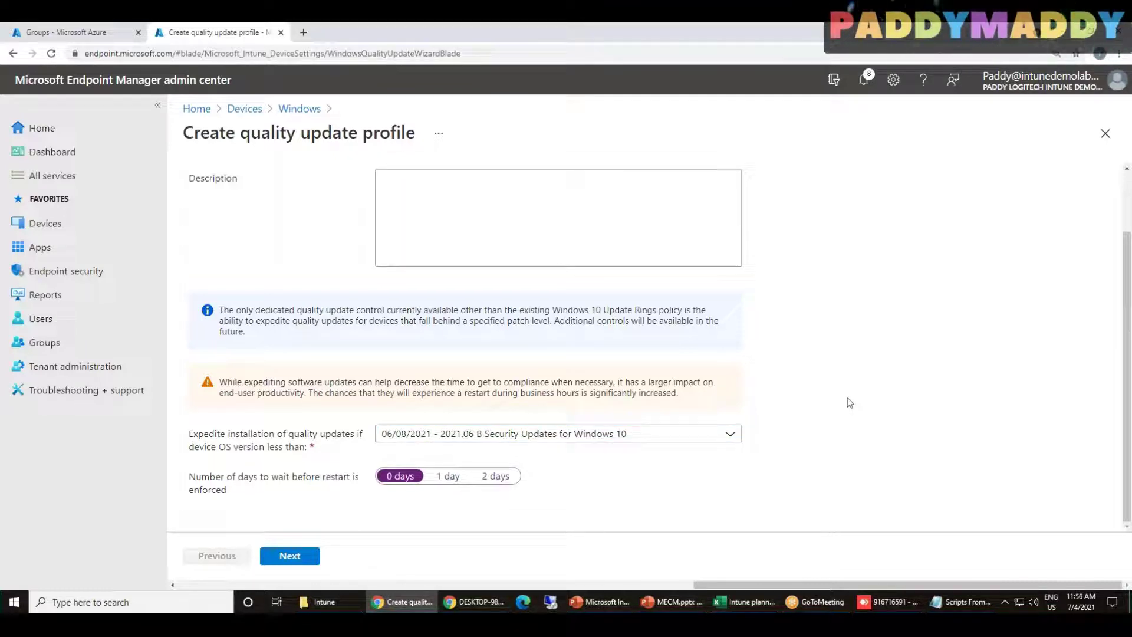
Recheck the expedite release list, leave 06/08/2021 selected, and continue to Assignments
drag(803, 585, 341, 575)
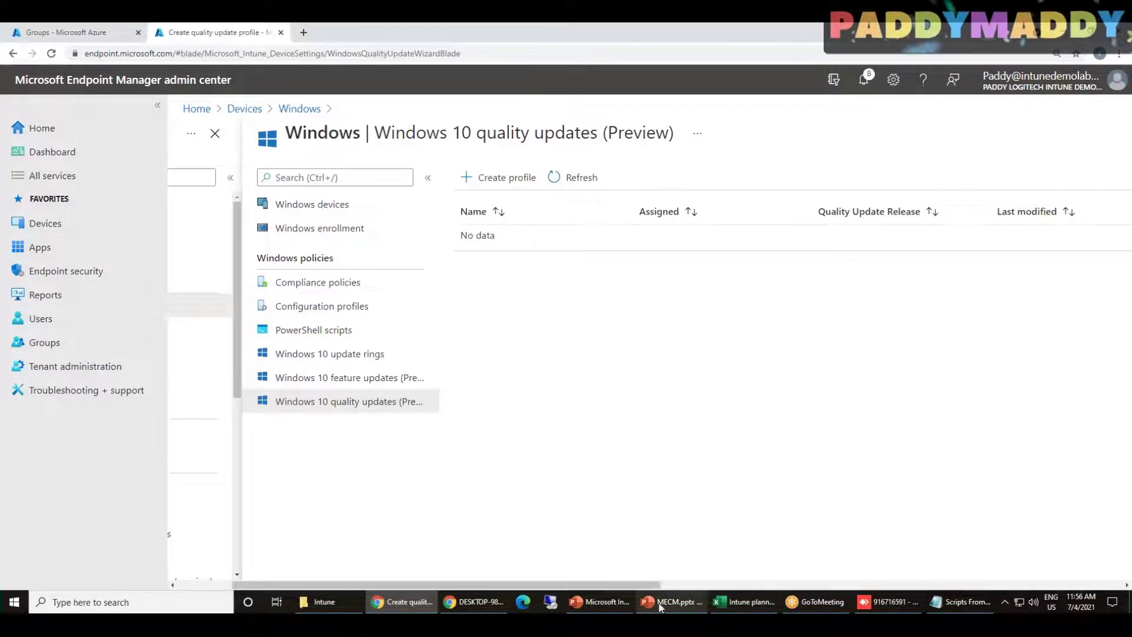
drag(639, 584, 957, 579)
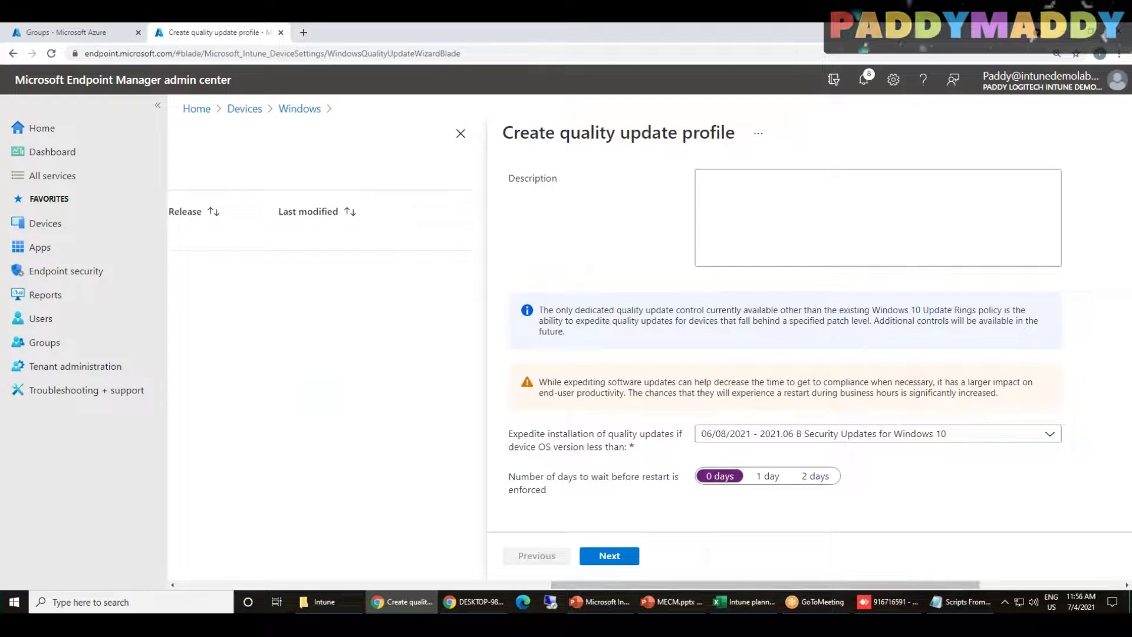
scroll(721, 318, up, 2)
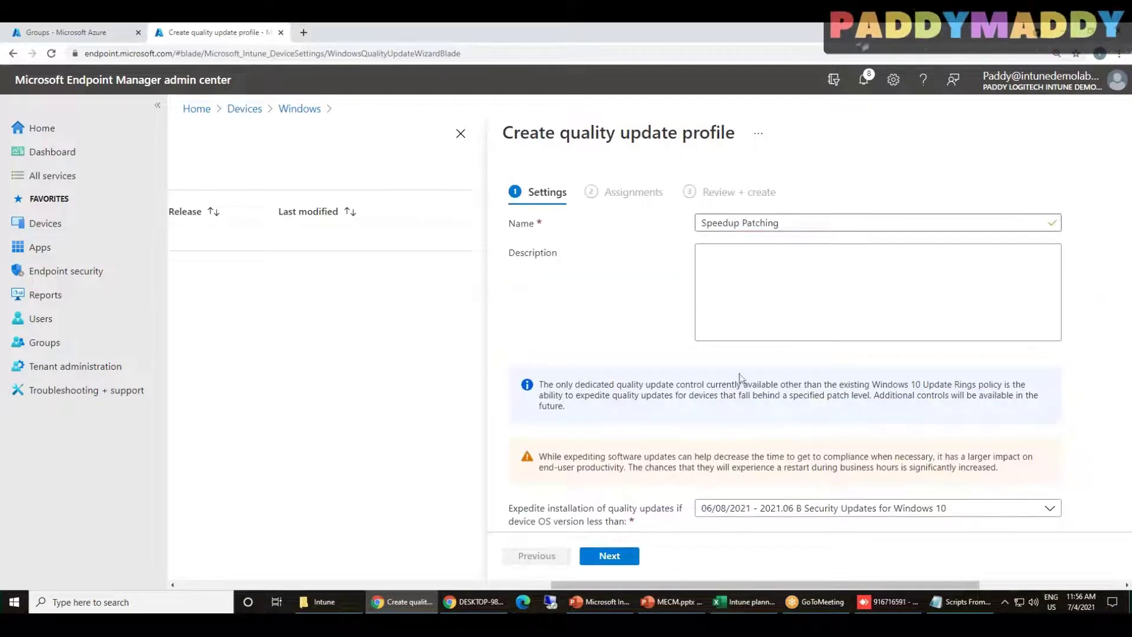
scroll(741, 379, down, 2)
click(815, 435)
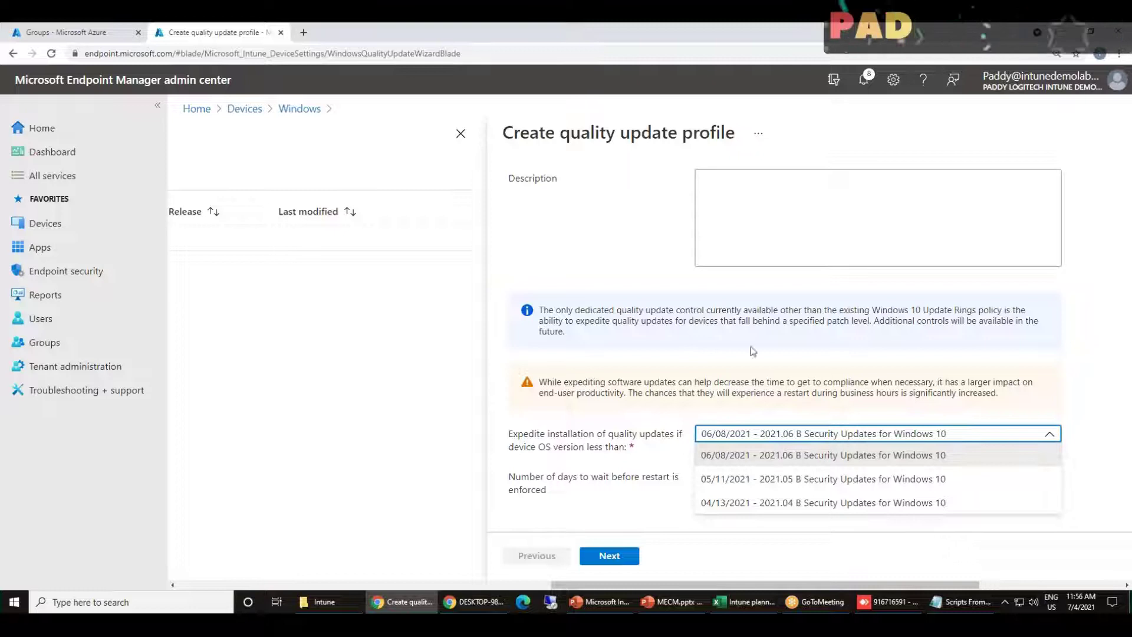
click(588, 463)
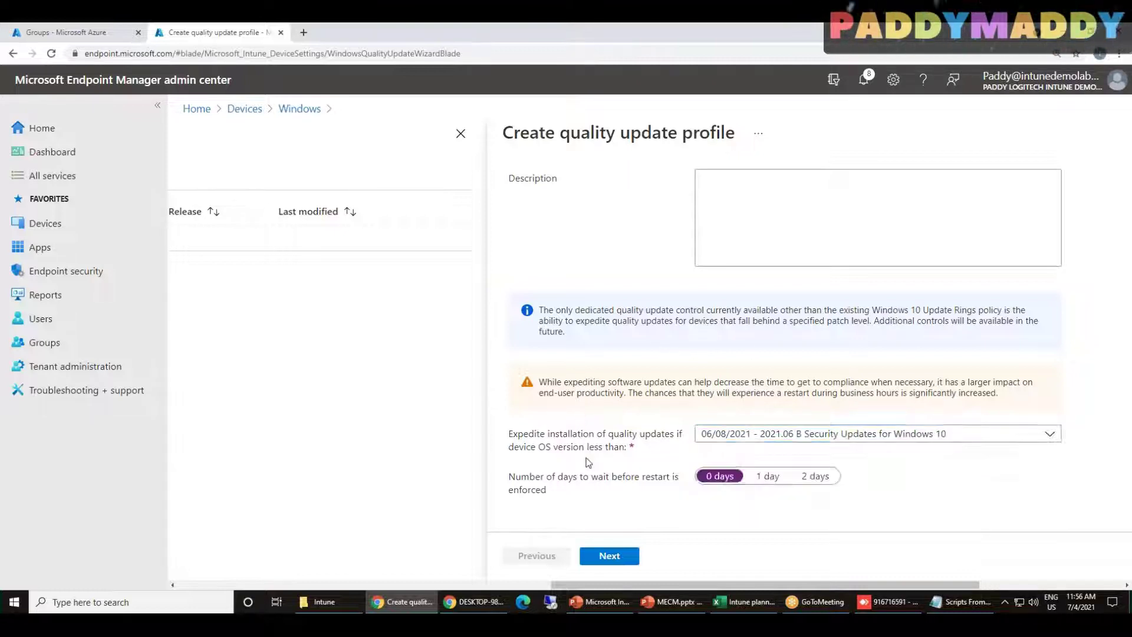
click(609, 555)
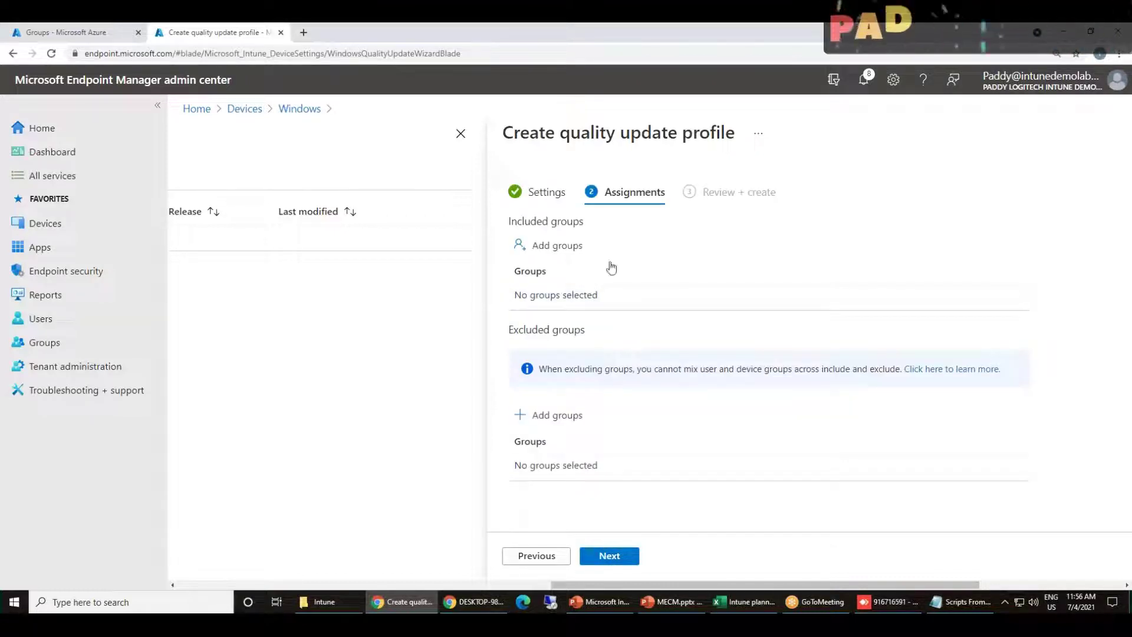
Assign the profile to the All Intune Users and All Sales Team groups
click(577, 252)
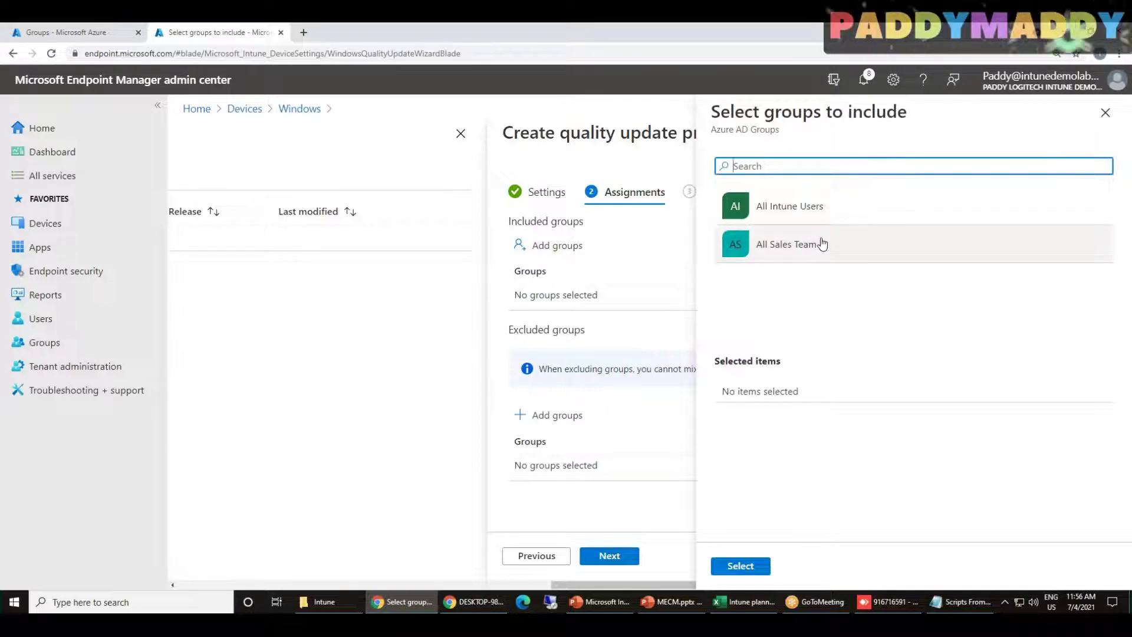
click(767, 206)
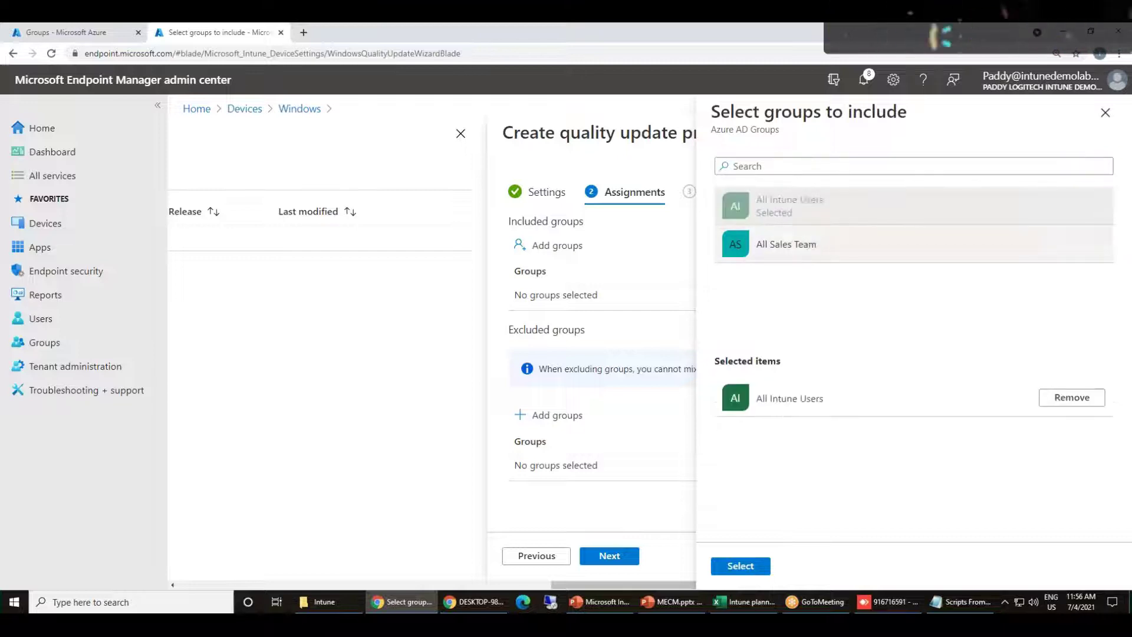
click(862, 253)
click(765, 569)
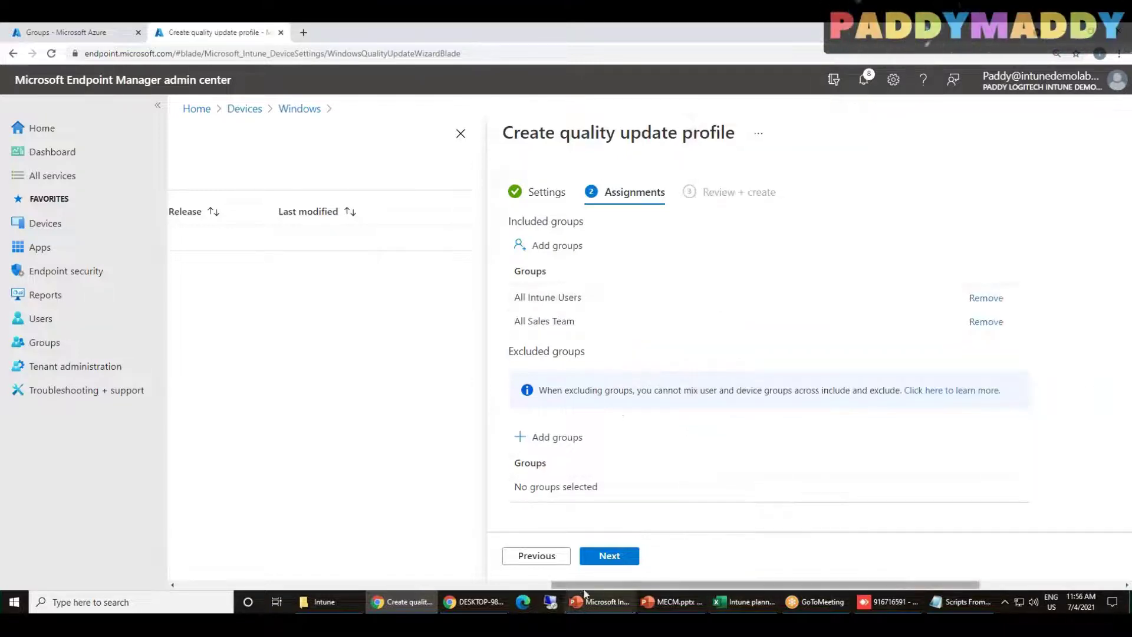
Create the Speedup Patching quality update profile and return to the Windows devices page
click(627, 555)
click(629, 556)
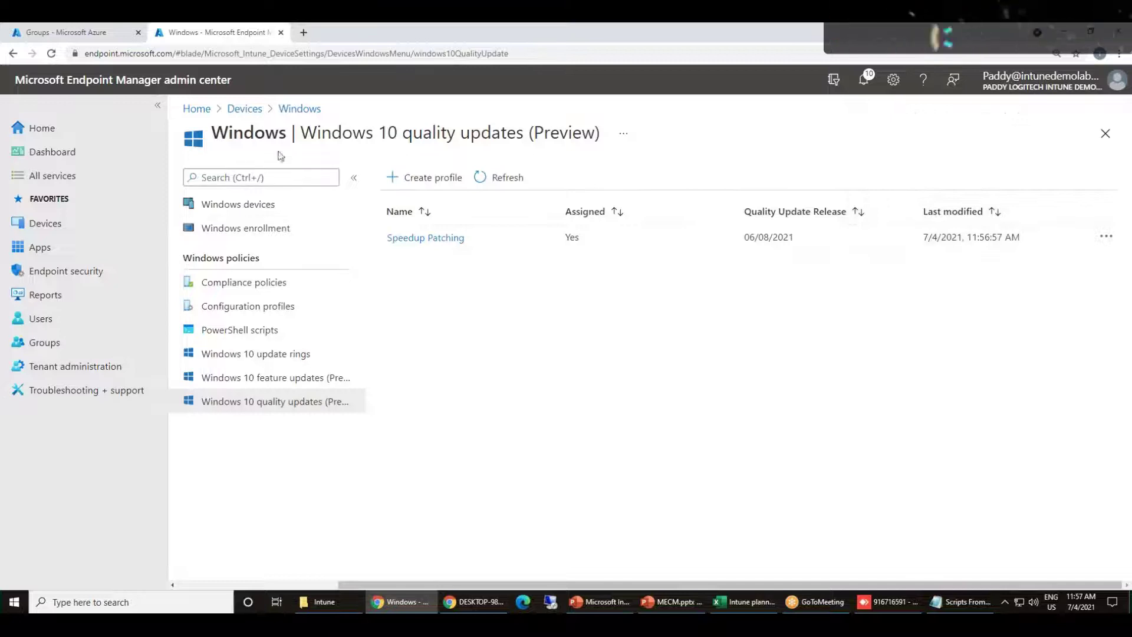
click(298, 110)
click(245, 109)
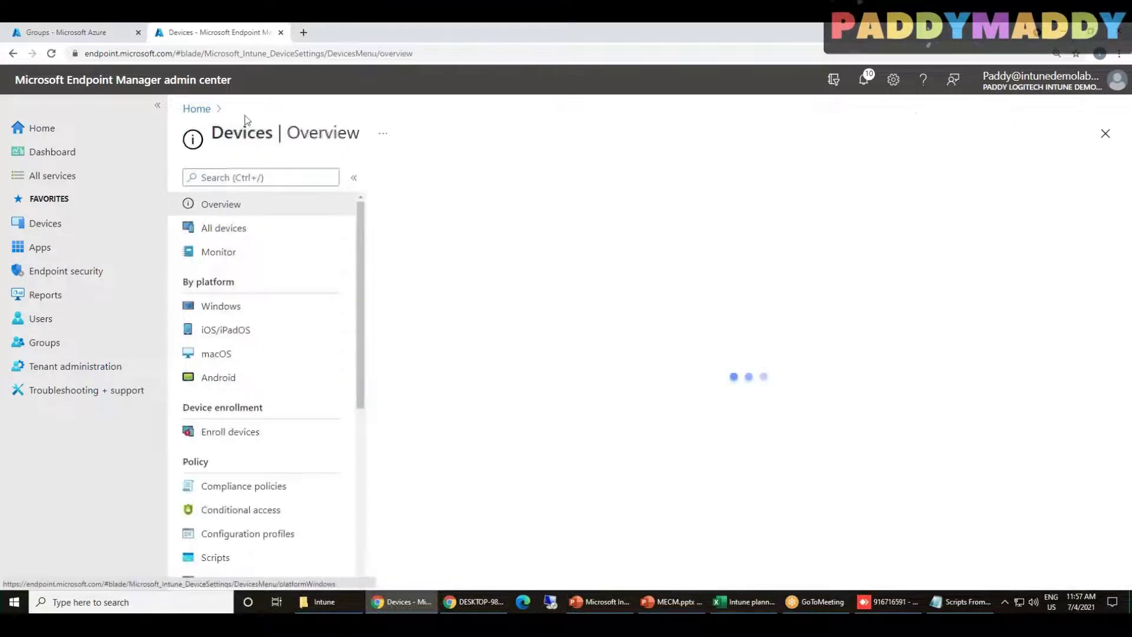
scroll(268, 484, down, 5)
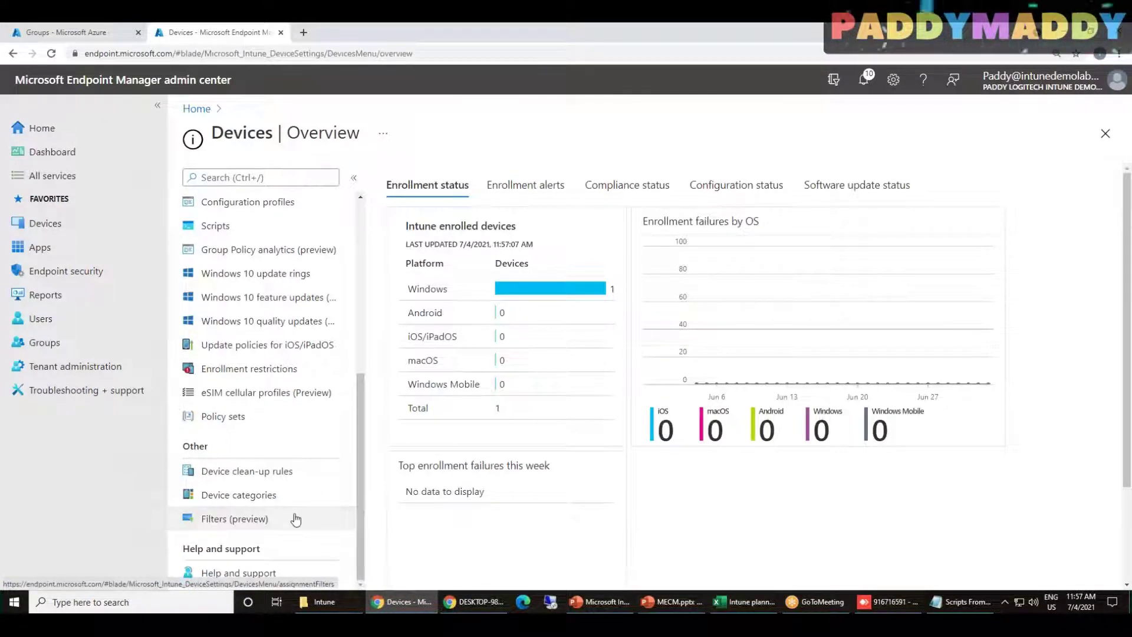
scroll(291, 391, up, 6)
scroll(351, 540, down, 1)
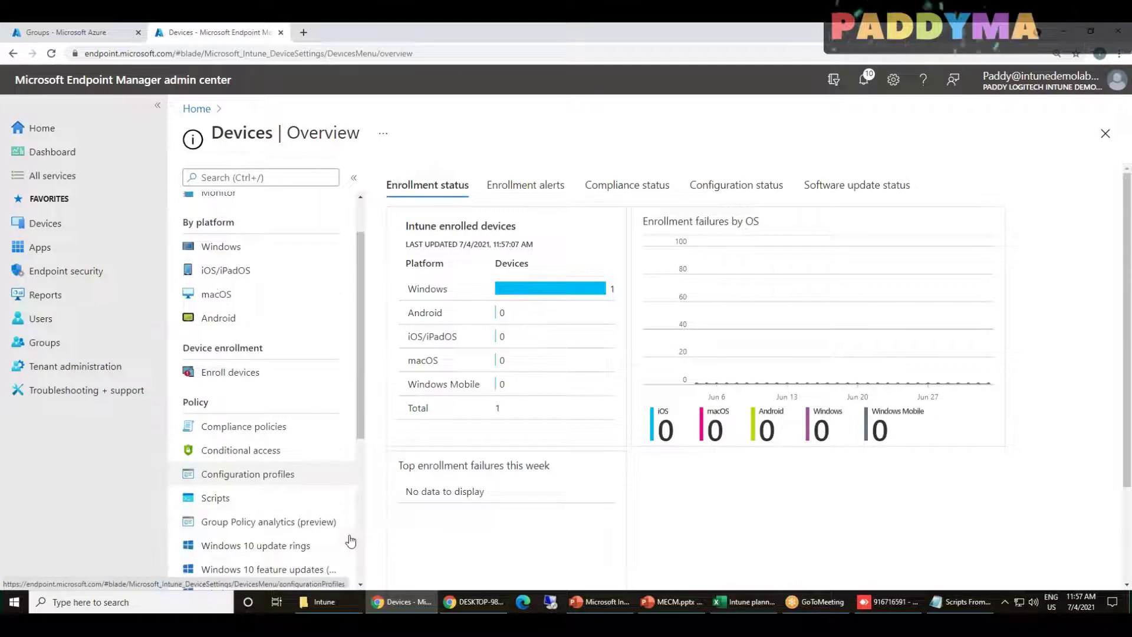
scroll(295, 413, up, 1)
click(240, 306)
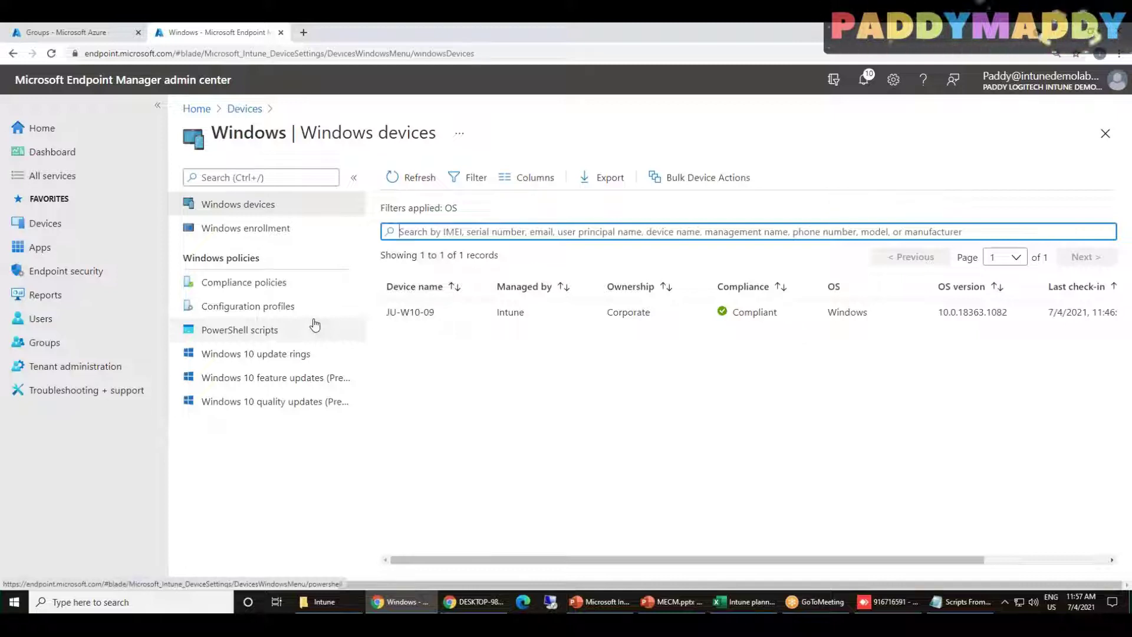
click(856, 54)
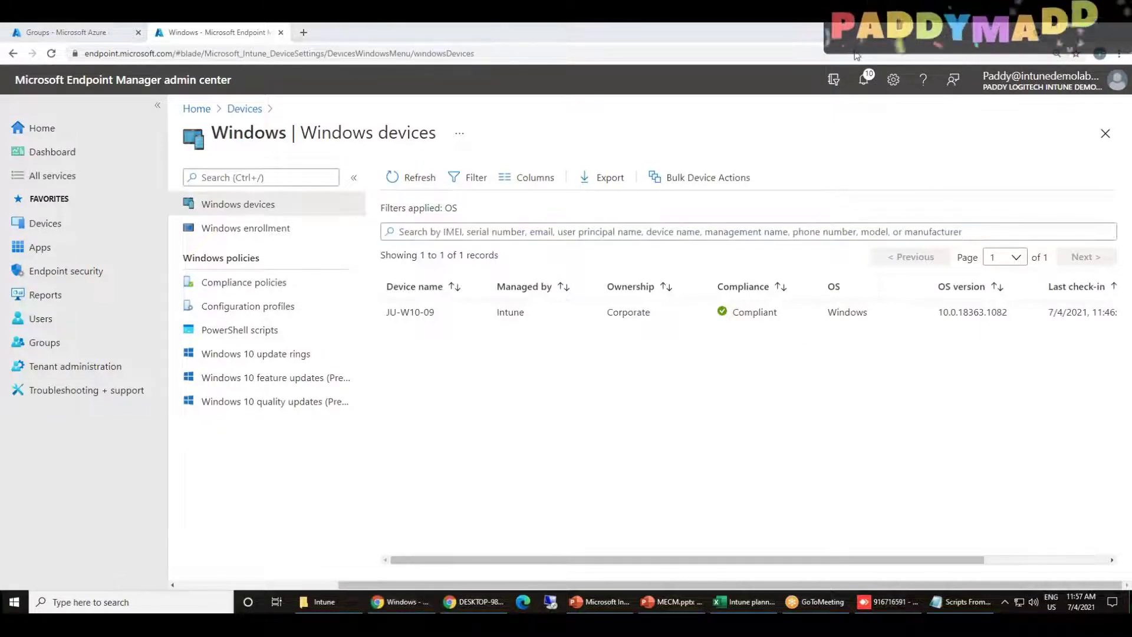
click(855, 55)
click(854, 55)
mouse_move(79, 225)
mouse_down()
mouse_move(60, 211)
mouse_move(56, 221)
mouse_up()
drag(317, 289, 338, 420)
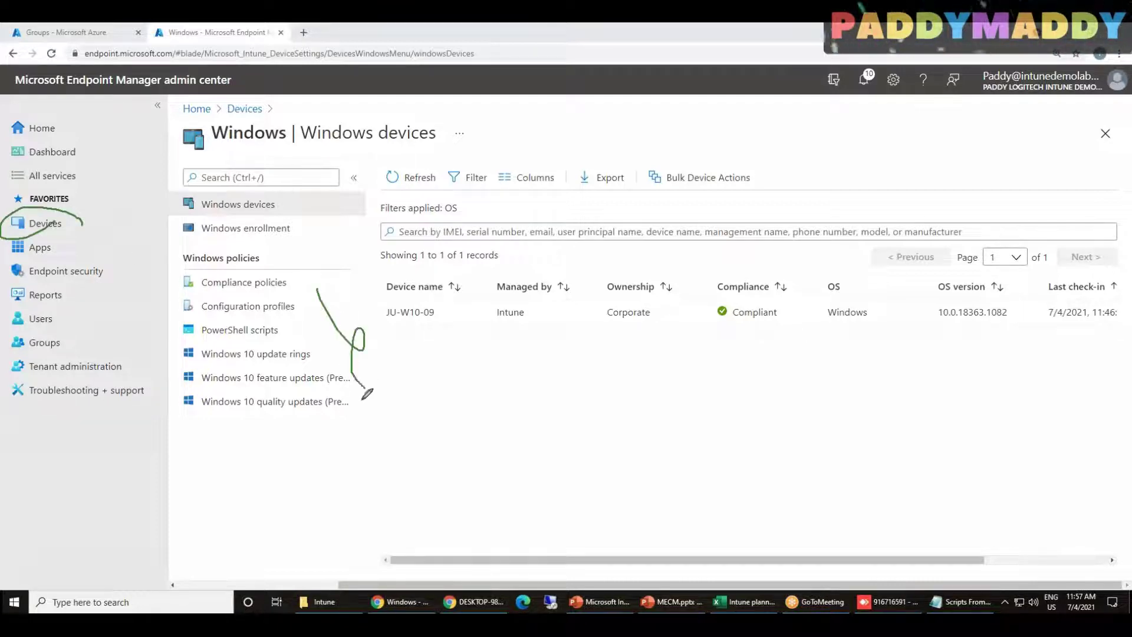
mouse_move(160, 290)
mouse_down()
mouse_move(155, 306)
mouse_move(244, 436)
mouse_move(257, 436)
mouse_up()
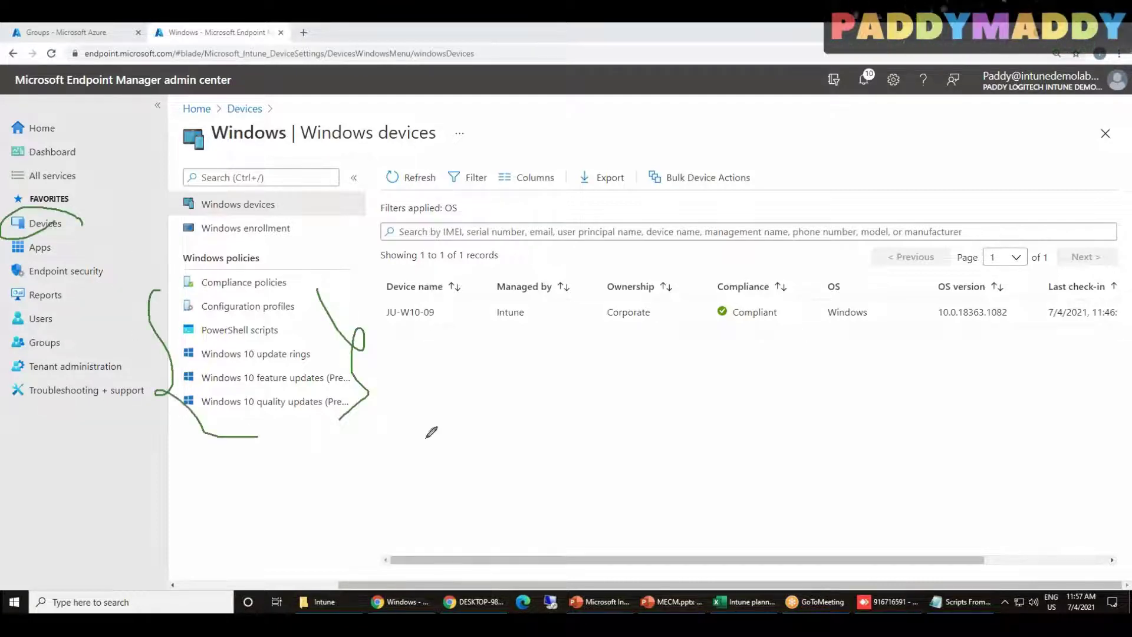
drag(205, 527, 389, 436)
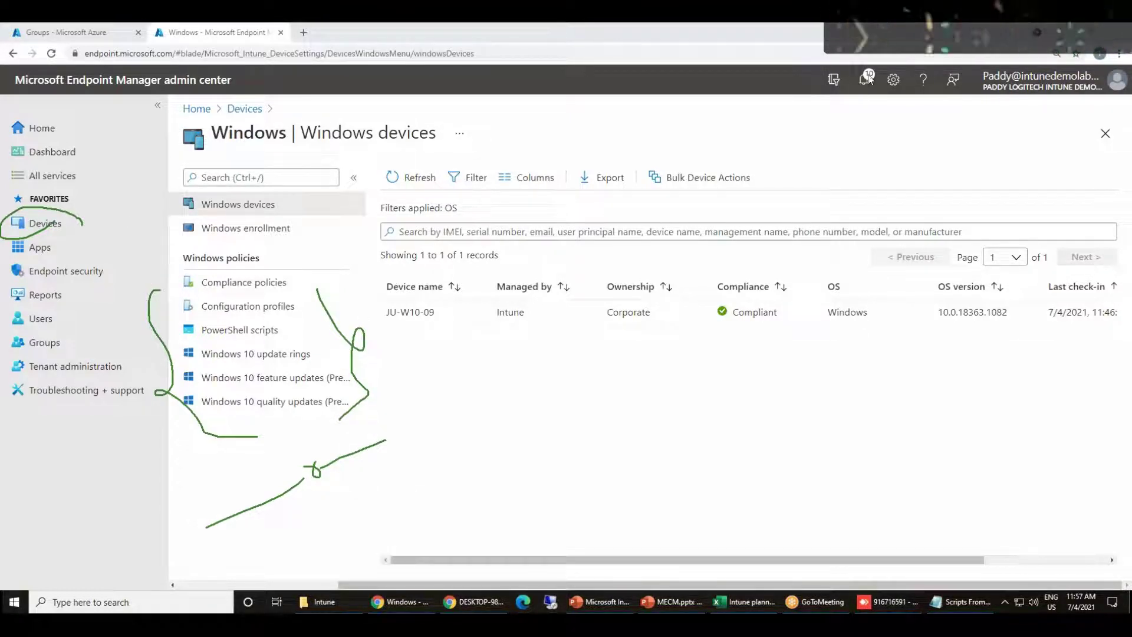
click(857, 112)
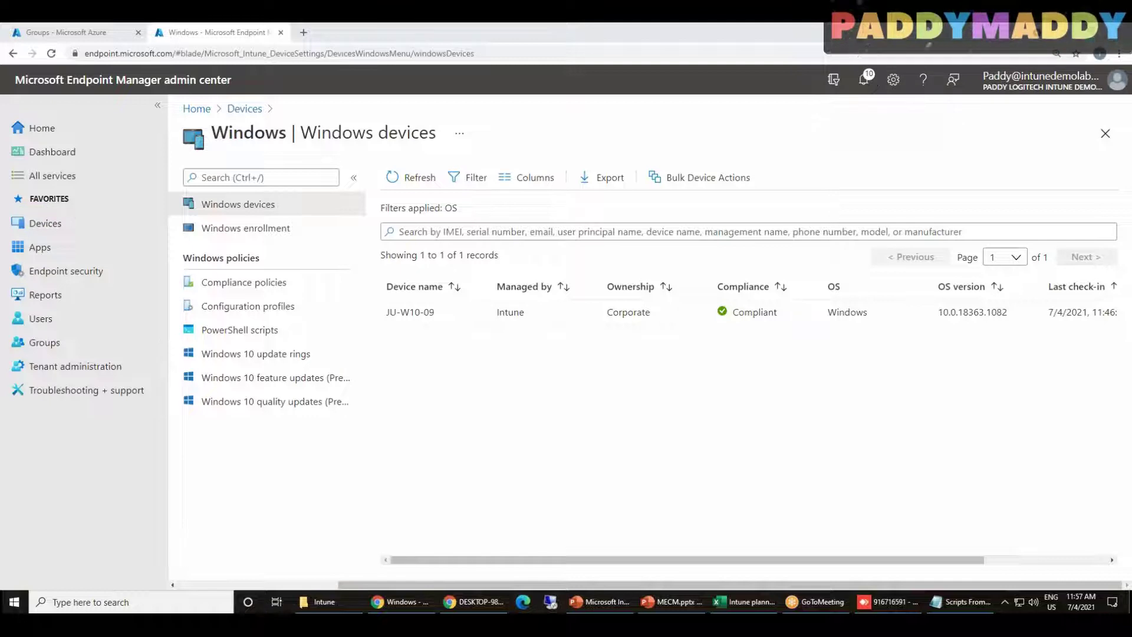
click(585, 461)
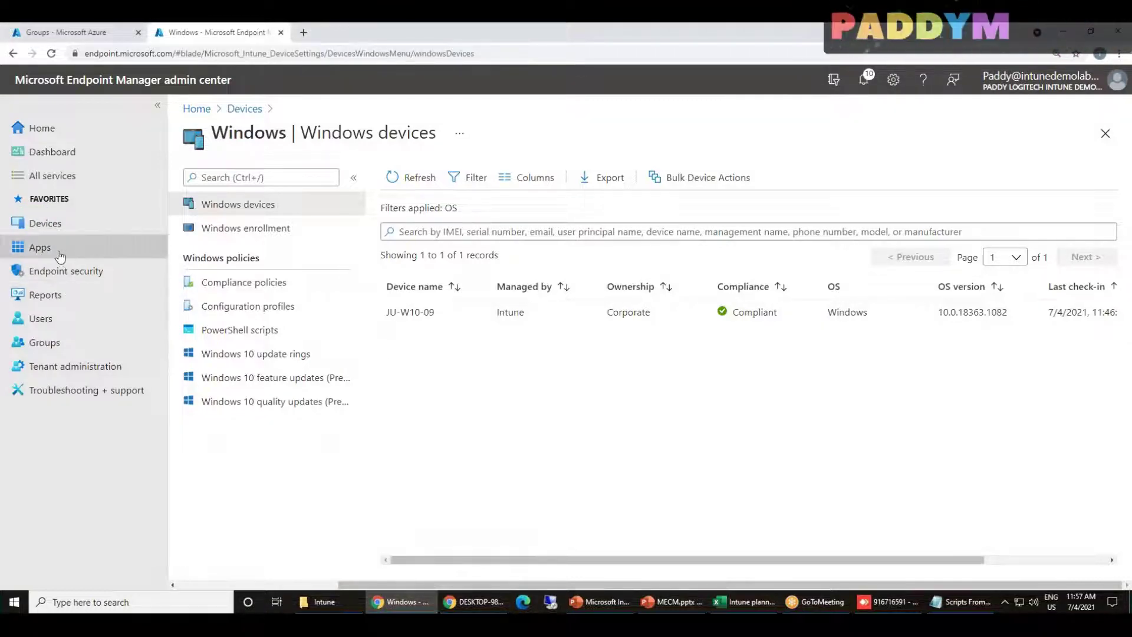
From All apps, start adding an app and browse the app type list, then dismiss it
click(79, 252)
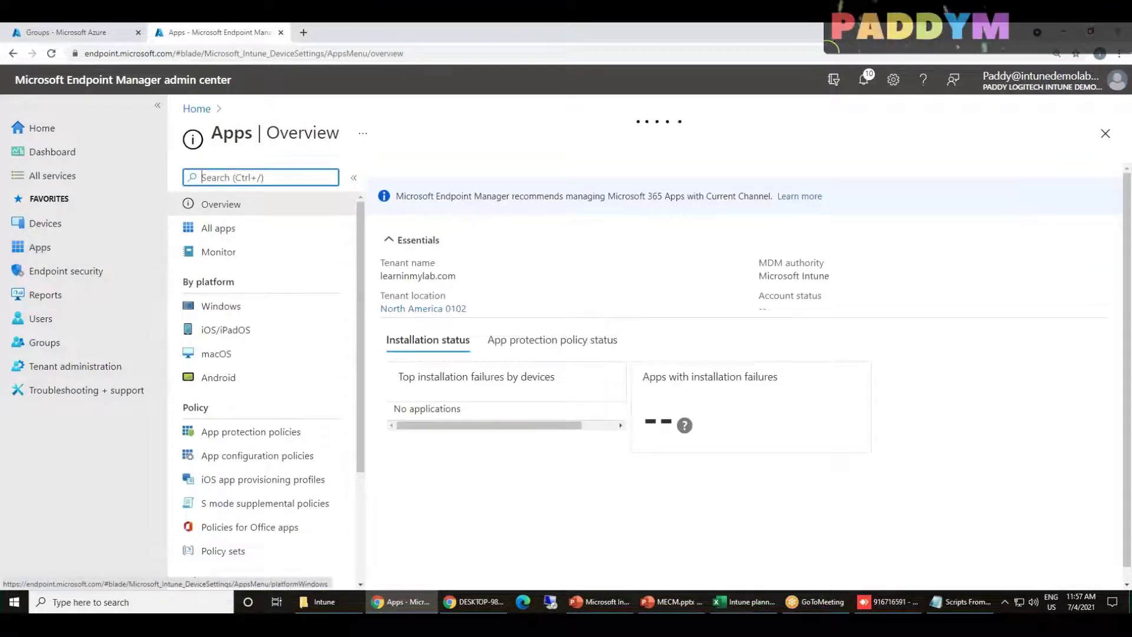
drag(188, 282, 239, 282)
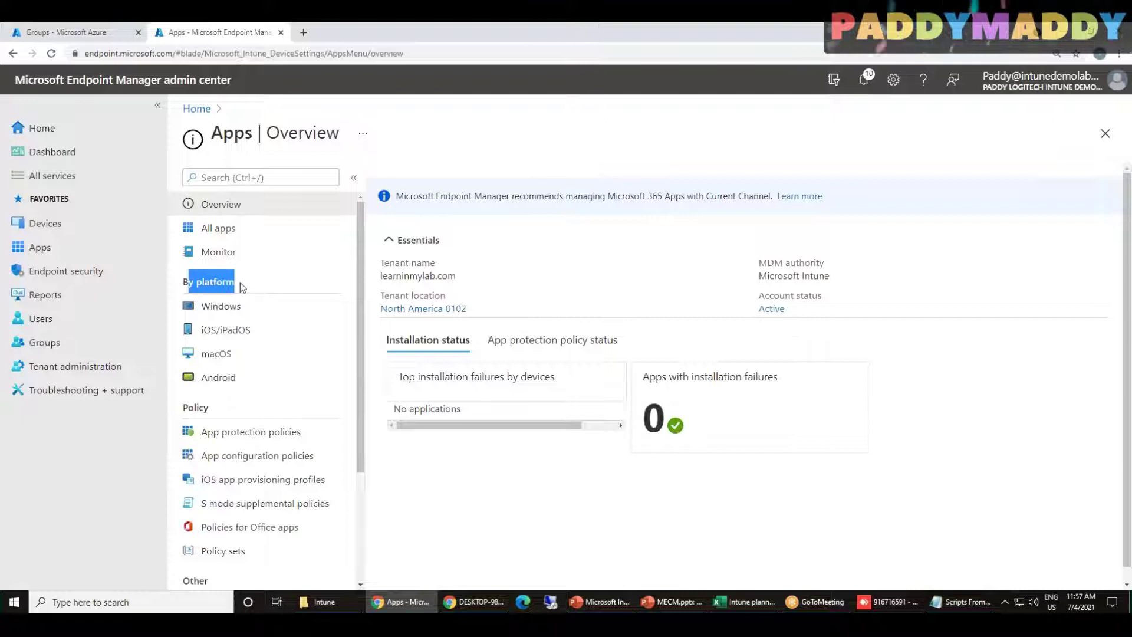
double_click(188, 282)
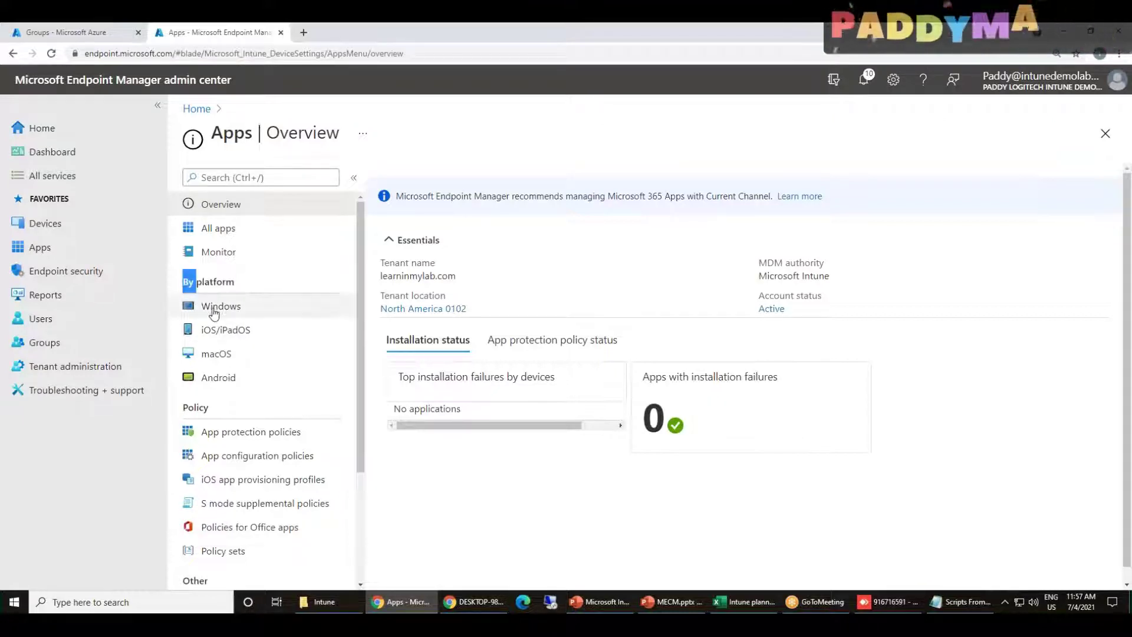
click(229, 238)
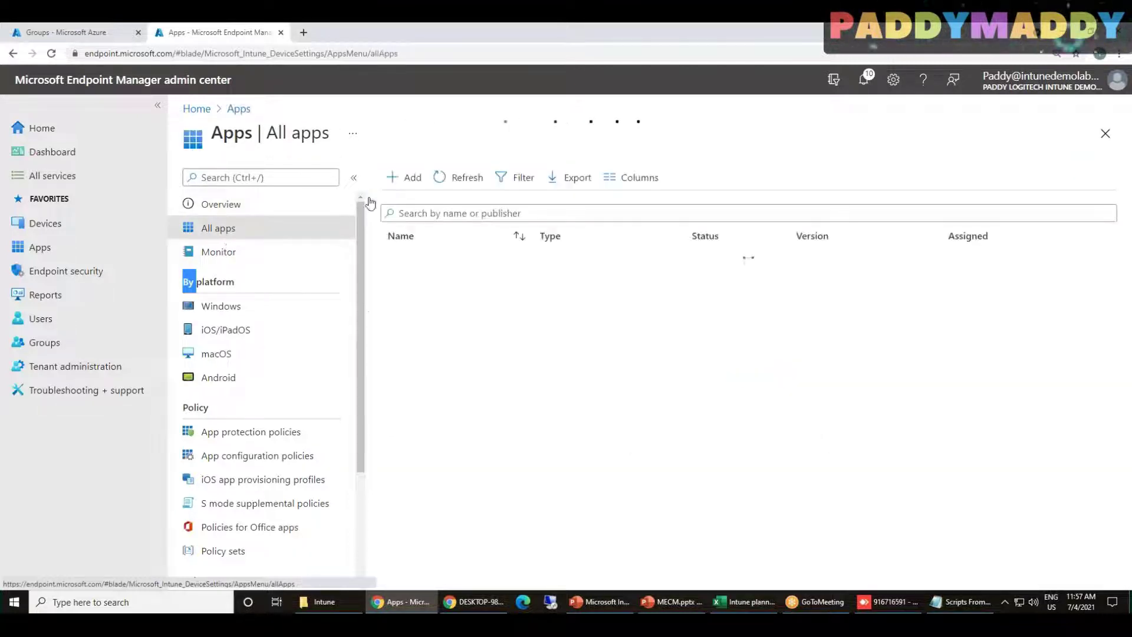
click(398, 176)
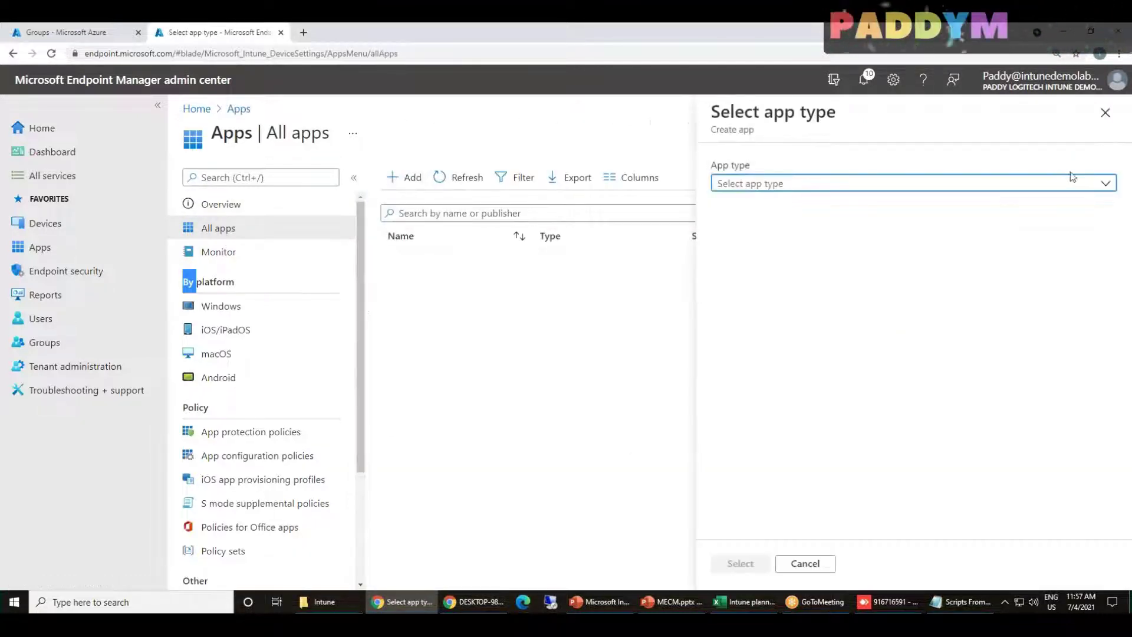
click(1071, 179)
click(1118, 200)
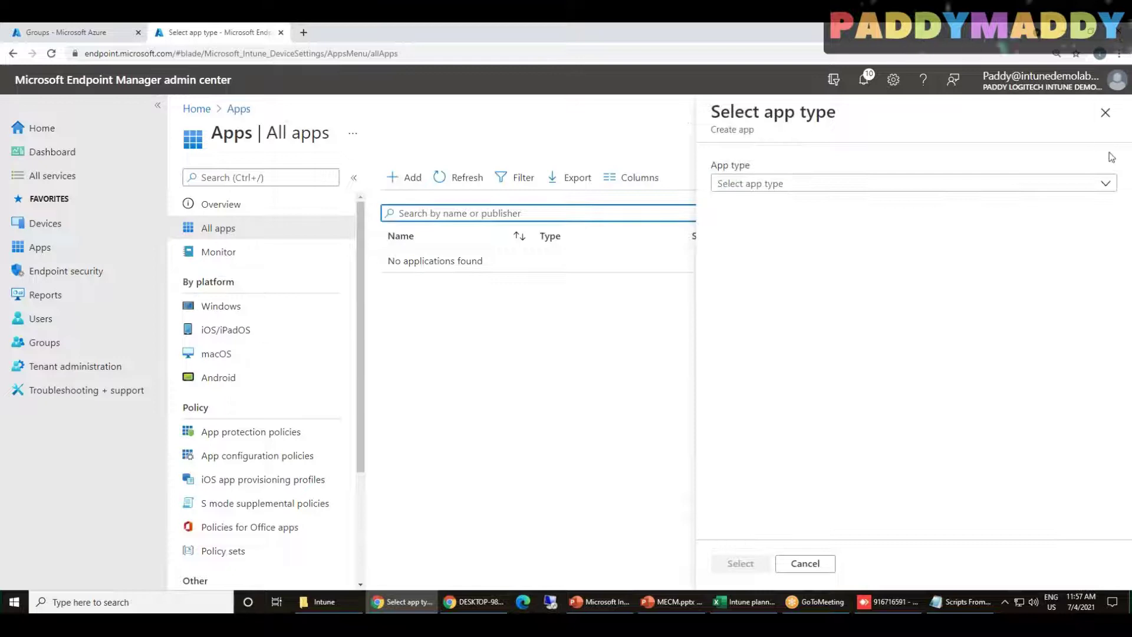
click(1105, 184)
scroll(1108, 354, down, 5)
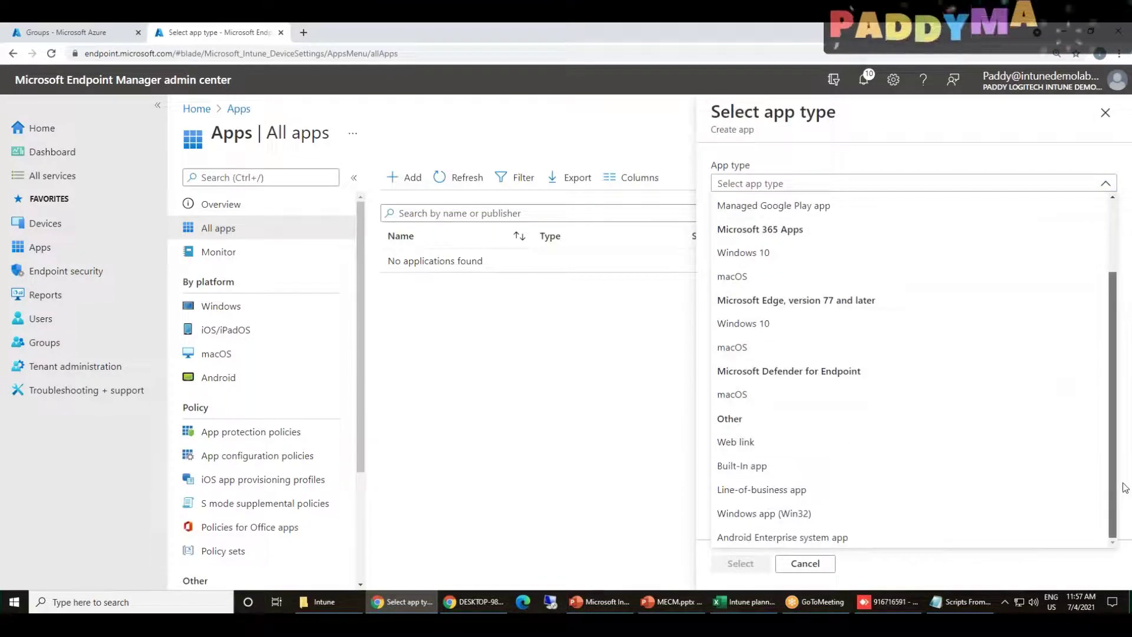
scroll(1116, 333, up, 2)
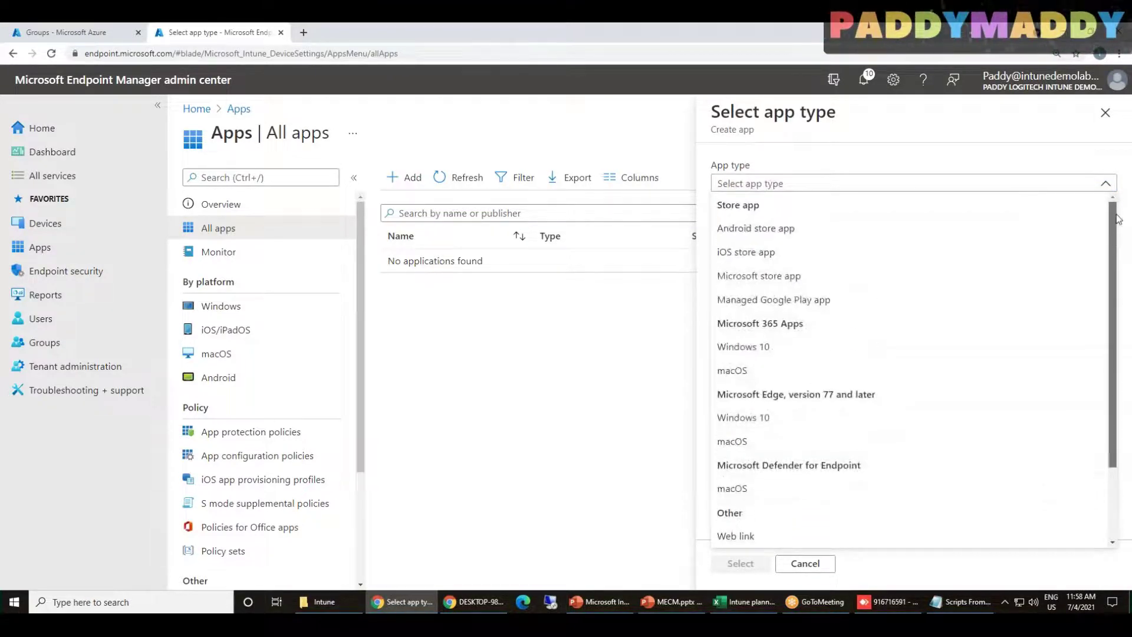
scroll(885, 420, down, 2)
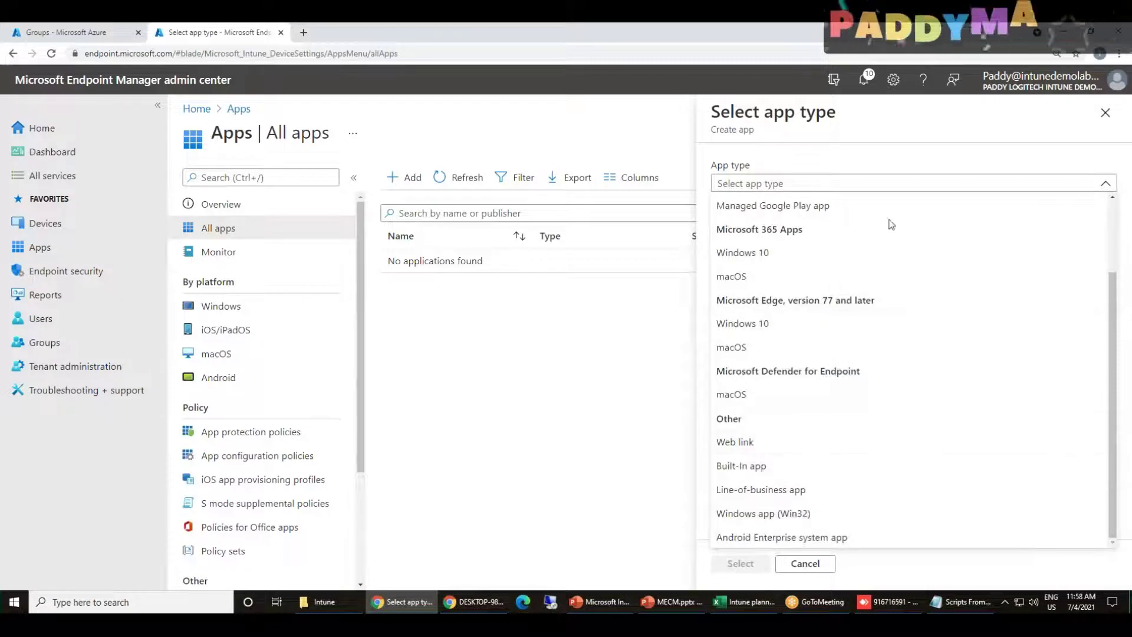
key(Escape)
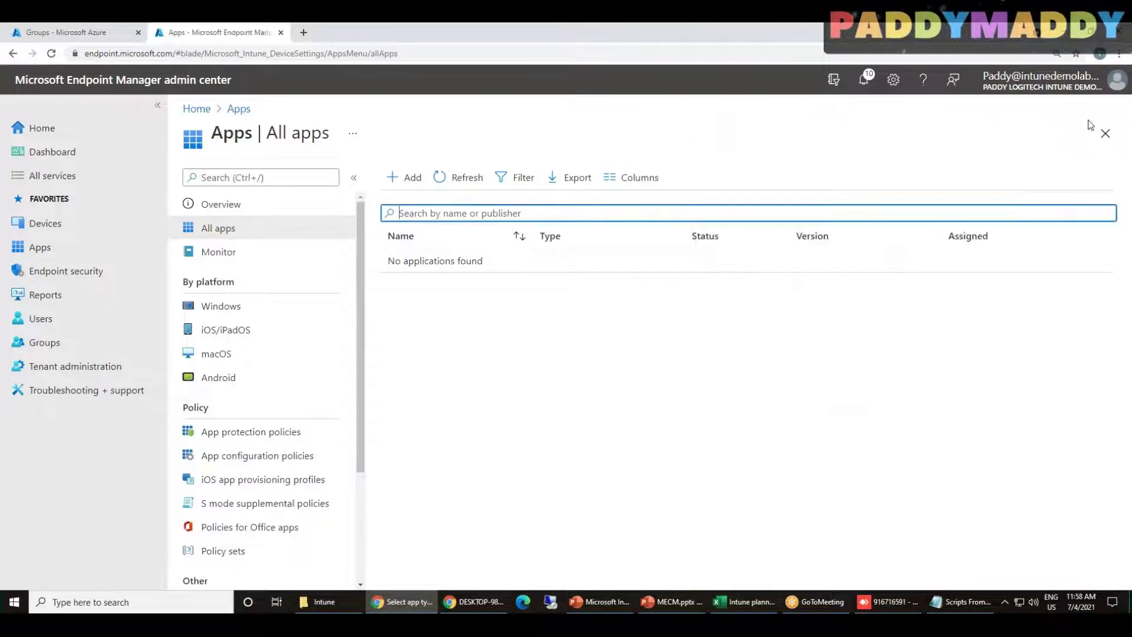
From the Windows apps list, start a new Windows app and show its app type list
click(231, 307)
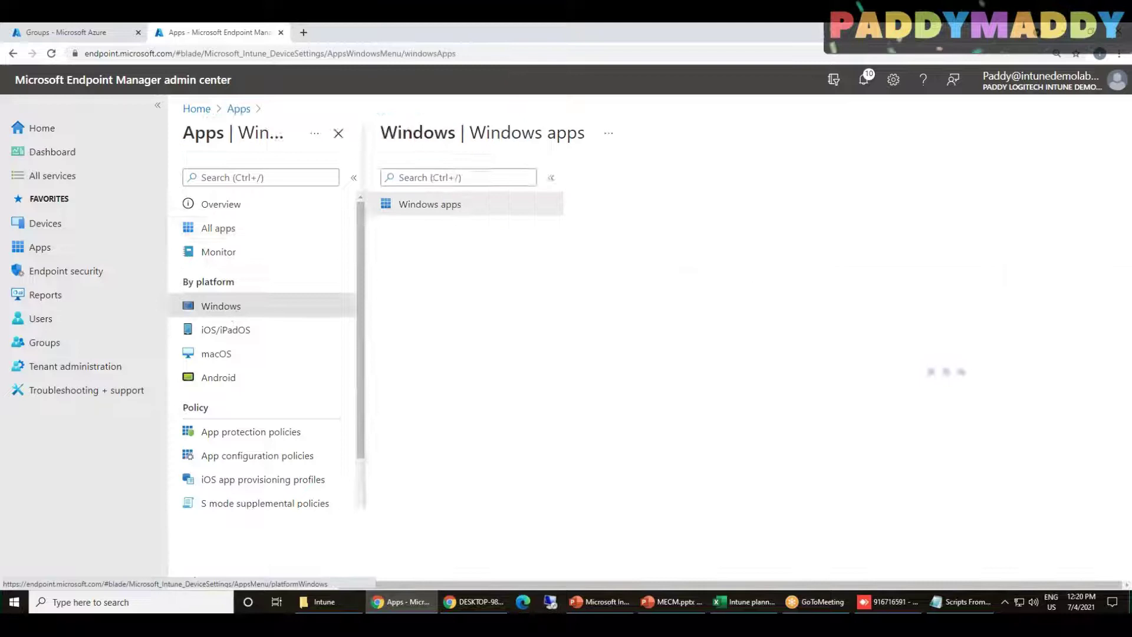
click(406, 176)
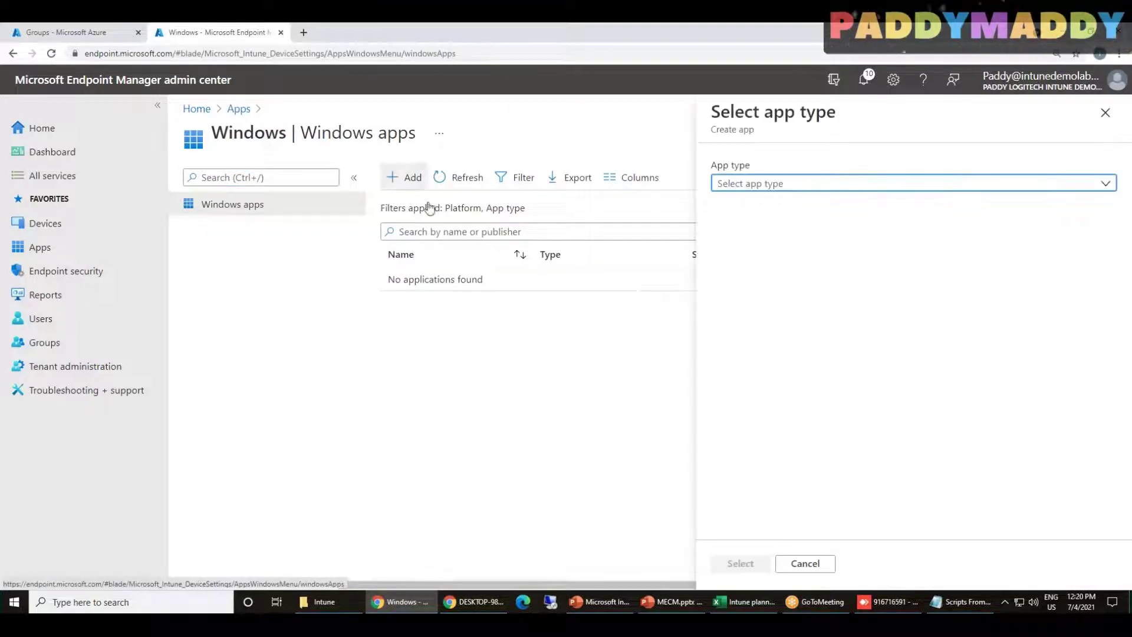
click(861, 184)
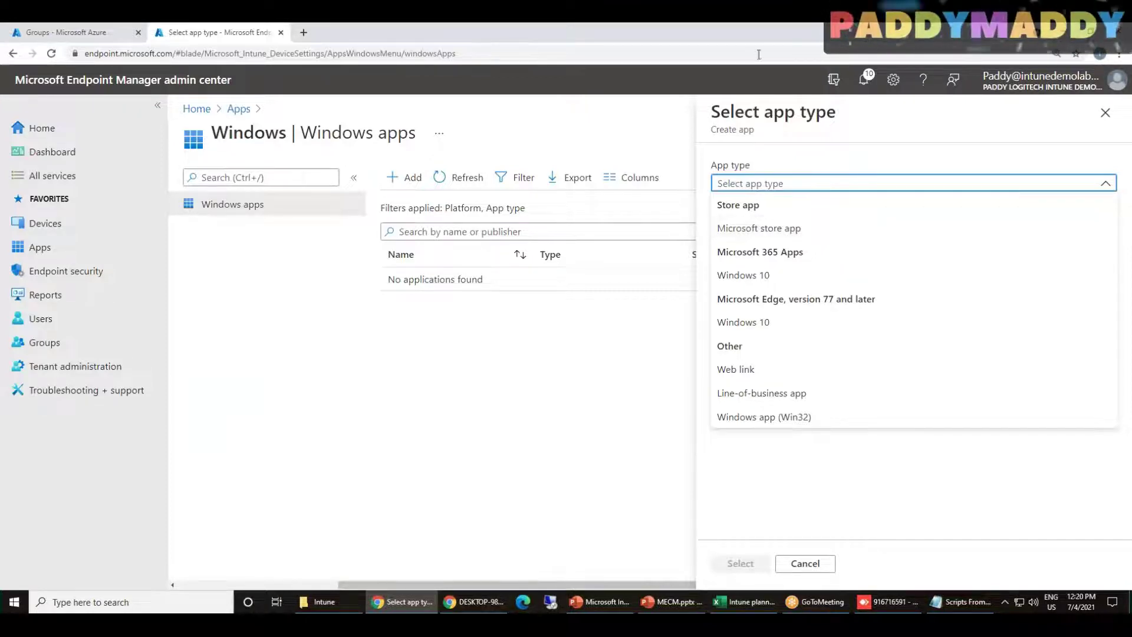
click(876, 38)
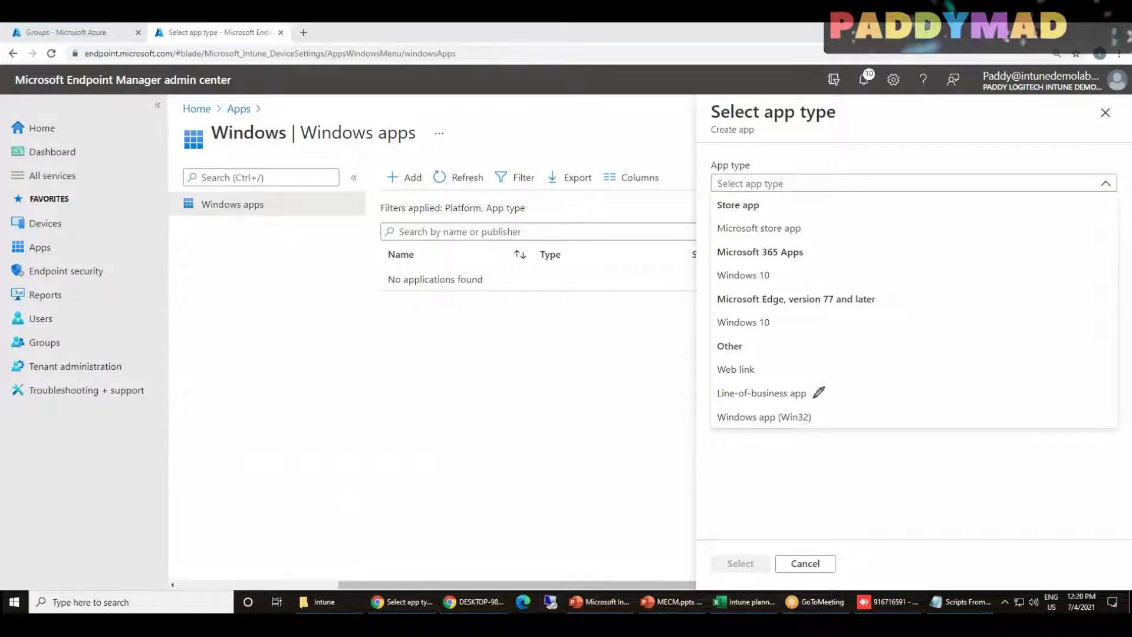
mouse_move(849, 387)
mouse_down()
mouse_move(777, 377)
mouse_move(783, 437)
mouse_move(843, 381)
mouse_up()
mouse_move(553, 403)
mouse_down()
mouse_move(712, 366)
mouse_move(702, 378)
mouse_up()
drag(799, 272, 884, 241)
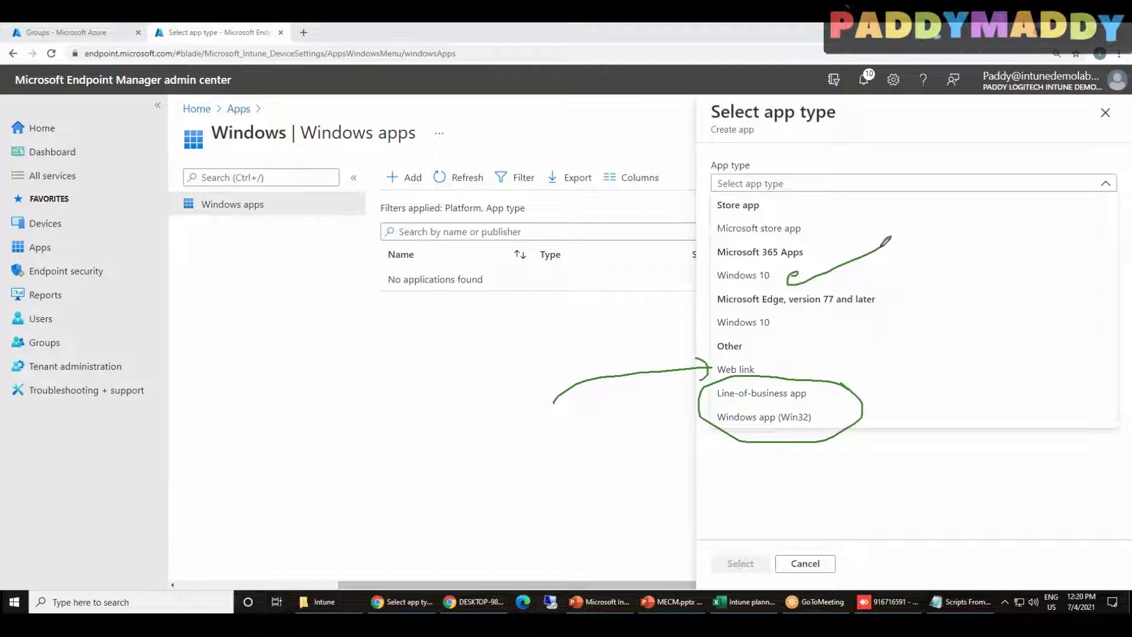
drag(949, 222, 829, 223)
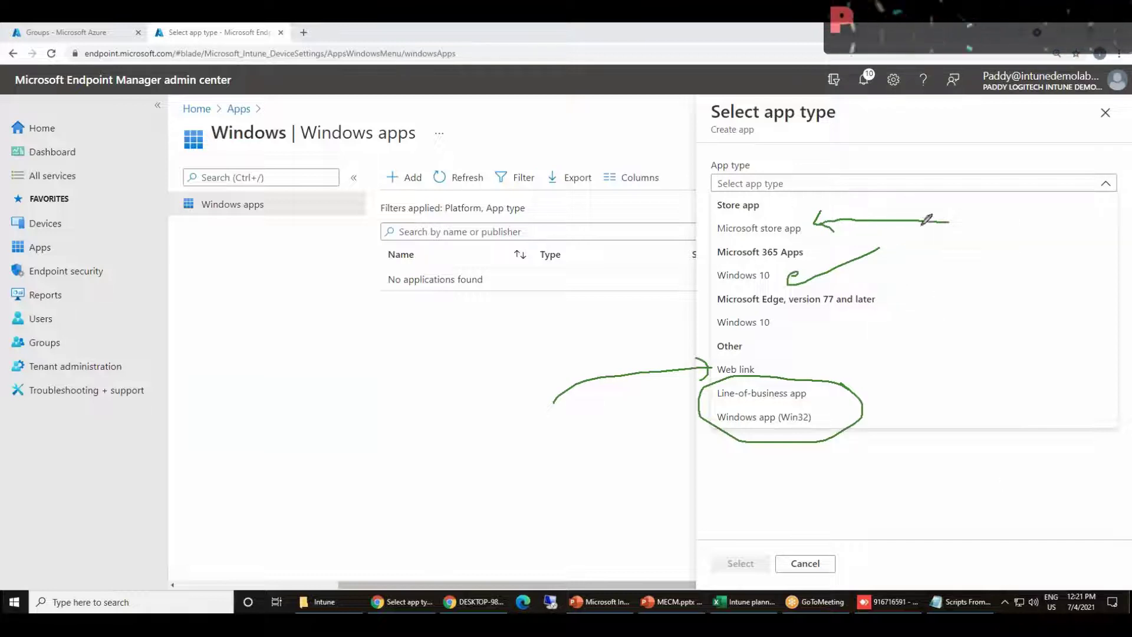
drag(951, 217, 821, 216)
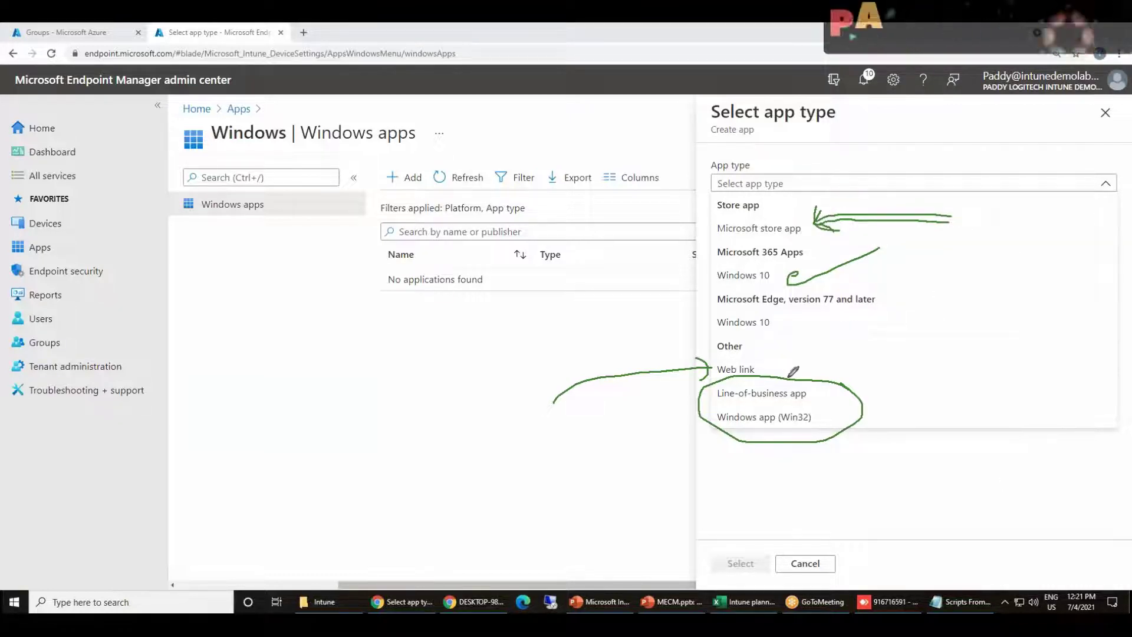
mouse_move(511, 496)
mouse_down()
mouse_move(518, 563)
mouse_move(702, 553)
mouse_move(746, 434)
mouse_move(727, 455)
mouse_move(765, 461)
mouse_up()
drag(825, 381, 866, 382)
drag(831, 416, 894, 403)
mouse_move(823, 377)
mouse_down()
mouse_move(817, 403)
mouse_move(831, 403)
mouse_up()
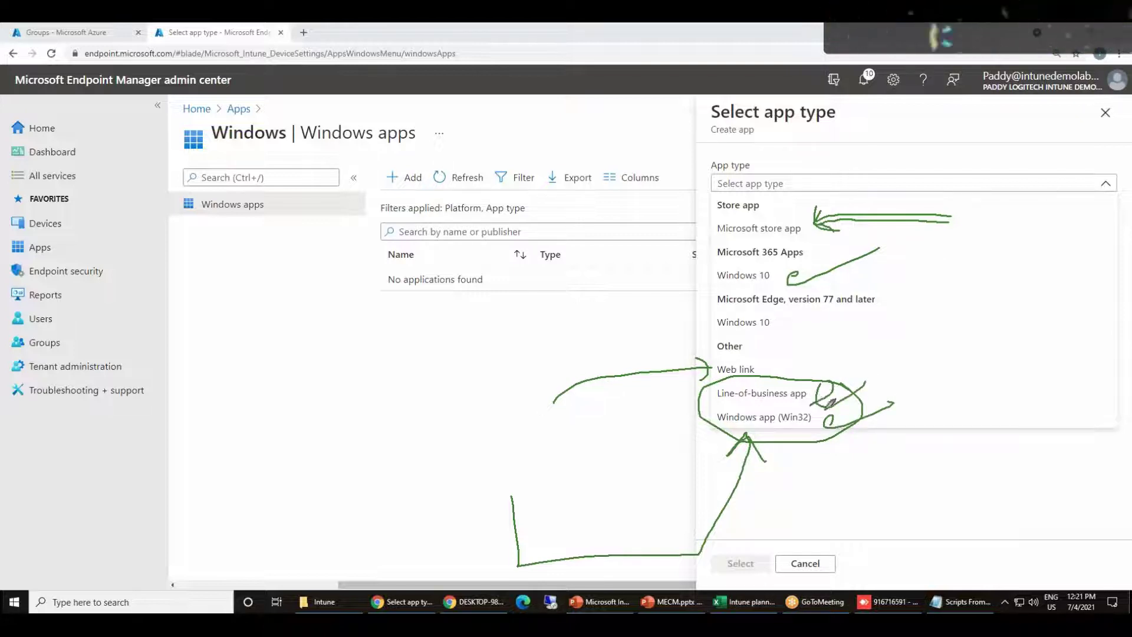
drag(714, 405, 805, 431)
drag(749, 155, 766, 423)
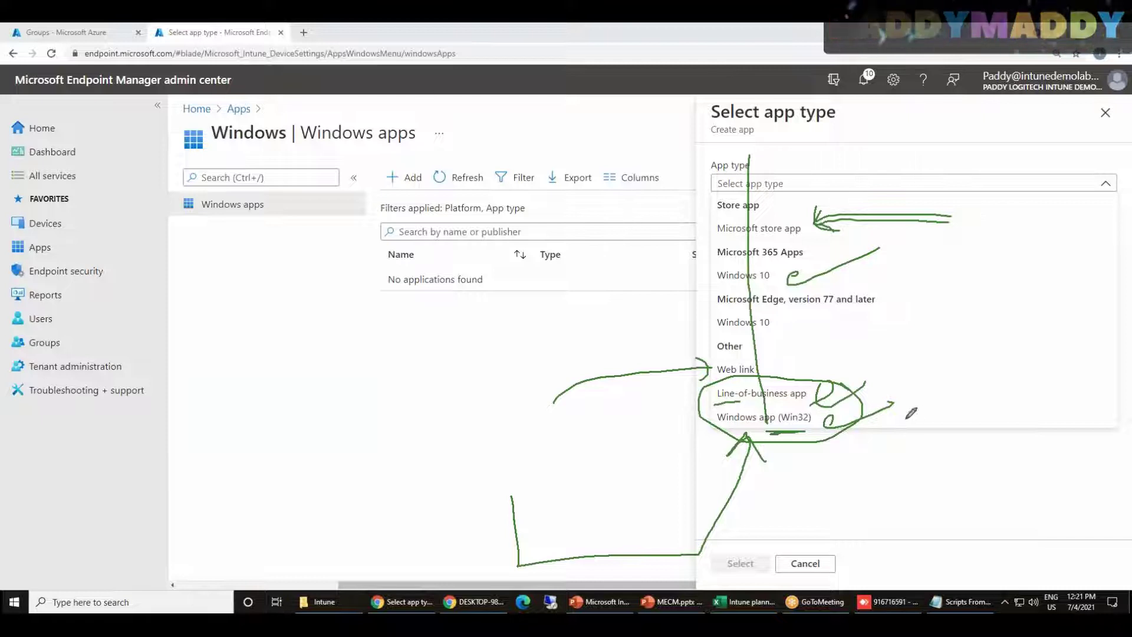
drag(1047, 459, 819, 437)
mouse_move(811, 478)
mouse_down()
mouse_move(817, 434)
mouse_move(828, 449)
mouse_up()
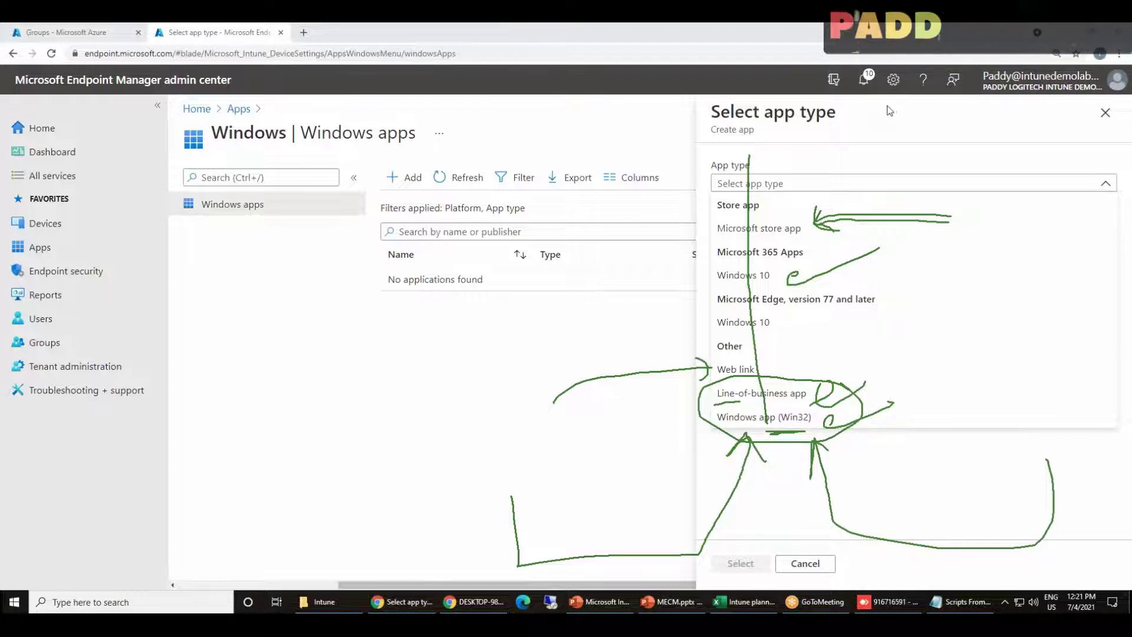
key(Escape)
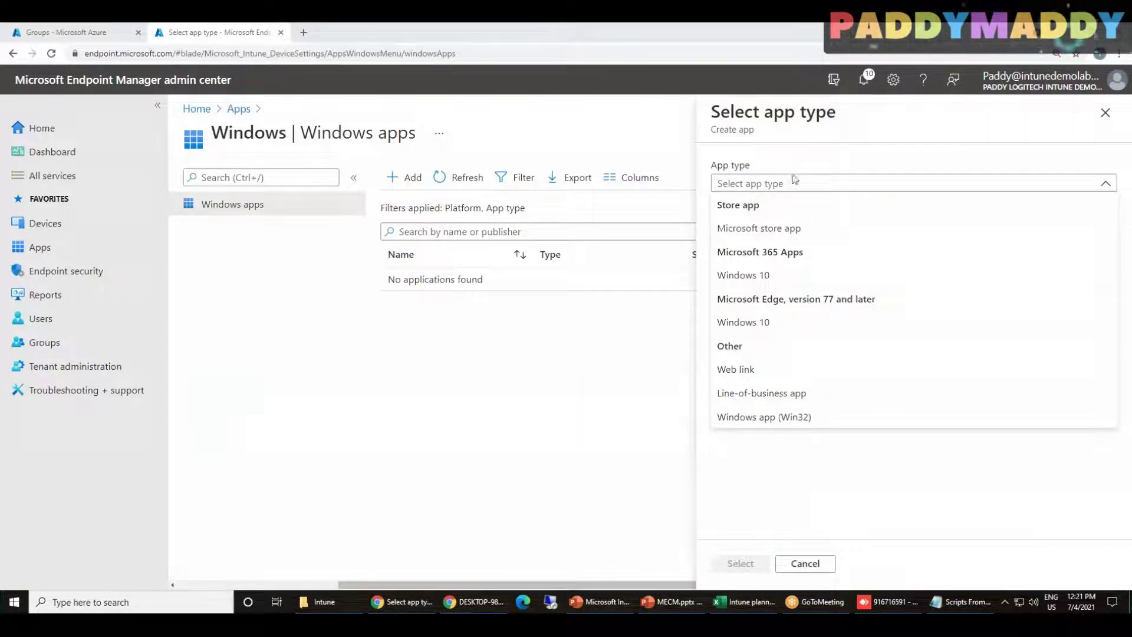
Choose Microsoft store app as the app type, then open a new browser tab
click(791, 228)
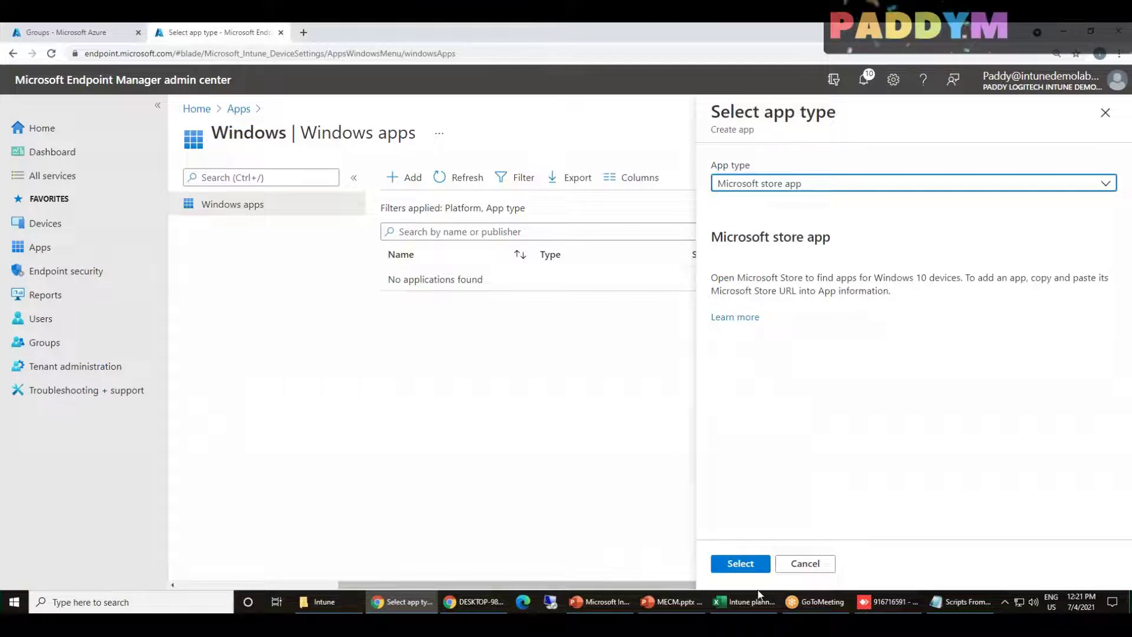
click(739, 564)
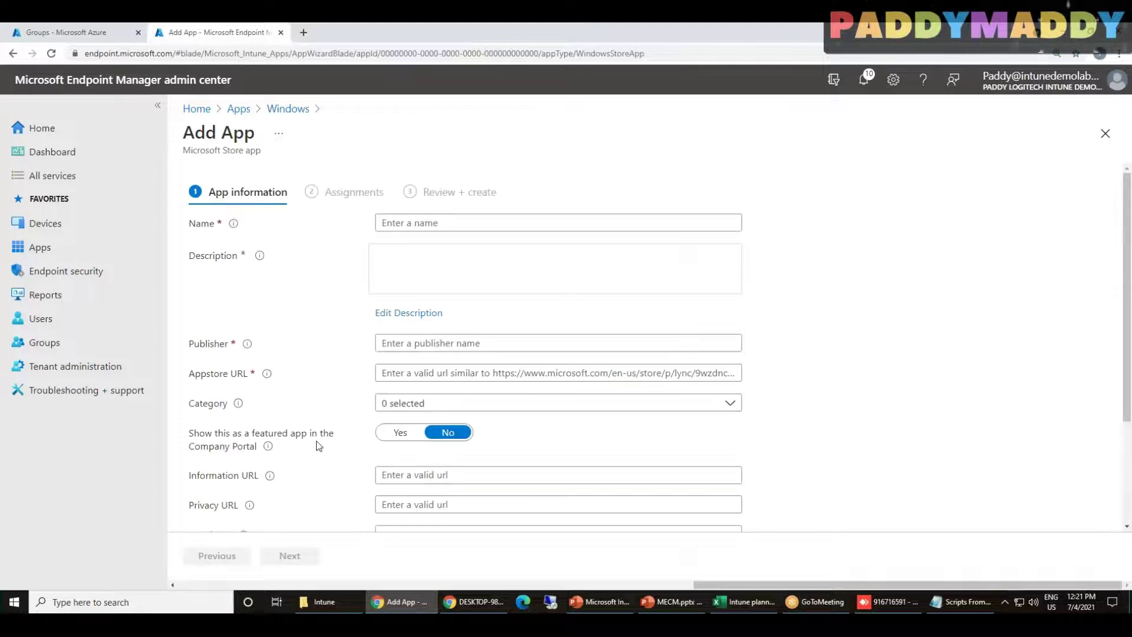
click(495, 374)
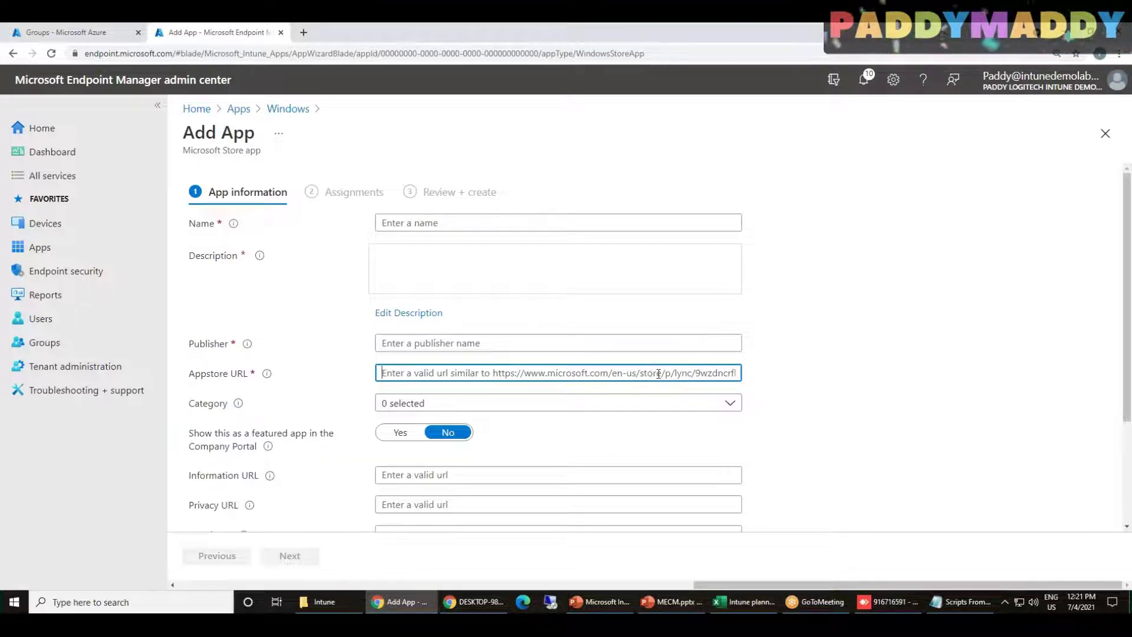
key(ctrl+t)
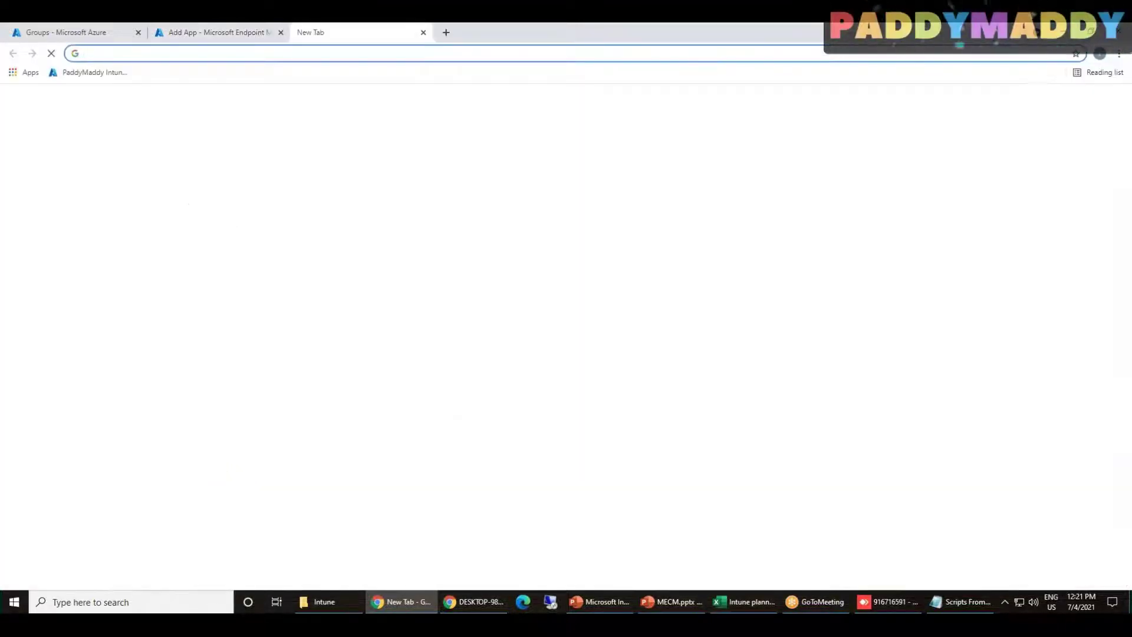
Search 'microsoft store', select the 7+Zip page address, and switch back to the Add App tab
text(microsoft)
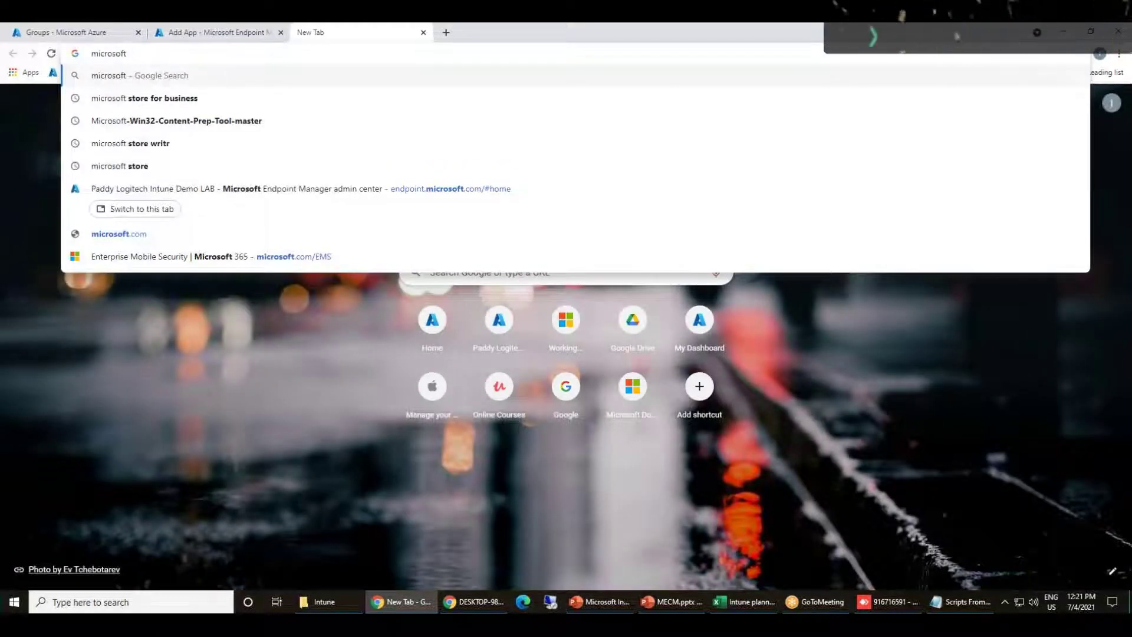
text( store)
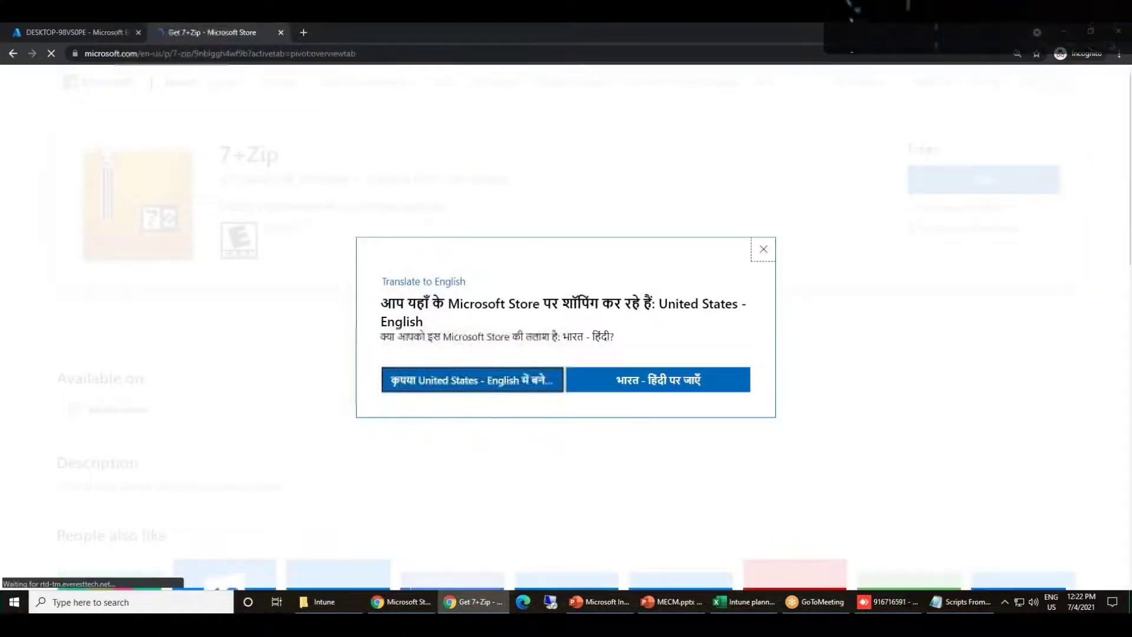
click(763, 248)
click(472, 53)
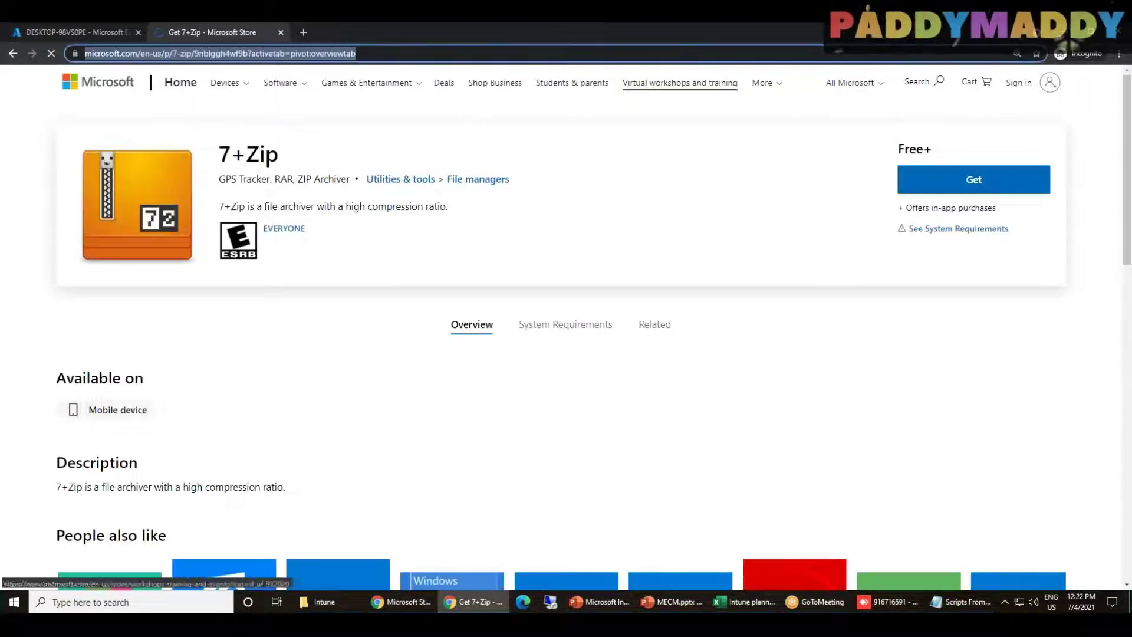
click(625, 28)
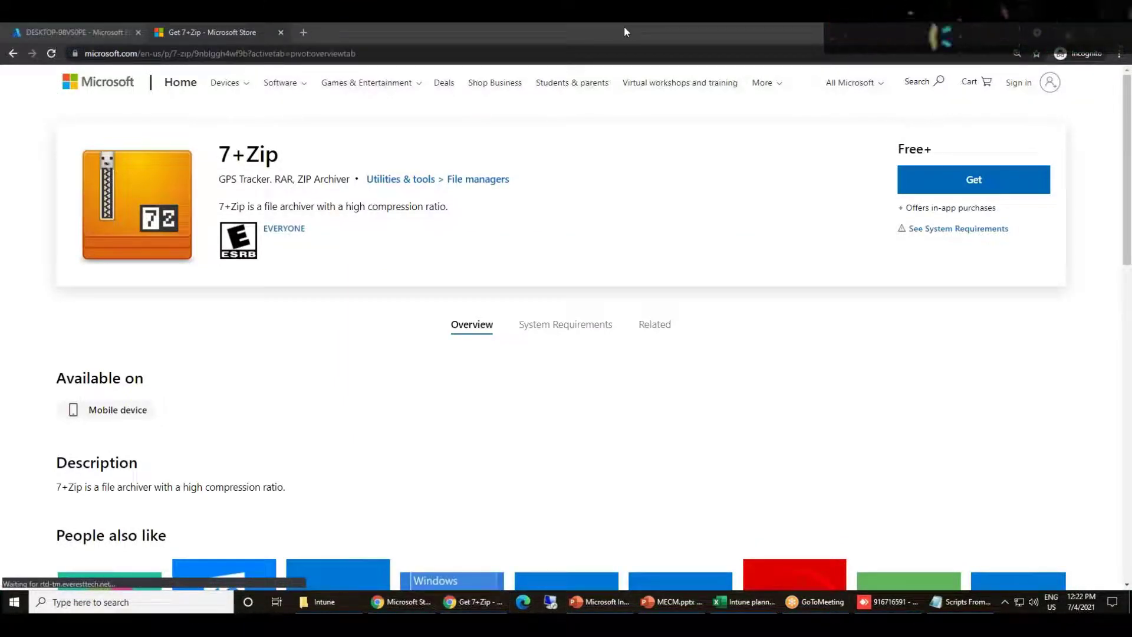
click(635, 235)
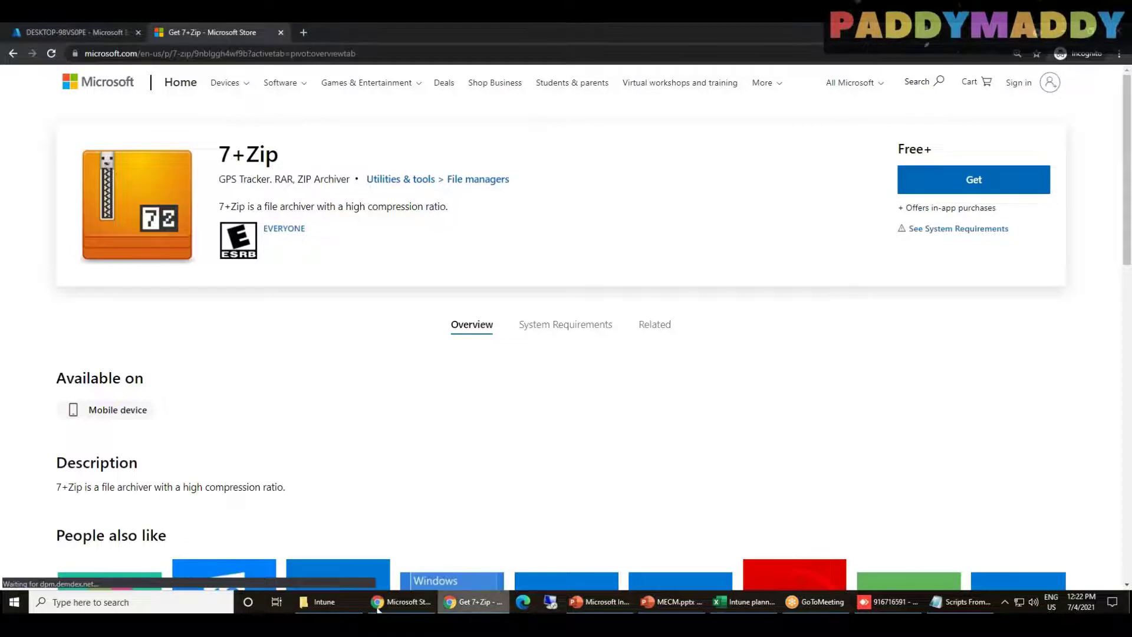
click(378, 606)
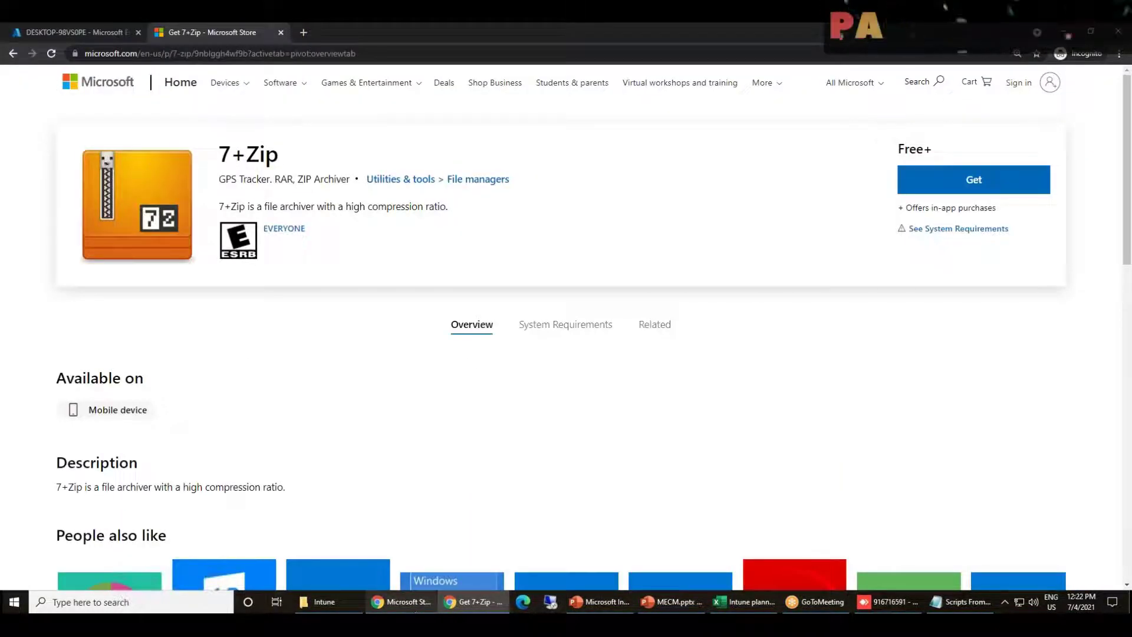
click(416, 609)
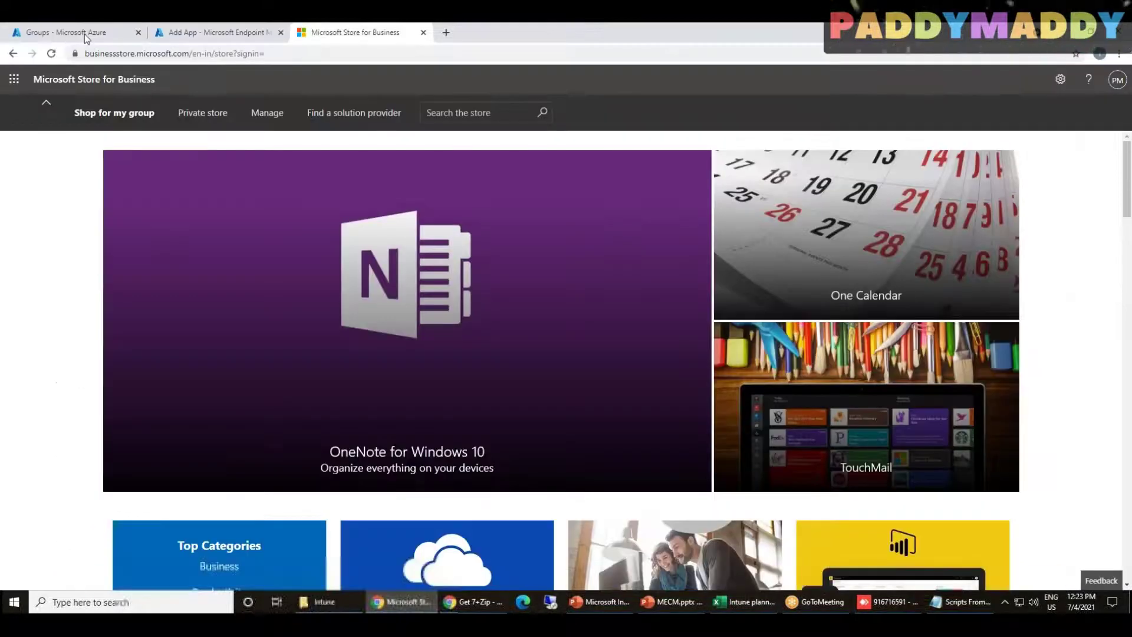
click(83, 34)
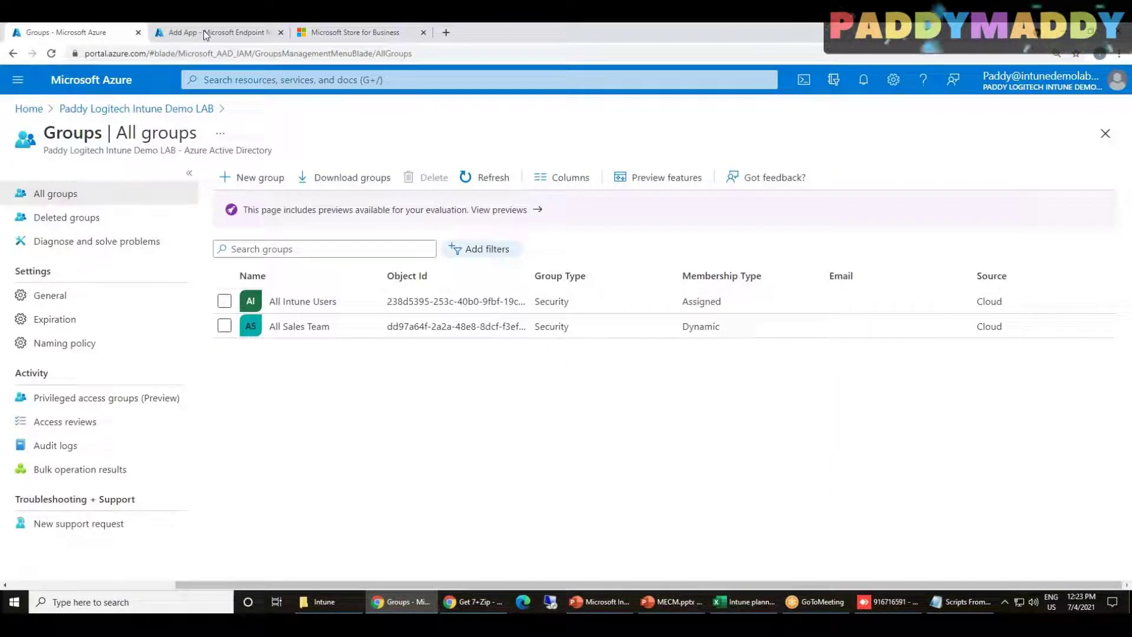
click(204, 32)
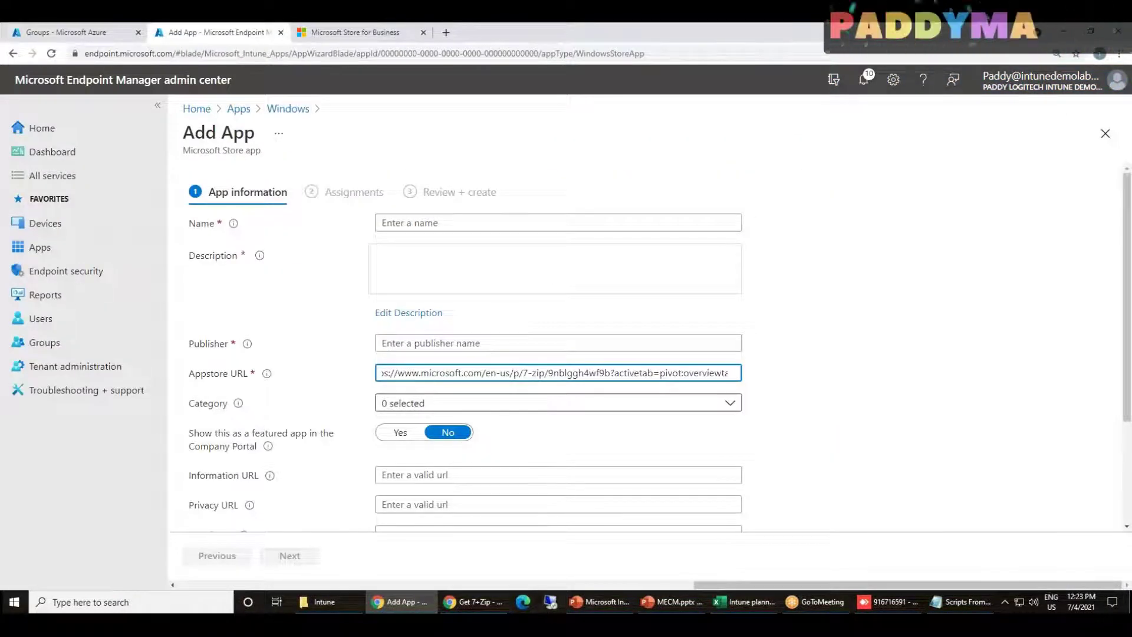
Copy the 7+Zip title from the Store page and paste it as the app name
click(463, 224)
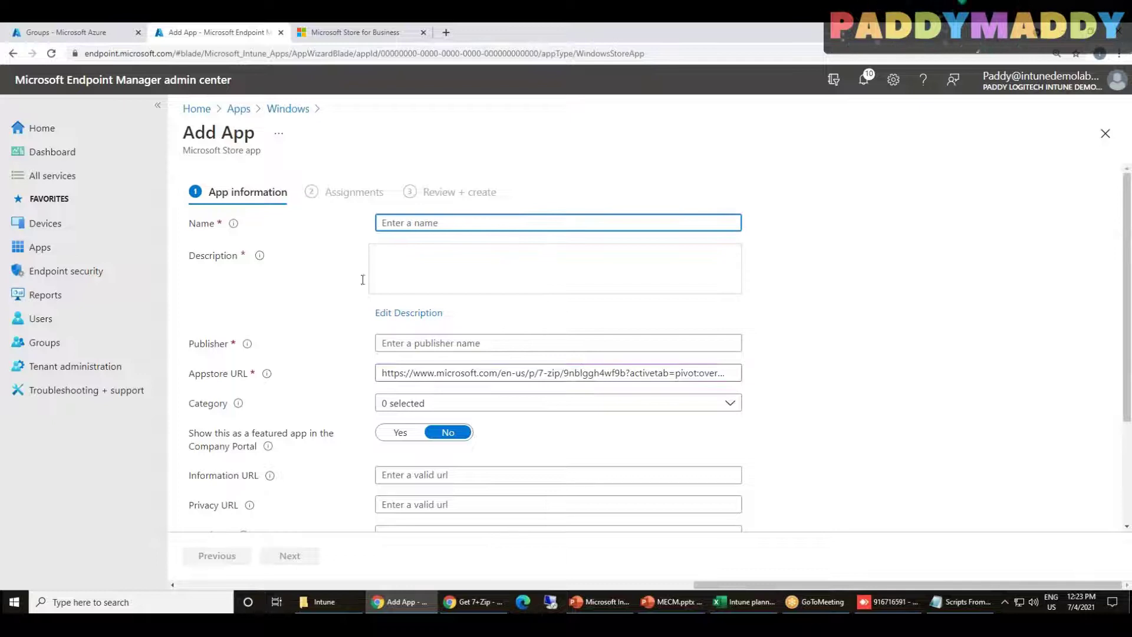
click(475, 601)
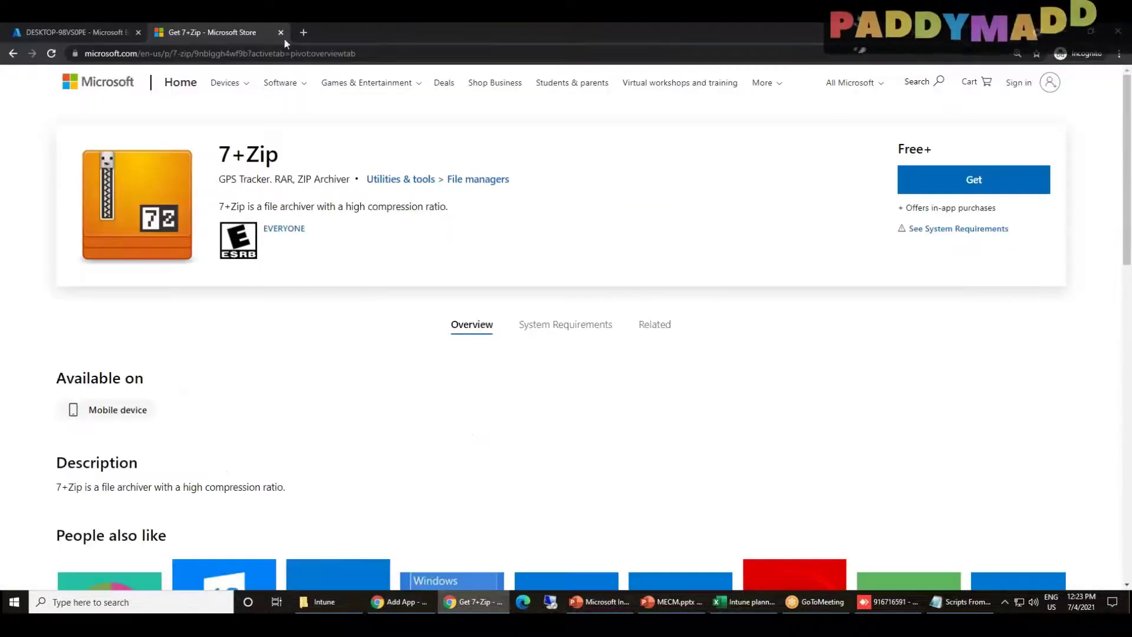
drag(294, 158, 207, 156)
key(ctrl+c)
key(alt+Tab)
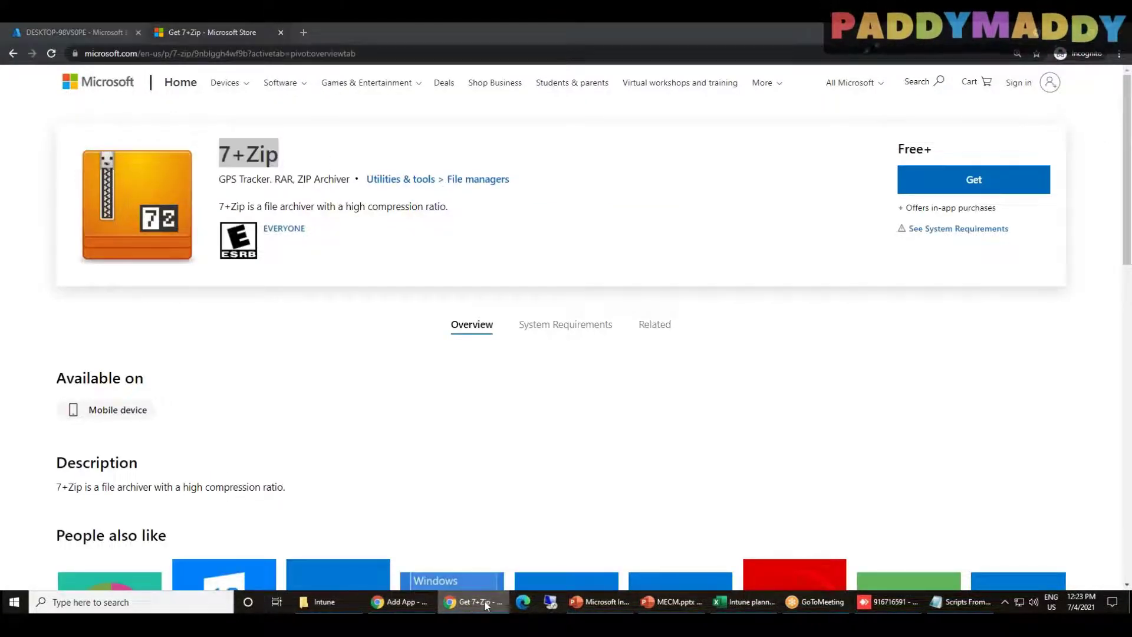
key(ctrl+v)
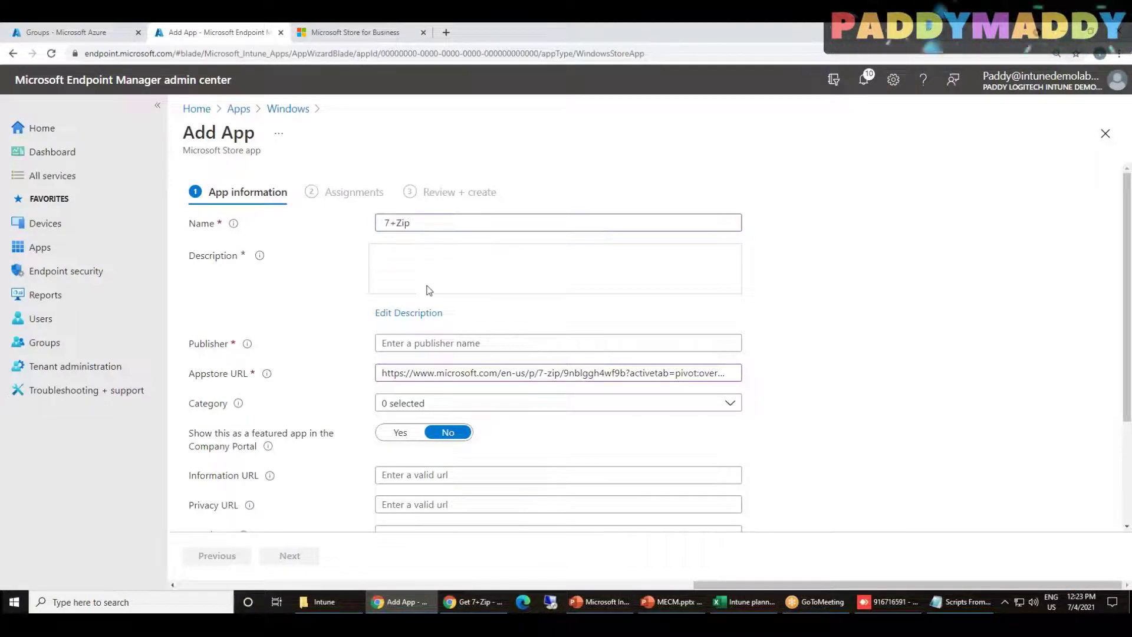
Paste 7+Zip as the app description and as the publisher
click(415, 316)
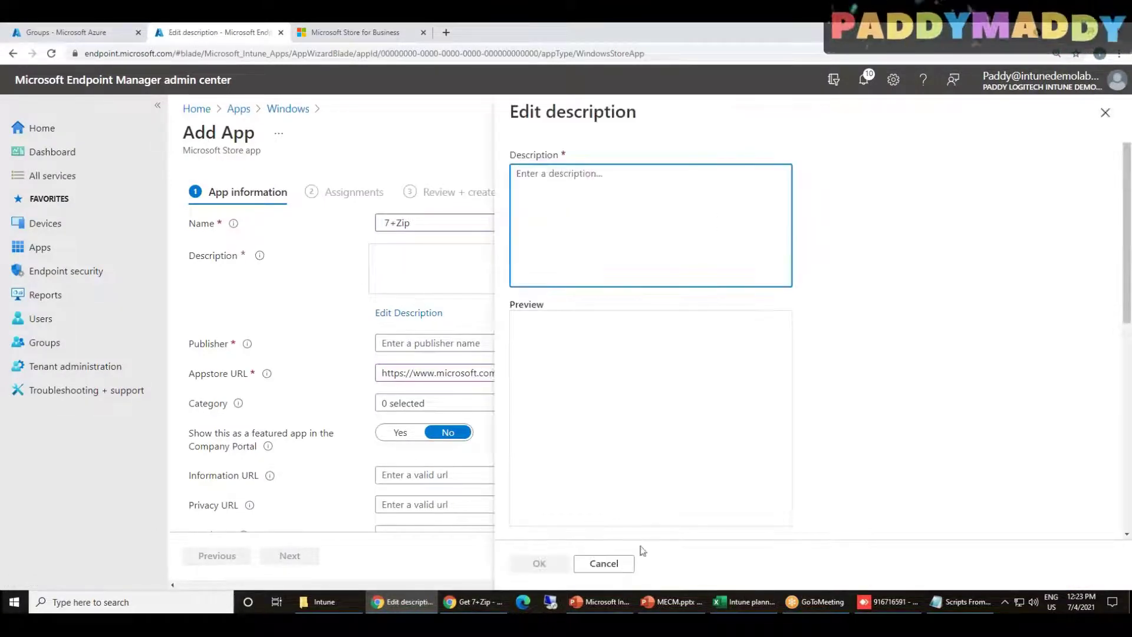
key(Return)
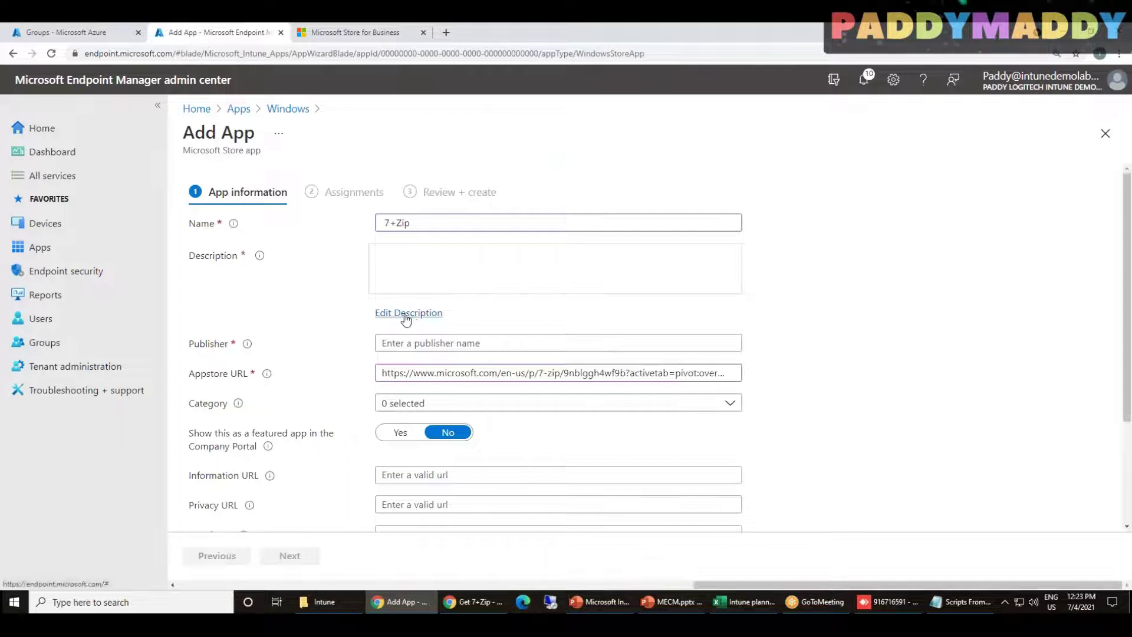
click(406, 316)
key(ctrl+v)
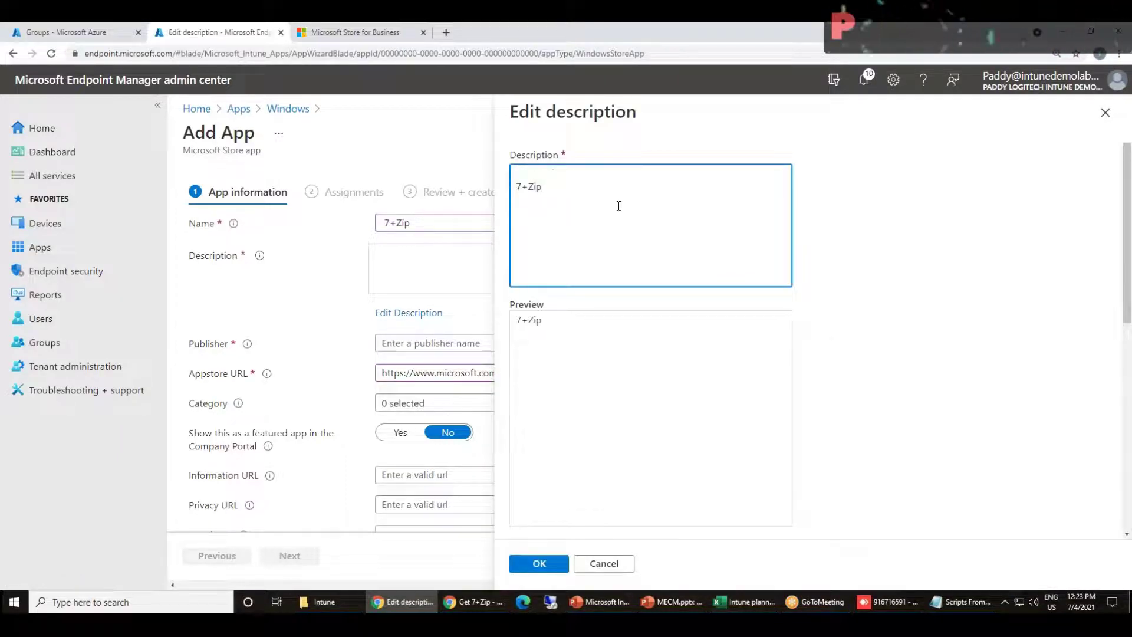
click(537, 562)
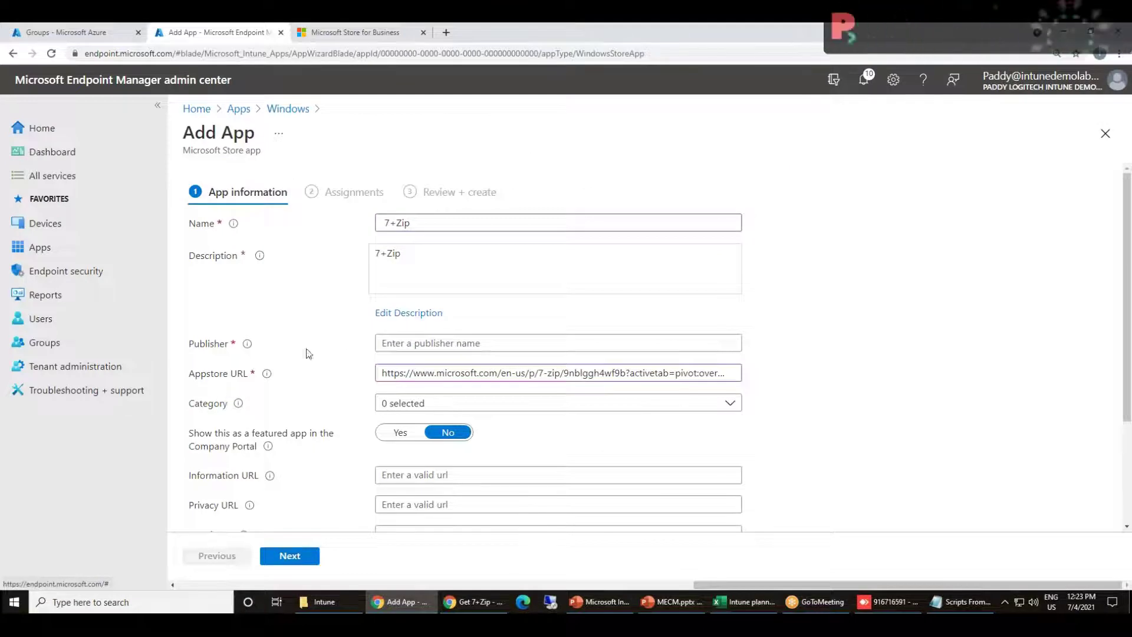
click(438, 346)
key(ctrl+v)
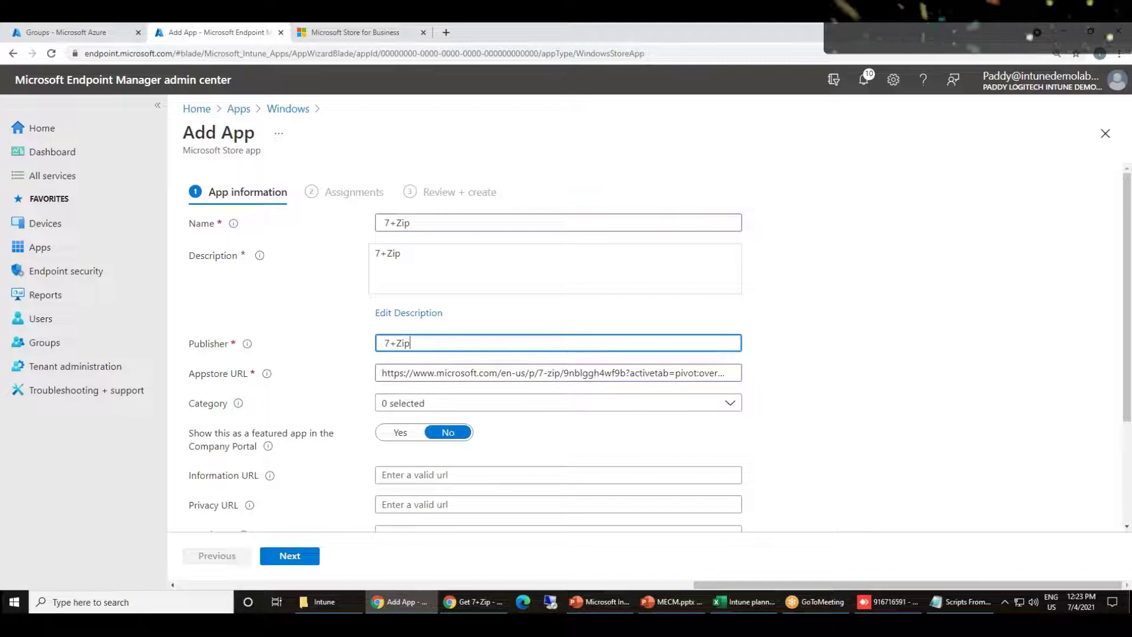
scroll(804, 422, down, 1)
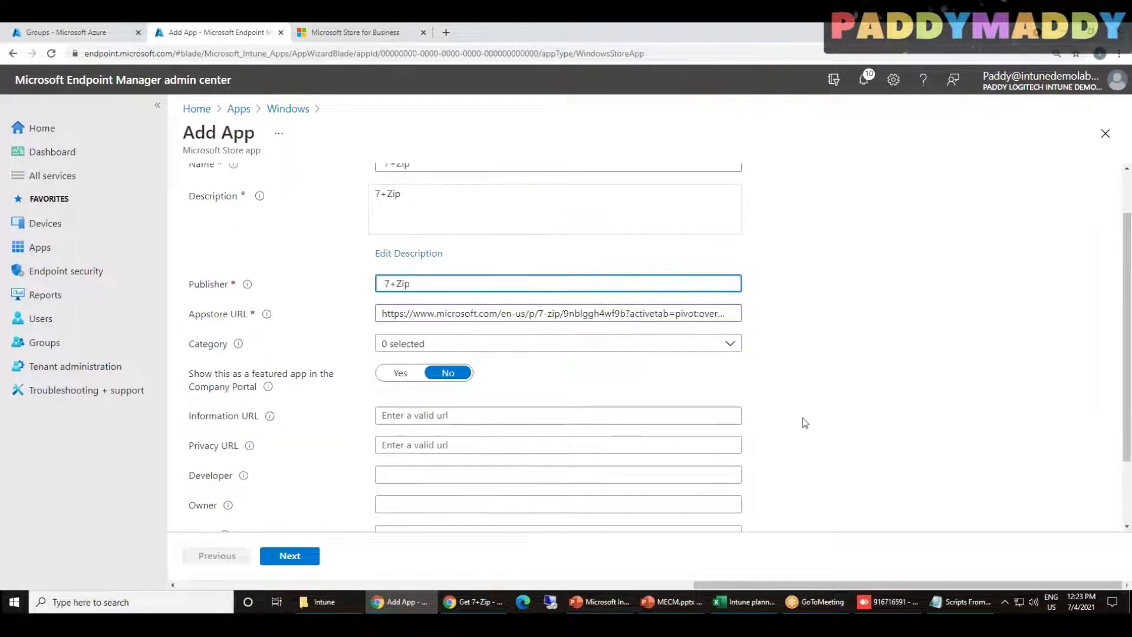
click(195, 349)
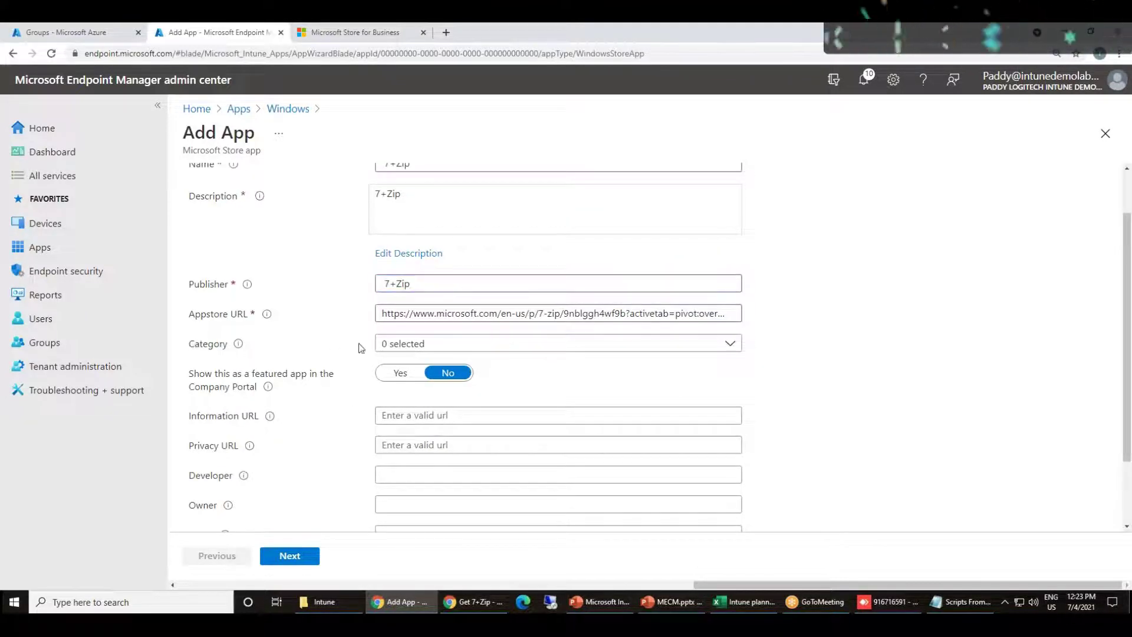
Set the app category to Productivity
click(730, 344)
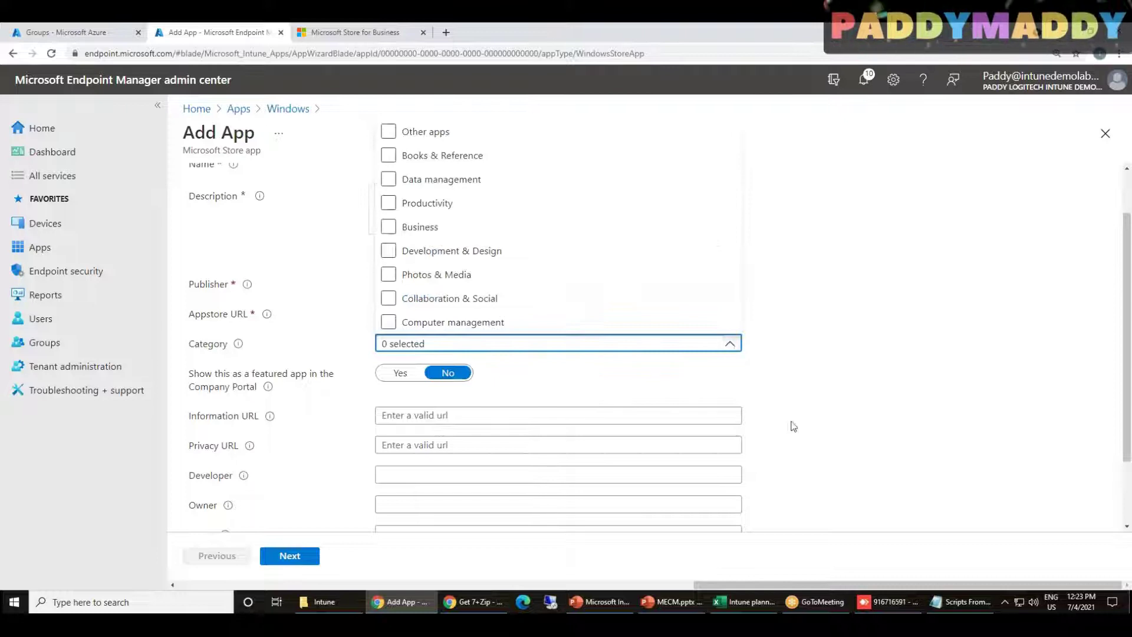
scroll(914, 452, up, 1)
click(730, 403)
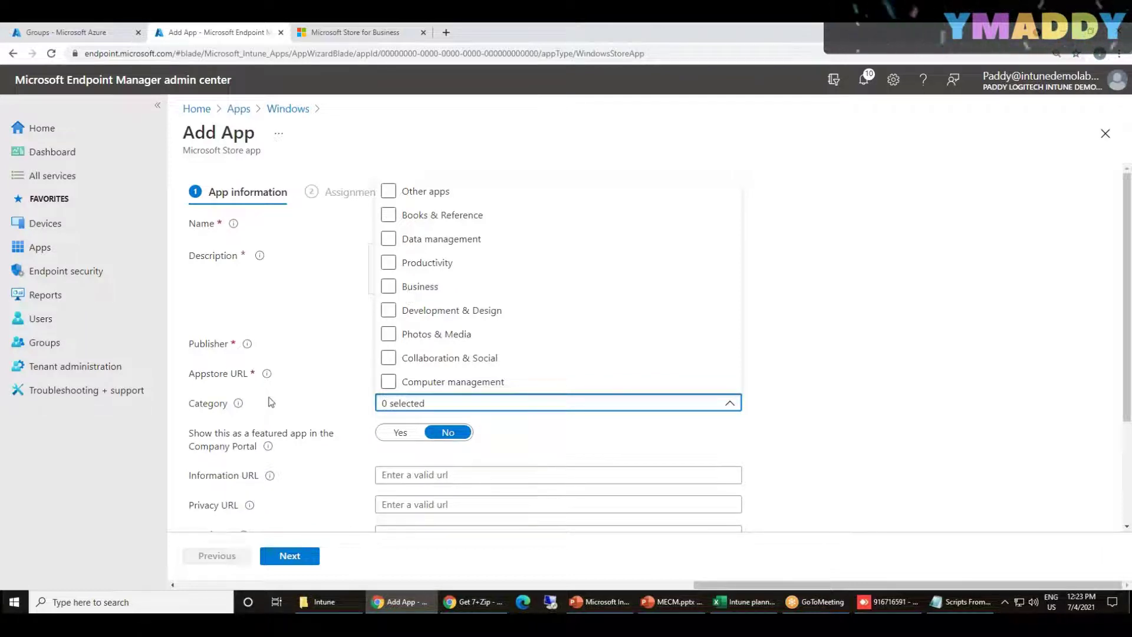
click(239, 423)
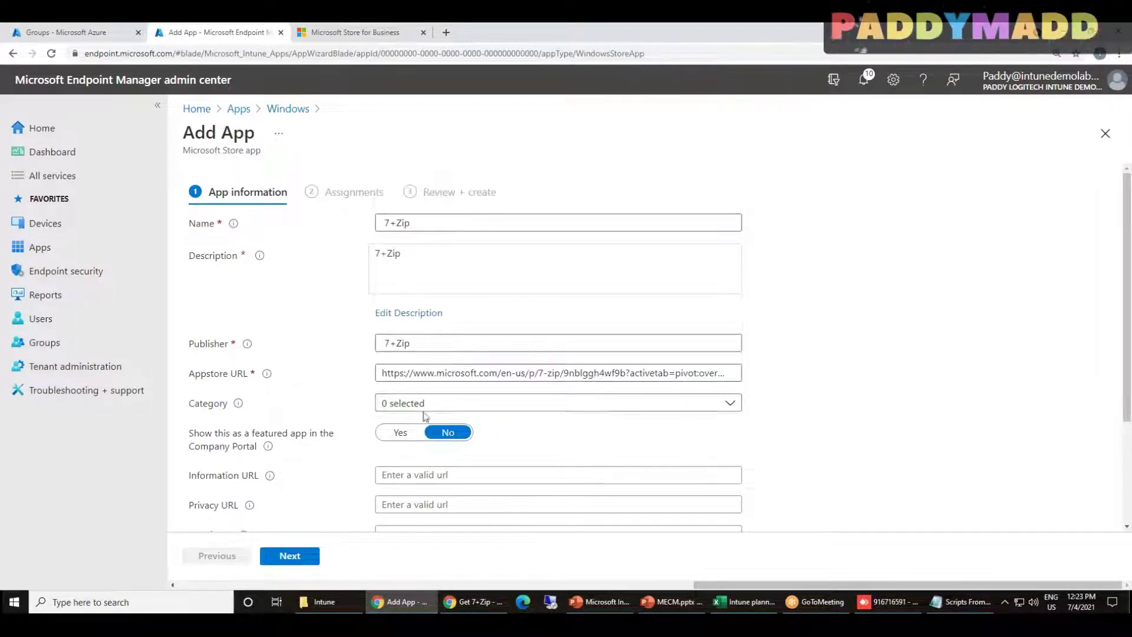
click(423, 409)
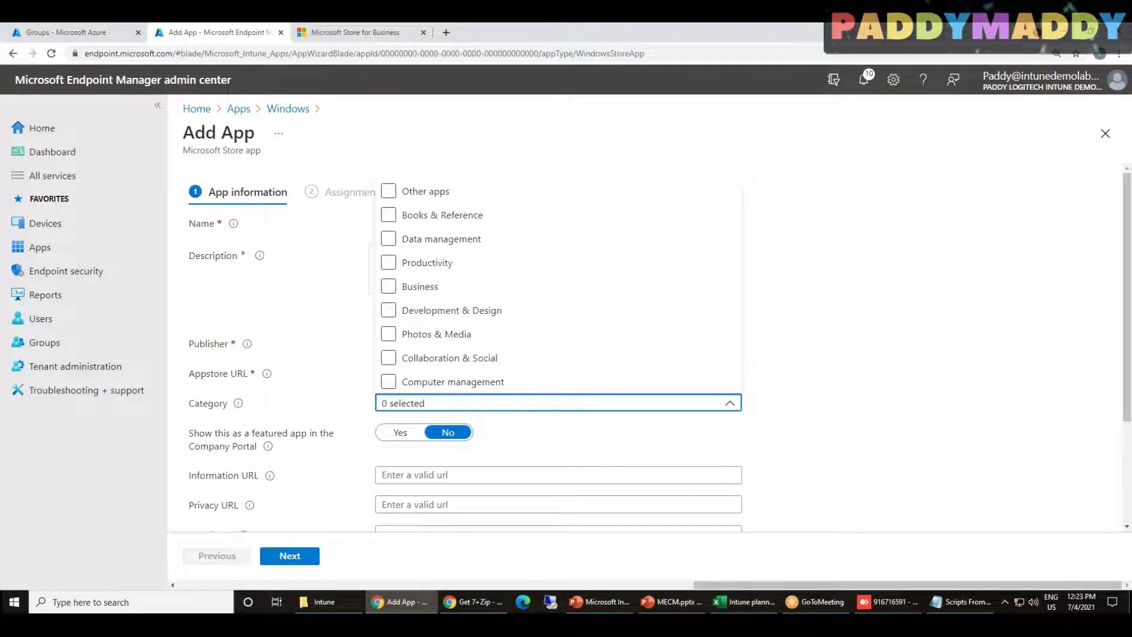
click(387, 263)
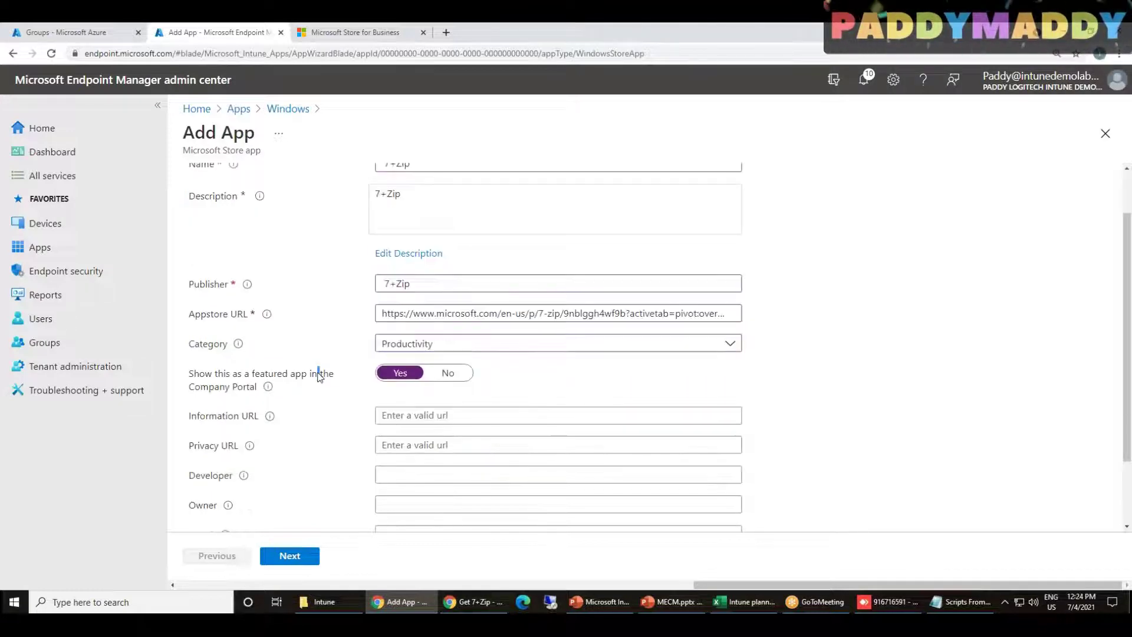
Set 'Show this as a featured app in the Company Portal' to Yes and review the remaining fields
triple_click(318, 378)
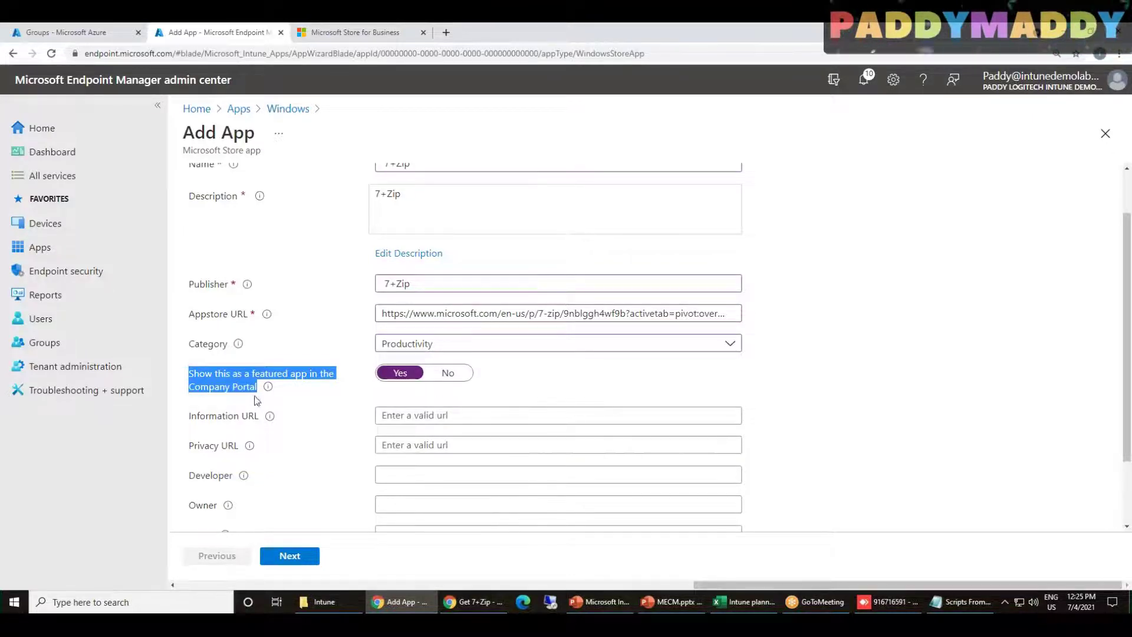
triple_click(235, 391)
triple_click(234, 391)
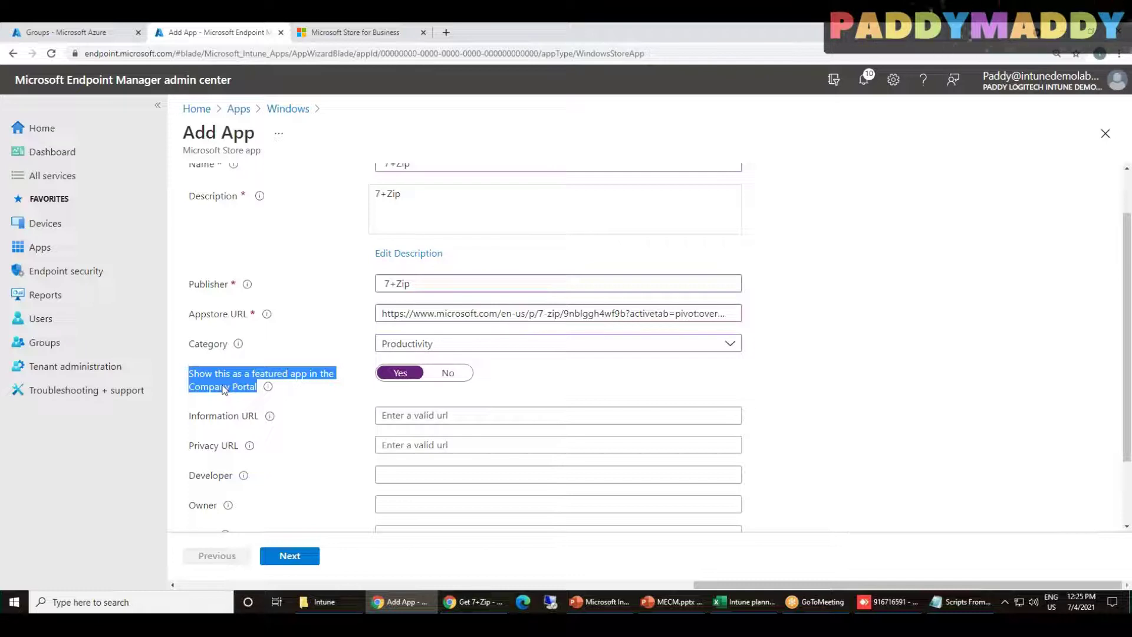
click(217, 384)
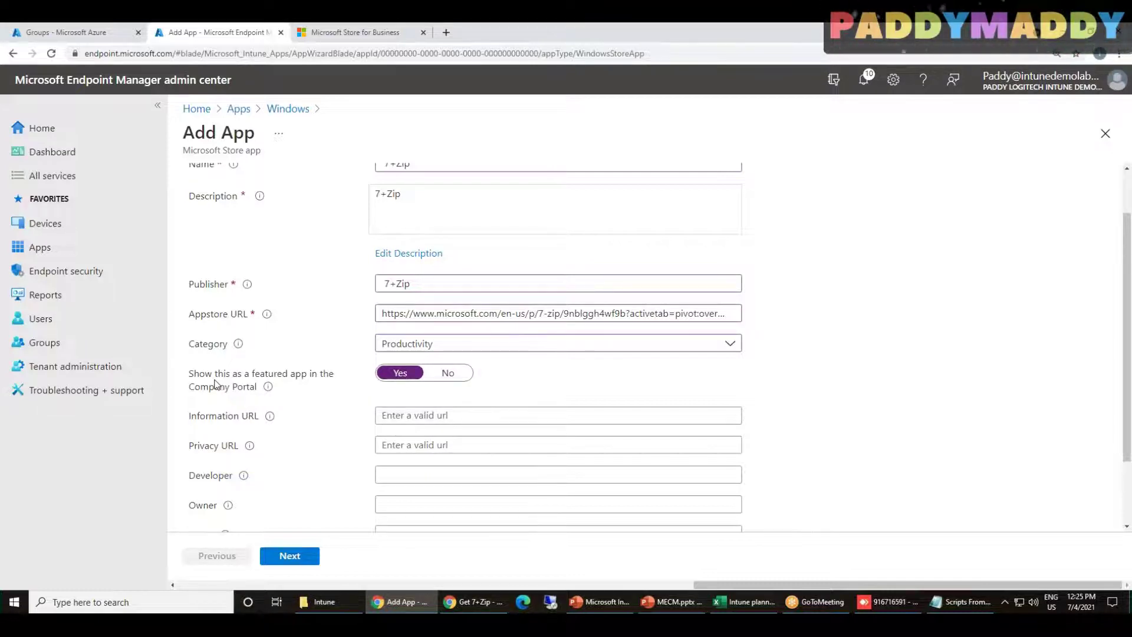
scroll(443, 475, down, 2)
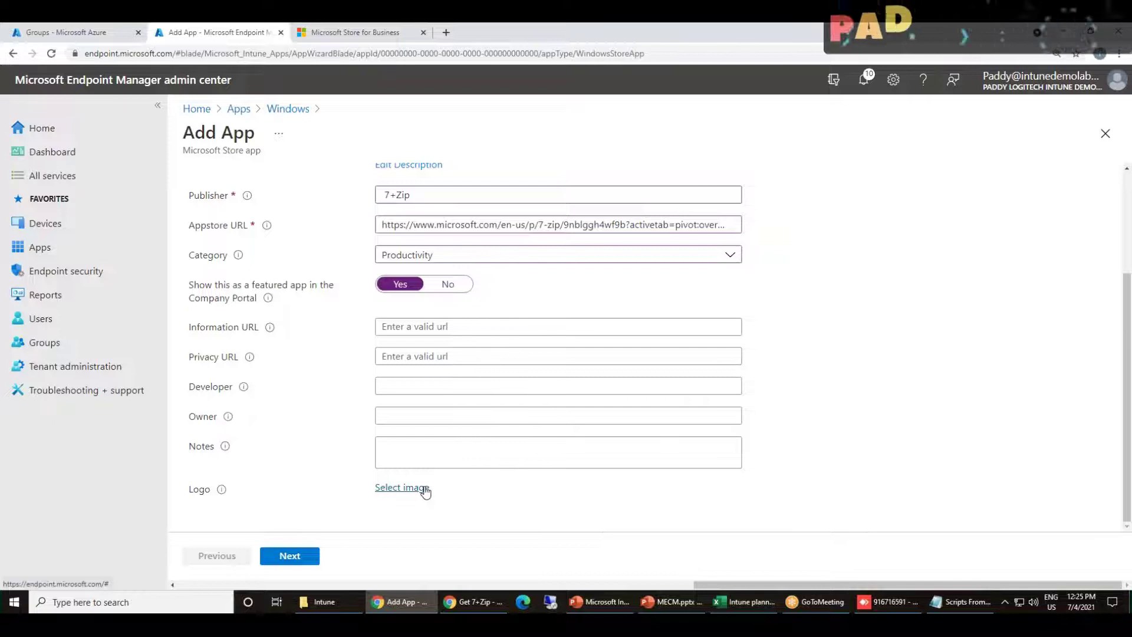
click(402, 487)
scroll(348, 378, down, 3)
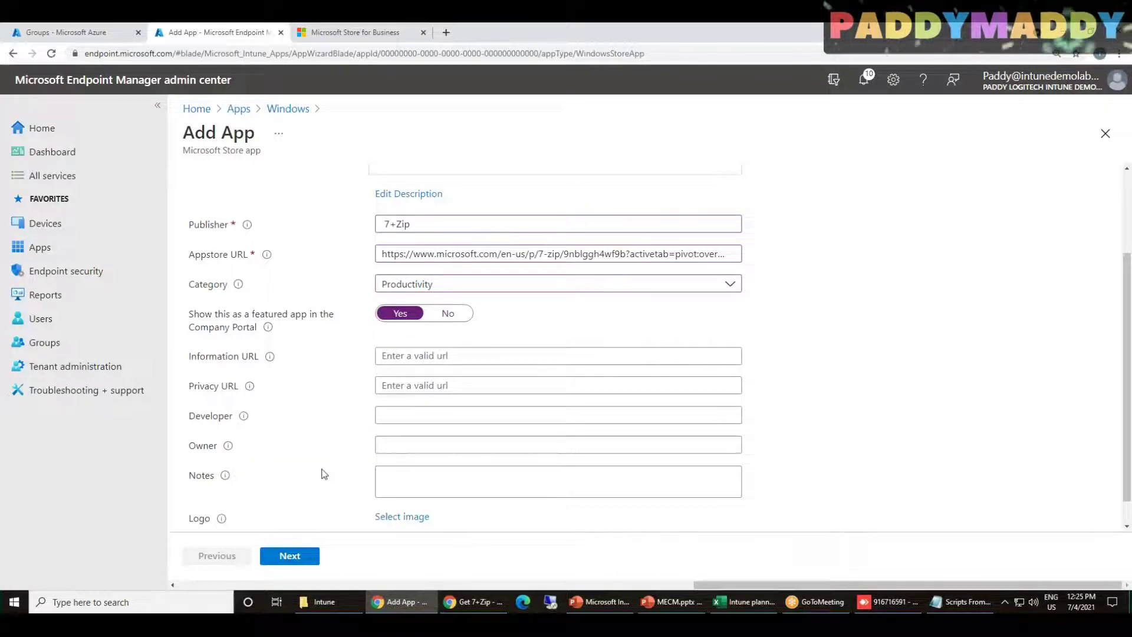
scroll(324, 473, up, 2)
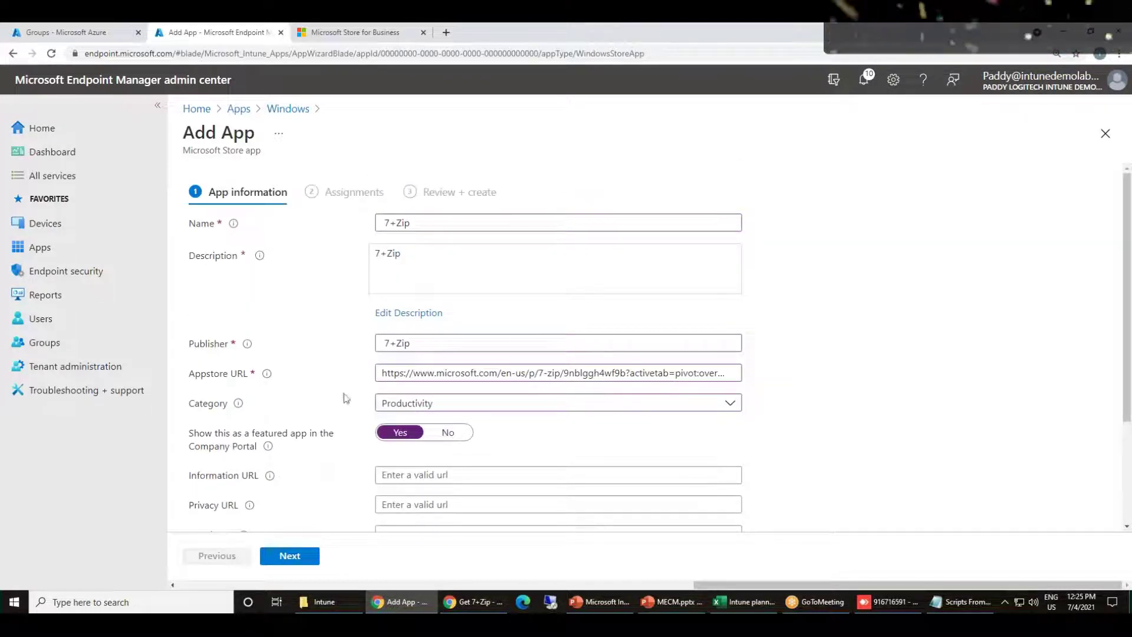
scroll(402, 341, down, 2)
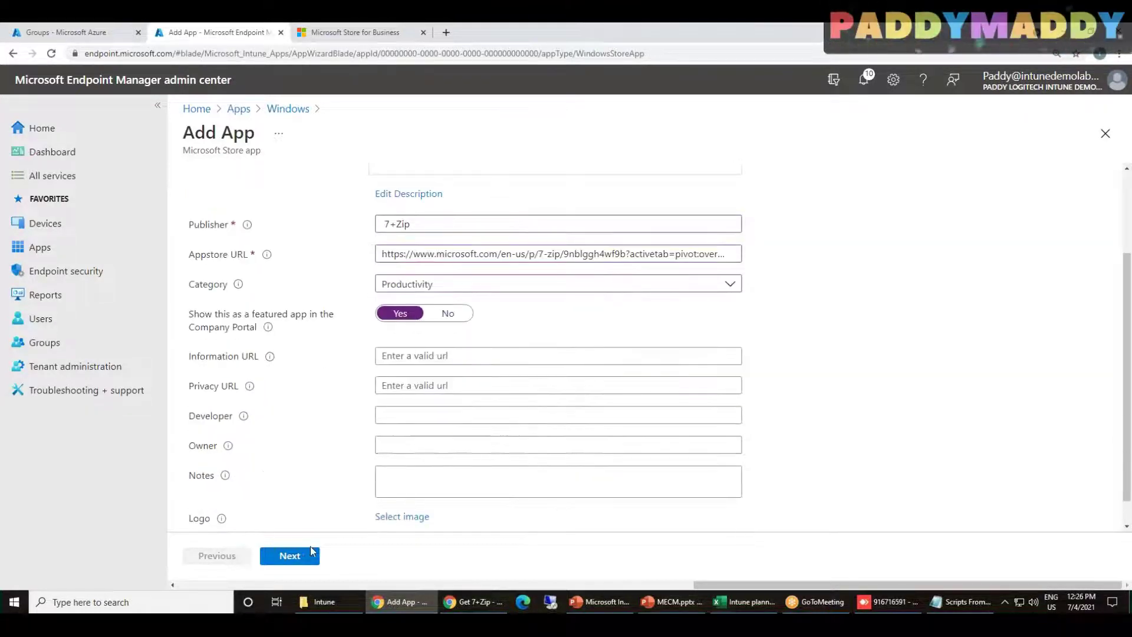
Make 7+Zip available to All users for enrolled devices, then advance to Review + create
click(305, 550)
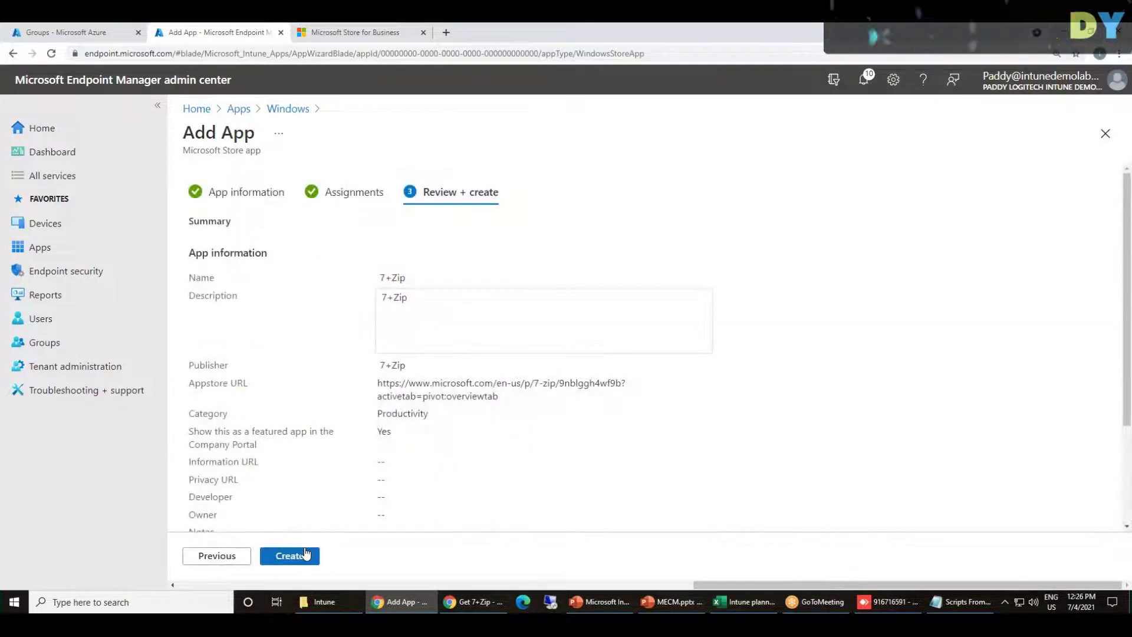
click(207, 557)
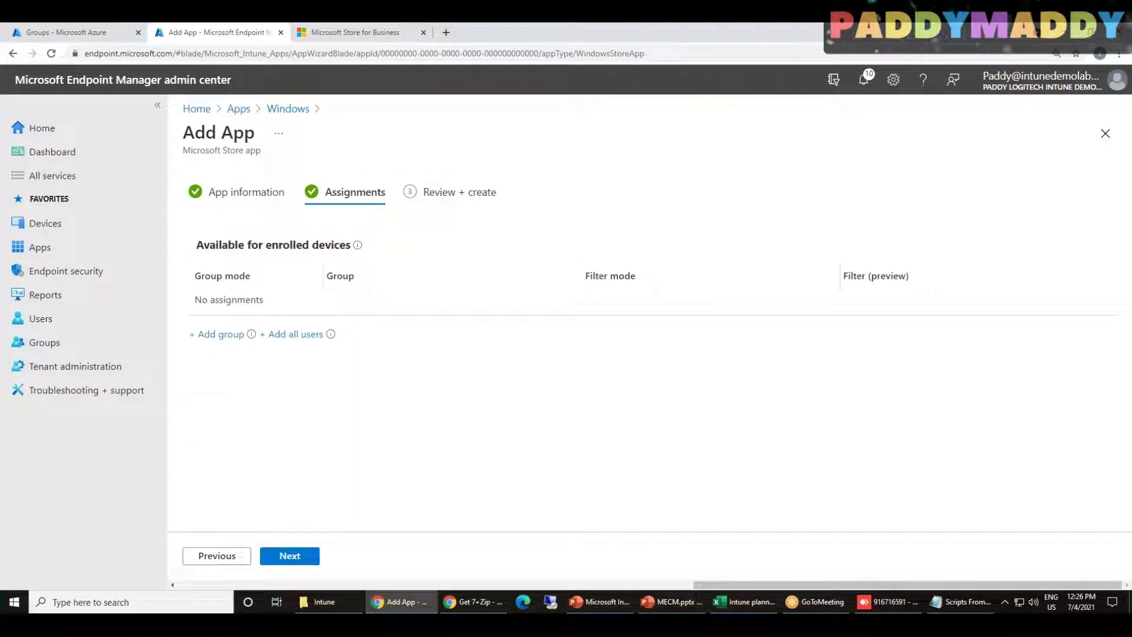
click(296, 335)
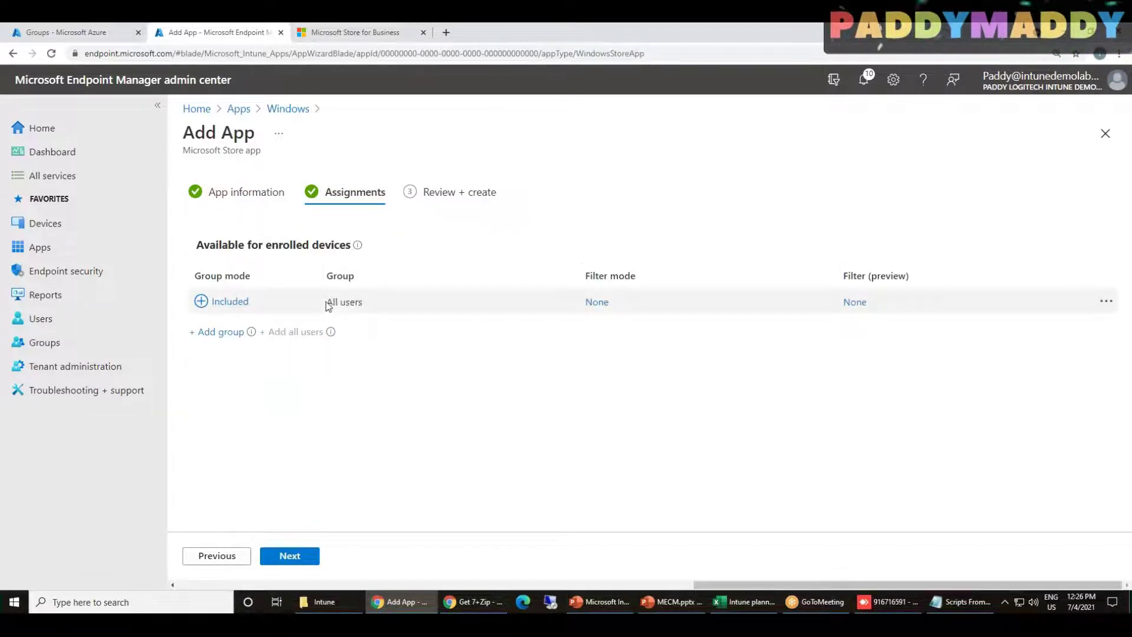
drag(327, 302, 362, 302)
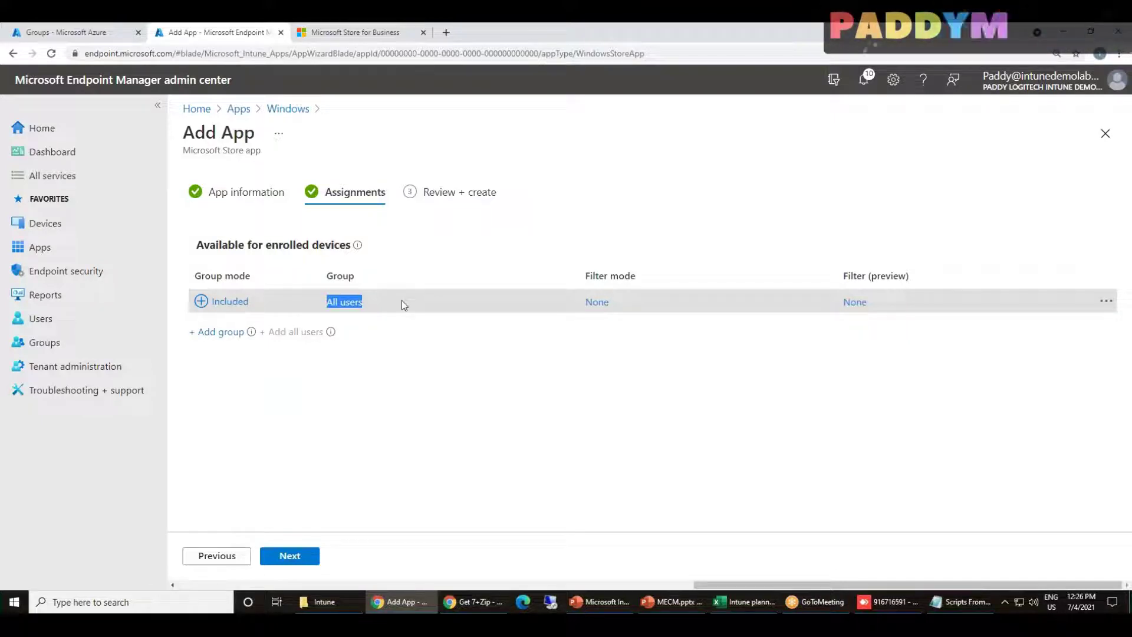
drag(258, 151, 190, 140)
click(241, 158)
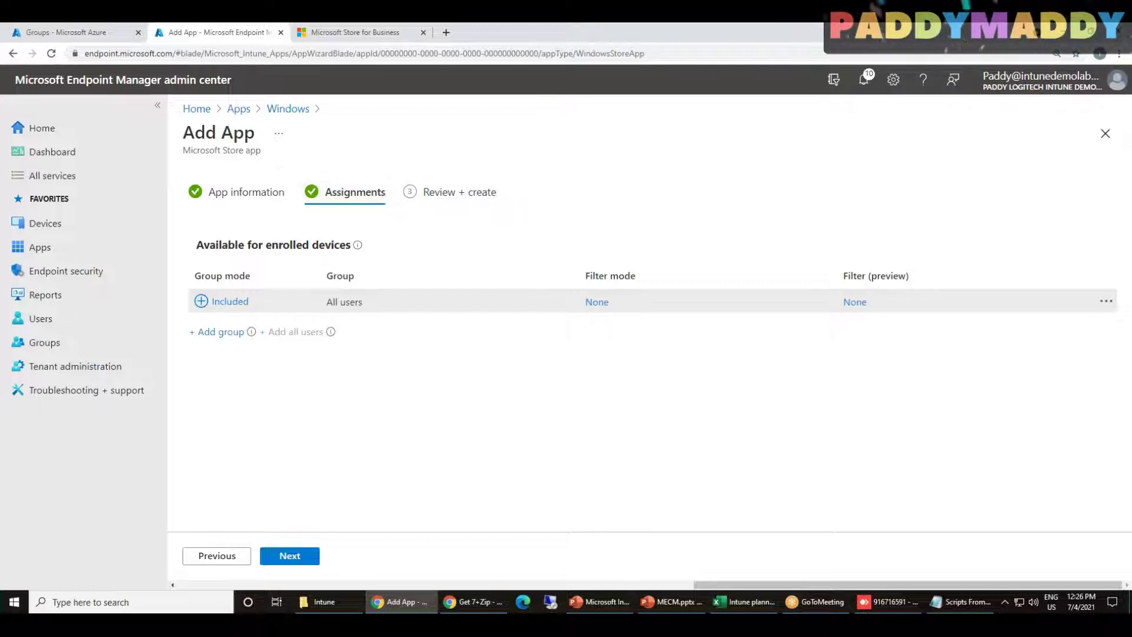
drag(316, 318, 339, 541)
click(285, 555)
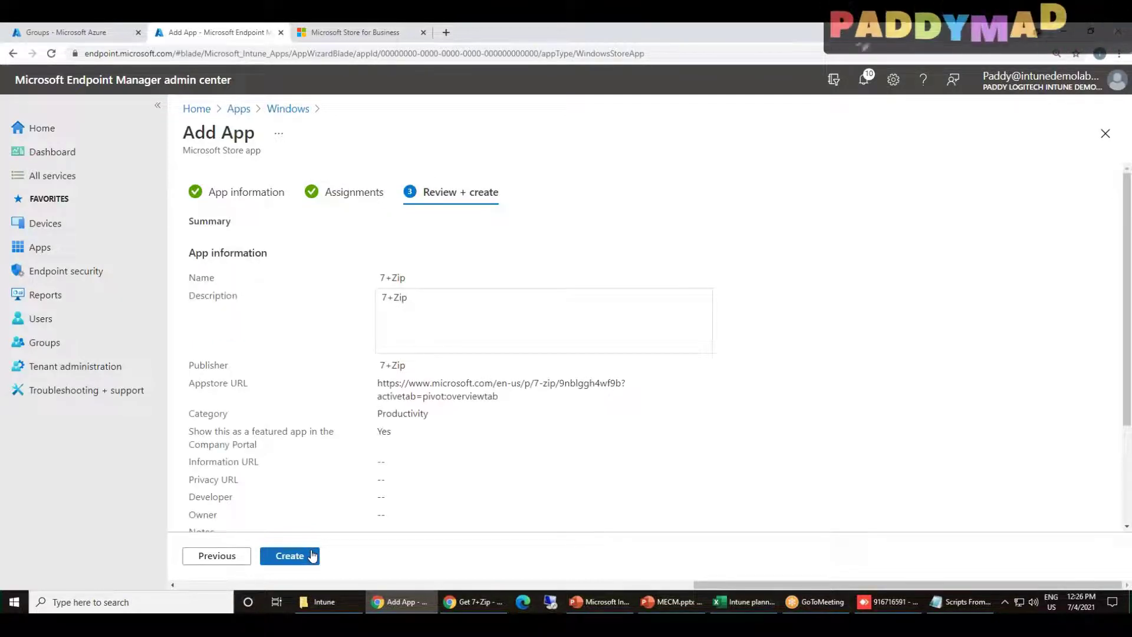
scroll(685, 465, down, 3)
Create the 7+Zip app and view its user and device install status
click(292, 564)
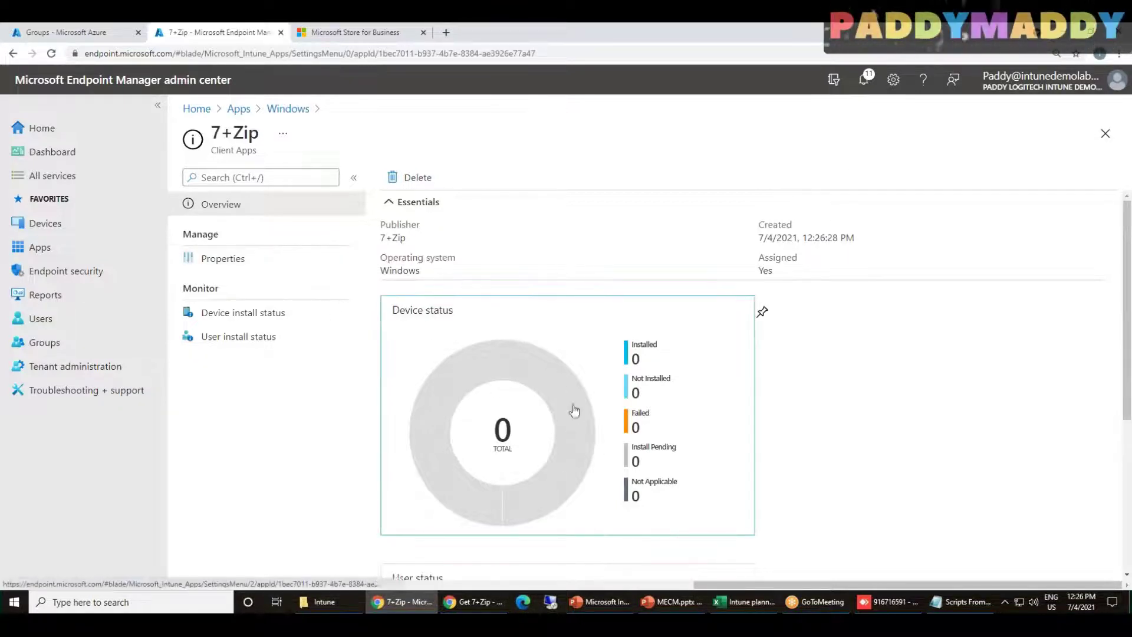
scroll(839, 518, down, 2)
scroll(548, 396, down, 3)
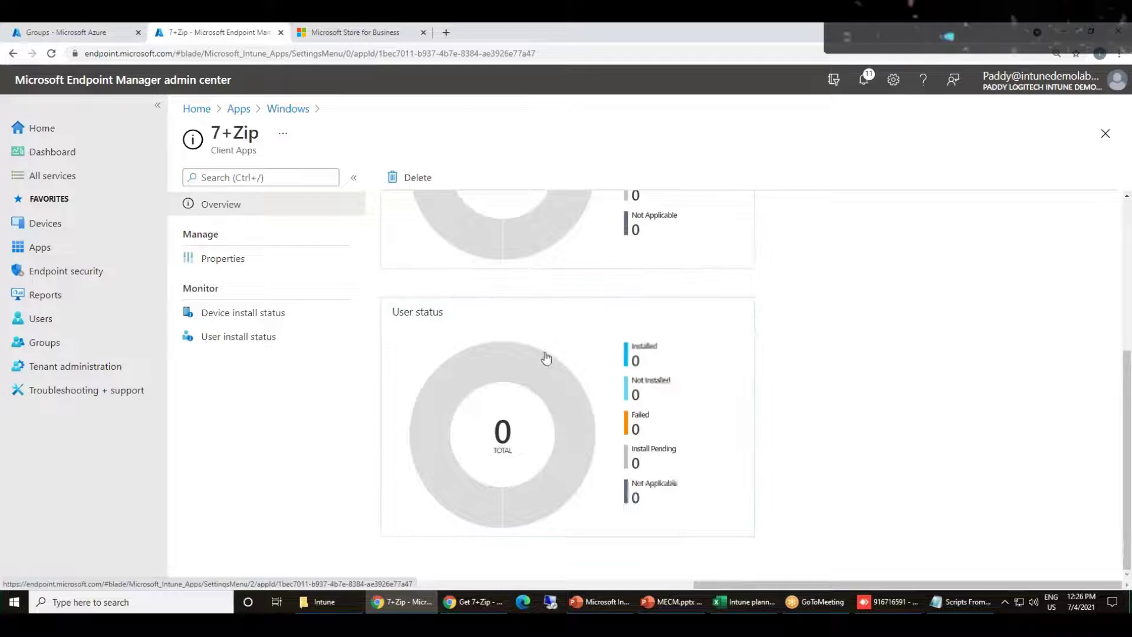
click(221, 342)
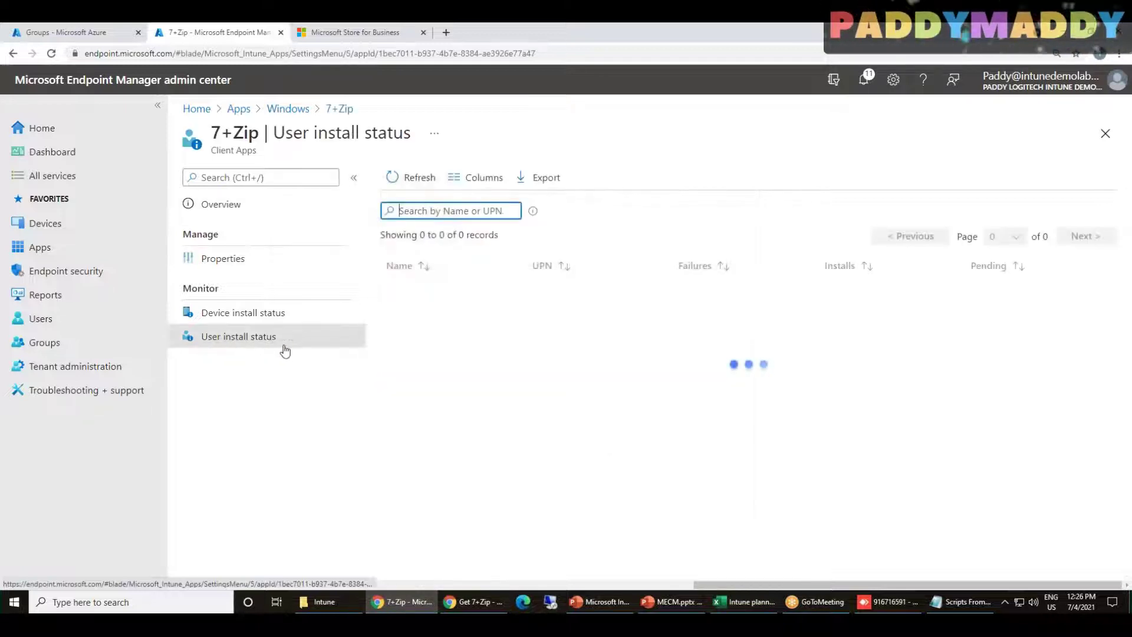
click(252, 312)
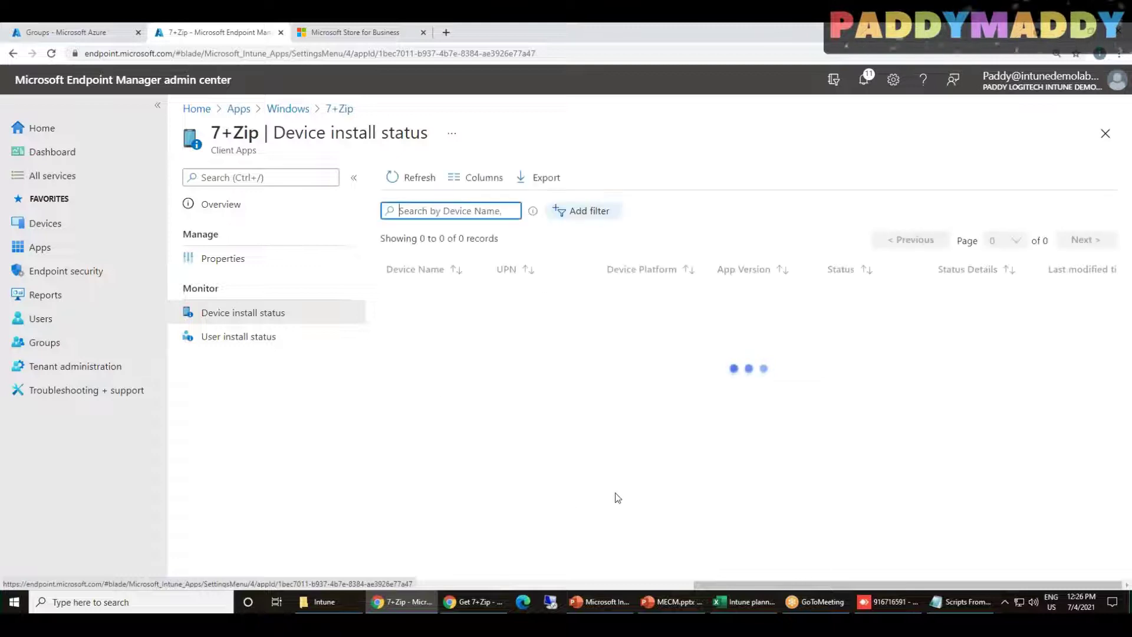
From the Windows apps list, add a new app of type Microsoft 365 Apps for Windows 10
click(277, 108)
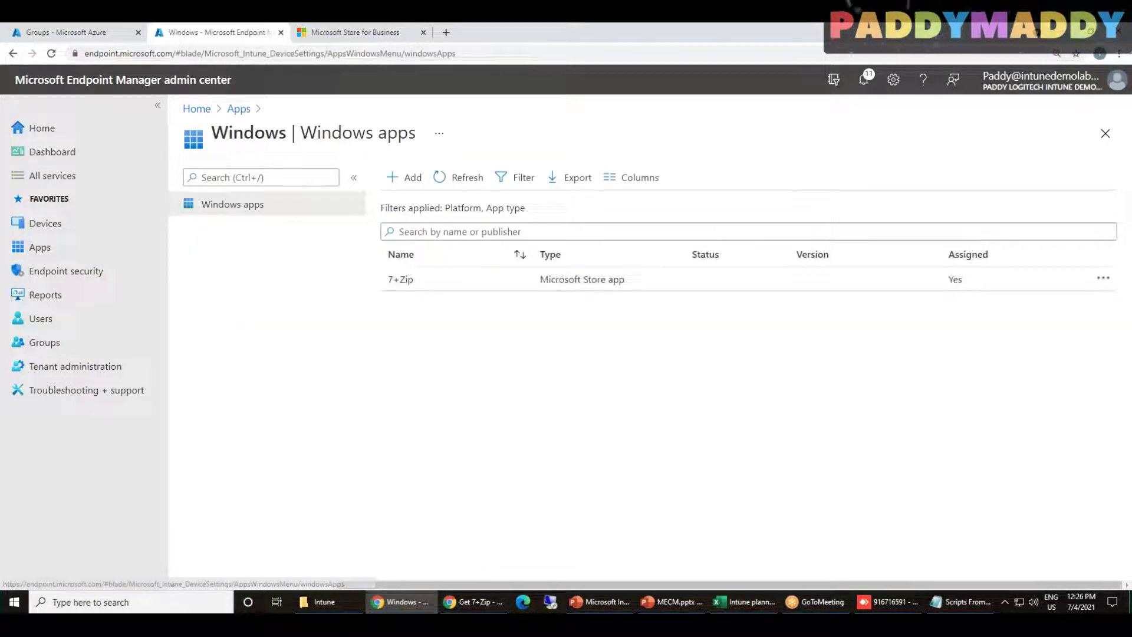
click(407, 177)
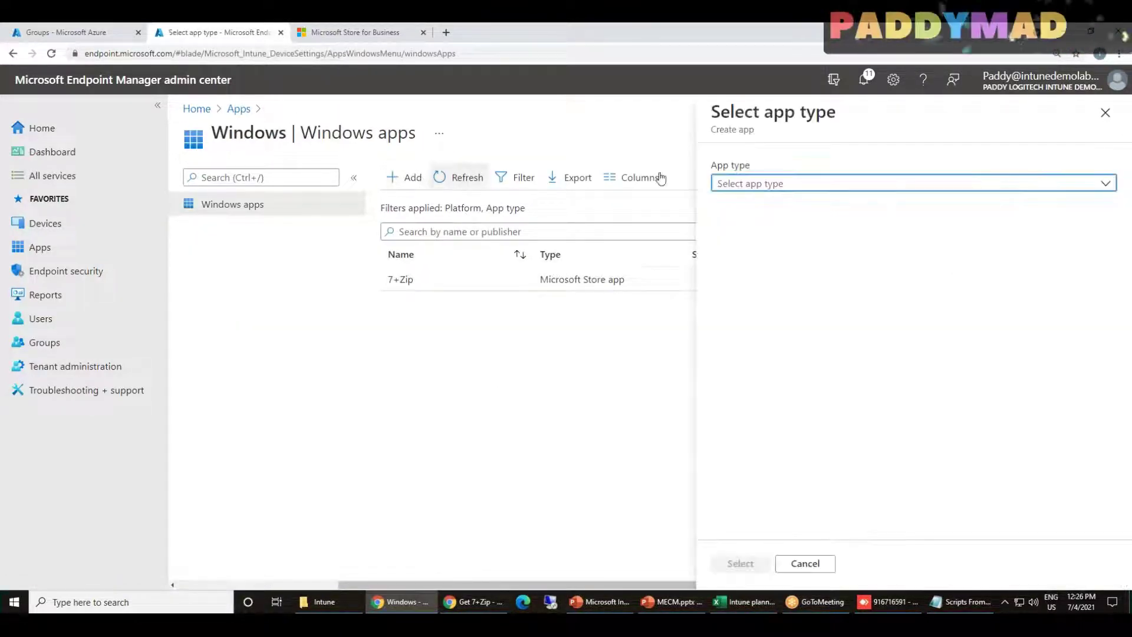
click(867, 185)
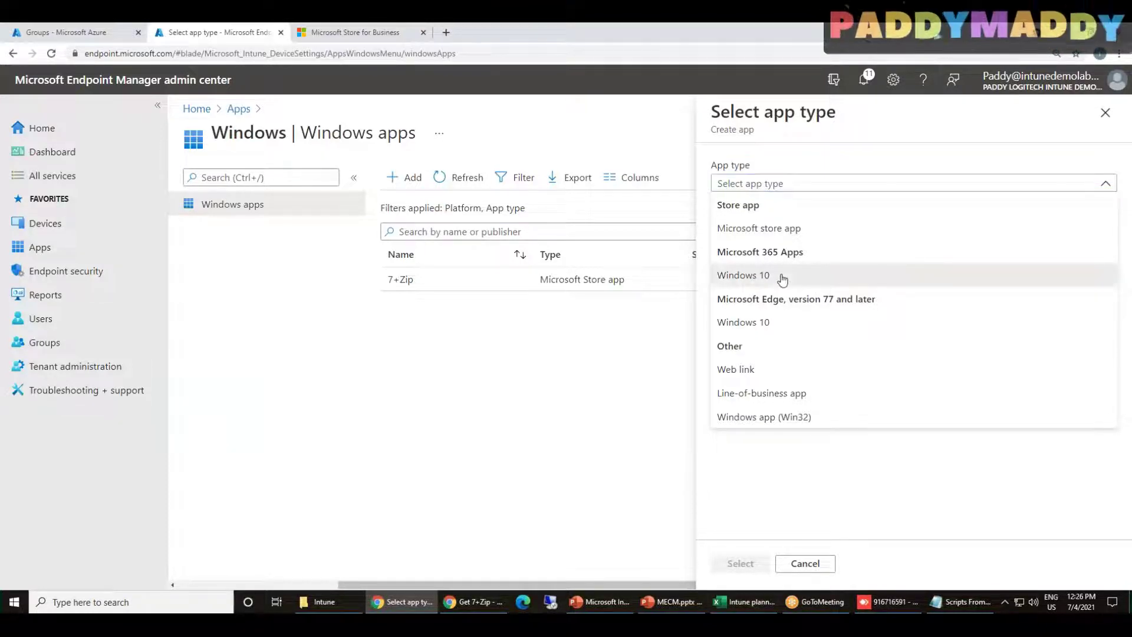
click(782, 279)
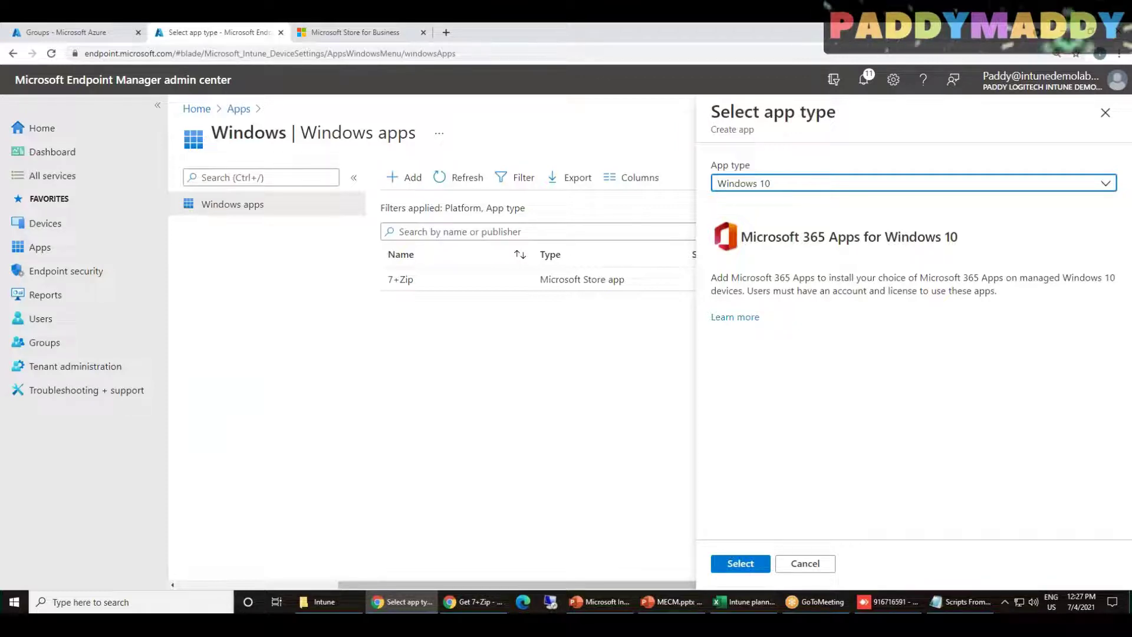
click(740, 565)
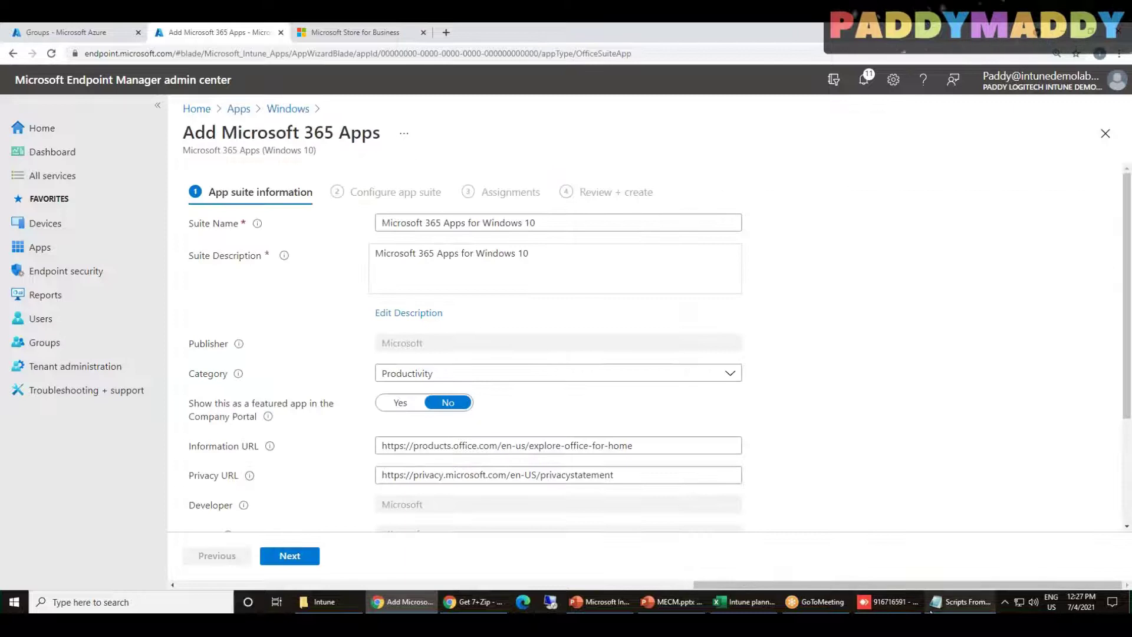
click(862, 601)
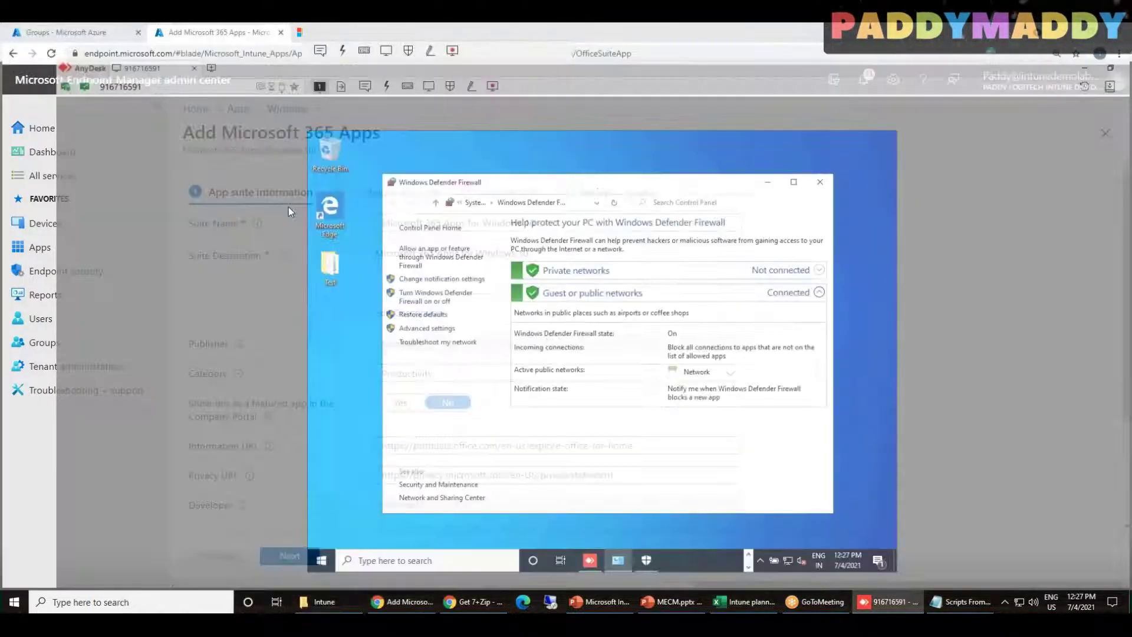
click(274, 545)
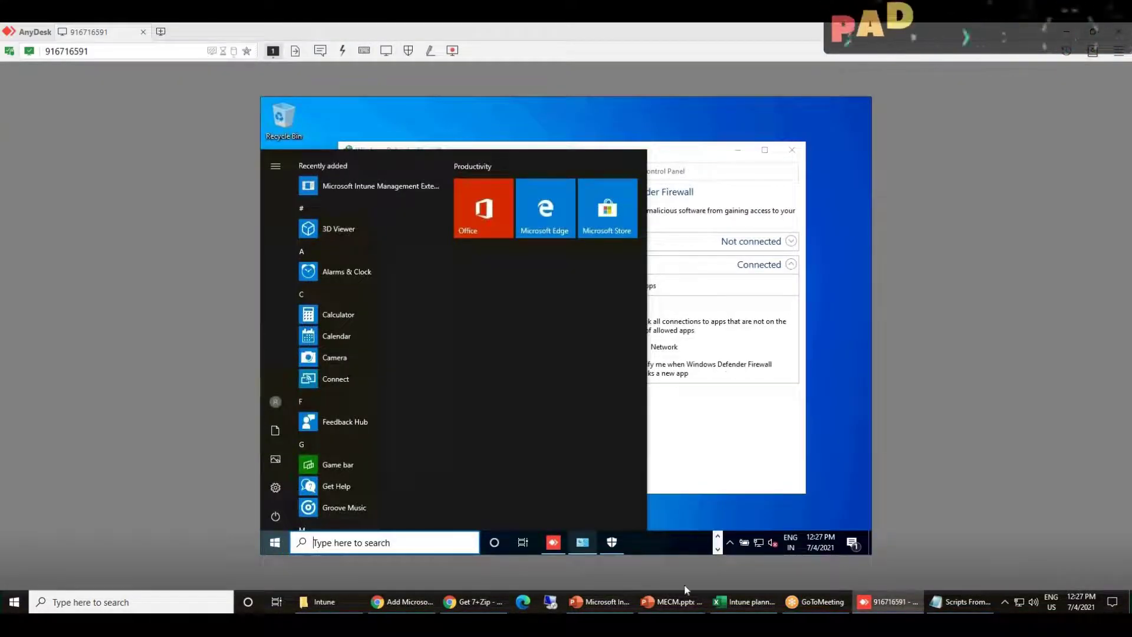
mouse_move(582, 542)
mouse_move(882, 595)
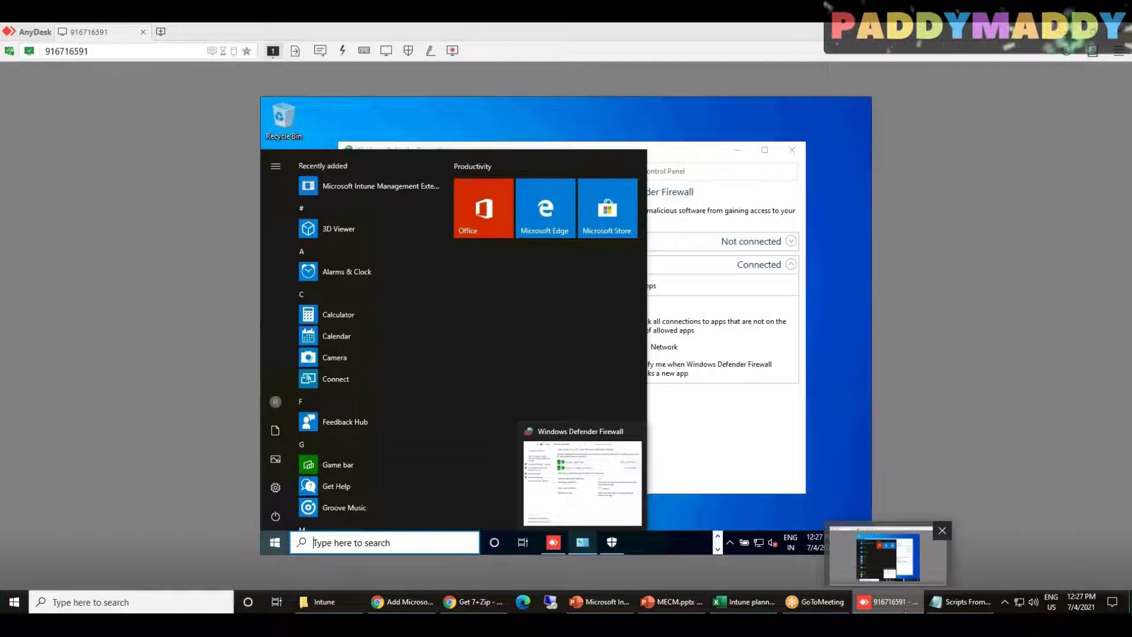
click(402, 601)
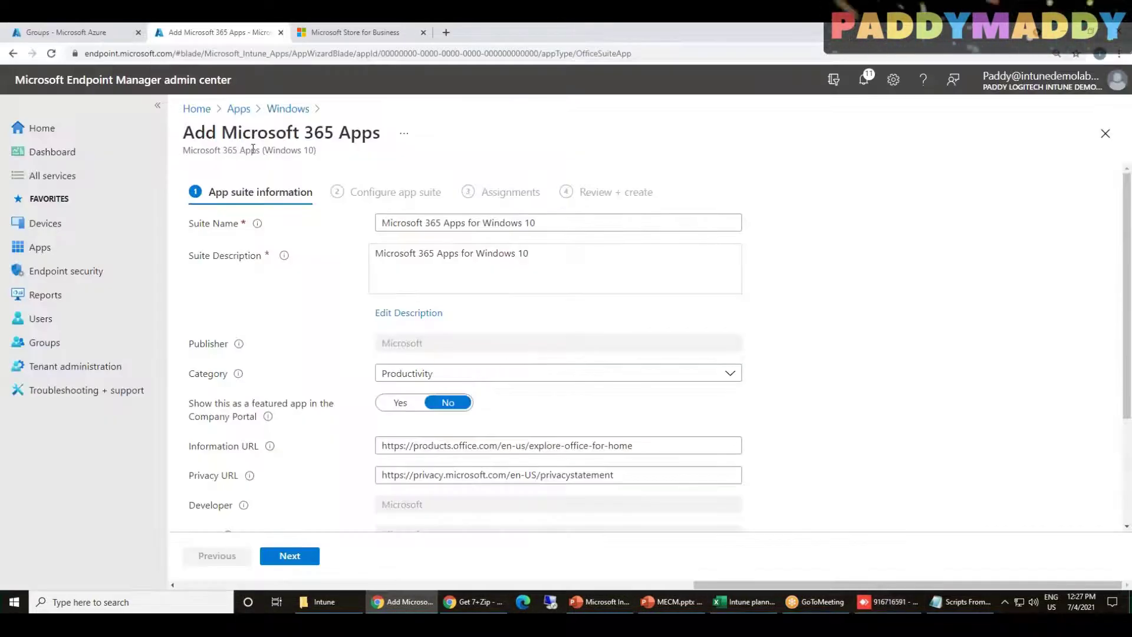
drag(235, 136, 373, 136)
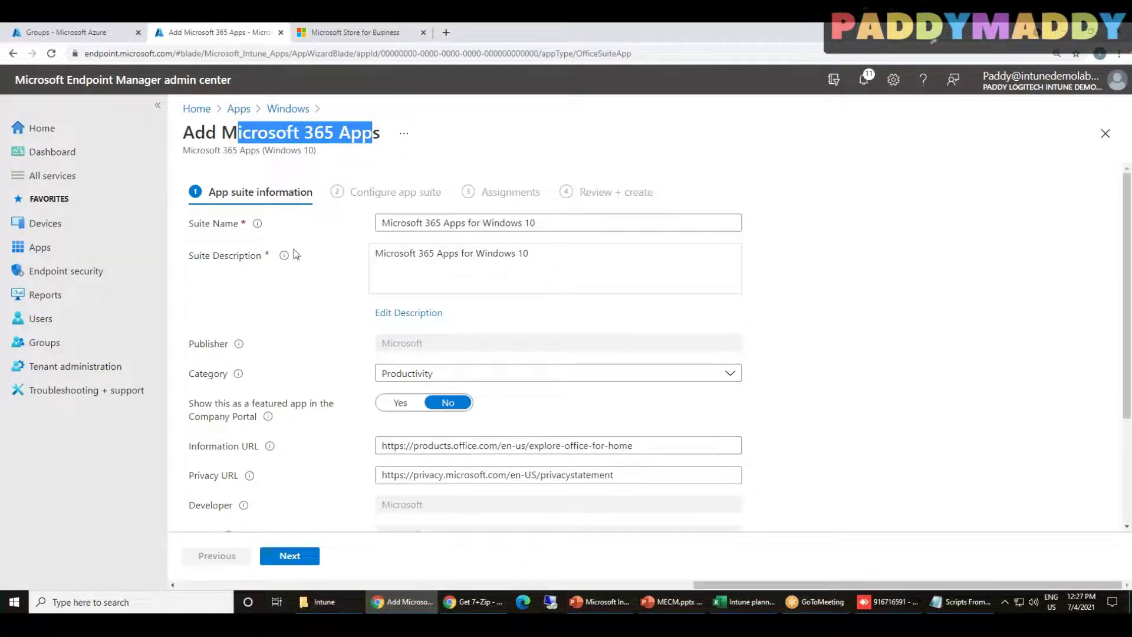
scroll(863, 517, down, 3)
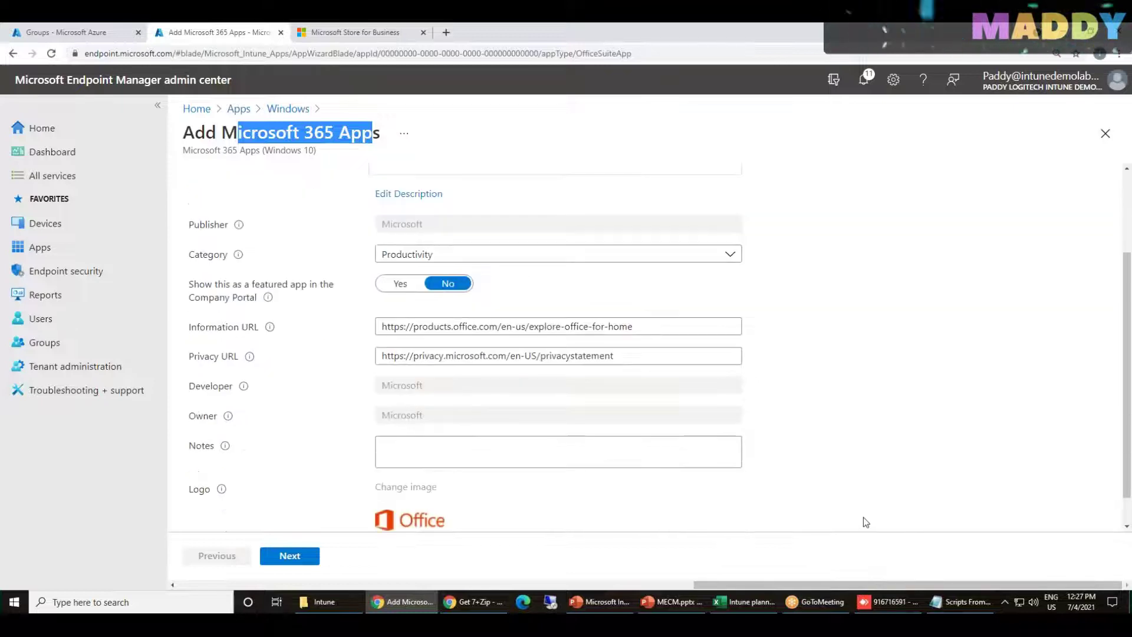
scroll(871, 484, up, 3)
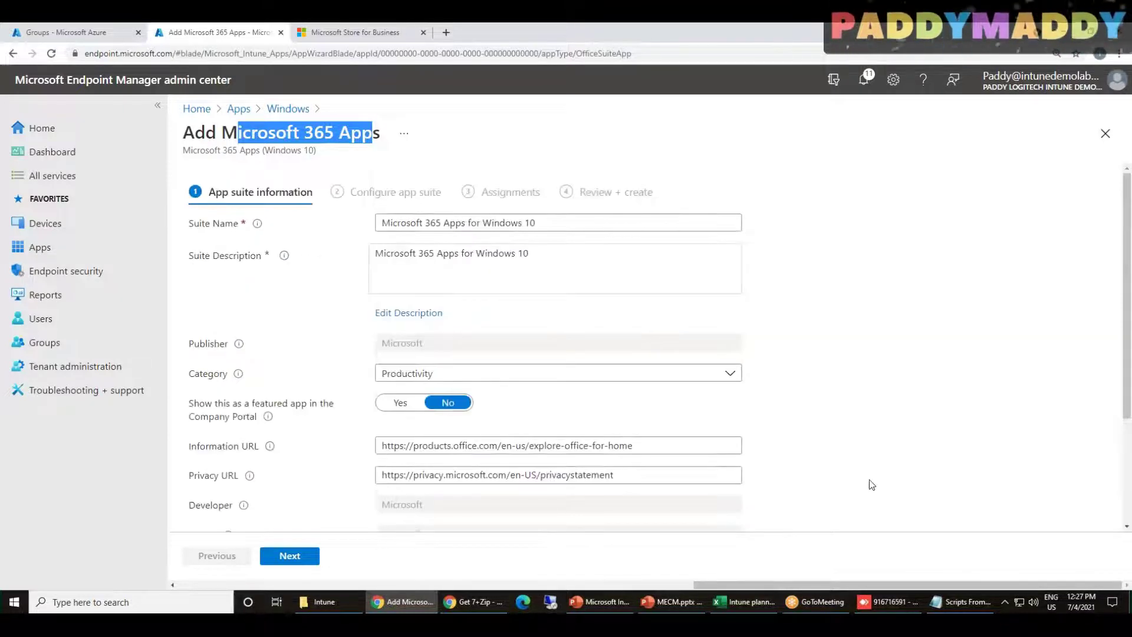
On Configure app suite, preview the Enter XML data format, then revert to Configuration designer
click(318, 556)
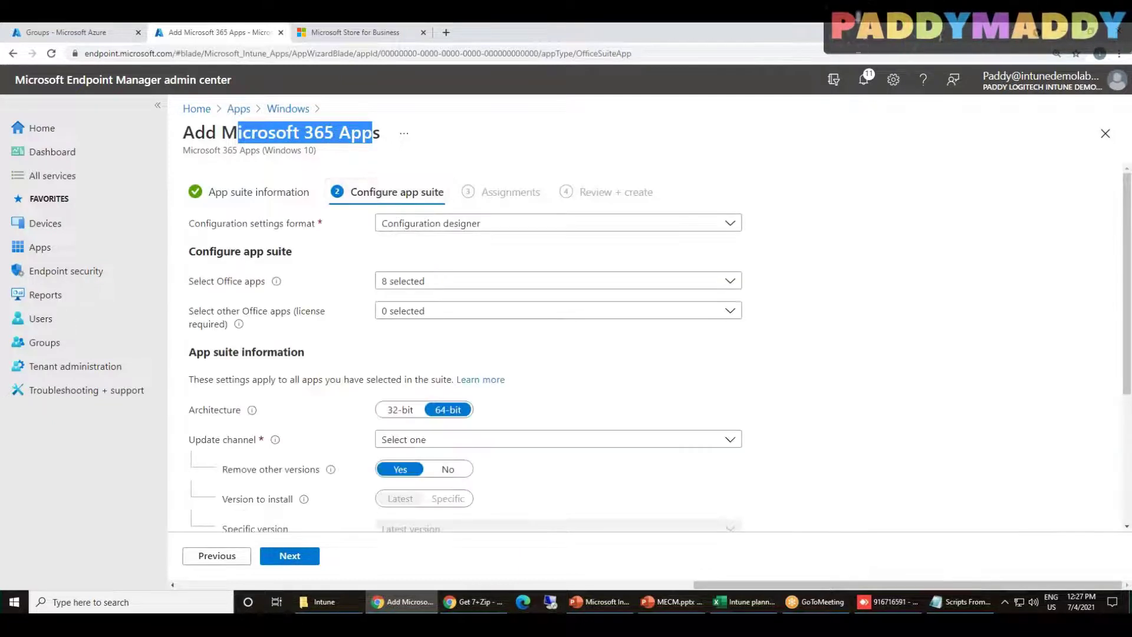
drag(351, 192, 442, 193)
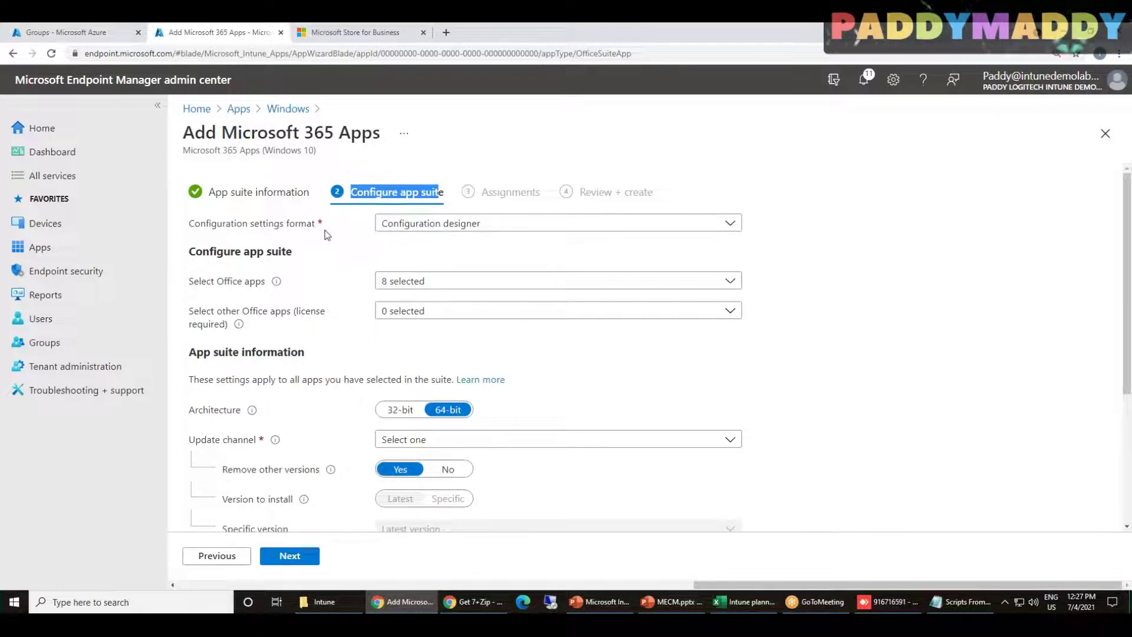
click(537, 226)
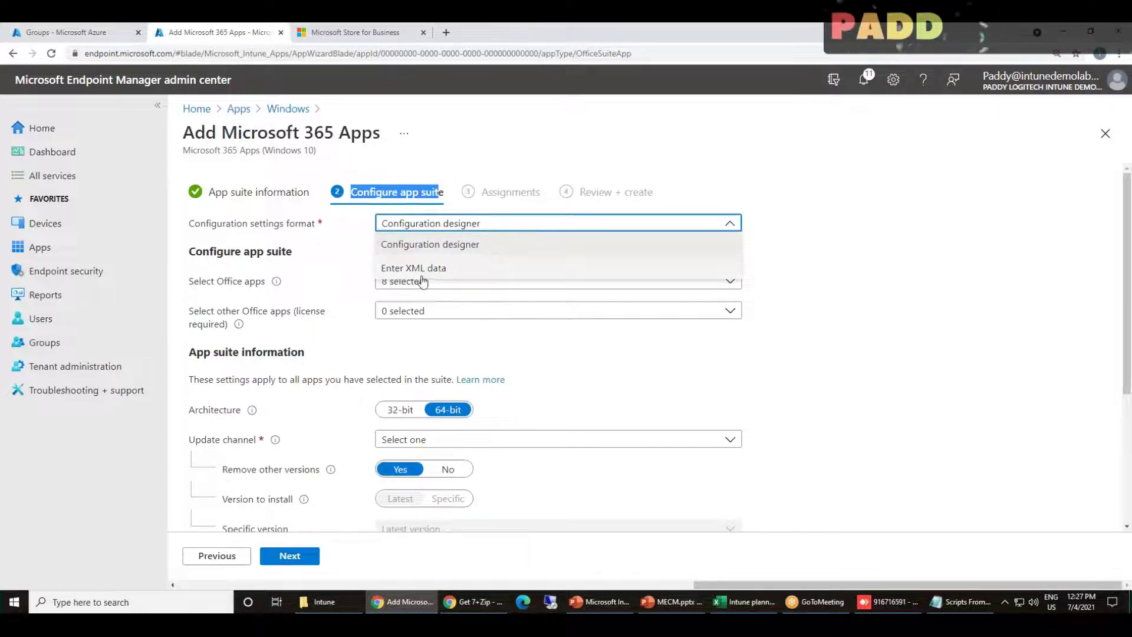
click(470, 270)
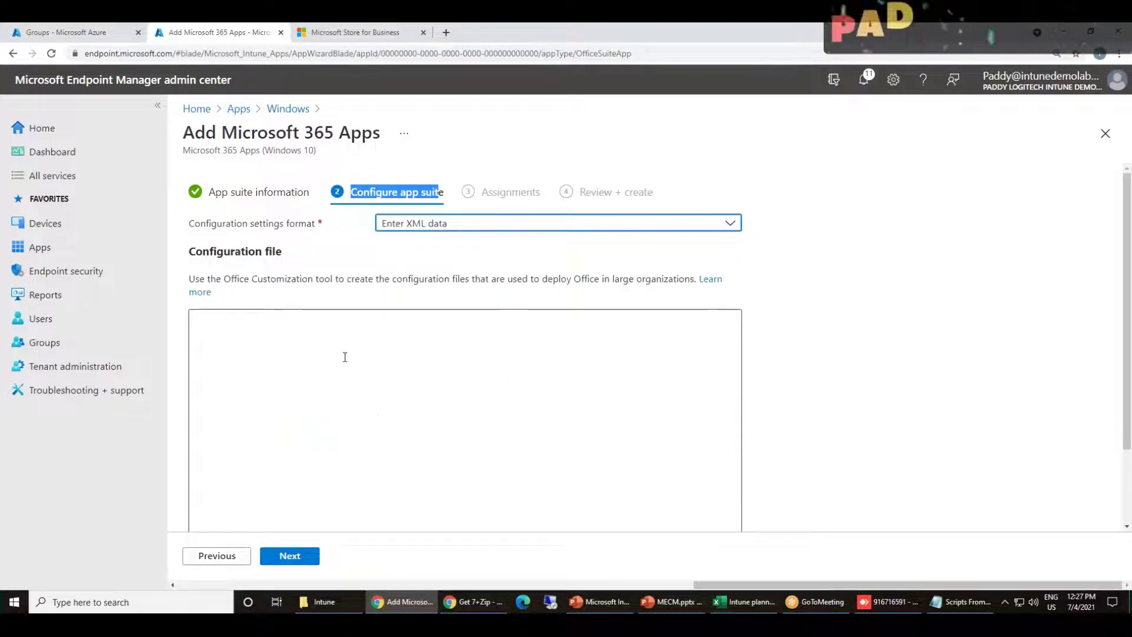
drag(252, 278, 376, 278)
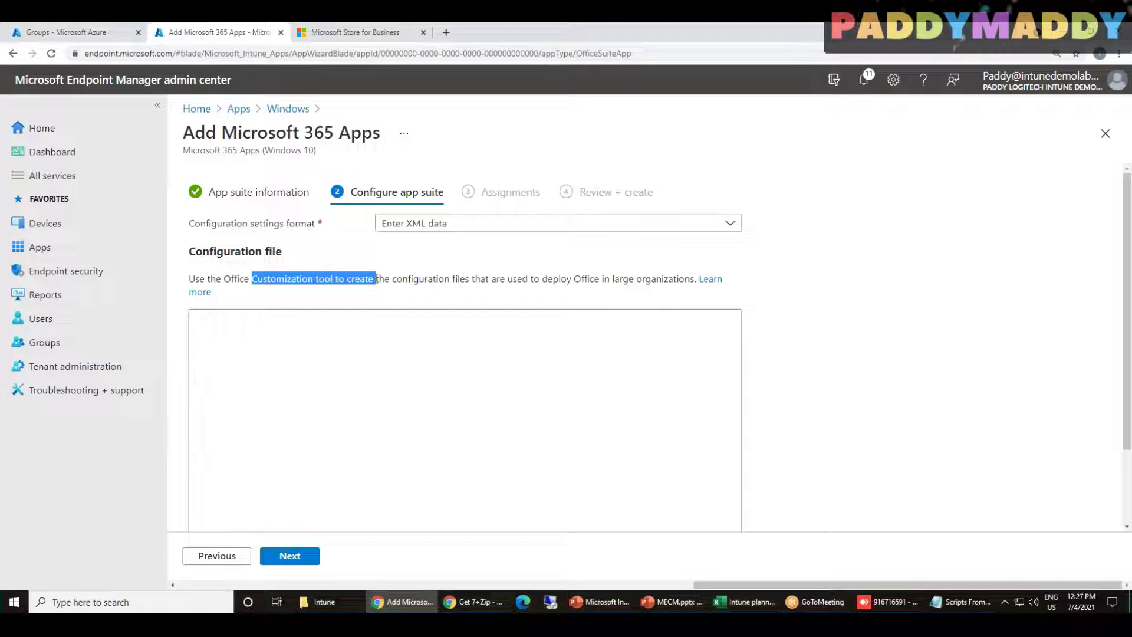
scroll(335, 455, down, 2)
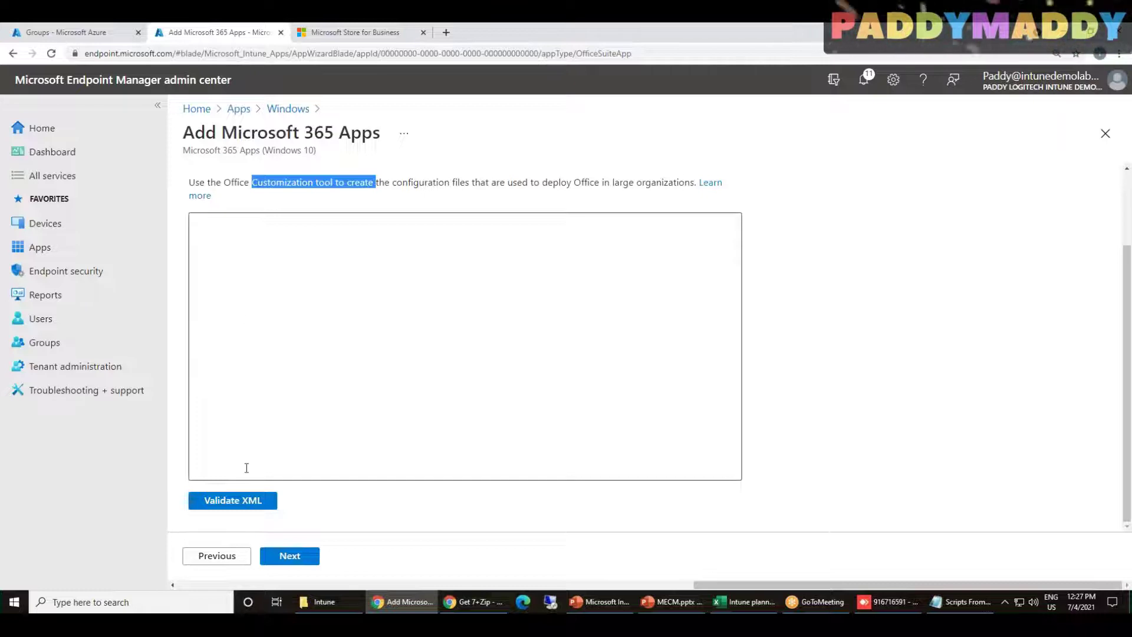
scroll(405, 525, up, 2)
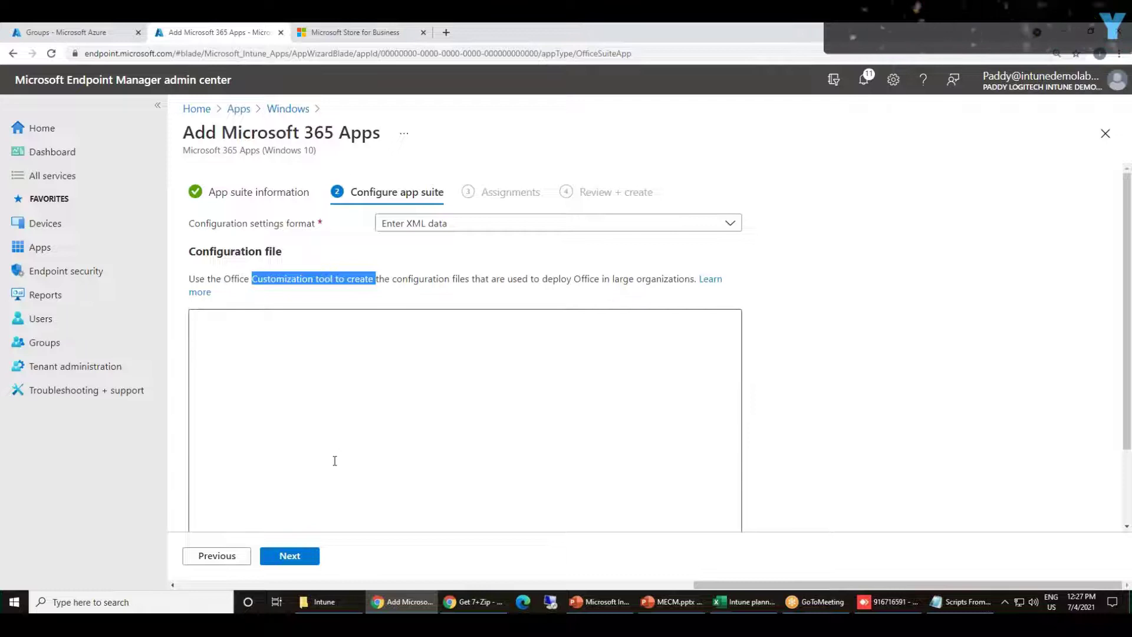
click(428, 229)
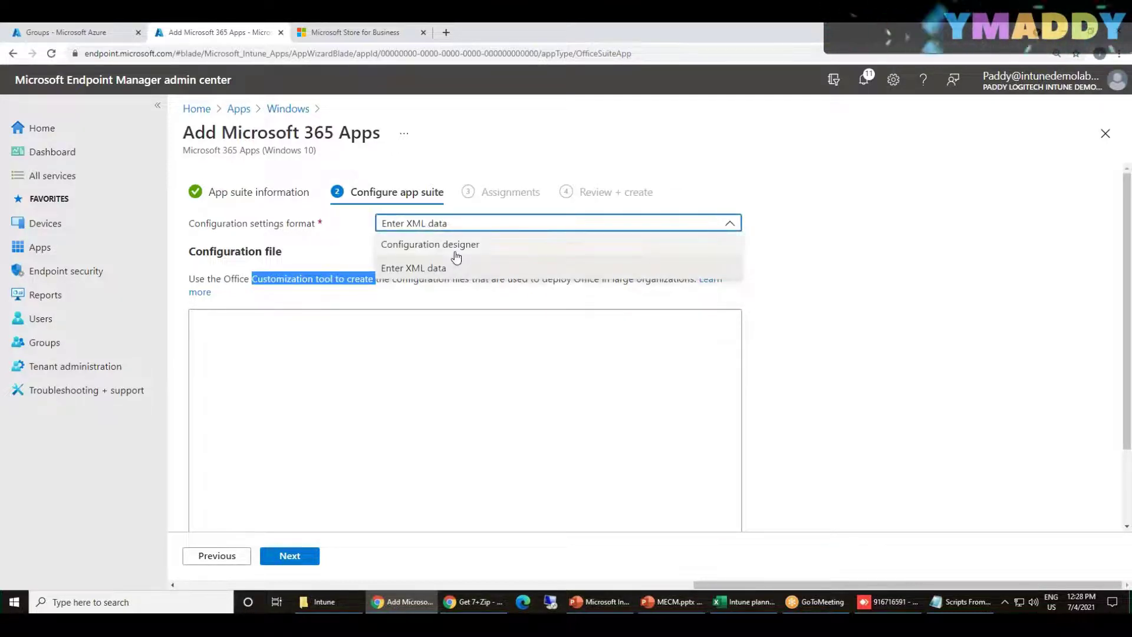
click(450, 410)
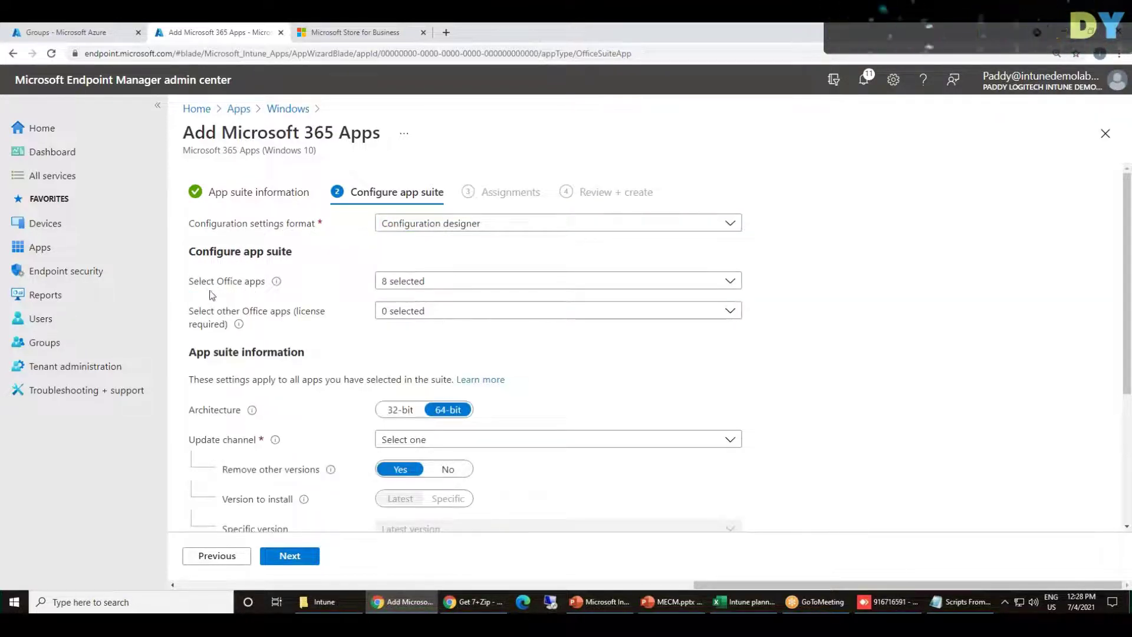
drag(202, 250, 287, 250)
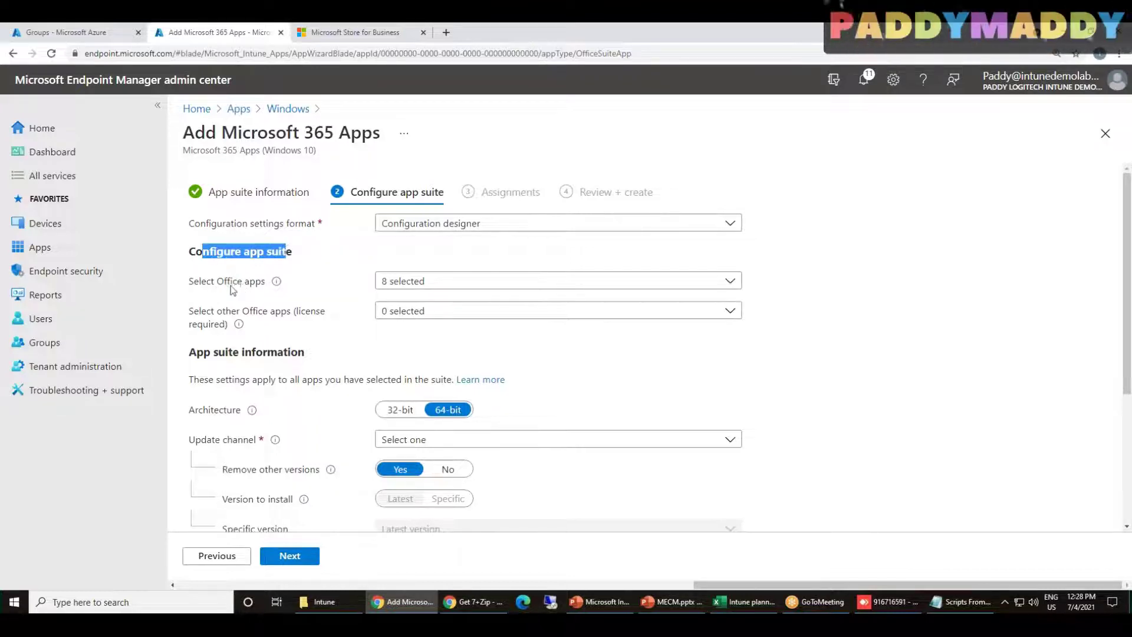
Exclude Access and Publisher so the suite has six Office apps selected
click(454, 283)
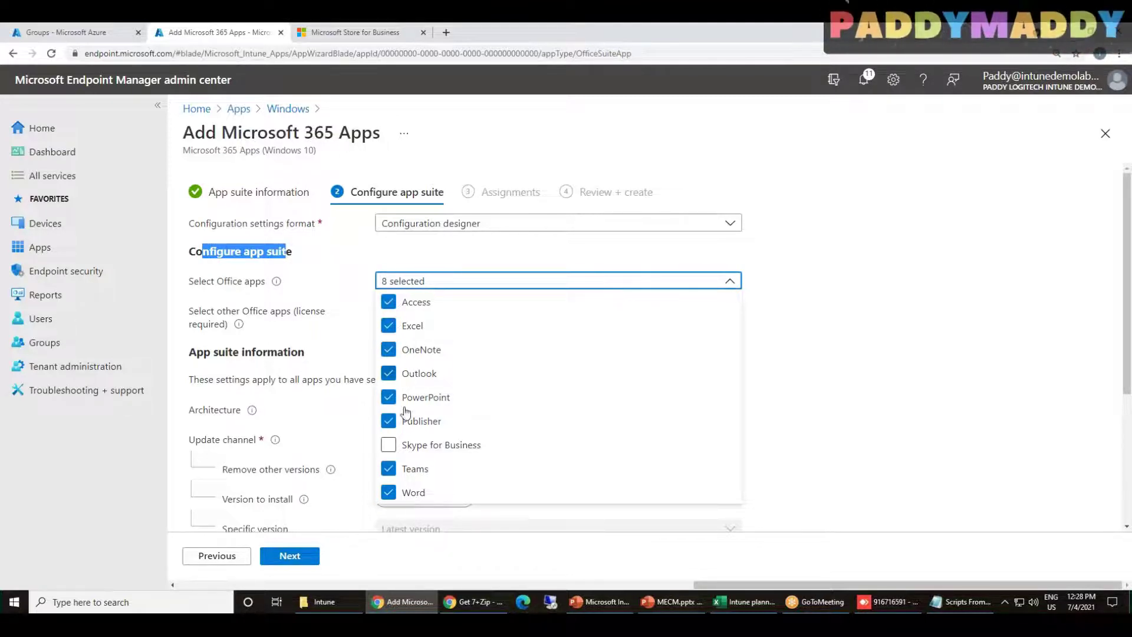
click(388, 303)
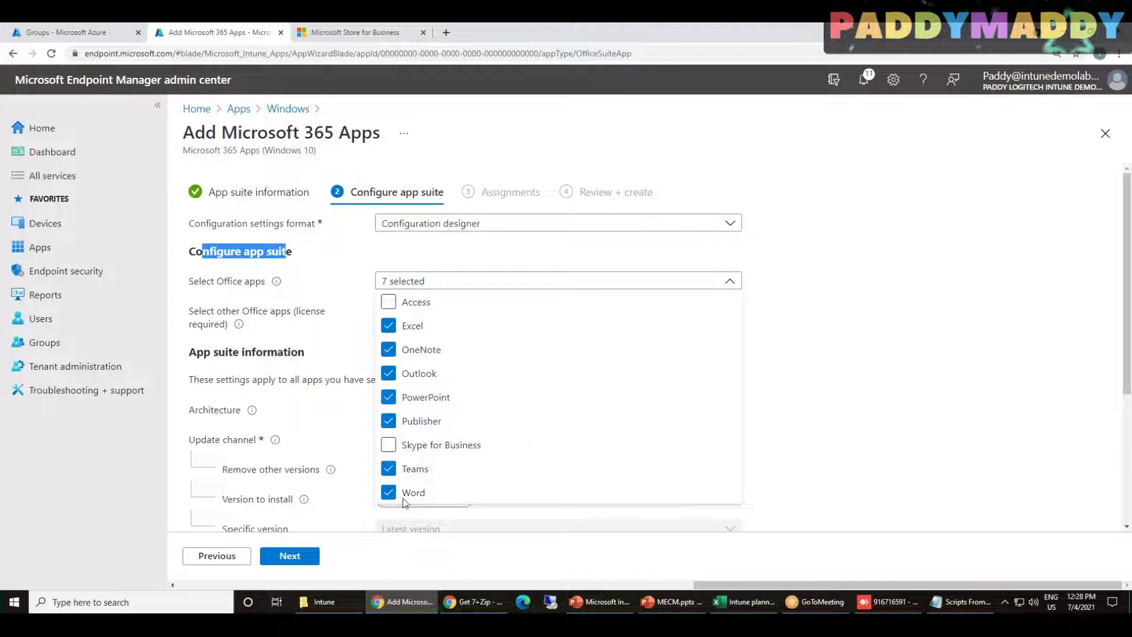
click(388, 421)
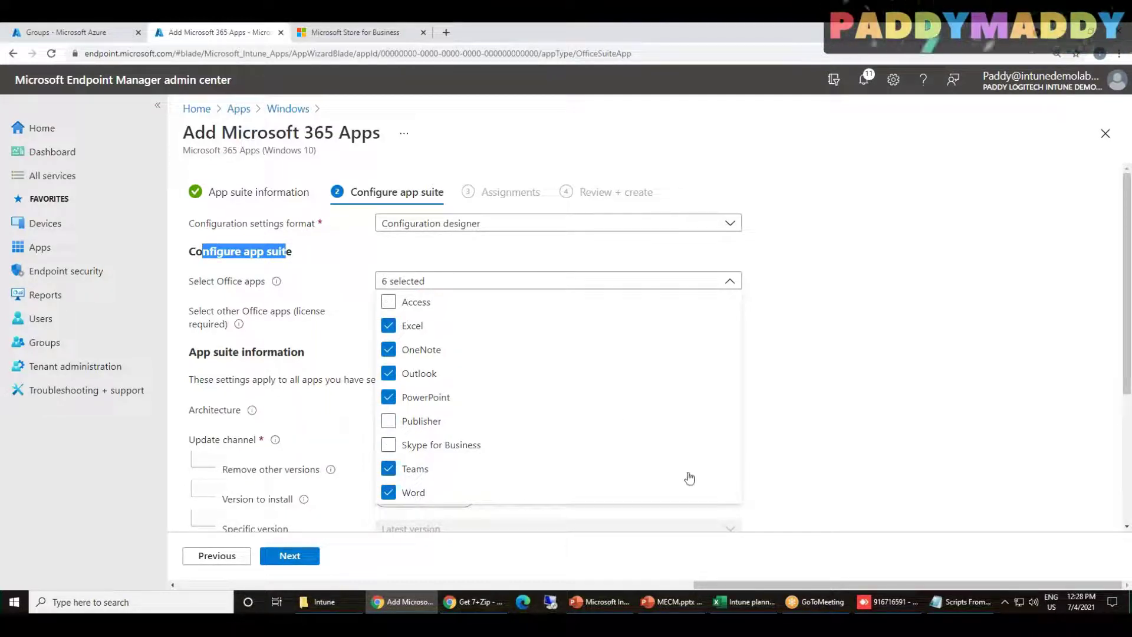
click(840, 403)
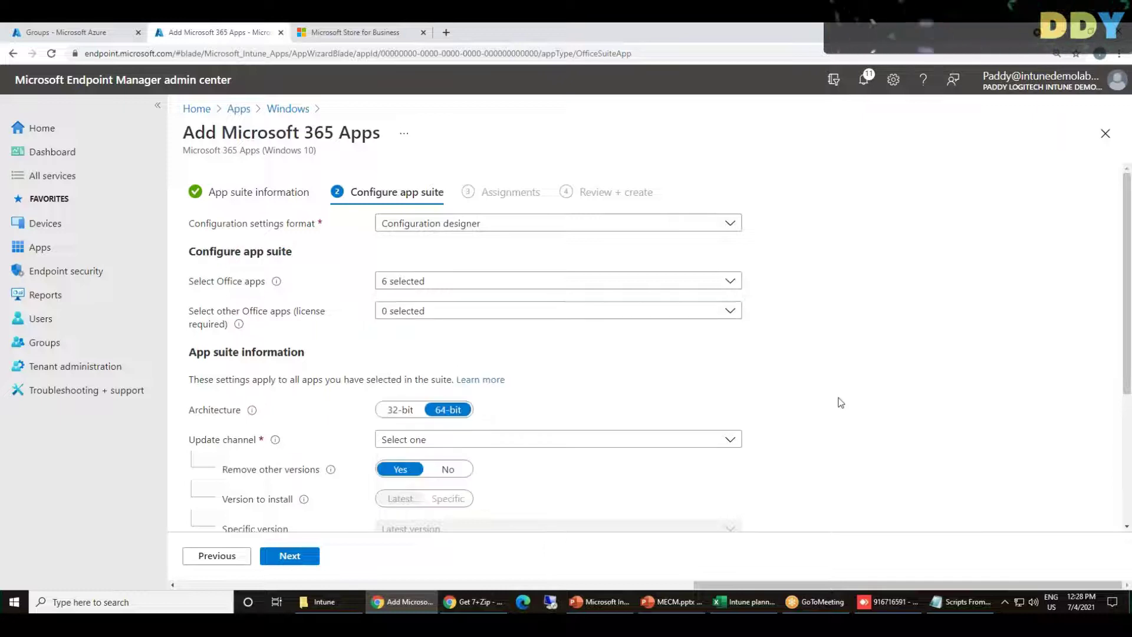
click(418, 283)
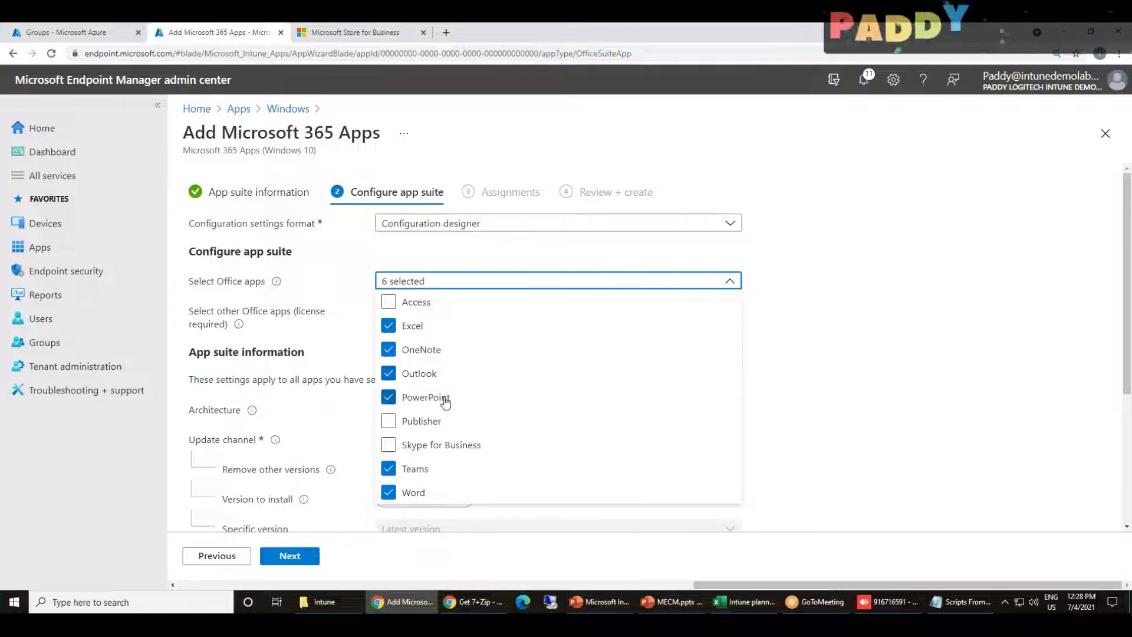
click(894, 412)
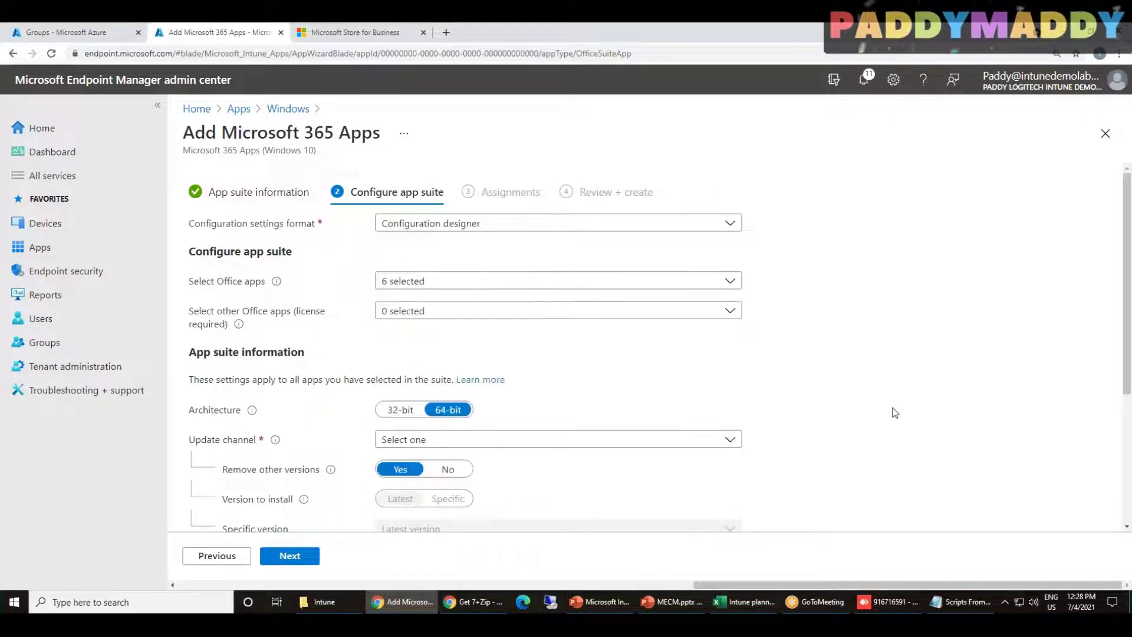
Try Visio Online Plan 2 in the other Office apps list, leaving it at 0 selected
click(470, 311)
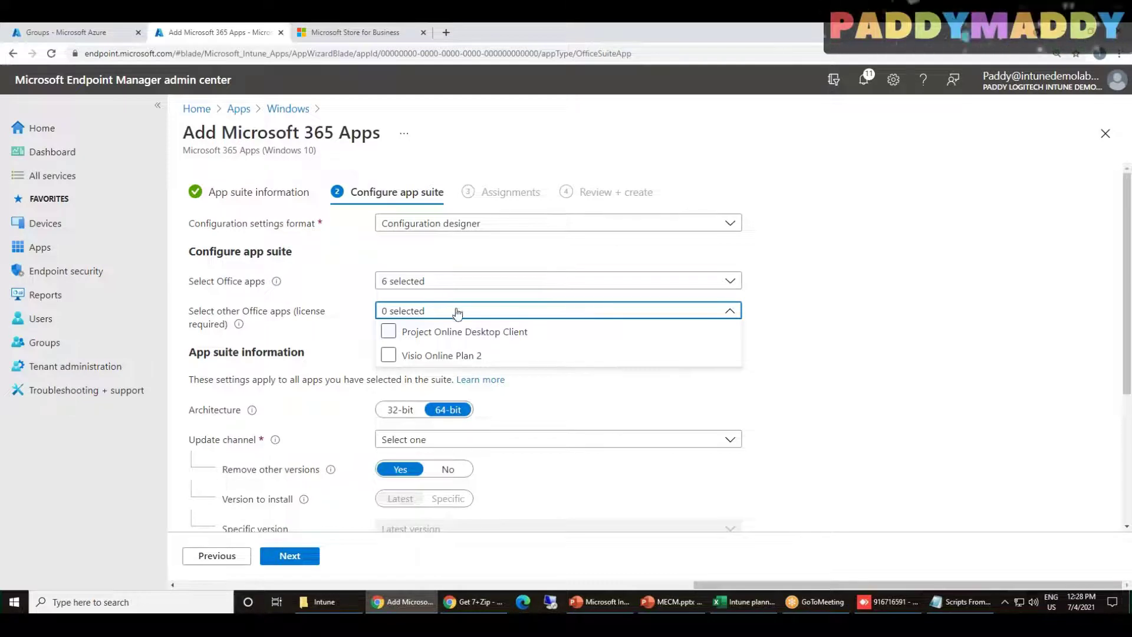
click(389, 355)
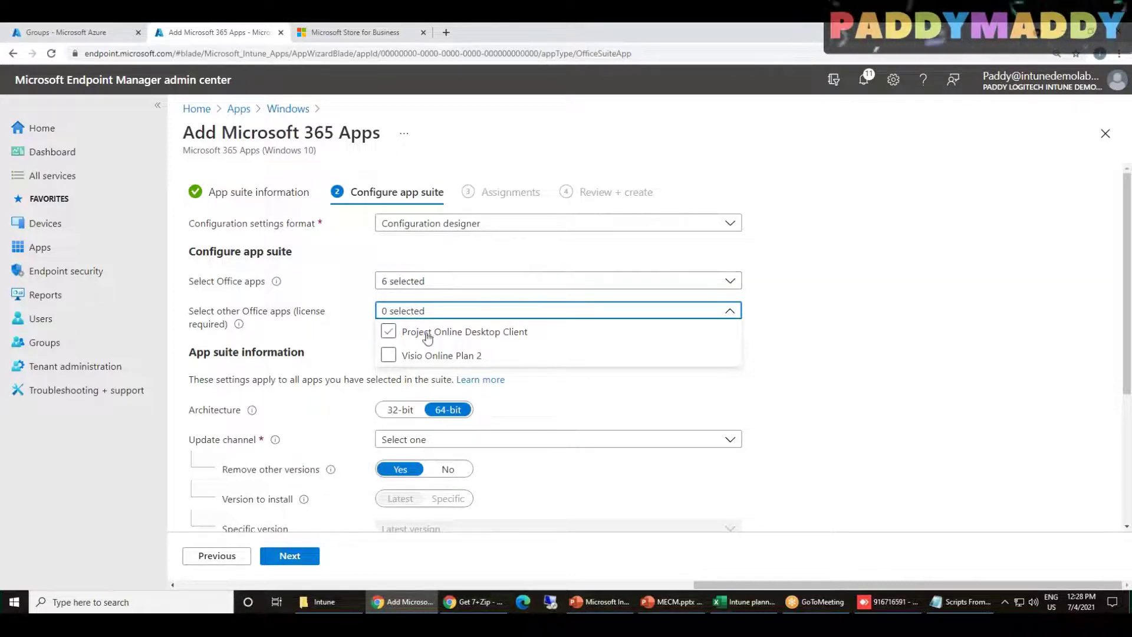
click(846, 357)
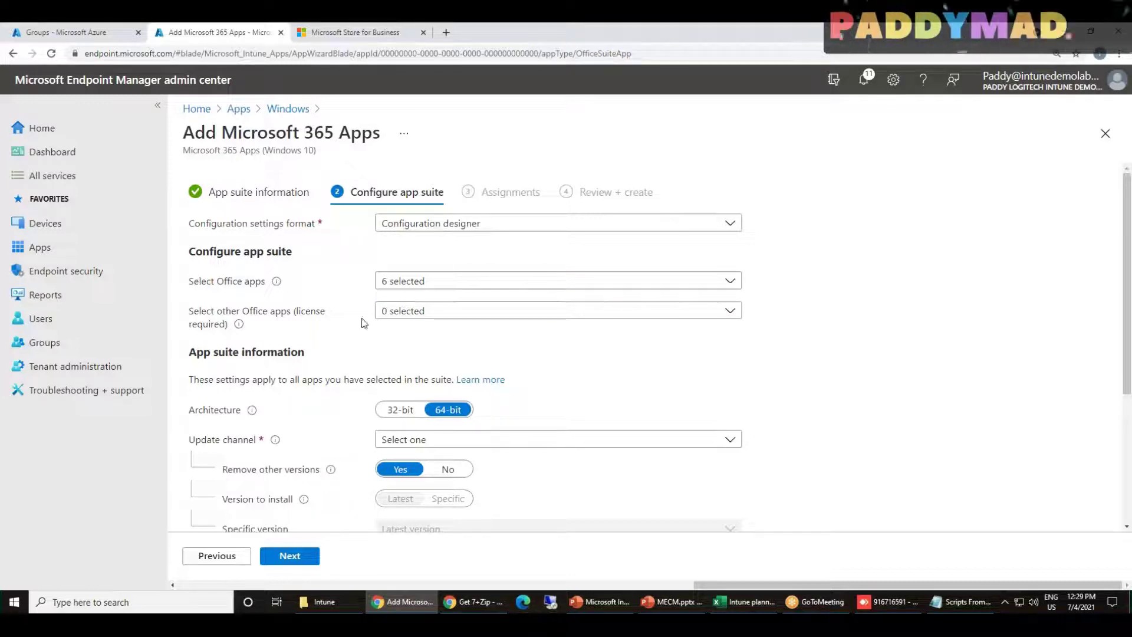
click(428, 314)
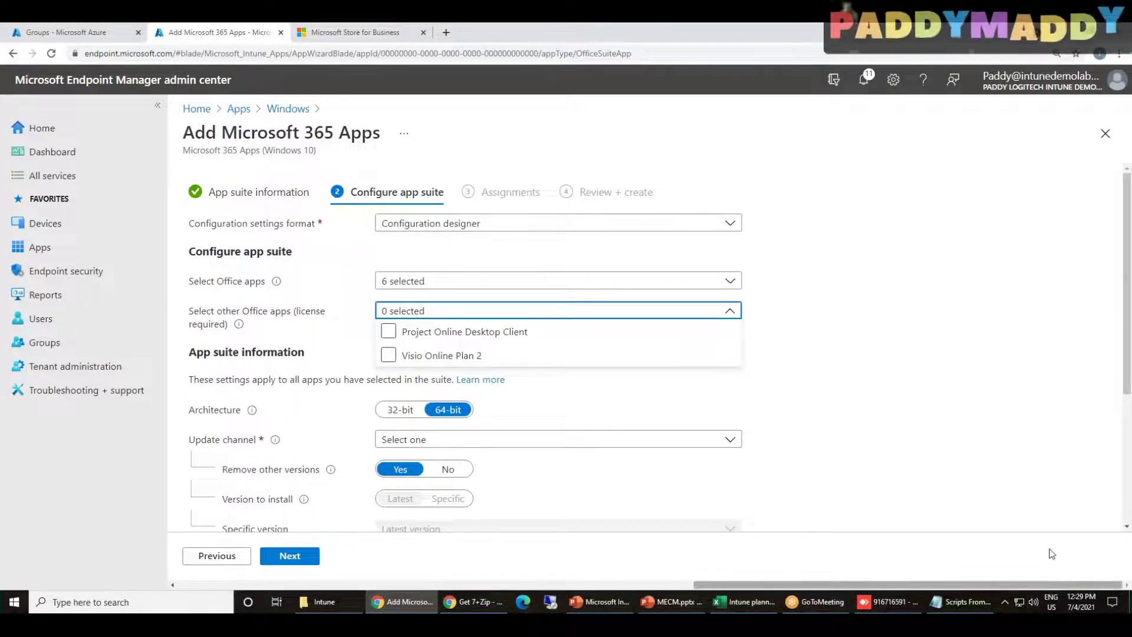
With no additional apps chosen, set the update channel to Semi-Annual Enterprise Channel
click(998, 407)
scroll(967, 418, down, 2)
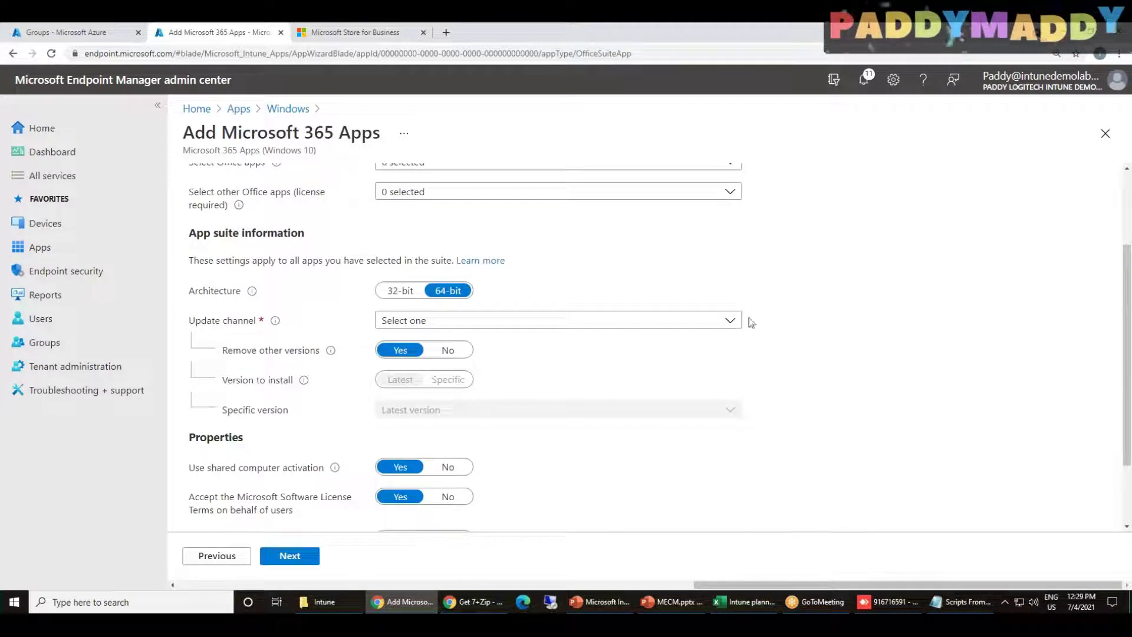
drag(239, 289, 211, 290)
drag(213, 233, 323, 238)
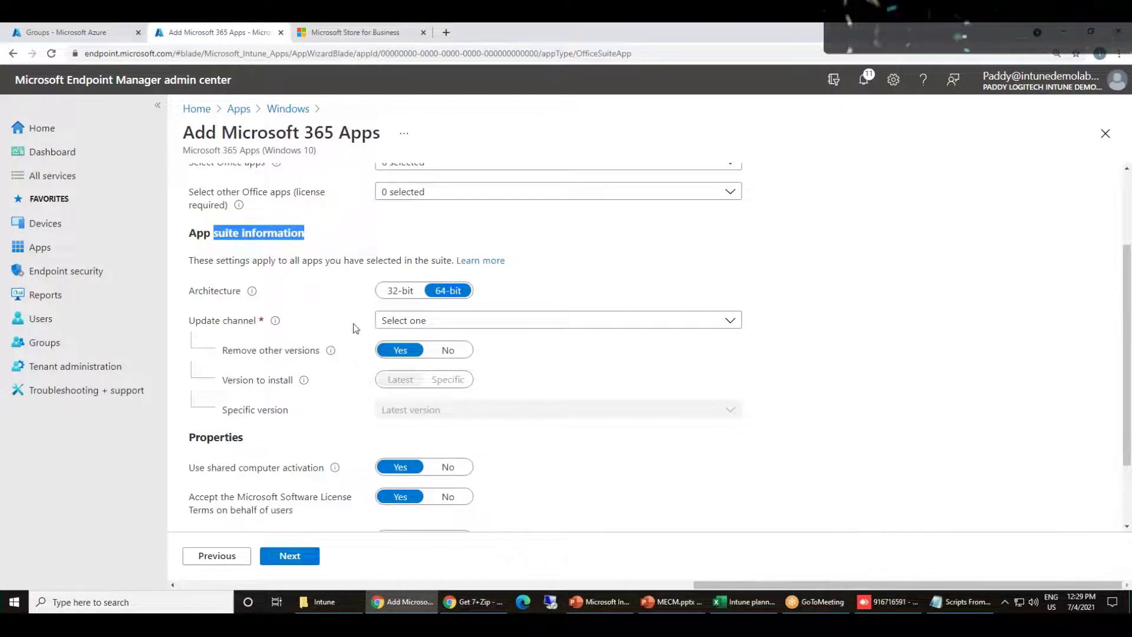
click(543, 327)
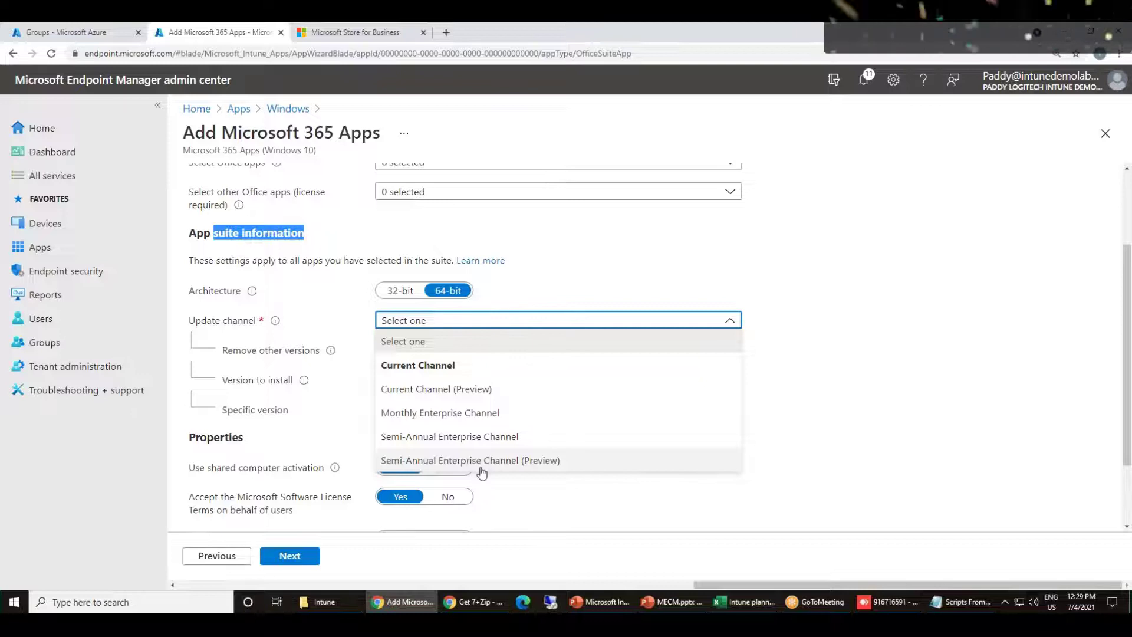
click(467, 439)
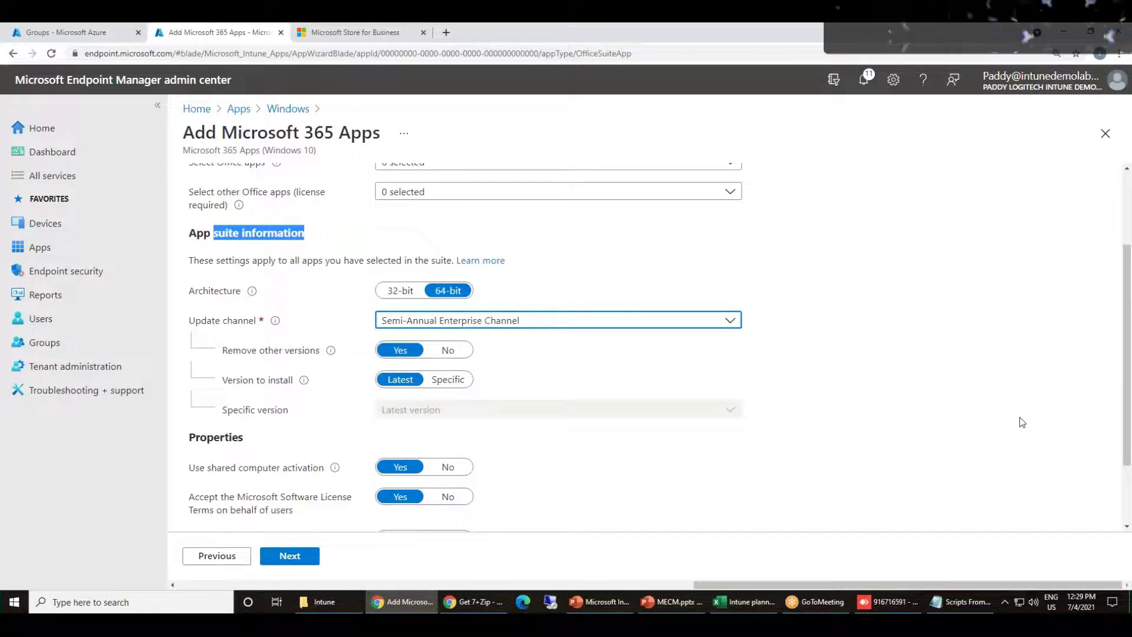
Keep Version to install at Latest, then review the remove-other-versions and shared activation settings
scroll(1014, 409, down, 2)
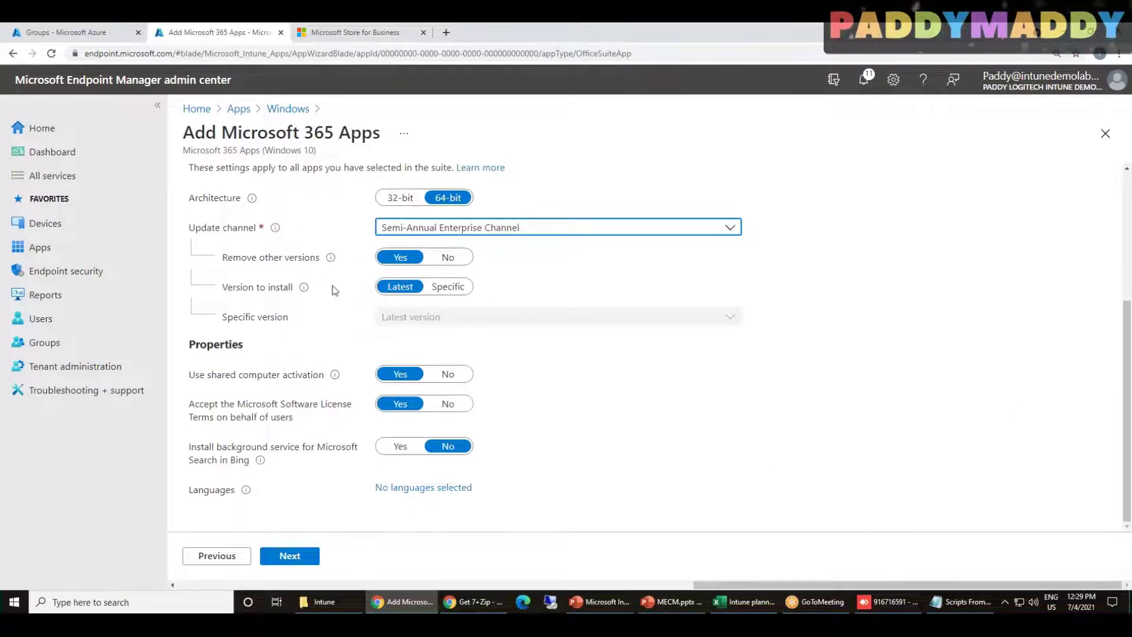
click(451, 286)
click(462, 317)
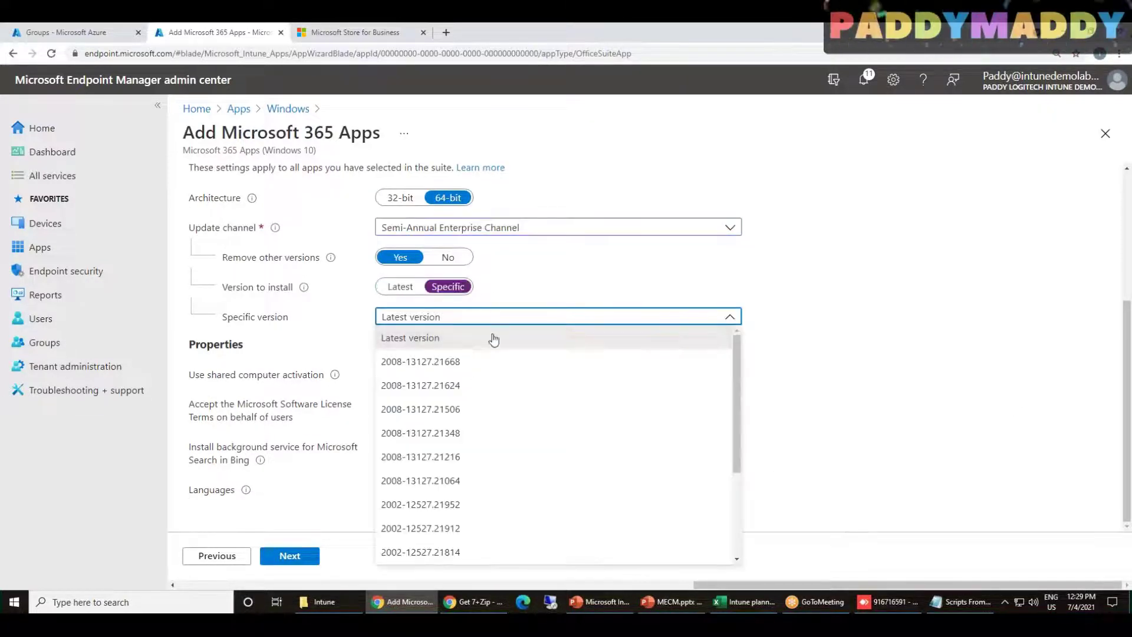
scroll(610, 519, down, 3)
scroll(598, 513, up, 3)
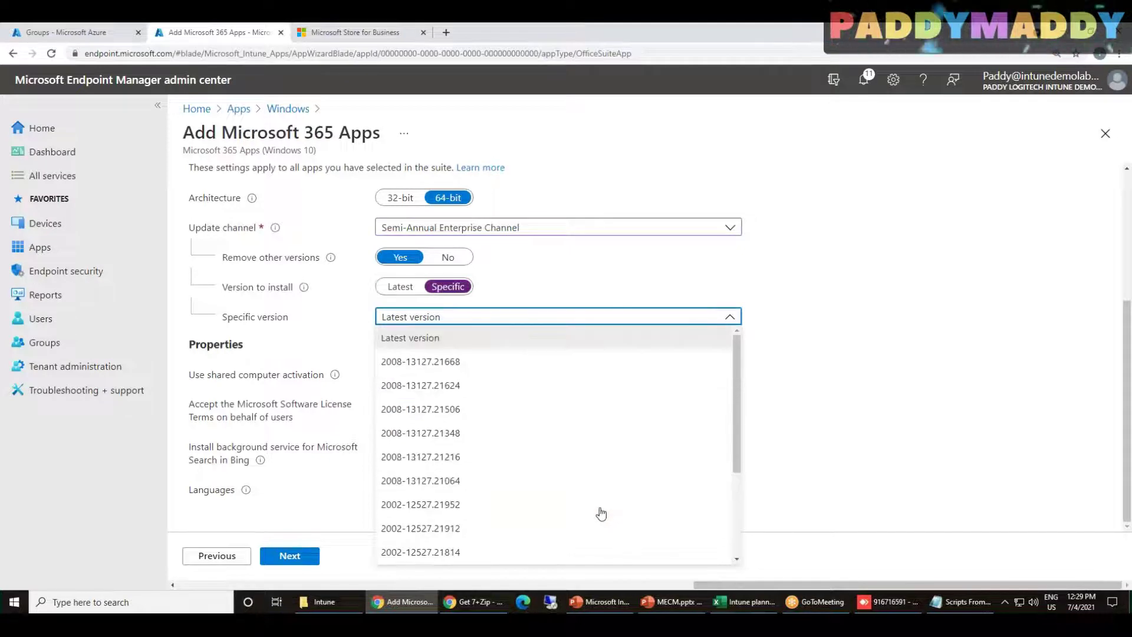
click(990, 437)
click(411, 287)
drag(228, 263, 293, 262)
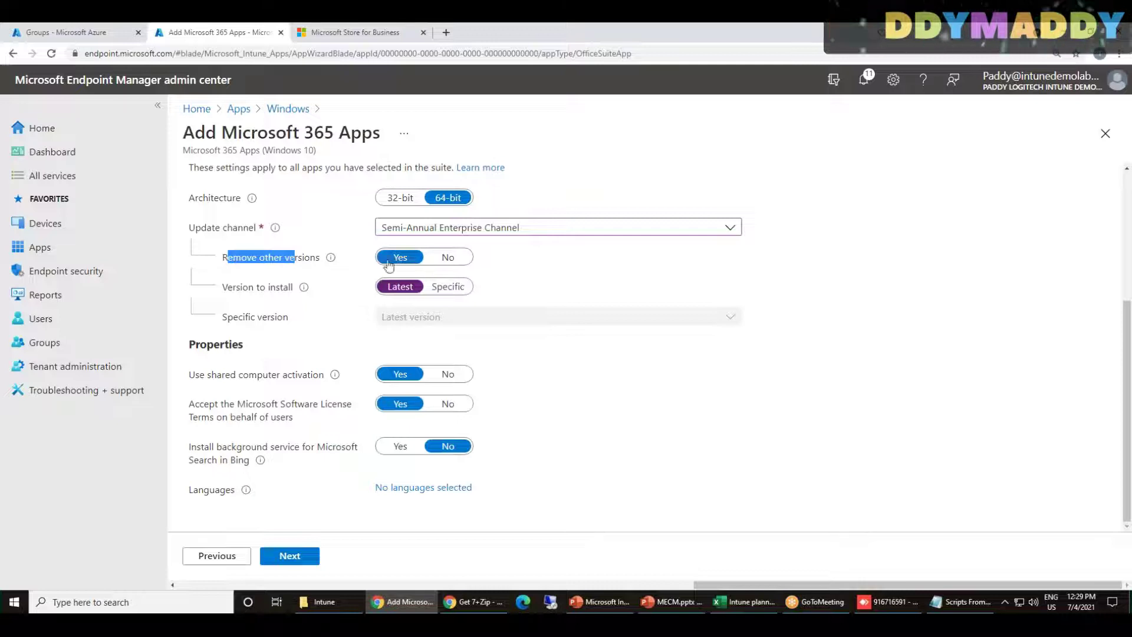
drag(207, 374, 325, 381)
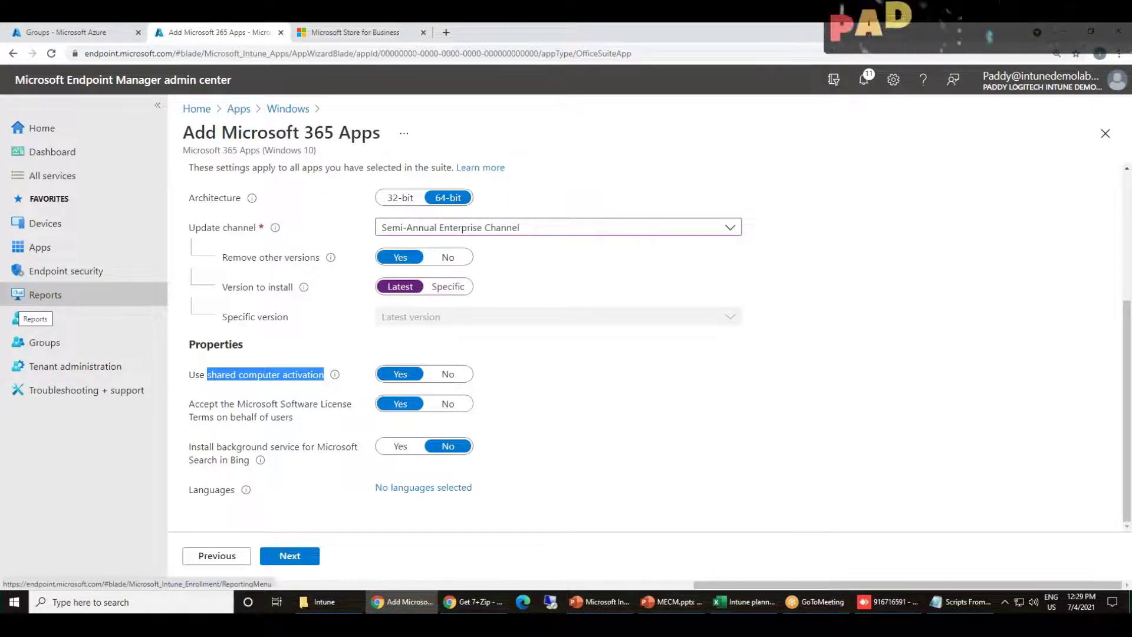
Close the Languages panel with no languages added, then continue to Assignments
scroll(341, 295, up, 4)
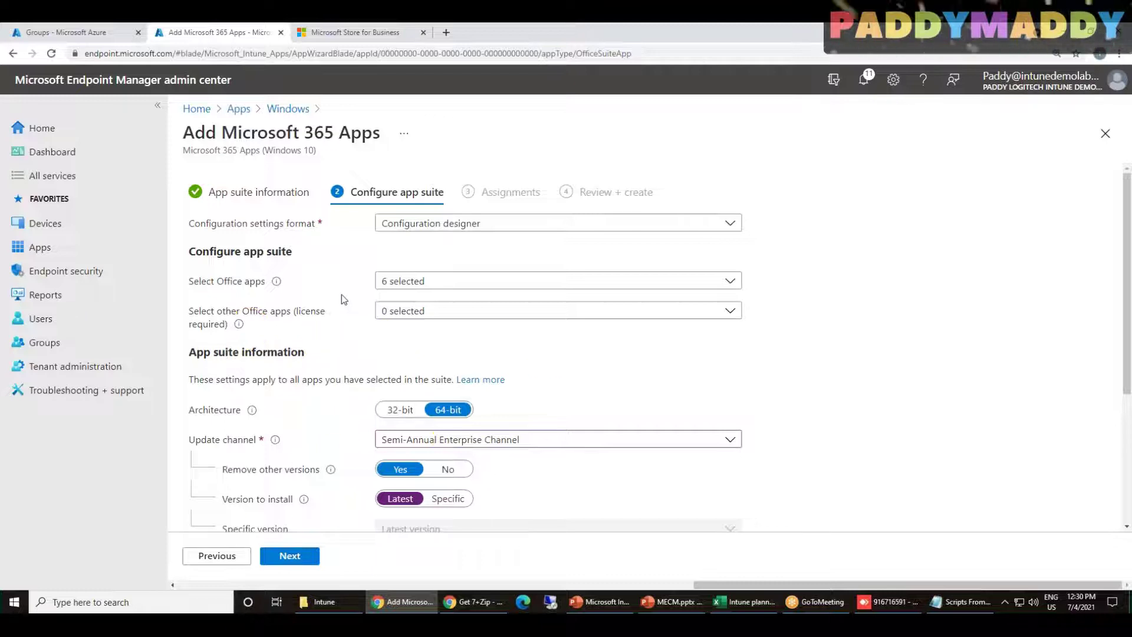
scroll(430, 588, down, 3)
drag(249, 460, 327, 447)
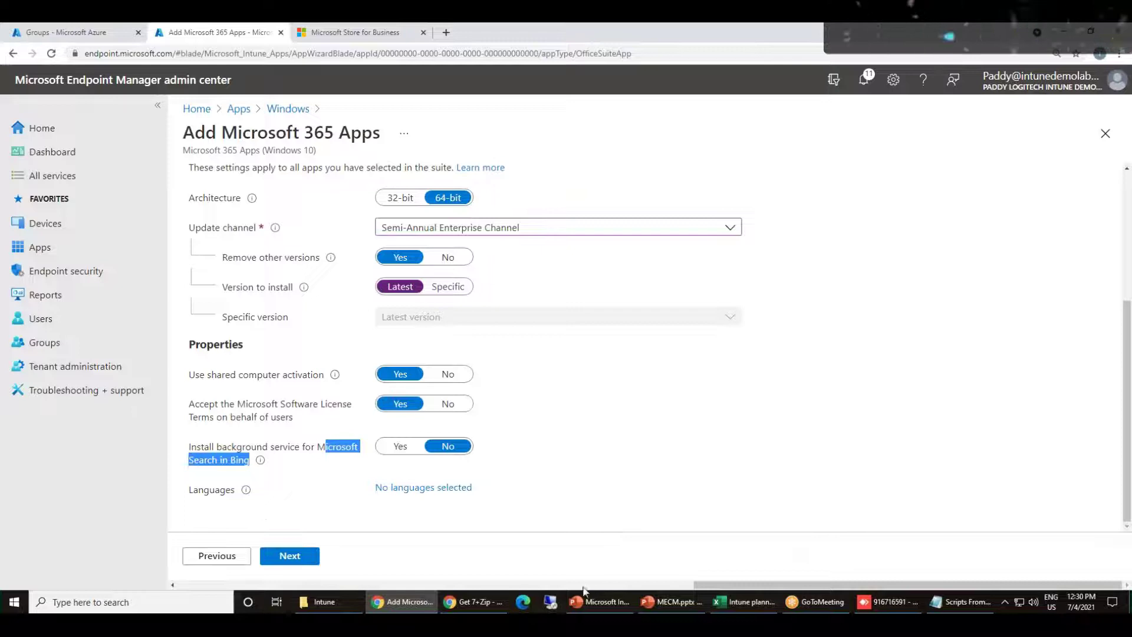
click(297, 435)
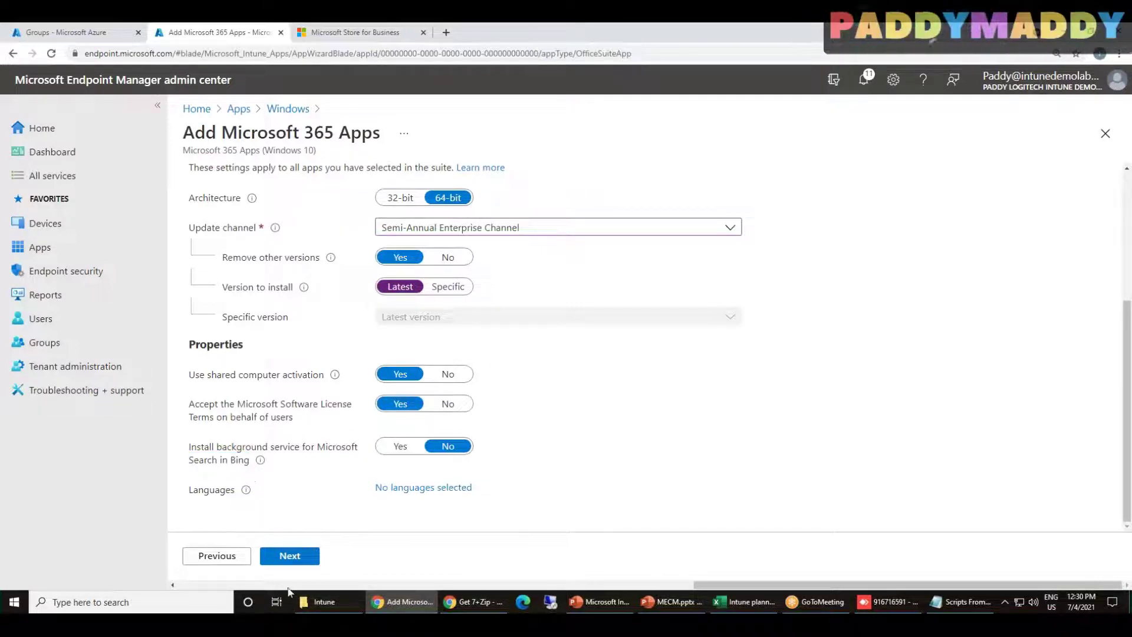
click(432, 489)
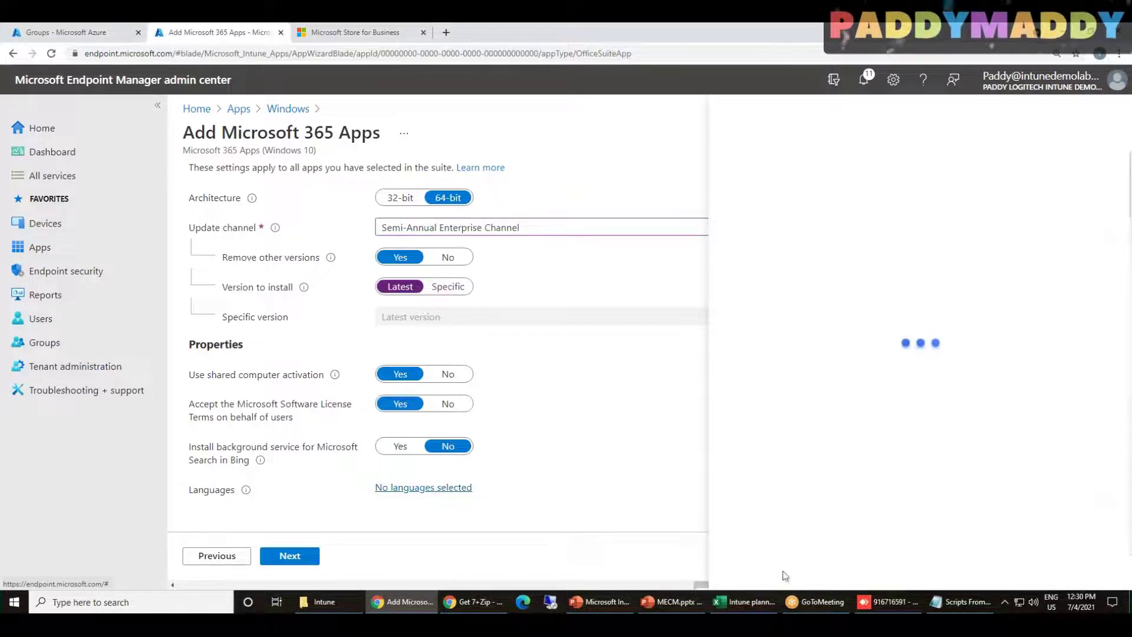
scroll(973, 348, down, 4)
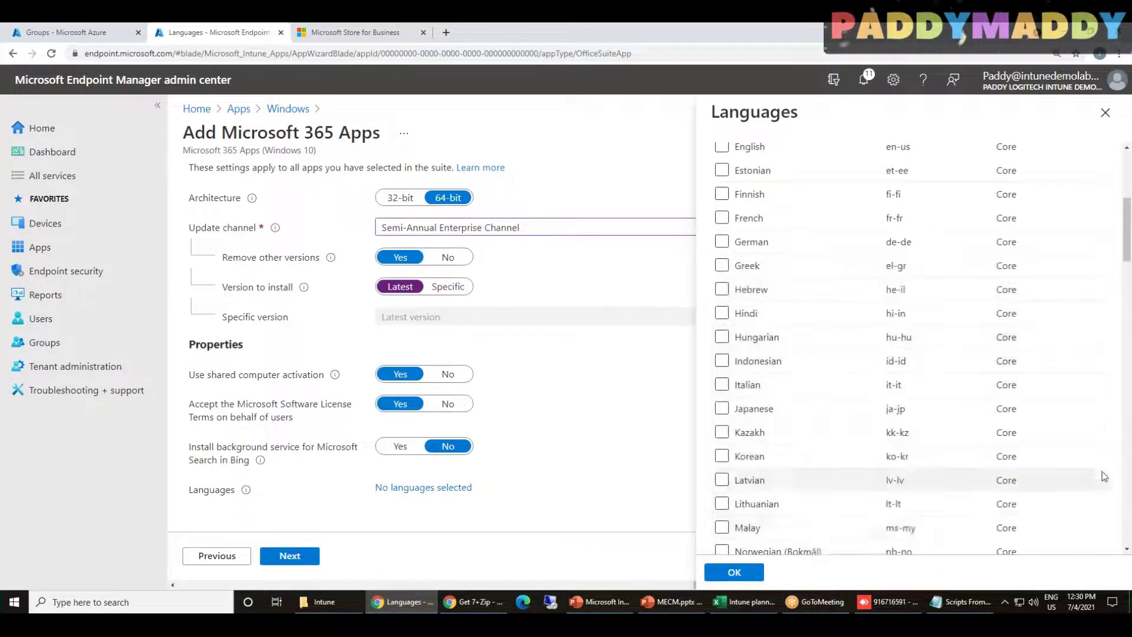
scroll(843, 415, up, 5)
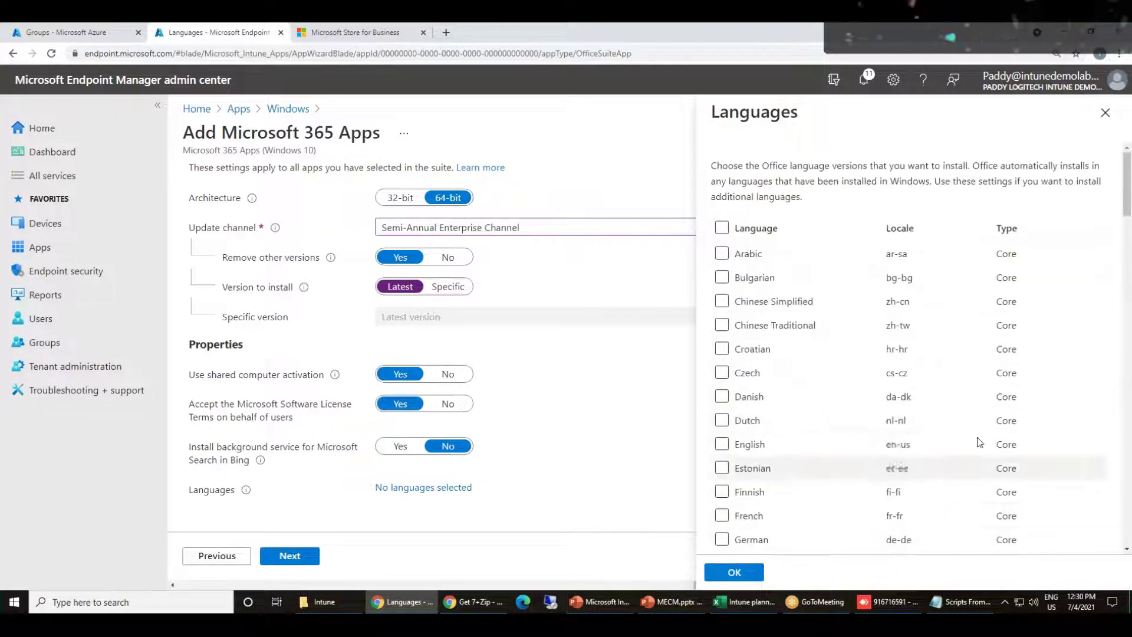
click(1104, 112)
click(314, 558)
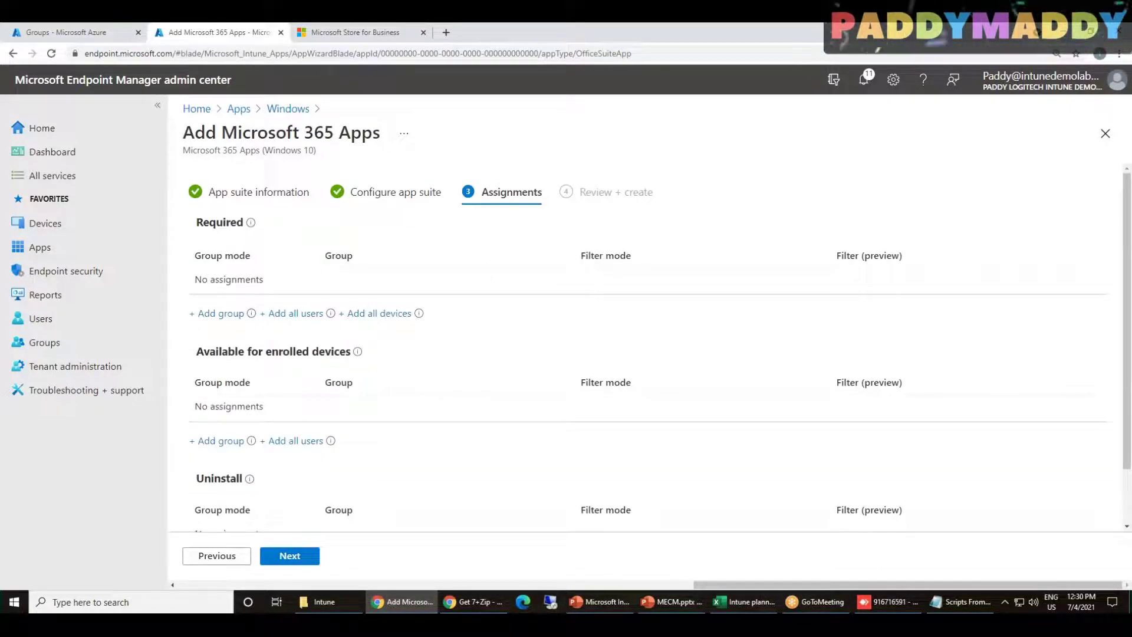
Add all devices and all users under Required, then go on to Review + create
scroll(537, 451, down, 1)
scroll(537, 452, up, 1)
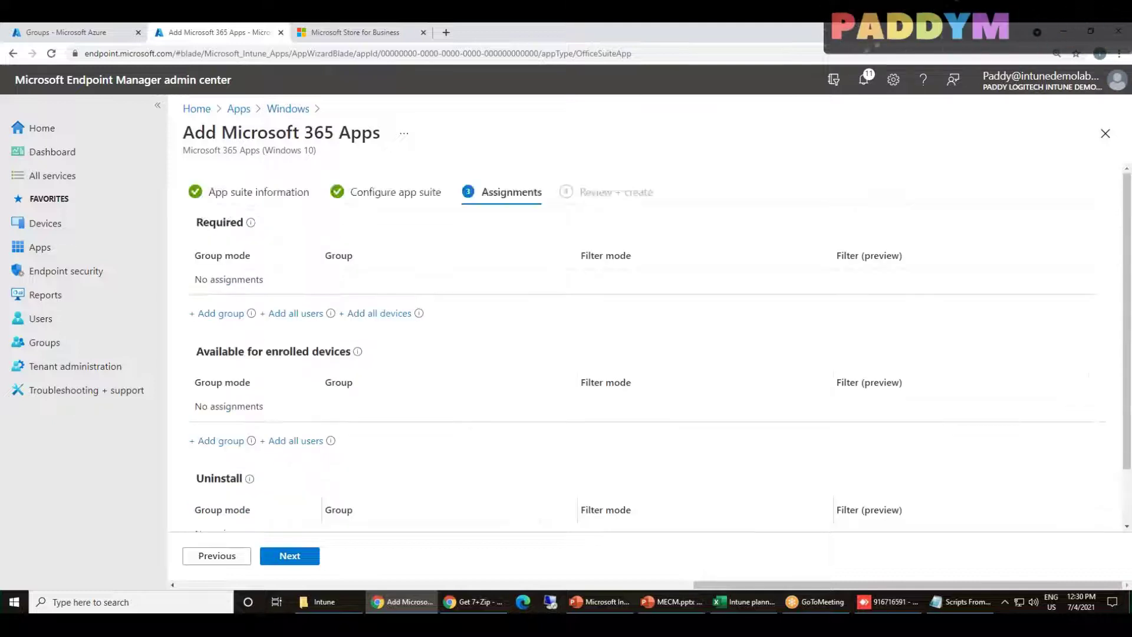
scroll(538, 452, down, 1)
scroll(301, 472, down, 1)
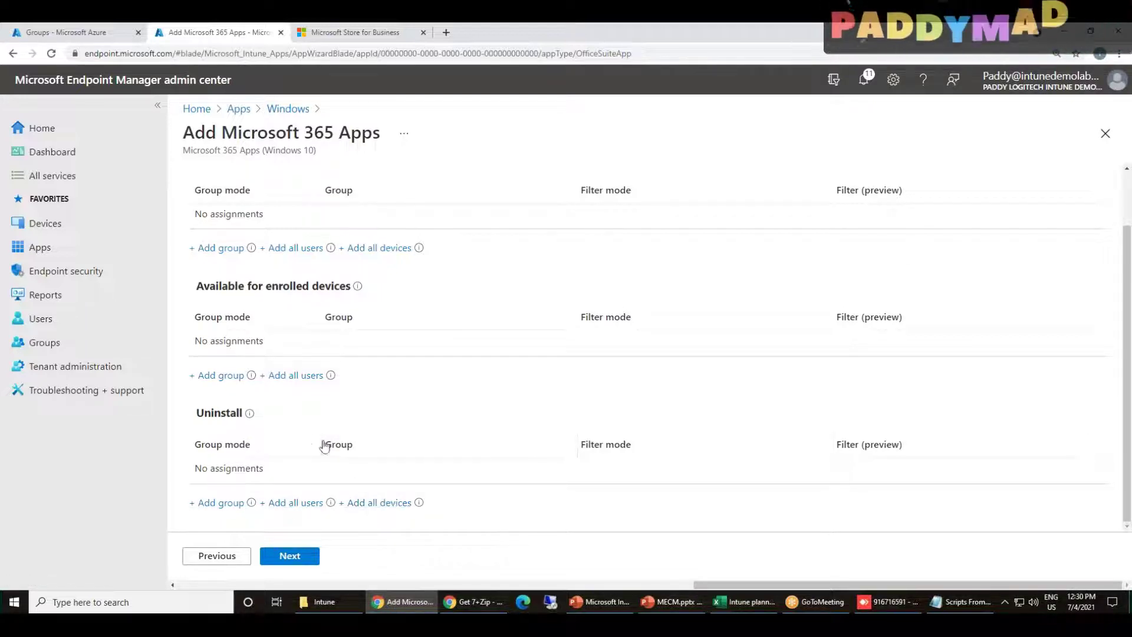
scroll(515, 369, up, 1)
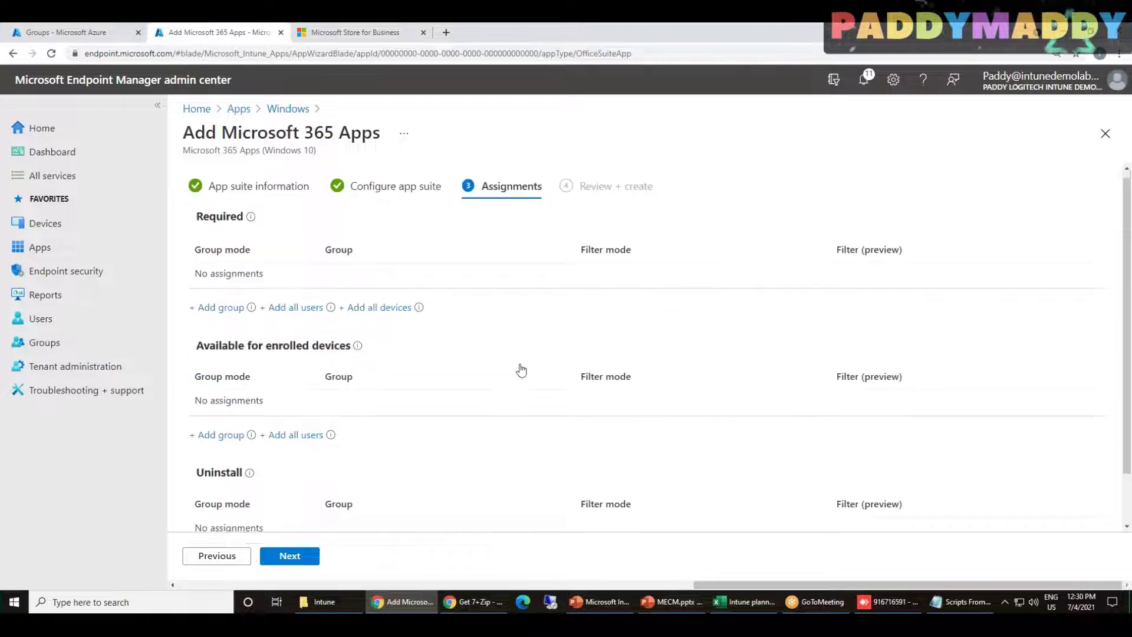
click(379, 313)
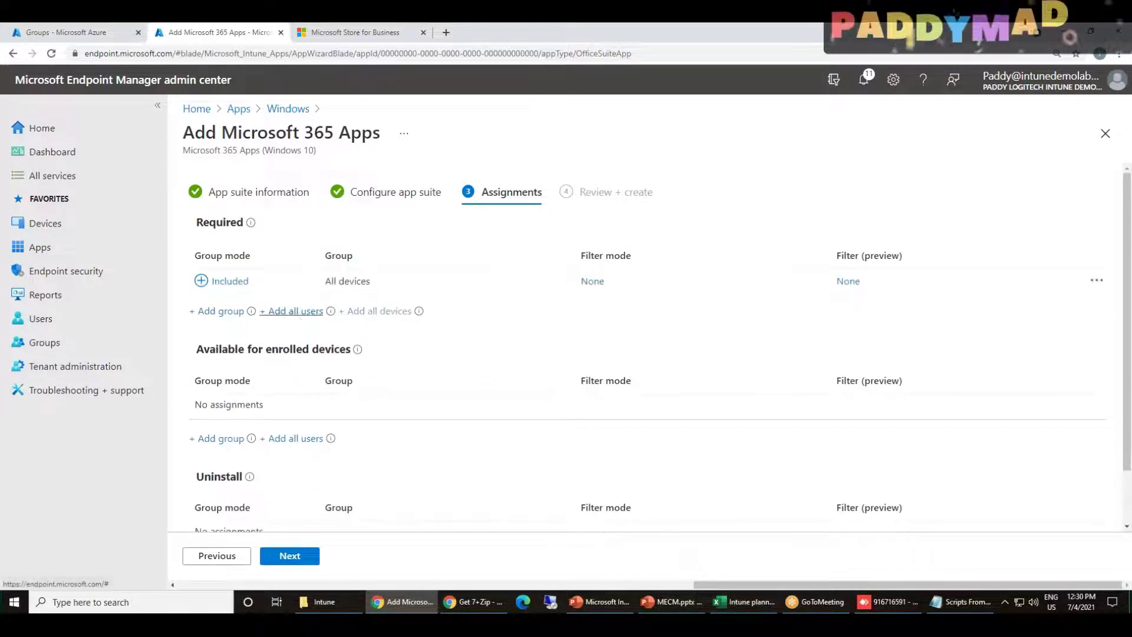
click(296, 313)
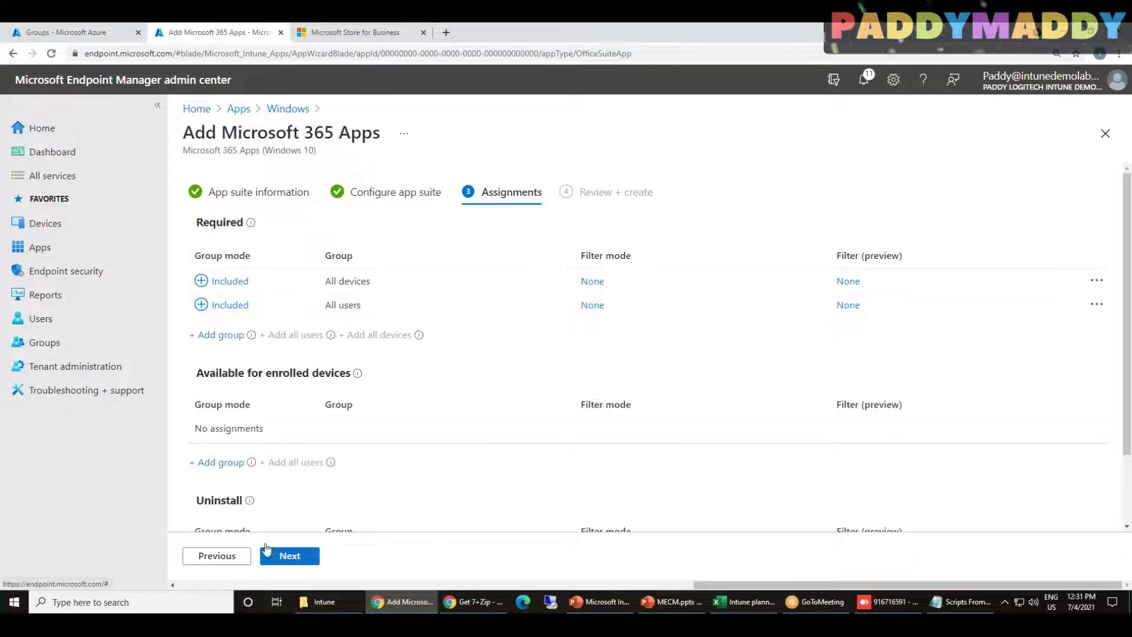
click(281, 559)
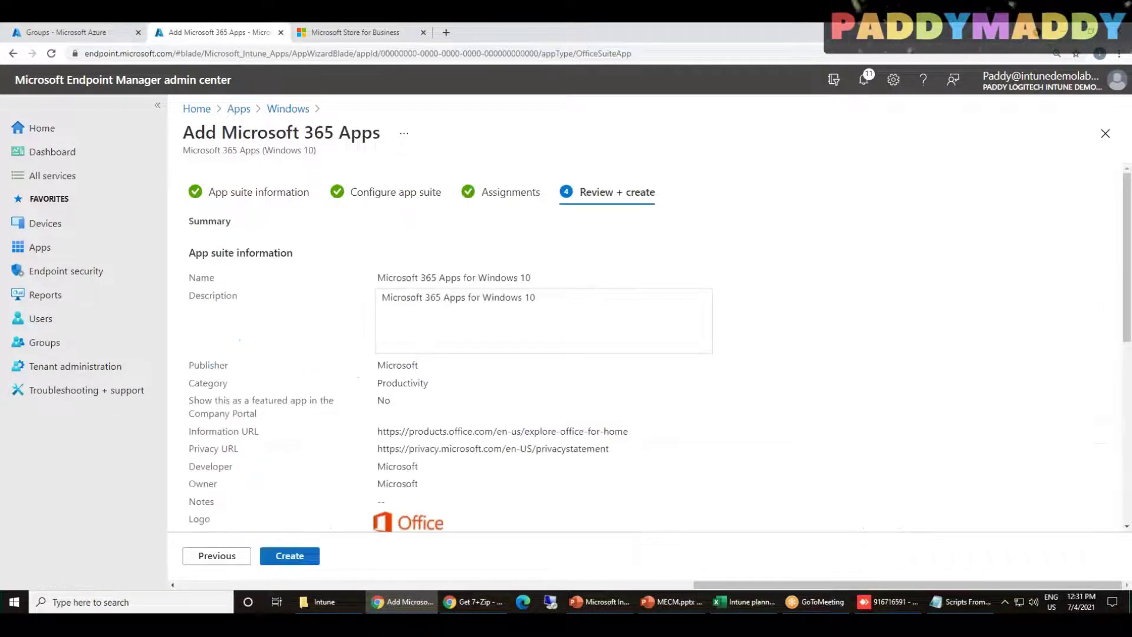
Create Microsoft 365 Apps for Windows 10, check its enrolled-devices assignment, and return to Overview
click(281, 559)
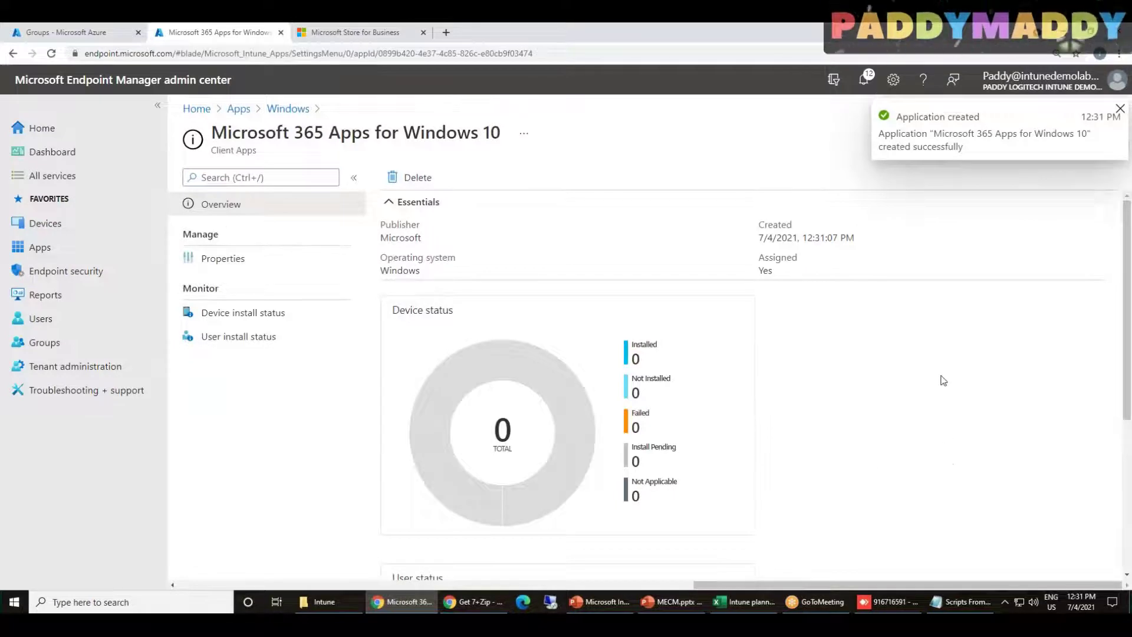
click(240, 261)
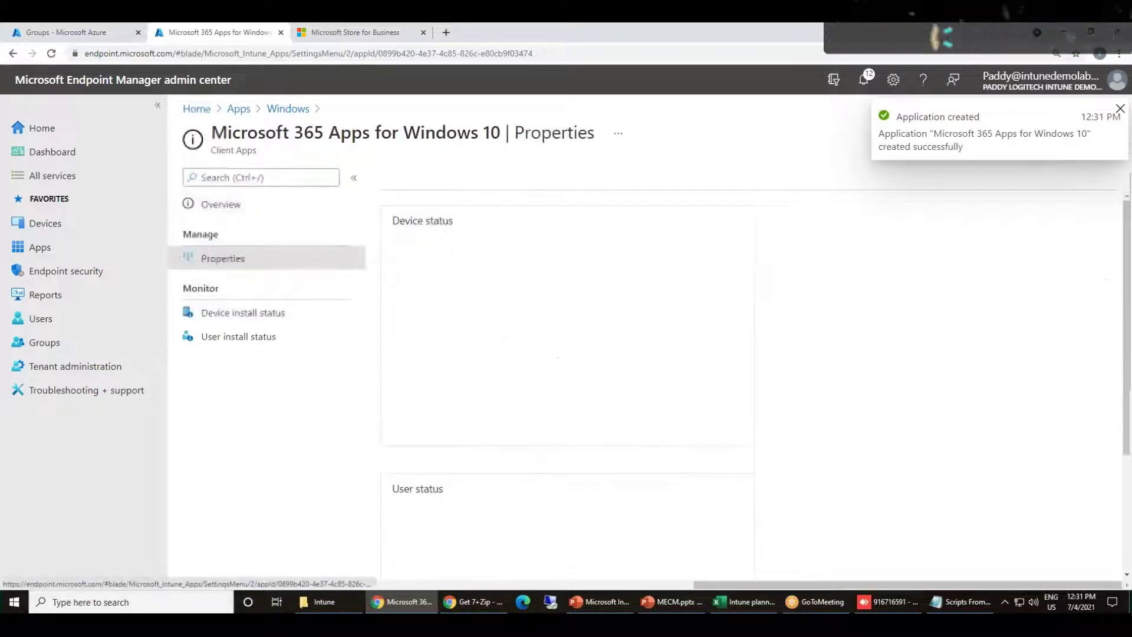
scroll(530, 413, down, 10)
drag(423, 528, 535, 530)
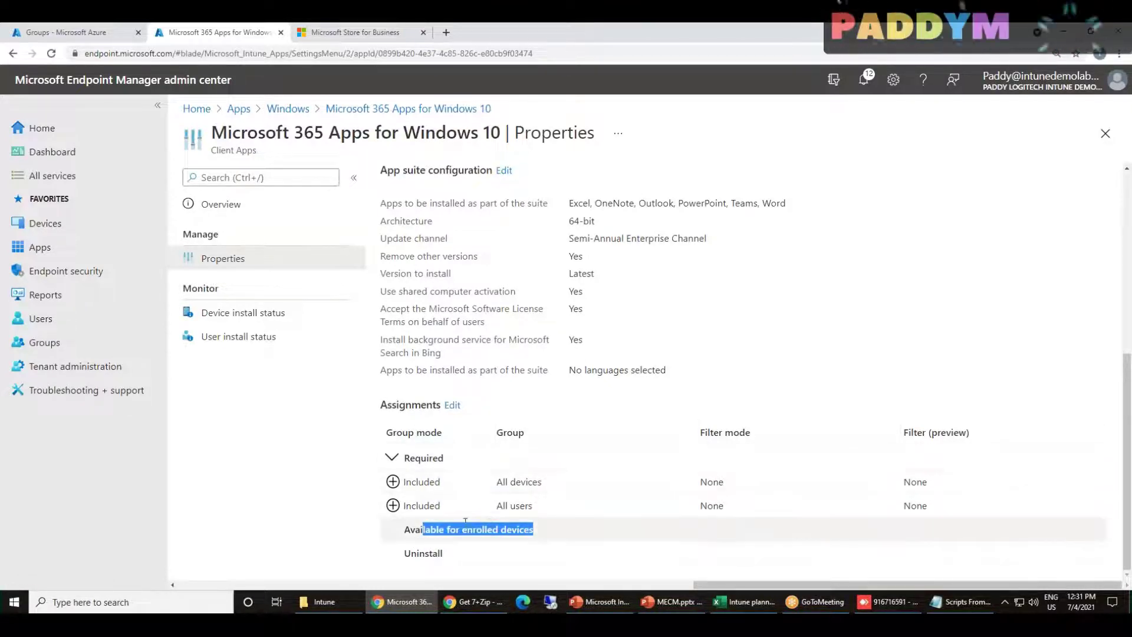
click(416, 535)
drag(406, 533, 528, 536)
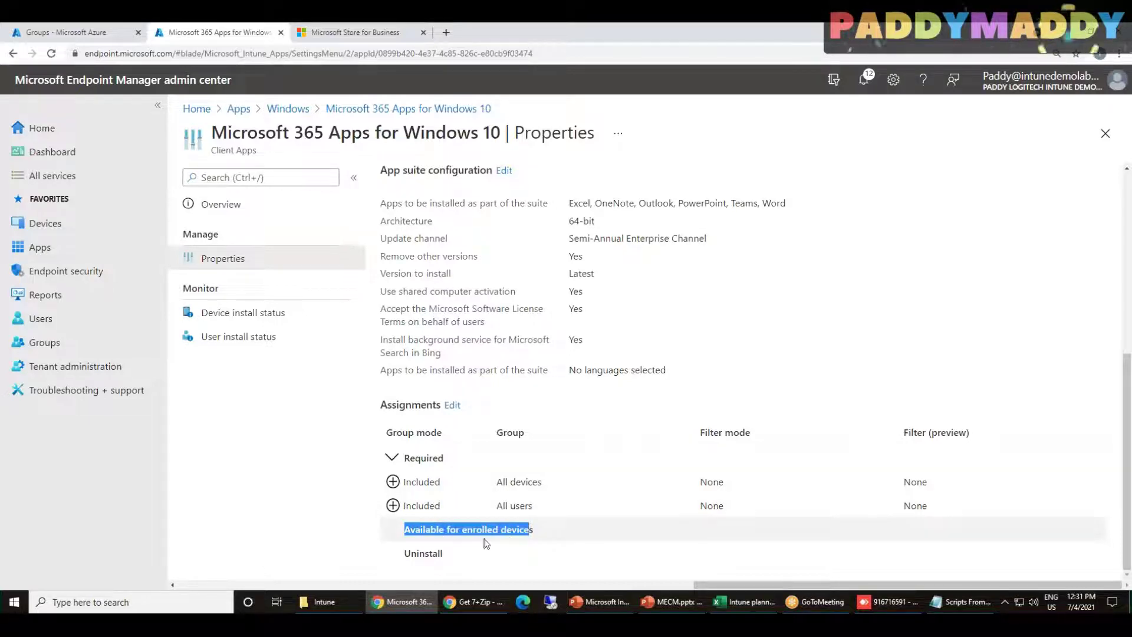
click(407, 108)
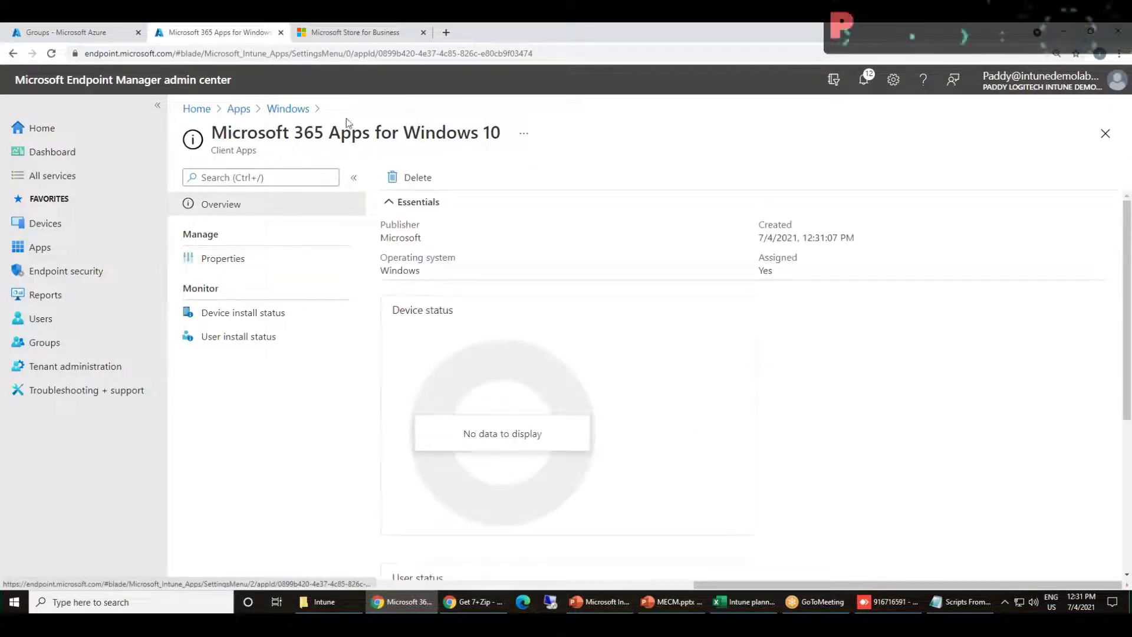
From the Windows apps list, try adding a Microsoft Edge Windows 10 app, then discard it
click(292, 112)
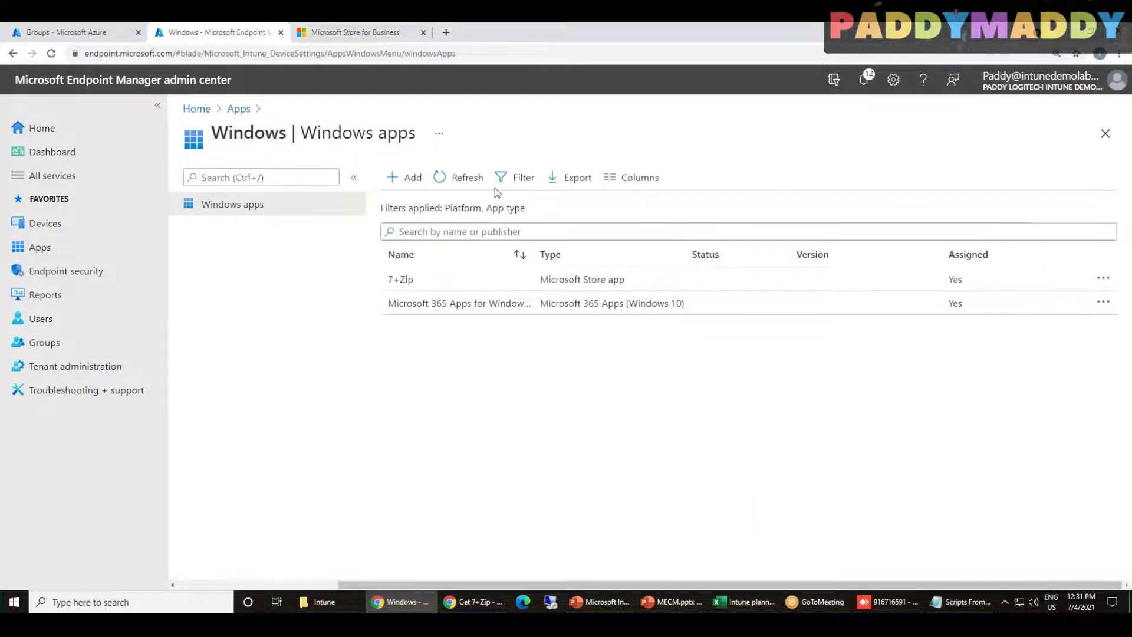
click(405, 177)
click(803, 184)
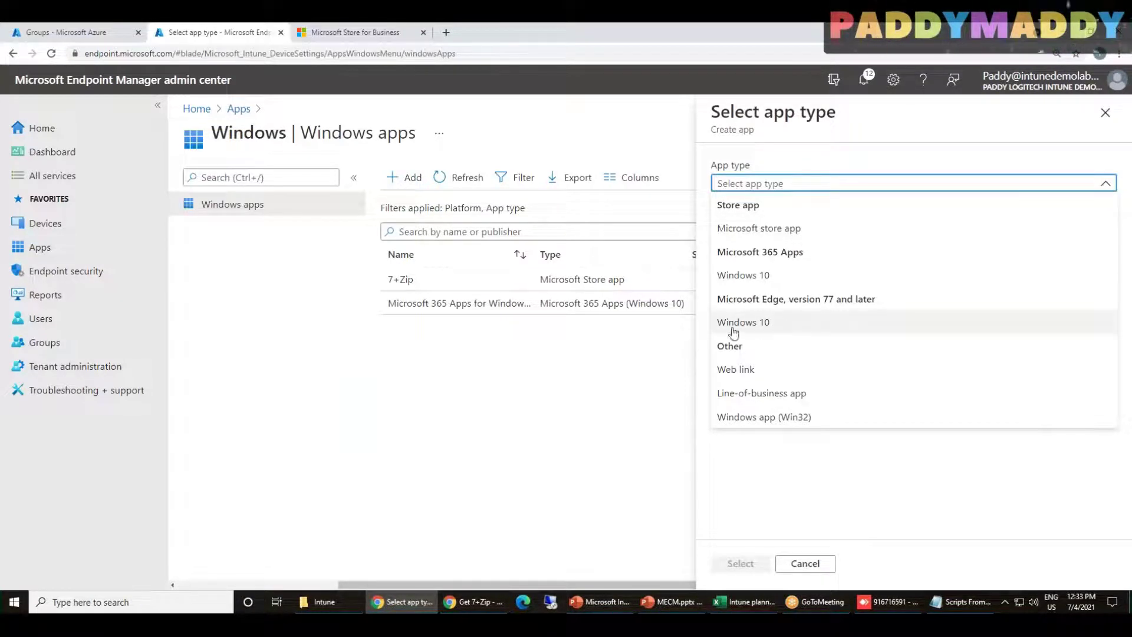
click(781, 322)
drag(785, 244, 932, 238)
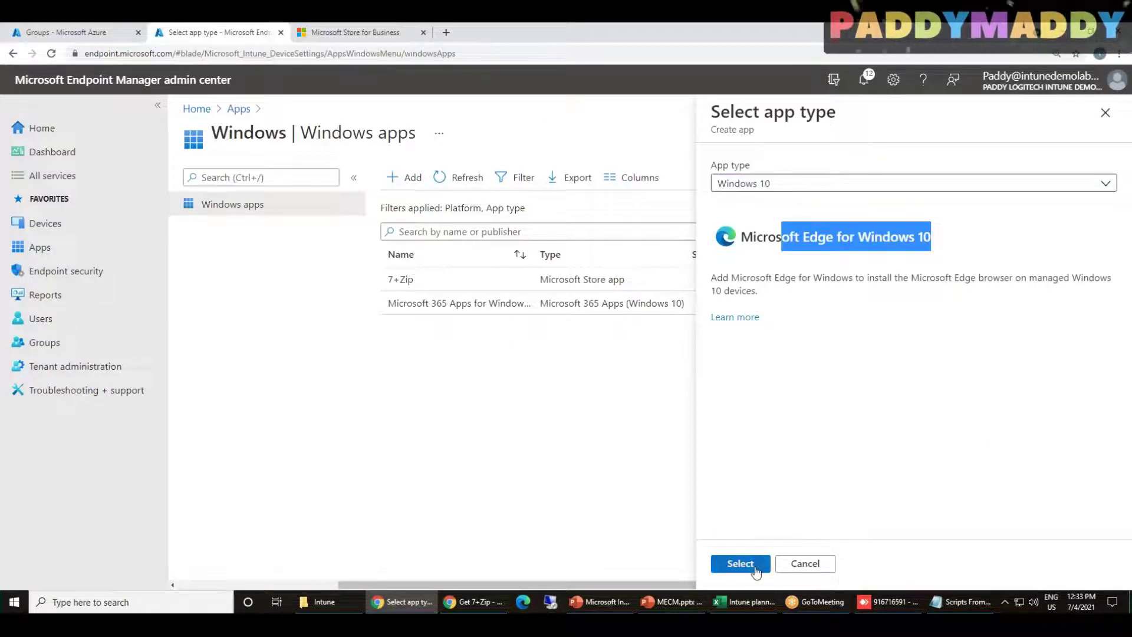
click(805, 563)
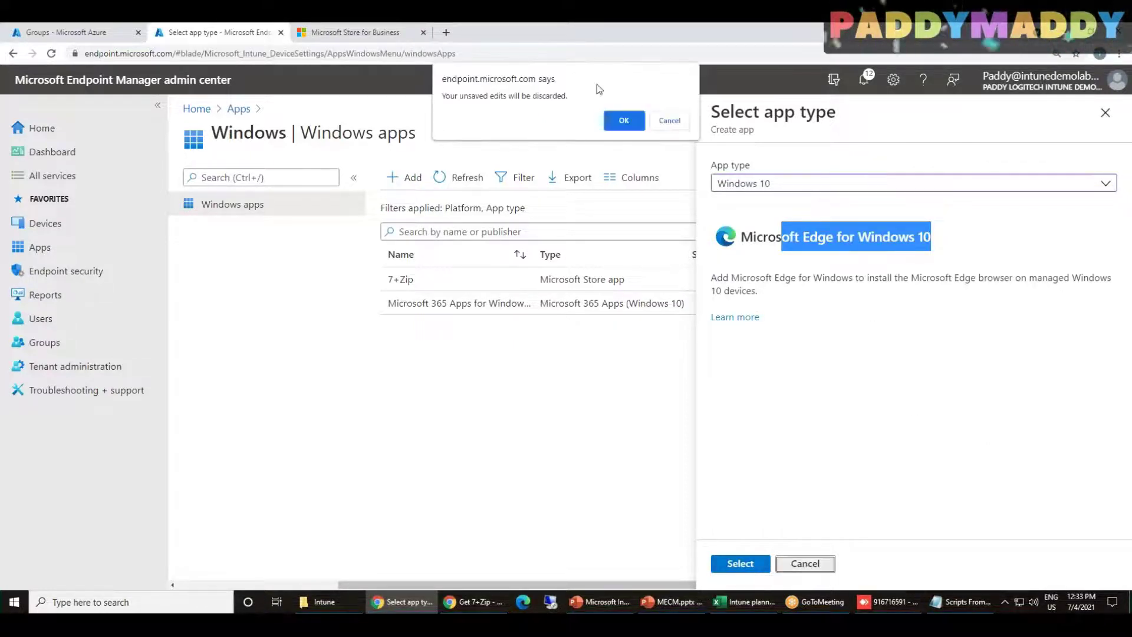
click(623, 120)
Start adding a new app again with Web link as the app type
click(407, 176)
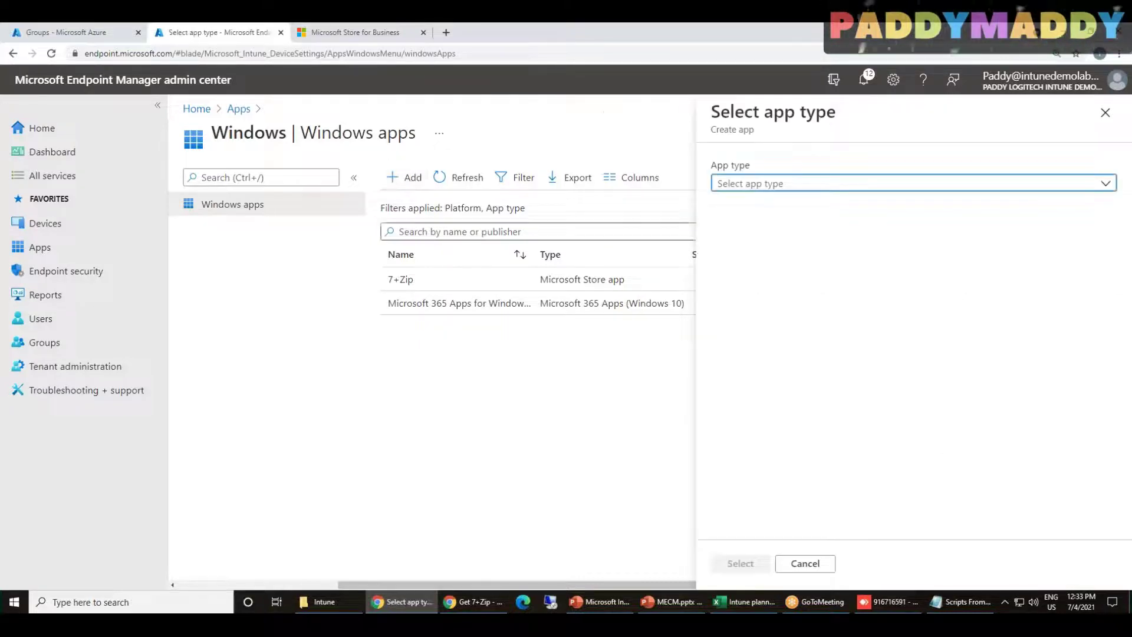
click(787, 183)
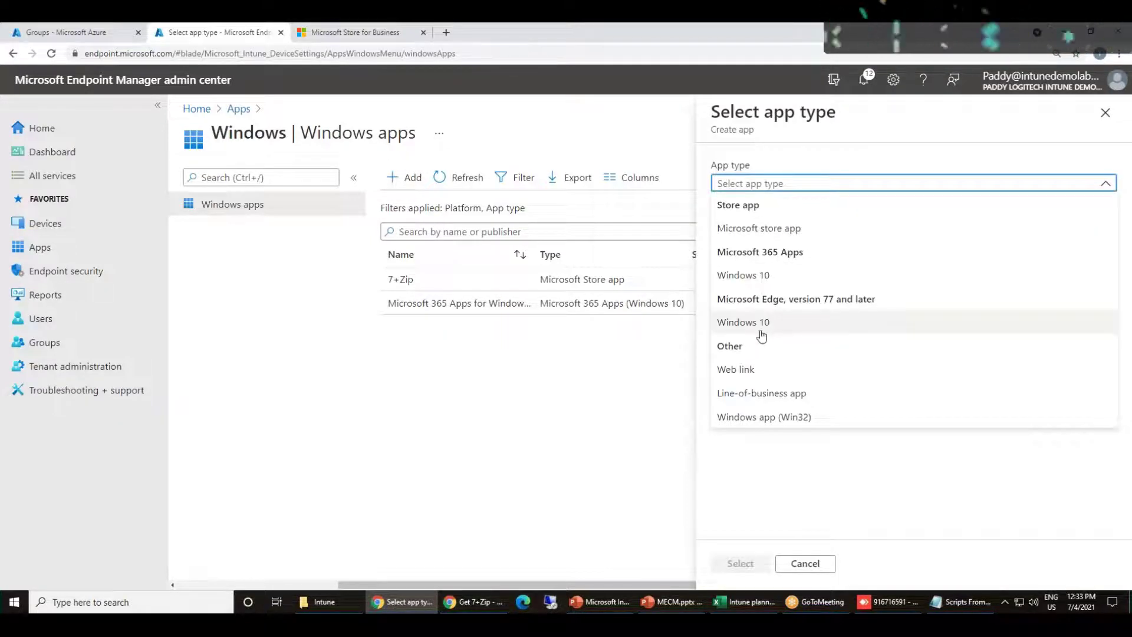
click(779, 379)
drag(740, 277, 805, 302)
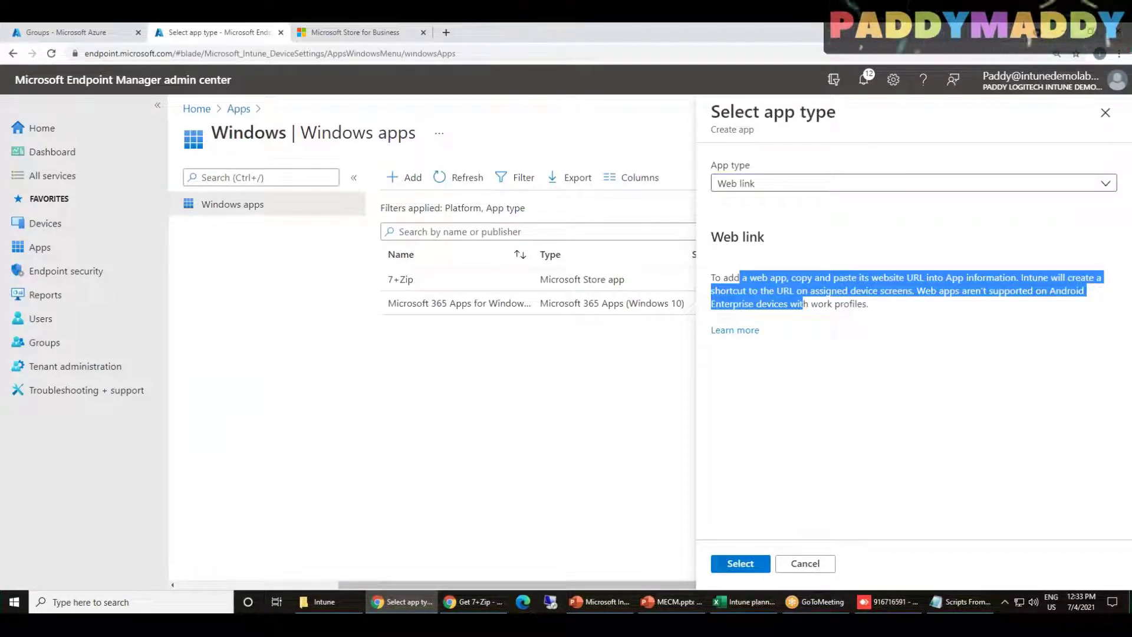
click(888, 316)
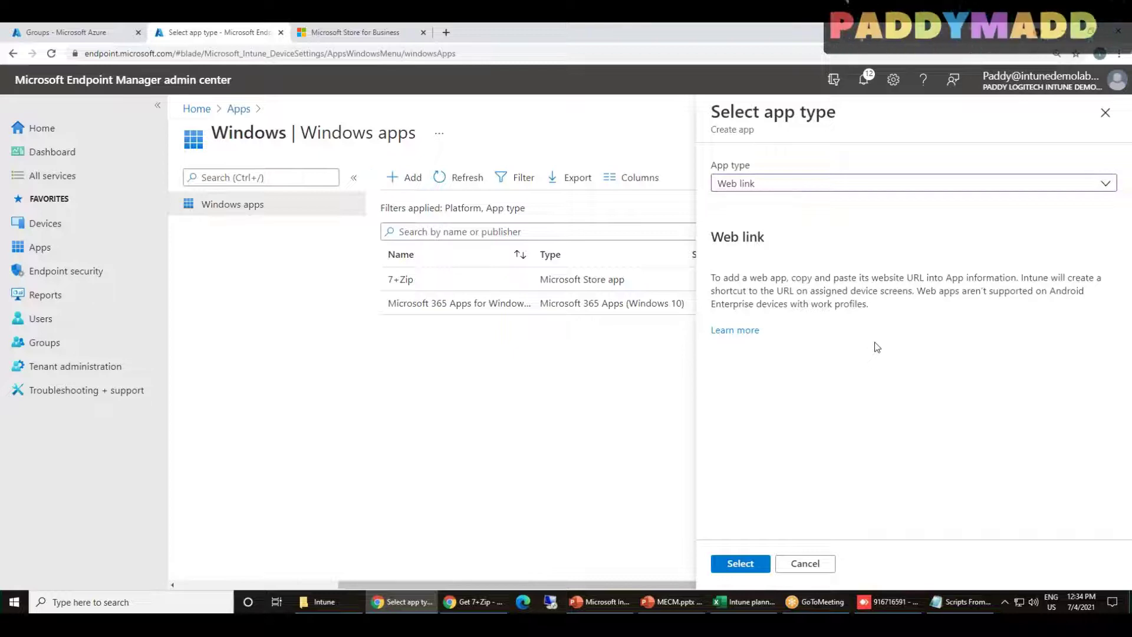
key(ctrl+t)
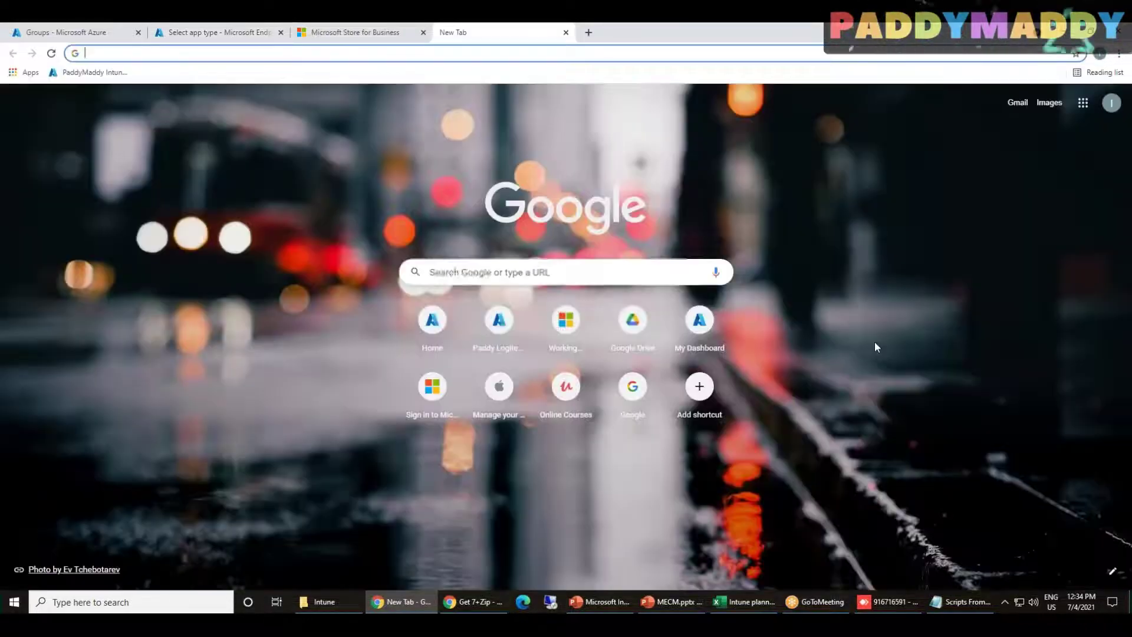
text(itteam)
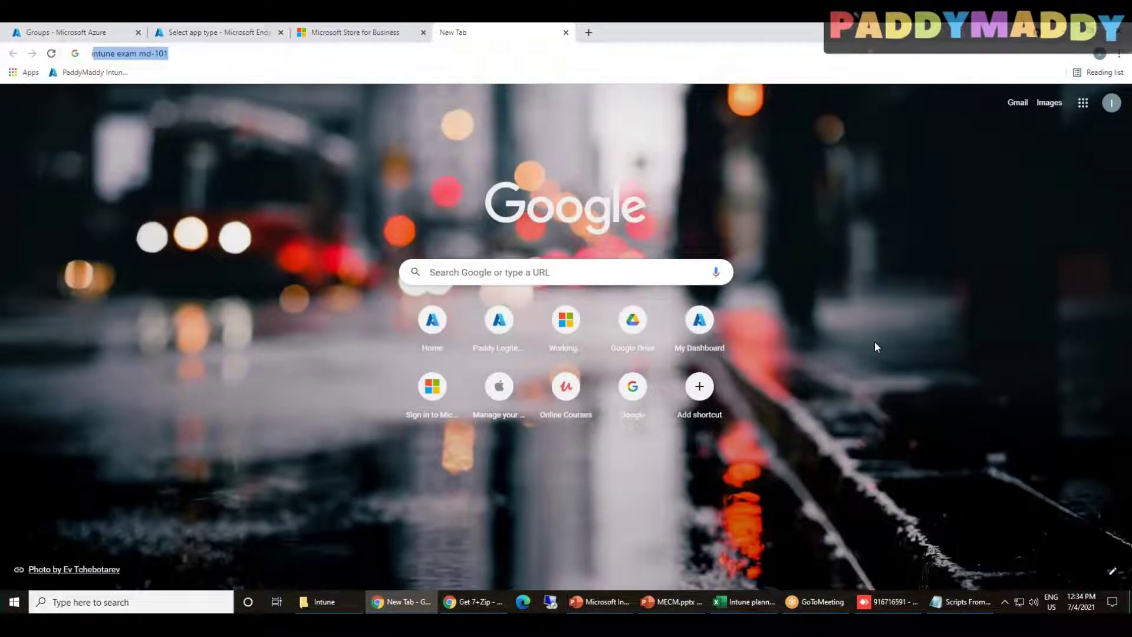
text(.)
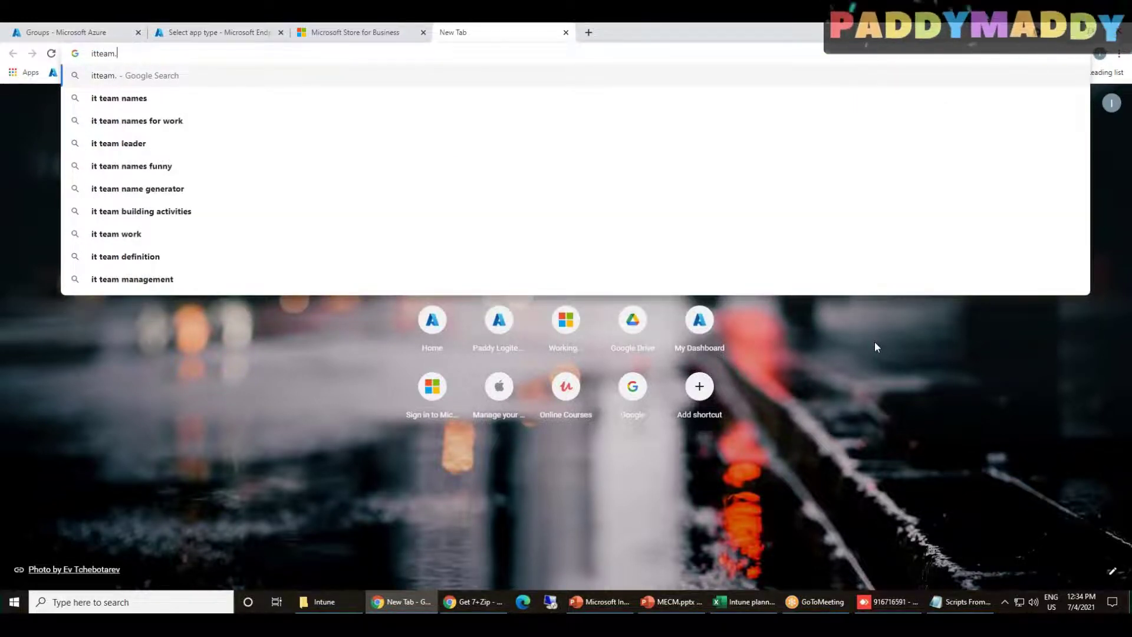
text(lear)
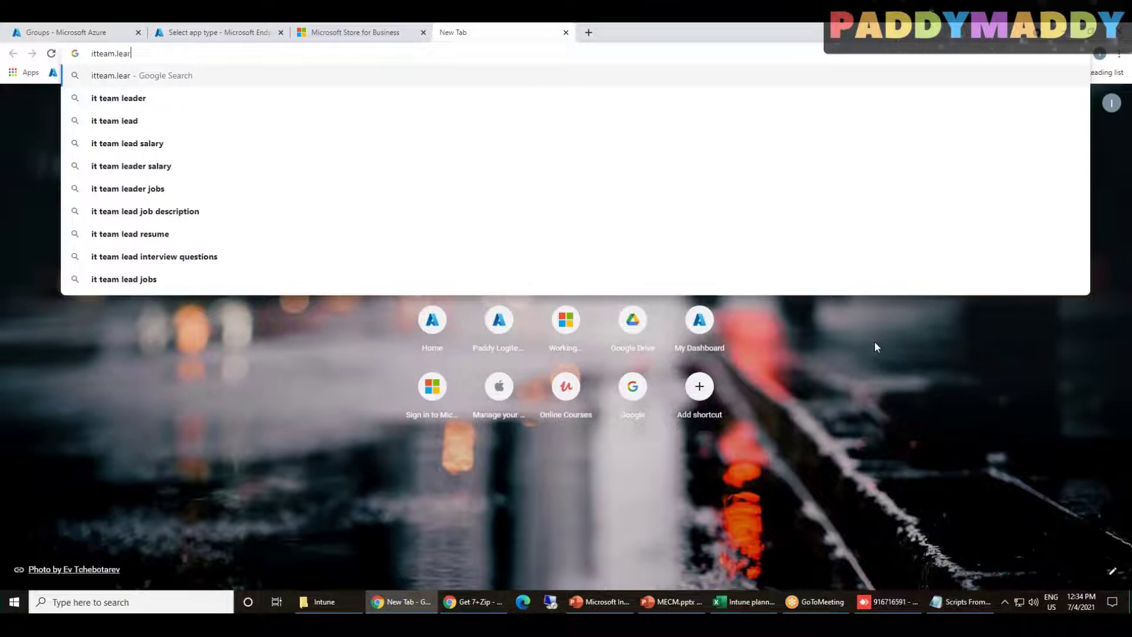
text(ninmylab.com)
key(Return)
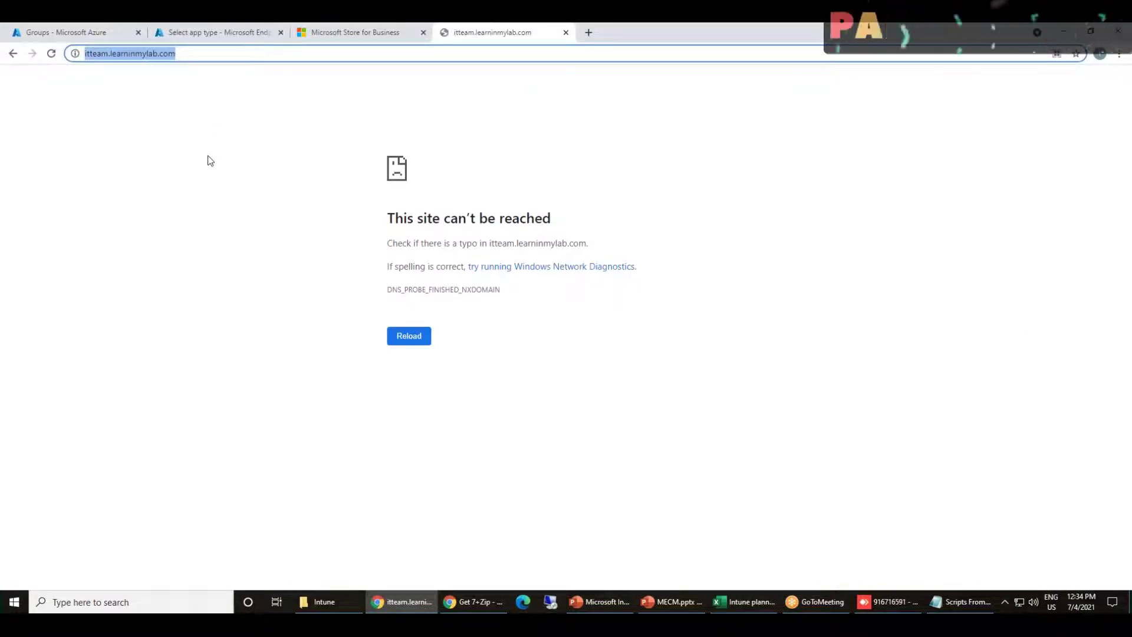
click(197, 271)
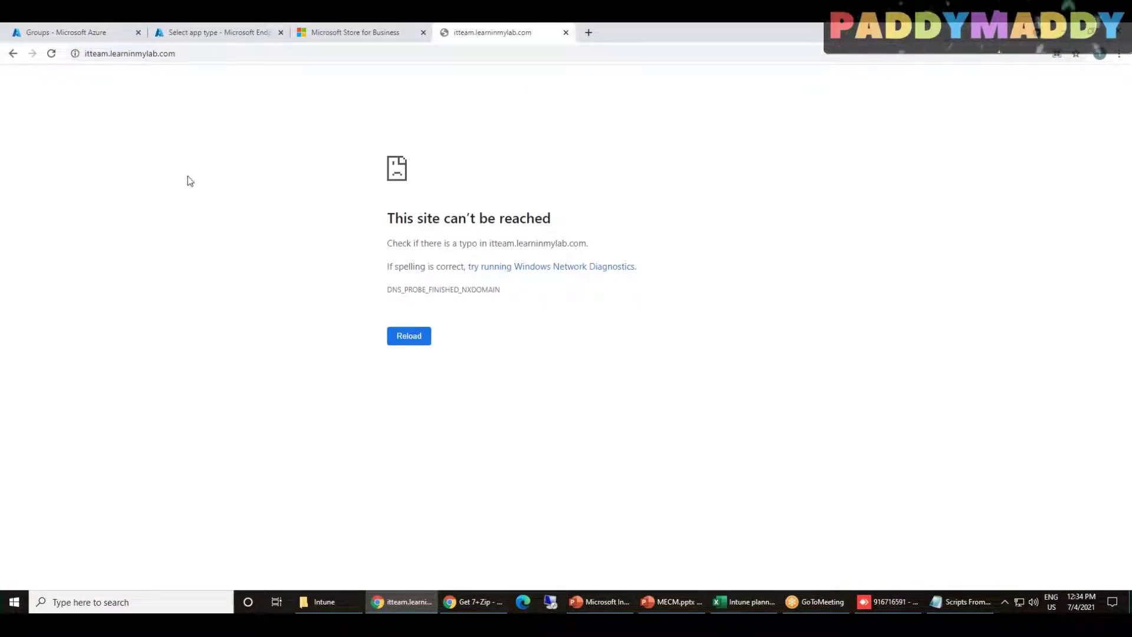
key(ctrl+w)
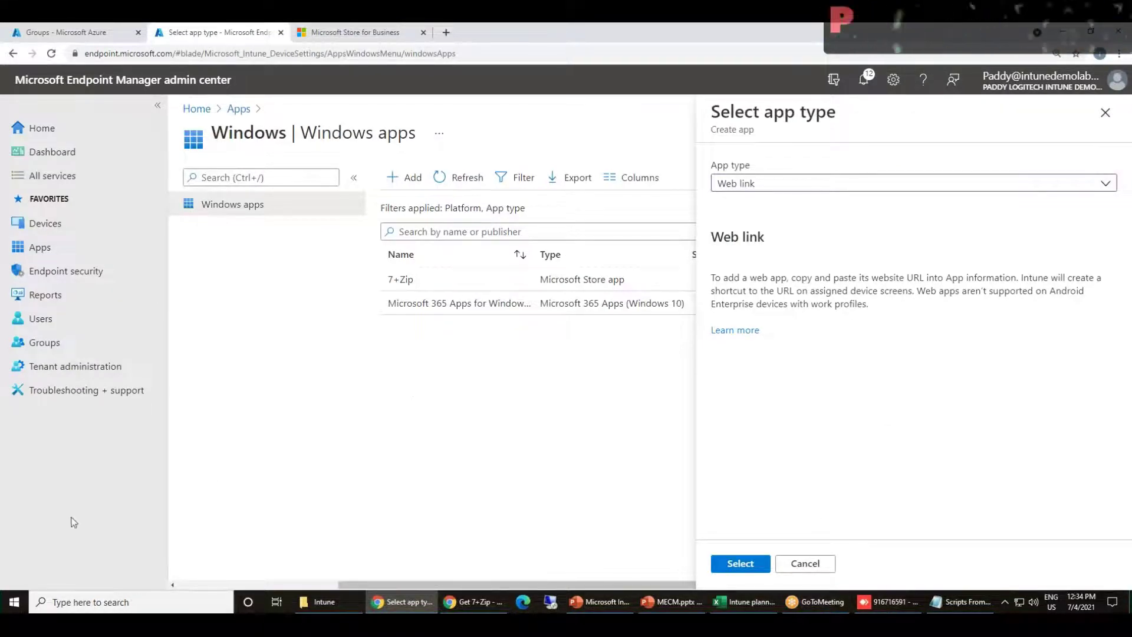
Dismiss the Start menu and confirm Web link as the app type
click(15, 601)
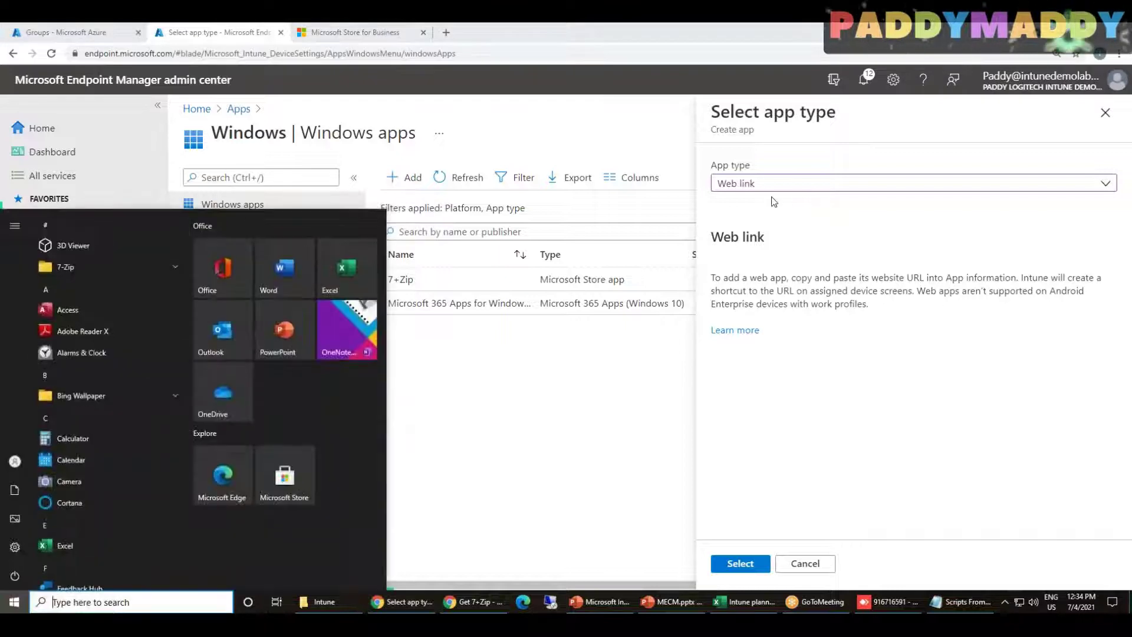
click(899, 411)
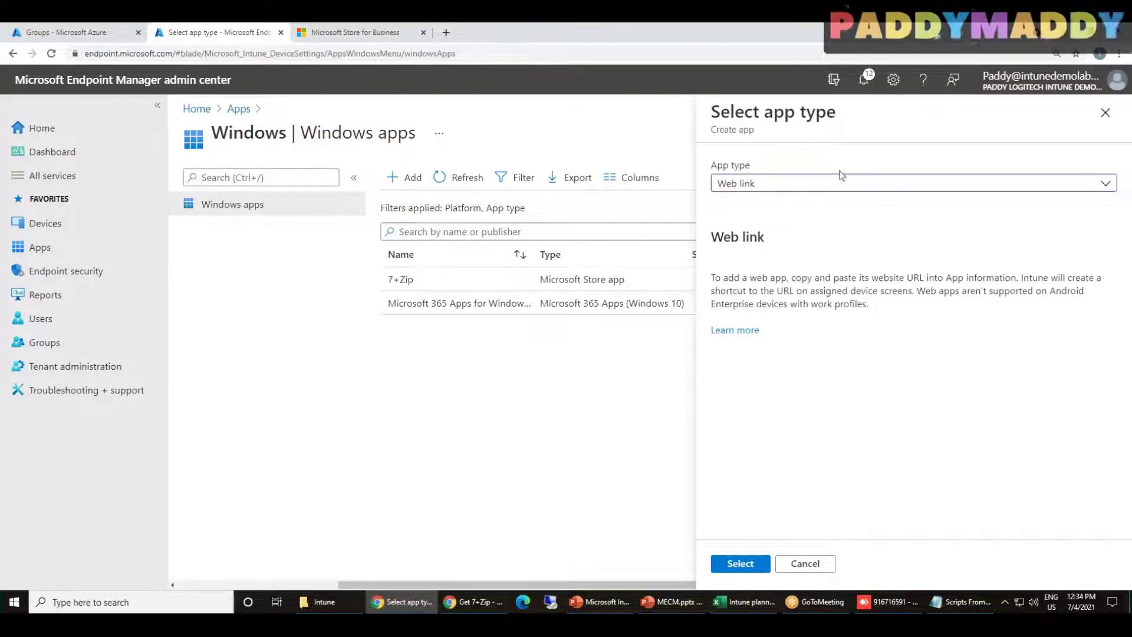
click(738, 565)
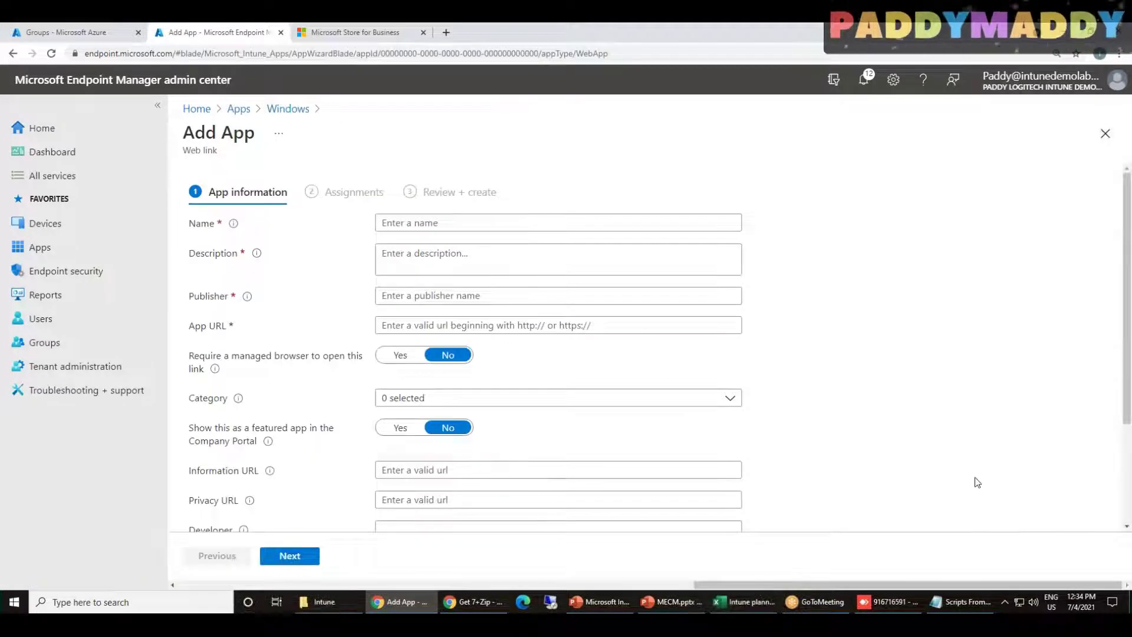
Name the app Youtube WebLink, reuse it as the description, and set the publisher to Youtube
click(498, 224)
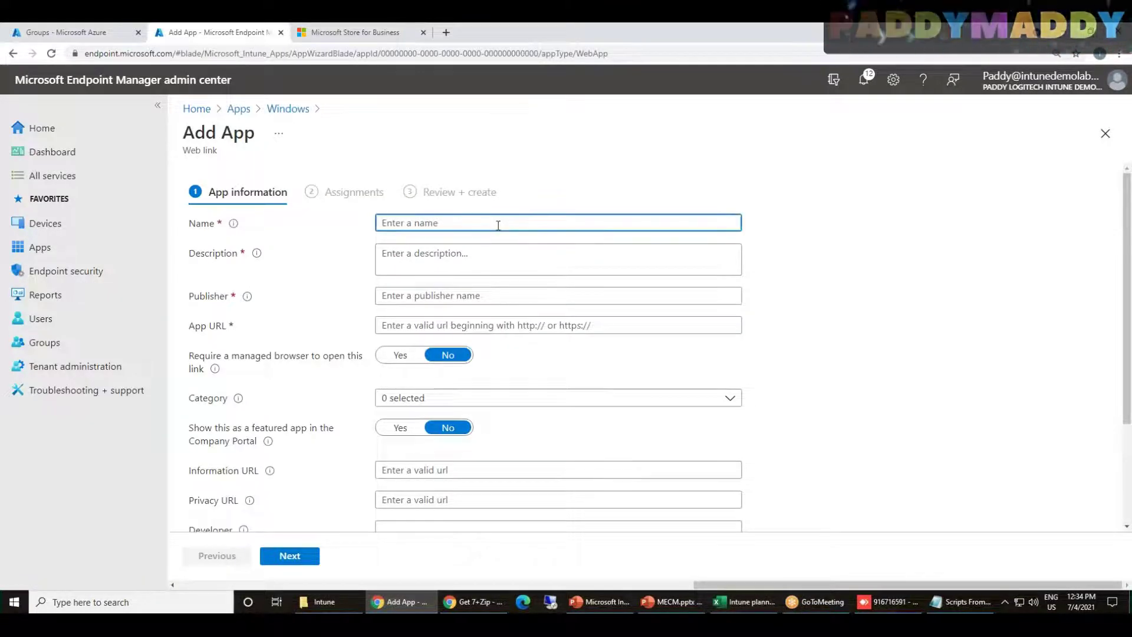
text(Your)
key(BackSpace)
text(tube)
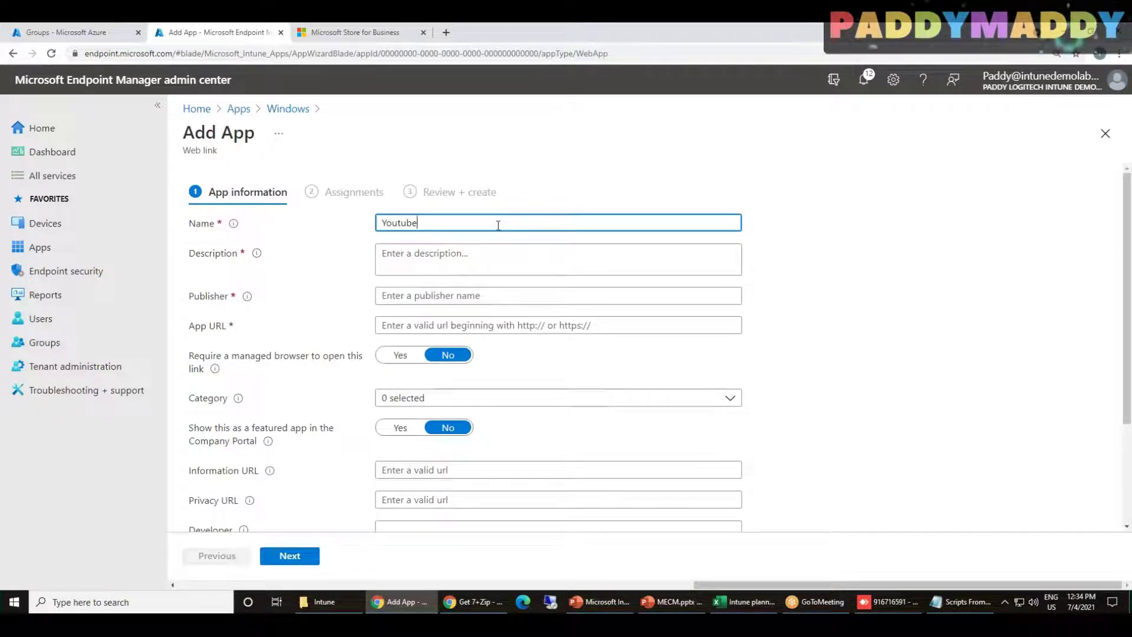
text( WebApp)
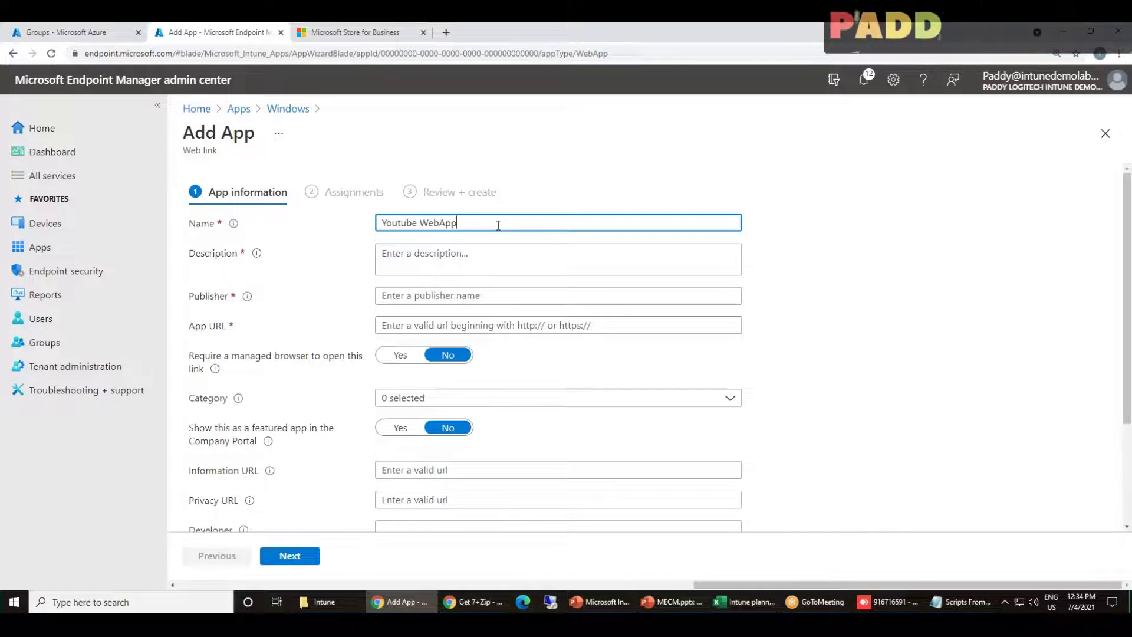
key(BackSpace)
key(BackSpace)
key(BackSpace)
text(Link)
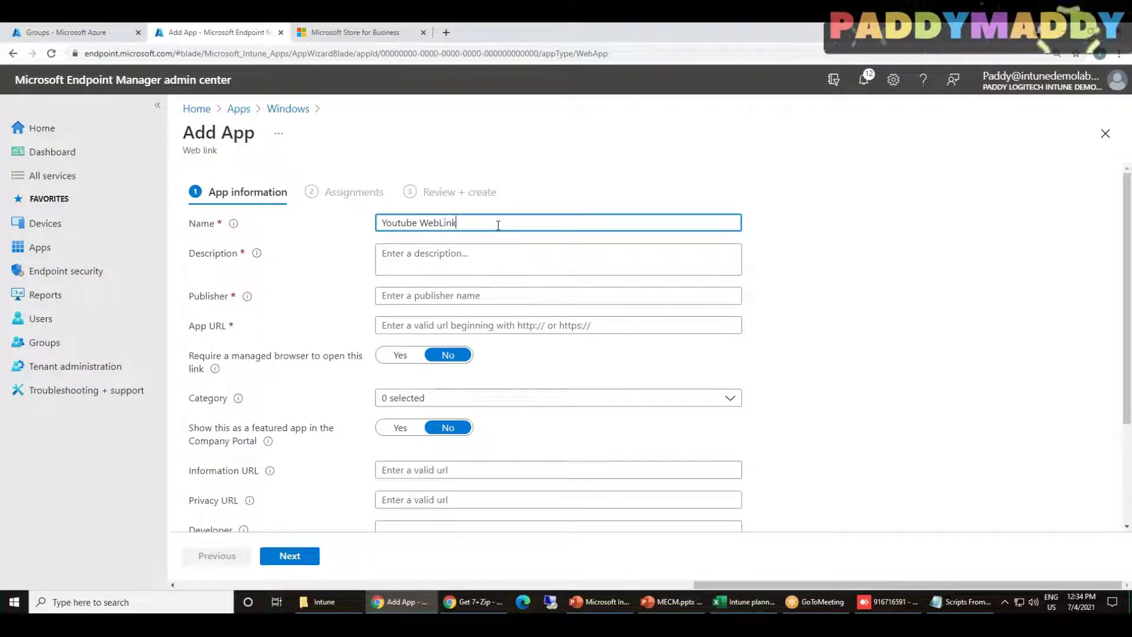
key(ctrl+a)
key(ctrl+c)
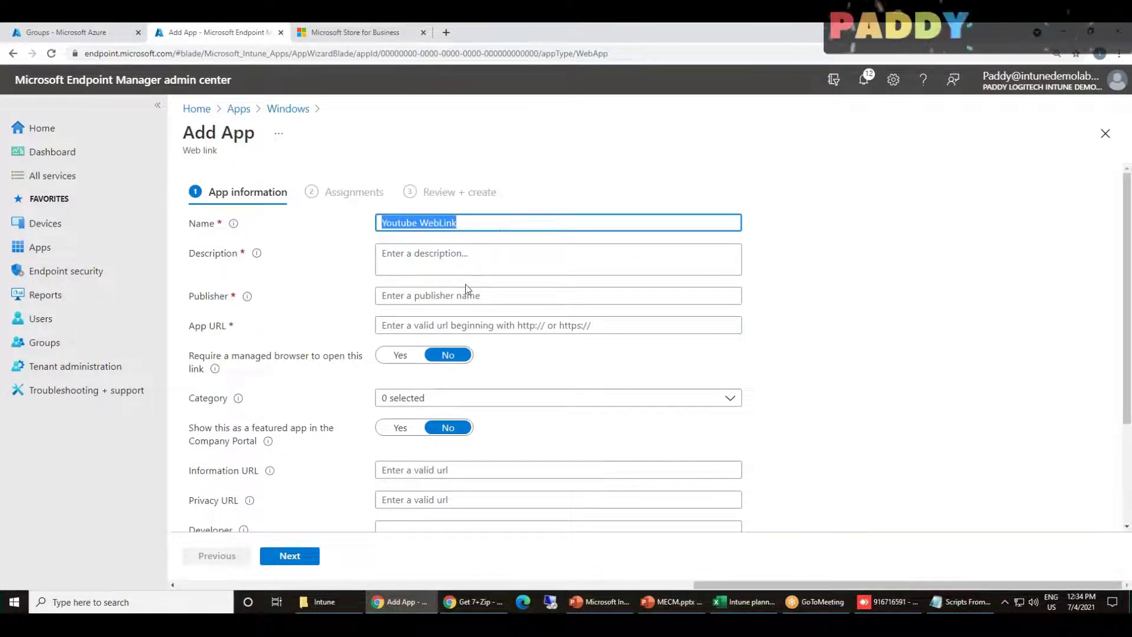
click(462, 258)
key(ctrl+v)
click(475, 296)
key(ctrl+v)
drag(416, 295, 458, 295)
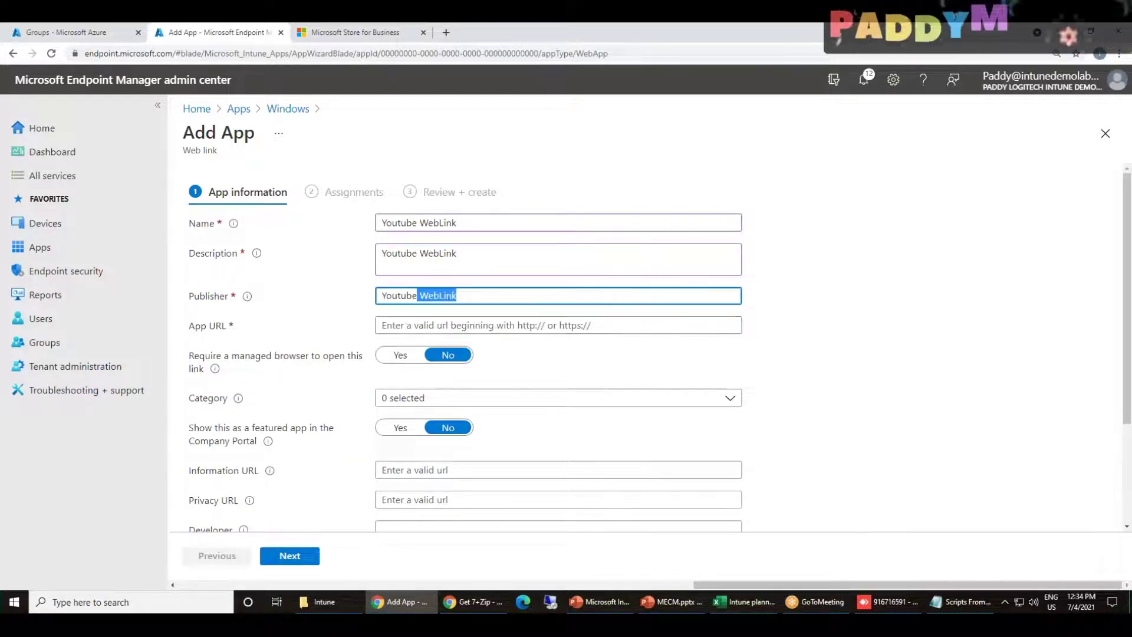
key(BackSpace)
scroll(342, 314, down, 1)
click(418, 272)
text(https://Youtube.com)
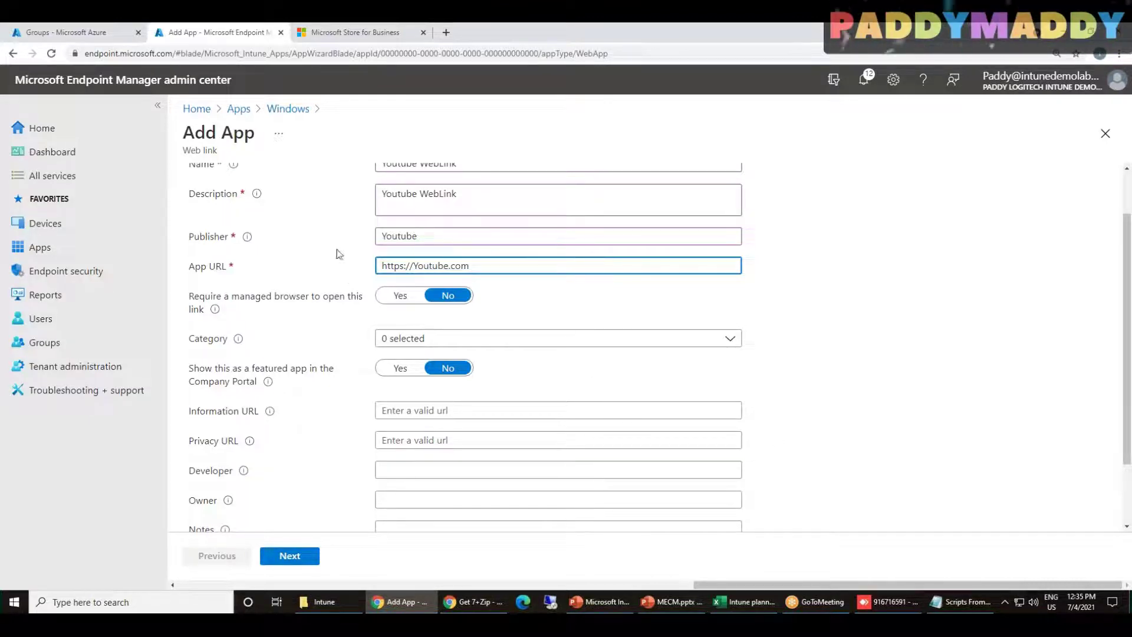
click(402, 297)
drag(231, 296, 322, 304)
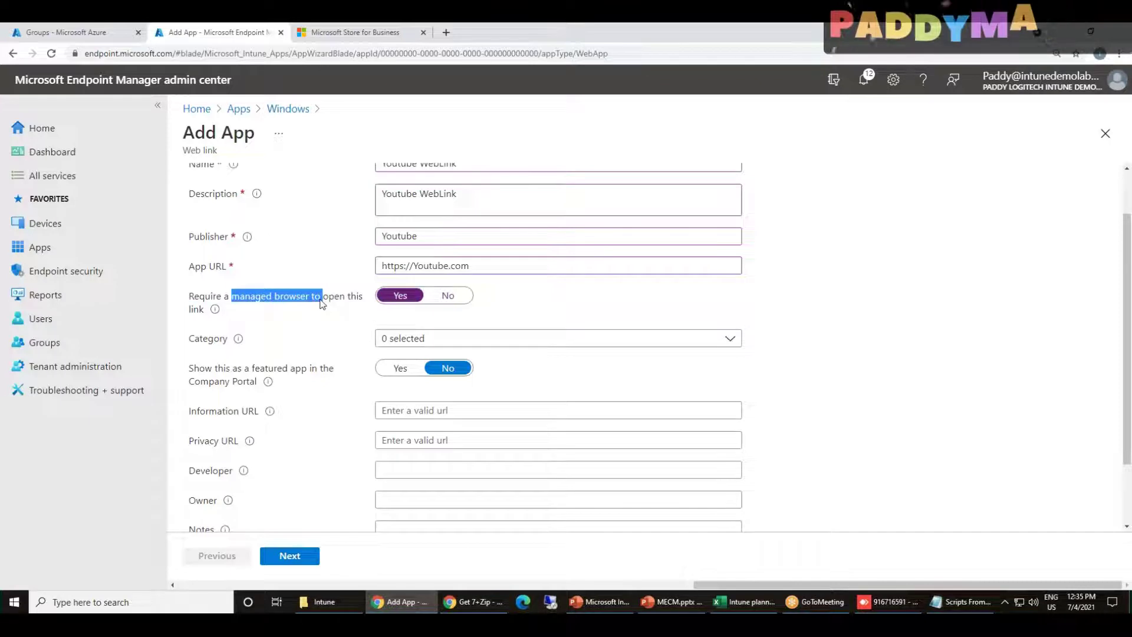
click(447, 295)
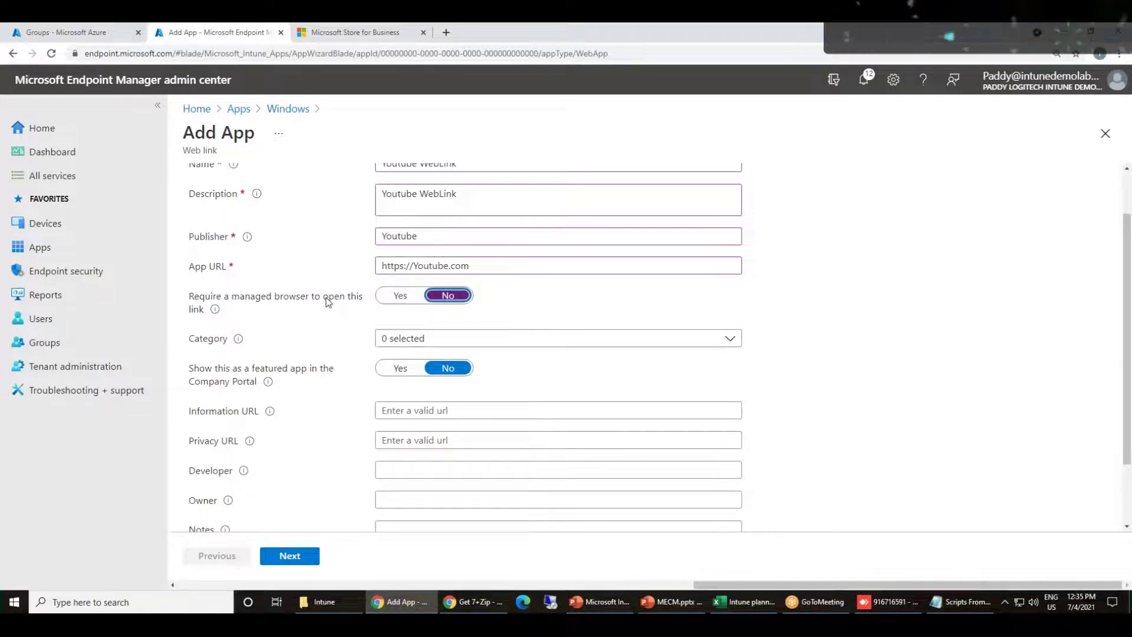
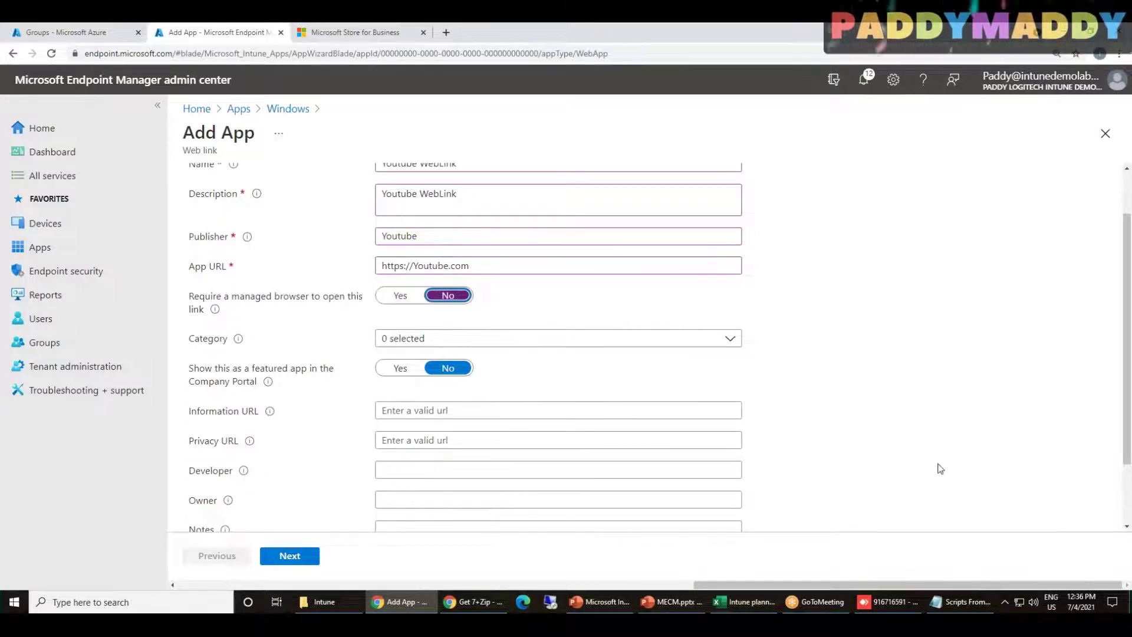
File the app under Collaboration & Social and feature it in the Company Portal
scroll(884, 448, down, 2)
click(470, 260)
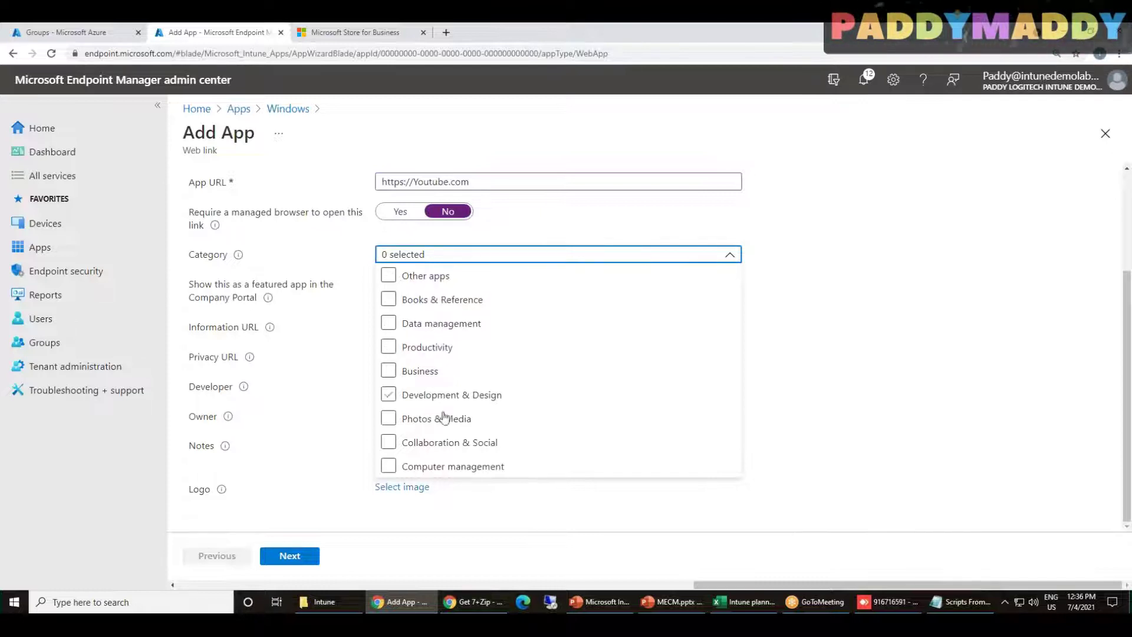
click(448, 443)
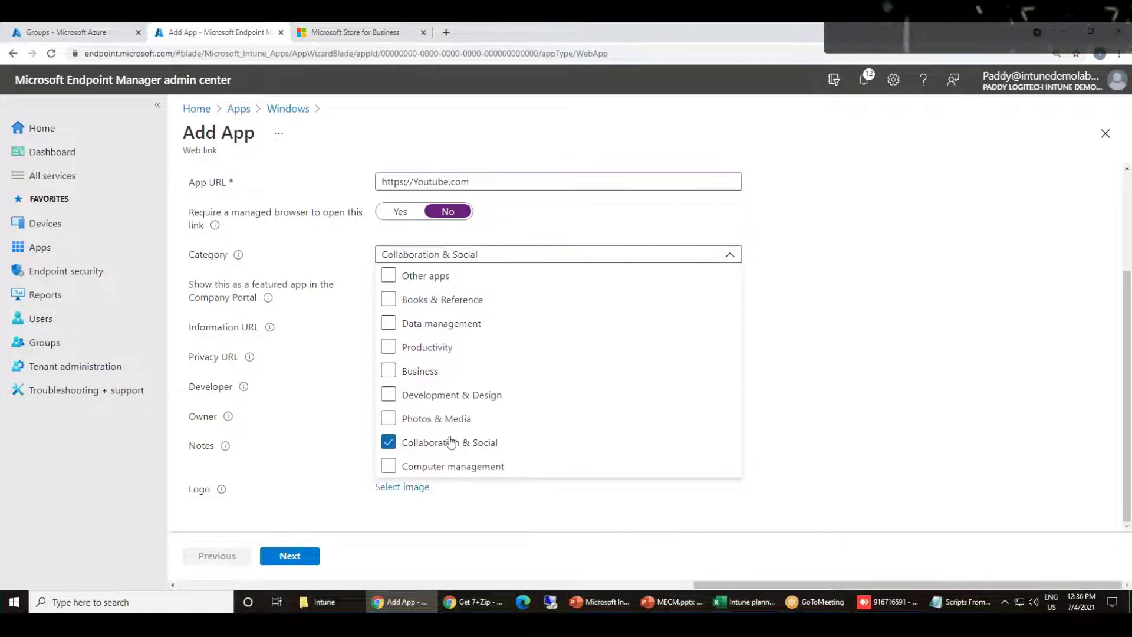
click(871, 434)
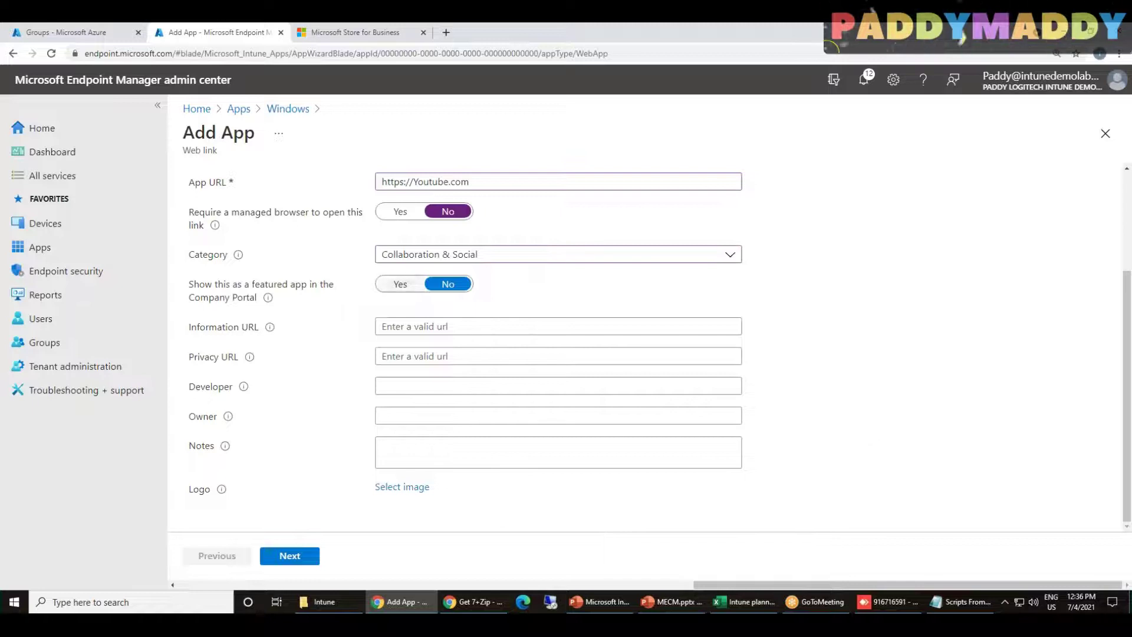
click(390, 284)
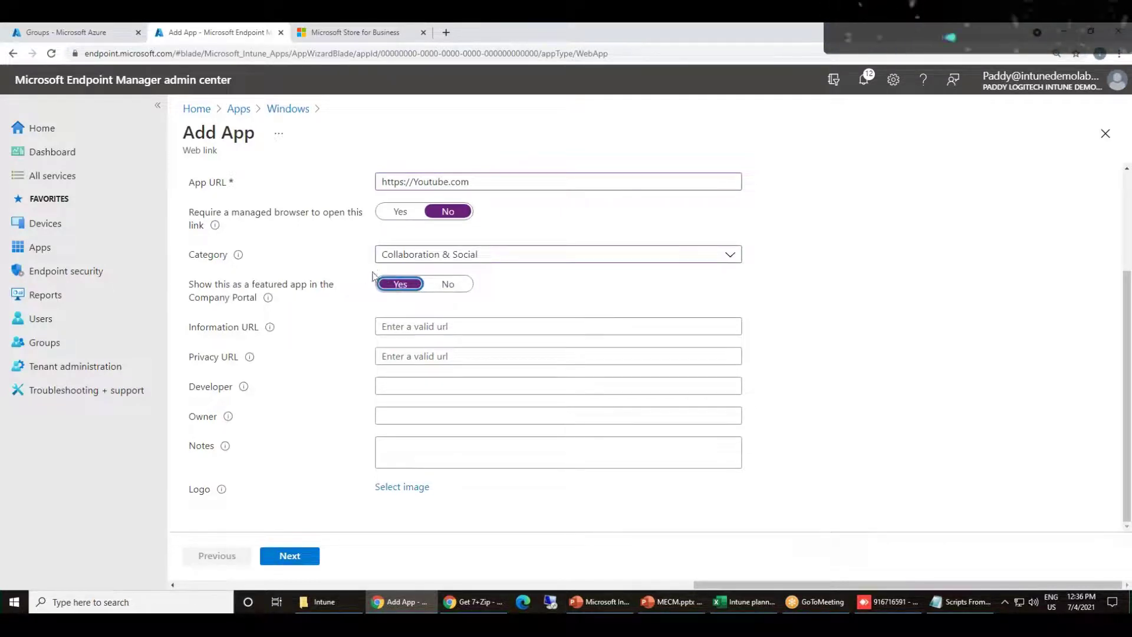
double_click(242, 298)
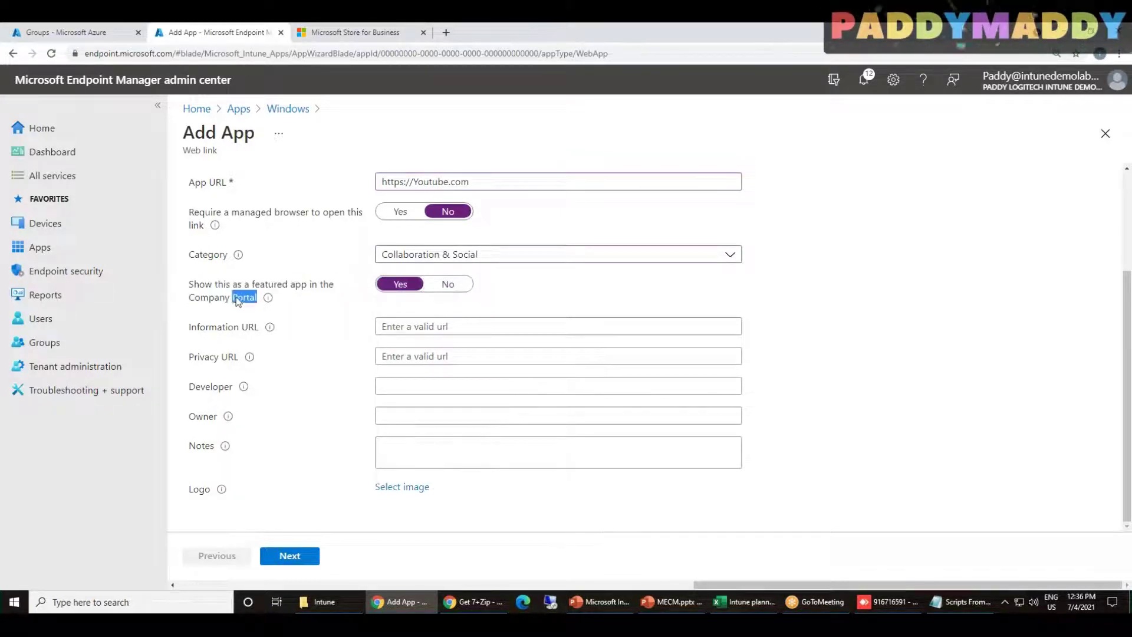
click(281, 548)
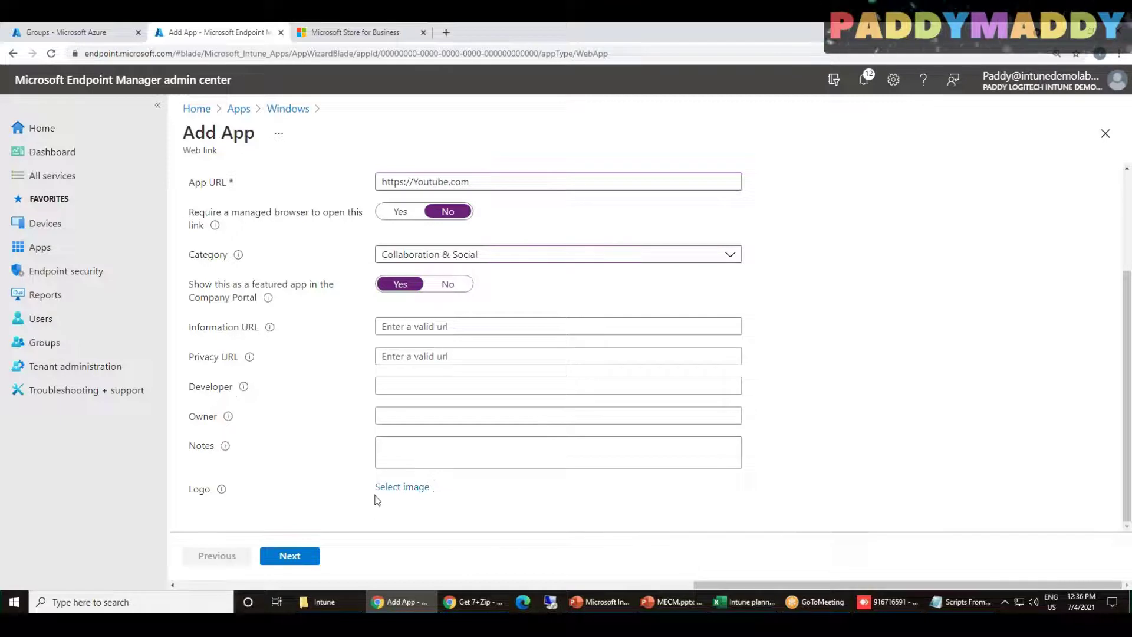
scroll(319, 488, up, 3)
drag(470, 325, 379, 326)
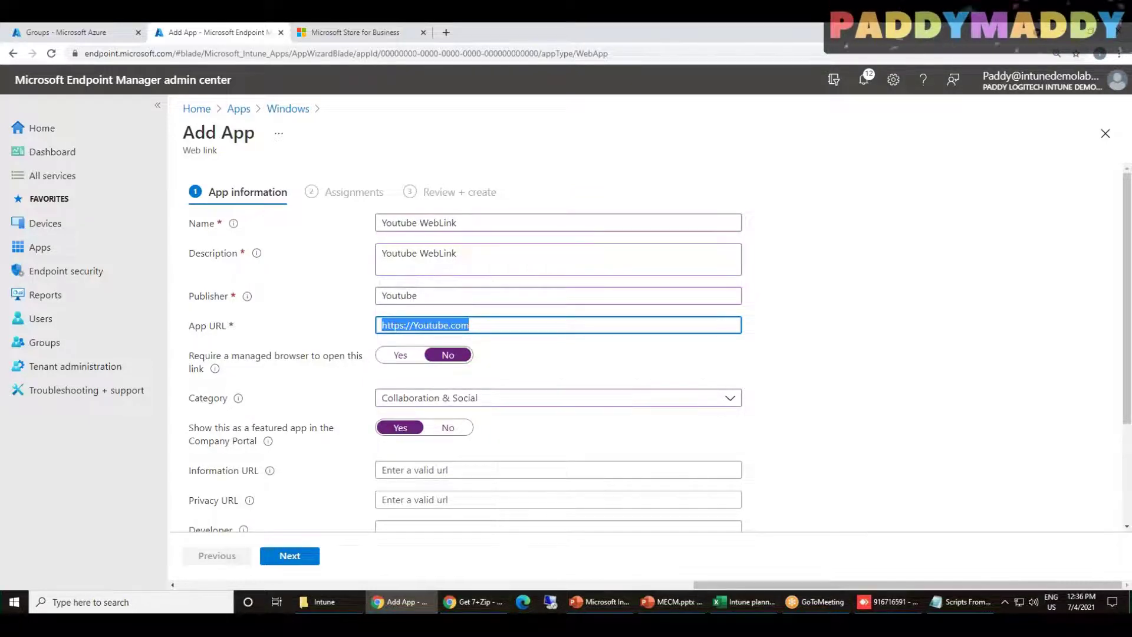
scroll(380, 442, down, 2)
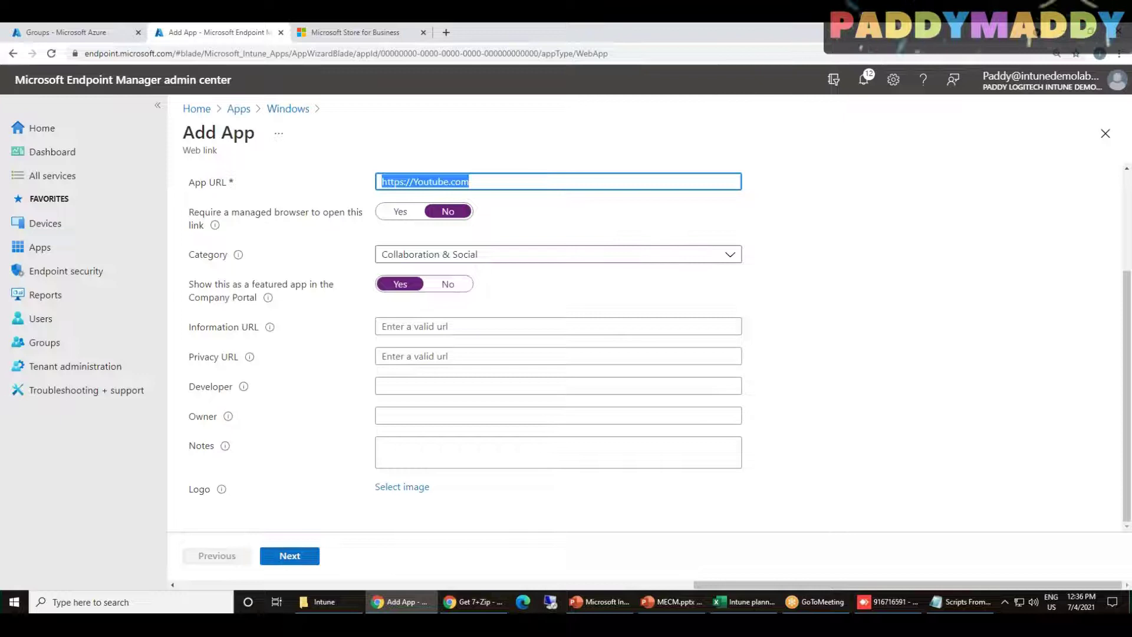
Make the Youtube WebLink app required for all users and all devices
click(289, 557)
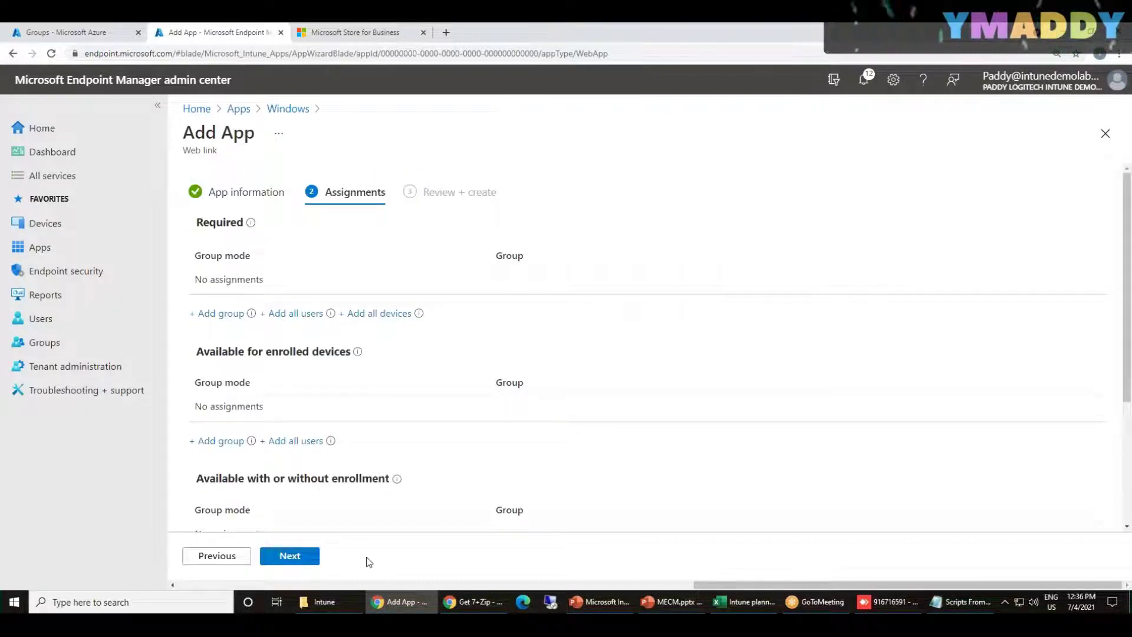
click(319, 313)
click(379, 313)
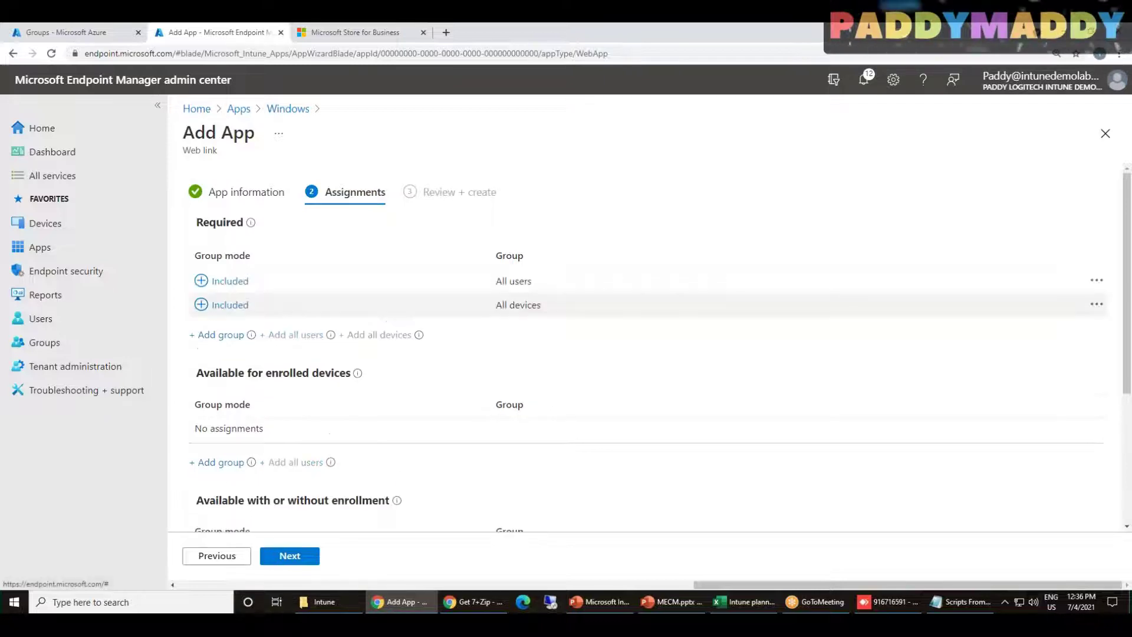
Create the Youtube WebLink app and show the app types for a new Windows app
click(309, 563)
click(306, 563)
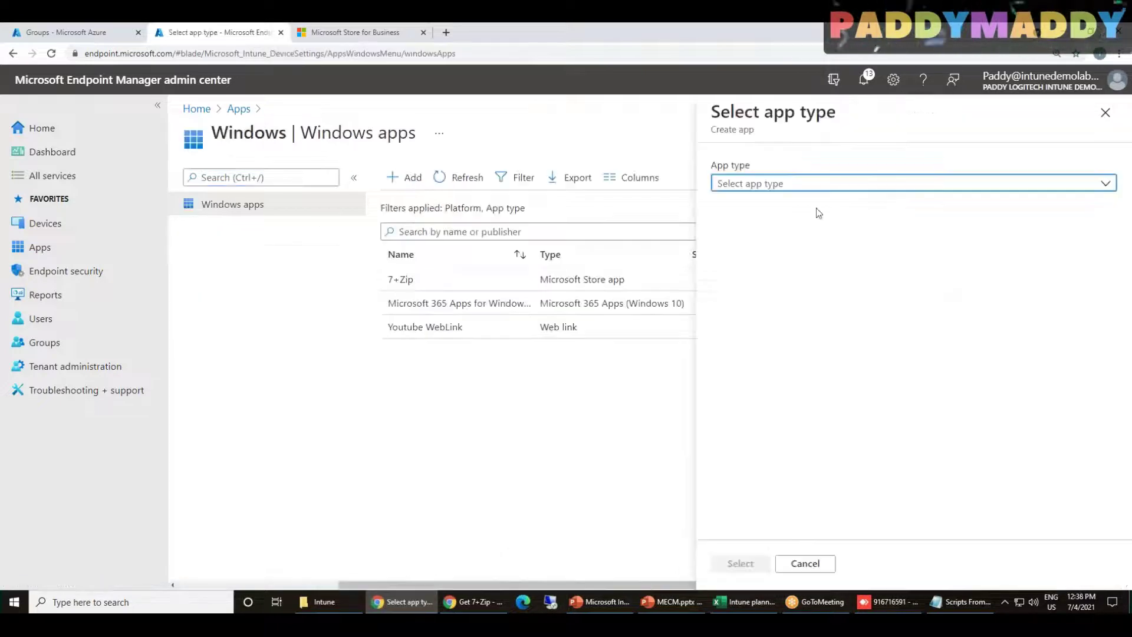
click(785, 184)
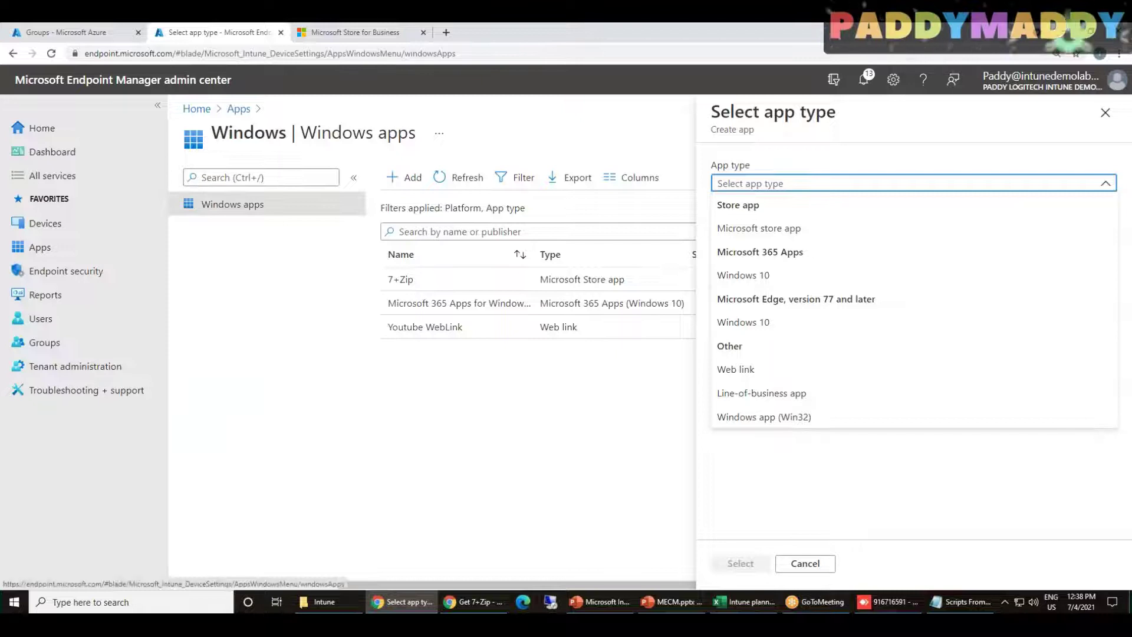
Choose Line-of-business app and highlight its supported platforms and Windows file extensions
click(772, 396)
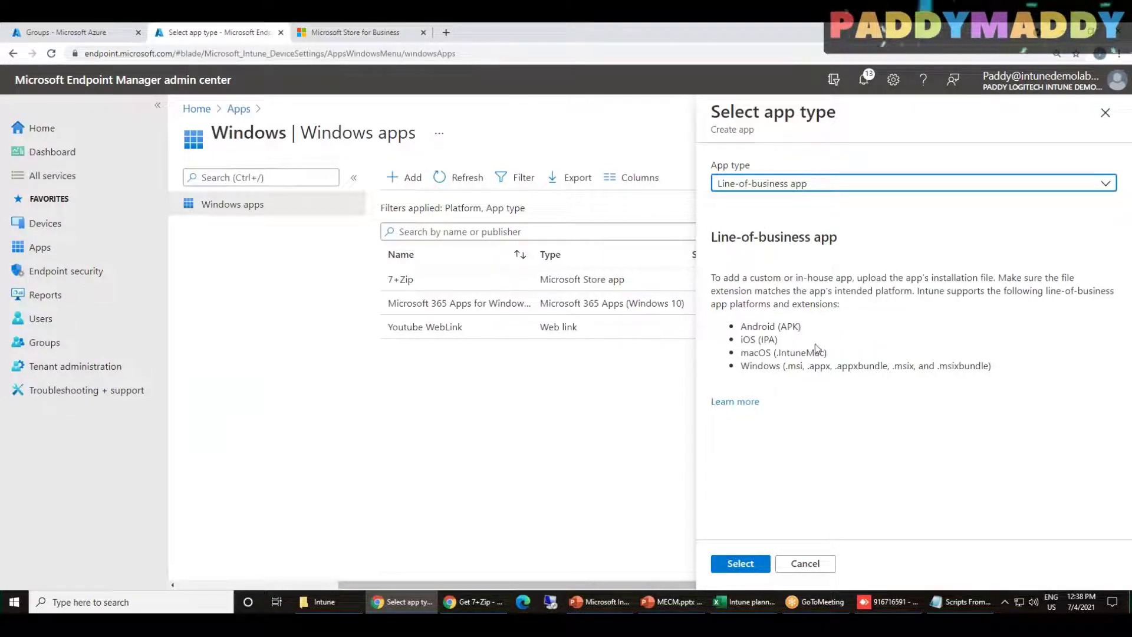
drag(740, 326, 995, 367)
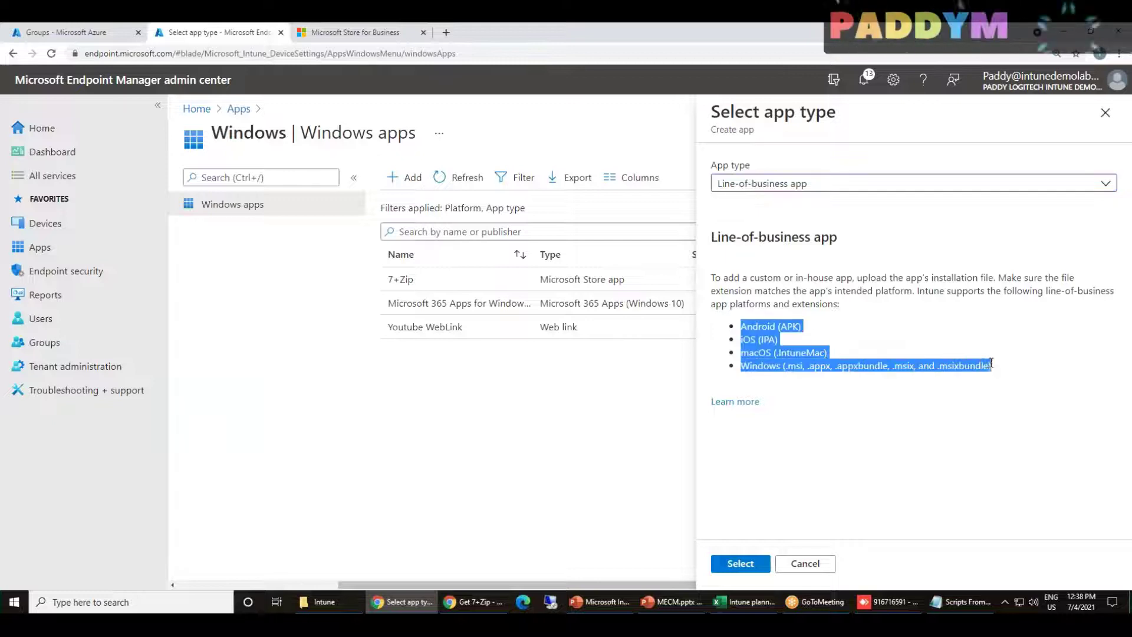
click(940, 423)
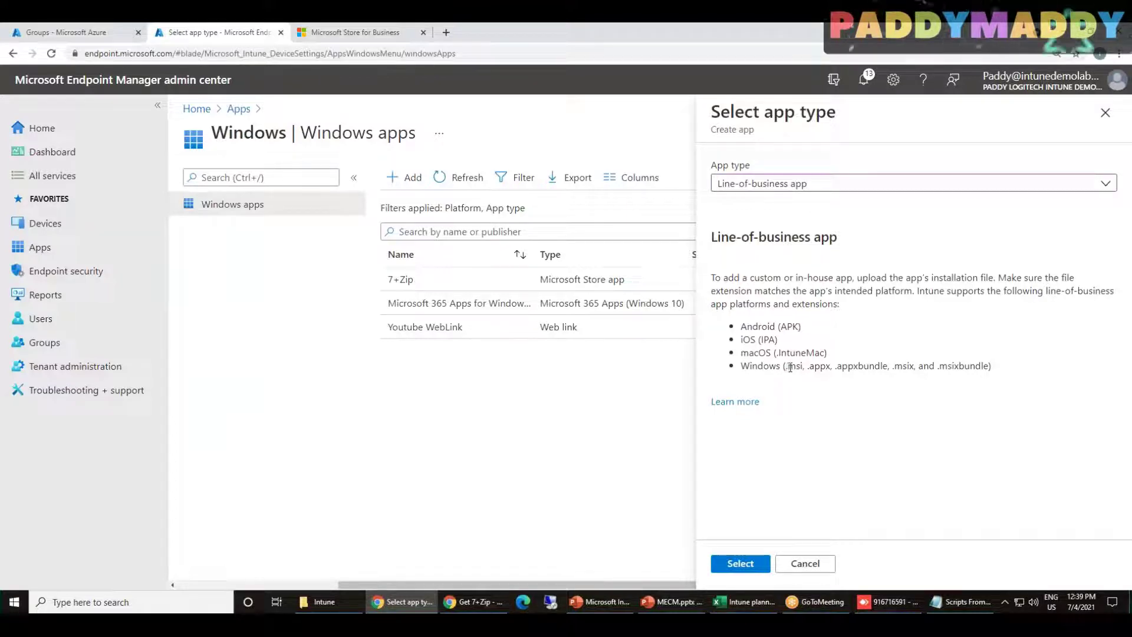
drag(785, 366, 992, 367)
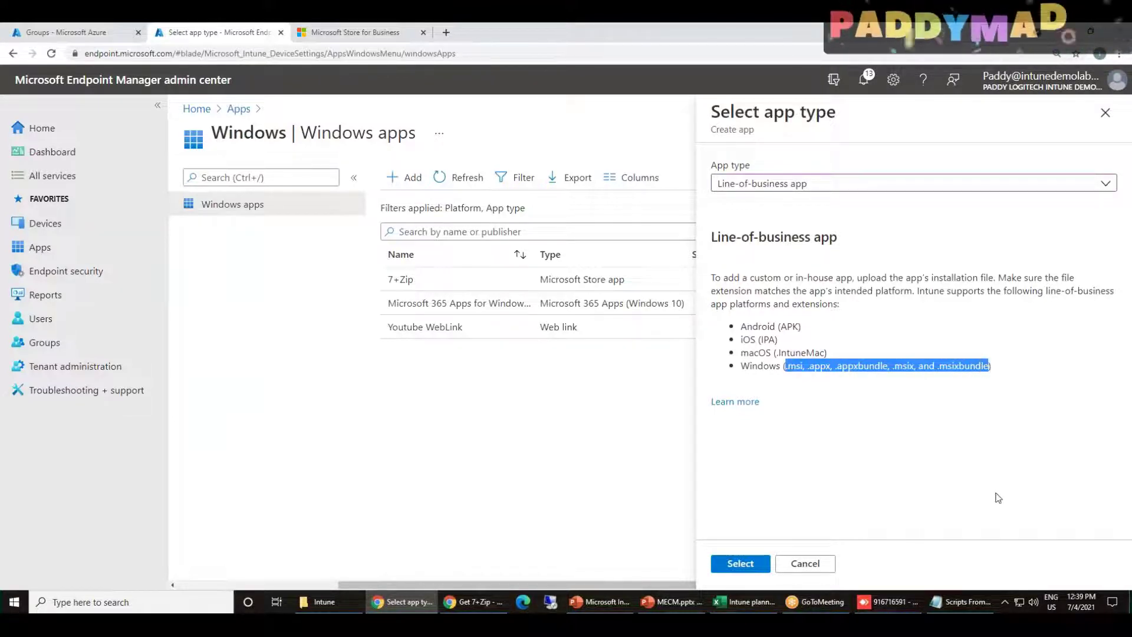
click(906, 414)
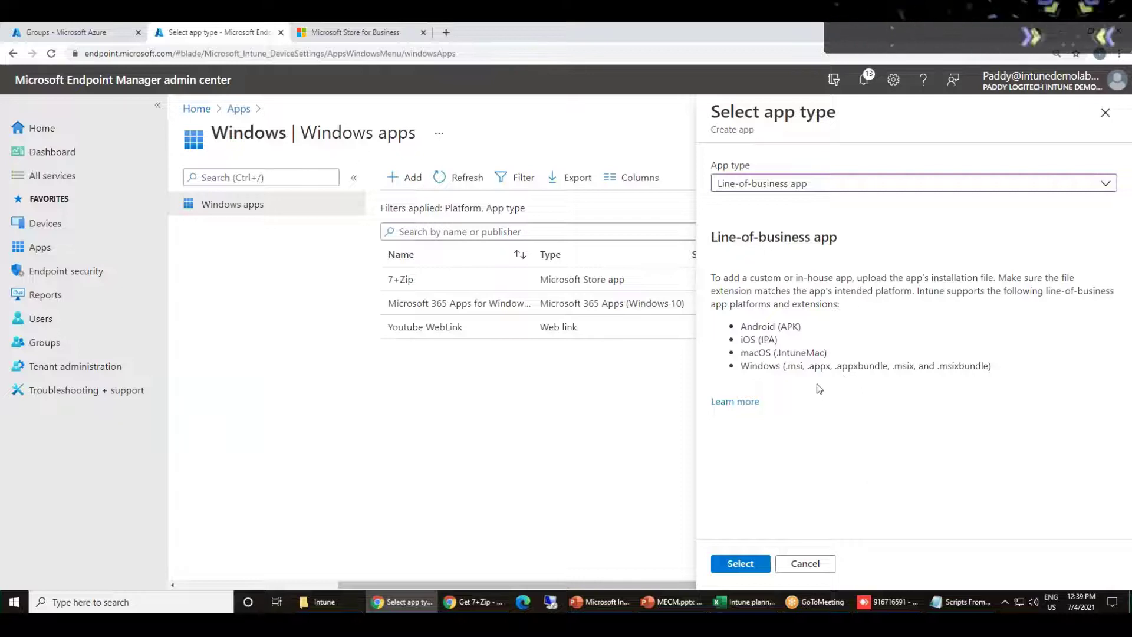
Highlight the .appx, .appxbundle, .msi and other supported extensions in turn
drag(807, 369, 989, 367)
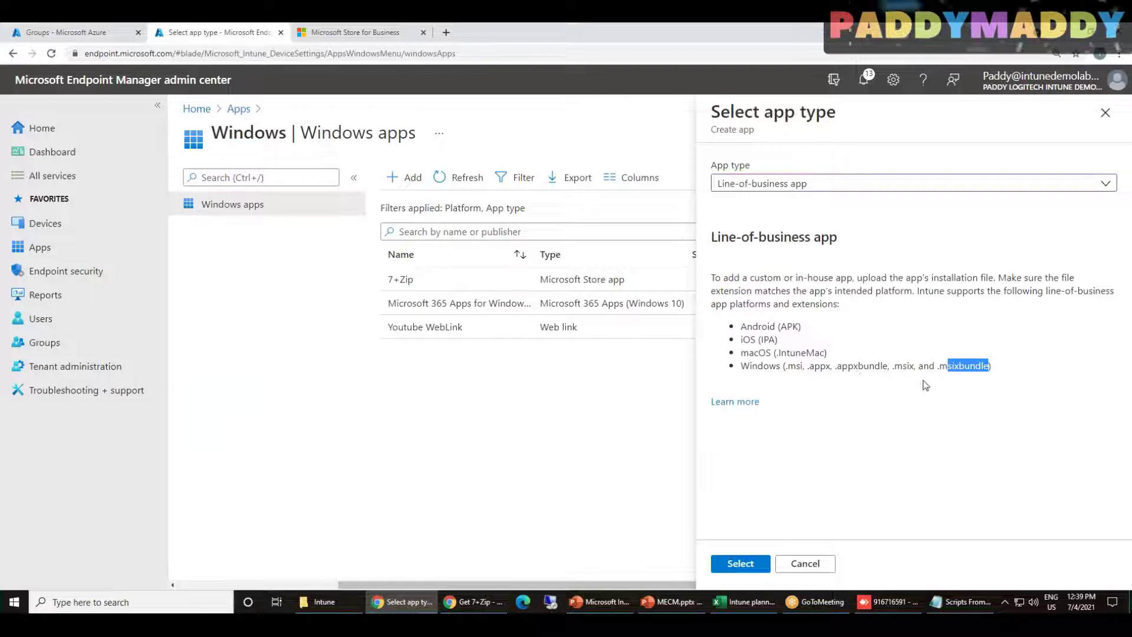
drag(842, 366, 959, 366)
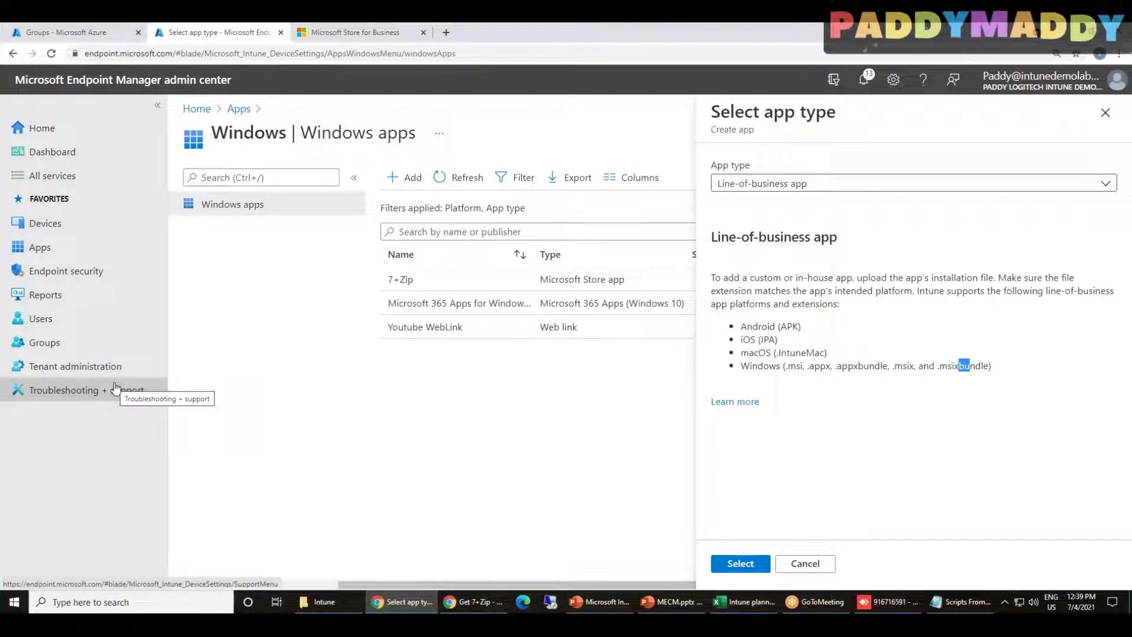
drag(807, 367, 835, 368)
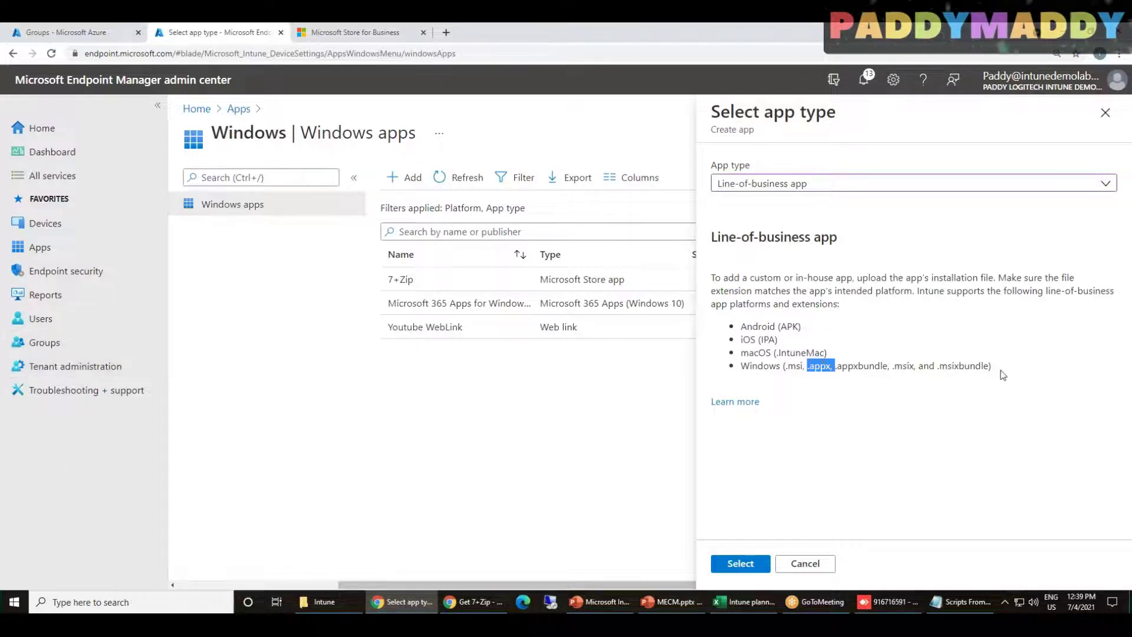
click(876, 434)
drag(804, 367, 984, 383)
click(965, 435)
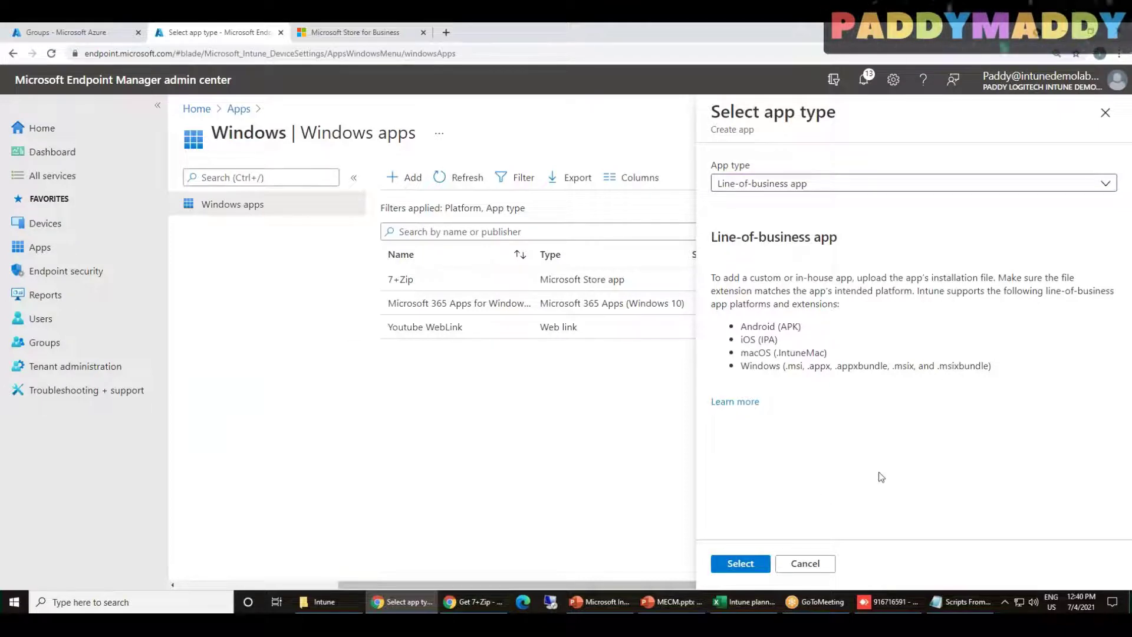
double_click(795, 366)
click(871, 437)
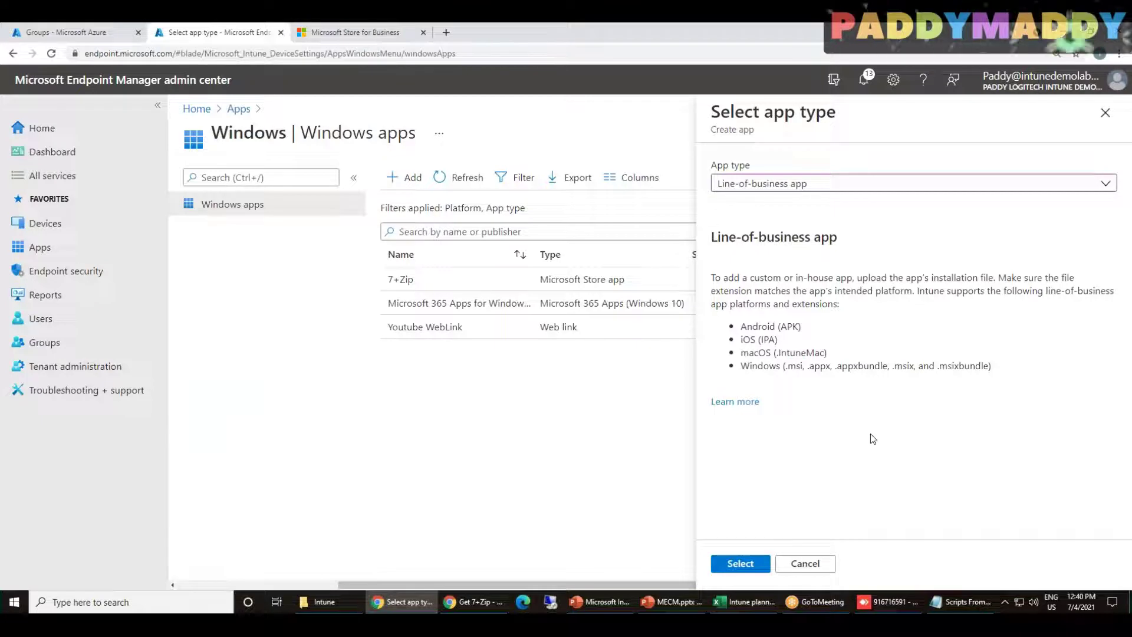
Highlight the Line-of-business app heading and turn on screen annotation
drag(735, 236, 857, 227)
click(901, 248)
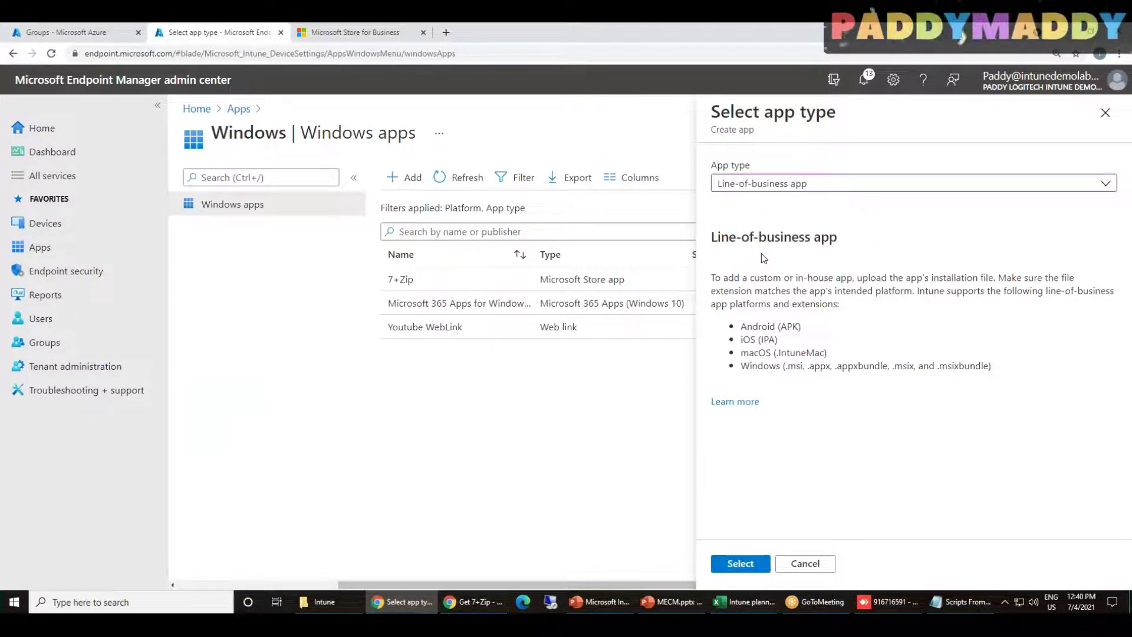
drag(711, 237, 833, 235)
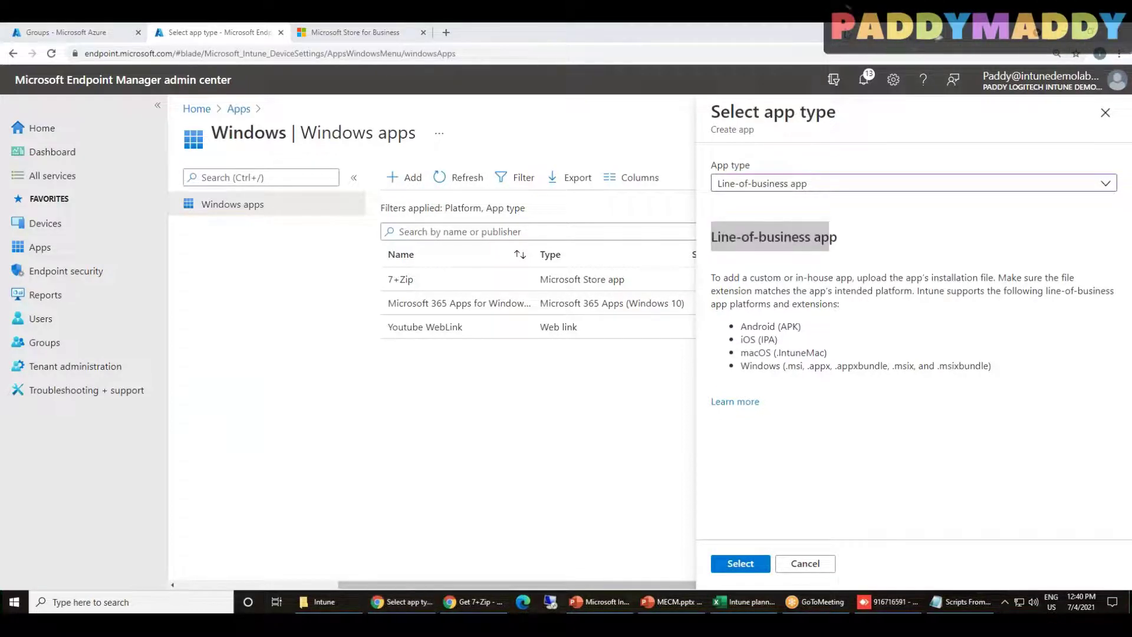
click(847, 59)
mouse_move(266, 401)
mouse_down()
mouse_move(538, 505)
mouse_move(273, 564)
mouse_move(277, 393)
mouse_up()
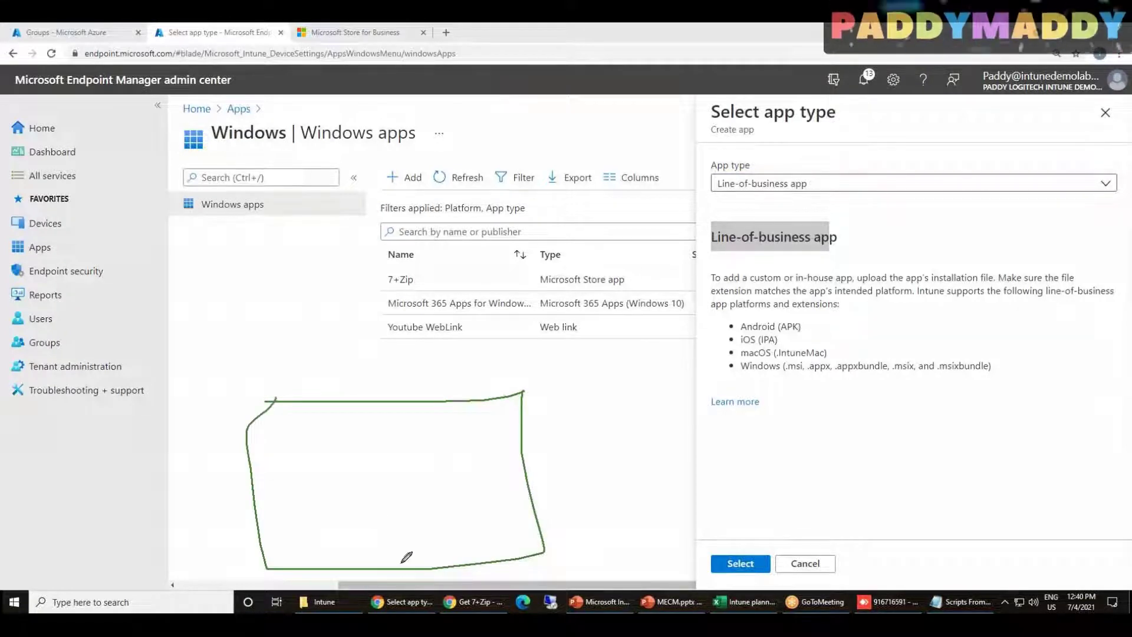
drag(279, 398, 268, 566)
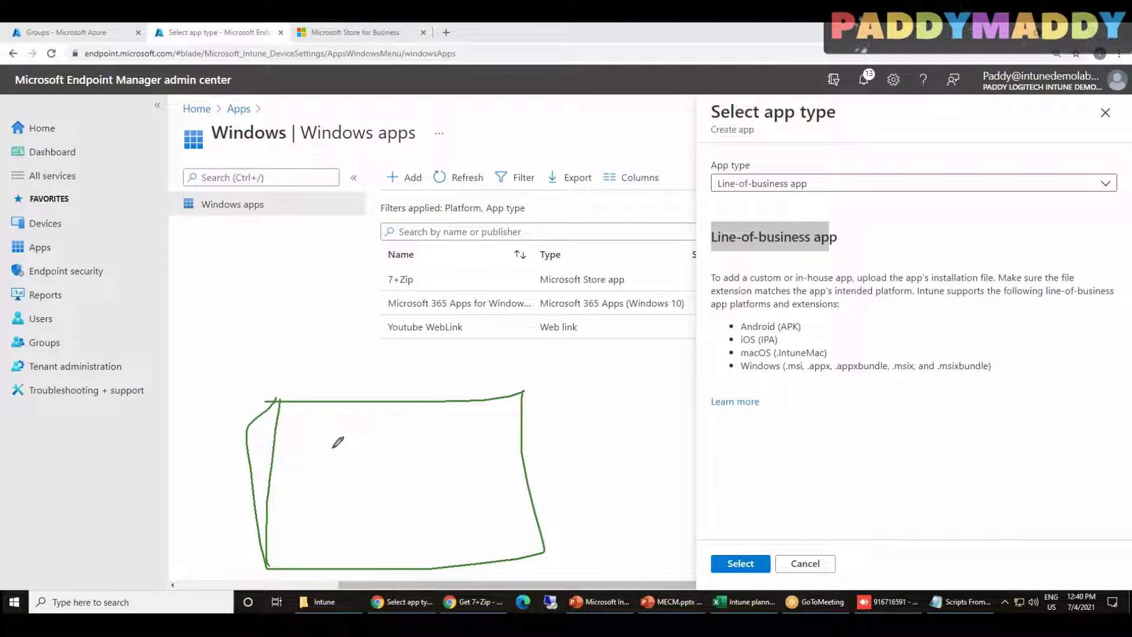
mouse_move(301, 449)
mouse_down()
mouse_move(333, 481)
mouse_move(337, 458)
mouse_move(405, 449)
mouse_up()
drag(337, 453, 382, 434)
mouse_move(384, 437)
mouse_down()
mouse_move(391, 446)
mouse_move(389, 429)
mouse_move(401, 437)
mouse_up()
drag(364, 498, 413, 512)
mouse_move(414, 465)
mouse_down()
mouse_move(437, 484)
mouse_move(465, 478)
mouse_up()
mouse_move(408, 535)
mouse_down()
mouse_move(731, 377)
mouse_move(816, 362)
mouse_move(781, 357)
mouse_move(784, 371)
mouse_up()
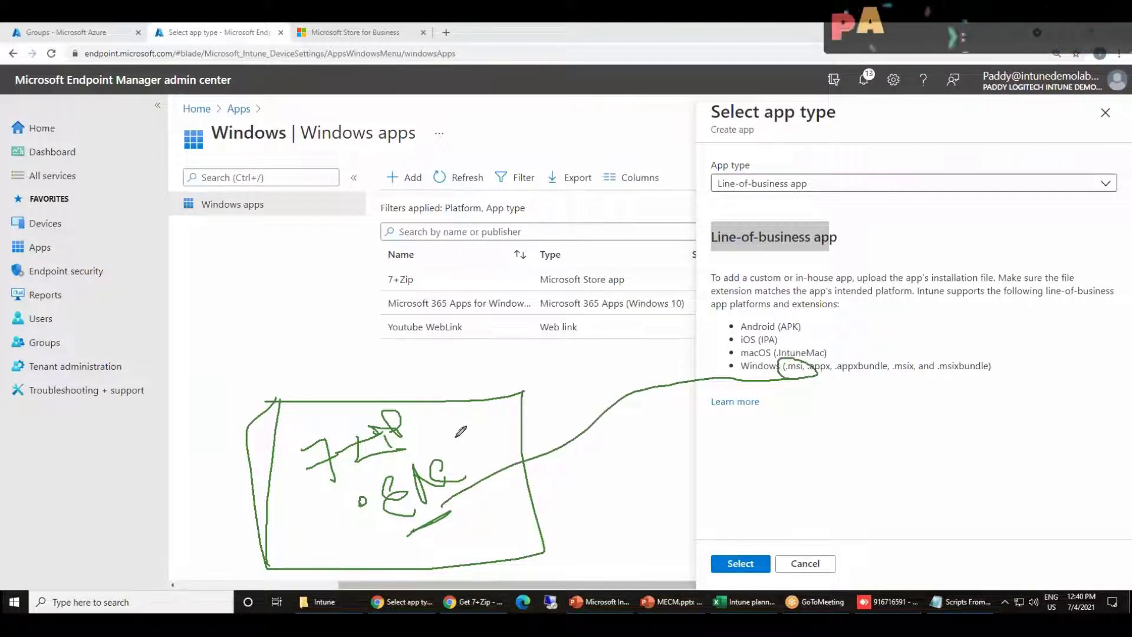
drag(331, 488, 462, 440)
click(439, 543)
mouse_move(455, 538)
mouse_down()
mouse_move(505, 501)
mouse_move(512, 520)
mouse_move(545, 506)
mouse_move(556, 521)
mouse_up()
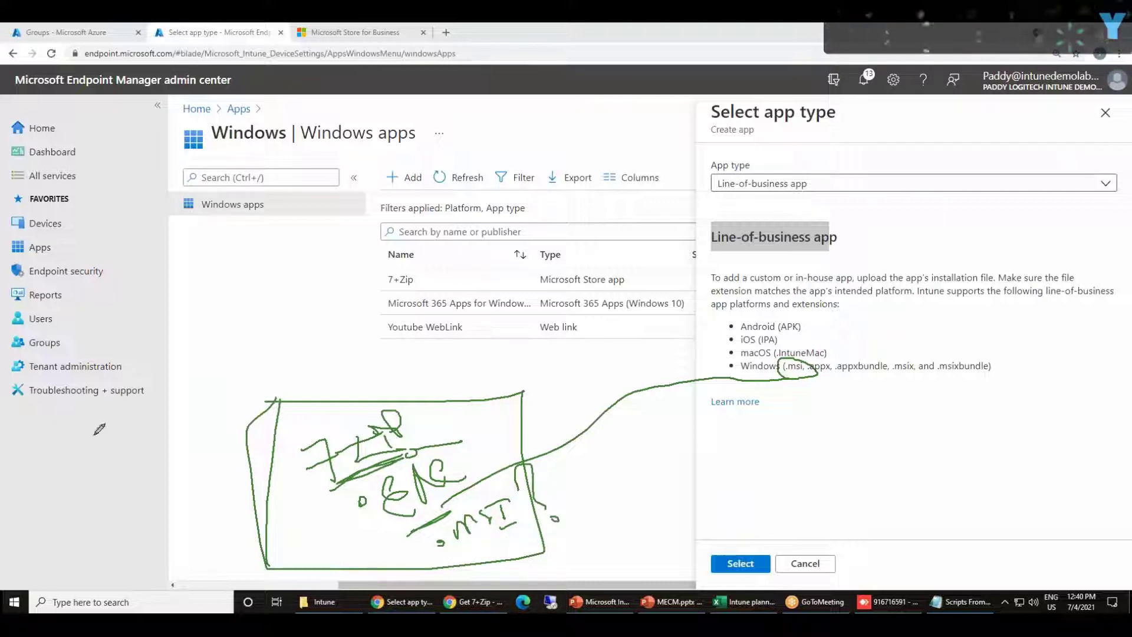
mouse_move(207, 342)
mouse_down()
mouse_move(194, 283)
mouse_move(230, 319)
mouse_move(225, 309)
mouse_up()
mouse_move(204, 254)
mouse_down()
mouse_move(229, 311)
mouse_move(221, 273)
mouse_up()
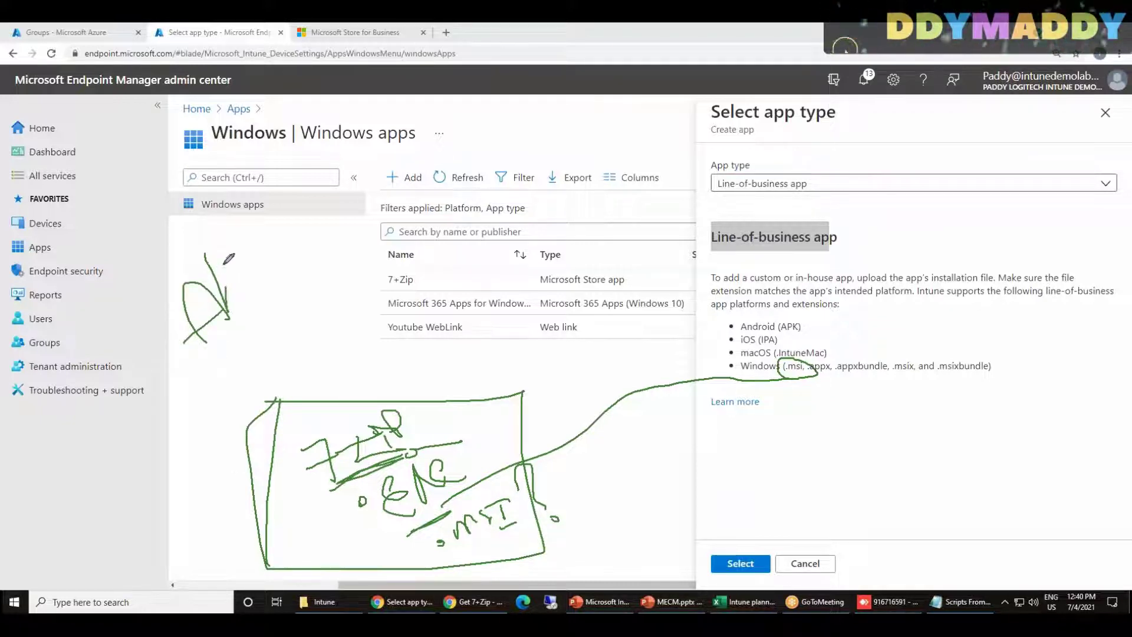
mouse_move(222, 230)
mouse_down()
mouse_move(254, 274)
mouse_move(297, 277)
mouse_move(316, 254)
mouse_move(194, 329)
mouse_move(323, 243)
mouse_move(315, 223)
mouse_up()
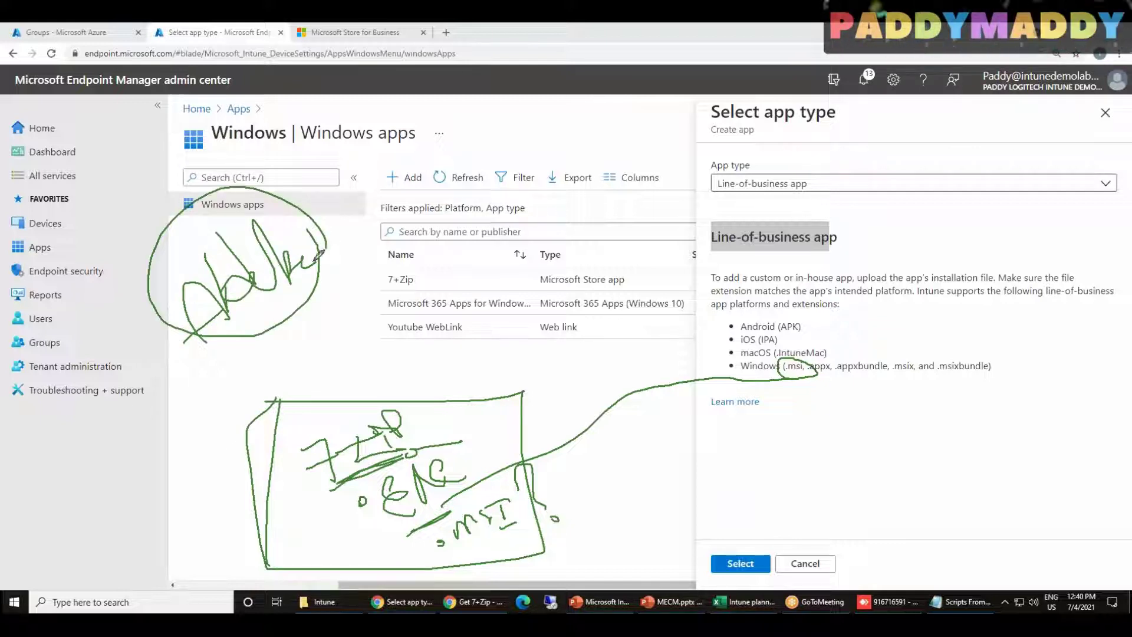
mouse_move(265, 316)
mouse_down()
mouse_move(305, 396)
mouse_move(421, 328)
mouse_move(361, 222)
mouse_up()
drag(282, 241, 236, 305)
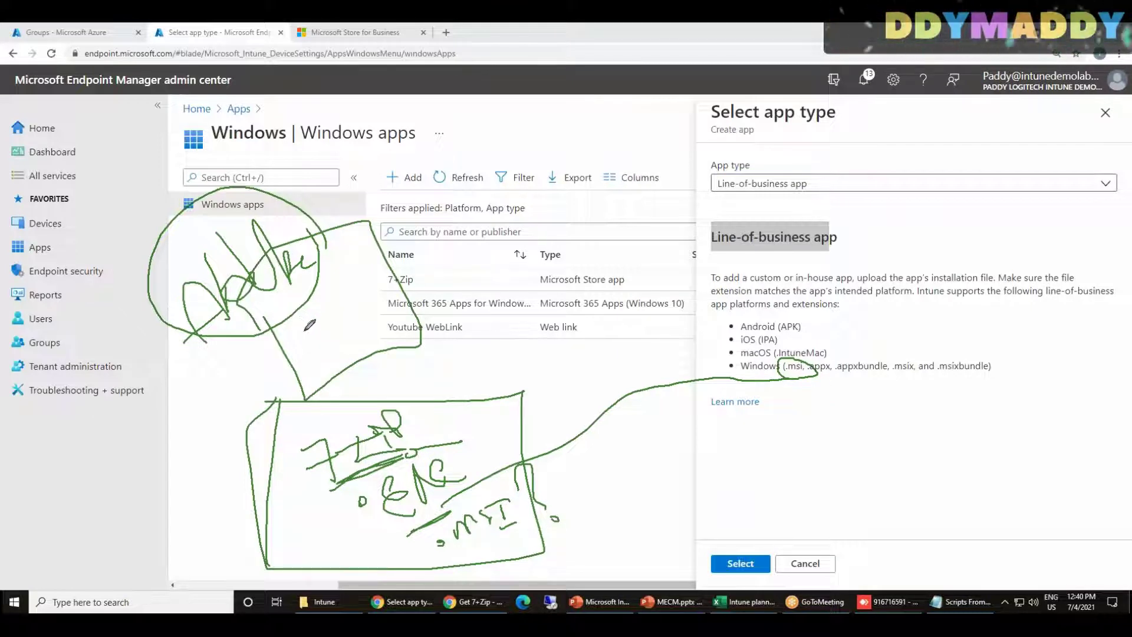
drag(298, 349, 319, 353)
drag(323, 344, 338, 332)
drag(336, 280, 374, 264)
mouse_move(350, 322)
mouse_down()
mouse_move(377, 338)
mouse_move(367, 353)
mouse_up()
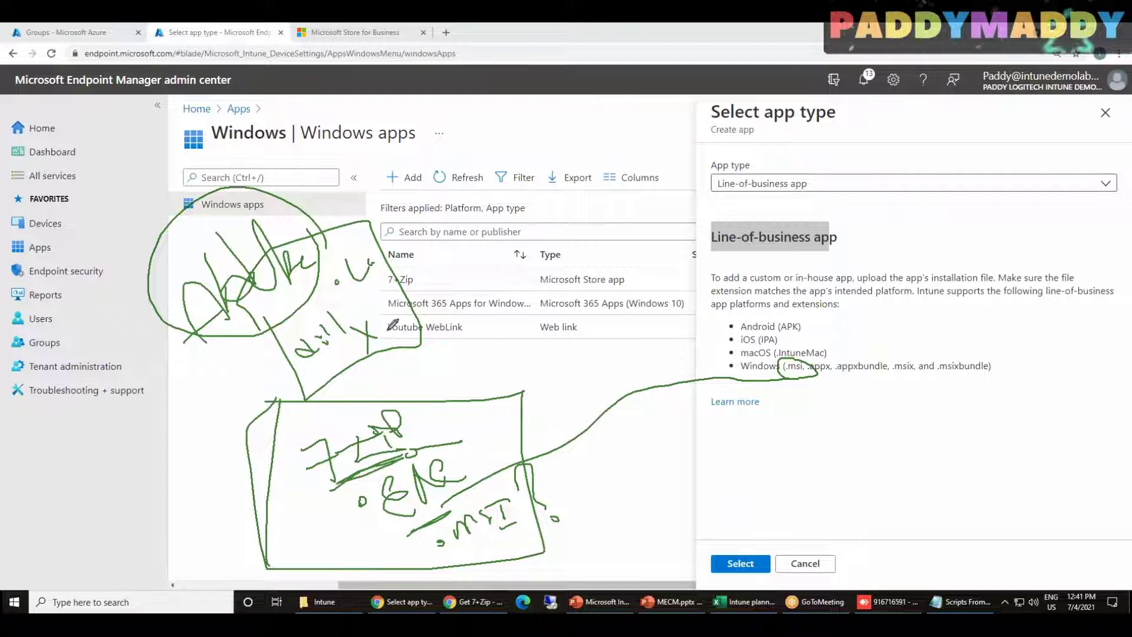
mouse_move(406, 301)
mouse_down()
mouse_move(397, 316)
mouse_move(369, 281)
mouse_move(389, 289)
mouse_move(393, 270)
mouse_move(374, 263)
mouse_move(353, 316)
mouse_move(411, 281)
mouse_move(345, 283)
mouse_up()
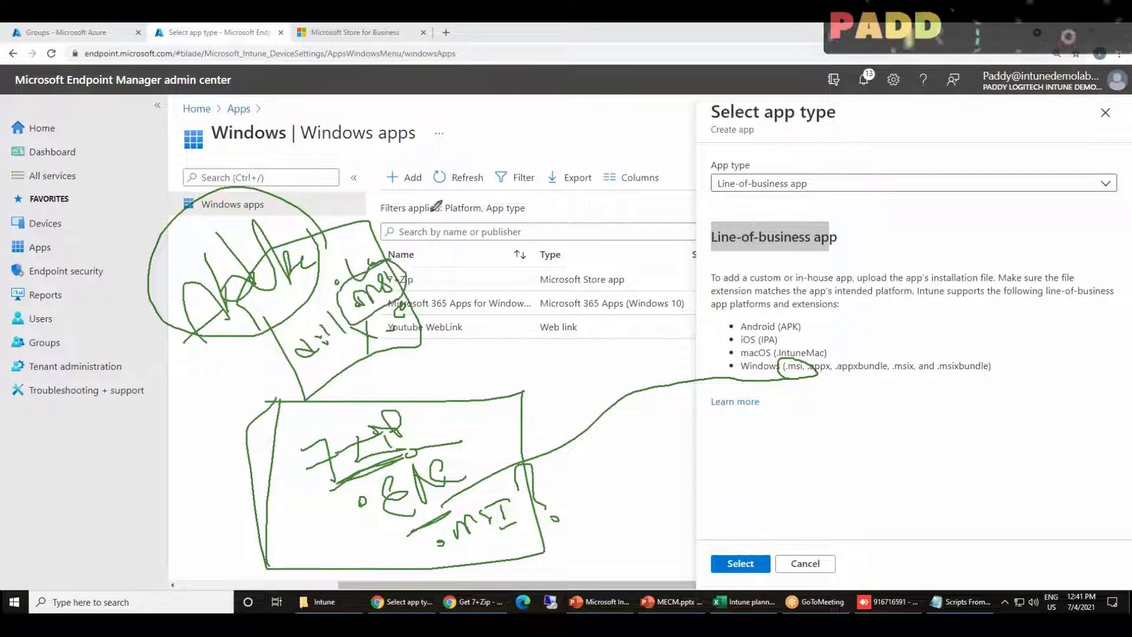
mouse_move(453, 126)
mouse_down()
mouse_move(483, 187)
mouse_move(404, 239)
mouse_move(446, 244)
mouse_up()
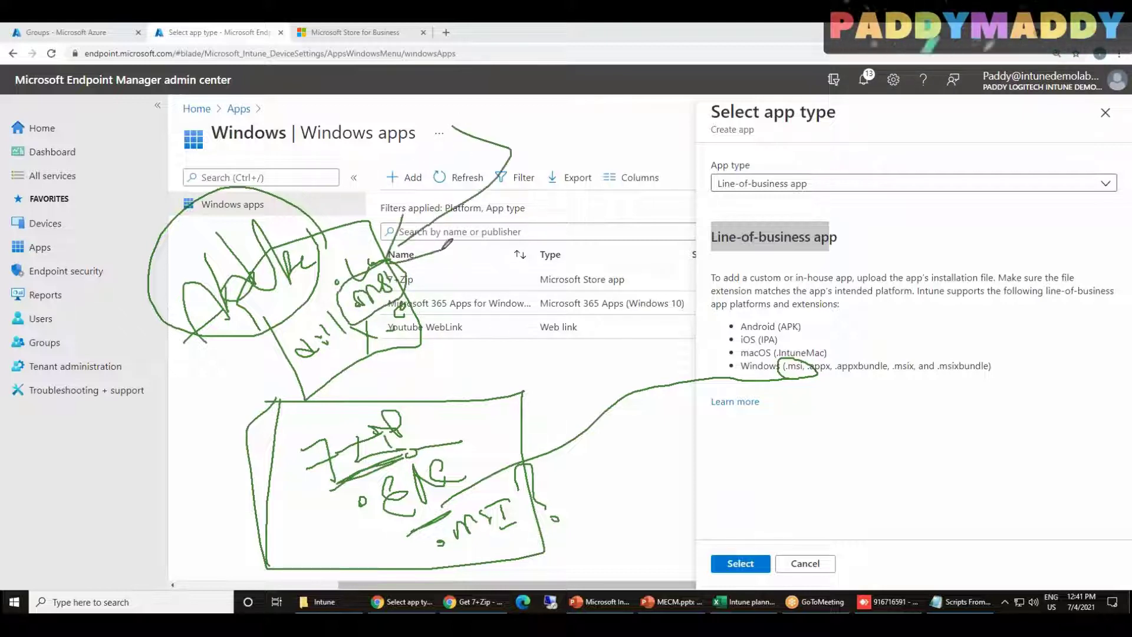
mouse_move(283, 227)
mouse_down()
mouse_move(362, 193)
mouse_move(345, 247)
mouse_up()
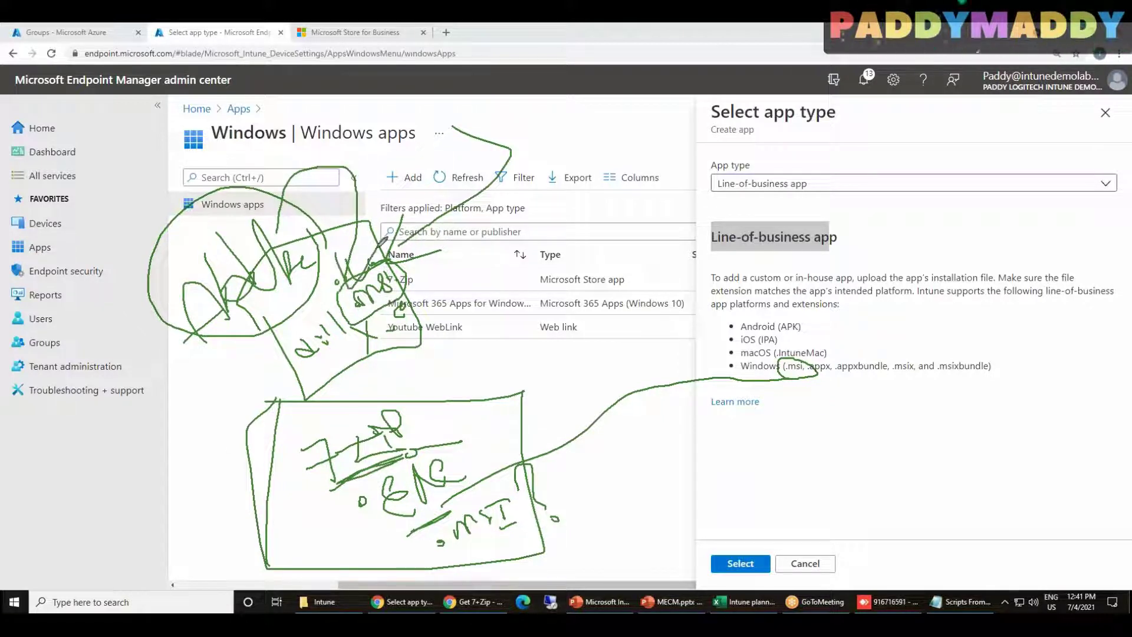
mouse_move(365, 316)
mouse_down()
mouse_move(412, 274)
mouse_move(396, 293)
mouse_up()
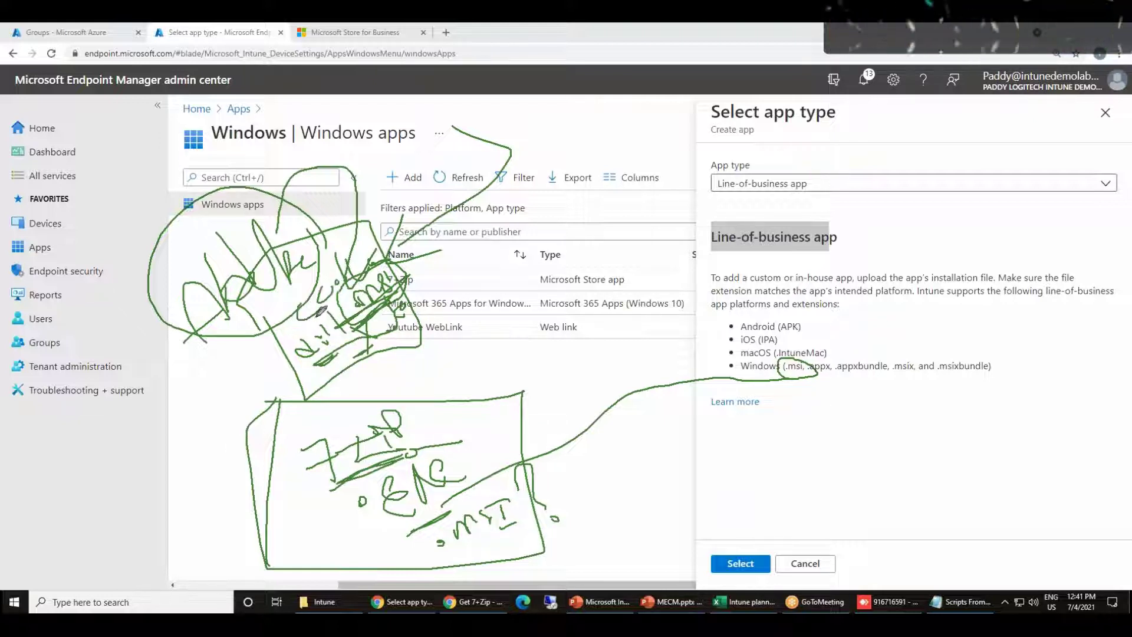
mouse_move(257, 293)
mouse_down()
mouse_move(296, 401)
mouse_move(415, 361)
mouse_move(393, 230)
mouse_move(270, 259)
mouse_move(242, 286)
mouse_up()
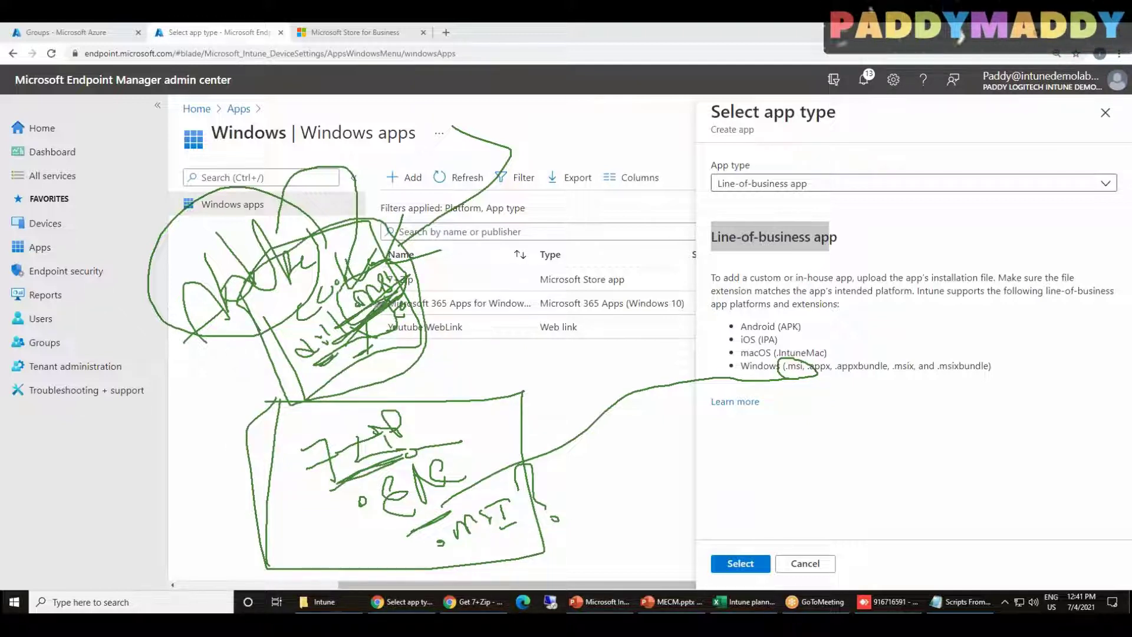
mouse_move(360, 465)
mouse_down()
mouse_move(345, 534)
mouse_move(424, 527)
mouse_move(445, 557)
mouse_up()
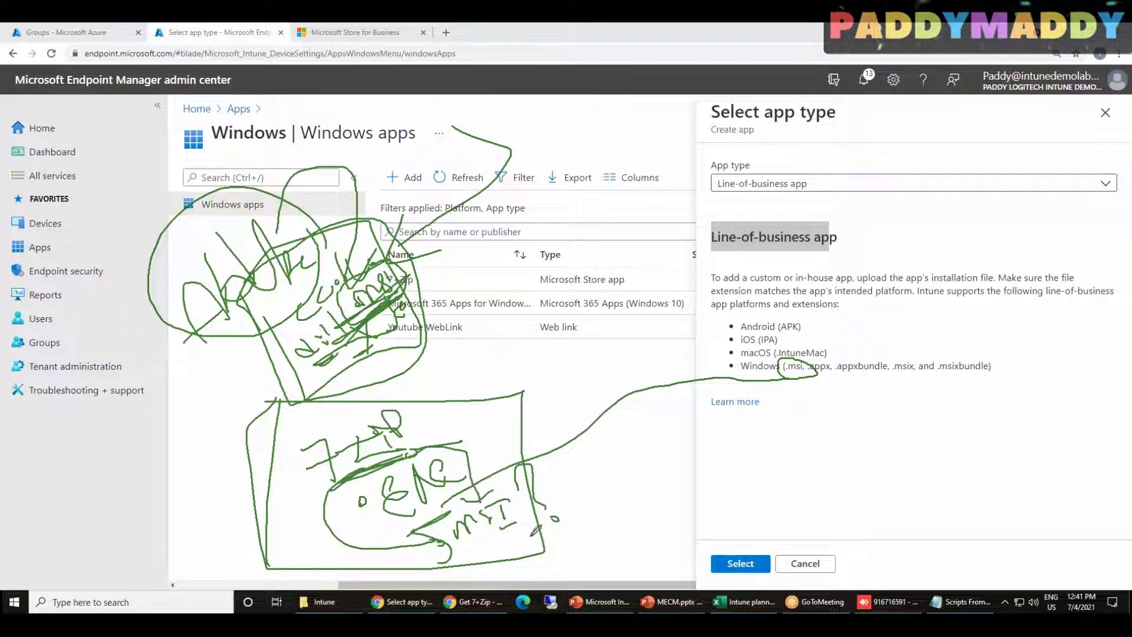
mouse_move(508, 538)
mouse_down()
mouse_move(812, 407)
mouse_move(823, 435)
mouse_up()
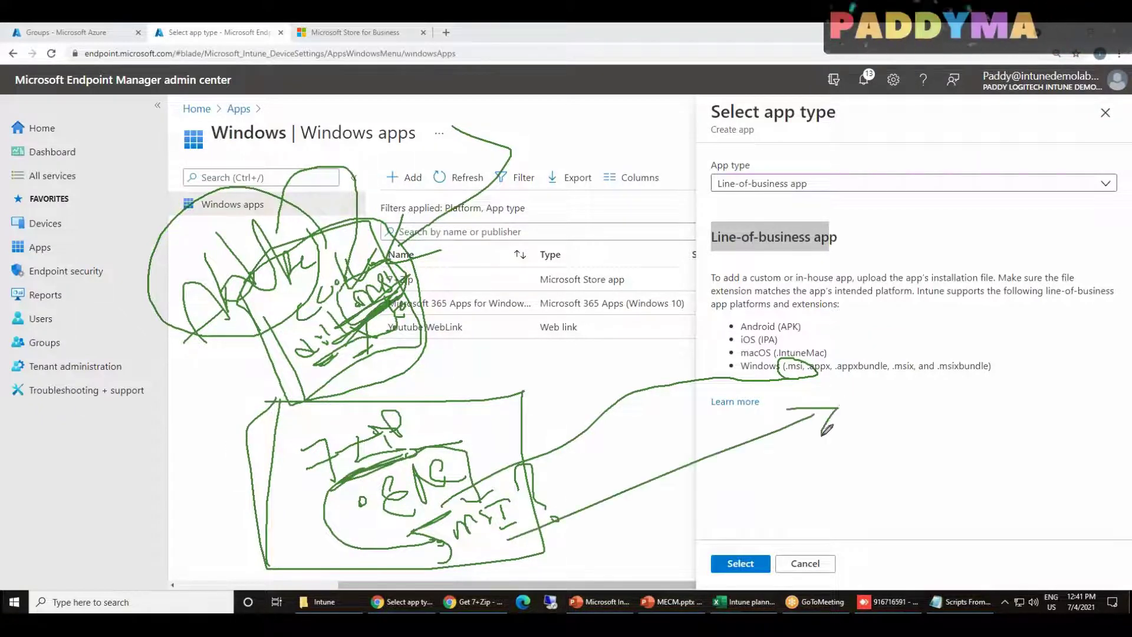
mouse_move(305, 317)
mouse_down()
mouse_move(295, 324)
mouse_move(348, 277)
mouse_up()
mouse_move(386, 215)
mouse_down()
mouse_move(738, 279)
mouse_move(760, 325)
mouse_up()
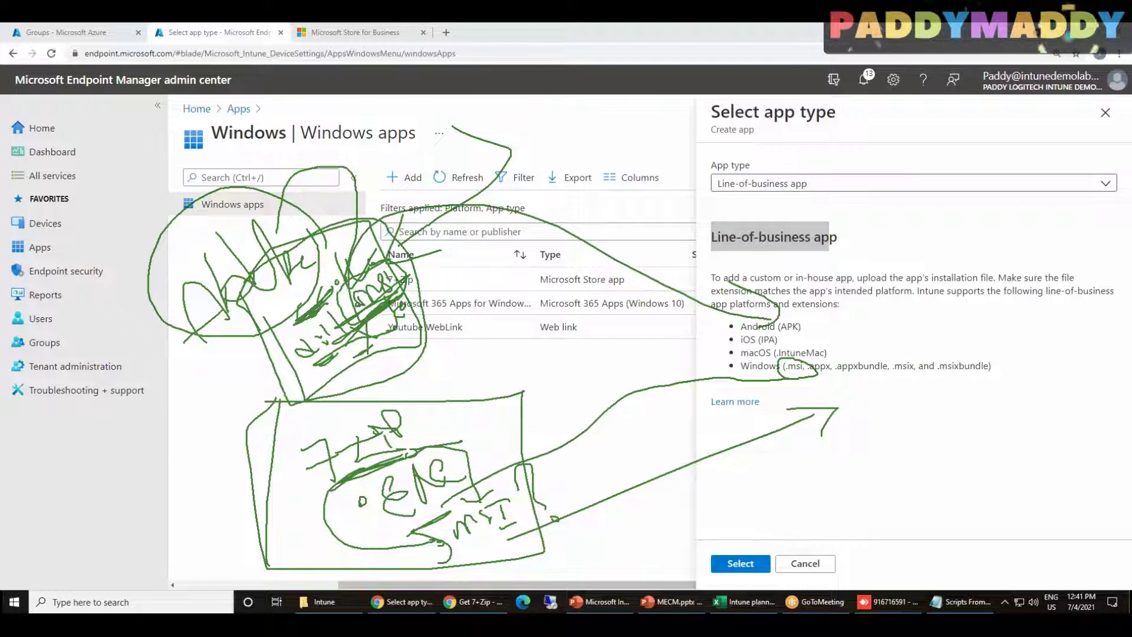
click(890, 113)
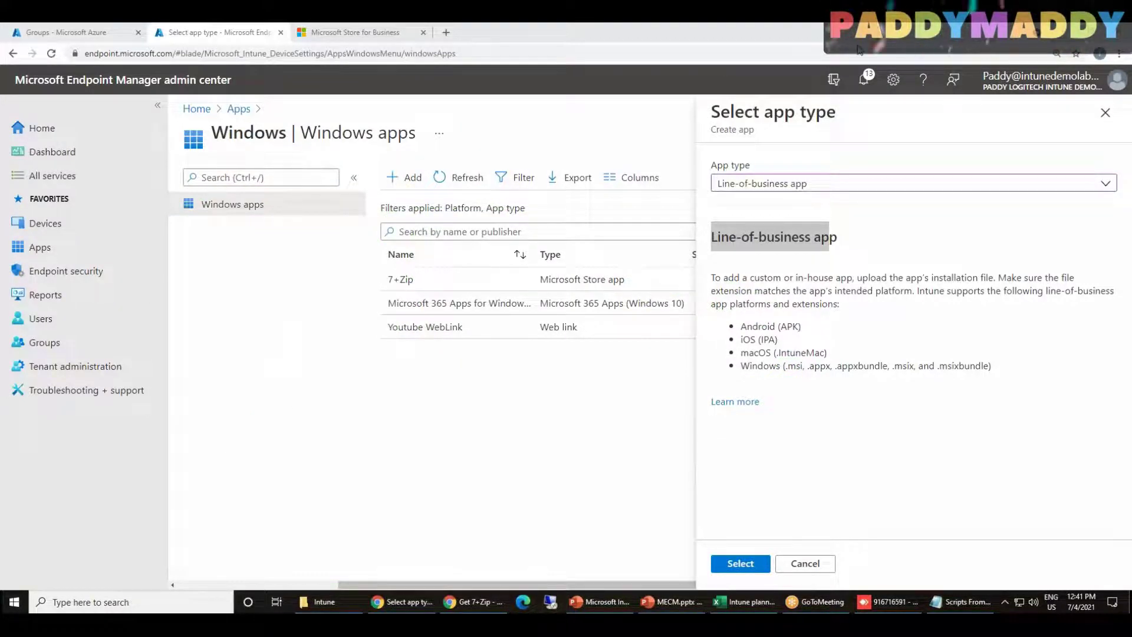
Confirm Line-of-business as the type and load ConfigMgrTools.msi from Downloads as the package
click(751, 556)
click(741, 564)
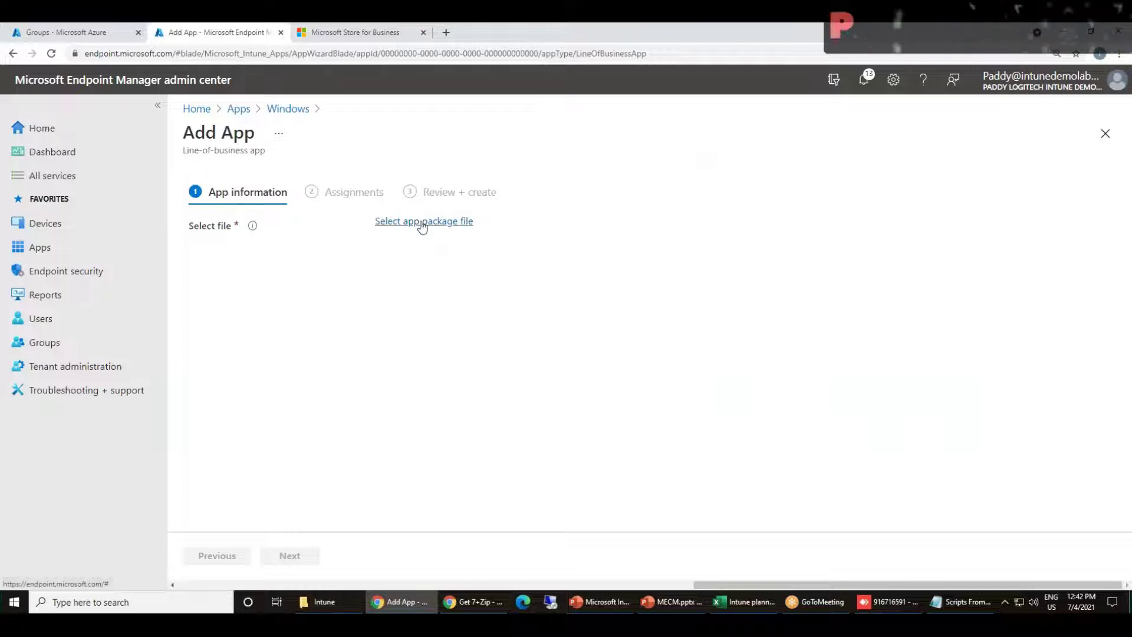
click(419, 227)
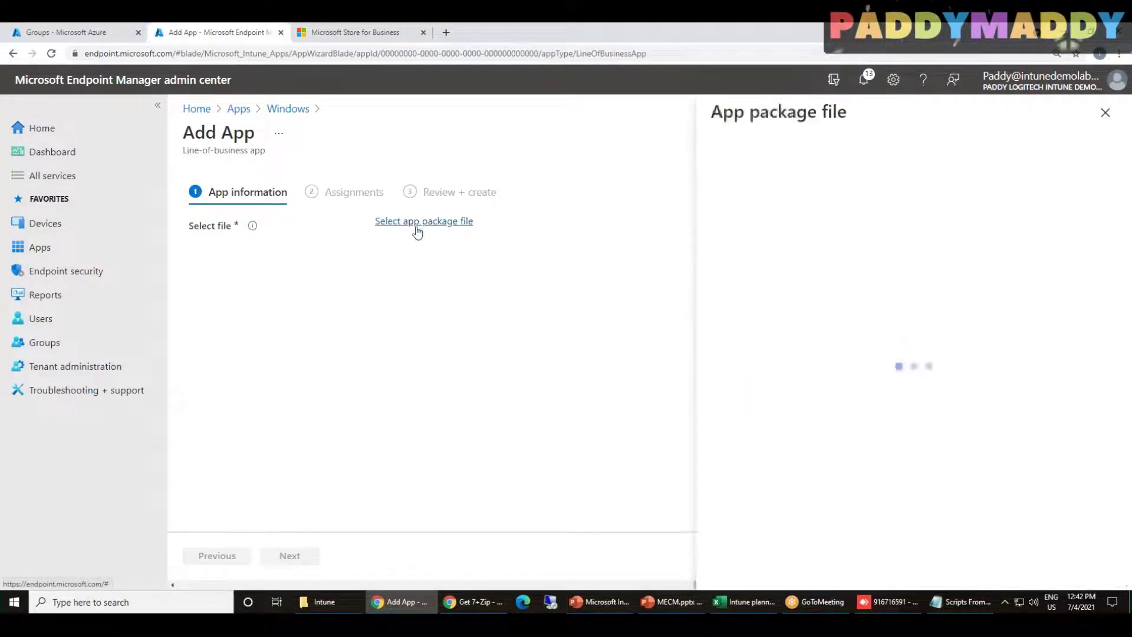
click(1109, 174)
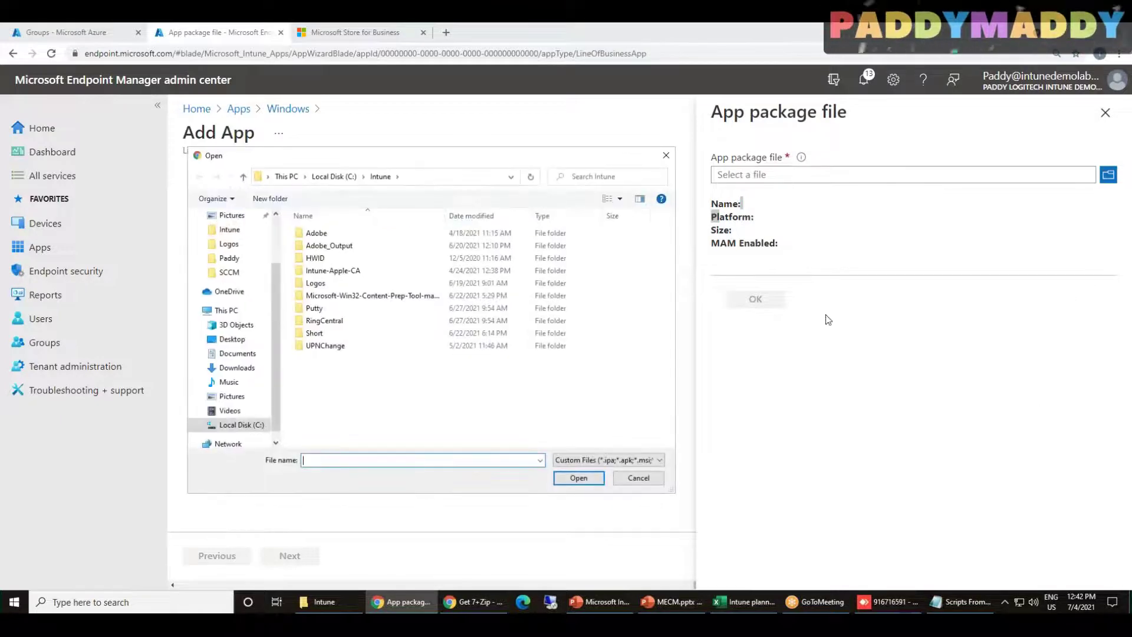
scroll(247, 259, up, 2)
click(246, 259)
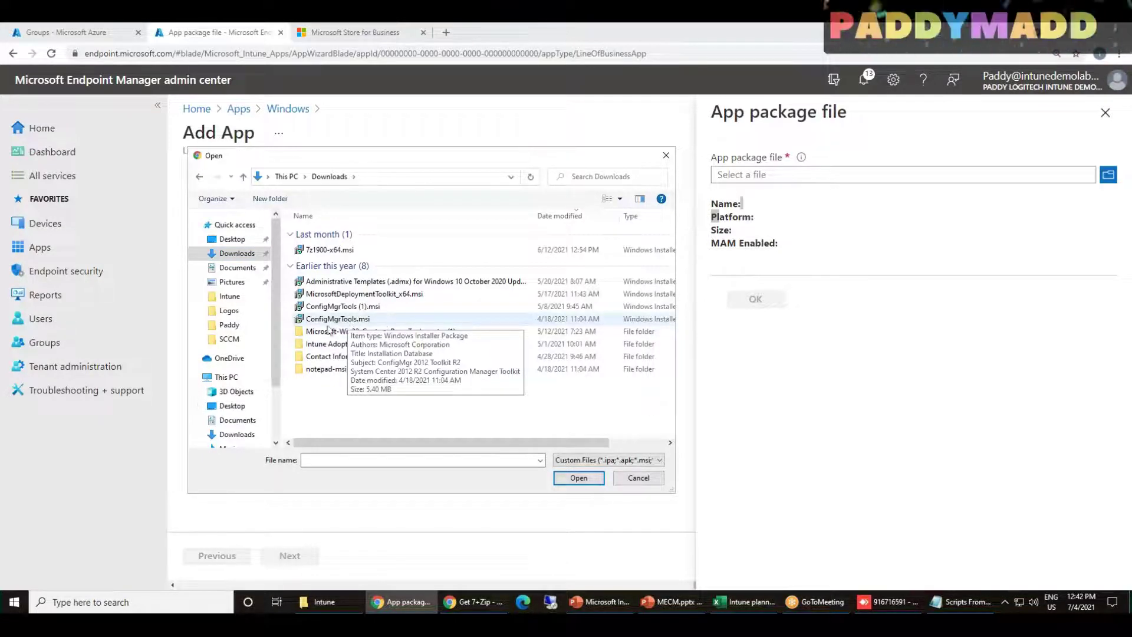
double_click(340, 319)
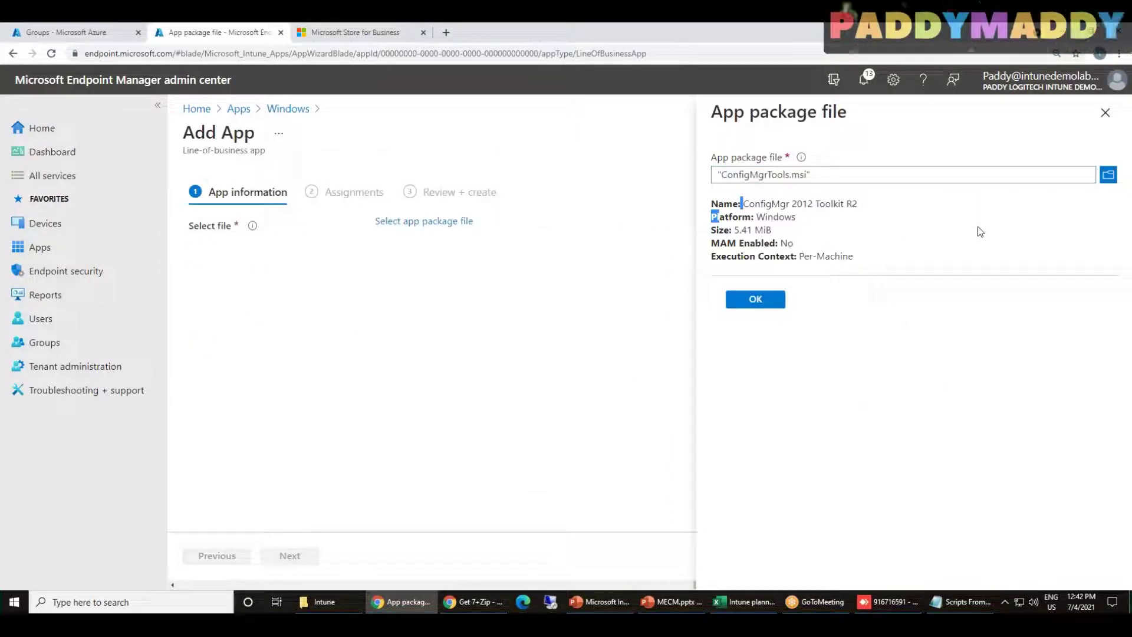
click(856, 217)
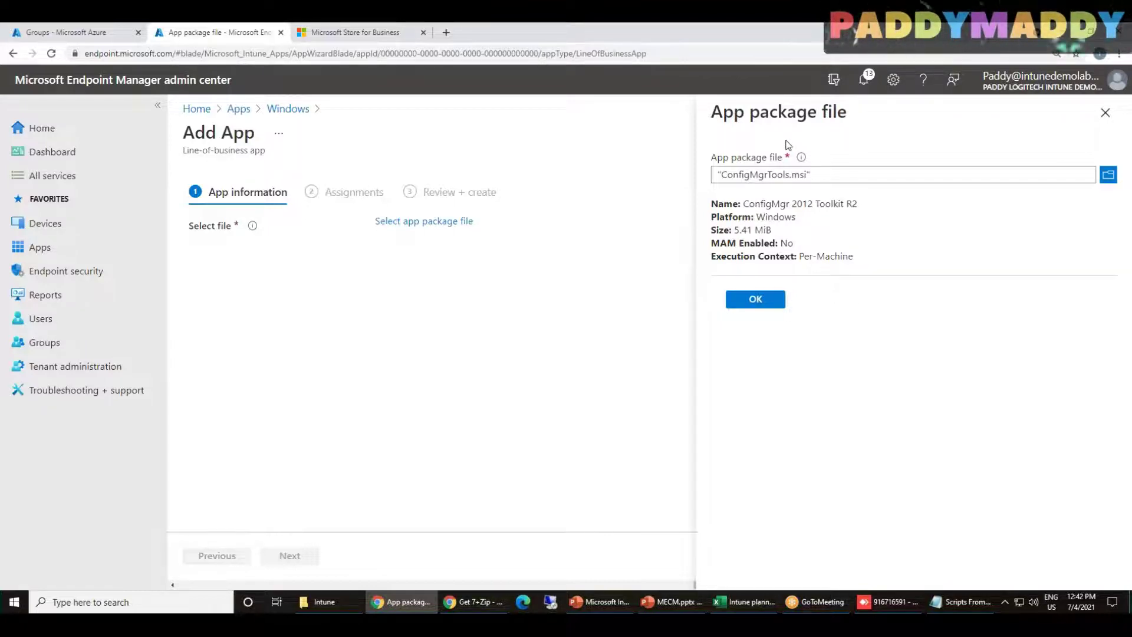
Confirm the ConfigMgrTools.msi package and set the category to Computer management
click(767, 302)
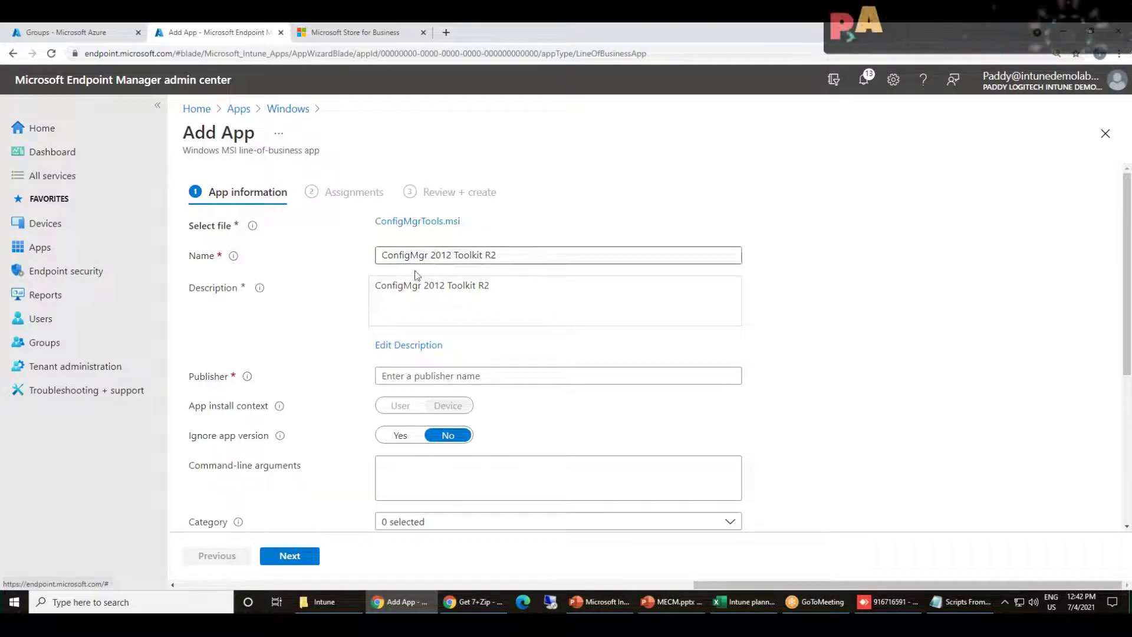
drag(851, 584, 492, 600)
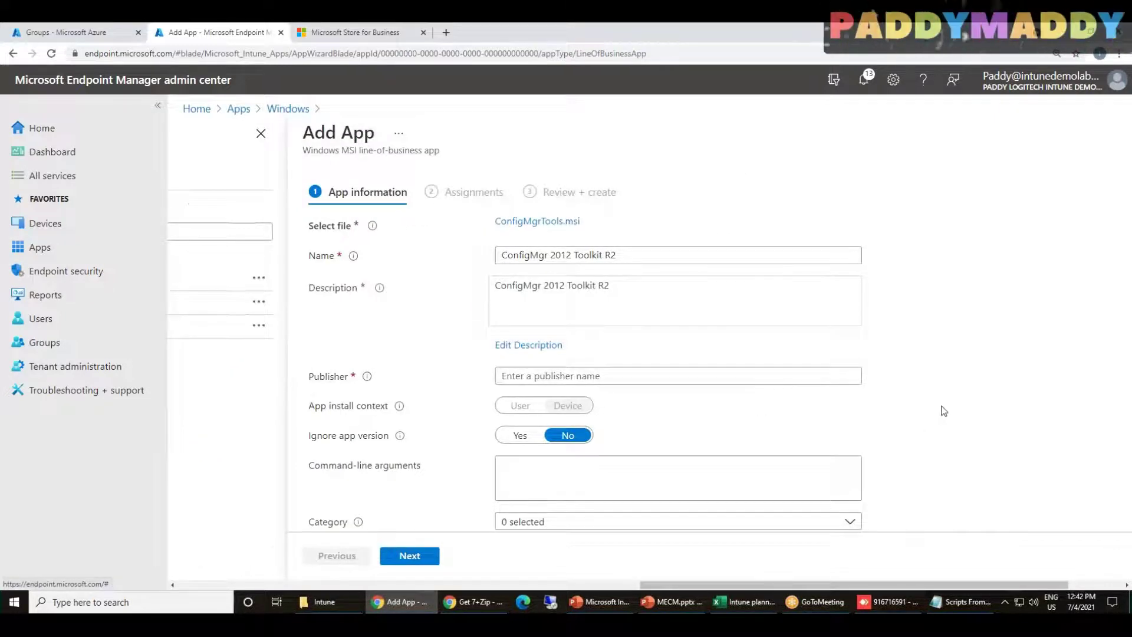
scroll(943, 411, down, 3)
click(688, 344)
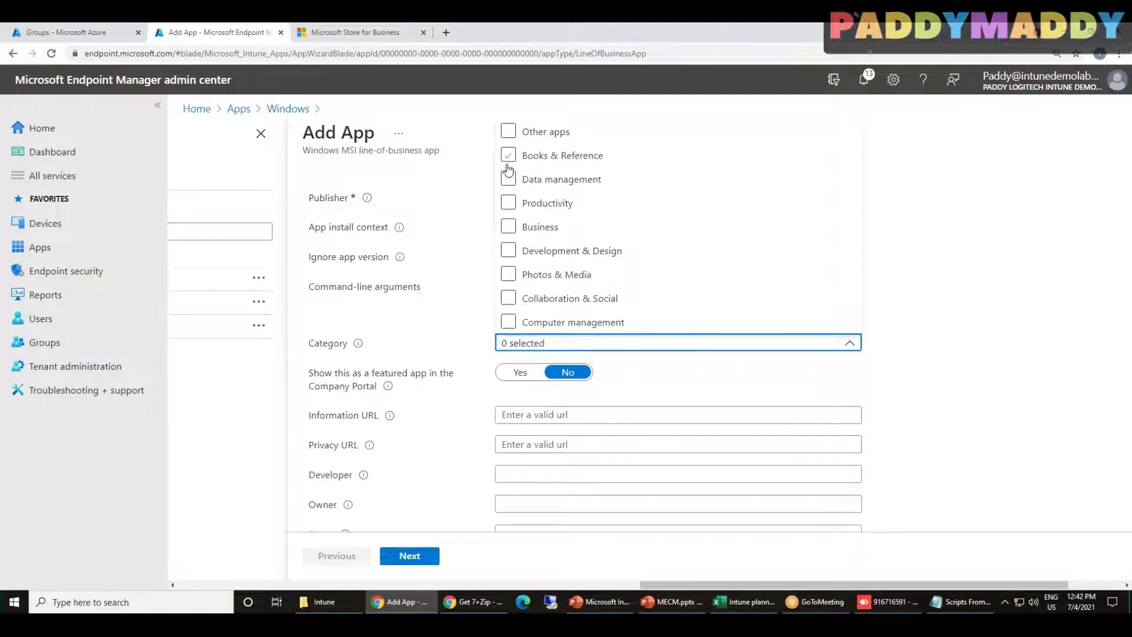
click(509, 322)
click(966, 374)
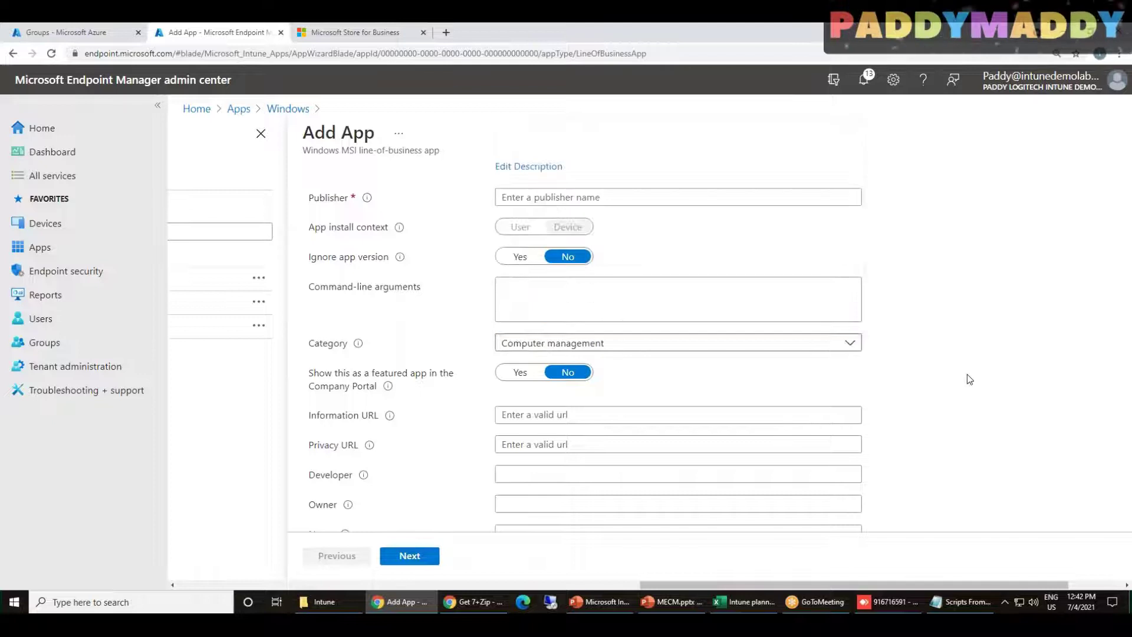
Enter Microsoft as the publisher and advance to the Assignments step
scroll(978, 377, down, 2)
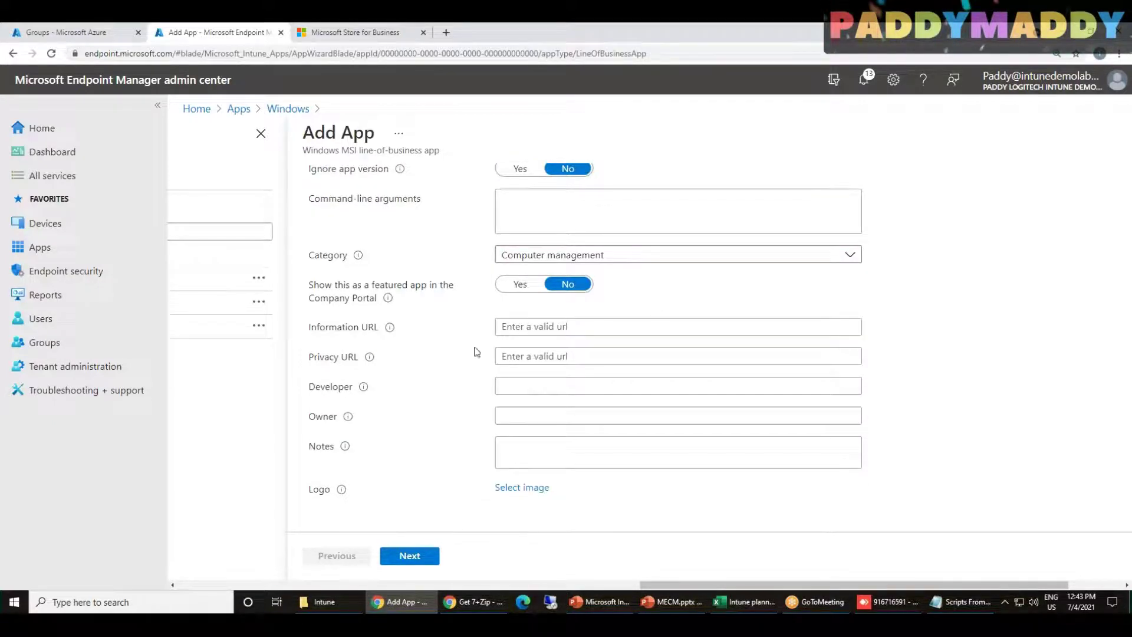
click(410, 563)
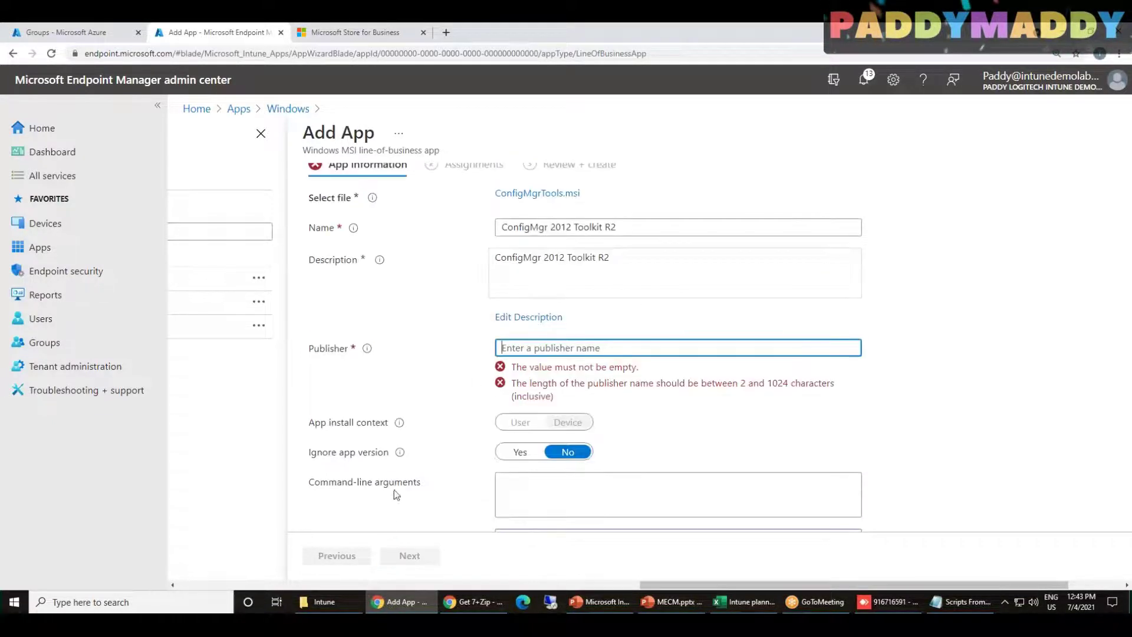
text(Microsoft)
scroll(973, 498, down, 2)
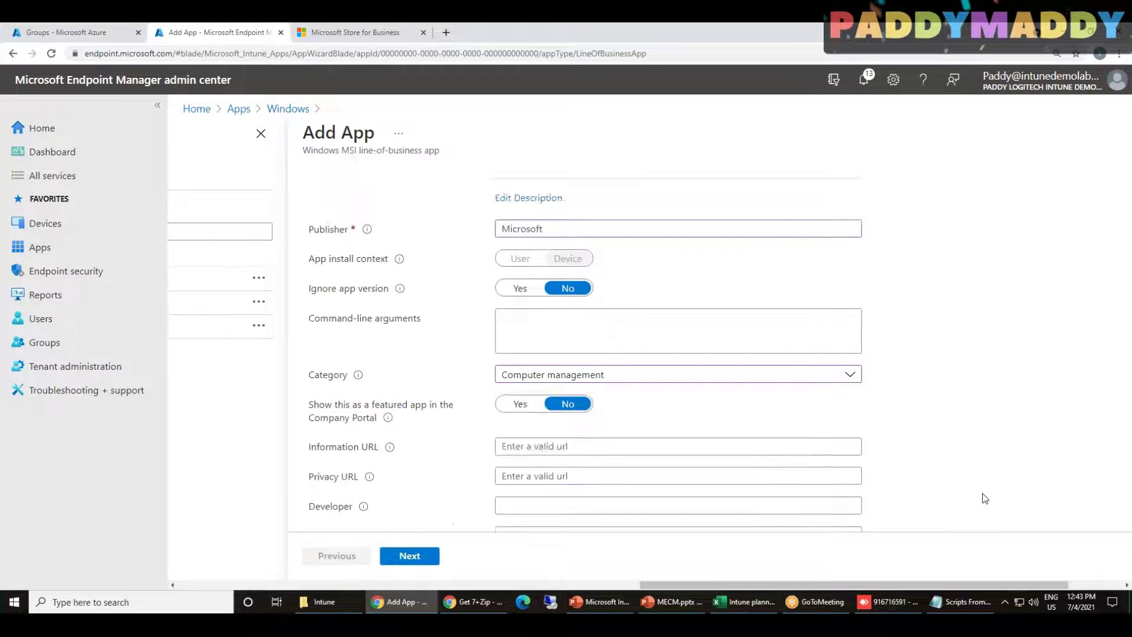
scroll(982, 498, down, 2)
click(435, 560)
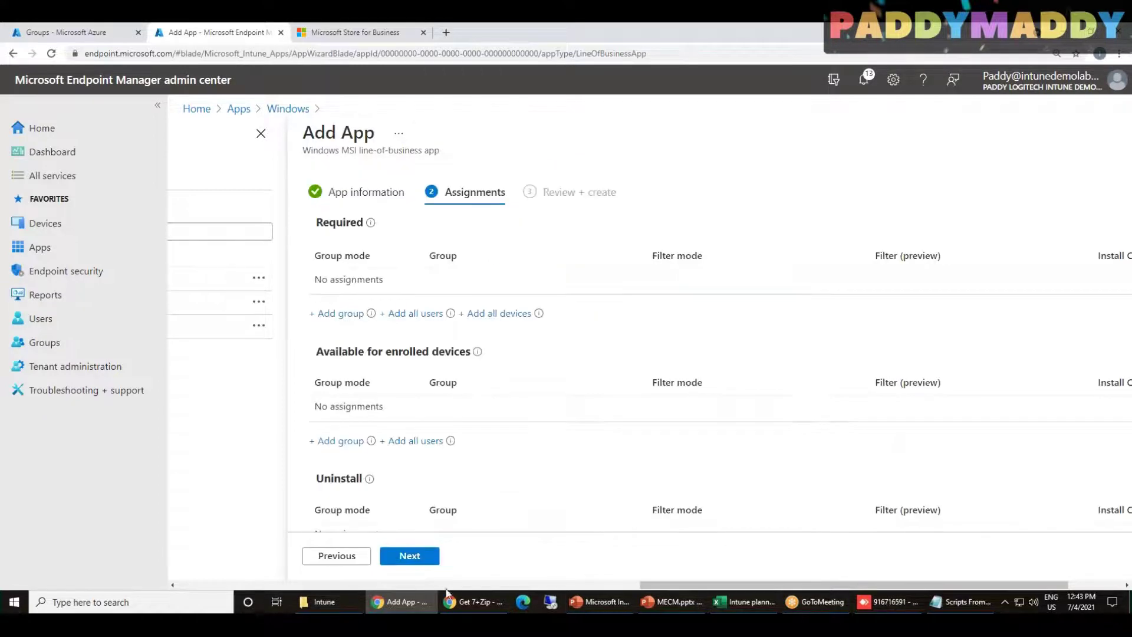
Require ConfigMgr 2012 Toolkit R2 for all users and all devices, then review and create it
click(407, 313)
click(493, 313)
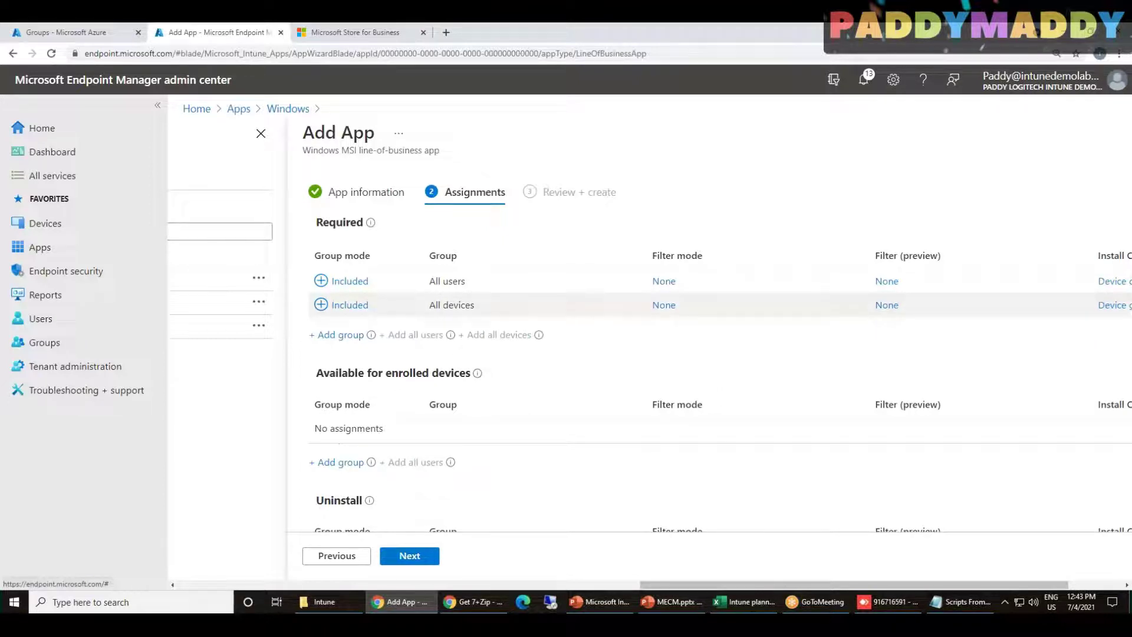
click(1113, 306)
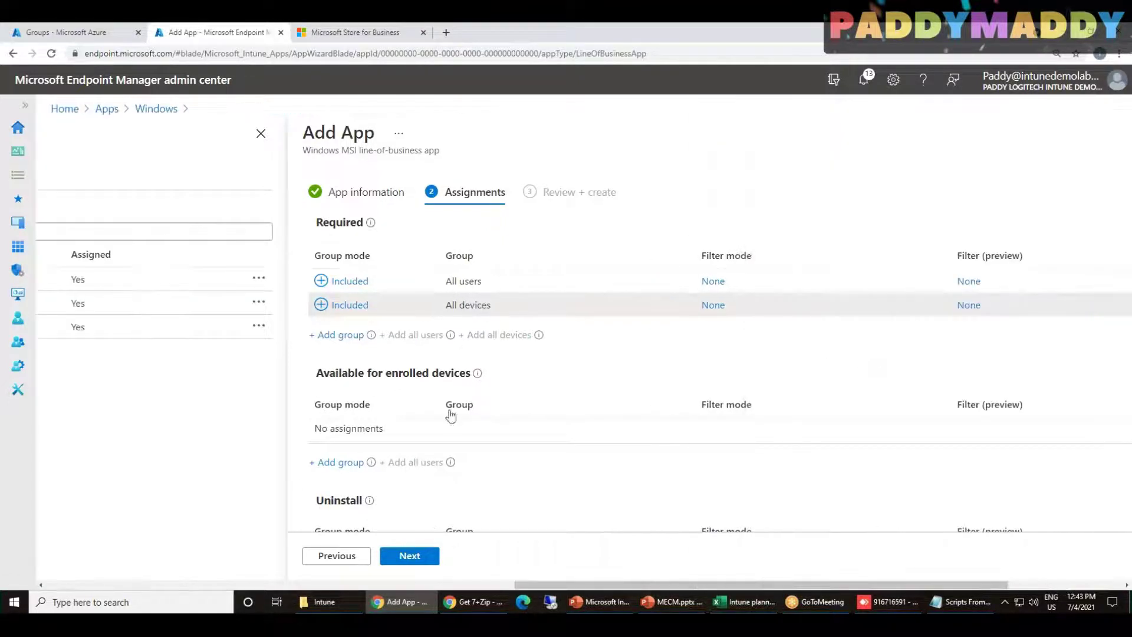
click(416, 560)
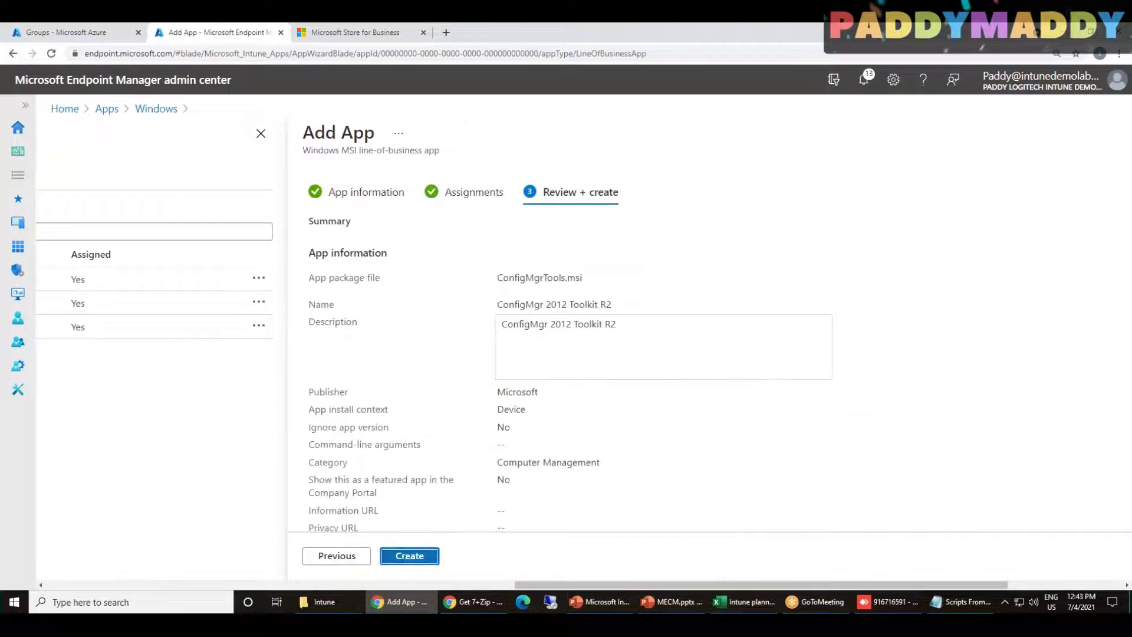
click(422, 558)
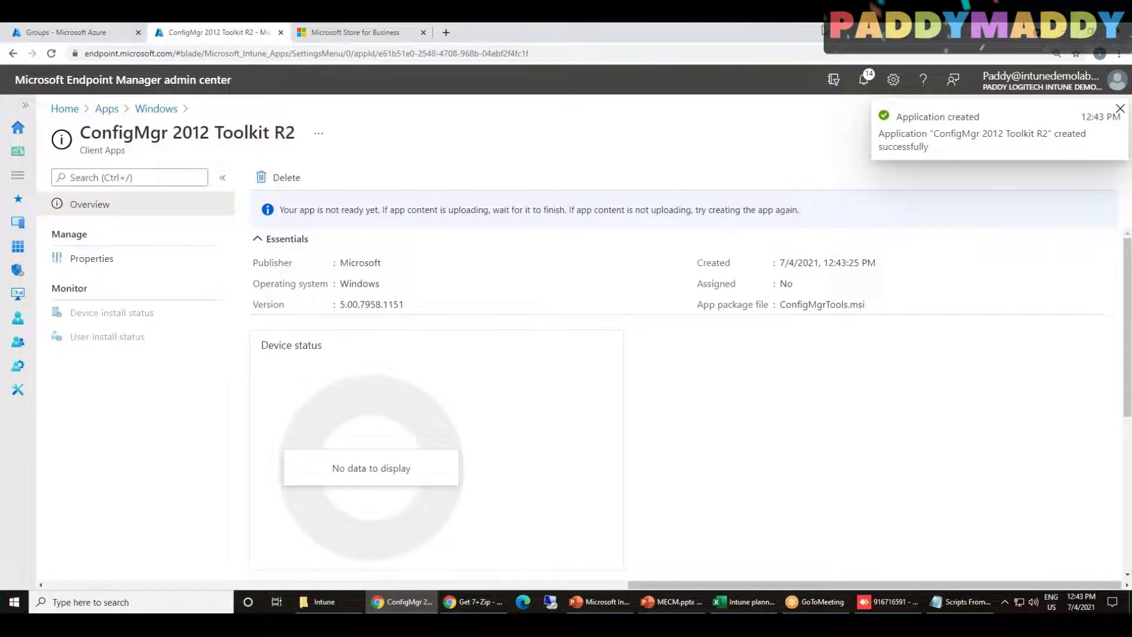
Open the Notifications pane to check the ConfigMgrTools.msi upload progress
click(864, 32)
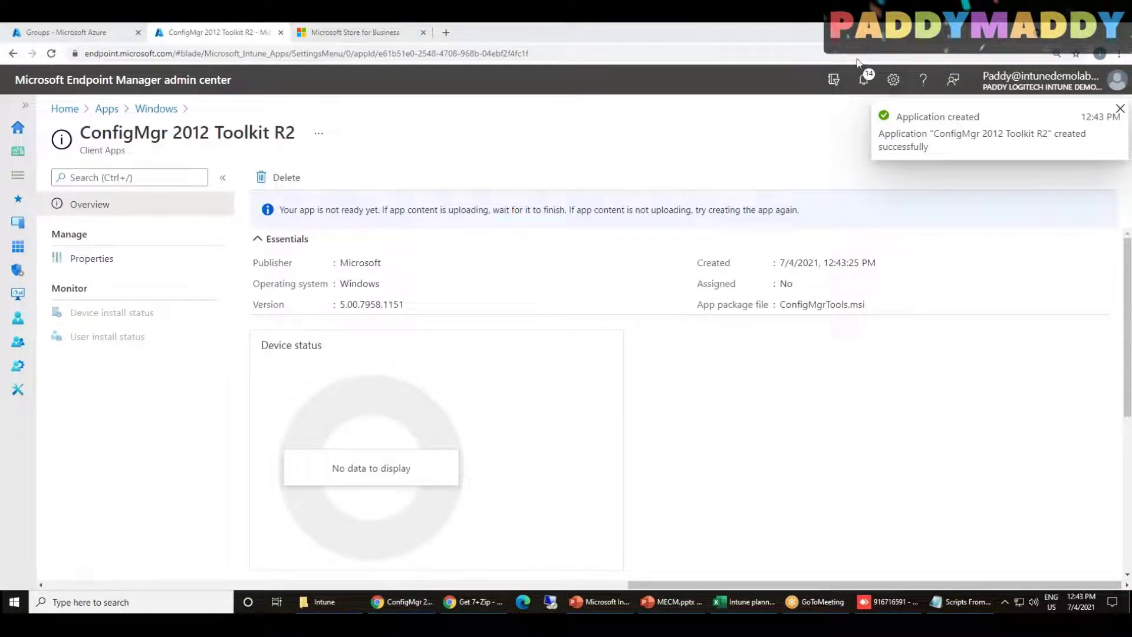
mouse_move(771, 53)
mouse_down()
mouse_move(790, 233)
mouse_move(1070, 274)
mouse_up()
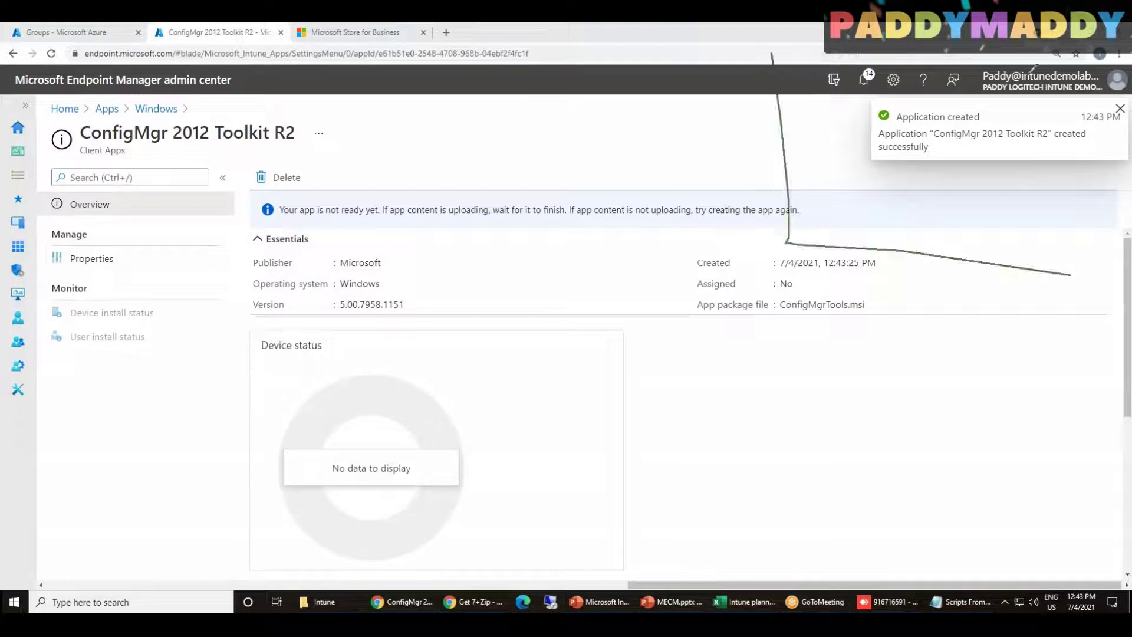
drag(1033, 66, 772, 58)
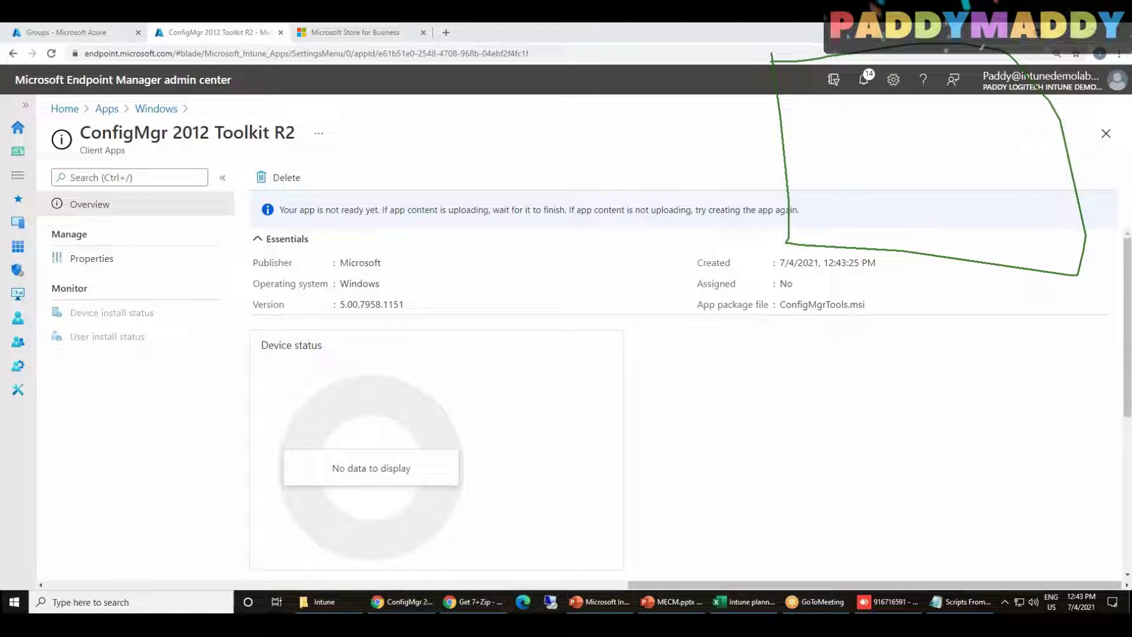
click(863, 79)
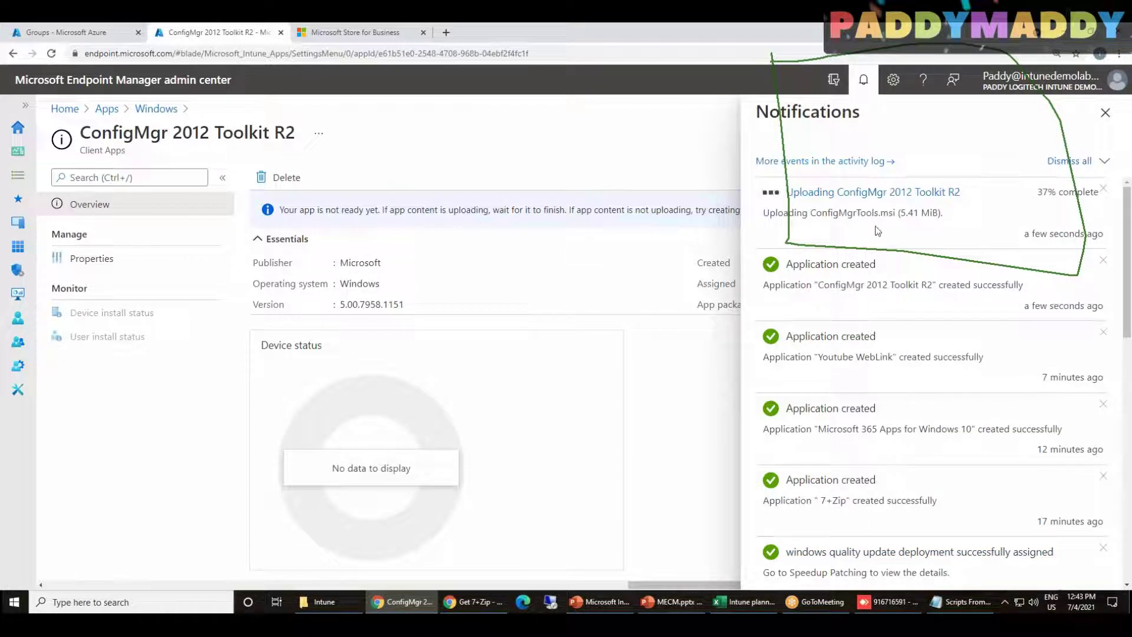
Draw on-screen annotations over the app overview while the upload runs
click(855, 42)
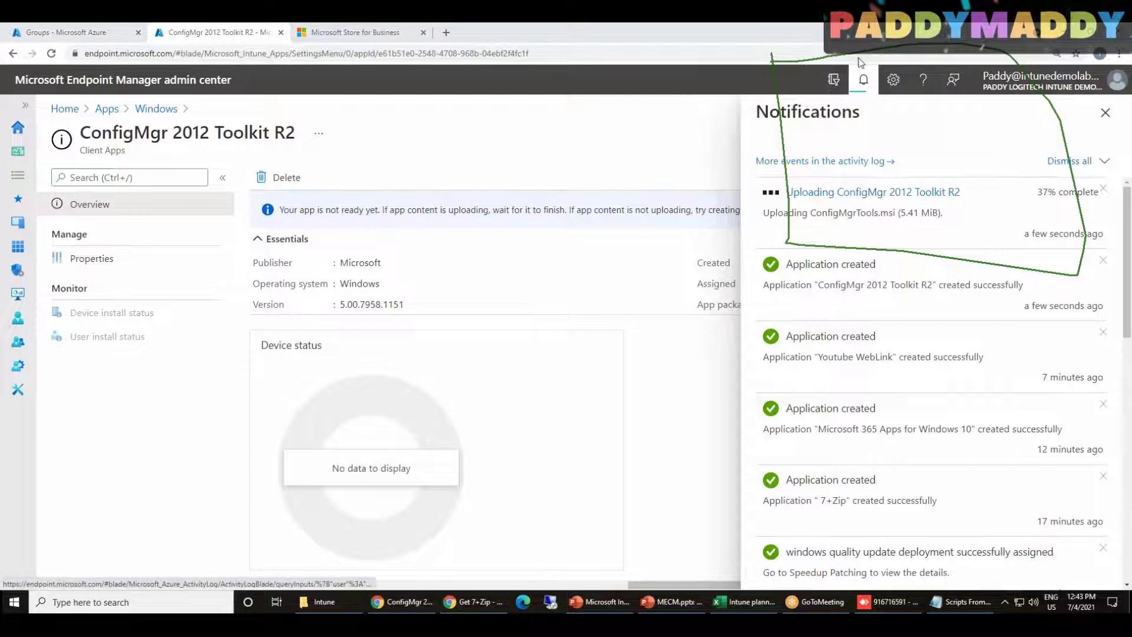
drag(318, 227, 469, 227)
mouse_move(401, 168)
mouse_down()
mouse_move(464, 191)
mouse_move(479, 159)
mouse_up()
drag(821, 235, 898, 220)
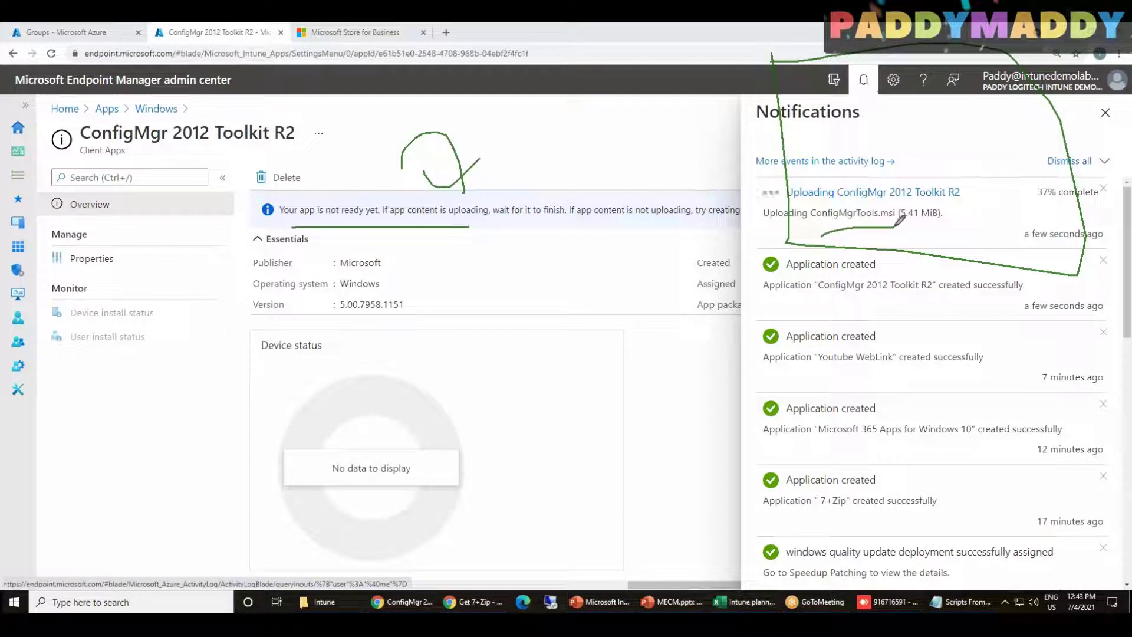
mouse_move(424, 369)
mouse_down()
mouse_move(457, 317)
mouse_move(509, 375)
mouse_up()
mouse_move(492, 319)
mouse_down()
mouse_move(480, 306)
mouse_move(512, 350)
mouse_up()
drag(488, 281, 373, 407)
drag(446, 431, 463, 284)
drag(859, 223, 893, 227)
drag(893, 227, 862, 232)
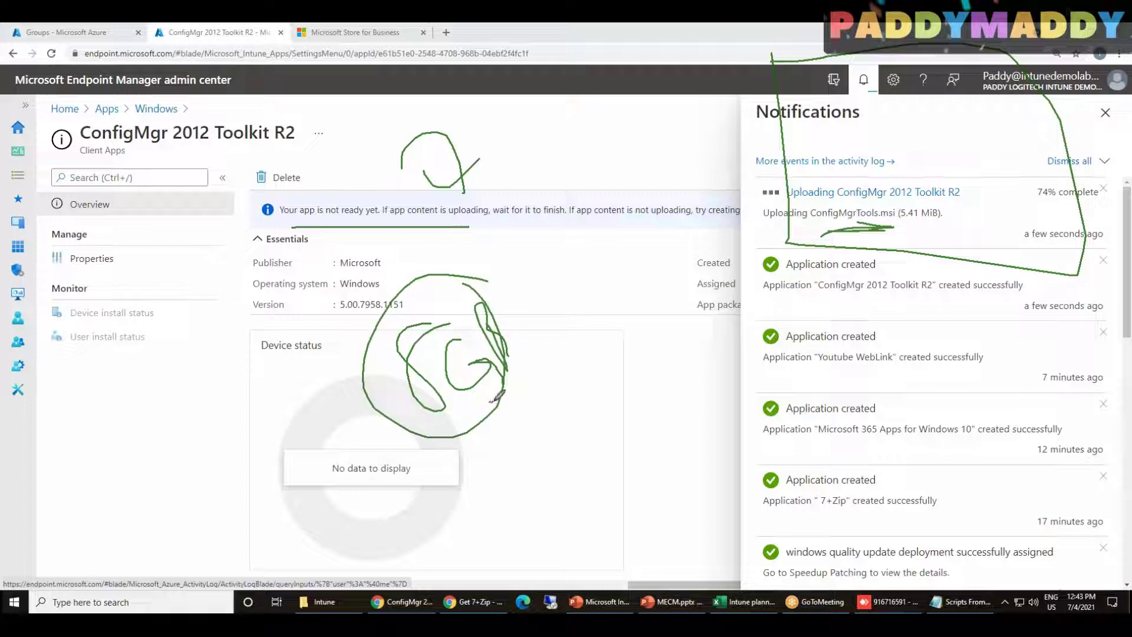
mouse_move(494, 401)
mouse_down()
mouse_move(517, 438)
mouse_move(607, 407)
mouse_move(757, 209)
mouse_move(729, 218)
mouse_move(768, 244)
mouse_up()
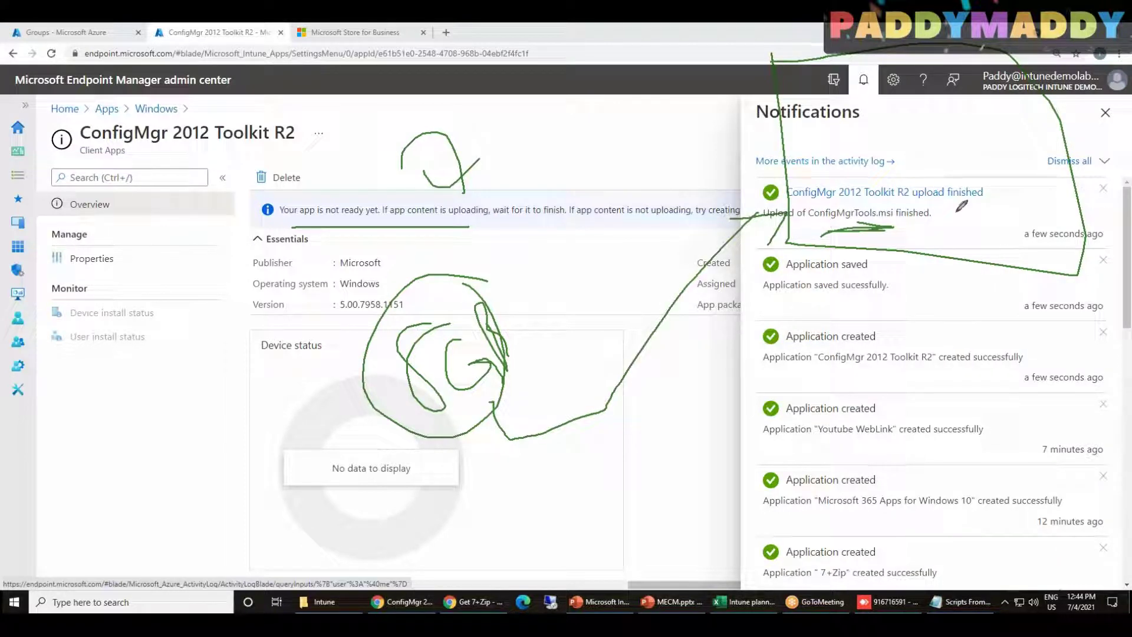
mouse_move(557, 248)
mouse_down()
mouse_move(465, 150)
mouse_move(444, 252)
mouse_up()
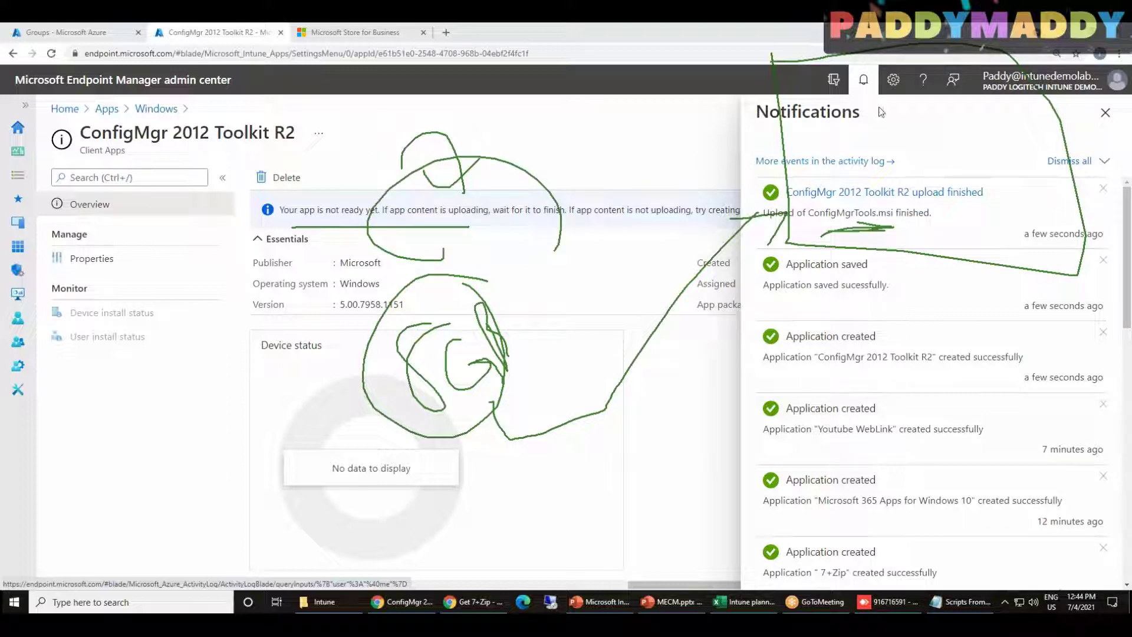
click(865, 39)
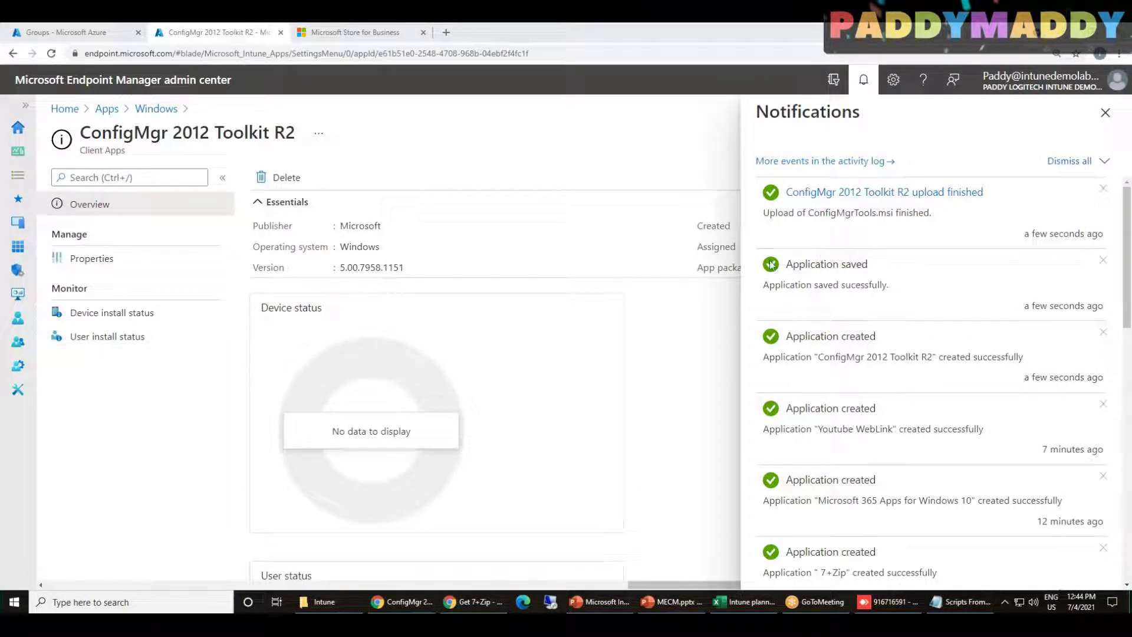
Close the Notifications pane once the upload has finished
click(1105, 112)
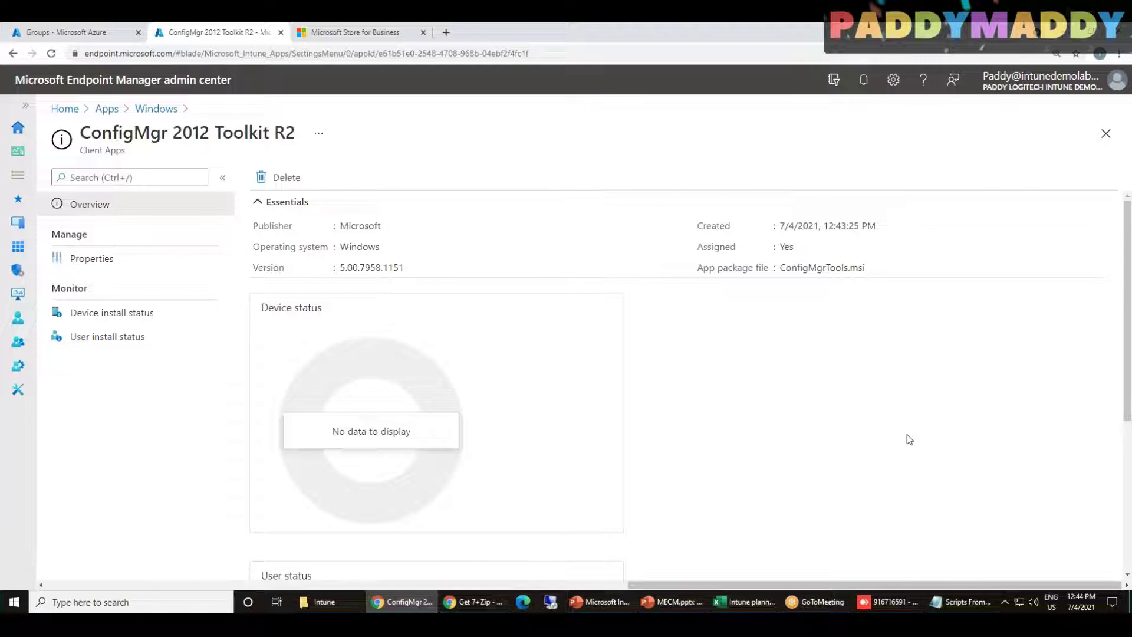
drag(884, 584, 704, 602)
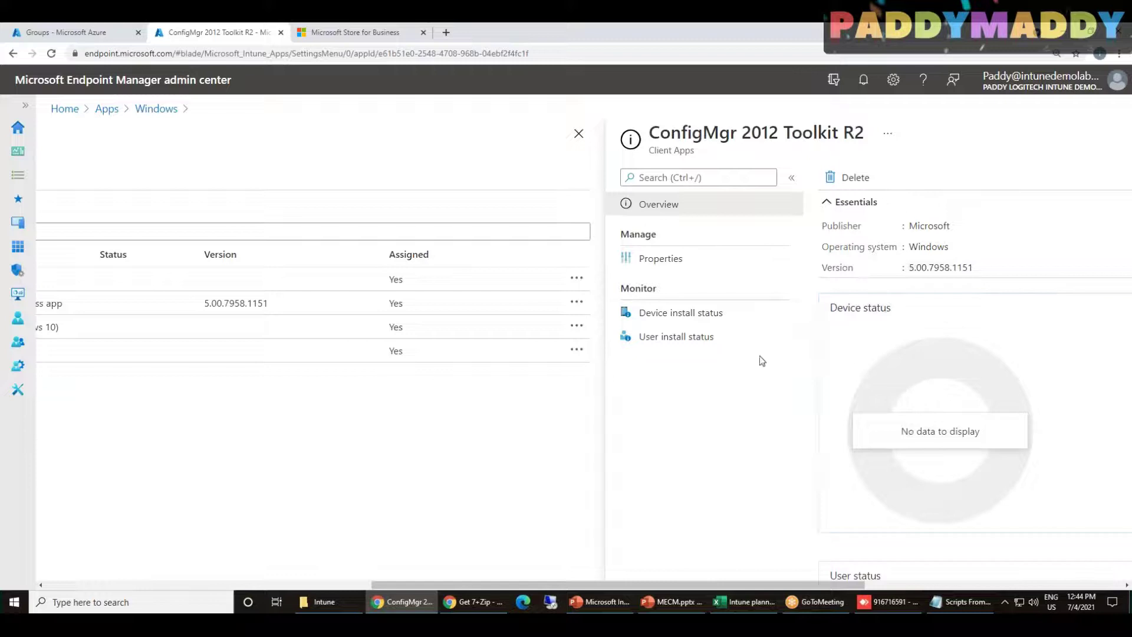
drag(765, 584, 1099, 538)
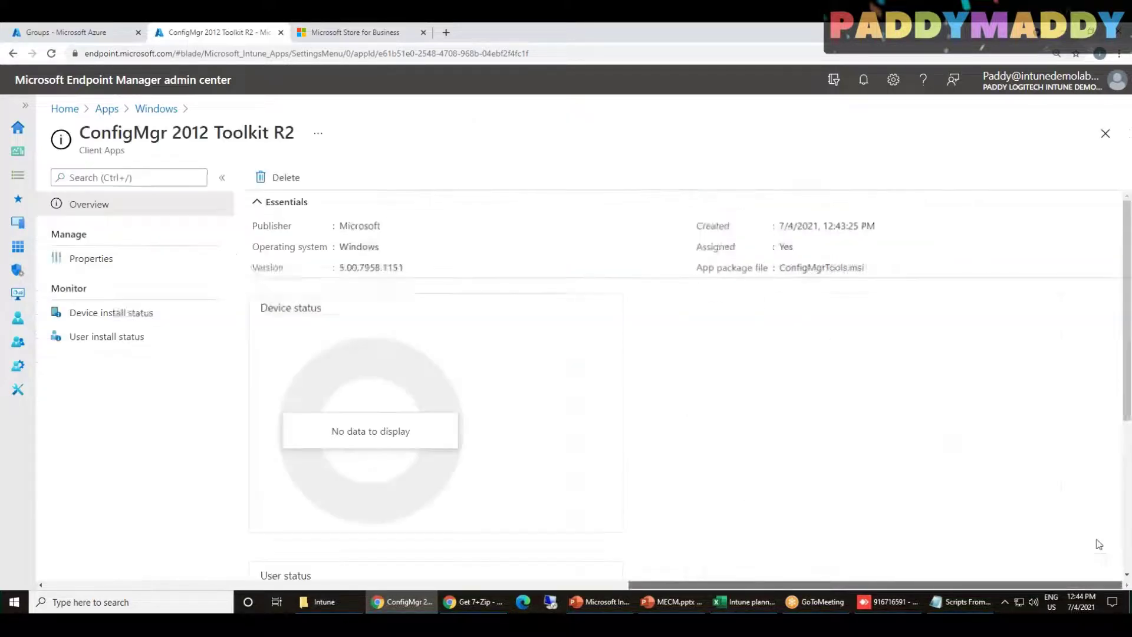
Return to Windows apps, start a new app, and list the available app types
click(1105, 136)
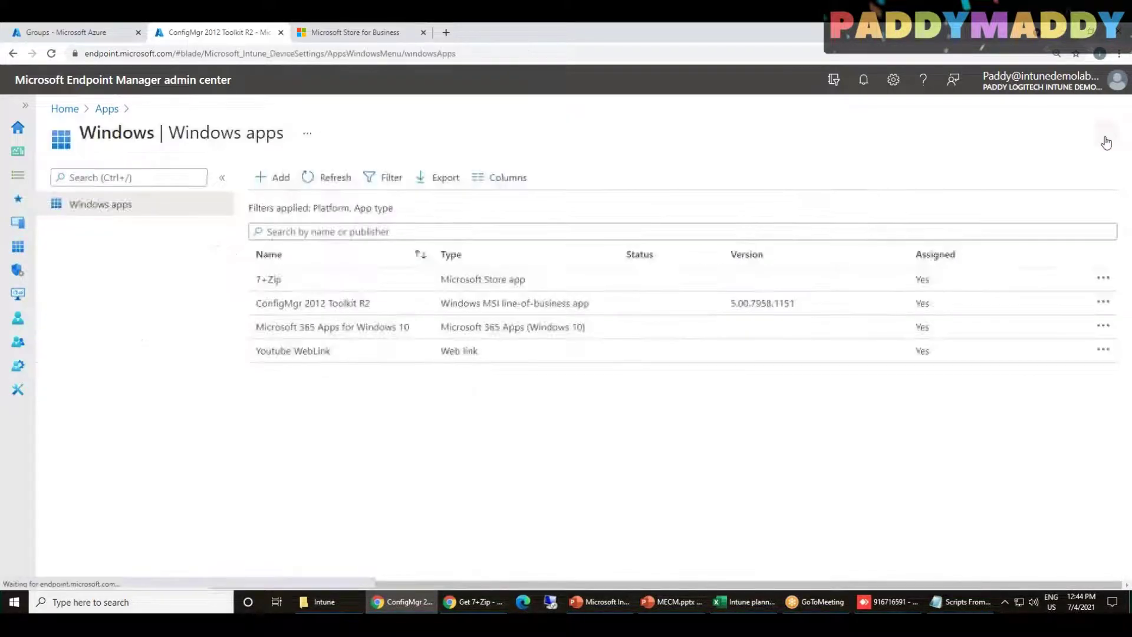
click(276, 176)
click(794, 185)
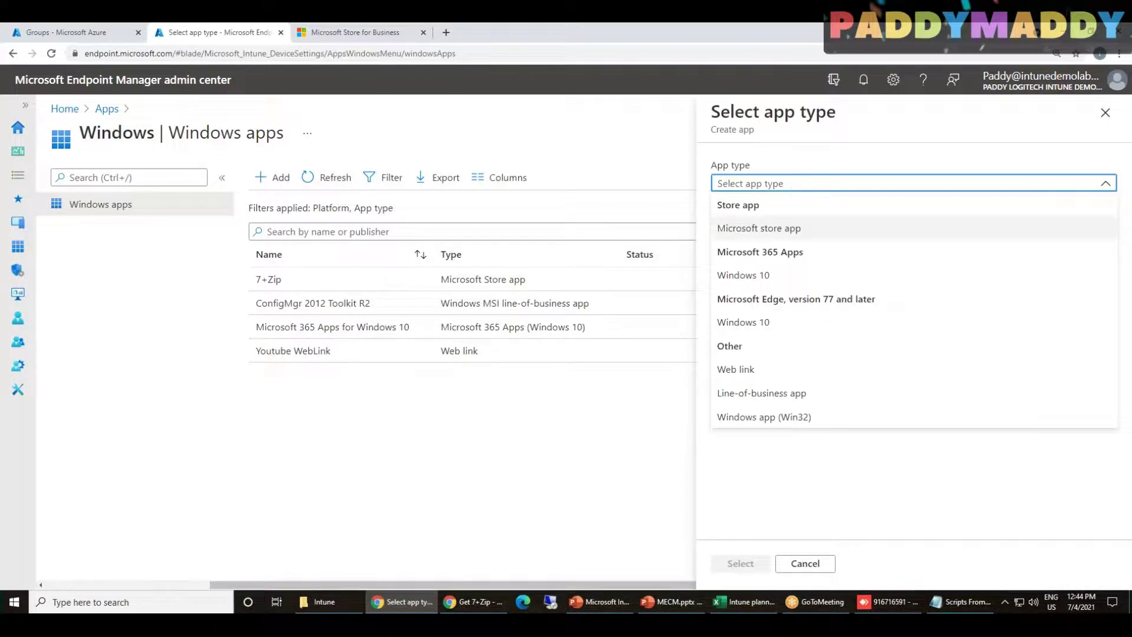
Draw annotations across the navigation pane and app type options, then dismiss them
click(864, 35)
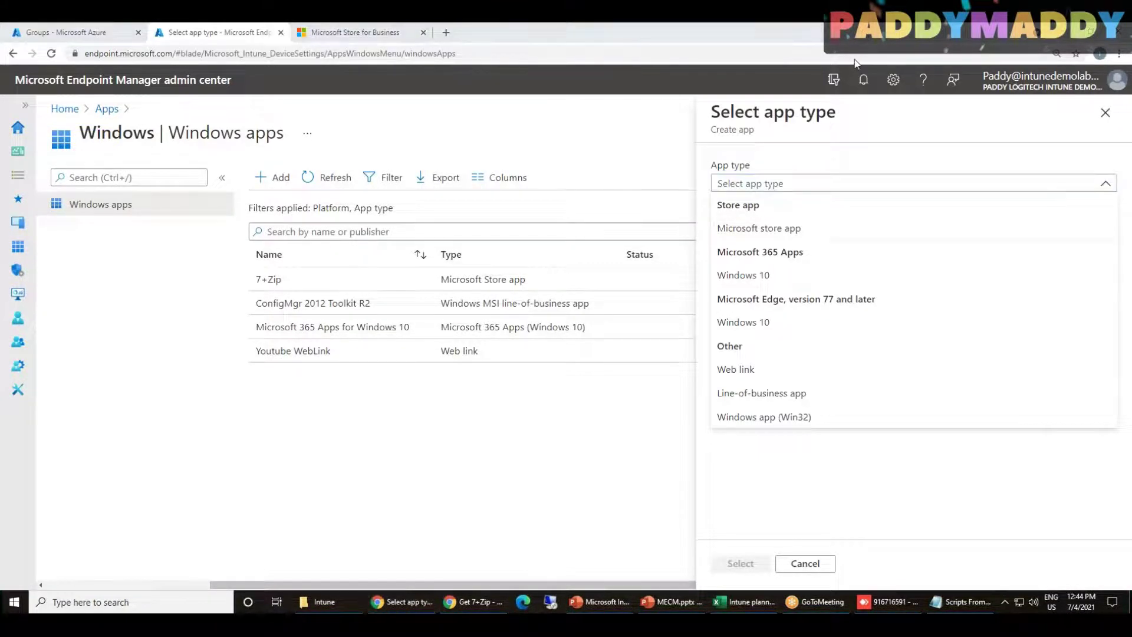
mouse_move(714, 194)
mouse_down()
mouse_move(715, 369)
mouse_move(760, 392)
mouse_move(893, 382)
mouse_move(803, 175)
mouse_move(711, 194)
mouse_up()
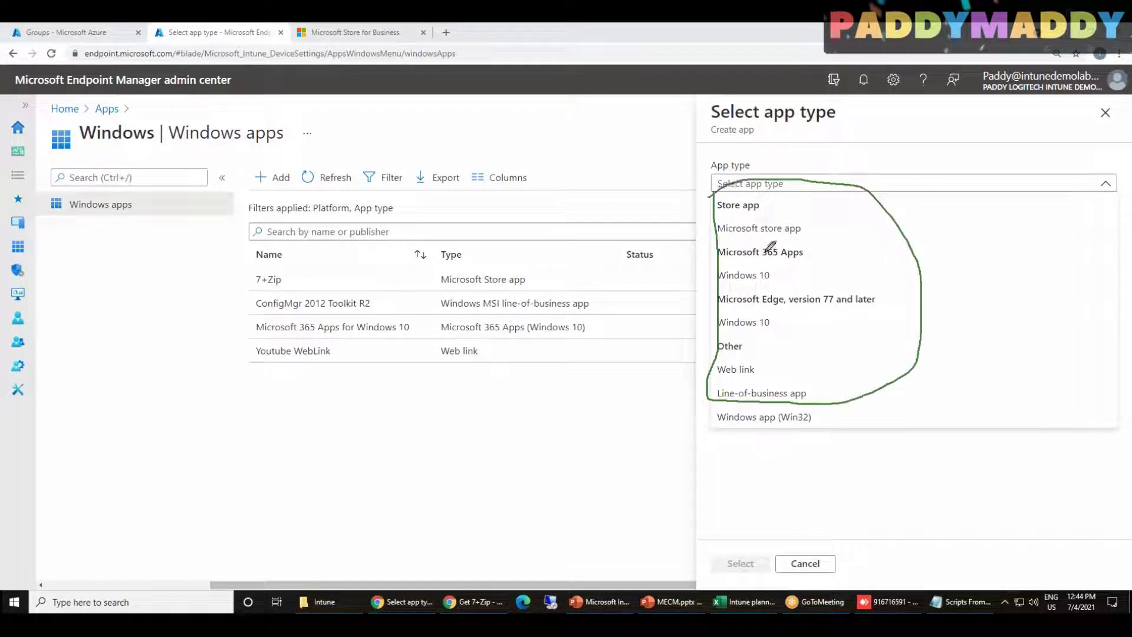
mouse_move(691, 390)
mouse_down()
mouse_move(821, 377)
mouse_move(837, 434)
mouse_move(693, 413)
mouse_move(701, 373)
mouse_up()
mouse_move(678, 540)
mouse_down()
mouse_move(752, 453)
mouse_move(790, 467)
mouse_move(725, 489)
mouse_move(754, 449)
mouse_move(792, 468)
mouse_up()
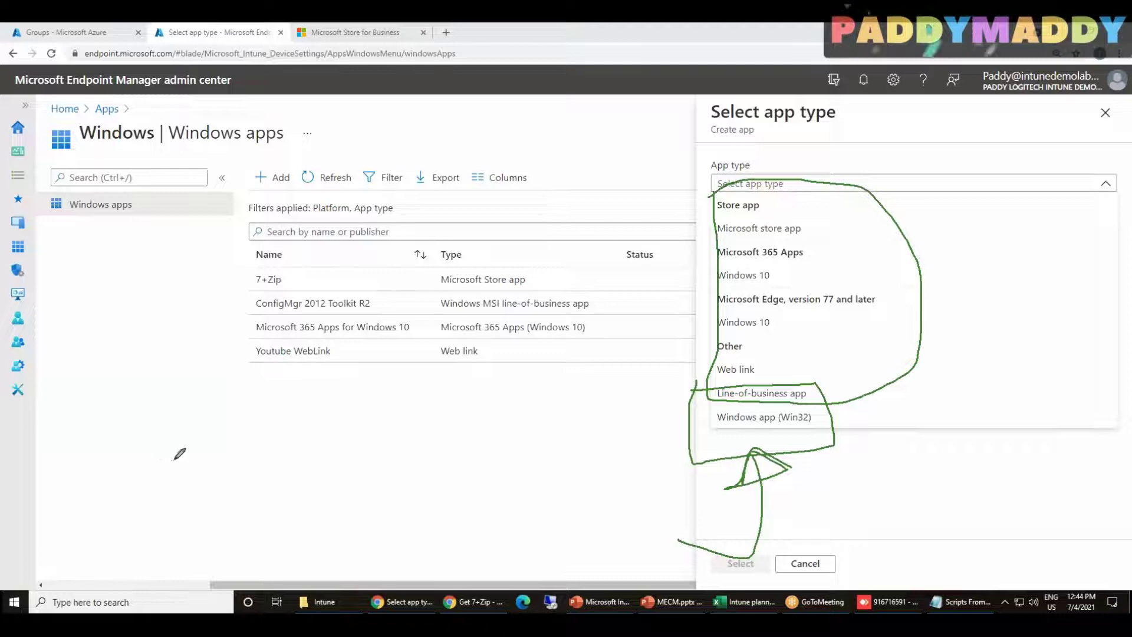
mouse_move(110, 281)
mouse_down()
mouse_move(124, 355)
mouse_move(128, 332)
mouse_up()
mouse_move(110, 376)
mouse_down()
mouse_move(125, 414)
mouse_move(92, 420)
mouse_up()
mouse_move(133, 385)
mouse_down()
mouse_move(131, 407)
mouse_move(177, 383)
mouse_move(189, 400)
mouse_up()
mouse_move(110, 462)
mouse_down()
mouse_move(168, 423)
mouse_move(42, 392)
mouse_up()
mouse_move(79, 442)
mouse_down()
mouse_move(172, 411)
mouse_move(223, 289)
mouse_up()
mouse_move(199, 237)
mouse_down()
mouse_move(227, 222)
mouse_move(279, 230)
mouse_up()
mouse_move(214, 215)
mouse_down()
mouse_move(328, 203)
mouse_move(261, 270)
mouse_up()
mouse_move(74, 189)
mouse_down()
mouse_move(98, 204)
mouse_move(166, 149)
mouse_move(59, 257)
mouse_up()
mouse_move(33, 186)
mouse_down()
mouse_move(141, 104)
mouse_move(199, 151)
mouse_up()
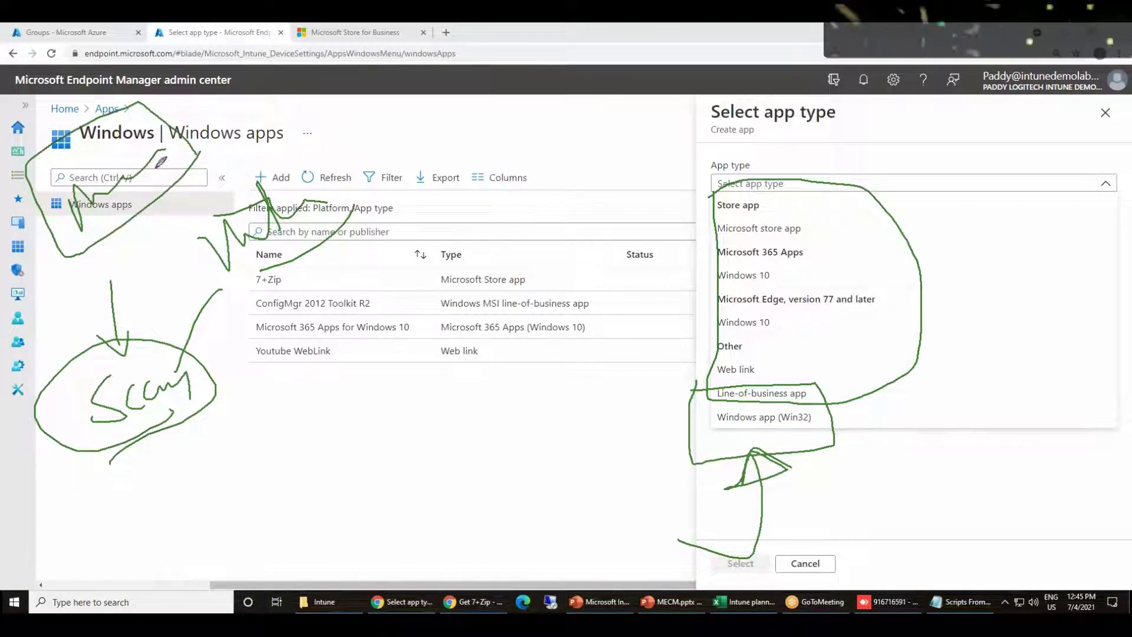
mouse_move(158, 424)
mouse_down()
mouse_move(689, 445)
mouse_move(727, 424)
mouse_move(721, 452)
mouse_up()
mouse_move(783, 429)
mouse_down()
mouse_move(722, 429)
mouse_move(756, 433)
mouse_move(743, 432)
mouse_up()
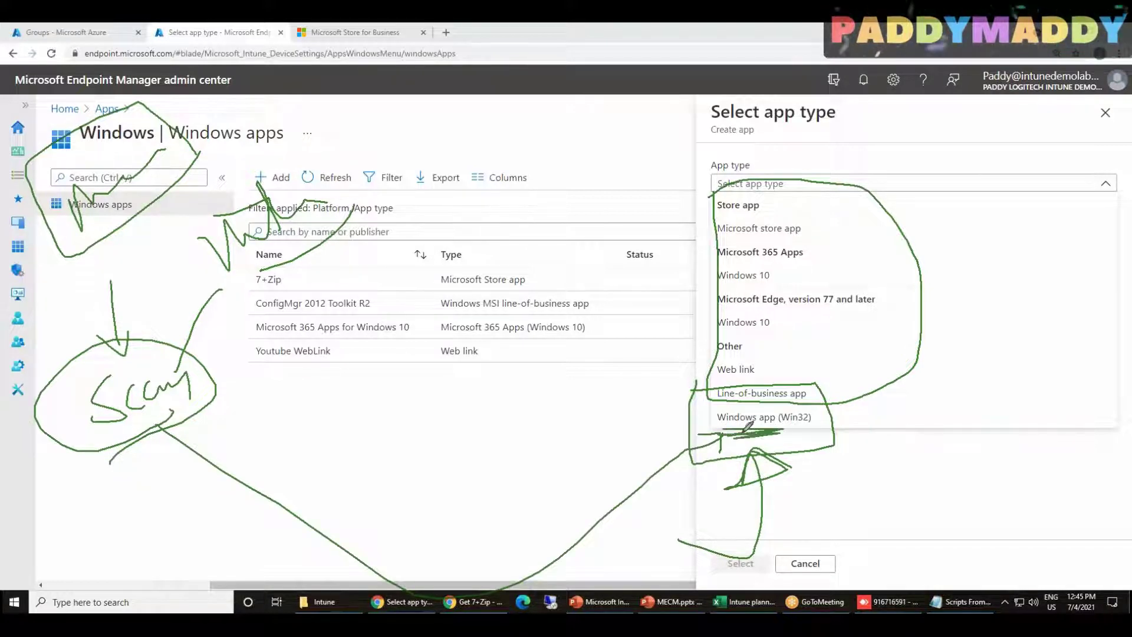
mouse_move(824, 414)
mouse_down()
mouse_move(777, 413)
mouse_move(816, 405)
mouse_move(816, 451)
mouse_move(842, 425)
mouse_move(918, 412)
mouse_up()
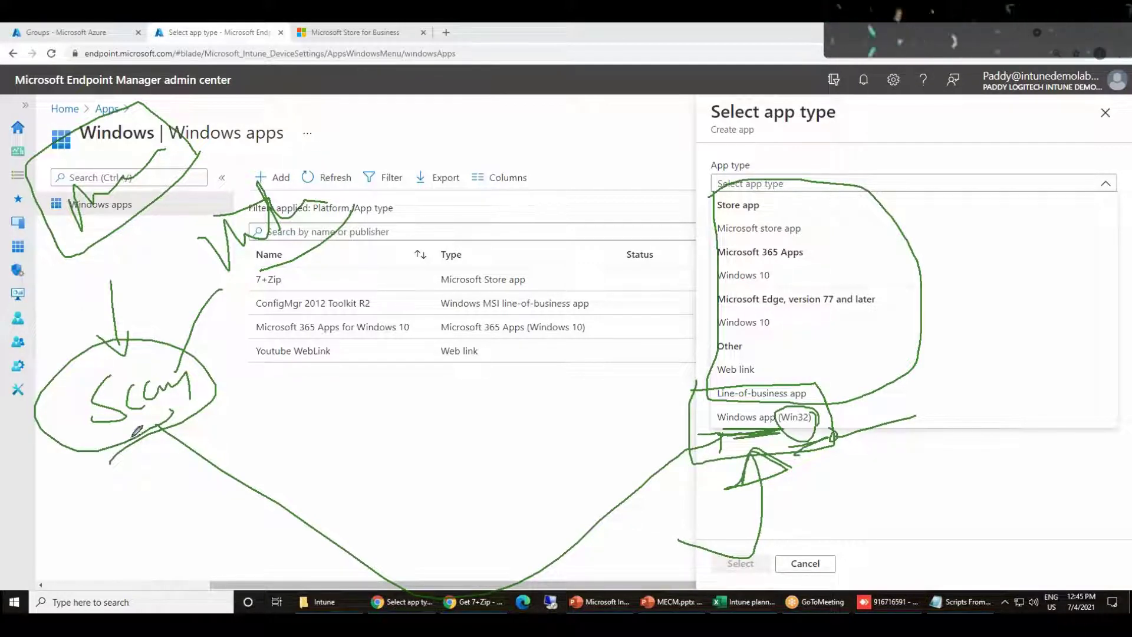
mouse_move(699, 409)
mouse_down()
mouse_move(766, 451)
mouse_move(819, 391)
mouse_move(701, 406)
mouse_up()
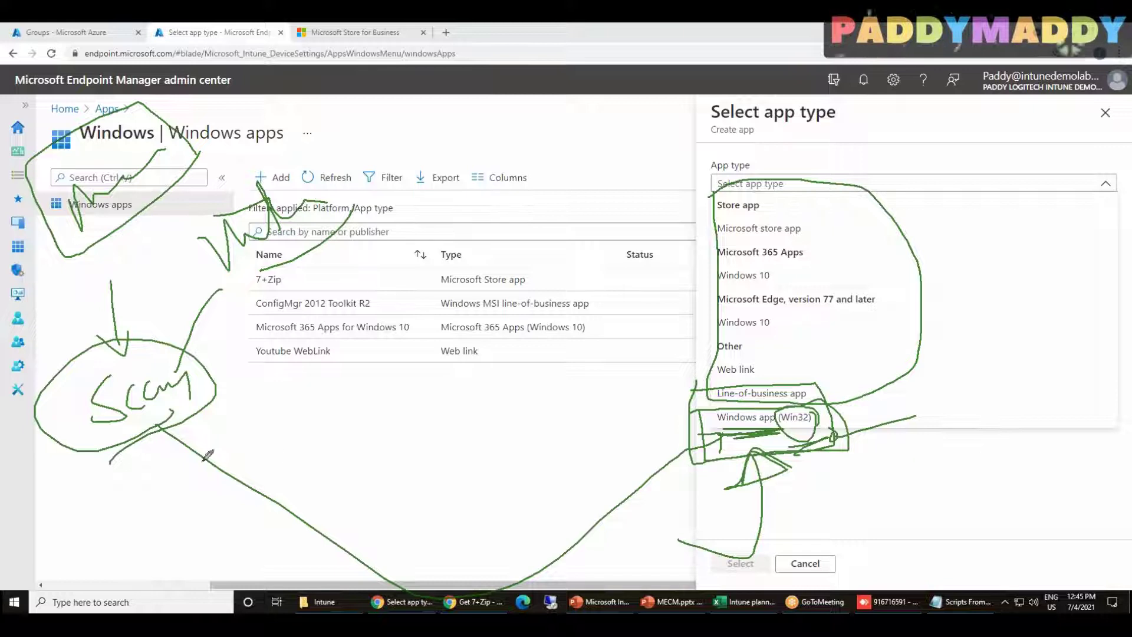
mouse_move(178, 385)
mouse_down()
mouse_move(192, 402)
mouse_move(335, 284)
mouse_move(372, 299)
mouse_up()
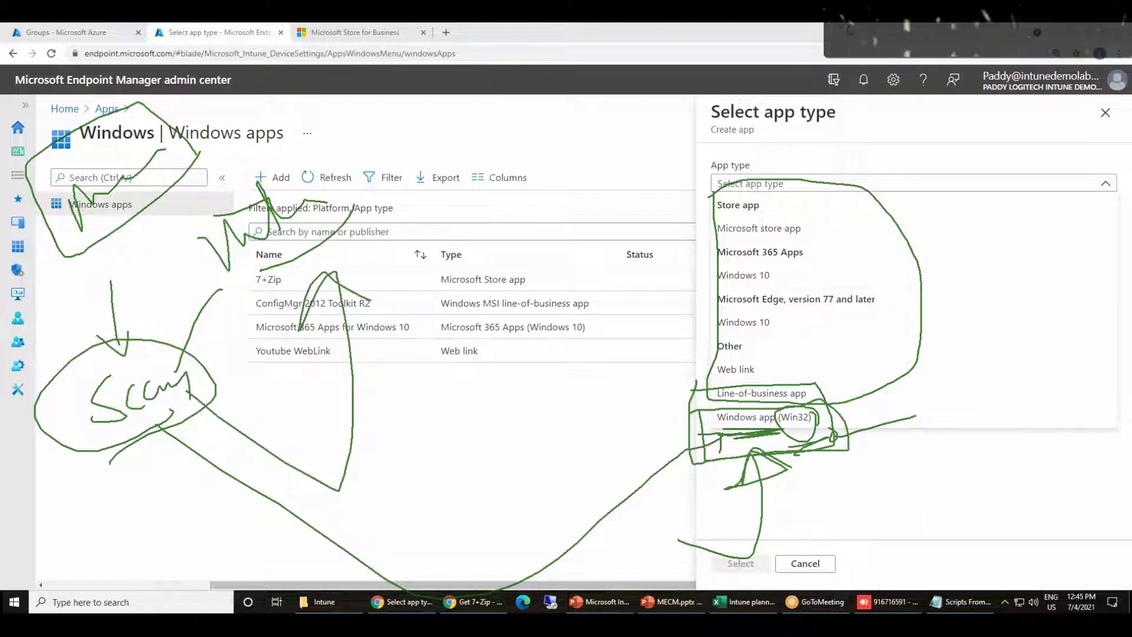
key(Escape)
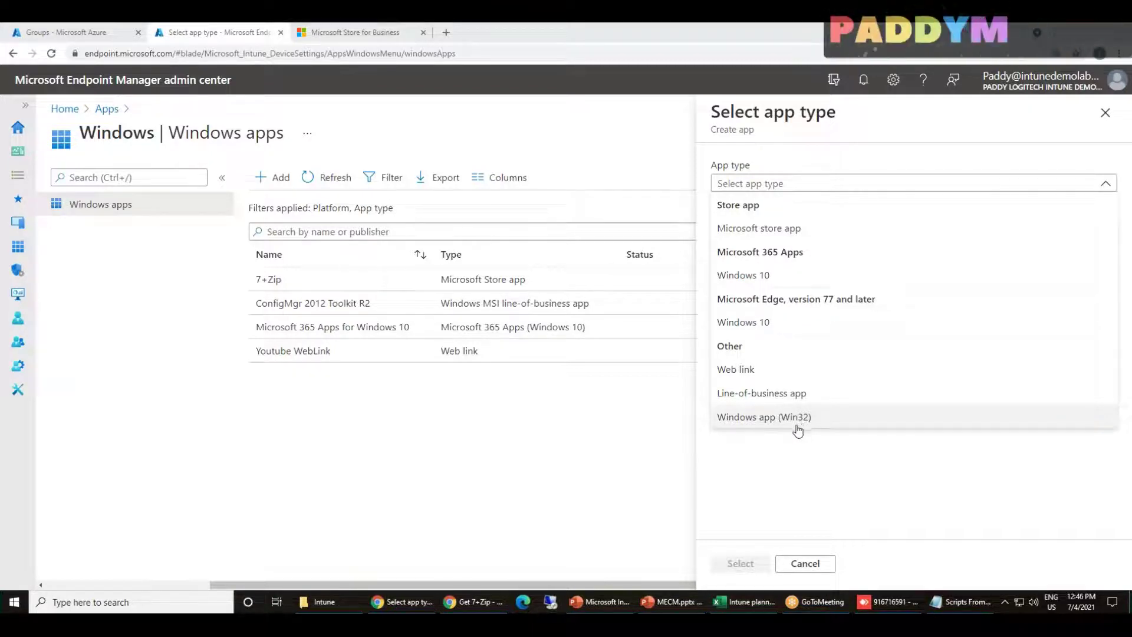
Choose Windows app (Win32) as the app type and open the app package file pane
click(804, 426)
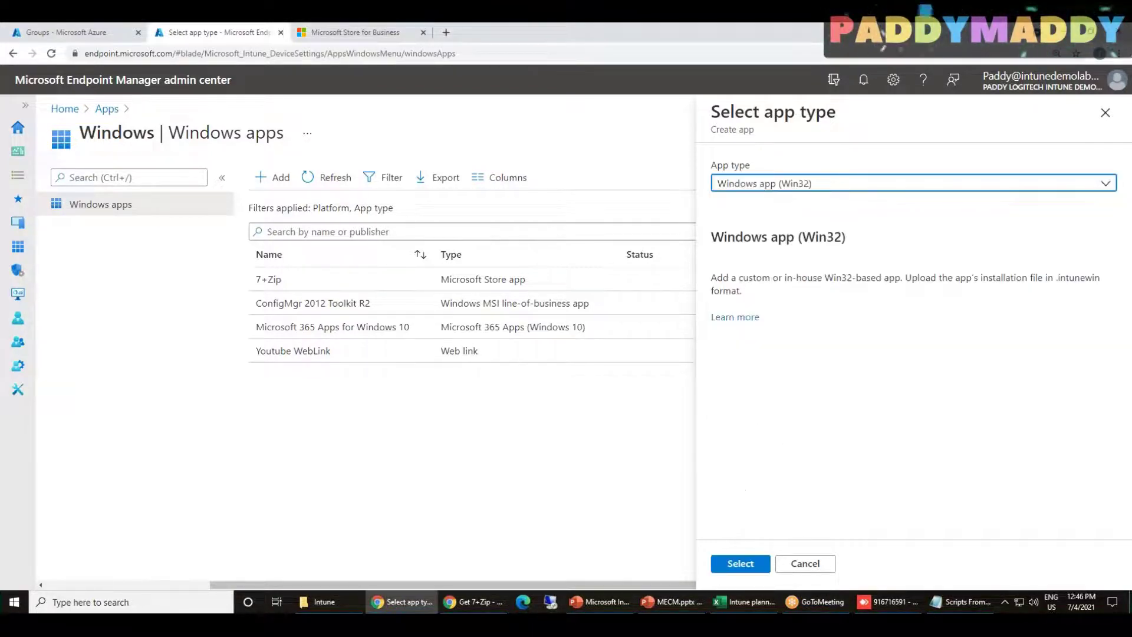
click(740, 563)
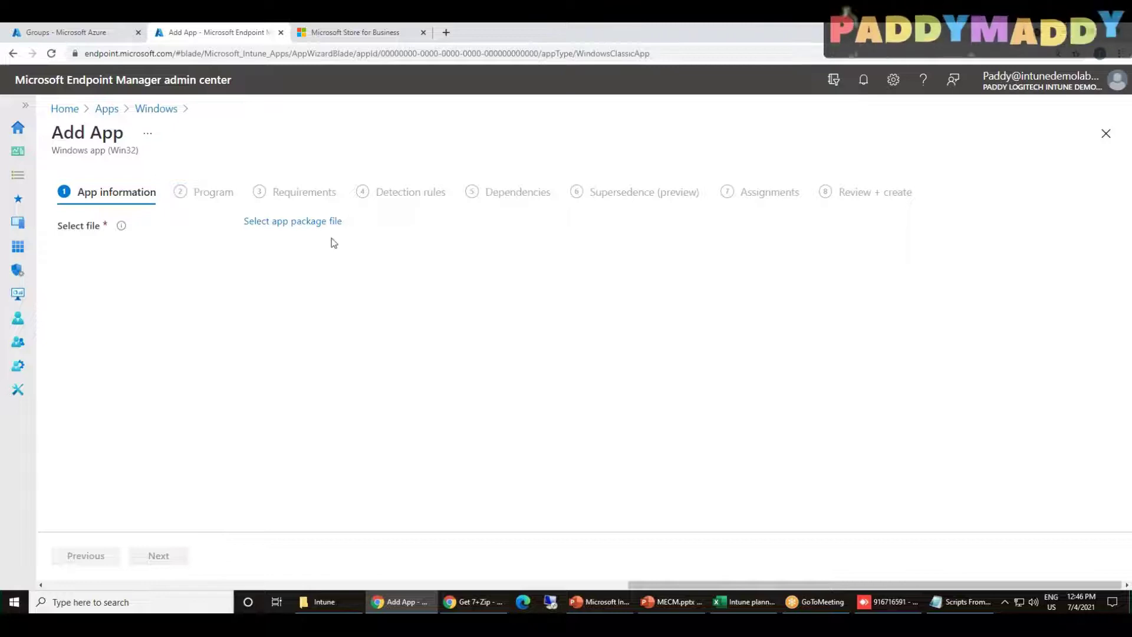
click(327, 223)
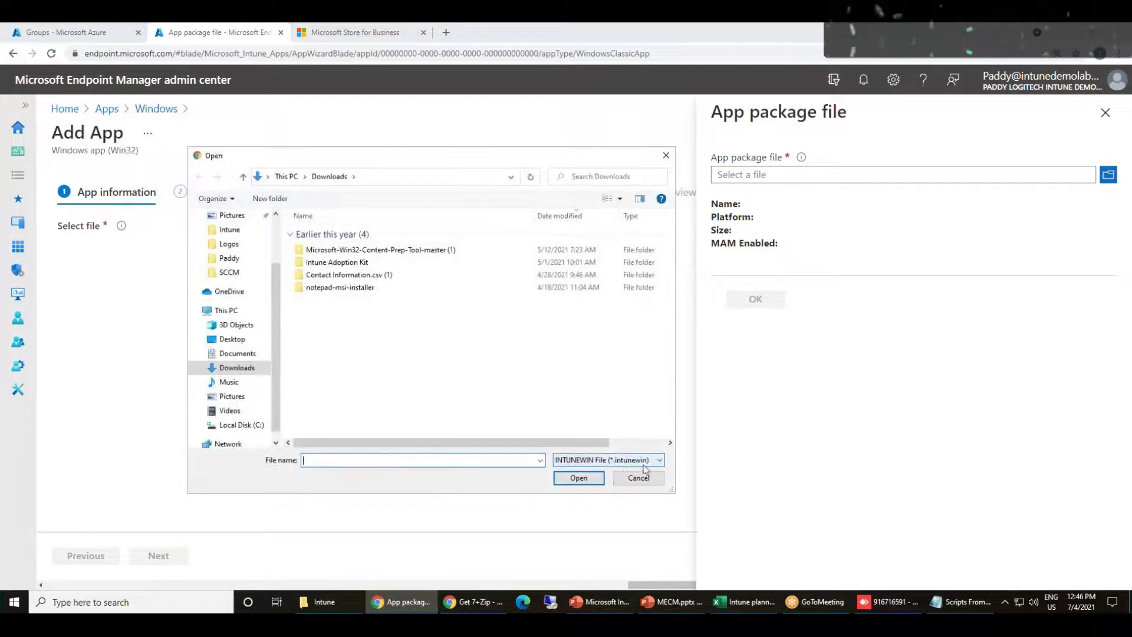
Check the picker's file types, then cancel it and close the package file panel
click(642, 461)
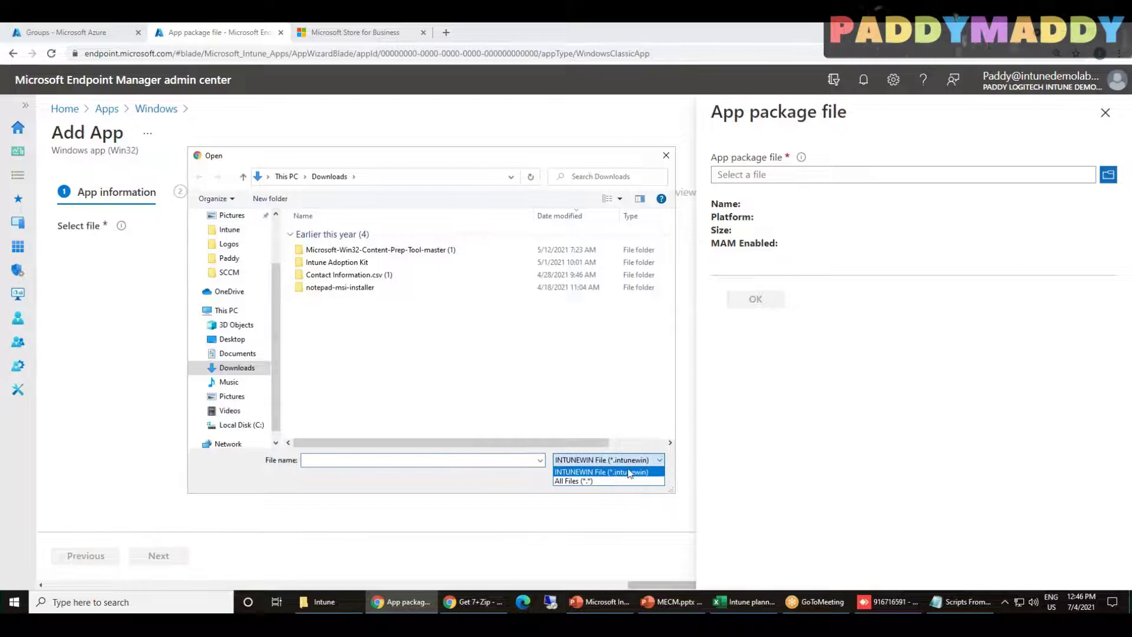
click(585, 474)
key(Escape)
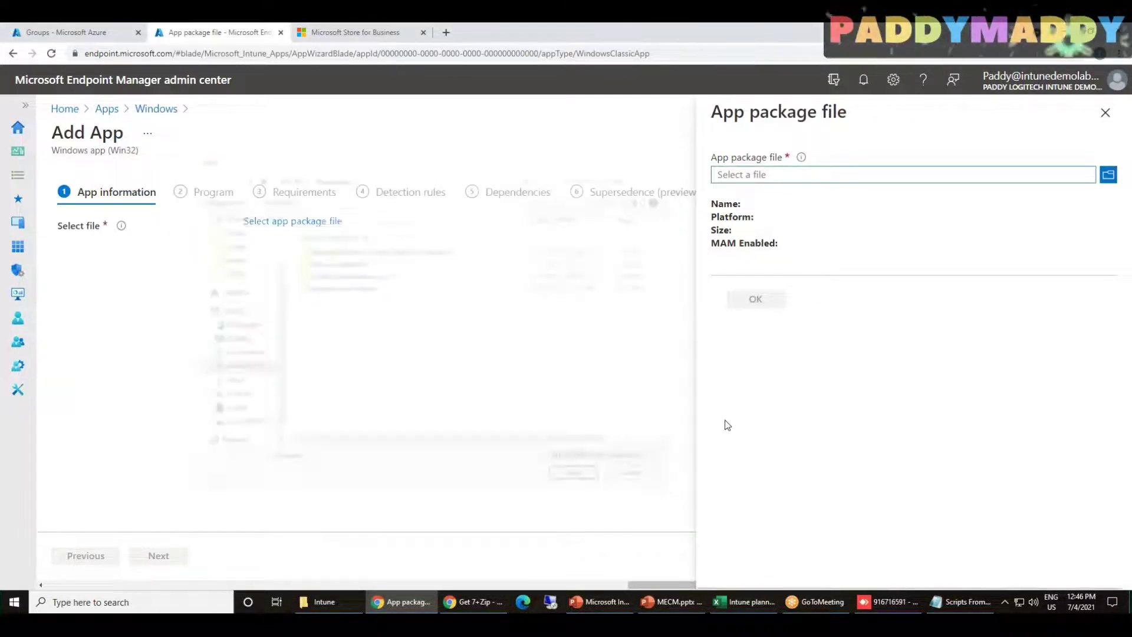
key(Escape)
drag(684, 583, 203, 577)
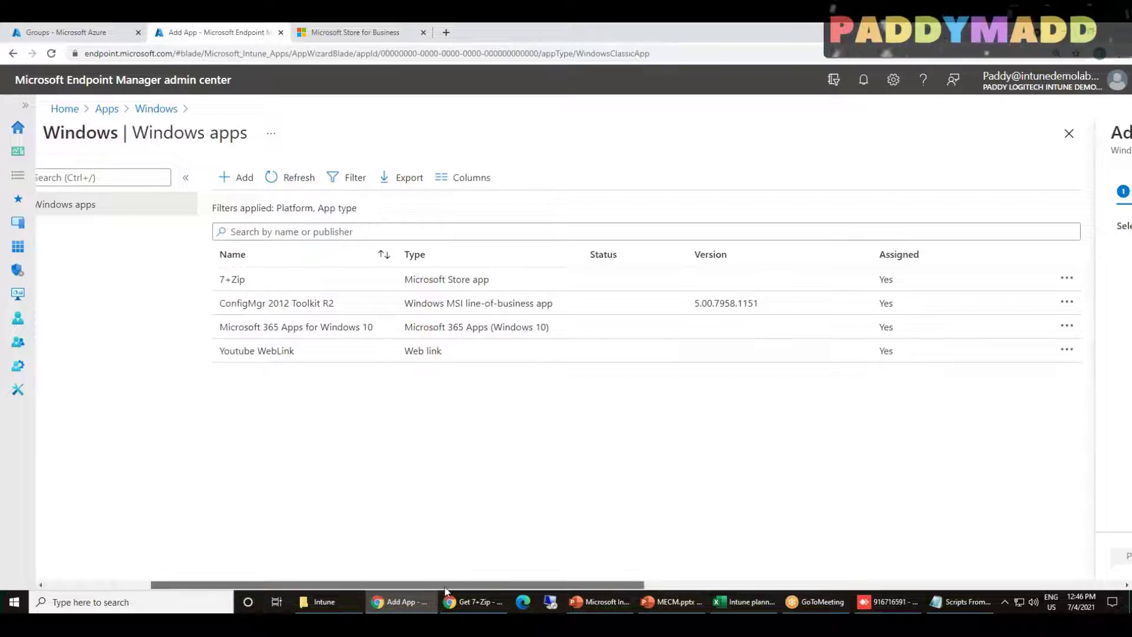
drag(430, 585, 646, 585)
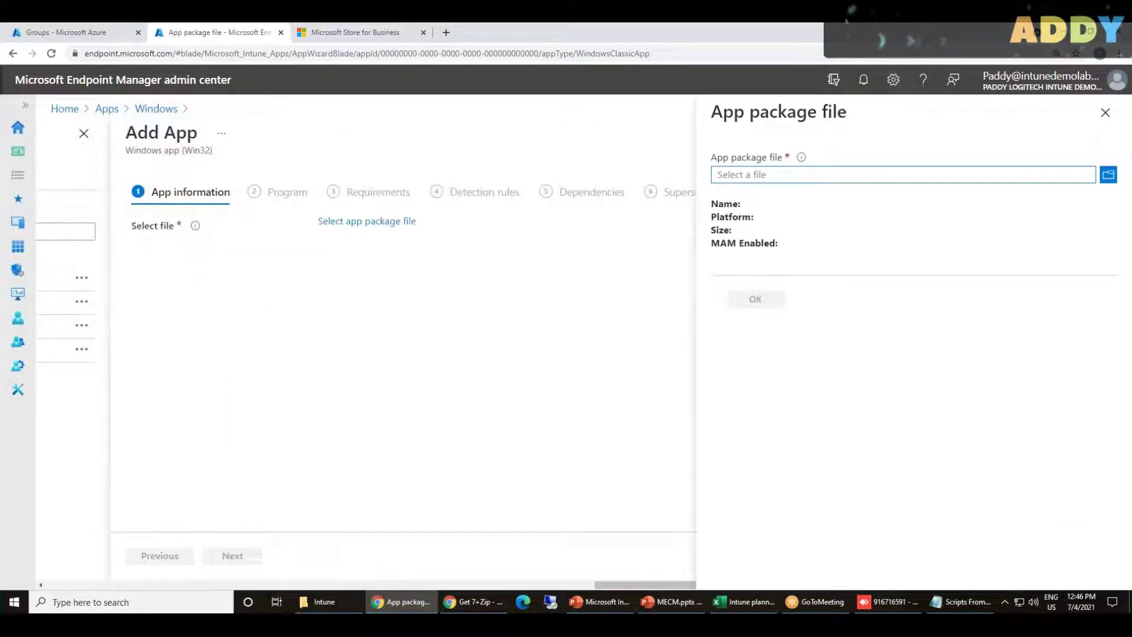
Browse again, keep the INTUNEWIN file filter, and close the picker without a file
click(1108, 176)
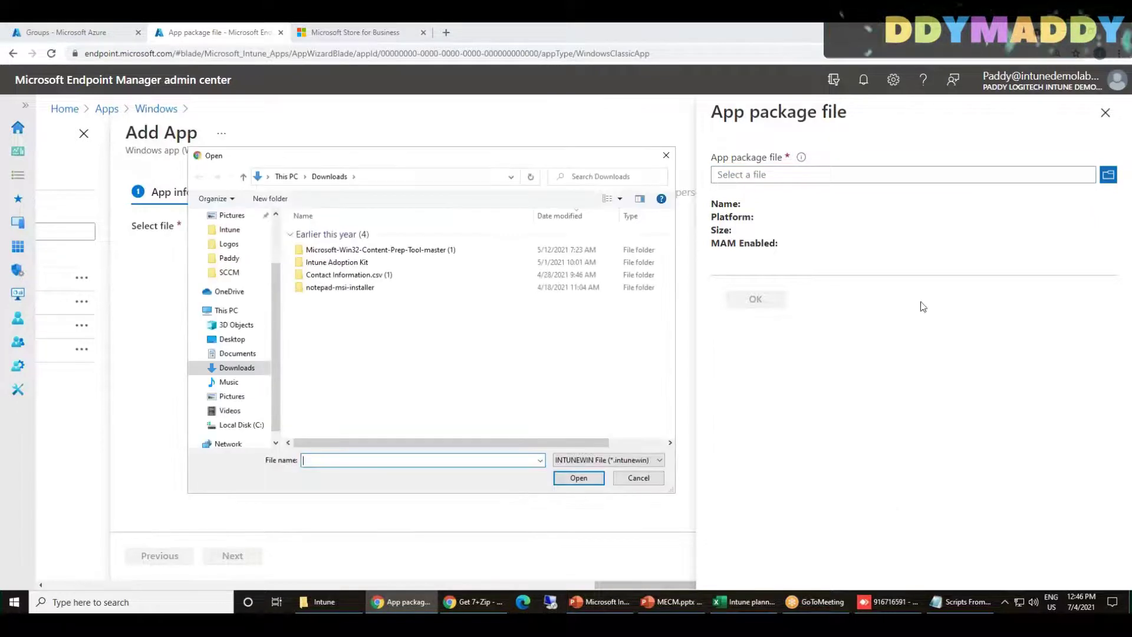
click(597, 464)
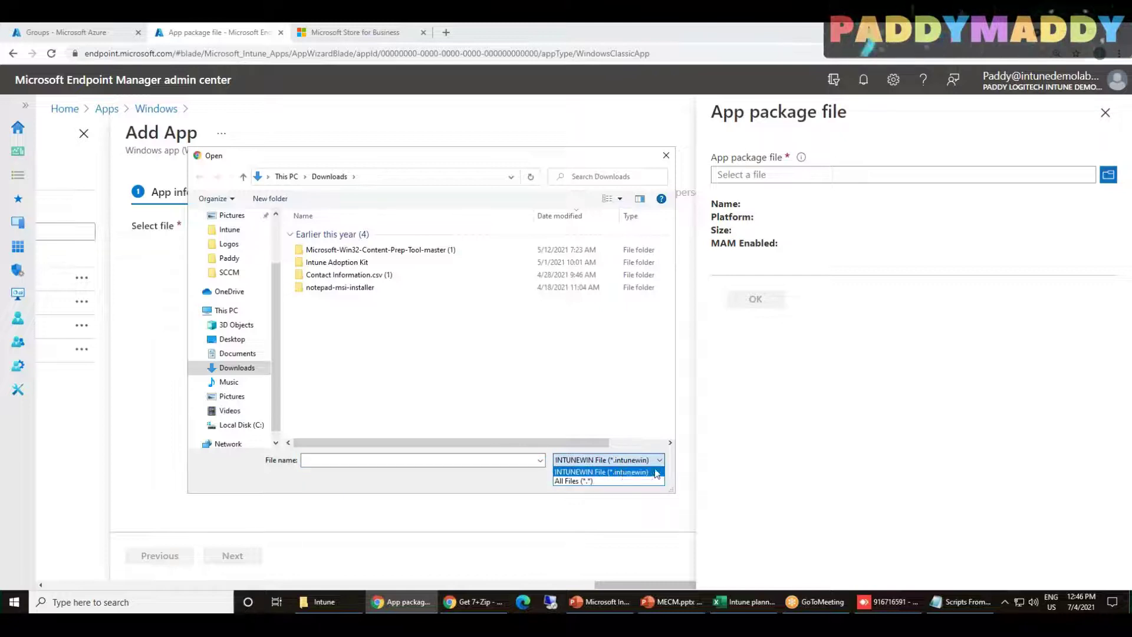
click(656, 472)
click(636, 475)
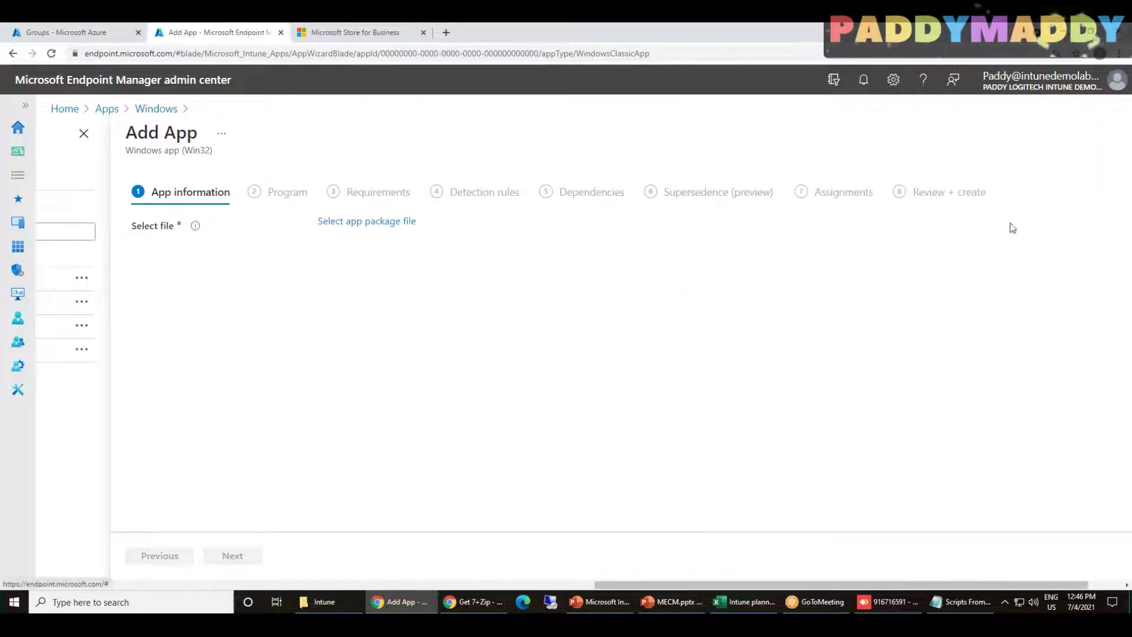
drag(887, 584, 561, 577)
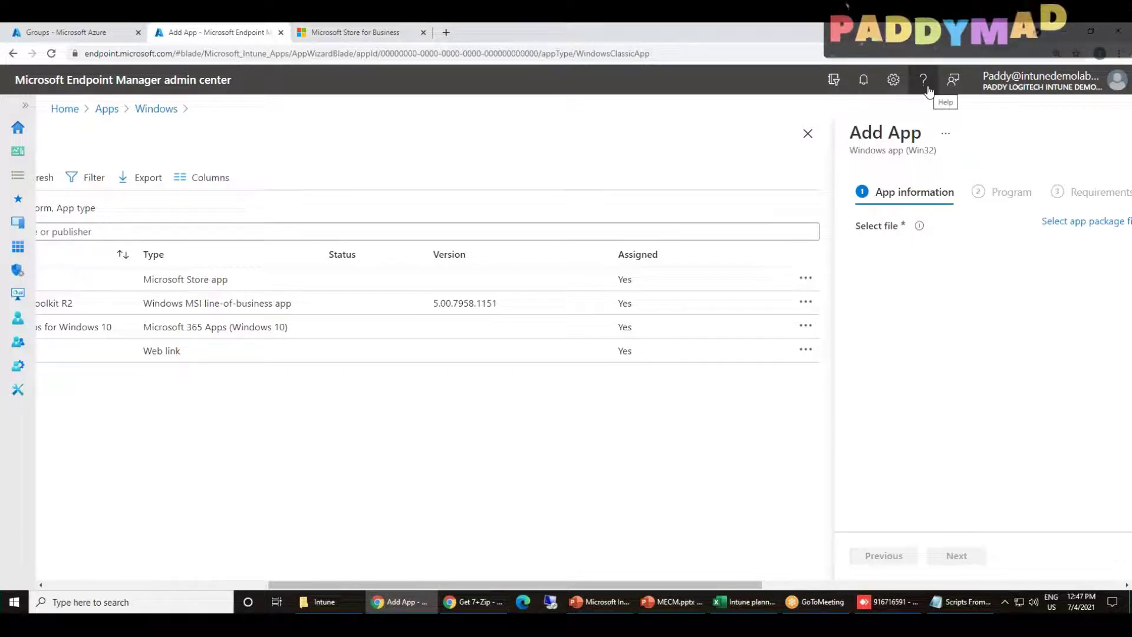
drag(727, 583, 898, 575)
drag(775, 576, 389, 560)
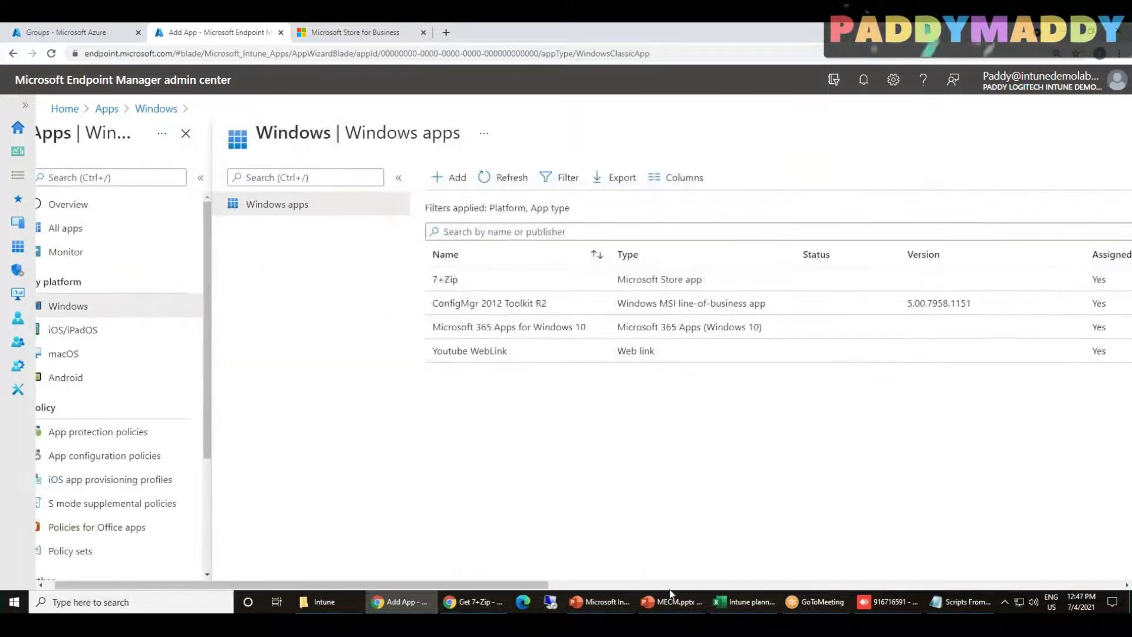
drag(536, 584, 1004, 570)
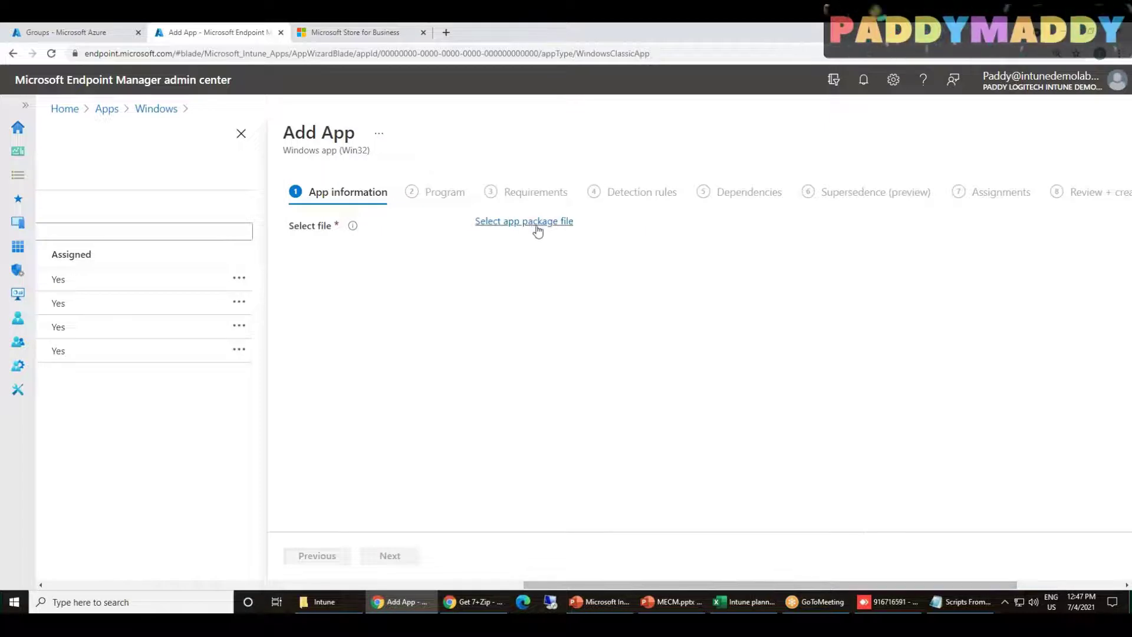
Search 'win32 intune pack' in a new tab and open the Win32 app management article
key(ctrl+t)
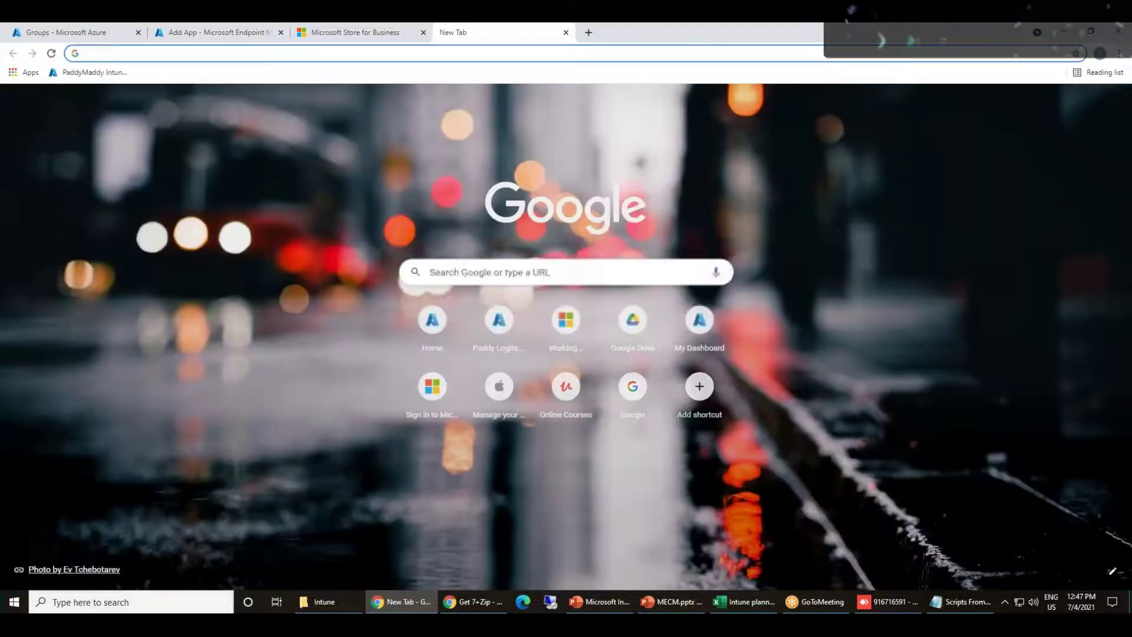
text(win32)
text( intune pa)
text(ck)
key(Down)
key(Down)
key(Down)
key(Down)
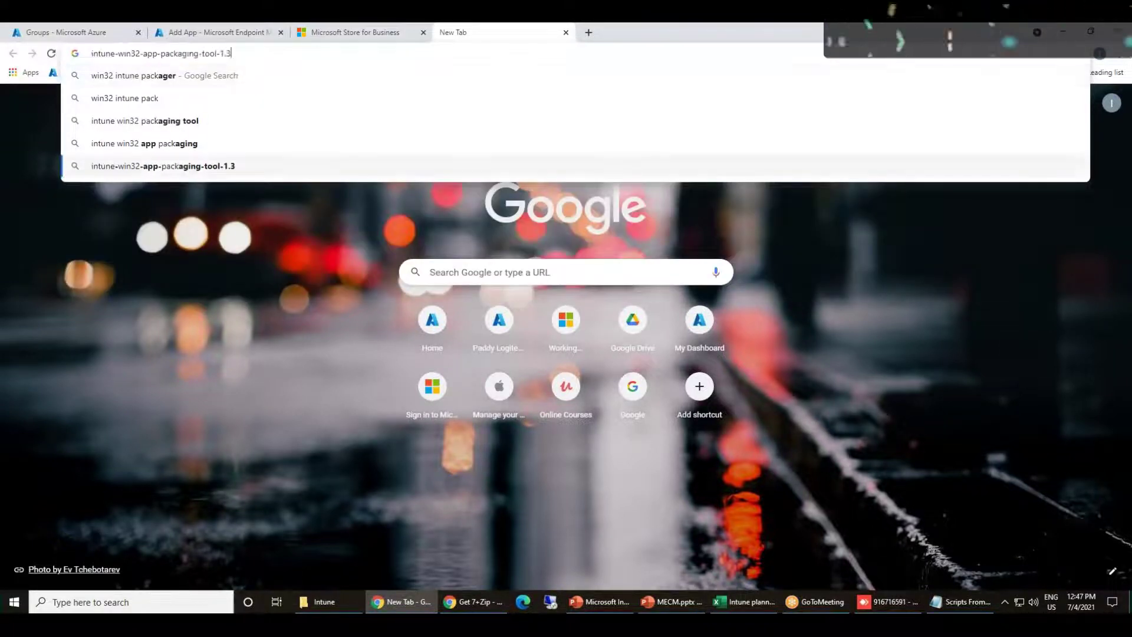
key(Return)
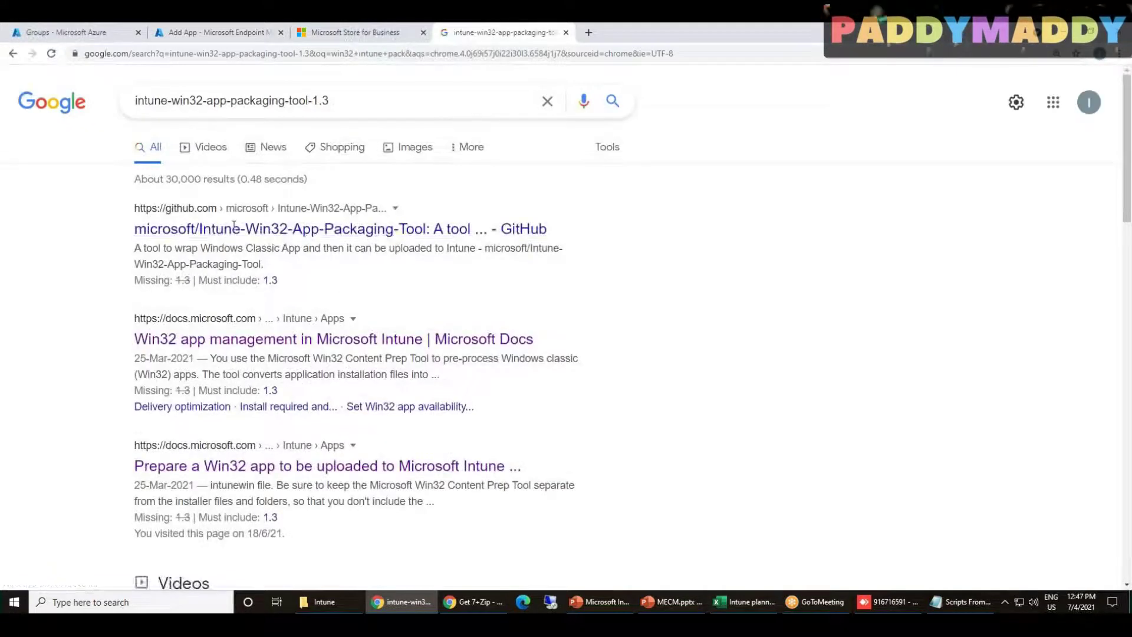
click(213, 339)
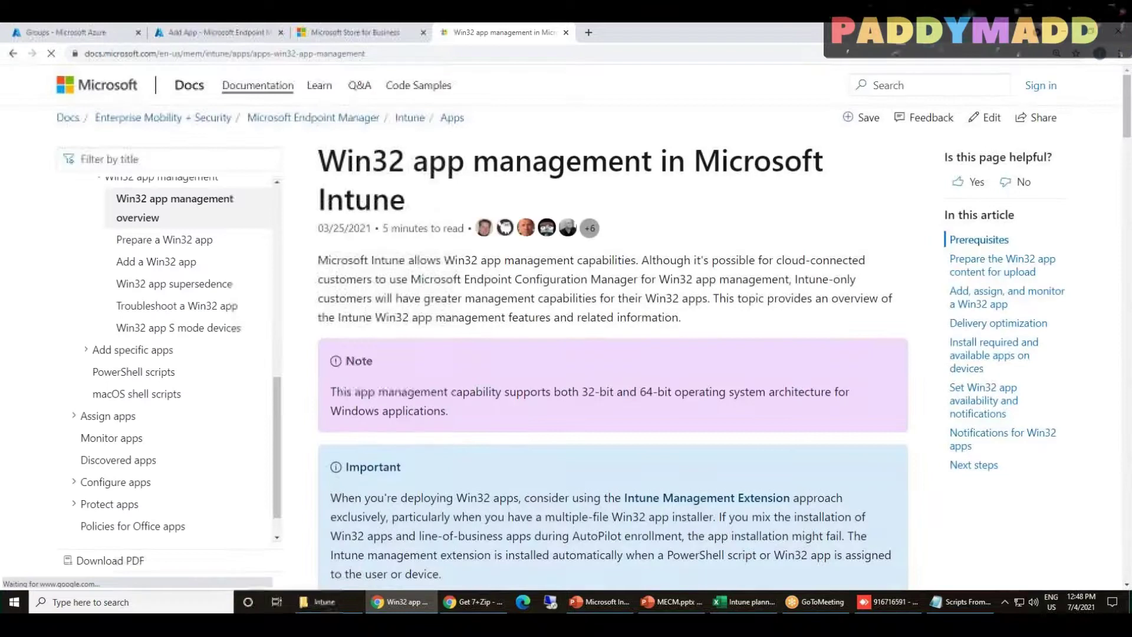
Highlight the passages on preparing apps with the Content Prep Tool and the .intunewin format
scroll(490, 436, down, 7)
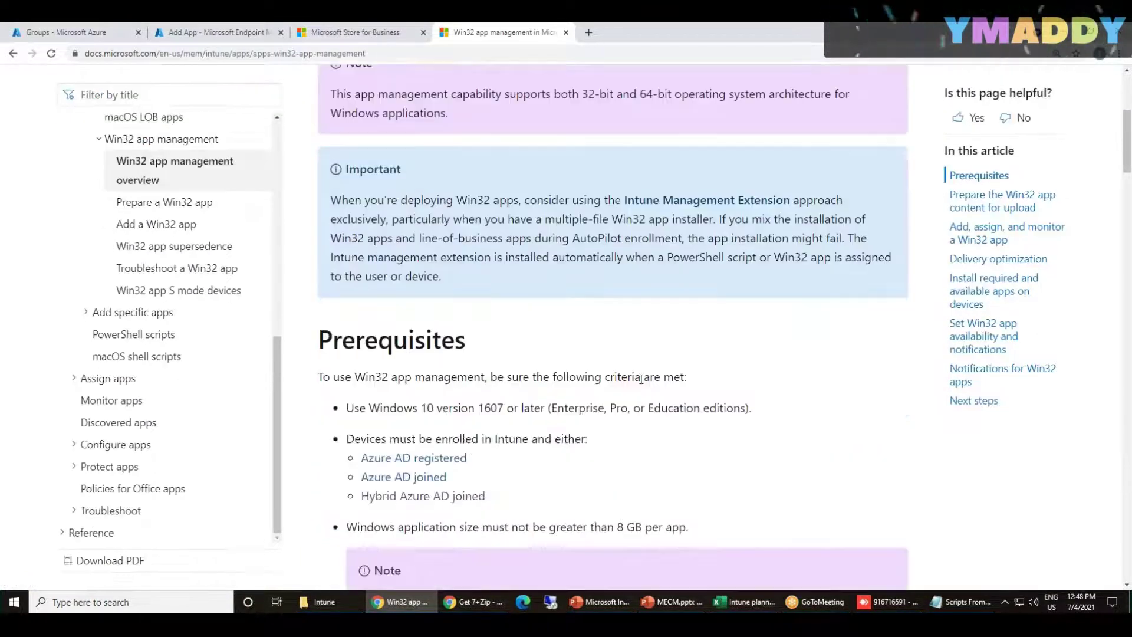
scroll(700, 434, down, 6)
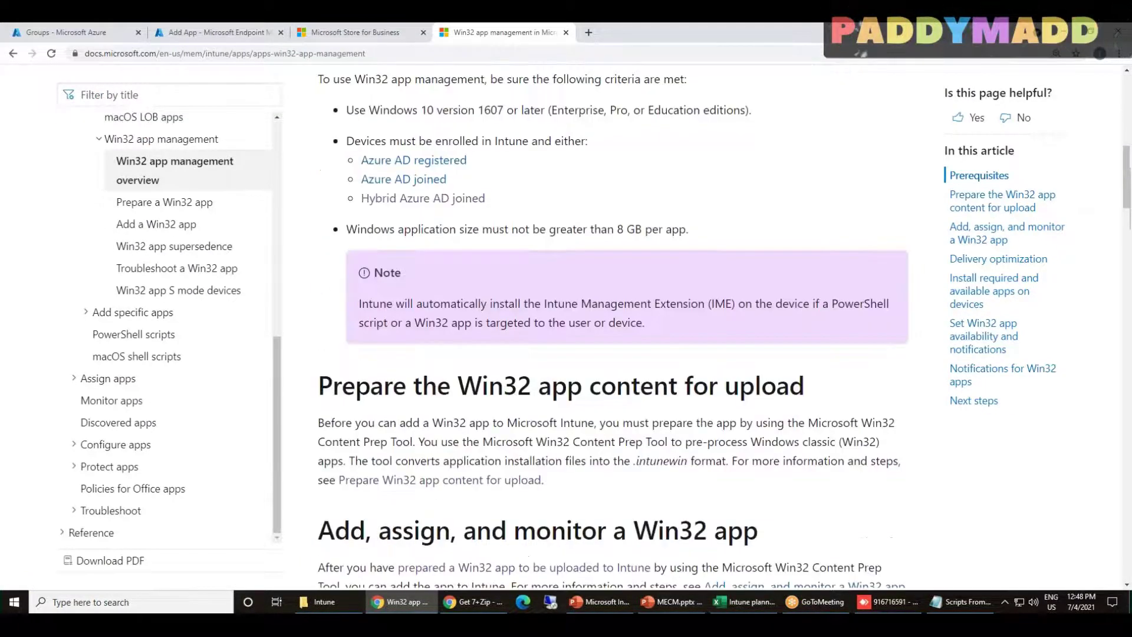
drag(389, 389, 668, 389)
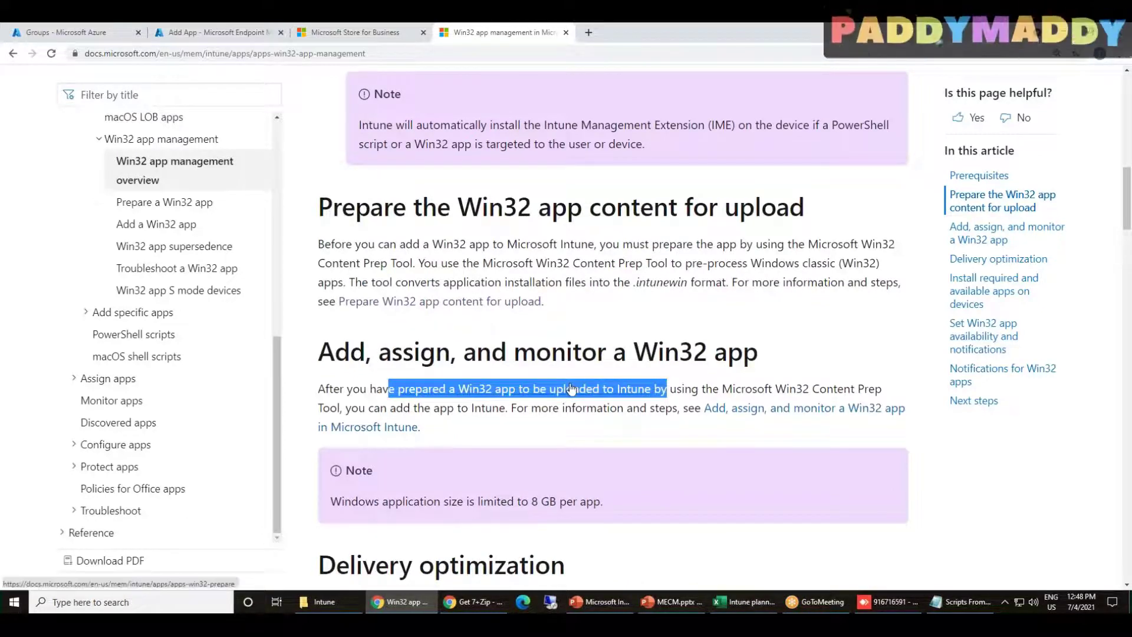
click(576, 307)
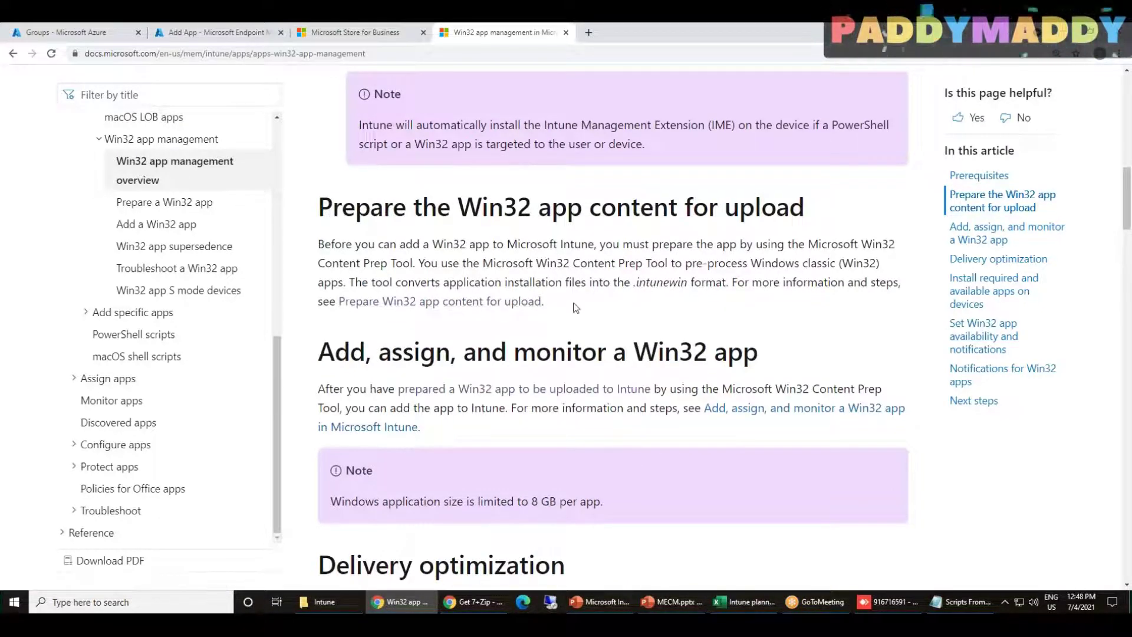
drag(359, 244, 690, 283)
click(737, 268)
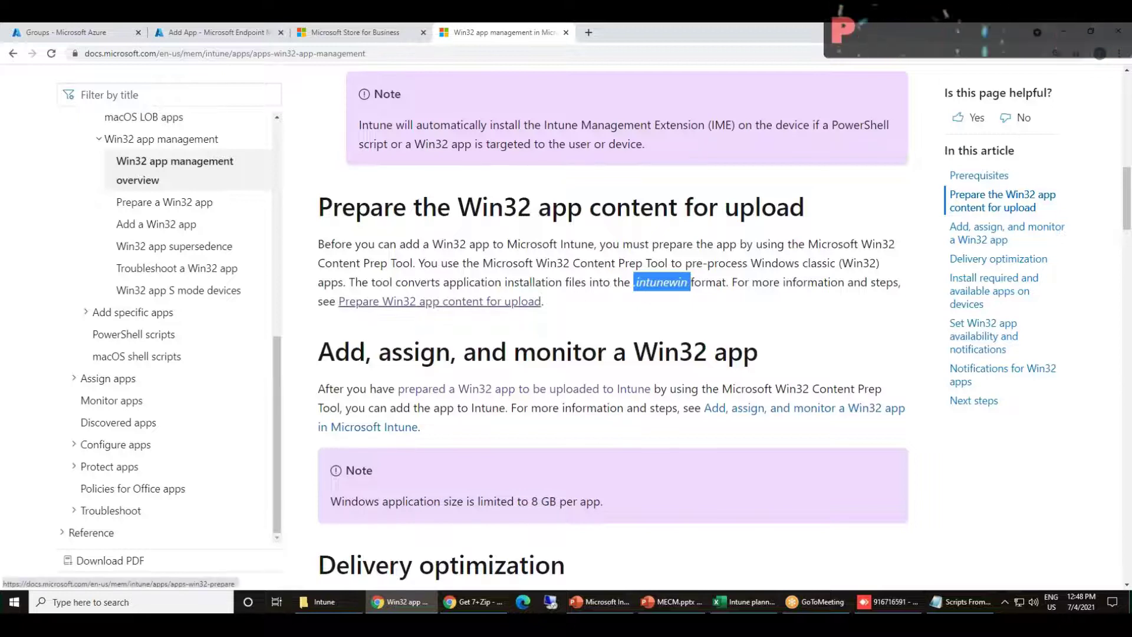
Scroll through the rest of the article, then return to the Add App wizard
scroll(487, 271, down, 1)
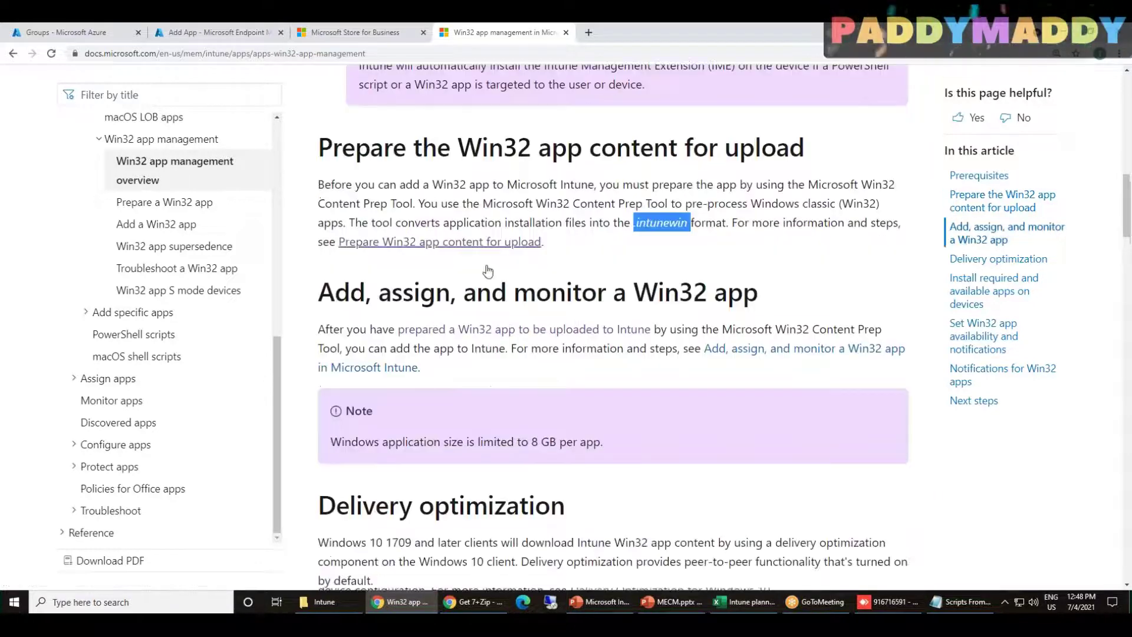
scroll(487, 271, down, 6)
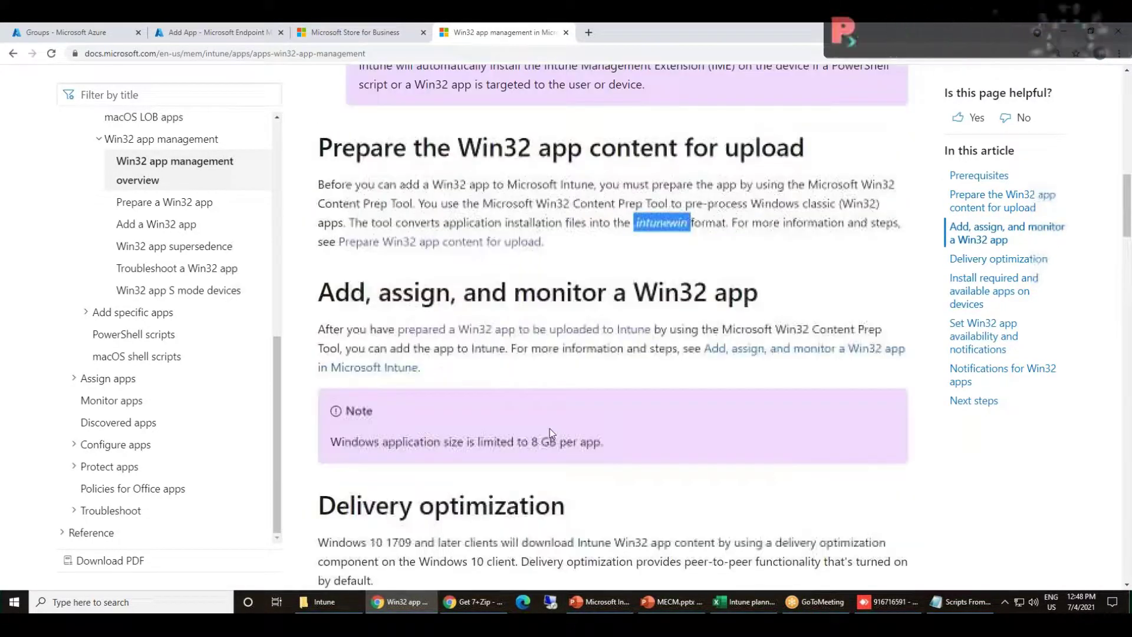
scroll(551, 427, down, 8)
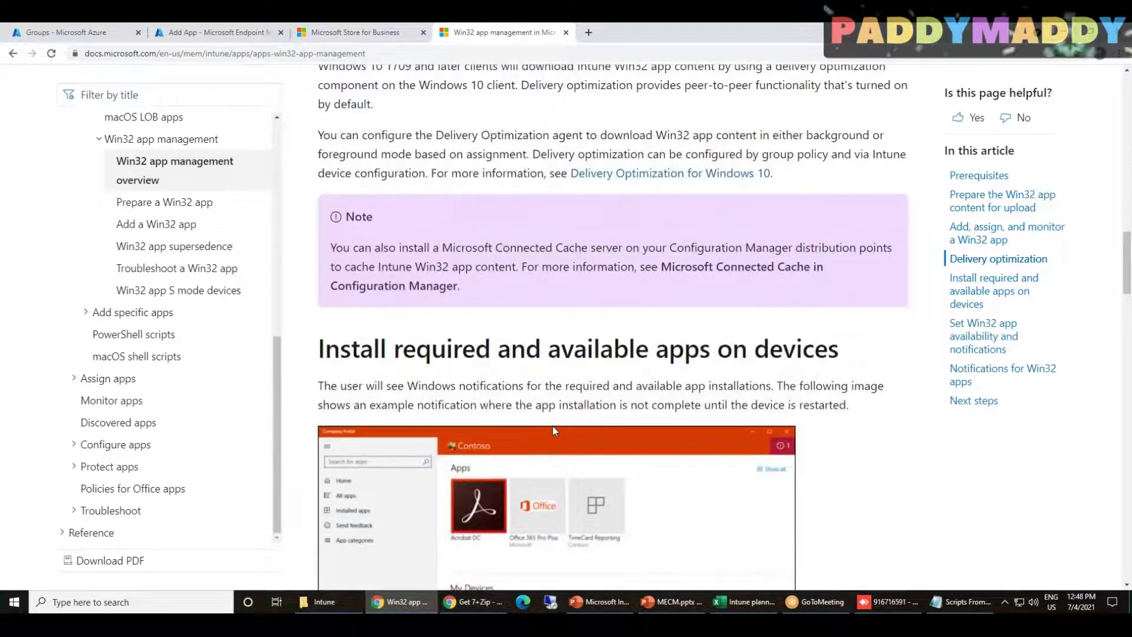
scroll(553, 430, down, 4)
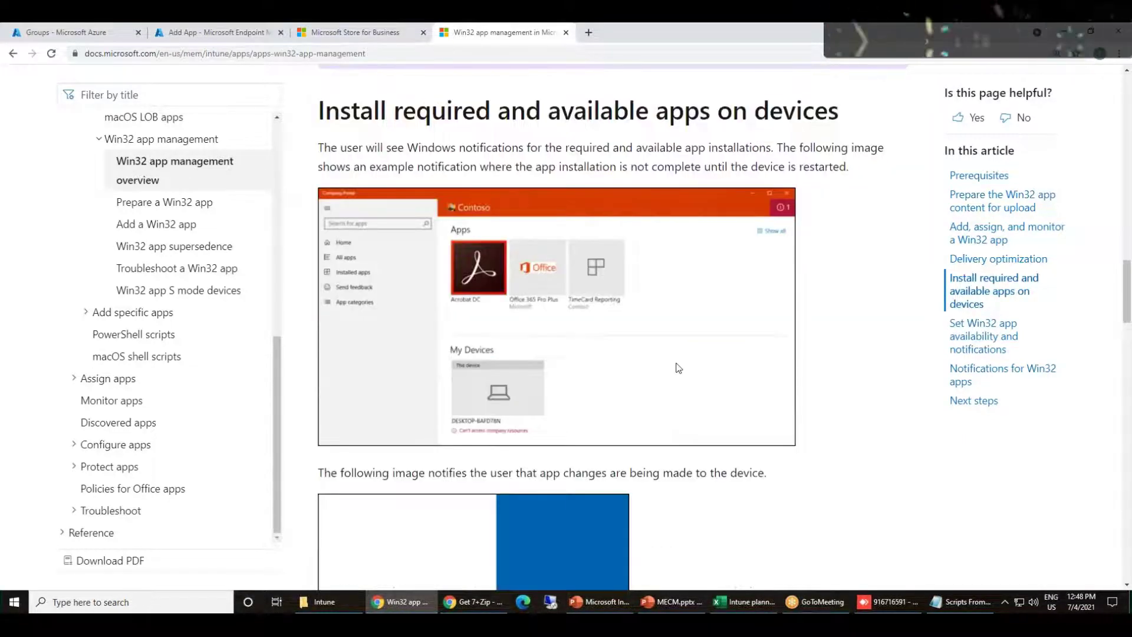
scroll(678, 368, down, 2)
scroll(678, 368, up, 20)
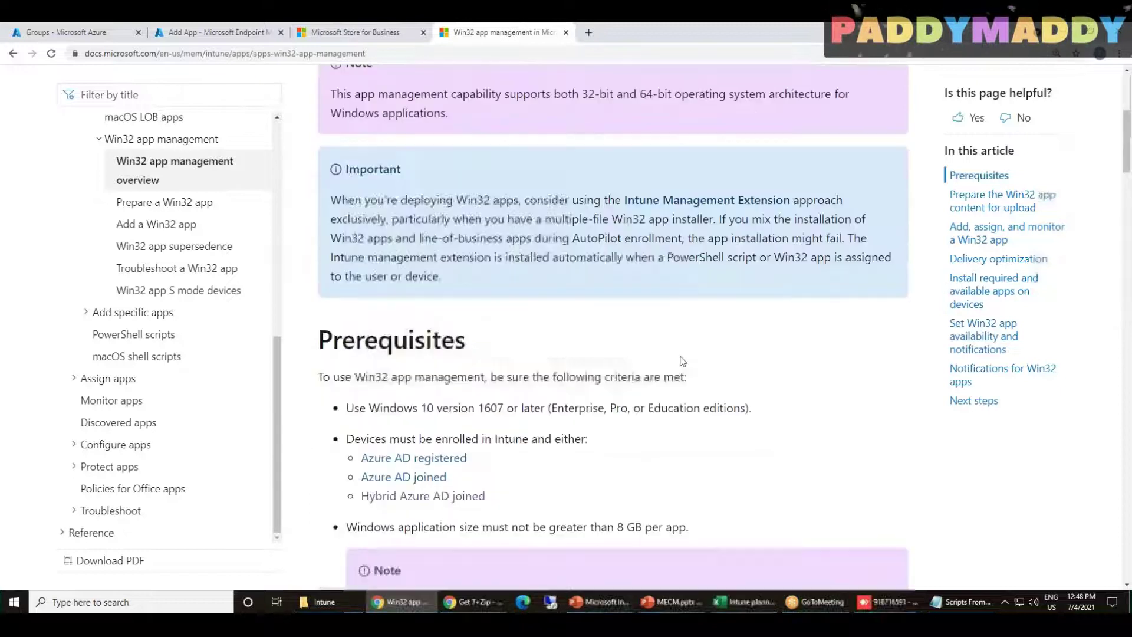
scroll(683, 357, down, 3)
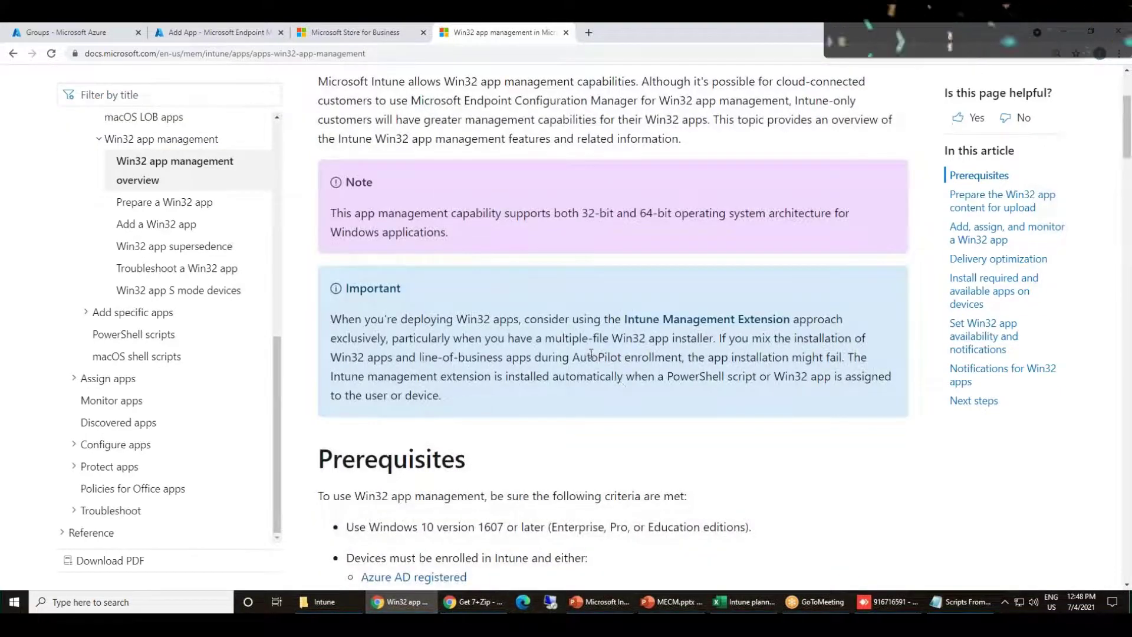
scroll(397, 441, down, 2)
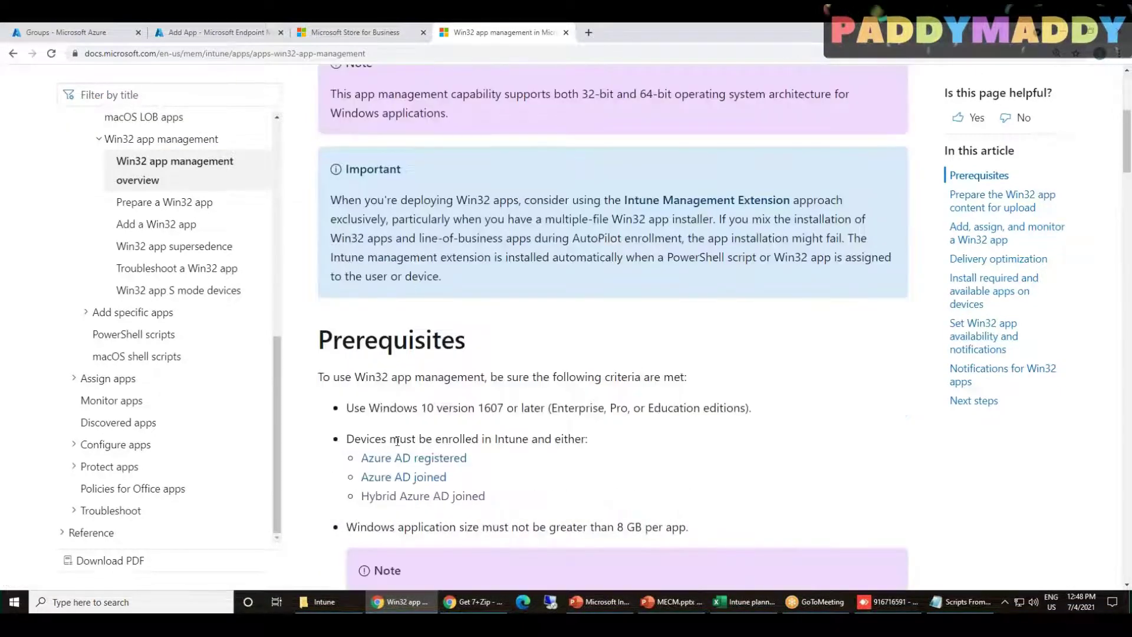
scroll(573, 439, up, 3)
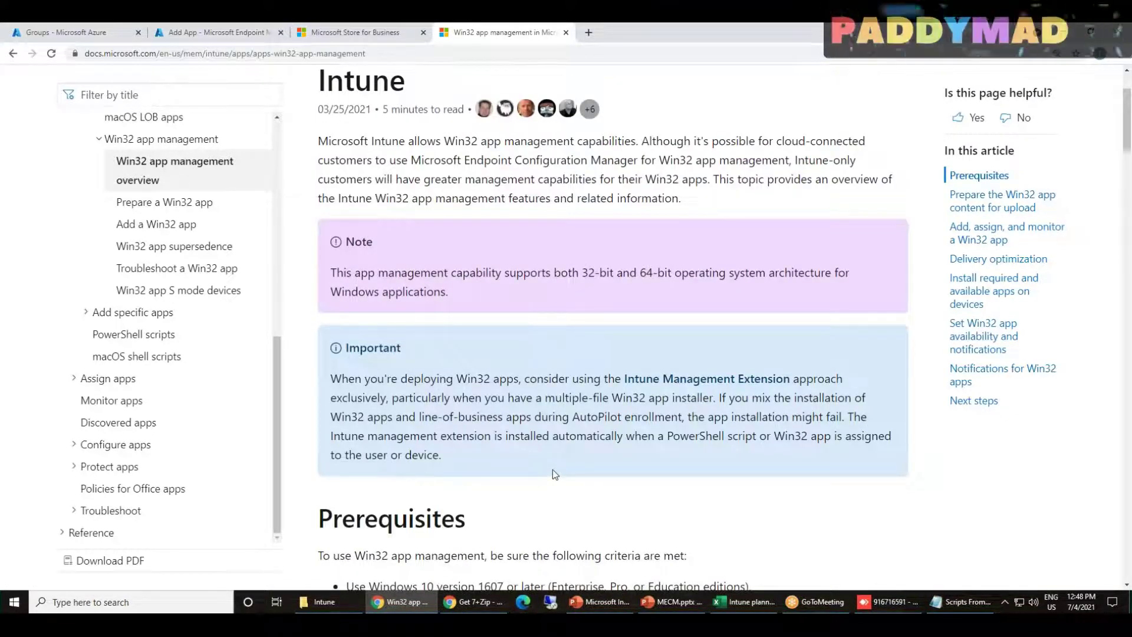
click(192, 26)
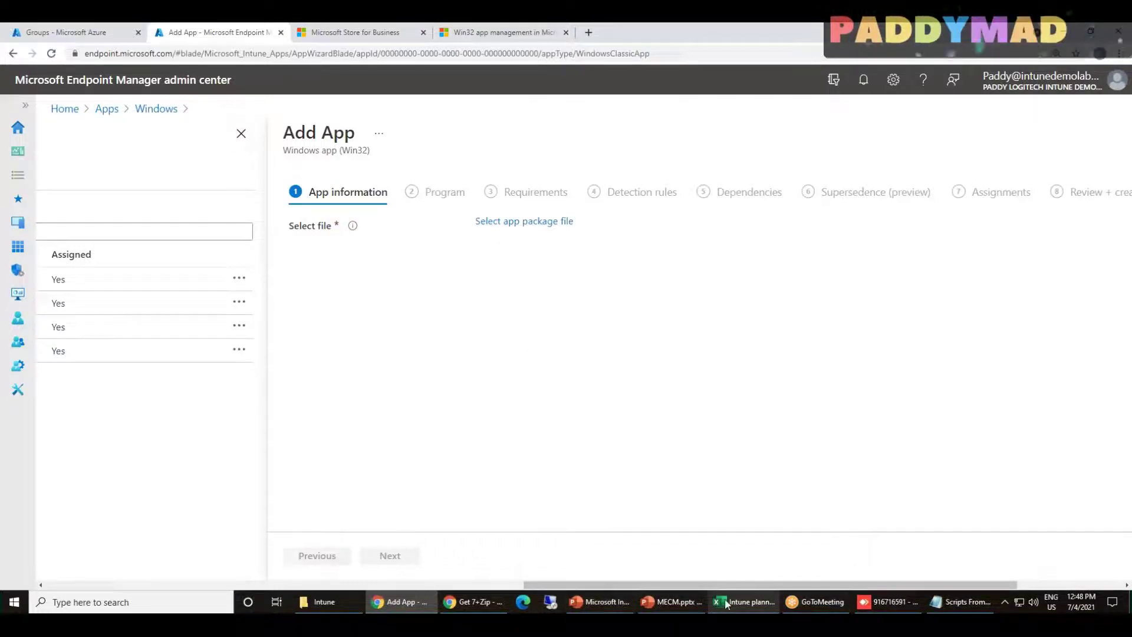
On the remote PC, run appwiz.cpl and find Microsoft Intune Management Extension among installed programs
click(887, 601)
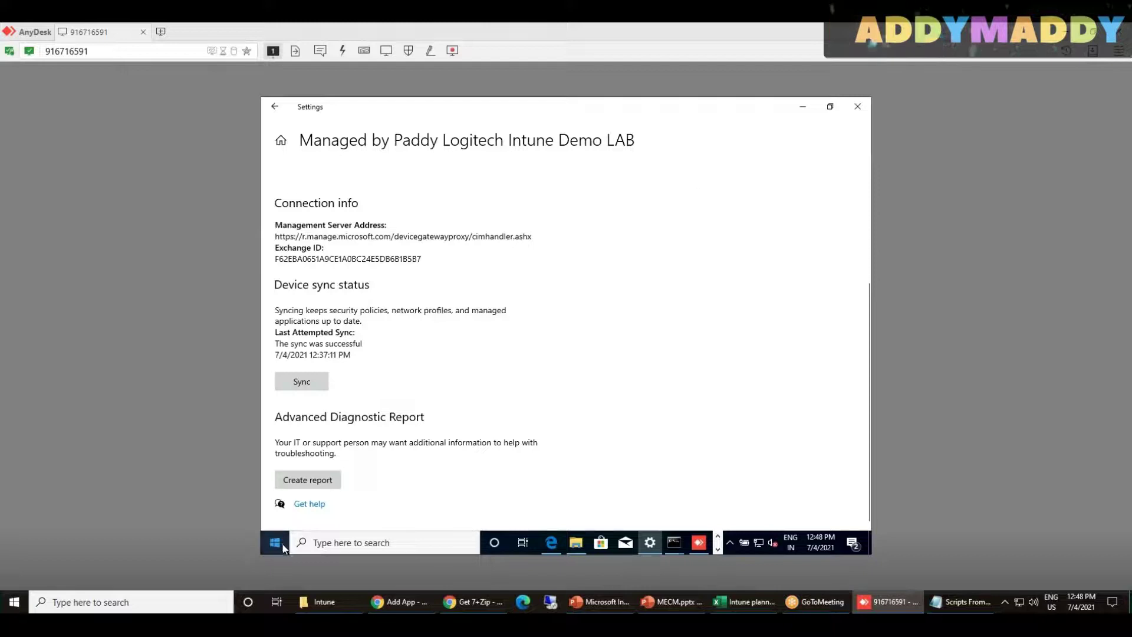
right_click(275, 542)
click(352, 484)
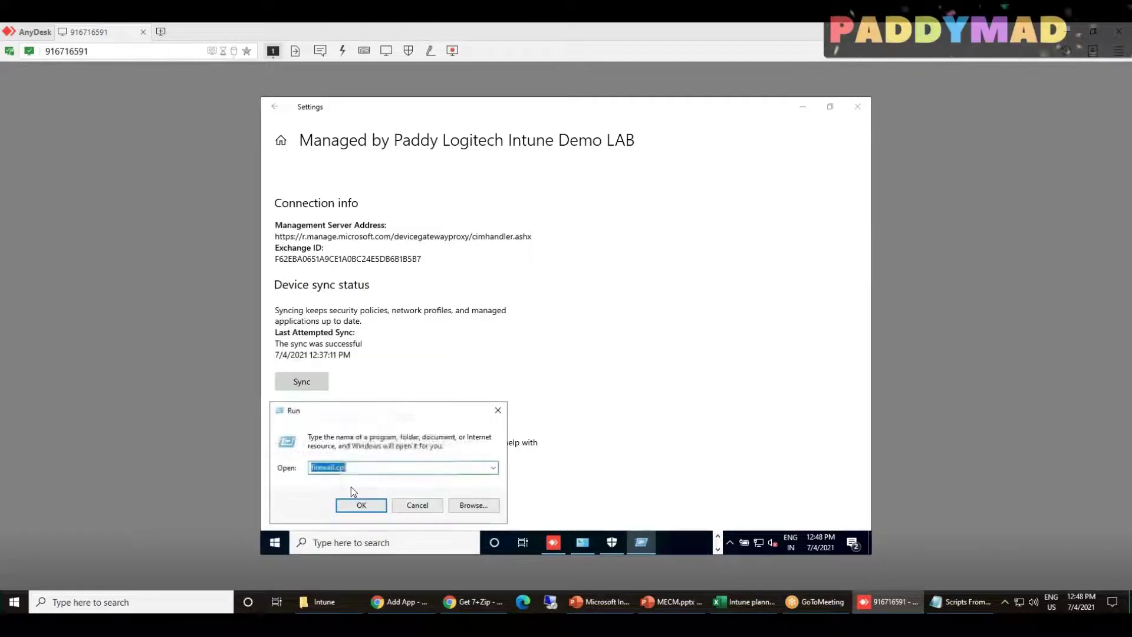
text(appwiz.cpl)
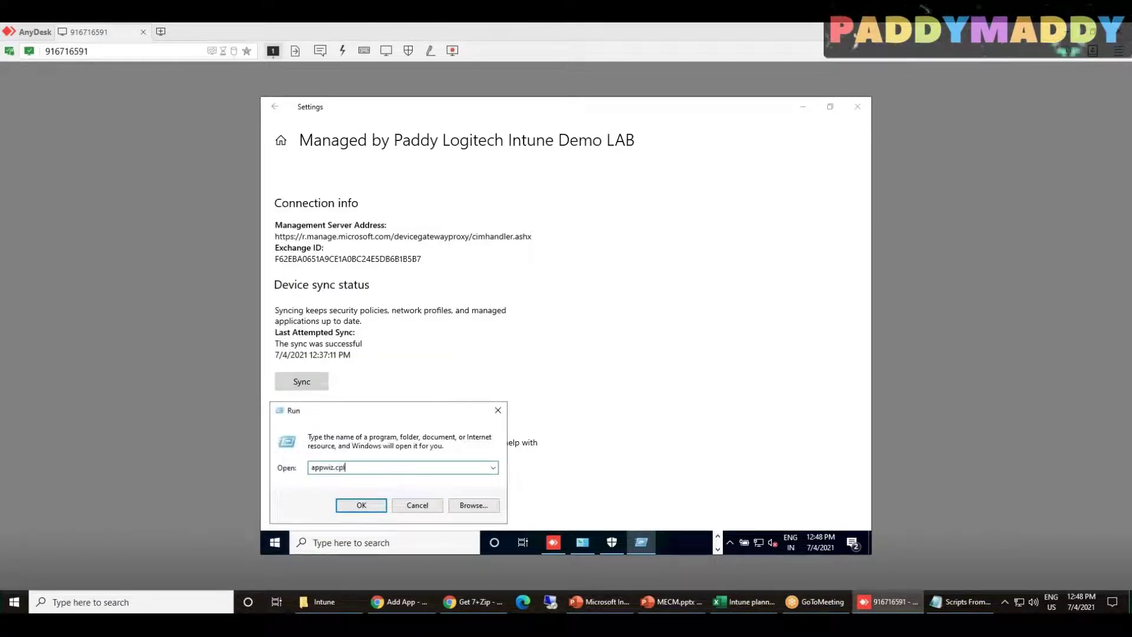
key(Return)
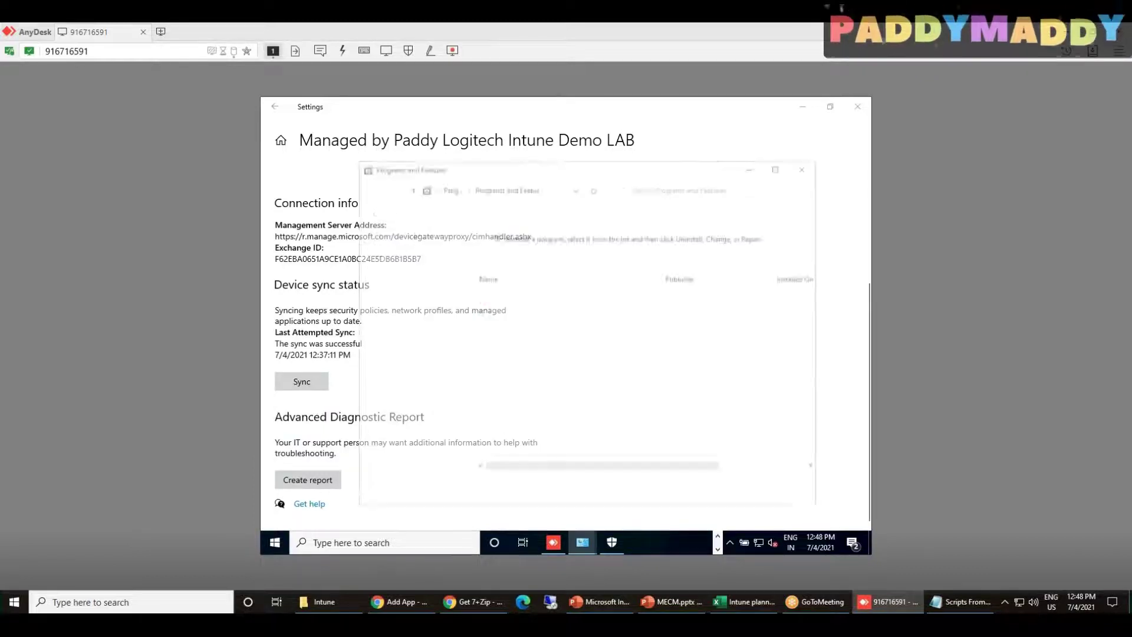
click(615, 314)
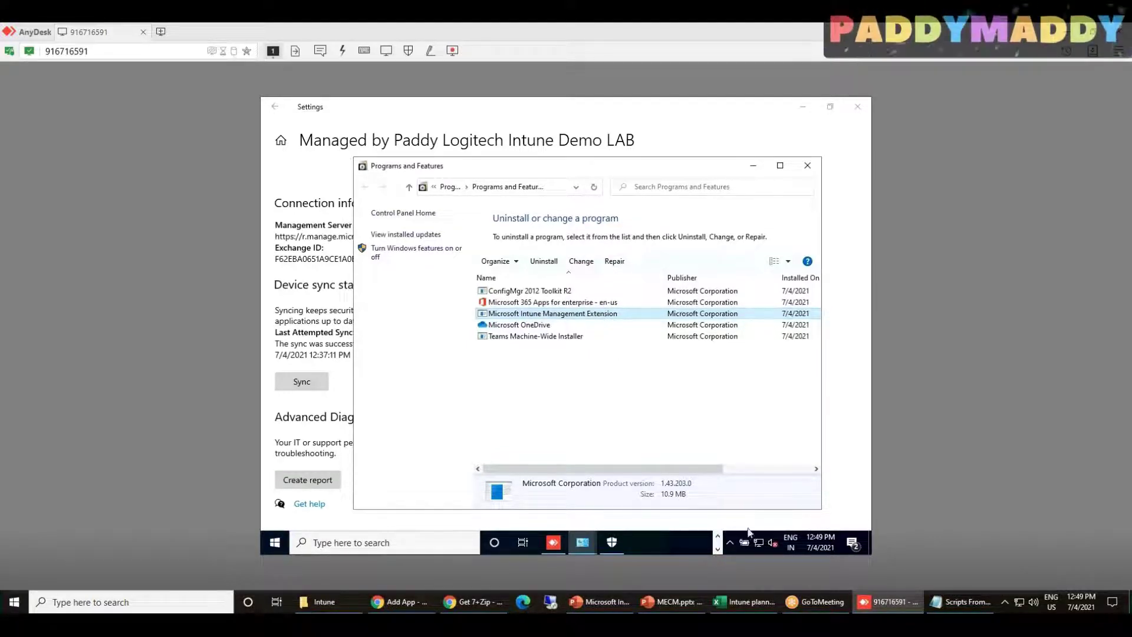
click(891, 602)
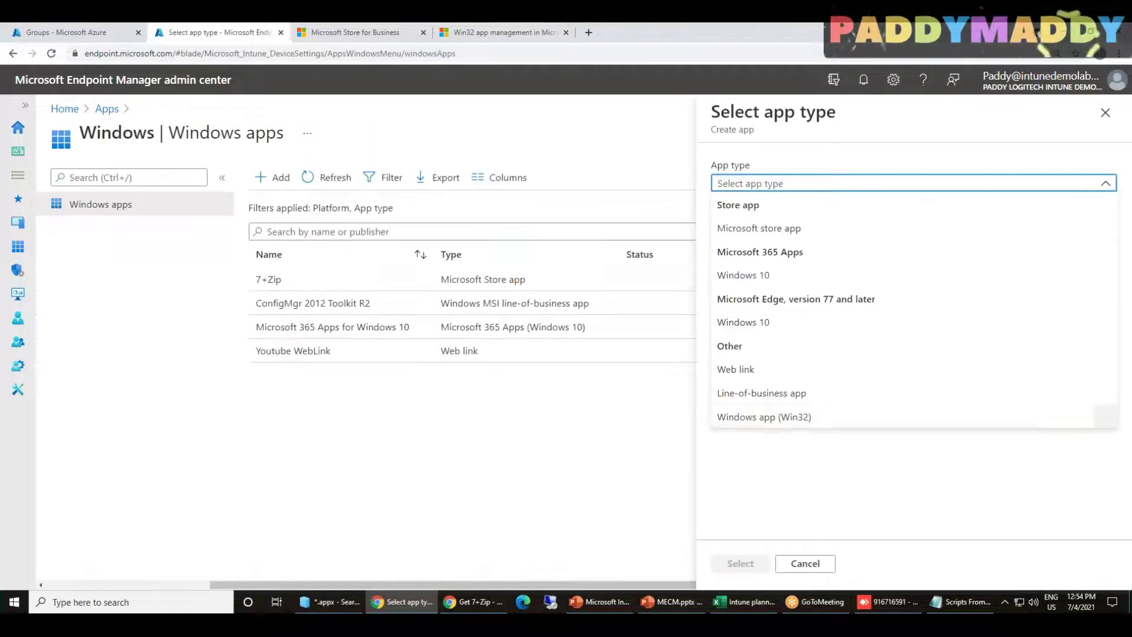
Choose Windows app (Win32) as the app type and review the .intunewin notes in the docs
click(772, 420)
drag(766, 290, 941, 277)
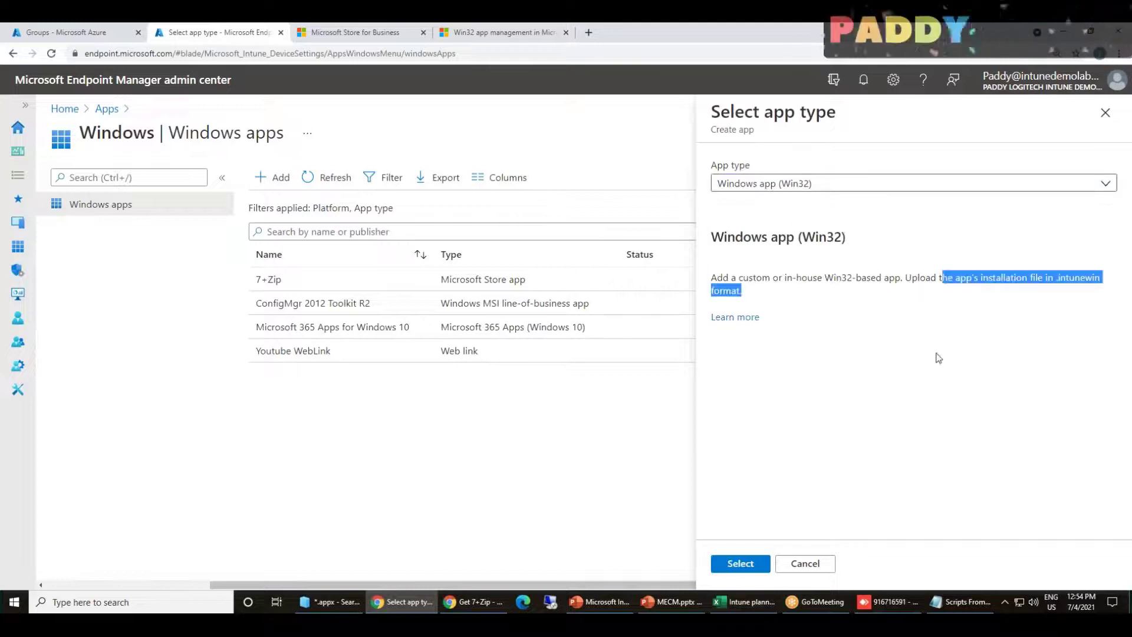
click(353, 32)
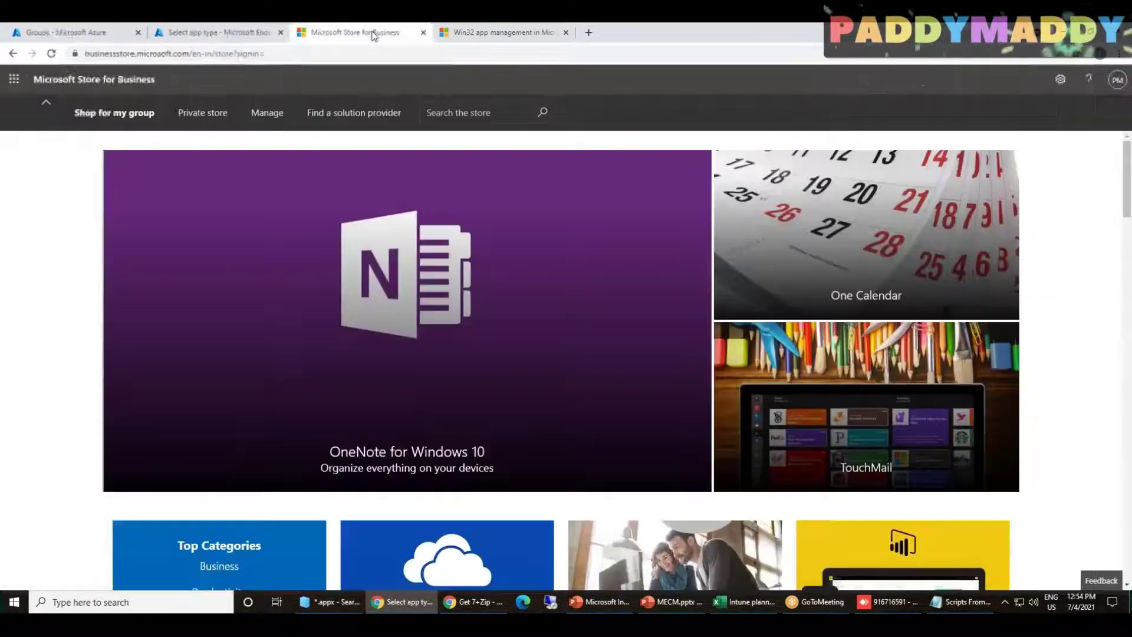
click(515, 34)
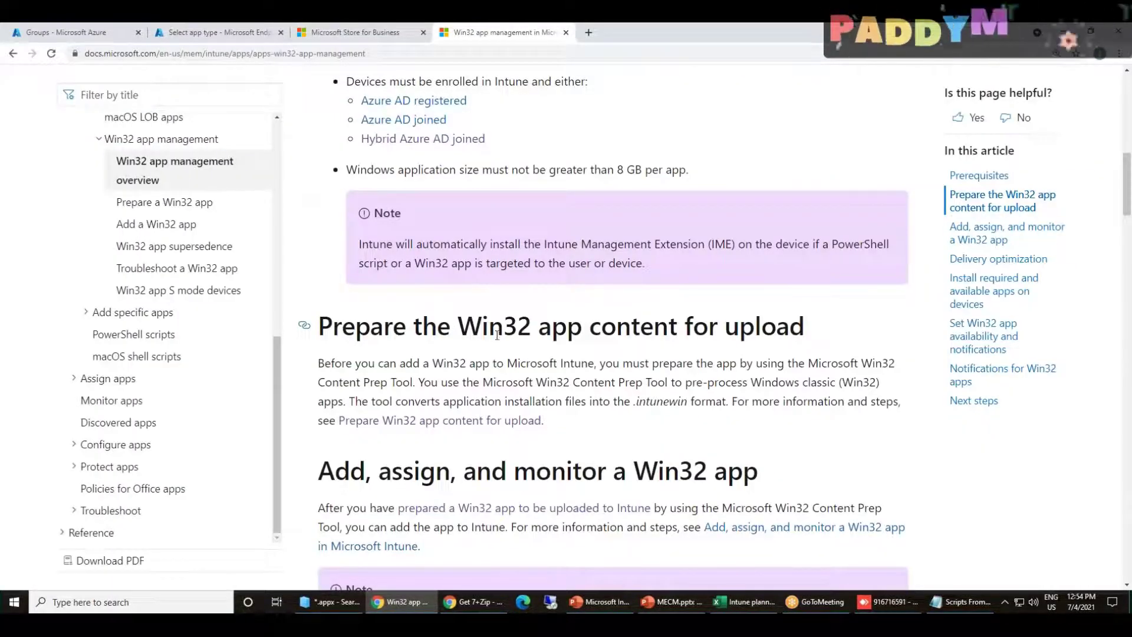
drag(460, 330, 682, 334)
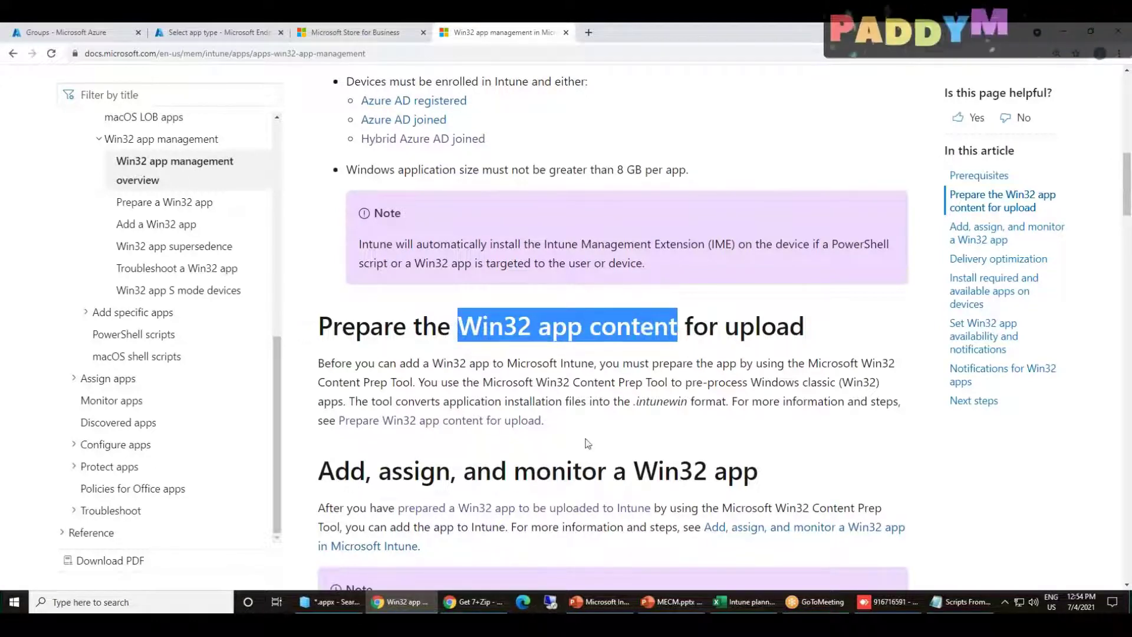
drag(633, 405, 688, 406)
click(682, 435)
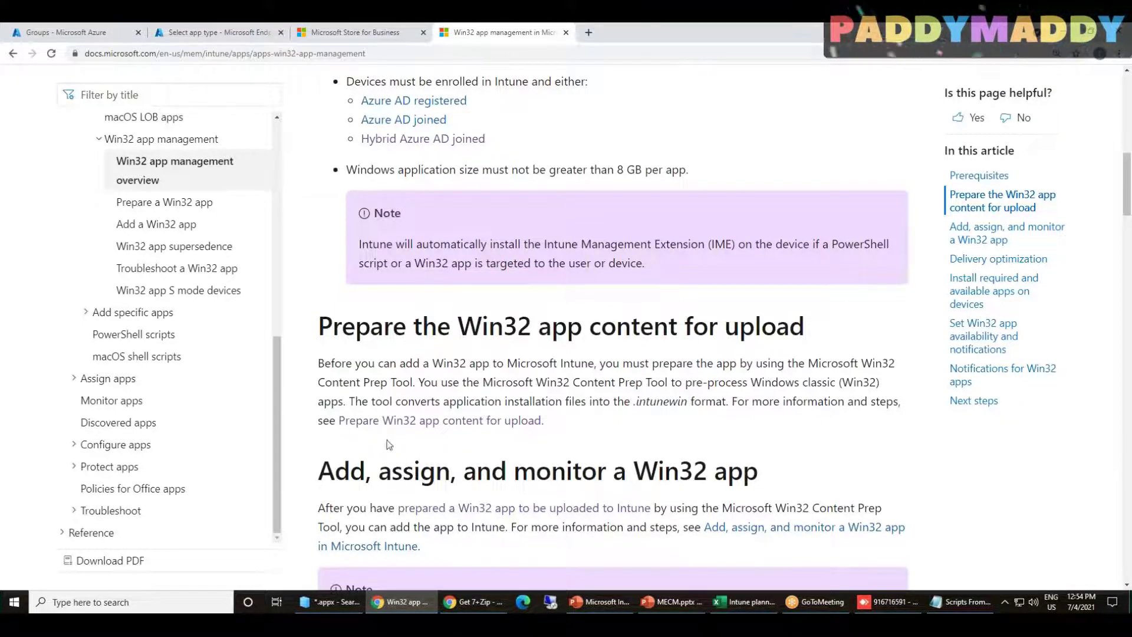
Open the Prepare Win32 app content guide and scroll to 'Convert the Win32 app content'
click(412, 421)
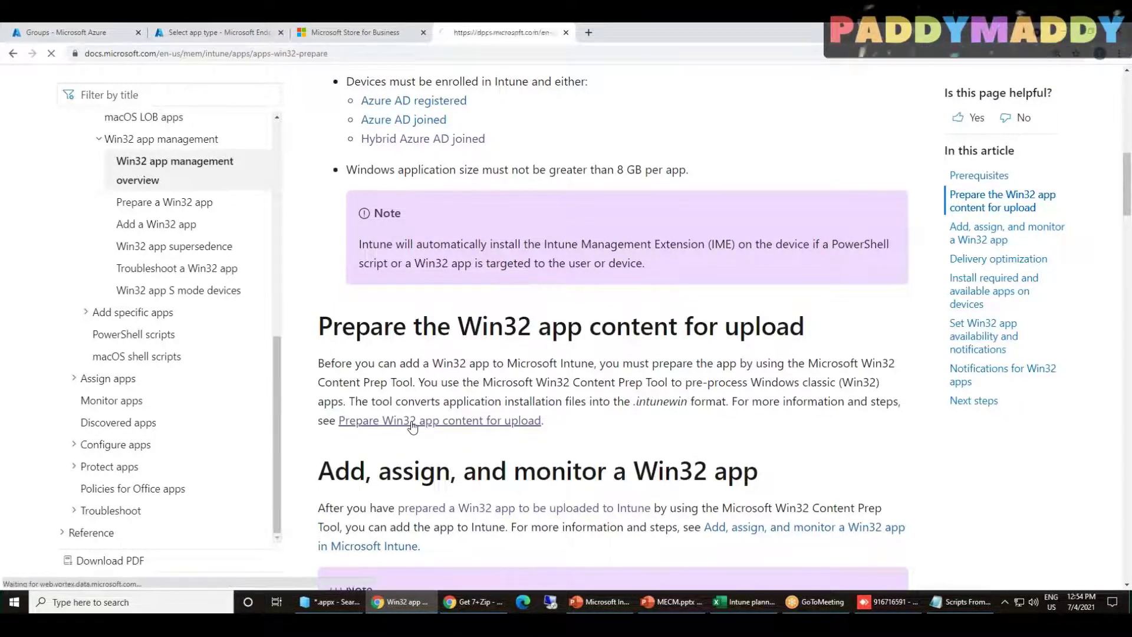
scroll(452, 237, down, 1)
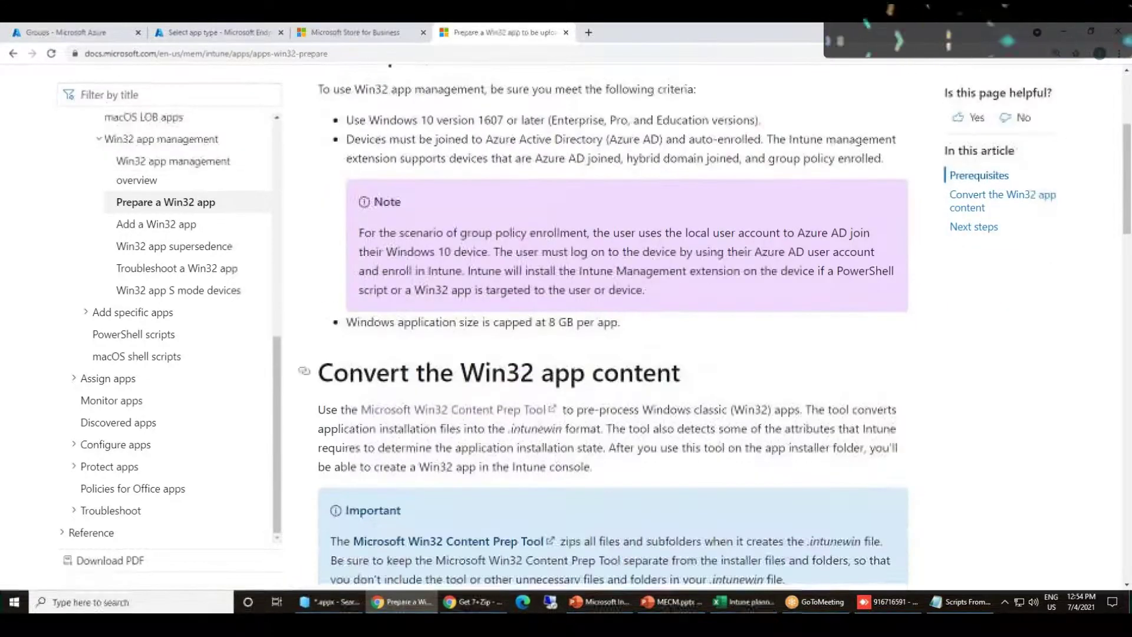
scroll(451, 237, down, 3)
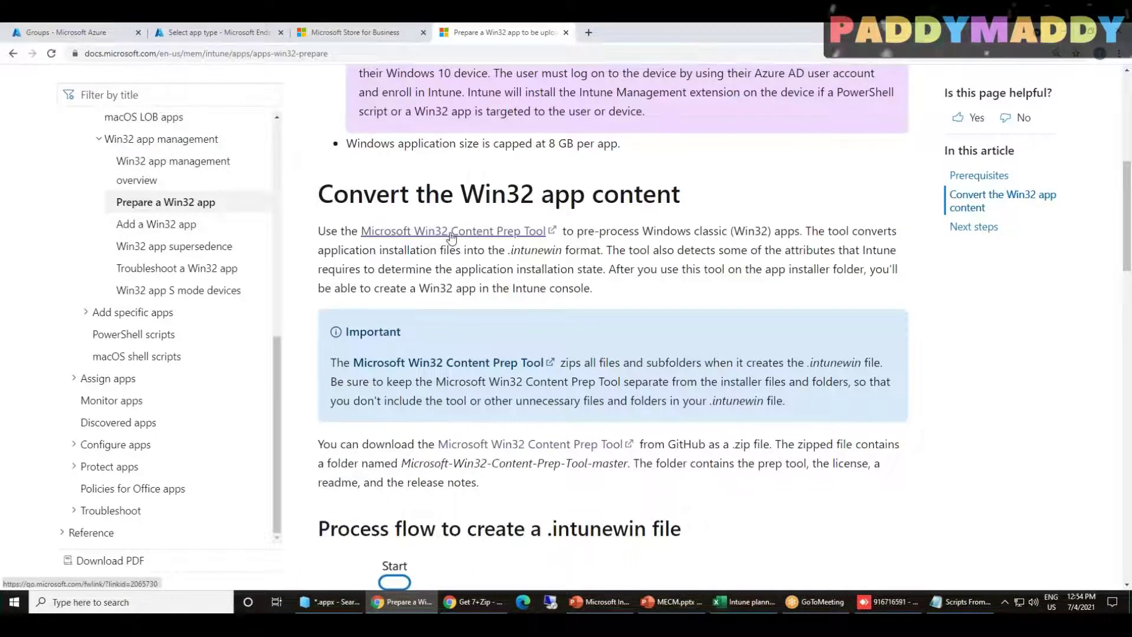
Open the Microsoft-Win32-Content-Prep-Tool GitHub repository and inspect its HTTPS clone URL
click(452, 236)
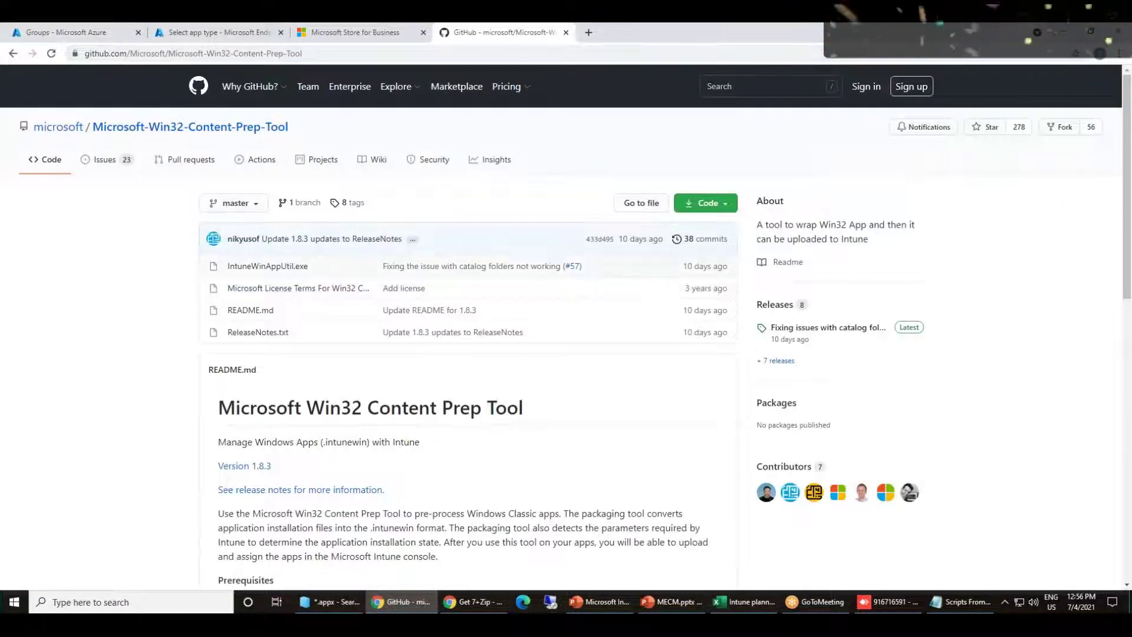
click(707, 203)
click(695, 270)
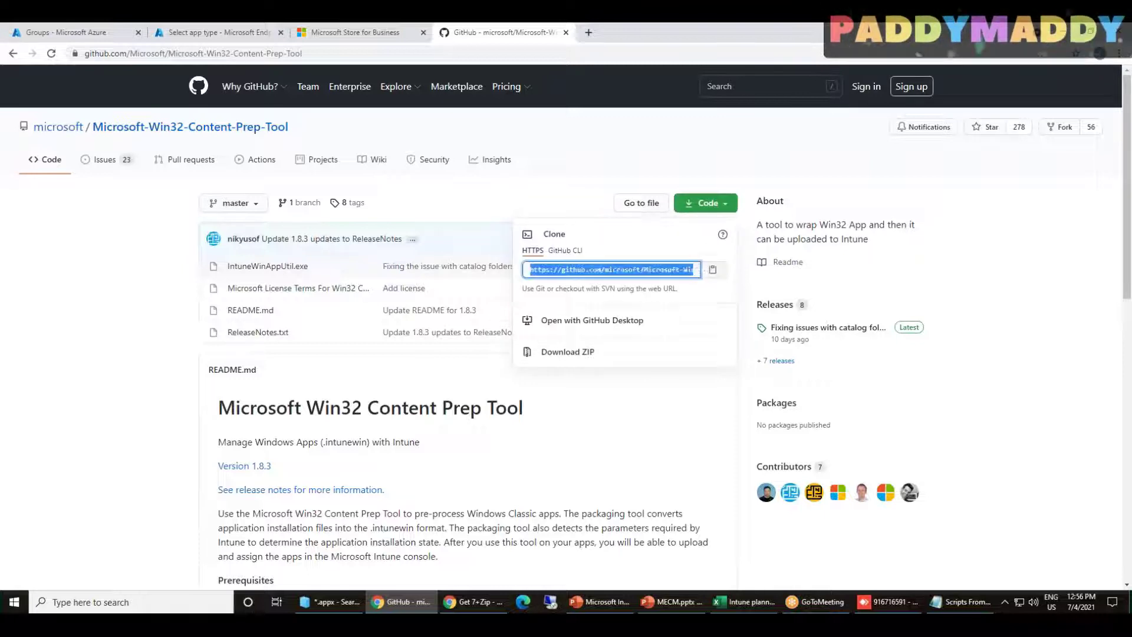
drag(592, 269, 718, 276)
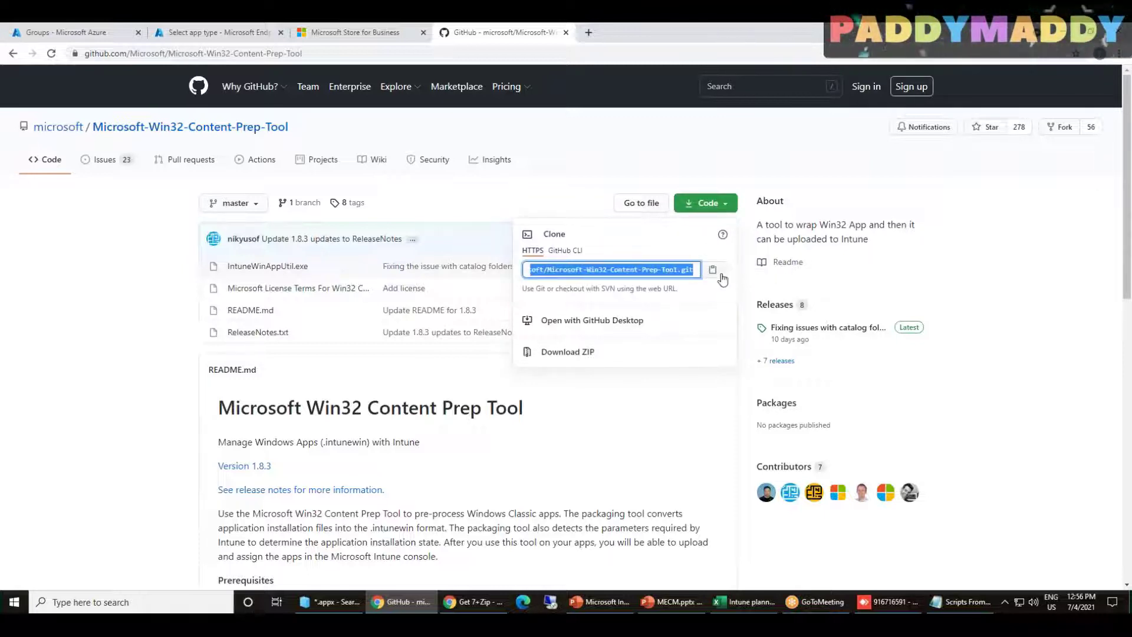
click(557, 464)
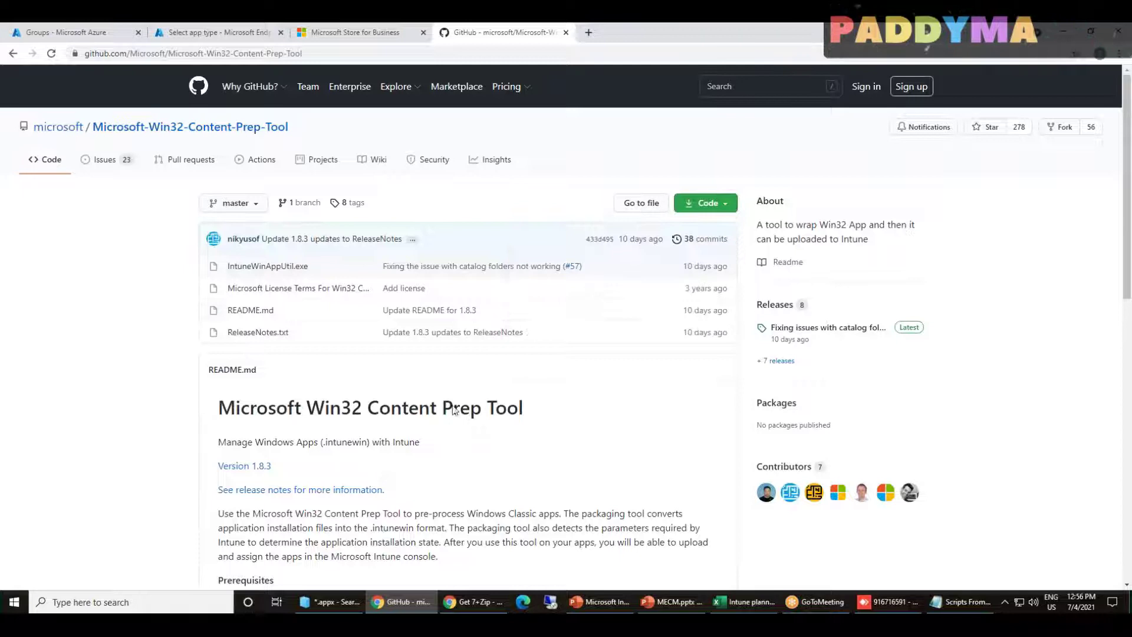
click(342, 607)
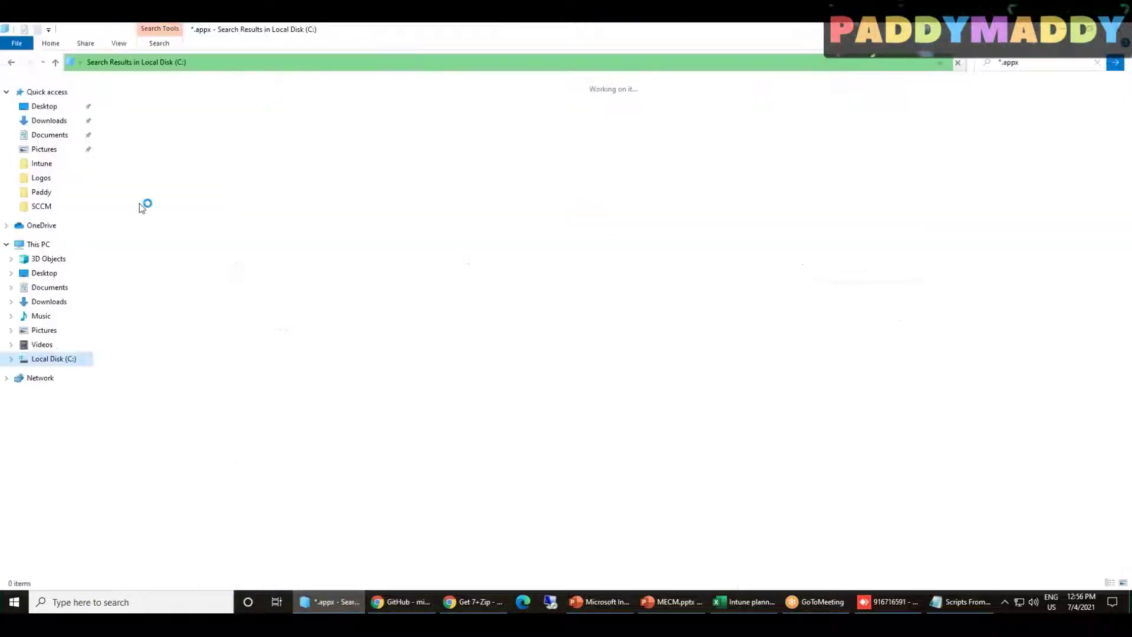
Browse Downloads into Microsoft-Win32-Content-Prep-Tool-master (1) and its master subfolder containing IntuneWinAppUtil.exe
click(57, 126)
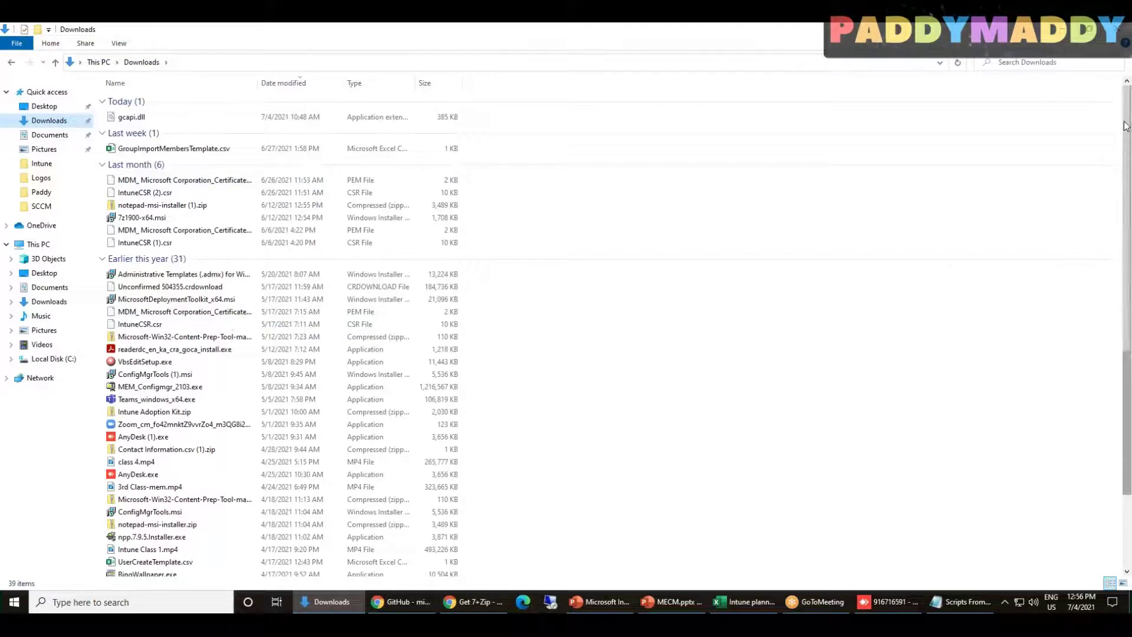
scroll(165, 501, down, 3)
double_click(165, 532)
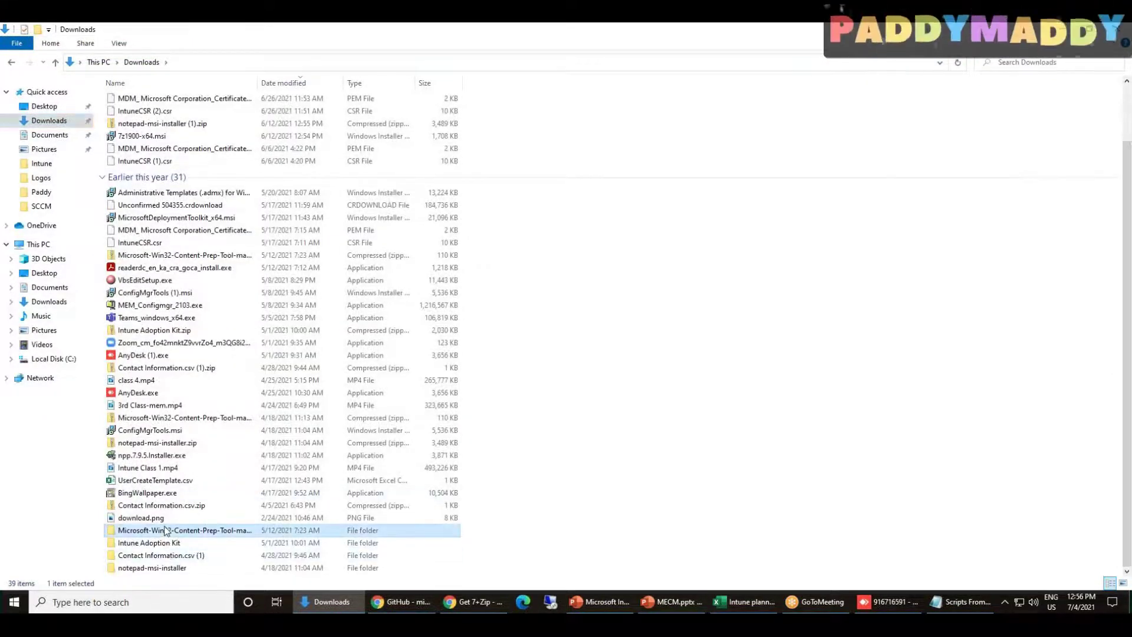
click(198, 103)
double_click(200, 104)
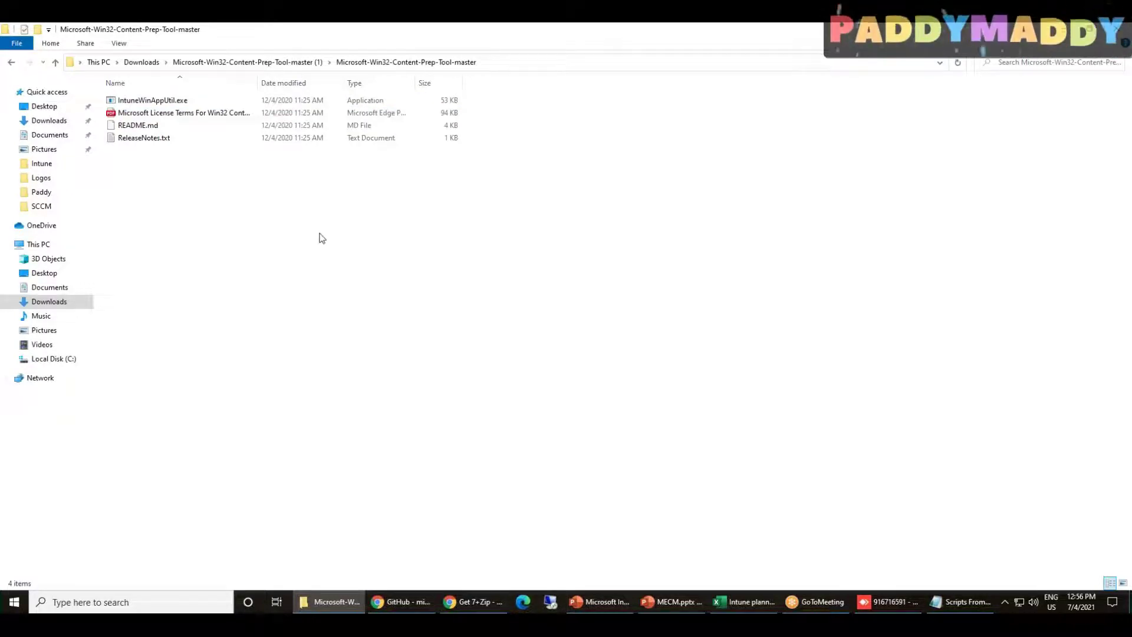
click(172, 101)
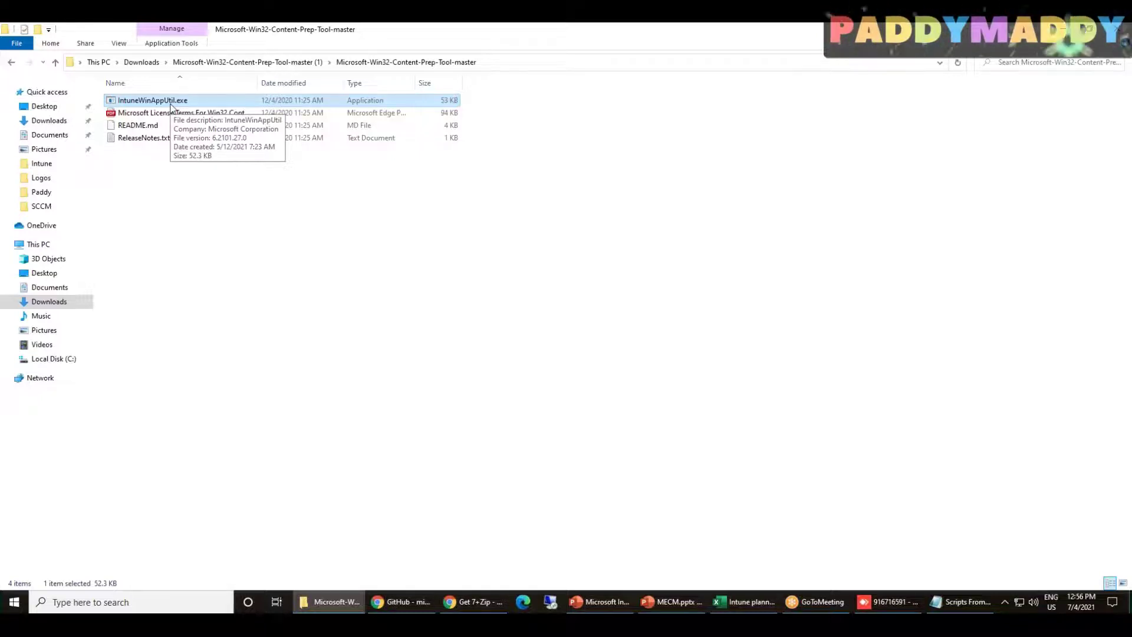
click(315, 287)
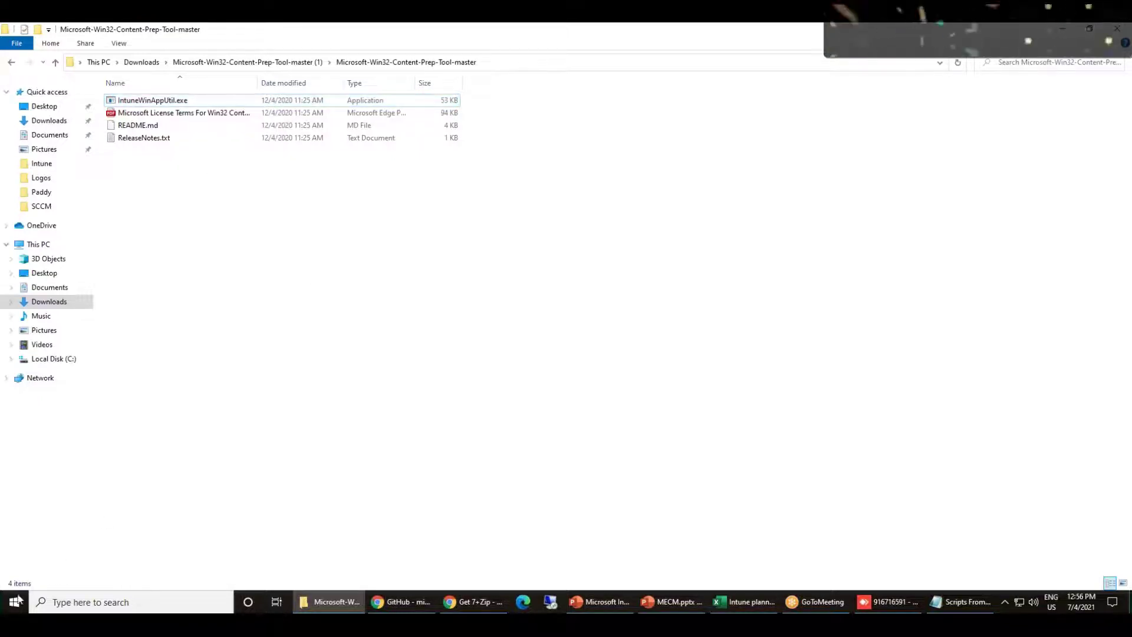
click(507, 63)
Launch cmd from the Content Prep Tool folder's address bar and run dir
text(cmd)
key(Return)
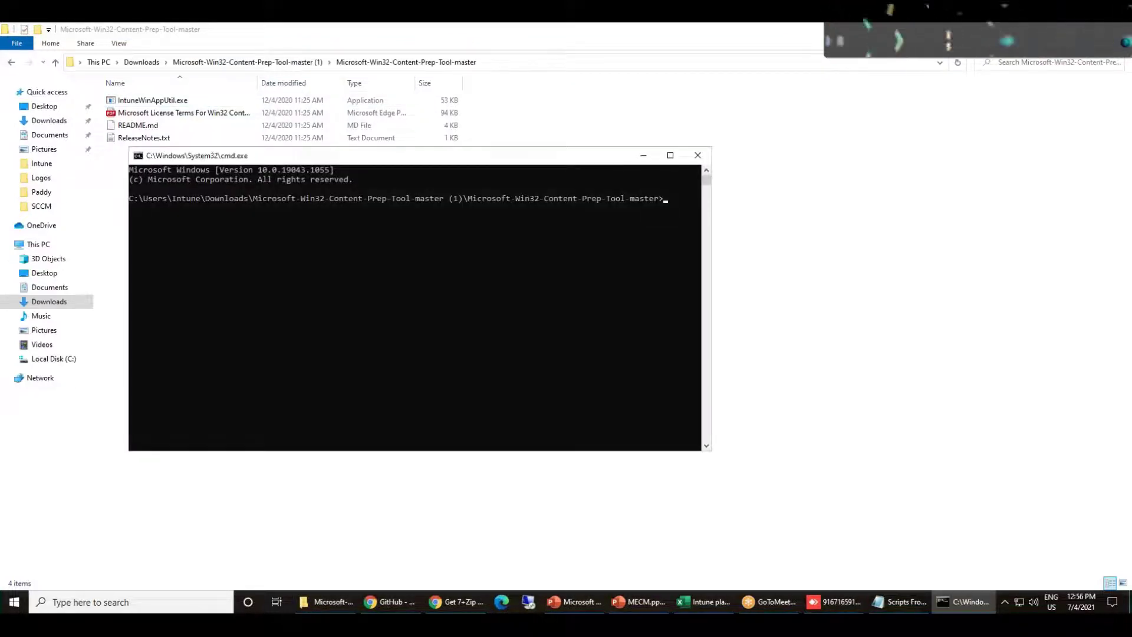
drag(146, 201, 660, 203)
right_click(607, 203)
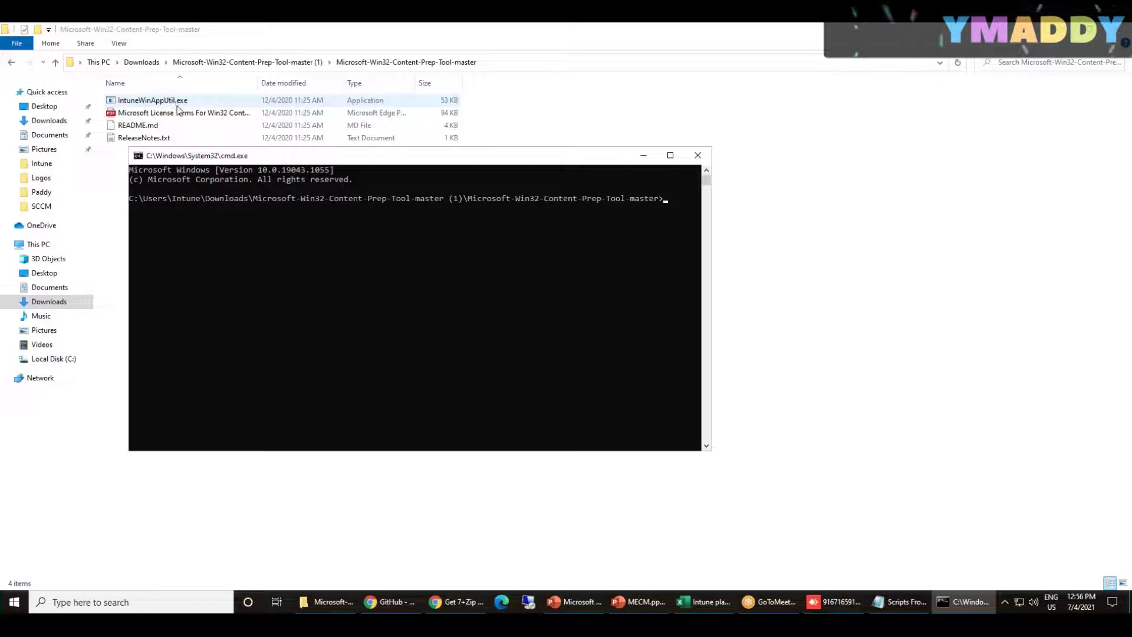
text(dir)
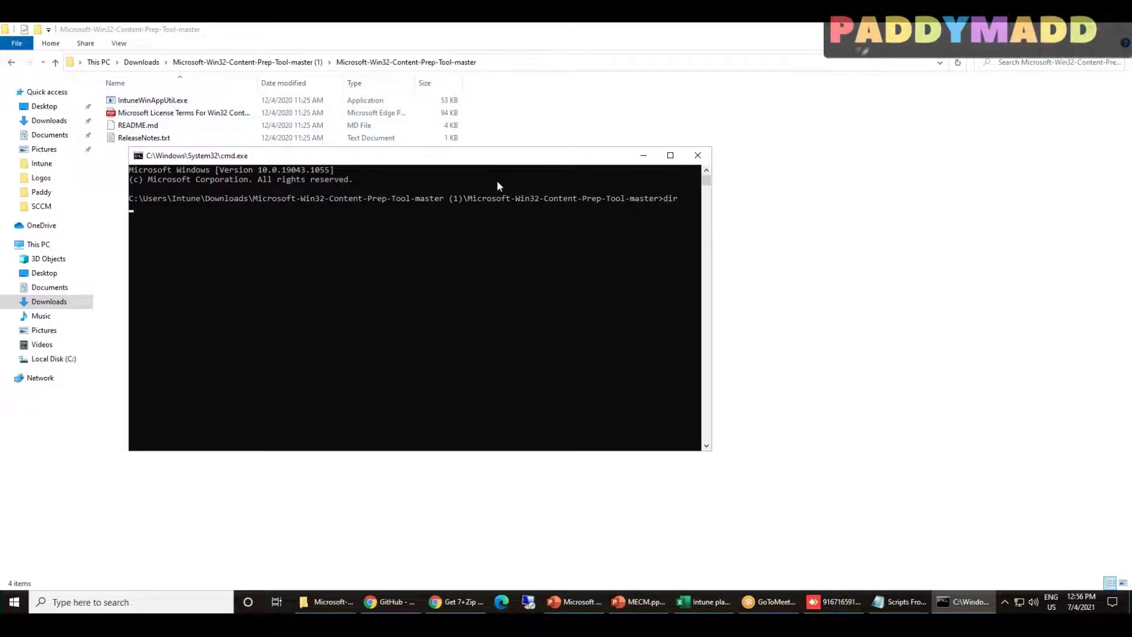
key(Return)
Maximize the console, set its font size to 28, and clear it with cls
double_click(512, 155)
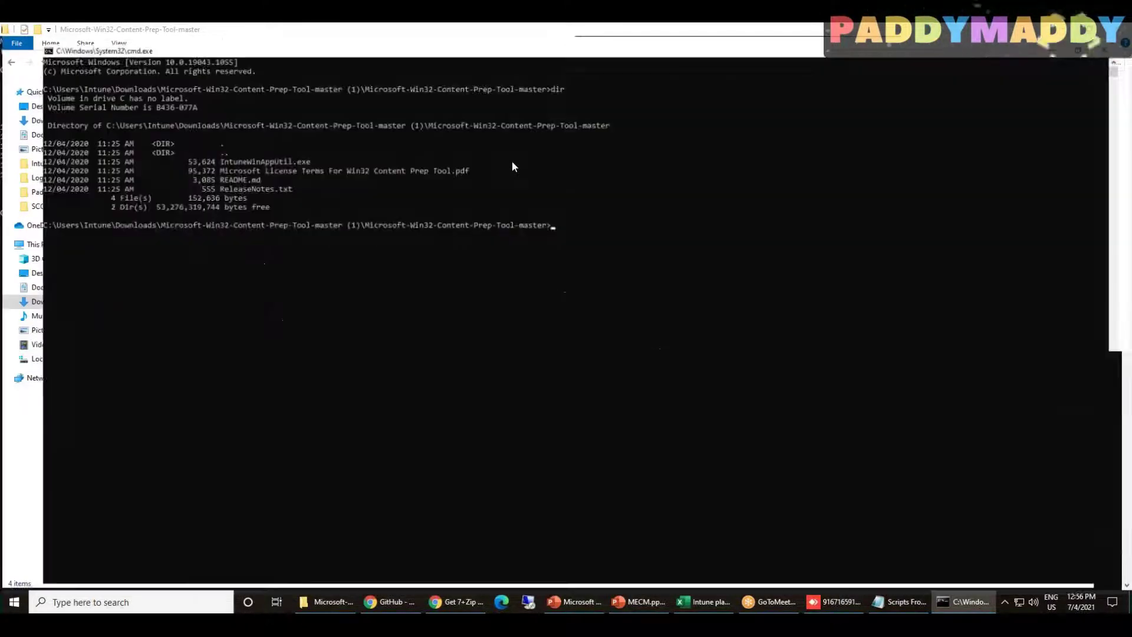
right_click(369, 31)
click(404, 152)
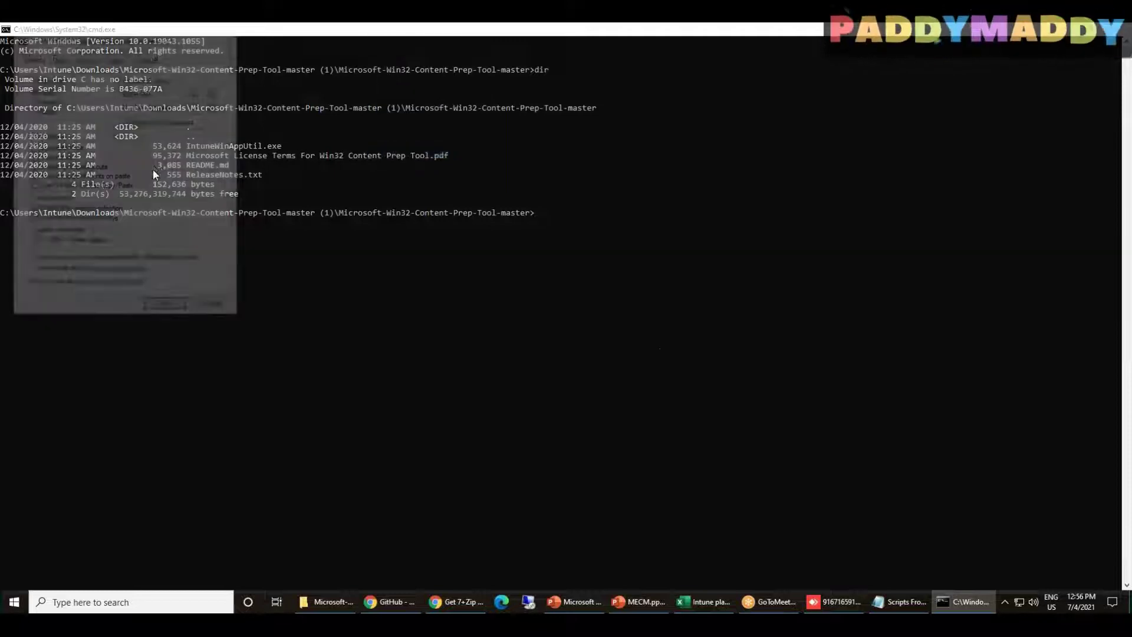
click(34, 128)
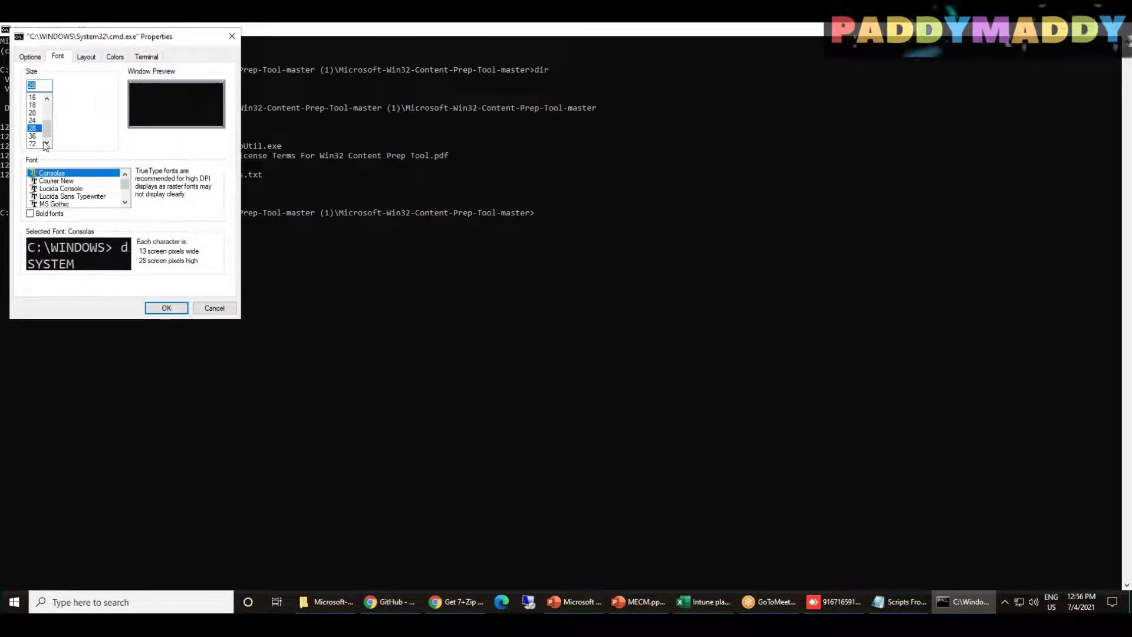
click(166, 307)
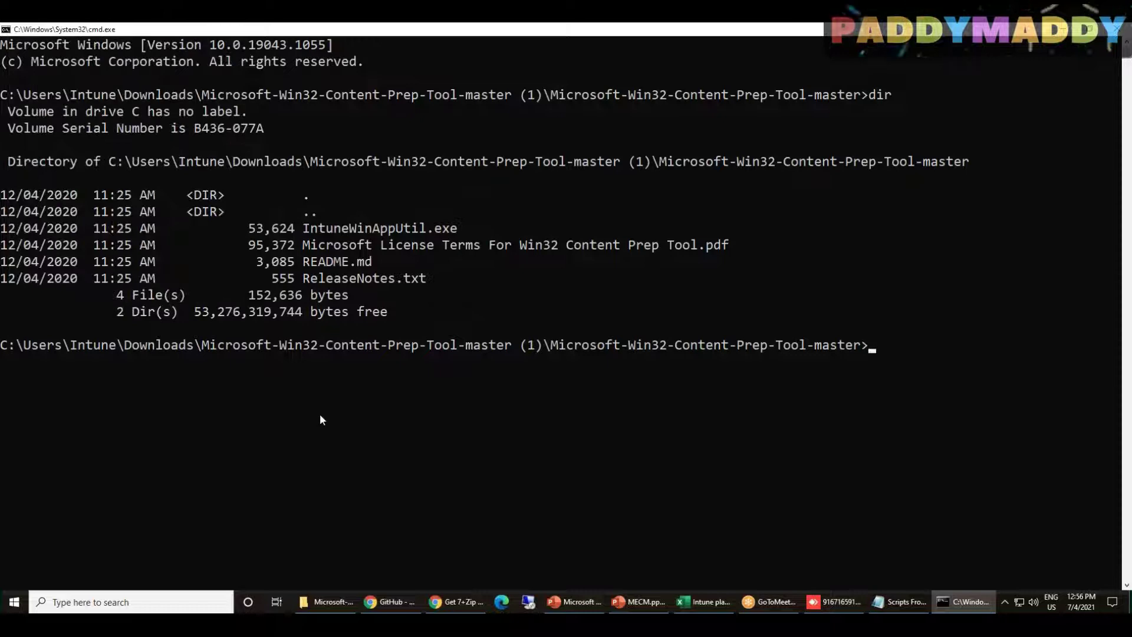
text(cls)
key(Return)
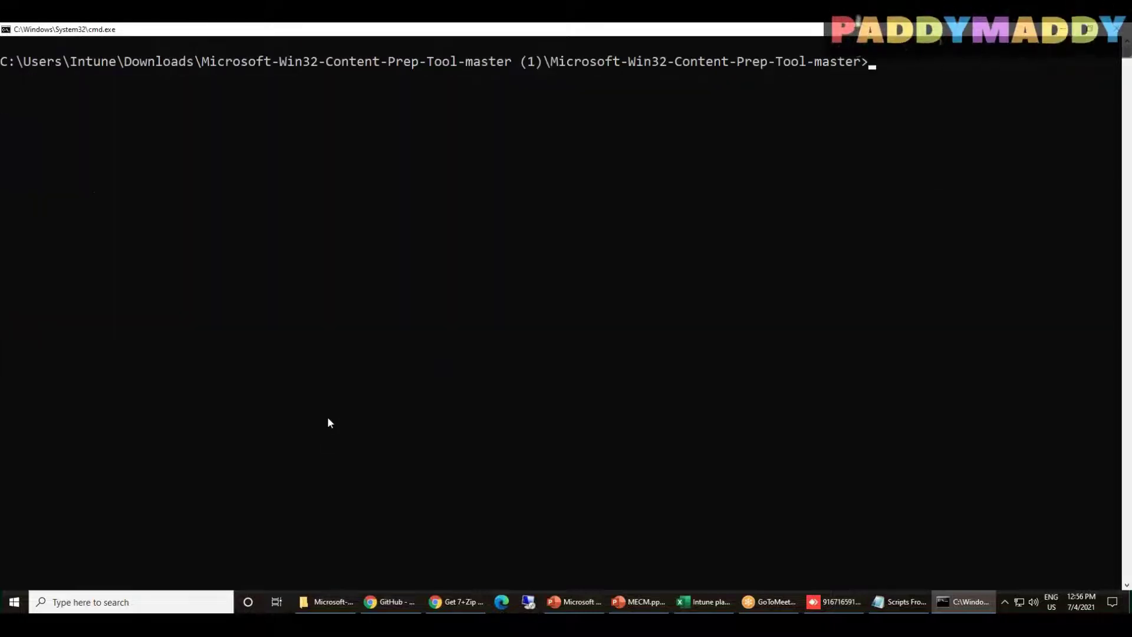
click(327, 601)
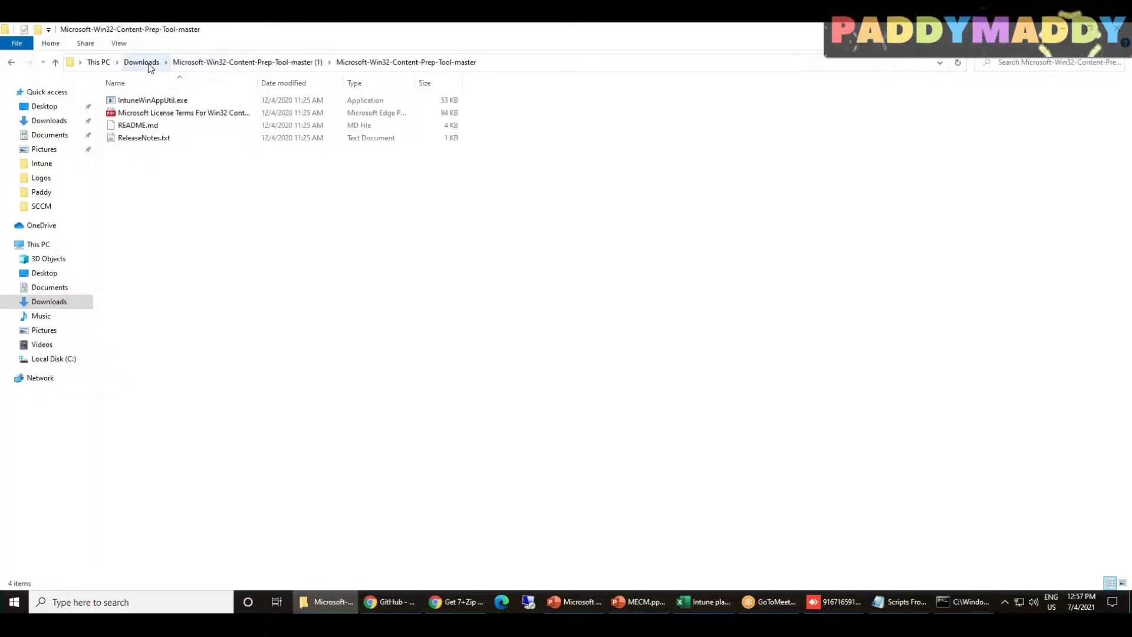
Delete the leftover file in C:\Intune\Adobe_Output, then open the C:\Intune\Adobe folder
click(54, 358)
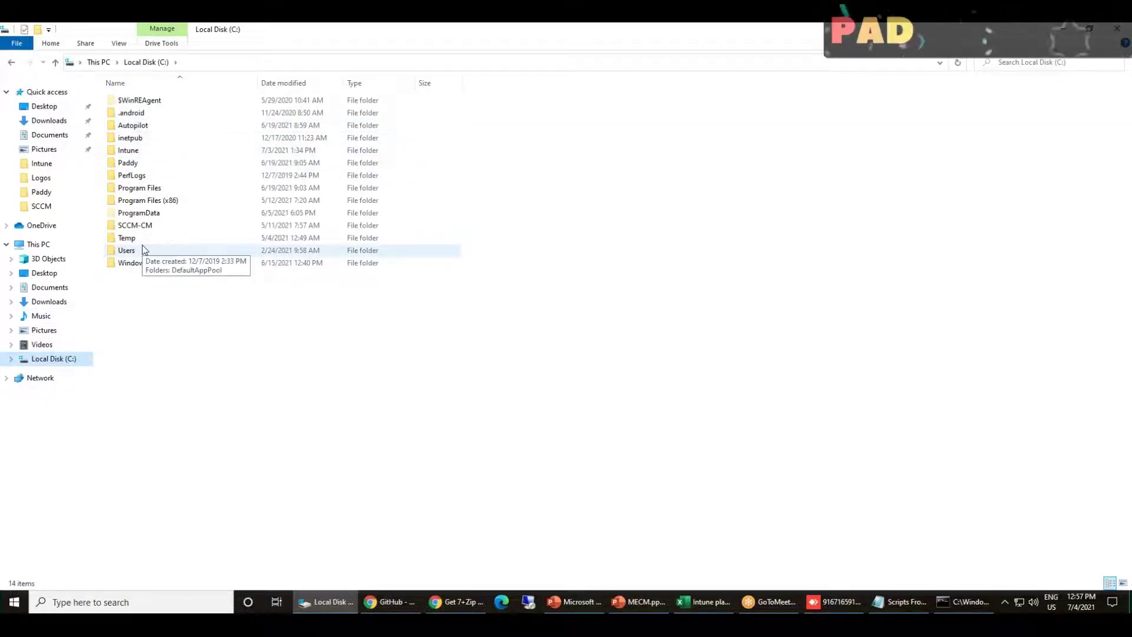
double_click(150, 149)
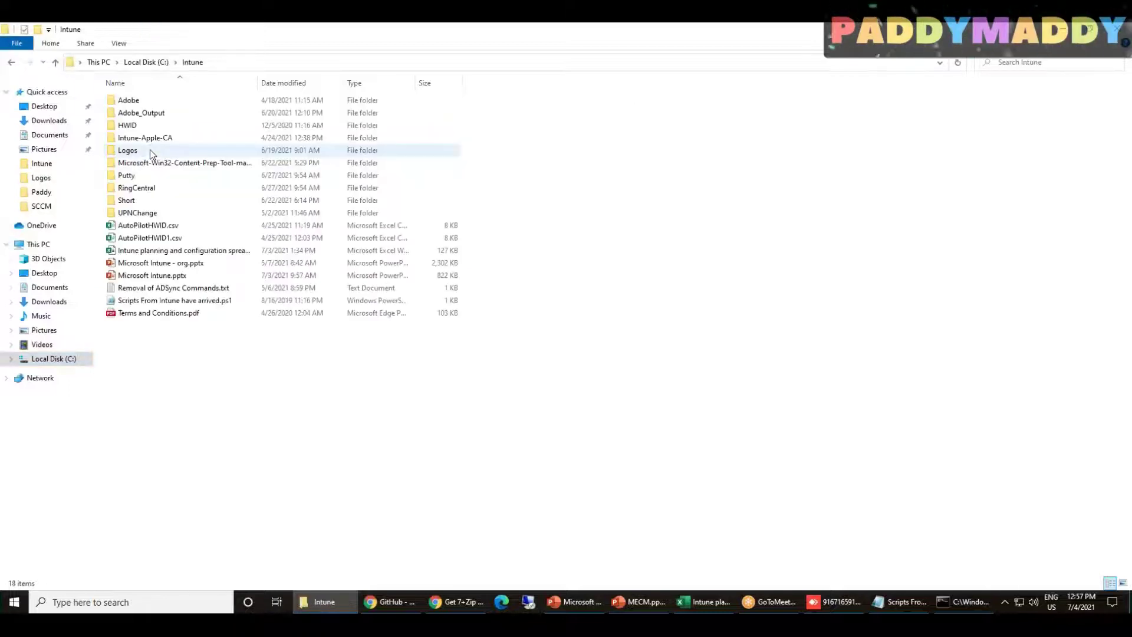
double_click(152, 118)
key(ctrl+a)
key(Delete)
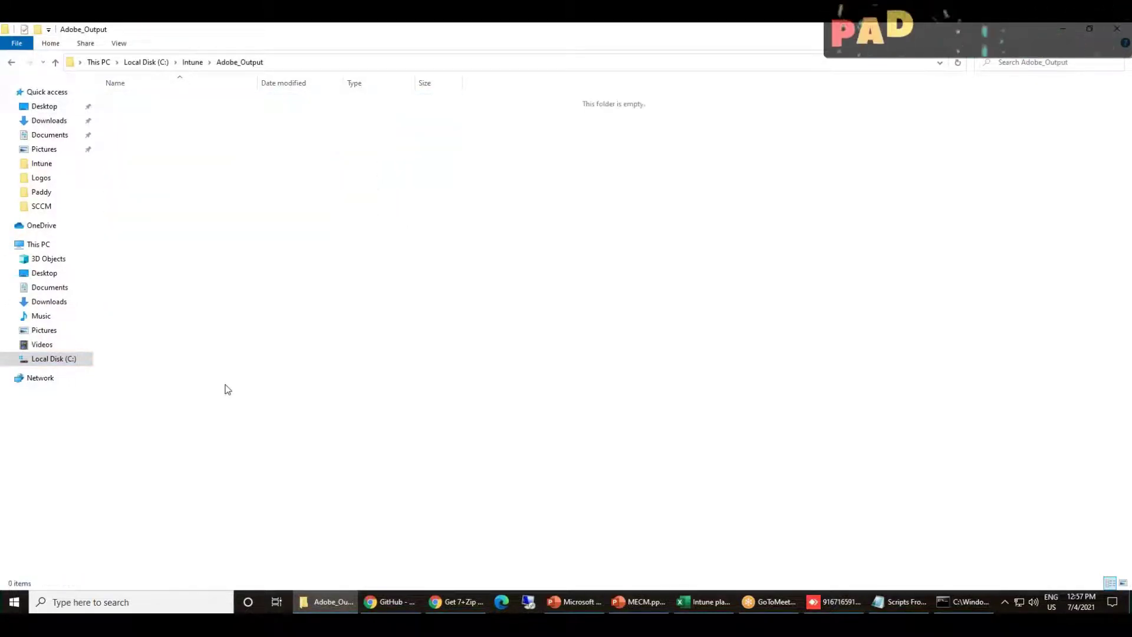
key(alt+Left)
key(Up)
key(Return)
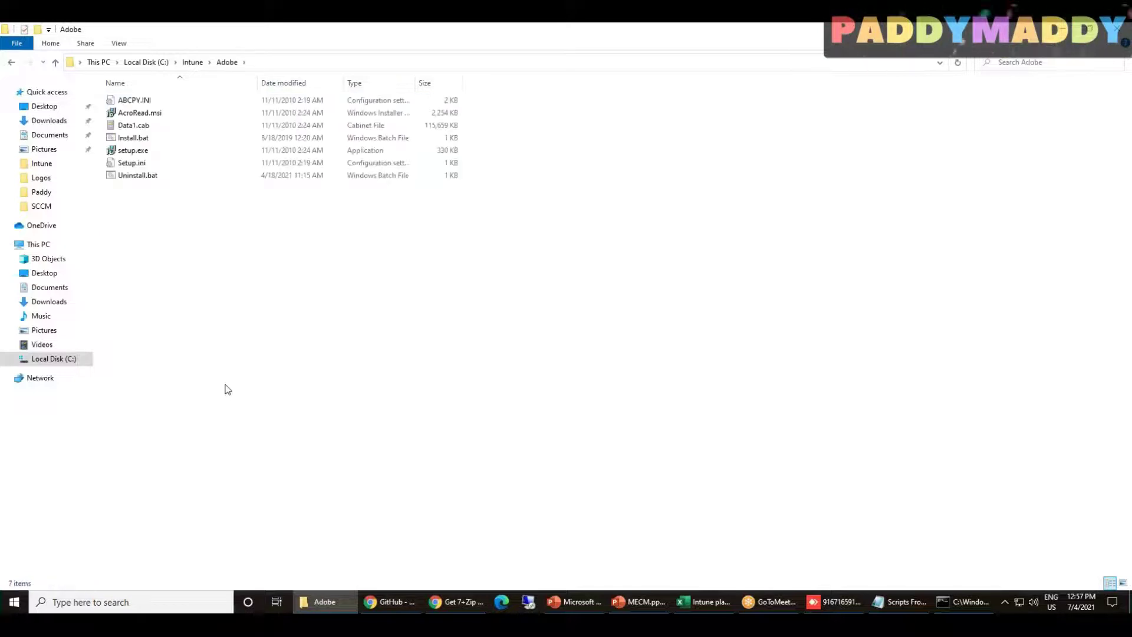
Try several layouts for the Adobe installer files and settle on Details view
ctrl+scroll(367, 348, up, 2)
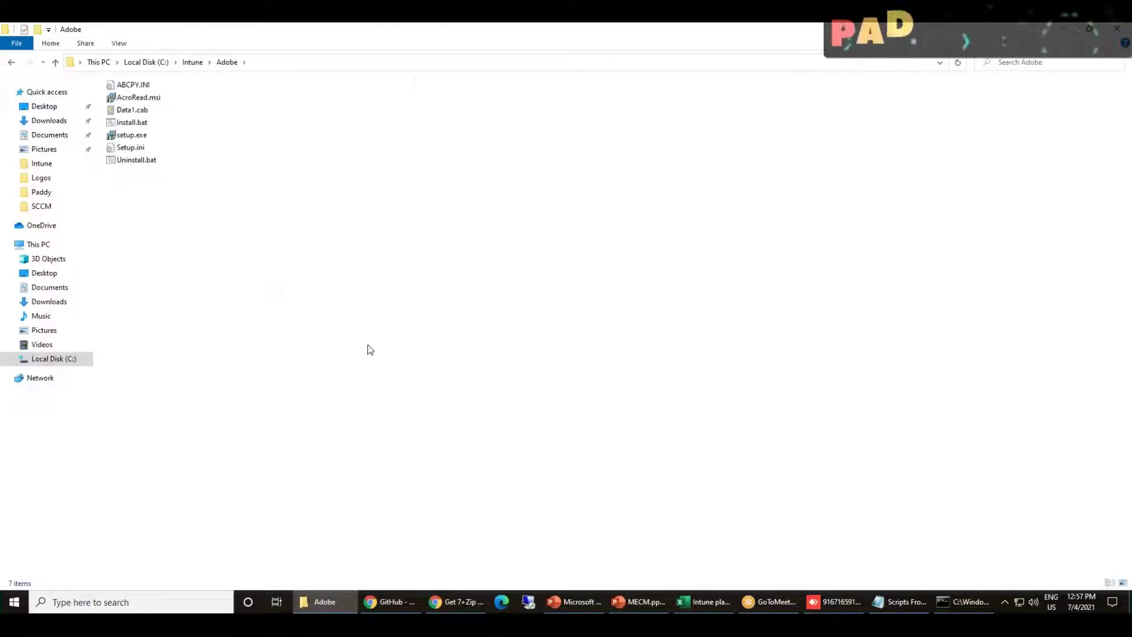
ctrl+scroll(373, 343, down, 4)
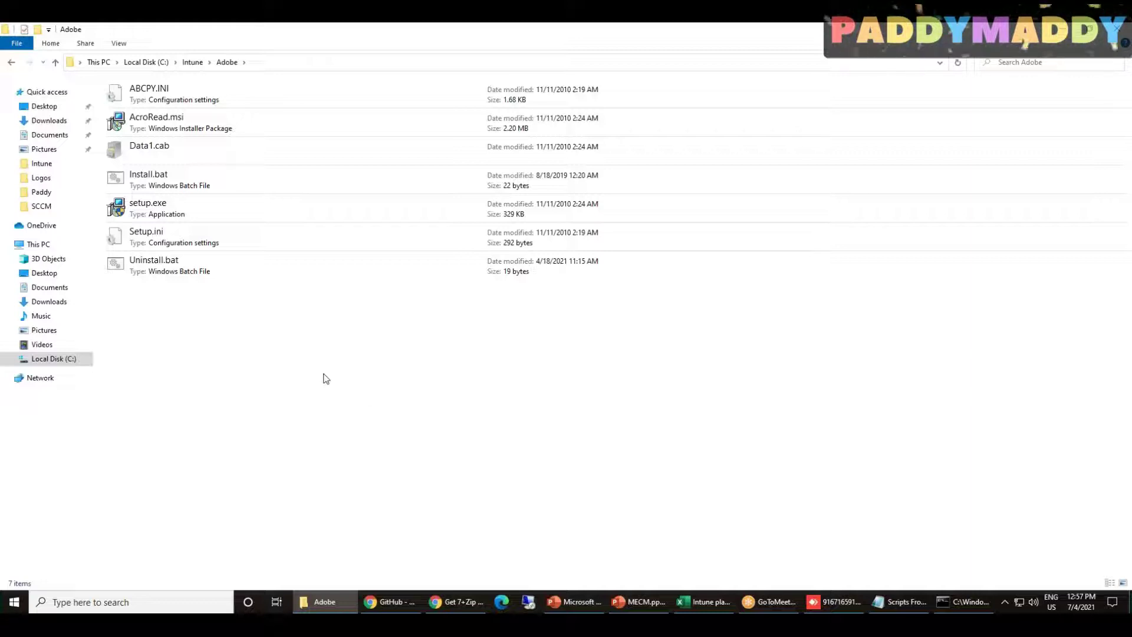
click(178, 131)
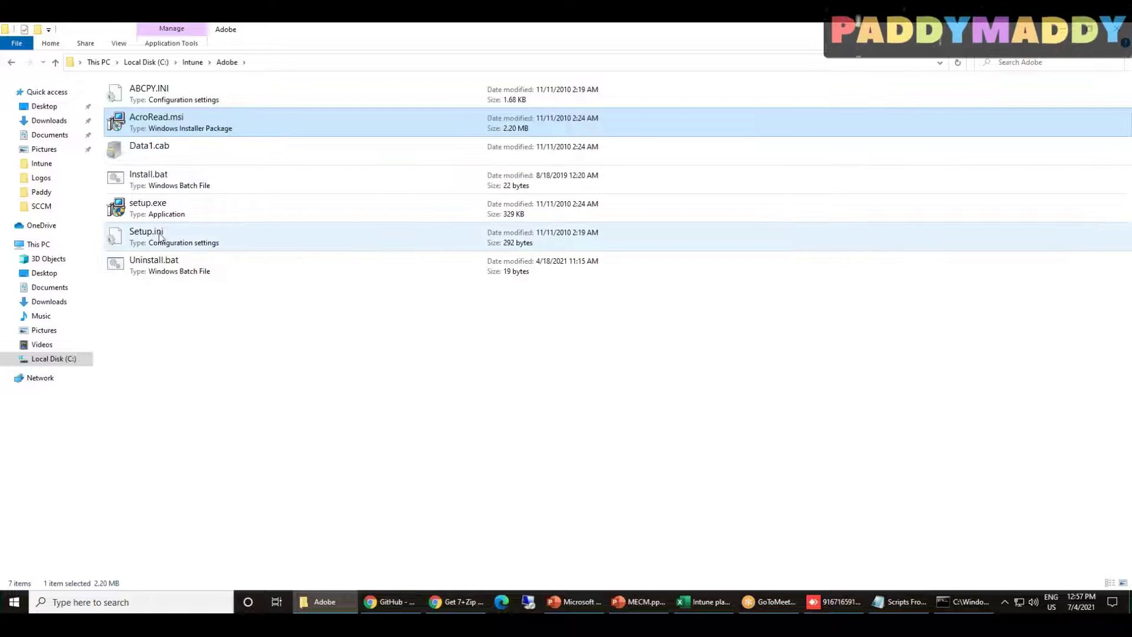
click(277, 382)
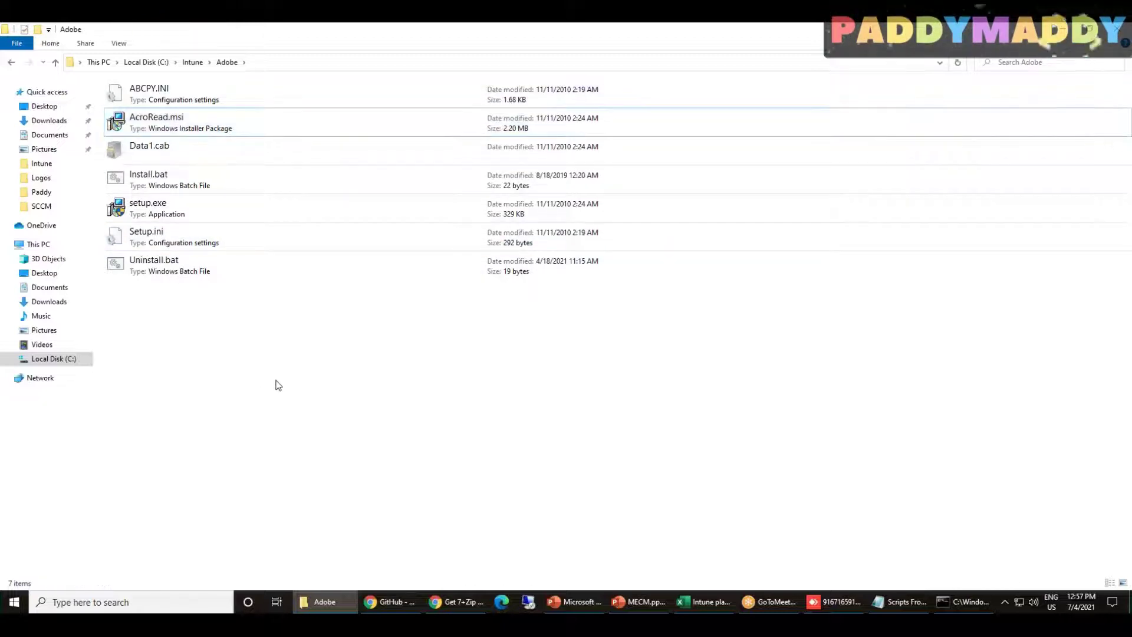
key(ctrl+shift+5)
key(ctrl+shift+6)
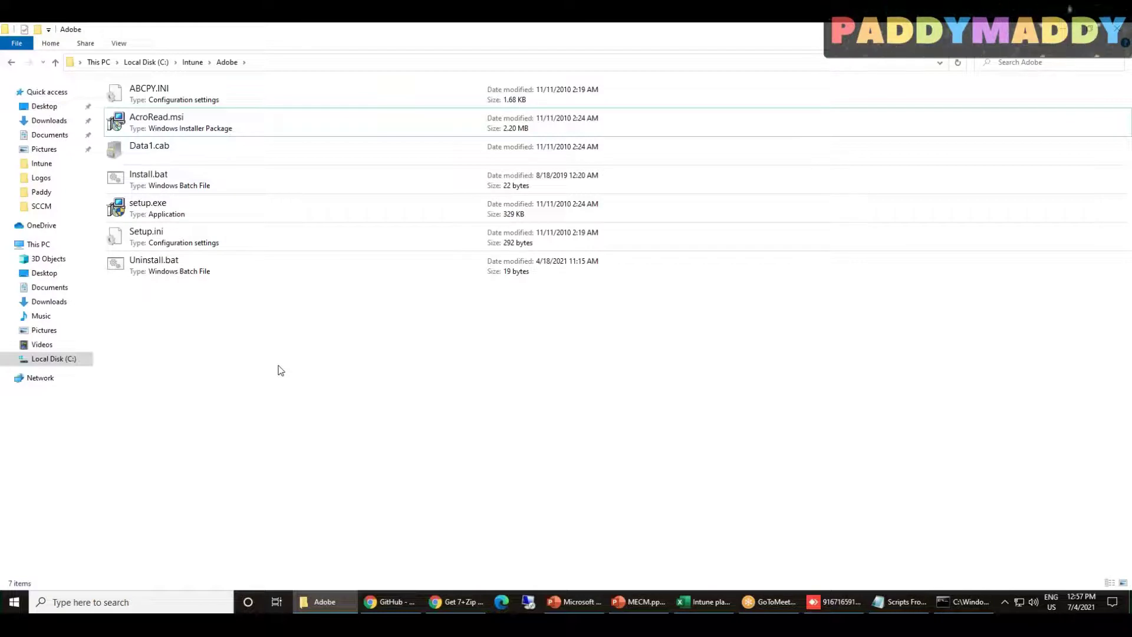
right_click(277, 370)
mouse_move(321, 372)
click(439, 438)
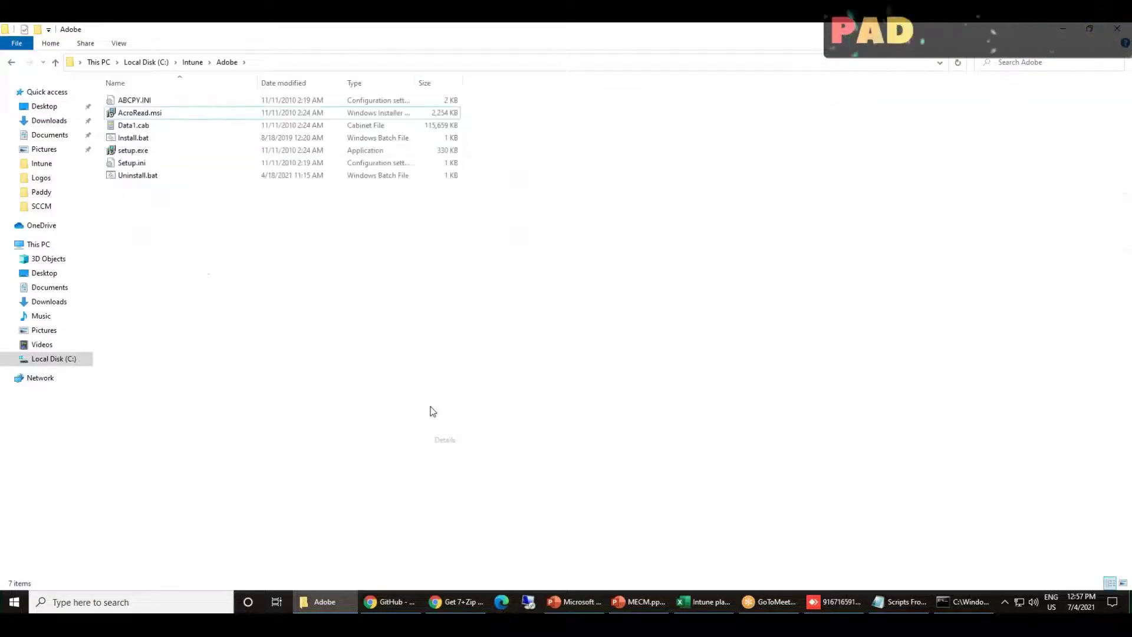
key(ctrl+shift+4)
key(ctrl+shift+6)
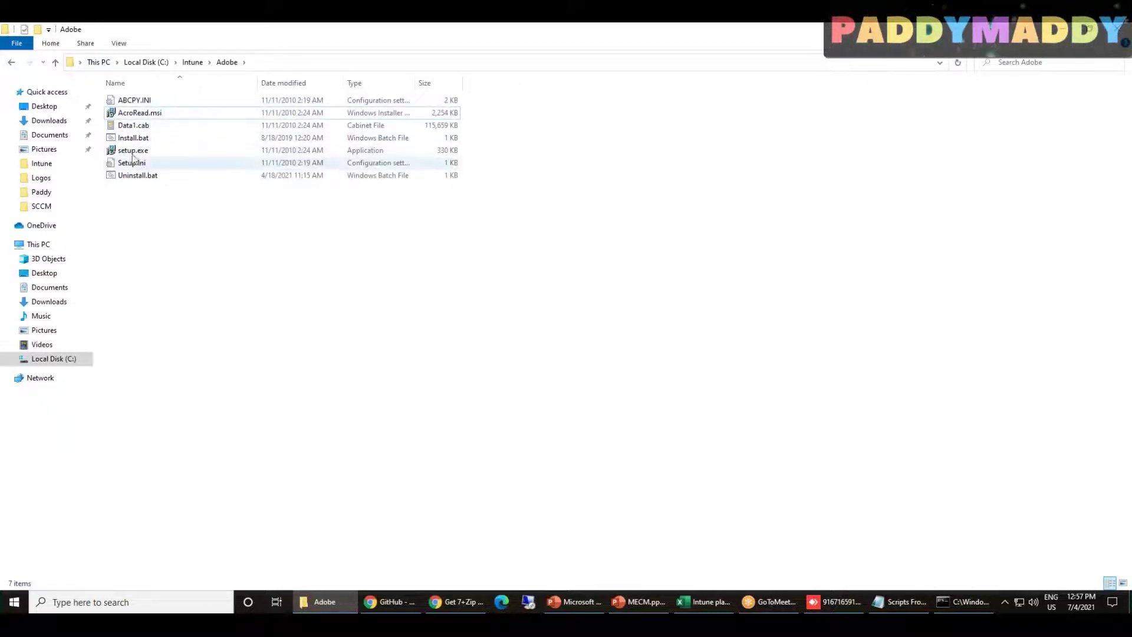
click(132, 142)
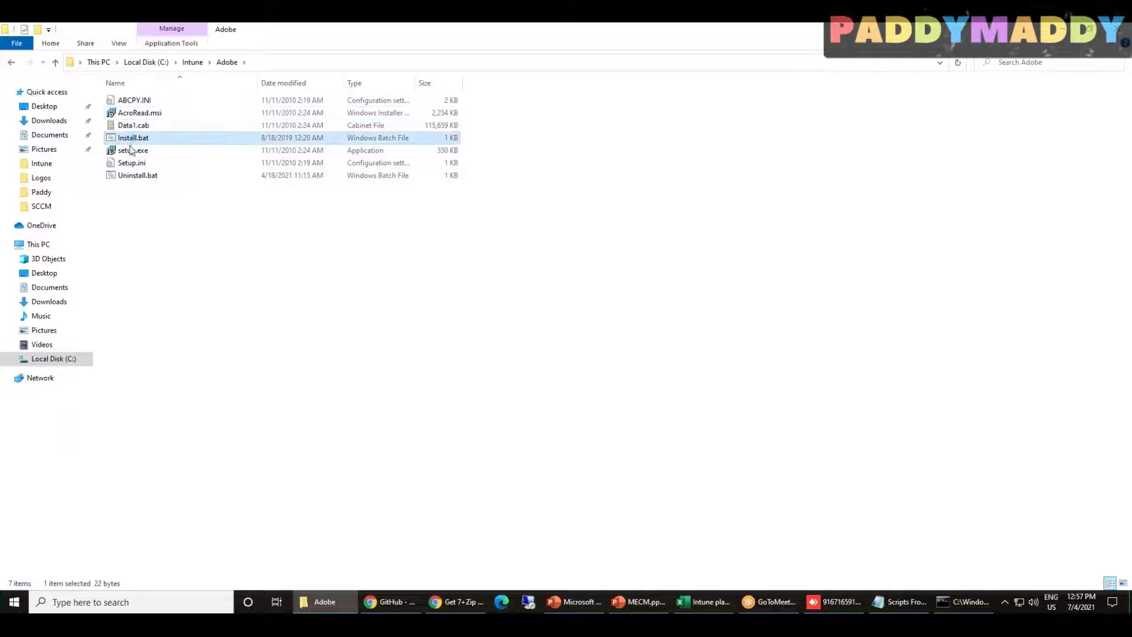
Open Install.bat in Notepad and inspect its "%~dp0setup.exe" /sAll command
right_click(134, 149)
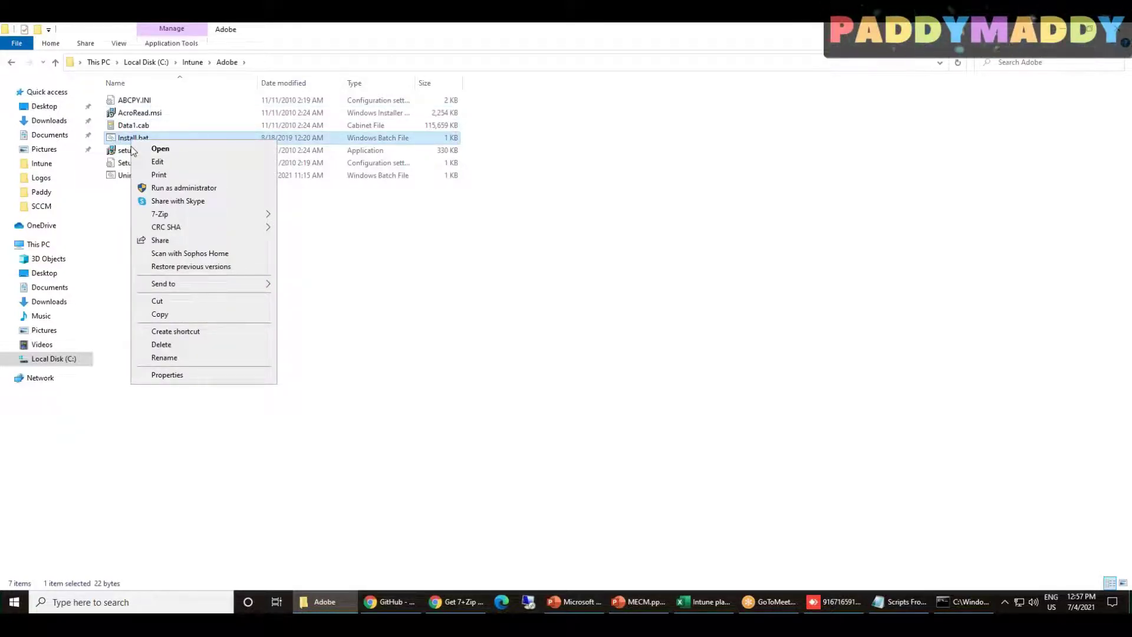
click(568, 361)
click(180, 141)
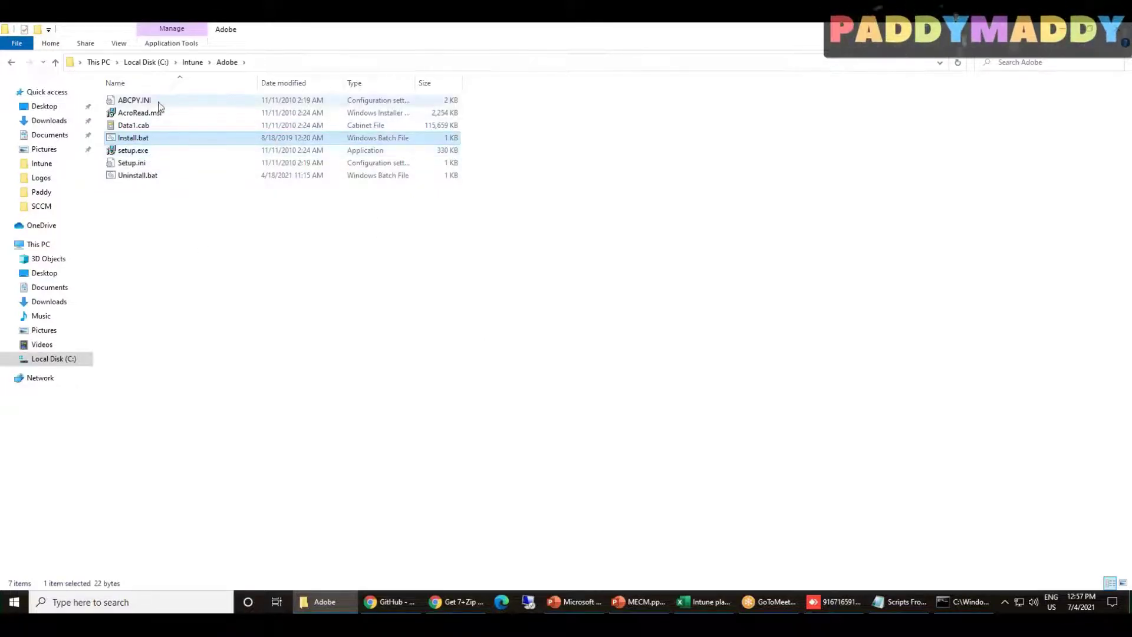
click(177, 215)
click(139, 139)
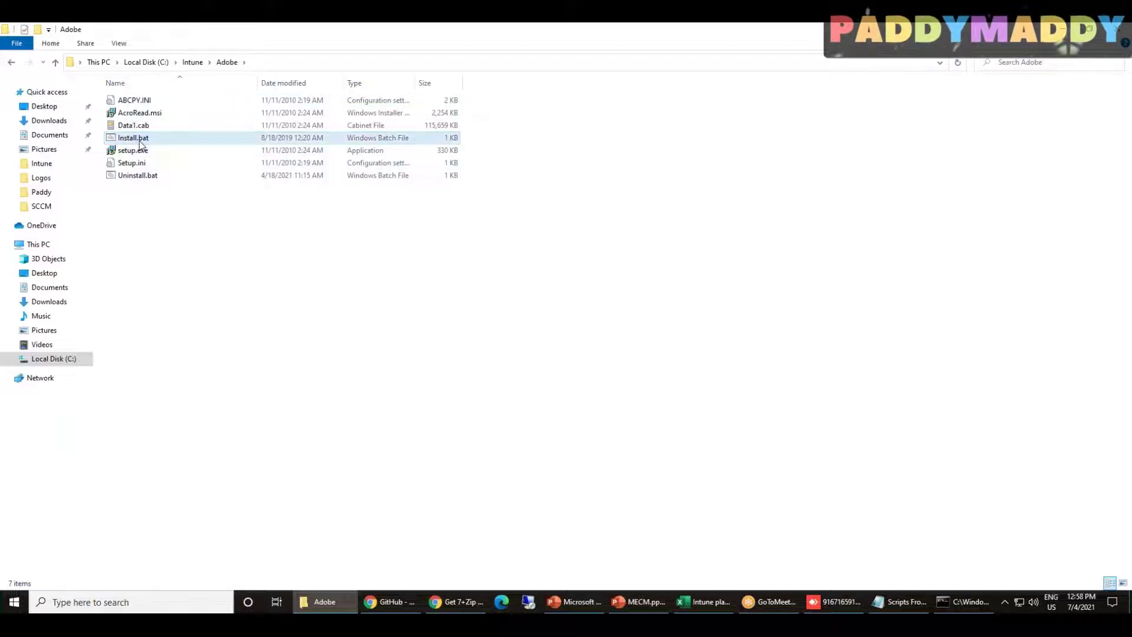
right_click(139, 139)
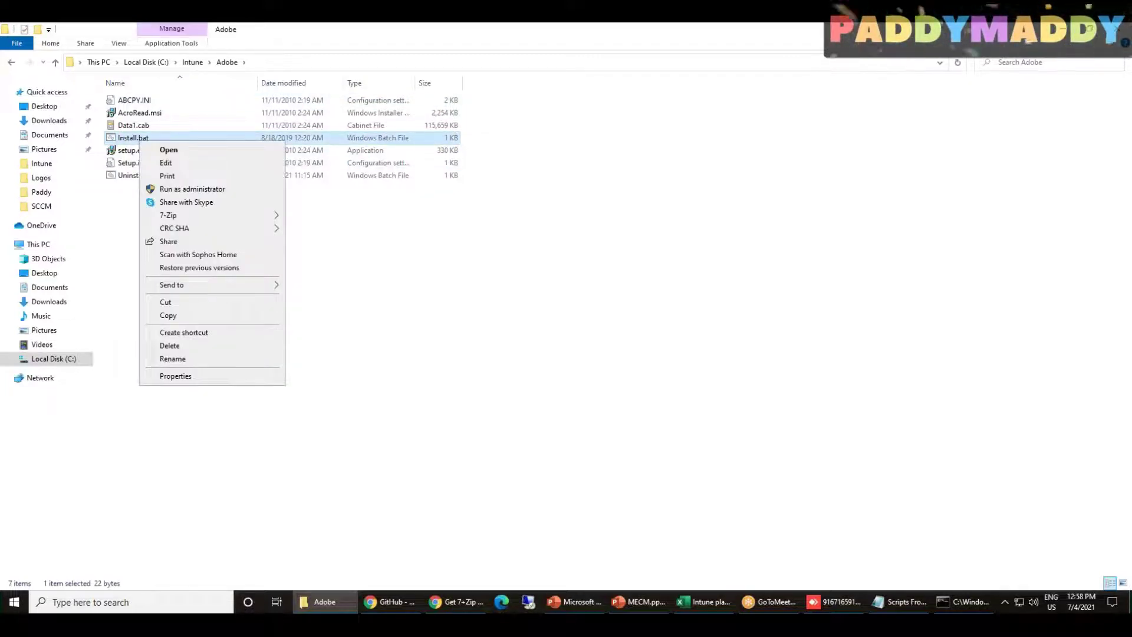
click(166, 163)
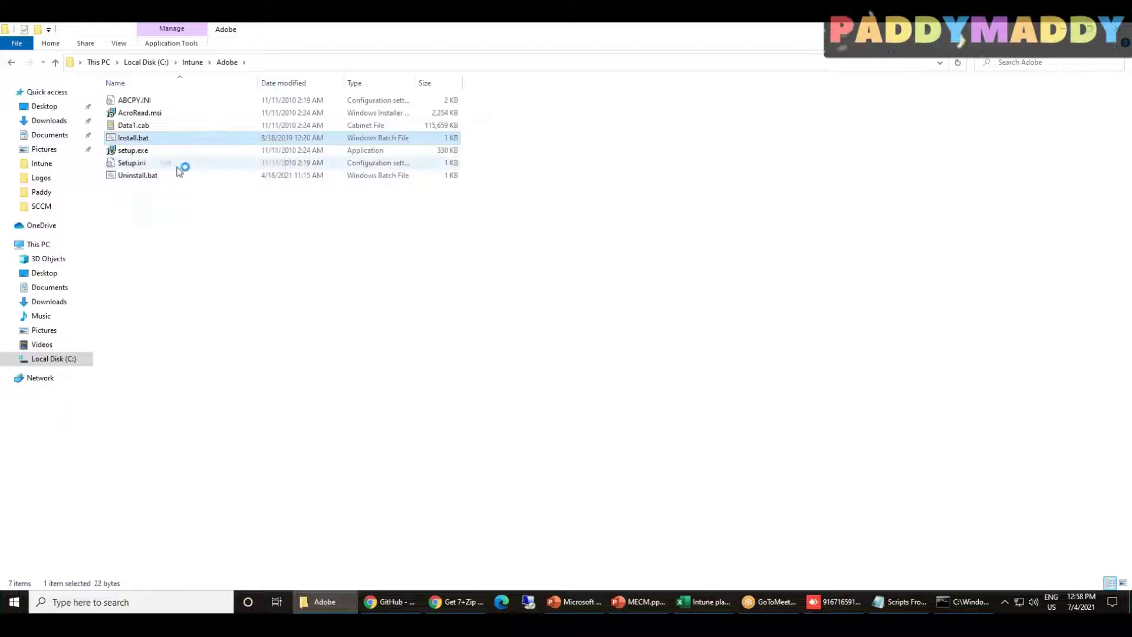
drag(377, 191, 544, 189)
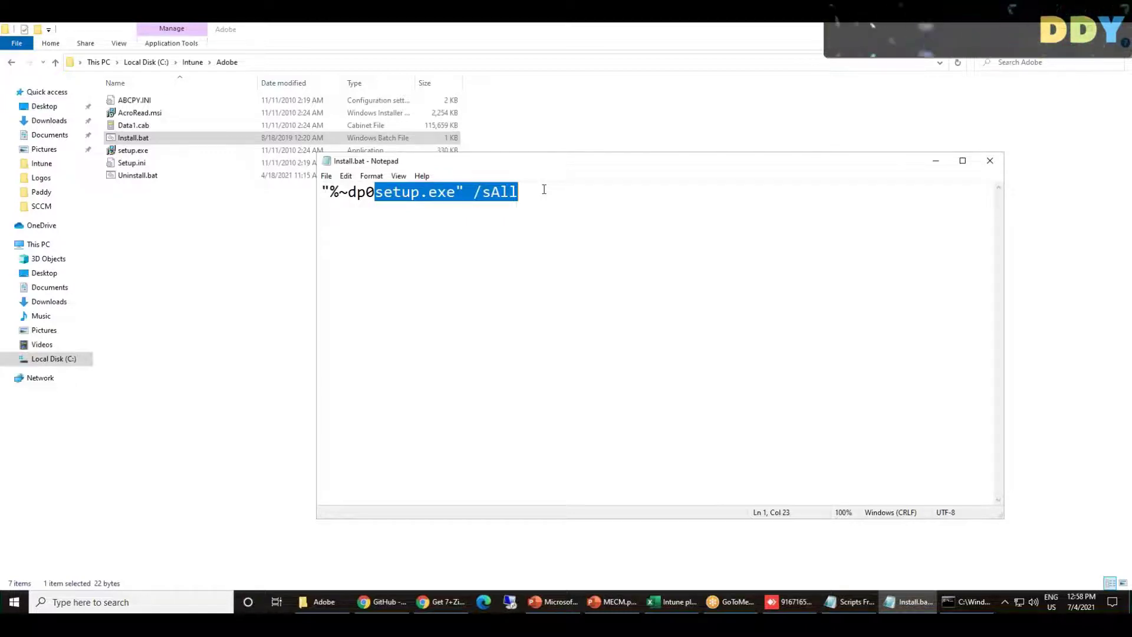
click(544, 189)
key(Return)
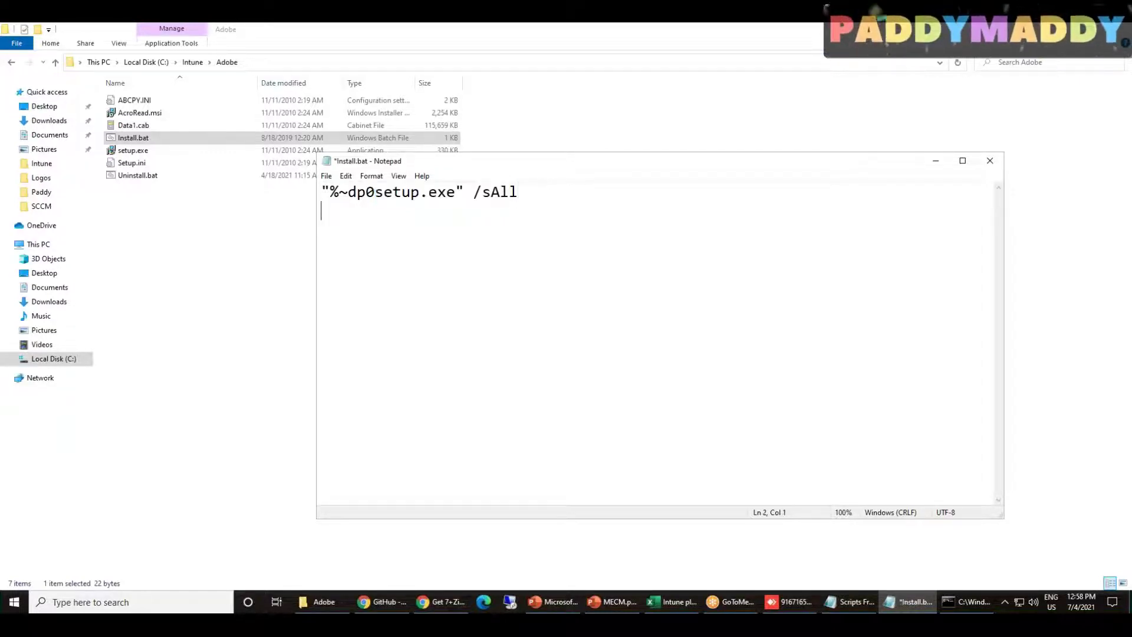
text(delete)
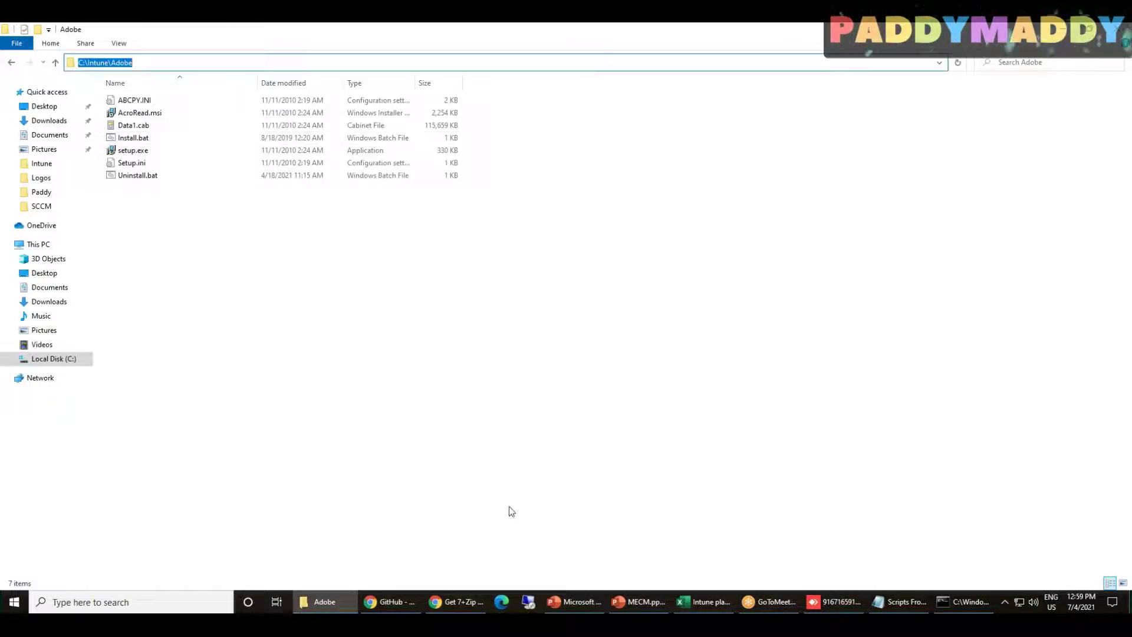
Copy the C:\Intune\Adobe path from File Explorer's address bar
click(955, 596)
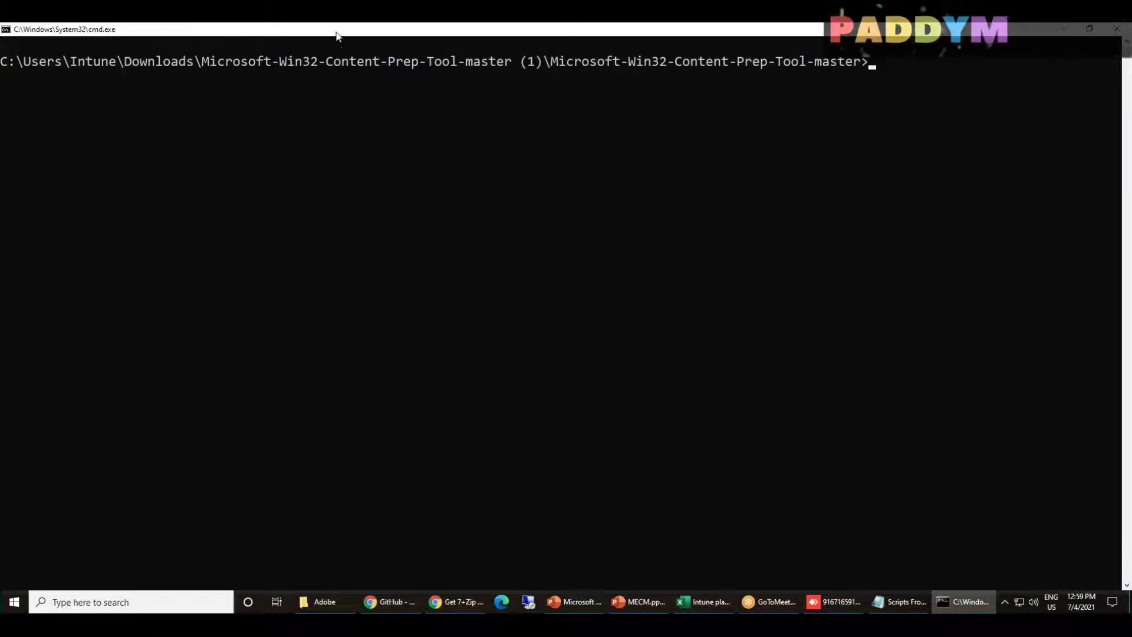
double_click(337, 28)
click(324, 601)
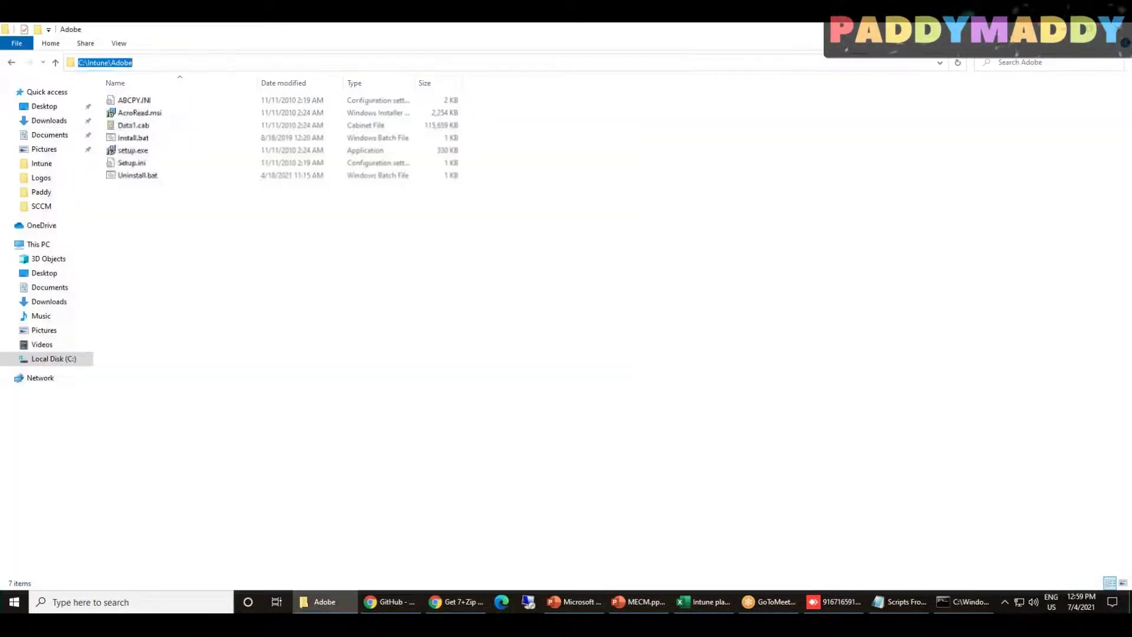
click(304, 302)
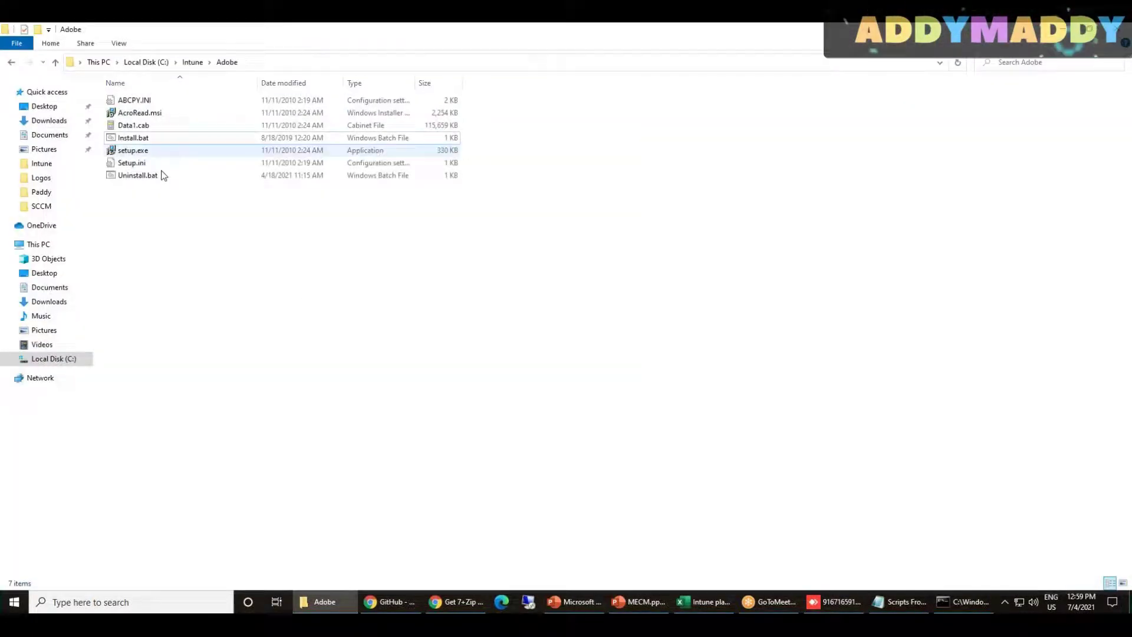
click(268, 62)
click(144, 63)
key(ctrl+a)
key(Escape)
Widen the command prompt, run dir, and tab-complete IntuneWinAppUtil.exe at the prompt
click(956, 606)
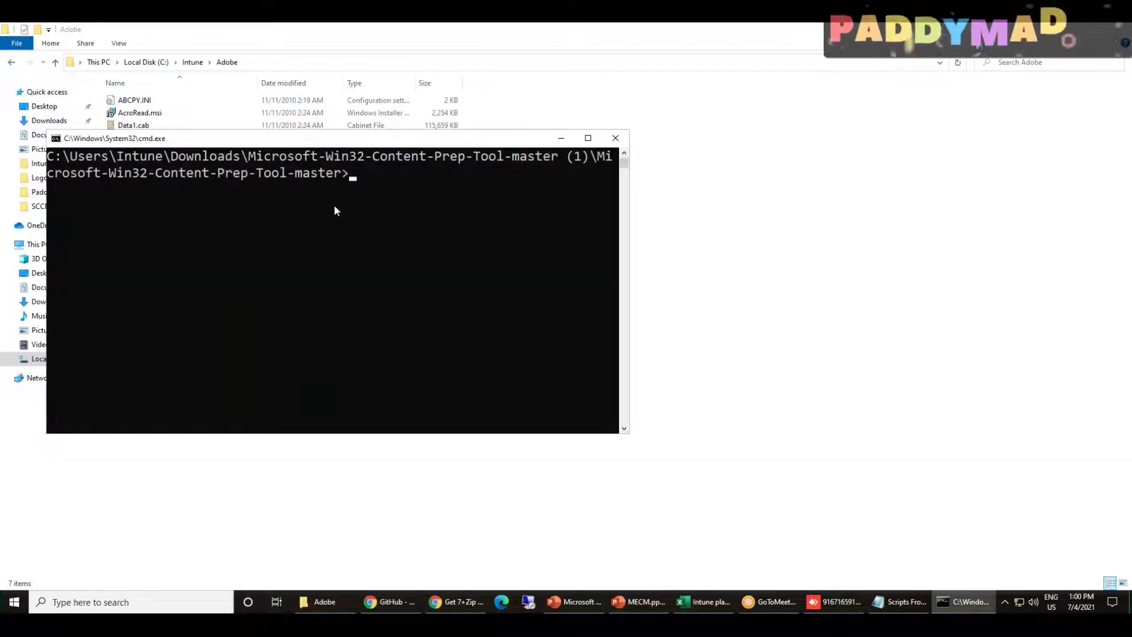
drag(328, 141, 451, 186)
drag(751, 358, 1123, 373)
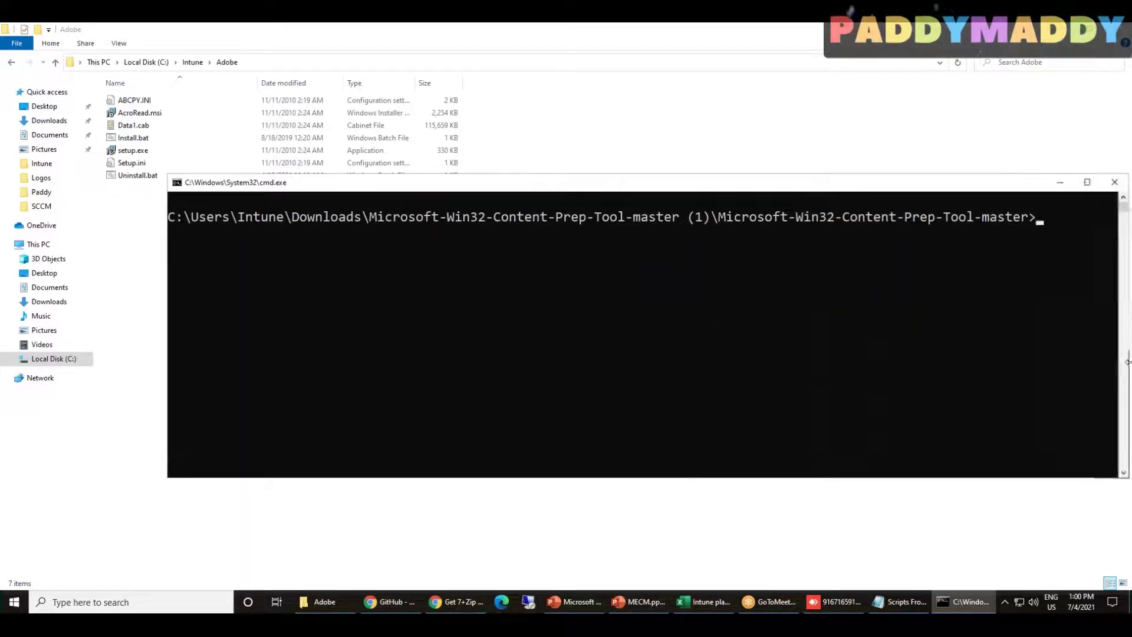
drag(843, 186, 761, 194)
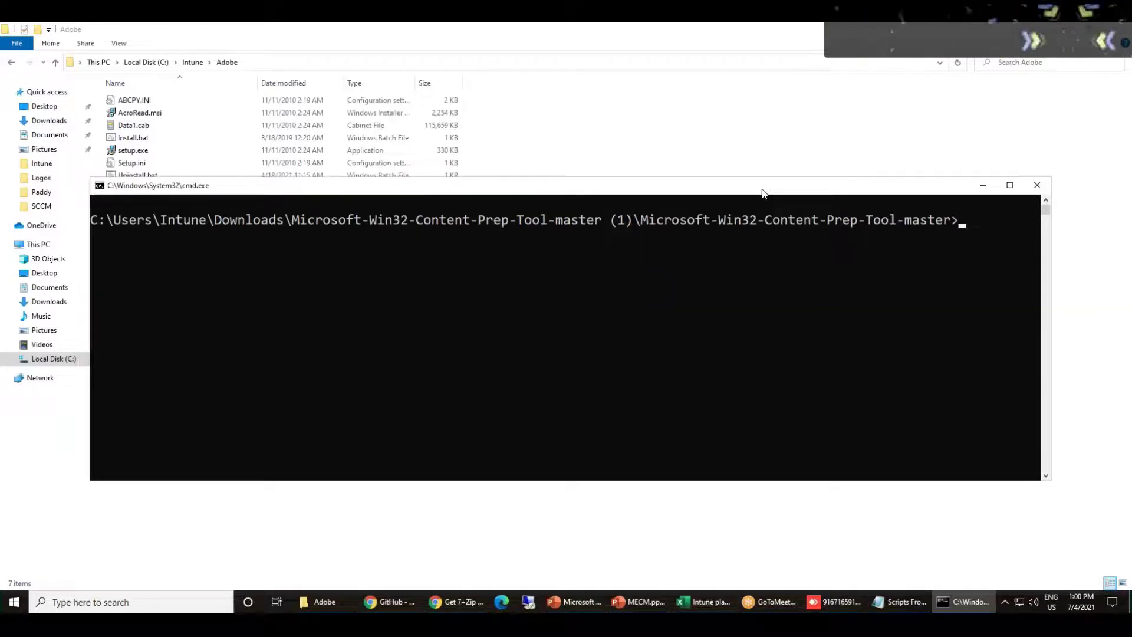
text(dir)
key(Return)
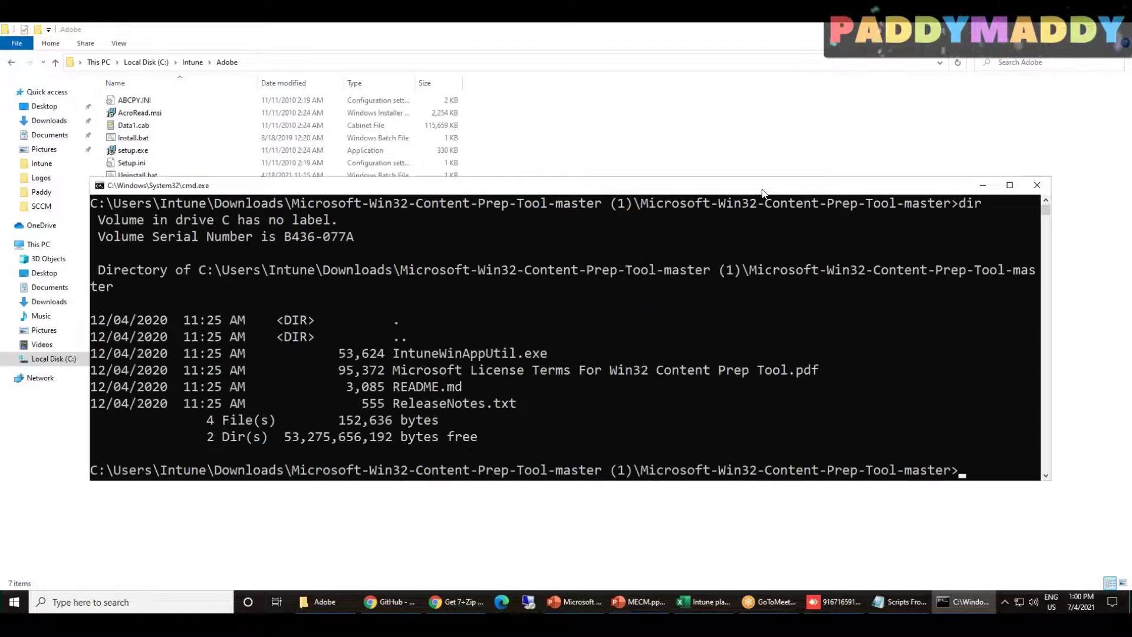
text(intune)
key(Tab)
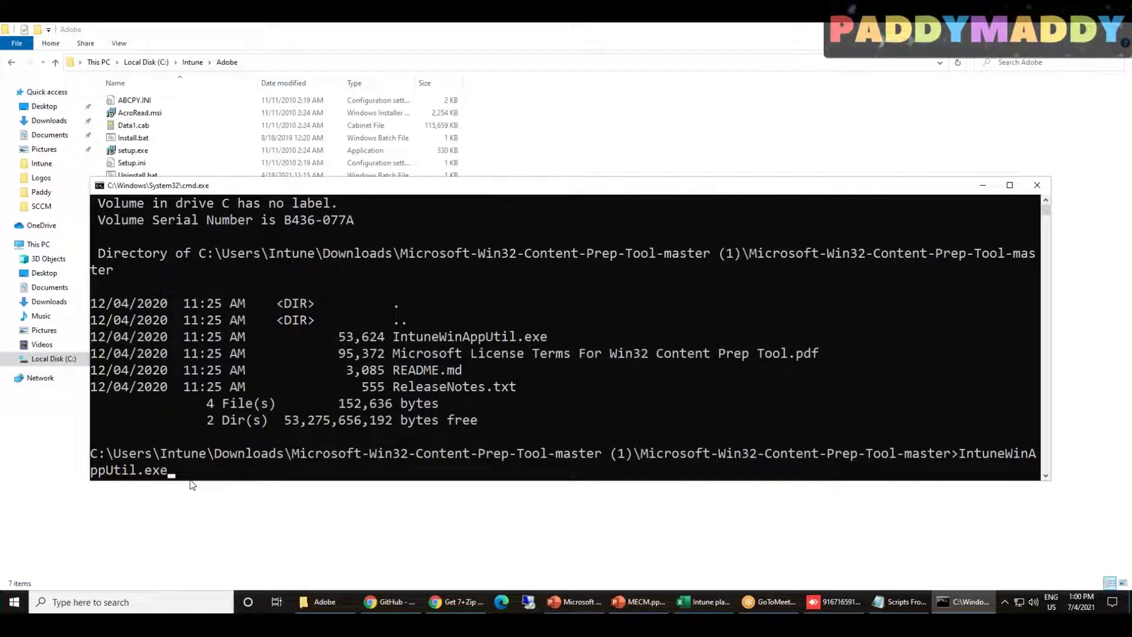
Run IntuneWinAppUtil.exe and give C:\Intune\Adobe as the source folder
key(Return)
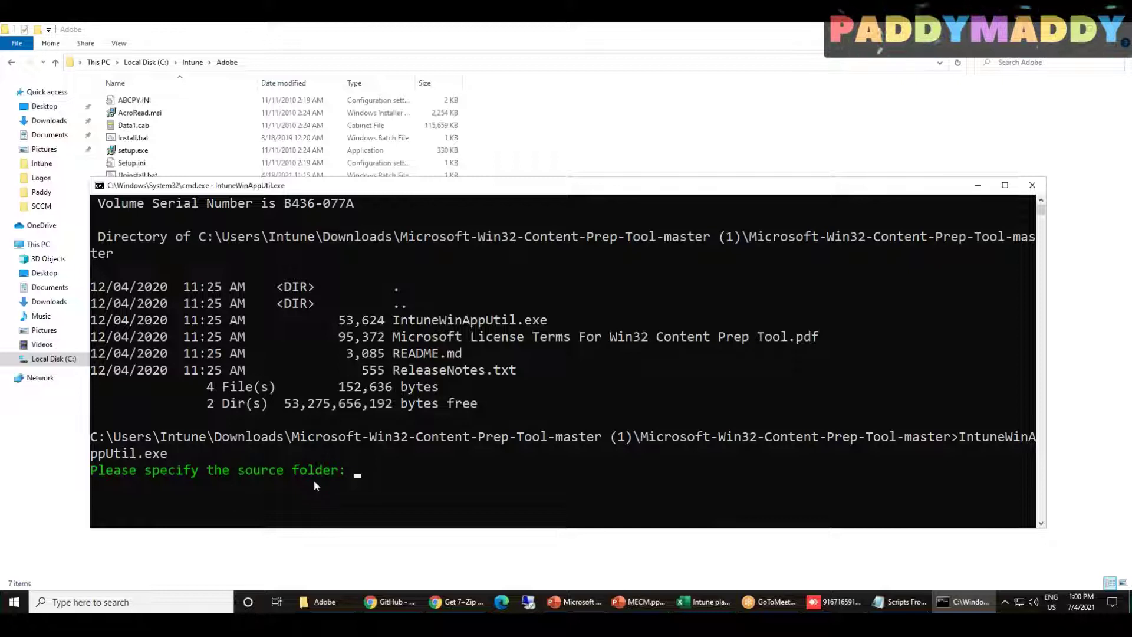
scroll(360, 468, down, 4)
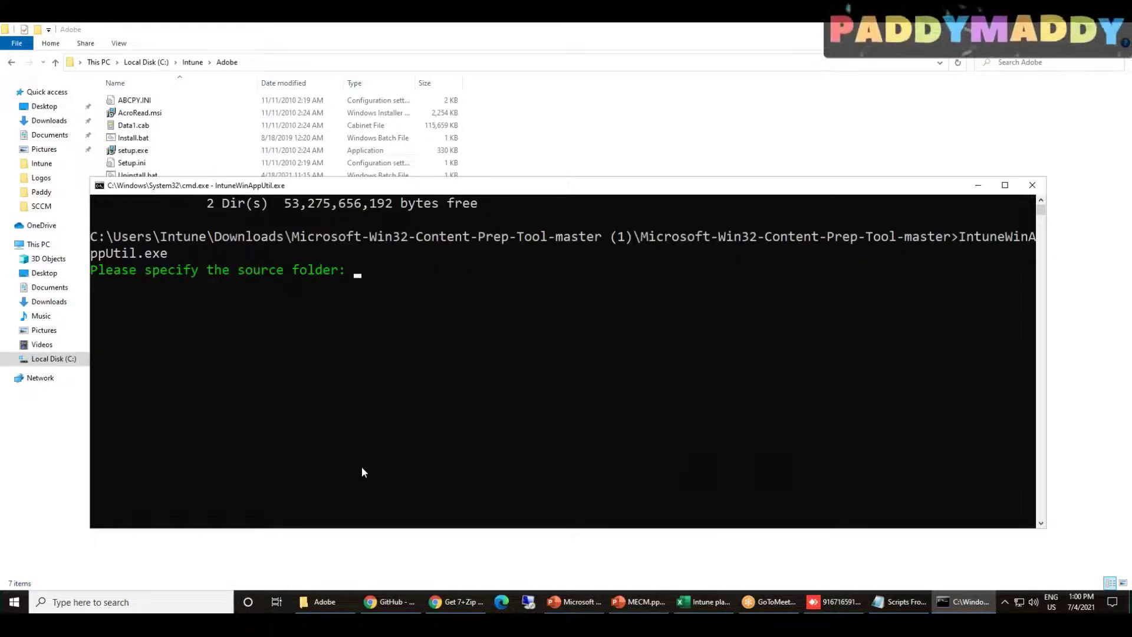
drag(302, 188, 311, 218)
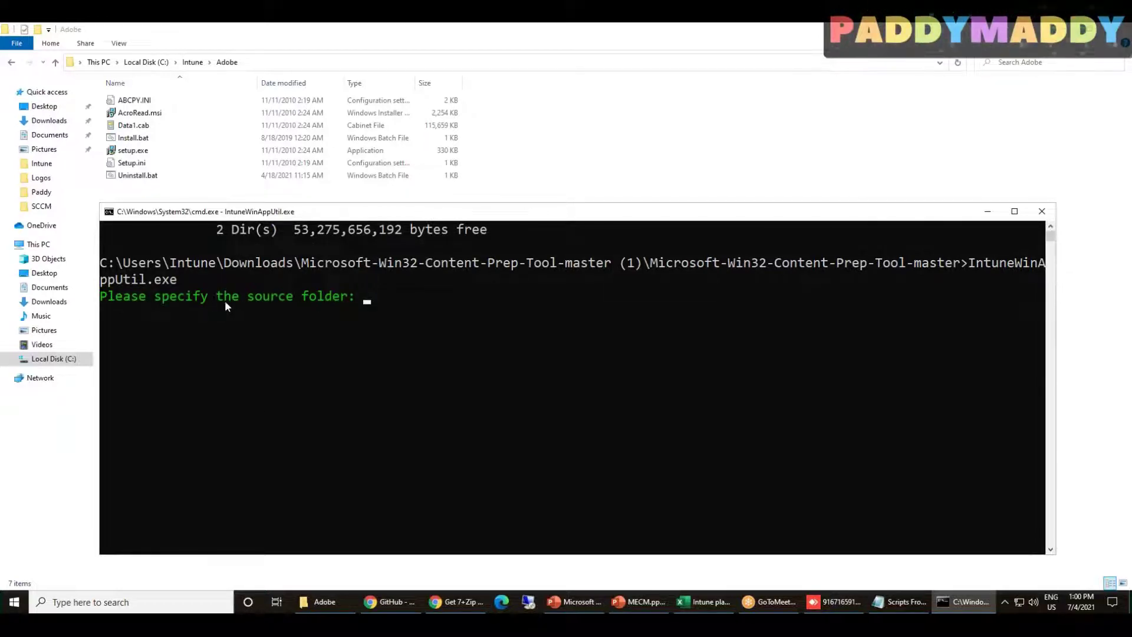
click(266, 62)
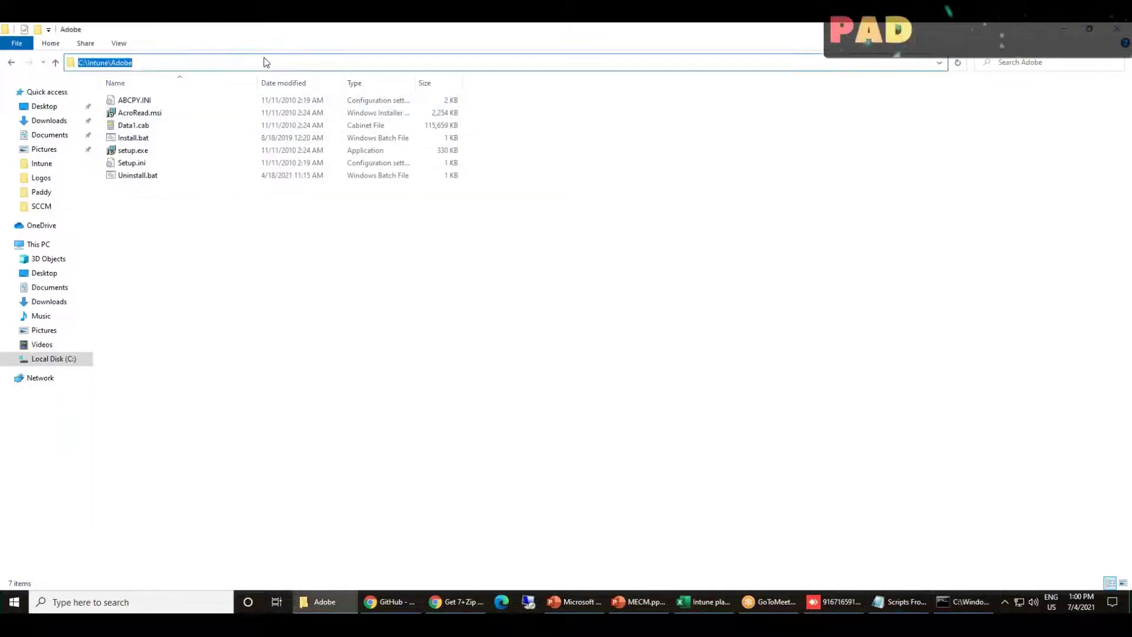
click(171, 137)
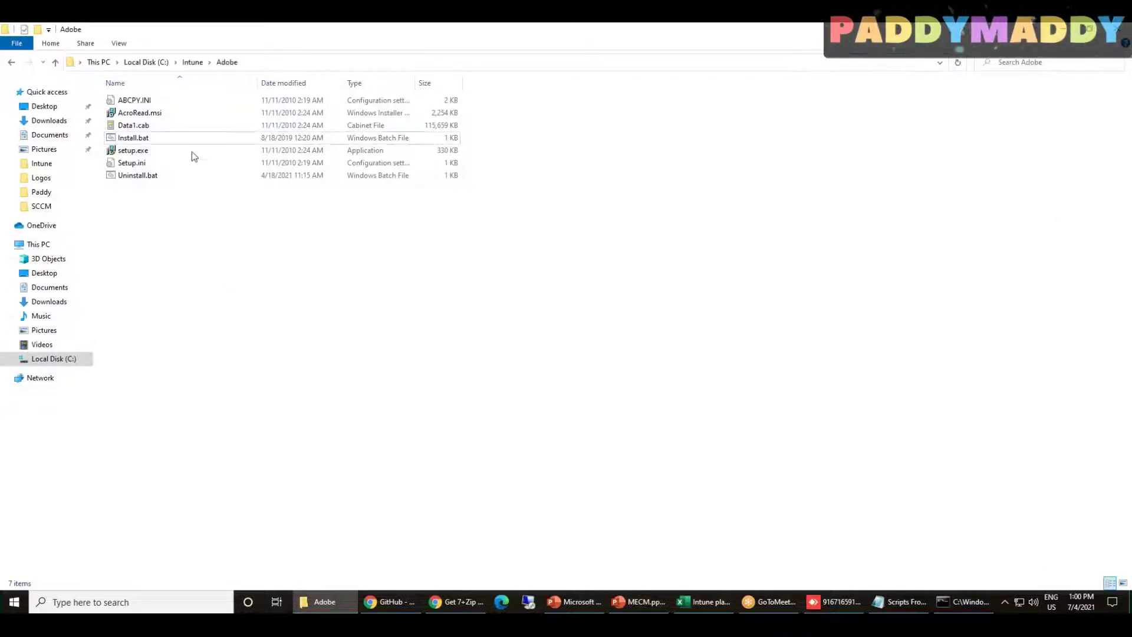
click(951, 597)
right_click(545, 372)
key(Return)
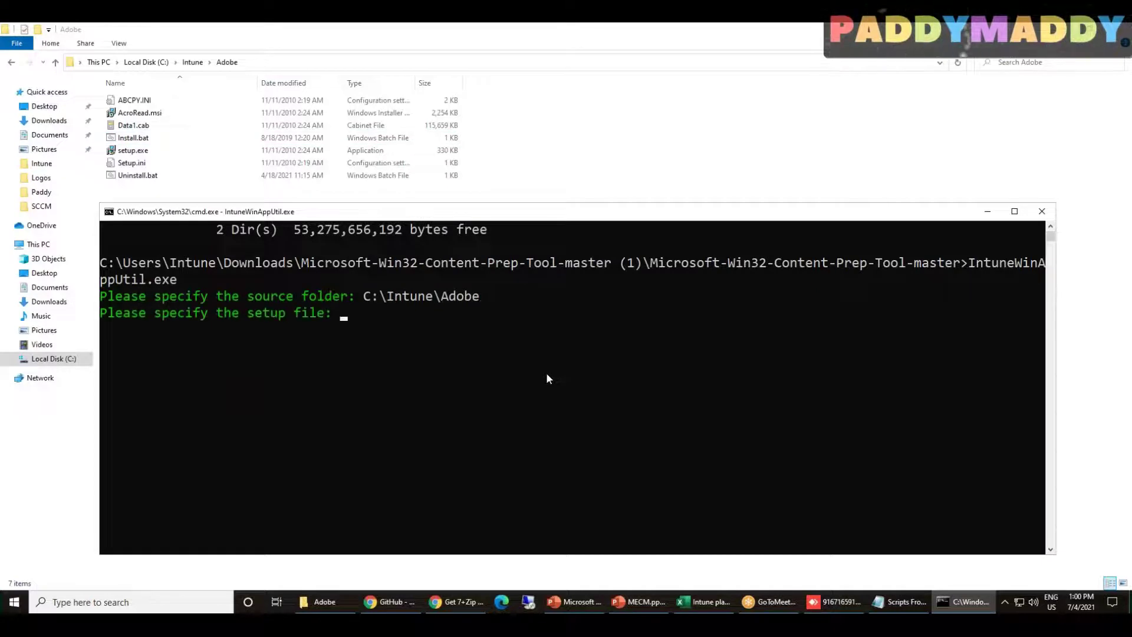
Check Install.bat's file name in the Adobe folder, then return to the admin center browser
click(672, 179)
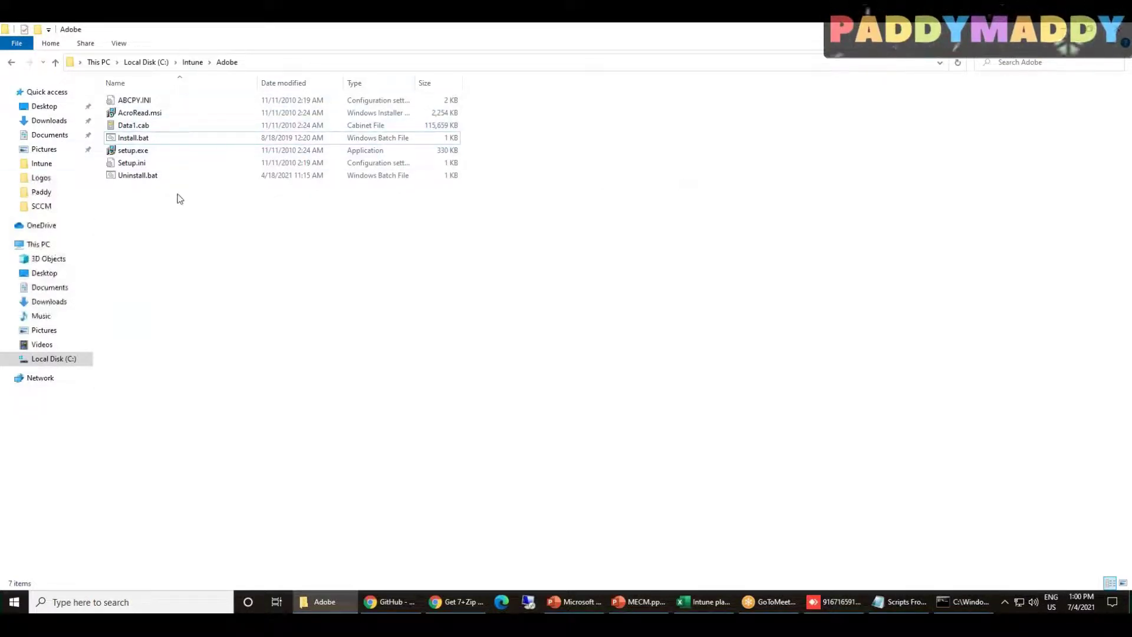
click(958, 608)
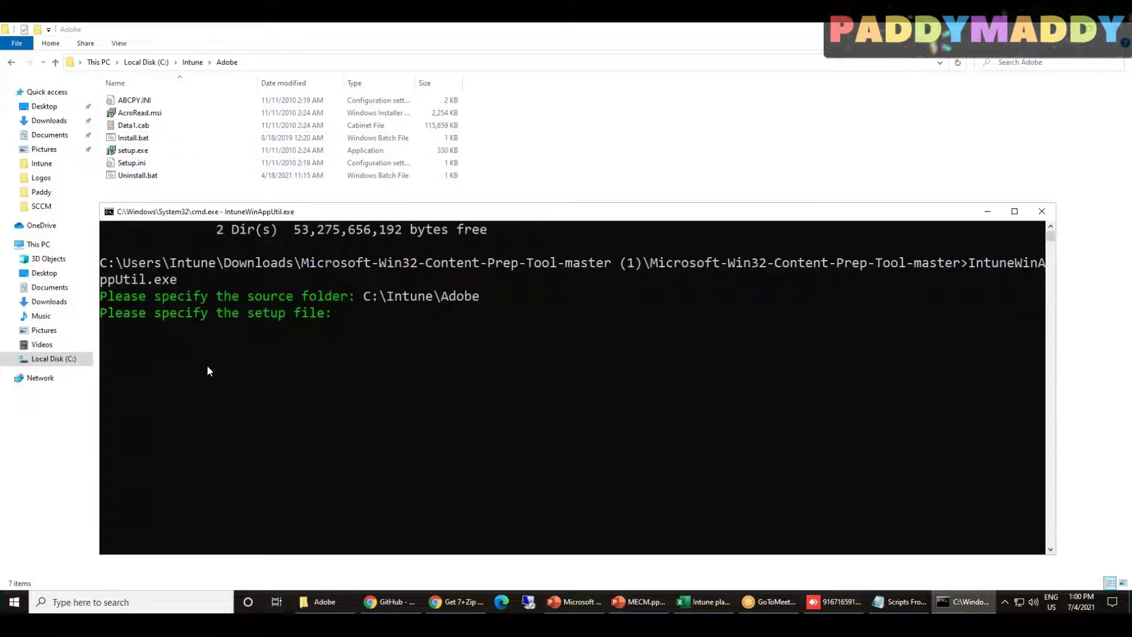
click(716, 141)
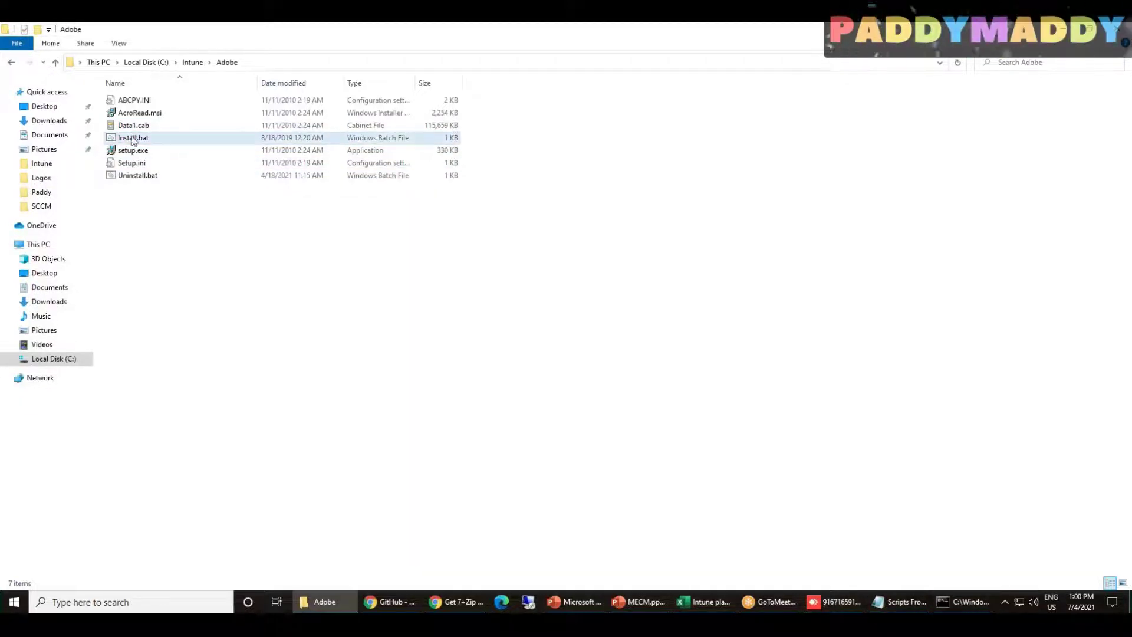
click(147, 141)
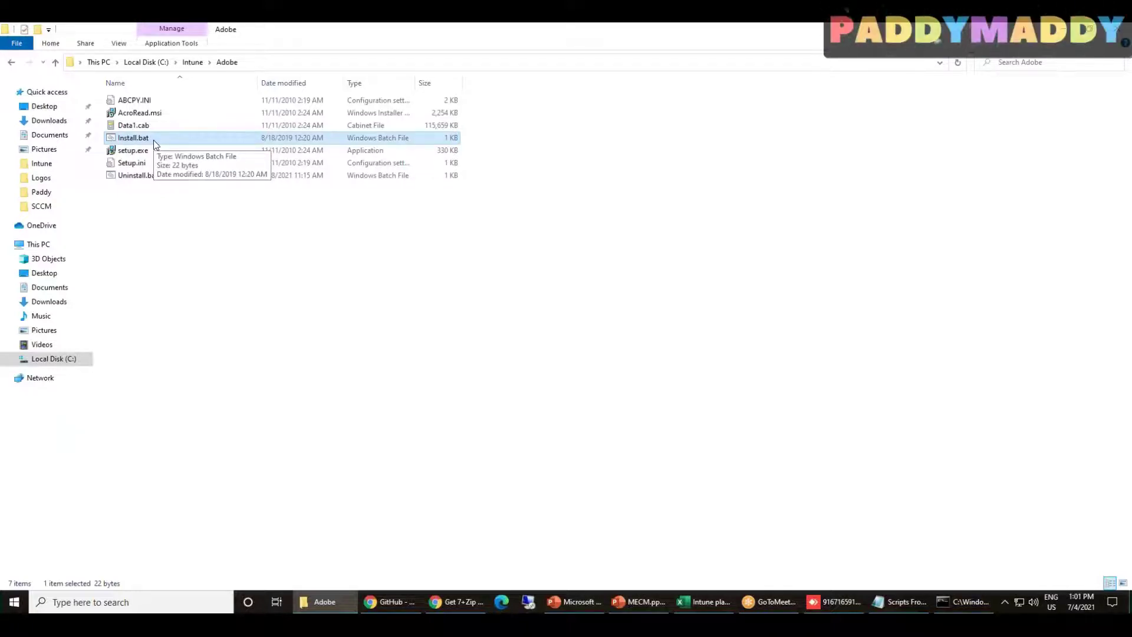
key(ctrl+f)
click(153, 139)
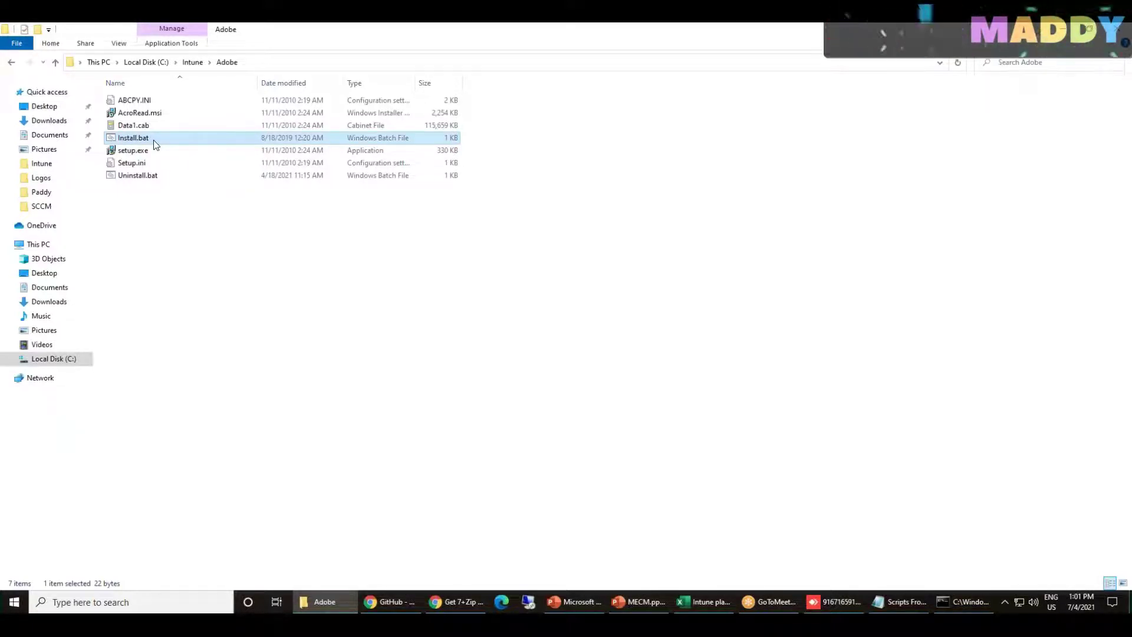
click(963, 601)
click(619, 167)
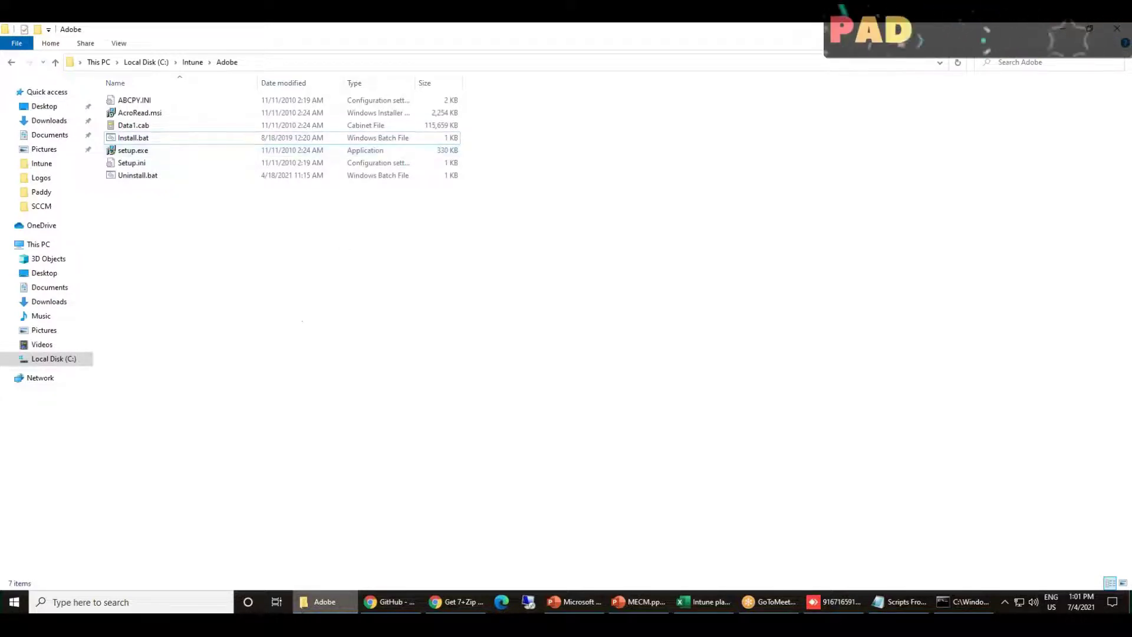
click(455, 603)
click(391, 601)
Select Windows app (Win32) and browse for the app package file
click(163, 35)
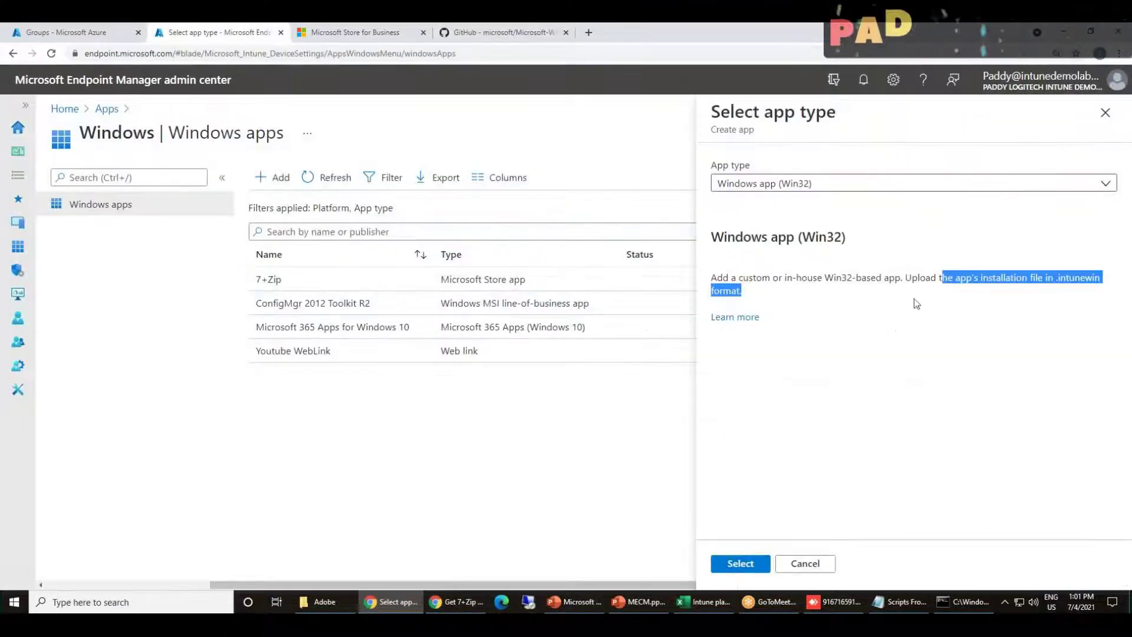
click(736, 565)
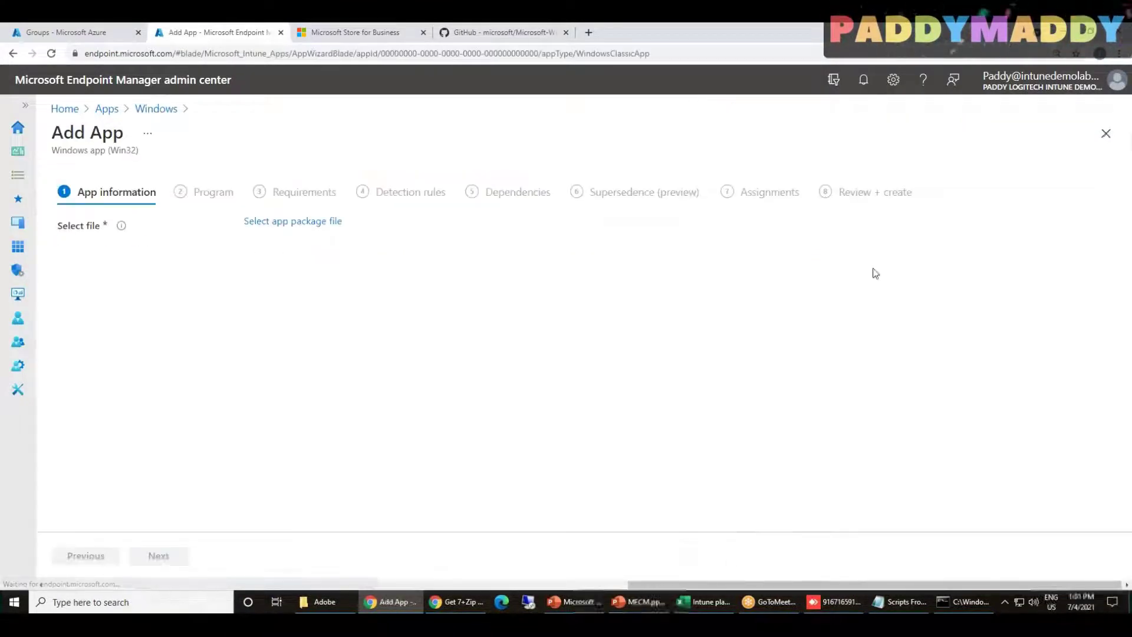
click(289, 222)
click(838, 173)
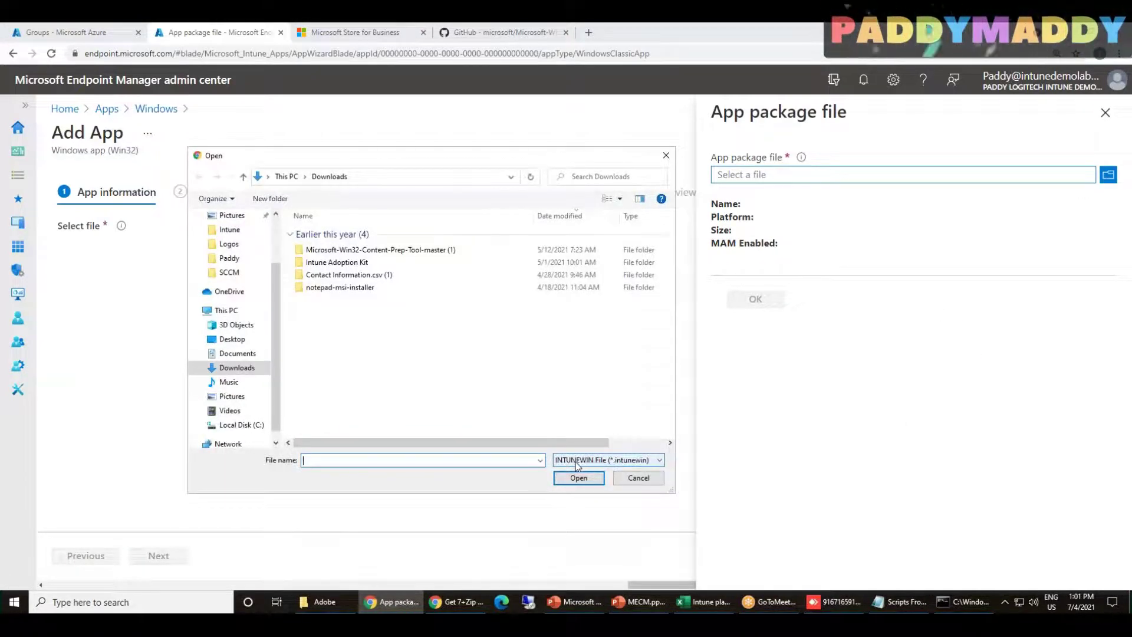
Keep the INTUNEWIN file filter, then enter Install.bat as the prep tool's setup file
click(636, 466)
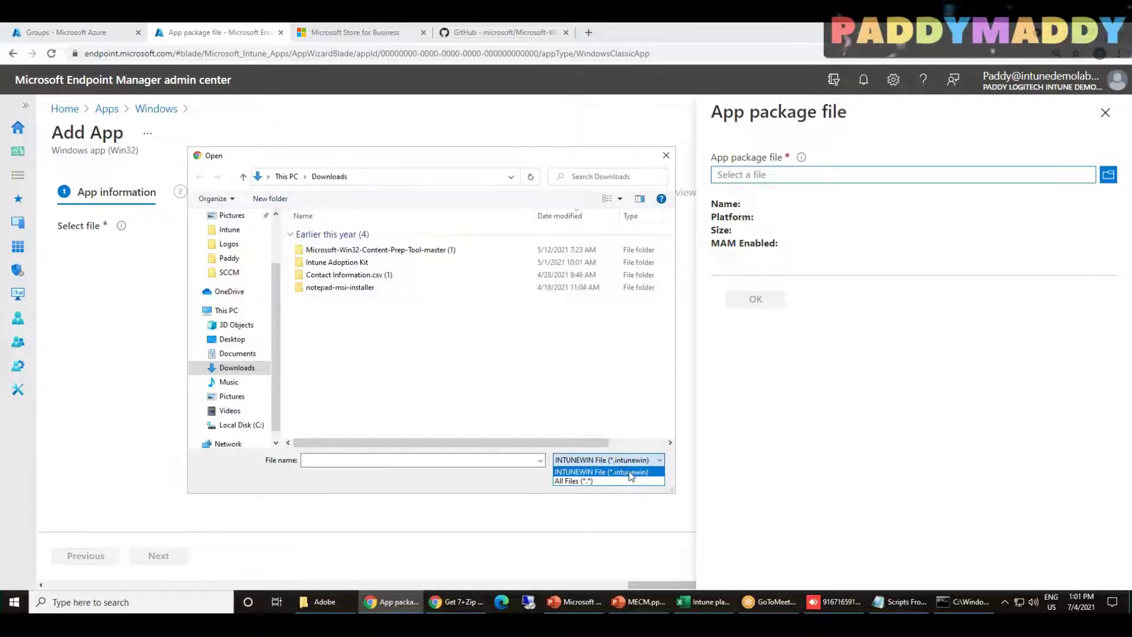
click(625, 472)
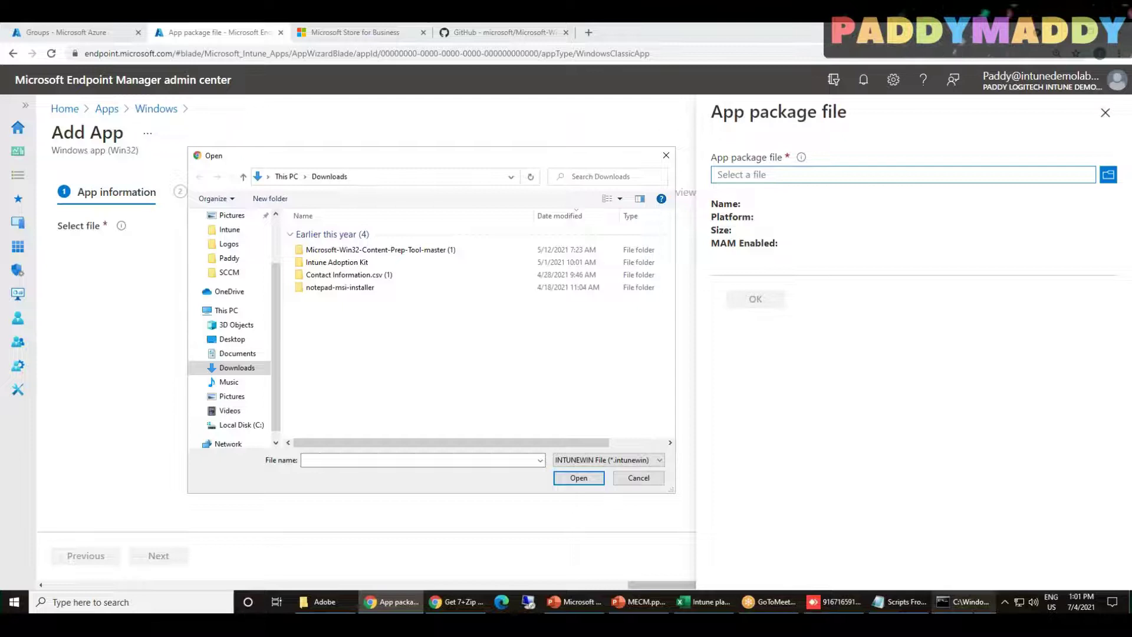
click(964, 602)
text(Install.bat)
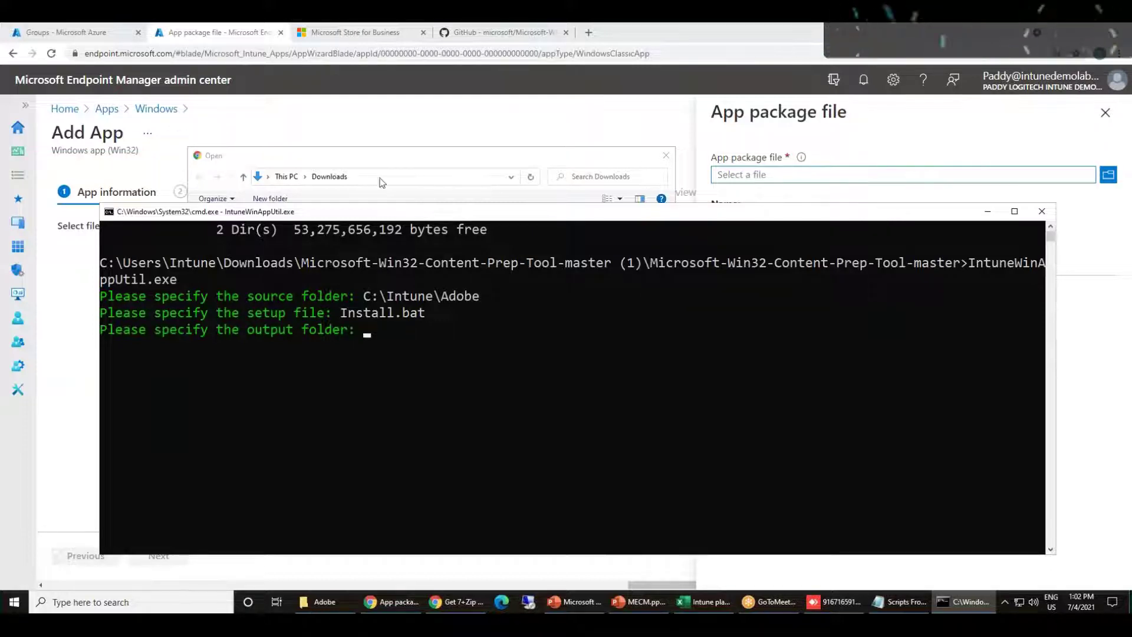
Open the empty C:\Intune\Adobe_Output folder in File Explorer and copy its path
key(alt+Tab)
click(324, 601)
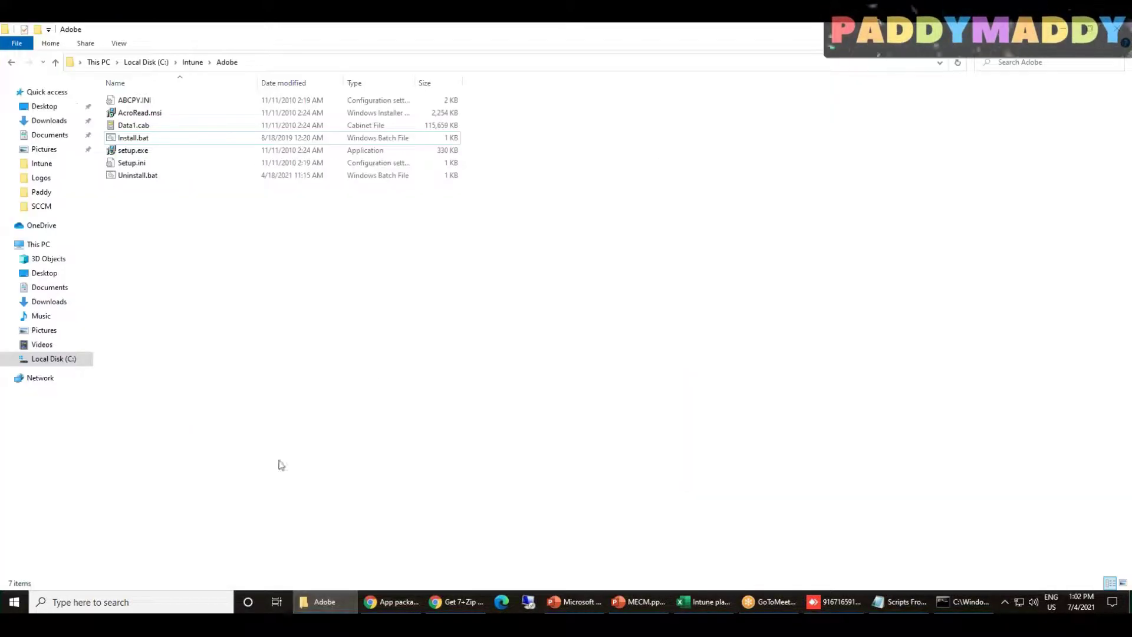
click(190, 62)
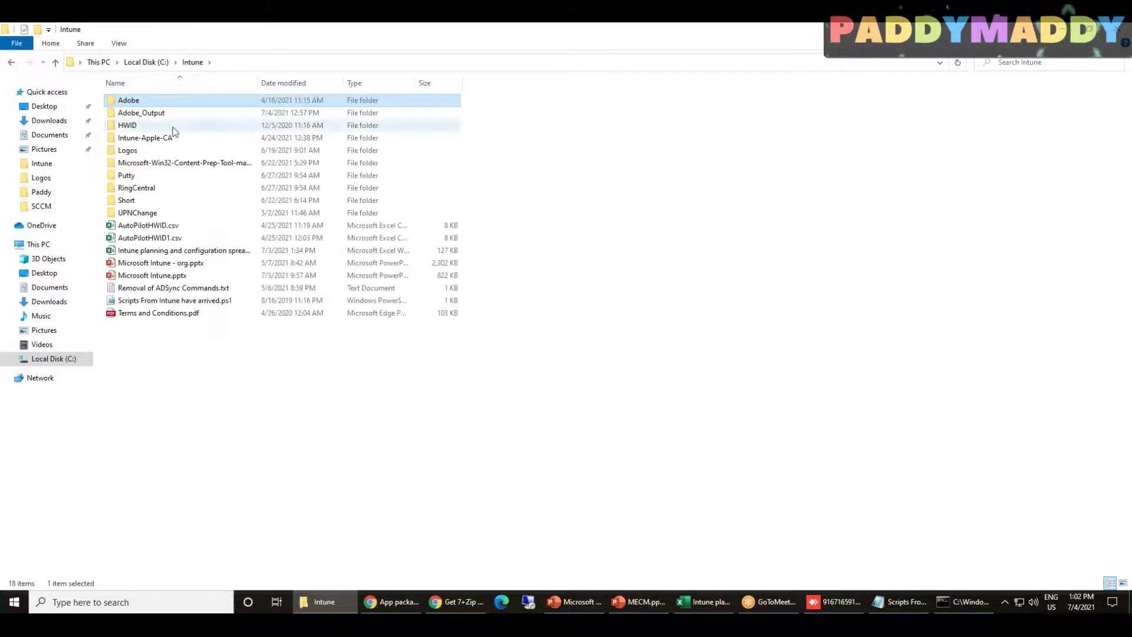
double_click(168, 114)
click(284, 63)
key(ctrl+c)
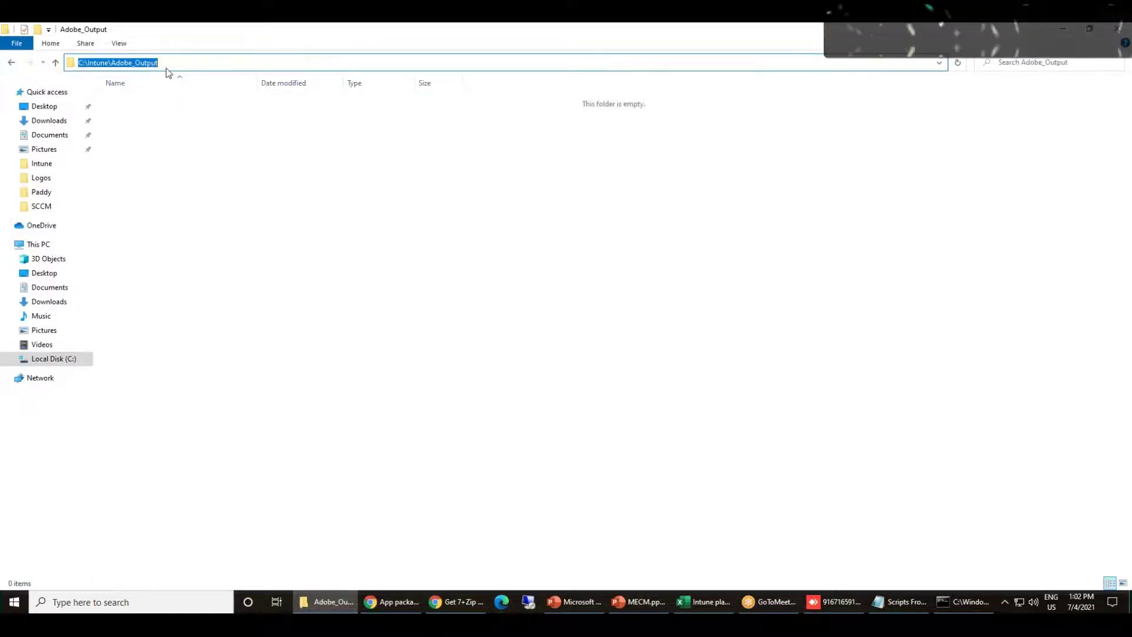
click(392, 601)
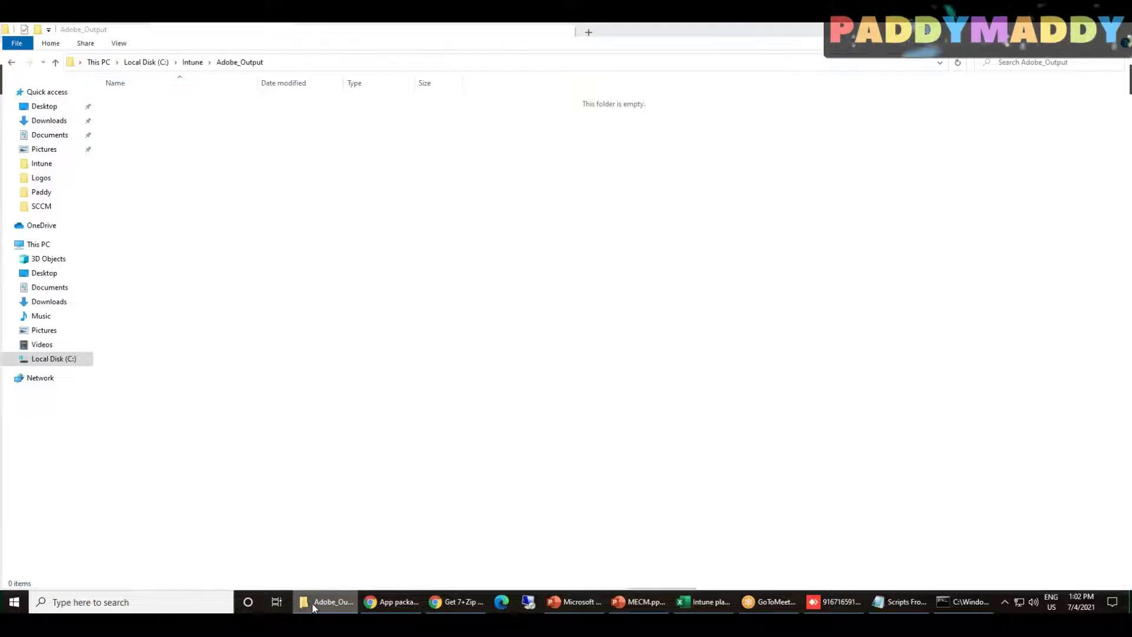
Paste C:\Intune\Adobe_Output as the output folder and answer n to the catalog prompt
click(638, 478)
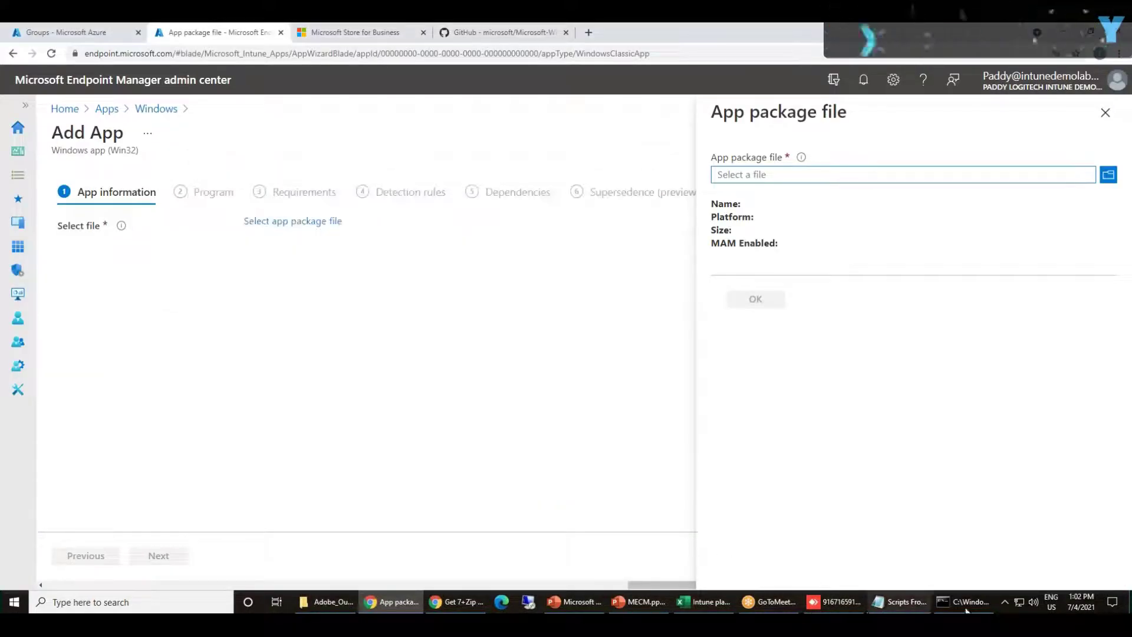
click(963, 601)
right_click(449, 346)
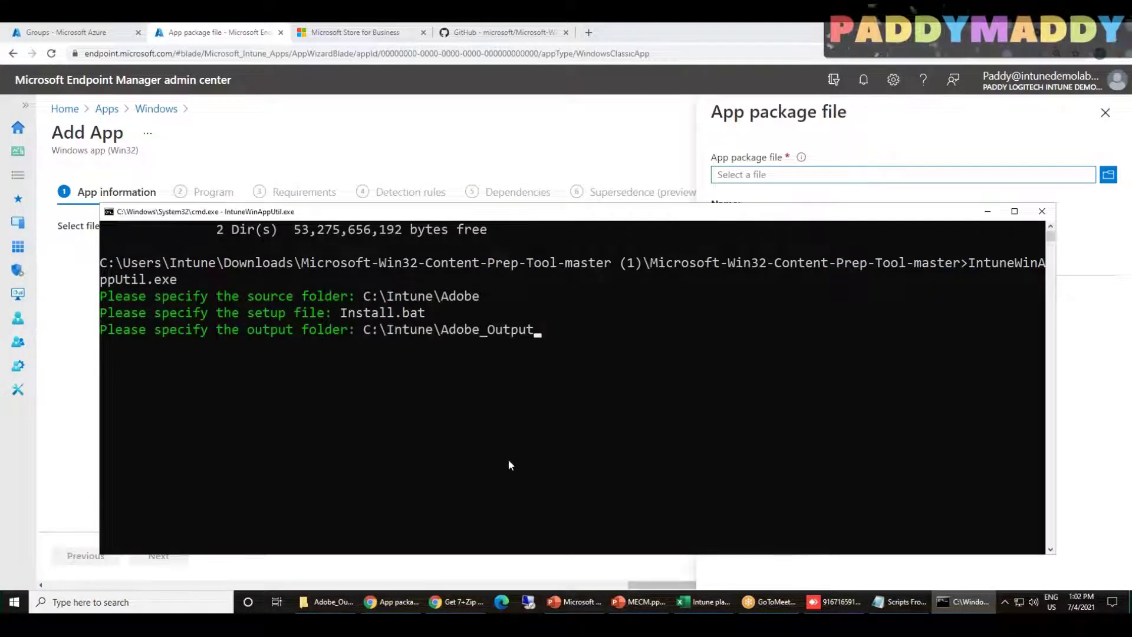
key(Return)
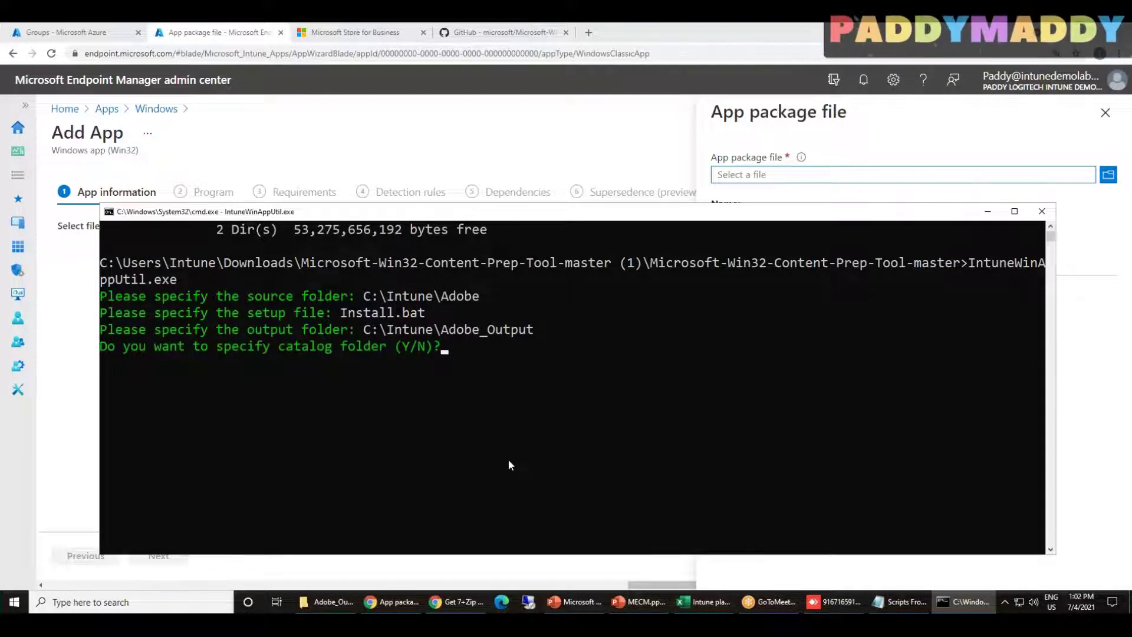
text(n)
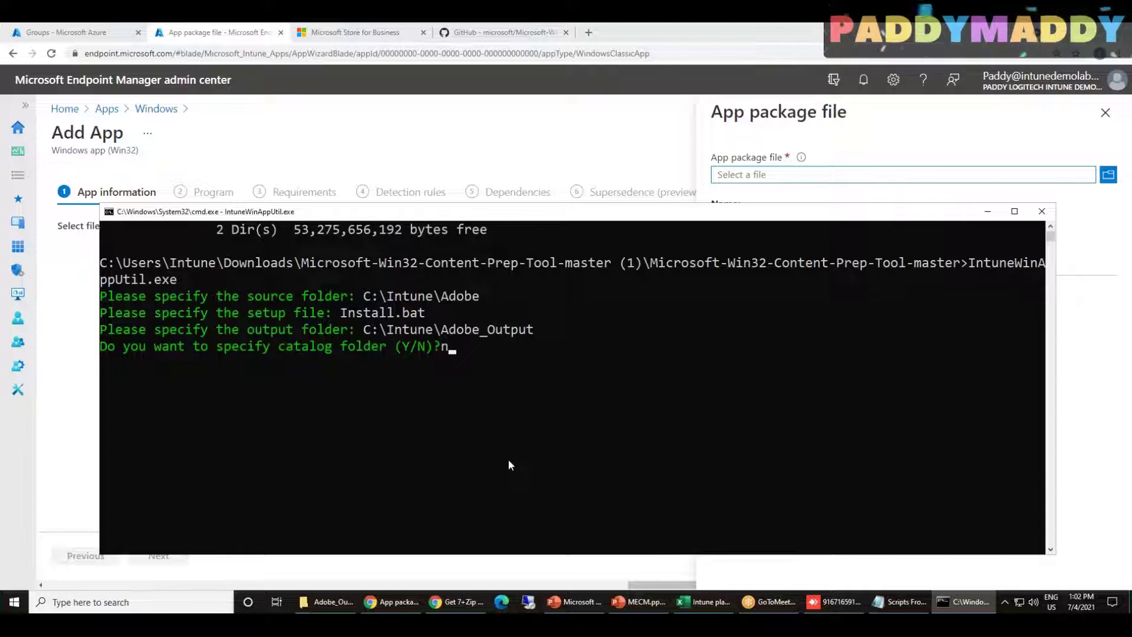
key(Return)
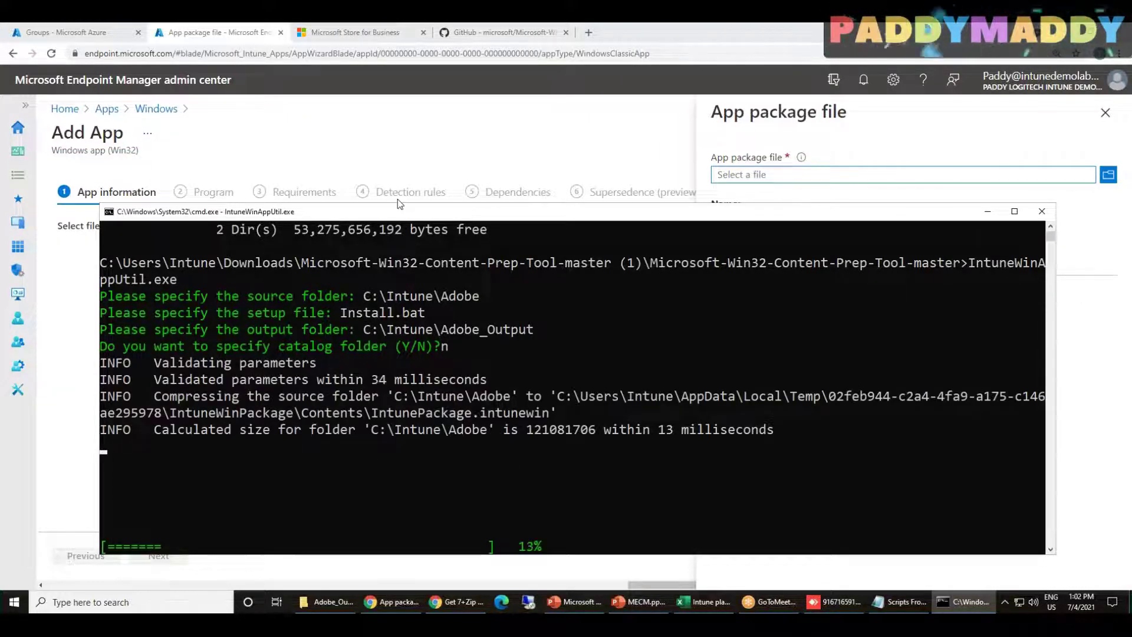
Move and maximize the console window while packaging runs
drag(401, 211, 394, 150)
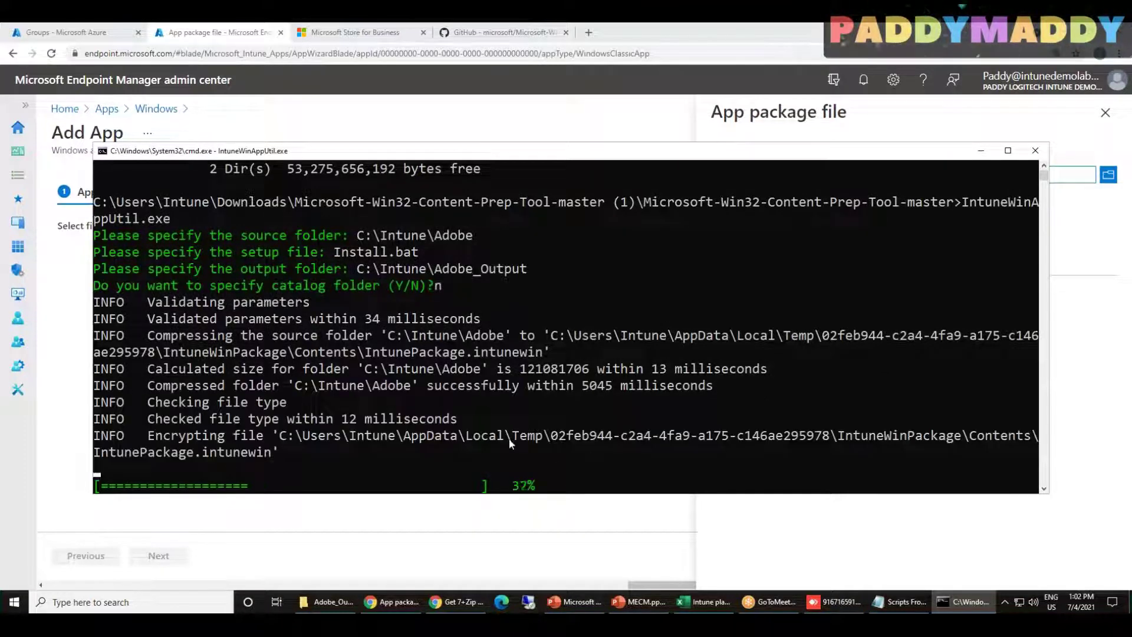
drag(186, 198, 346, 210)
right_click(345, 210)
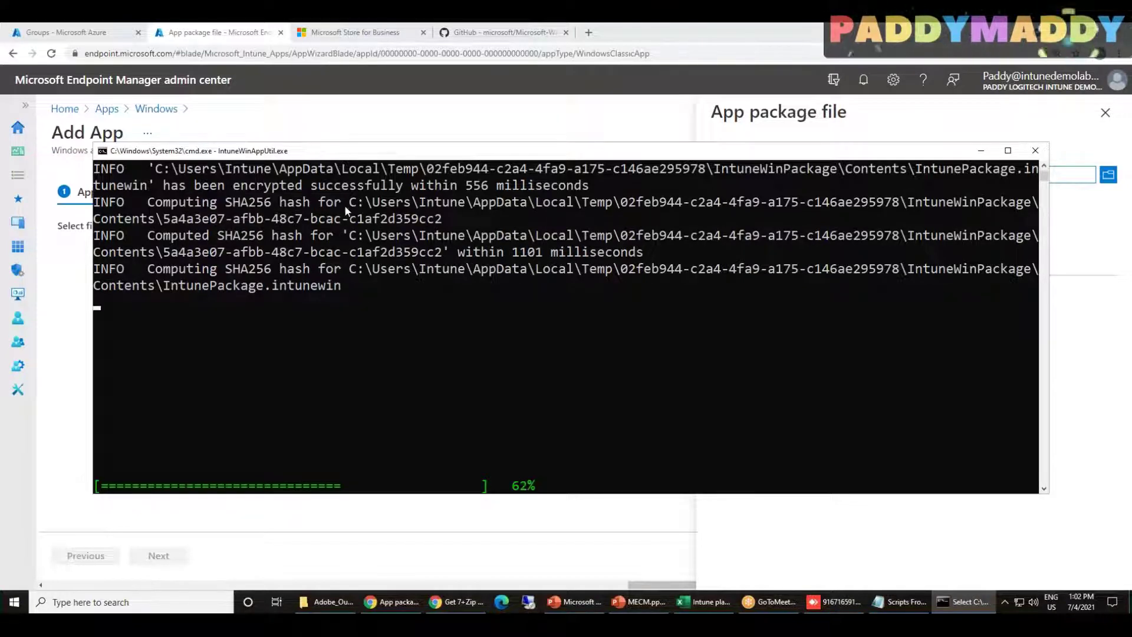
double_click(613, 151)
Scroll through the packaging log, highlighting the compression and encryption lines
scroll(390, 471, up, 7)
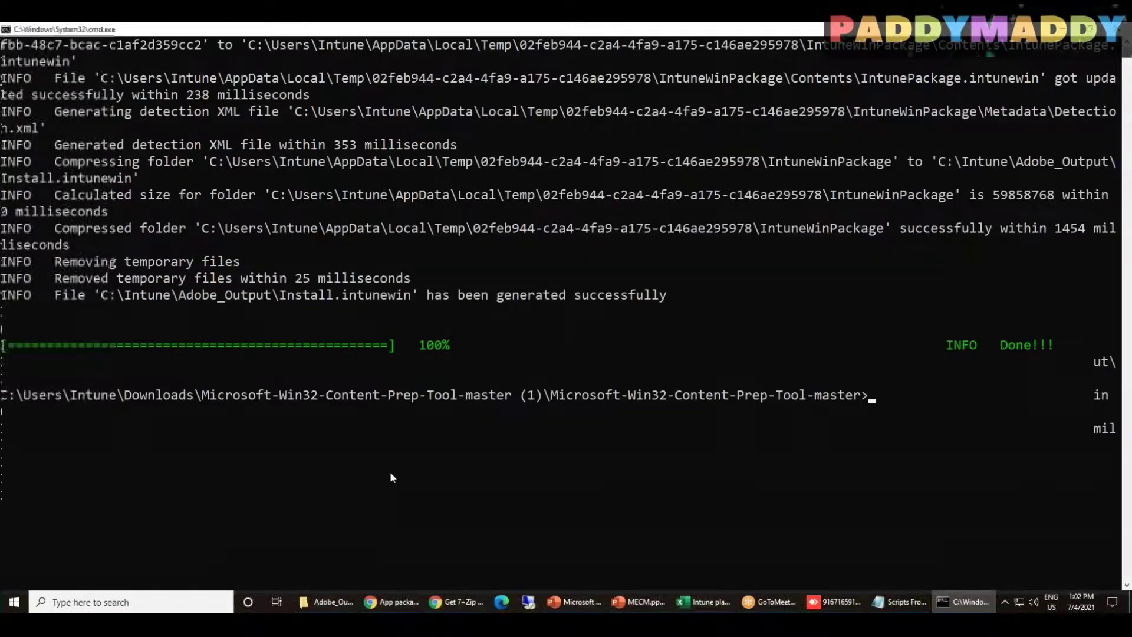
scroll(336, 391, down, 2)
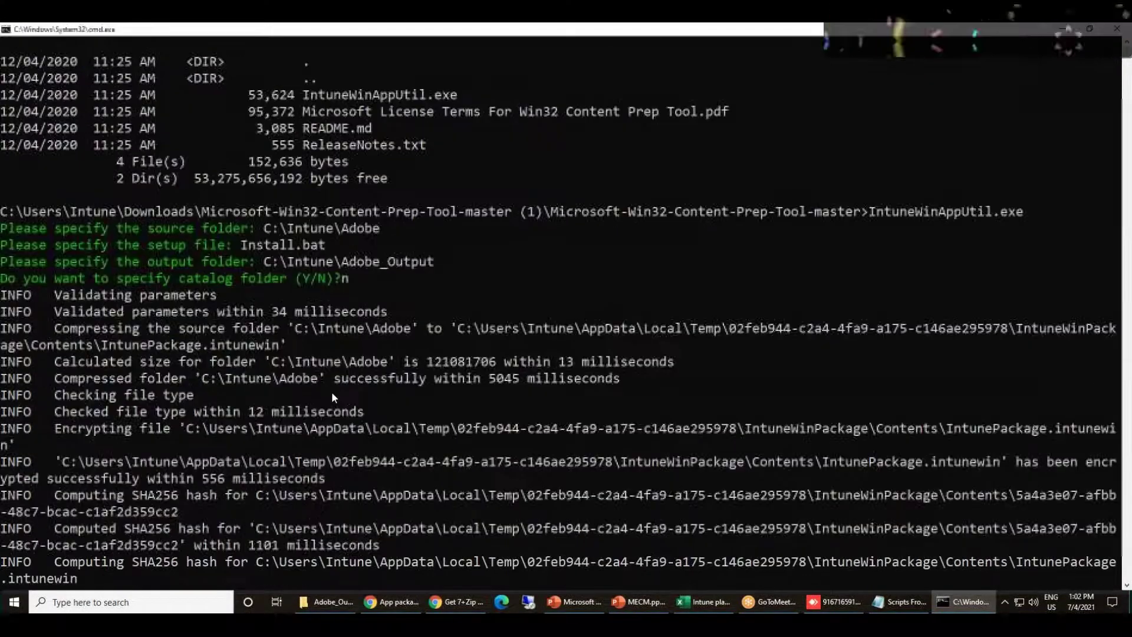
scroll(307, 395, down, 3)
drag(92, 211, 752, 311)
scroll(559, 331, down, 2)
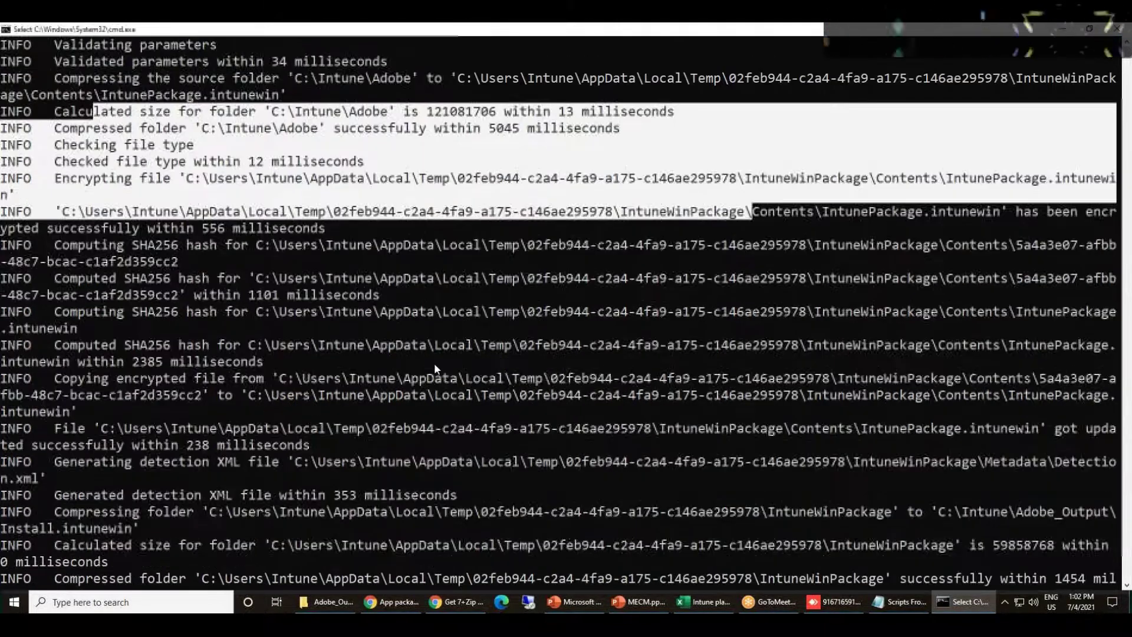
drag(88, 195, 224, 280)
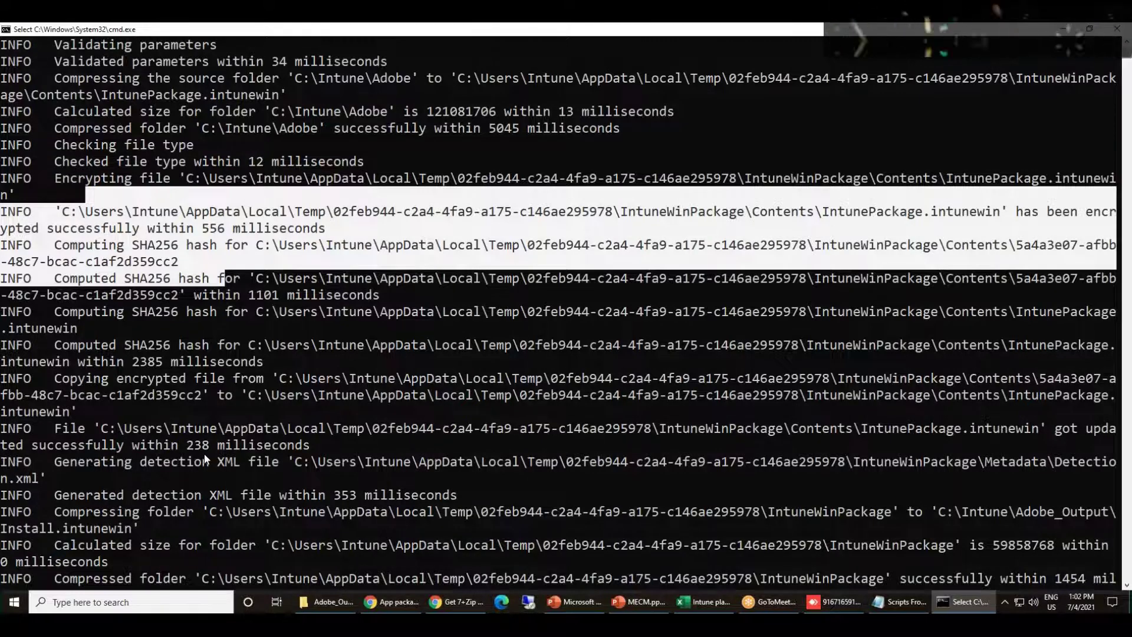
scroll(205, 459, down, 1)
scroll(206, 460, down, 3)
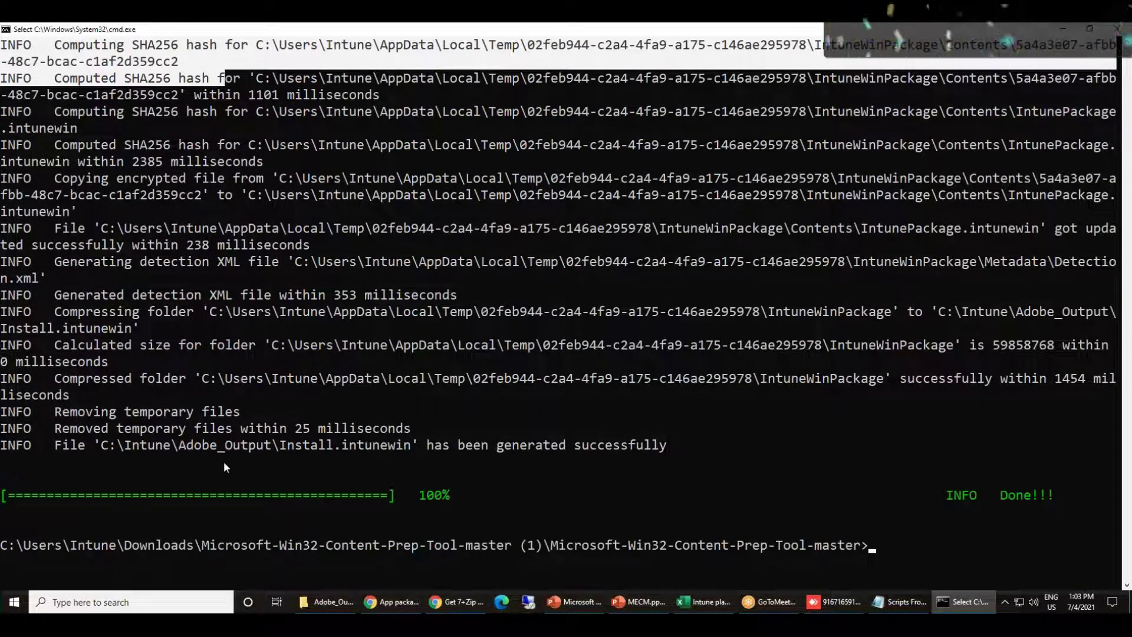
Select the generated Install.intunewin path, then bring up the Adobe_Output folder window
drag(101, 446, 399, 453)
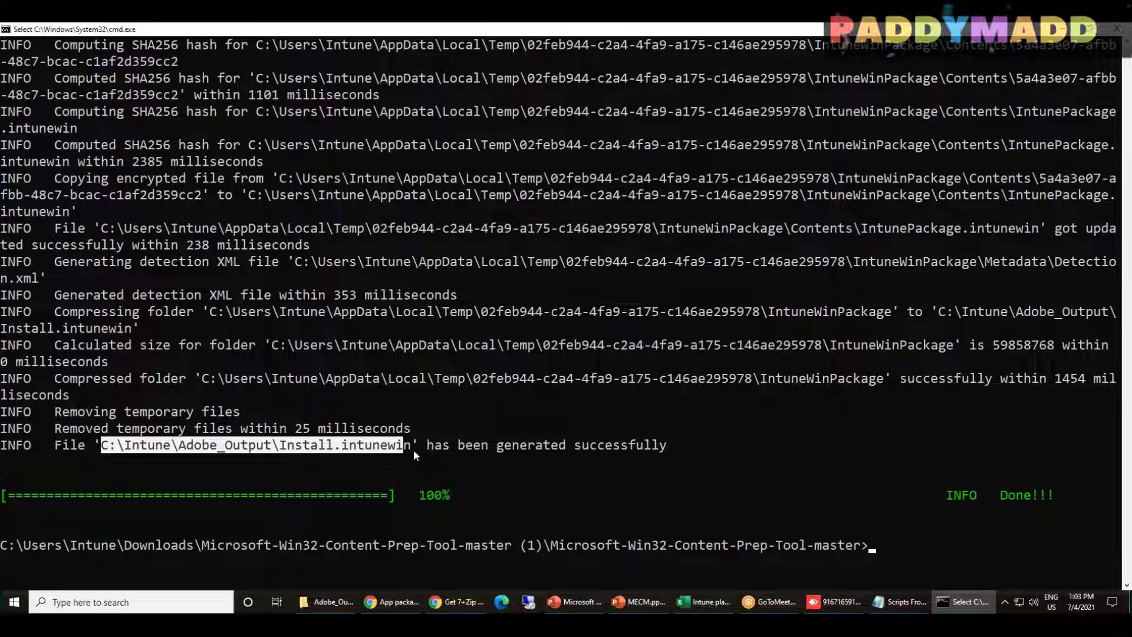
drag(413, 449, 408, 448)
click(377, 463)
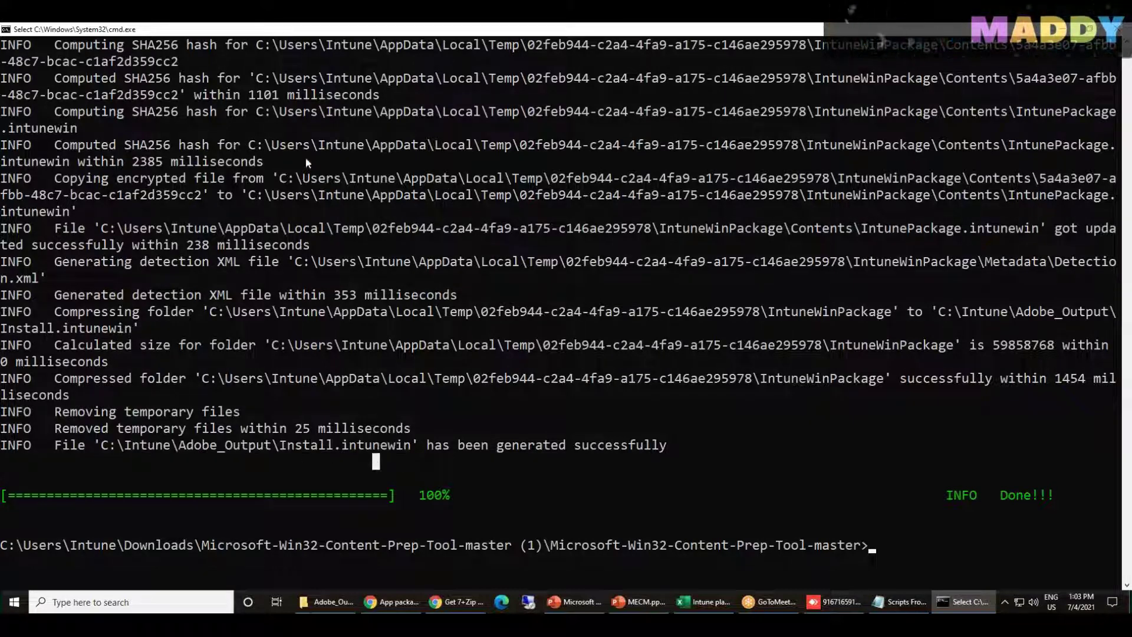
drag(280, 447, 397, 449)
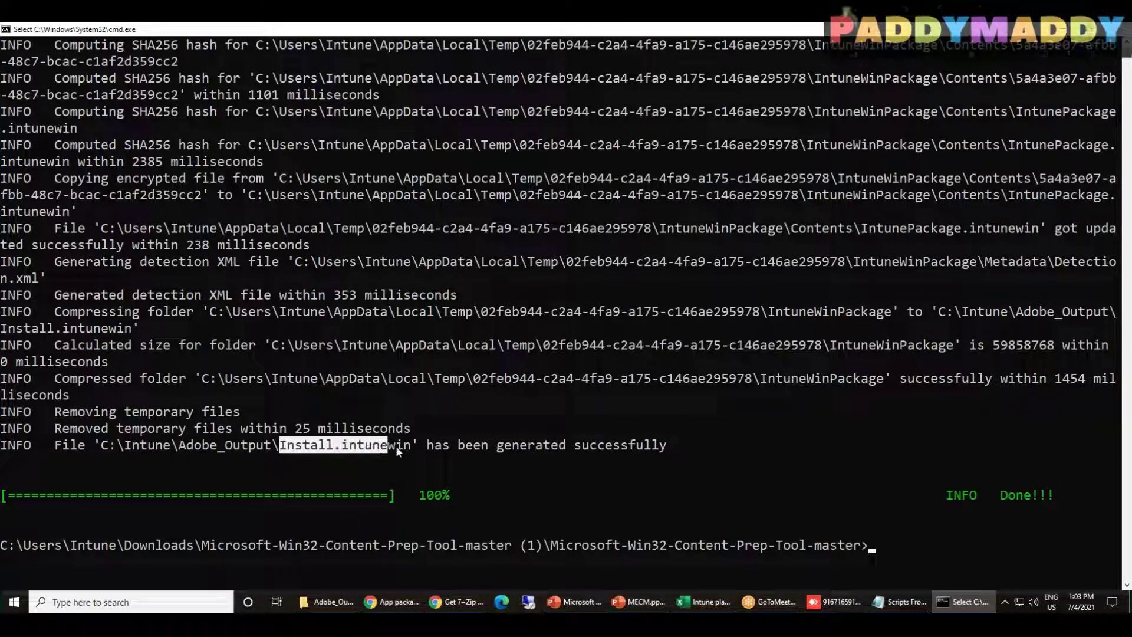
click(339, 604)
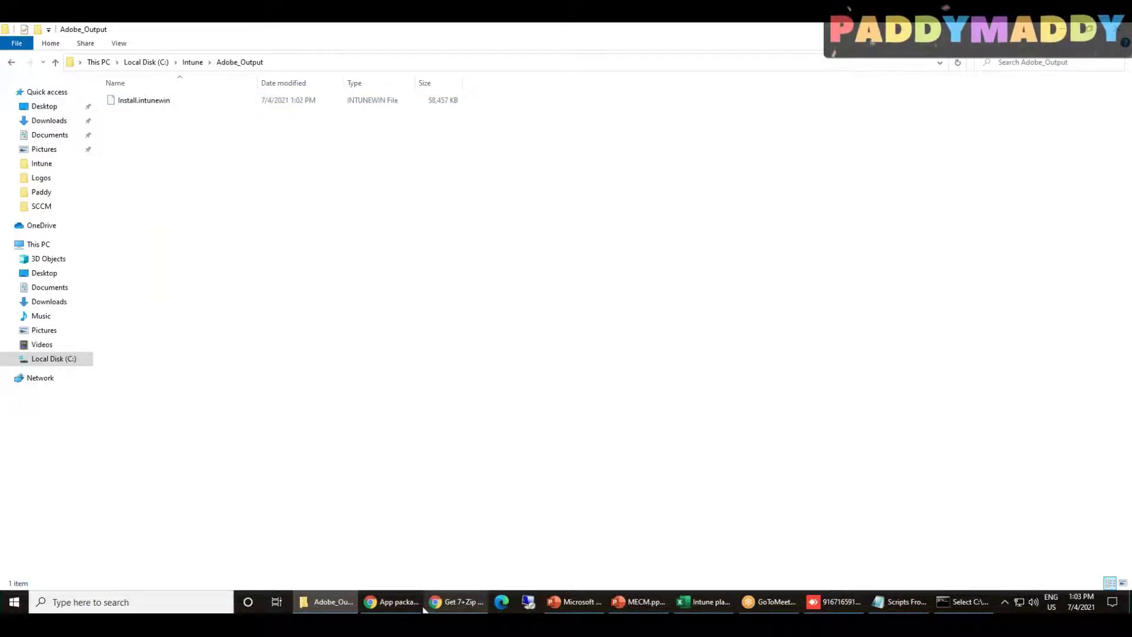
Discard the unfinished selection and add a new Windows app (Win32) under Apps > Windows
click(391, 601)
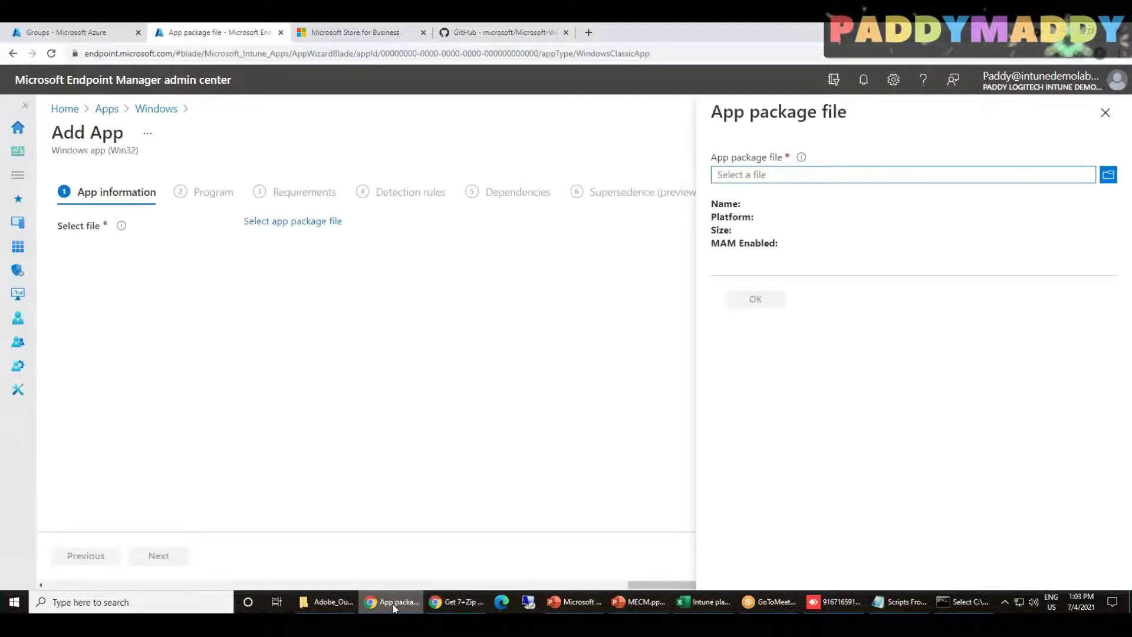
click(1105, 113)
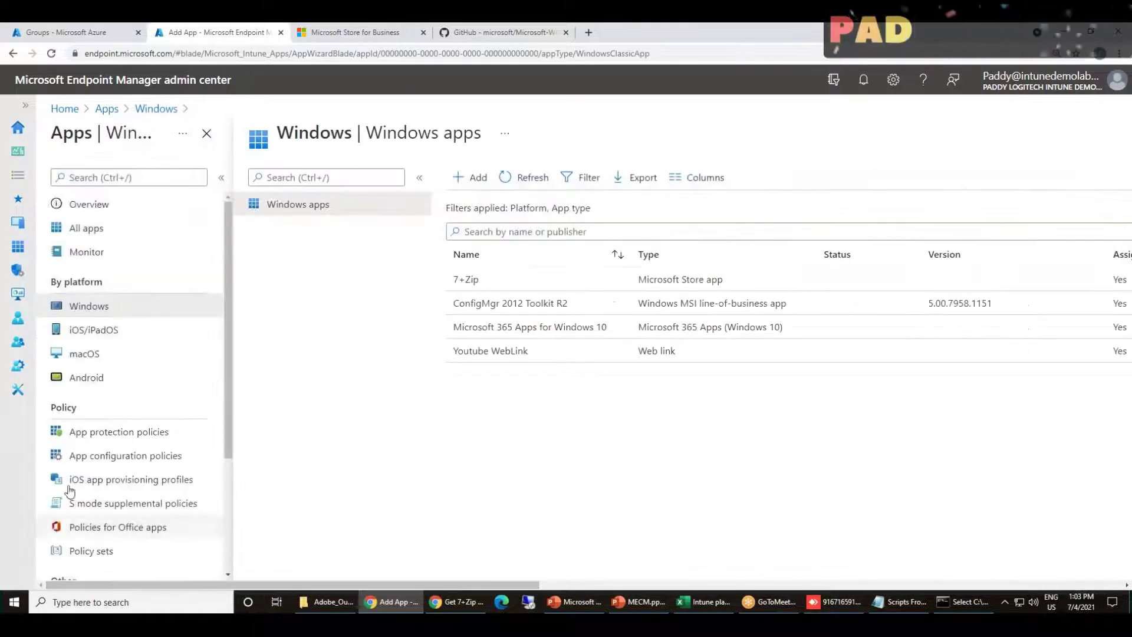
click(115, 90)
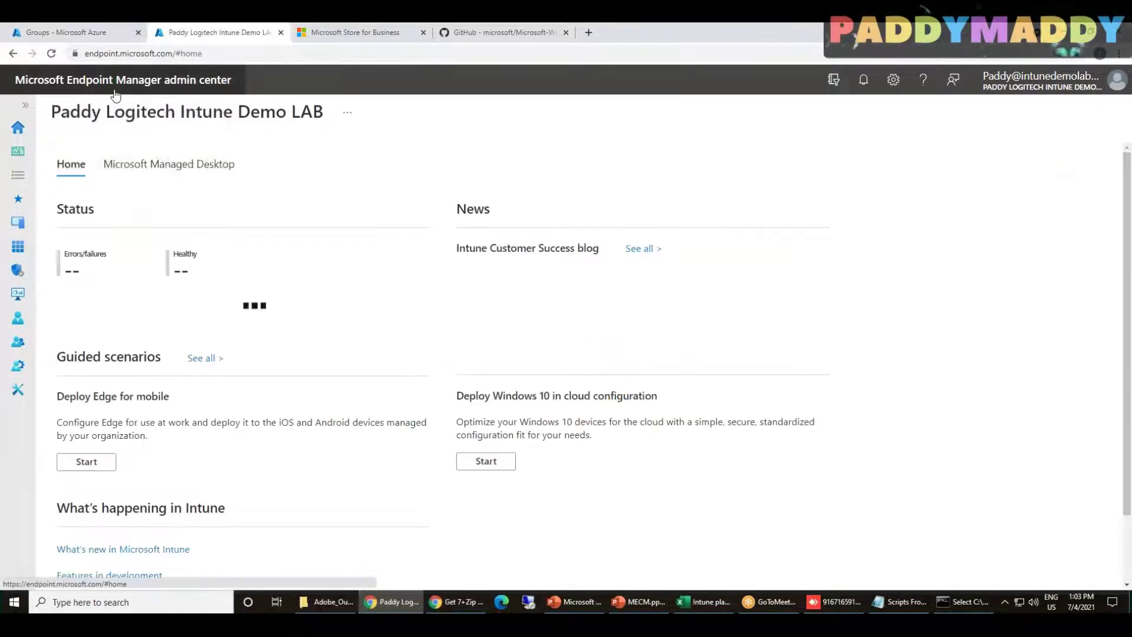
click(18, 247)
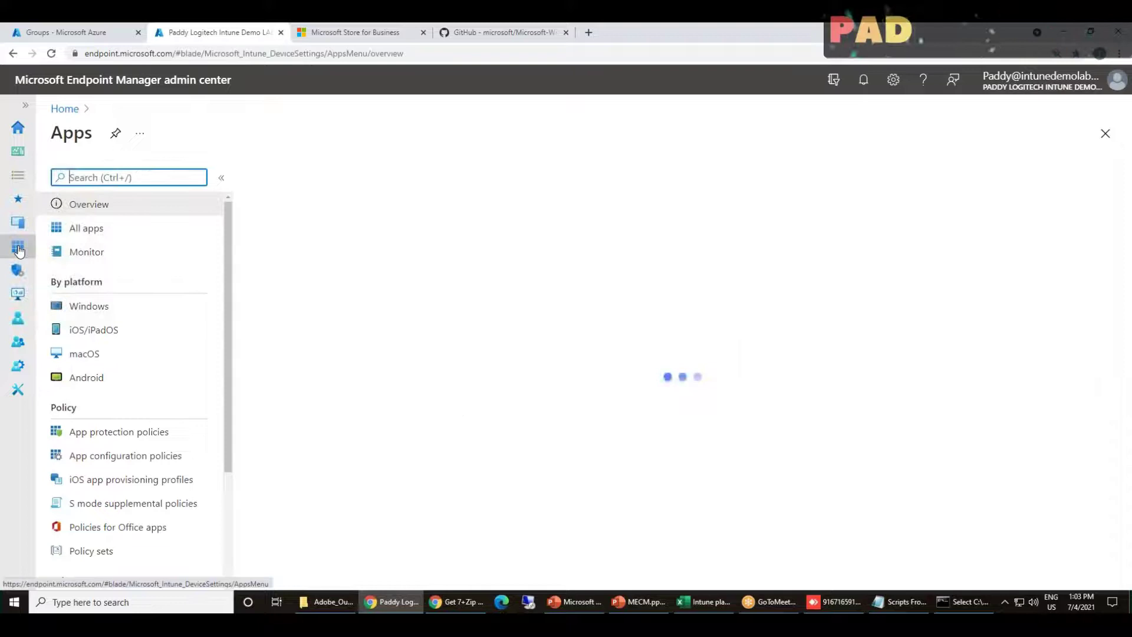
click(92, 308)
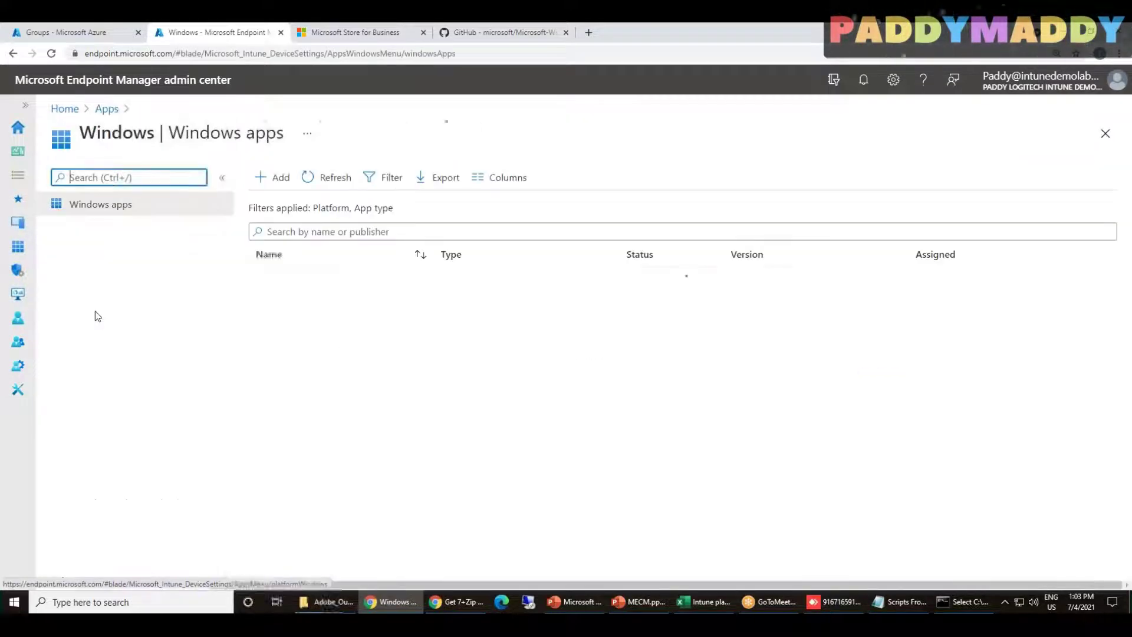
click(273, 177)
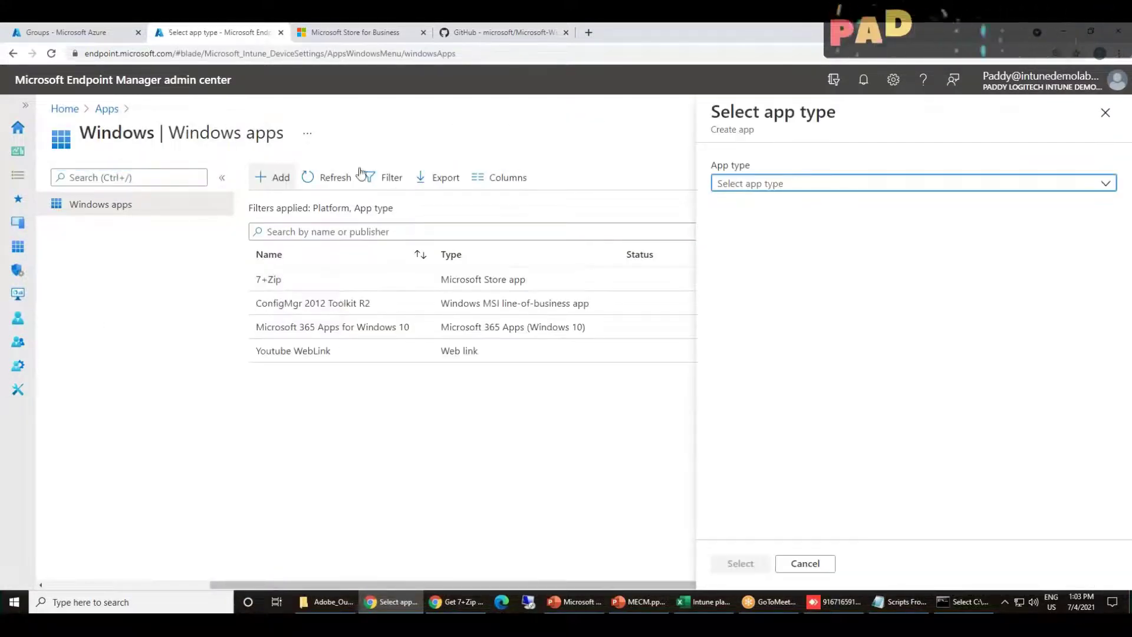
click(759, 188)
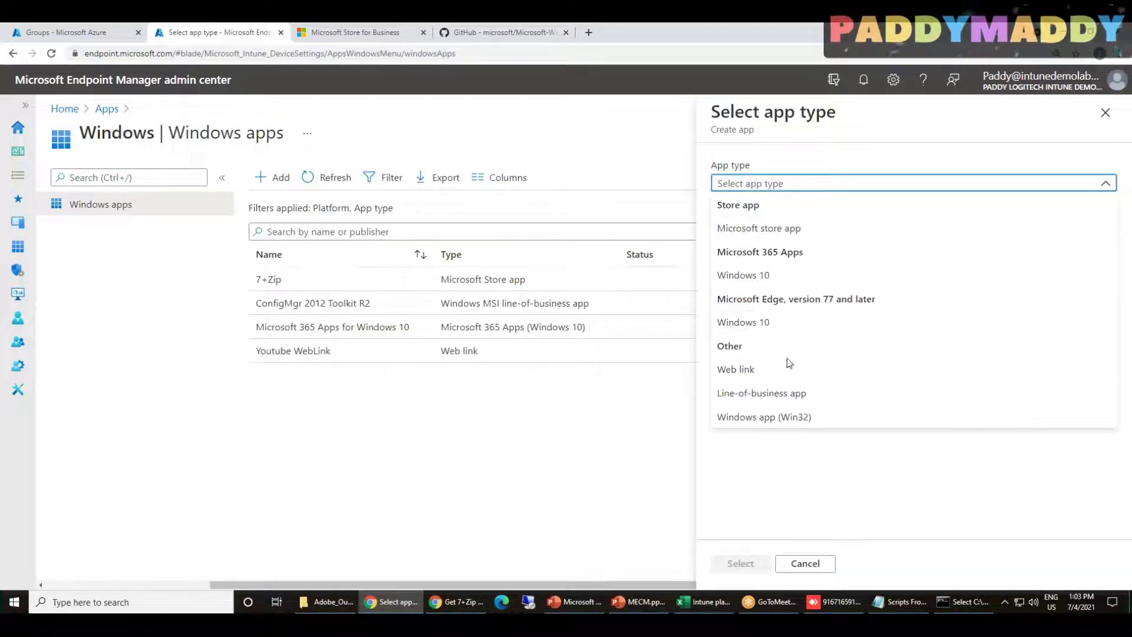
click(801, 422)
click(741, 560)
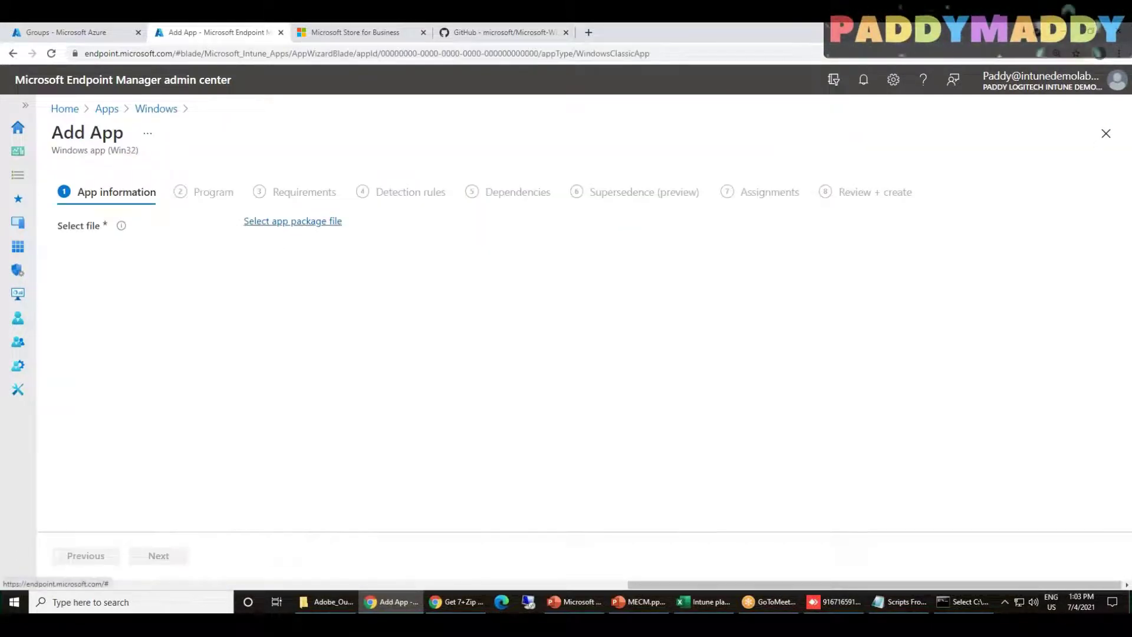
Choose C:\Intune\Adobe_Output\Install.intunewin as the app package file
click(278, 222)
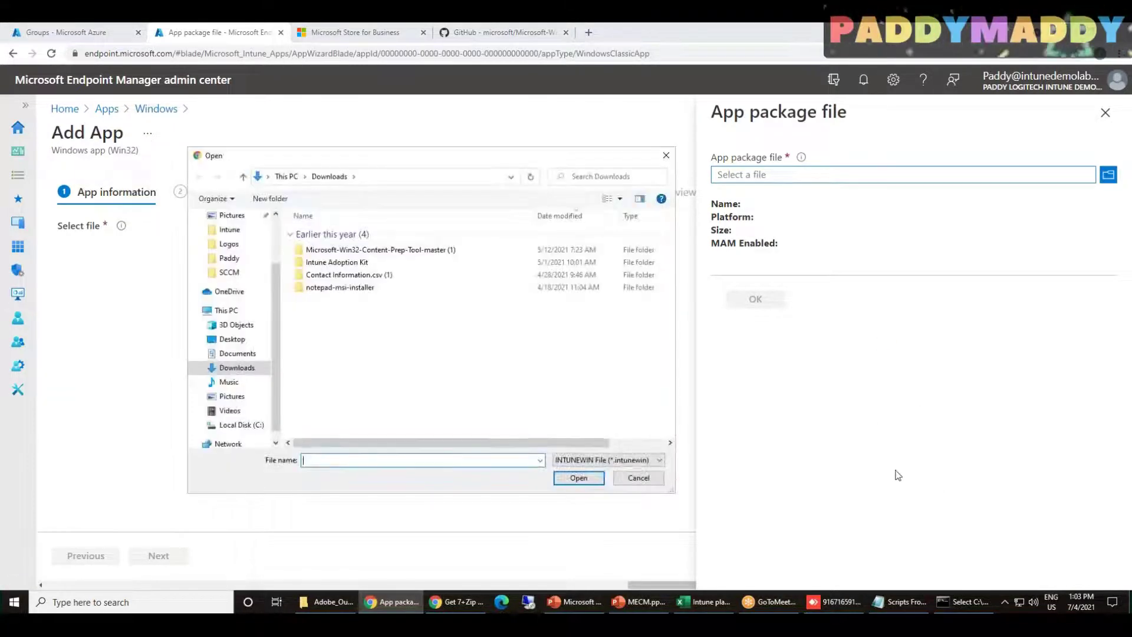
click(237, 425)
click(327, 601)
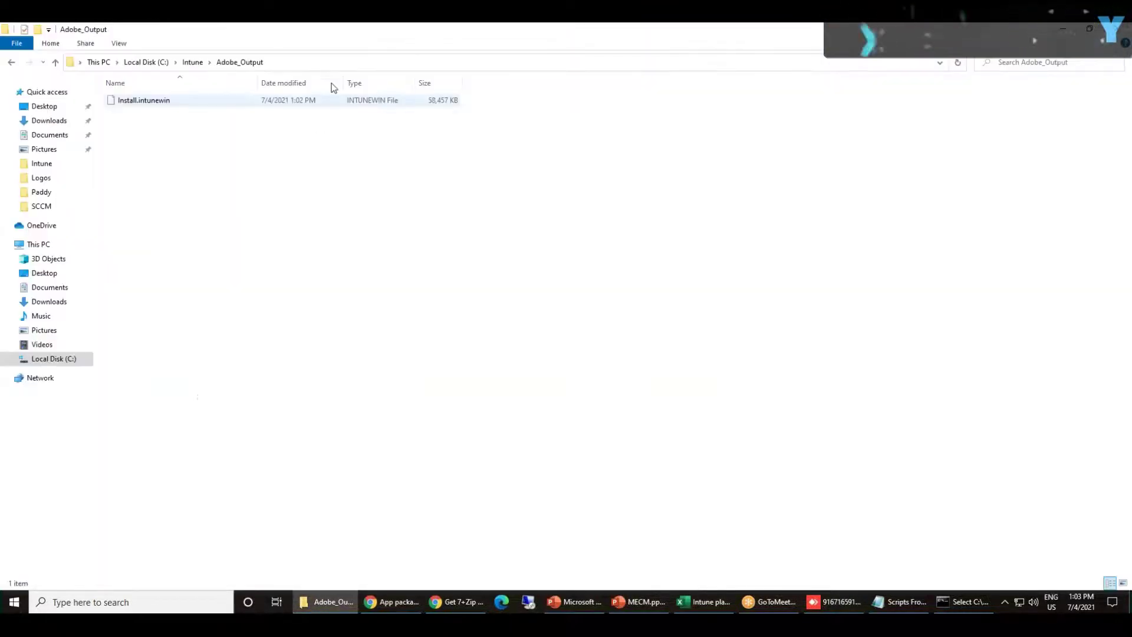
click(335, 63)
key(ctrl+c)
click(327, 602)
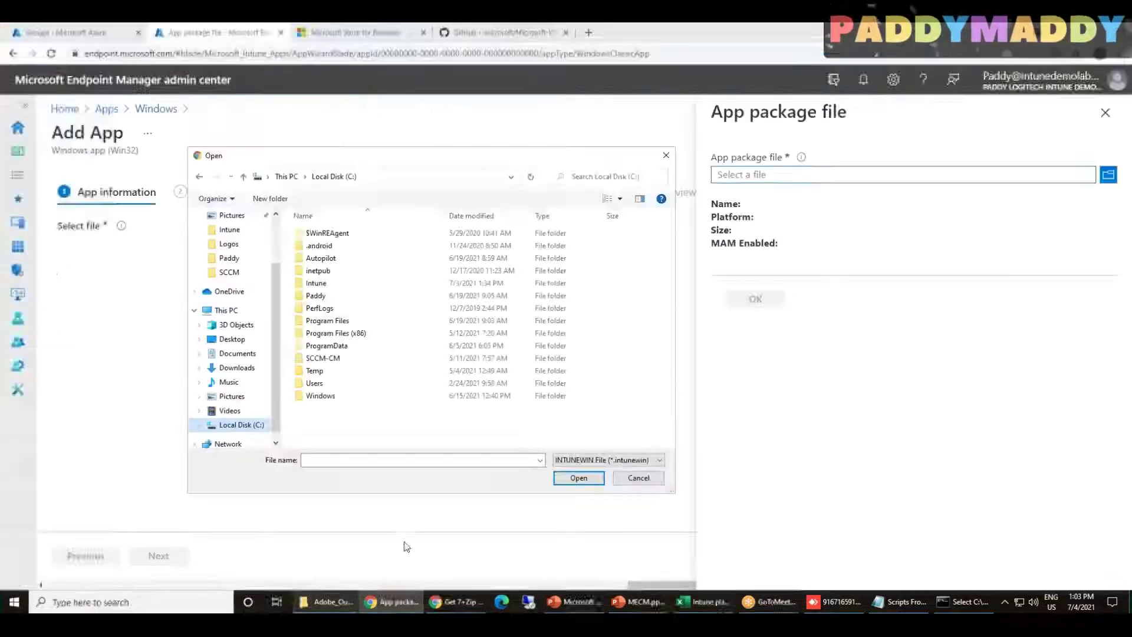
click(481, 458)
key(ctrl+v)
click(586, 479)
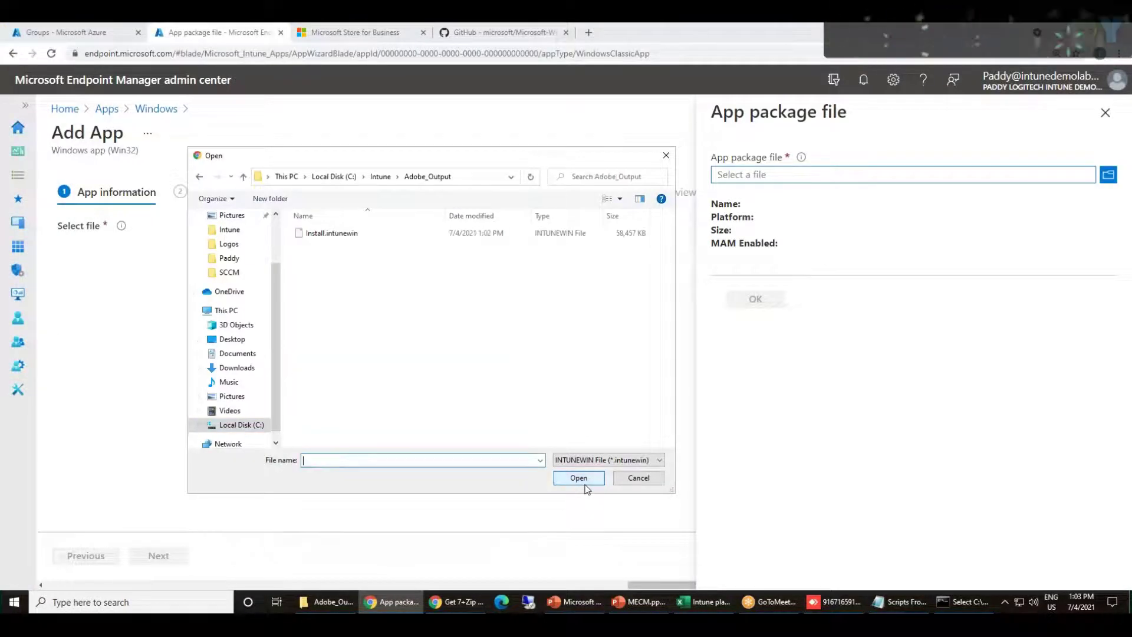
double_click(332, 233)
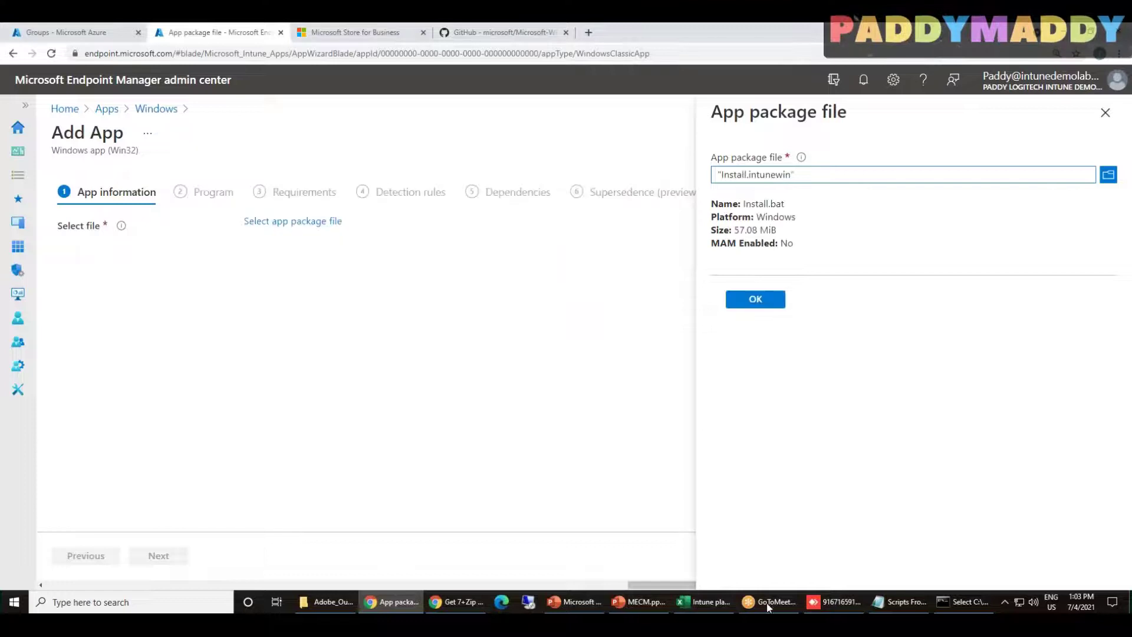
click(768, 301)
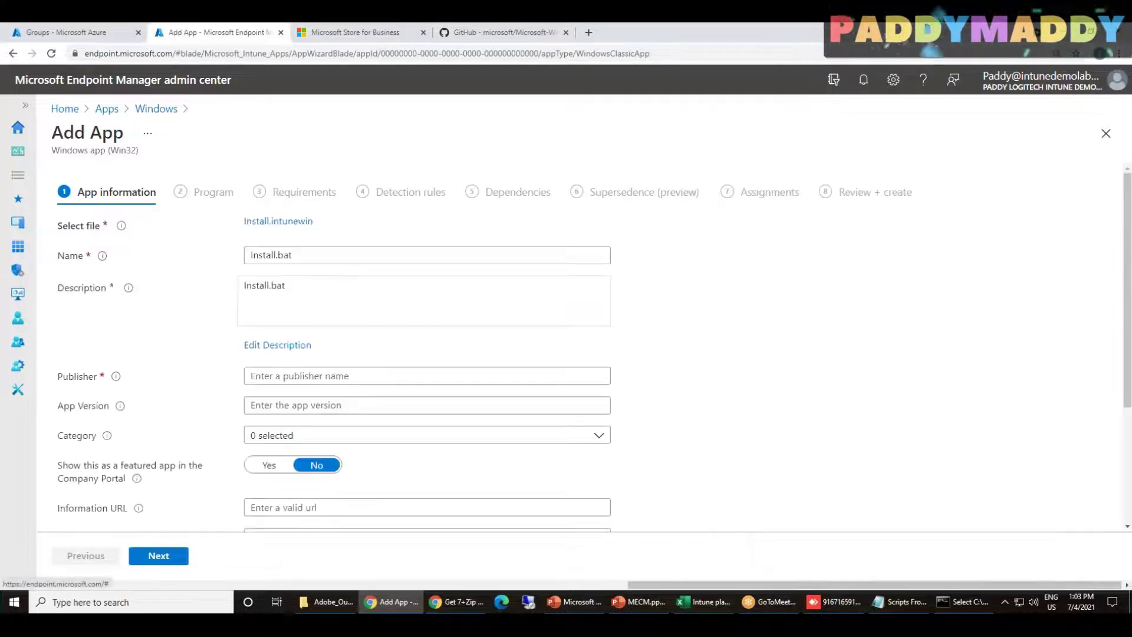
Replace the prefilled Install.bat name with 'Adobe X Install', then return to the console
drag(324, 293, 155, 248)
click(329, 255)
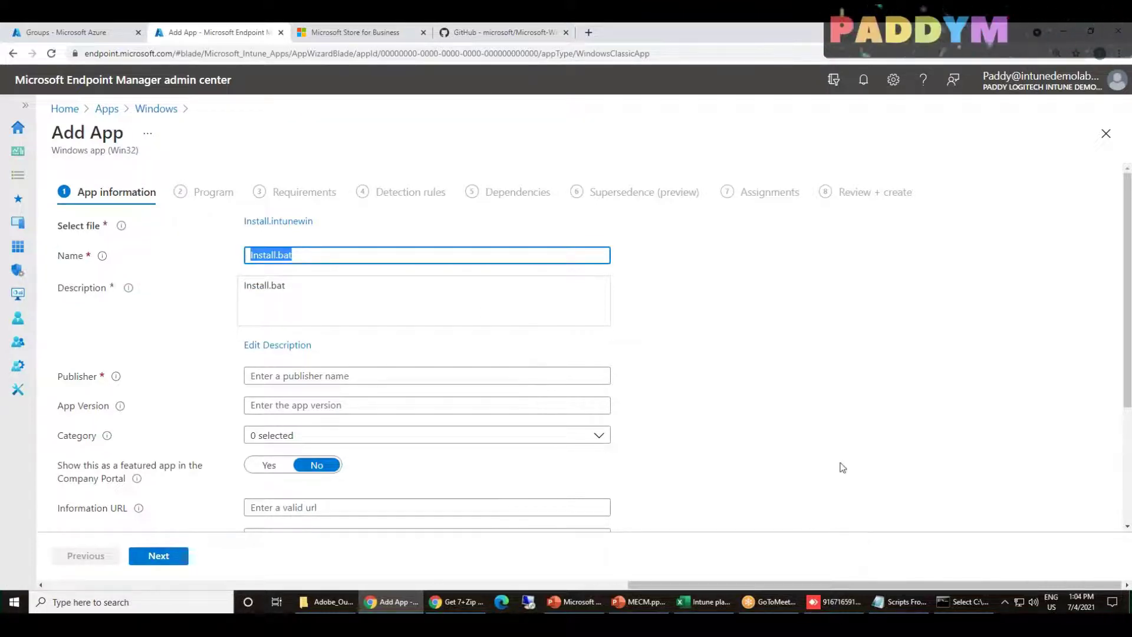
key(BackSpace)
text(Adobe Inst)
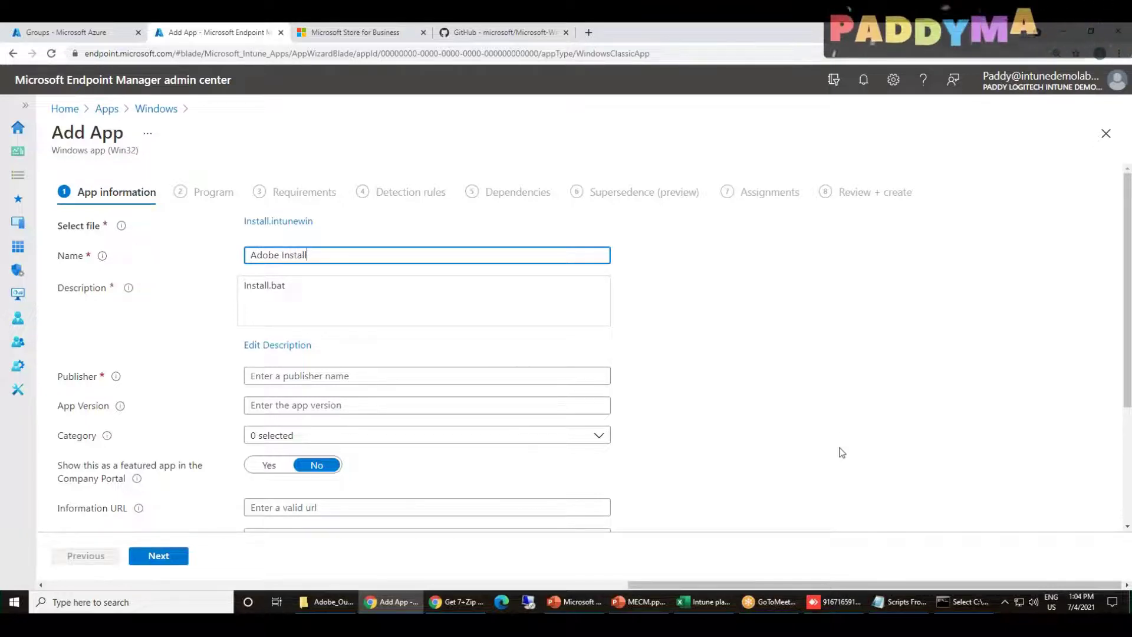
text(X)
key(ctrl+a)
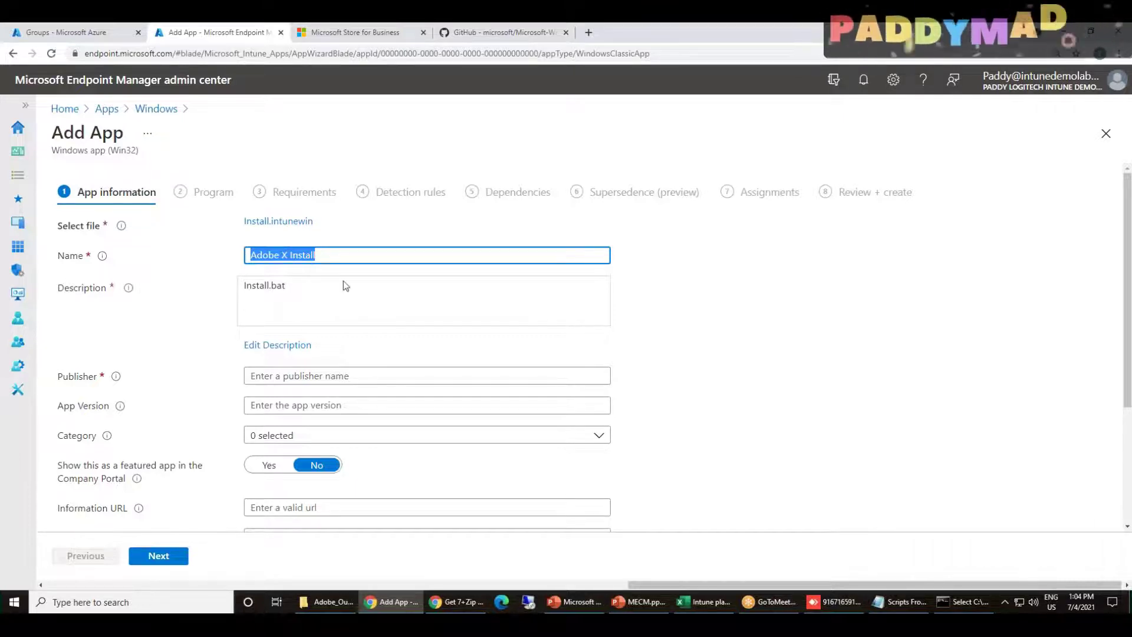
click(962, 601)
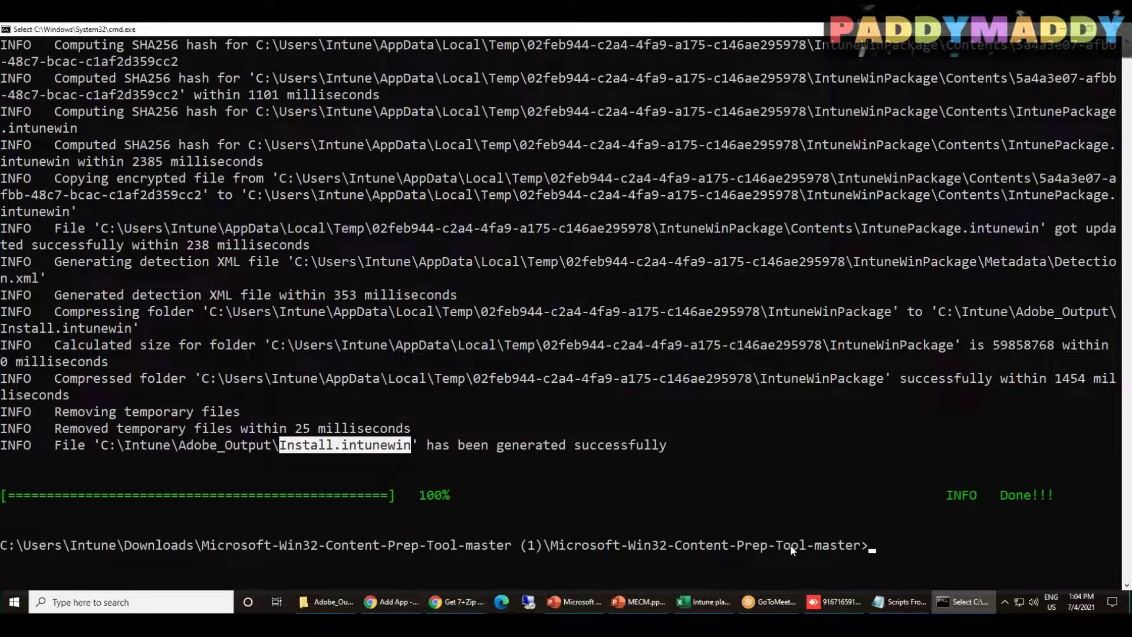
Scroll up and mark the Install.bat setup file and C:\Intune\Adobe source folder lines
scroll(380, 420, up, 12)
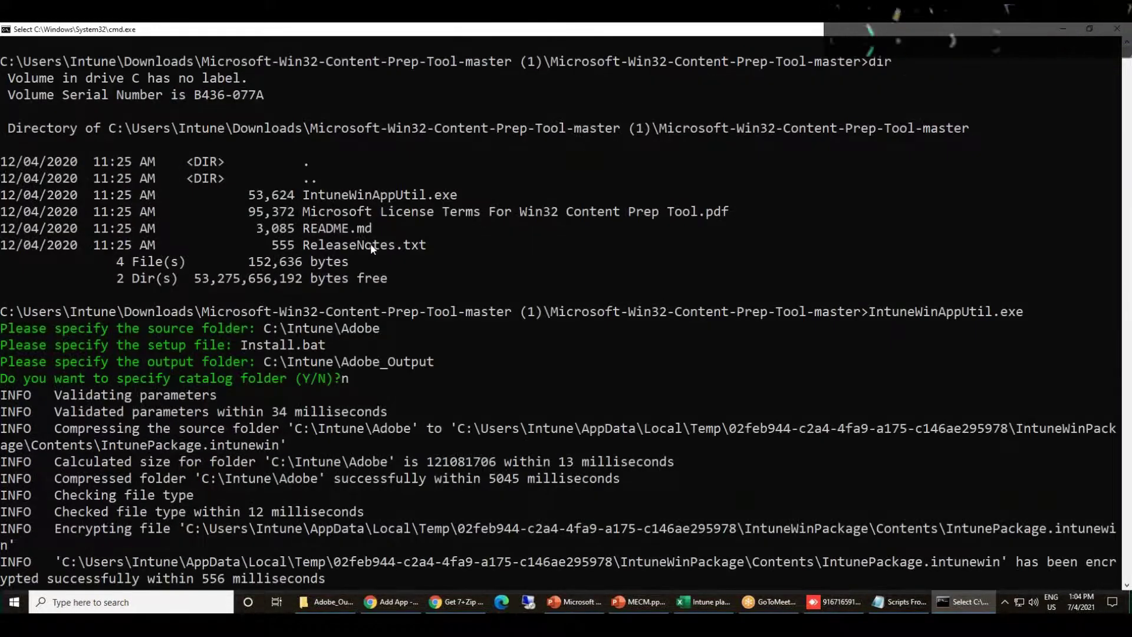
click(239, 348)
key(shift+Right)
key(shift+Right)
key(shift+Right)
key(shift+Right)
key(shift+Right)
key(shift+Right)
key(shift+Right)
key(shift+Right)
key(shift+Right)
key(shift+Right)
key(shift+Right)
drag(242, 347, 329, 346)
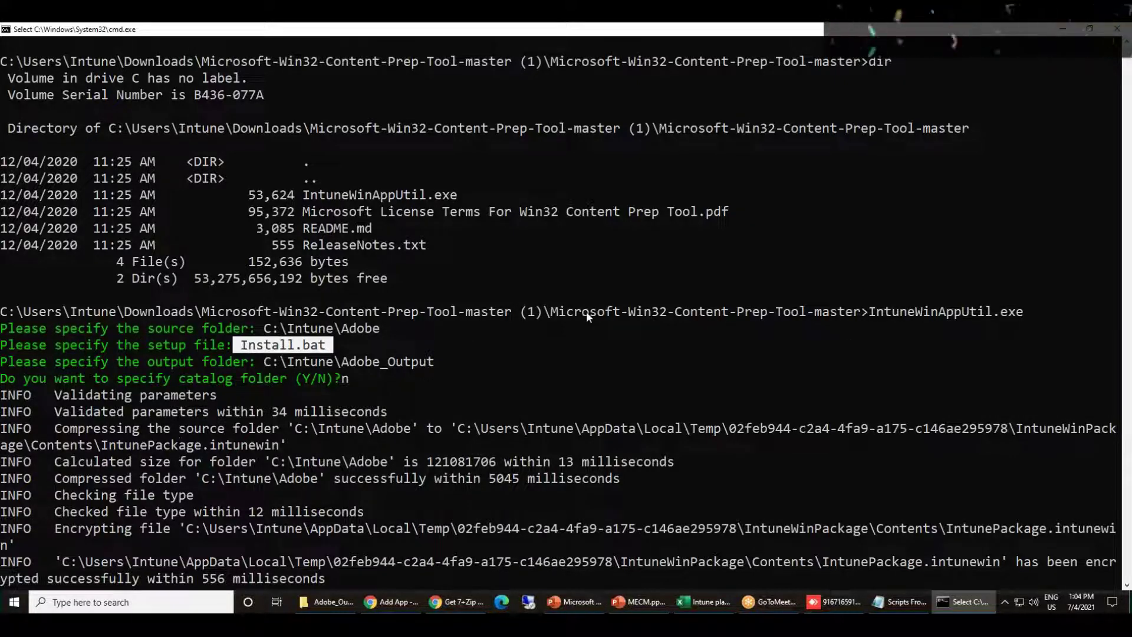
drag(586, 311, 961, 327)
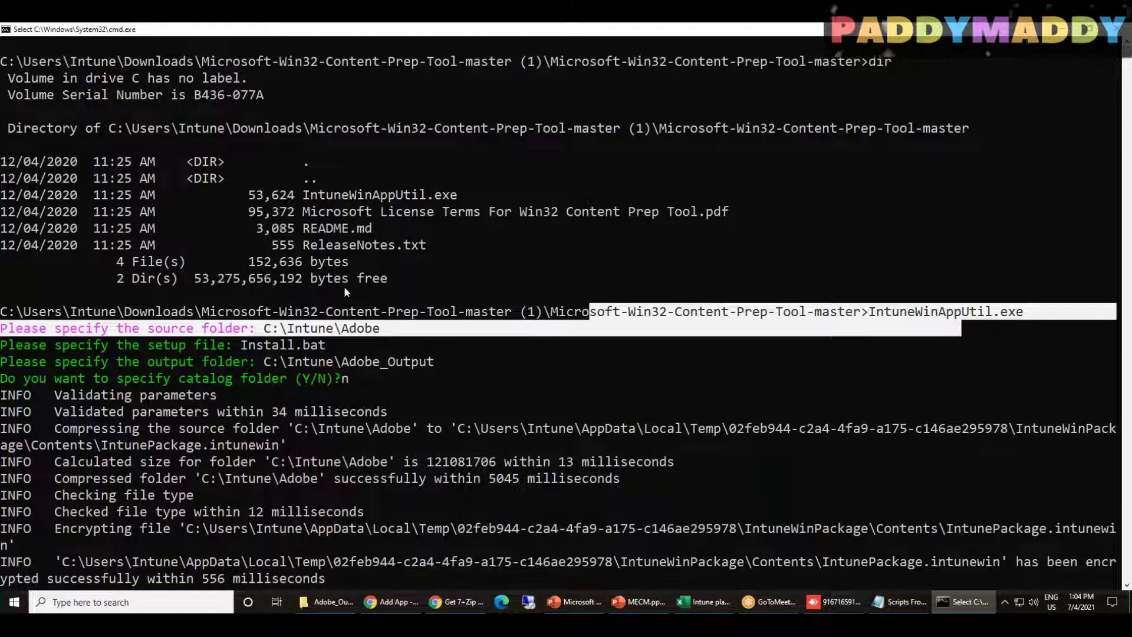
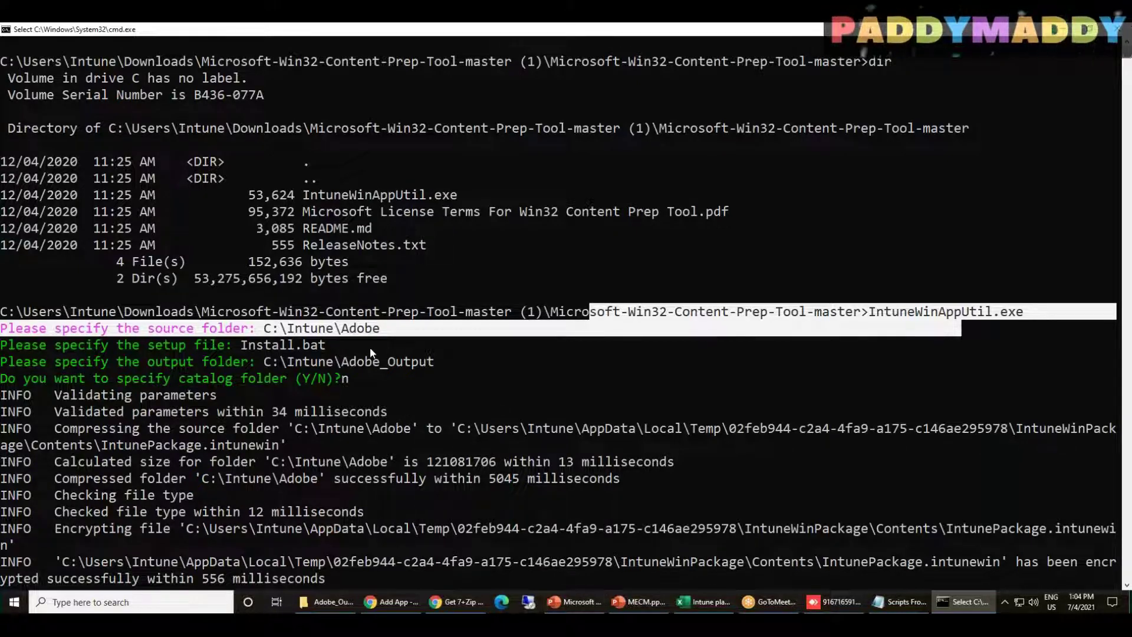
Highlight the source, setup and output folder lines, then minimize the console to reveal Add App
drag(404, 366, 30, 330)
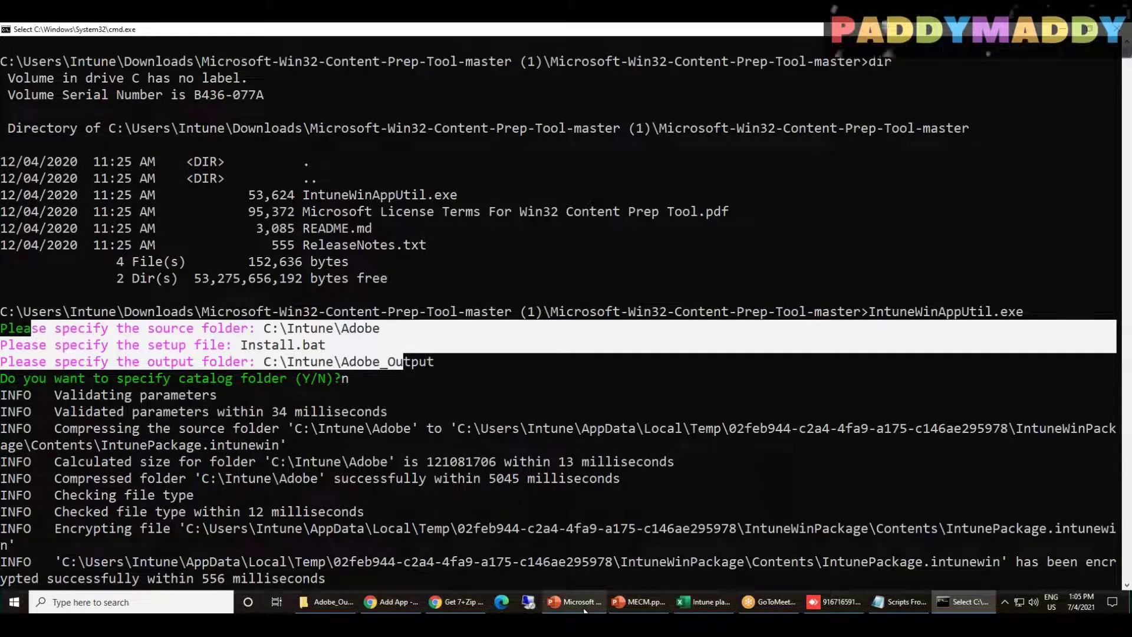
click(978, 605)
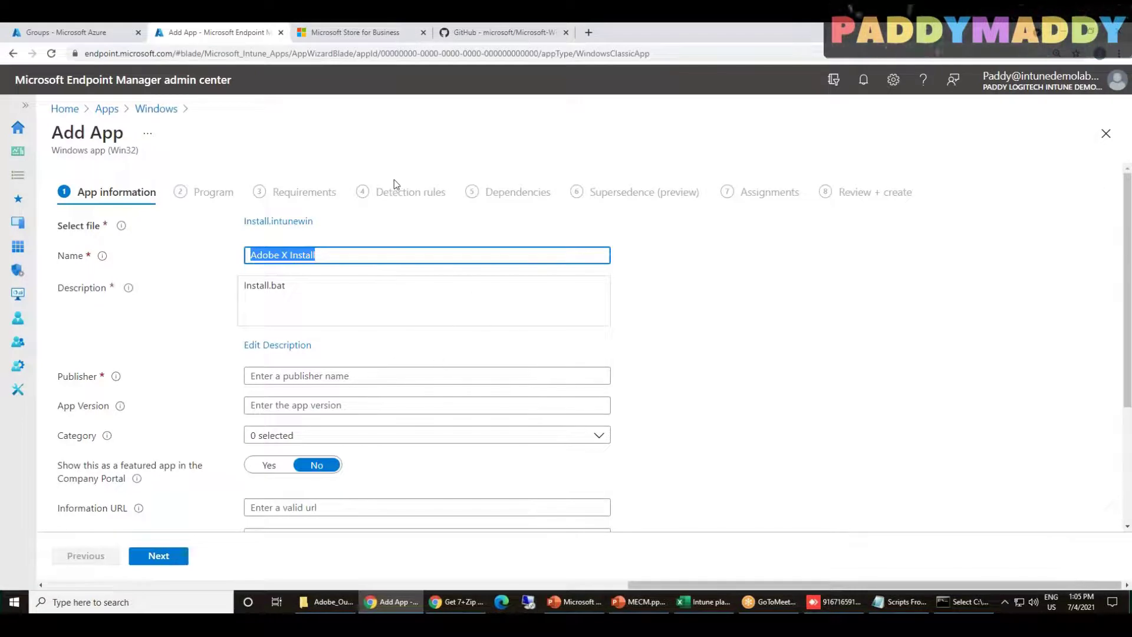
Highlight the Detection rules step name in the wizard
drag(383, 196, 446, 202)
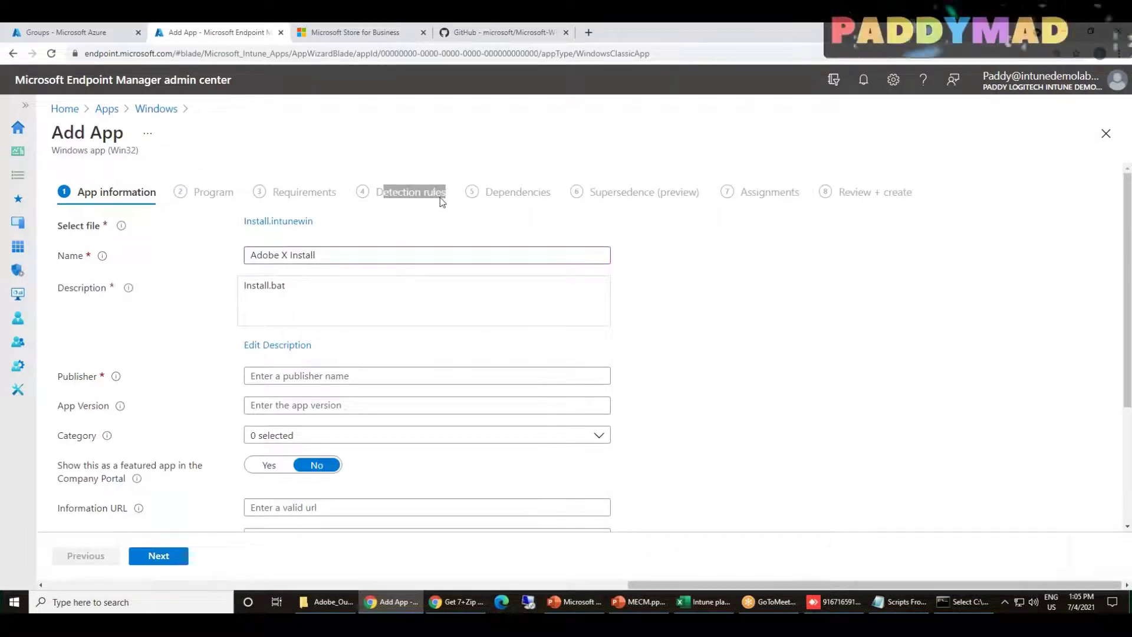
click(373, 202)
drag(373, 201, 446, 199)
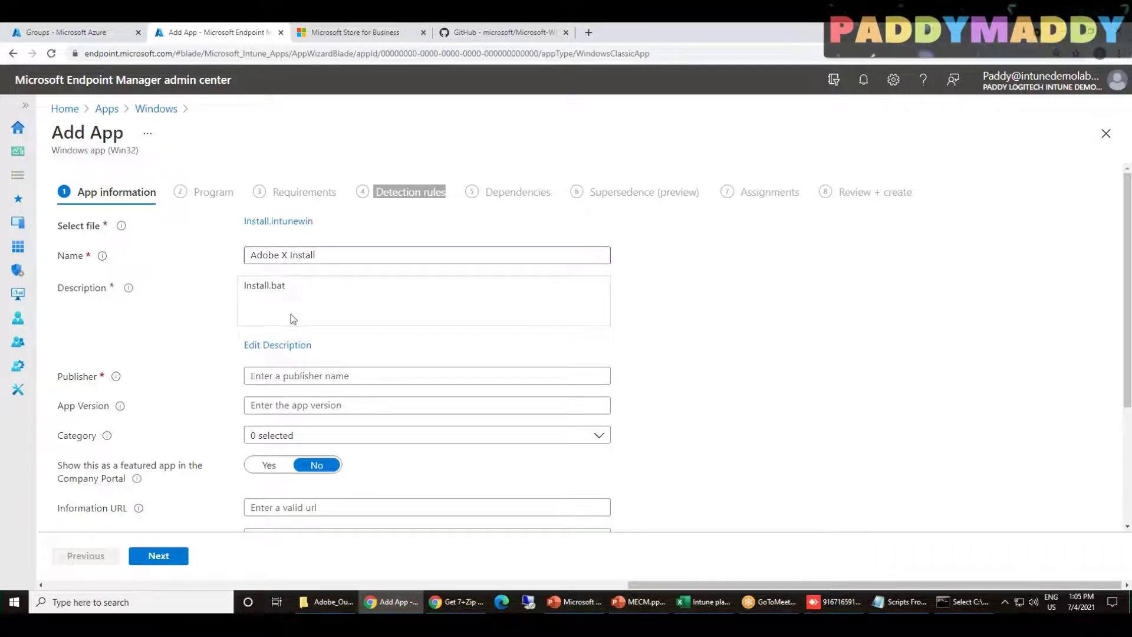
Set the app description to 'Adobe X Version install'
click(298, 345)
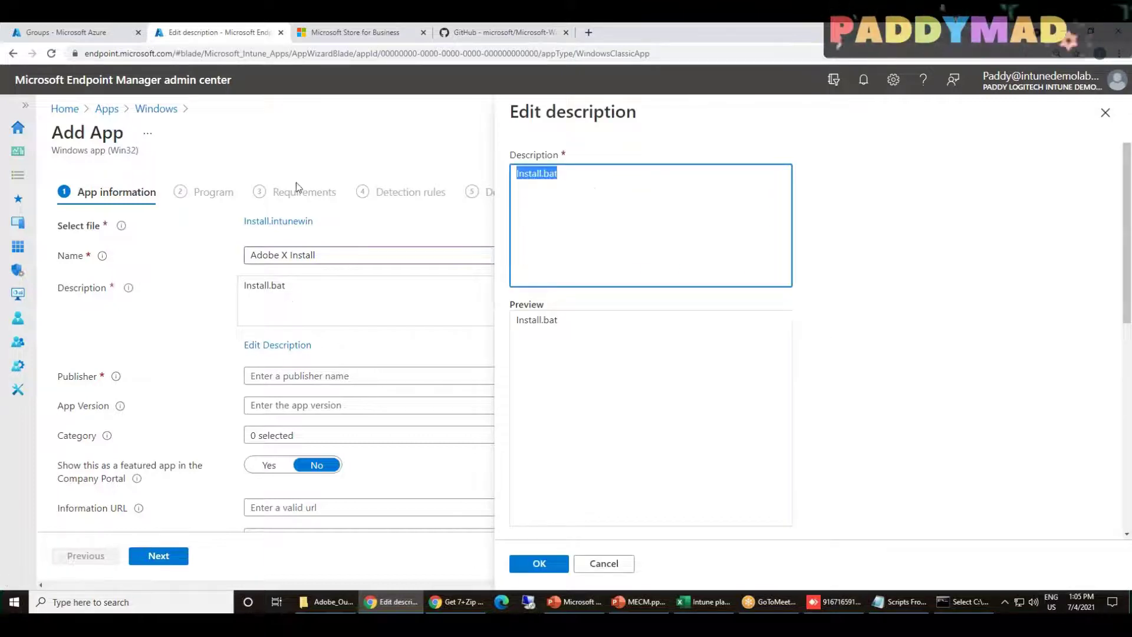
text(Adobe X )
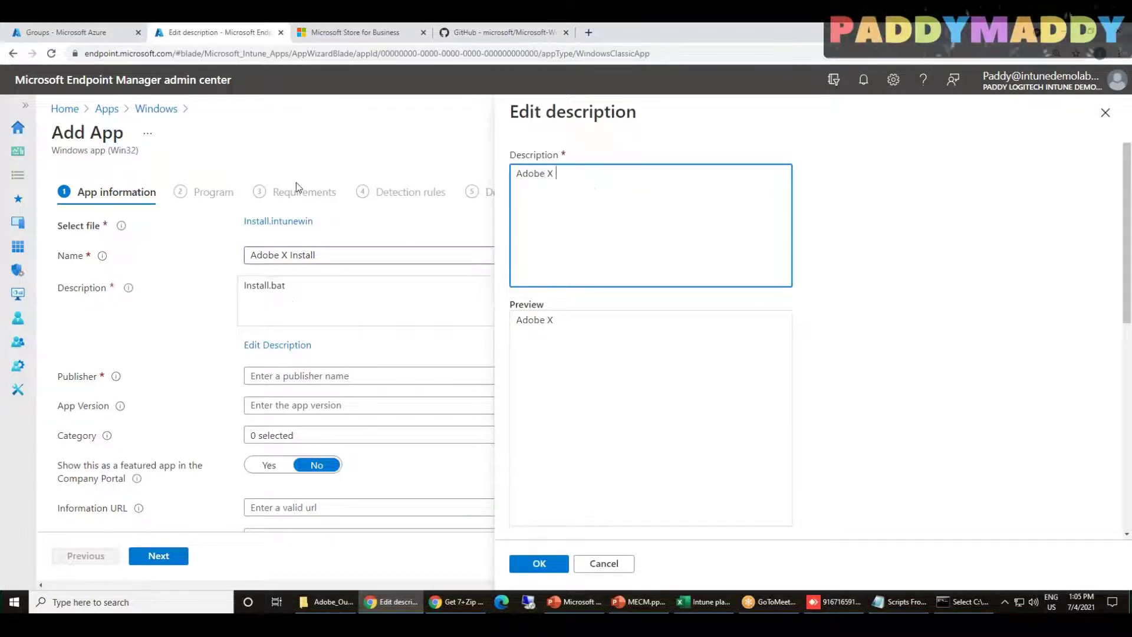
text(Version install)
click(537, 564)
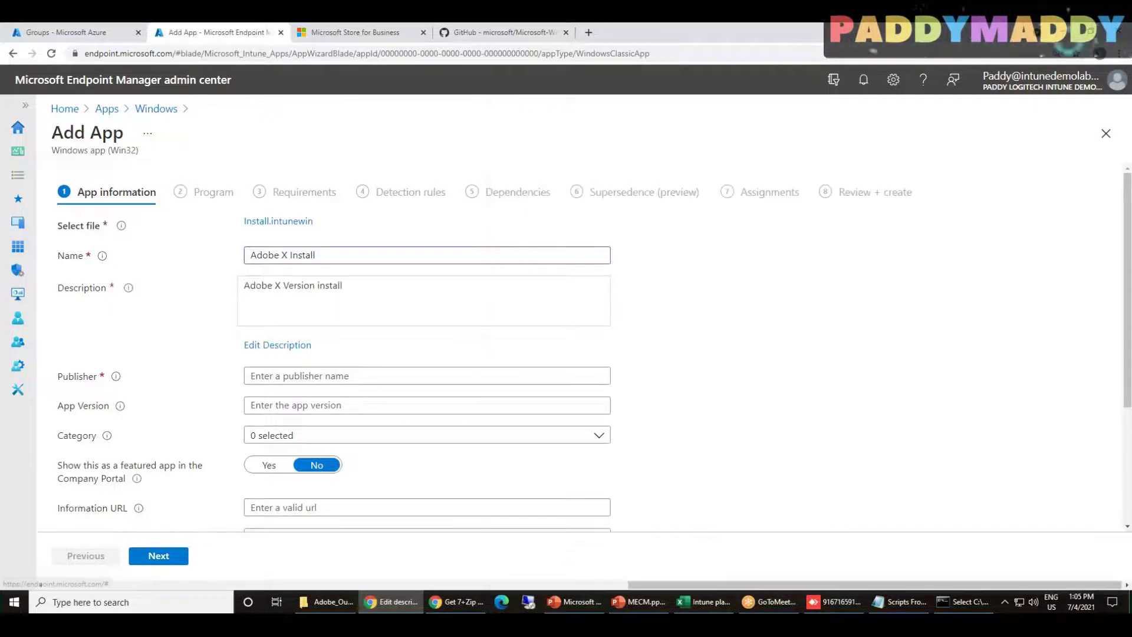
Fill in publisher Adobe and the app version, and set the category to Productivity
click(296, 377)
text(Adobe)
click(299, 411)
text(1)
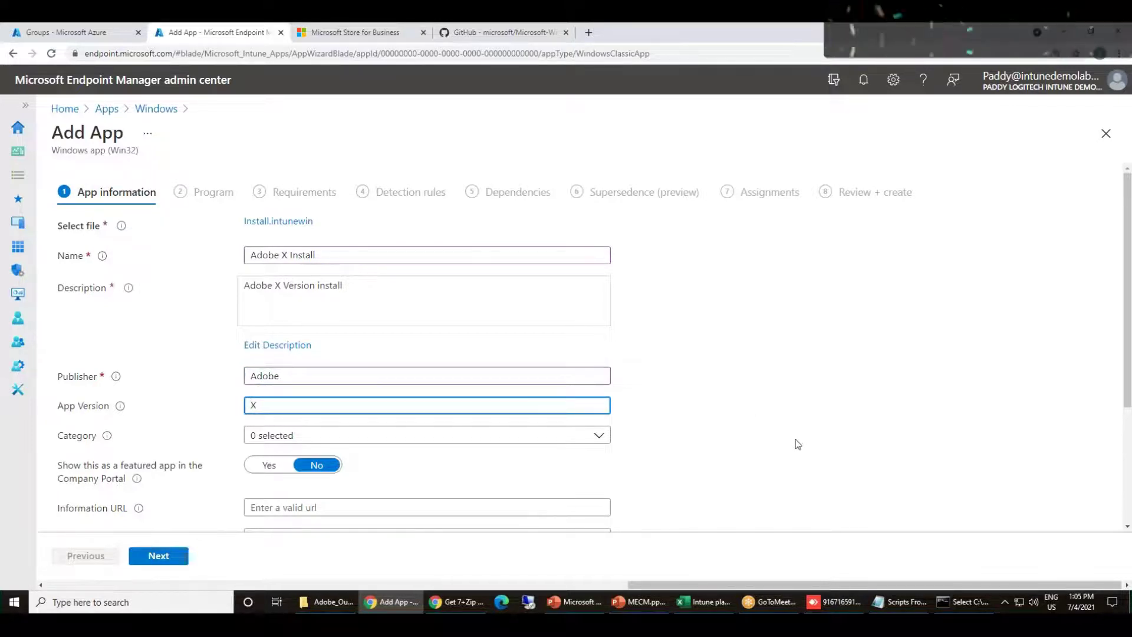
click(366, 441)
click(257, 343)
click(496, 365)
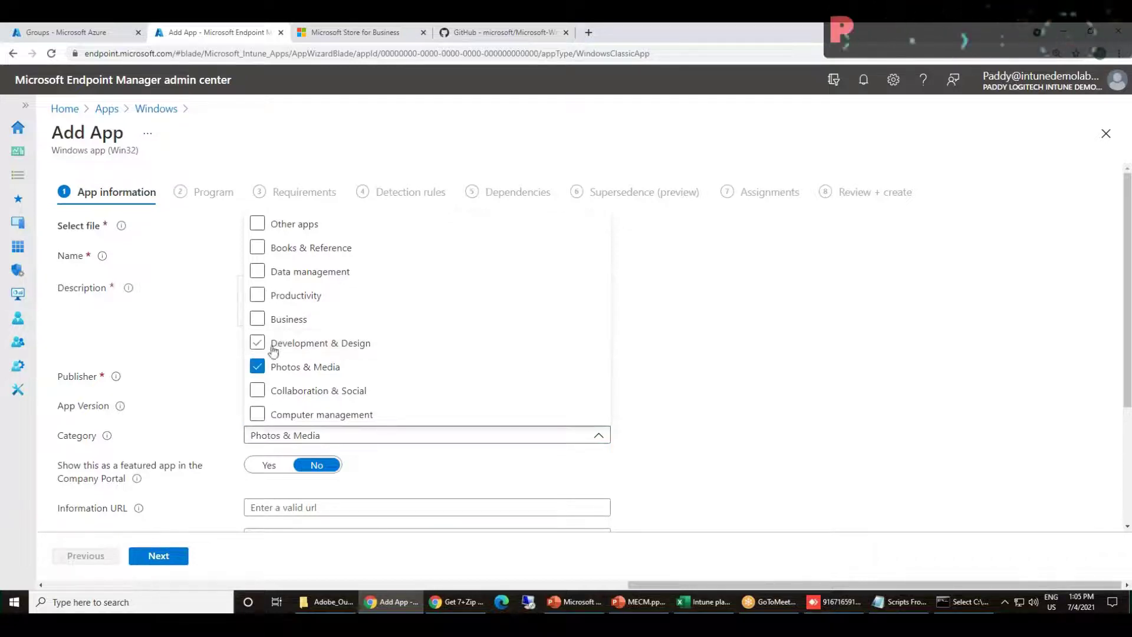
click(260, 368)
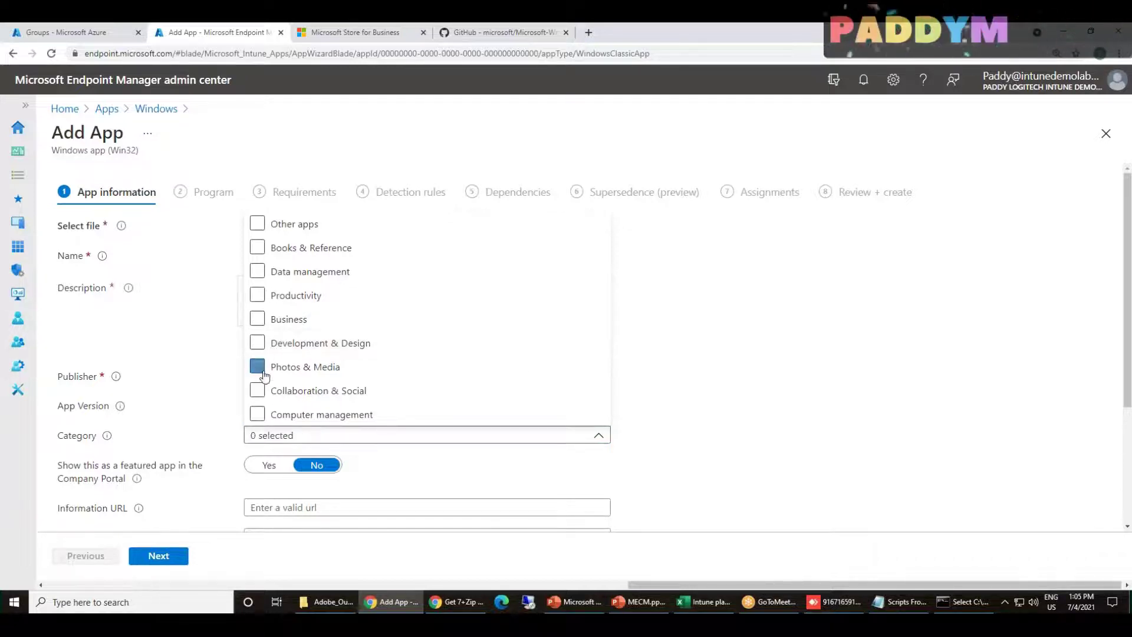
click(258, 296)
click(764, 436)
scroll(763, 430, down, 3)
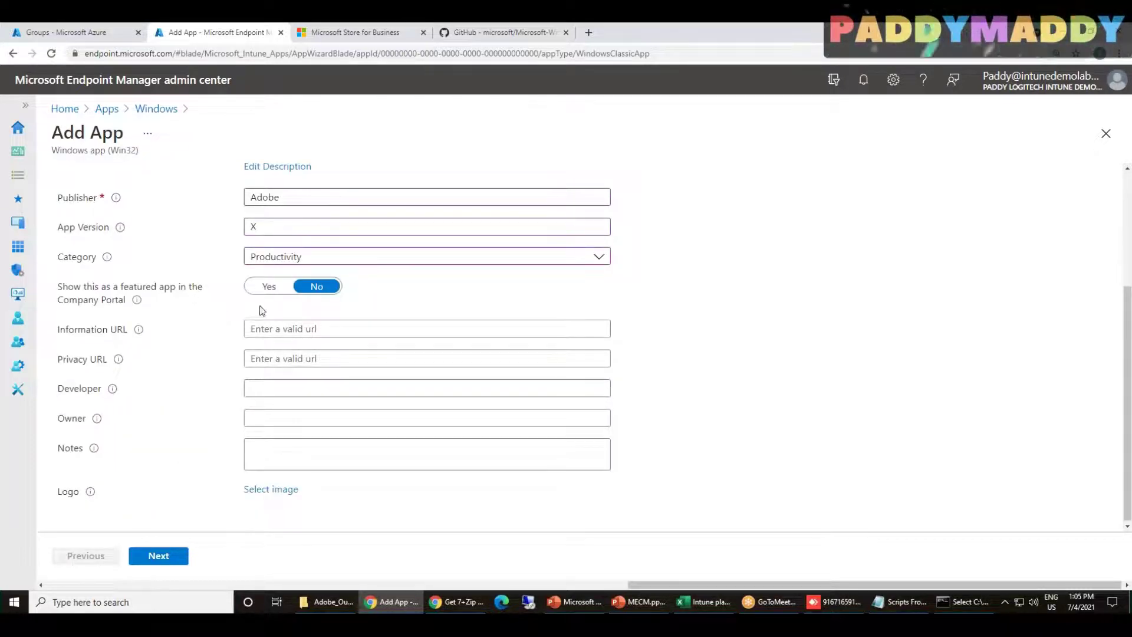
click(304, 328)
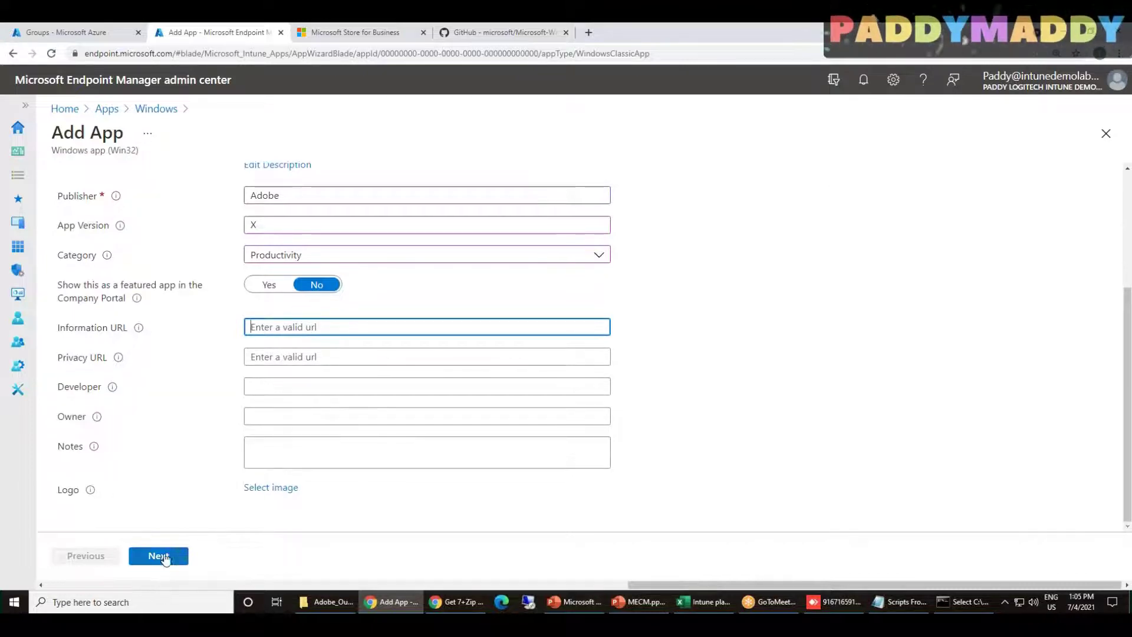
Advance to the Program step and bring up the Adobe_Output folder window
click(159, 556)
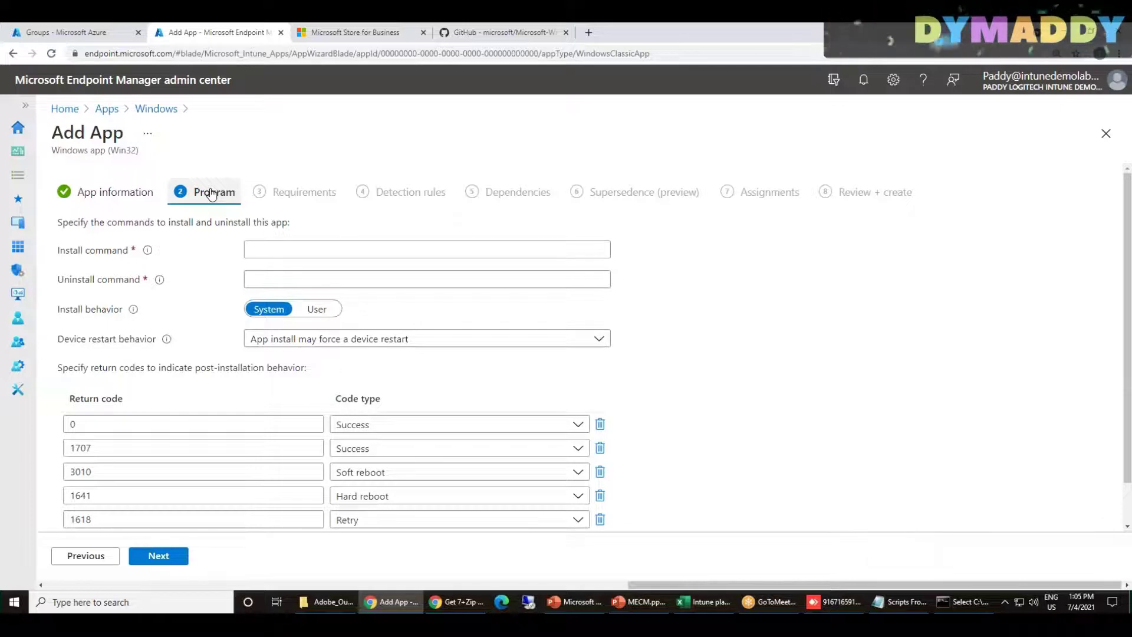
click(265, 249)
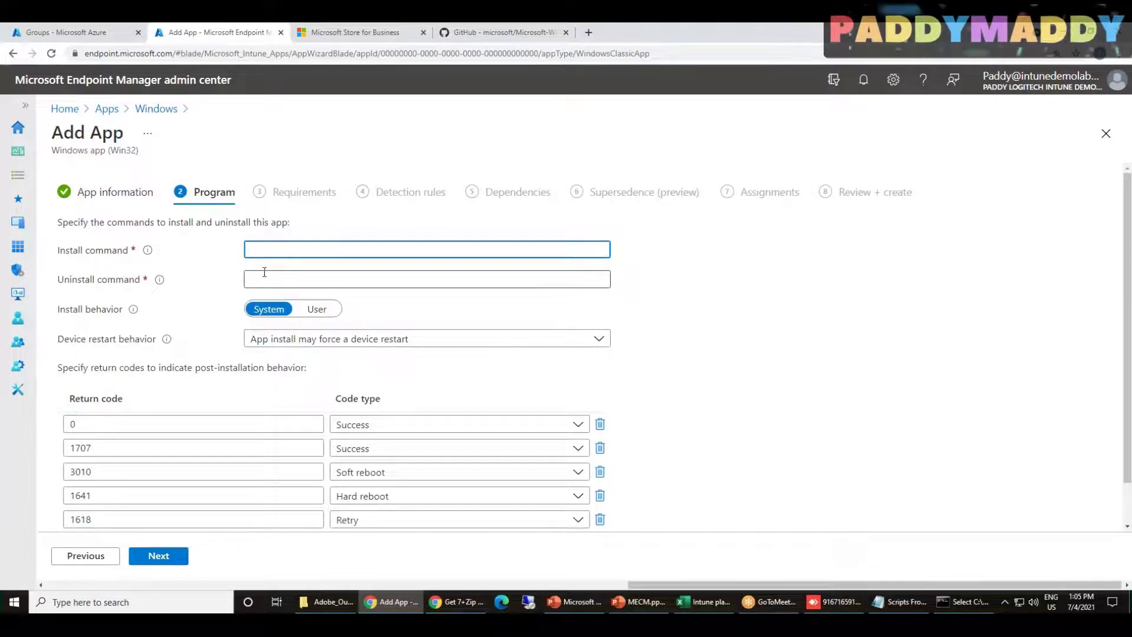
click(263, 277)
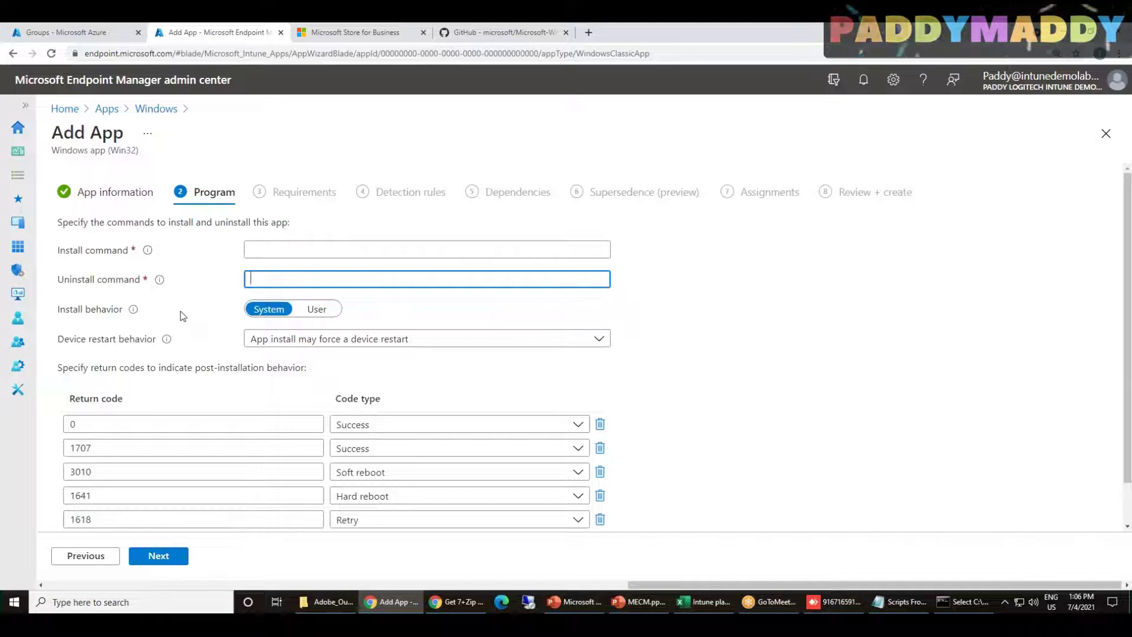
click(252, 250)
click(329, 601)
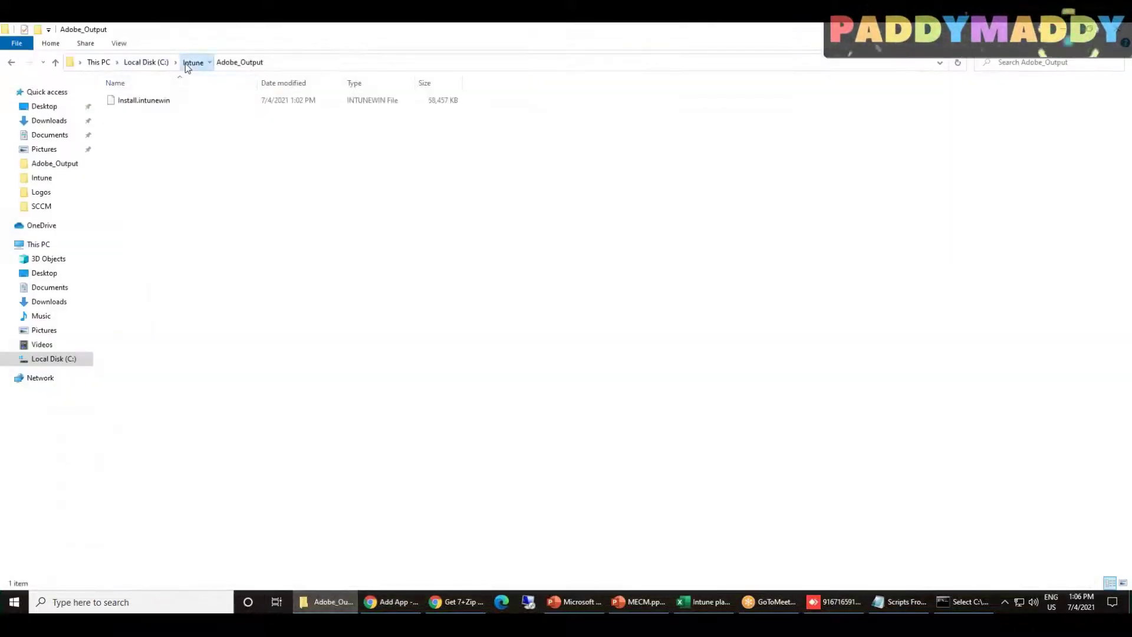
In C:\Intune\Adobe, select Install.bat's file name to copy
click(186, 62)
double_click(144, 105)
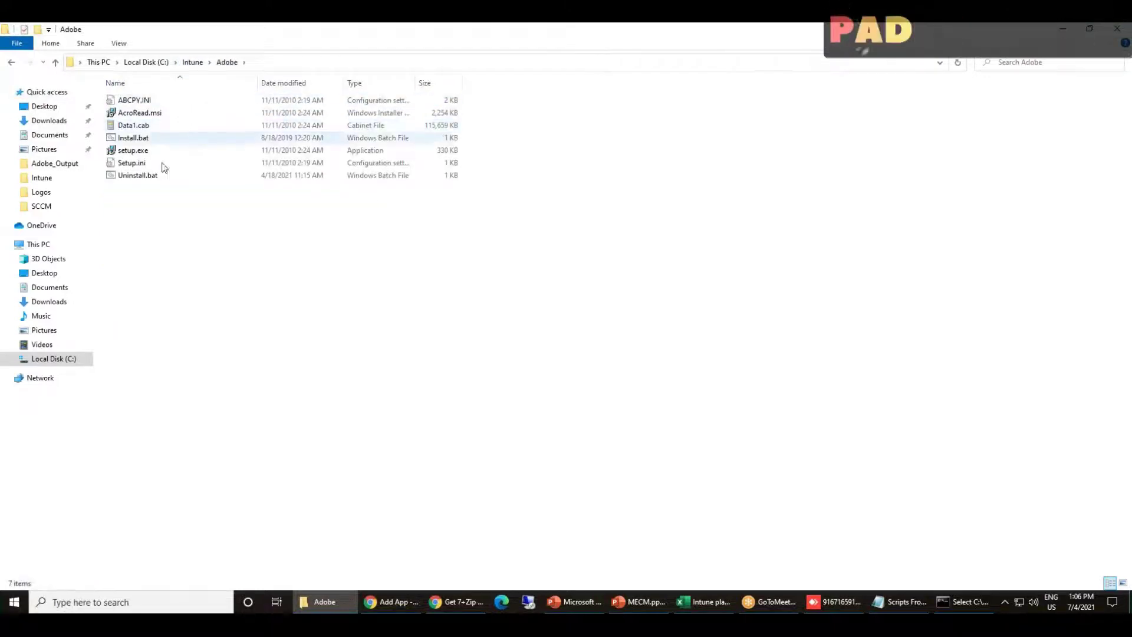
click(144, 142)
key(F2)
drag(156, 139, 59, 122)
key(ctrl+c)
Enter Install.bat as the install command and unInstall.bat as the uninstall command
click(367, 603)
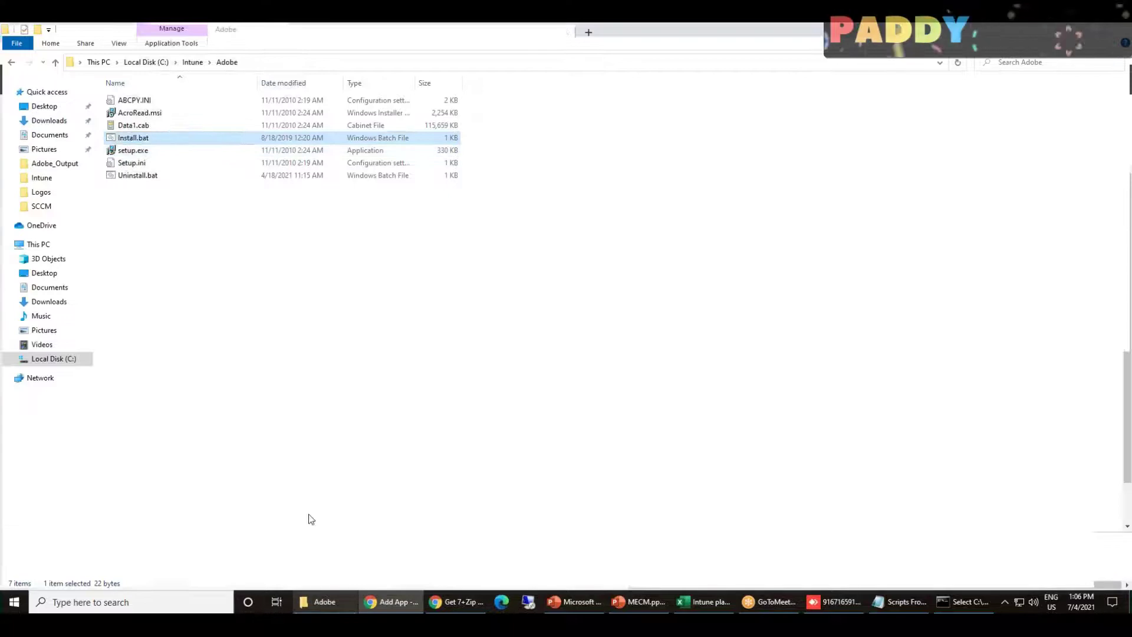
key(ctrl+v)
click(282, 273)
key(ctrl+v)
text(un)
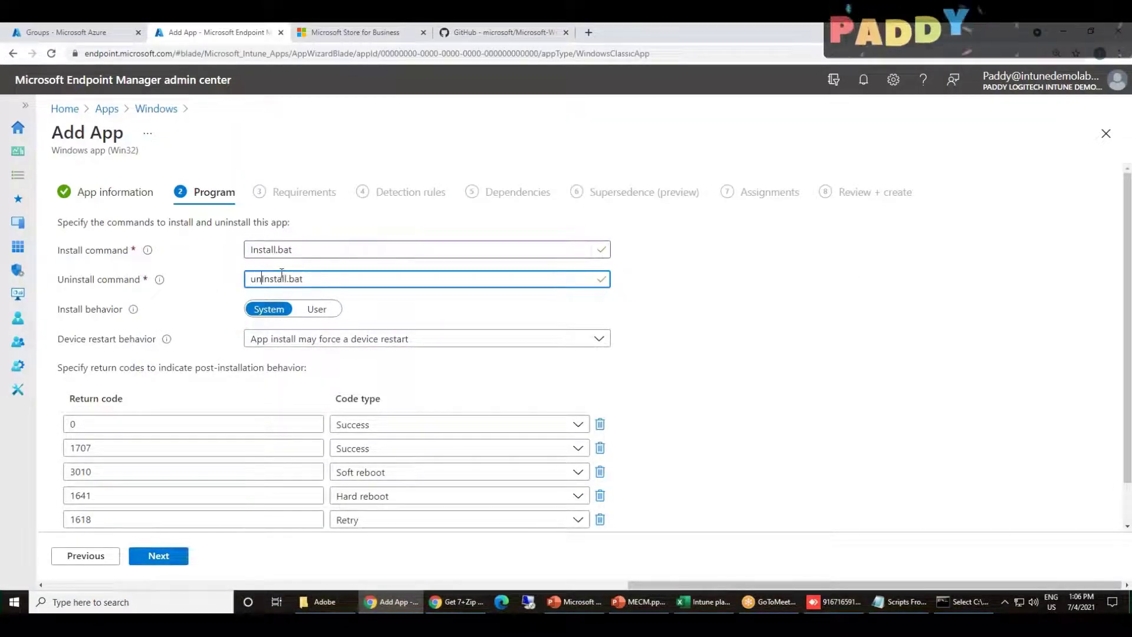
View Uninstall.bat's command line in Notepad, then return to Add App
click(310, 594)
click(131, 175)
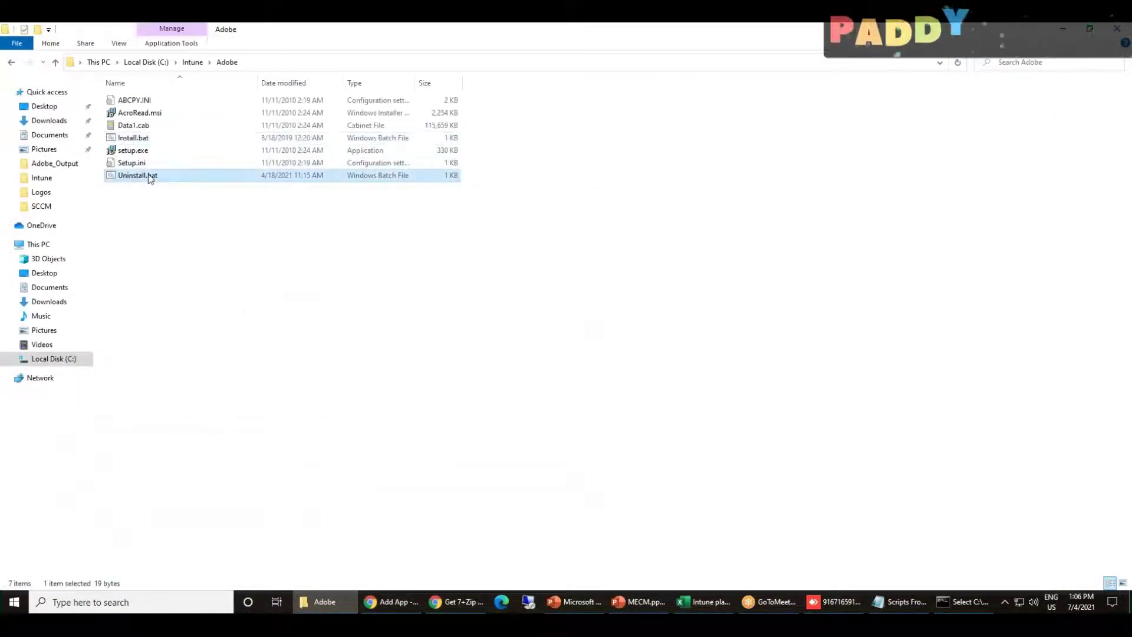
right_click(130, 175)
click(165, 198)
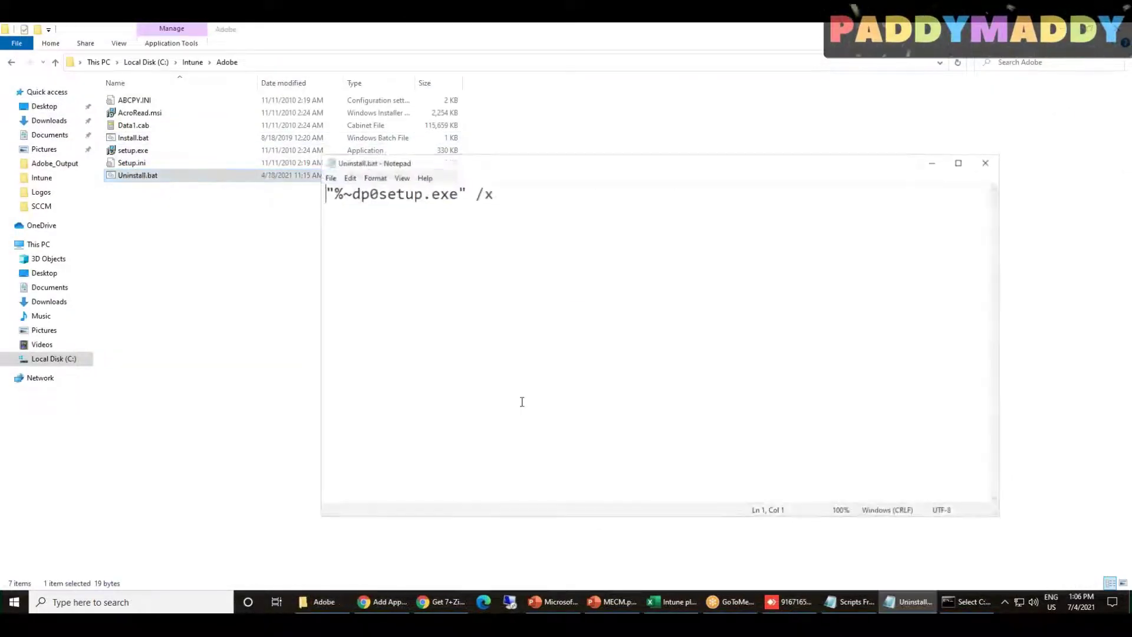
drag(637, 220, 600, 220)
click(989, 160)
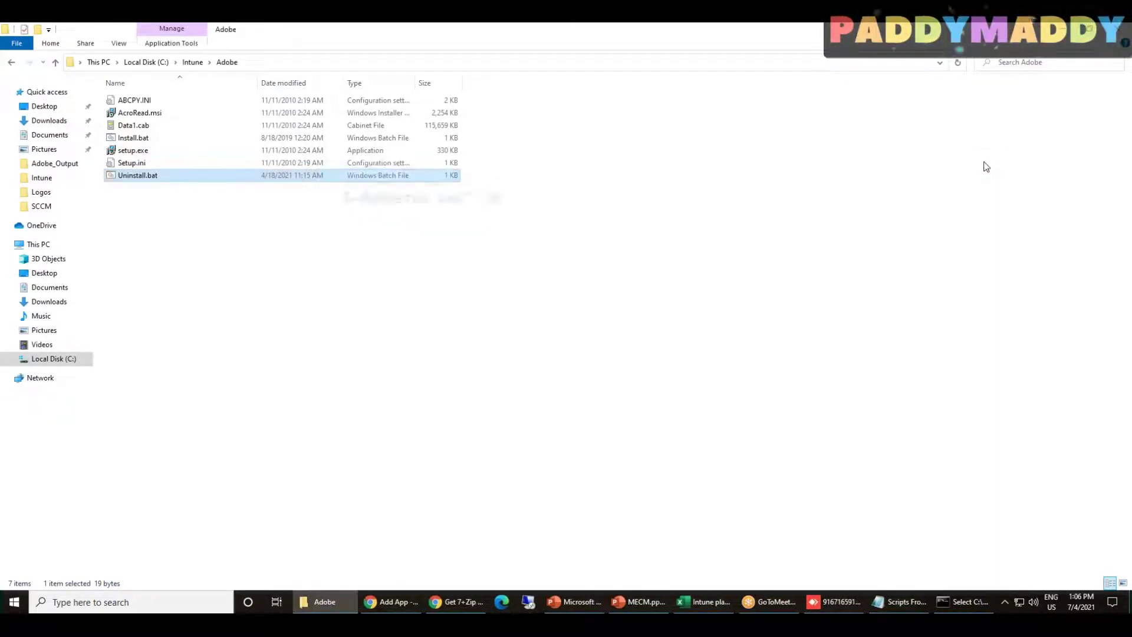
click(324, 601)
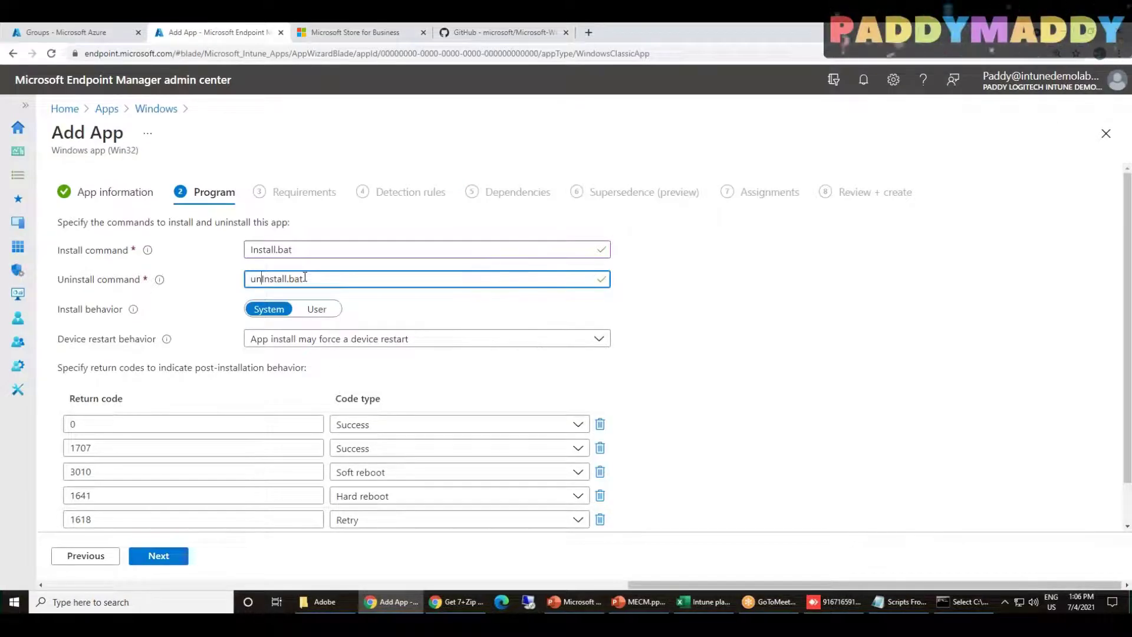
Keep the install behaviour as System and review the device restart options
click(87, 311)
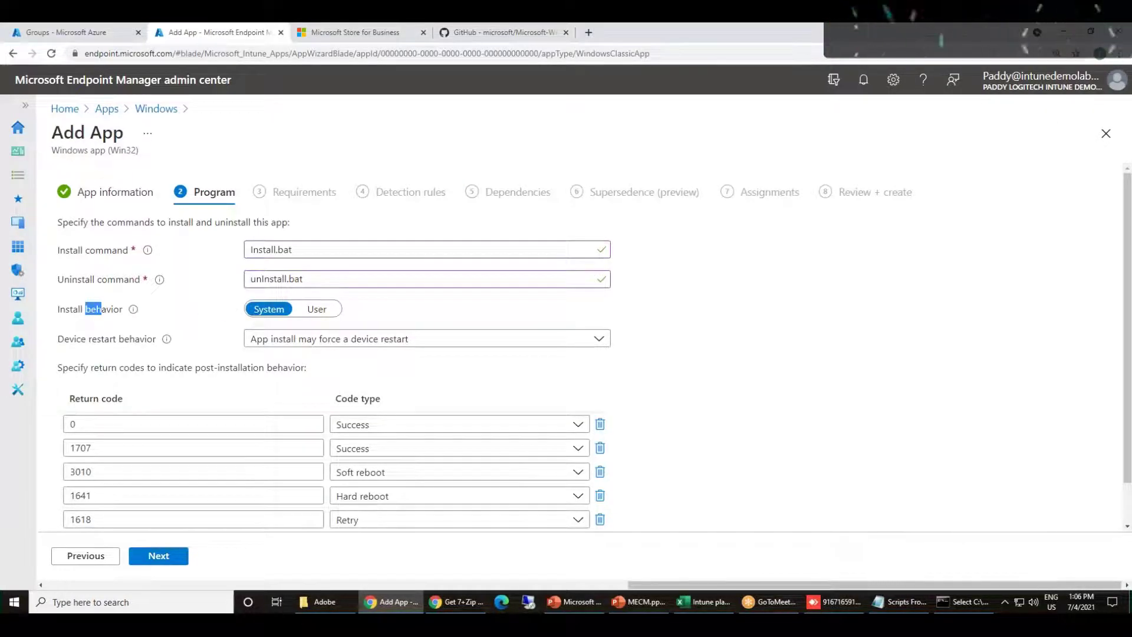
click(269, 310)
scroll(319, 309, down, 1)
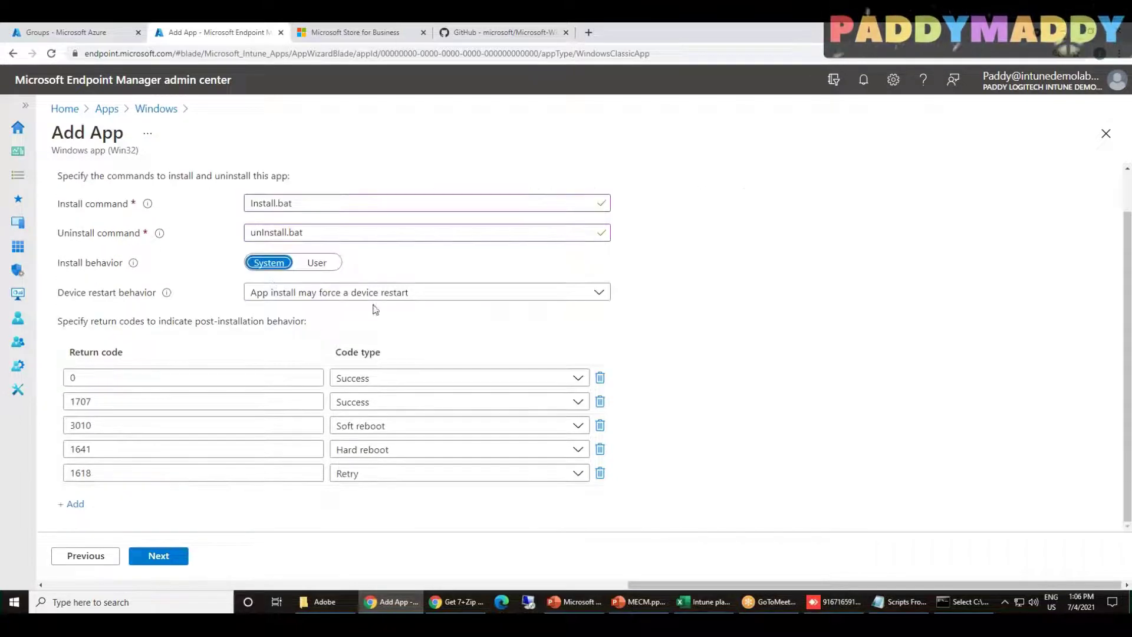
click(384, 293)
scroll(211, 323, up, 1)
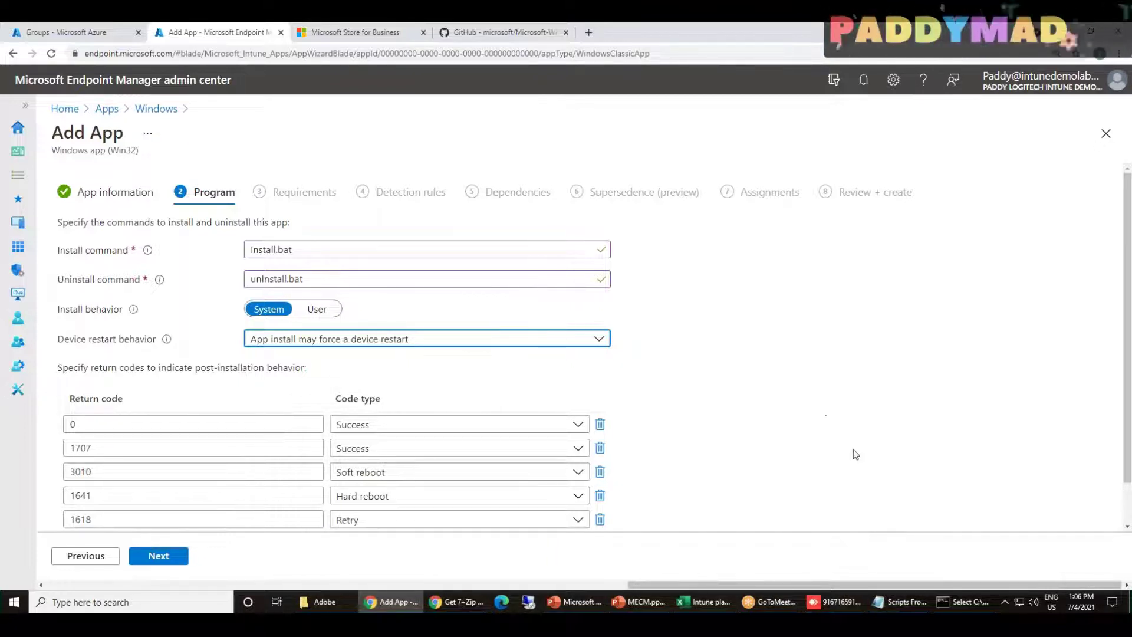
Review the return codes and Win32 app type, then continue to Requirements
scroll(858, 456, down, 1)
click(96, 296)
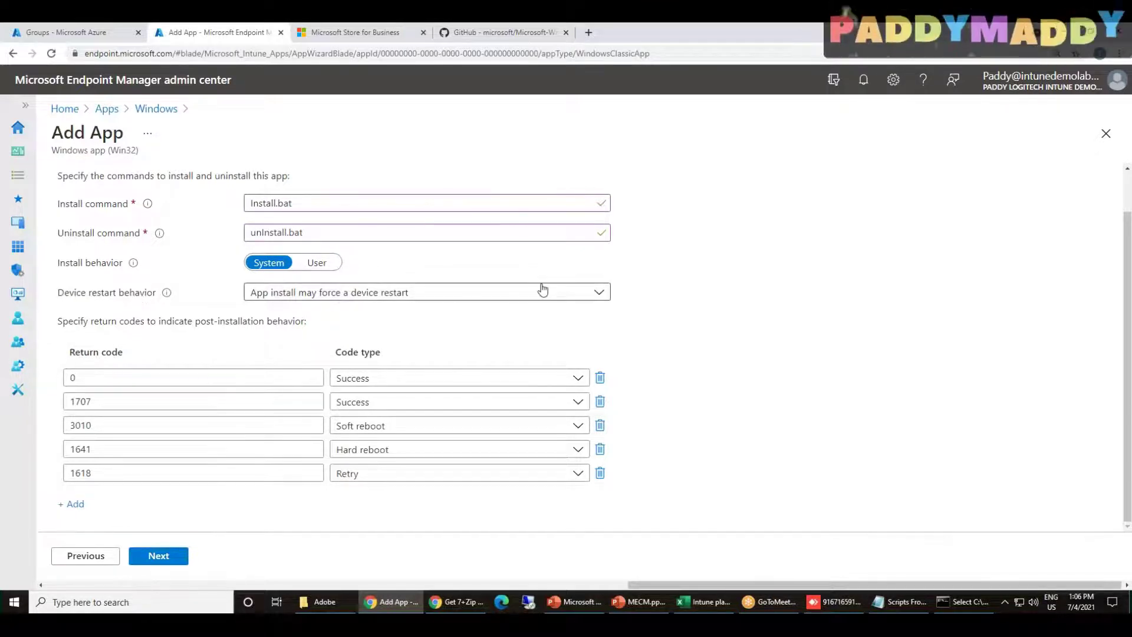
drag(75, 352, 143, 356)
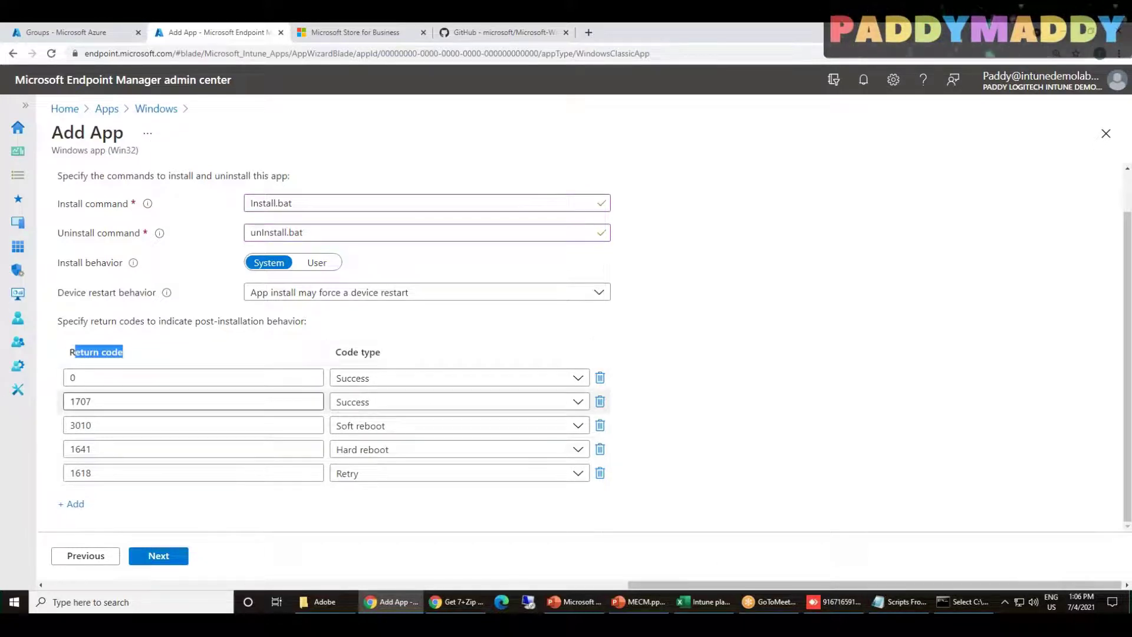
click(82, 381)
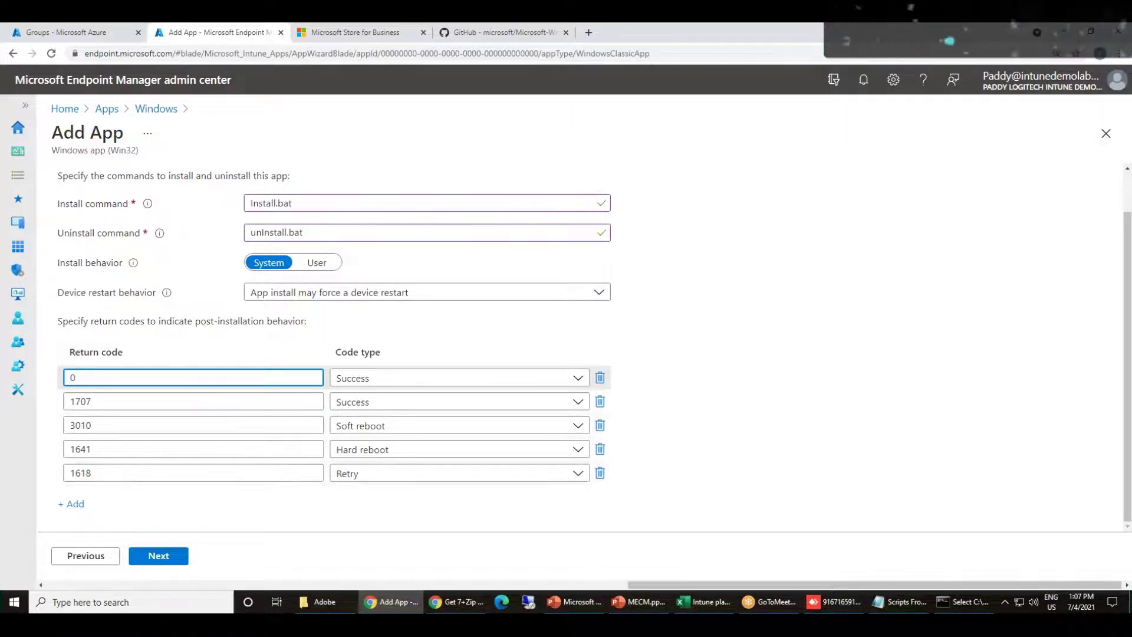
scroll(483, 442, up, 1)
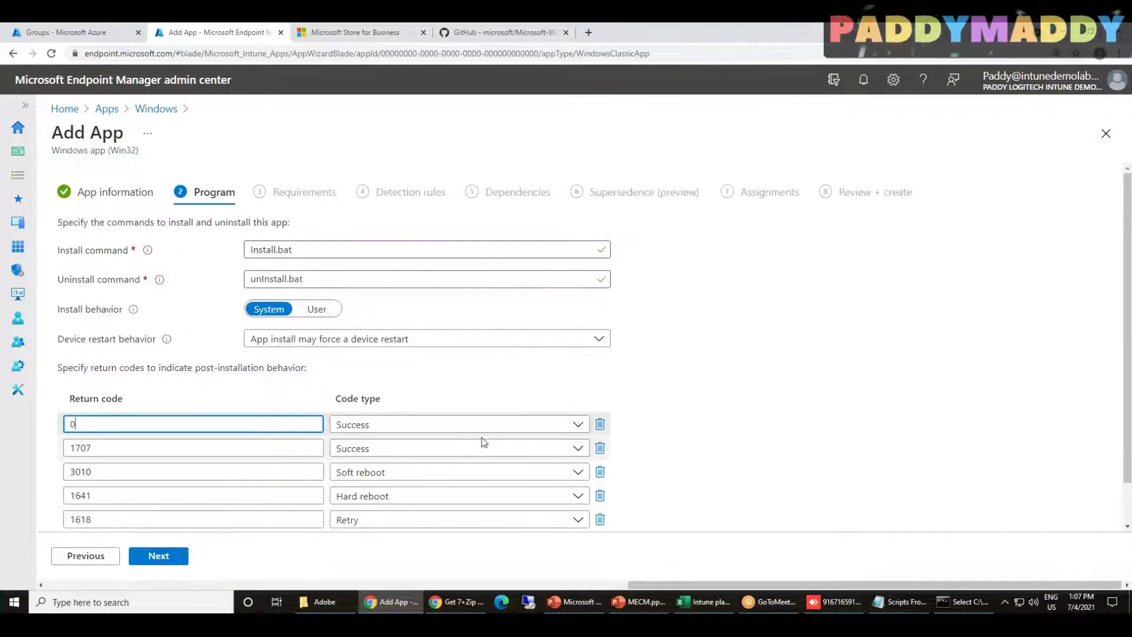
drag(109, 152, 137, 151)
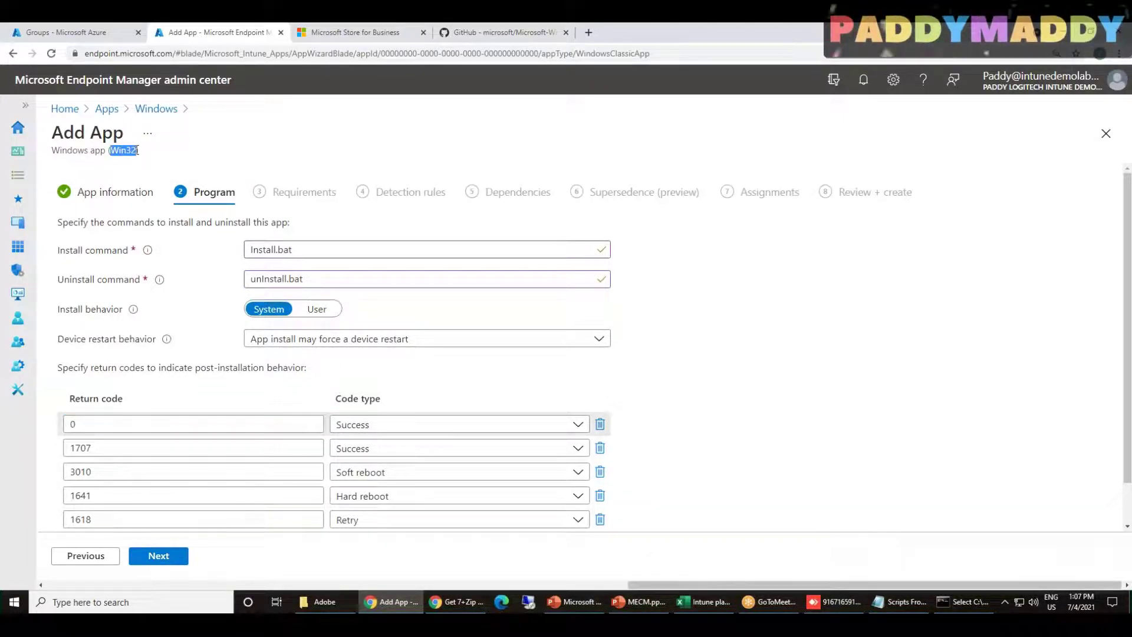
click(157, 557)
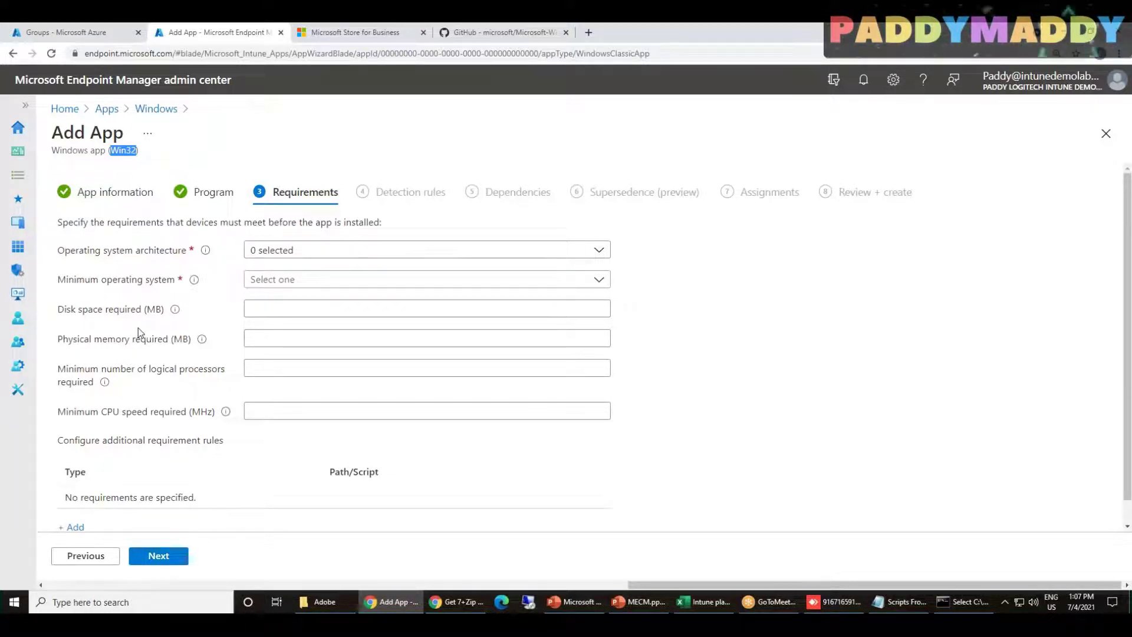
Require 64-bit architecture and Windows 10 1809 as the minimum operating system
click(83, 423)
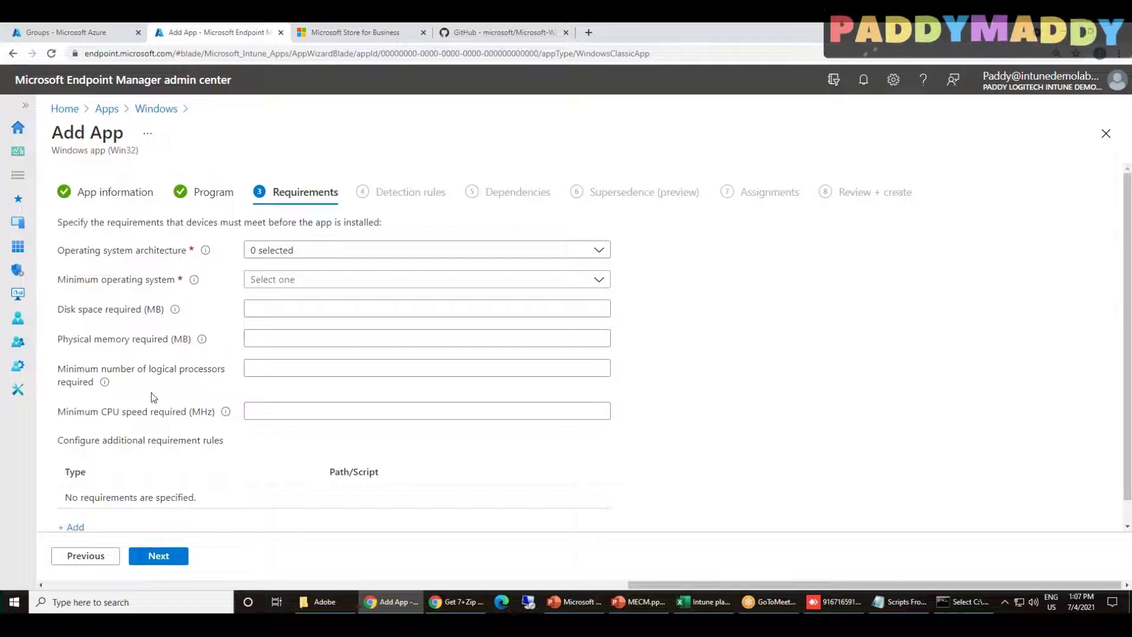
drag(120, 373, 205, 373)
drag(80, 340, 129, 346)
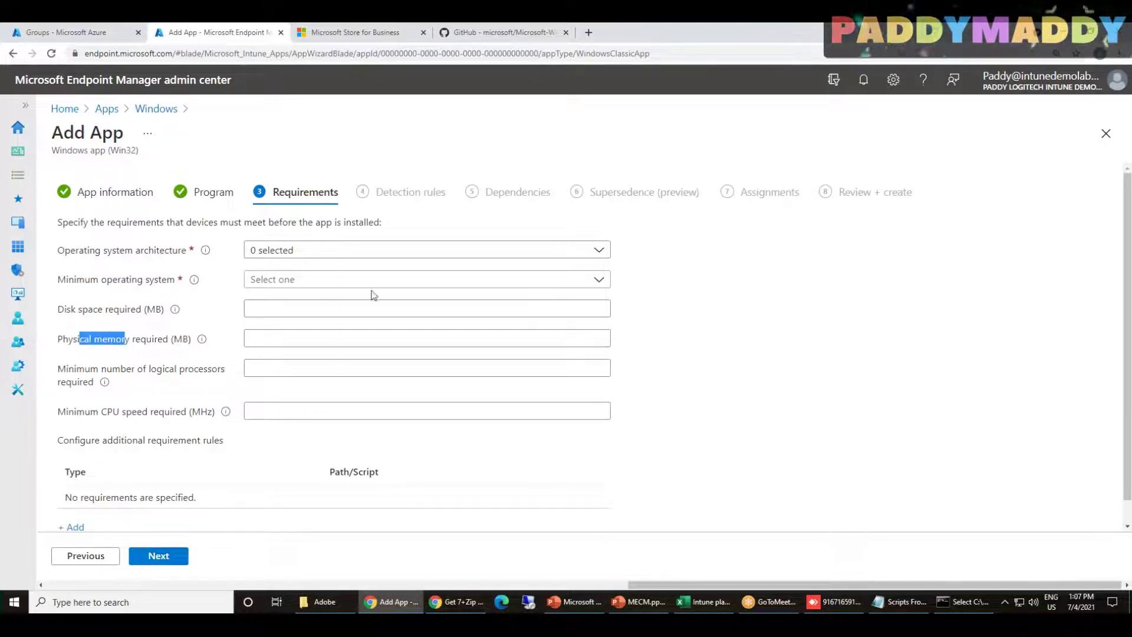
click(377, 250)
click(257, 294)
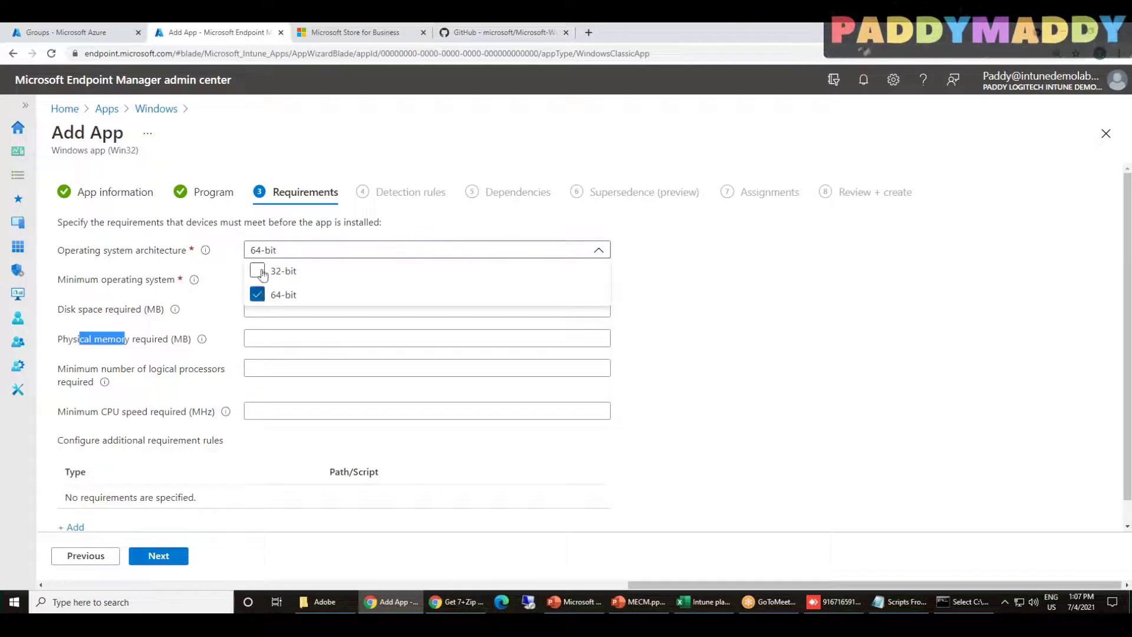
click(171, 257)
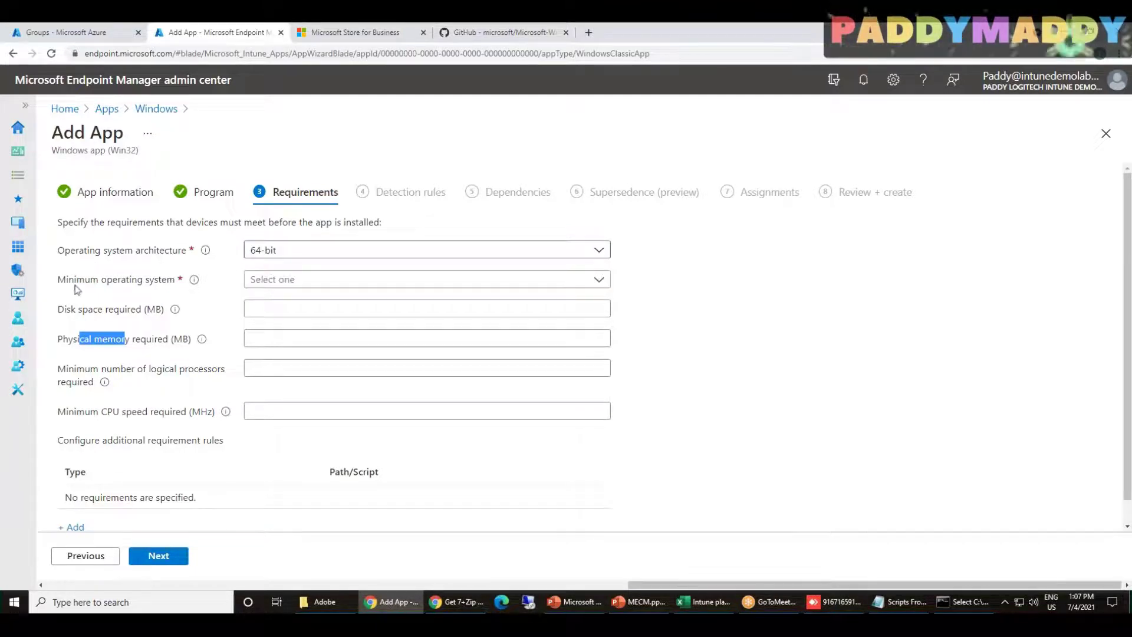
click(316, 279)
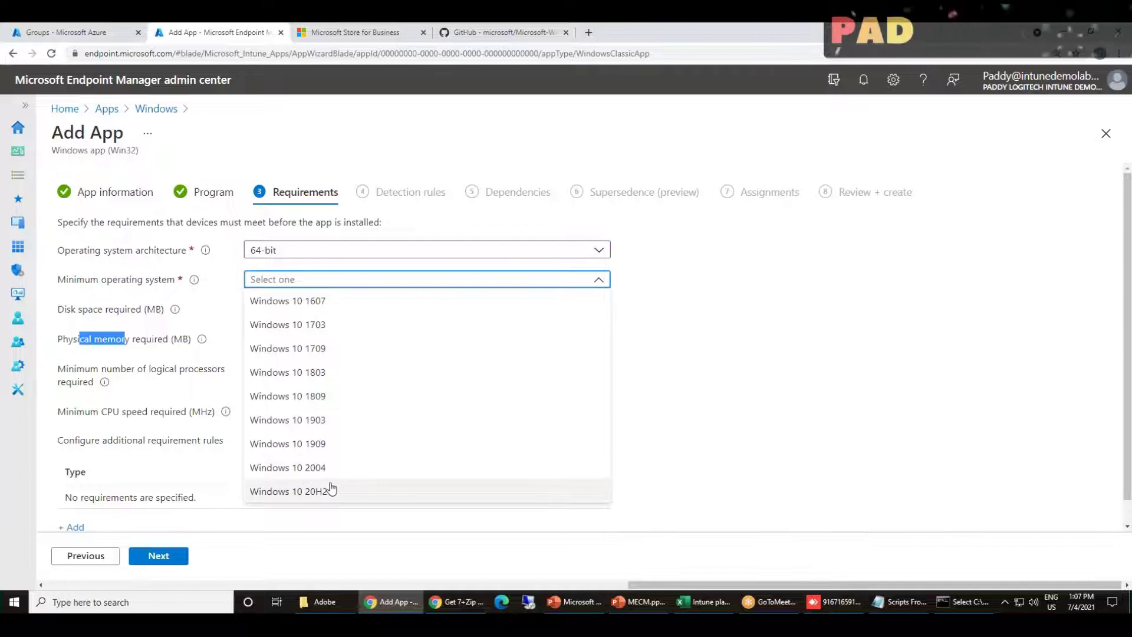
click(335, 445)
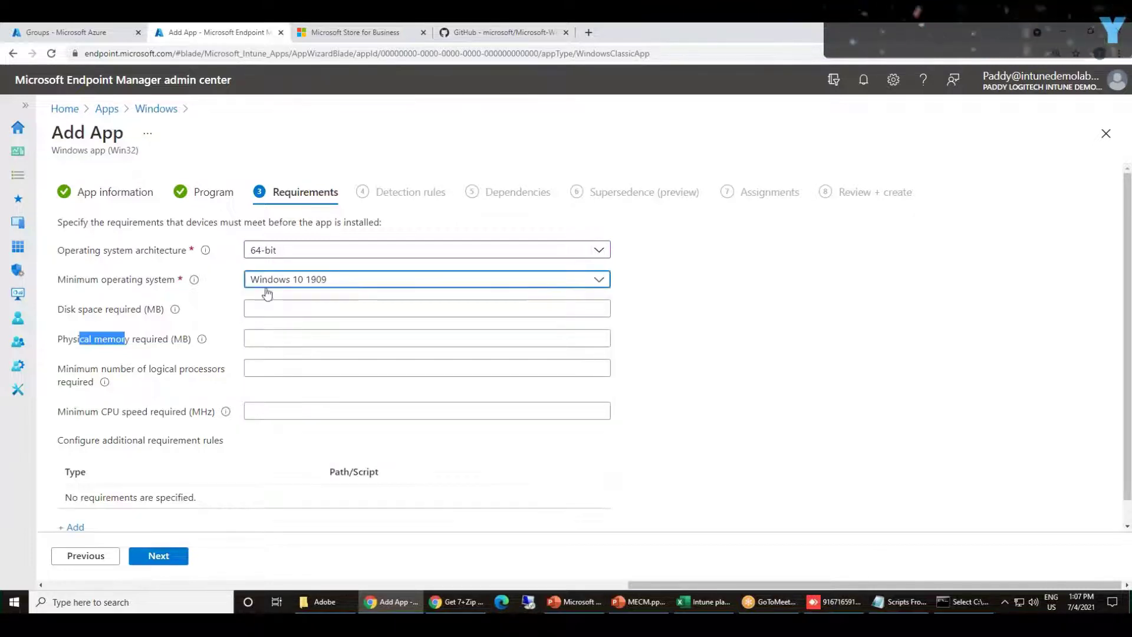
click(318, 285)
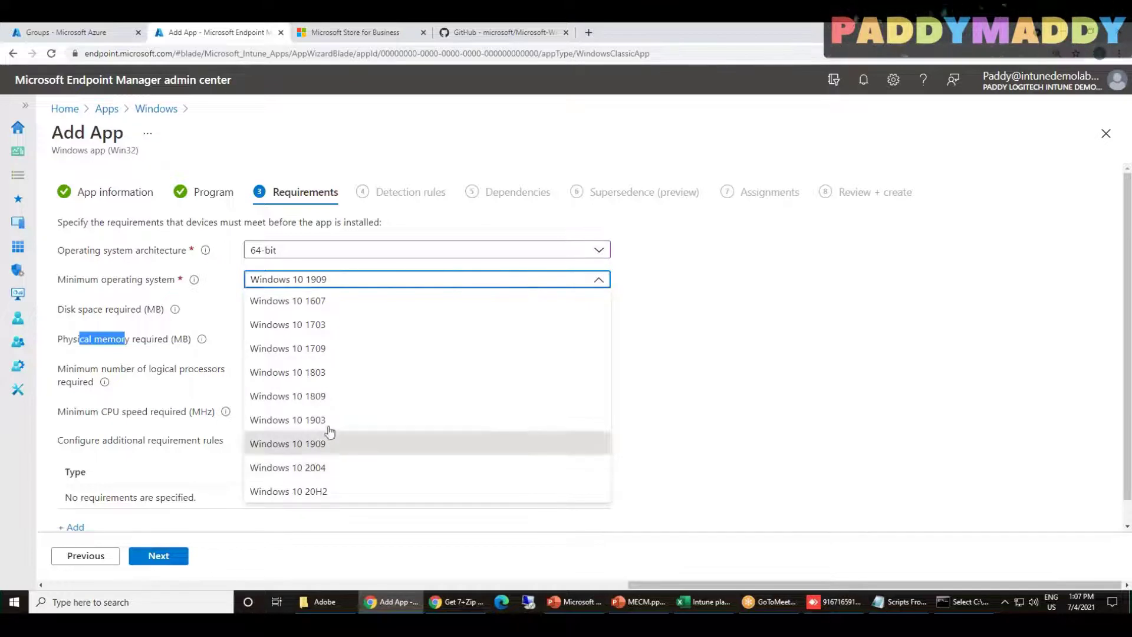
click(335, 400)
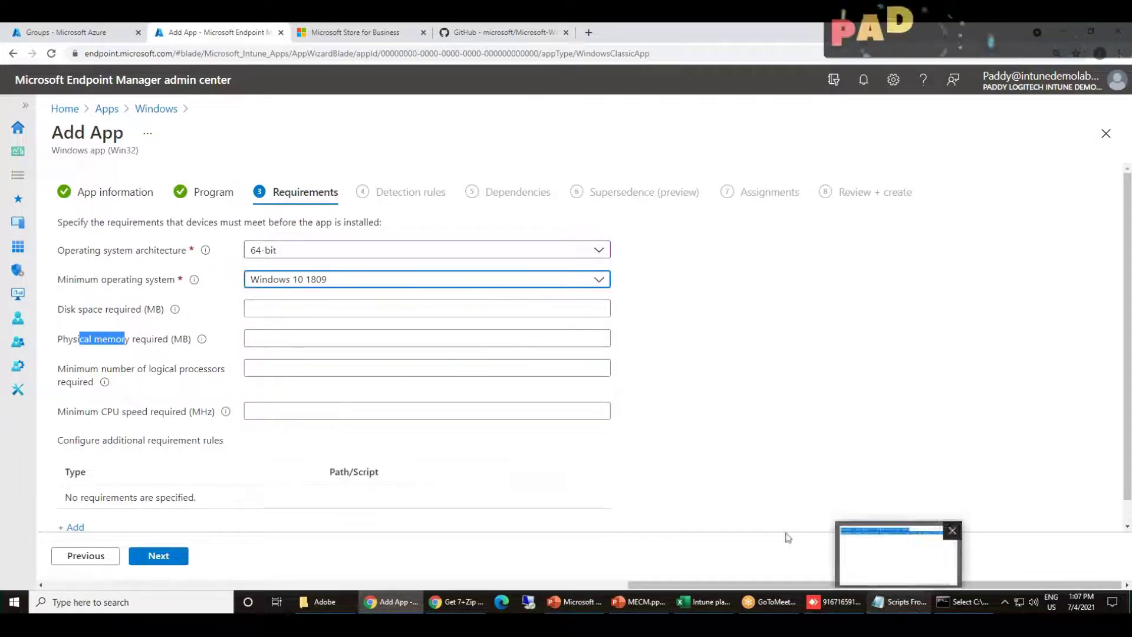
click(61, 276)
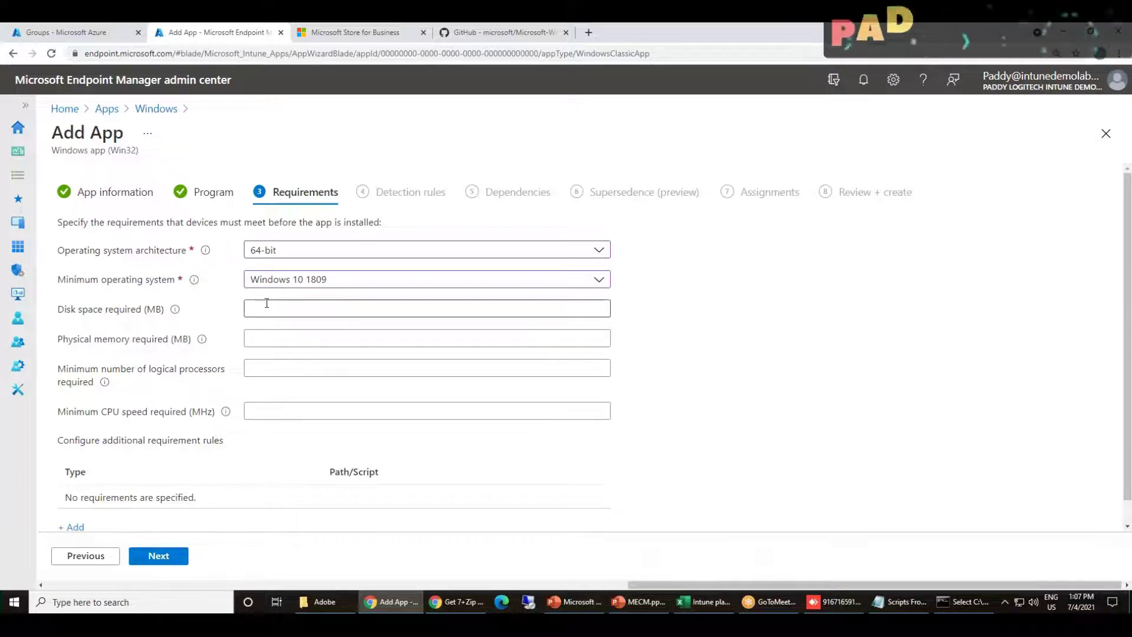
scroll(669, 415, down, 1)
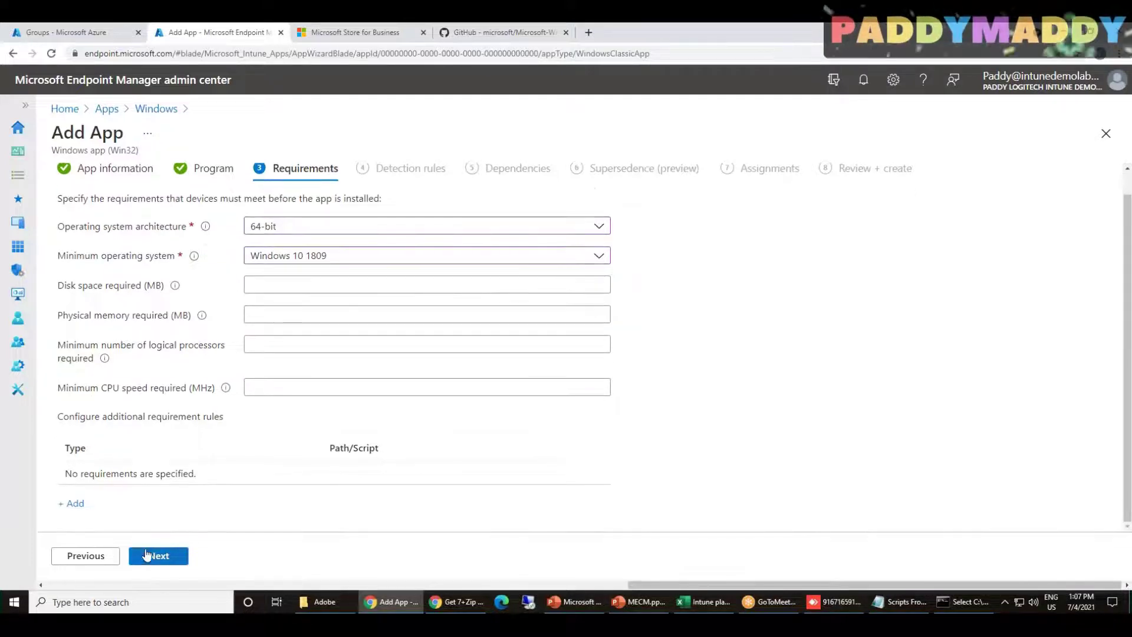
Start a script requirement rule, discard it unsaved, and advance to Detection rules
click(70, 503)
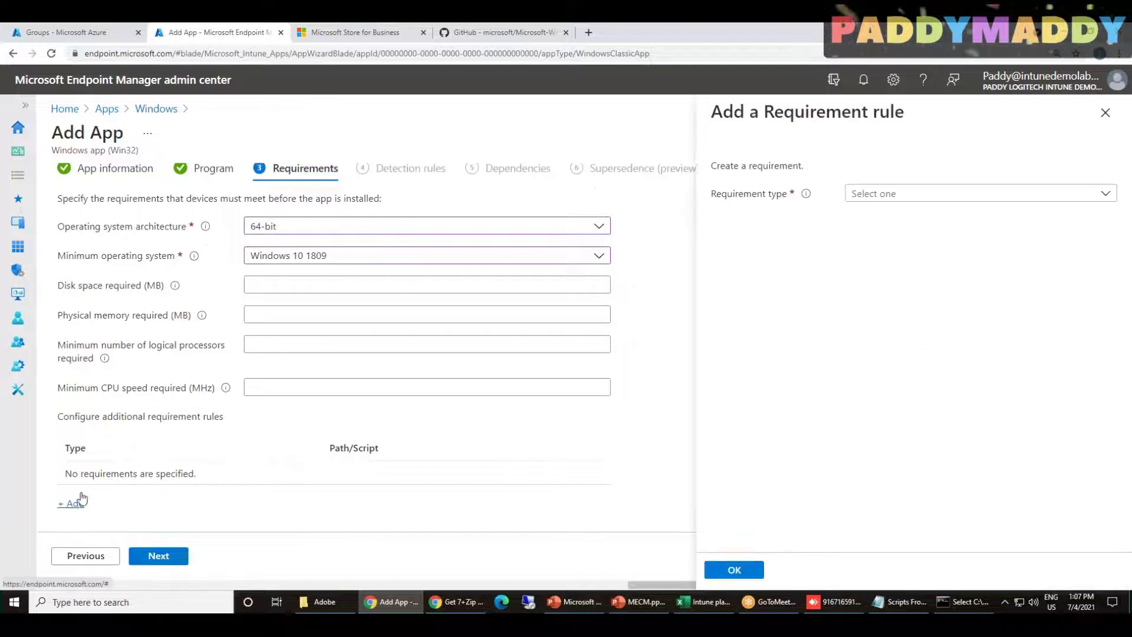
click(931, 197)
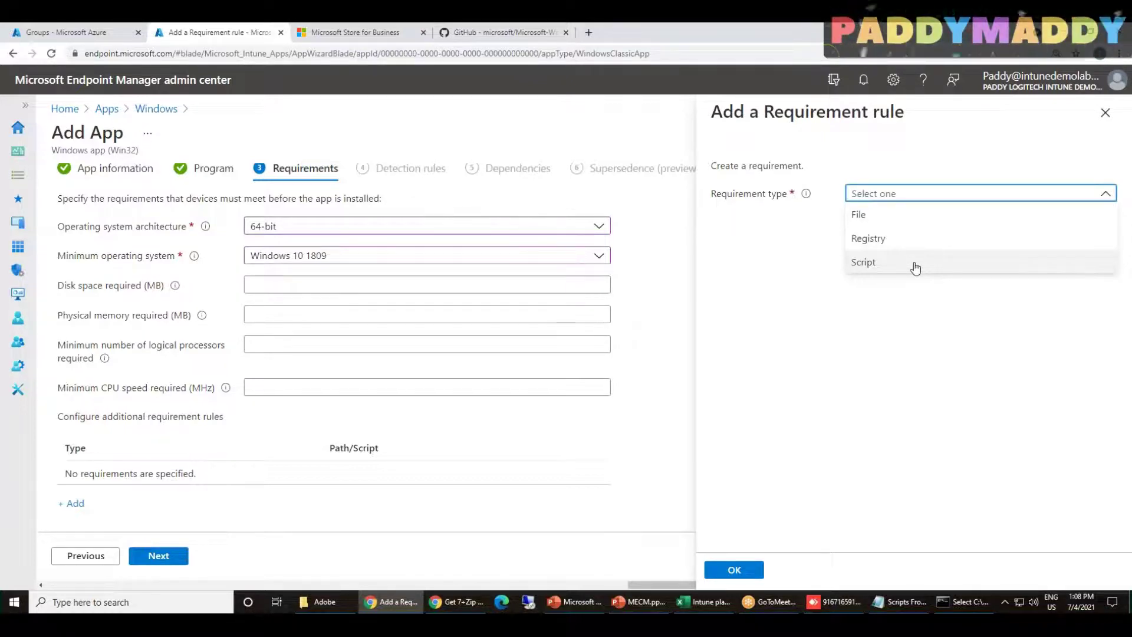
click(914, 264)
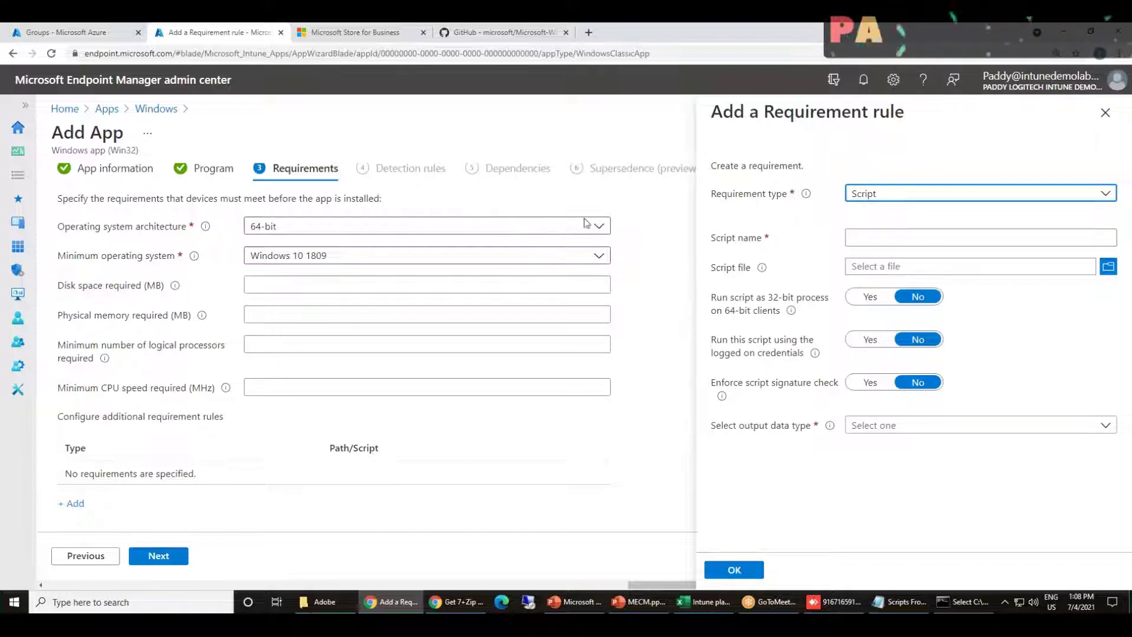
click(1105, 113)
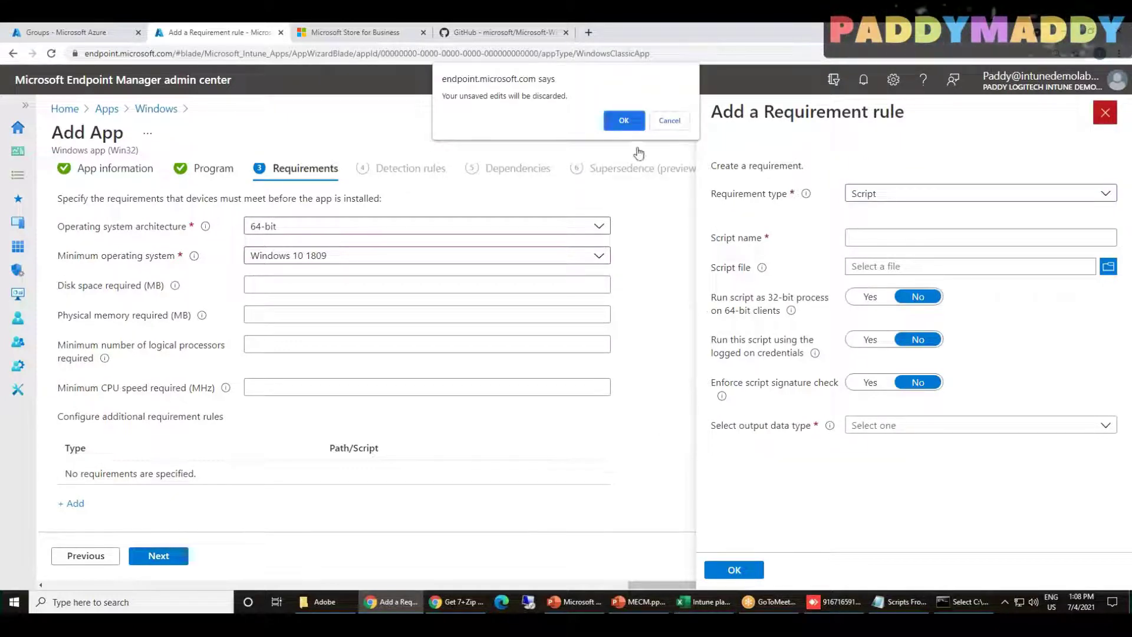
click(617, 118)
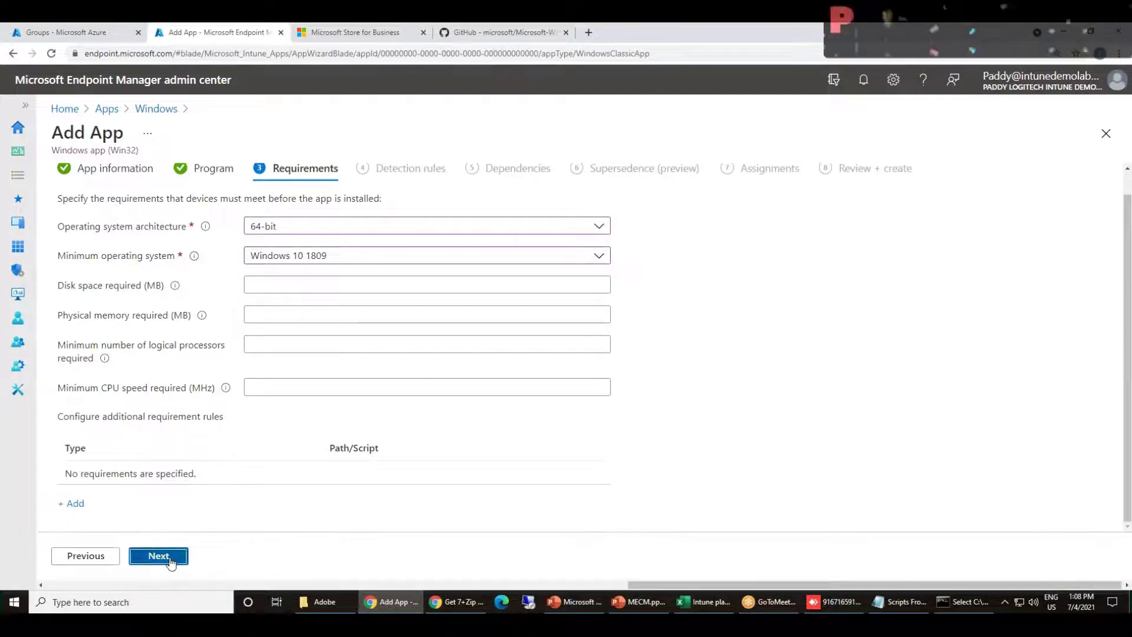
click(168, 558)
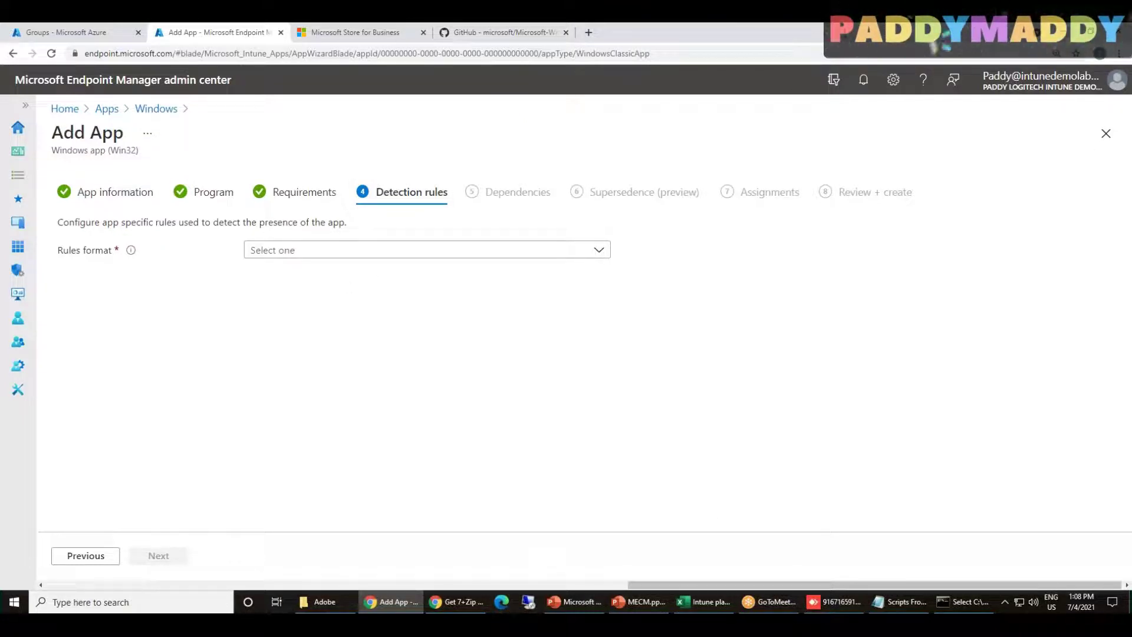
Mark up the Detection rules page with arrows and a circle, clear them, then show the rules formats
key(ctrl+2)
mouse_move(761, 245)
mouse_down()
mouse_move(797, 320)
mouse_move(811, 310)
mouse_move(791, 329)
mouse_move(765, 306)
mouse_up()
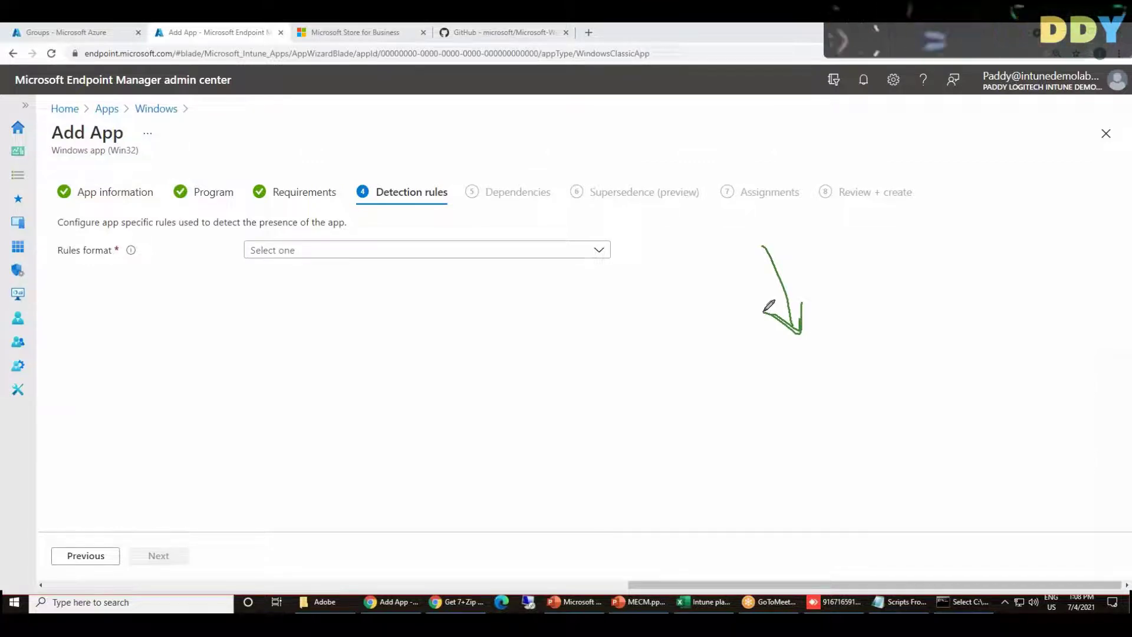
mouse_move(426, 201)
mouse_down()
mouse_move(377, 224)
mouse_move(428, 203)
mouse_move(616, 389)
mouse_move(620, 361)
mouse_up()
mouse_move(575, 450)
mouse_down()
mouse_move(689, 418)
mouse_move(672, 438)
mouse_up()
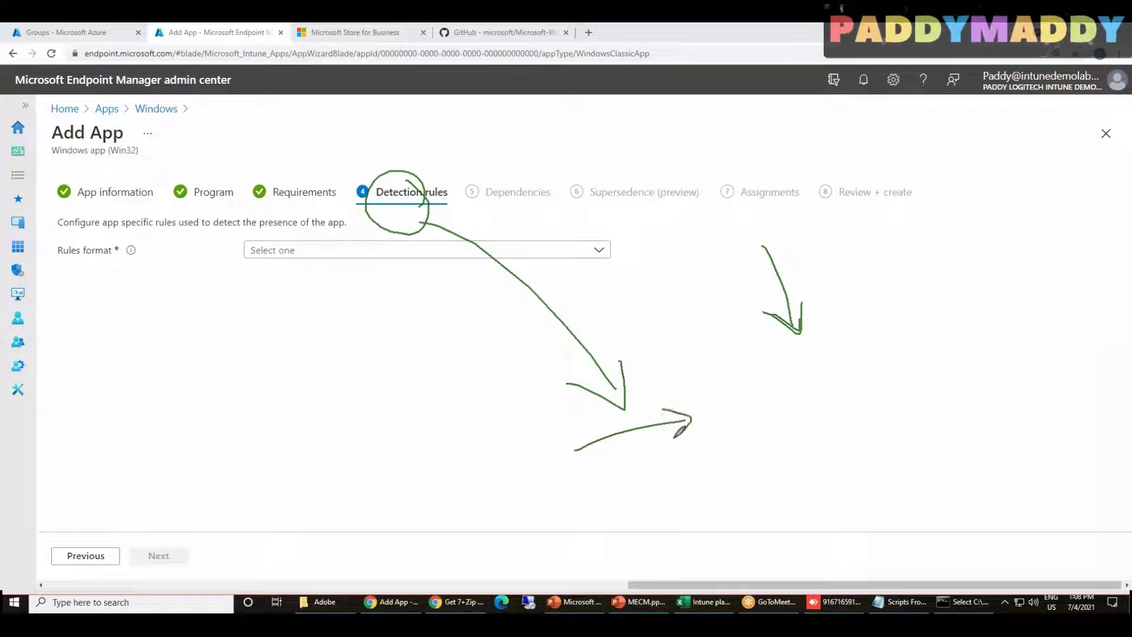
mouse_move(619, 501)
mouse_down()
mouse_move(707, 476)
mouse_move(700, 494)
mouse_up()
drag(656, 540, 758, 512)
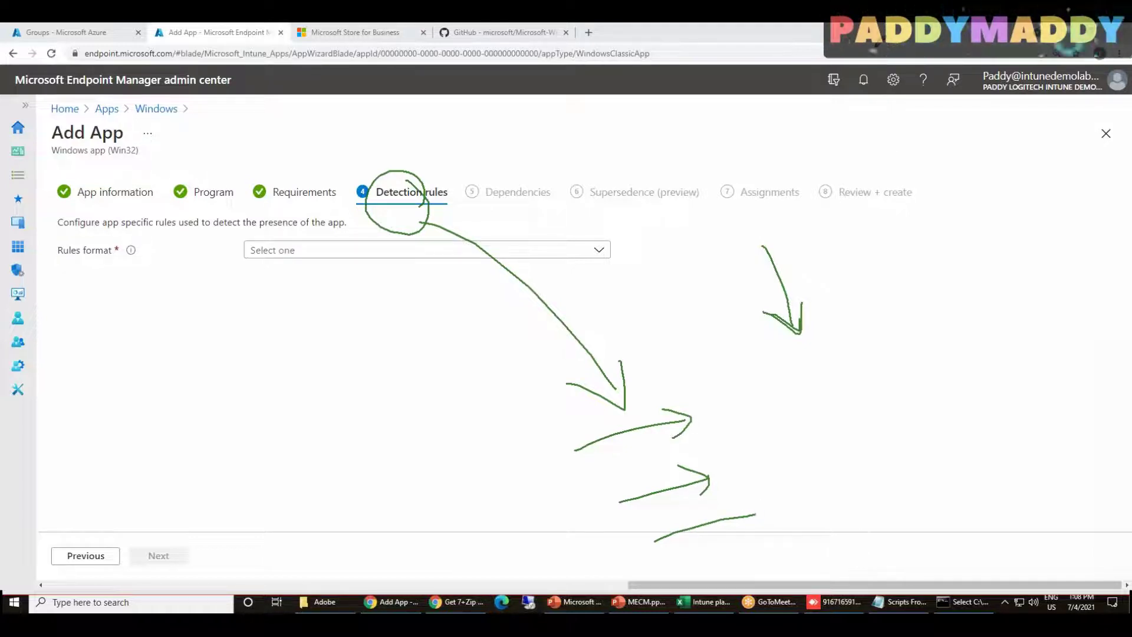
click(894, 112)
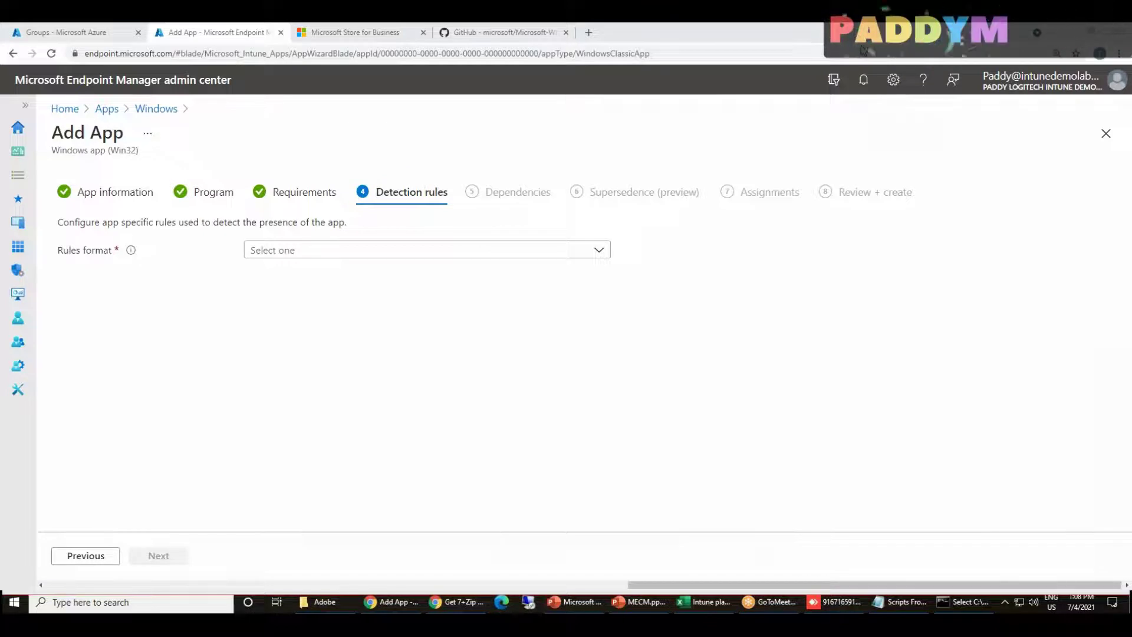
click(395, 253)
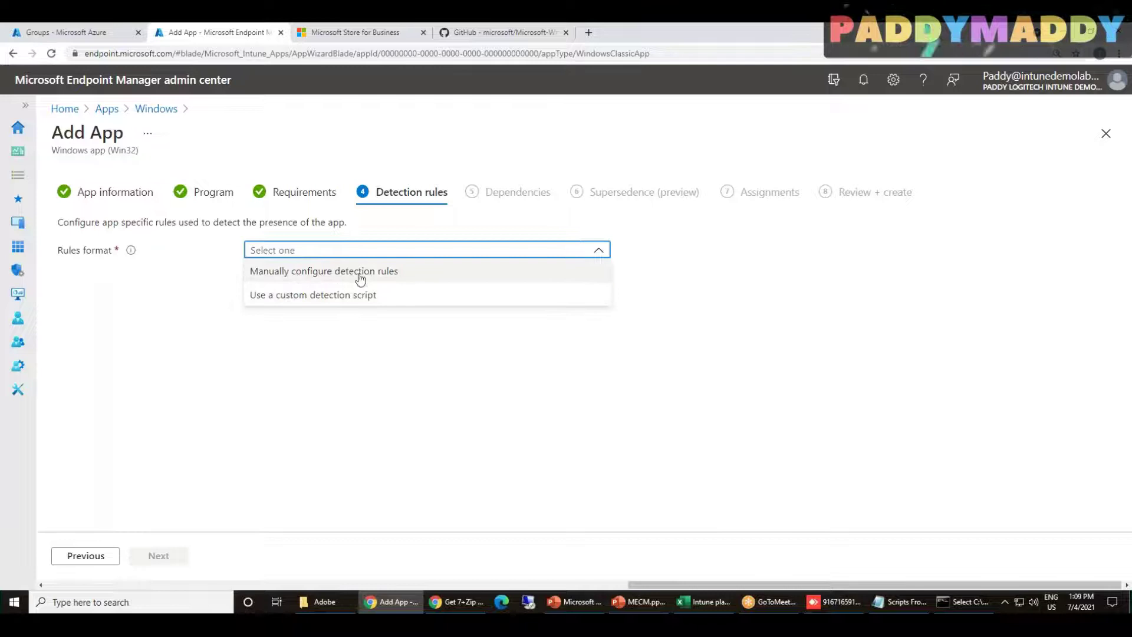
Choose Manually configure detection rules and add a new rule, showing its rule types
click(415, 276)
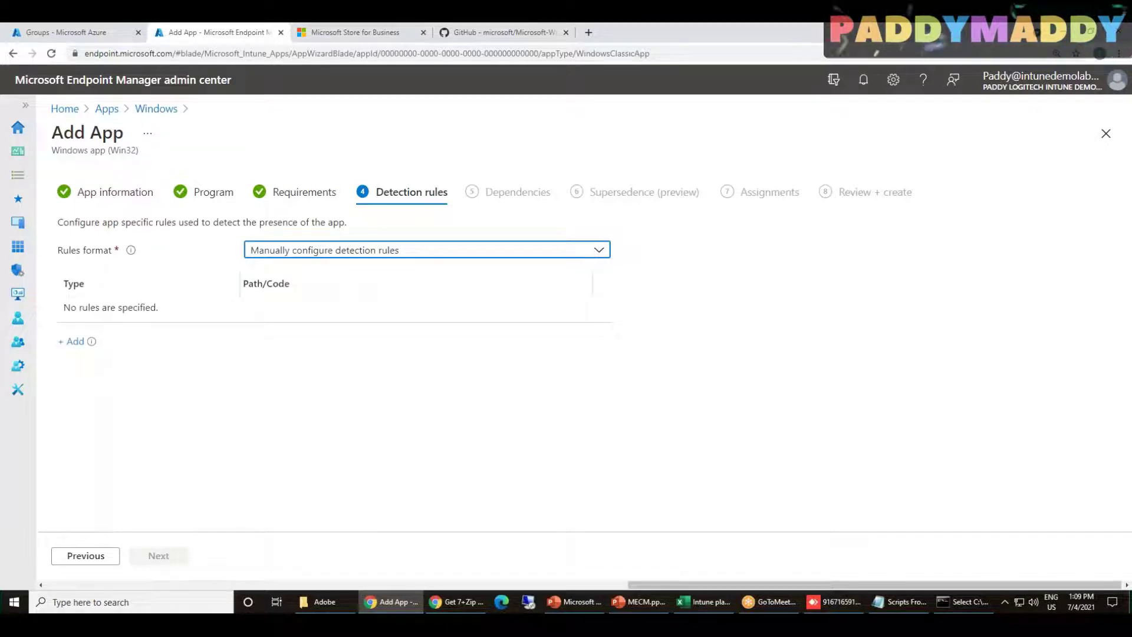
click(74, 341)
click(889, 195)
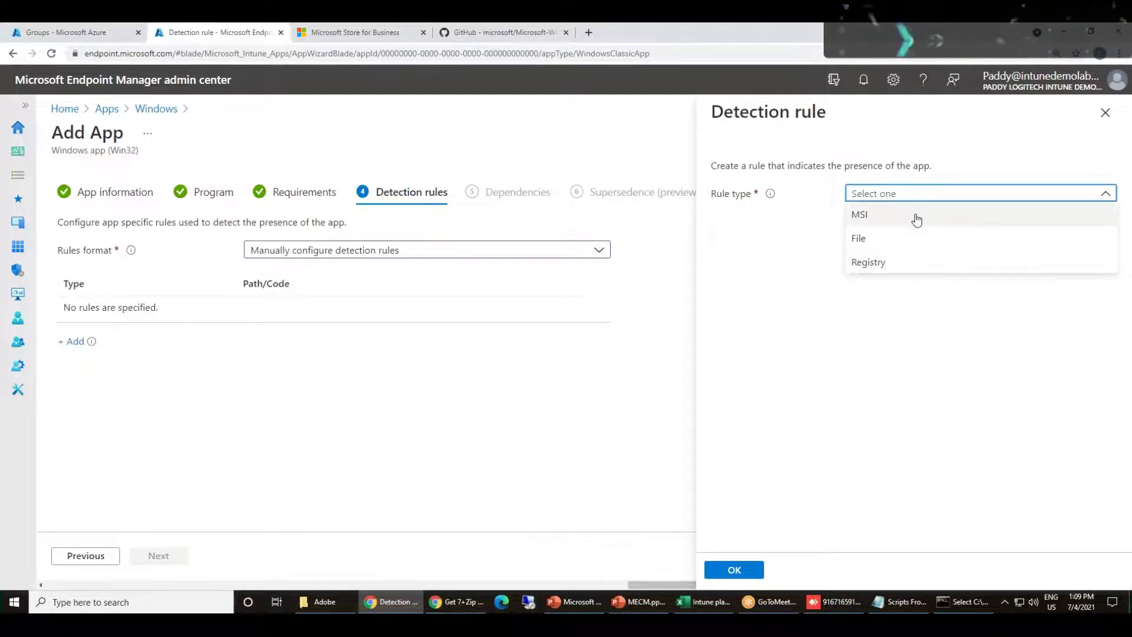
Run Install.bat from a command prompt in C:\Intune\Adobe, then cancel the Adobe Reader X setup
click(334, 596)
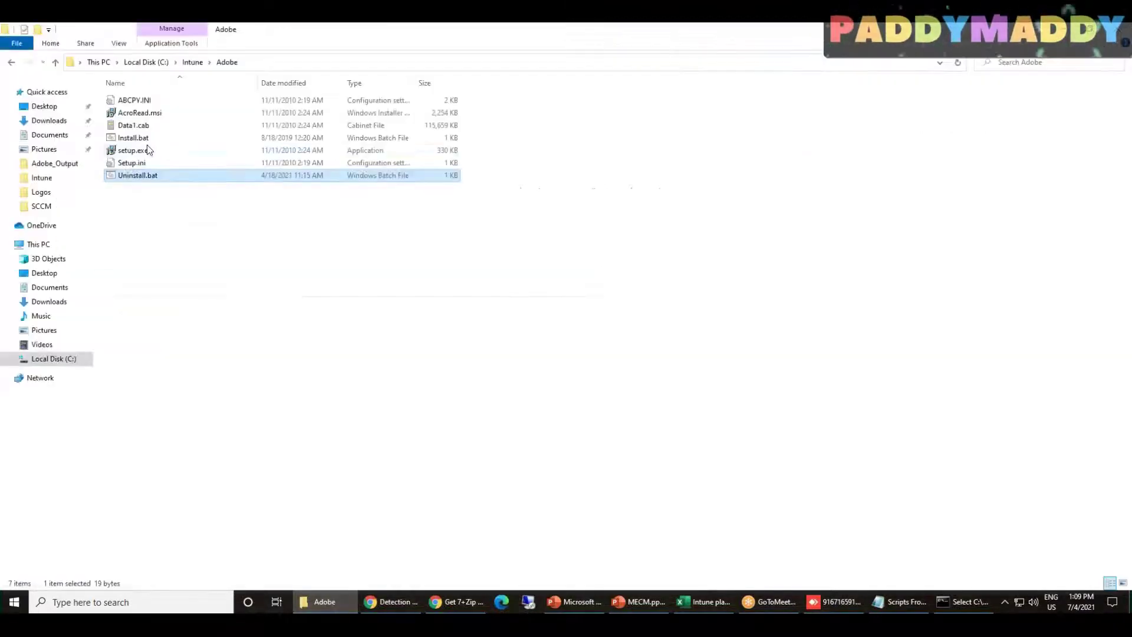
click(365, 61)
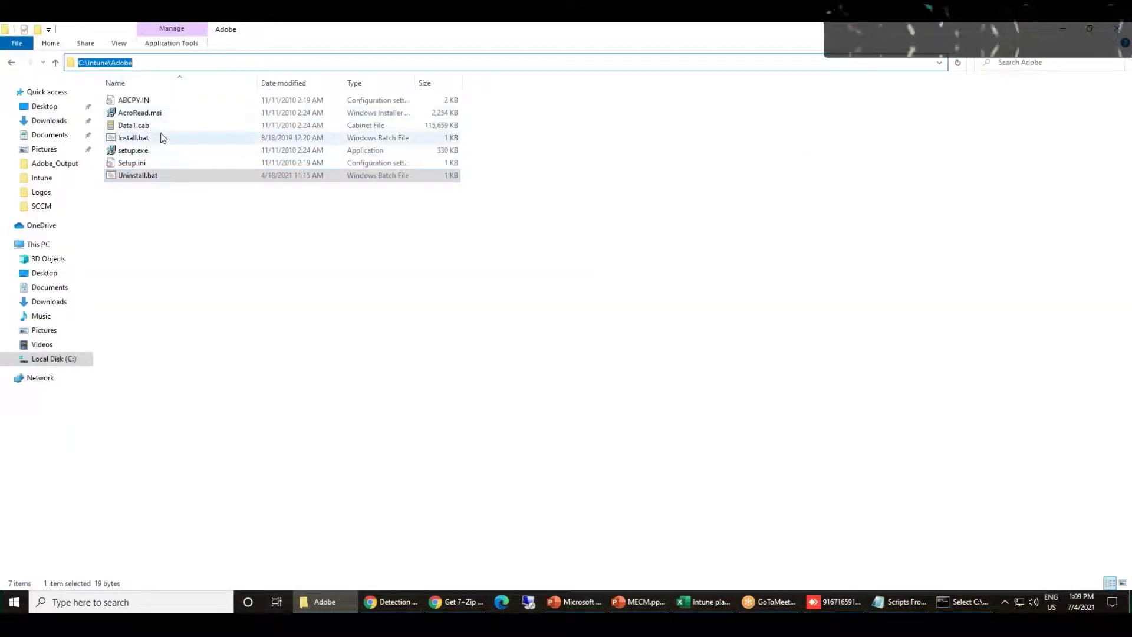
text(cmd)
key(Return)
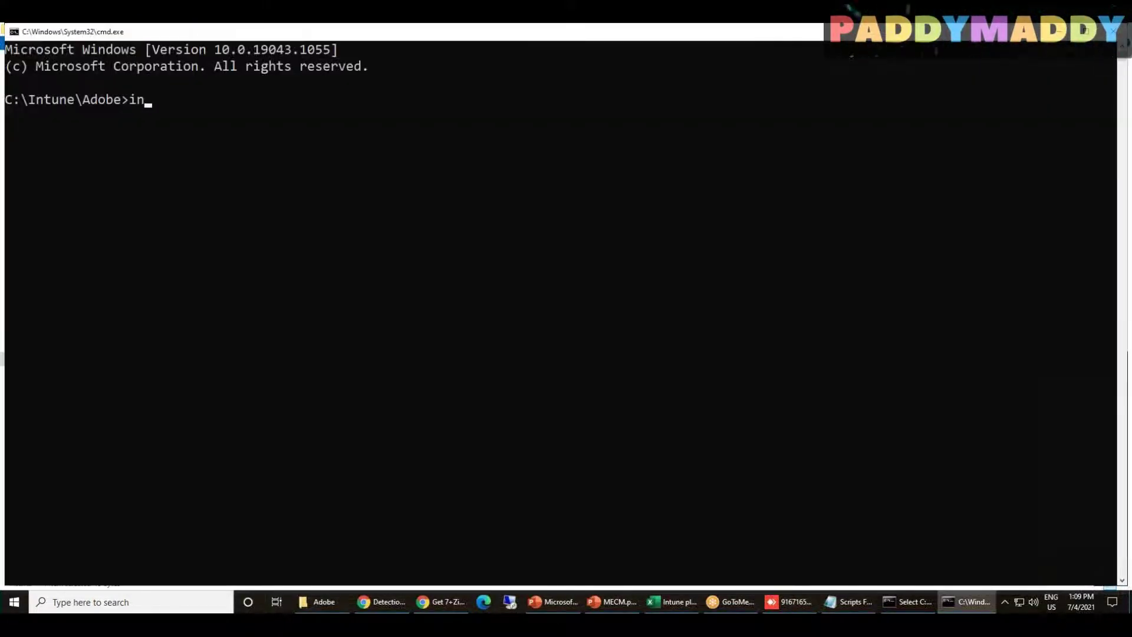
text(in)
key(Tab)
key(Return)
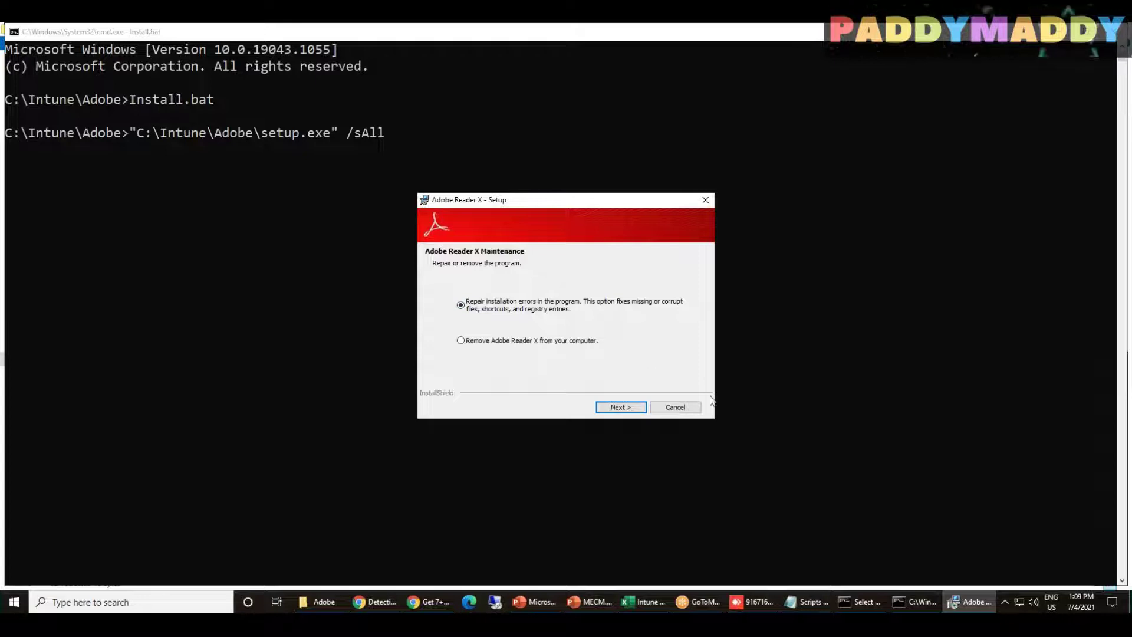
click(675, 407)
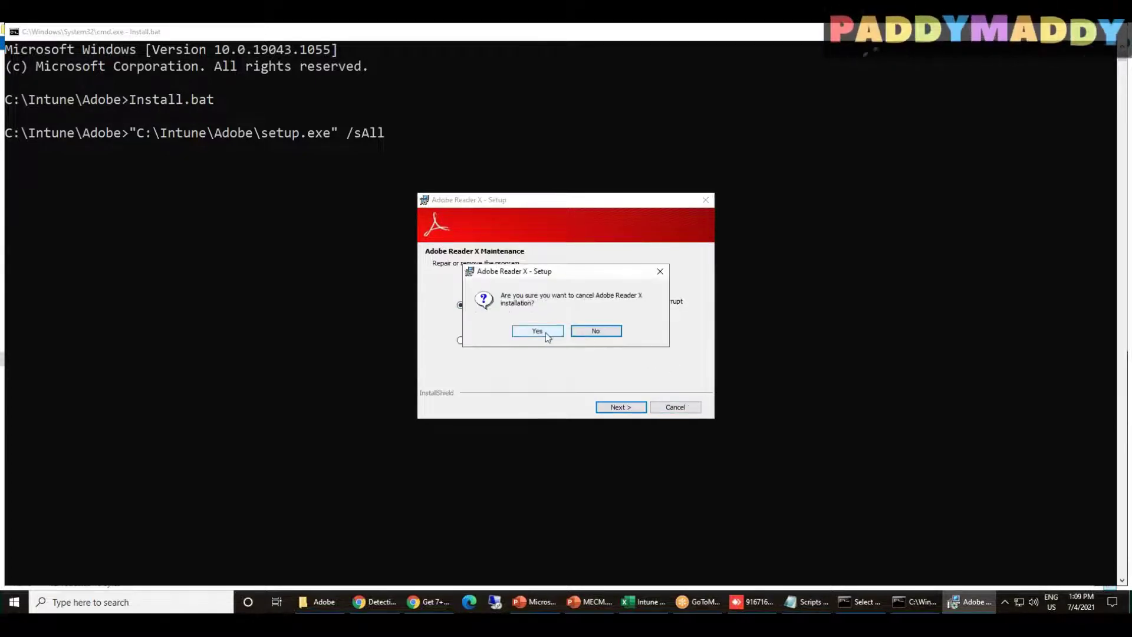
click(537, 331)
Browse to C:\Program Files (x86)\Adobe\Reader 10.0\Reader
click(315, 596)
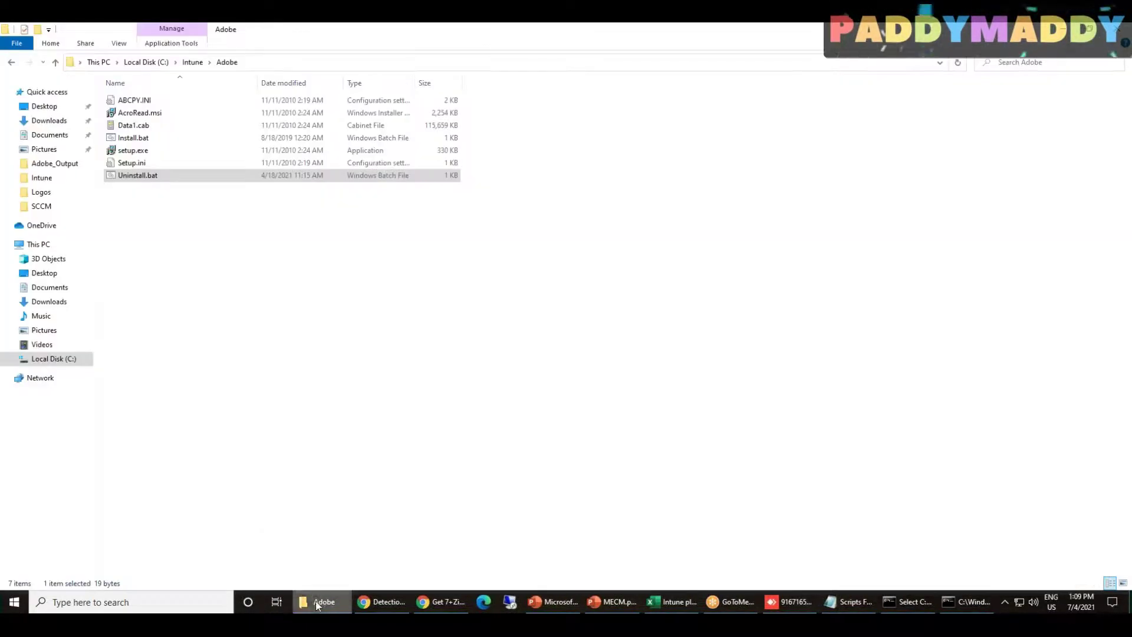
click(48, 359)
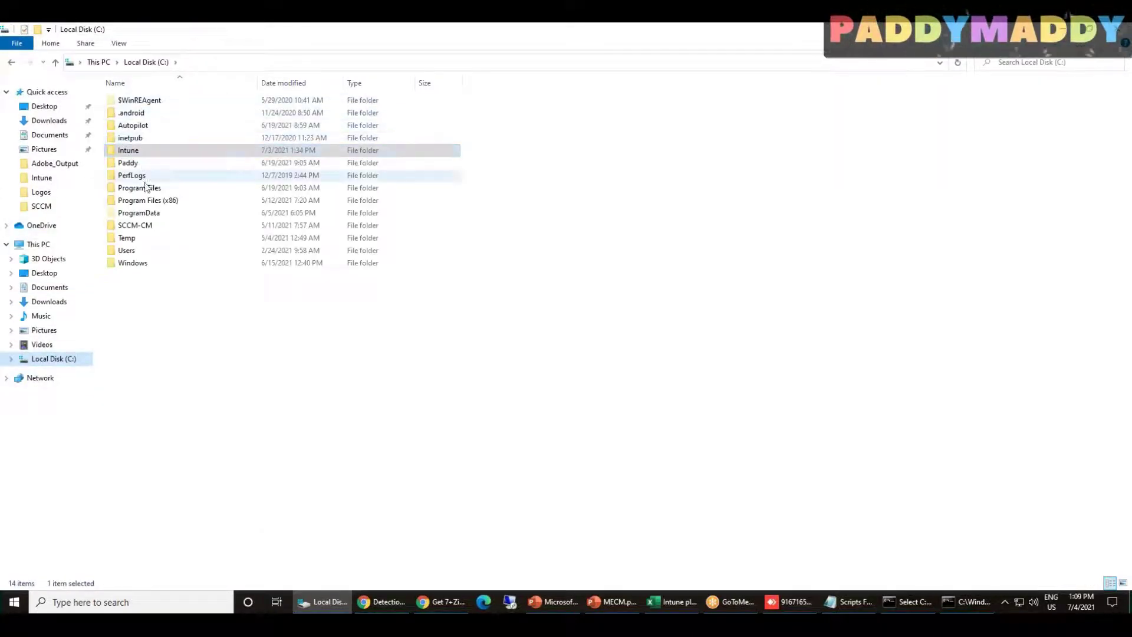
double_click(148, 200)
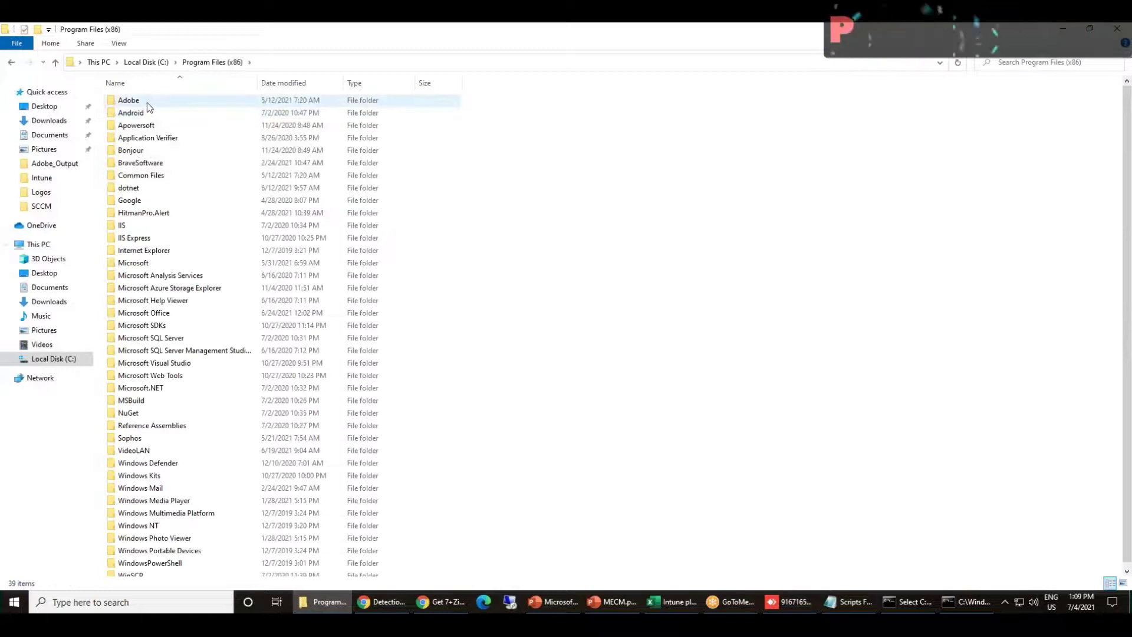
double_click(146, 103)
click(147, 100)
double_click(147, 100)
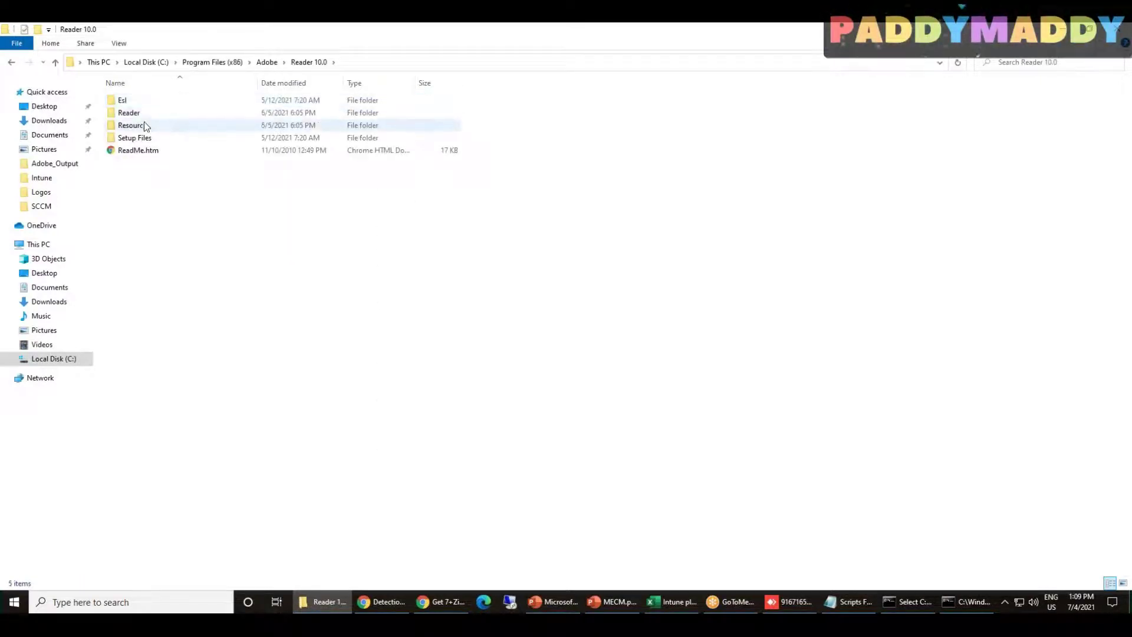
click(147, 140)
double_click(148, 139)
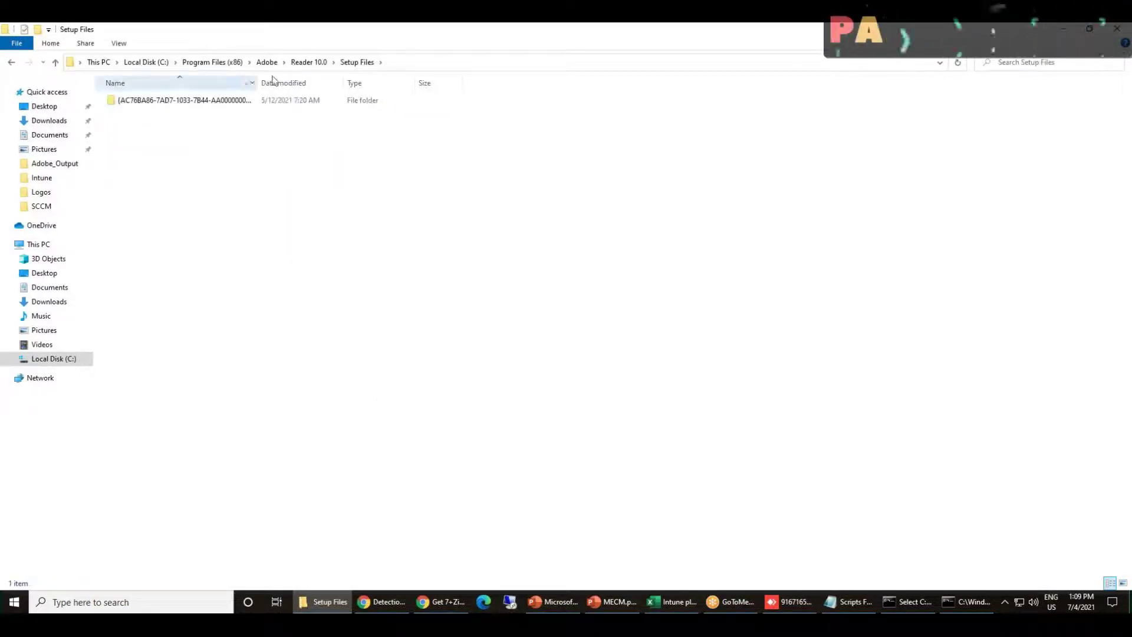
click(307, 62)
double_click(128, 113)
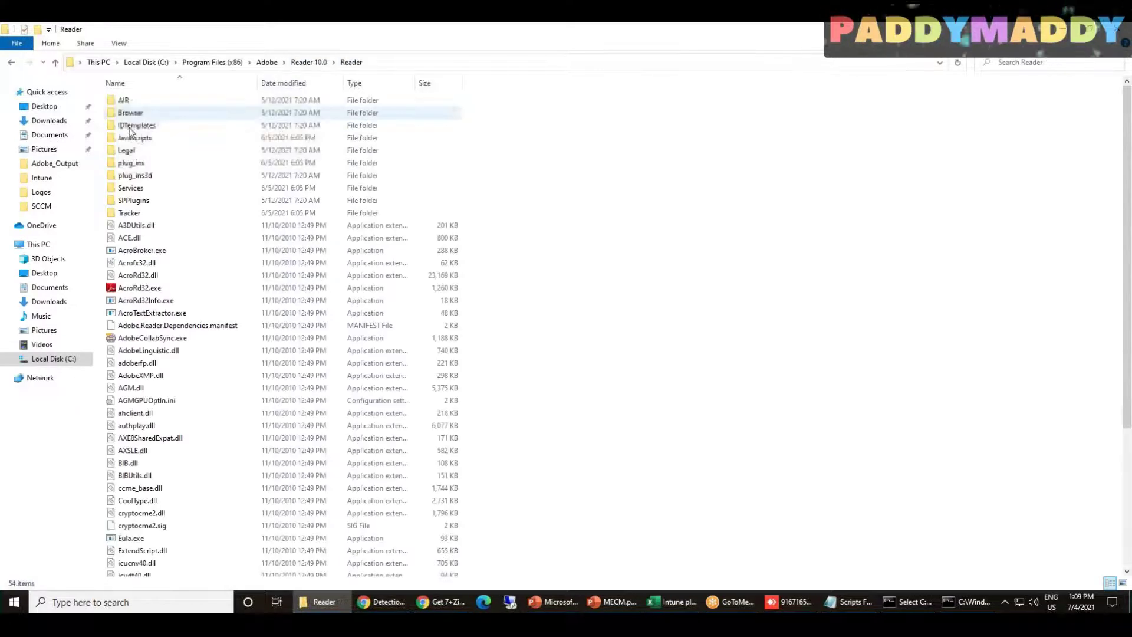
Confirm AcroRd32.exe's file version is 10.0.0.396, then return to the detection rule
click(141, 288)
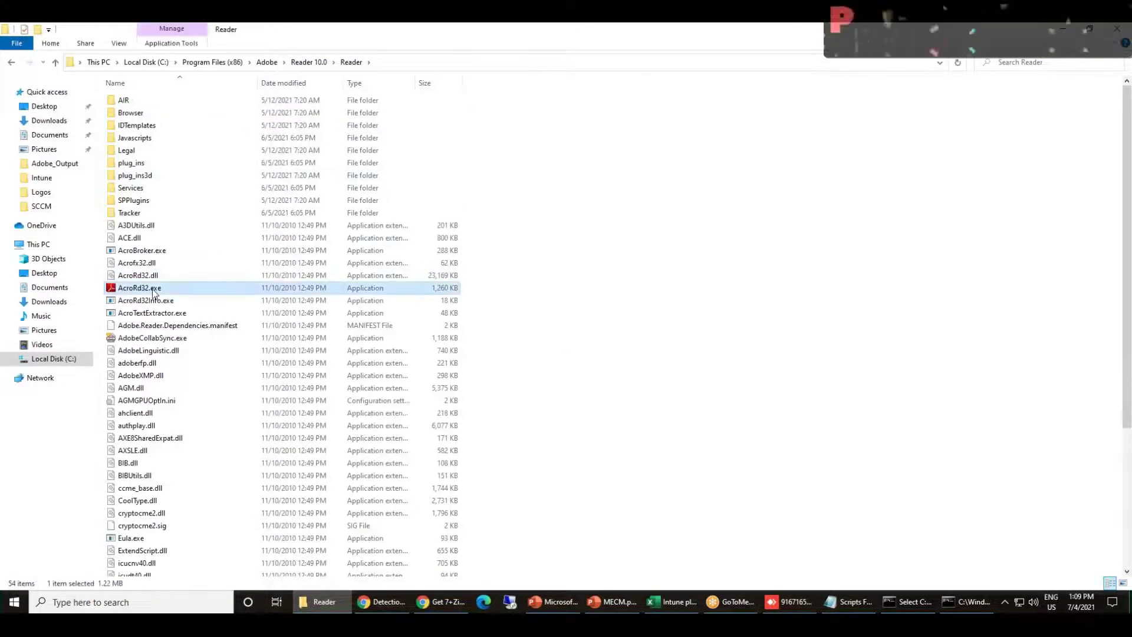
right_click(152, 288)
click(220, 537)
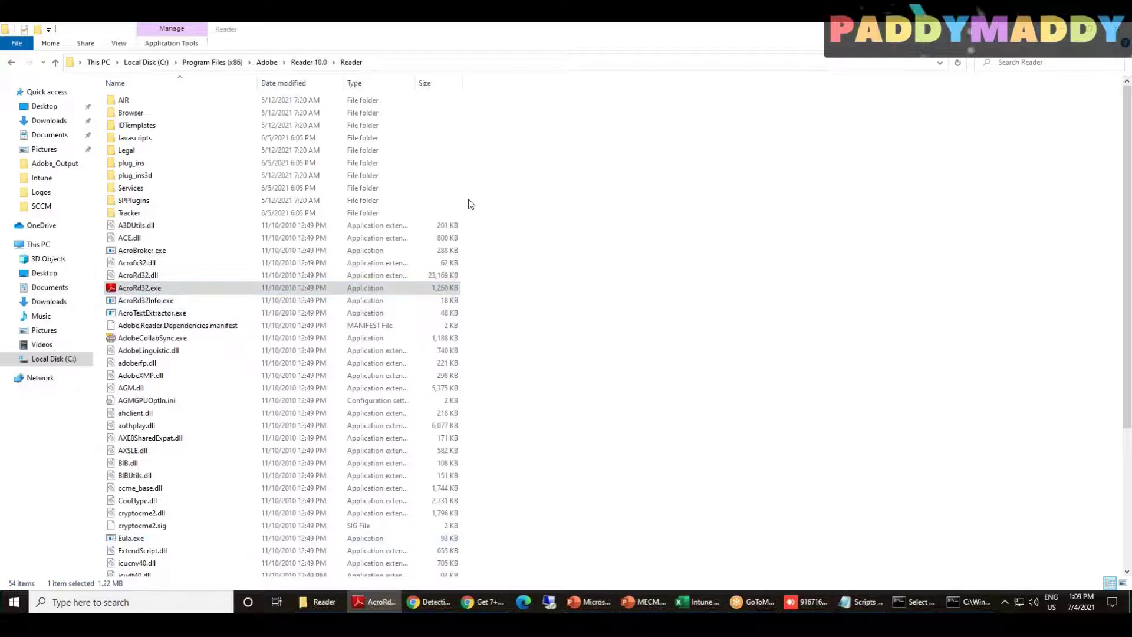
click(263, 291)
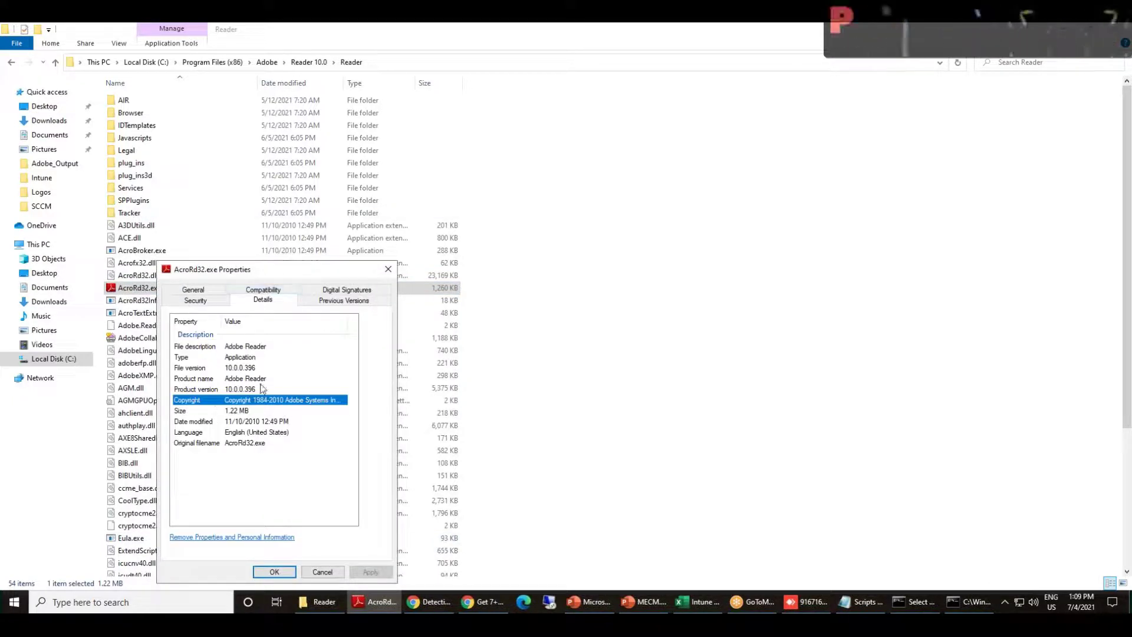
click(242, 389)
click(238, 367)
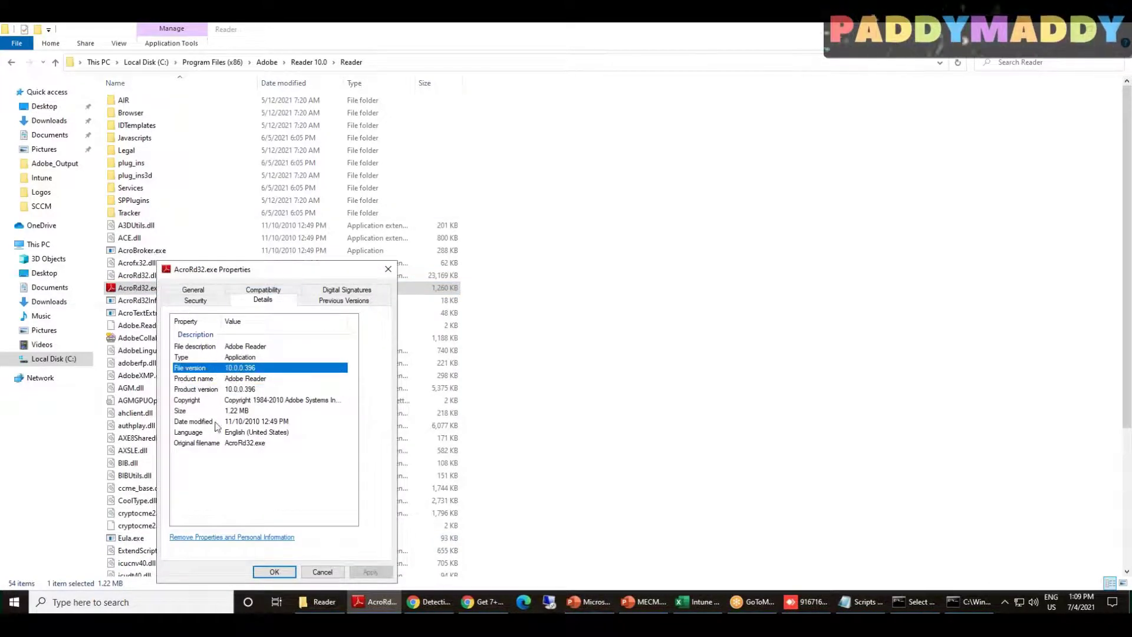
drag(305, 269, 744, 174)
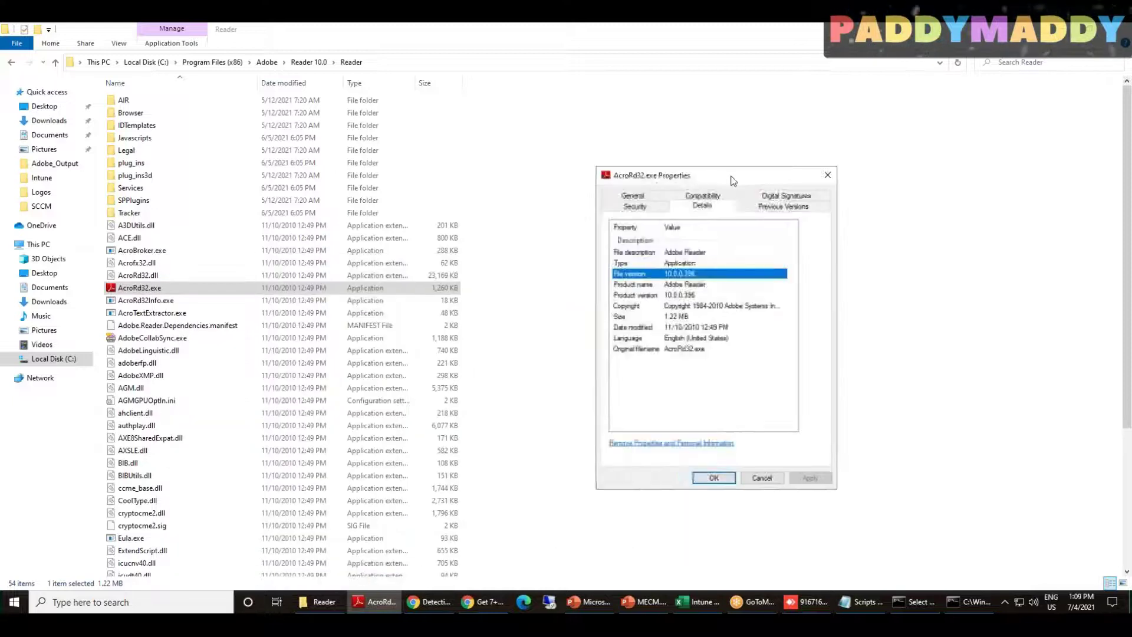
click(421, 602)
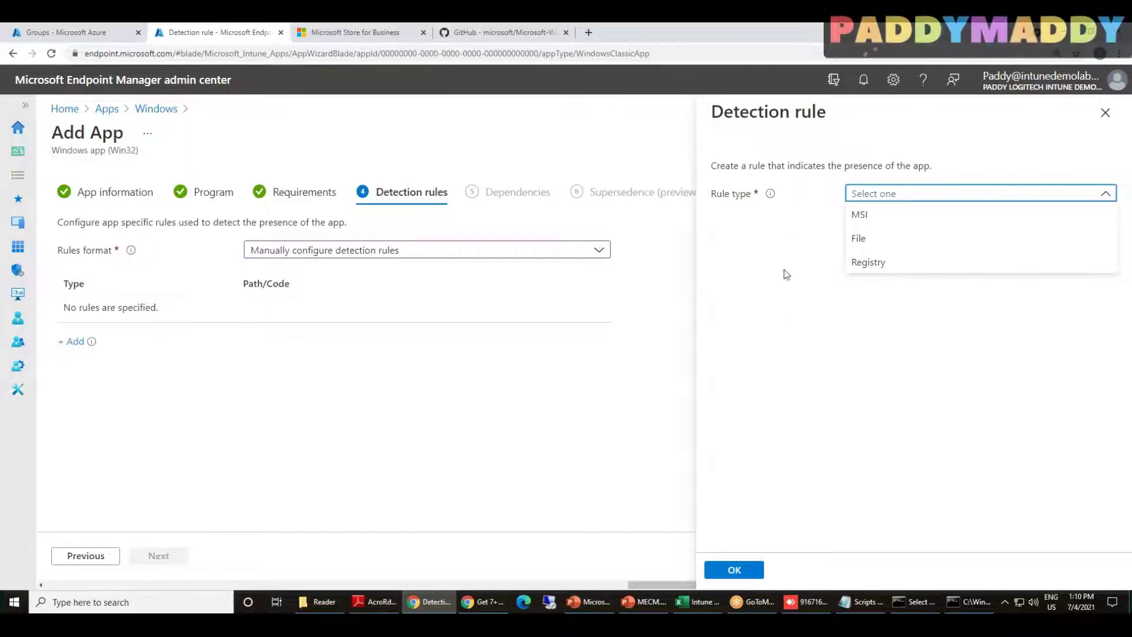
Set the rule type to File and paste C:\Program Files (x86)\Adobe\Reader 10.0\Reader into Path
click(873, 243)
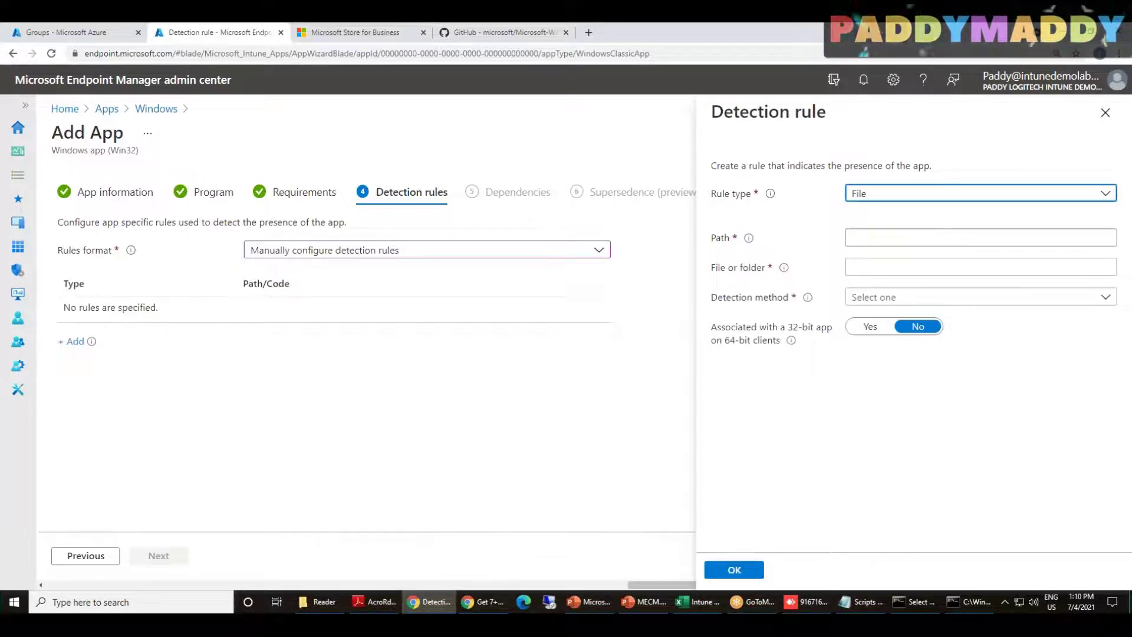
click(315, 597)
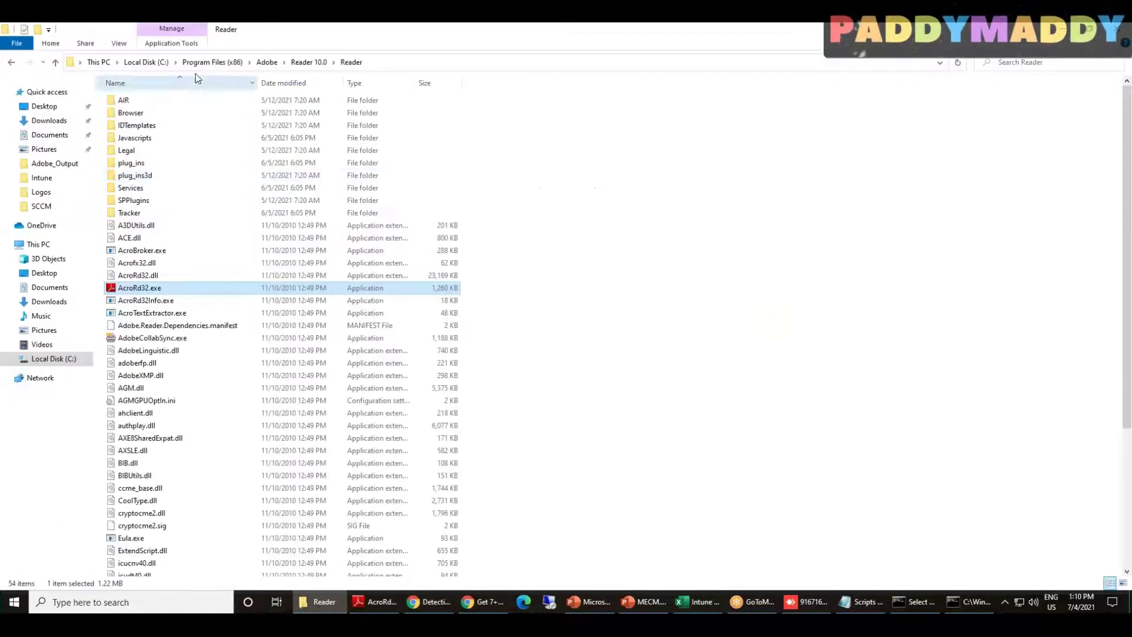
click(284, 59)
key(ctrl+c)
click(428, 601)
click(880, 237)
key(ctrl+v)
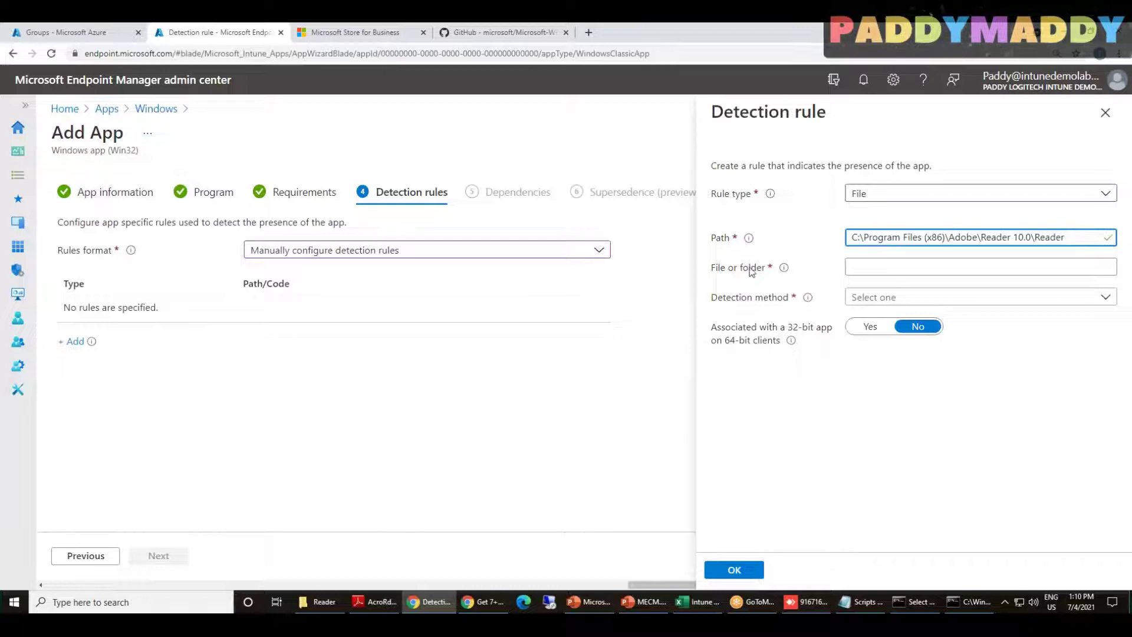
Enter AcroRd32.exe as the File or folder name, checking it against the Reader folder
click(330, 600)
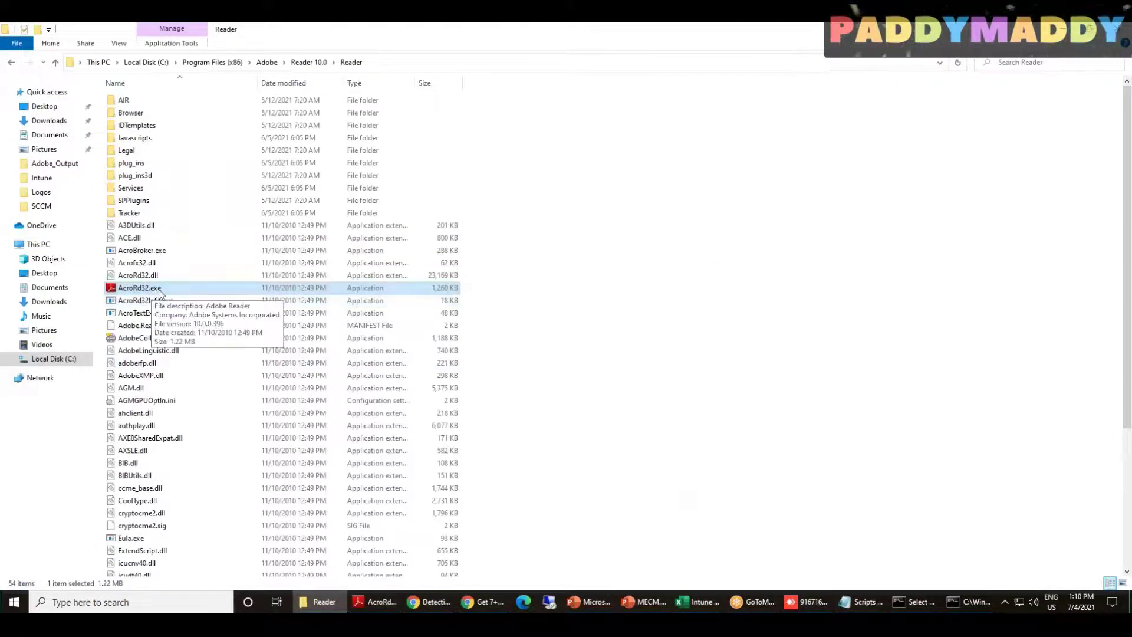
key(F2)
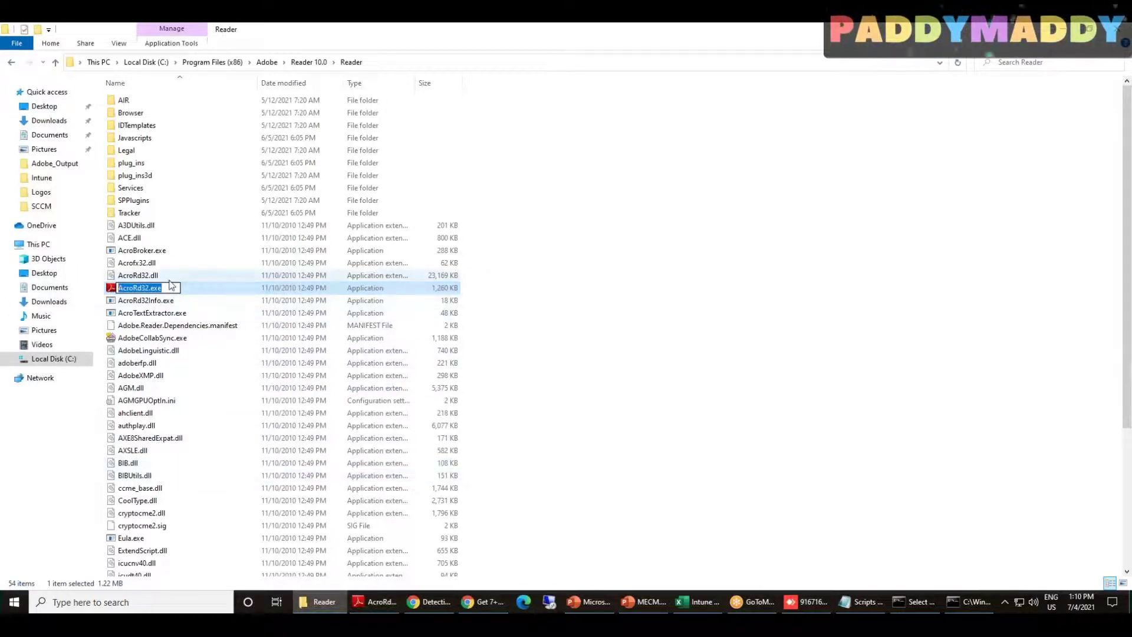
click(374, 601)
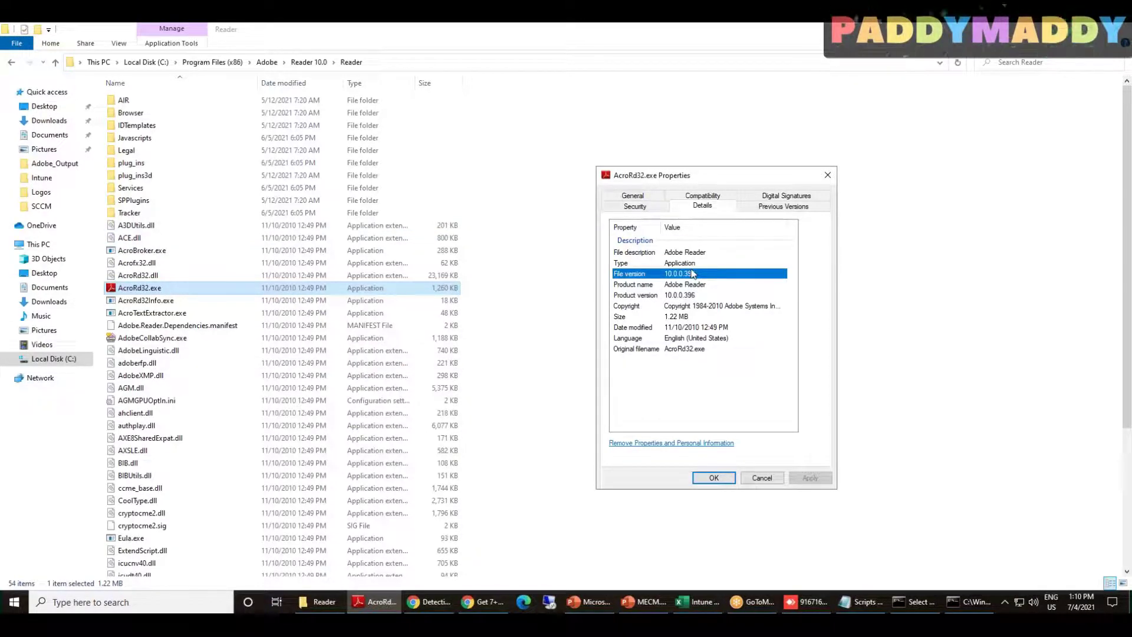
click(761, 478)
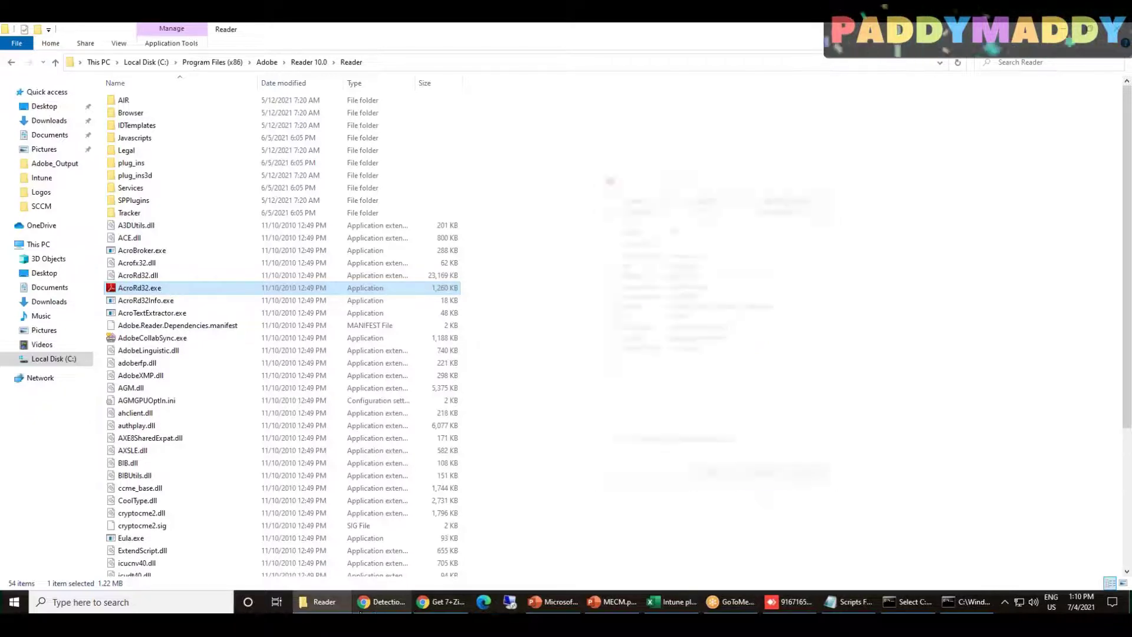
click(380, 609)
click(890, 266)
text(AcroRd32.exe)
click(911, 444)
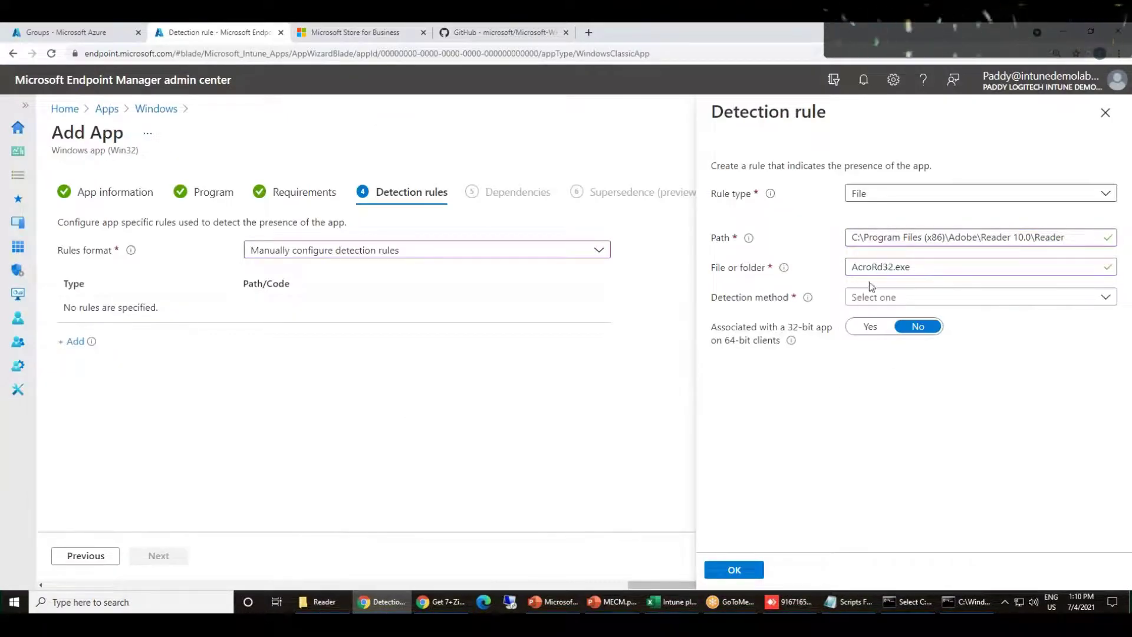
click(901, 297)
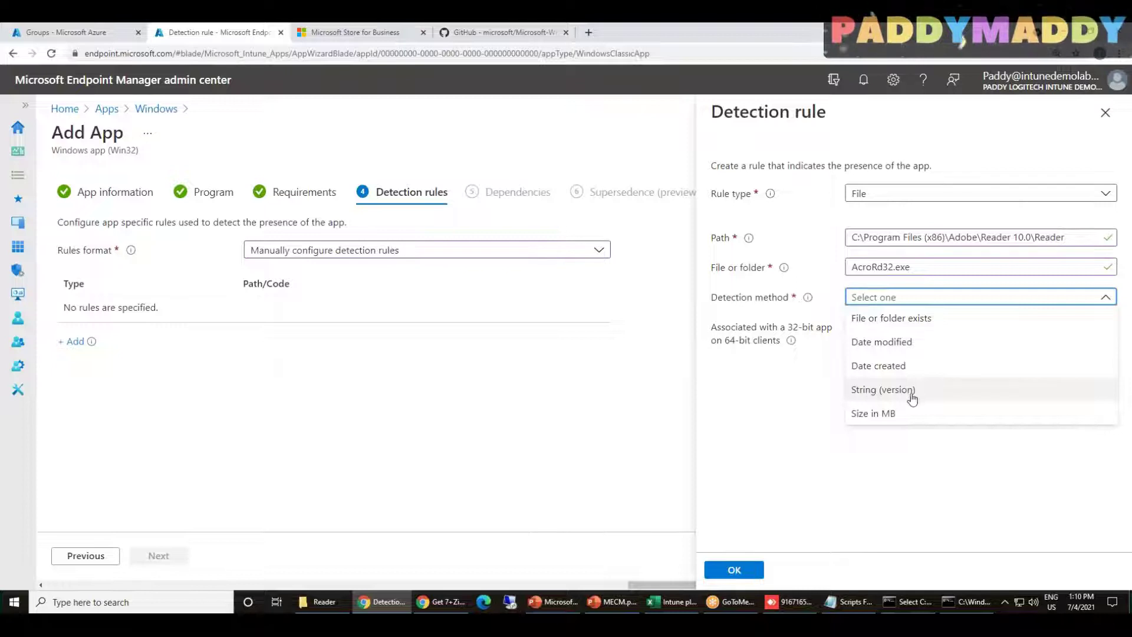
Set the detection method to String (version) with the Equals operator
click(911, 394)
click(863, 327)
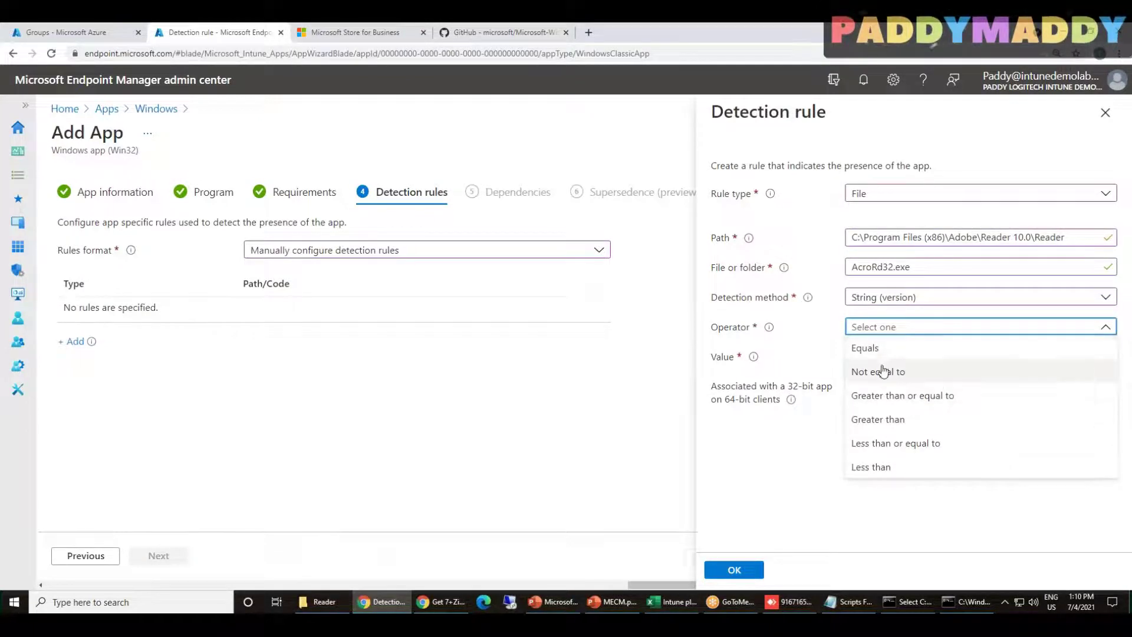
click(864, 348)
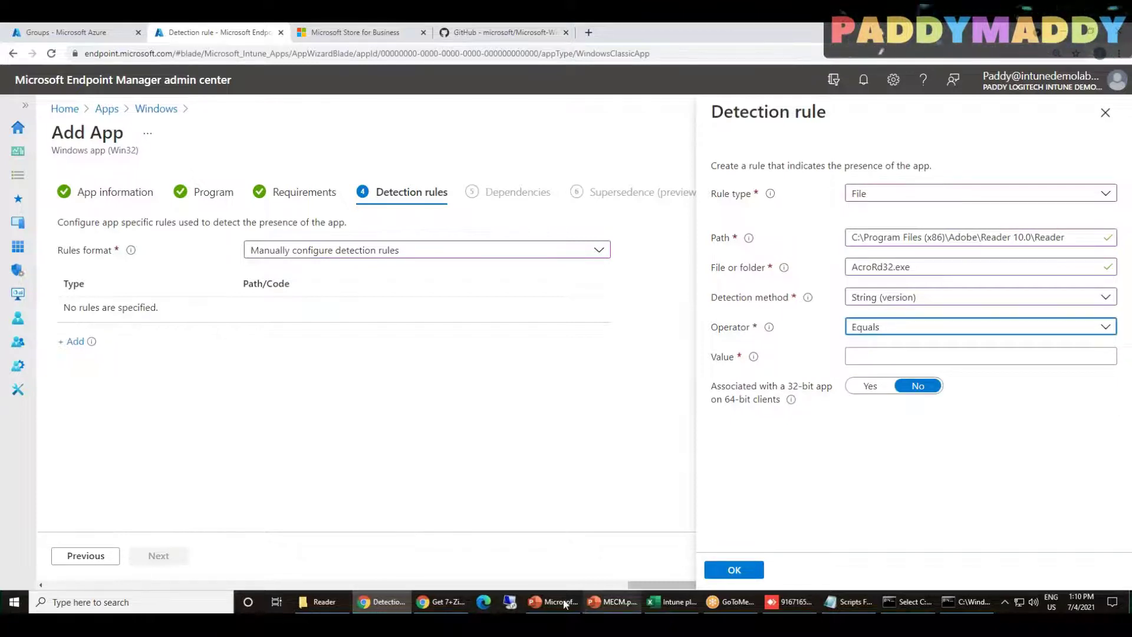
click(321, 602)
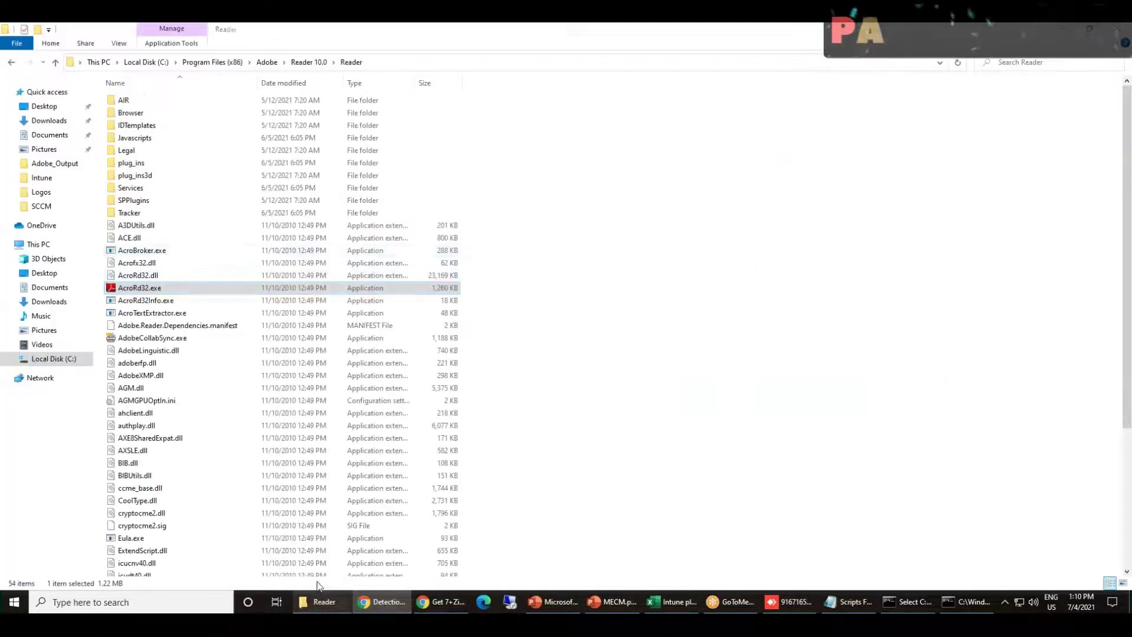
Confirm in AcroRd32.exe's Properties Details that the file version is 10.0.0.396
right_click(123, 291)
click(156, 540)
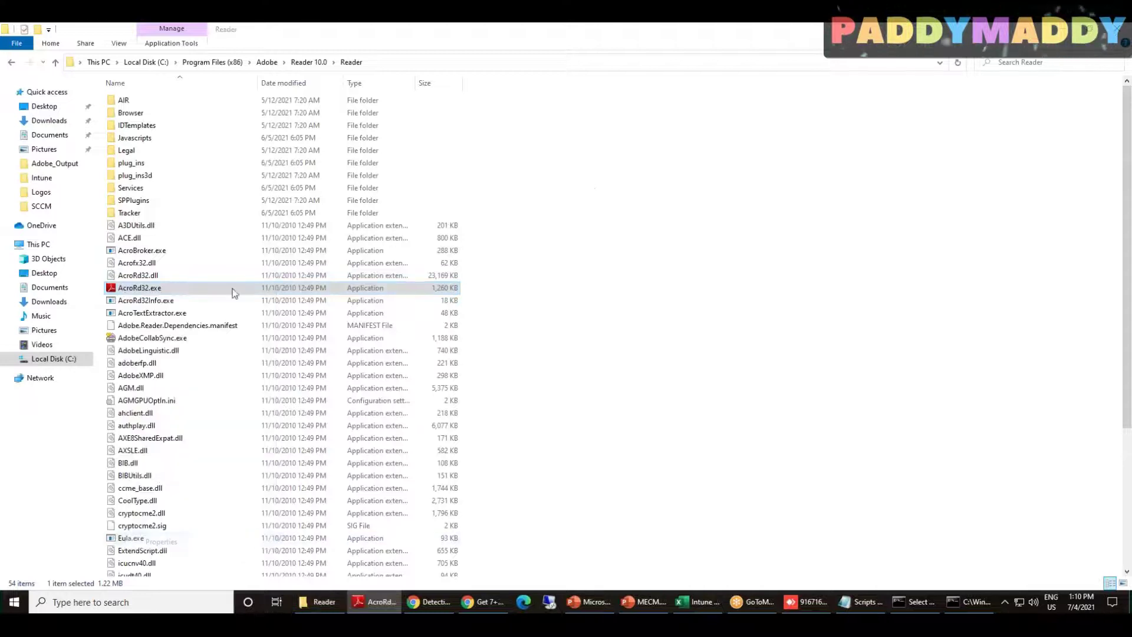
click(235, 289)
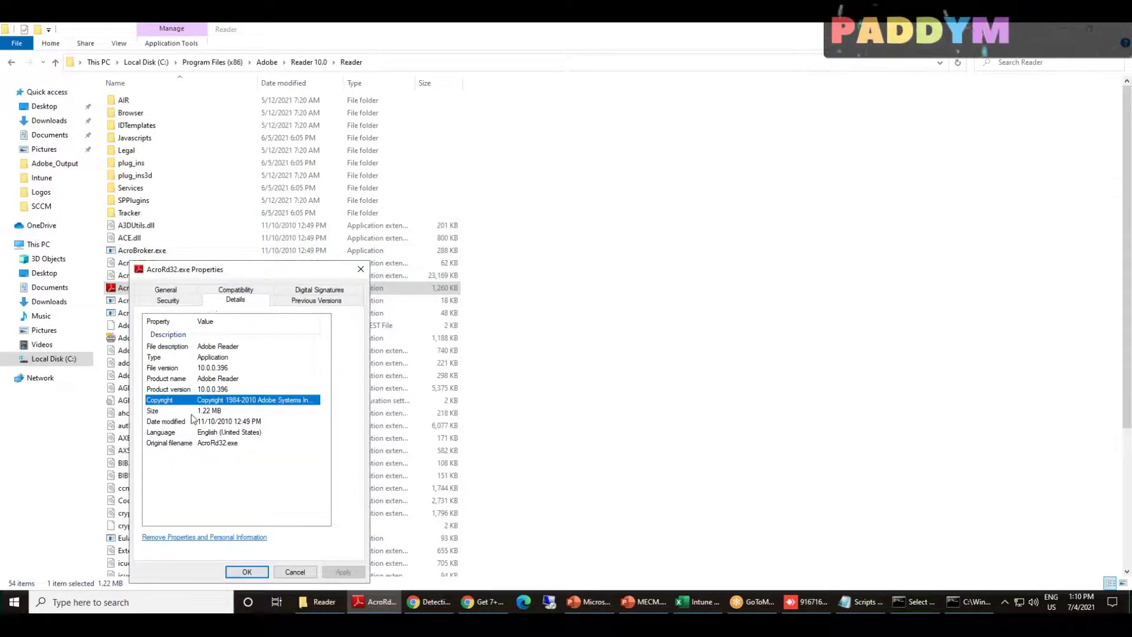
click(200, 390)
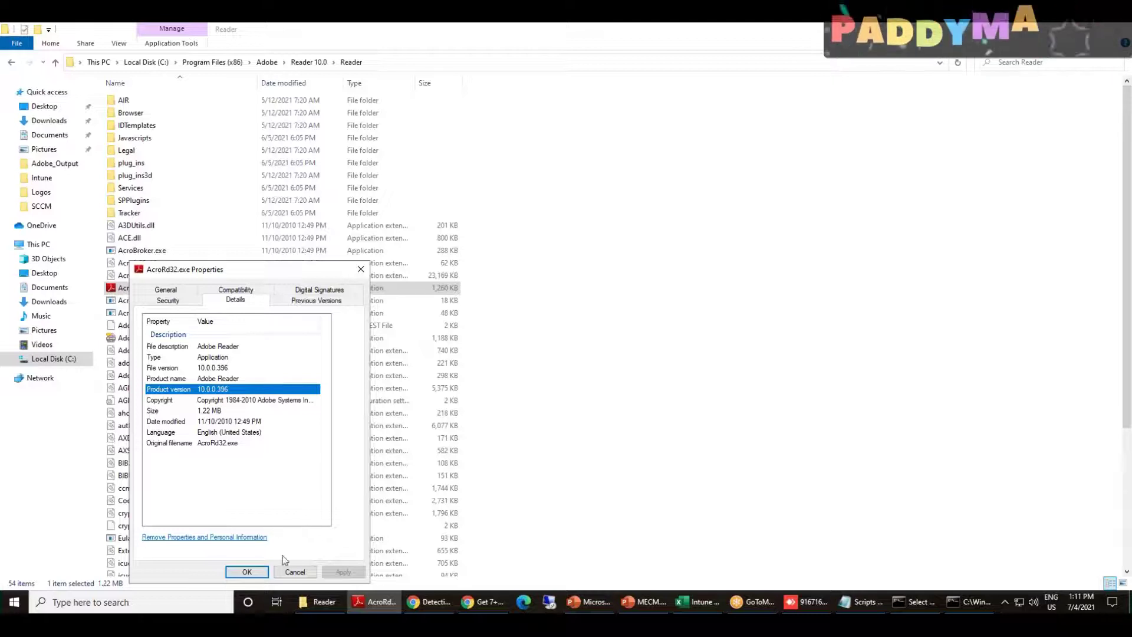
click(291, 571)
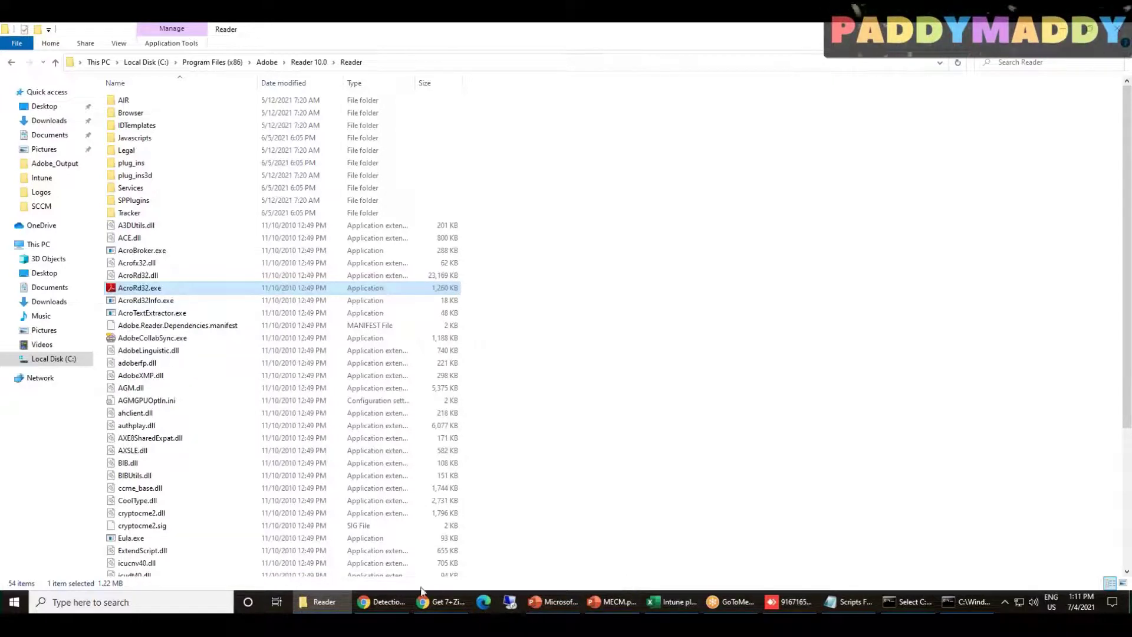
right_click(176, 287)
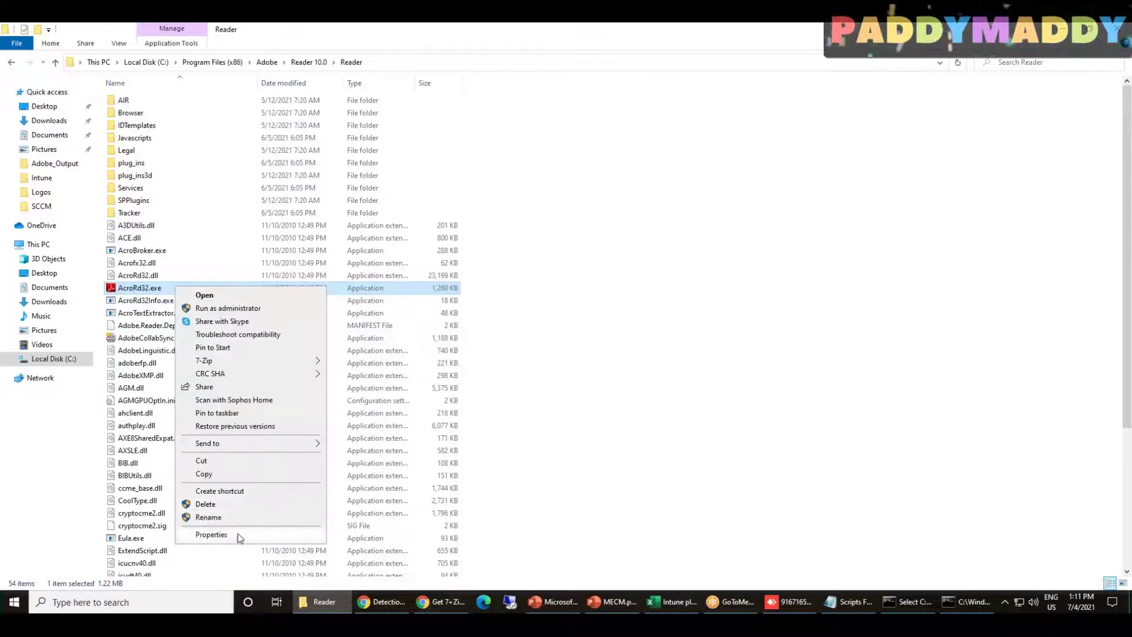
click(211, 534)
click(285, 291)
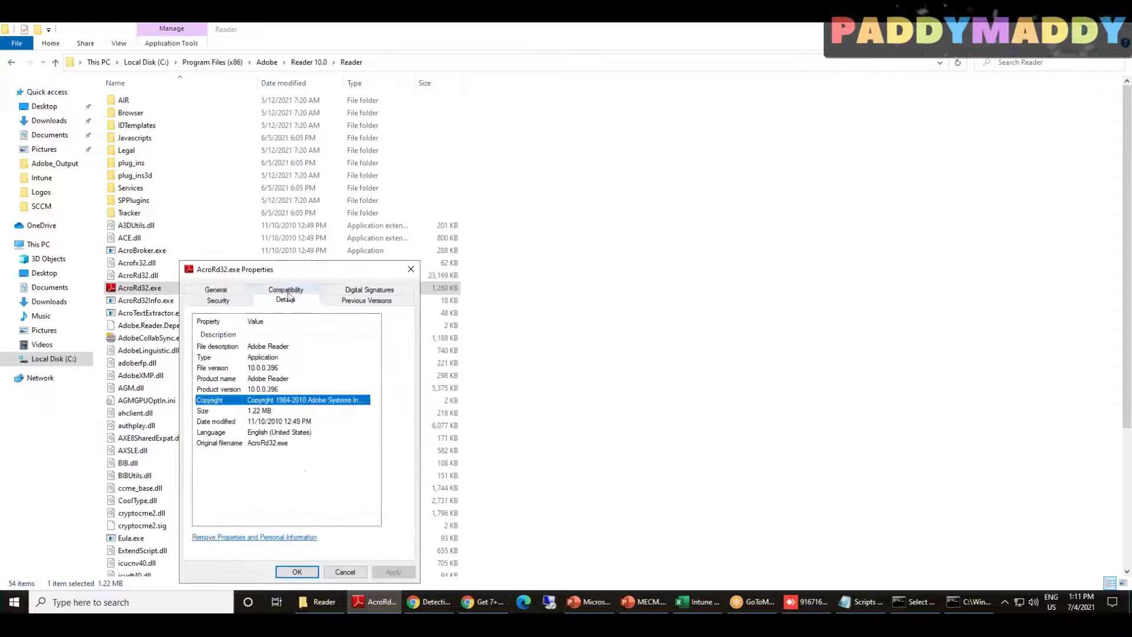
click(259, 368)
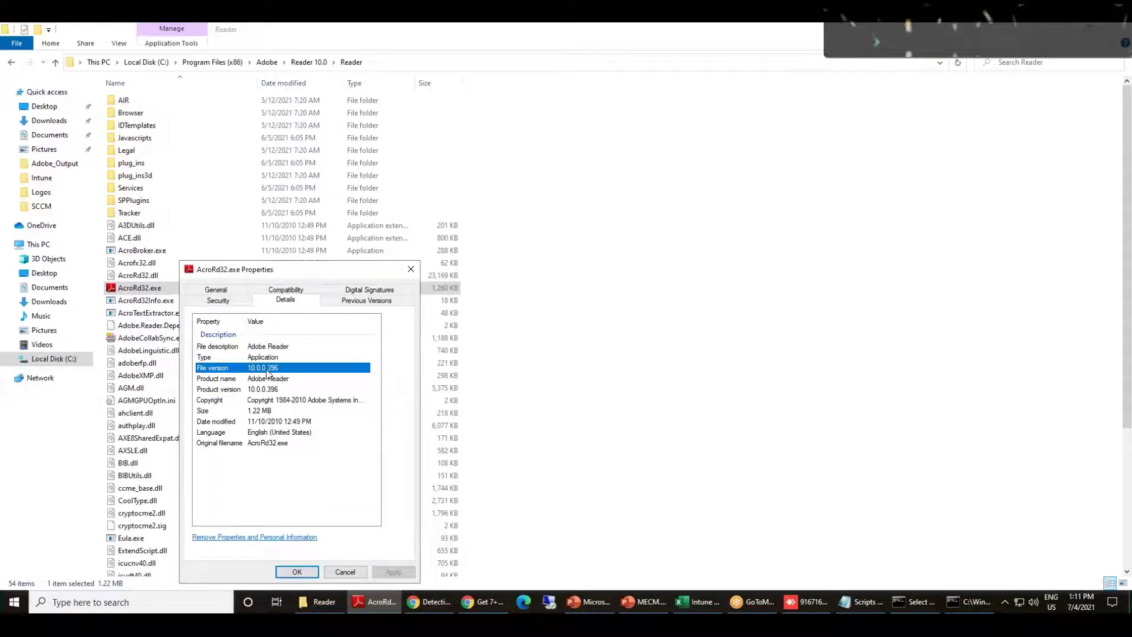
click(429, 601)
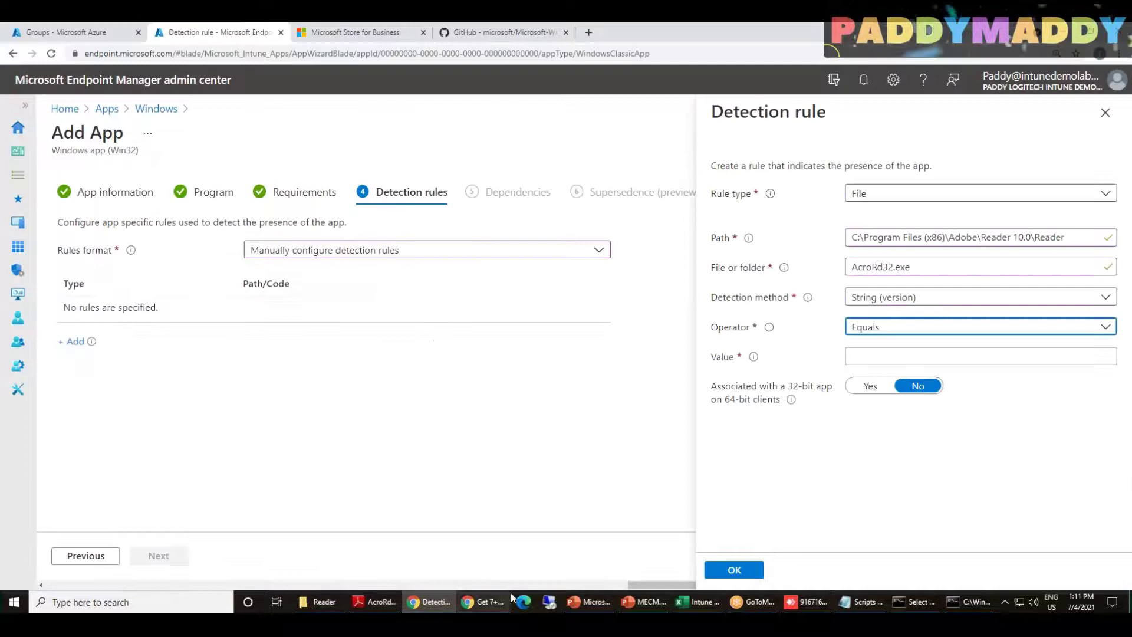
Enter value 10.0.0.396, then switch to 'File or folder exists' and save the File rule
key(Tab)
text(10.0.0.396)
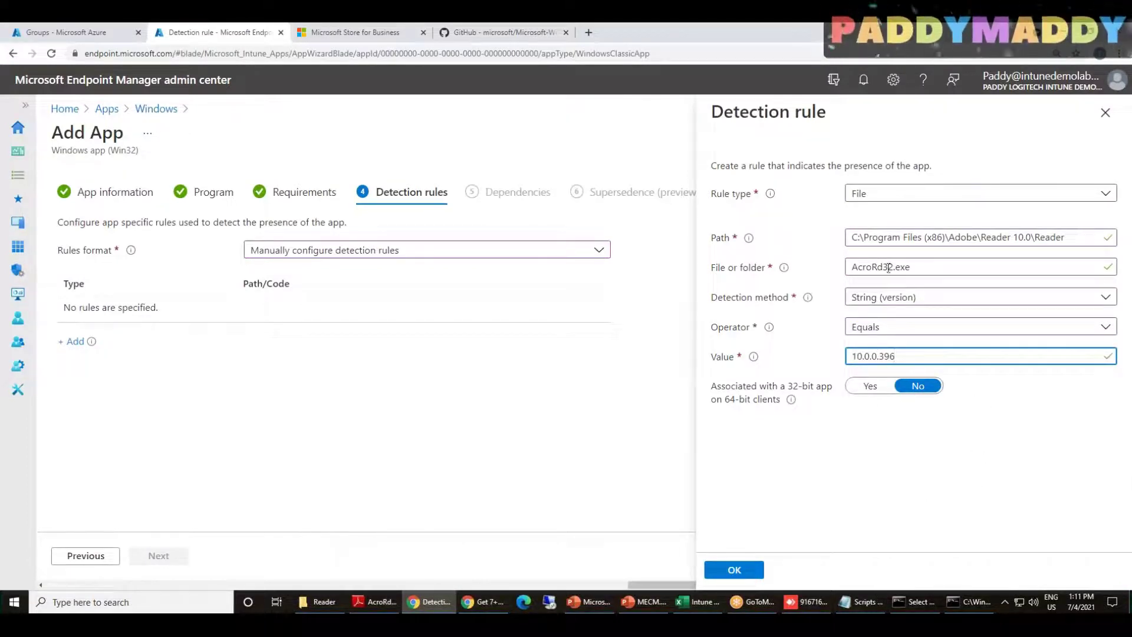
click(891, 302)
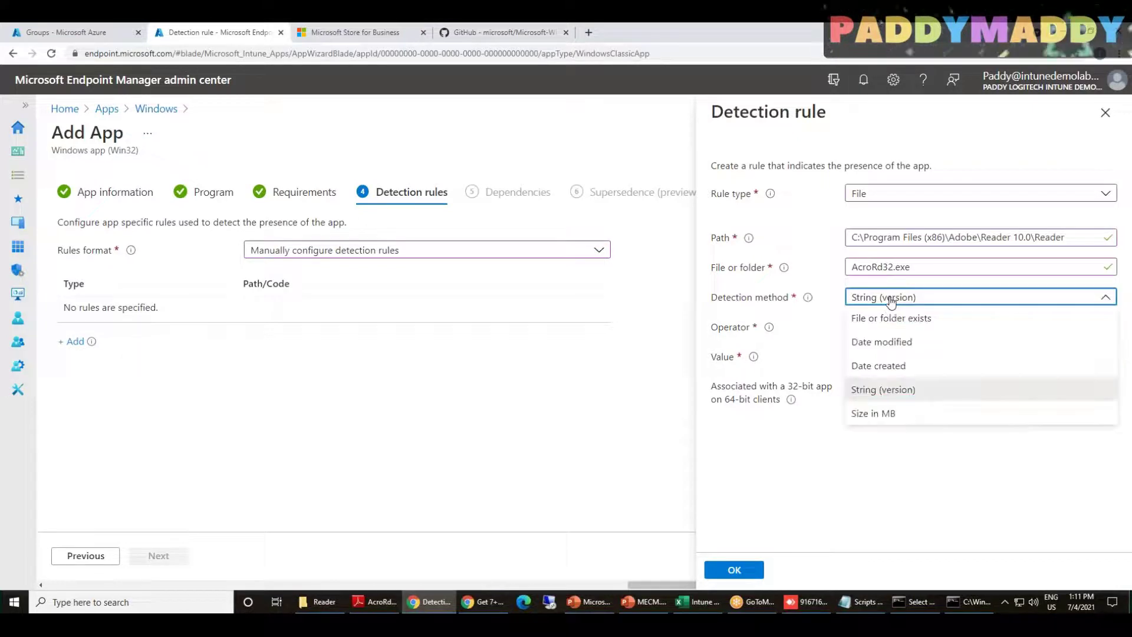
click(888, 318)
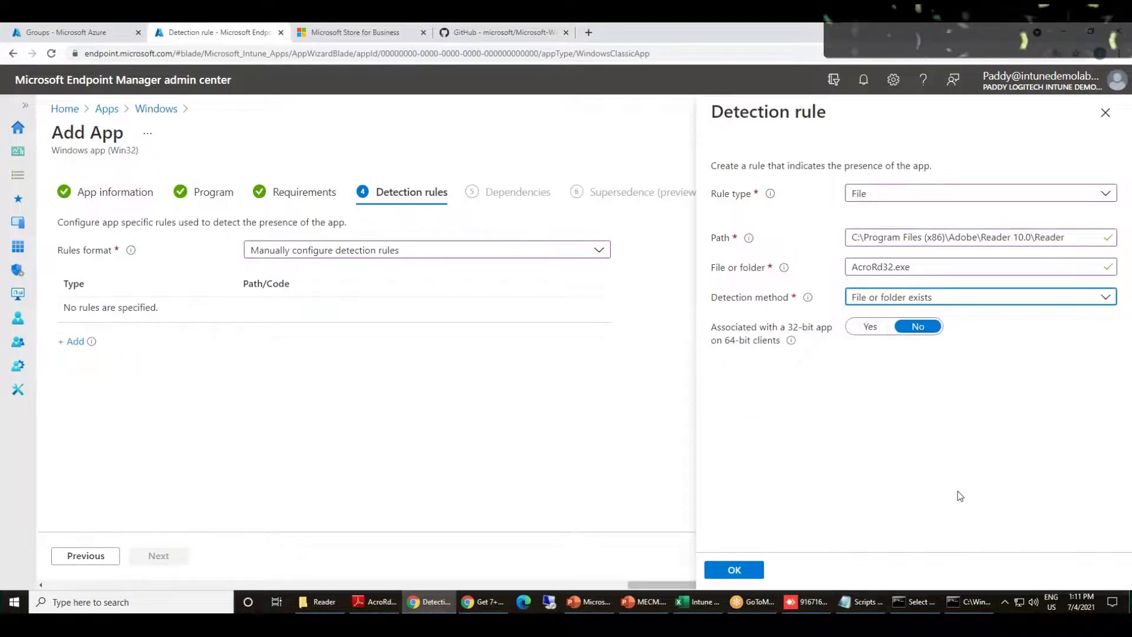
drag(857, 237, 1055, 237)
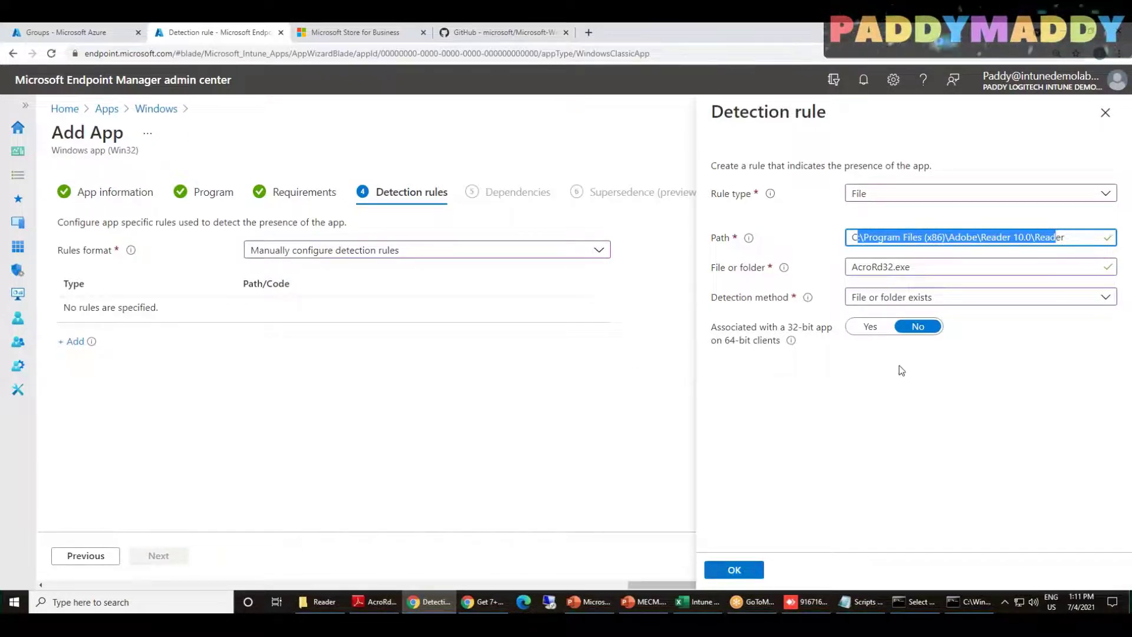
click(926, 189)
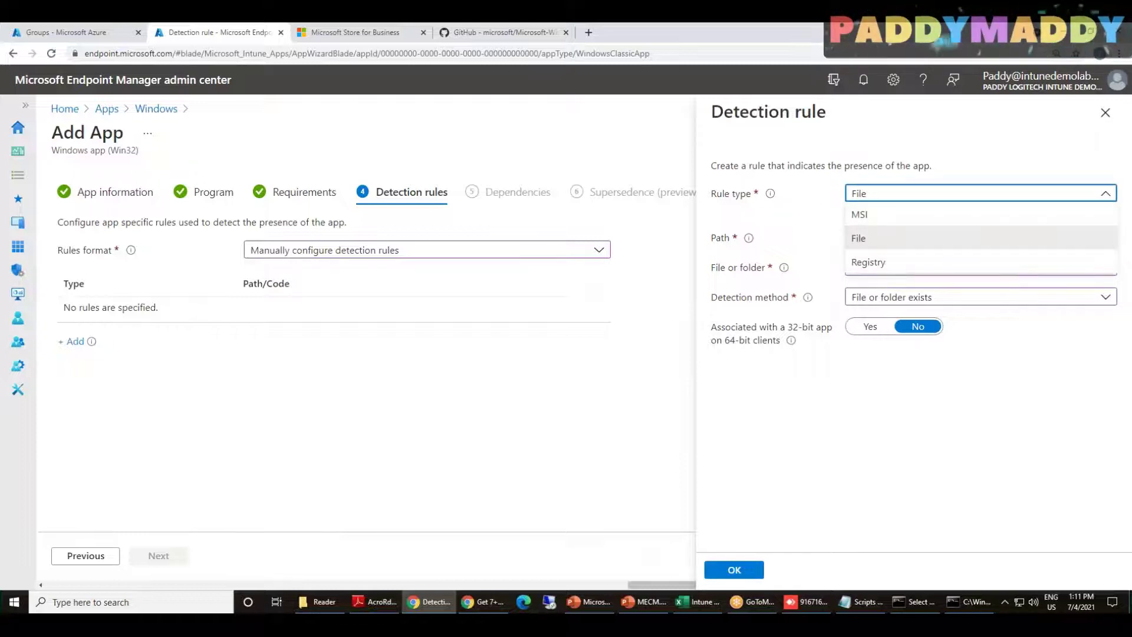
click(929, 431)
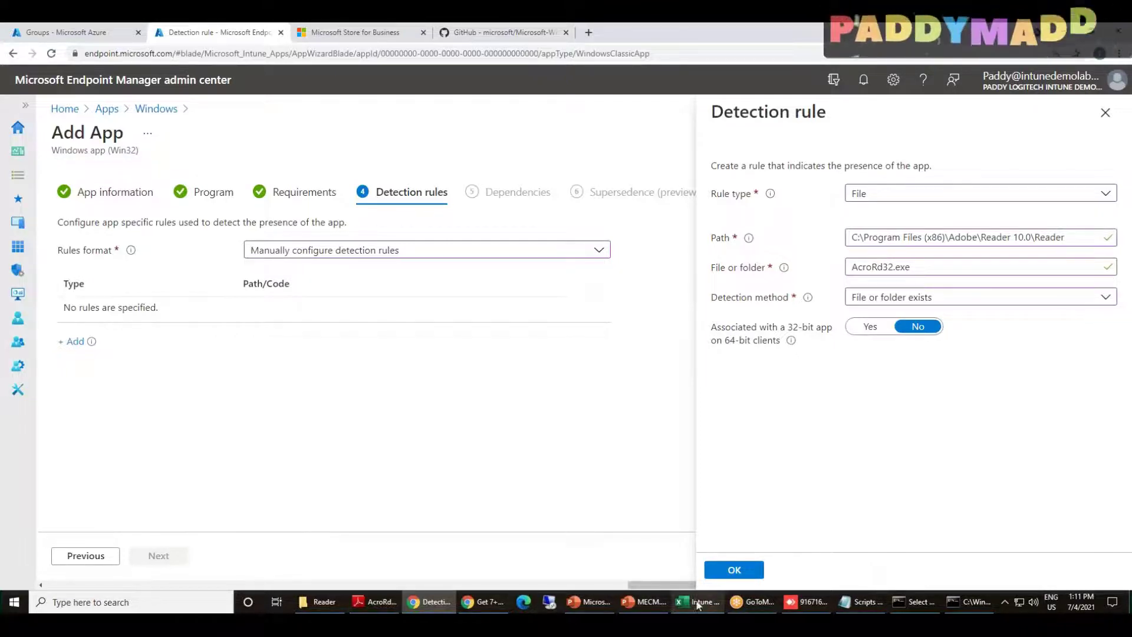
click(734, 569)
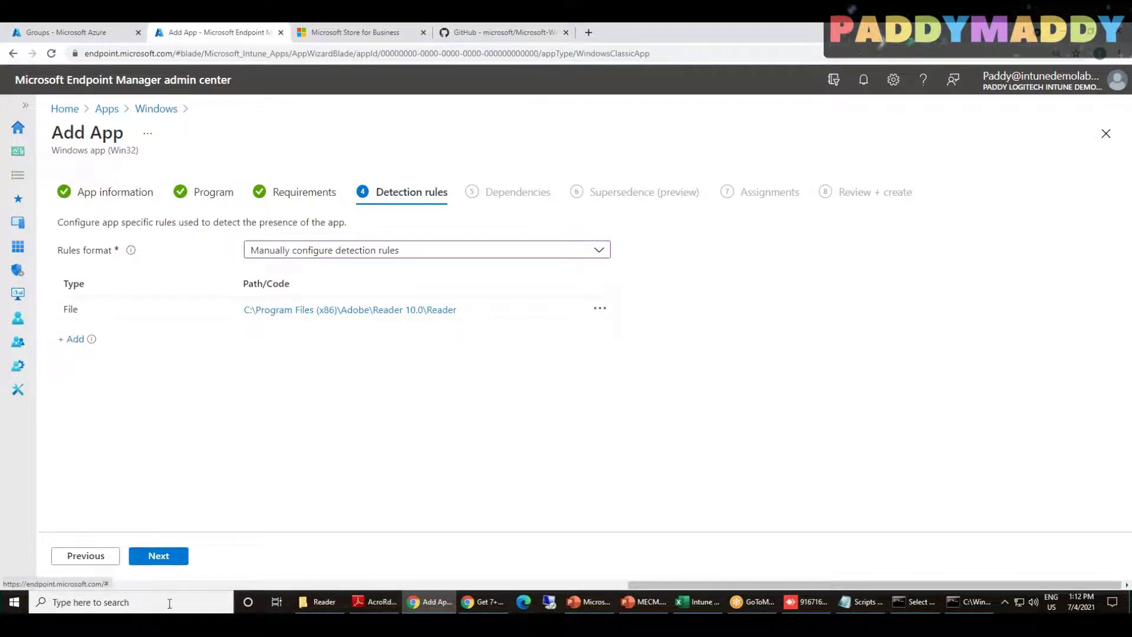
Skip Dependencies and Supersedence and assign the app as Required to All users and All devices
click(159, 557)
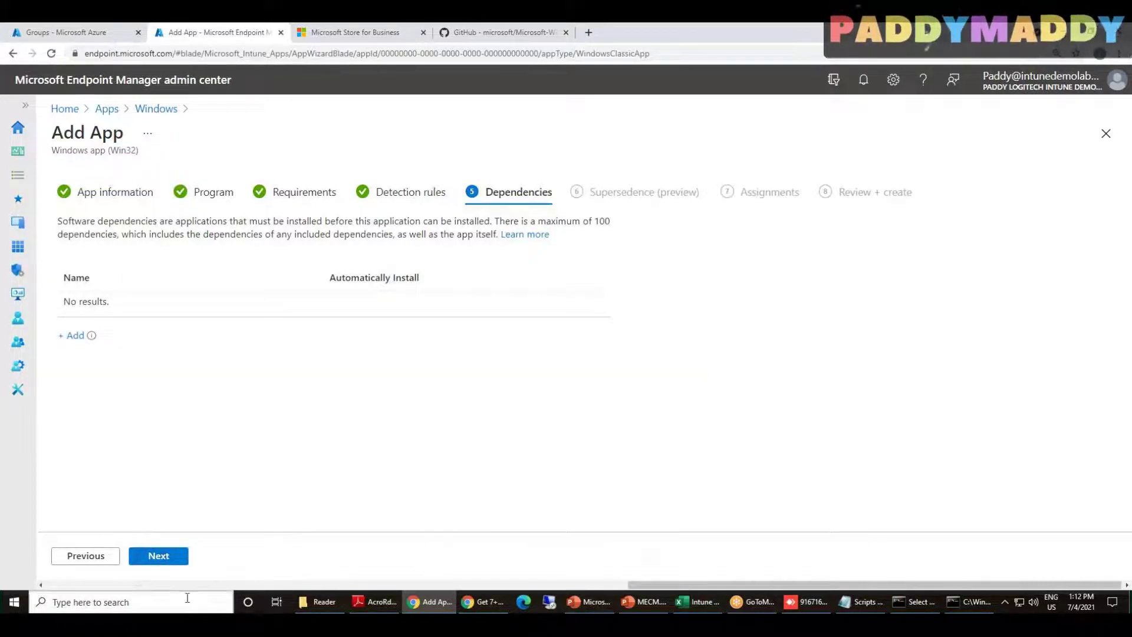
click(157, 556)
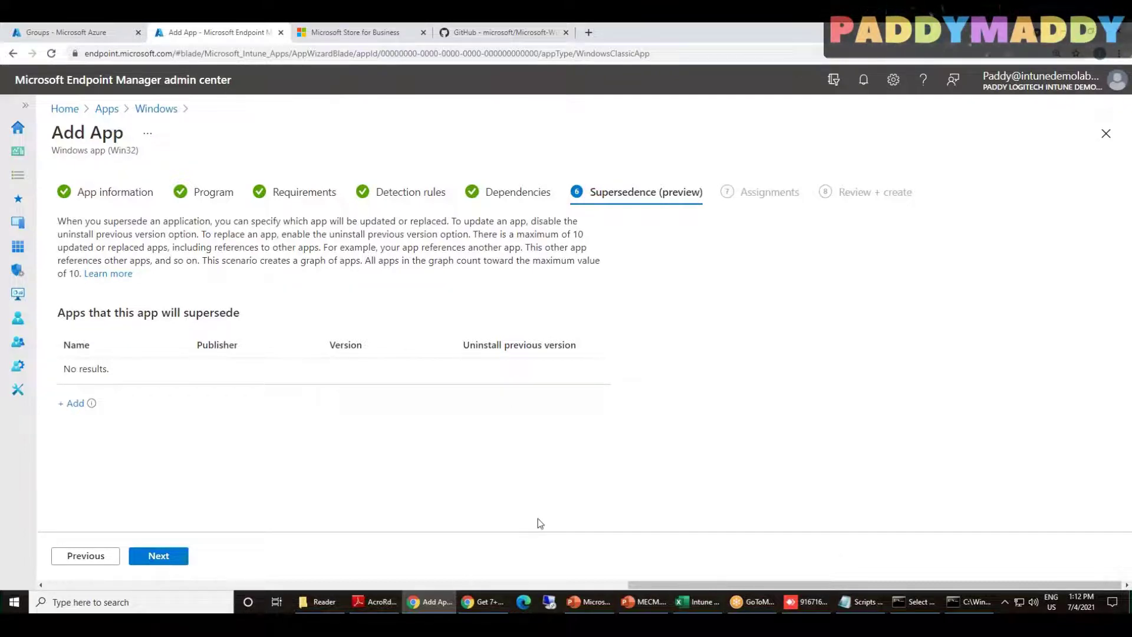
click(167, 554)
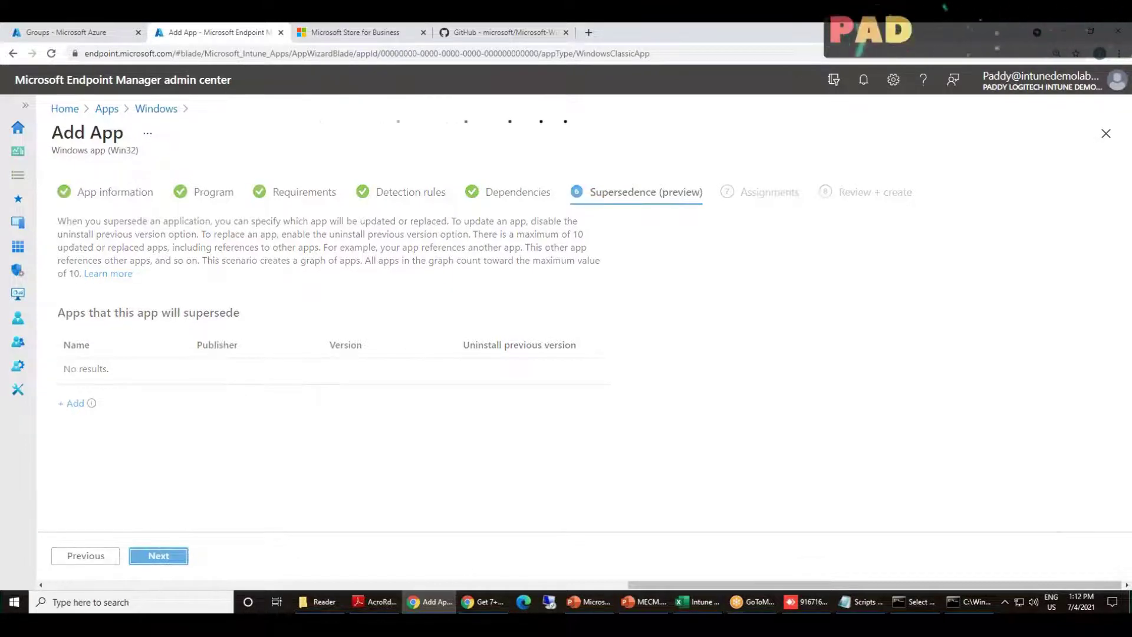
click(164, 379)
click(247, 379)
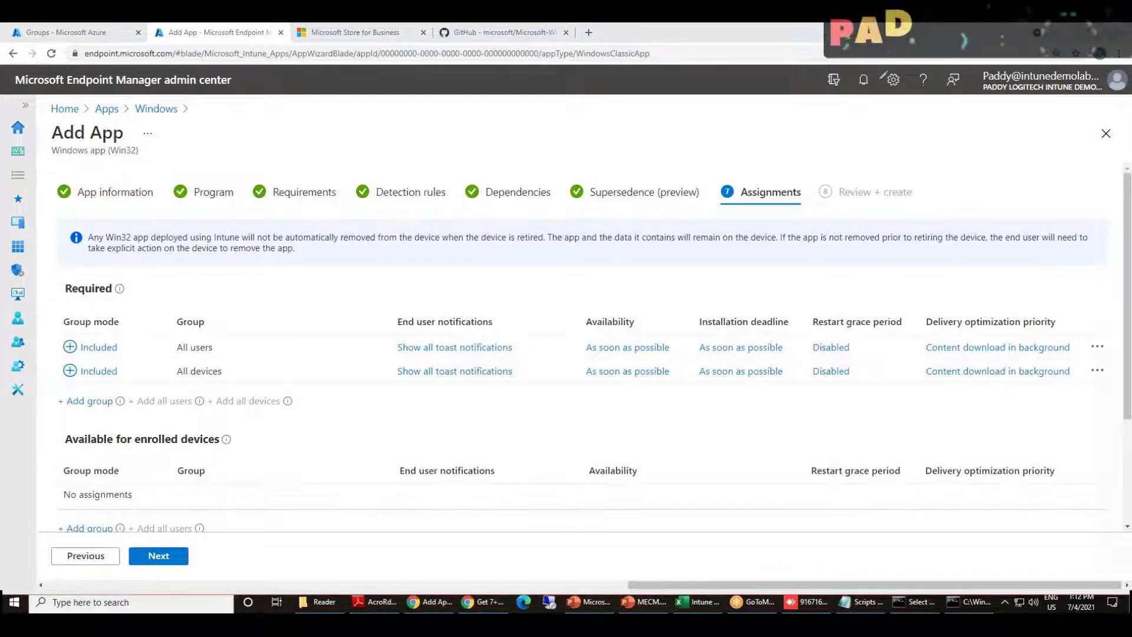
Highlight the Required assignment columns, then open the All users assignment settings
mouse_move(896, 296)
mouse_down()
mouse_move(967, 399)
mouse_move(1077, 391)
mouse_move(868, 265)
mouse_up()
mouse_move(836, 315)
mouse_down()
mouse_move(819, 326)
mouse_move(855, 388)
mouse_up()
drag(757, 322, 801, 380)
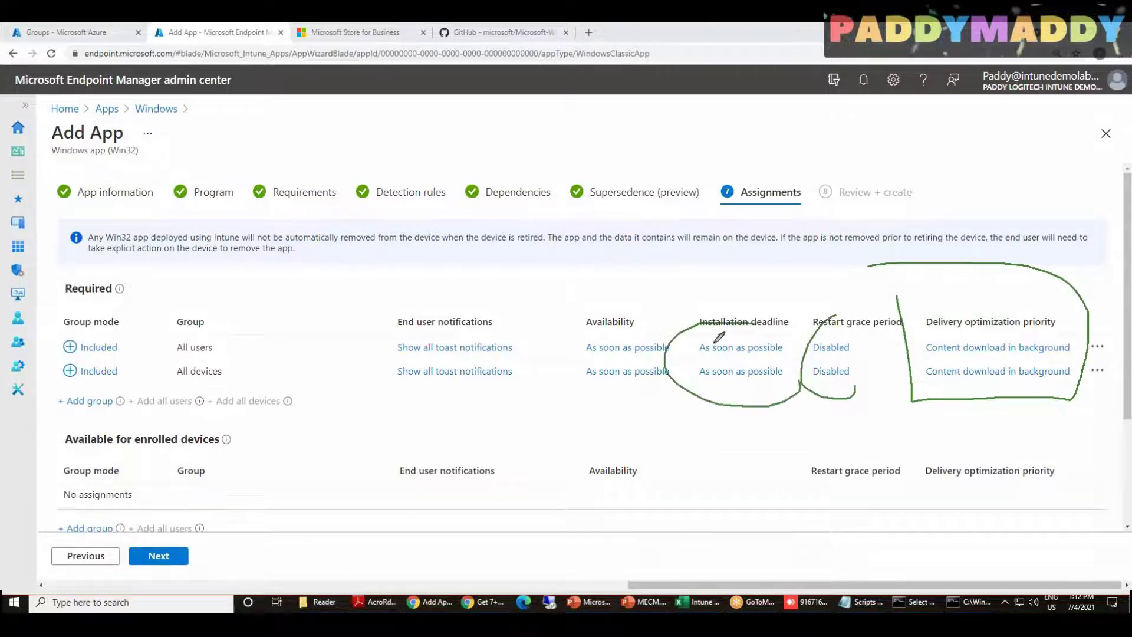
drag(637, 315, 611, 314)
mouse_move(320, 272)
mouse_down()
mouse_move(351, 412)
mouse_move(417, 419)
mouse_up()
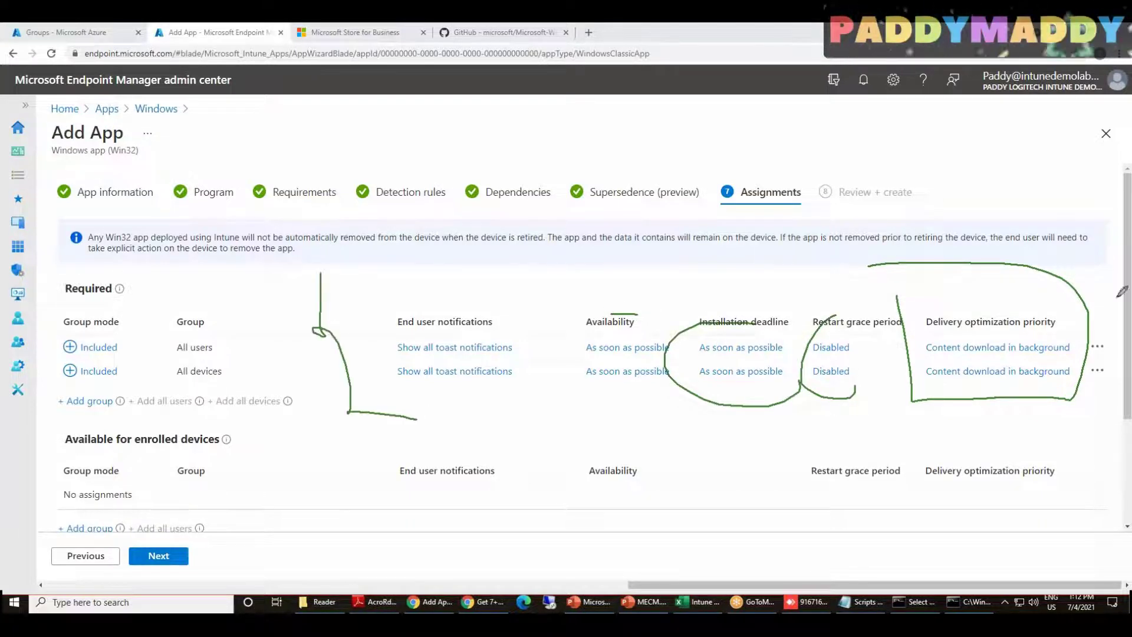
mouse_move(304, 270)
mouse_down()
mouse_move(1114, 237)
mouse_move(1040, 439)
mouse_up()
mouse_move(893, 436)
mouse_down()
mouse_move(548, 444)
mouse_move(413, 419)
mouse_up()
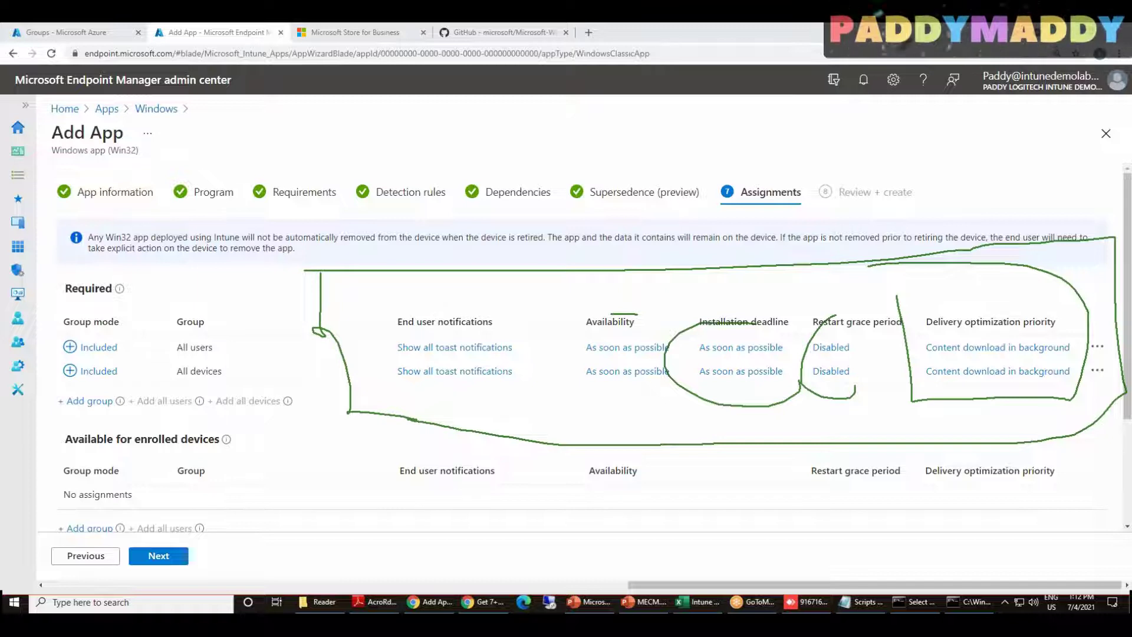
click(855, 108)
click(858, 109)
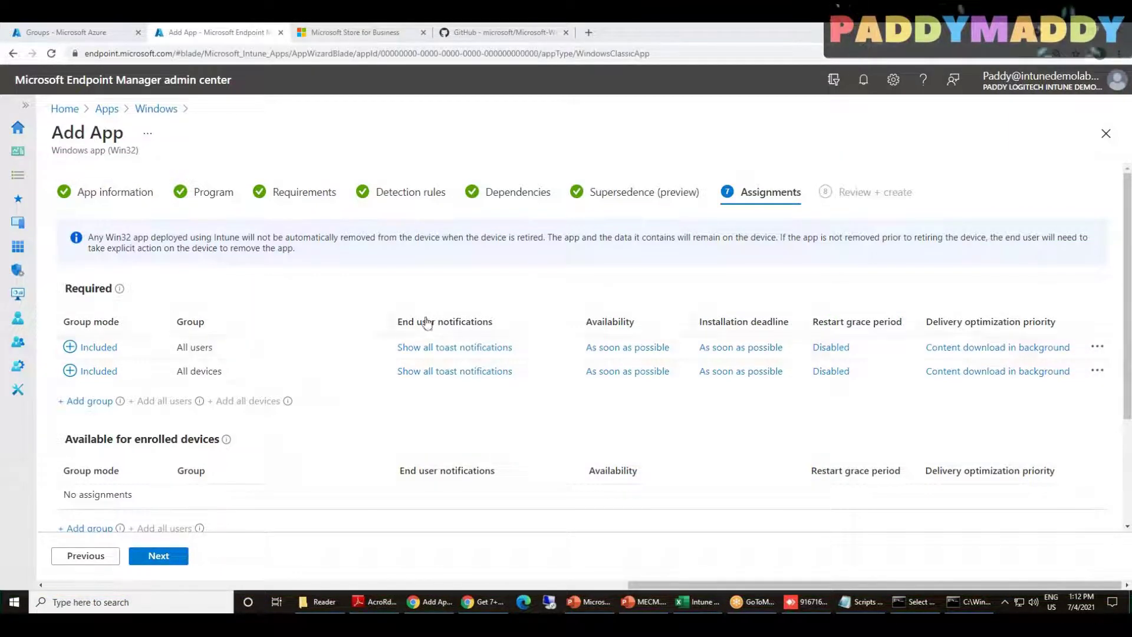
click(435, 348)
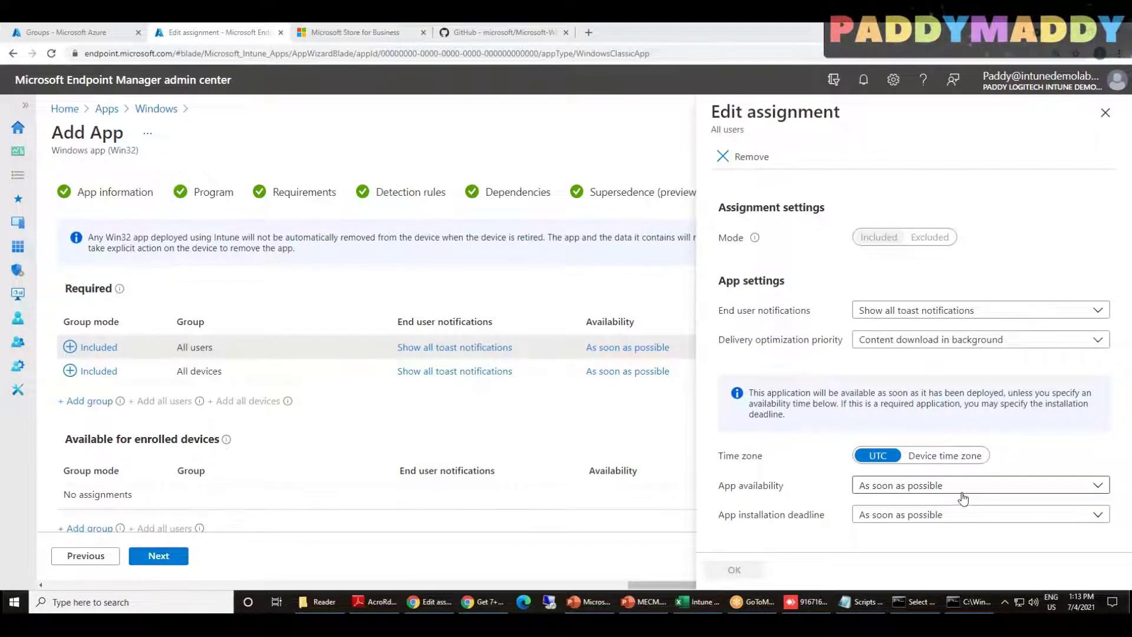
Leave delivery optimization priority and end user notifications unchanged and continue to Review + create
click(937, 347)
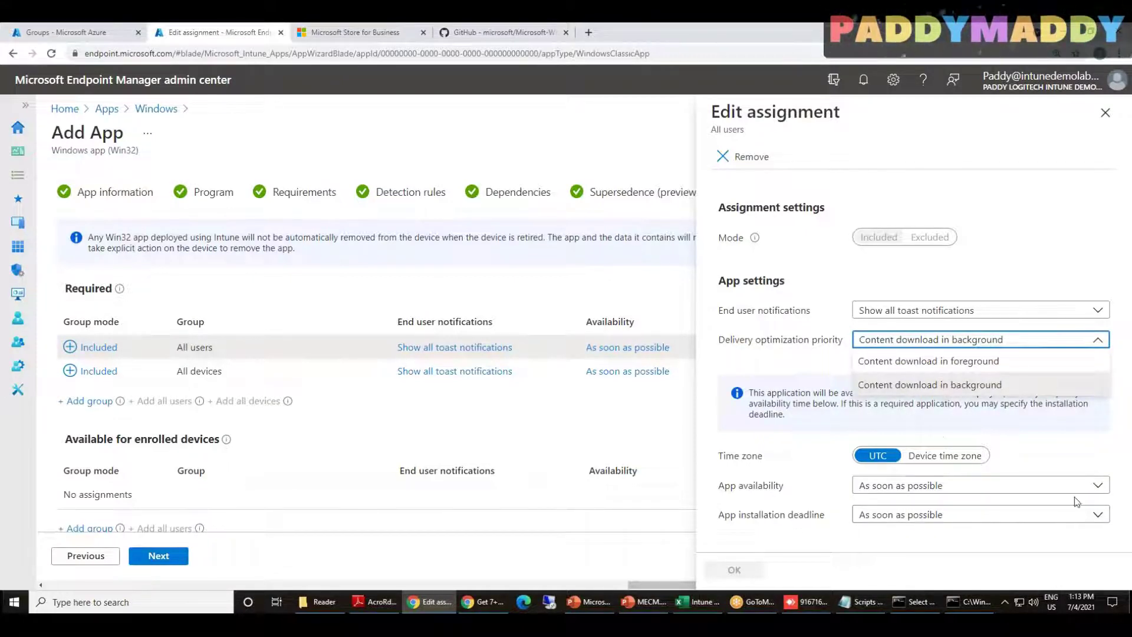
click(993, 318)
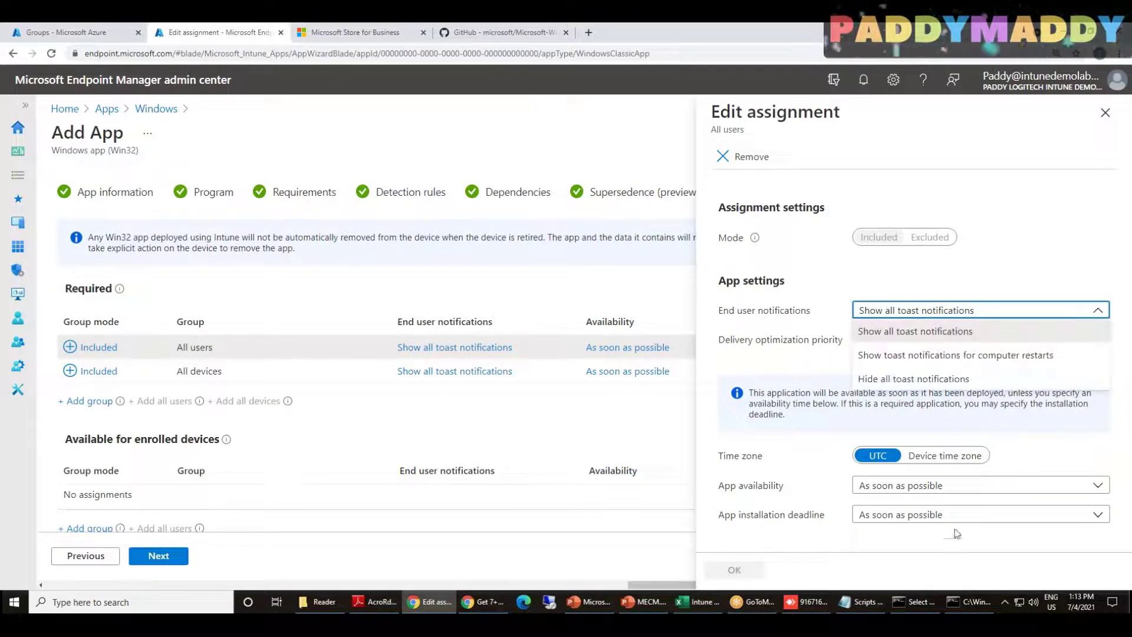
key(Escape)
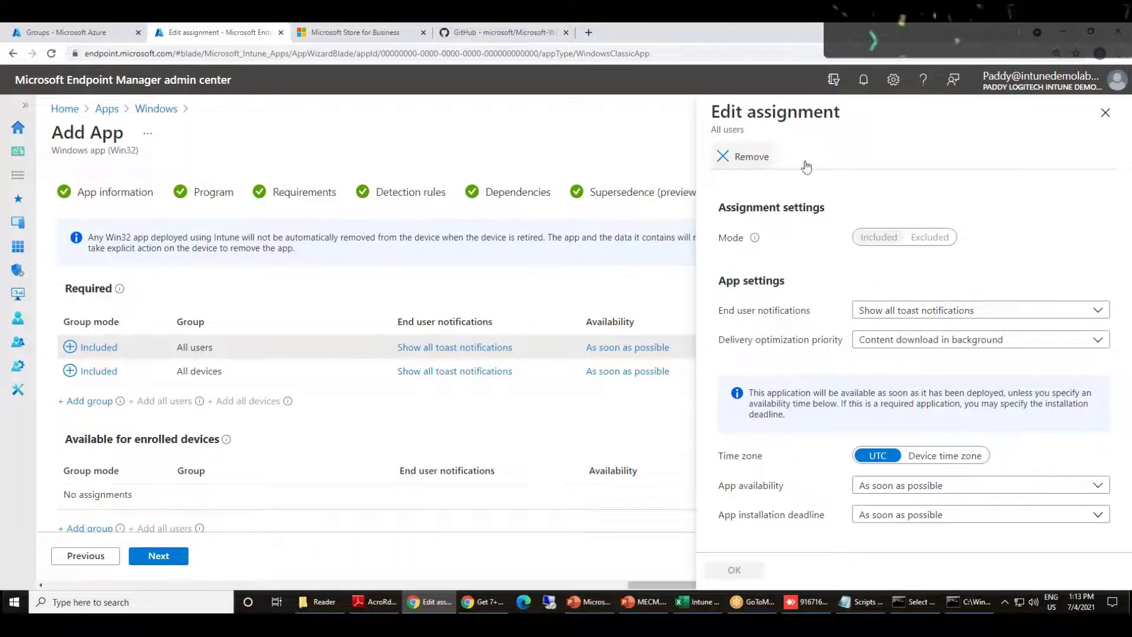
click(1105, 113)
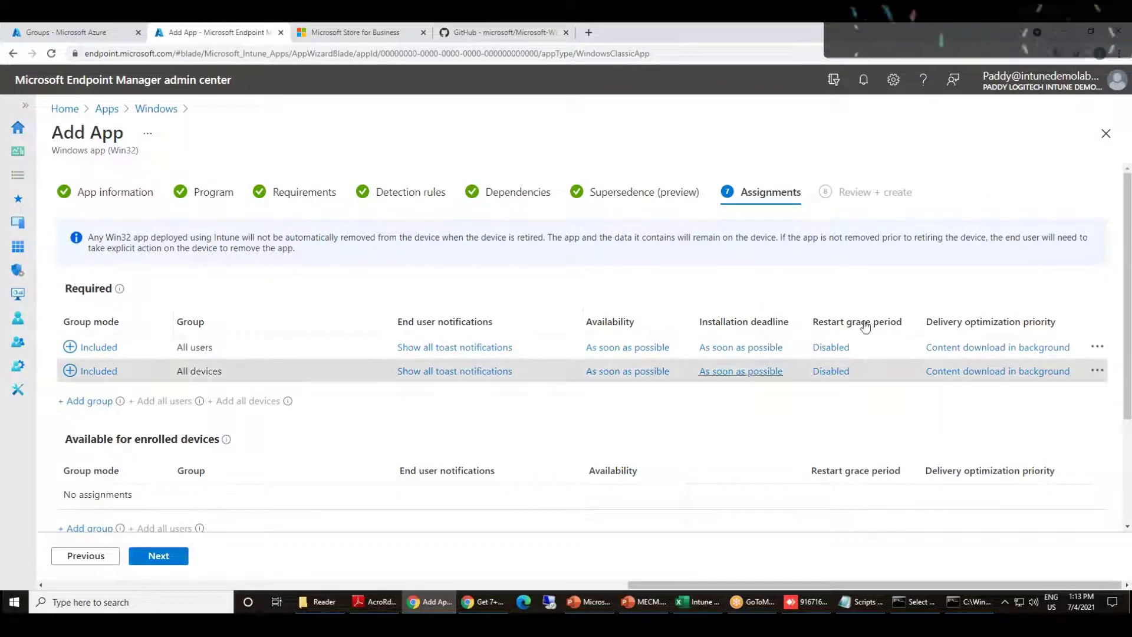
click(177, 560)
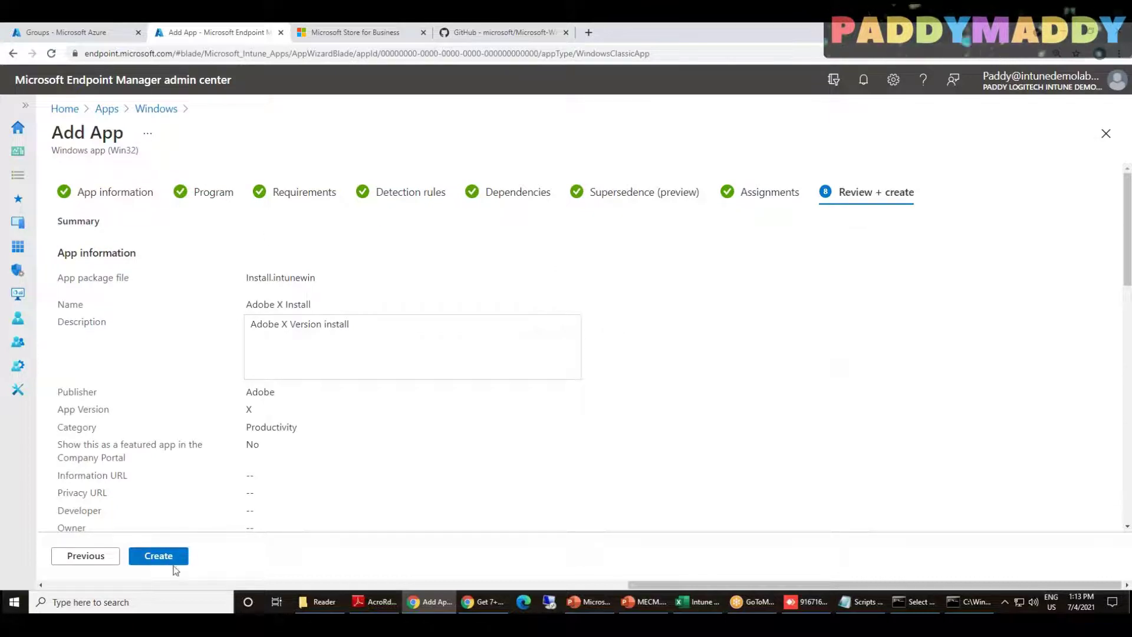
Create the Adobe X Install app and watch the Install.intunewin upload progress in notifications
click(171, 560)
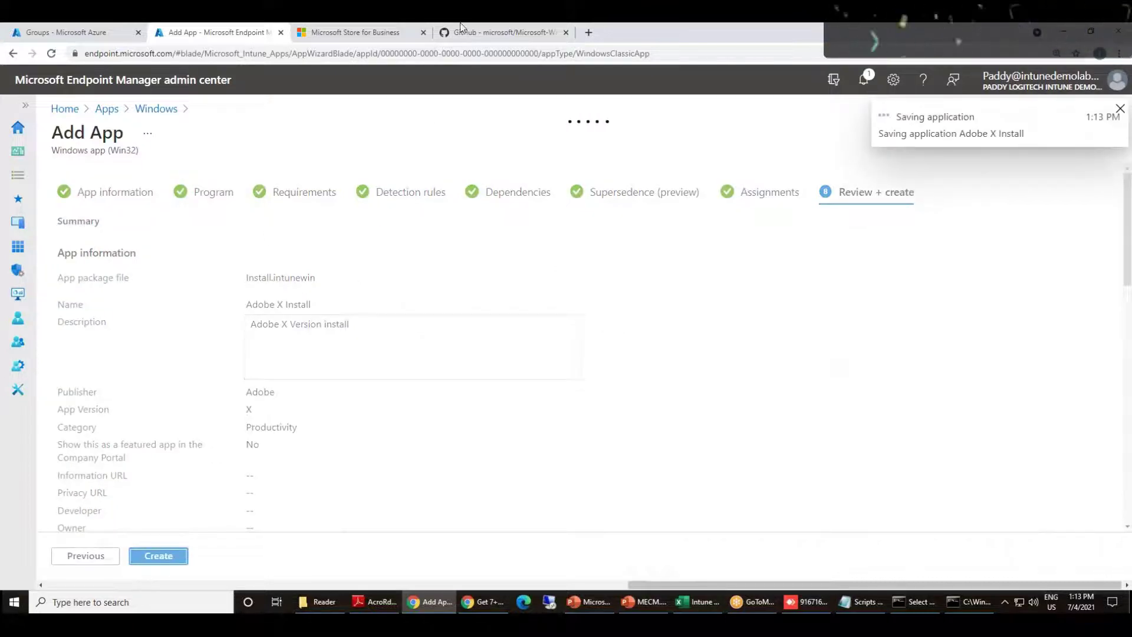
click(863, 79)
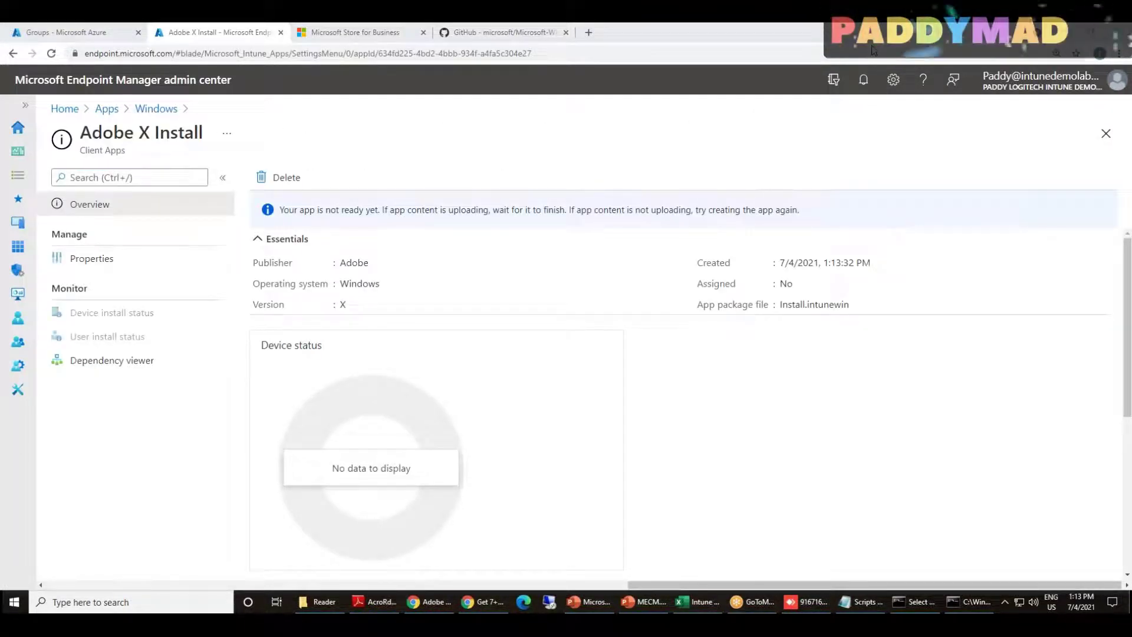
click(863, 80)
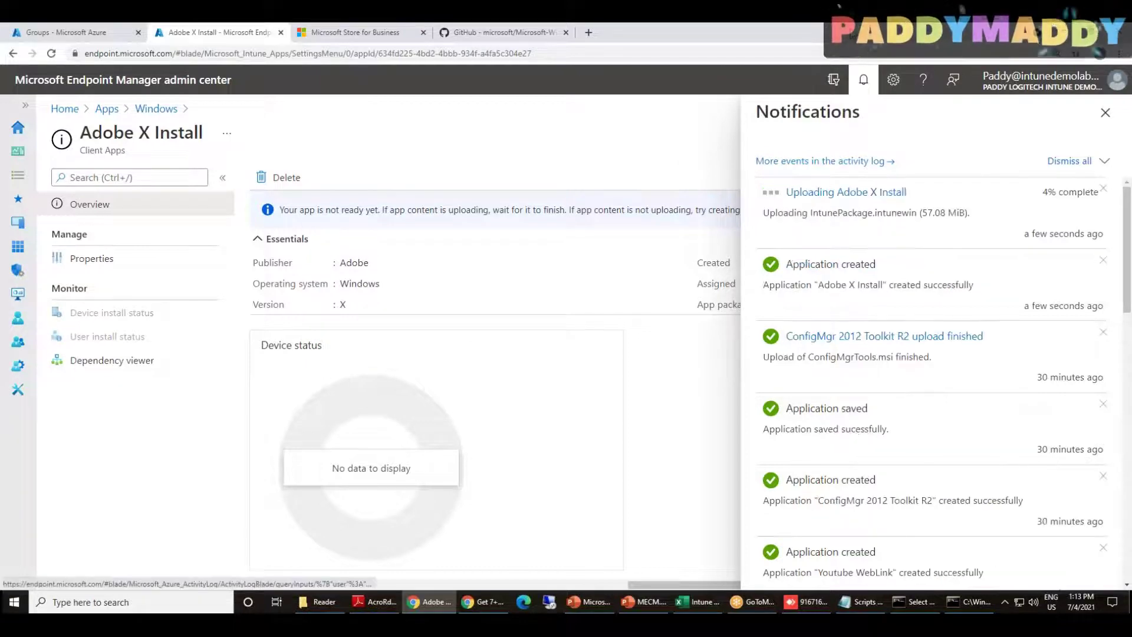
mouse_move(793, 230)
mouse_down()
mouse_move(933, 219)
mouse_move(939, 234)
mouse_up()
Point out the app-not-ready warning and open the app's Properties
mouse_move(355, 190)
mouse_down()
mouse_move(305, 234)
mouse_move(315, 164)
mouse_up()
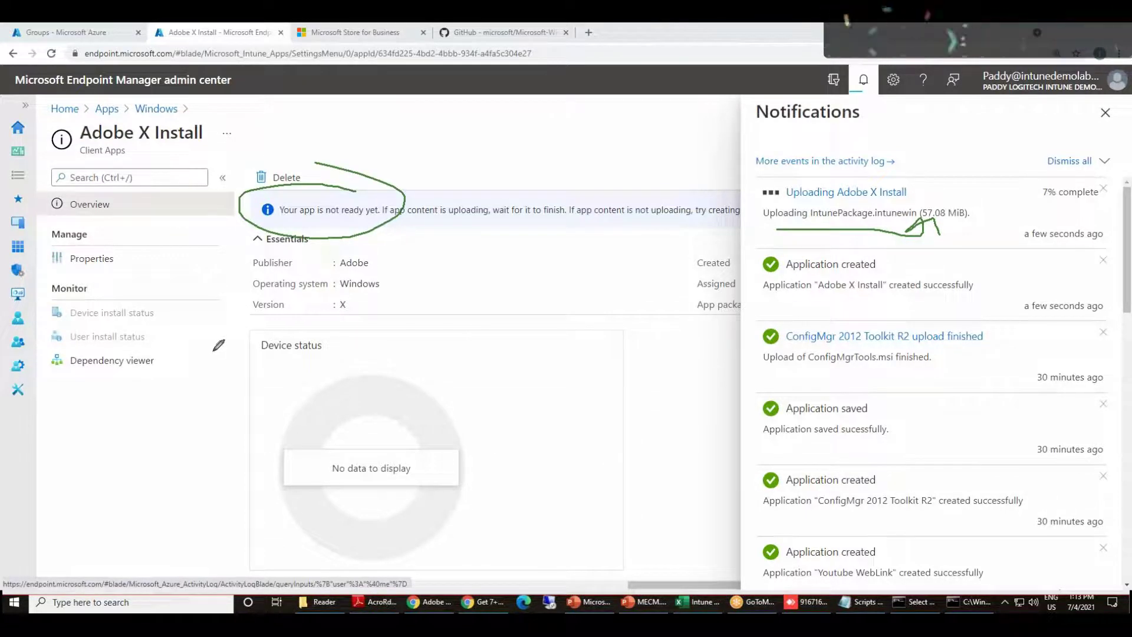
mouse_move(127, 262)
mouse_down()
mouse_move(31, 254)
mouse_move(95, 252)
mouse_up()
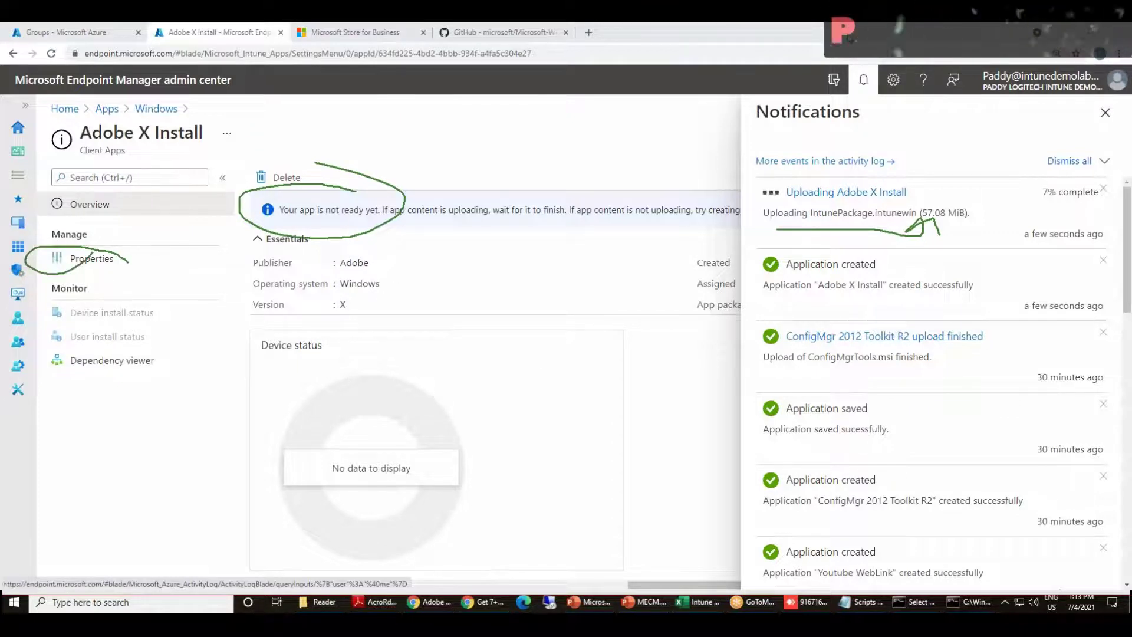
key(Escape)
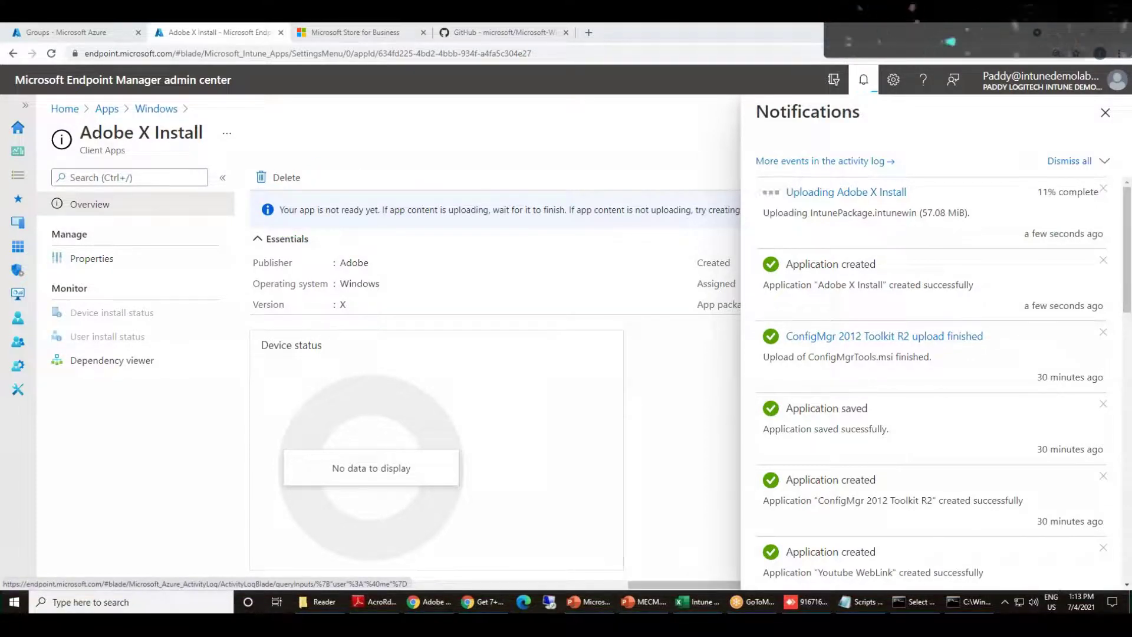
click(95, 258)
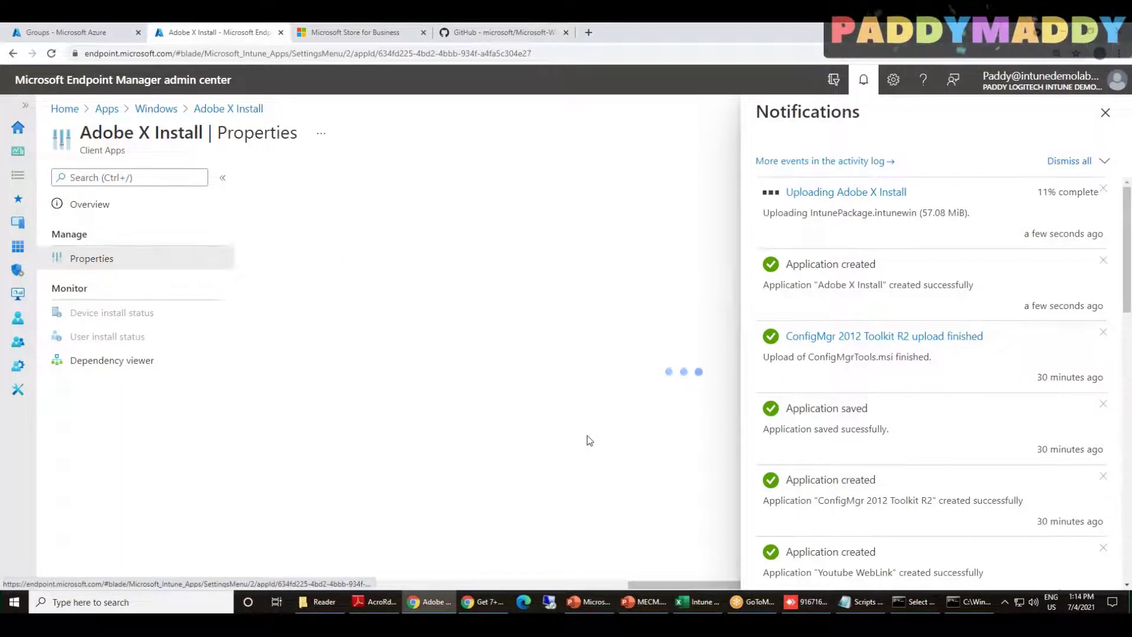
Scroll through the Adobe X Install properties and detection rule, then switch to the AnyDesk session
scroll(590, 441, down, 5)
scroll(589, 441, down, 5)
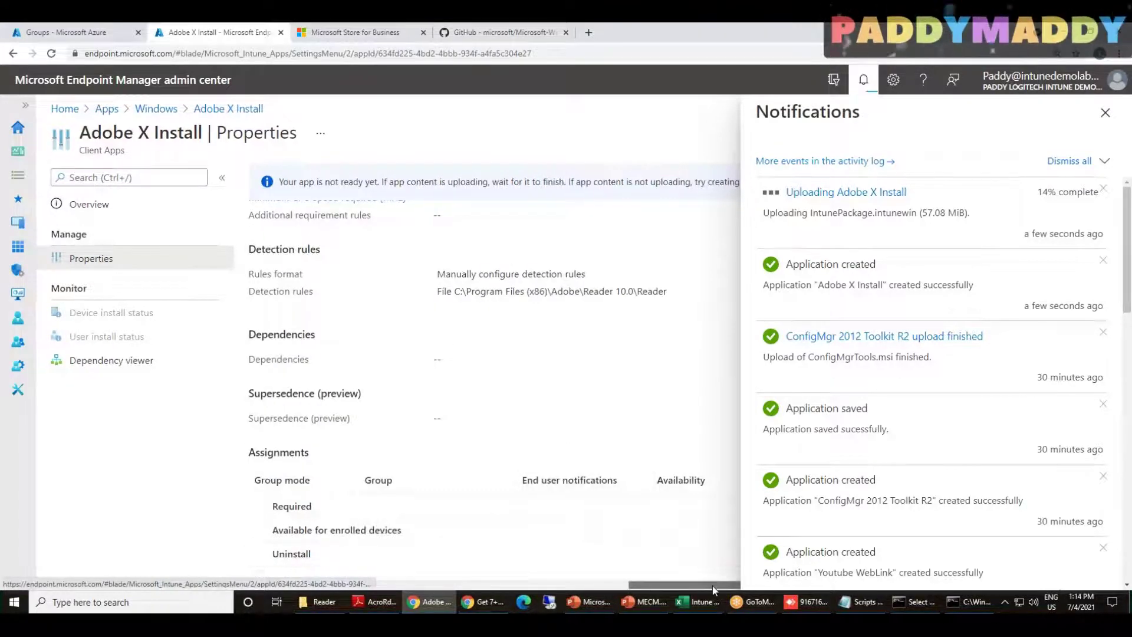
click(863, 81)
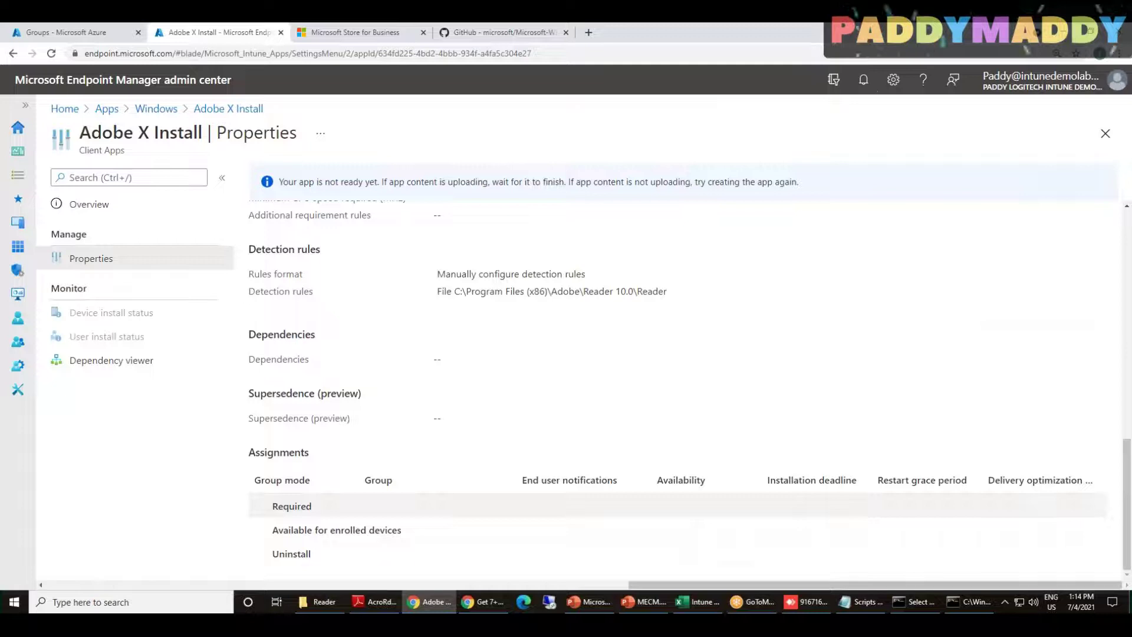
scroll(408, 422, up, 5)
scroll(555, 503, up, 6)
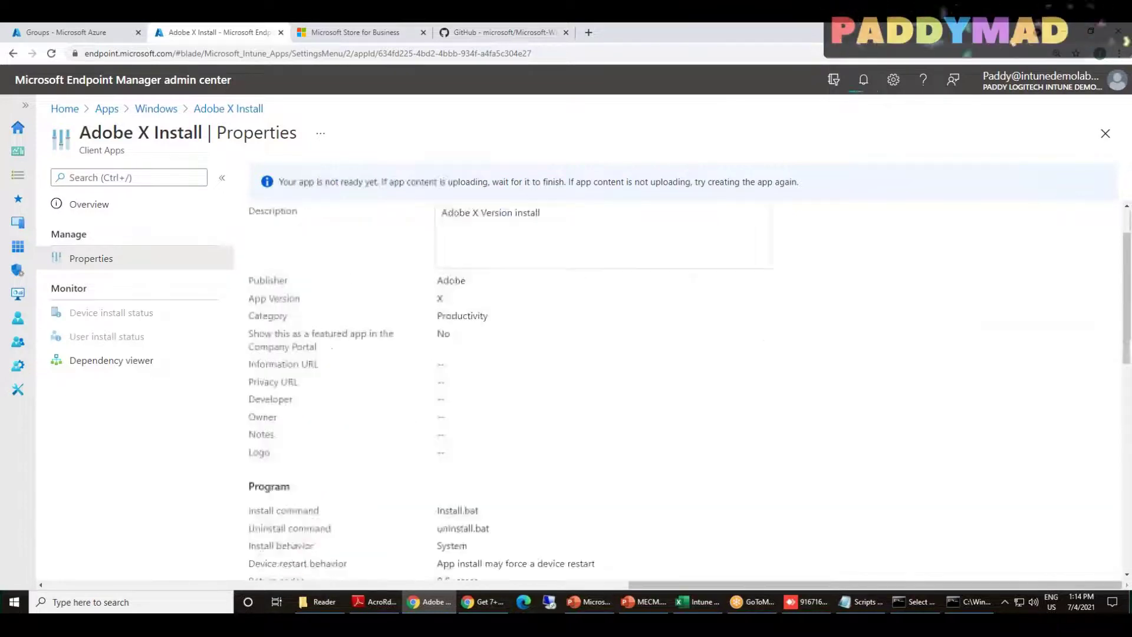
scroll(538, 435, down, 6)
scroll(538, 434, down, 5)
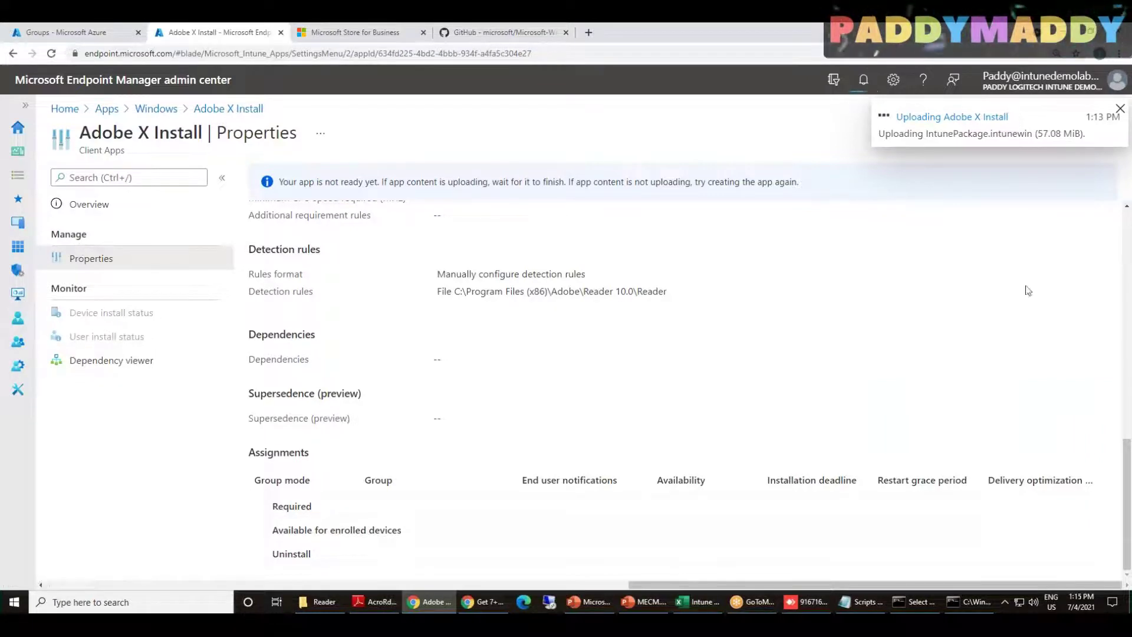
click(807, 607)
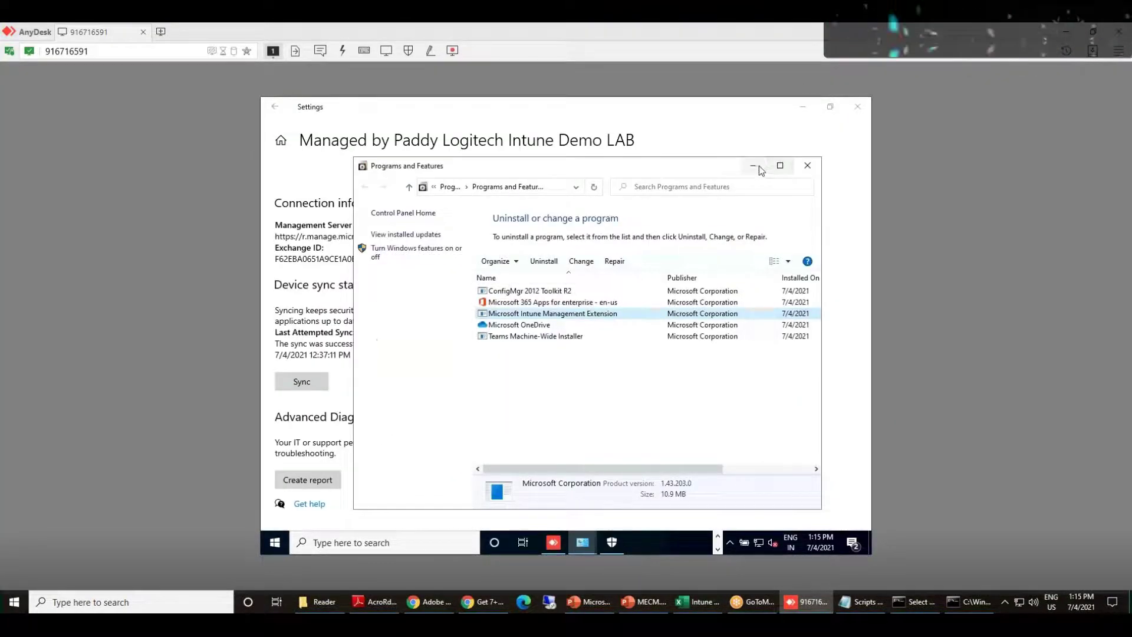
Minimize the remote Programs and Features, Settings and firewall windows
click(753, 167)
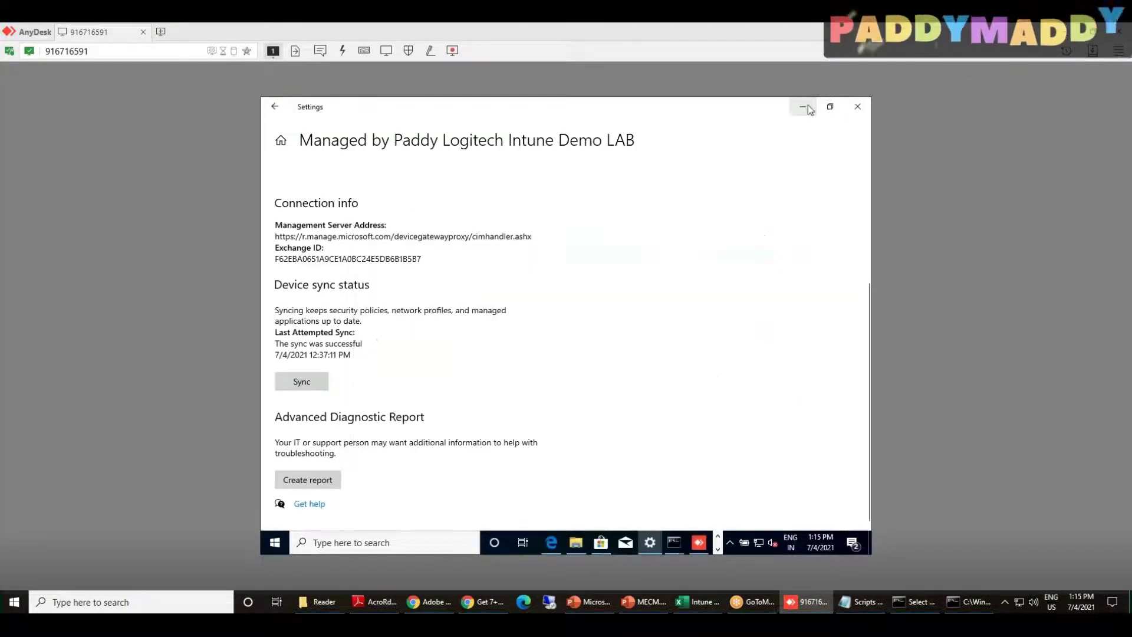
click(803, 107)
click(737, 150)
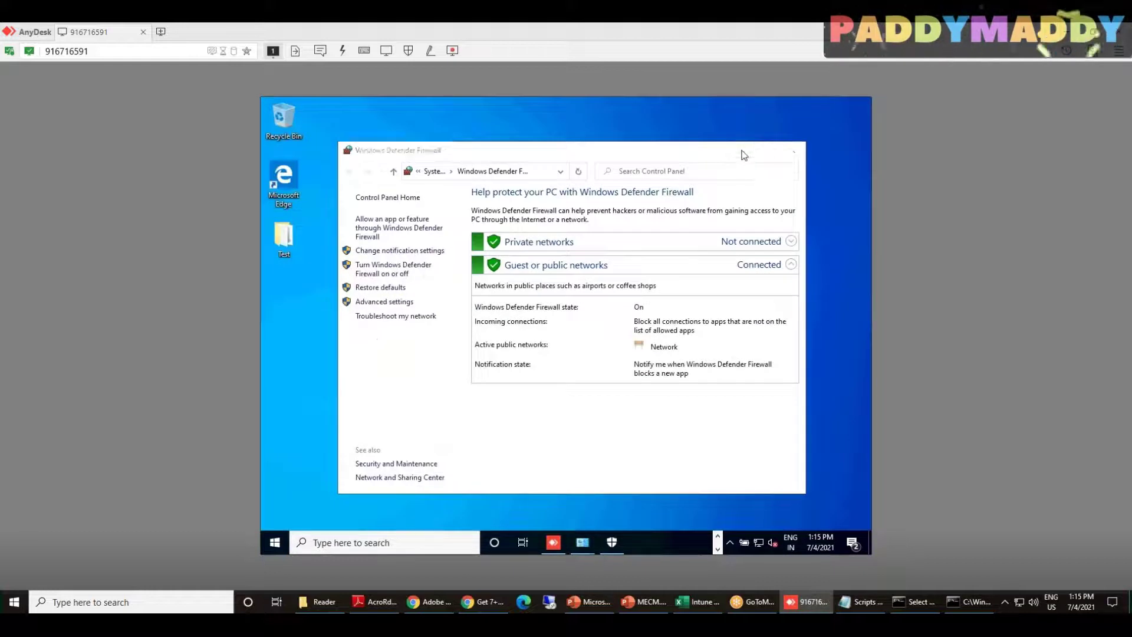
click(274, 543)
click(721, 409)
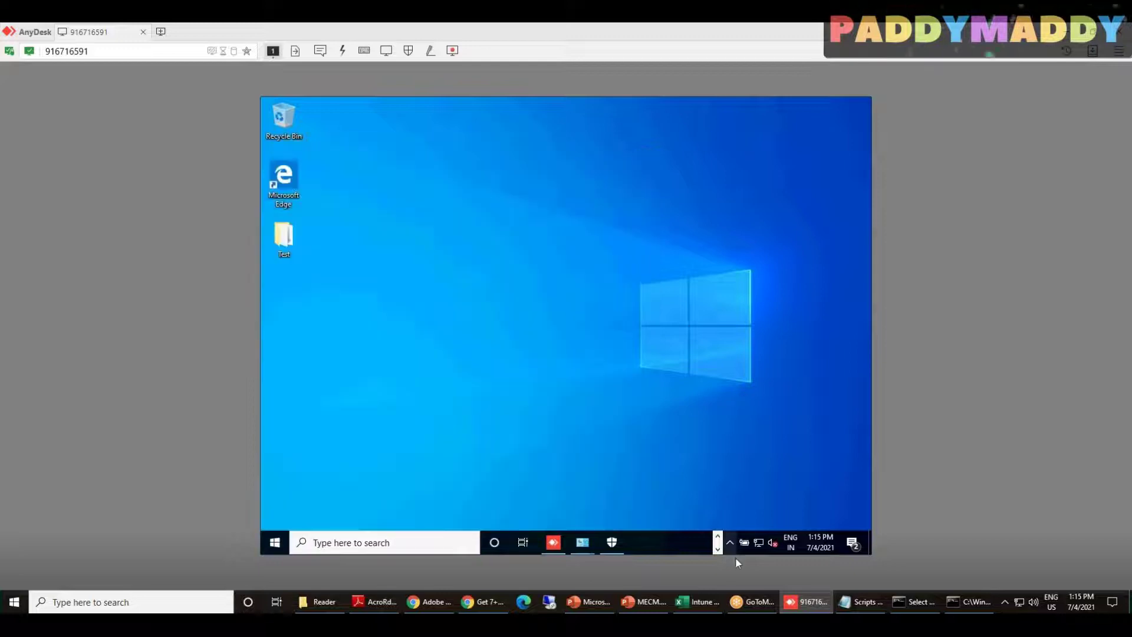
click(717, 536)
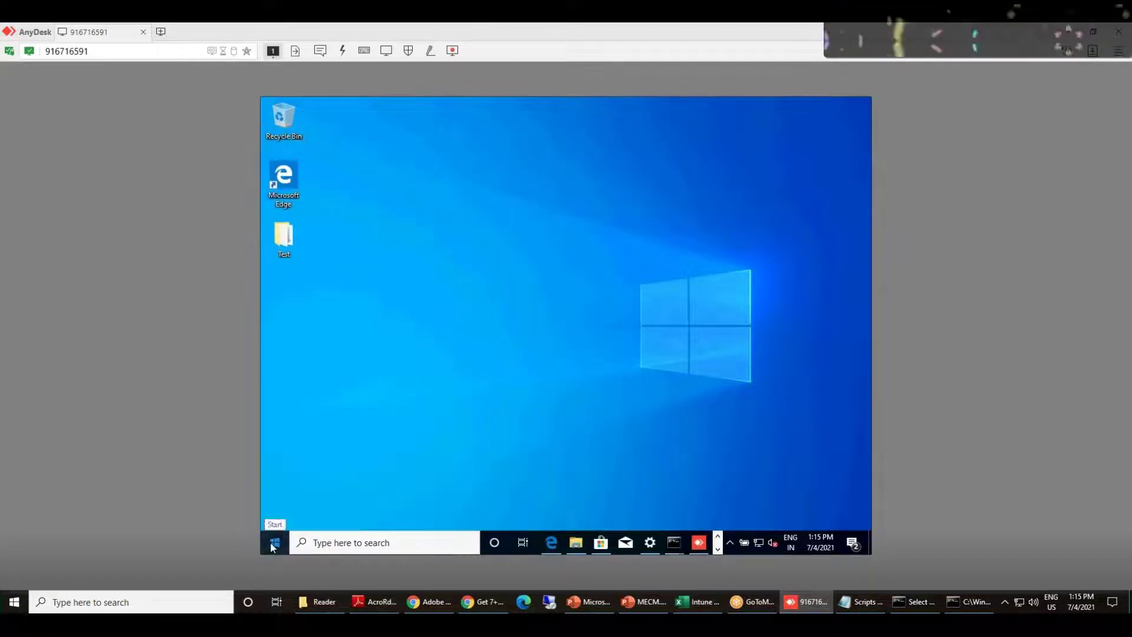
Open the remote Start menu, expand Recently added, and scroll to the end of the app list
click(274, 541)
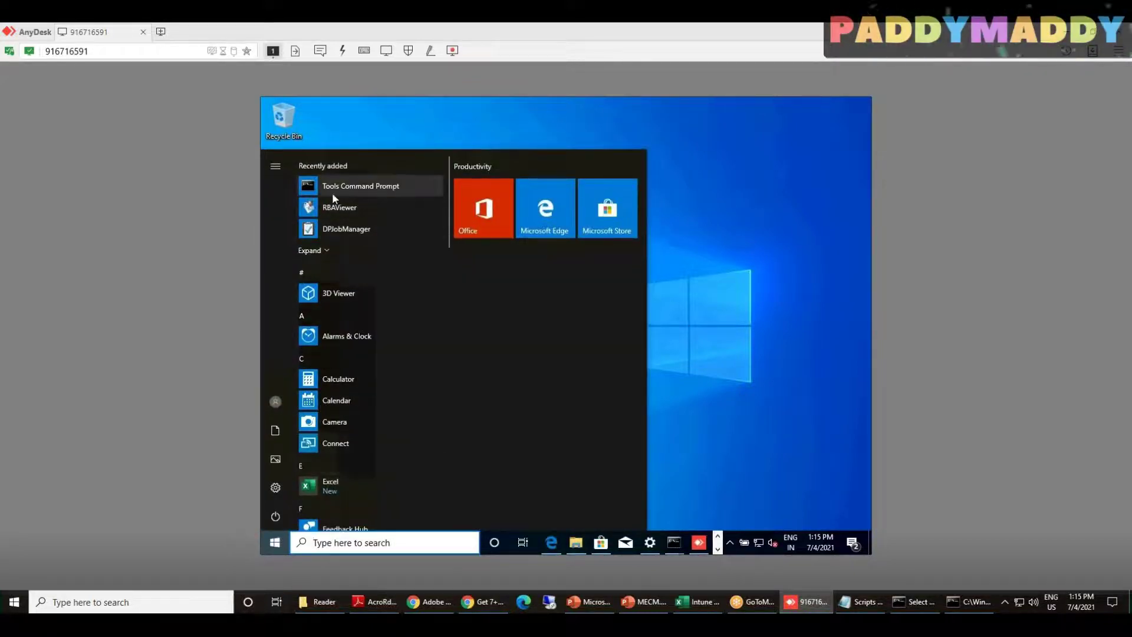
click(323, 251)
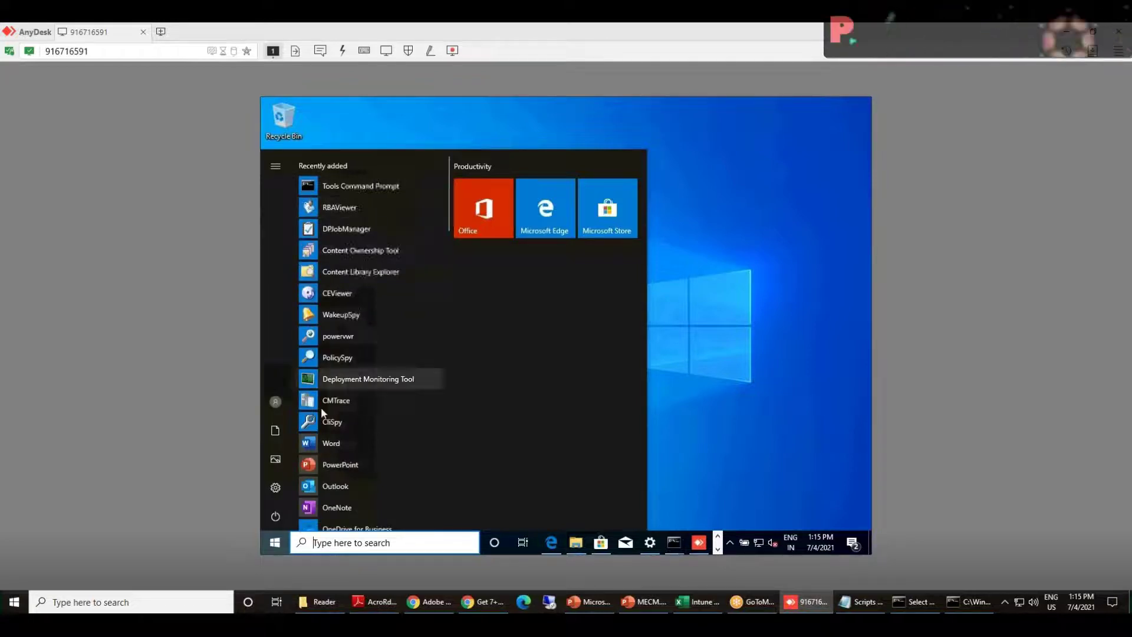
scroll(357, 342, down, 5)
scroll(365, 412, down, 6)
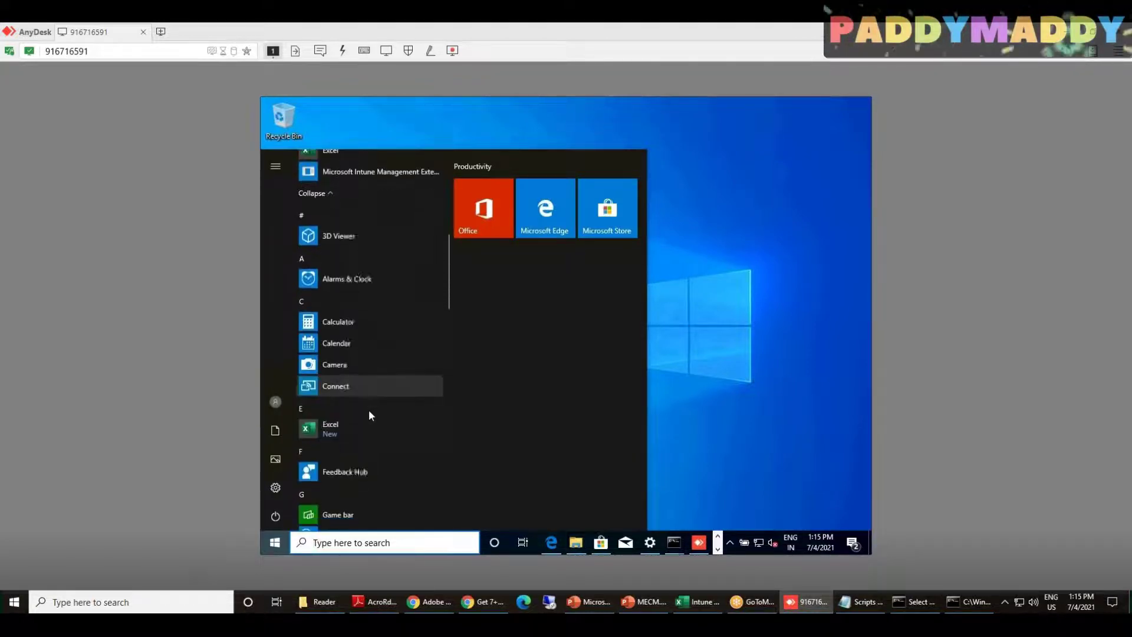
scroll(370, 408, down, 5)
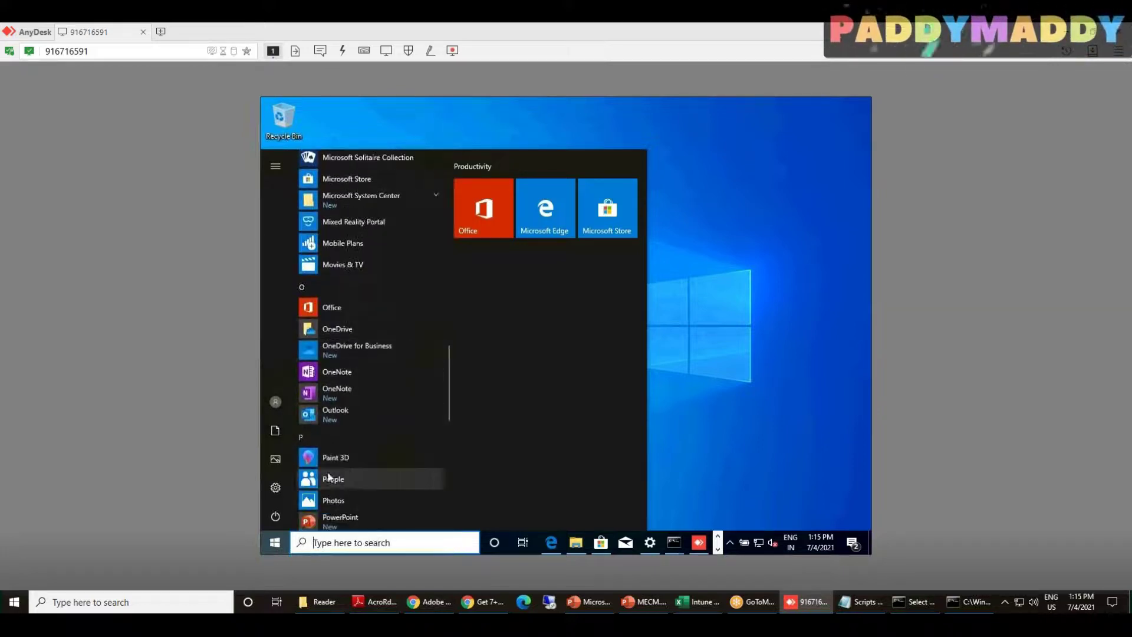
scroll(328, 470, down, 5)
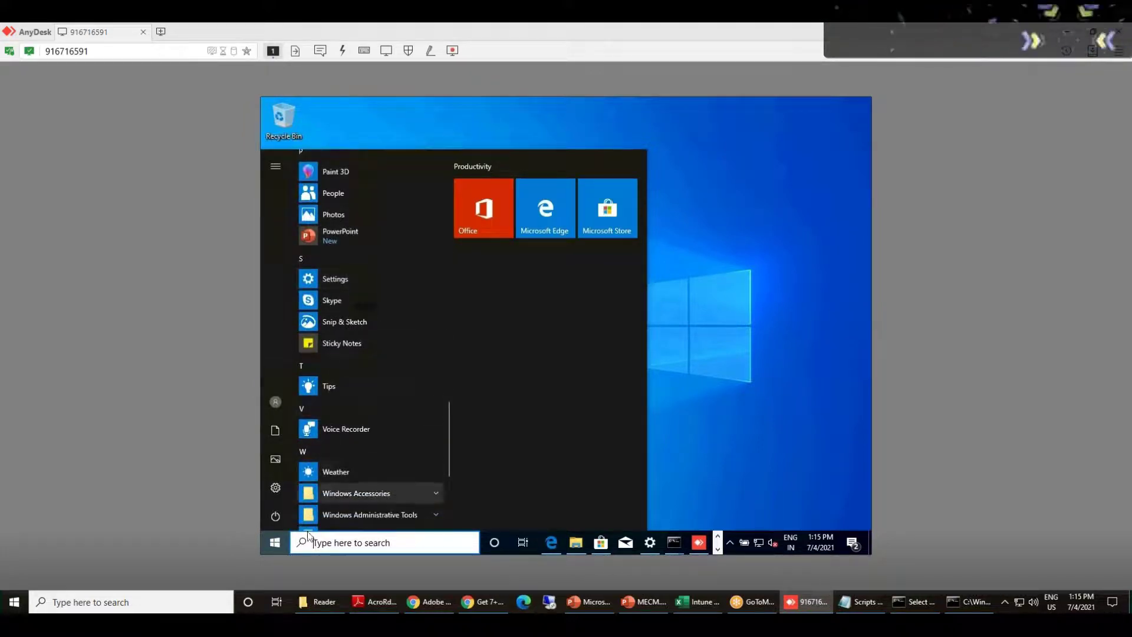
scroll(394, 448, down, 1)
scroll(394, 447, down, 3)
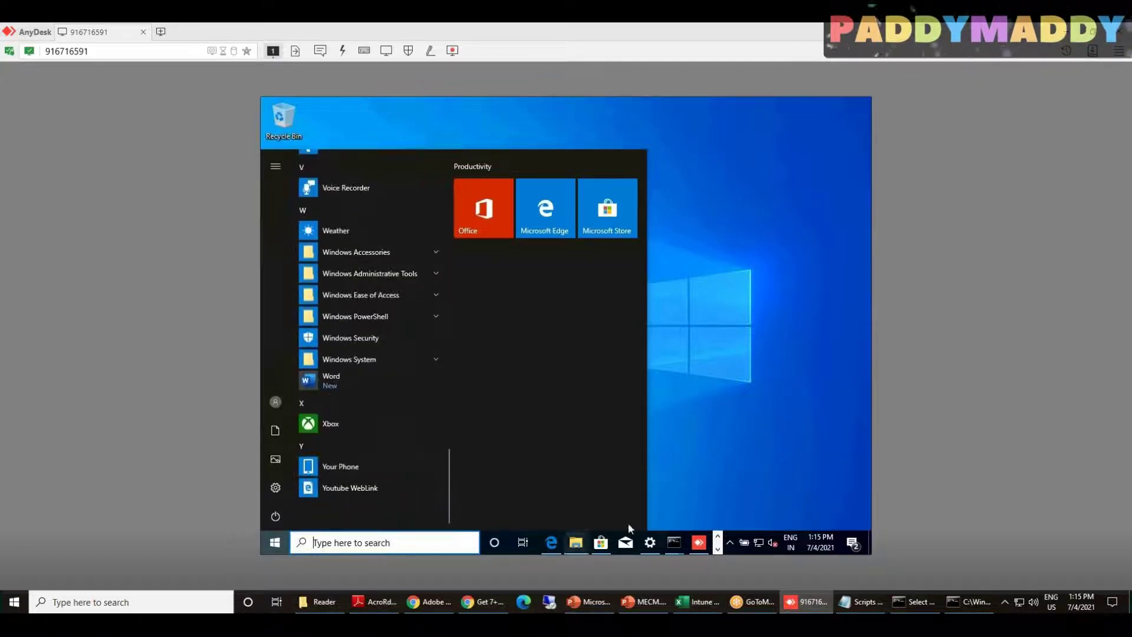
Trigger an Intune sync from the remote Access work or school Info page, then minimize Settings
click(651, 542)
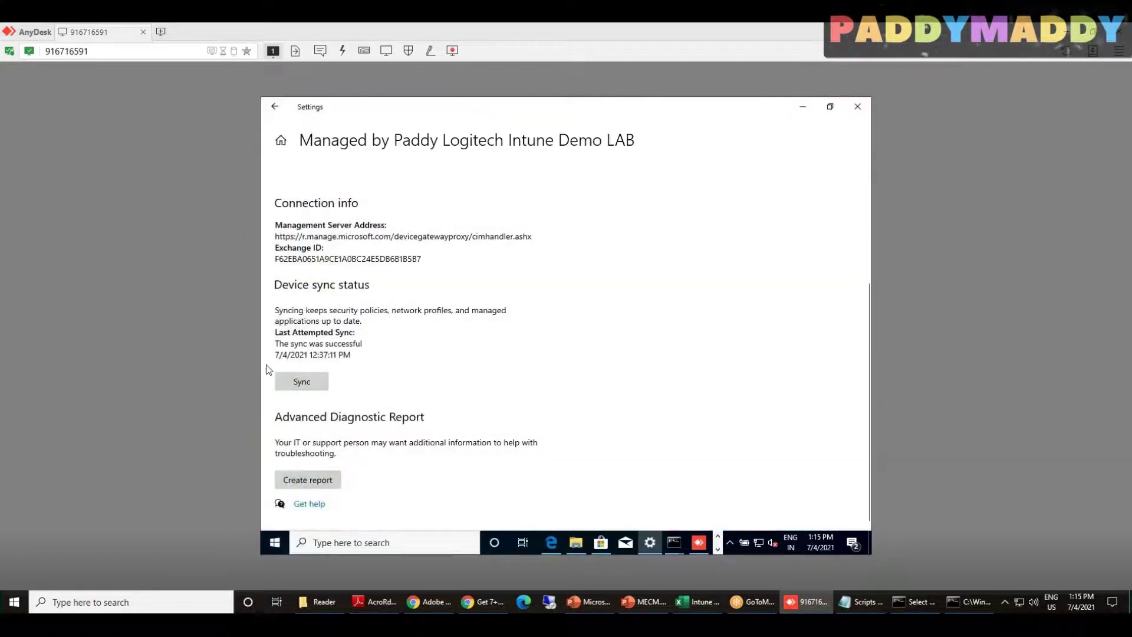
click(302, 382)
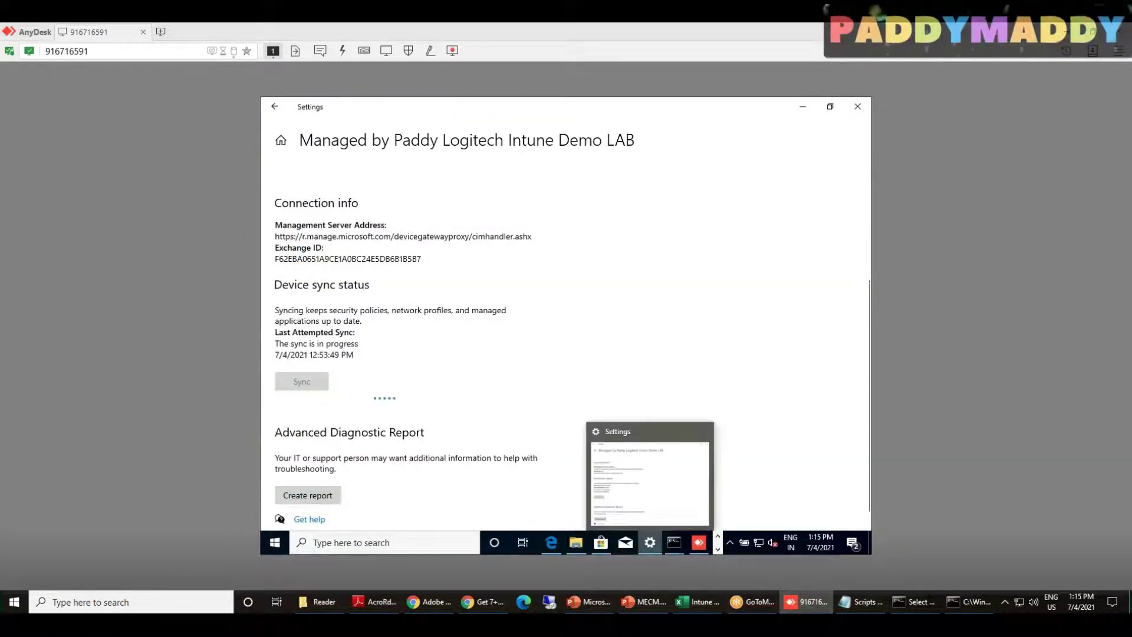
click(801, 108)
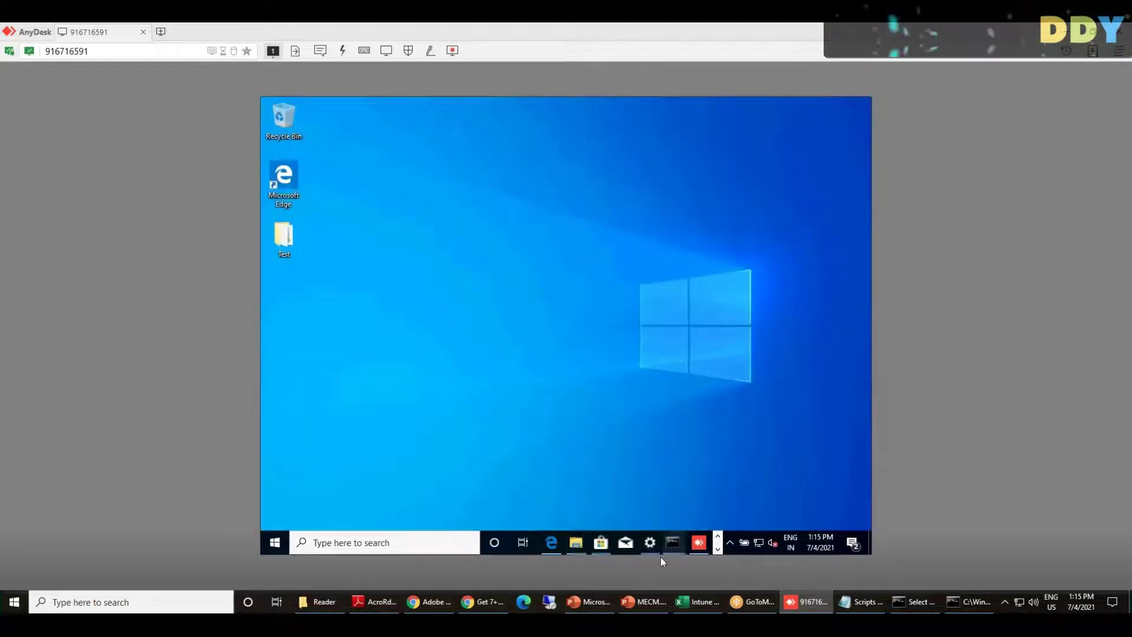
Close both remote command prompt windows, including the diagnostics one
mouse_move(666, 540)
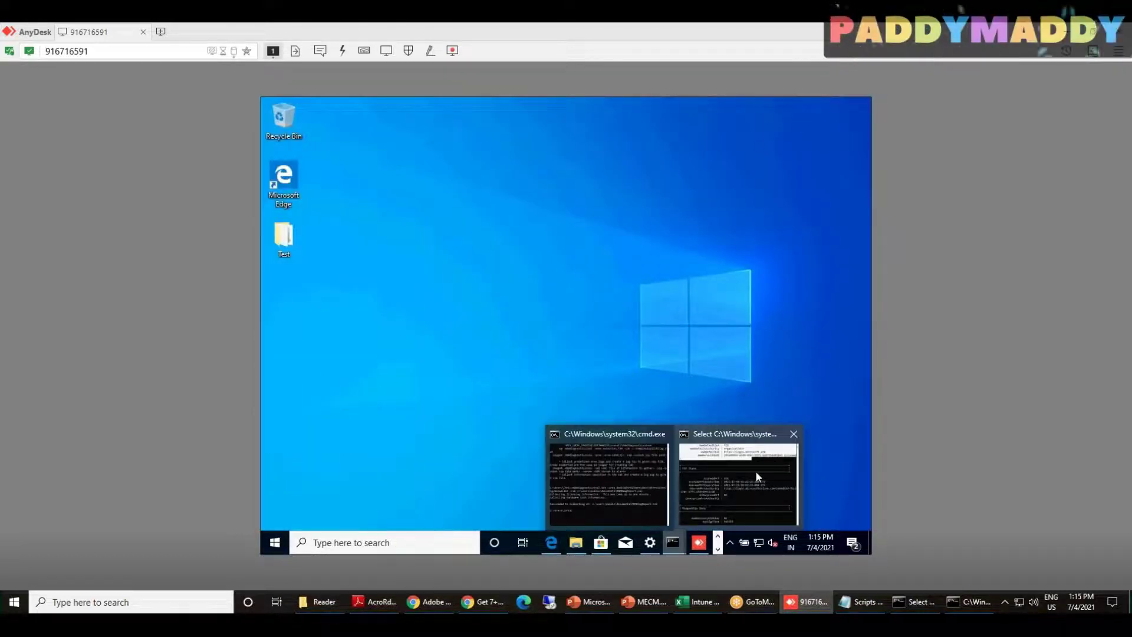
click(756, 472)
drag(862, 136, 864, 129)
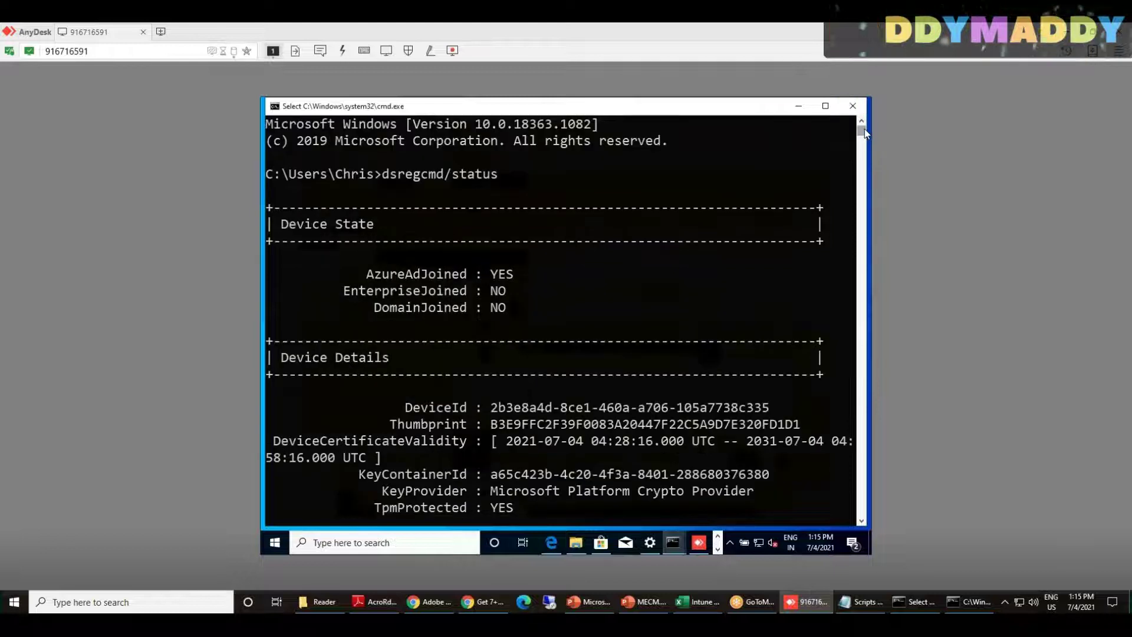
click(853, 106)
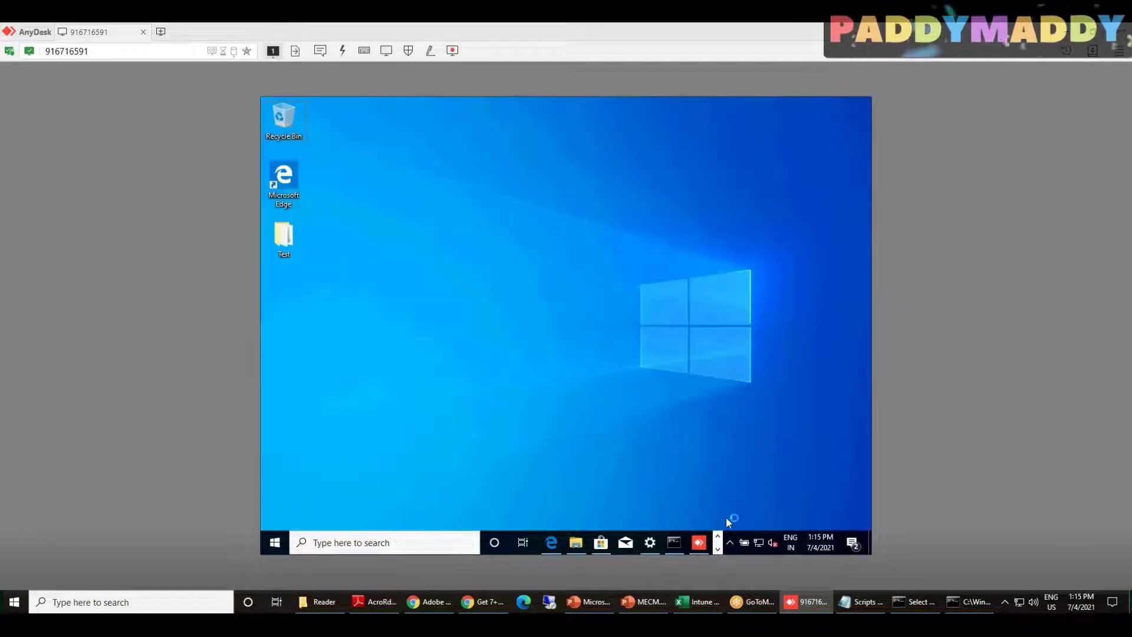
click(673, 544)
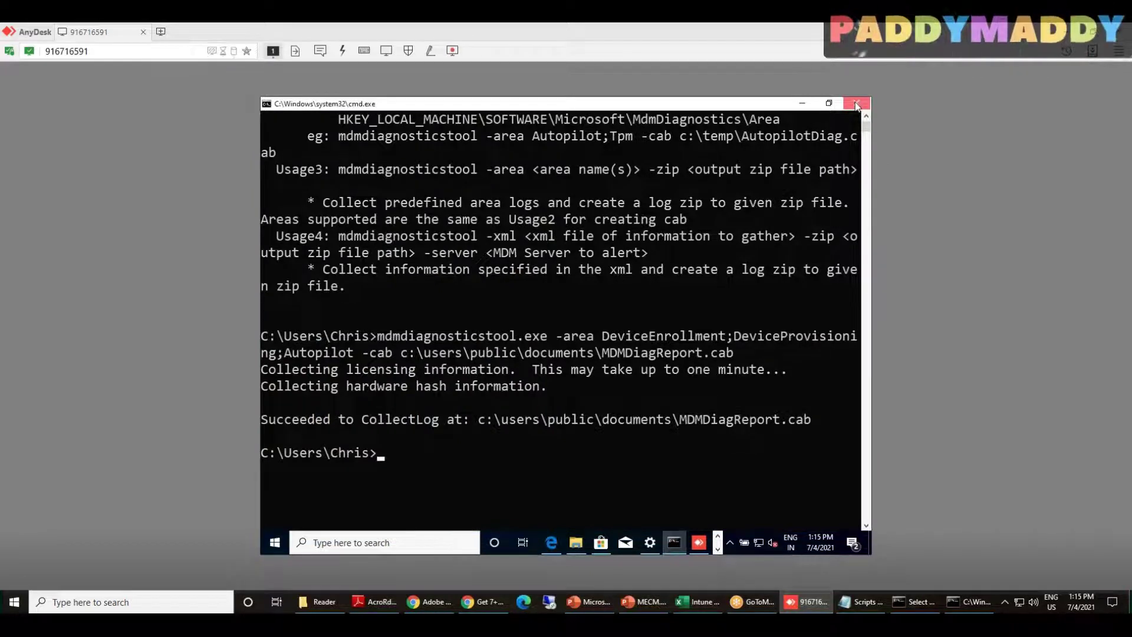
click(856, 104)
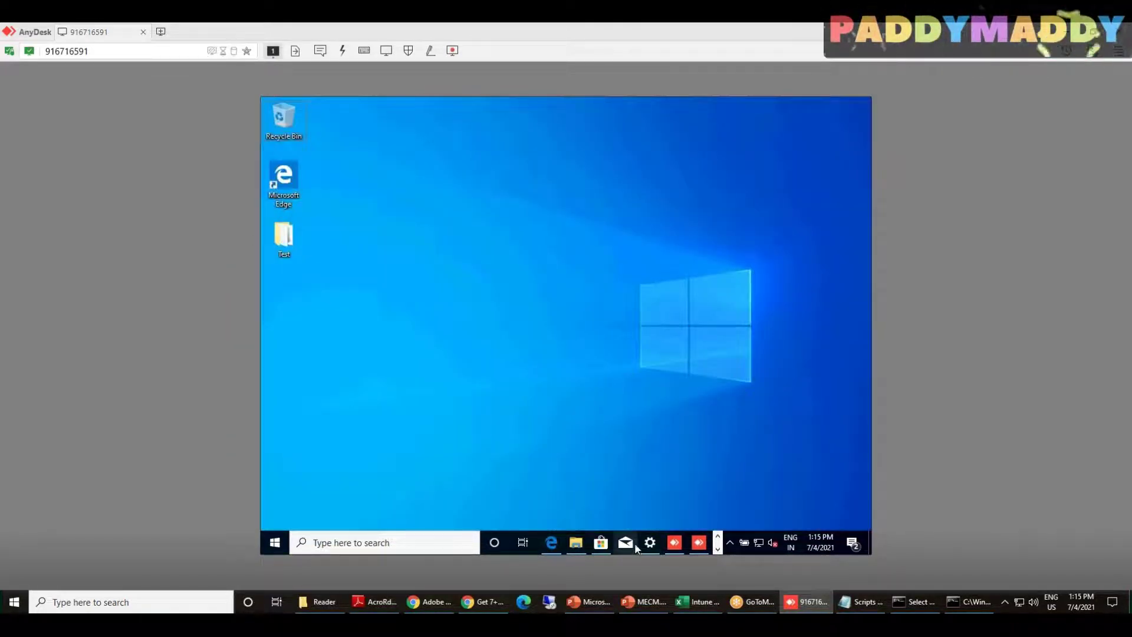
mouse_move(700, 548)
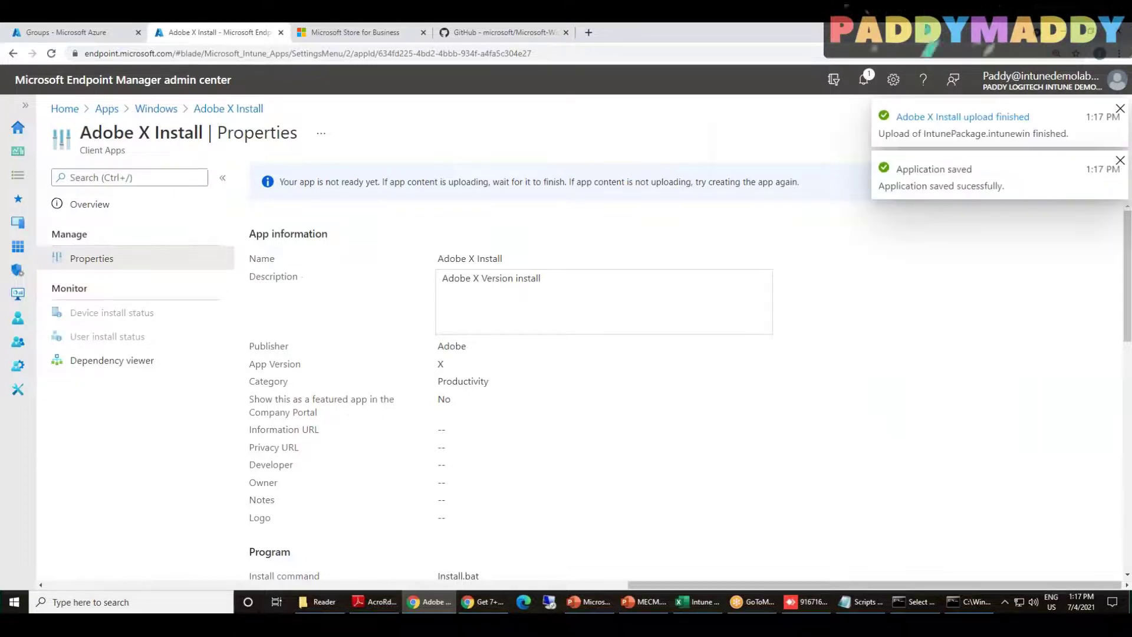
Check the Adobe X Install upload notification, then sync the remote device again and reveal Programs and Features
click(863, 79)
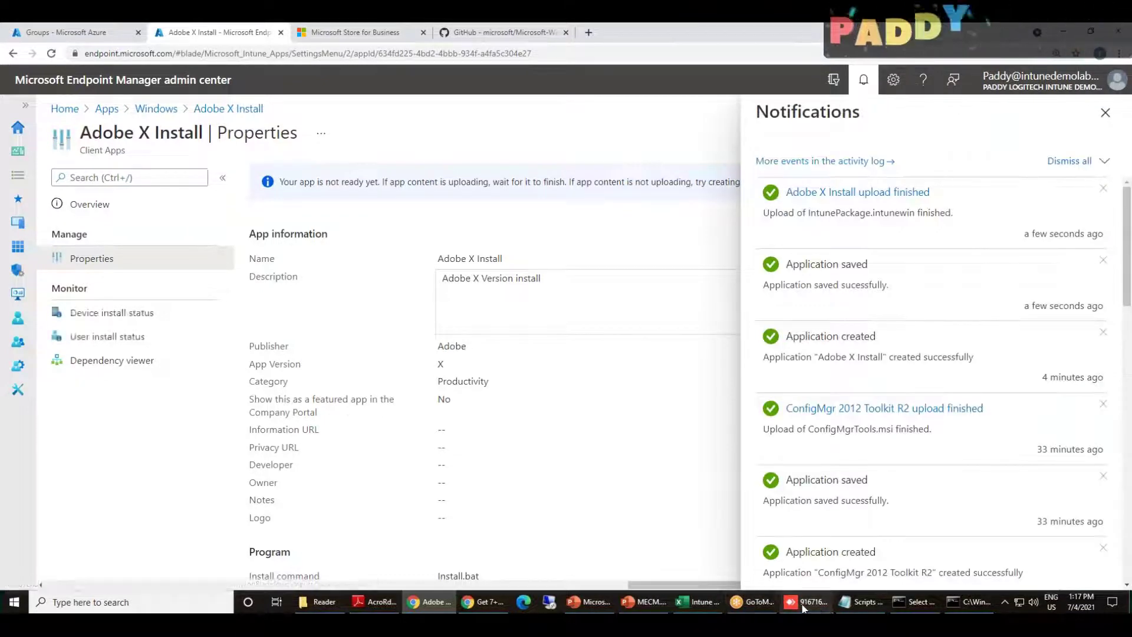
click(805, 602)
click(275, 543)
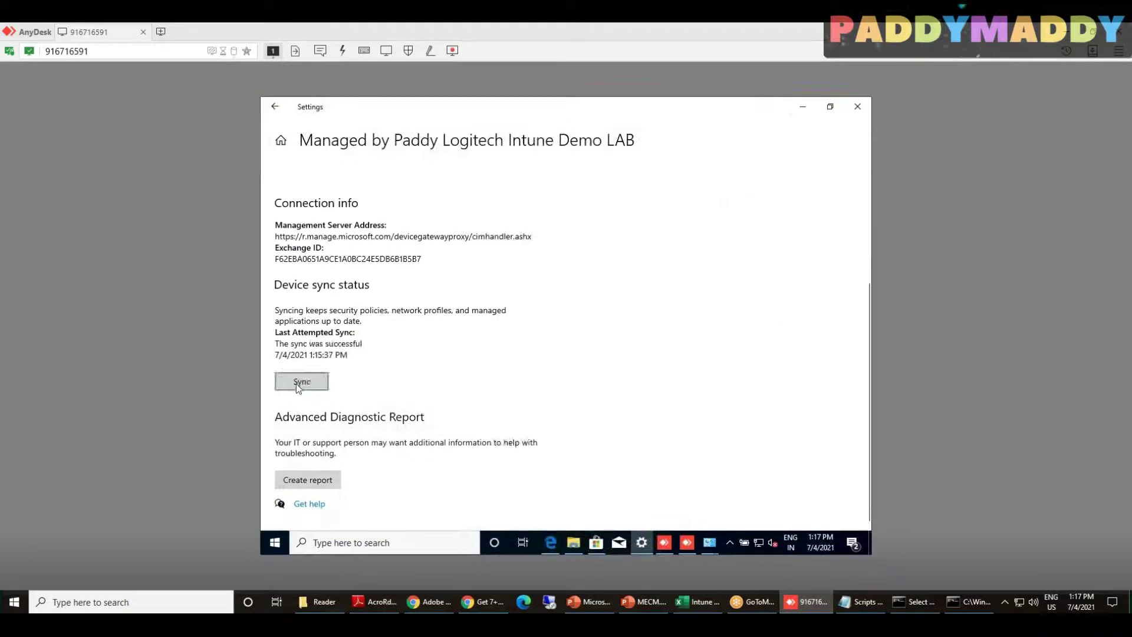
click(298, 383)
click(638, 543)
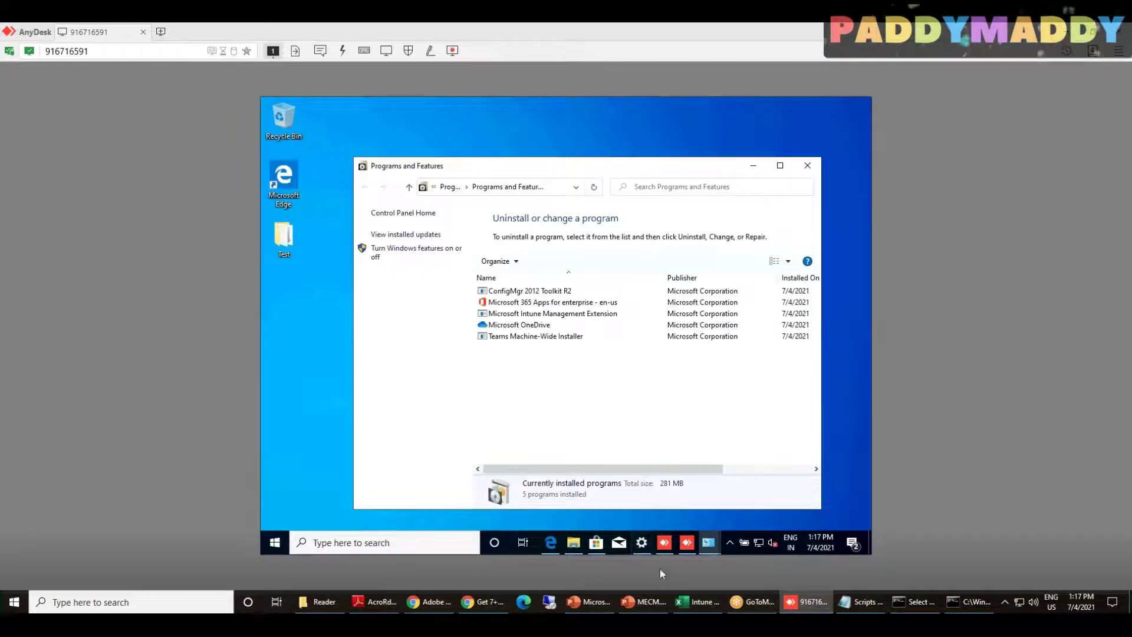
Bring back the remote Intune settings page and trigger another device sync
click(641, 542)
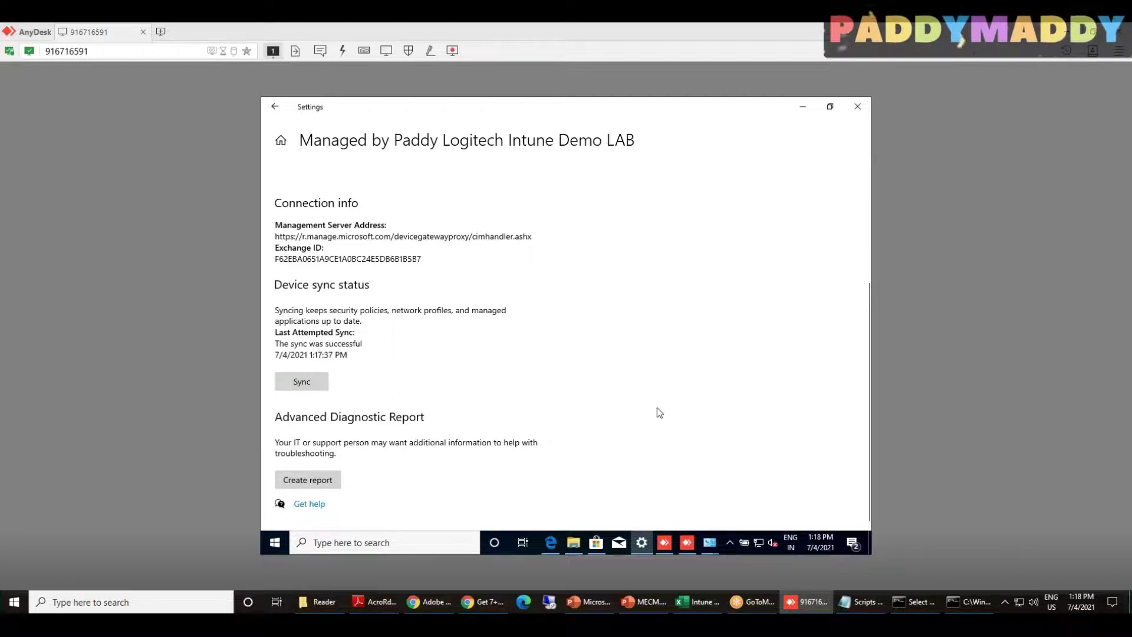
click(301, 382)
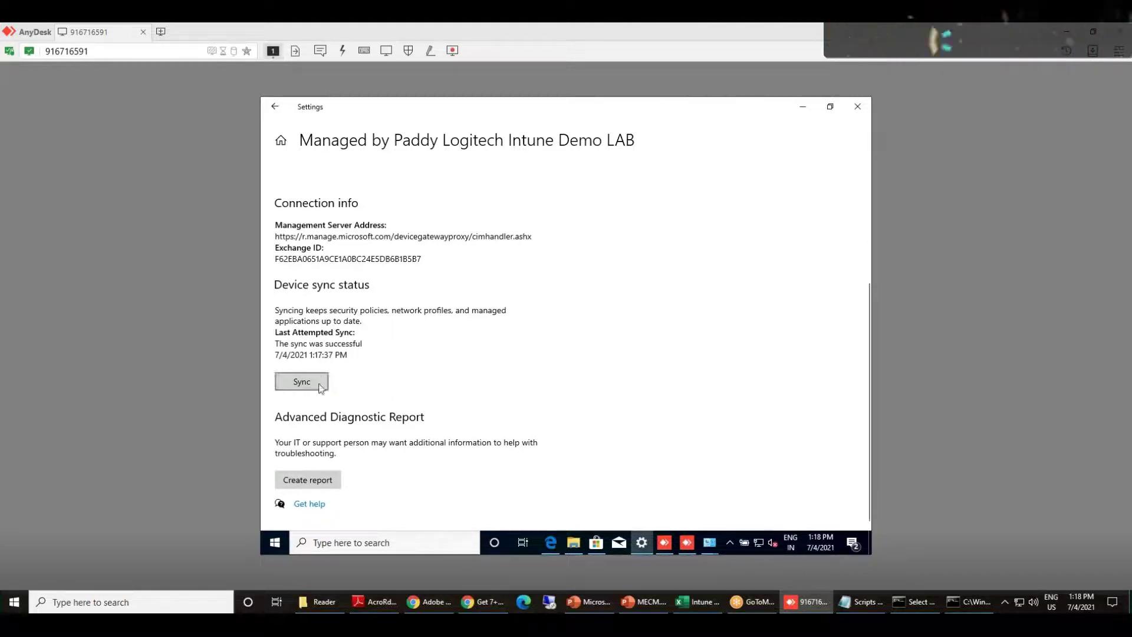
scroll(405, 354, down, 1)
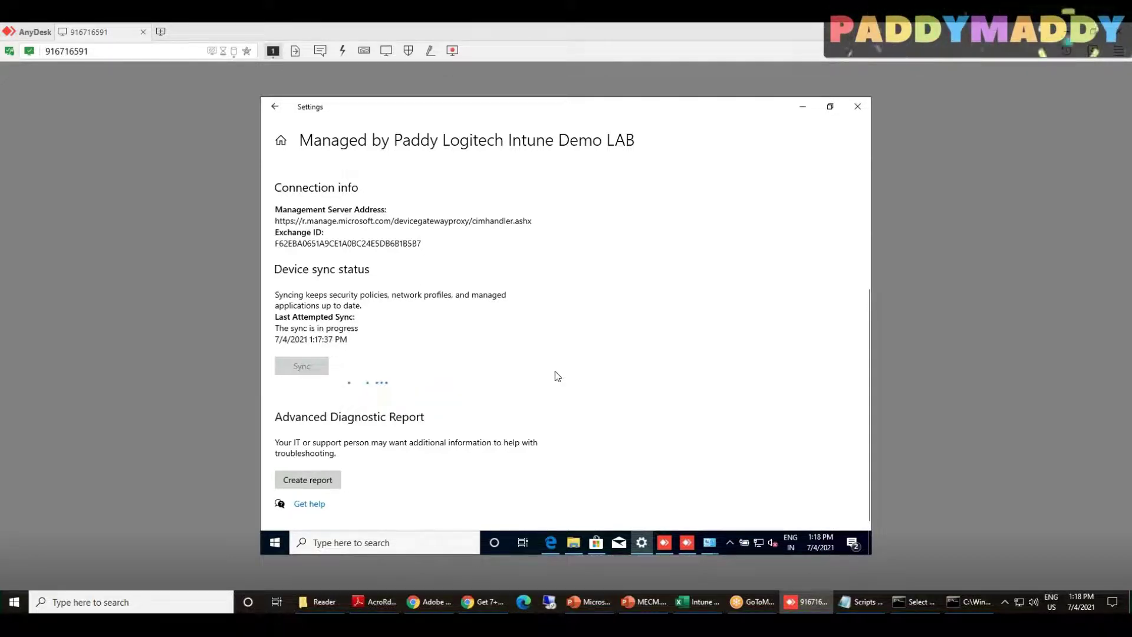
right_click(274, 542)
Launch services.msc on the remote PC, maximize the Services console and dismiss the Intune notification
click(328, 487)
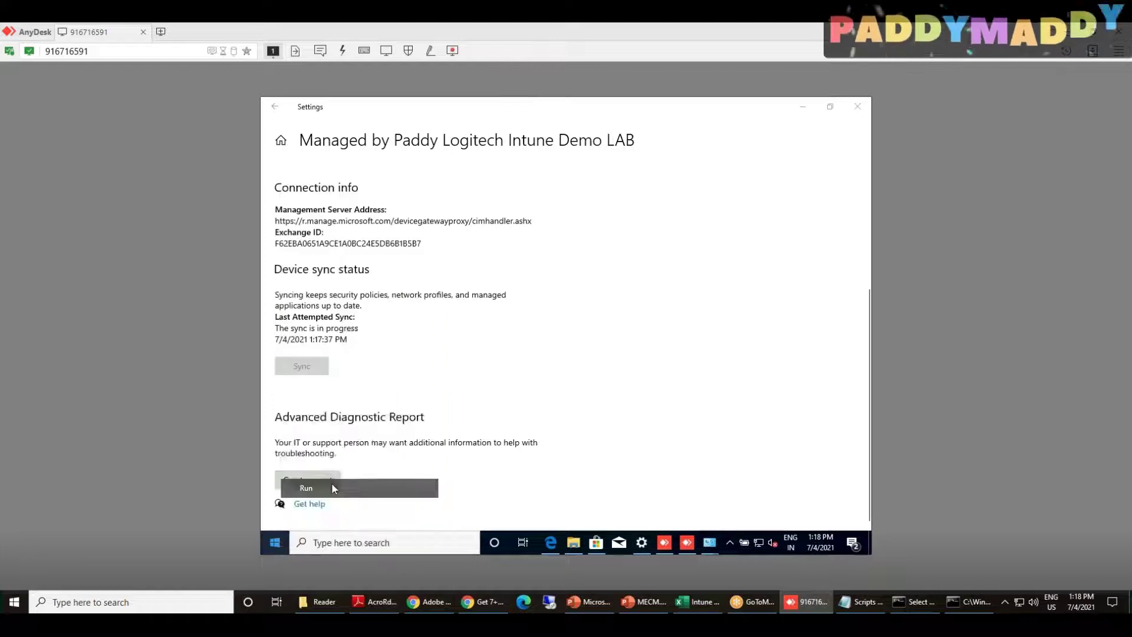
text(servi)
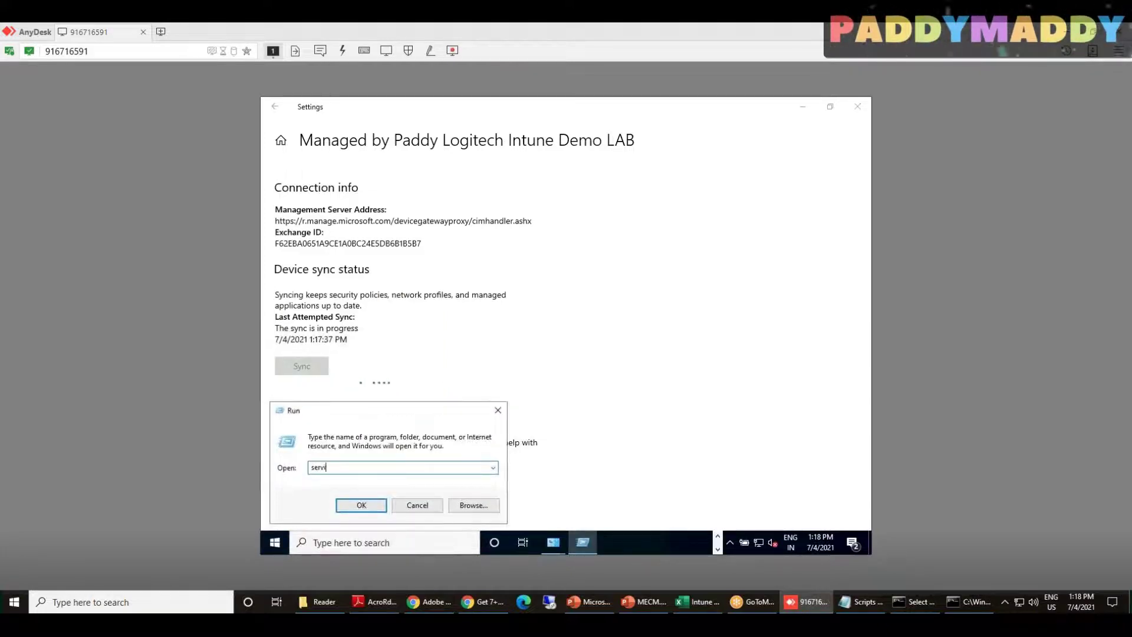
text(ces.msc)
key(Return)
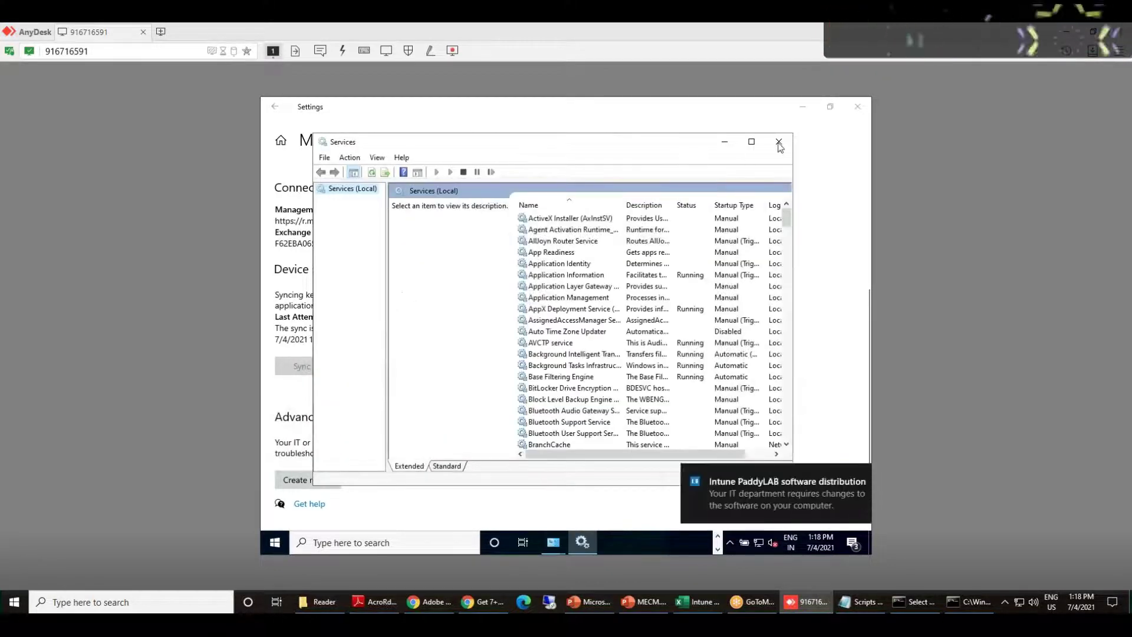
click(751, 142)
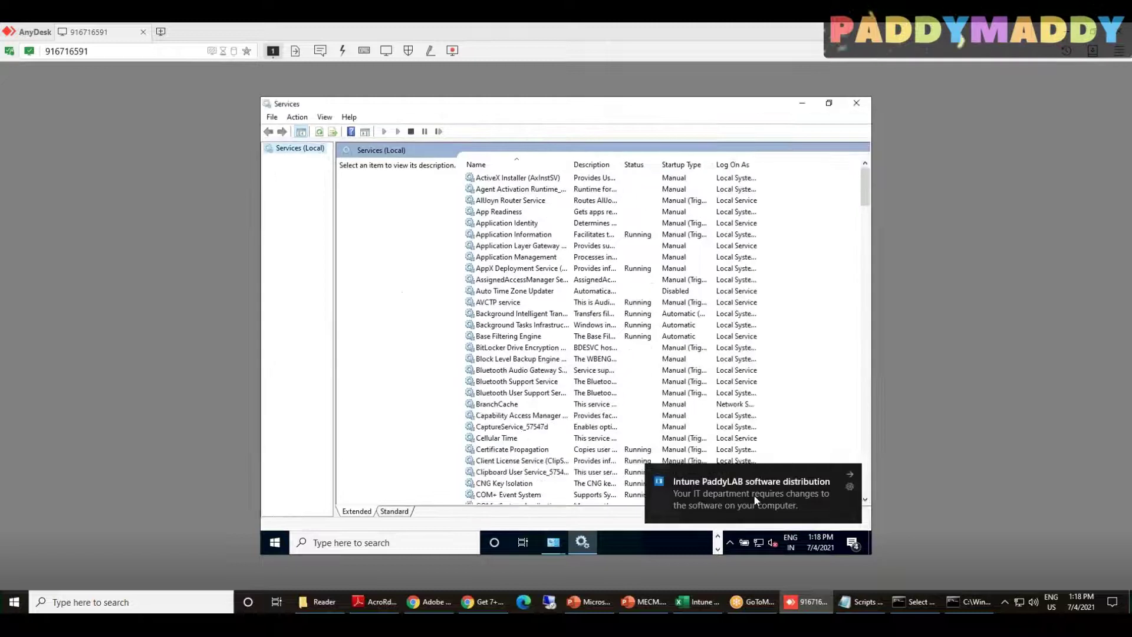
click(754, 495)
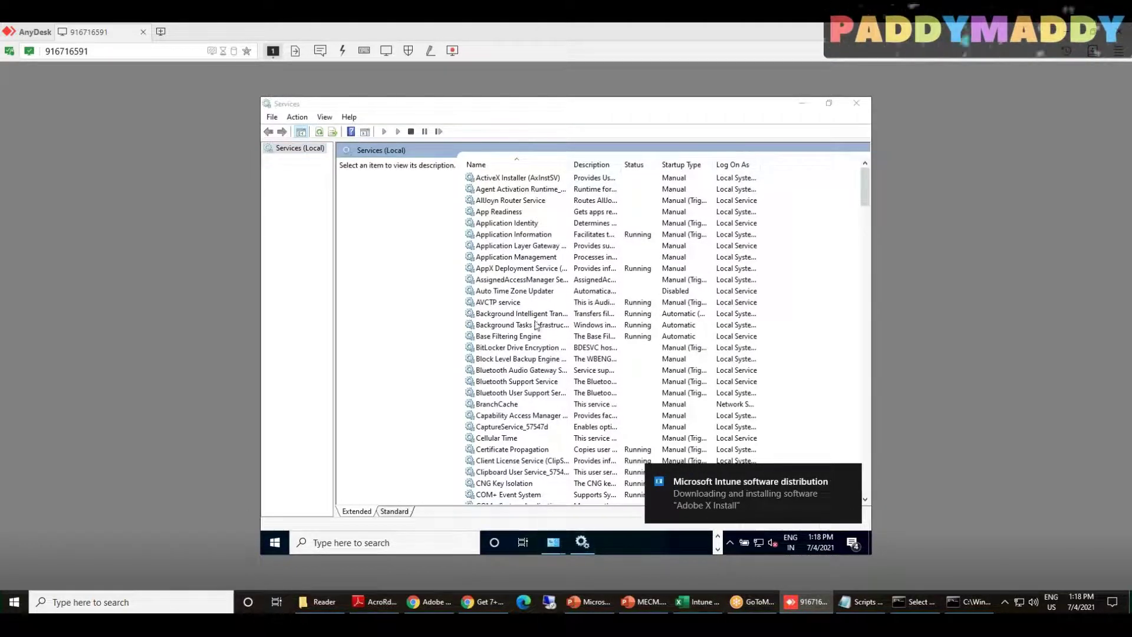
Browse the Services (Local) list from ActiveX Installer, widening the Name column to show full names
click(530, 301)
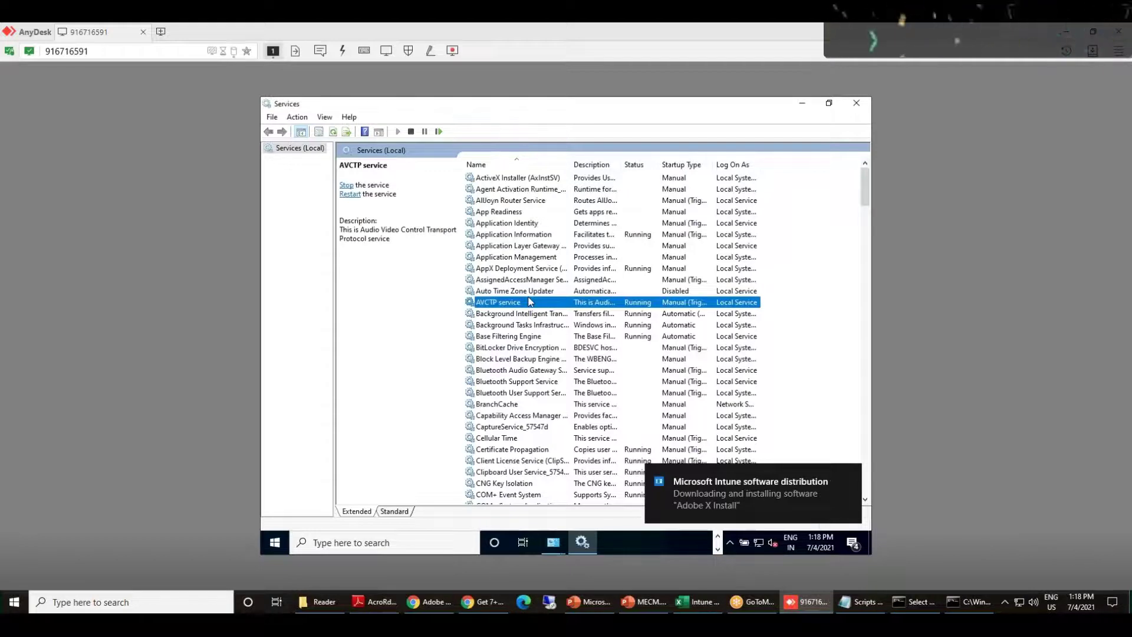
text(in)
key(Home)
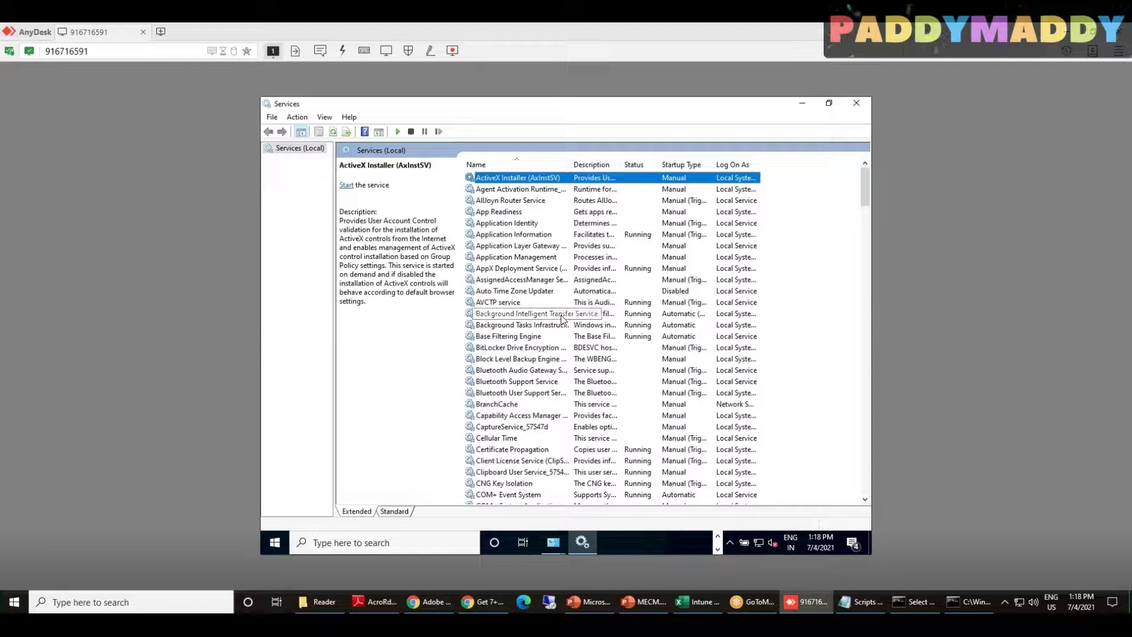
scroll(563, 357, down, 4)
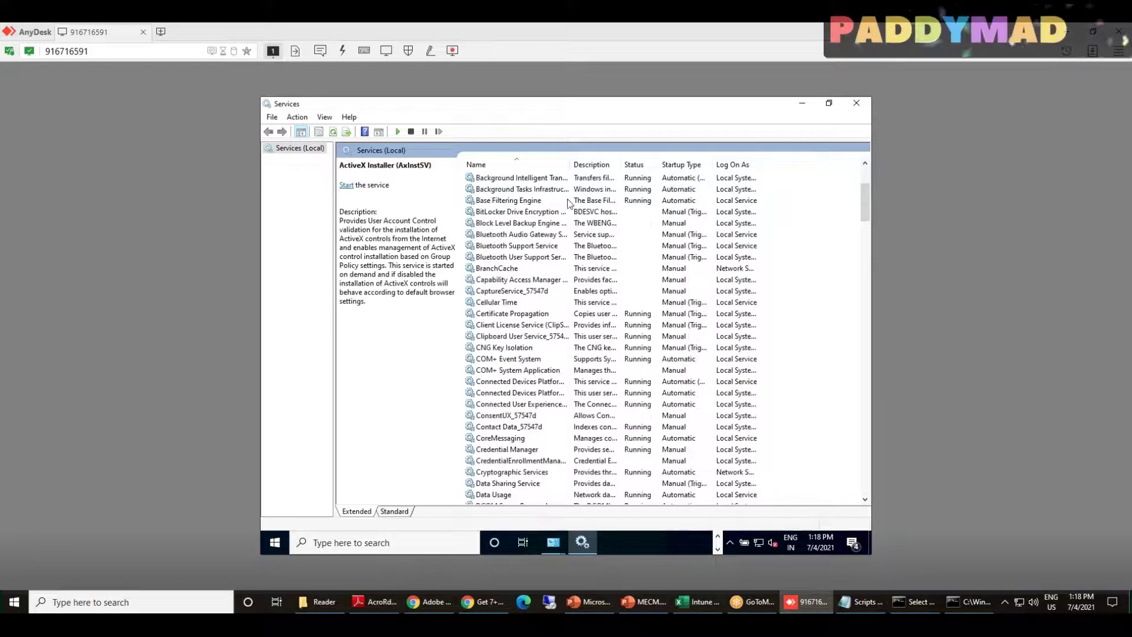
drag(570, 164, 667, 164)
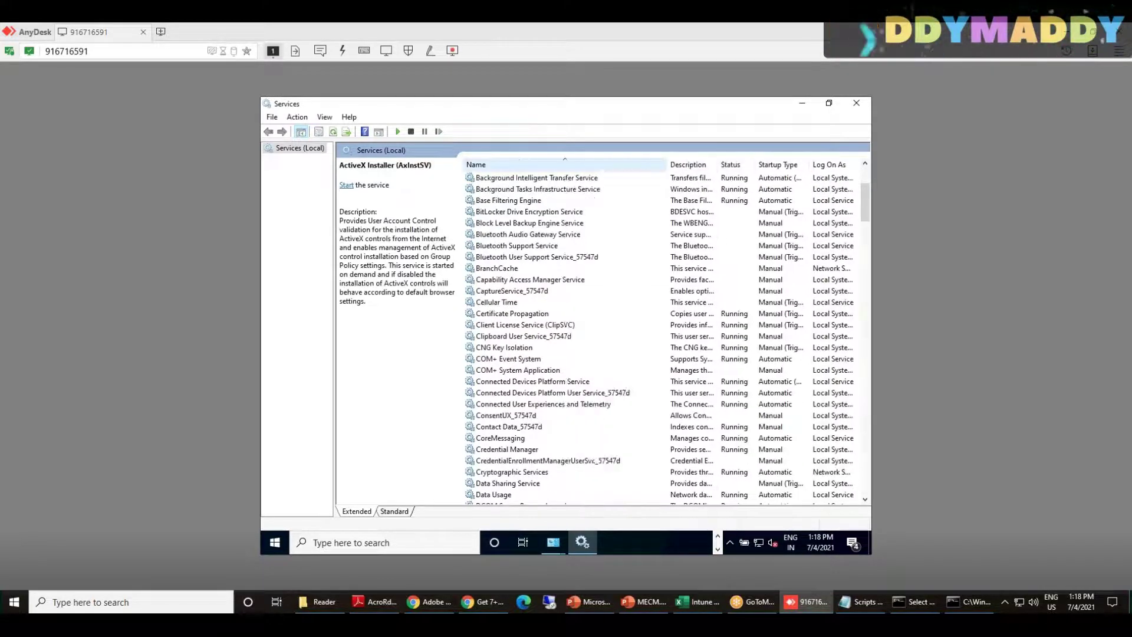
scroll(501, 238, up, 4)
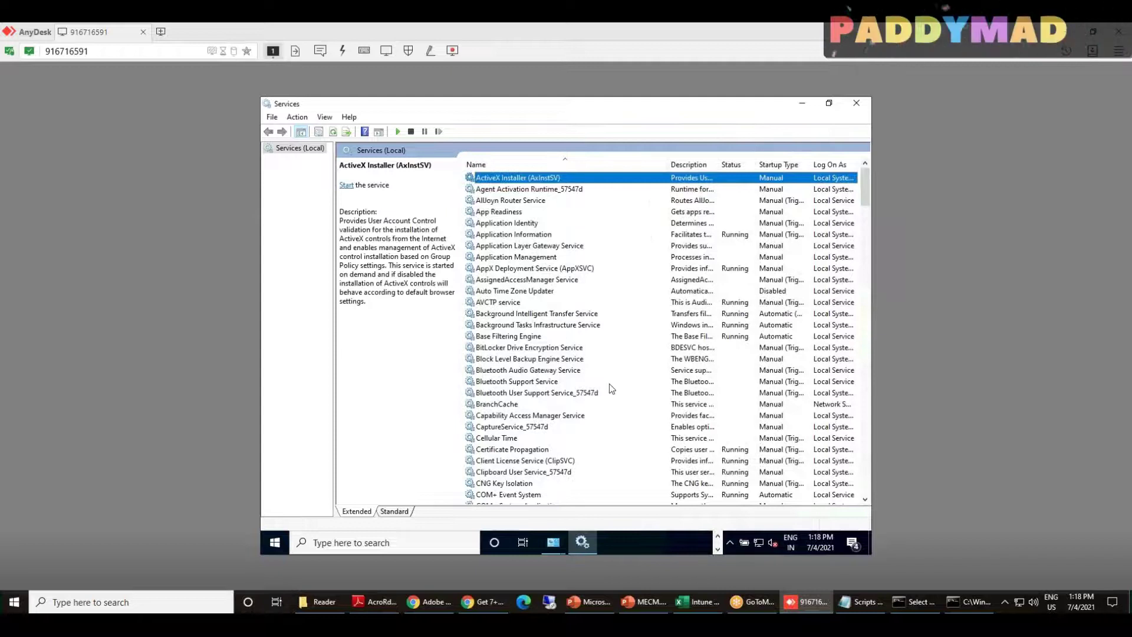
click(716, 553)
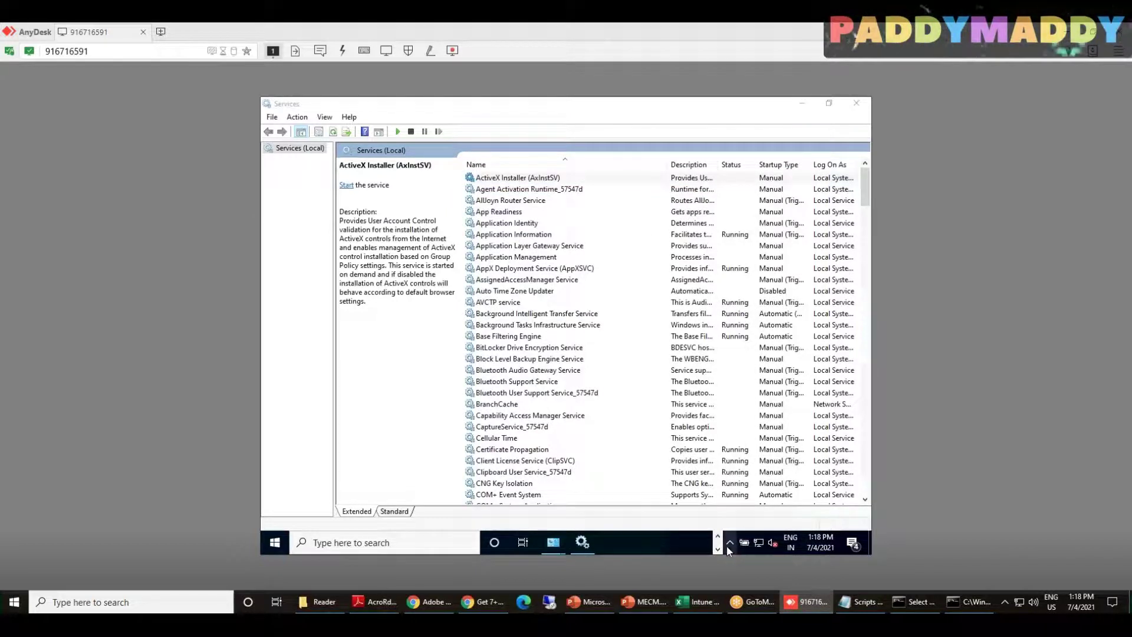
right_click(275, 542)
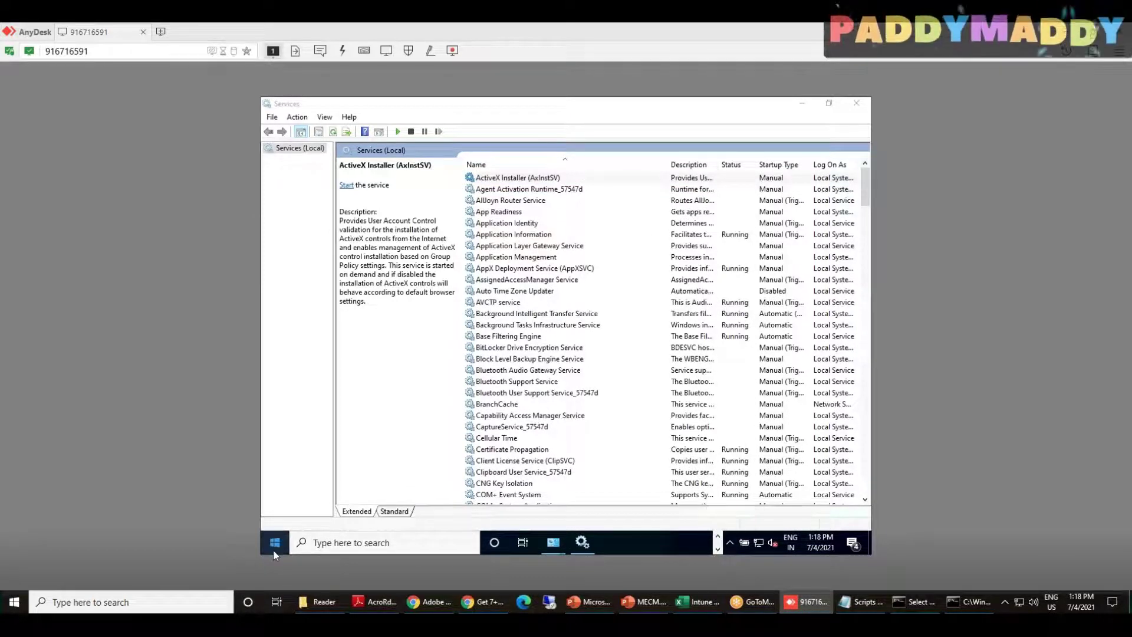
Open C:\ProgramData\Microsoft\IntuneManagementExtension through Run and enter its Logs folder
click(323, 491)
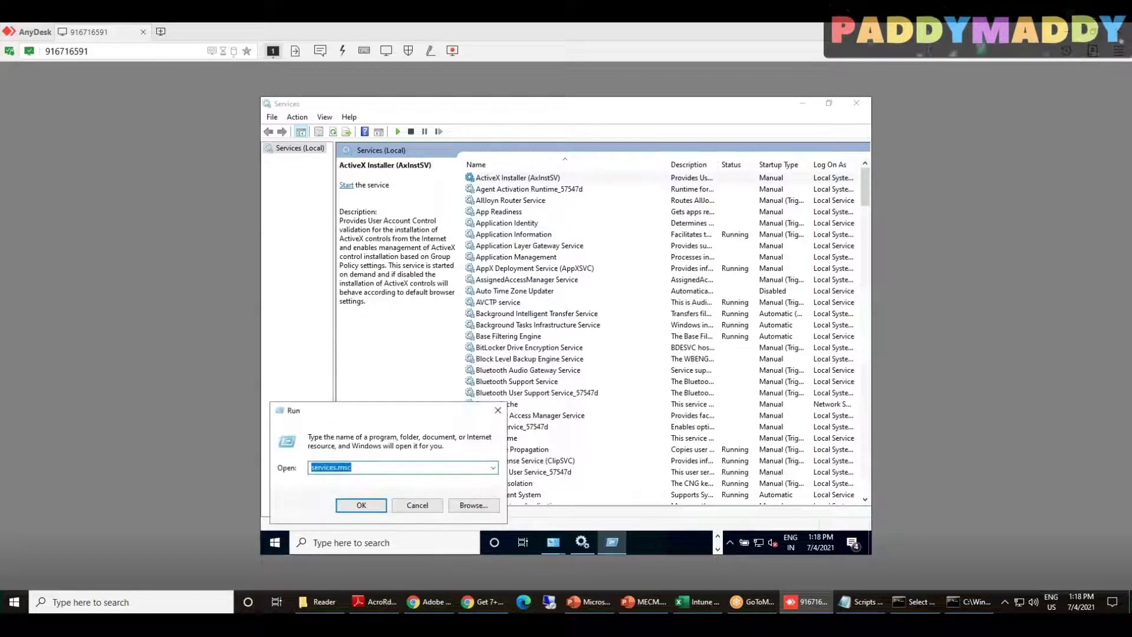
text(c:\)
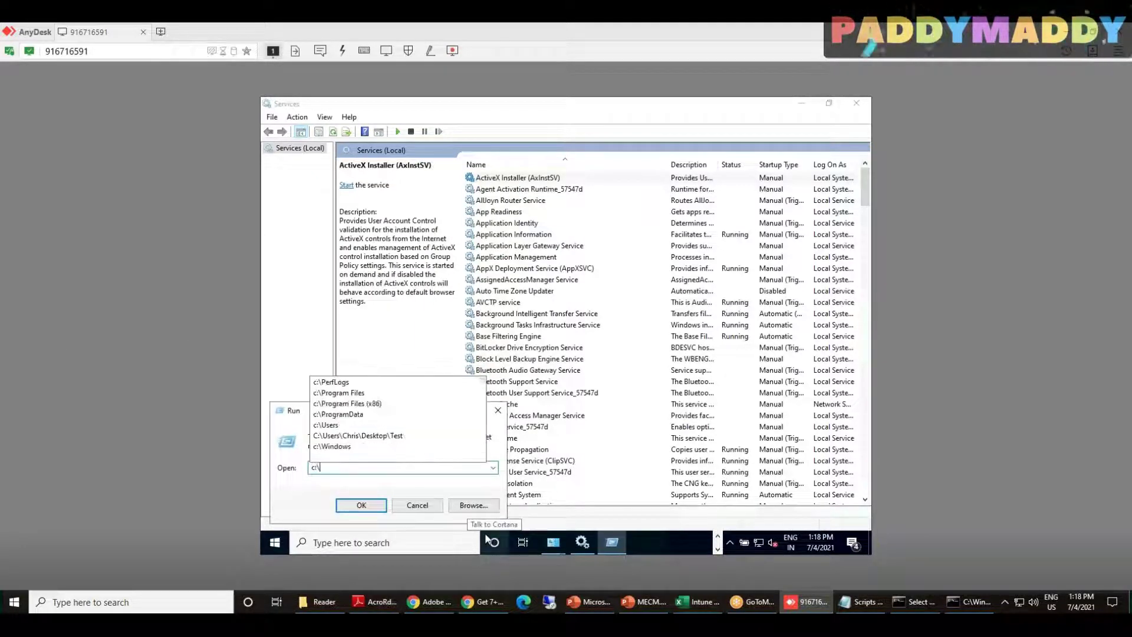
text(pro)
key(Down)
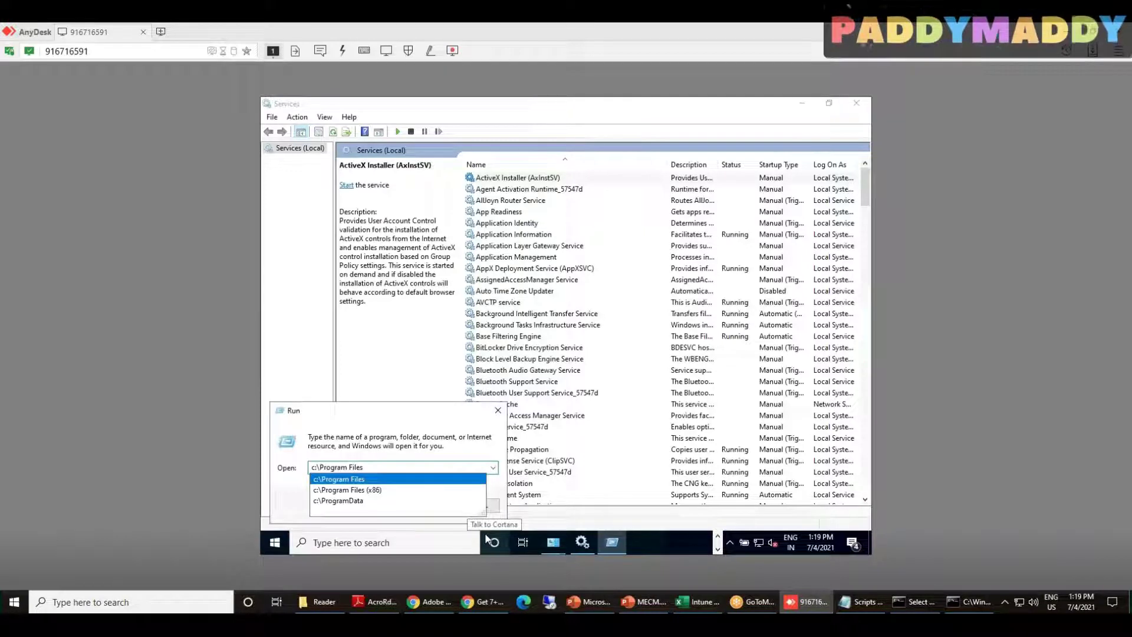
key(Down)
key(Down)
text(\)
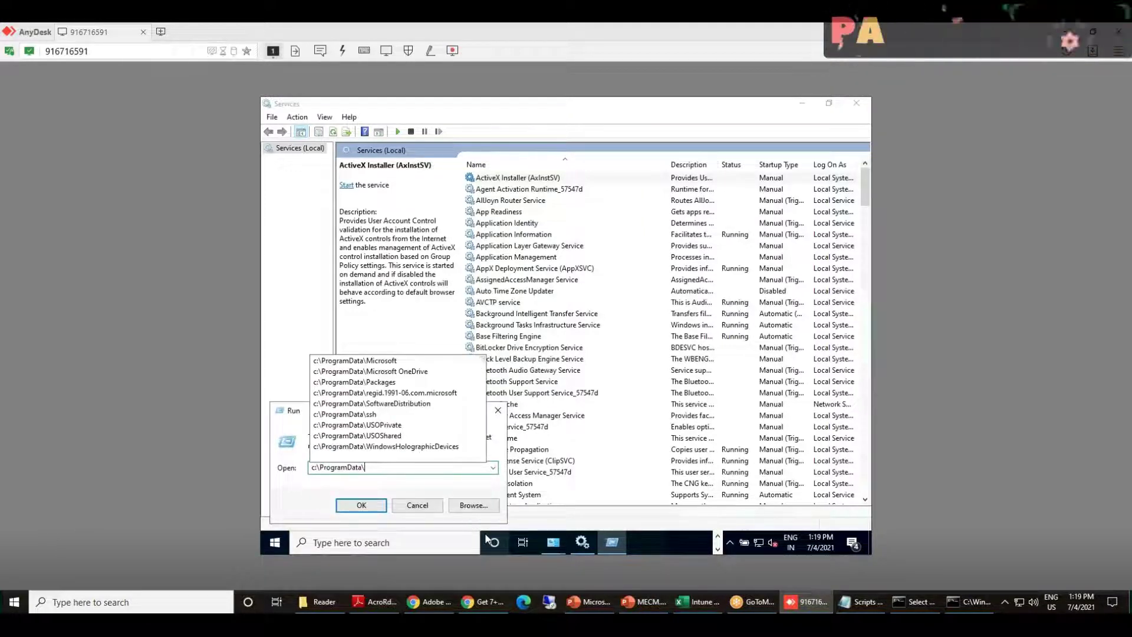
text(mi)
key(Down)
text(\)
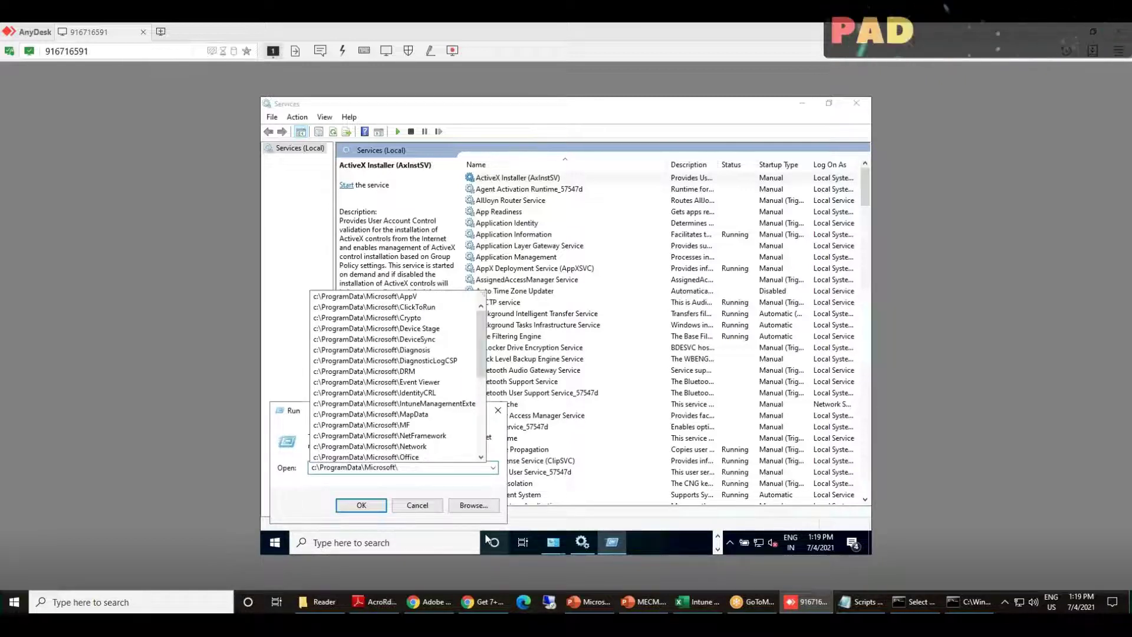
text(i)
key(Down)
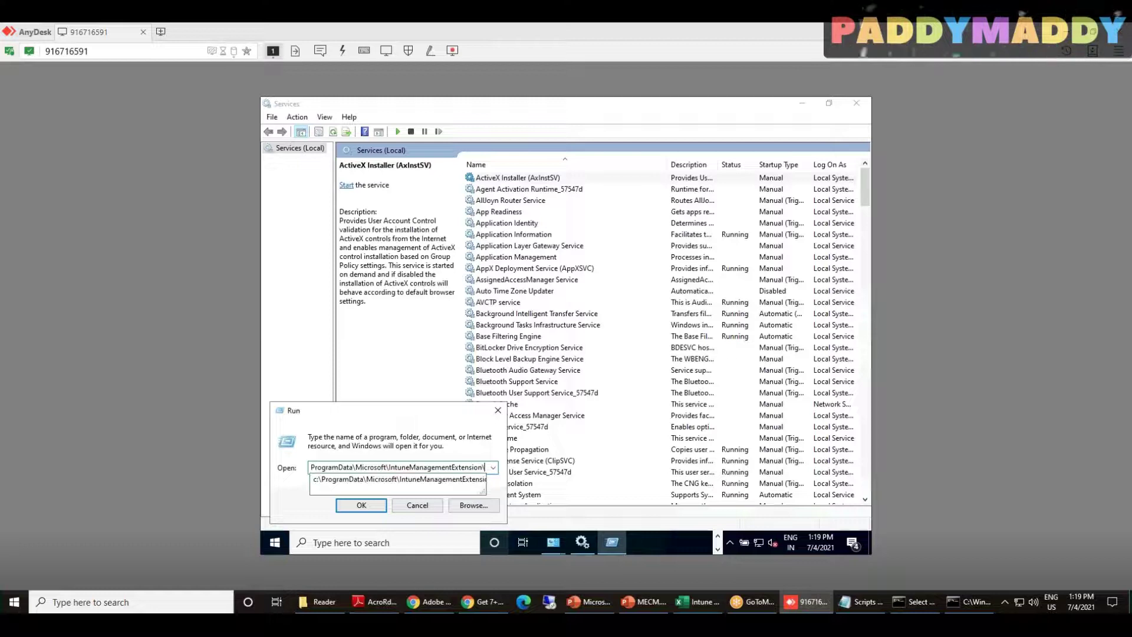
key(Return)
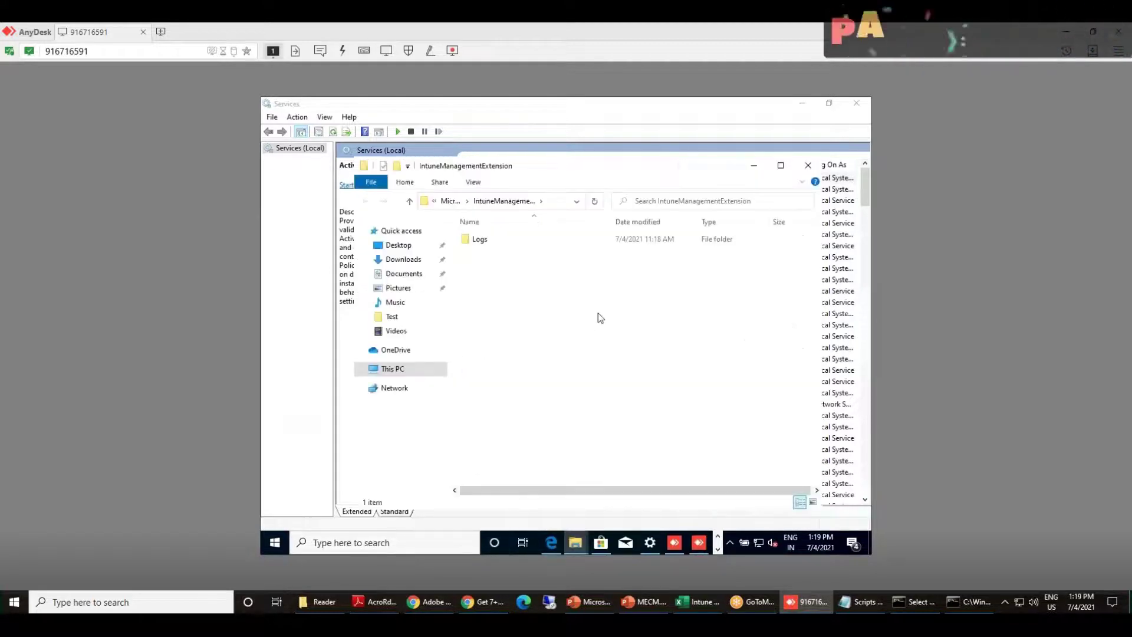
double_click(490, 240)
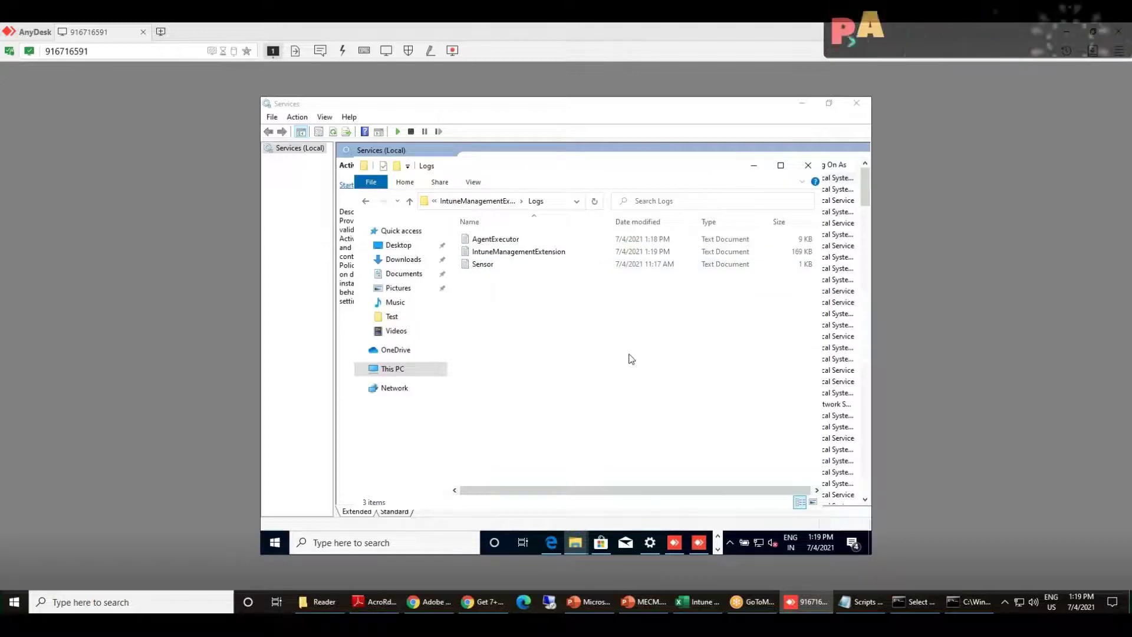
Launch the Configuration Manager Trace Log Tool from Recently added apps
click(275, 542)
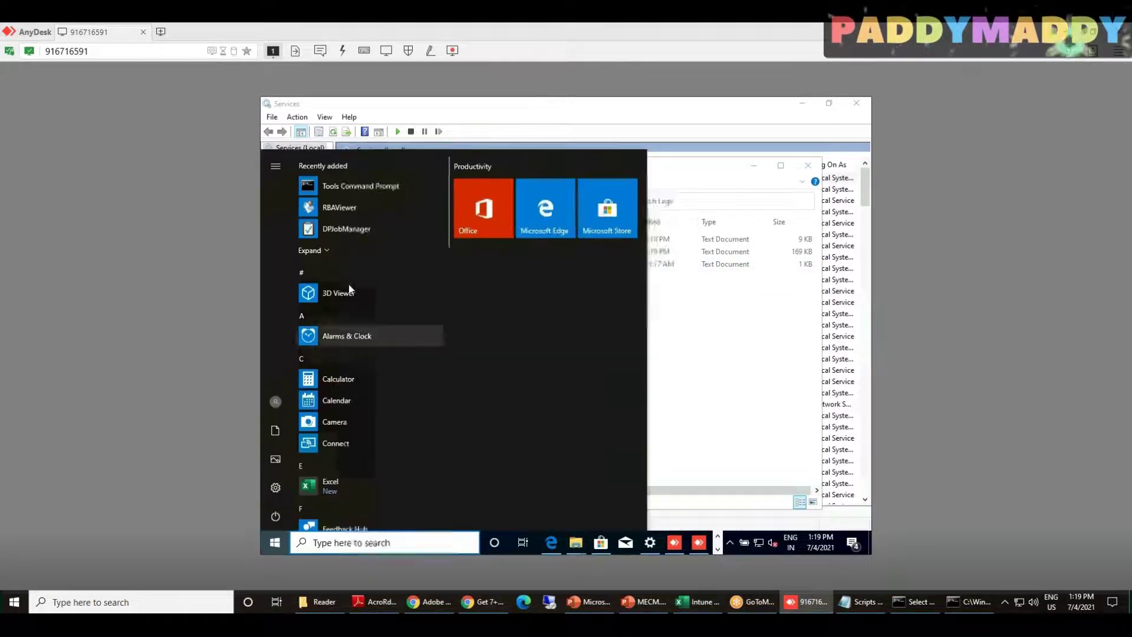
click(313, 250)
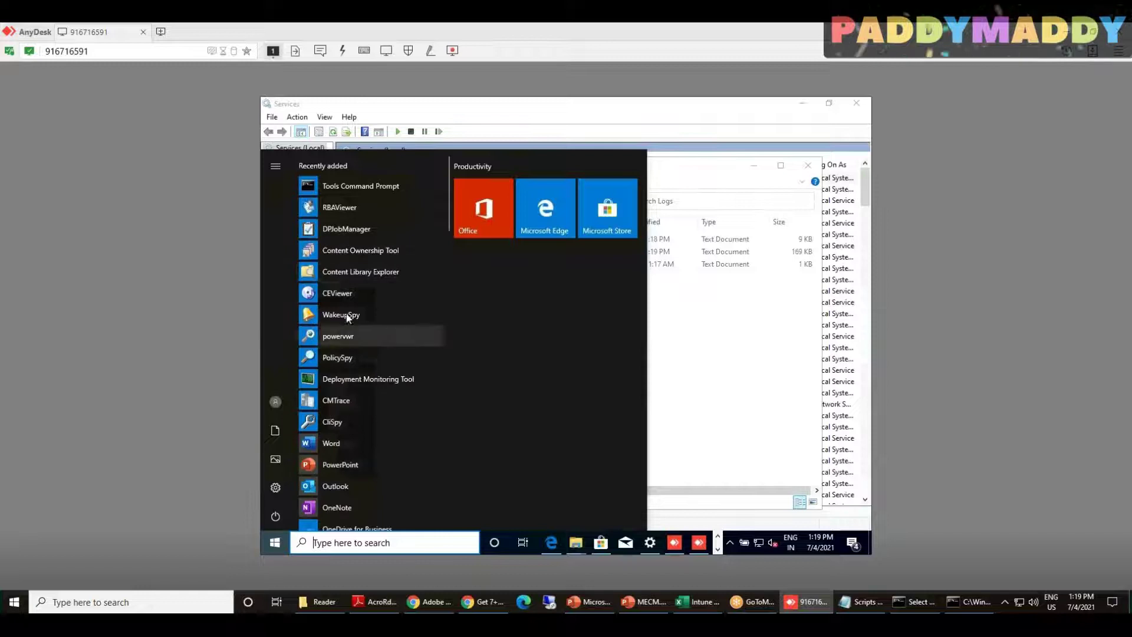
click(350, 399)
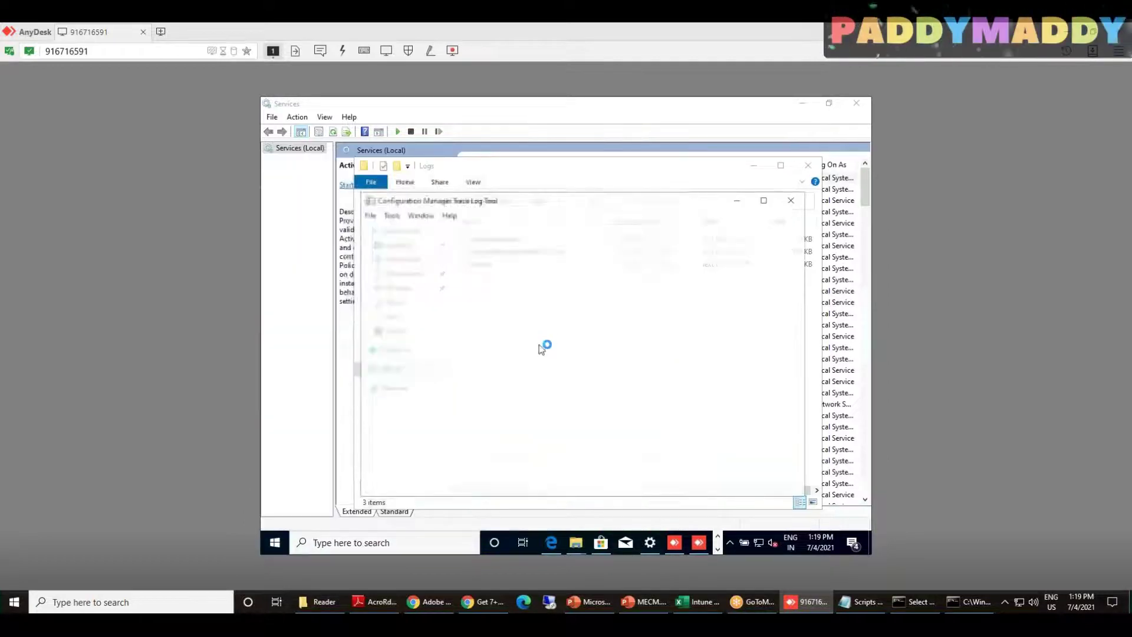
Make CMTrace the default log viewer and open AgentExecutor.log
click(609, 359)
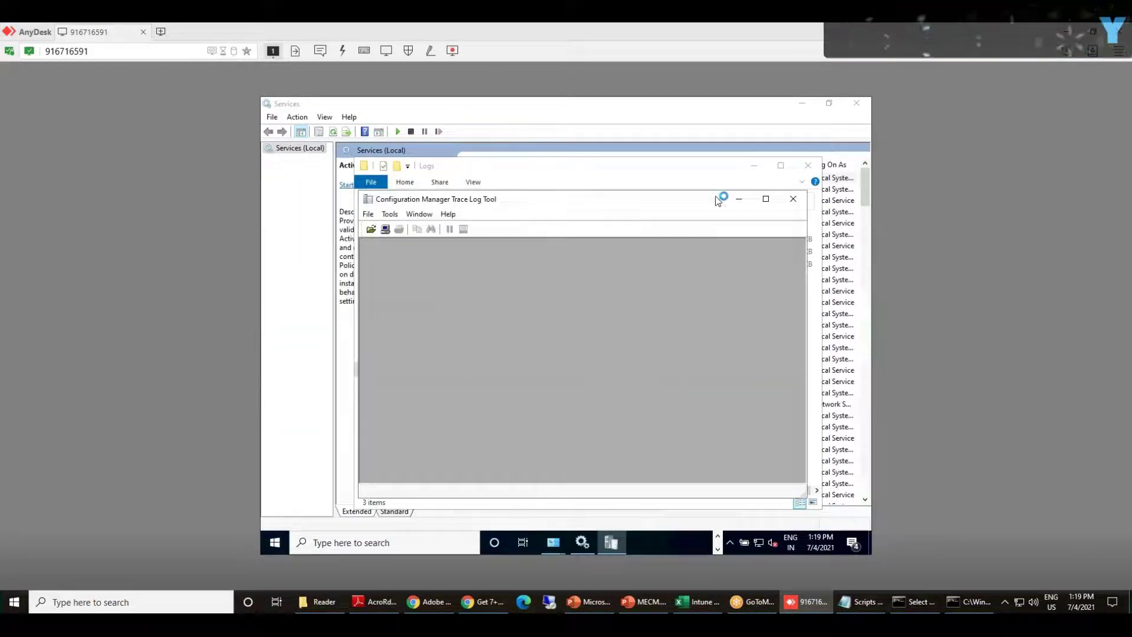
click(794, 201)
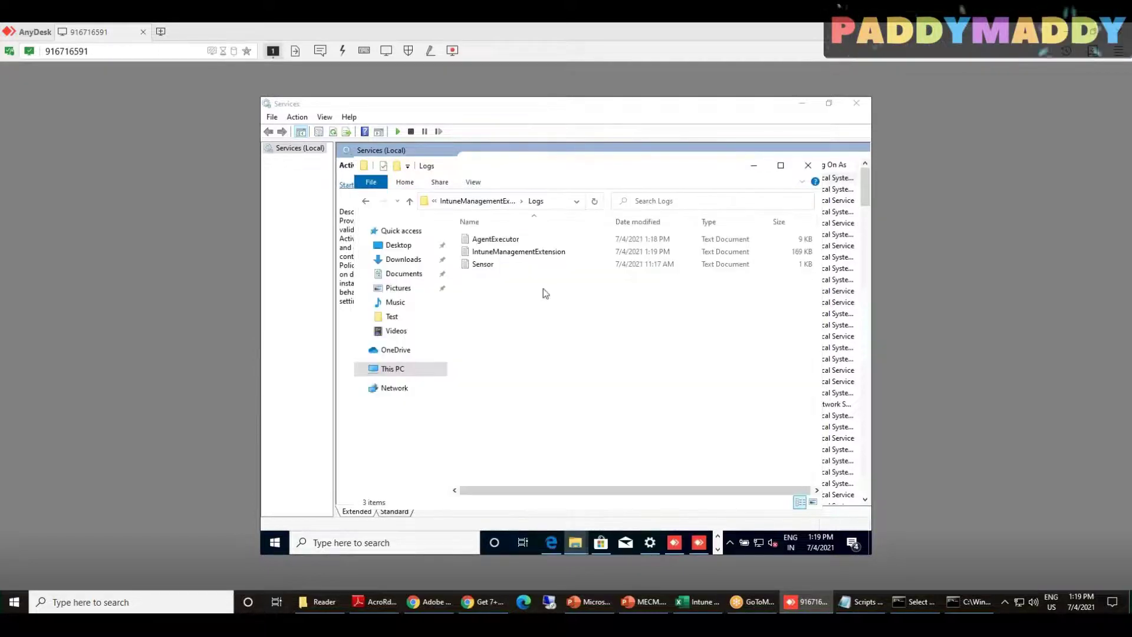
click(495, 240)
double_click(495, 239)
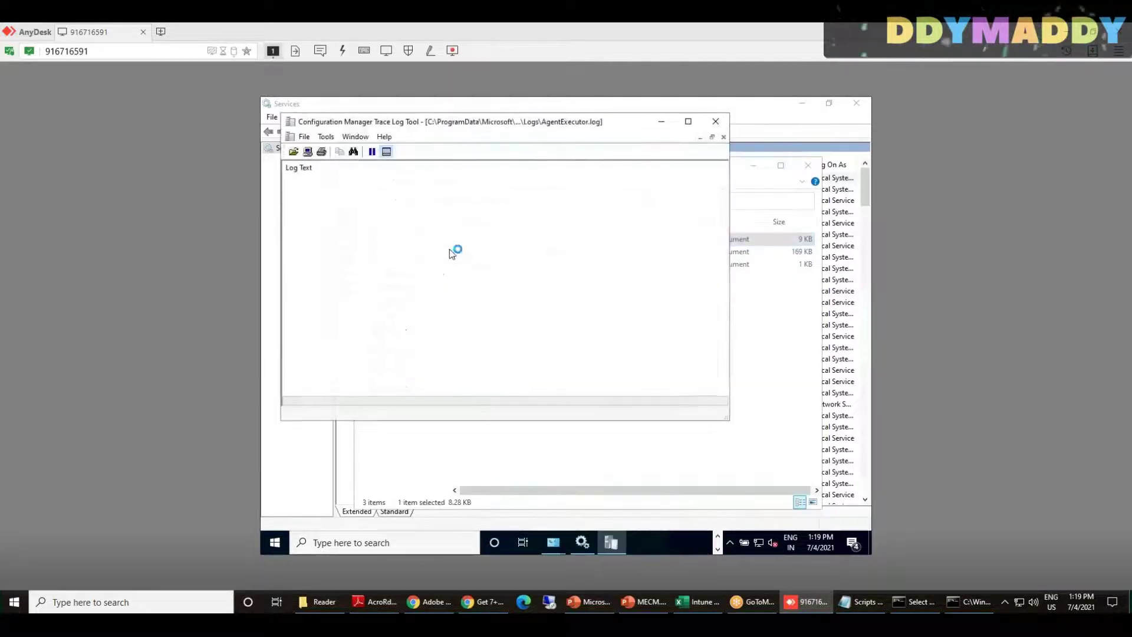
drag(496, 125, 627, 304)
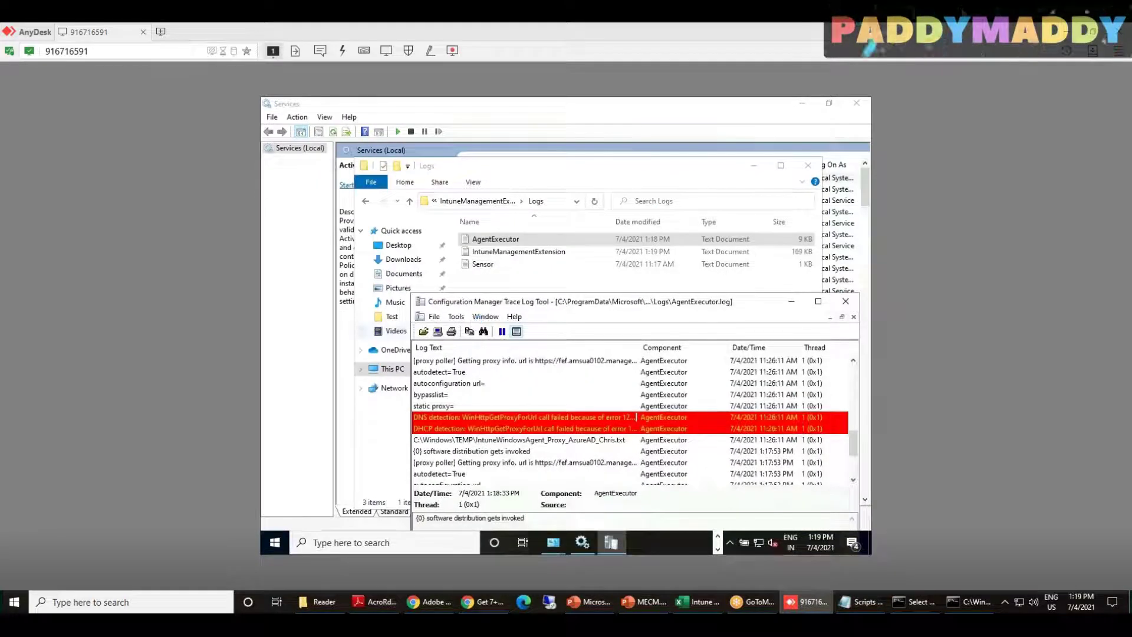
Open all three logs with Merge selected files ticked, then bring the Logs folder forward
click(423, 331)
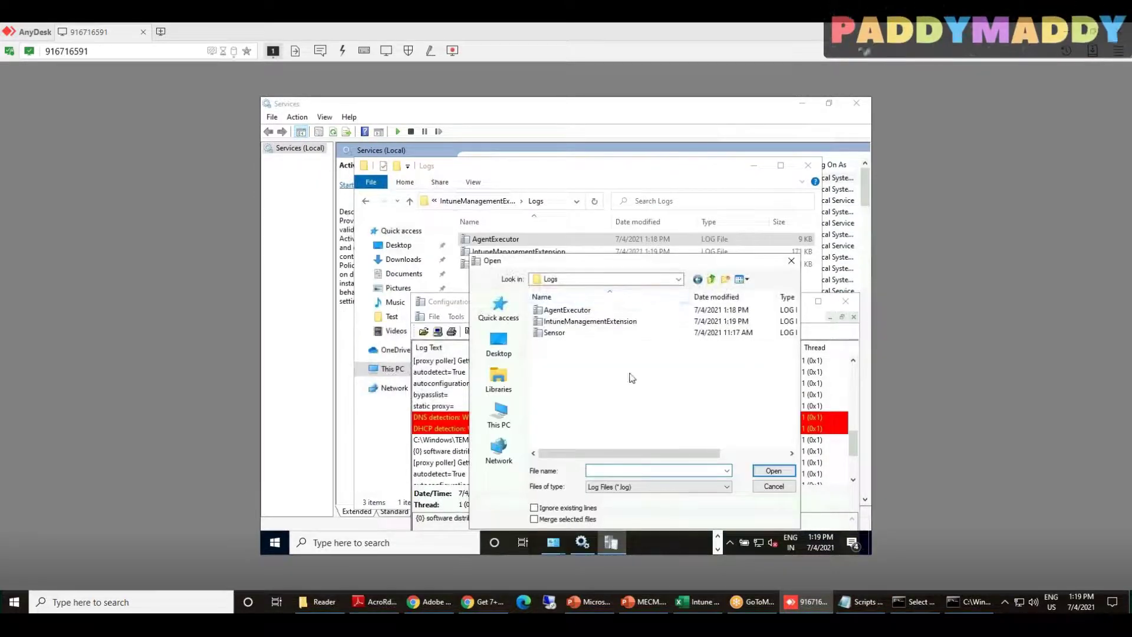
key(ctrl+a)
click(585, 510)
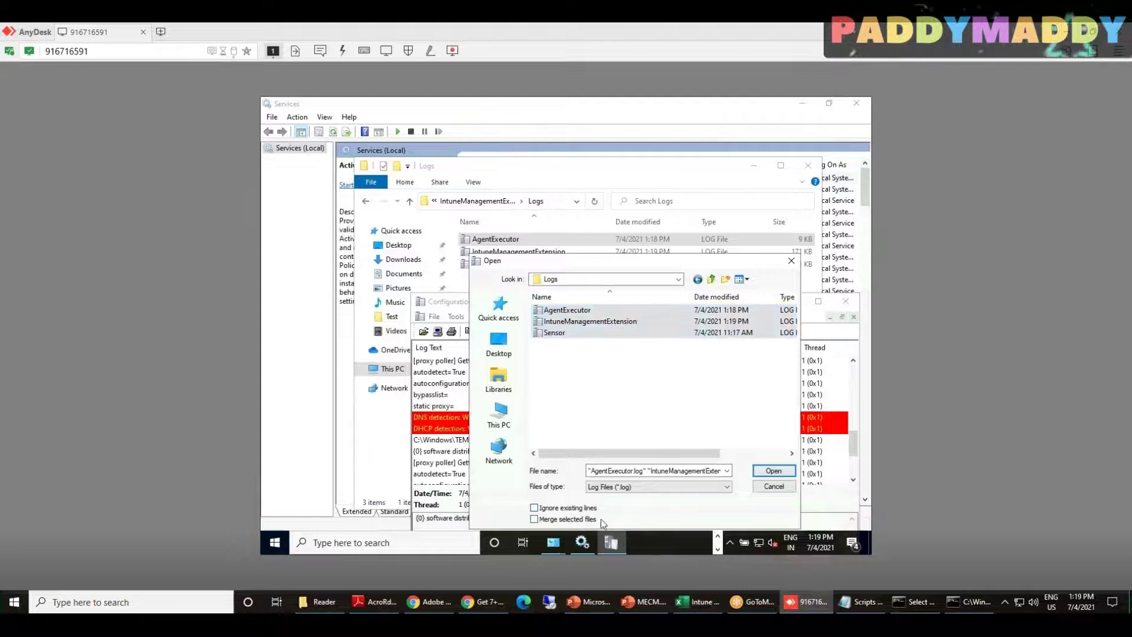
click(569, 519)
drag(596, 263, 551, 176)
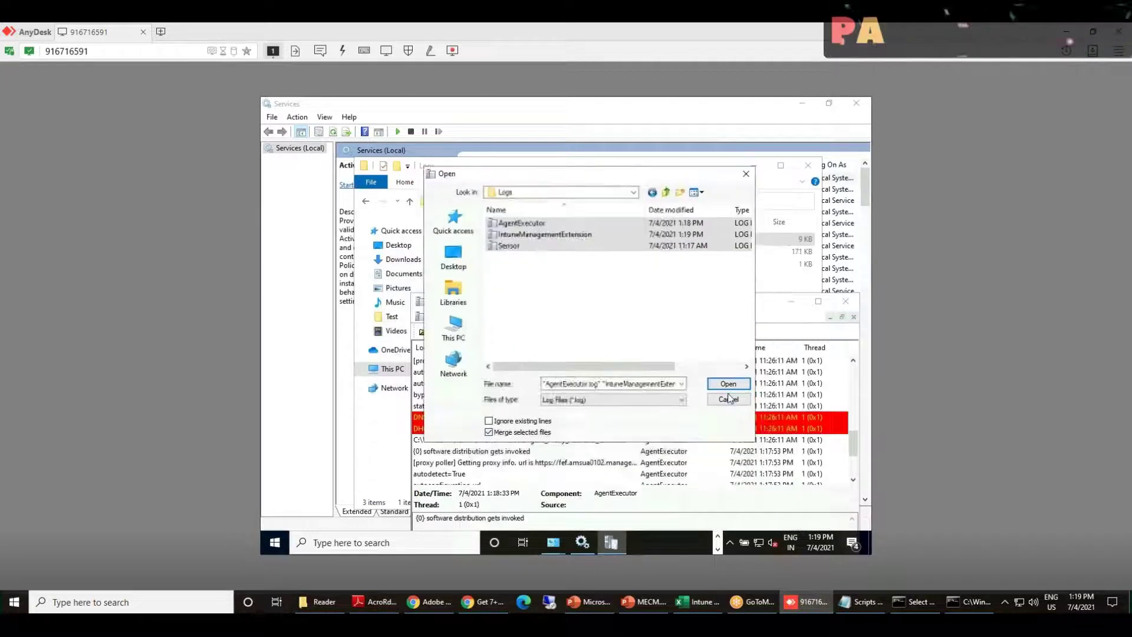
click(728, 384)
drag(607, 304, 584, 154)
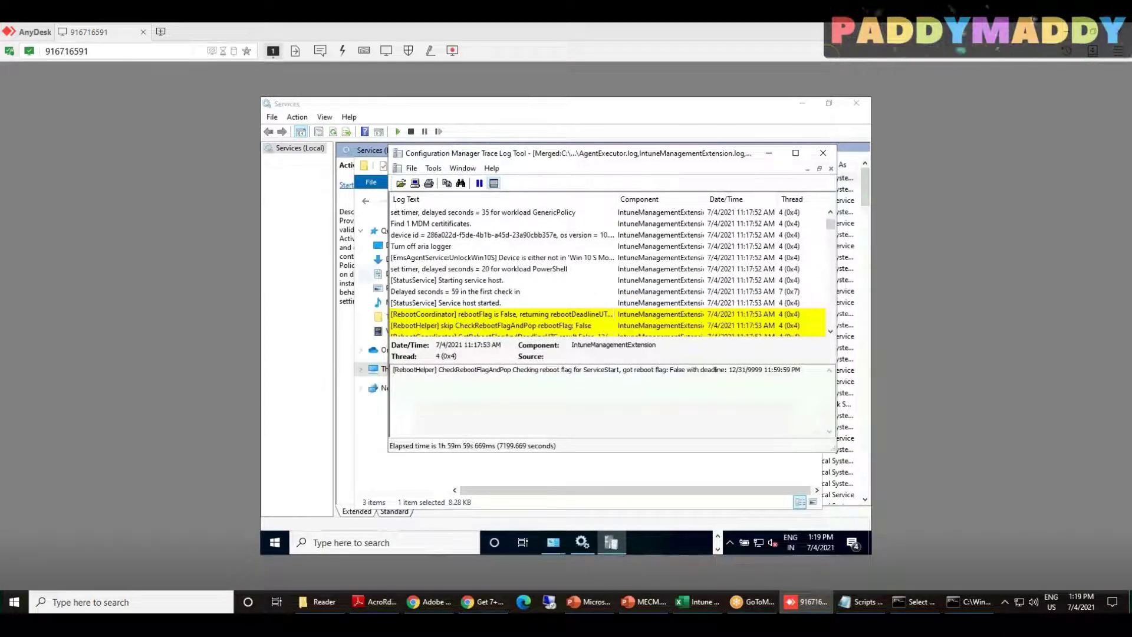
click(577, 483)
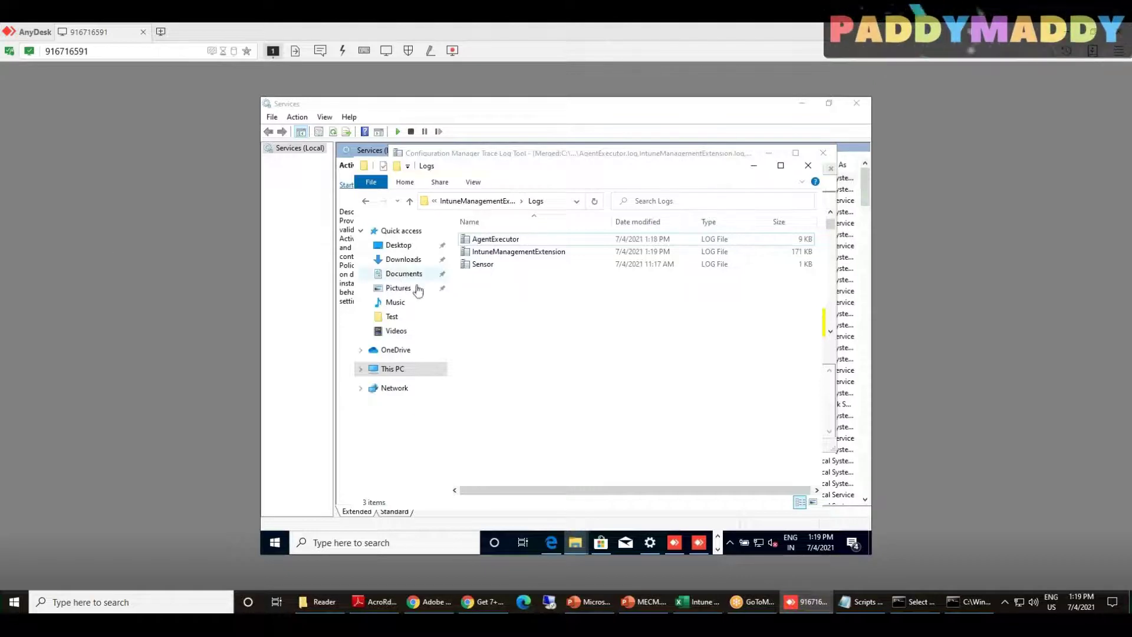
Open AgentExecutor.log on its own and scroll through its entries
click(526, 254)
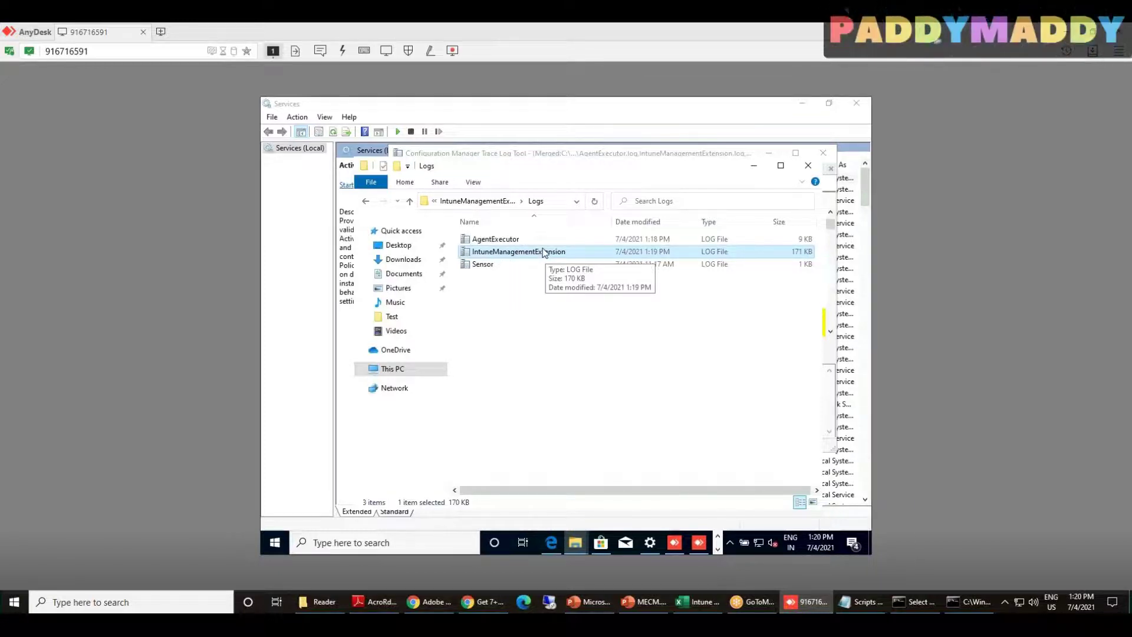
click(501, 237)
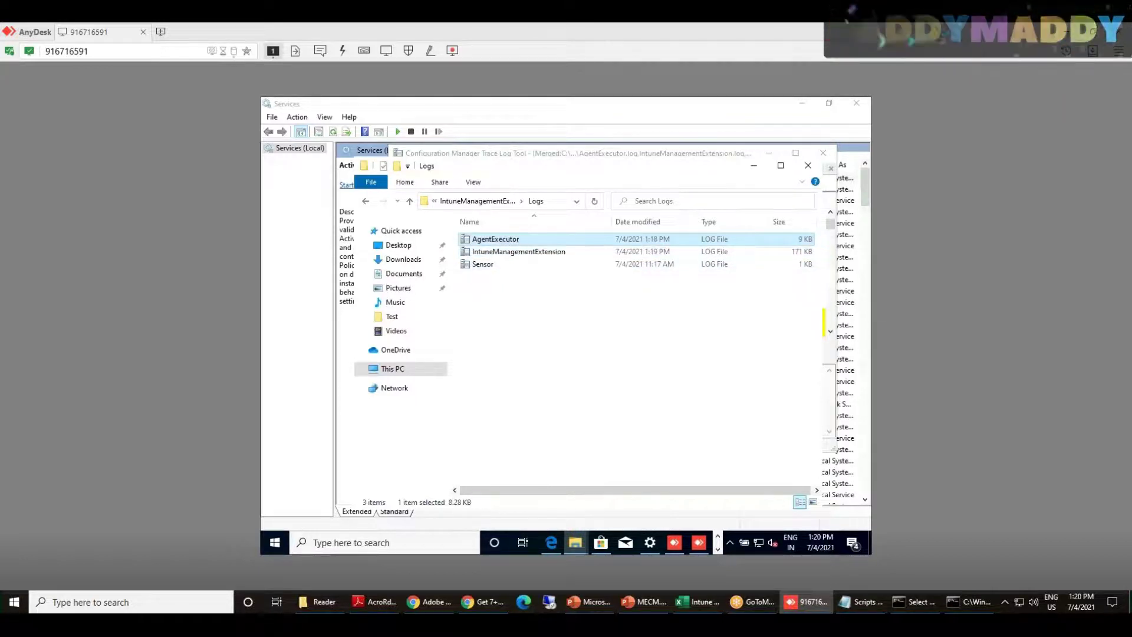
double_click(501, 239)
scroll(583, 297, down, 3)
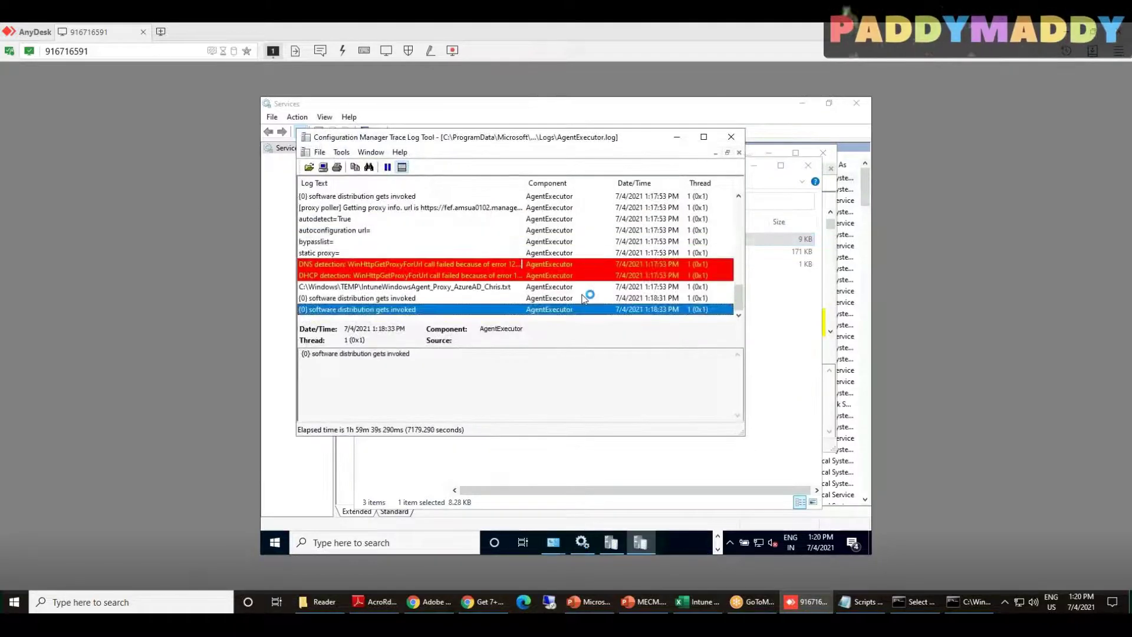
scroll(480, 304, up, 1)
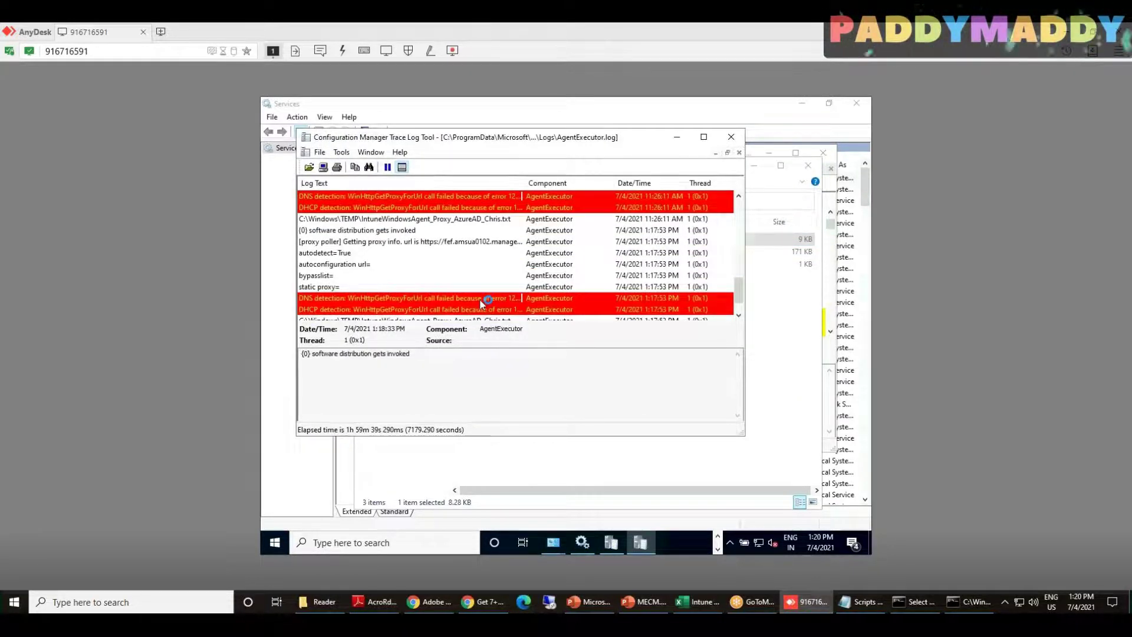
scroll(480, 302, up, 5)
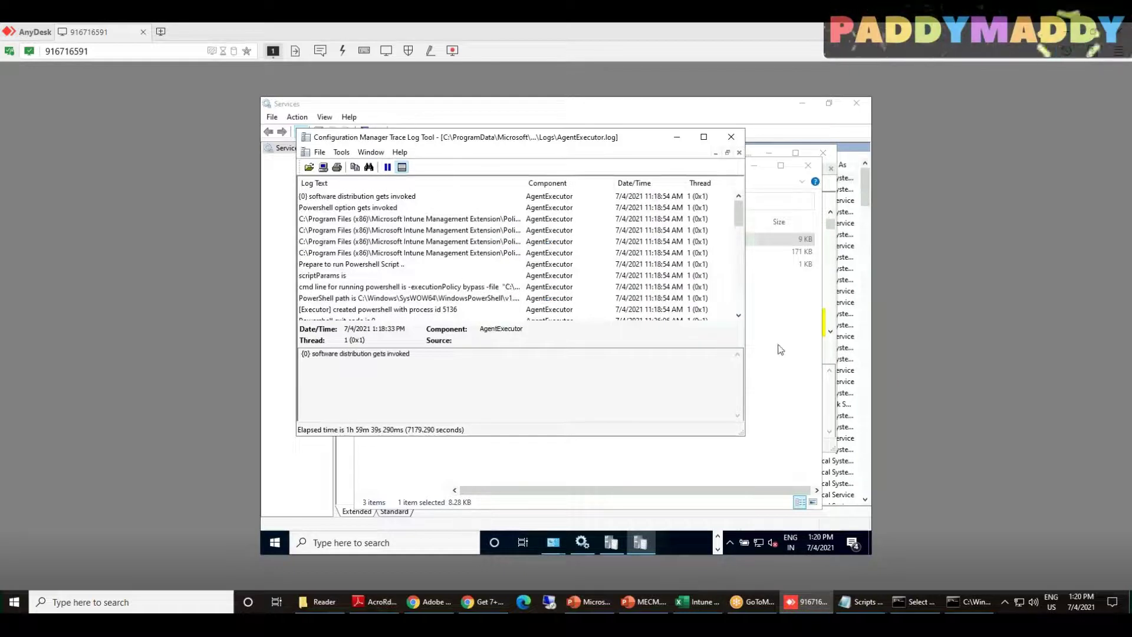
Open Sensor.log to review its SensorFramework entries, minimize it, and switch to the Test folder
click(699, 451)
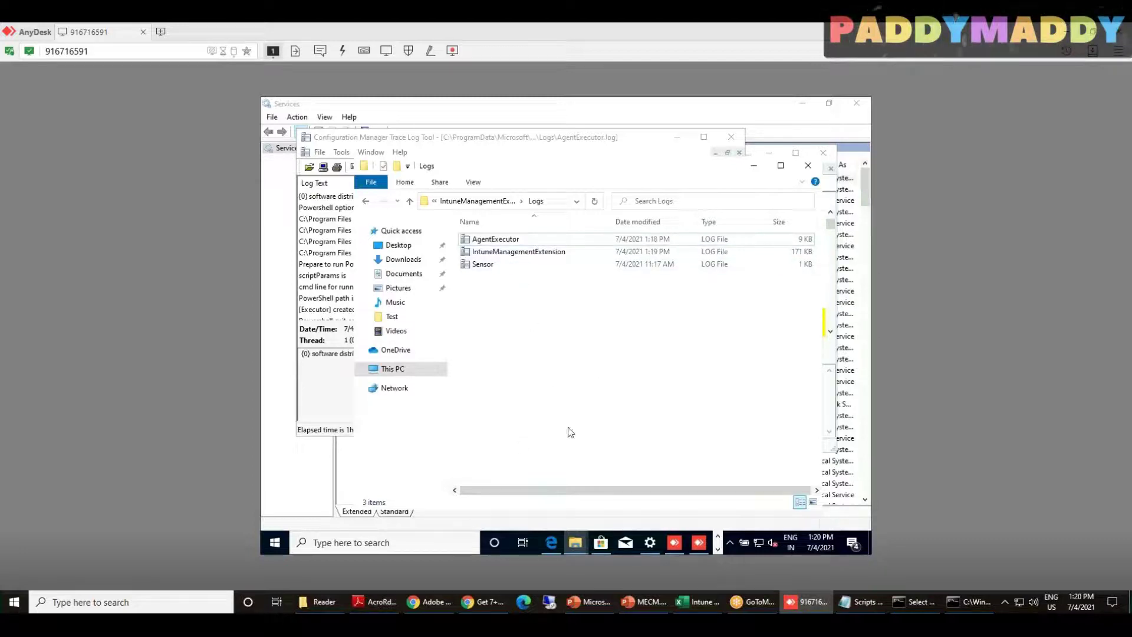
double_click(485, 265)
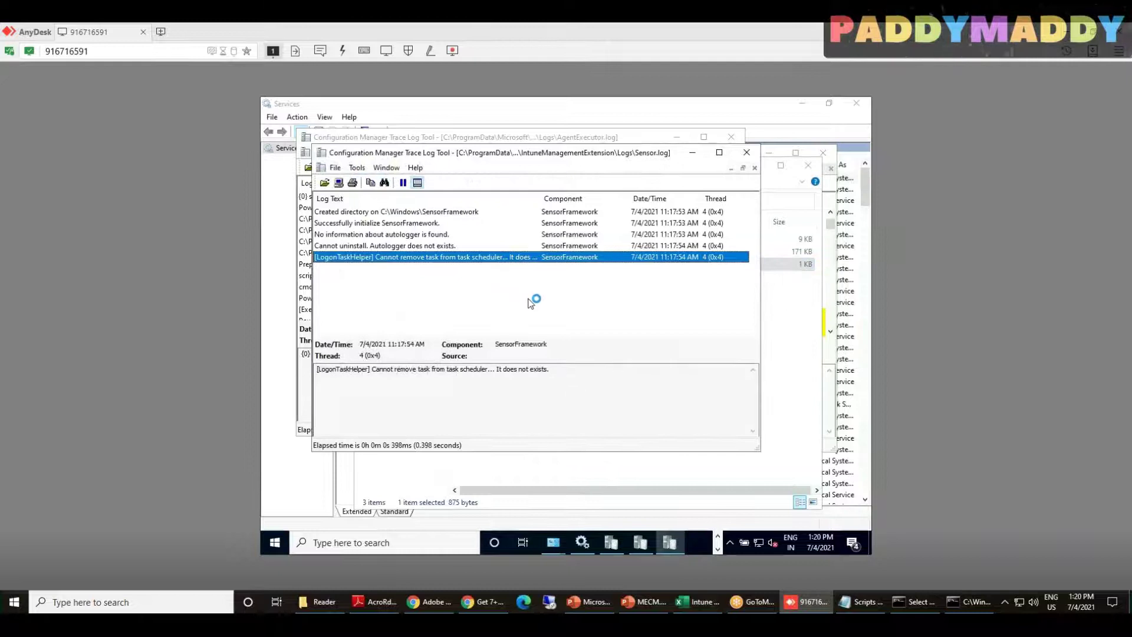
click(533, 301)
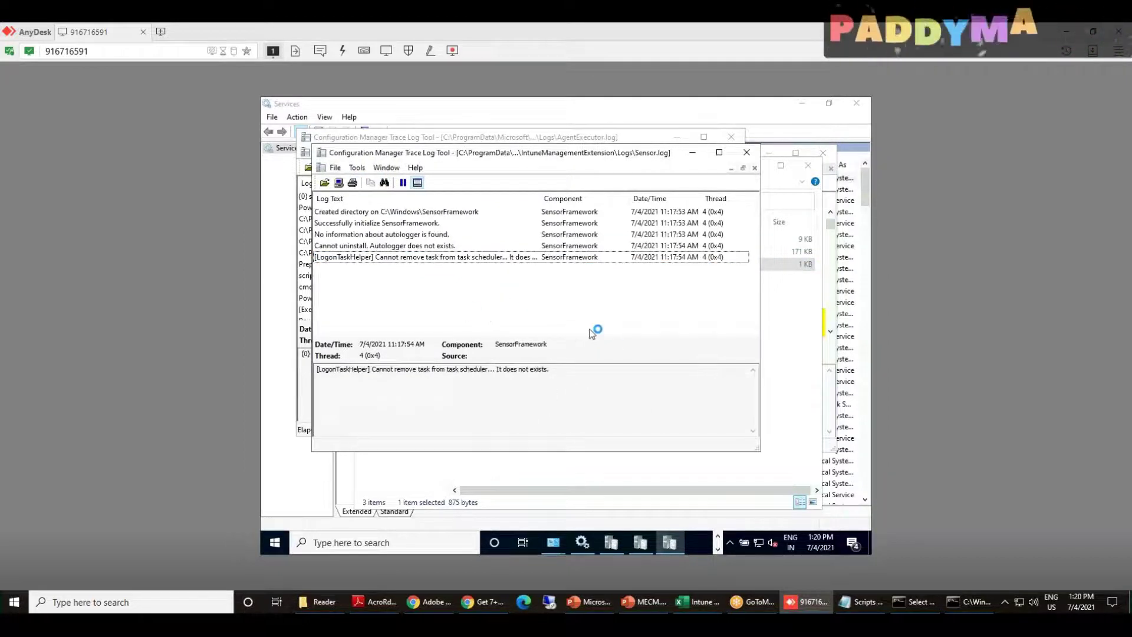
click(693, 154)
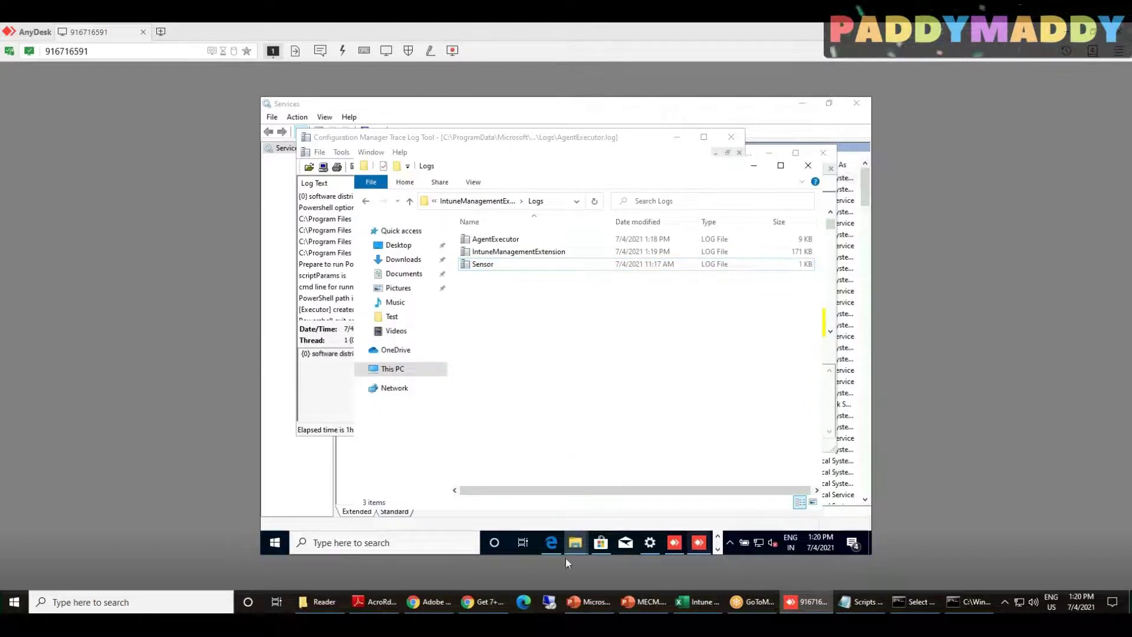
click(575, 542)
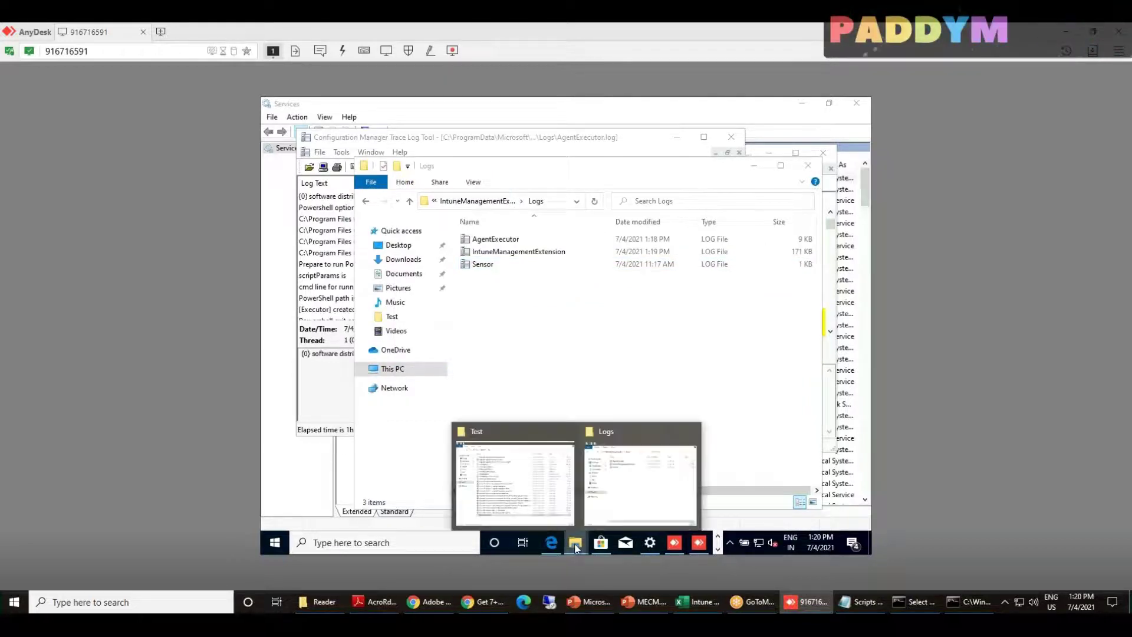
click(545, 475)
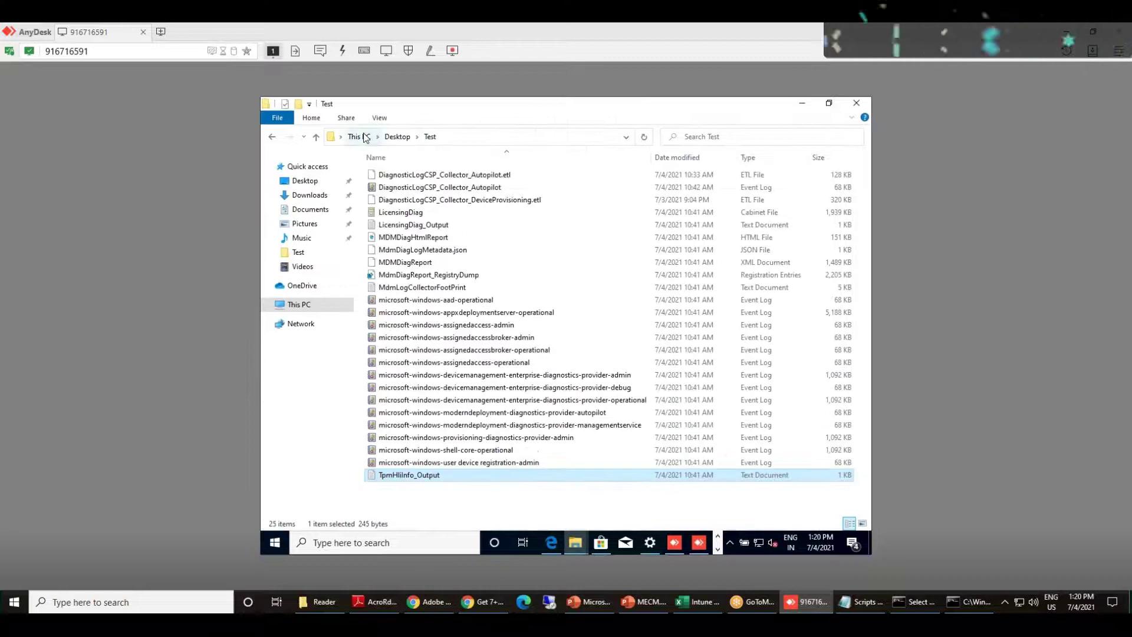
Navigate from This PC through C:, Program Files (x86) and Microsoft Intune Management Extension into Content
click(364, 137)
click(449, 313)
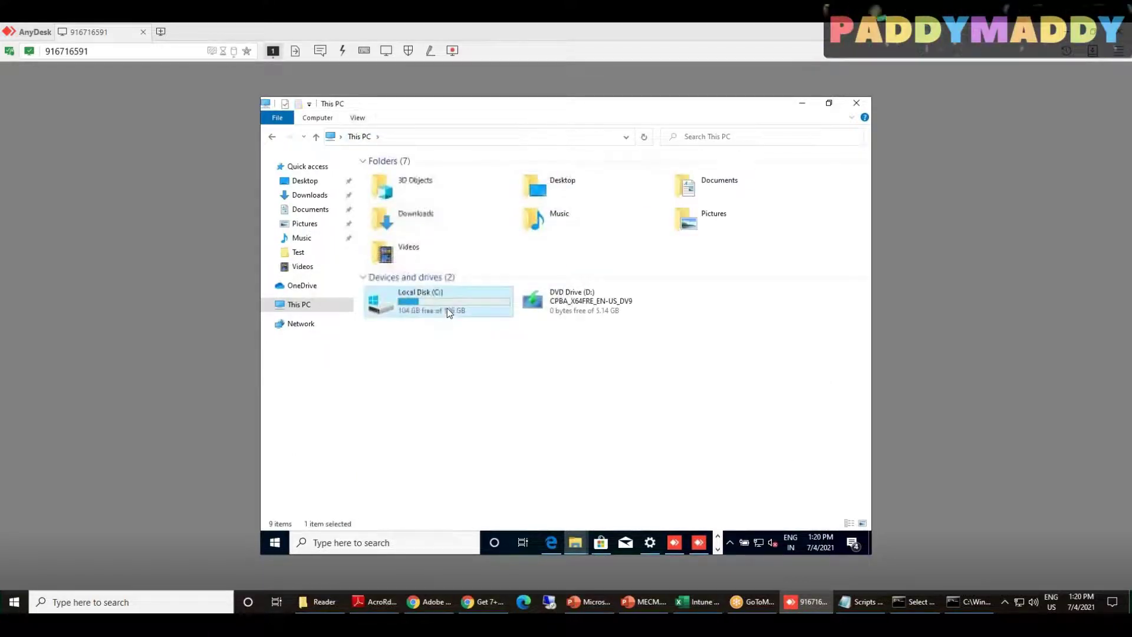
double_click(449, 313)
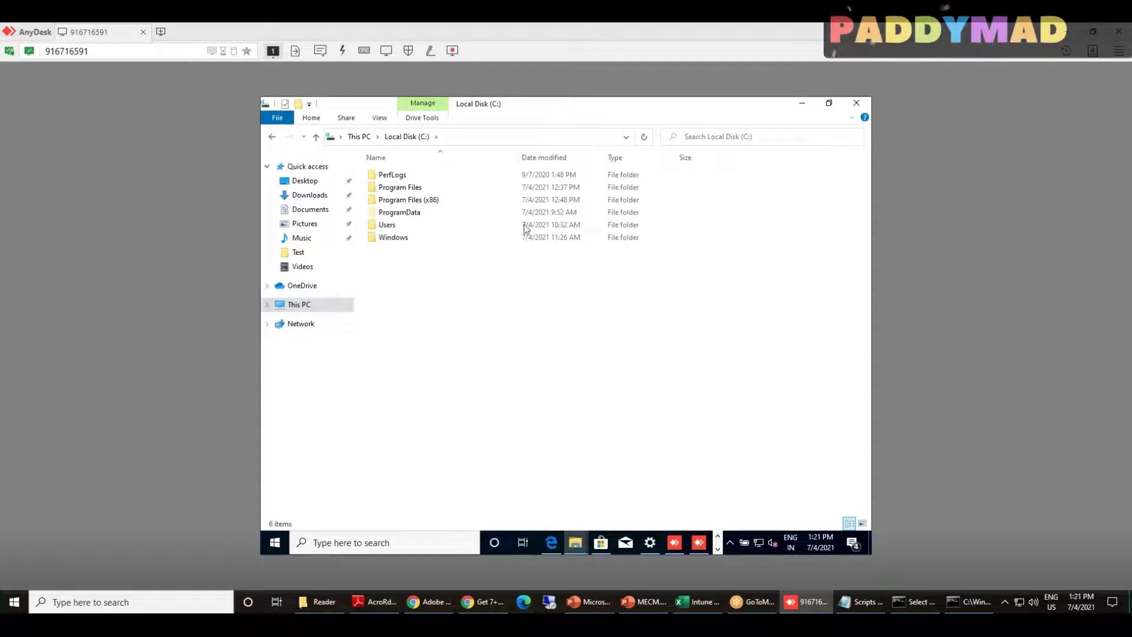
double_click(386, 187)
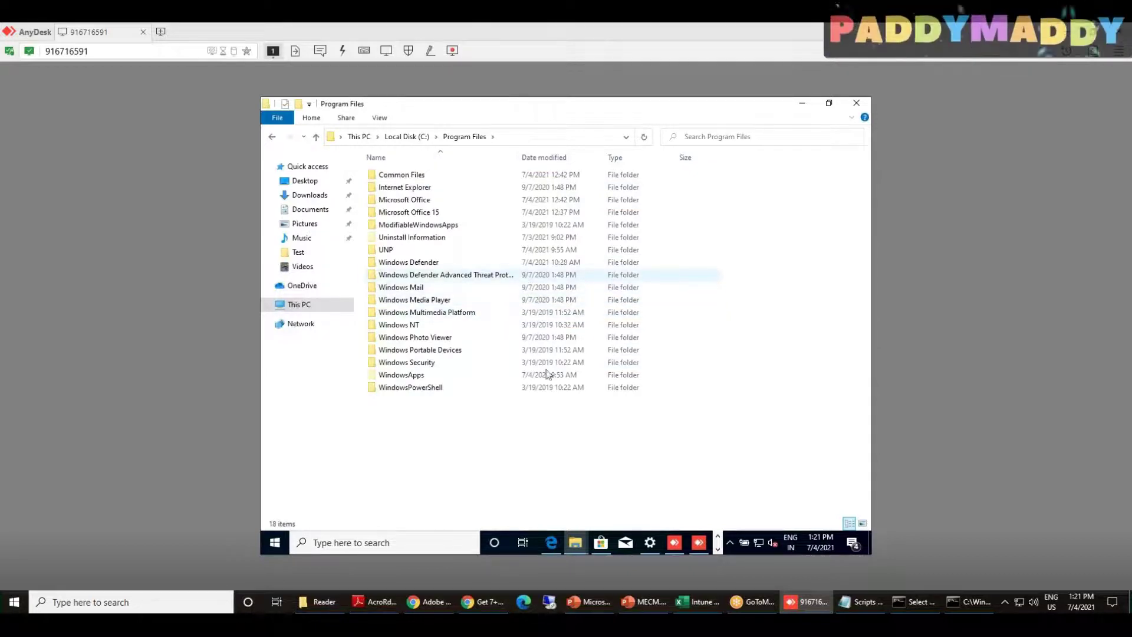
key(alt+Left)
click(419, 202)
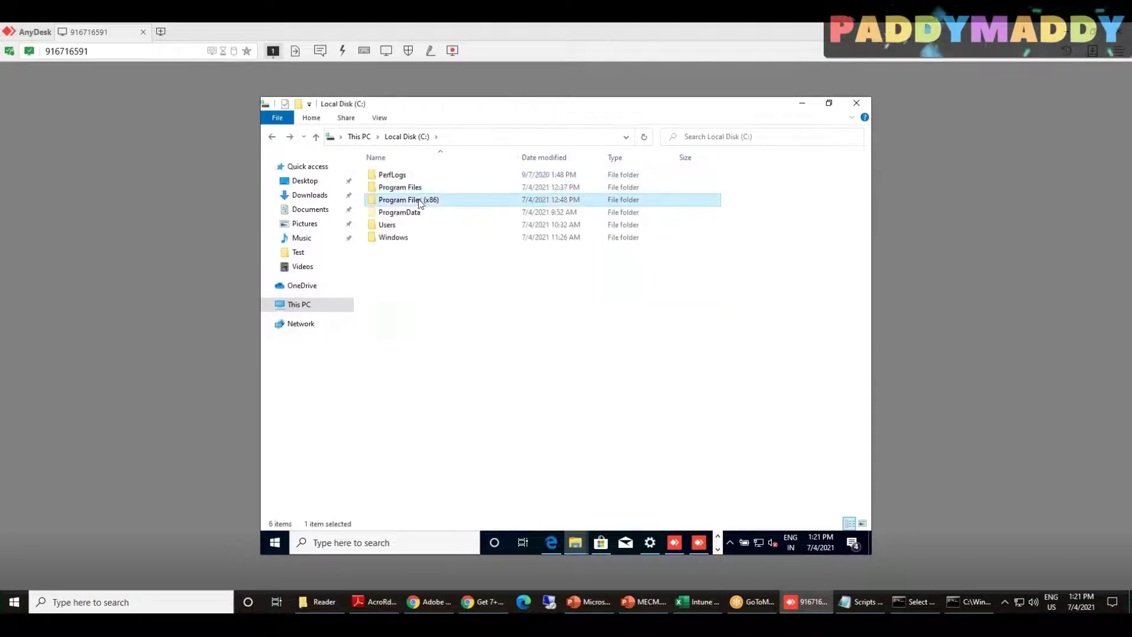
double_click(420, 201)
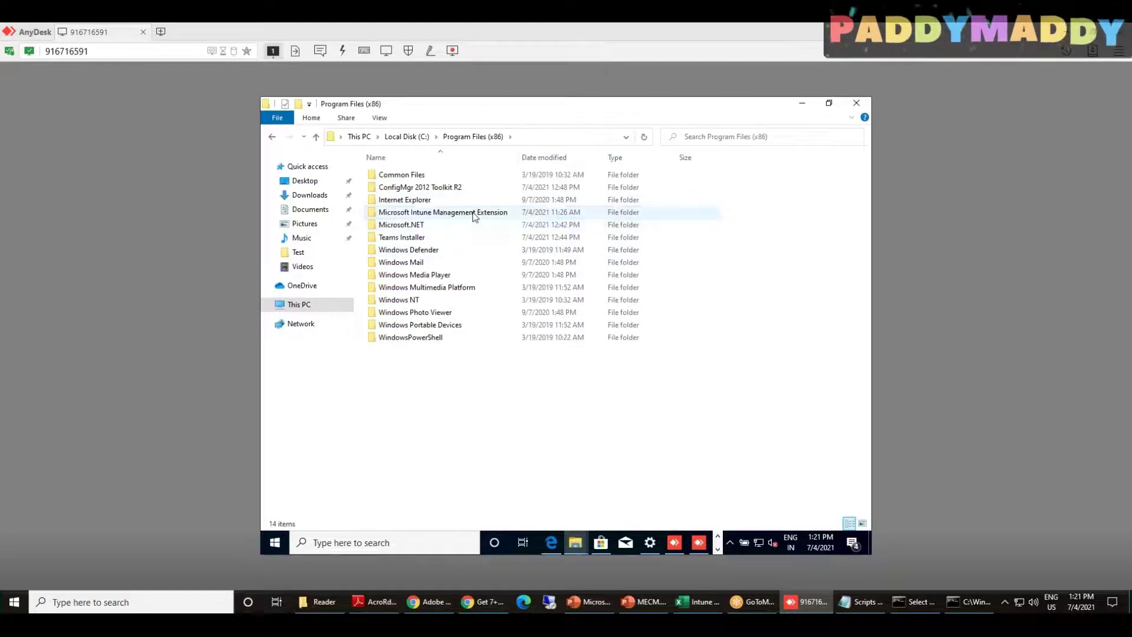
double_click(445, 212)
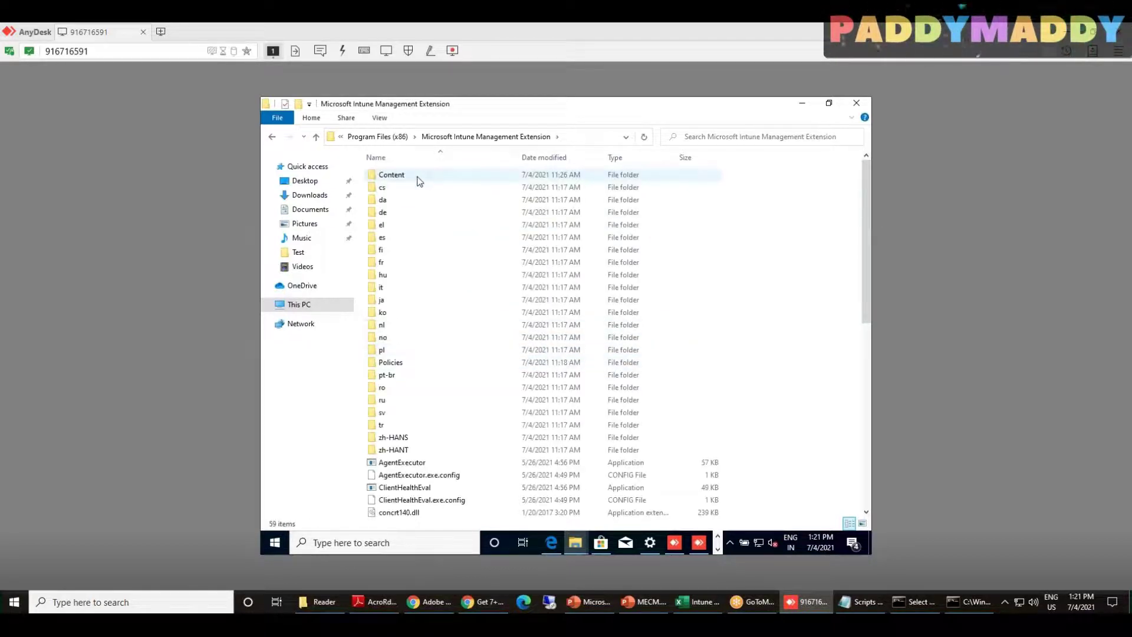
double_click(417, 176)
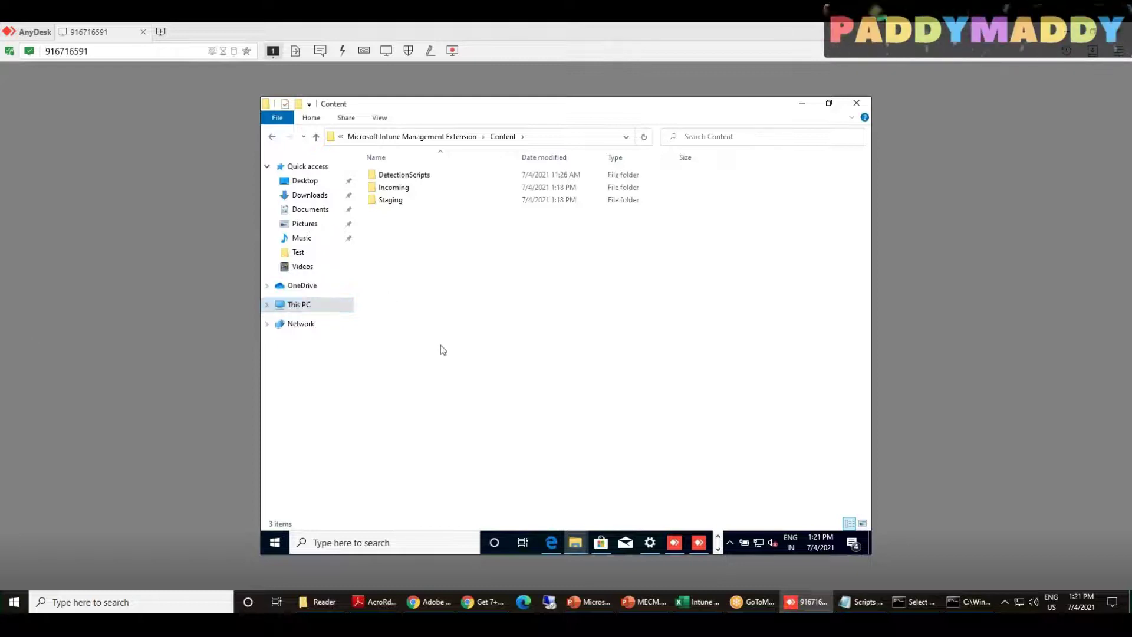
Look inside Incoming, Staging (granting access to its GUID app folder) and DetectionScripts, then back out
double_click(394, 187)
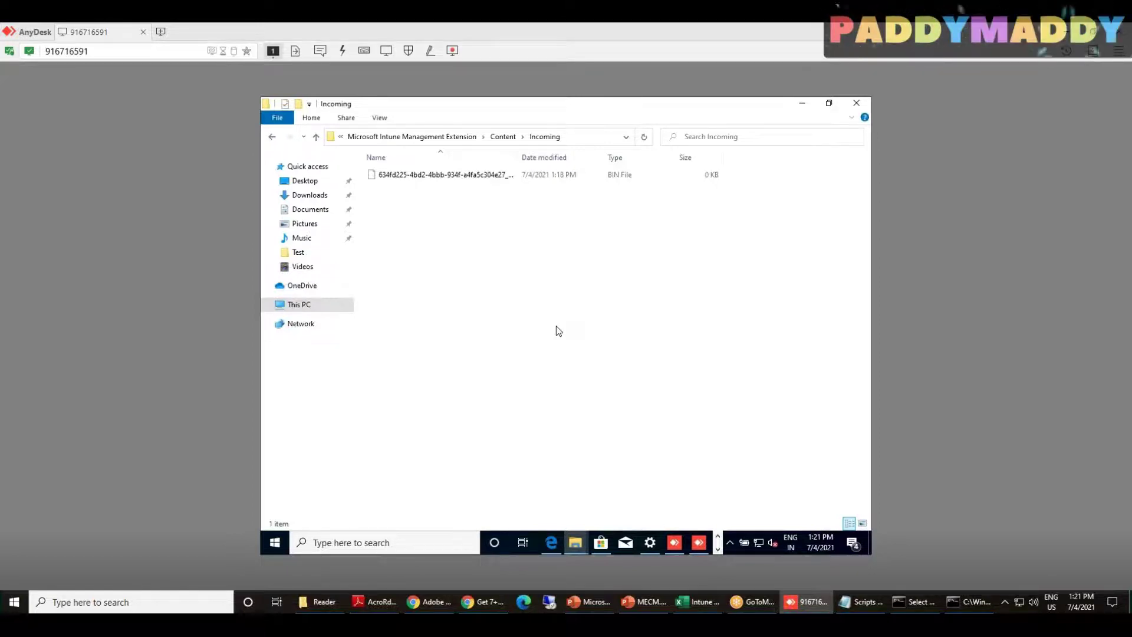
key(alt+Left)
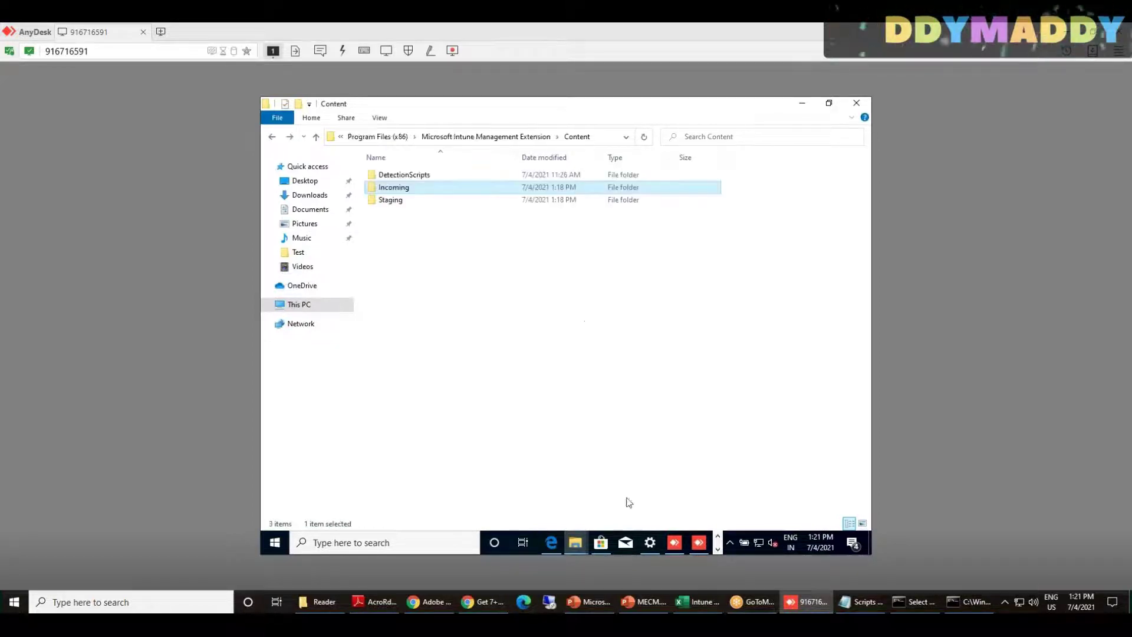
double_click(402, 201)
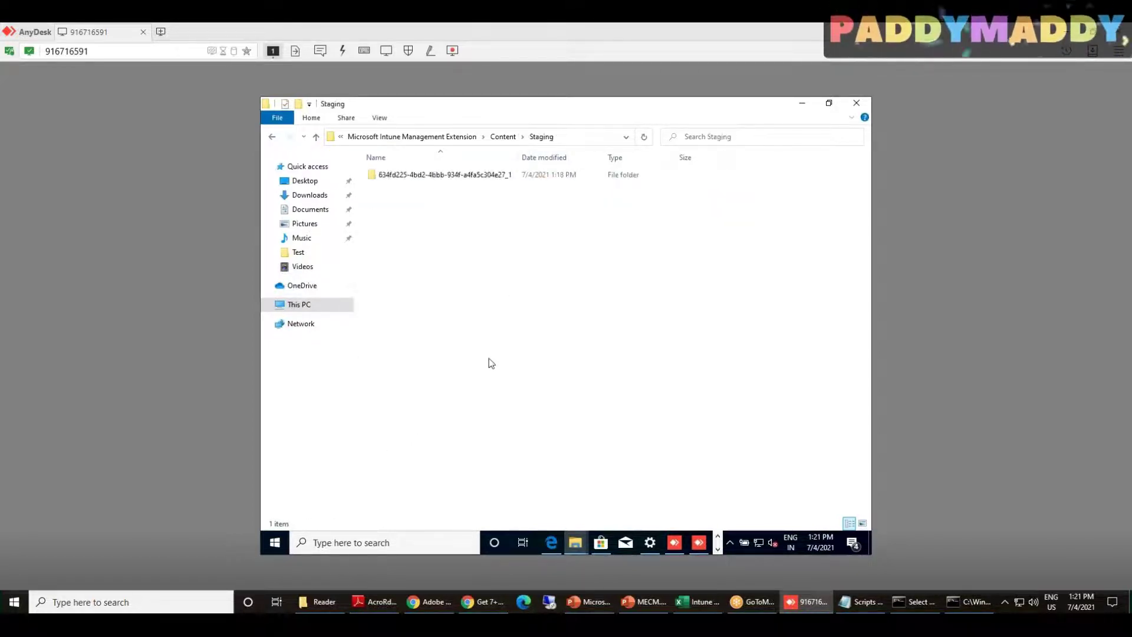
double_click(461, 175)
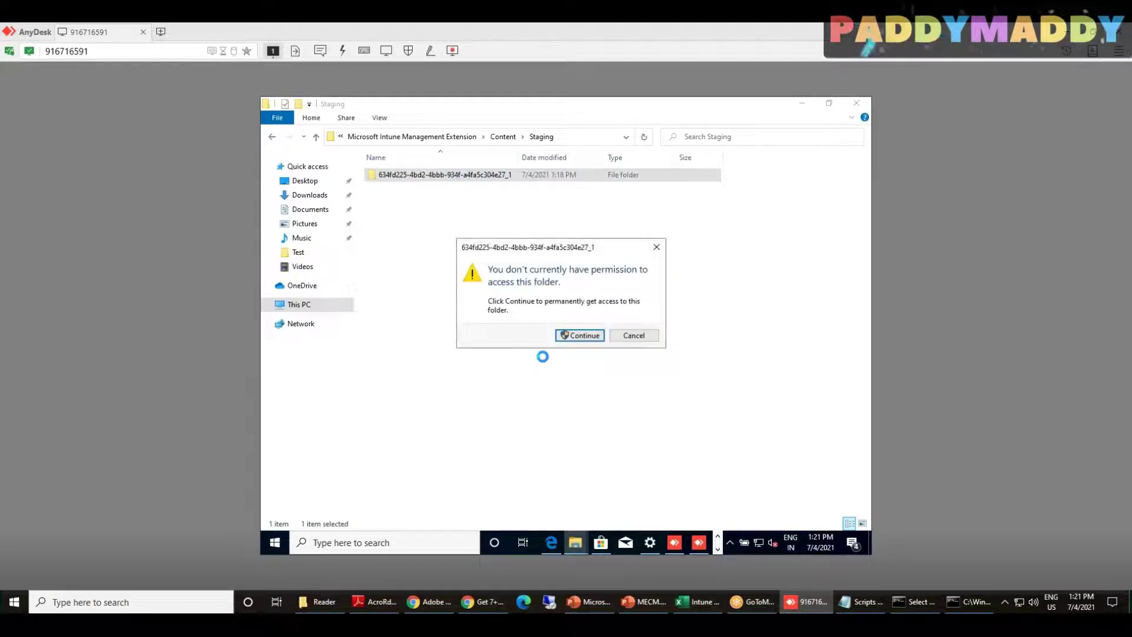
click(579, 335)
key(BackSpace)
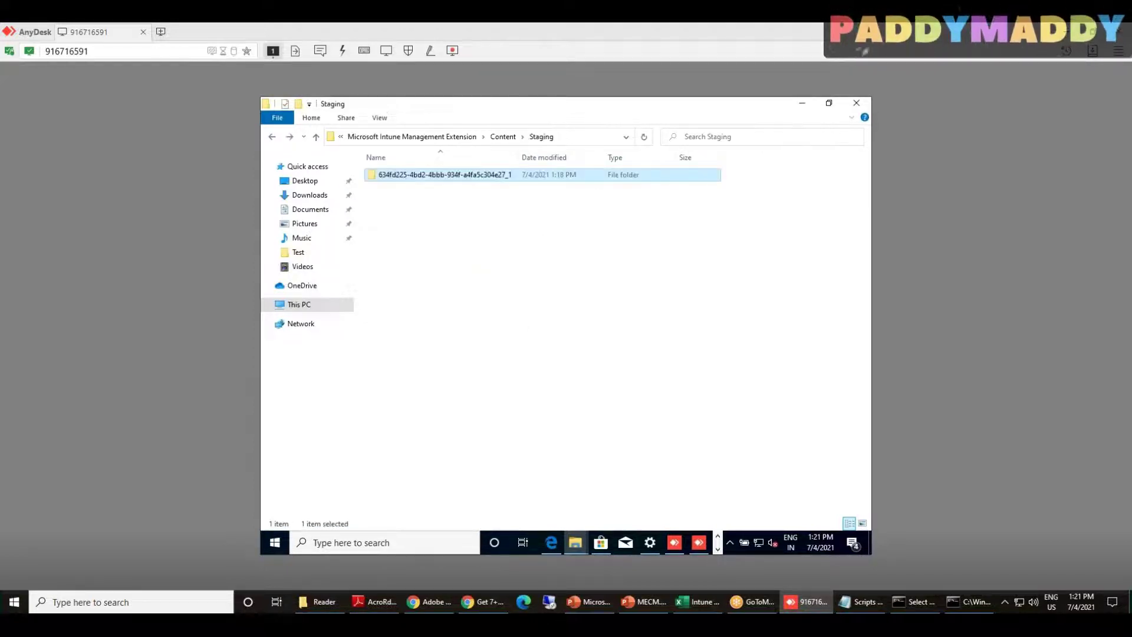
key(BackSpace)
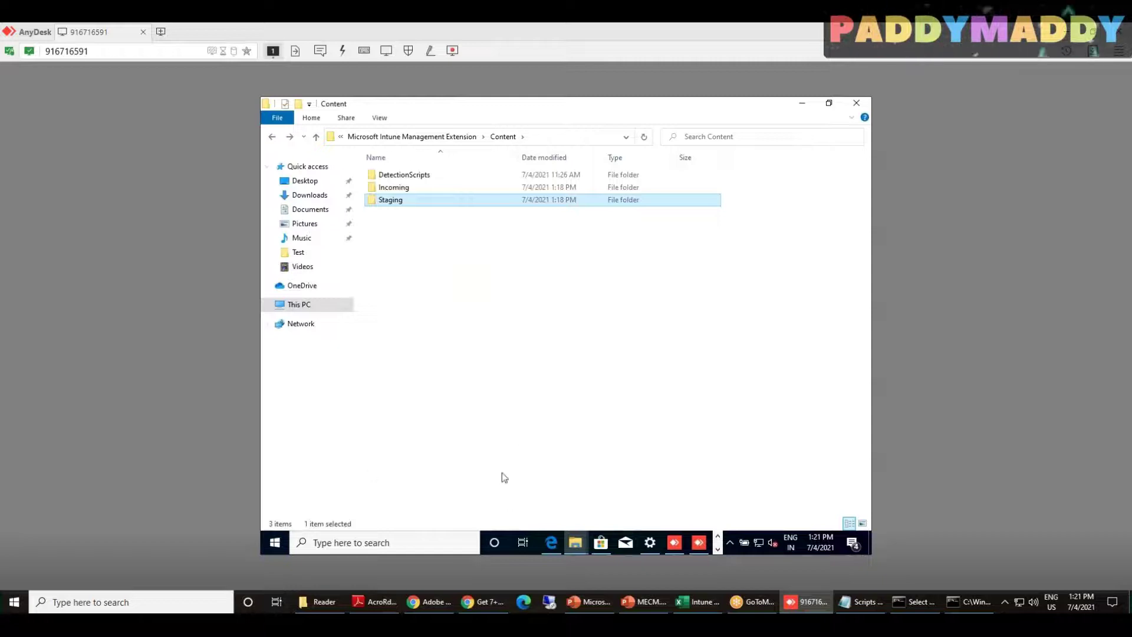
double_click(421, 177)
key(BackSpace)
key(BackSpace)
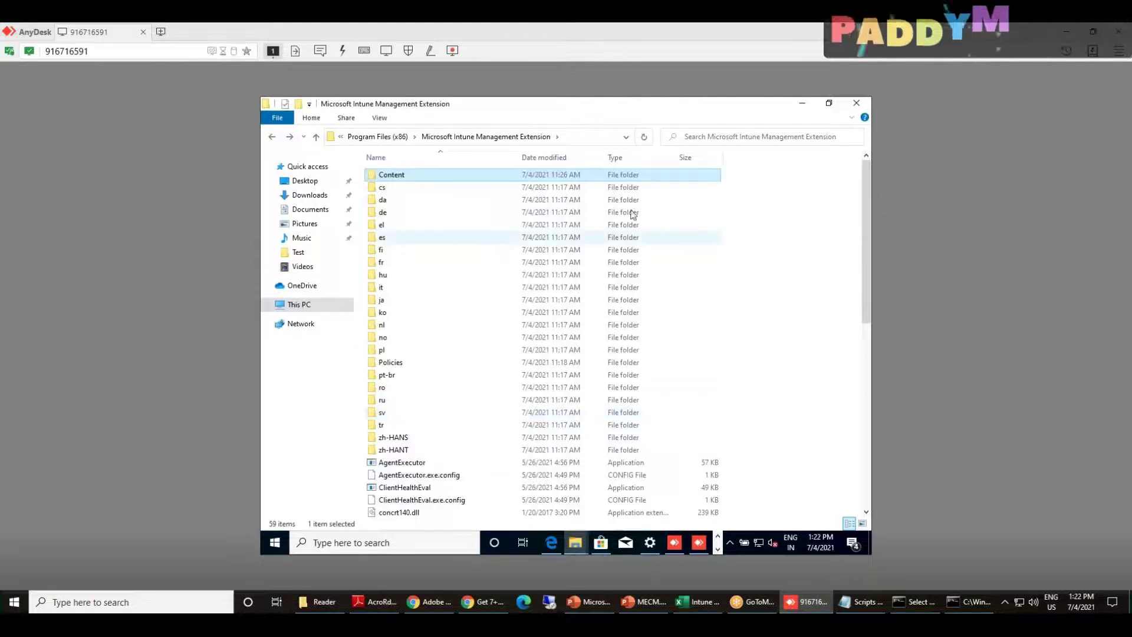
Browse the remote Start menu's recently added apps and search for adobe
click(573, 543)
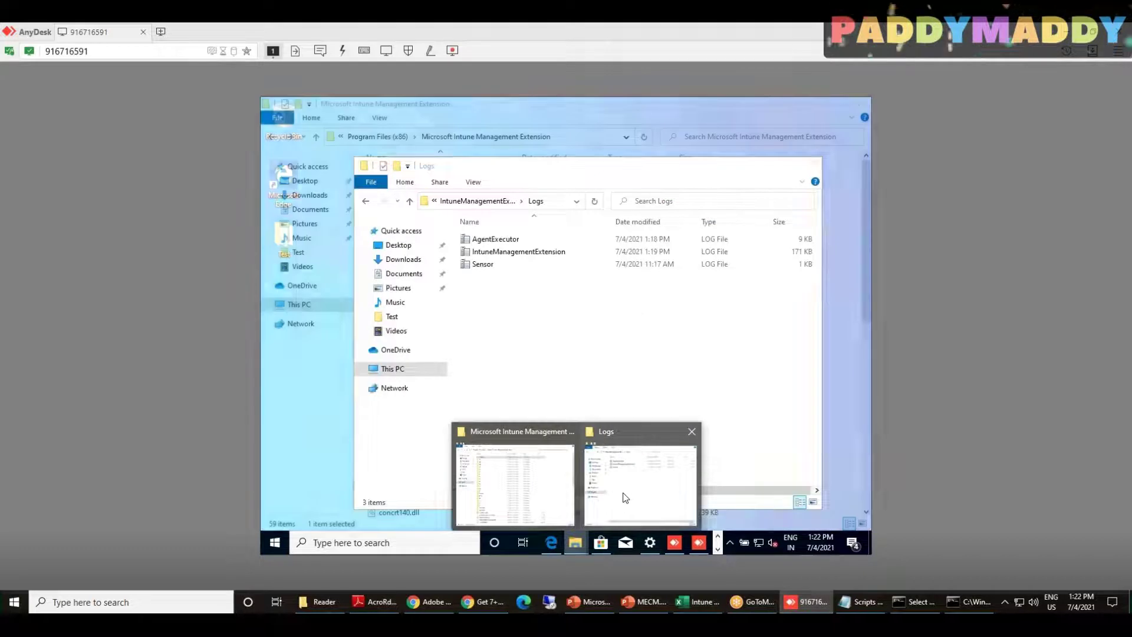
click(625, 495)
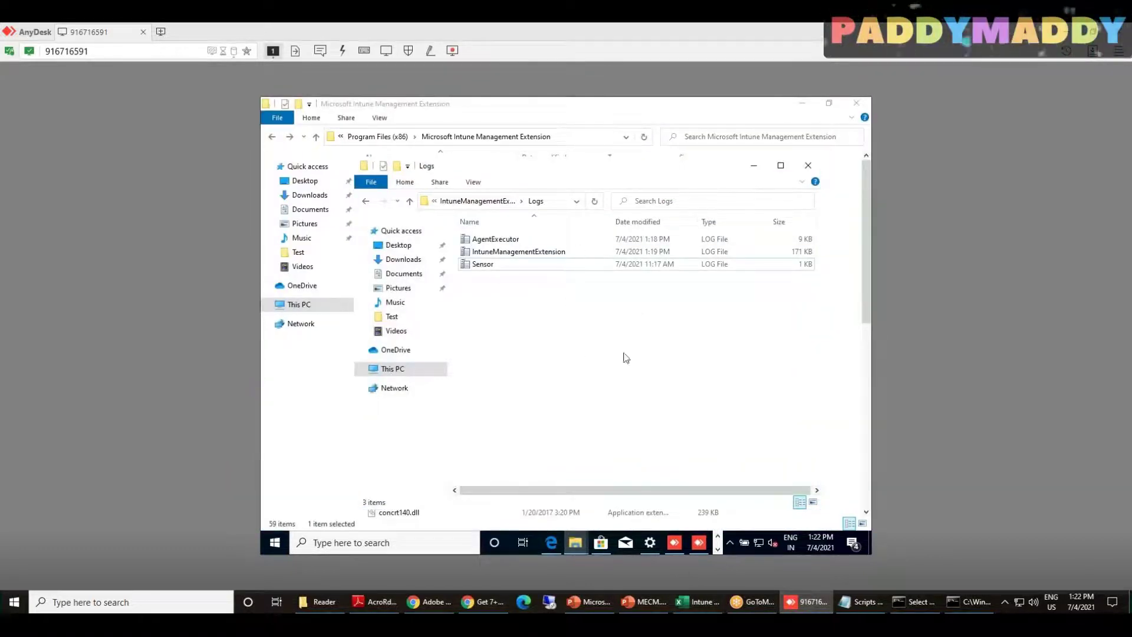
click(718, 548)
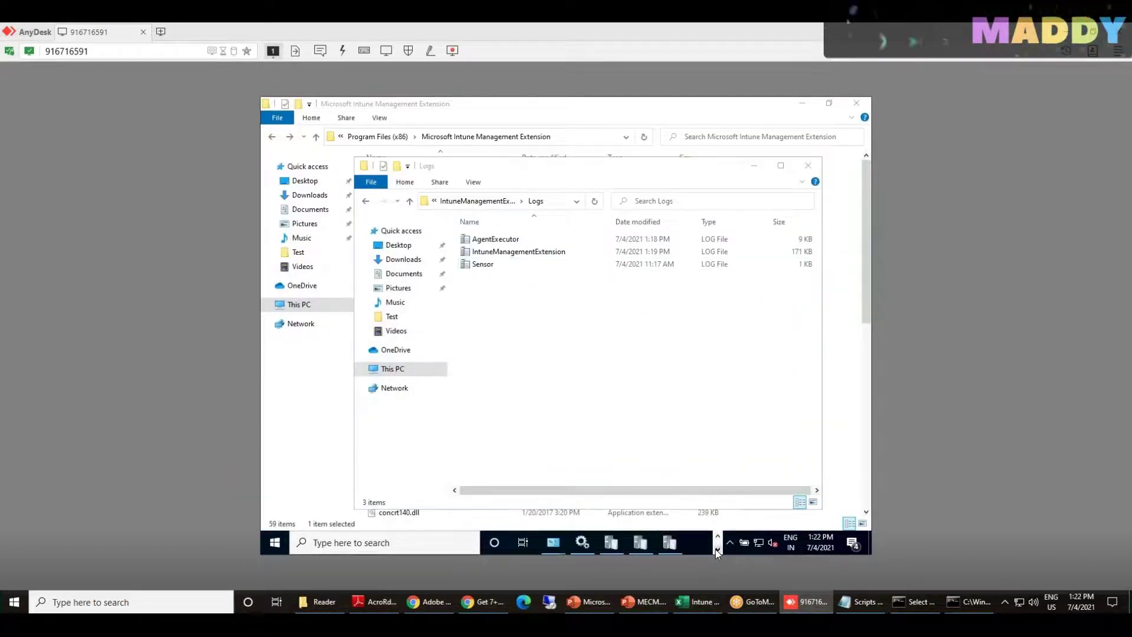
click(267, 549)
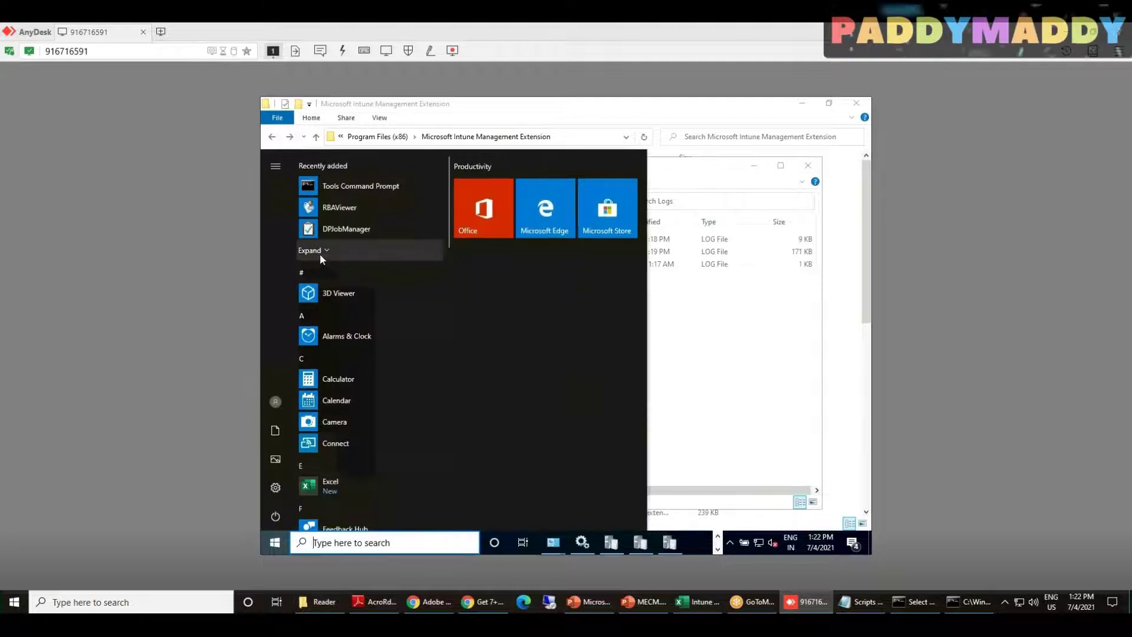
click(319, 252)
scroll(319, 253, down, 5)
scroll(330, 253, down, 6)
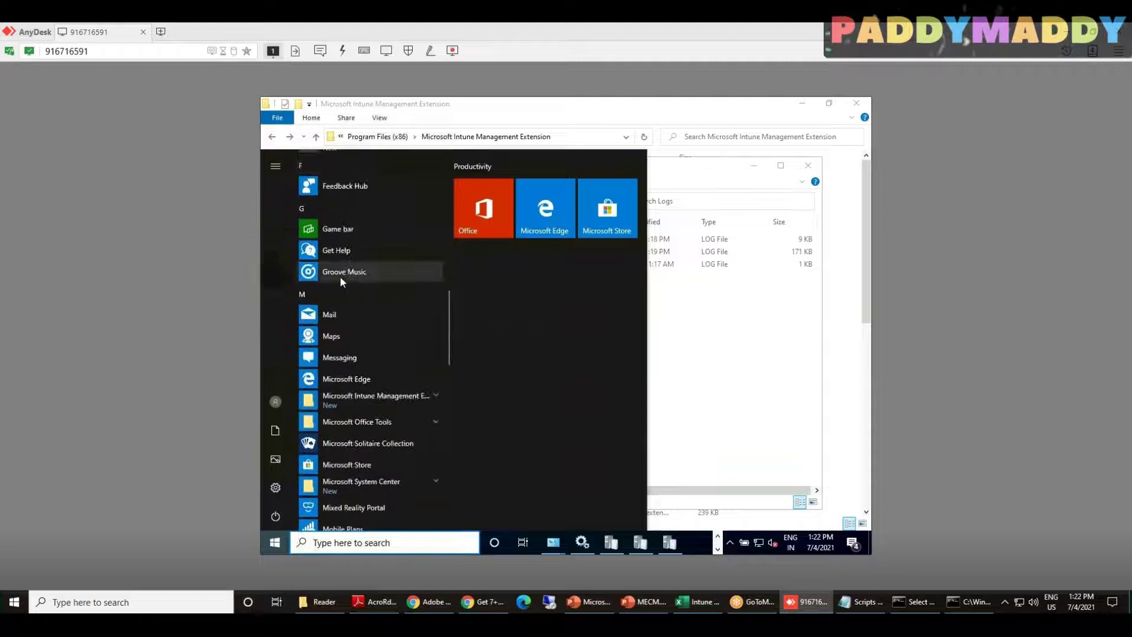
scroll(340, 276, down, 5)
scroll(340, 278, down, 10)
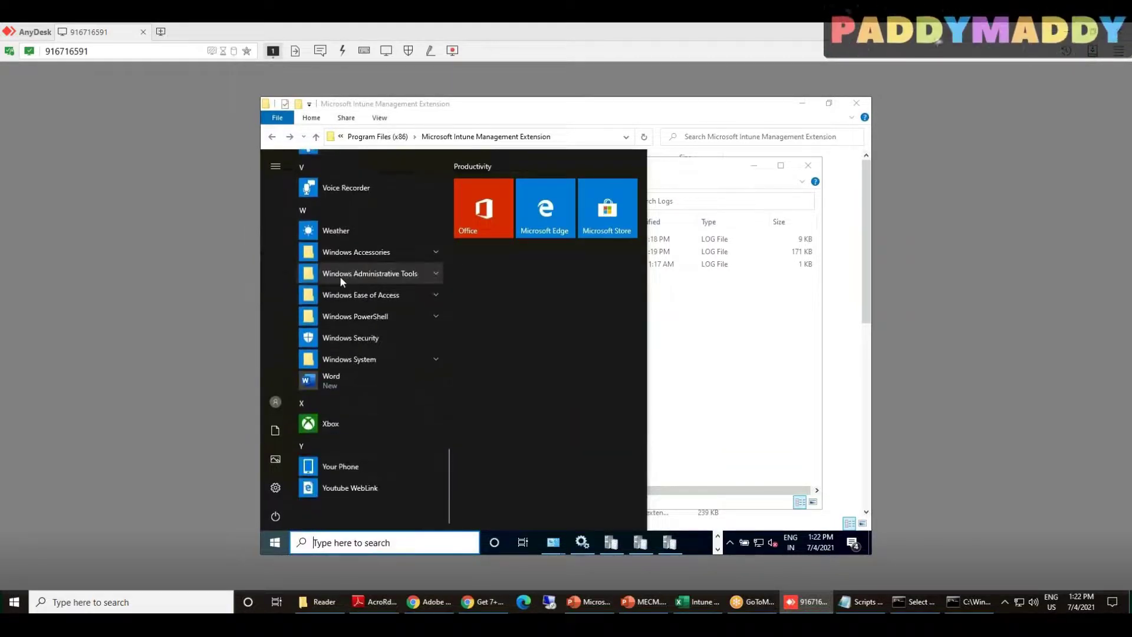
text(ad)
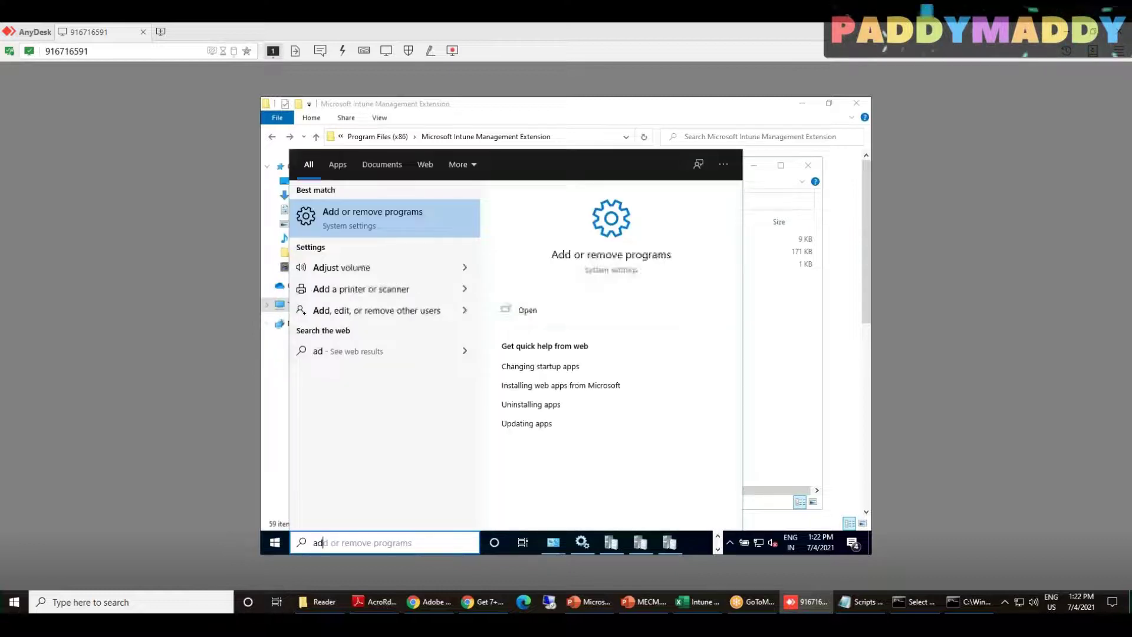
text(obe)
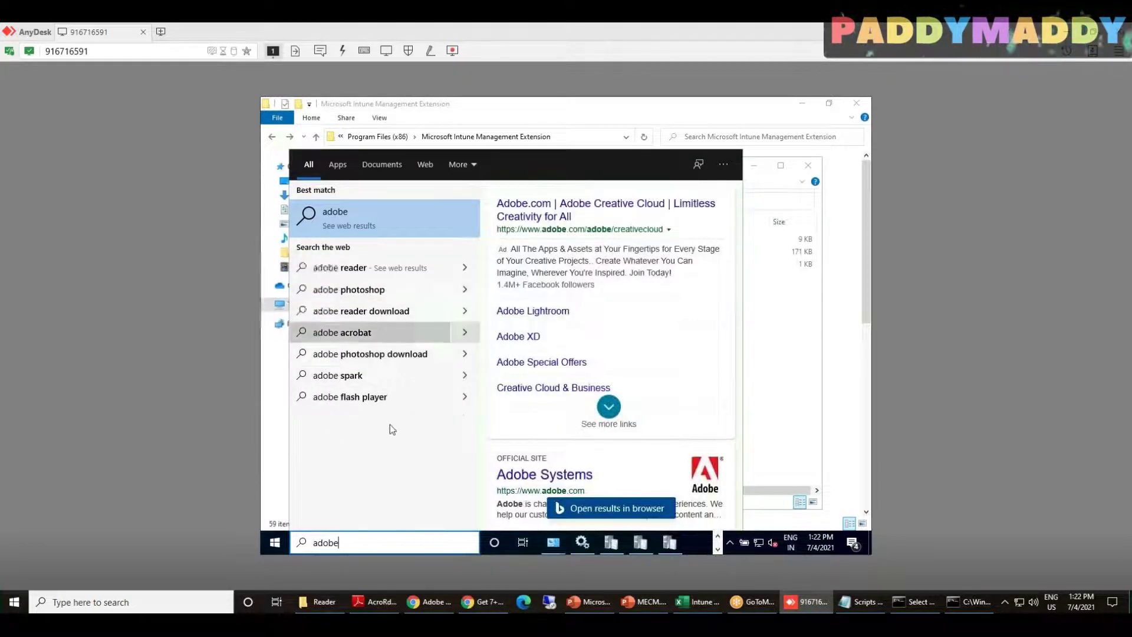
key(Escape)
Refresh Programs and Features to recheck the installed programs list
click(274, 542)
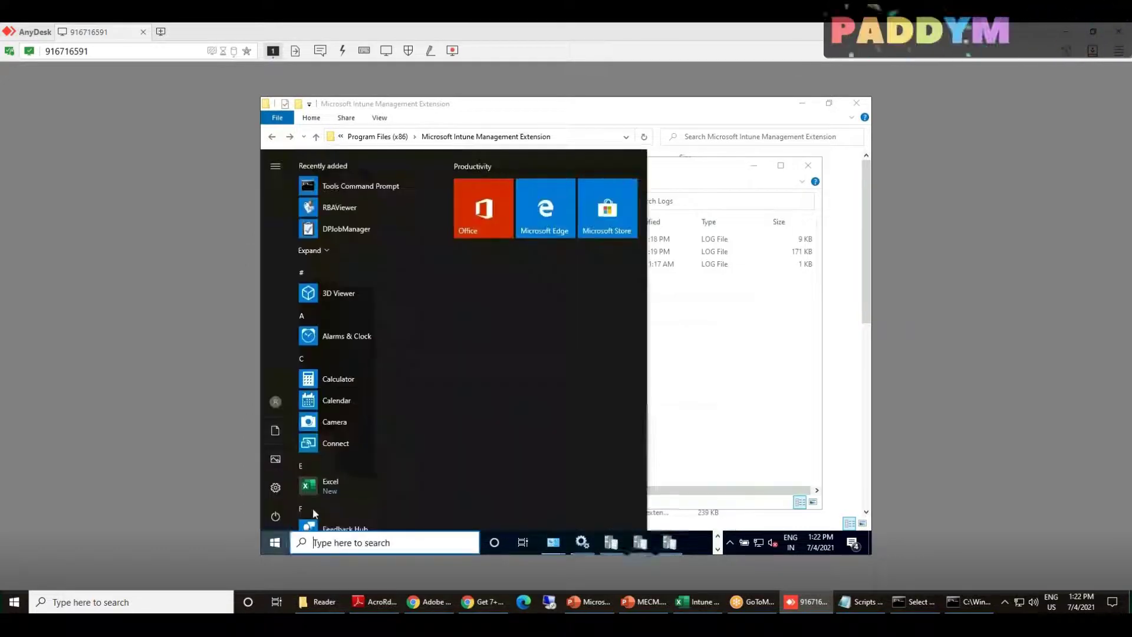
scroll(356, 391, down, 5)
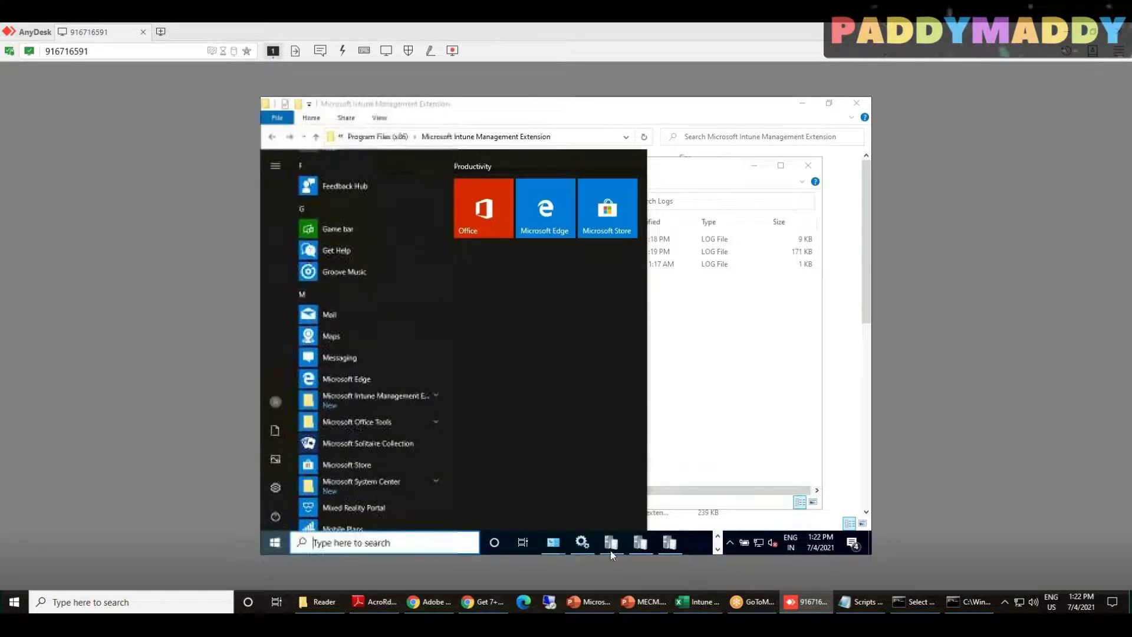
mouse_move(551, 544)
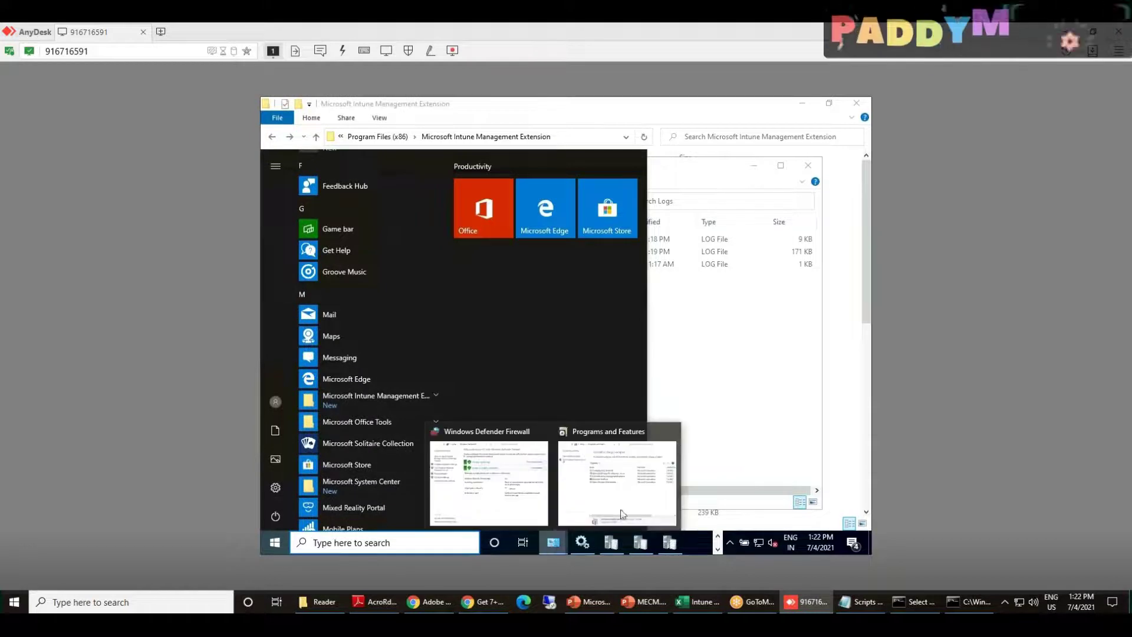
click(623, 513)
click(593, 189)
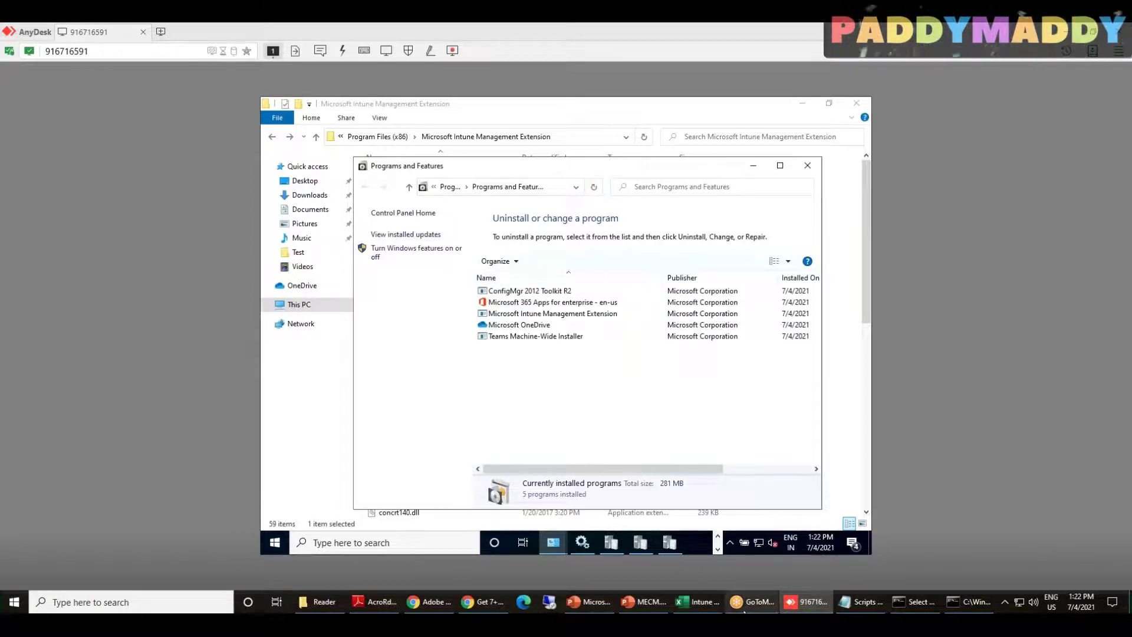
Check the Adobe X Install properties page, then close it and reload the Windows apps list
click(433, 603)
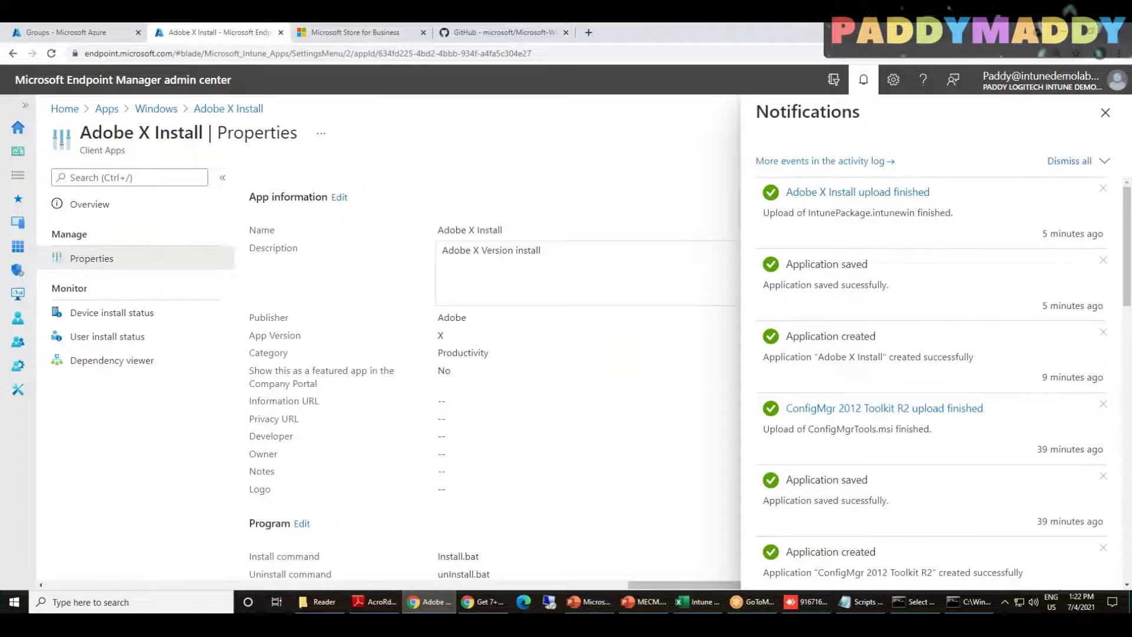
click(1105, 112)
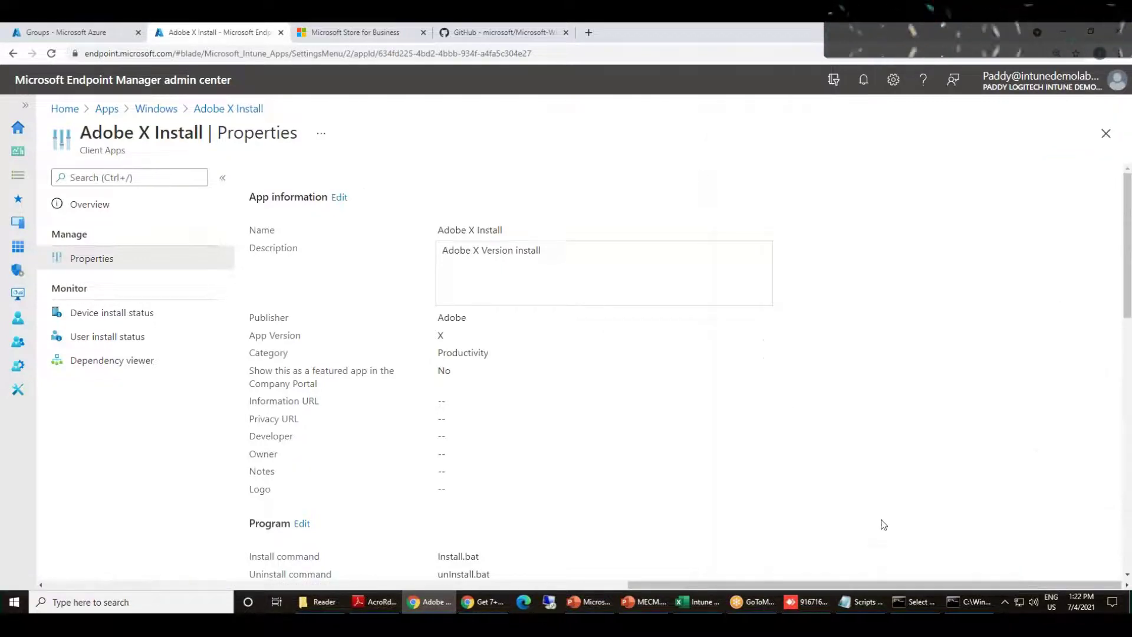
scroll(686, 517, down, 6)
scroll(686, 516, up, 6)
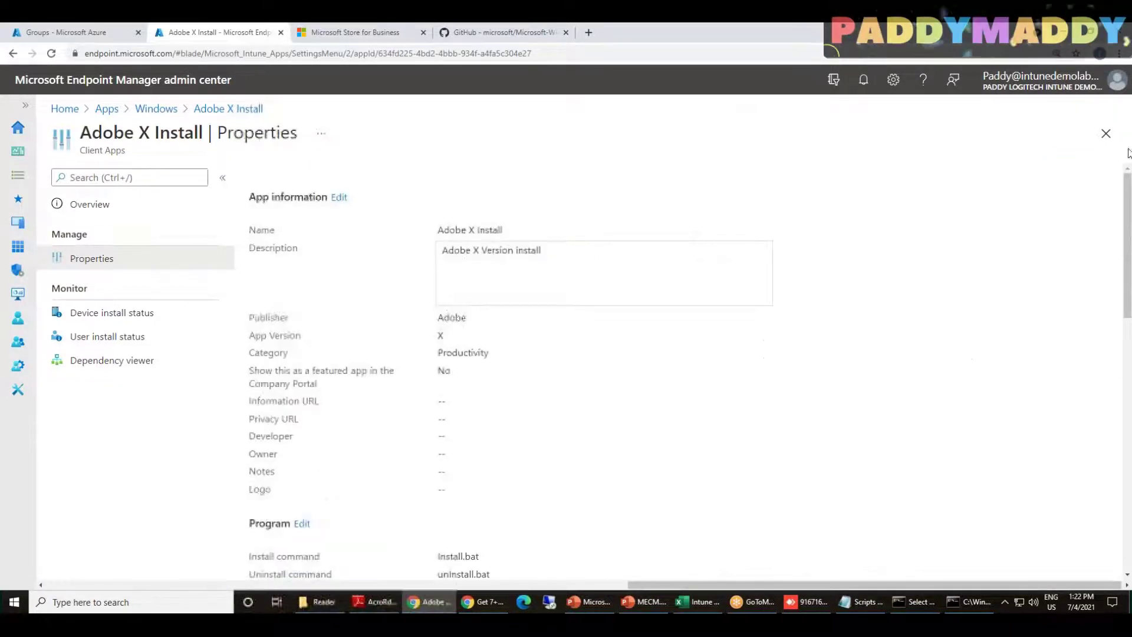
click(1105, 134)
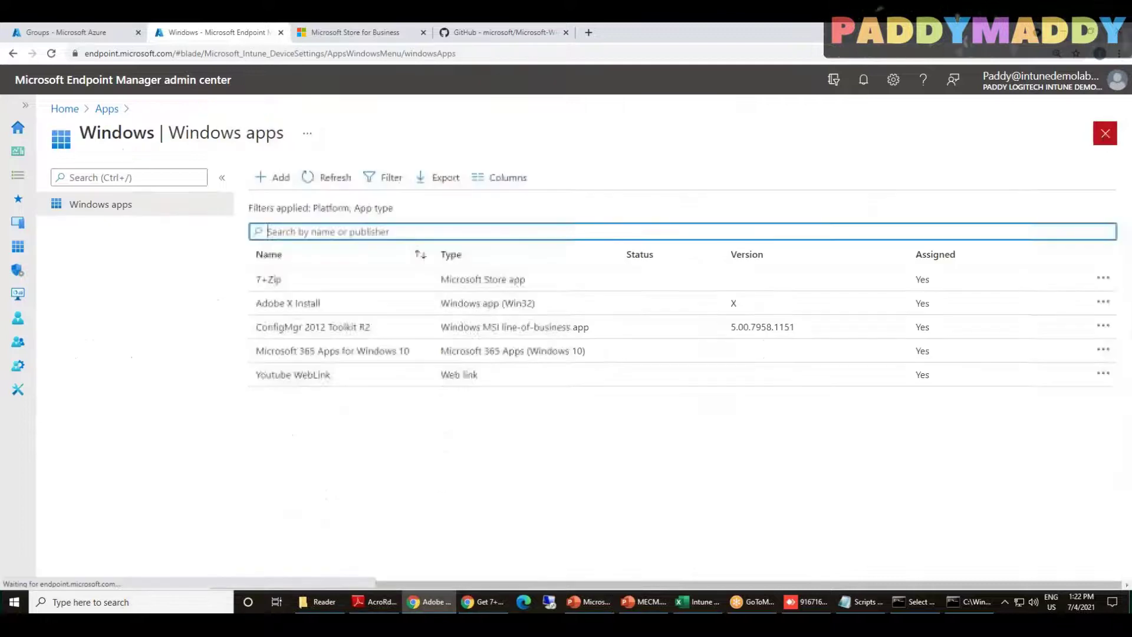
click(328, 178)
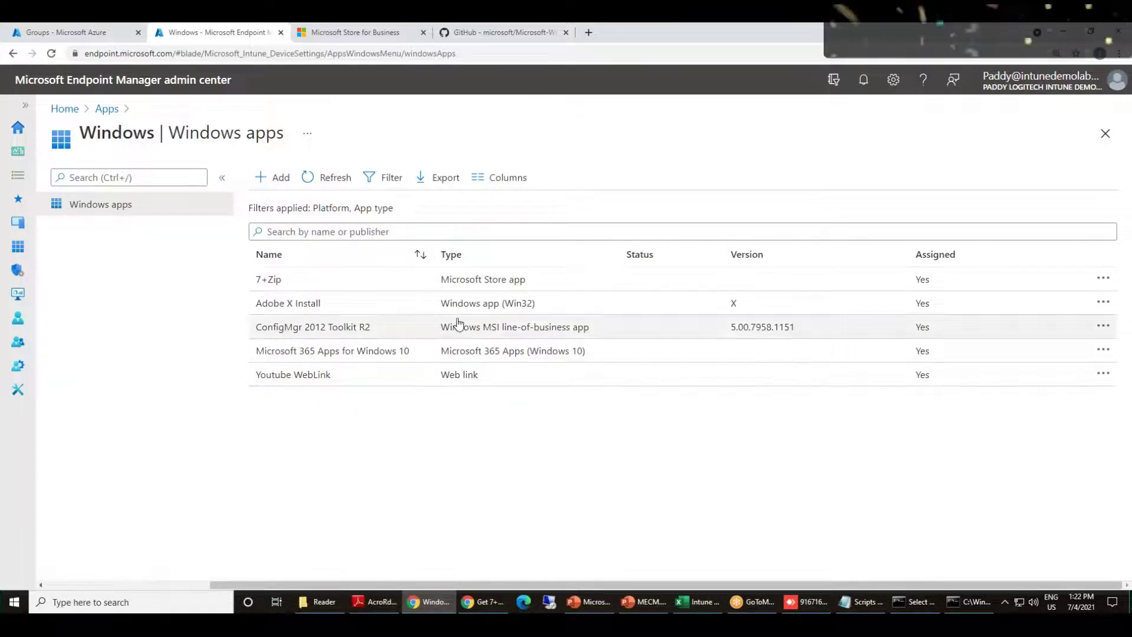
Reopen Adobe X Install and confirm its Required assignments for All devices and All users
drag(485, 313, 271, 309)
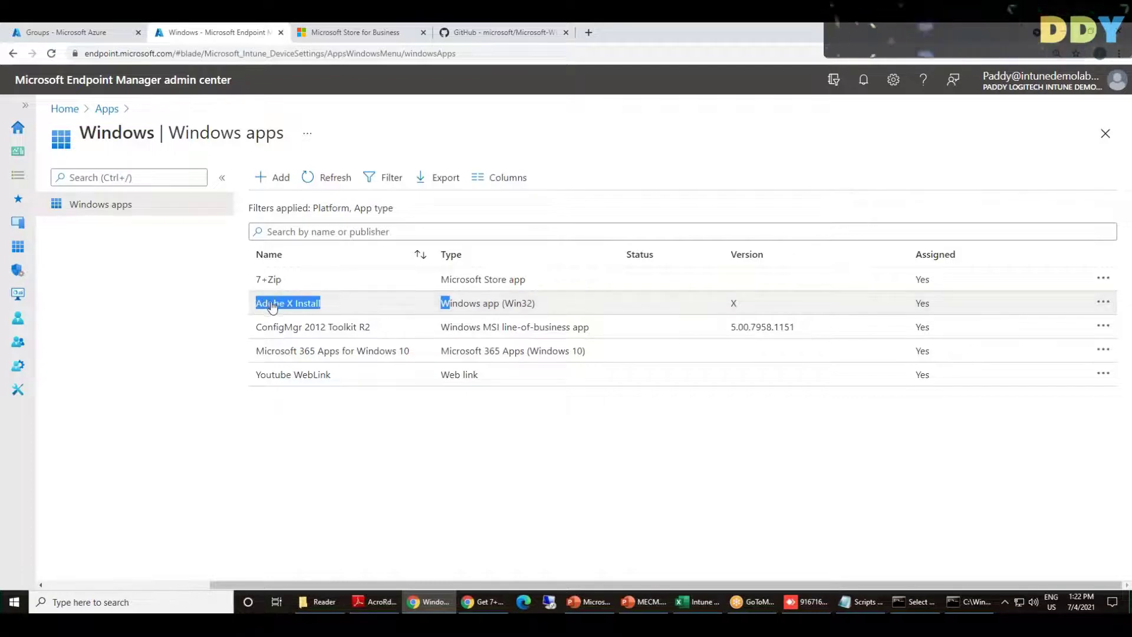
click(272, 309)
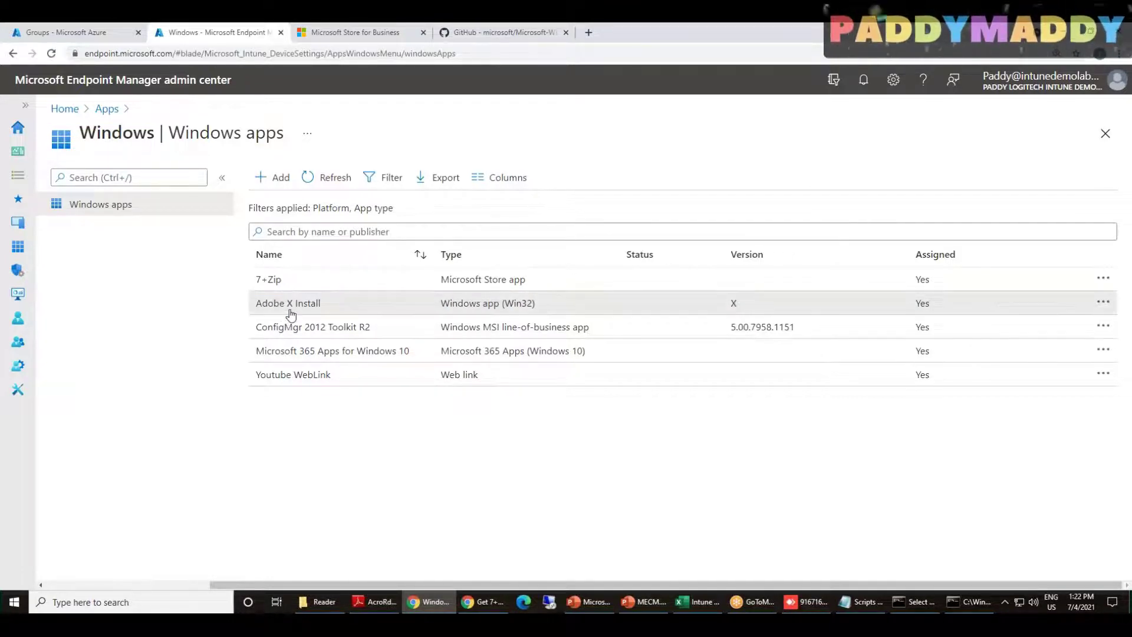
click(287, 310)
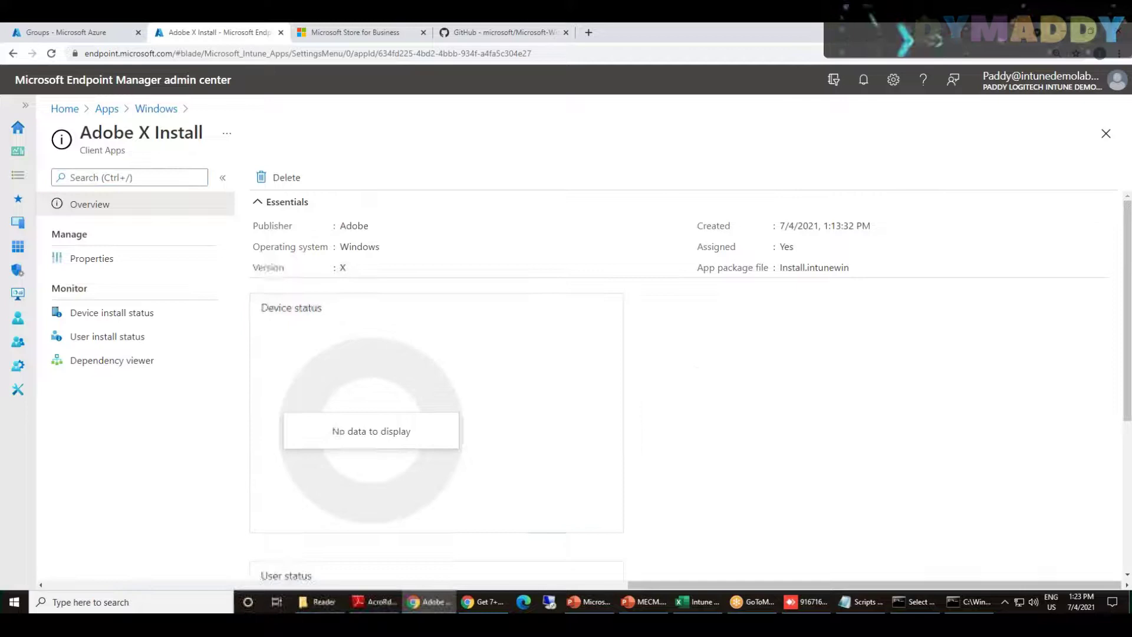
scroll(469, 454, down, 6)
scroll(475, 438, down, 5)
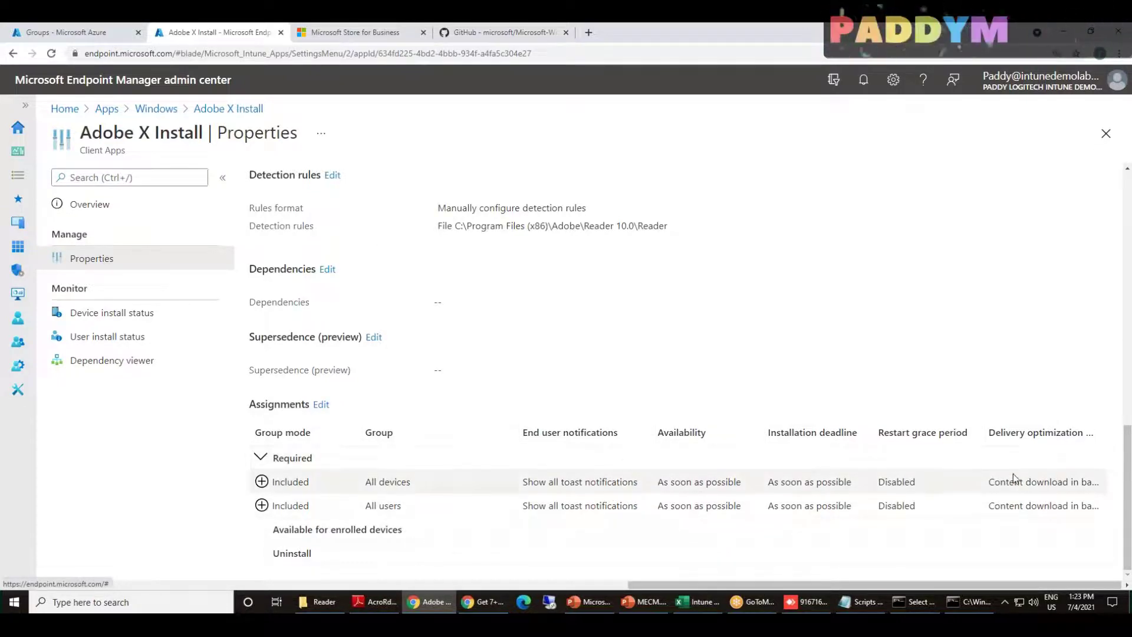
drag(658, 481, 725, 482)
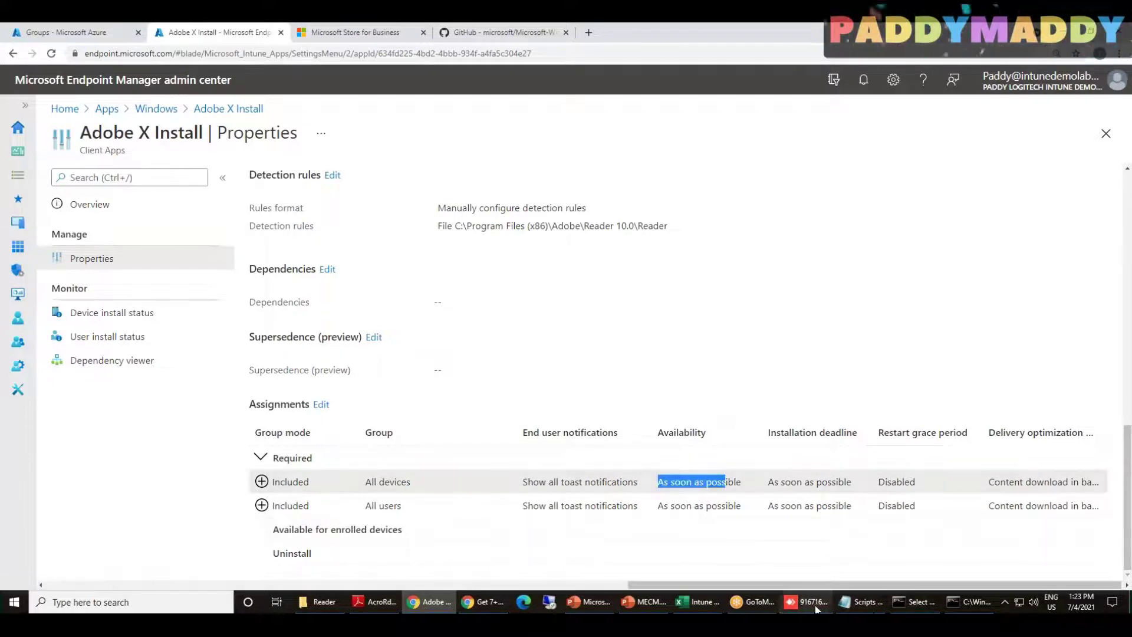
click(816, 608)
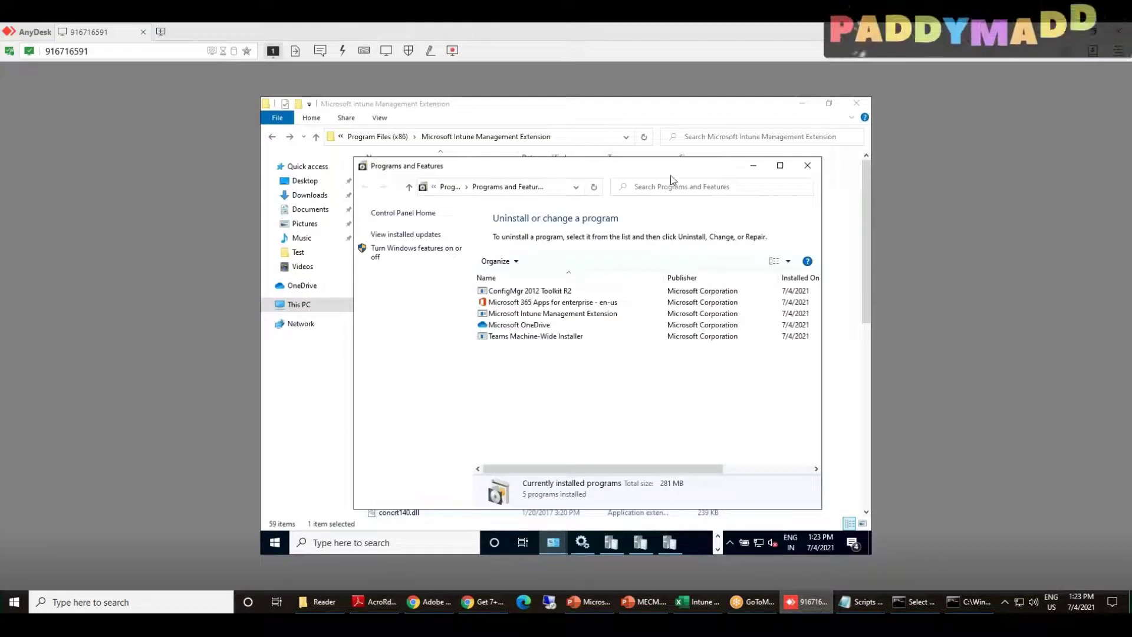
Open Content\Incoming in the remote File Explorer to see the 58,455 KB BIN download
click(644, 139)
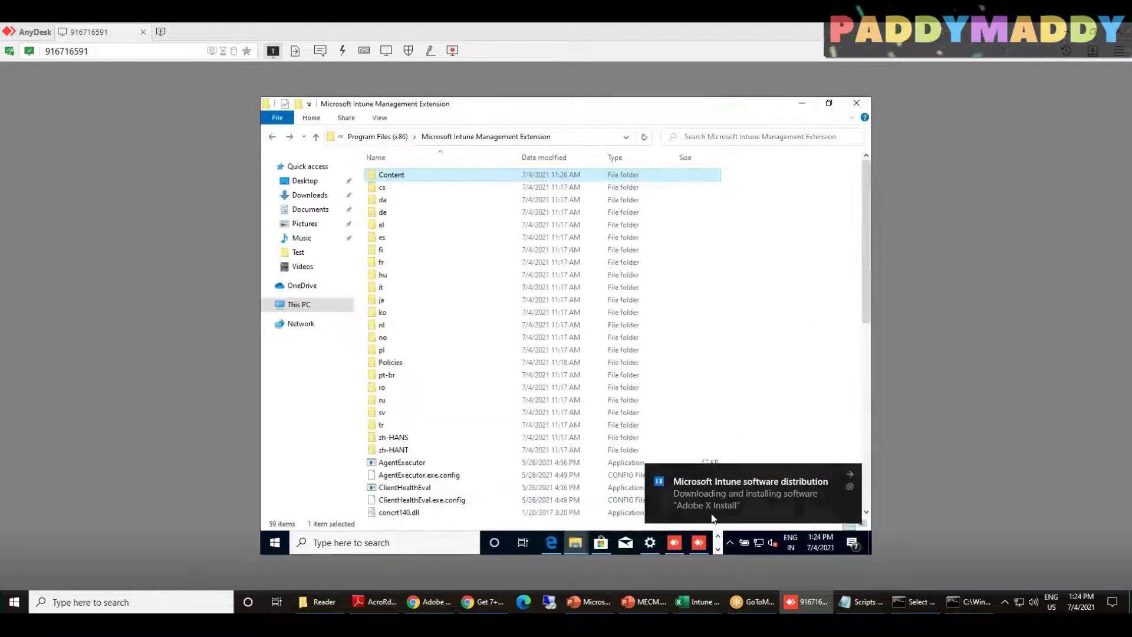
double_click(426, 175)
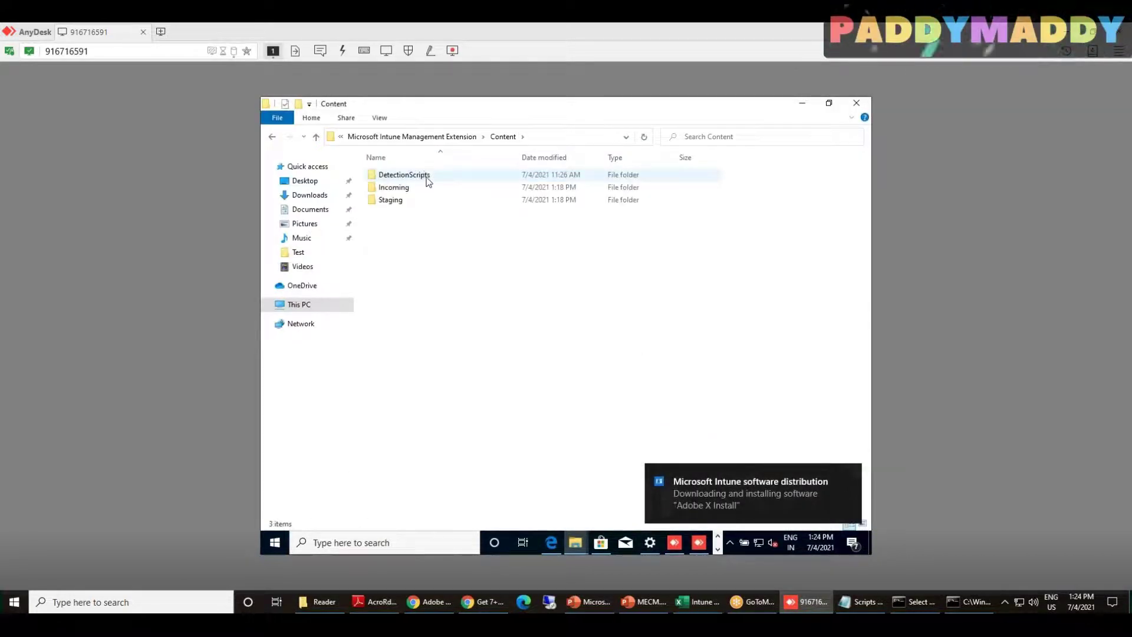
key(BackSpace)
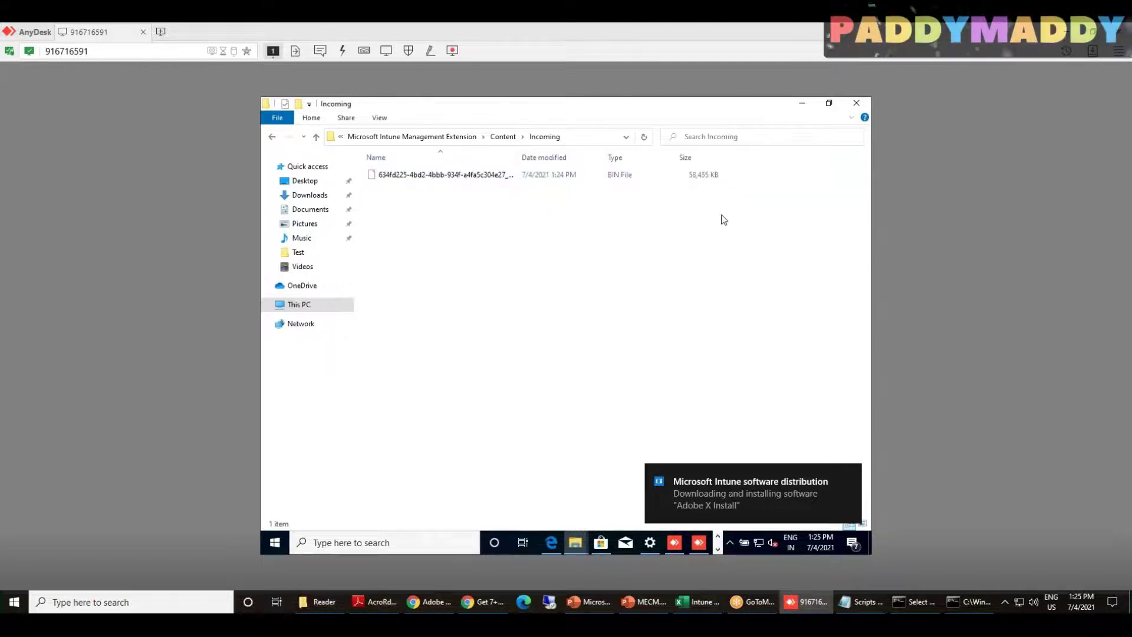
key(BackSpace)
double_click(438, 187)
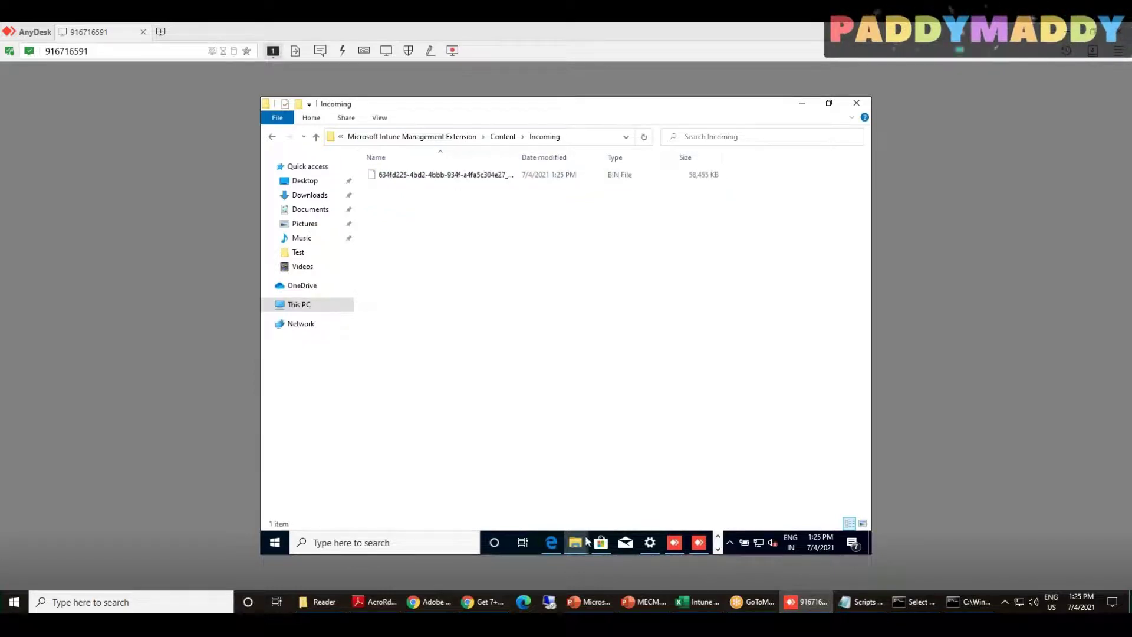
click(718, 541)
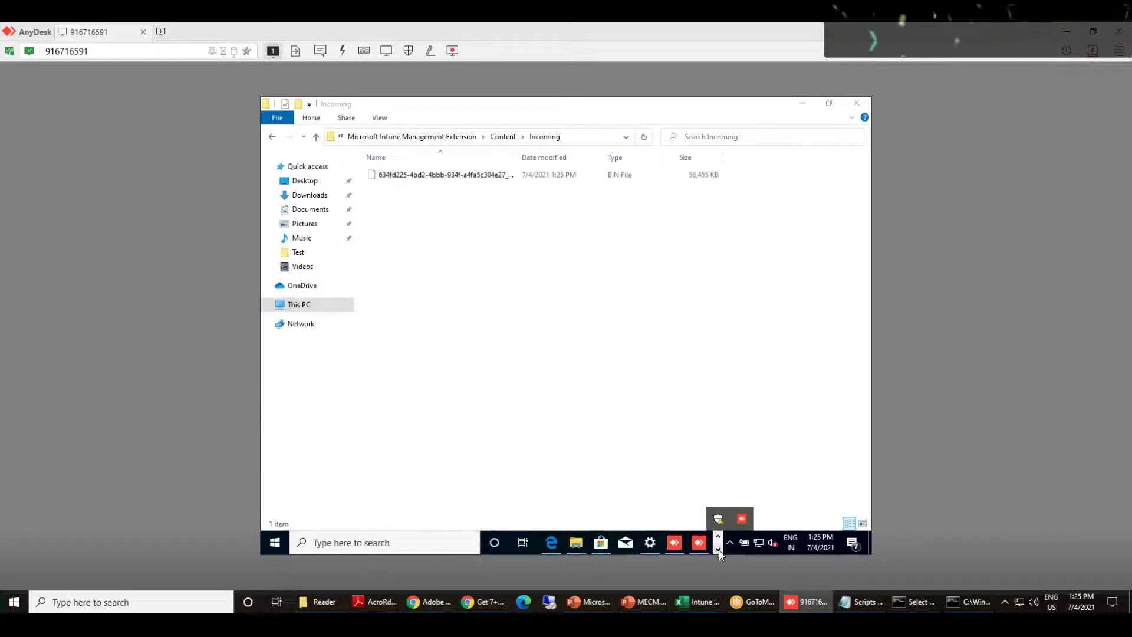
click(717, 548)
Bring the merged-log CMTrace window to the front and maximize it
click(670, 543)
click(669, 547)
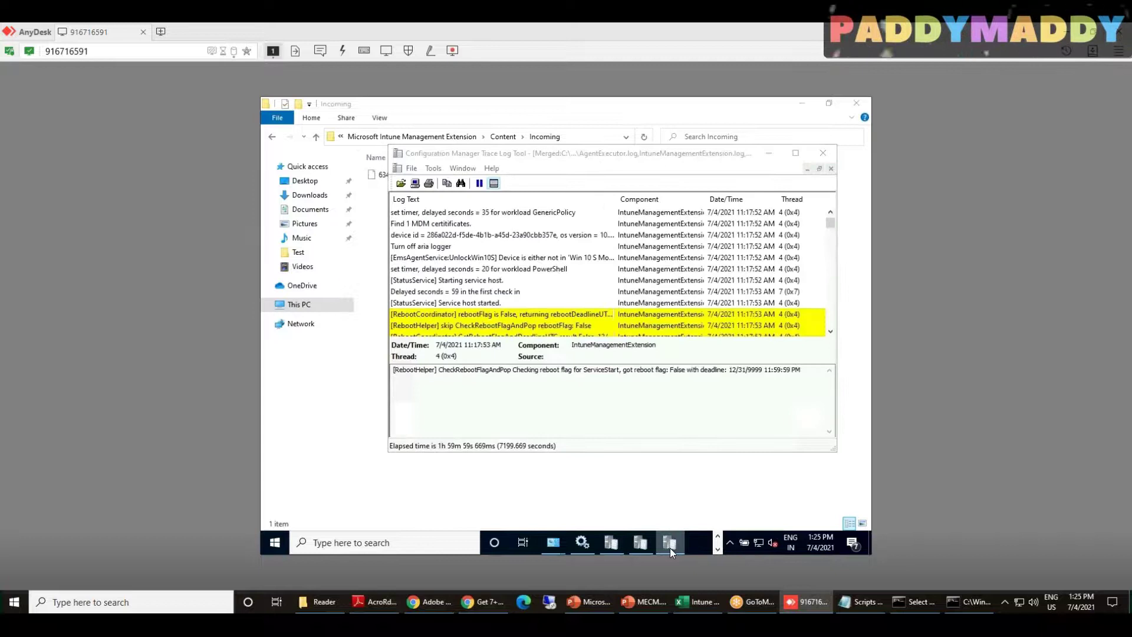
click(640, 542)
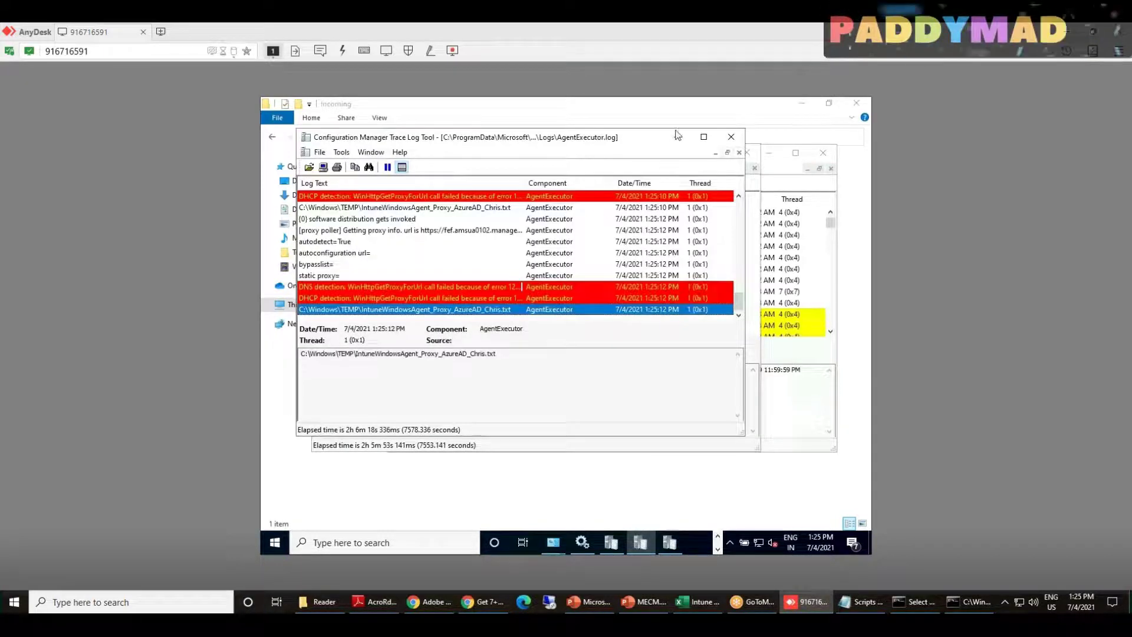
click(611, 543)
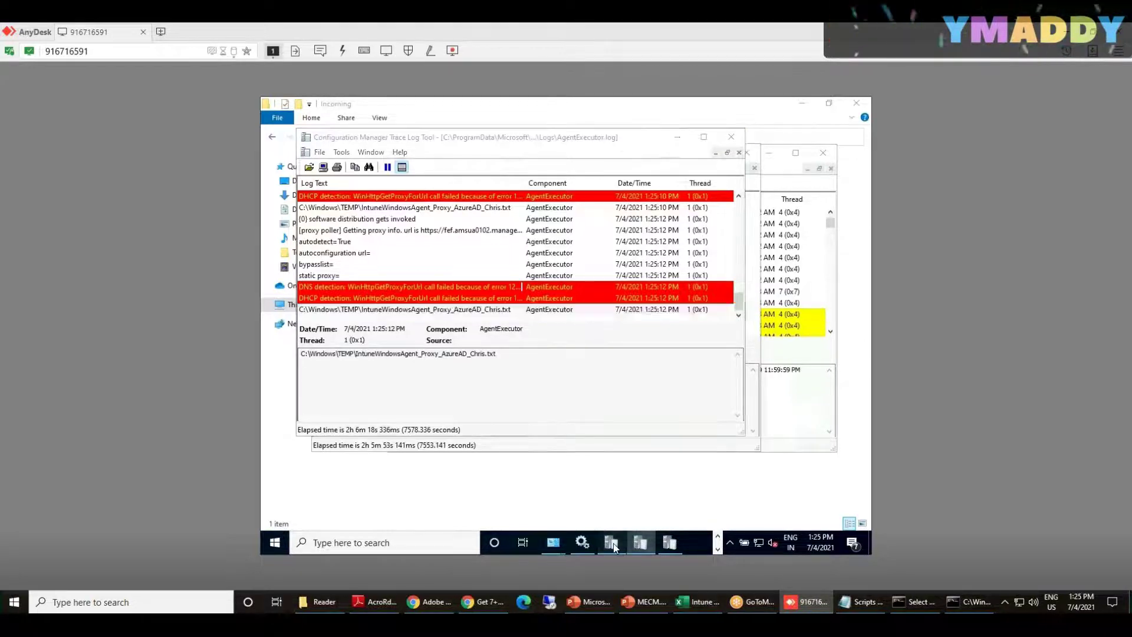
double_click(641, 156)
scroll(448, 330, down, 7)
Inspect the MdmDeviceCertificate, Discovery Service, DownloadServiceUrl and TokenManager log entries
click(413, 311)
scroll(416, 319, down, 1)
scroll(416, 319, down, 3)
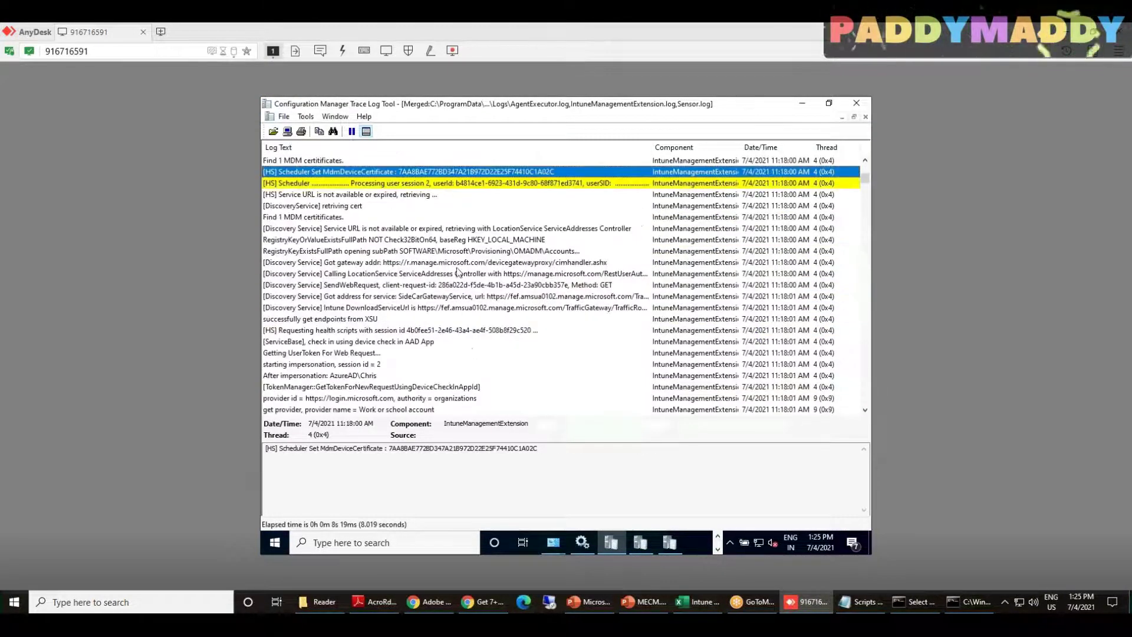
click(431, 277)
click(440, 311)
click(417, 238)
click(422, 261)
click(441, 312)
scroll(440, 318, down, 2)
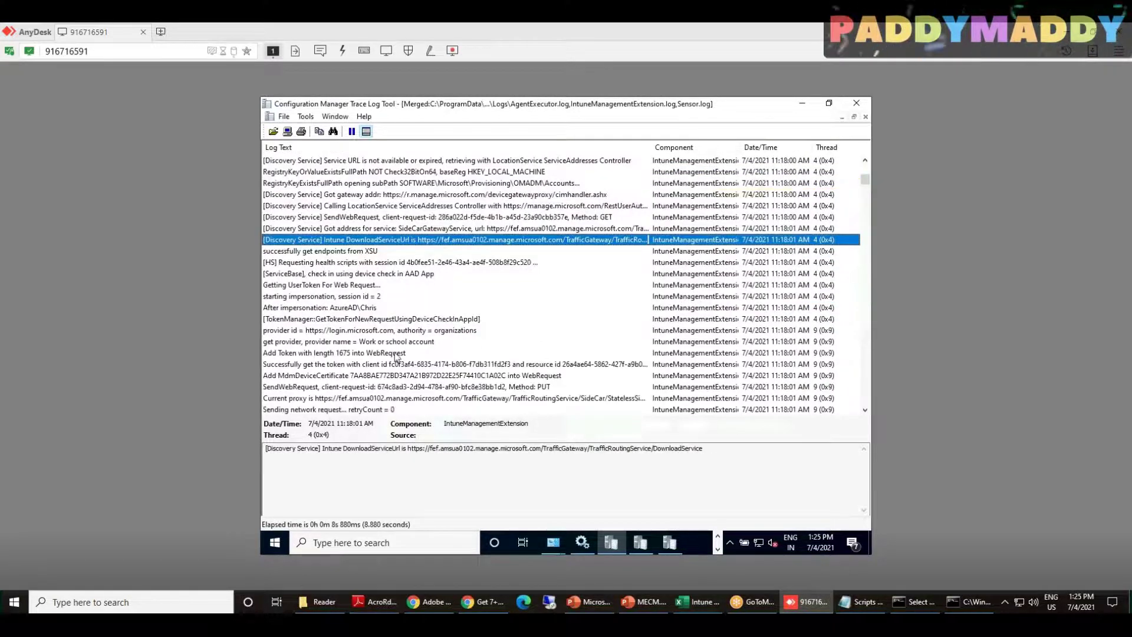
click(393, 308)
click(401, 320)
click(429, 376)
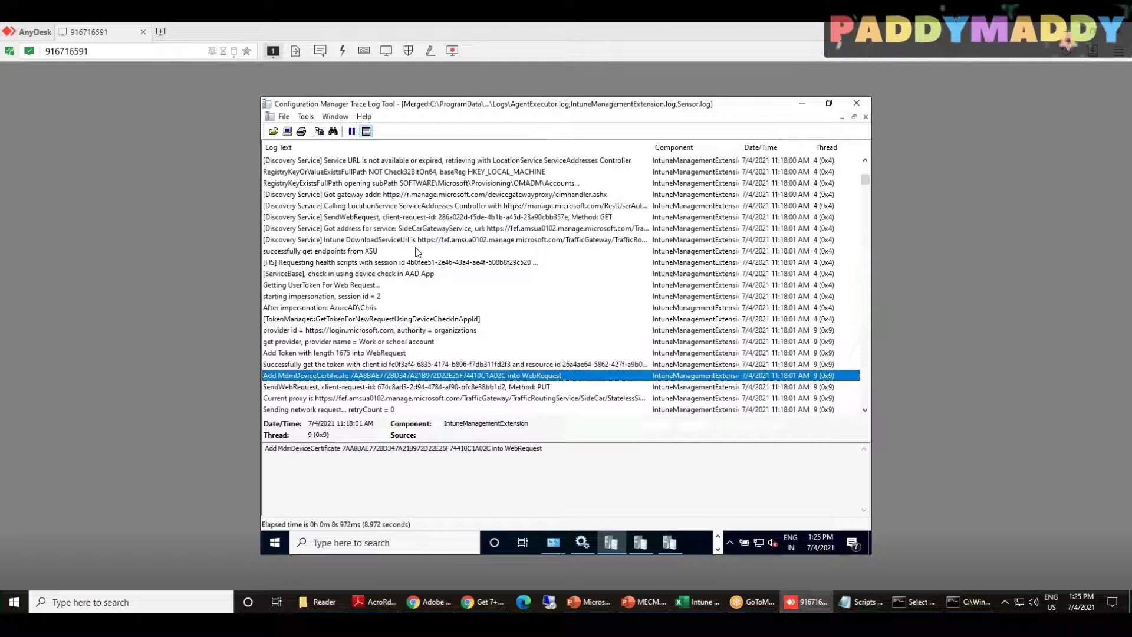
Step through the provider id, Add Token, TokenManager and Current proxy entries
scroll(417, 251, down, 1)
scroll(417, 252, down, 1)
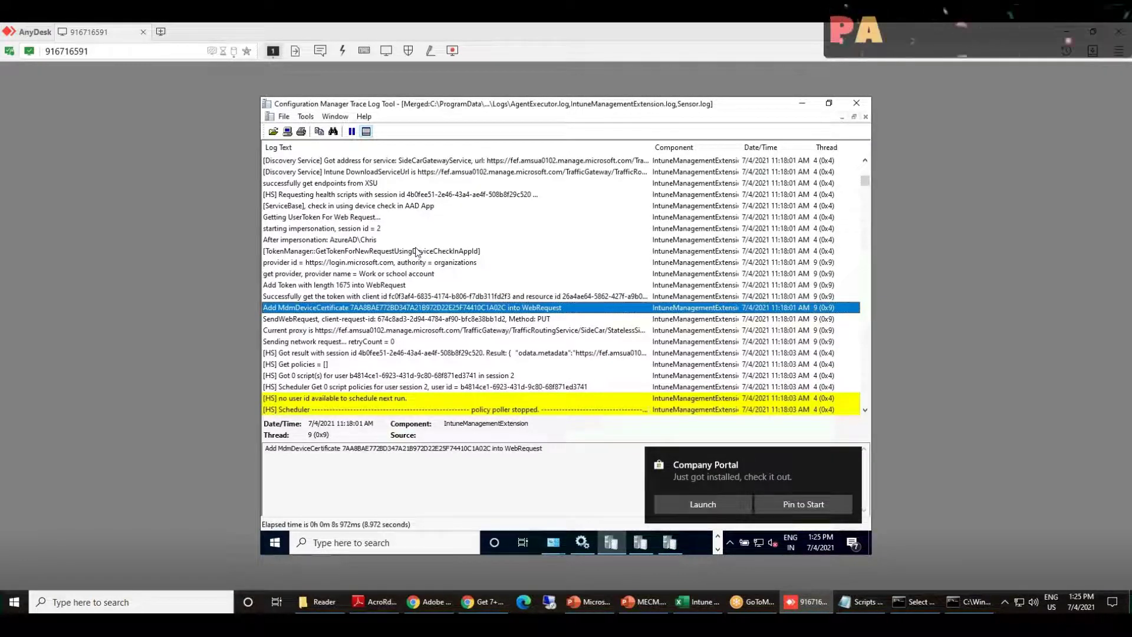
scroll(418, 251, down, 6)
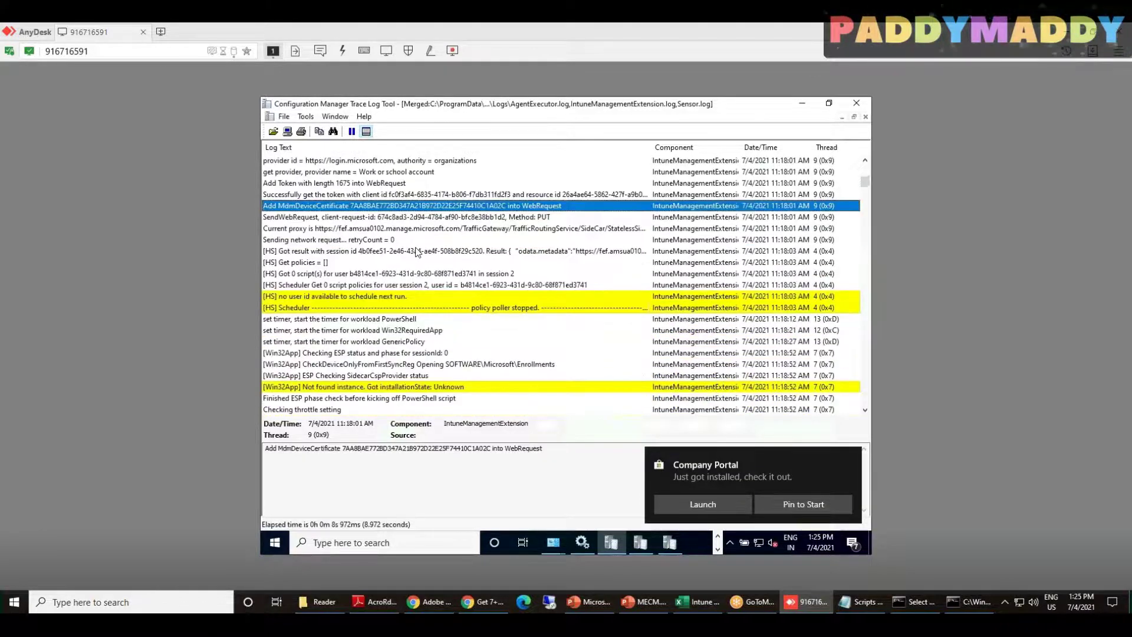
scroll(418, 252, down, 10)
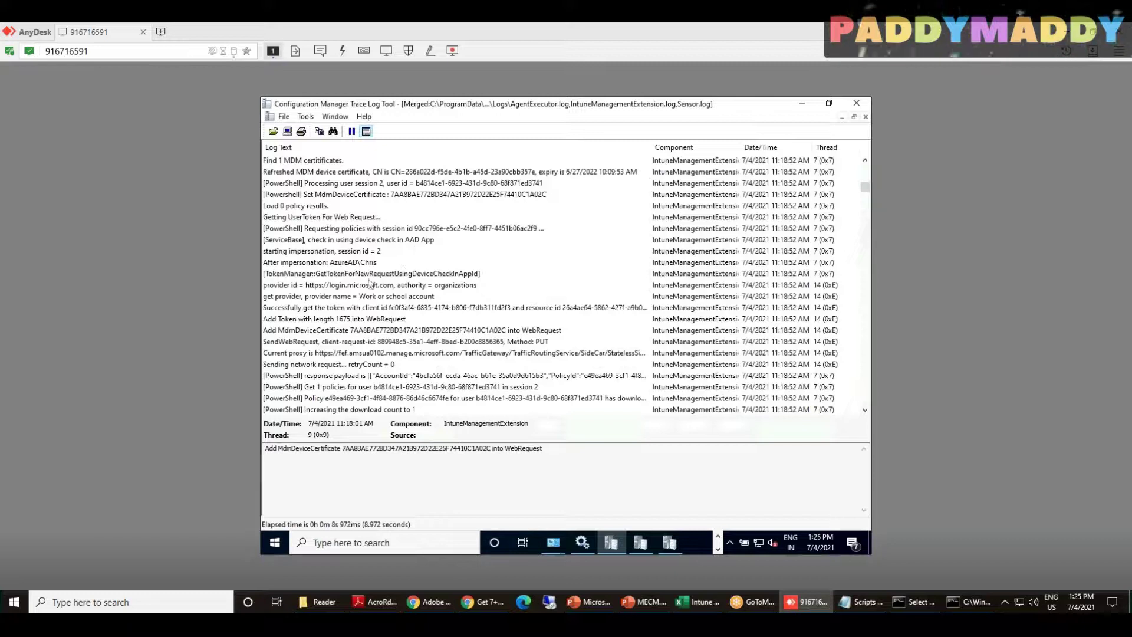
click(334, 285)
key(Down)
key(Down)
key(Down)
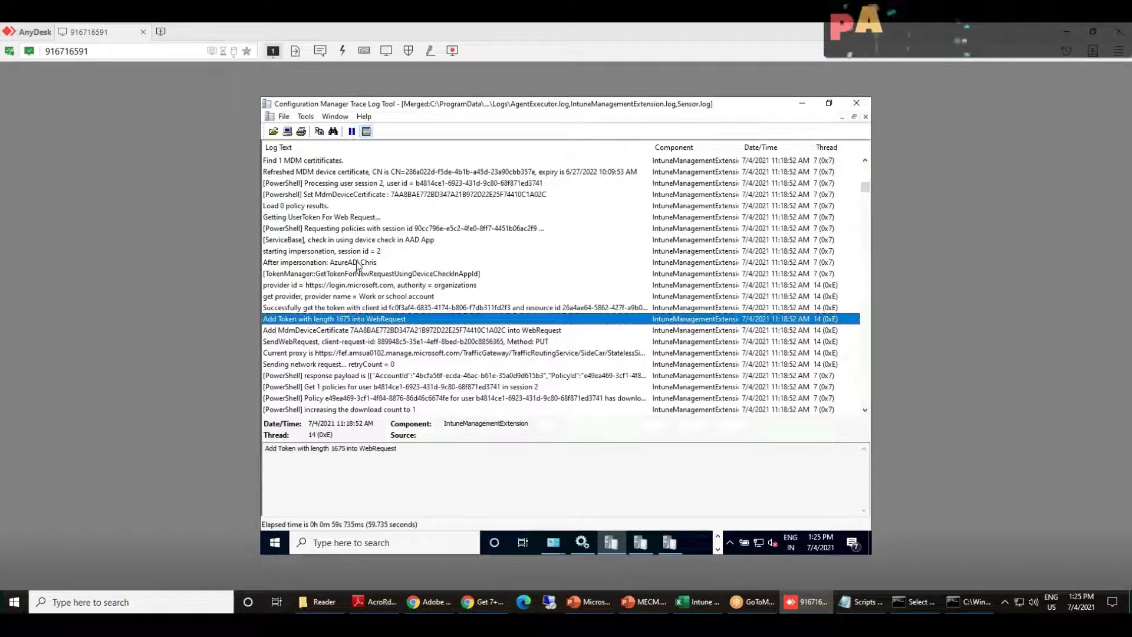
key(Up)
key(Up)
key(Up)
key(Up)
key(Up)
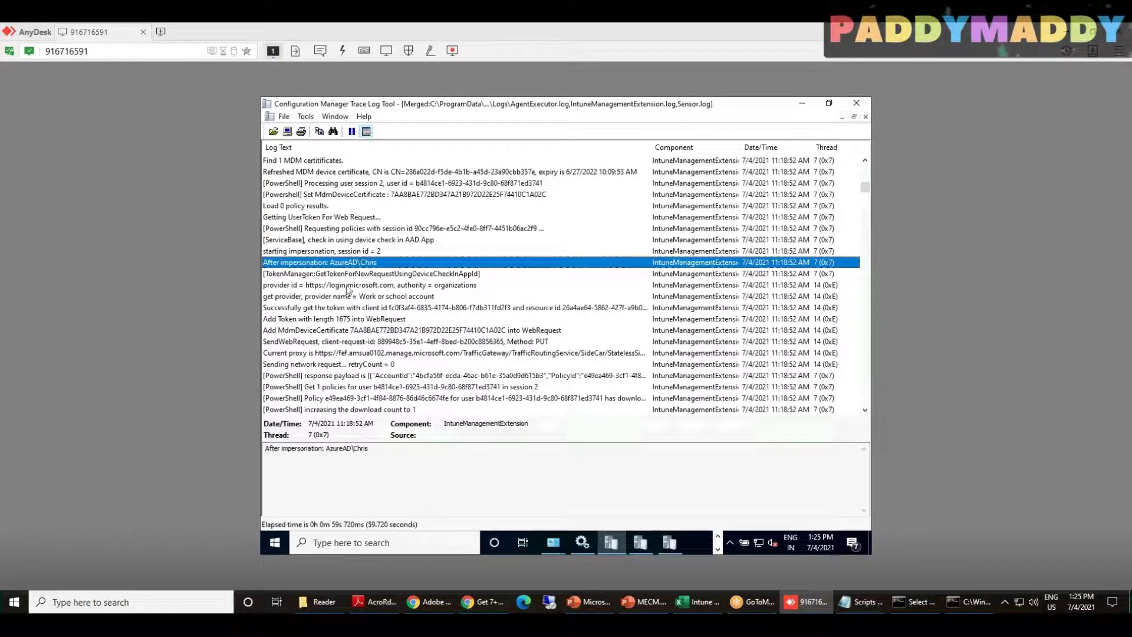
key(Down)
scroll(416, 323, down, 4)
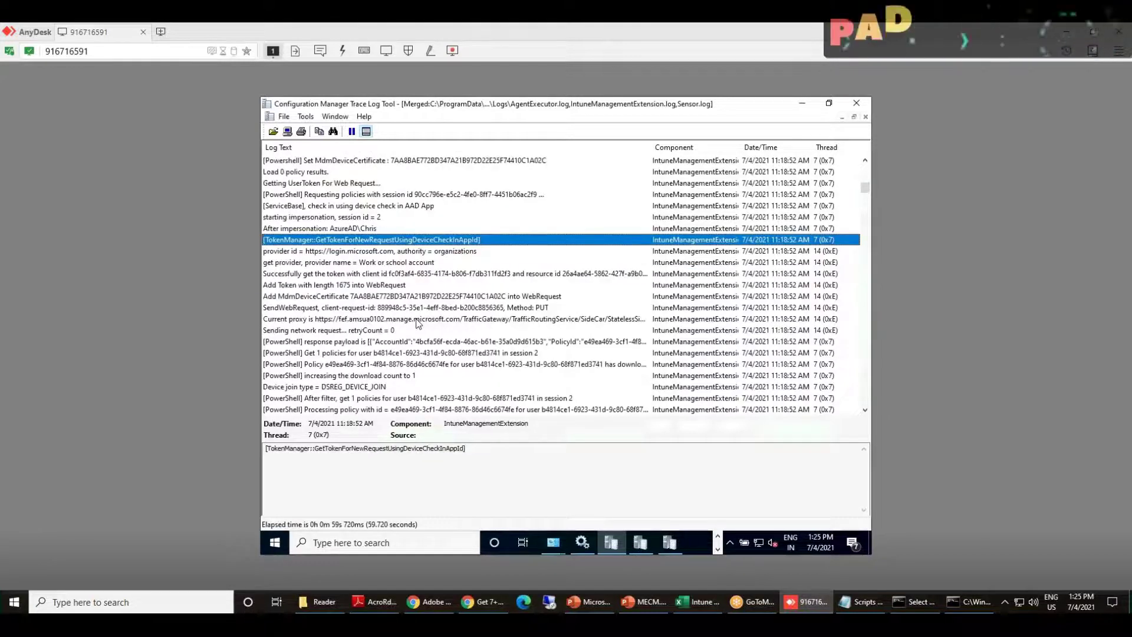
click(404, 217)
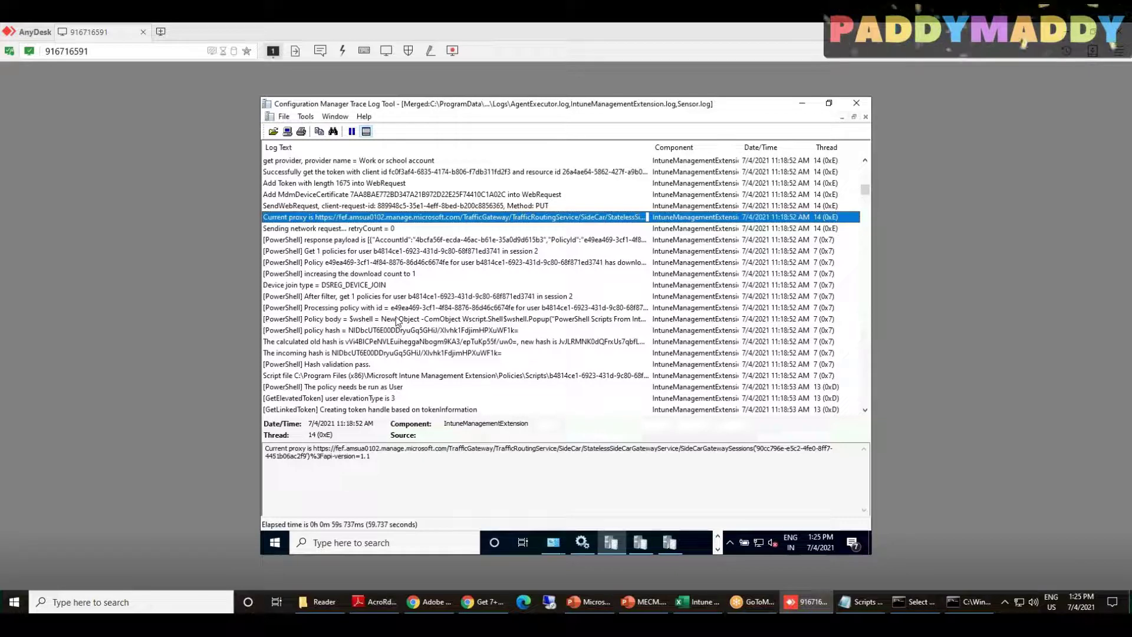
Examine the PowerShell policy body, highlighting its popup message and Wscript.Shell line
click(396, 319)
drag(336, 458, 670, 460)
click(454, 471)
drag(344, 448, 482, 448)
click(399, 331)
click(394, 320)
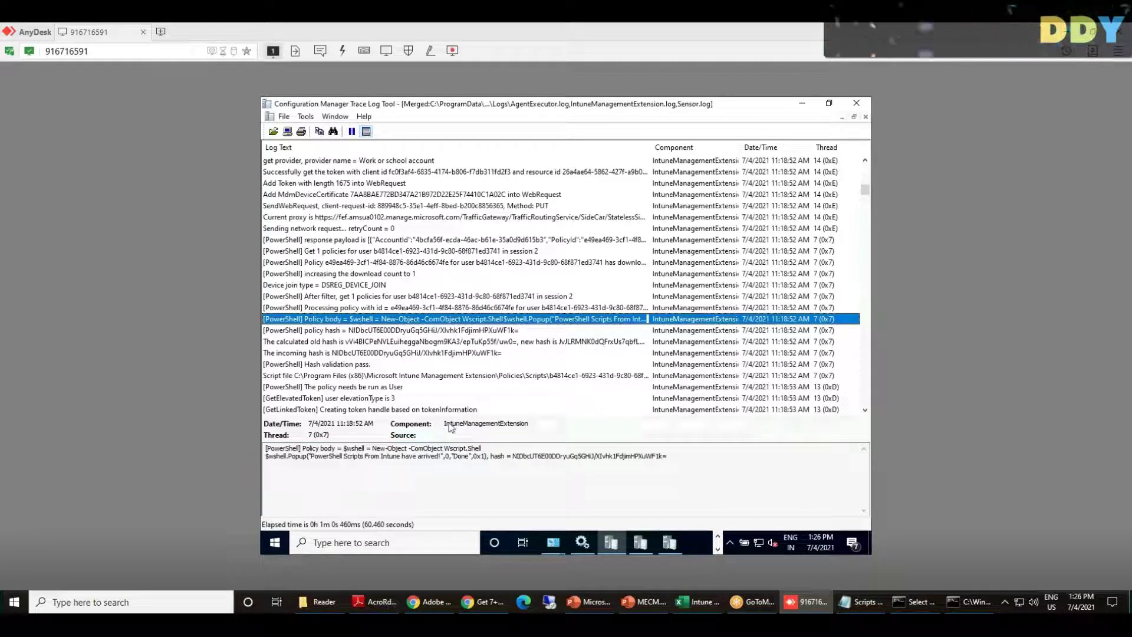
Review the generated .ps1 path under Policies\Scripts, run-as-User, elevationType and hash validation entries
scroll(409, 310, down, 2)
click(409, 309)
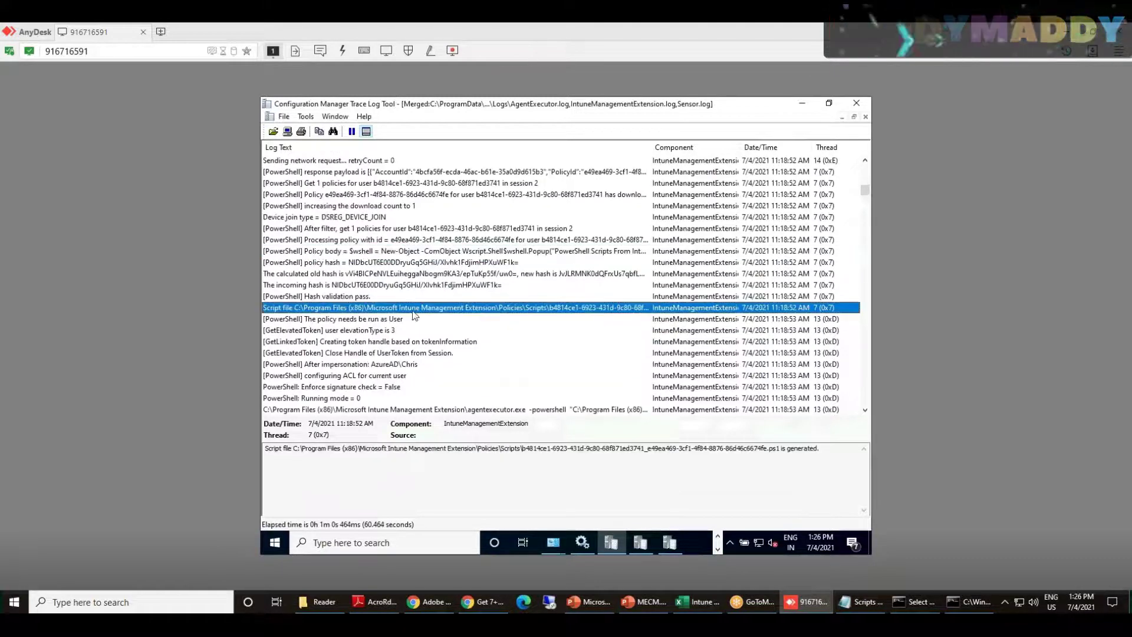
drag(780, 449, 589, 450)
drag(482, 450, 832, 448)
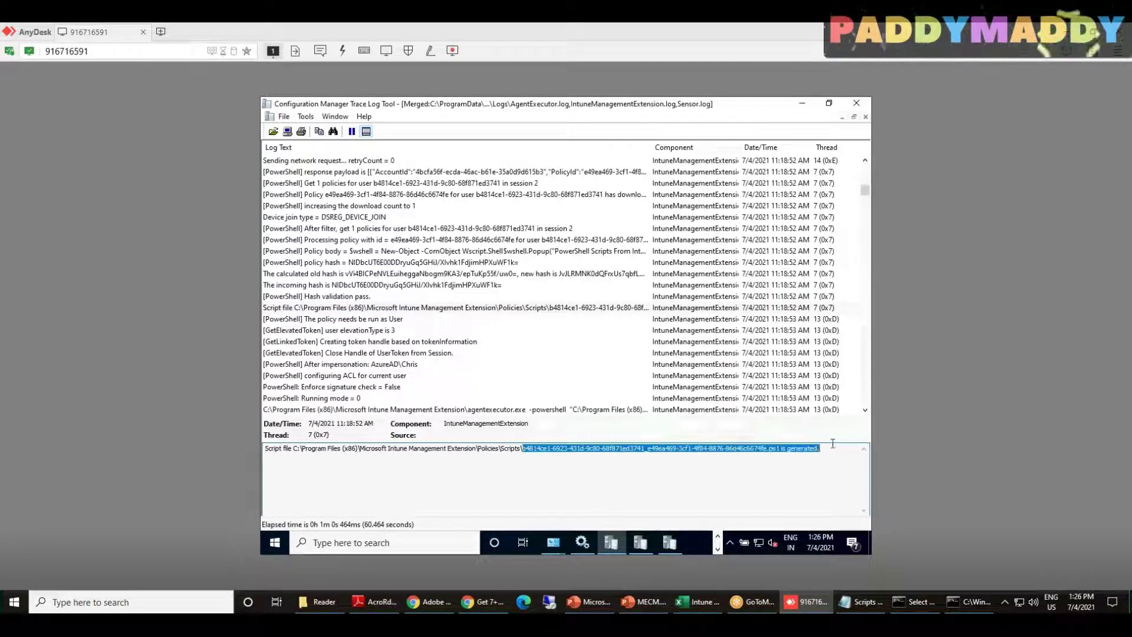
click(373, 321)
click(375, 332)
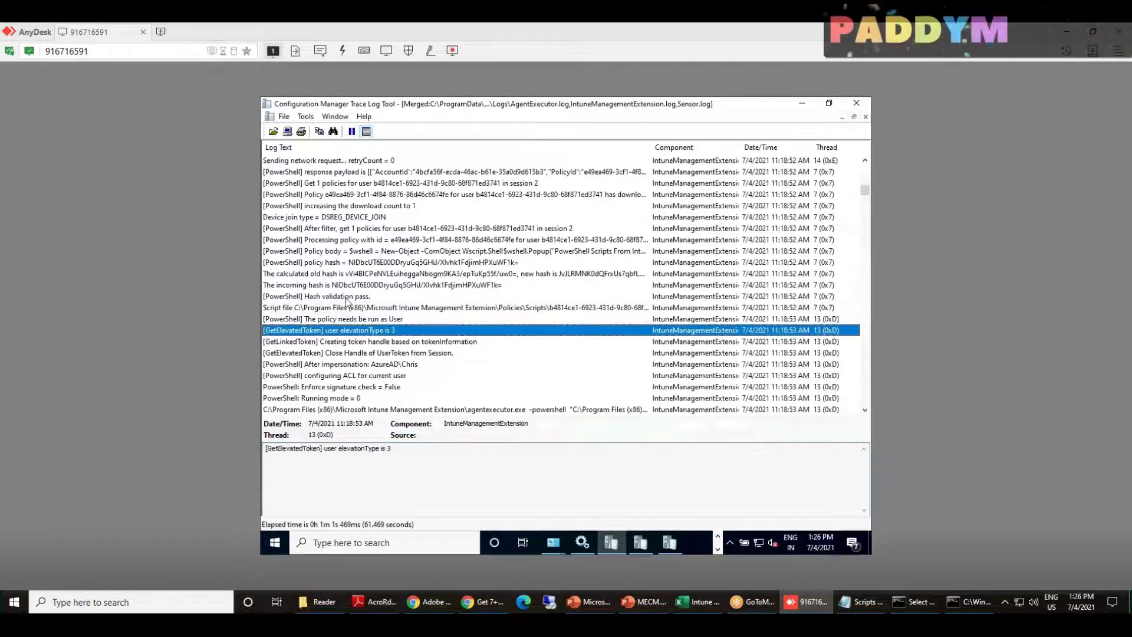
click(310, 300)
scroll(402, 319, down, 4)
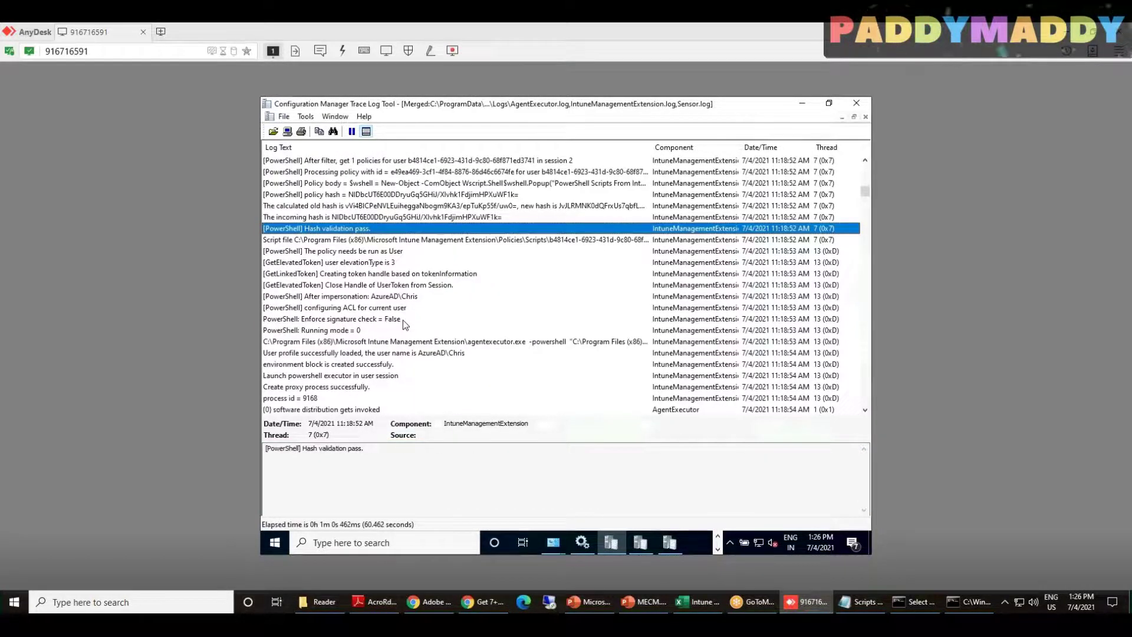
scroll(403, 320, down, 3)
Inspect the AgentExecutor script path, Add MdmDeviceCertificate and current proxy URL entries
click(501, 261)
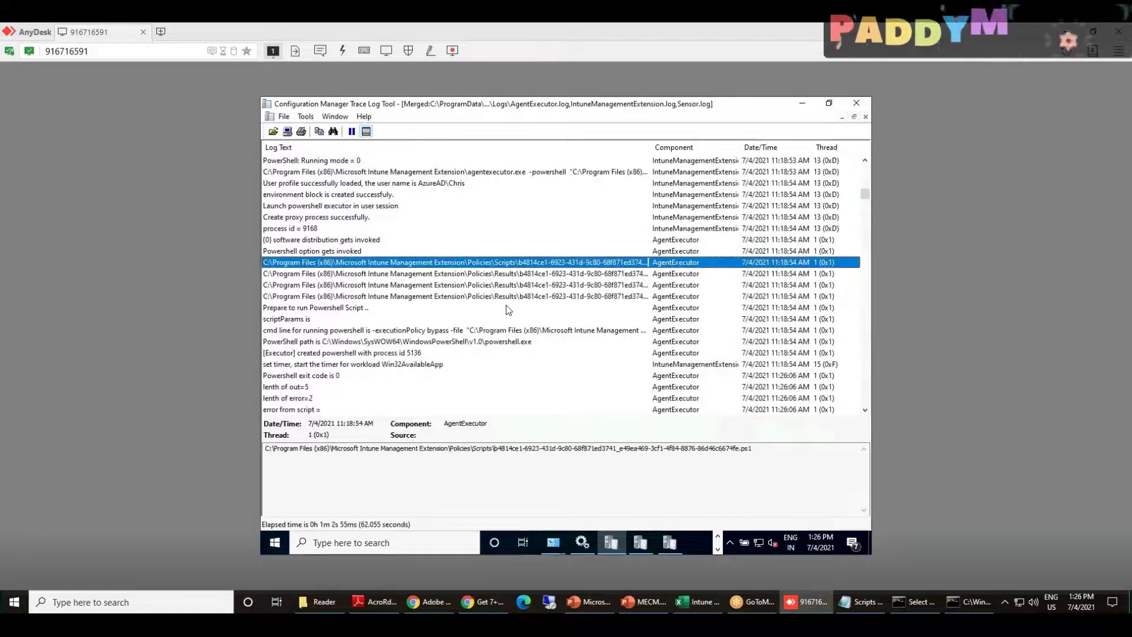
scroll(507, 304, down, 10)
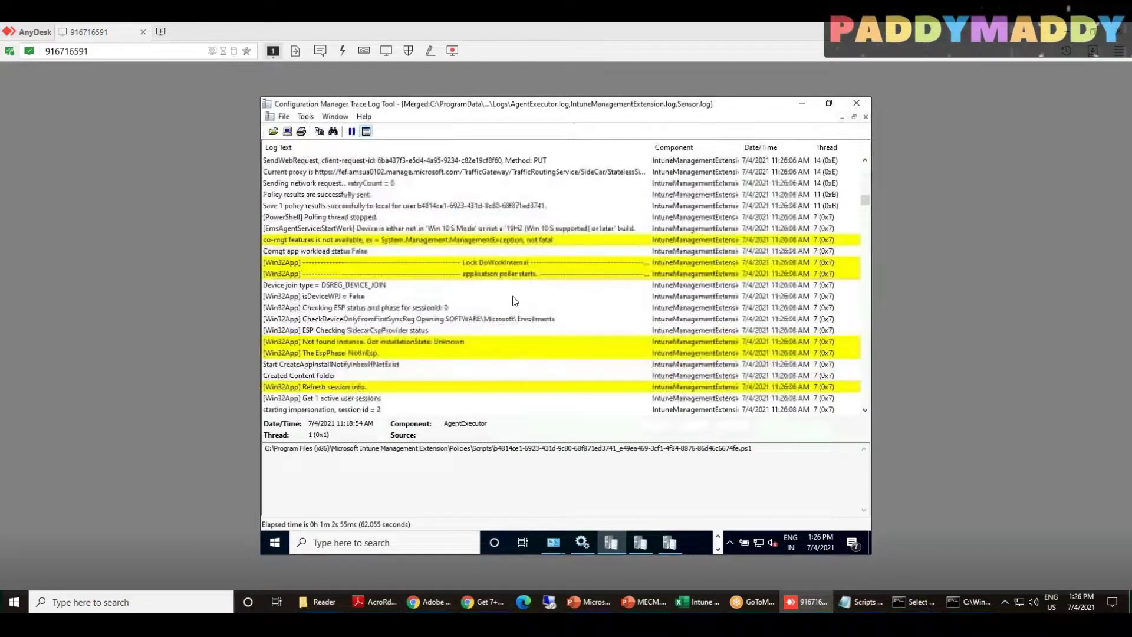
scroll(512, 301, up, 1)
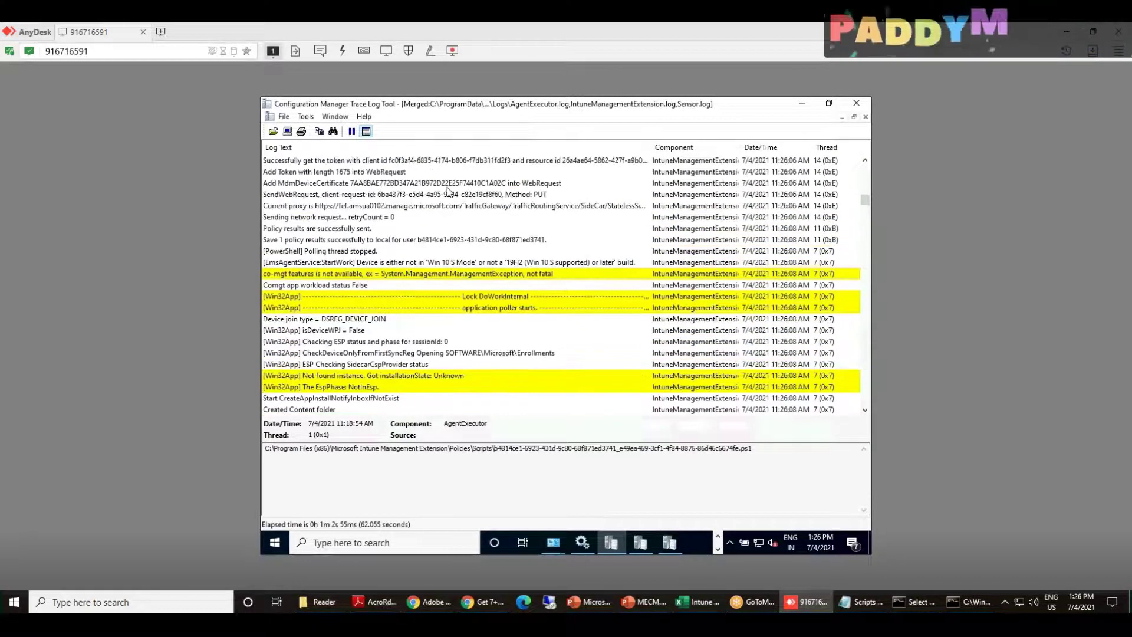
click(464, 183)
click(464, 206)
Jump to the newest entries, then scroll back from 1:25 PM toward the 1:18 PM Win32App policy check
key(End)
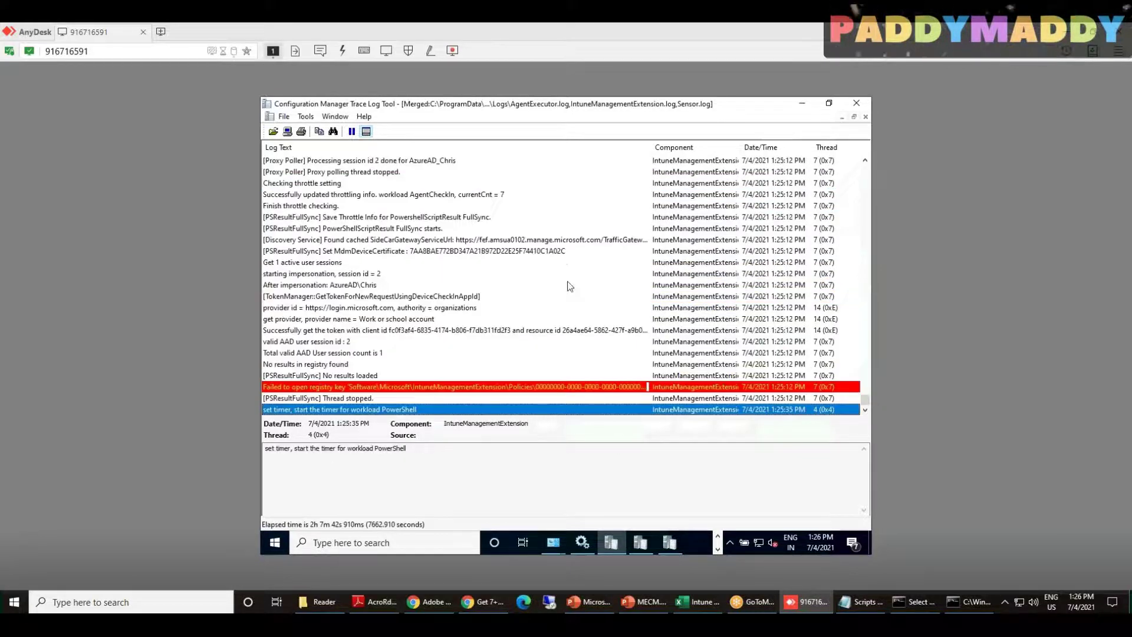
scroll(530, 317, up, 1)
click(476, 295)
click(470, 263)
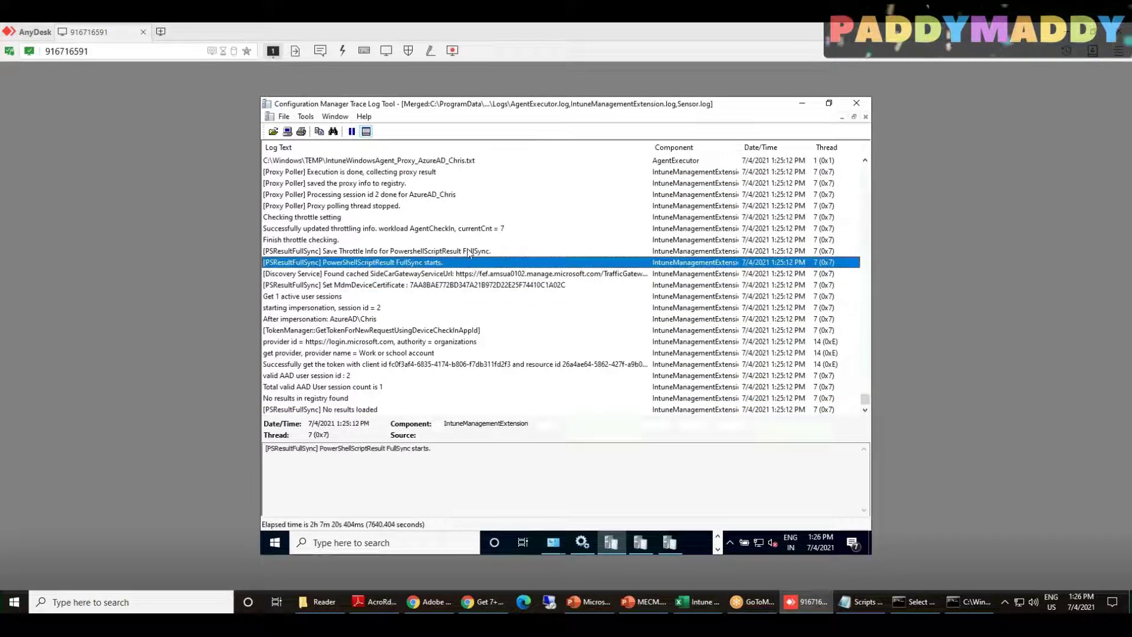
click(470, 251)
scroll(498, 344, up, 8)
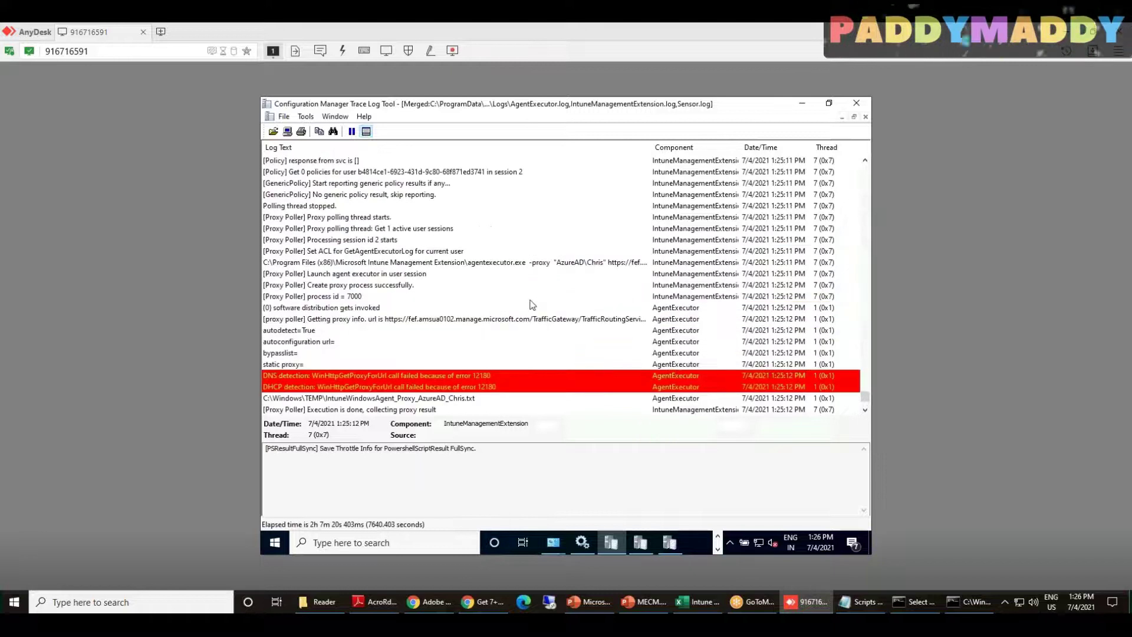
scroll(531, 304, up, 2)
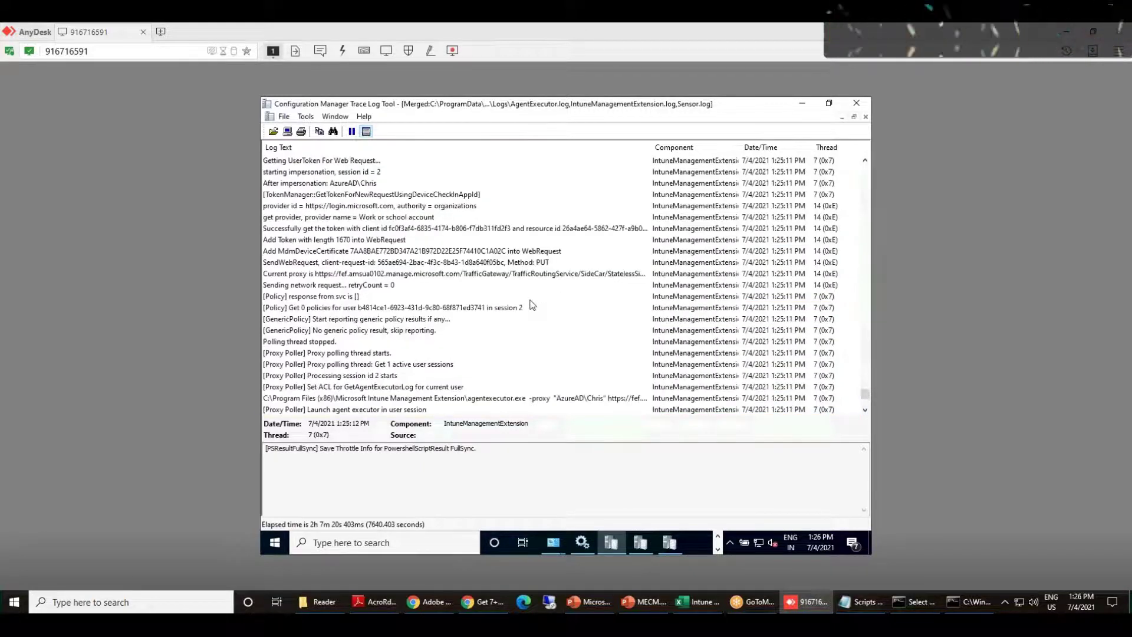
scroll(533, 304, up, 1)
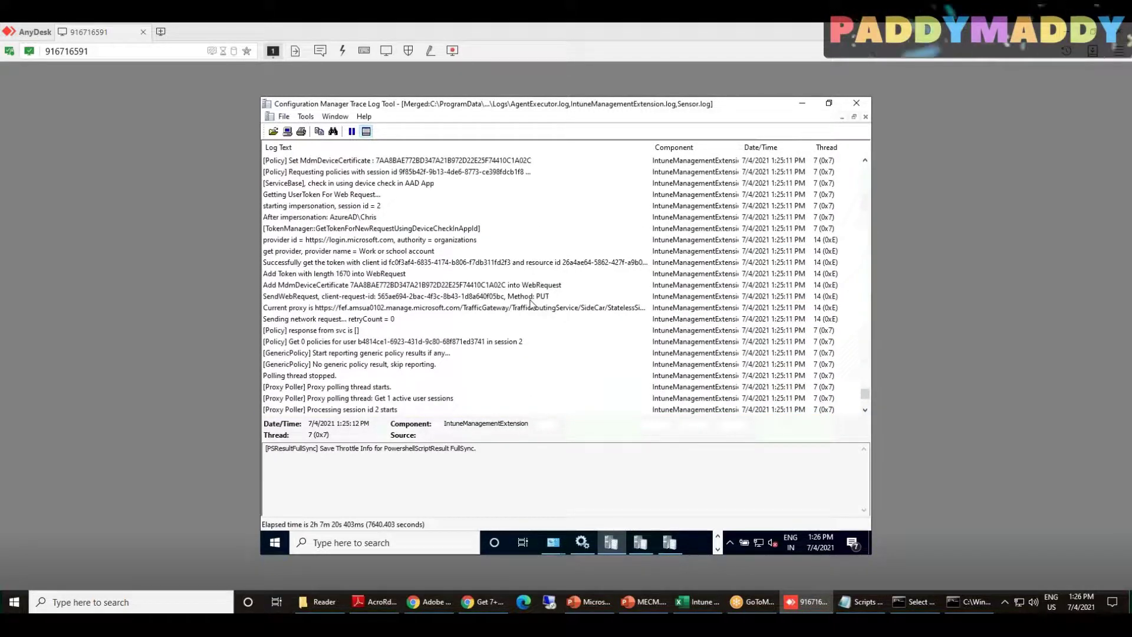
scroll(531, 303, up, 4)
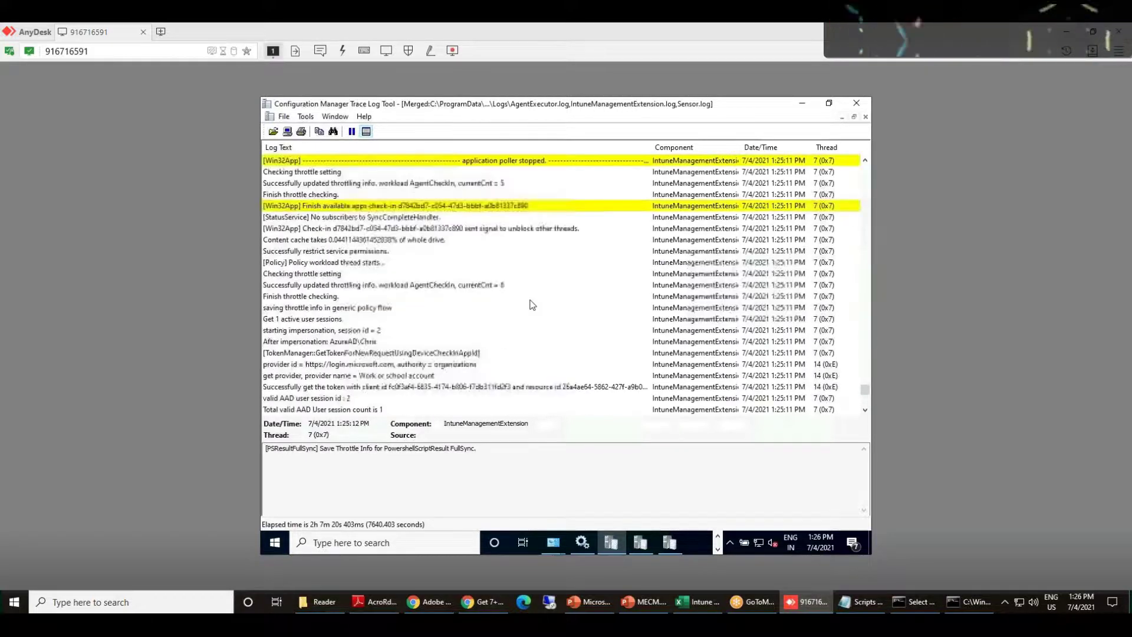
scroll(532, 304, up, 3)
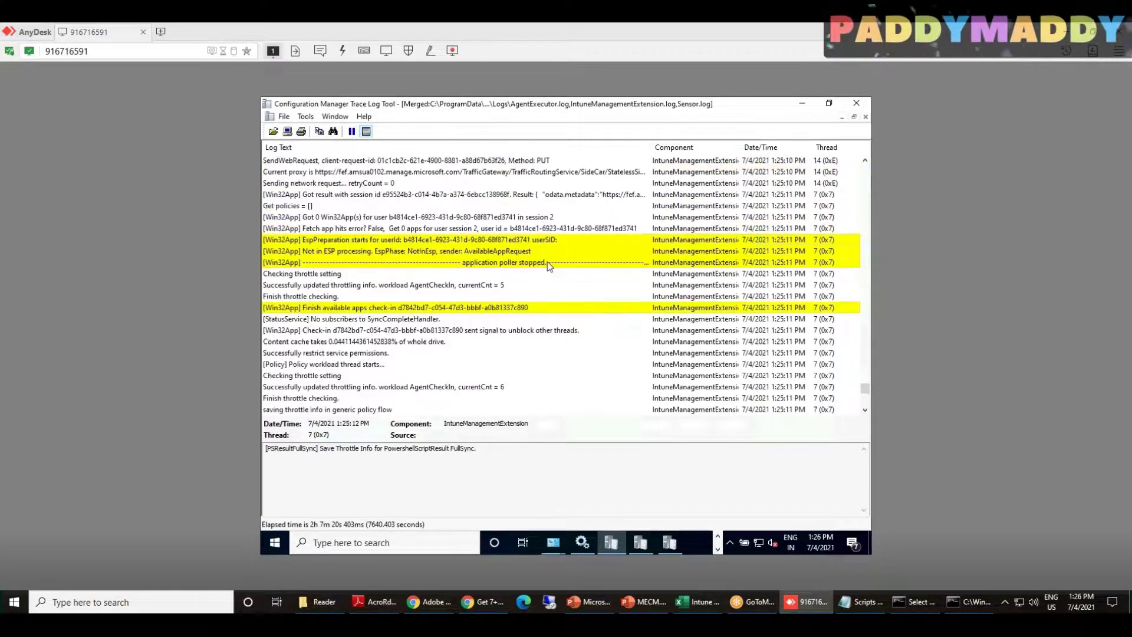
scroll(549, 265, up, 1)
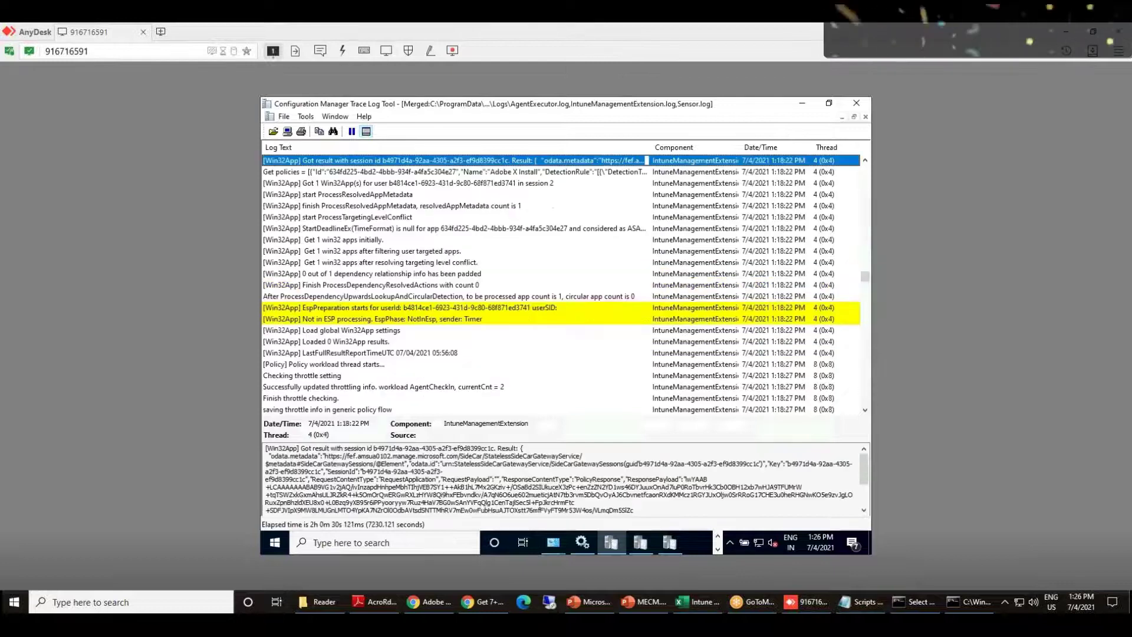
scroll(498, 262, up, 1)
Open the Get policies entry and mark Adobe X Install's command lines and AcroRd32.exe detection rule
scroll(498, 266, up, 3)
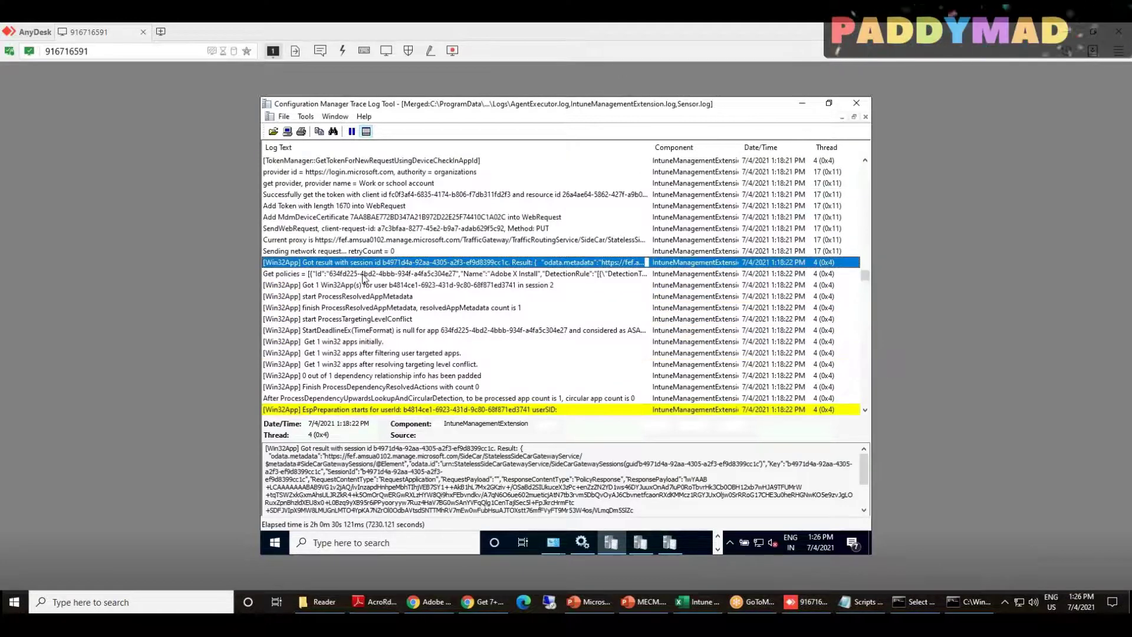
click(363, 307)
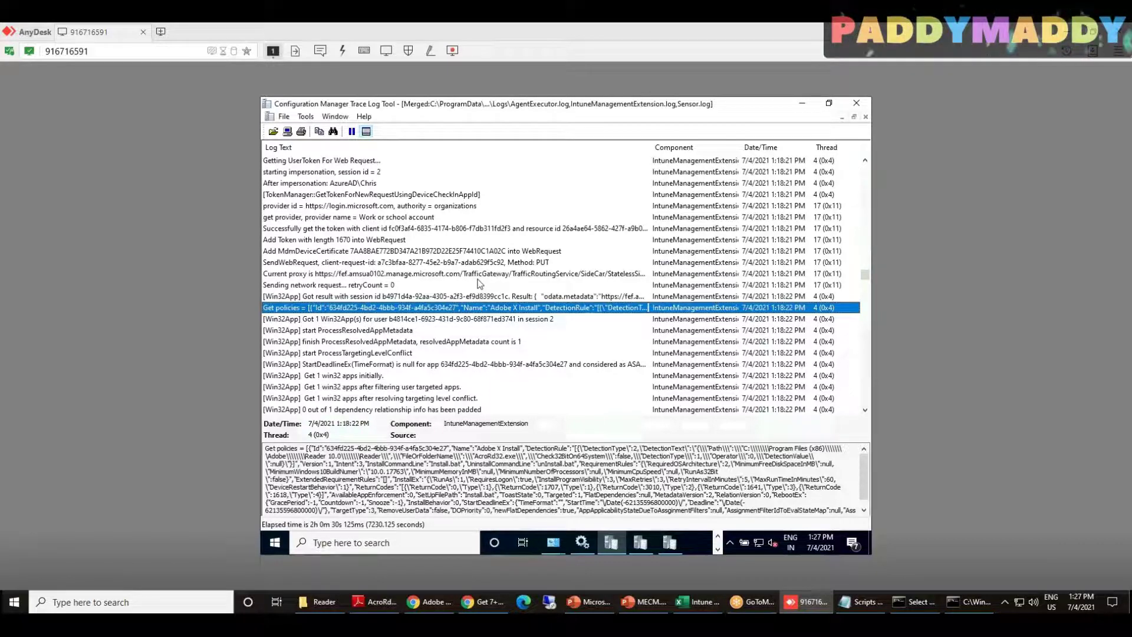
scroll(479, 283, down, 1)
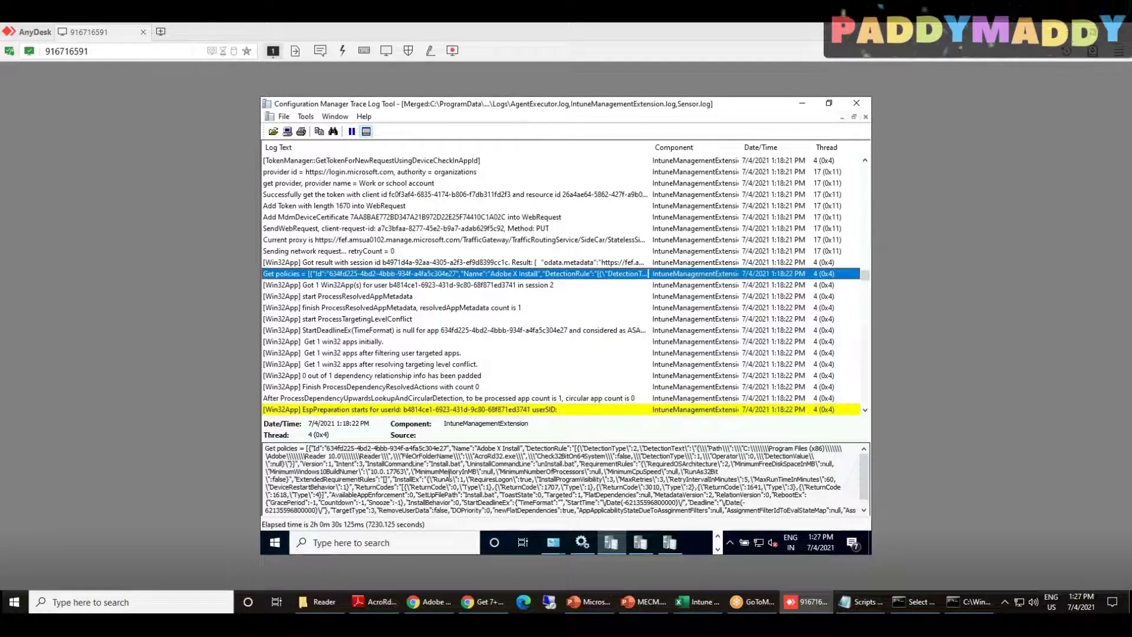
drag(385, 464, 598, 472)
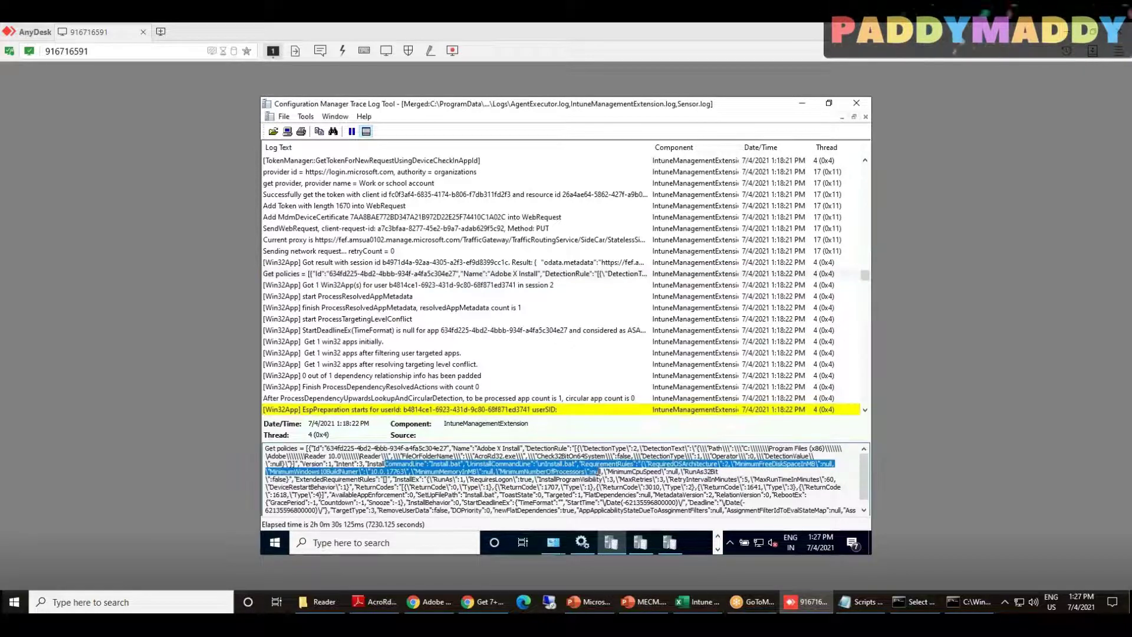
scroll(598, 472, down, 1)
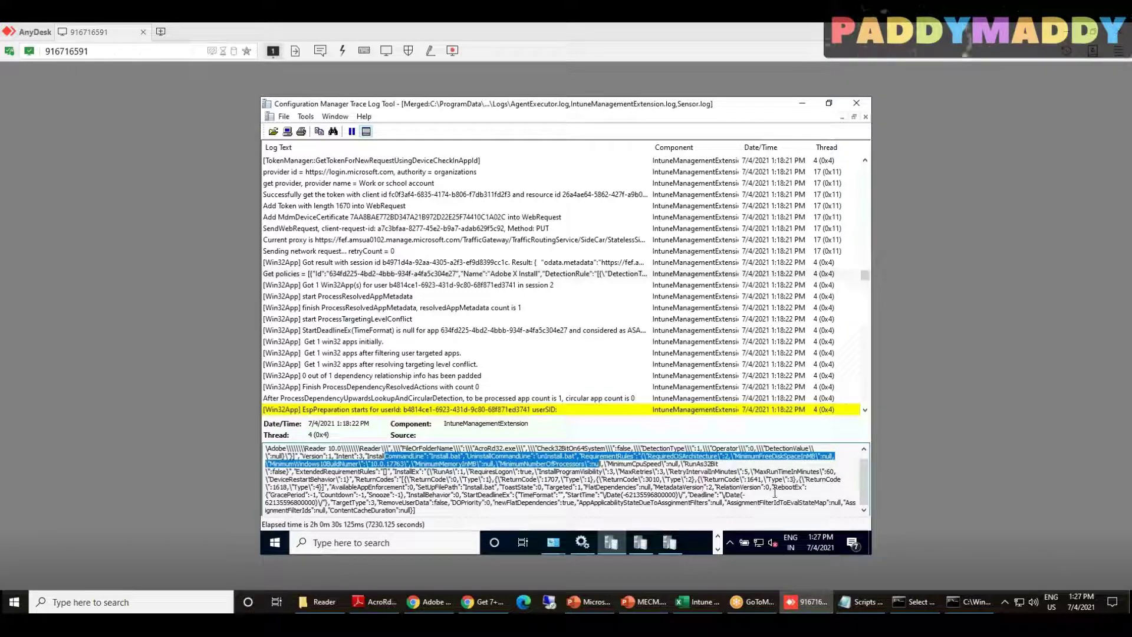
drag(475, 448, 517, 446)
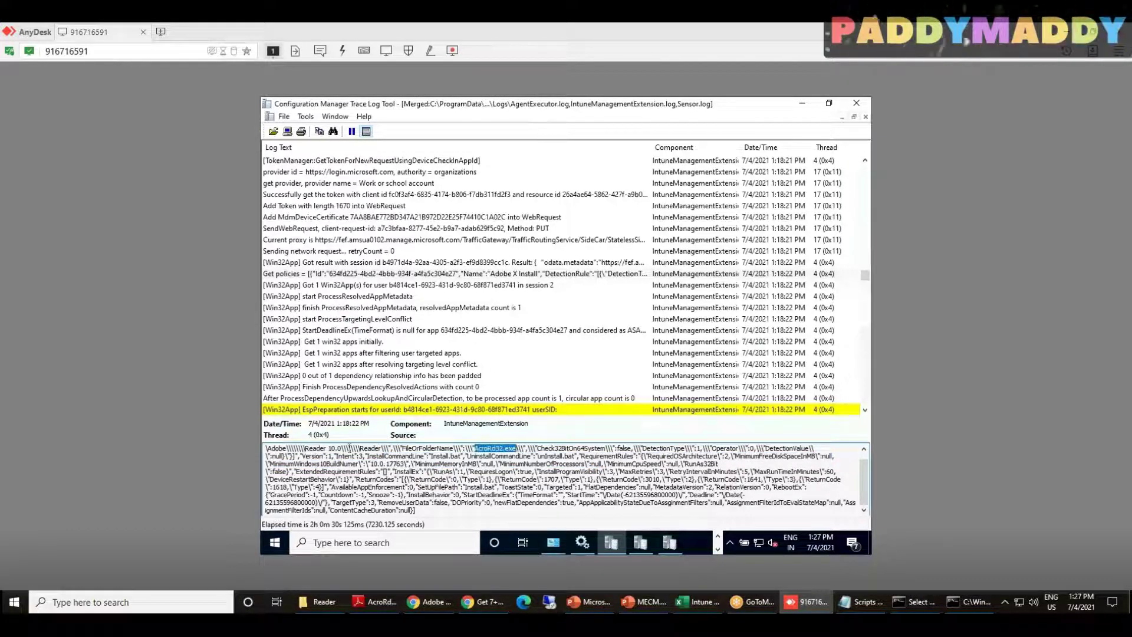
drag(388, 450, 478, 448)
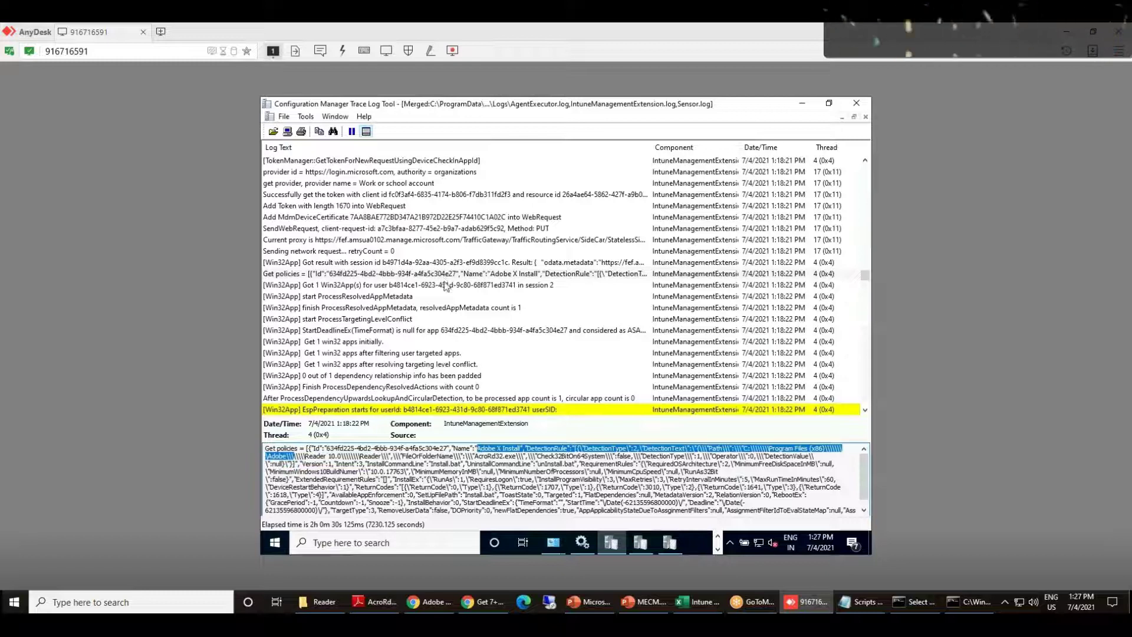
Check the dependency result and scroll to the 1:18:29 PM Processing app entries
click(449, 275)
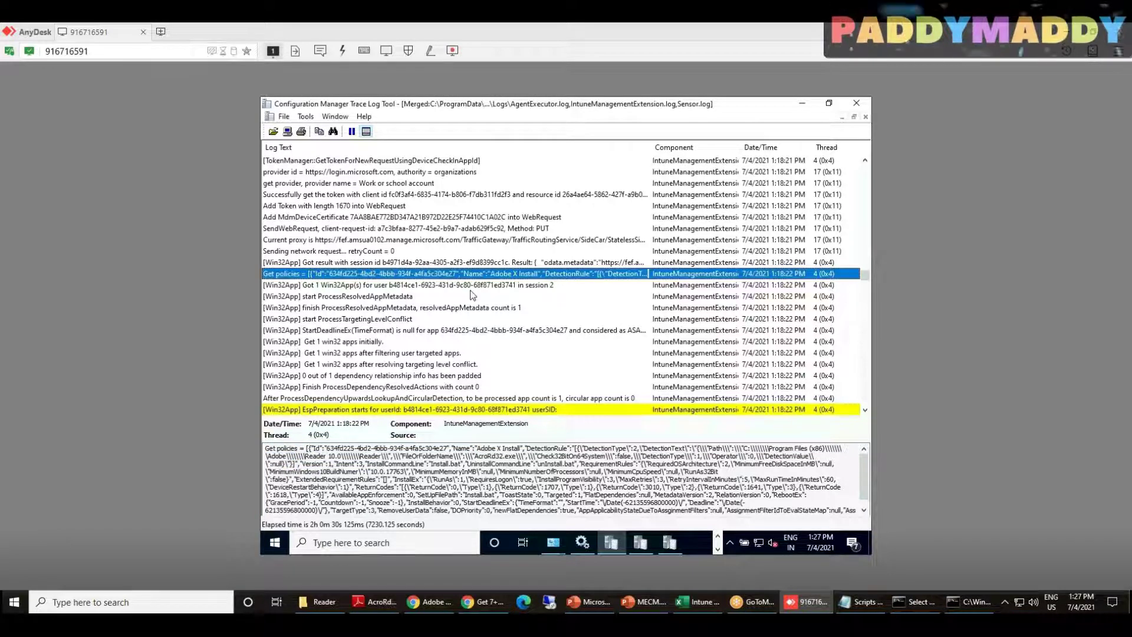
scroll(471, 295, down, 3)
click(483, 295)
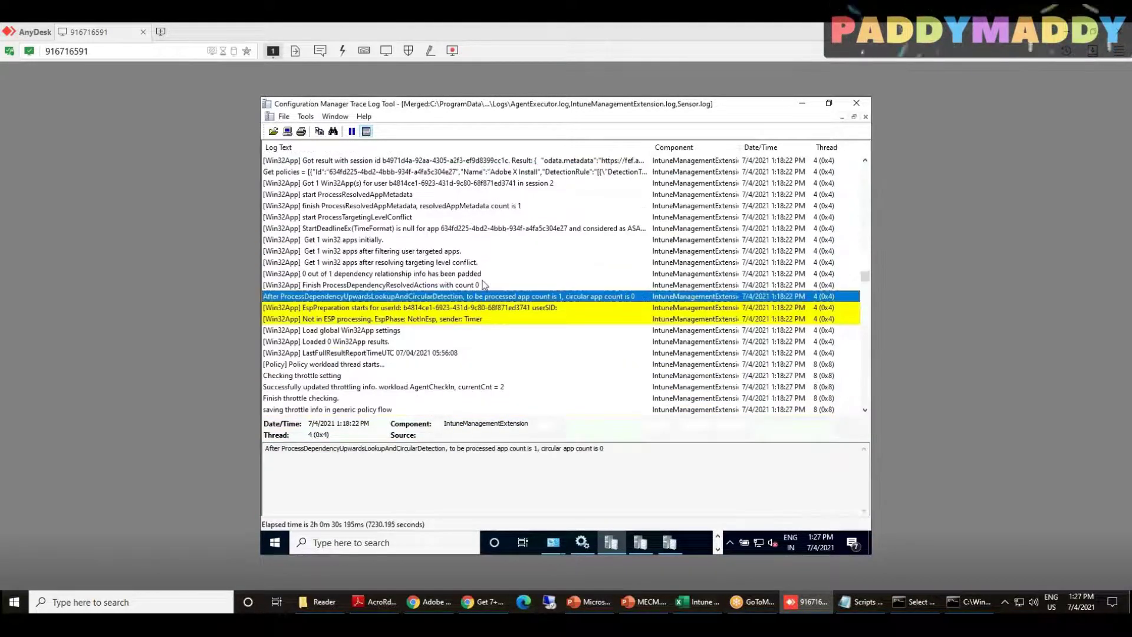
scroll(482, 280, down, 5)
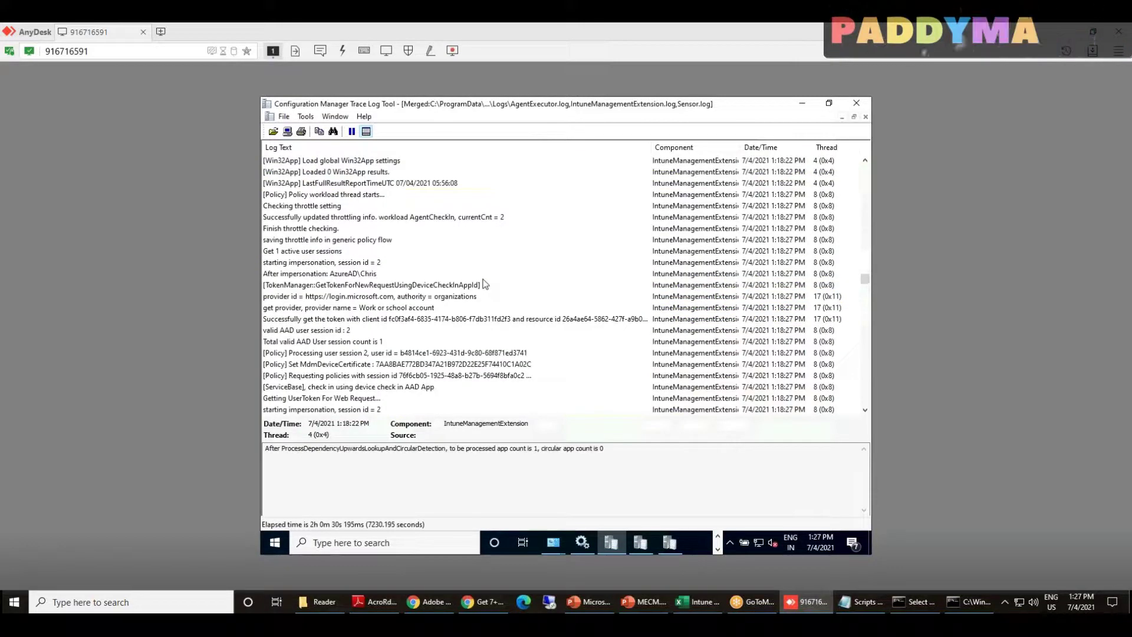
scroll(484, 285, down, 3)
scroll(483, 284, down, 3)
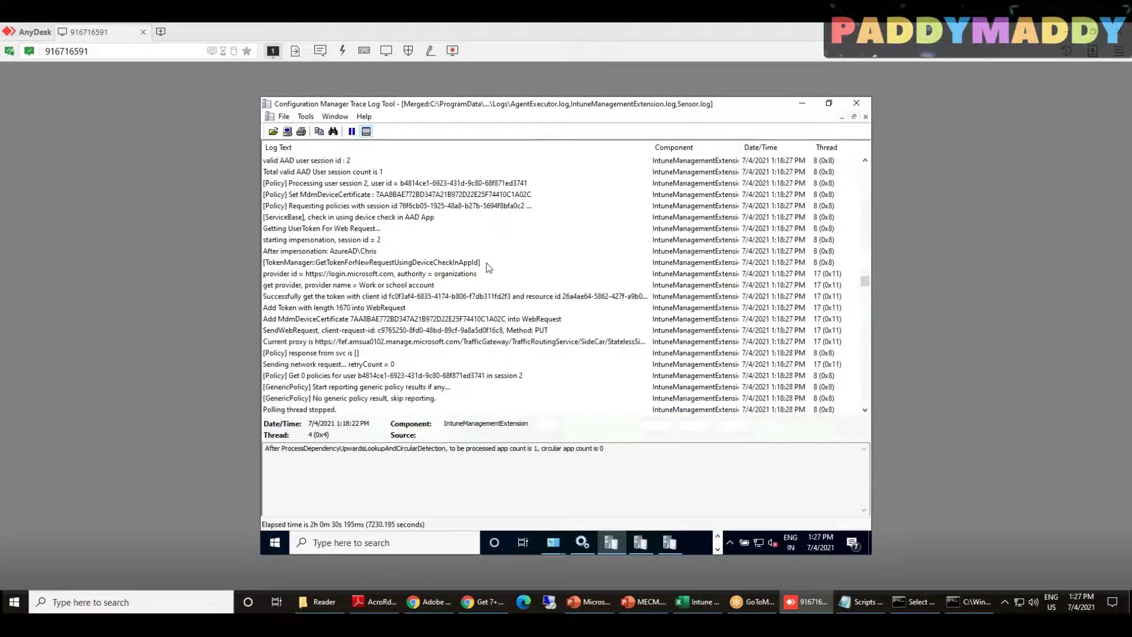
scroll(420, 212, down, 2)
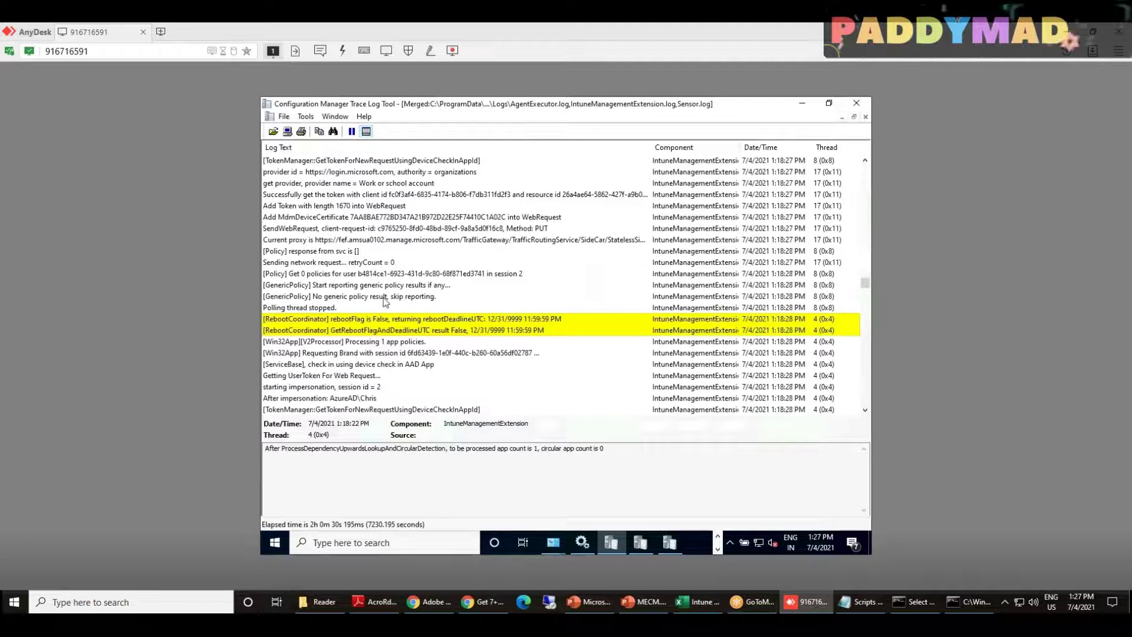
scroll(385, 299, down, 5)
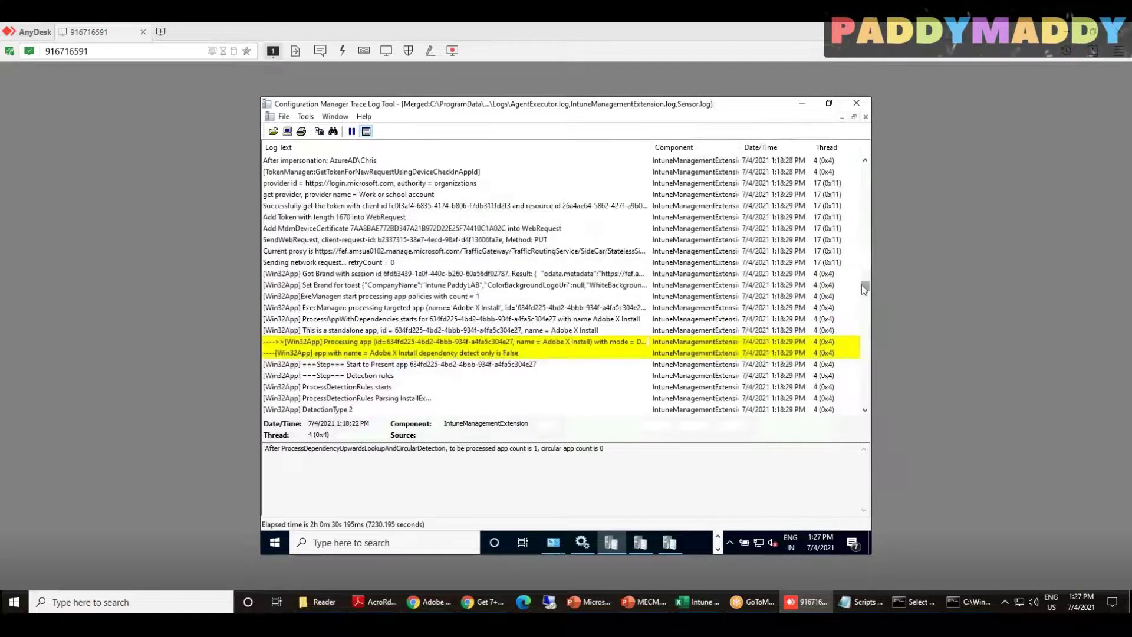
Inspect the StatusService Downloading app progress entries around 1:22 PM
scroll(857, 412, down, 5)
scroll(856, 411, down, 5)
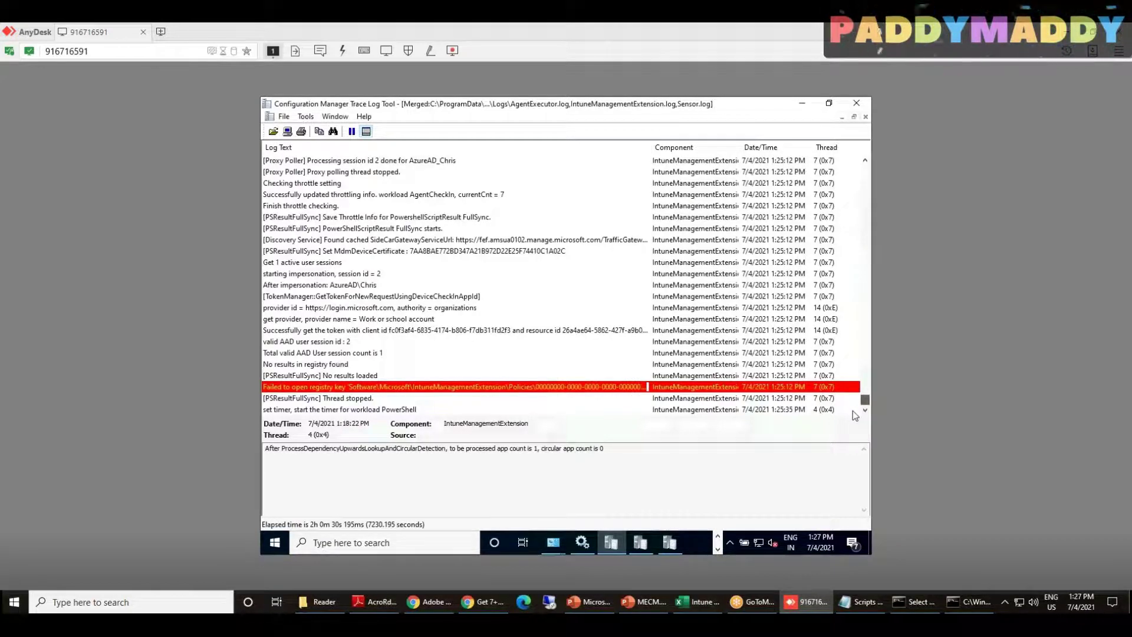
drag(864, 399, 862, 319)
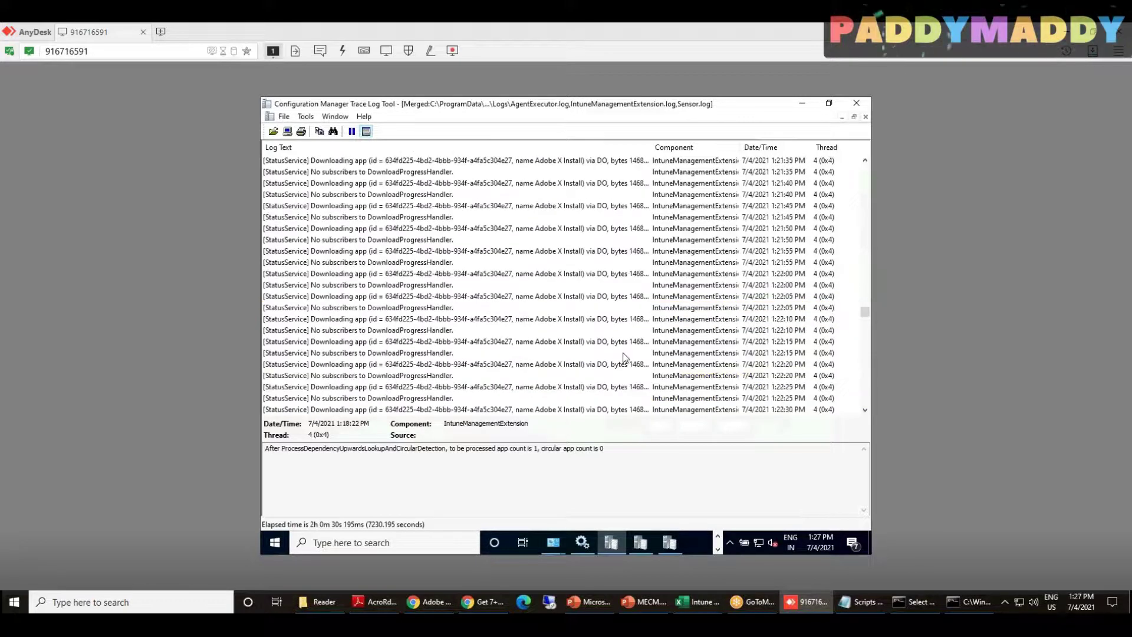
click(561, 295)
click(491, 285)
key(Down)
key(Down)
key(Down)
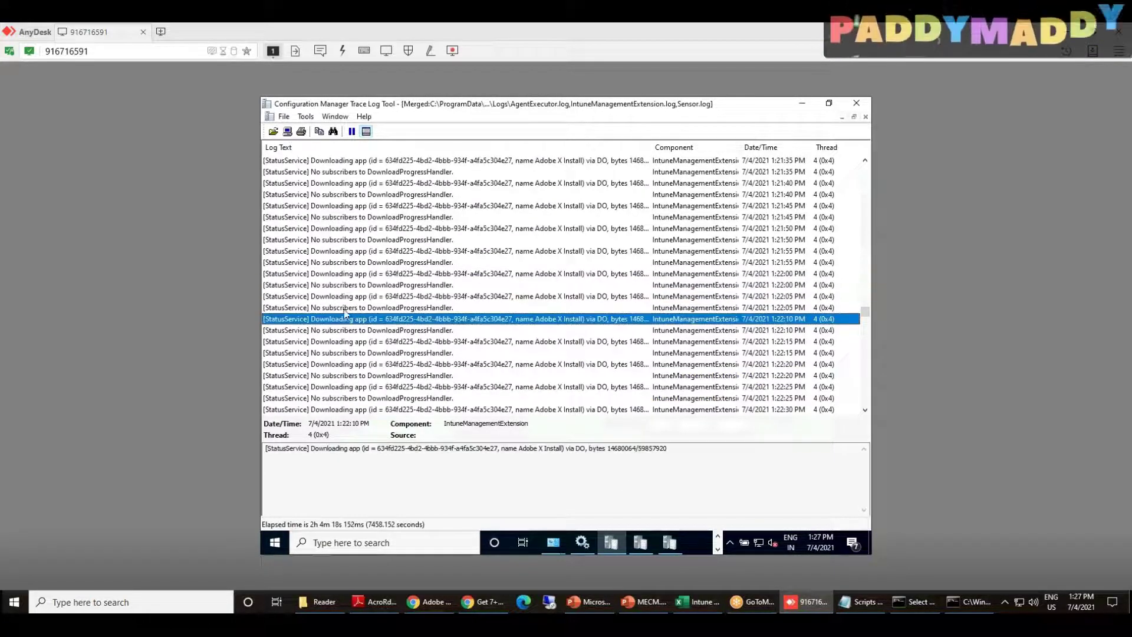
click(342, 275)
Review the Closing Status Service host and registry watching entries, then open the remote system-tools menu
scroll(364, 351, down, 15)
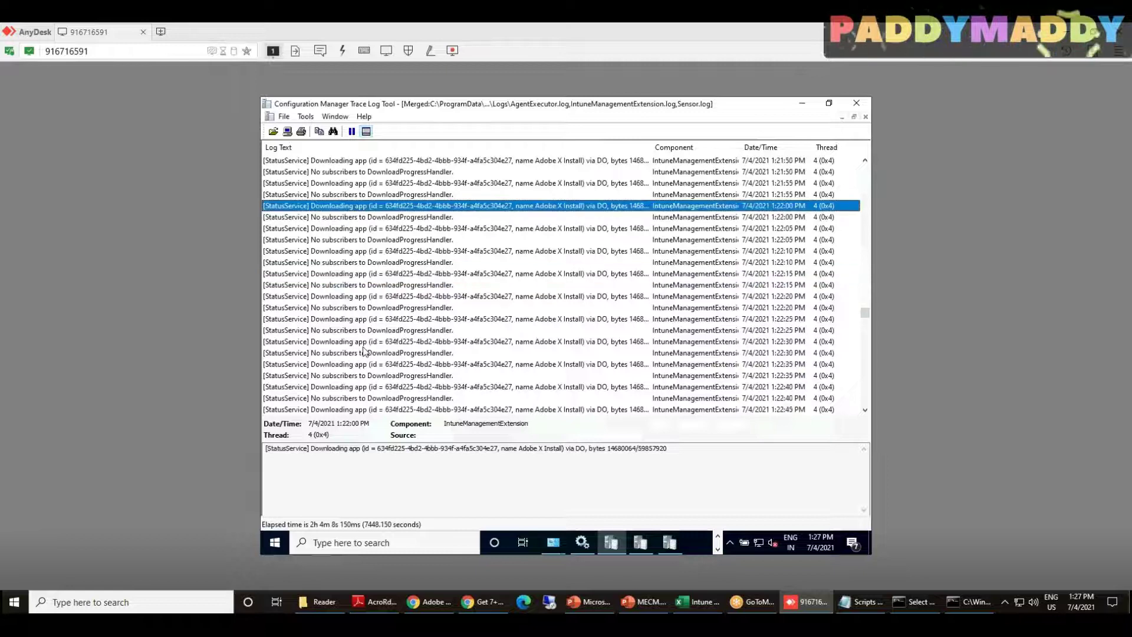
click(389, 241)
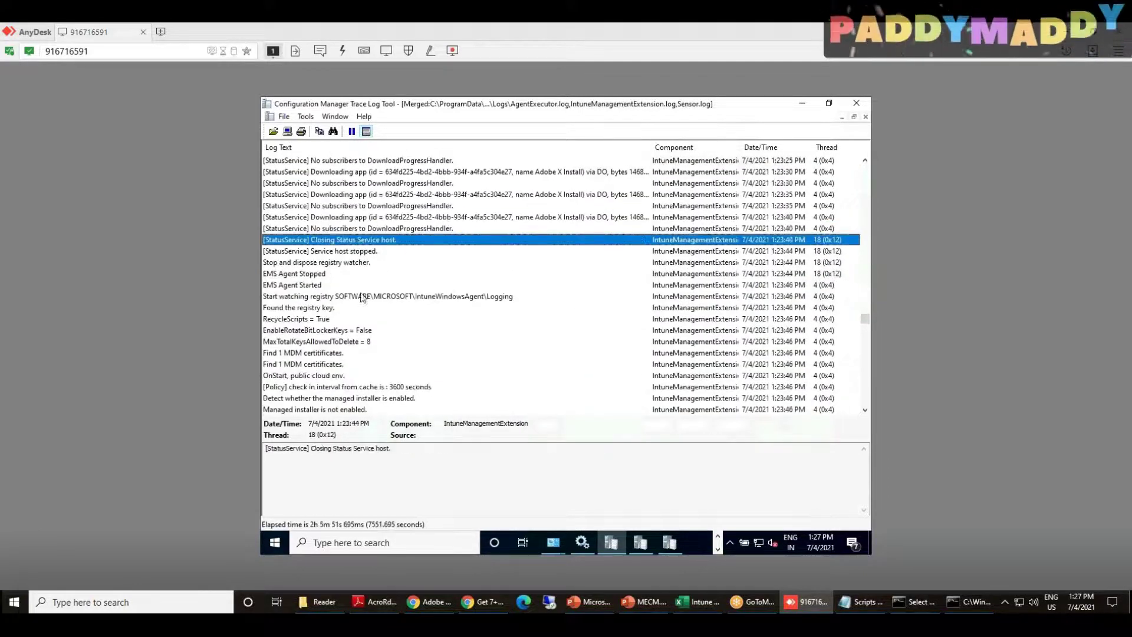
key(Down)
key(Down)
key(Down)
key(Down)
key(Down)
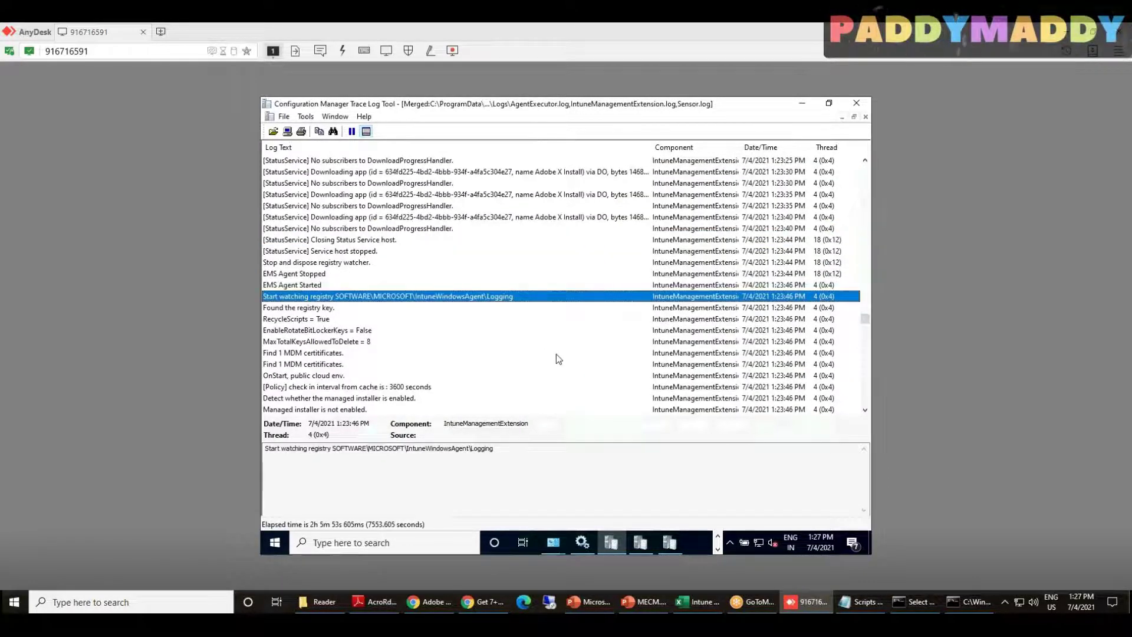
scroll(556, 354, down, 4)
scroll(557, 354, up, 5)
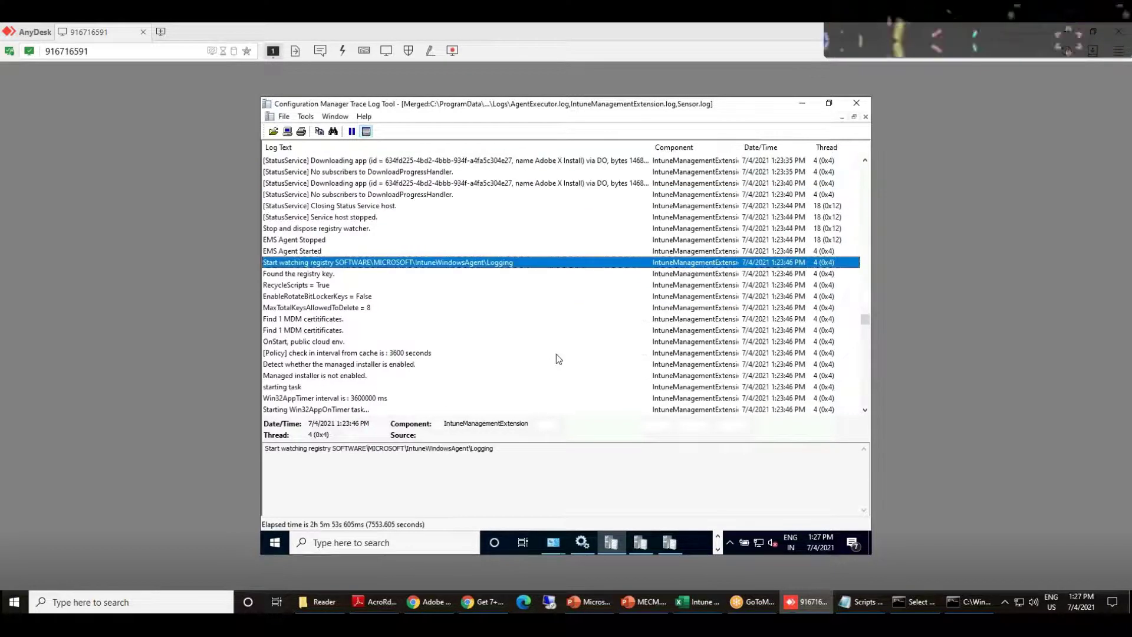
scroll(557, 353, down, 7)
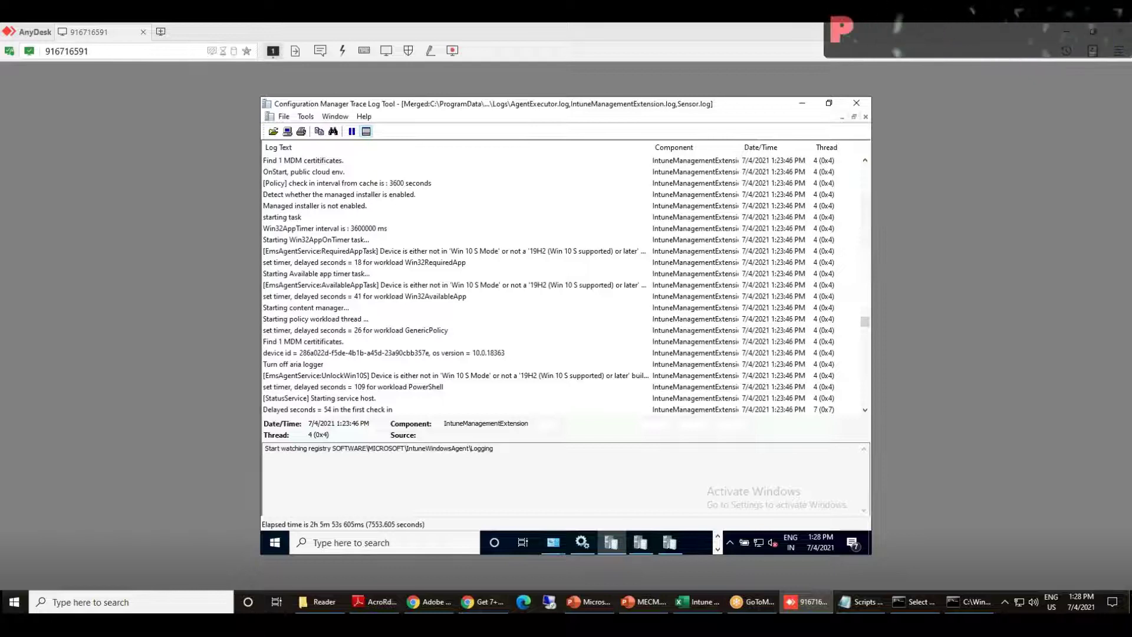
right_click(273, 551)
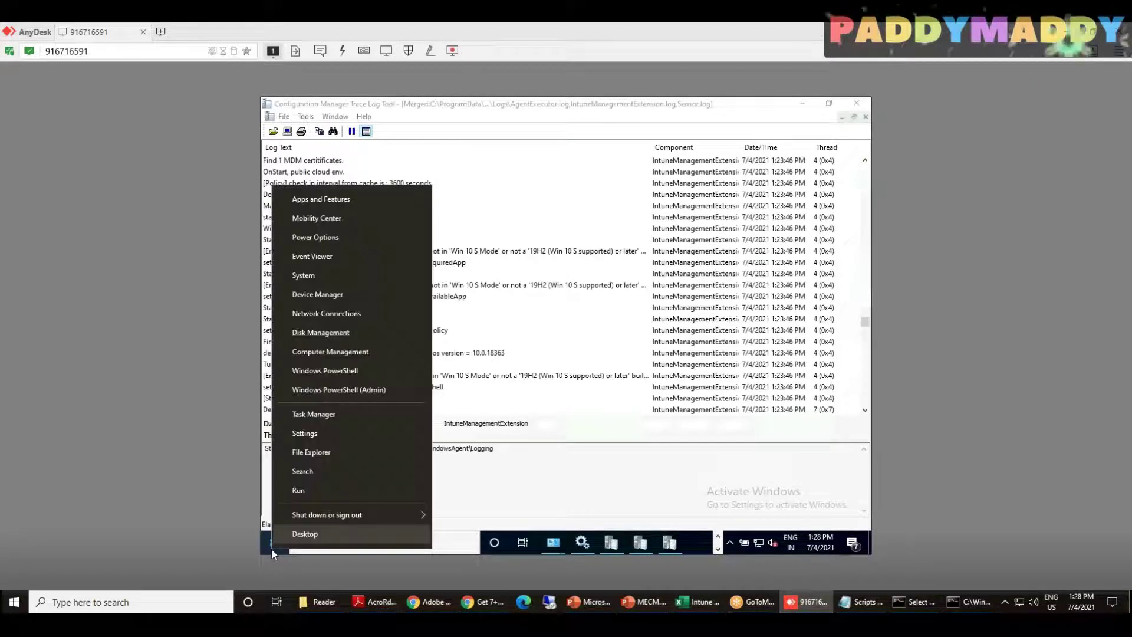
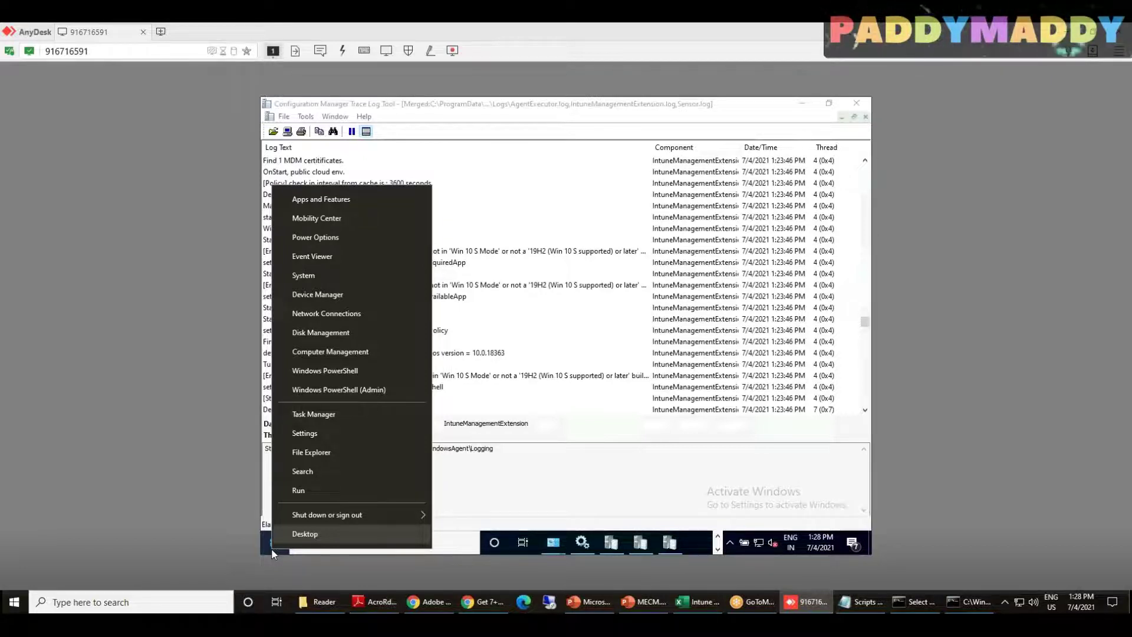
Enter c:\Windows\System32\config\ in Run, autocompleting System32, and open it in File Explorer
text(r)
text(c)
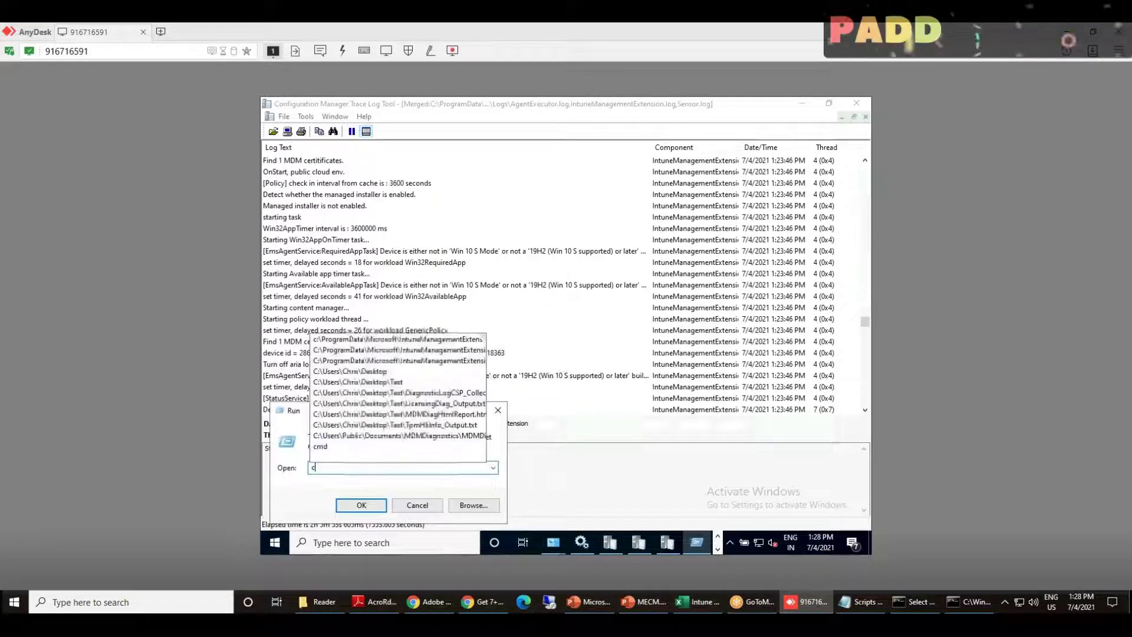
text(:\Windows)
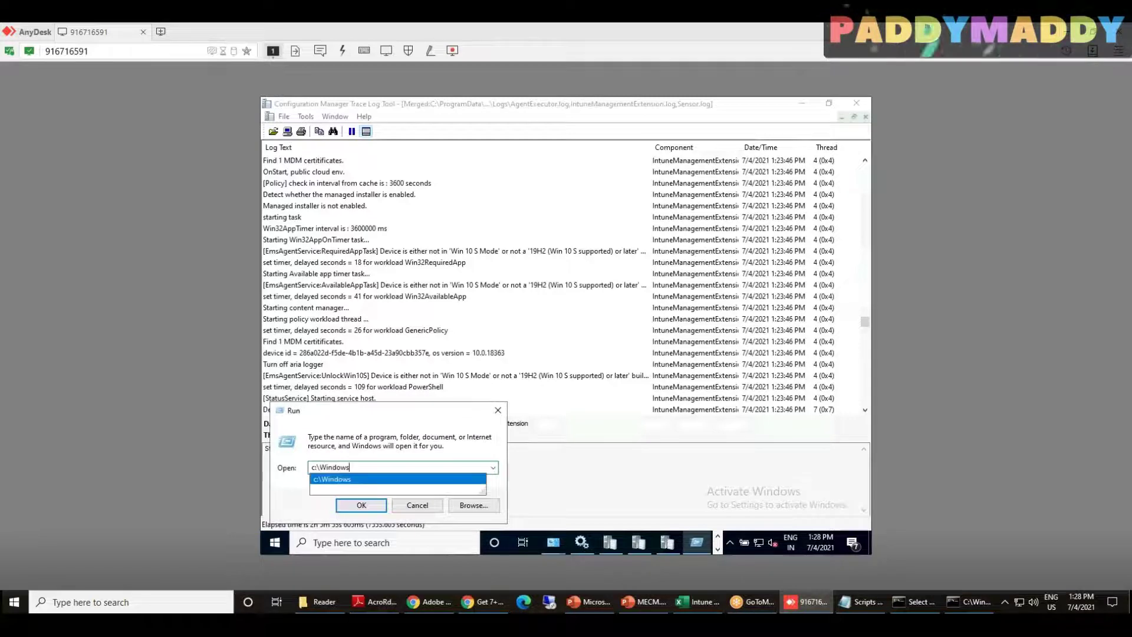
text(\)
text(te)
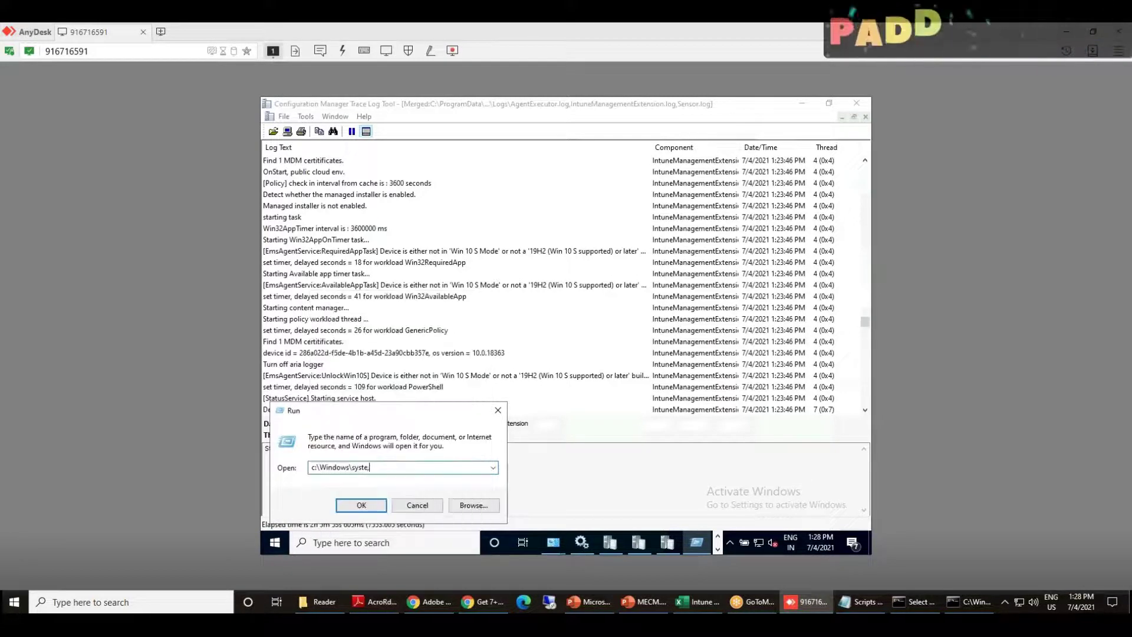
key(Down)
key(Down)
key(Down)
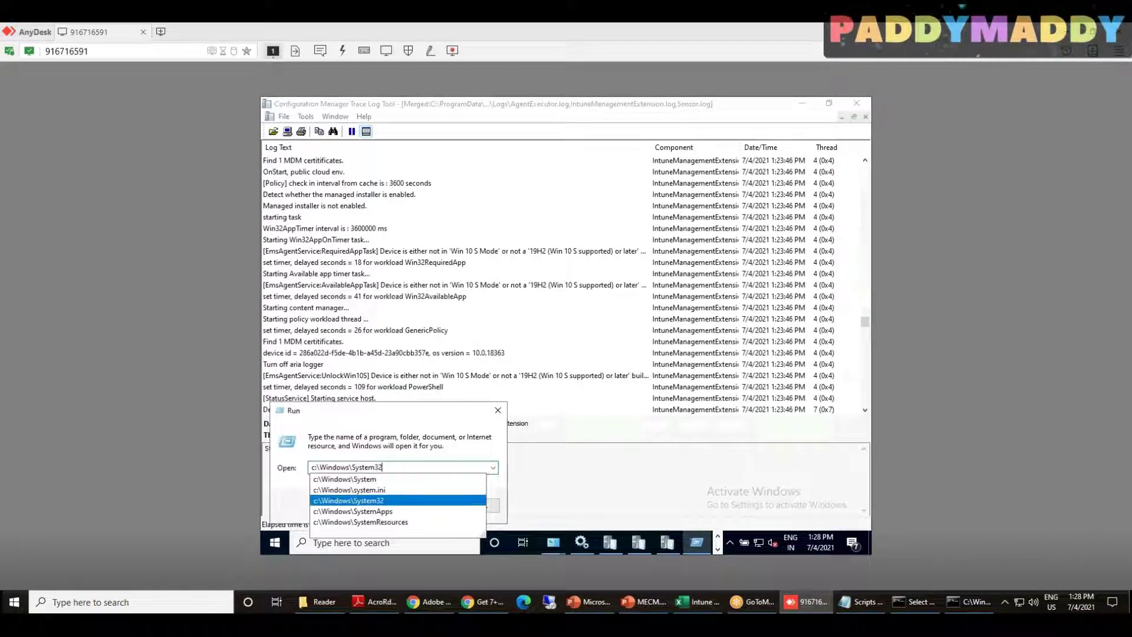
text(\)
text(con)
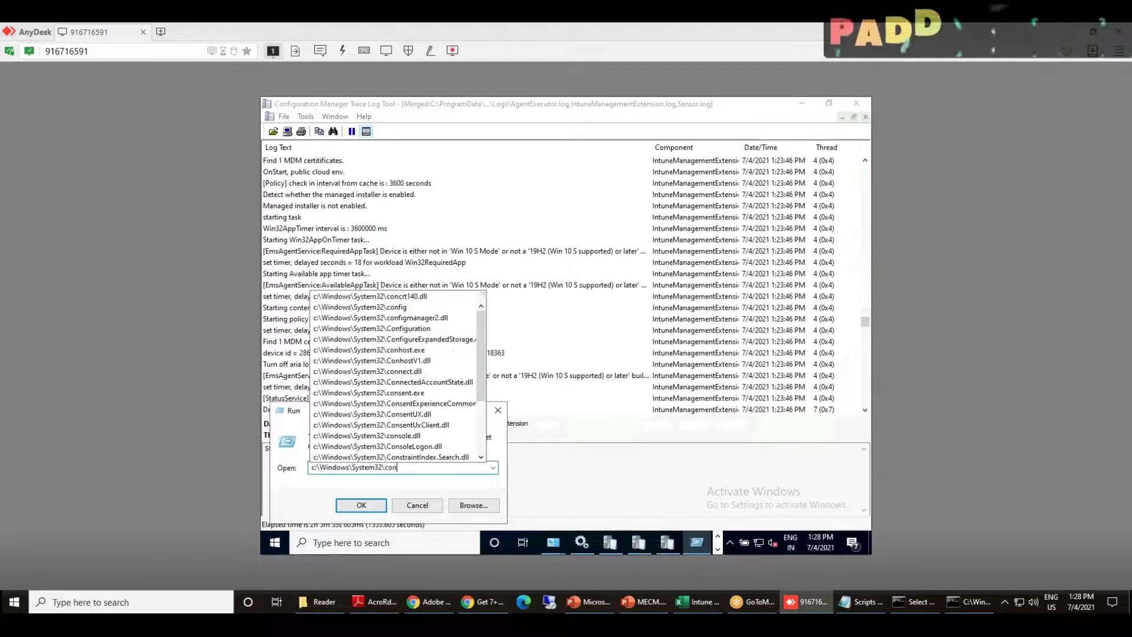
text(fig)
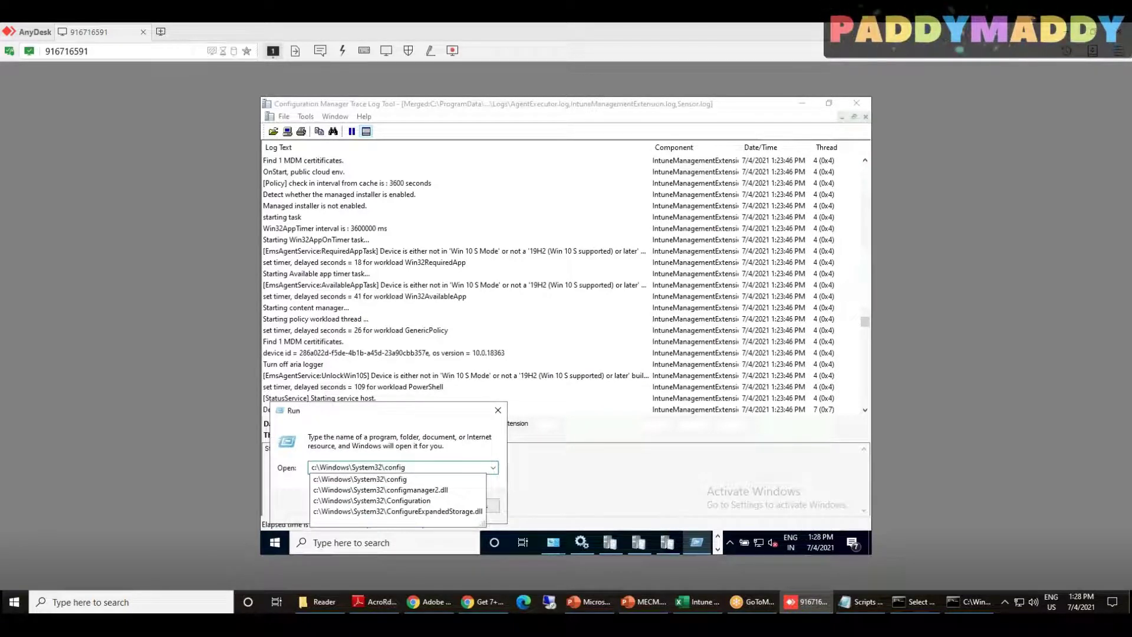
text(\)
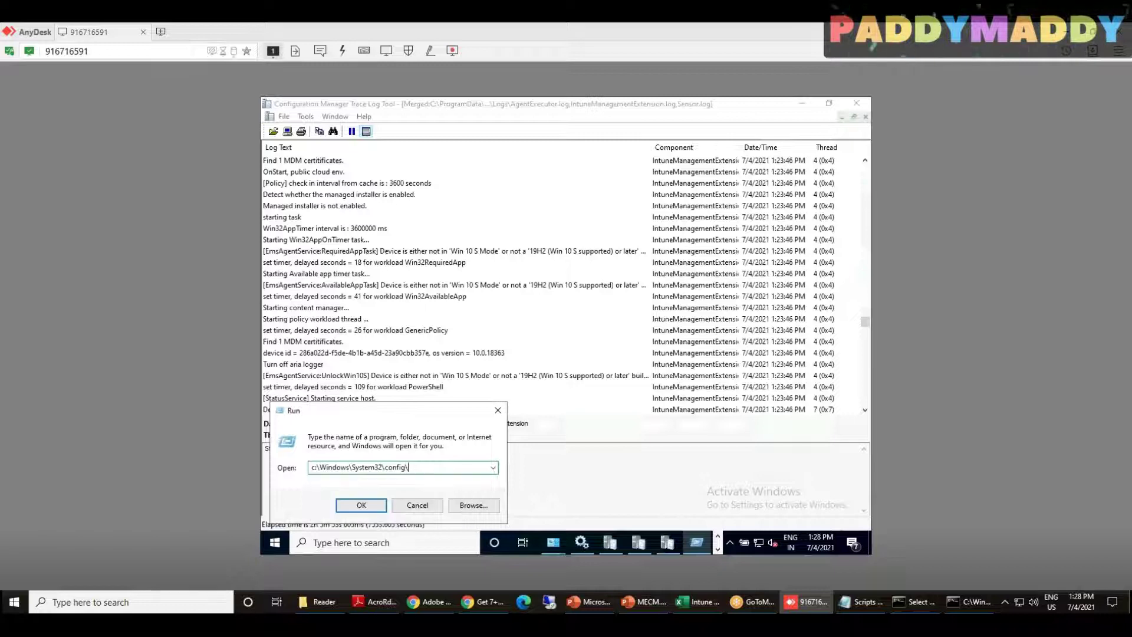
key(Return)
key(Return)
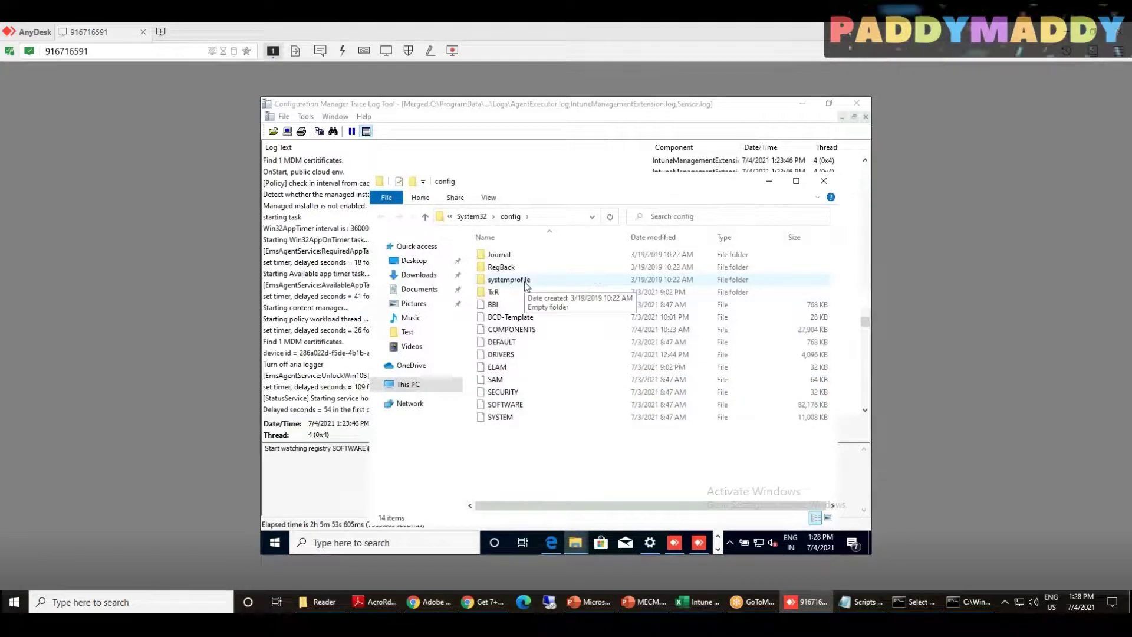
Browse into systemprofile, granting folder access, then AppData > Local > mdm, which is empty
double_click(527, 285)
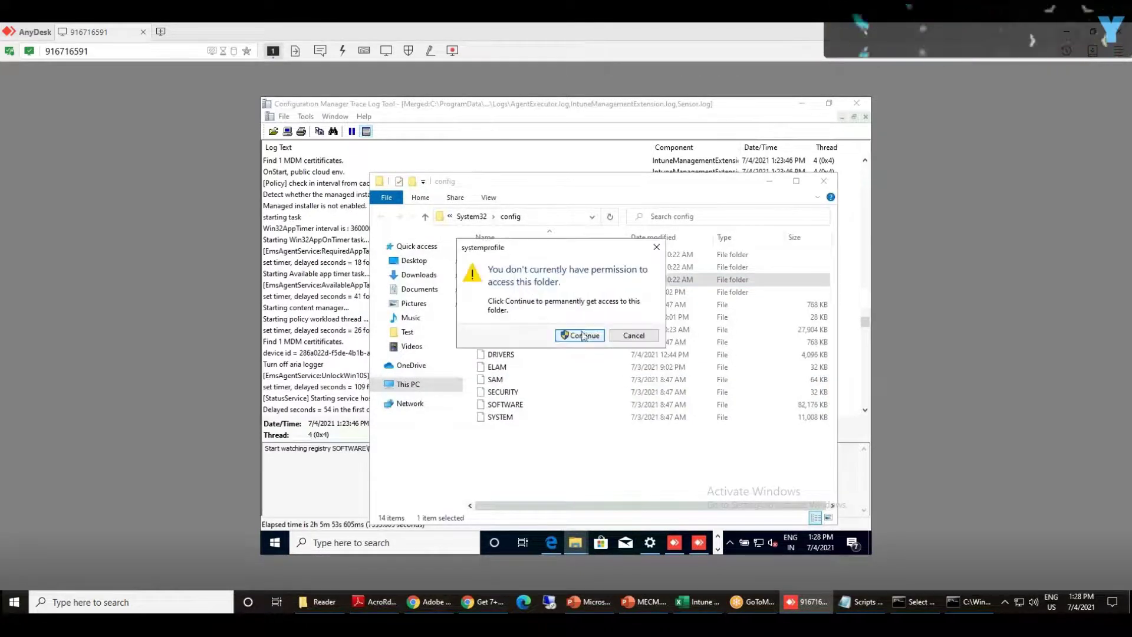
click(579, 335)
double_click(526, 255)
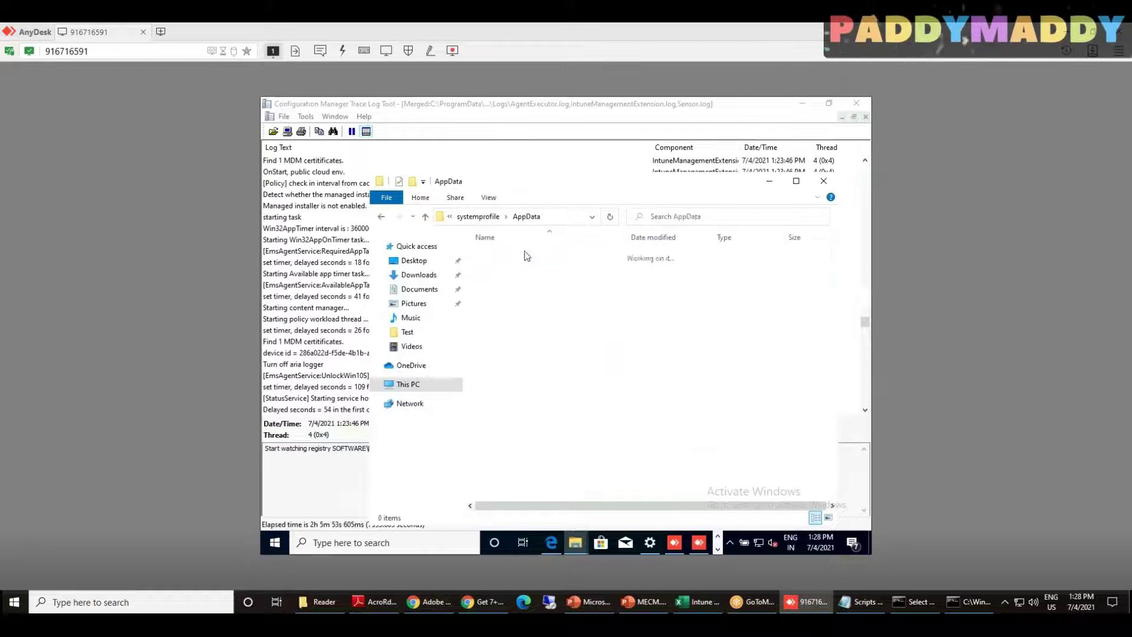
click(504, 255)
double_click(504, 255)
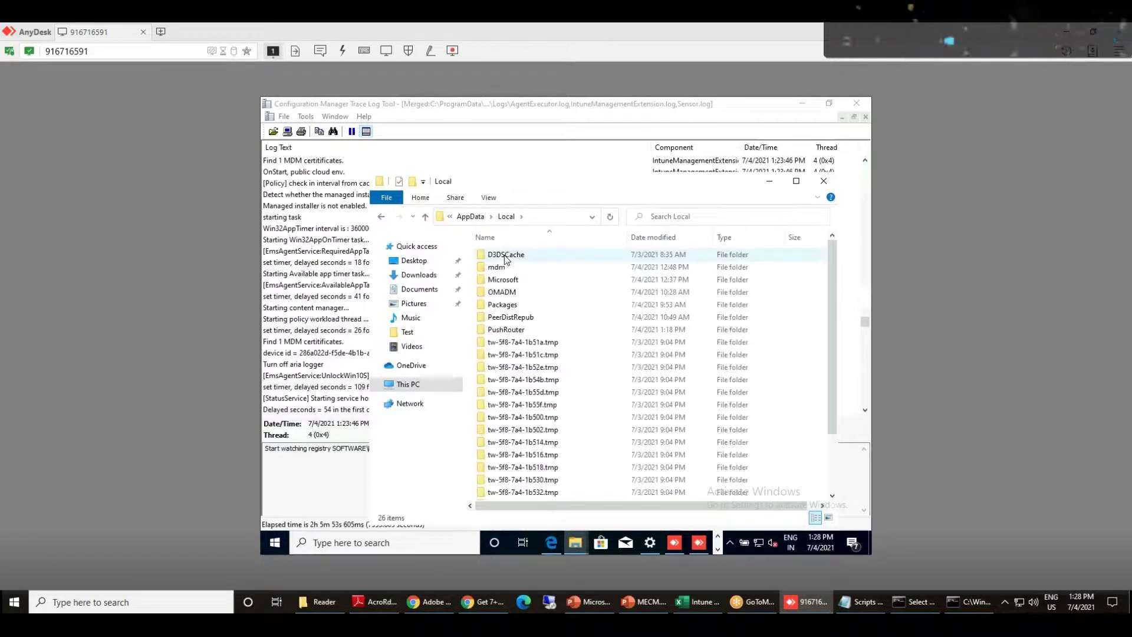
click(507, 268)
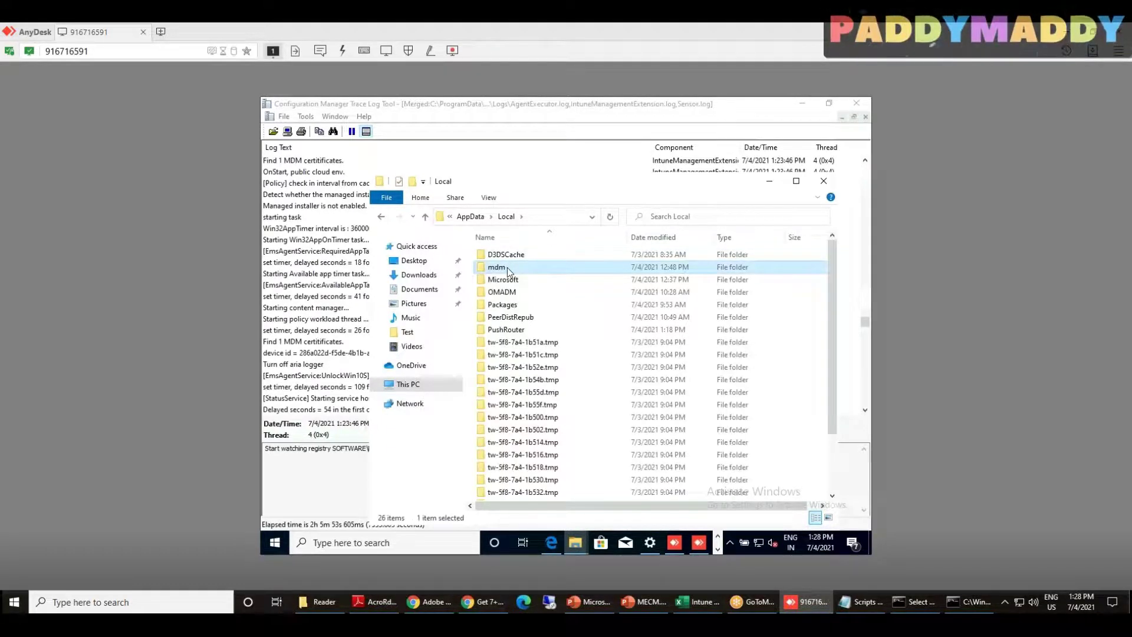
double_click(507, 270)
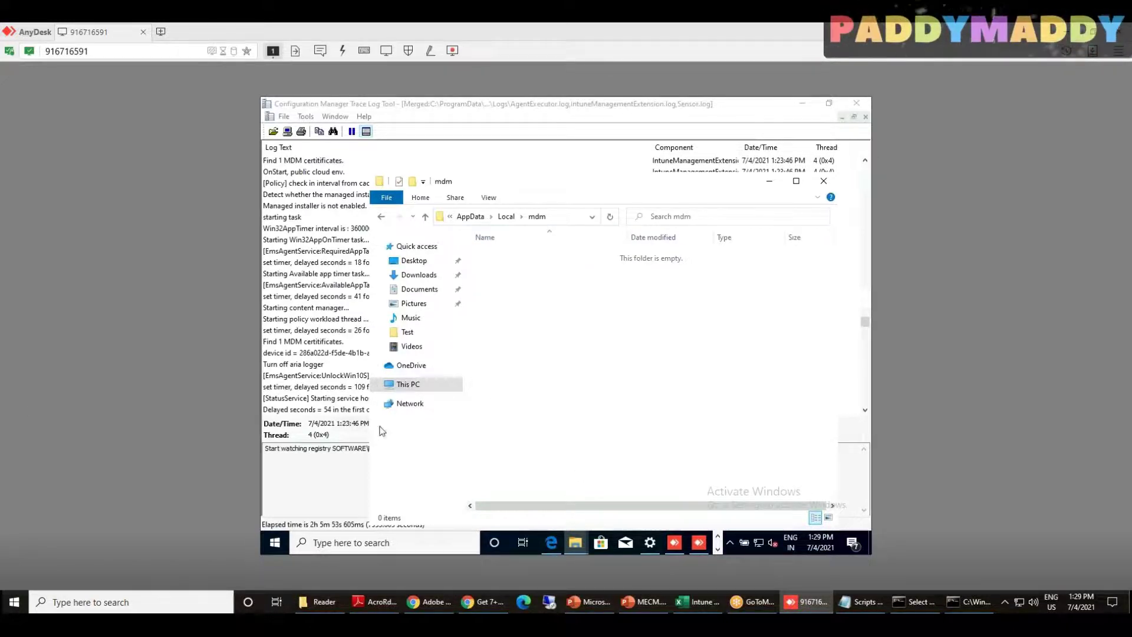
Launch Registry Editor with regedit, accept UAC, expand HKEY_LOCAL_MACHINE and maximize the window
right_click(274, 542)
click(317, 489)
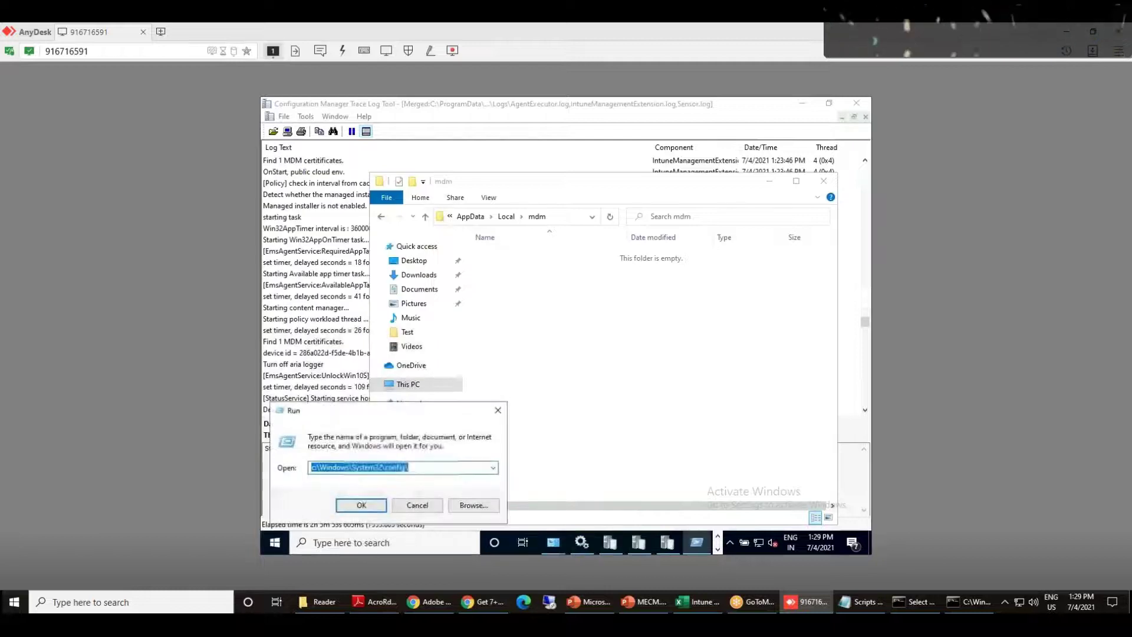
text(regedit)
key(Return)
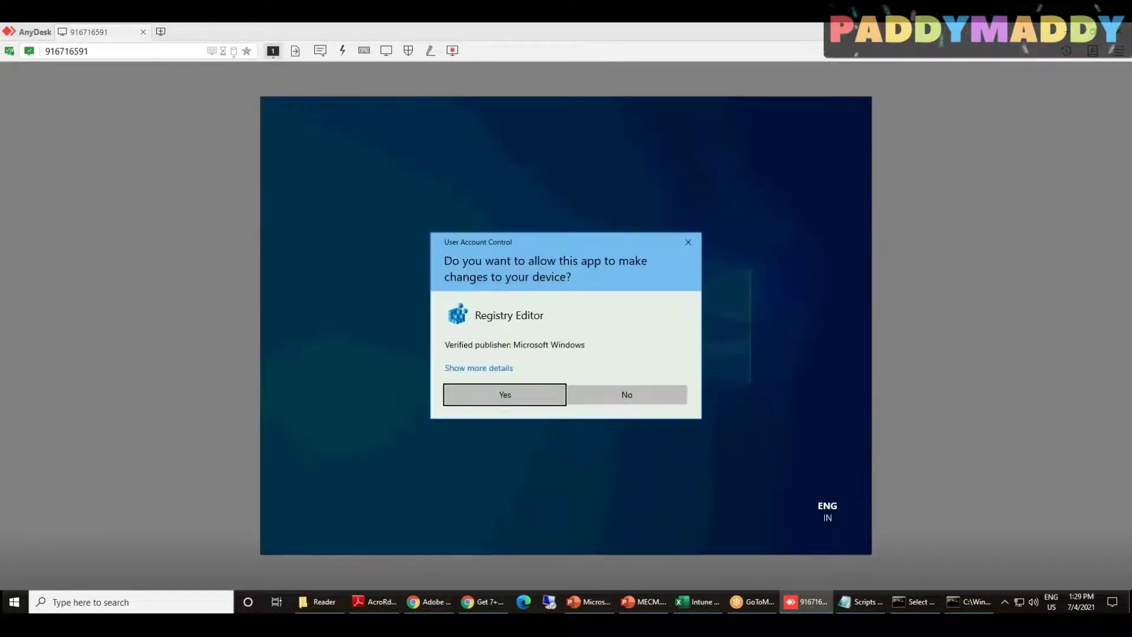
key(Return)
key(Down)
key(Down)
key(Down)
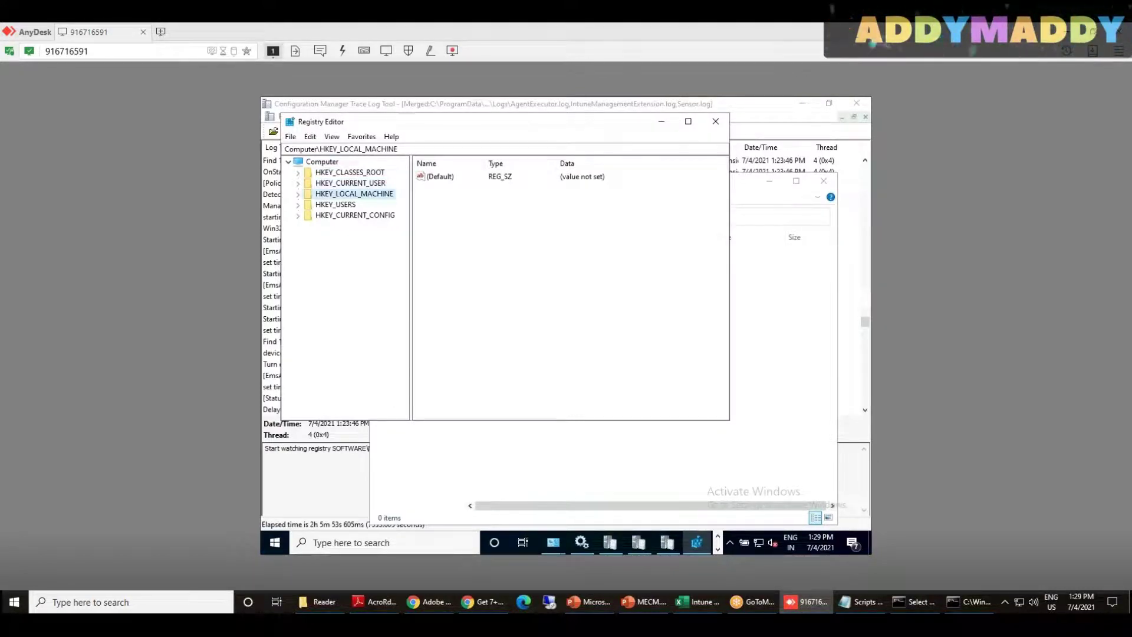
key(Right)
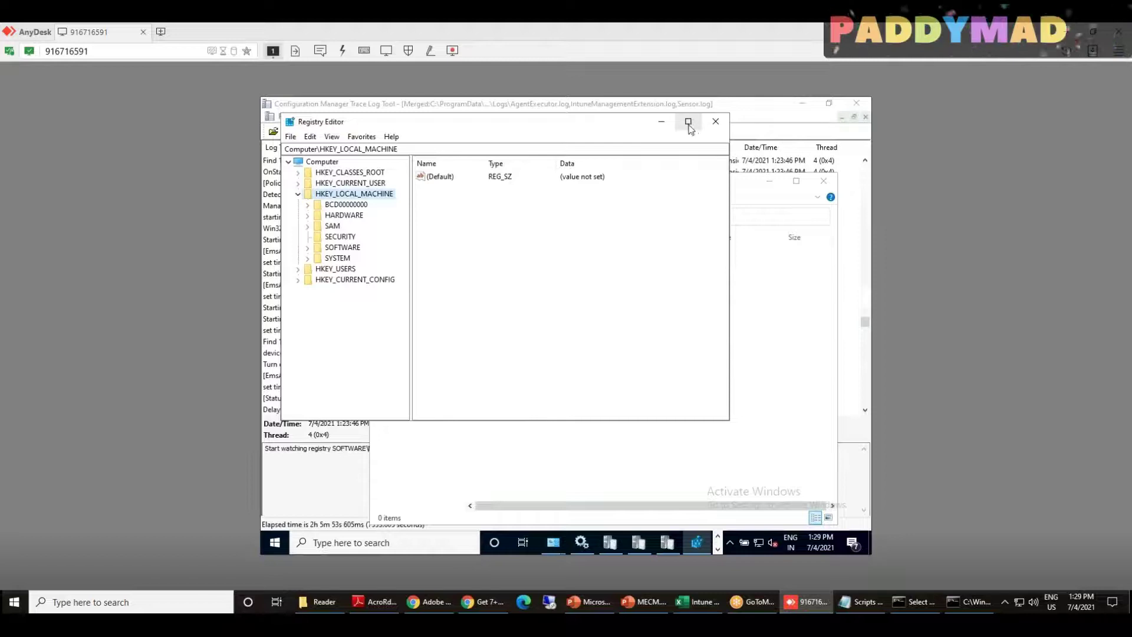
click(688, 121)
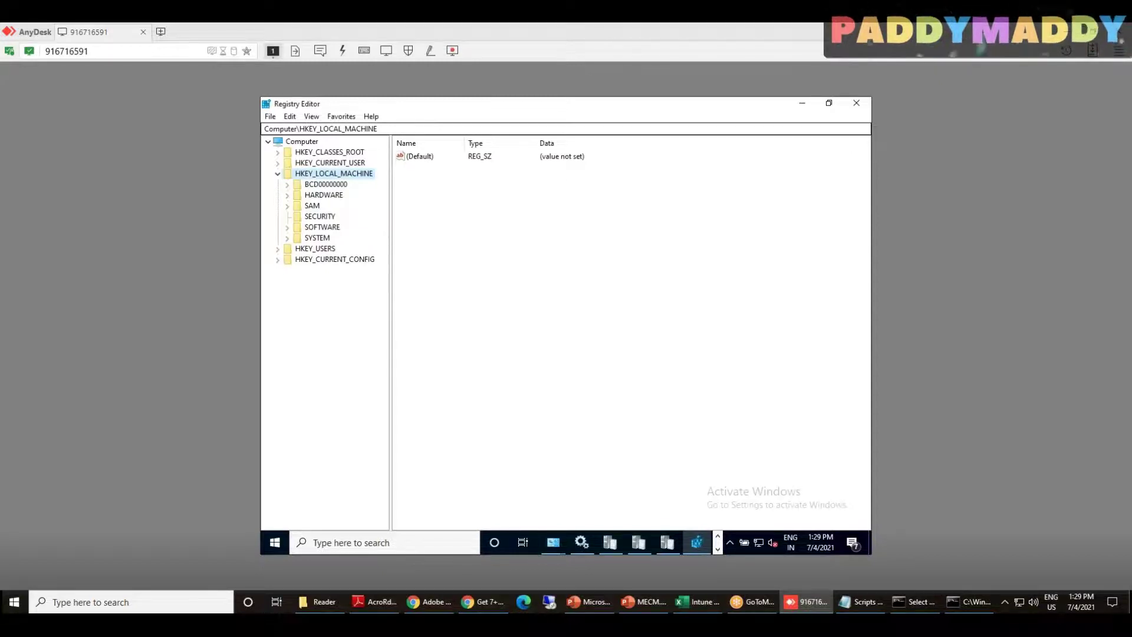
Go to SOFTWARE > Microsoft > EnterpriseDesktopAppManagement > S-0-0-00 > MSI and select {4FFF7ECC-CCF7-4530-B938-E7812BB91186}
click(322, 227)
key(Right)
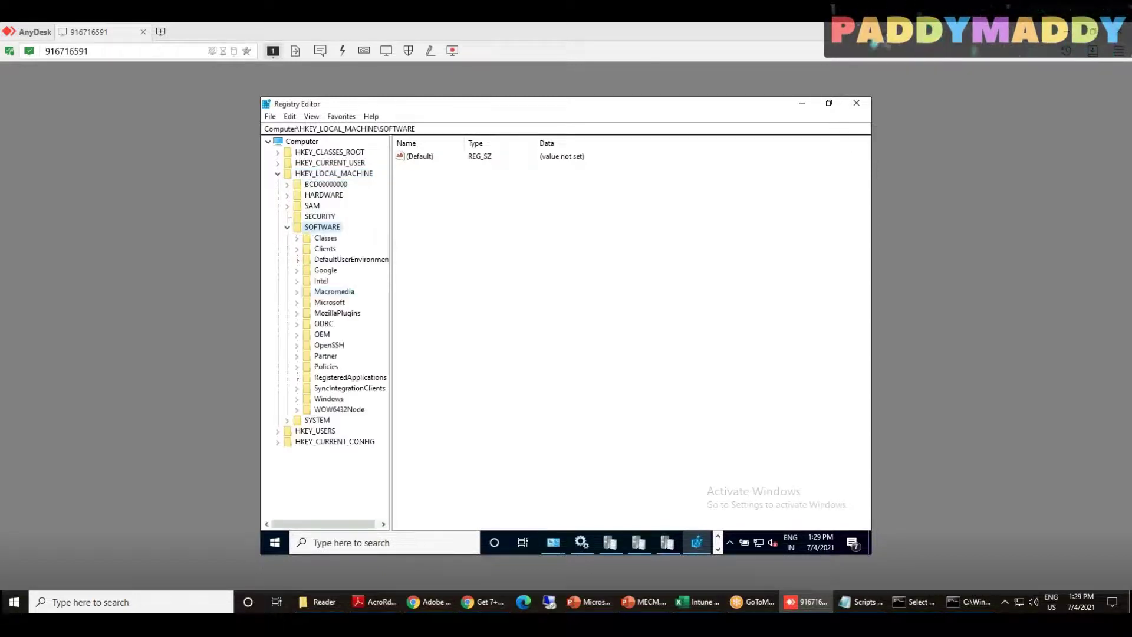
text(mi)
key(Right)
text(e)
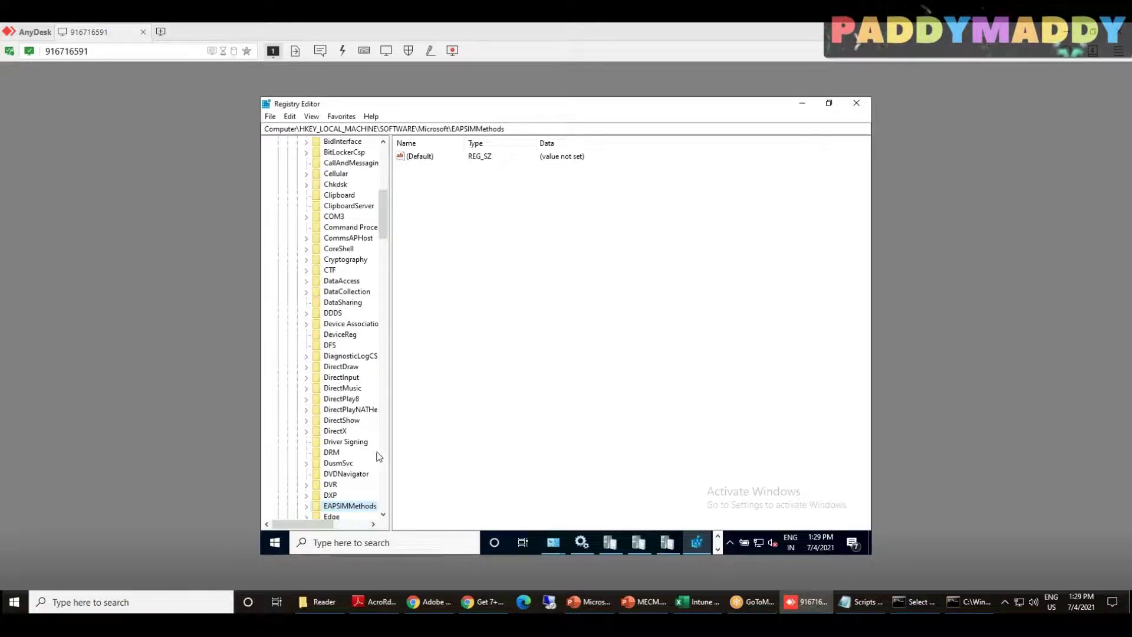
drag(390, 463, 584, 463)
scroll(398, 317, down, 5)
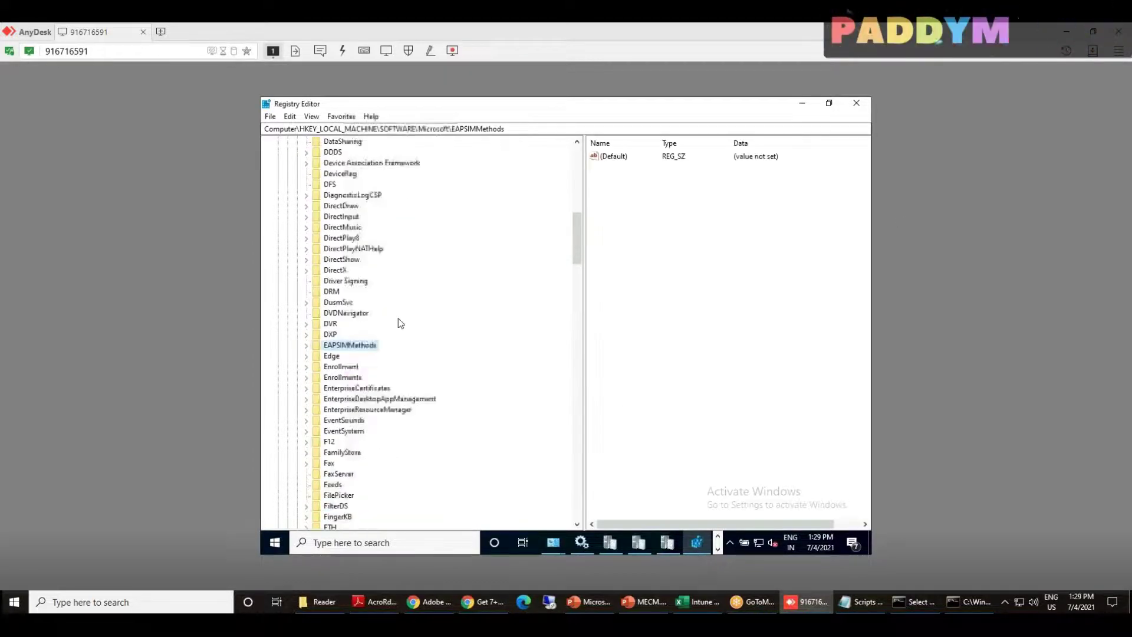
click(388, 400)
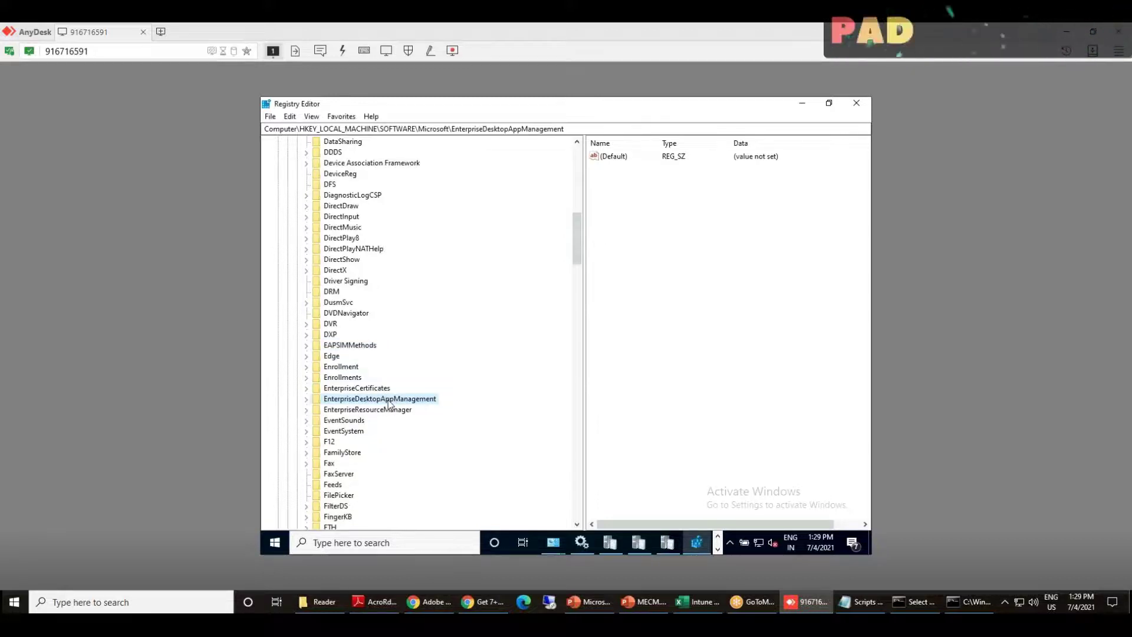
double_click(387, 400)
scroll(389, 399, up, 1)
scroll(395, 400, down, 2)
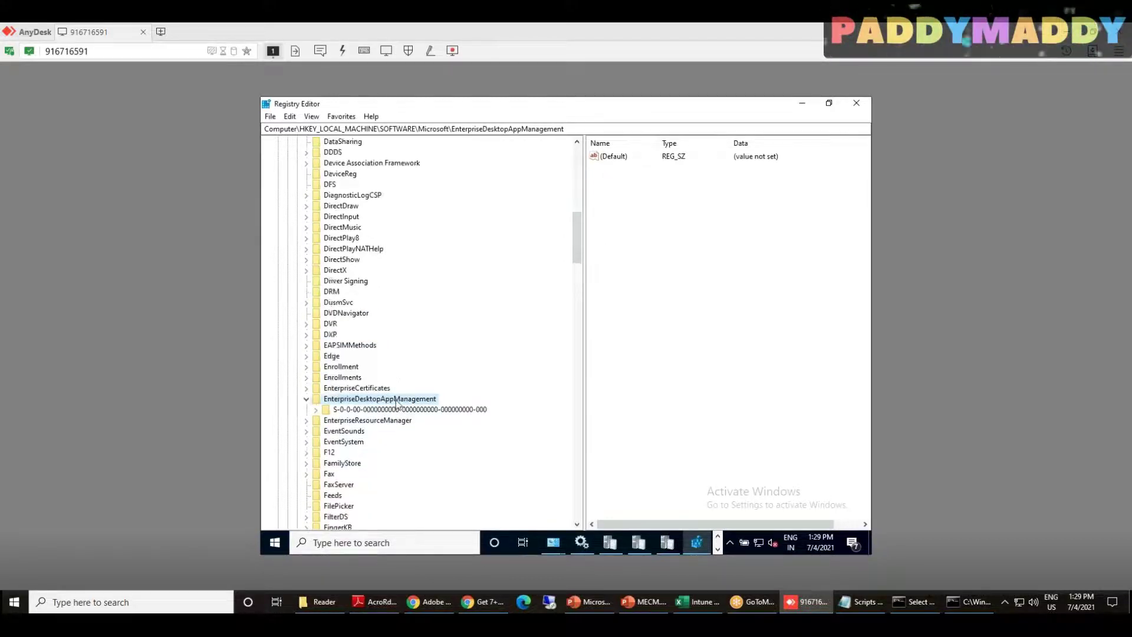
click(399, 381)
click(316, 377)
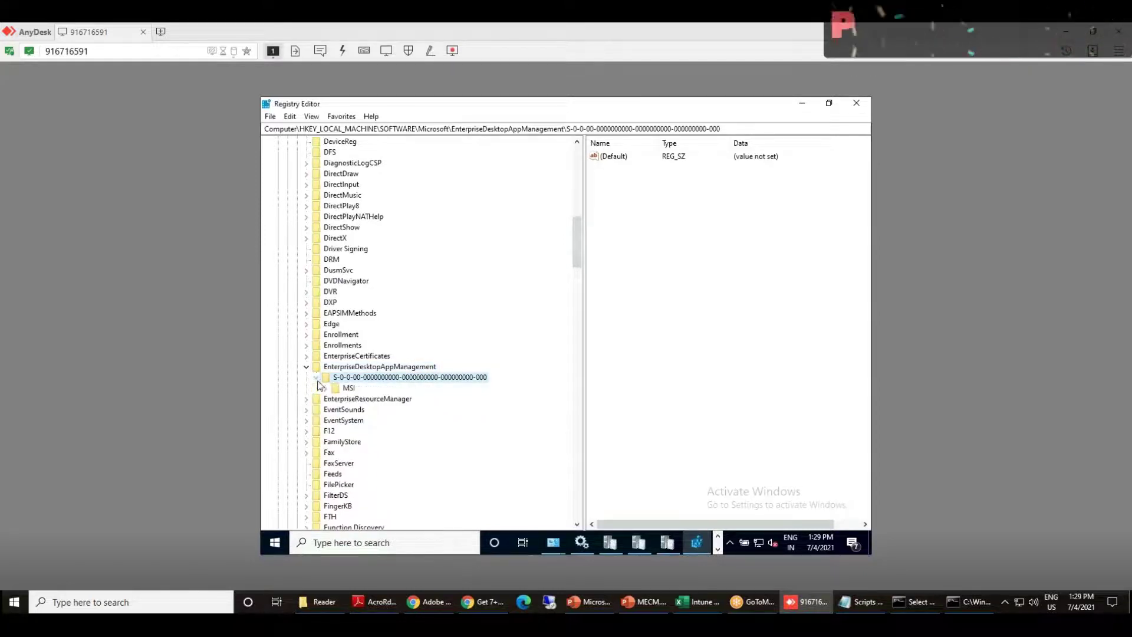
double_click(345, 389)
click(384, 400)
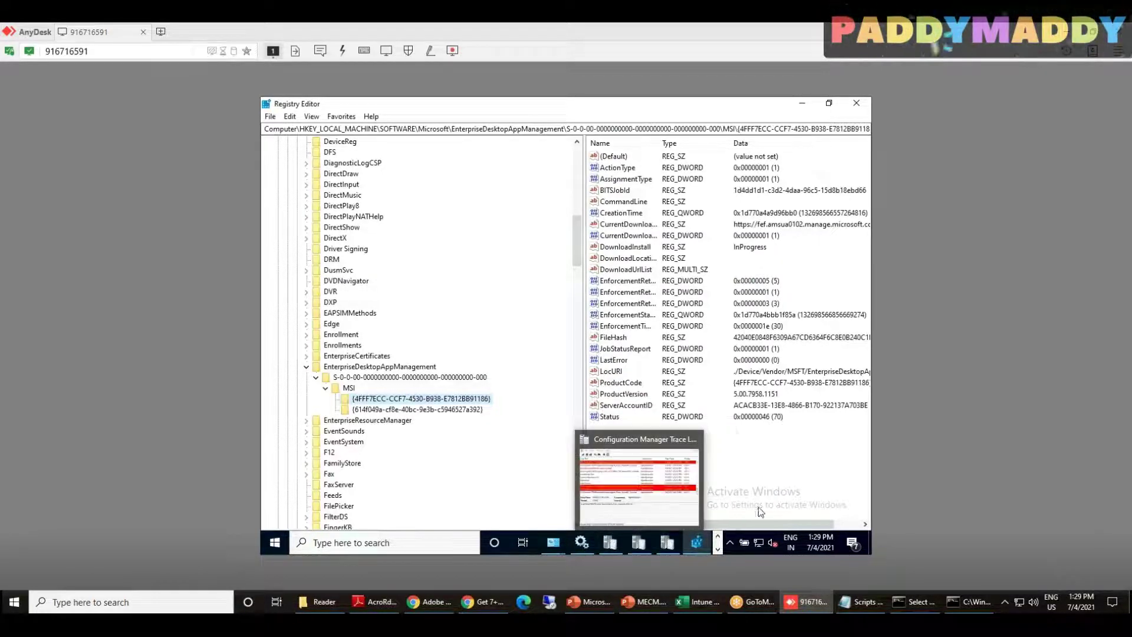
Compare the values of the first and second app GUID keys under MSI
drag(763, 527, 791, 526)
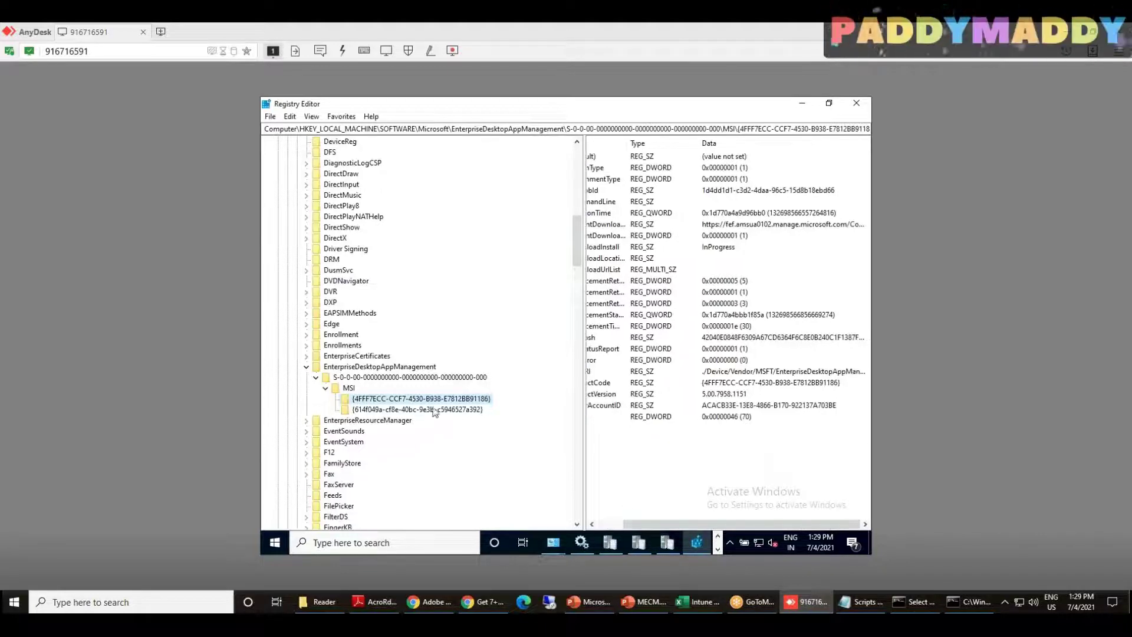
click(434, 409)
click(432, 399)
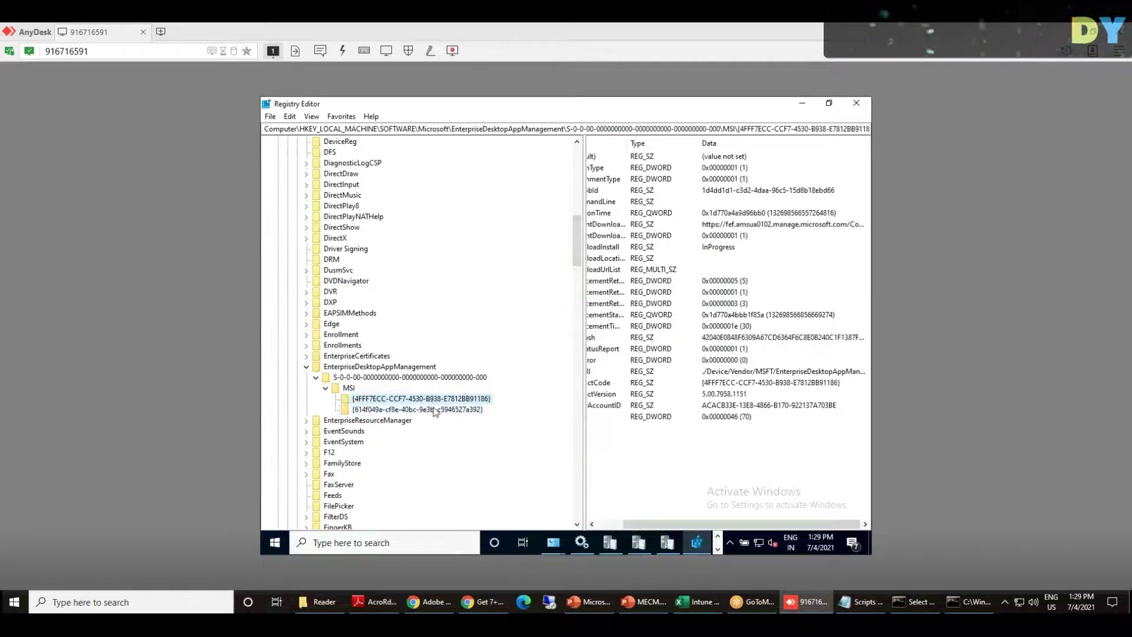
click(434, 410)
click(432, 400)
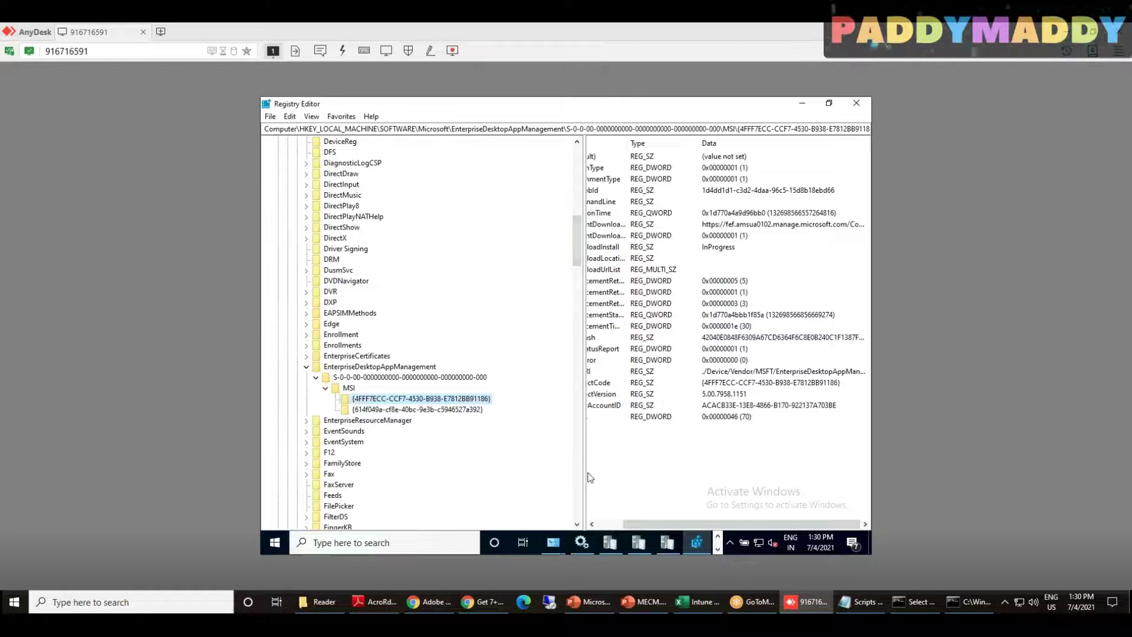
Widen the value columns, check DownloadInstall, DownloadLocation, CreationTime and CommandLine, then select {614f049a…}
drag(590, 478, 523, 478)
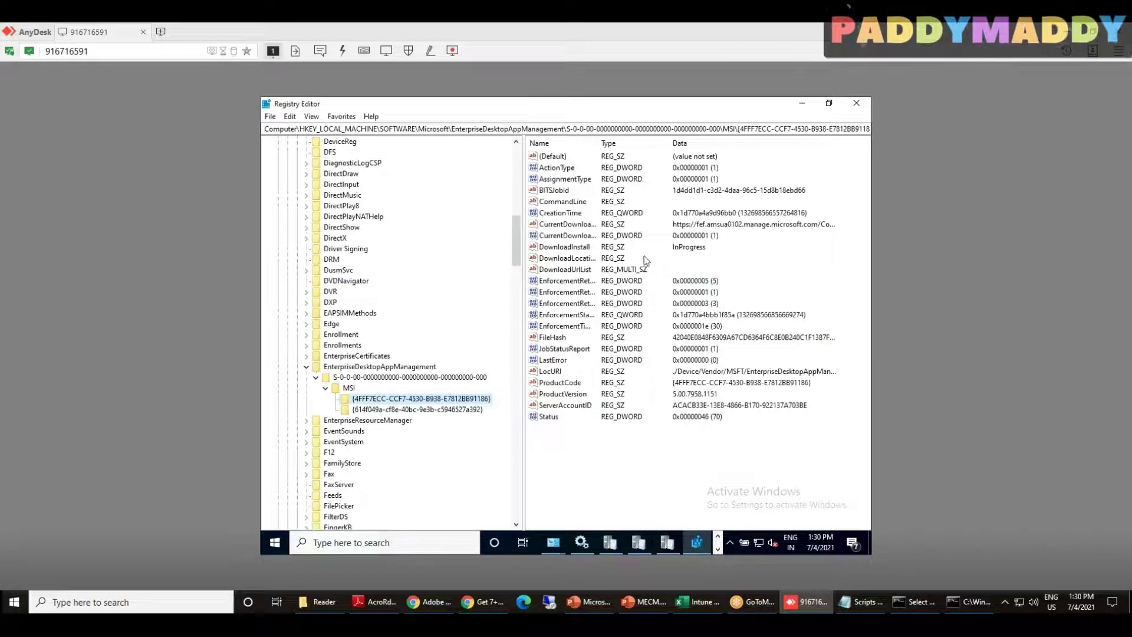
click(572, 249)
click(581, 259)
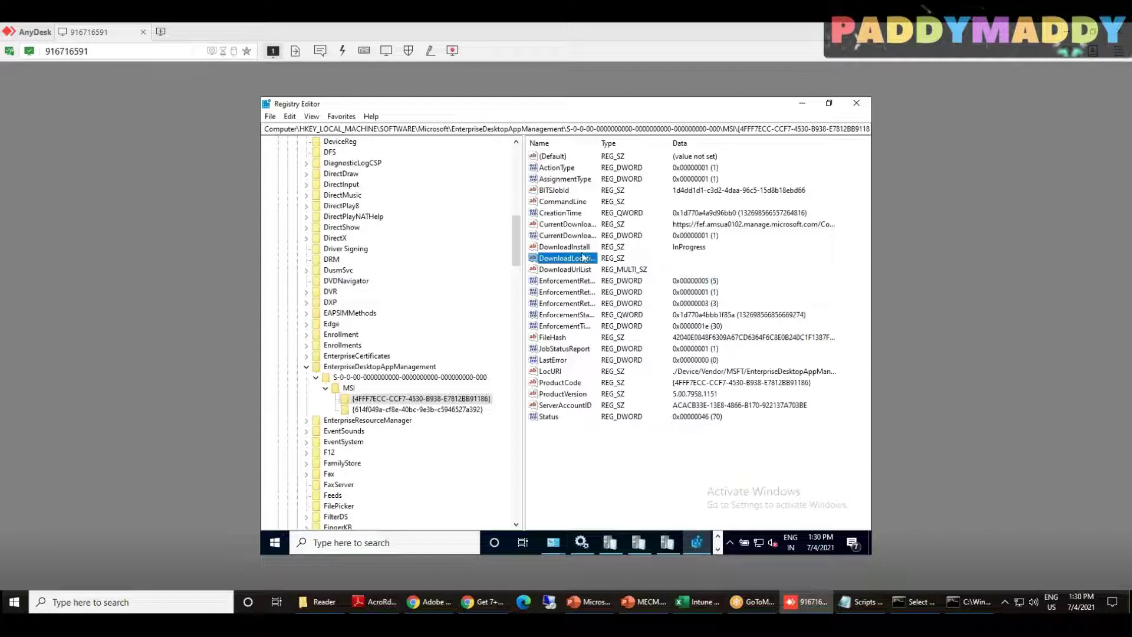
drag(600, 146, 663, 143)
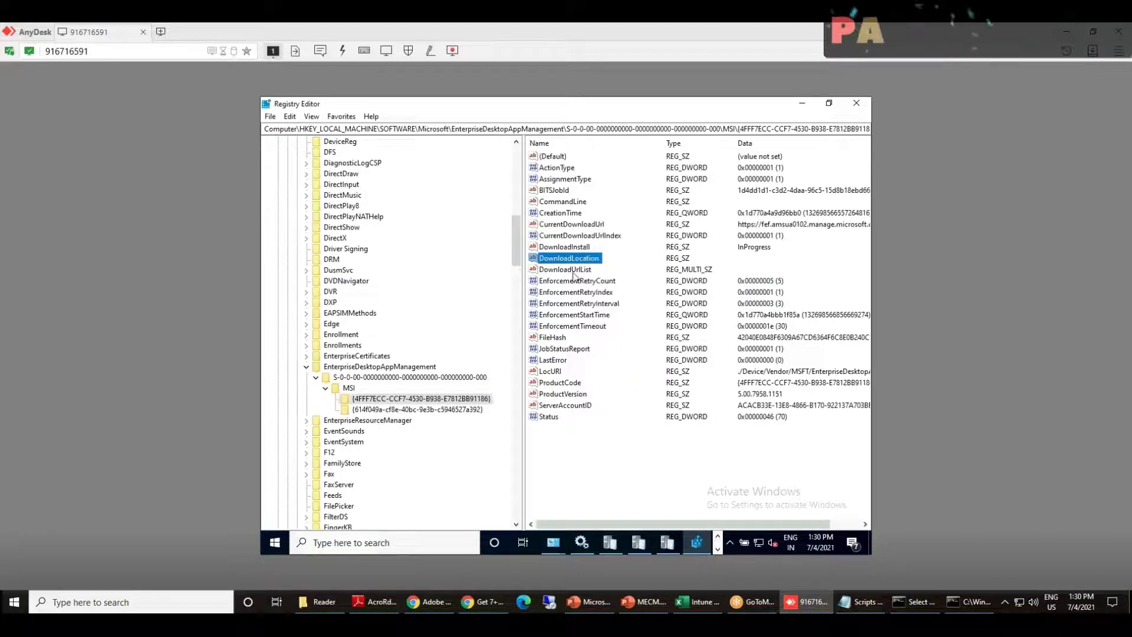
click(569, 213)
click(569, 201)
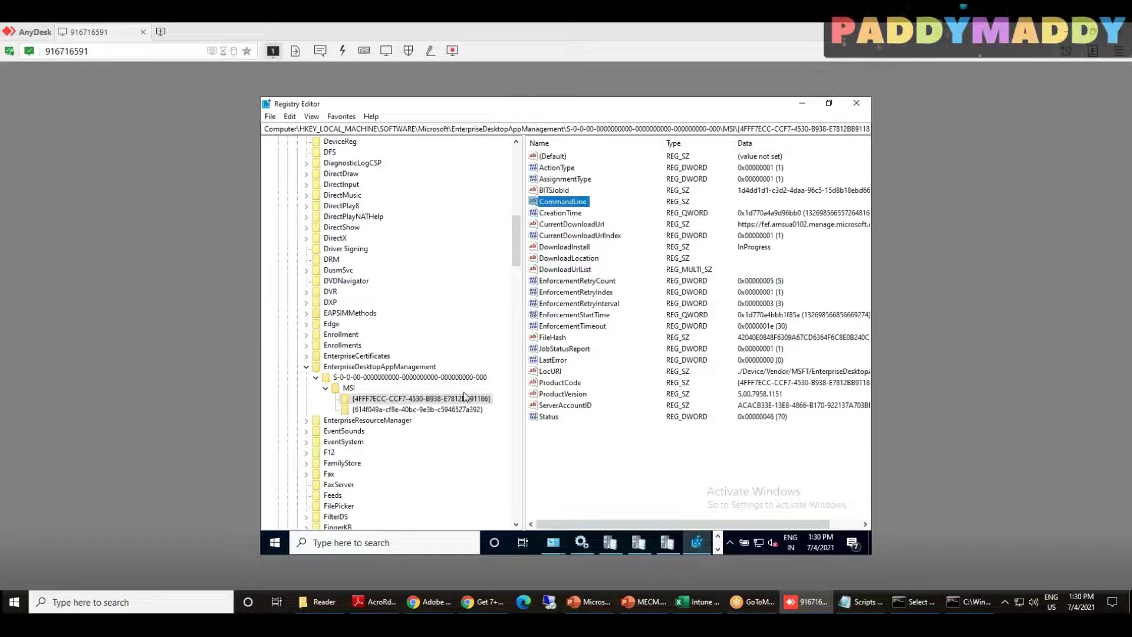
click(435, 411)
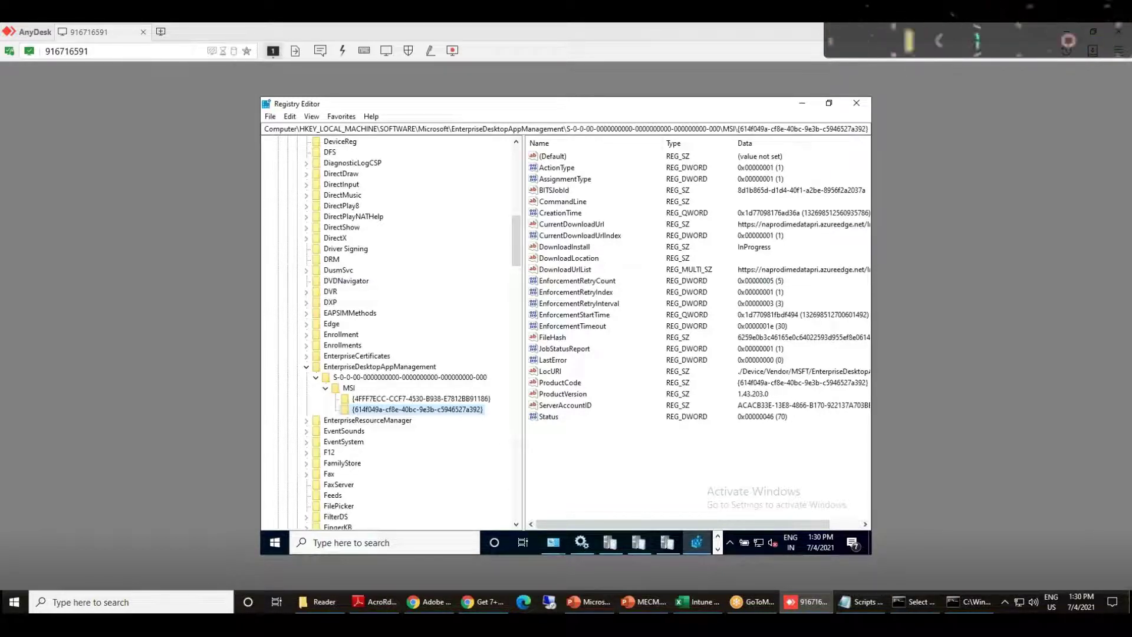
Check the second app's EnforcementRetry, BITSJobId, DownloadUrlList and LastError values, then return to Adobe X Install
scroll(389, 330, down, 1)
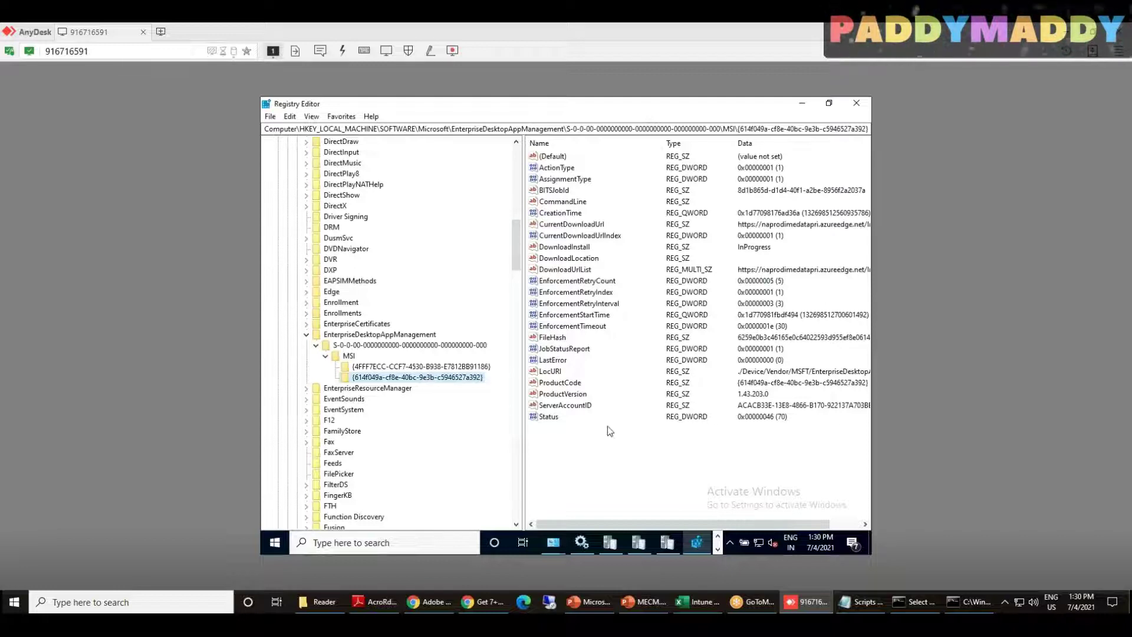
click(598, 282)
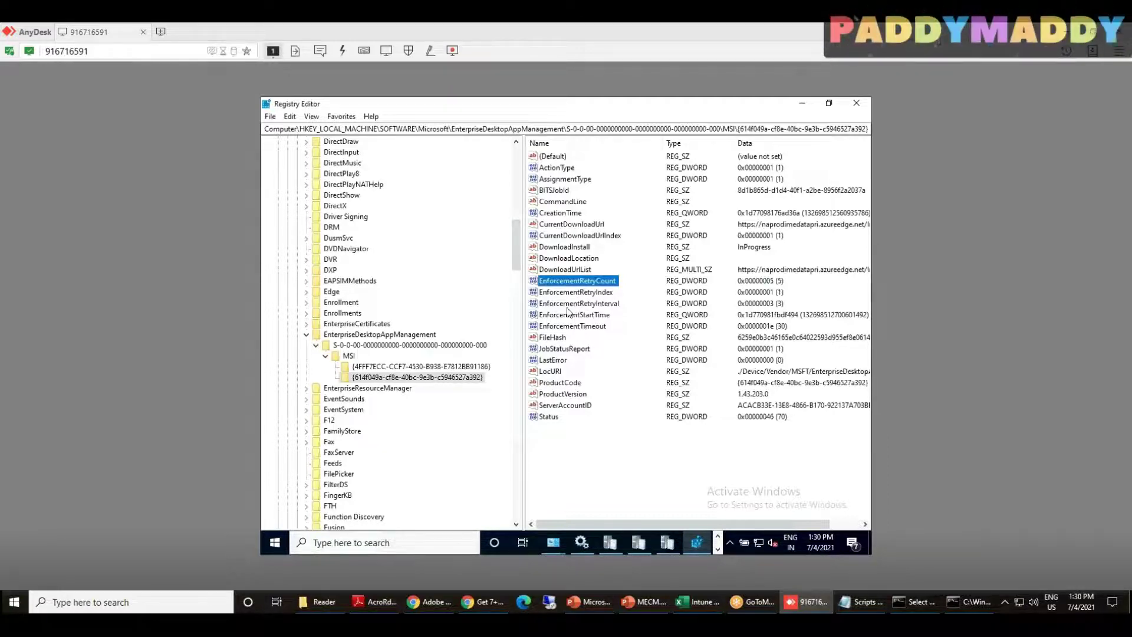
click(572, 305)
click(575, 296)
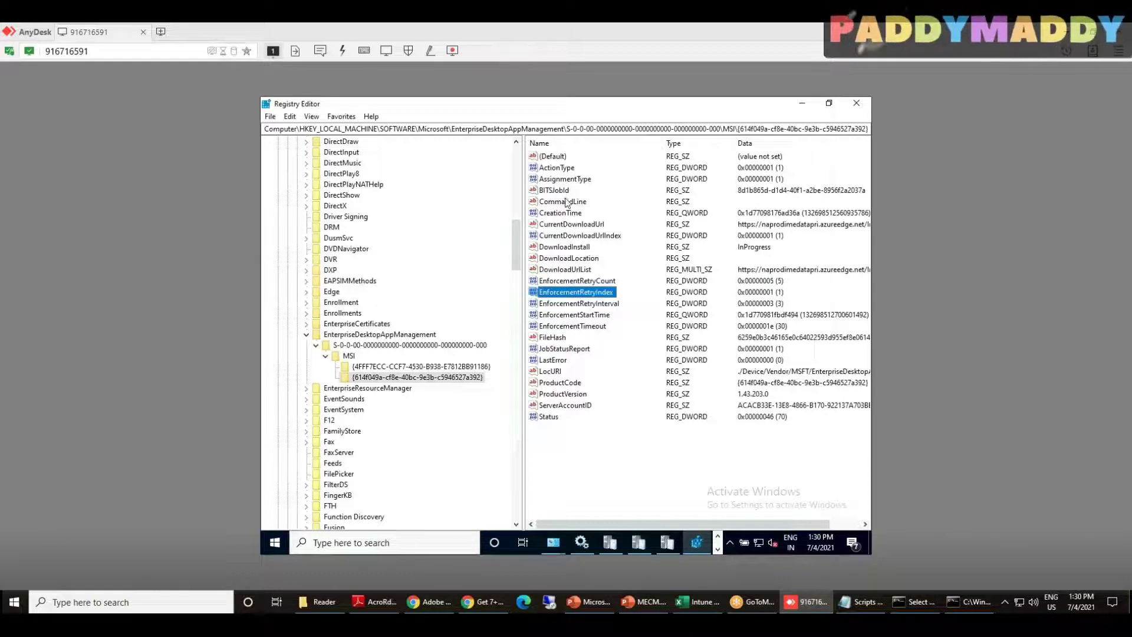
click(672, 179)
click(554, 191)
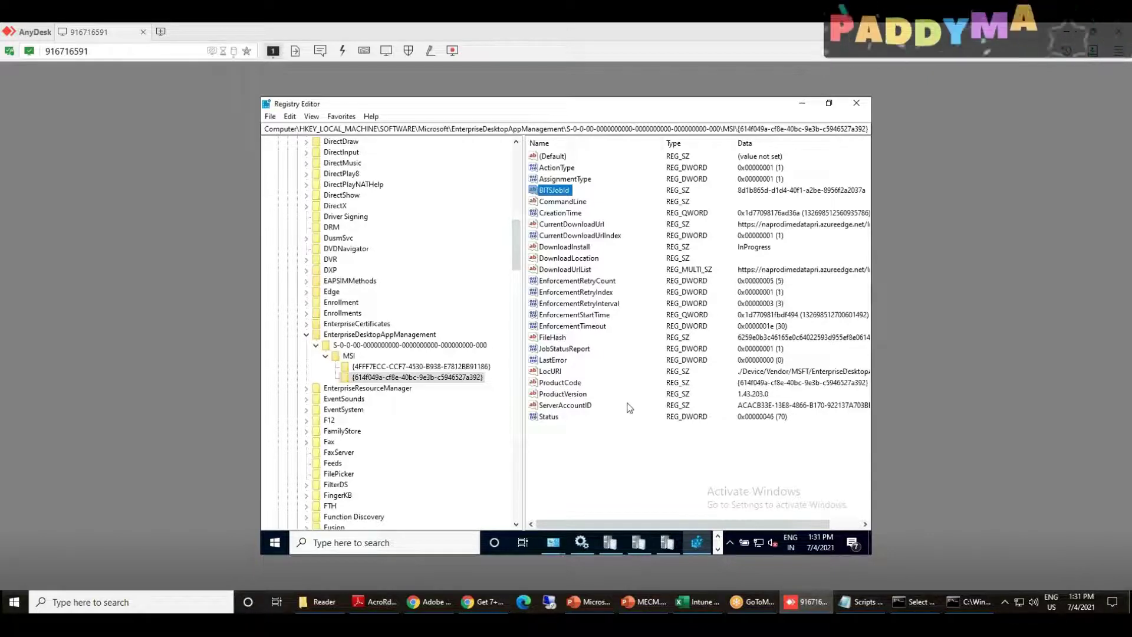
click(563, 270)
click(548, 360)
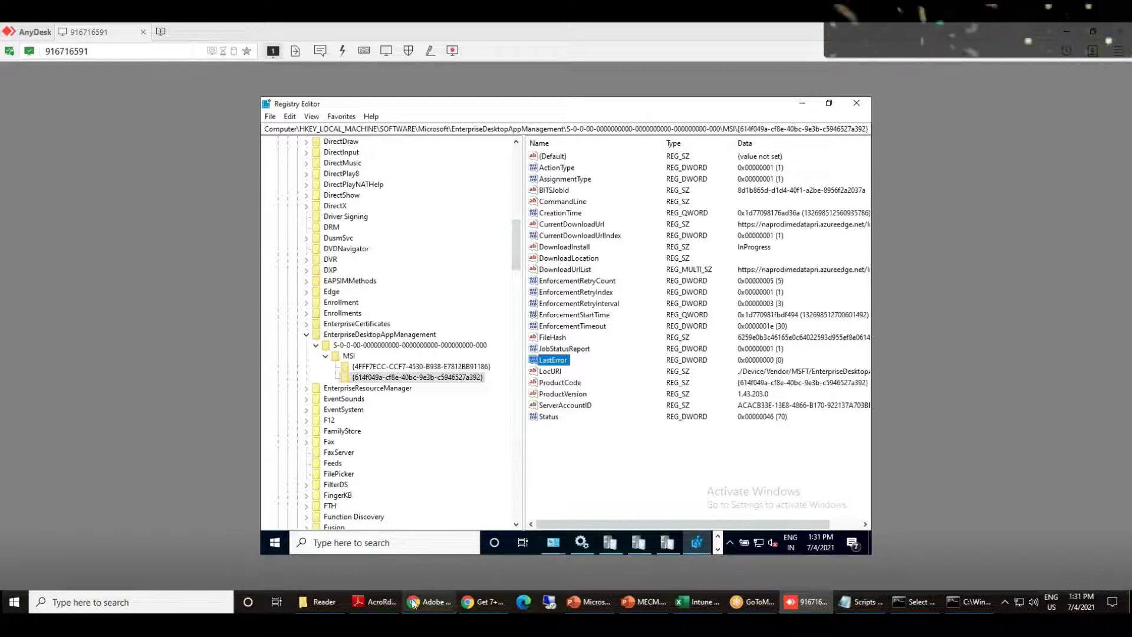
click(433, 601)
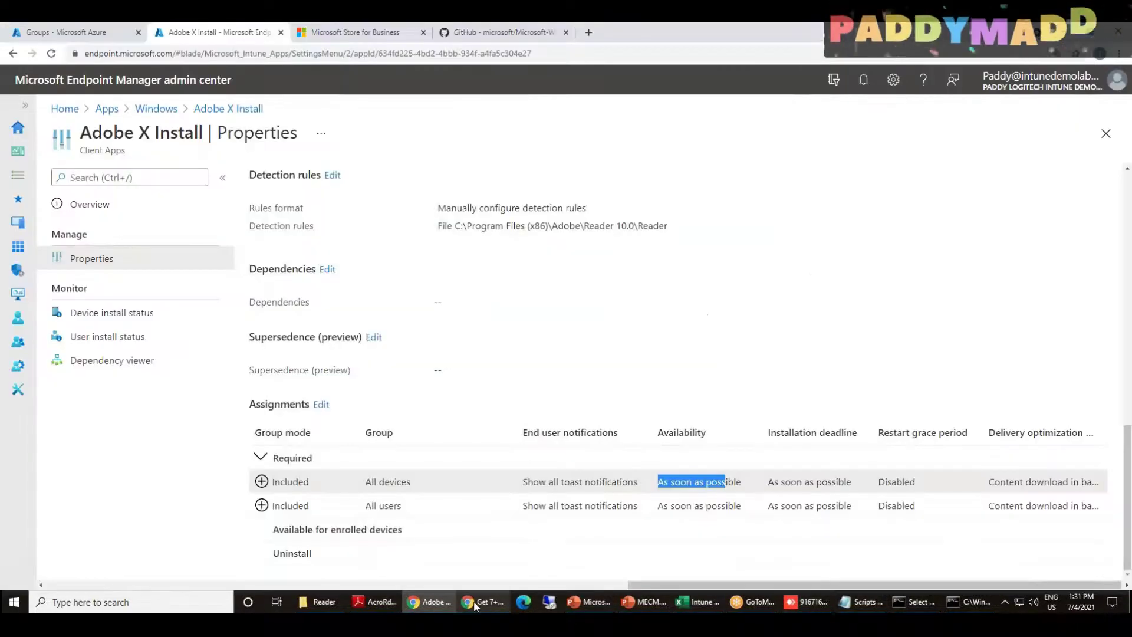
Start adding a Line-of-business Windows app, cancel choosing a package file, and return to the apps list
click(158, 111)
click(273, 177)
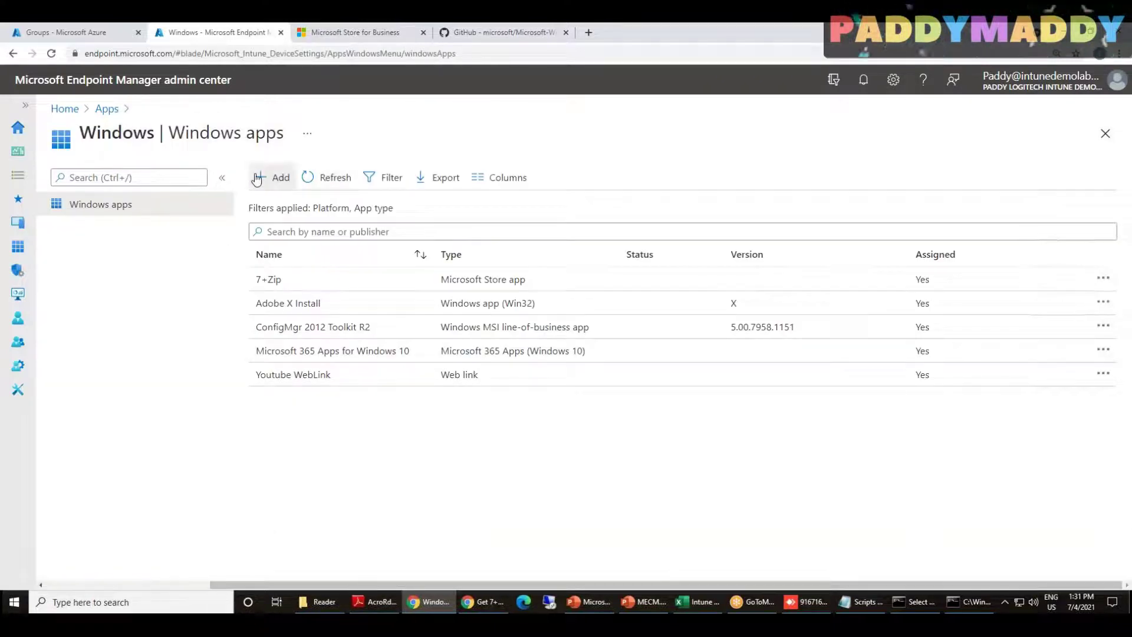
click(759, 187)
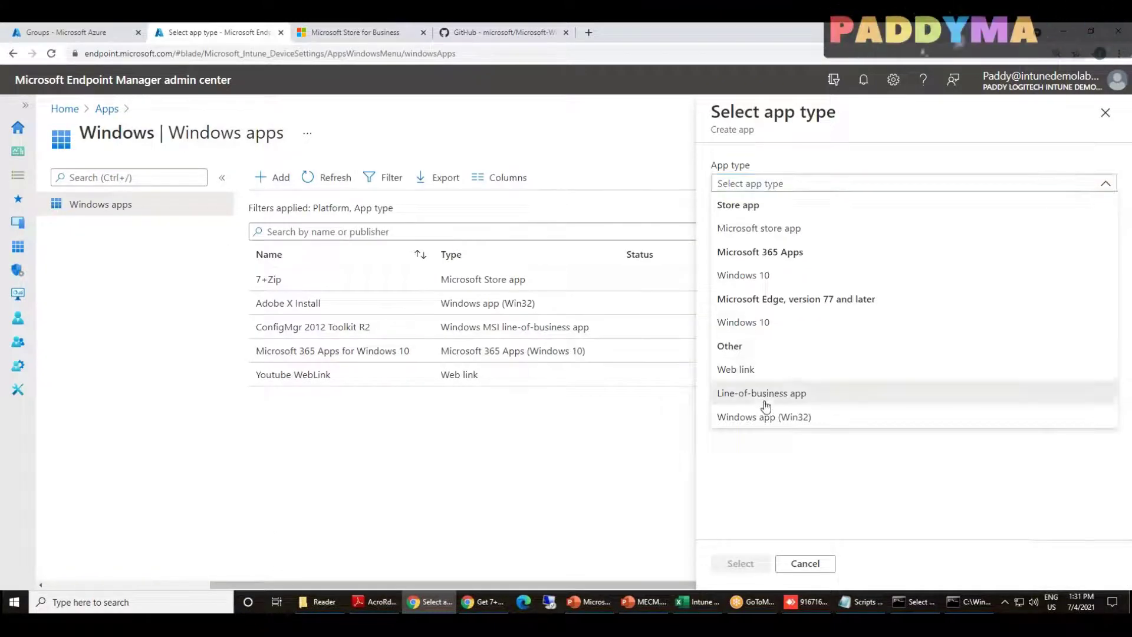
click(768, 392)
click(740, 563)
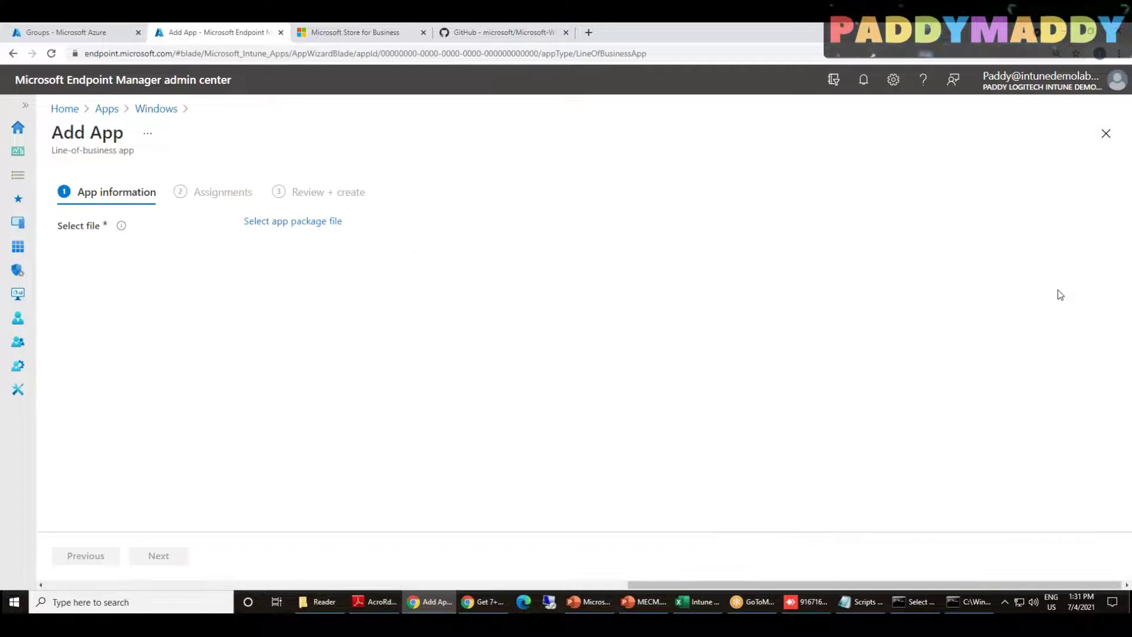
click(288, 221)
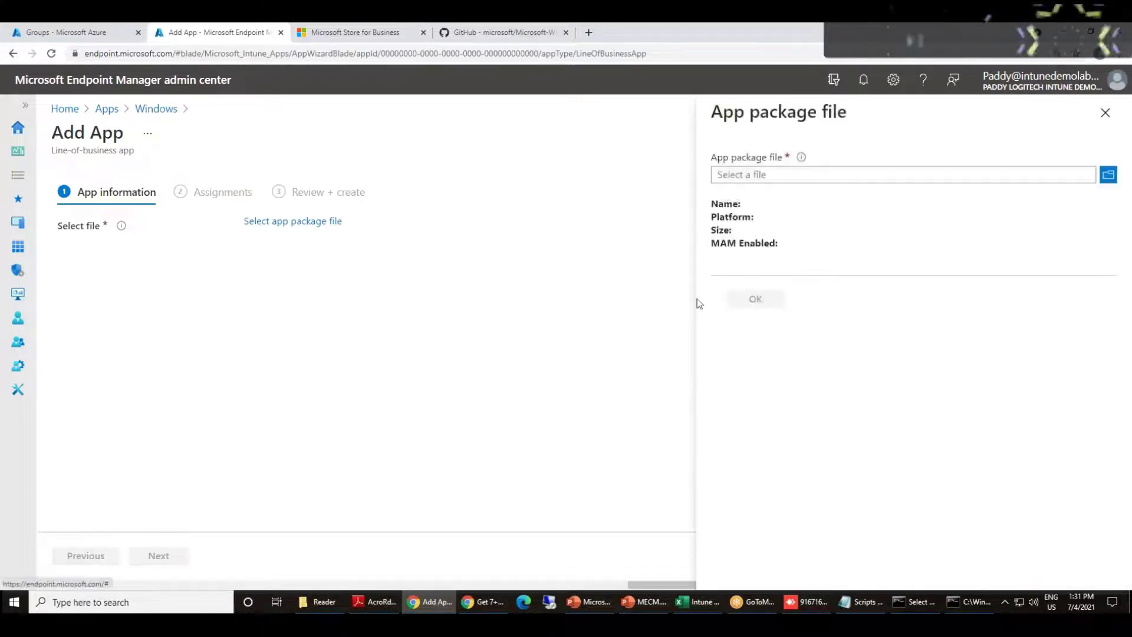
click(826, 174)
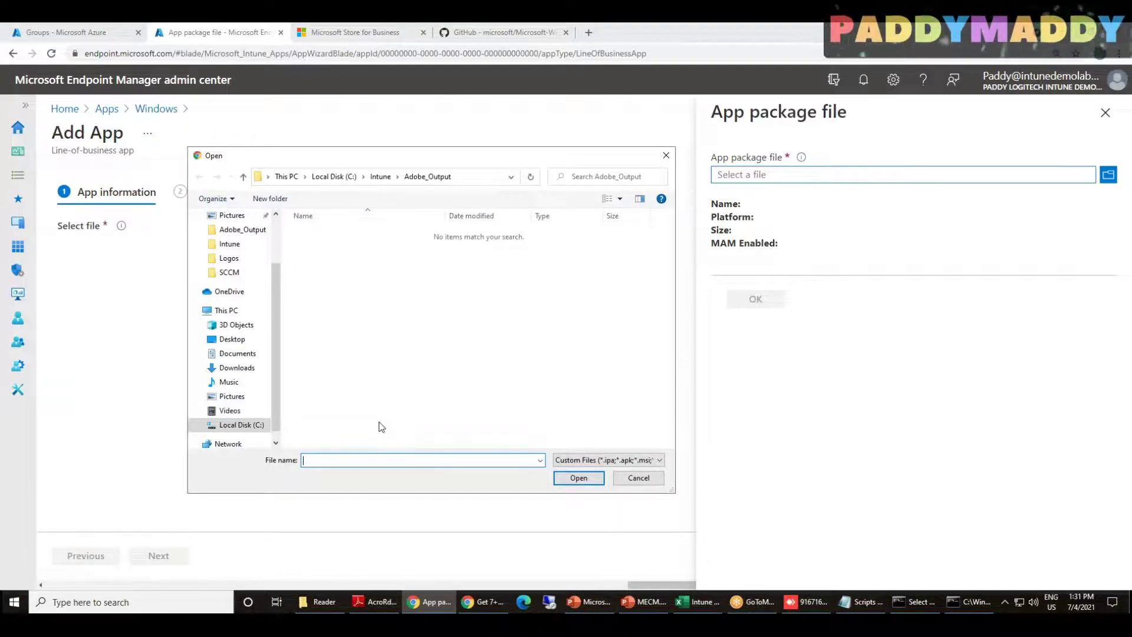
click(634, 478)
click(1105, 113)
drag(693, 585, 171, 585)
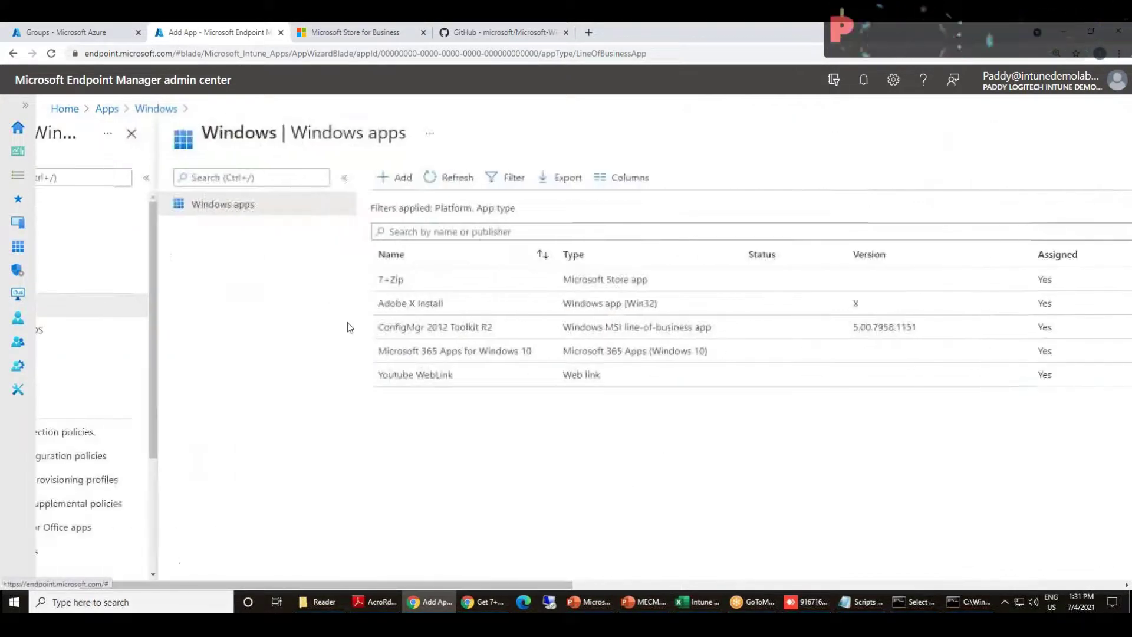
Open the ConfigMgr 2012 Toolkit R2 app's Properties page
click(429, 328)
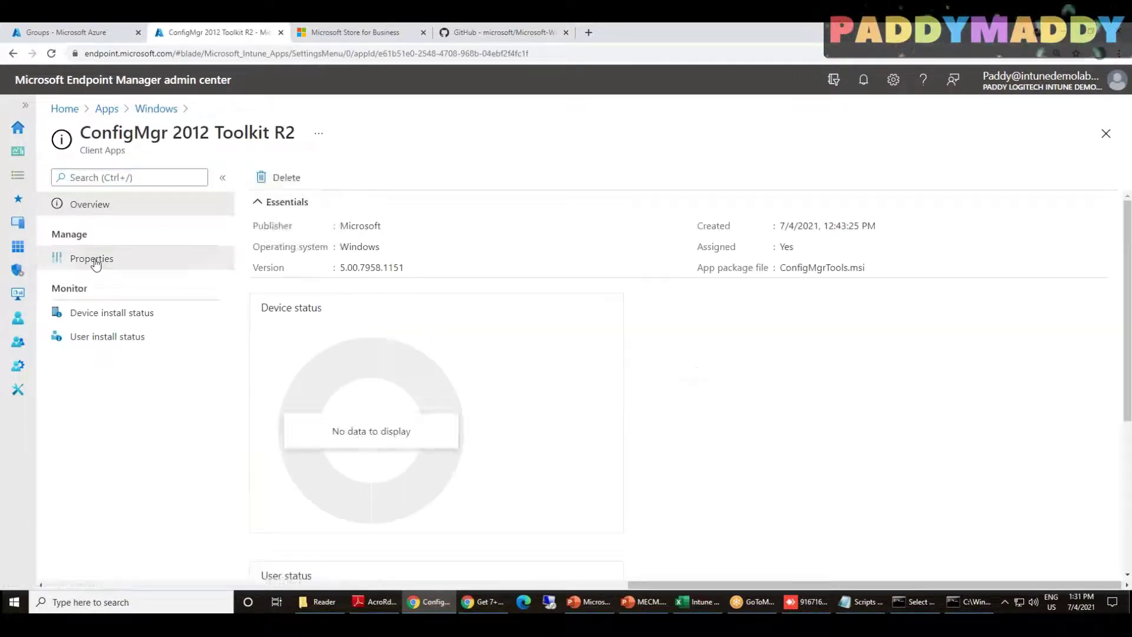
click(90, 258)
scroll(458, 331, down, 3)
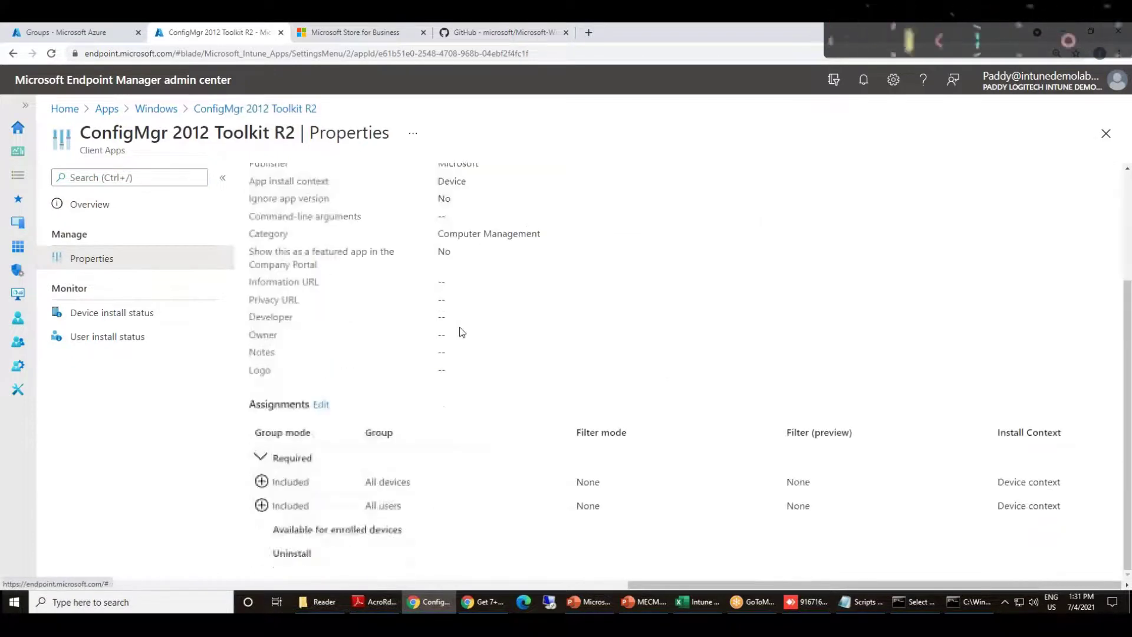
scroll(382, 408, up, 1)
scroll(382, 408, up, 2)
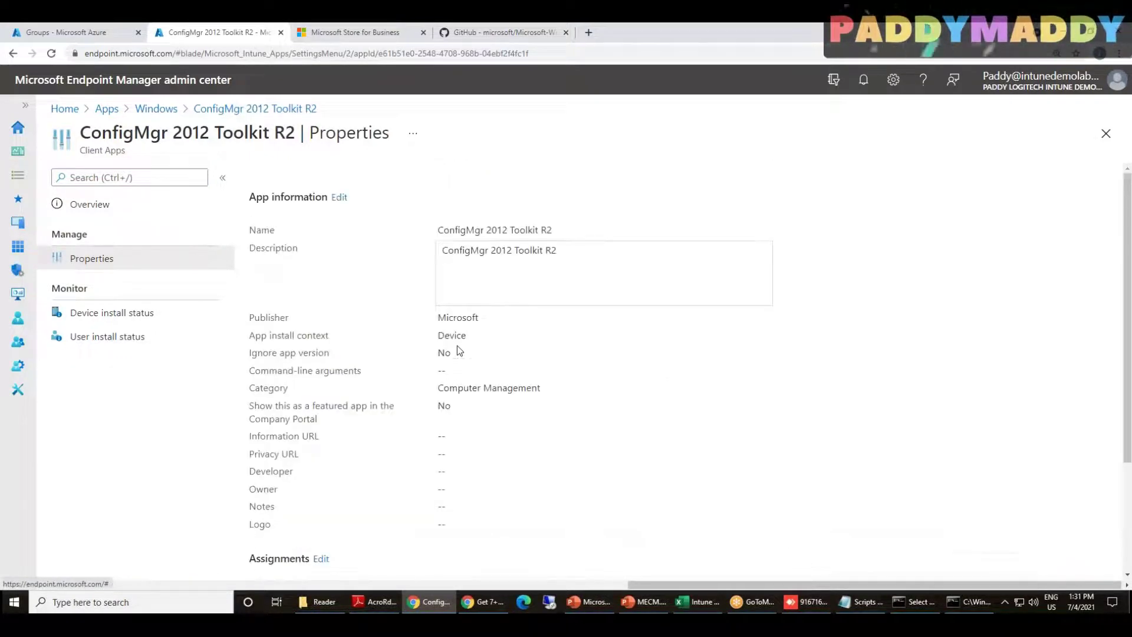
Edit its App information and review the form, selecting the ConfigMgrTools.msi file name
click(339, 197)
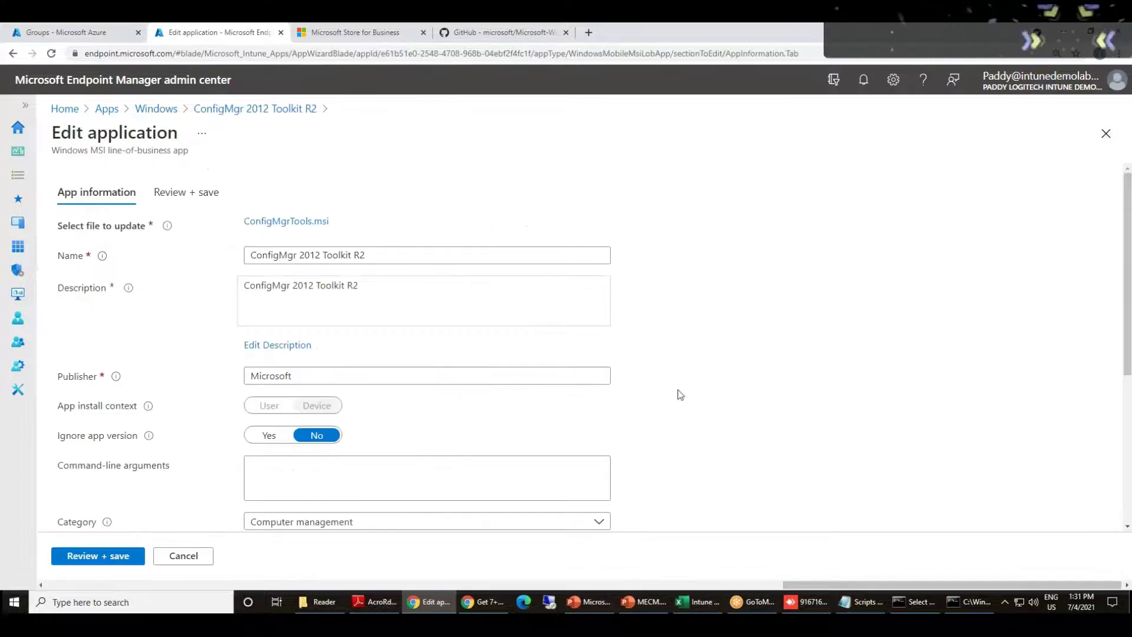
scroll(680, 394, down, 4)
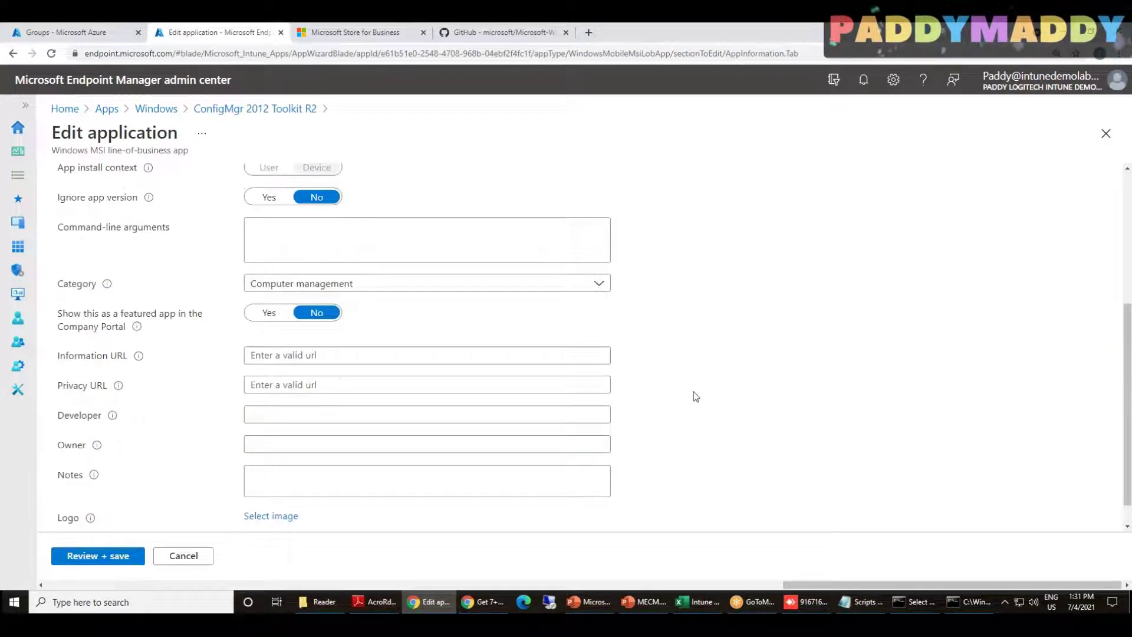
scroll(695, 396, up, 5)
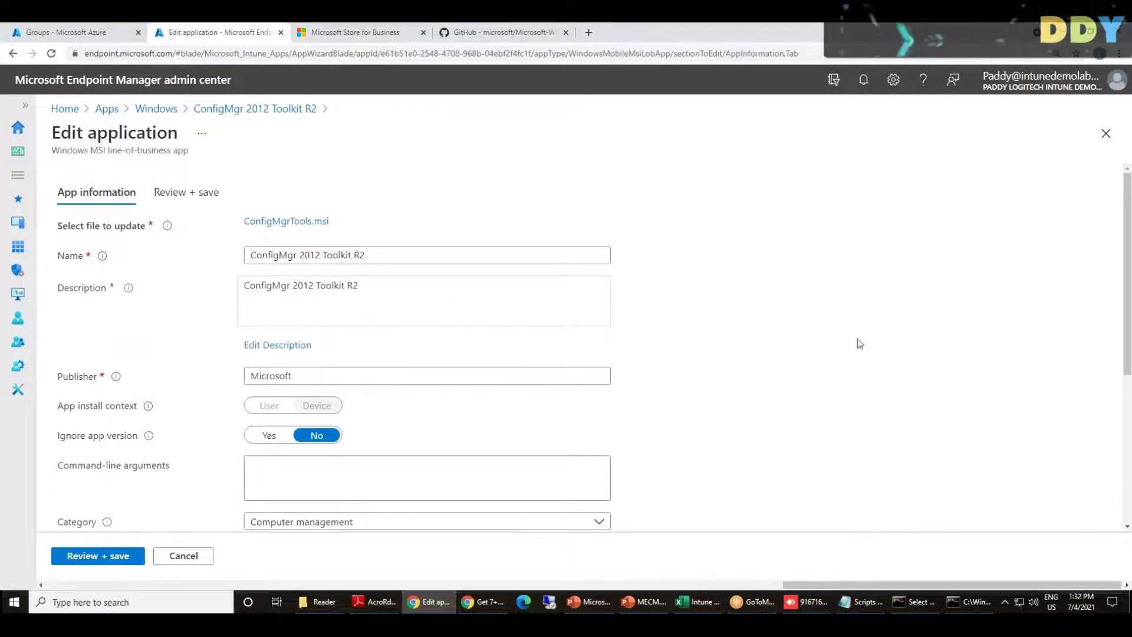
scroll(856, 384, down, 2)
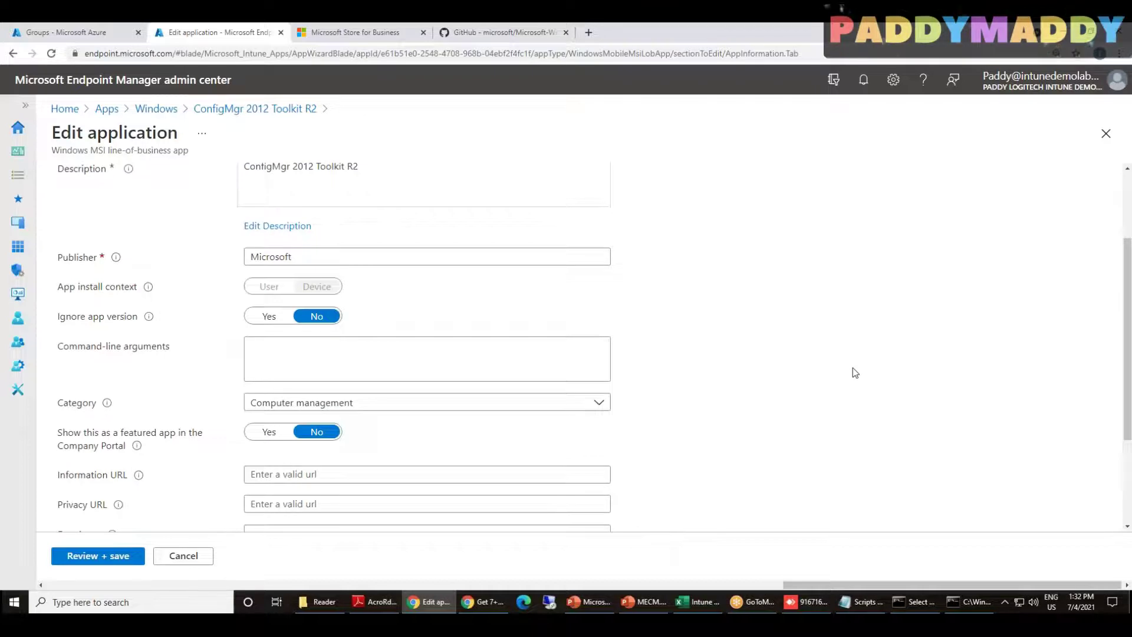
click(296, 353)
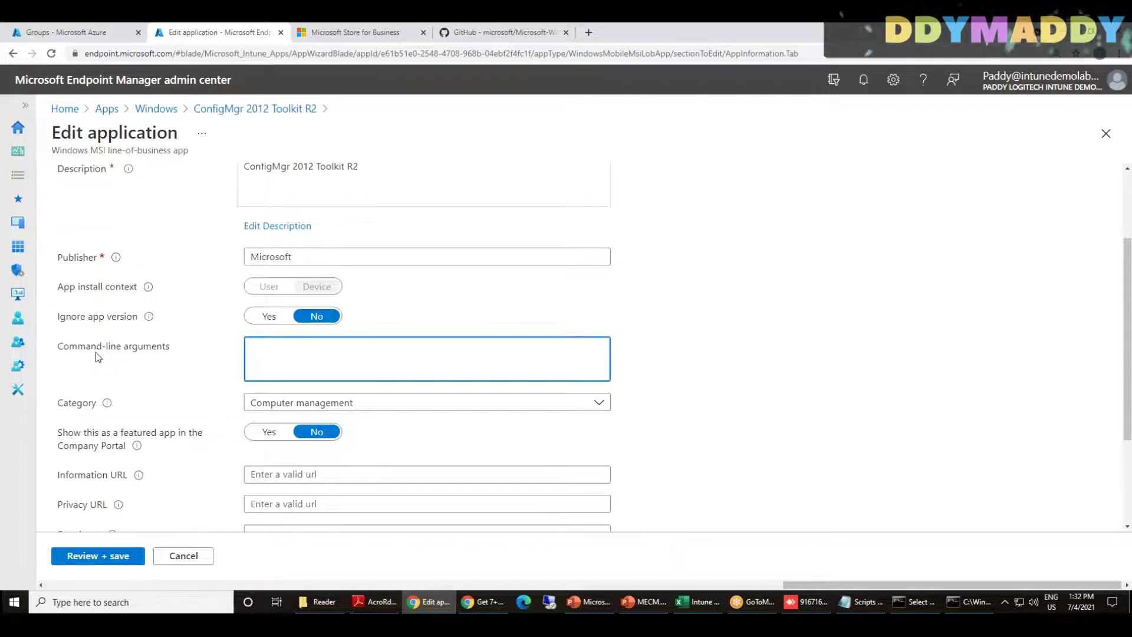
scroll(106, 357, up, 2)
drag(342, 227, 242, 221)
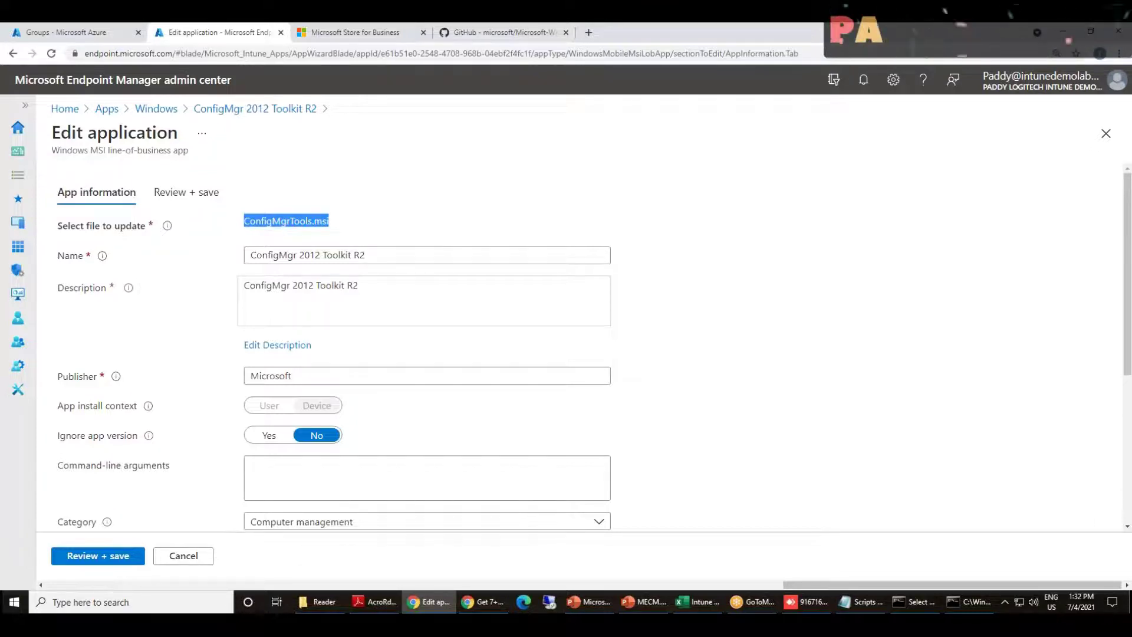
click(343, 222)
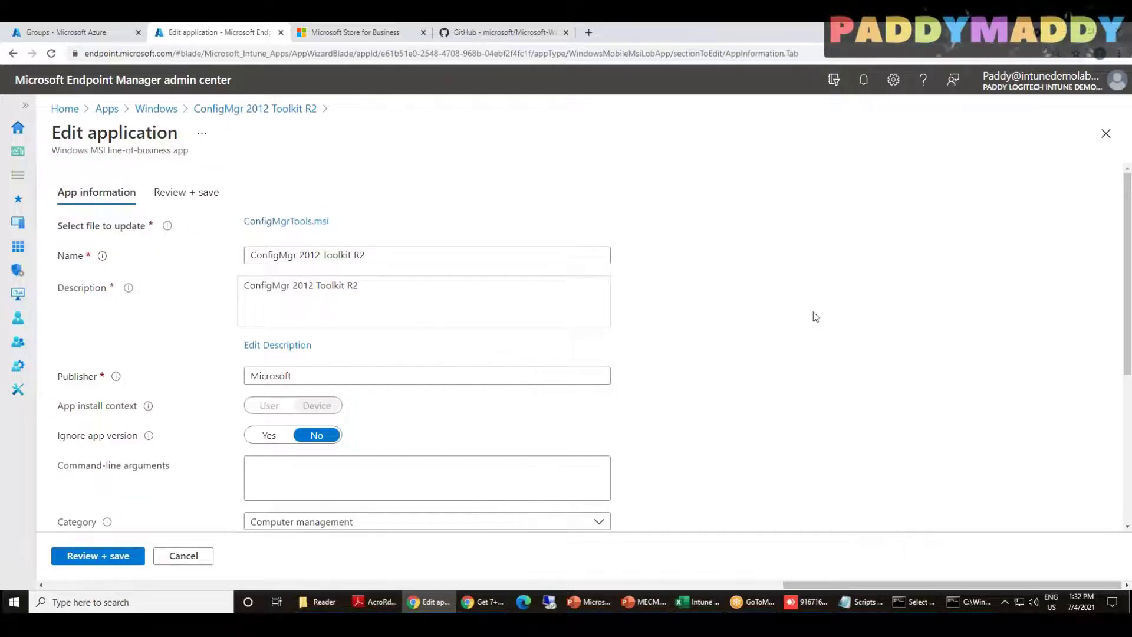
scroll(704, 341, down, 1)
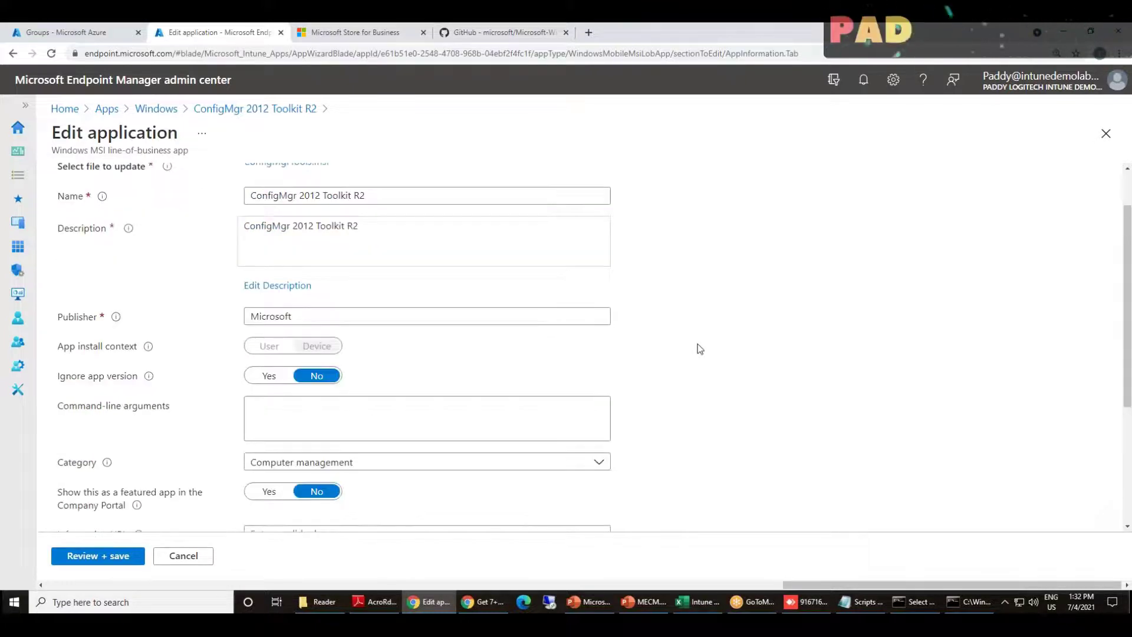
click(310, 414)
text(/log)
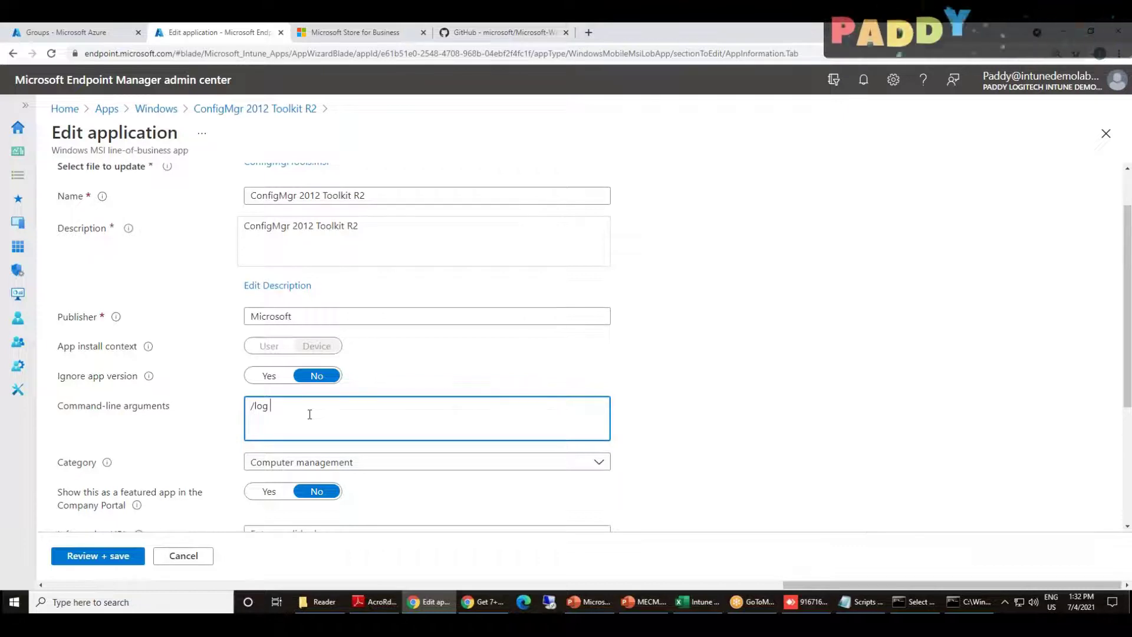
key(ctrl+a)
key(BackSpace)
scroll(342, 413, up, 1)
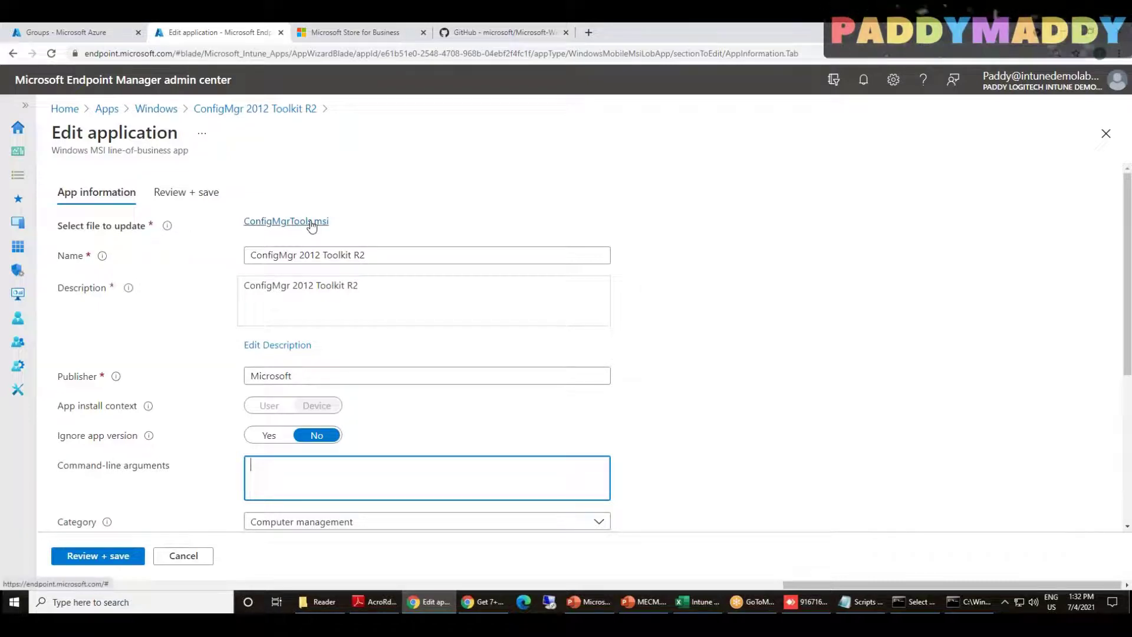
drag(368, 224, 246, 221)
click(278, 470)
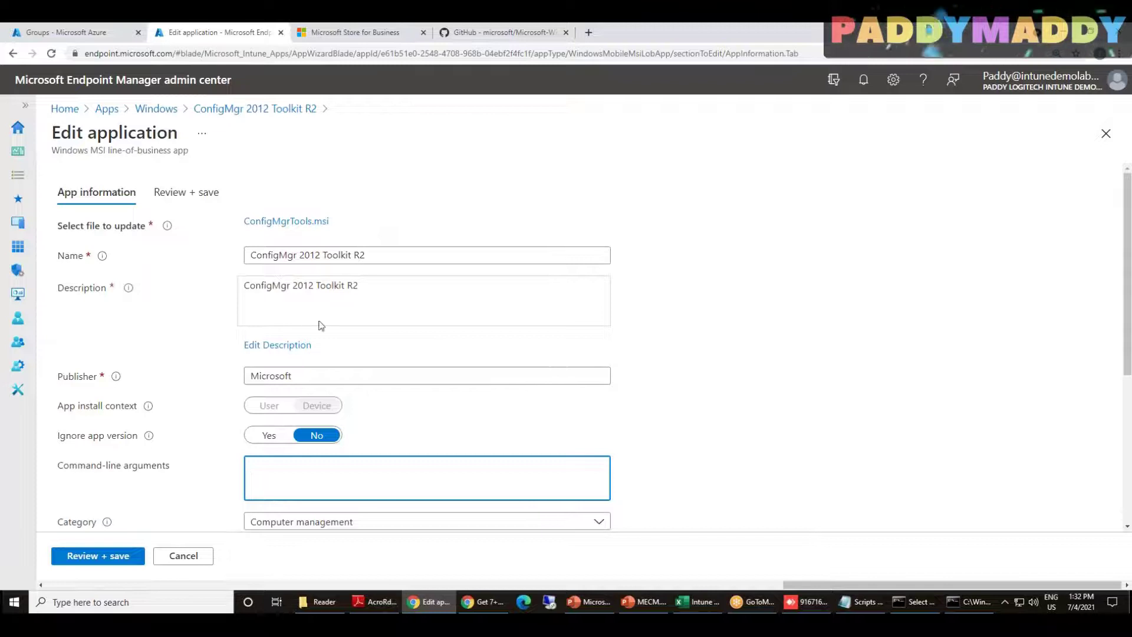
drag(69, 467, 171, 468)
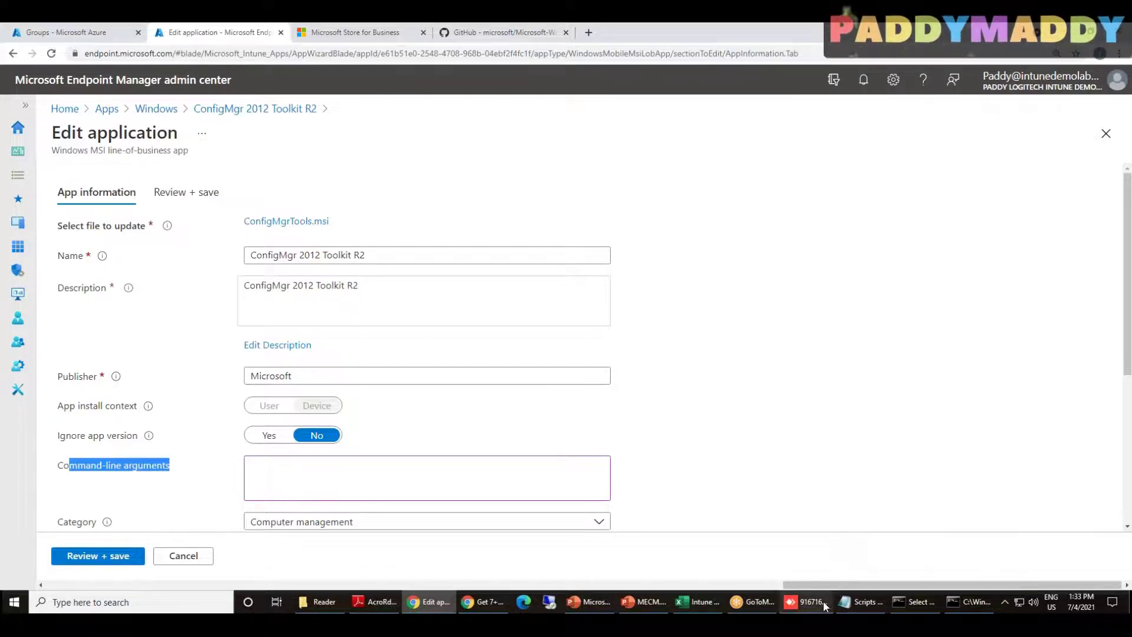
In AnyDesk, view the other MSI key, then show Access work or school with last sync successful at 1:18:13 PM
click(805, 601)
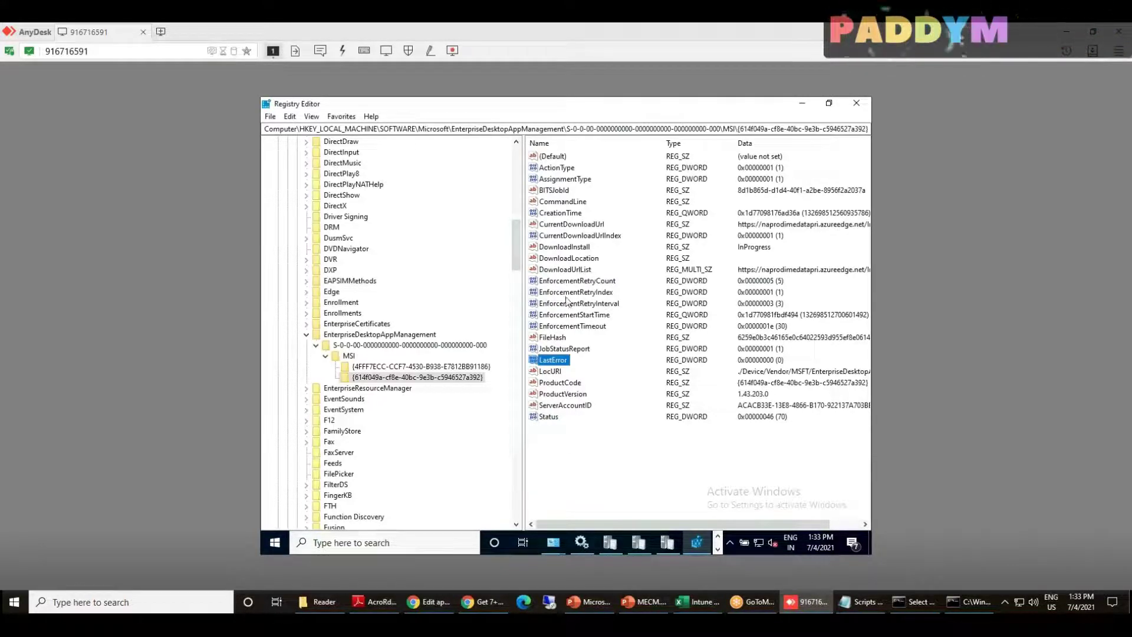
click(395, 368)
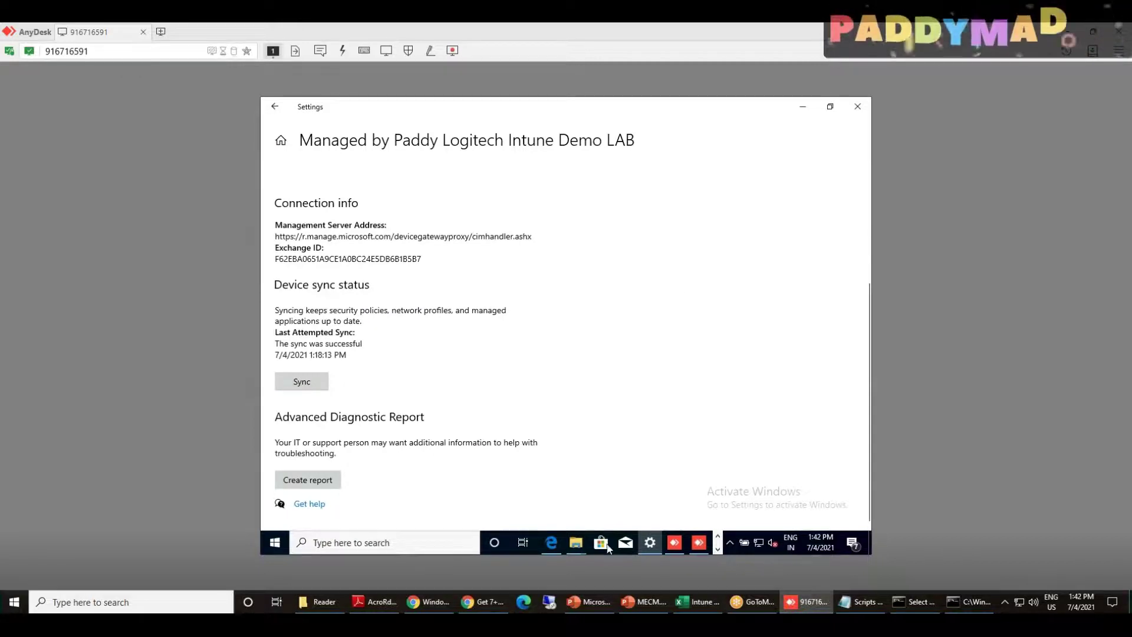
click(718, 549)
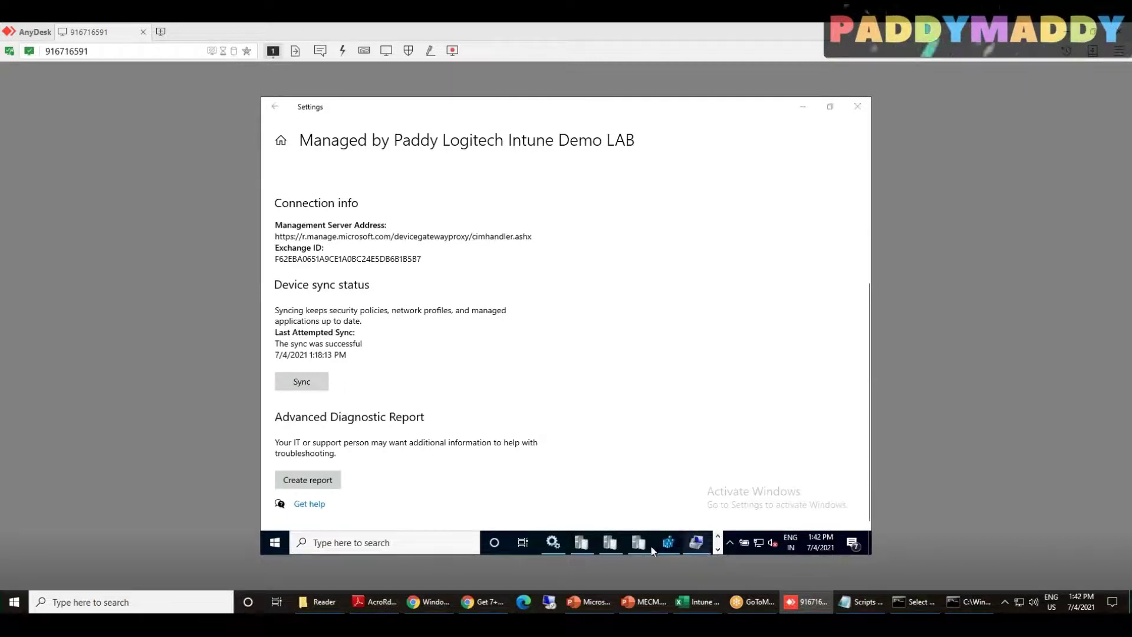
click(717, 535)
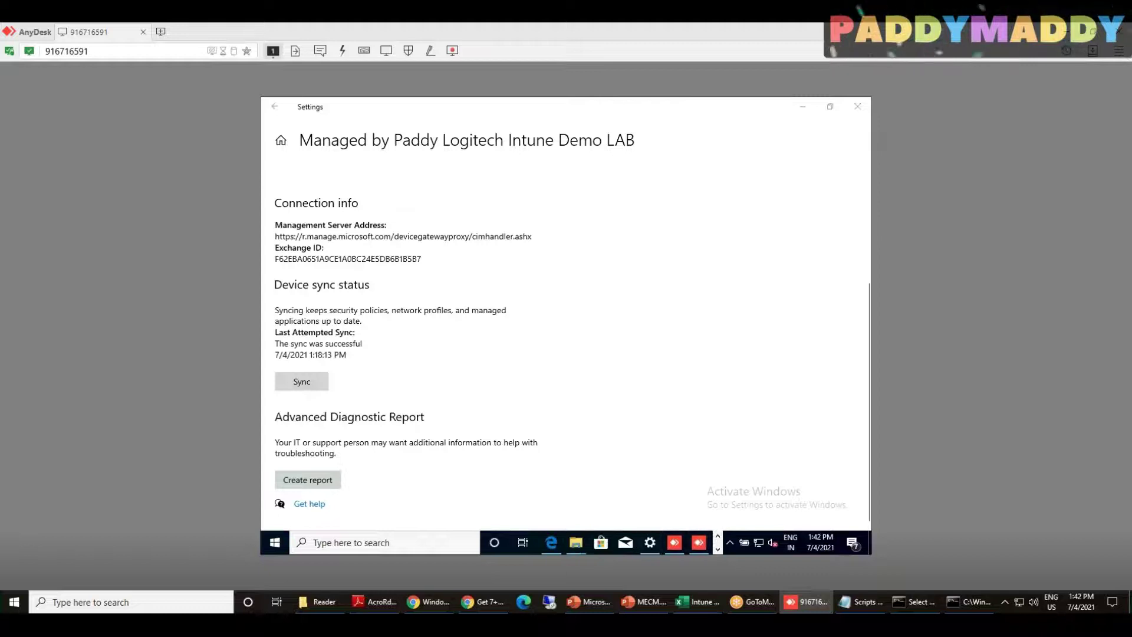
click(717, 548)
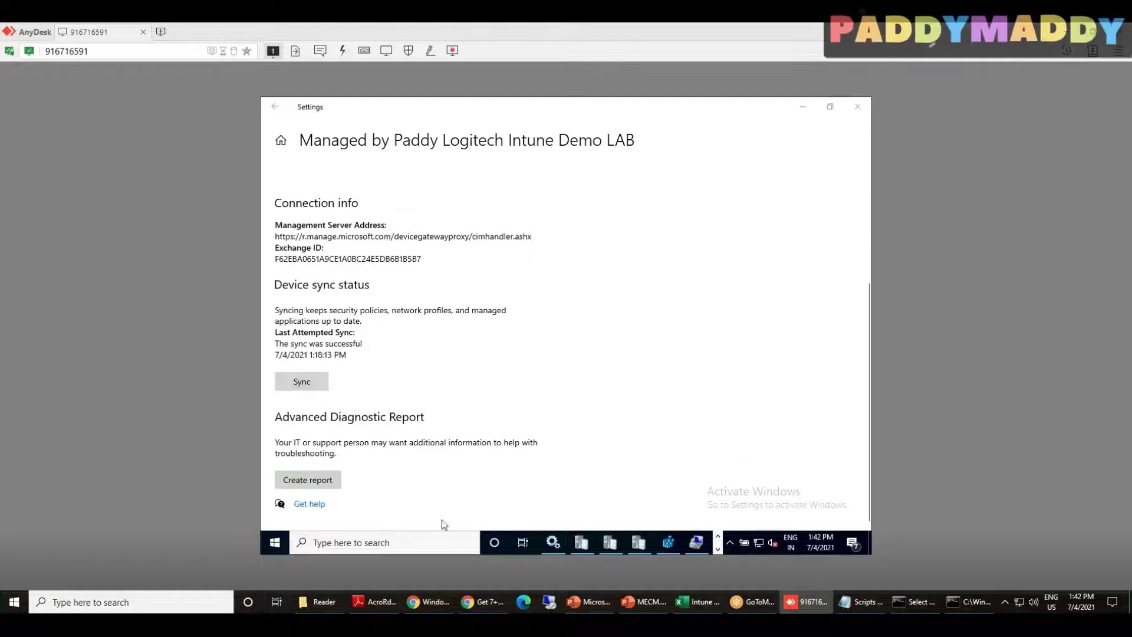
Run appwiz.cpl, maximize Programs and Features, and check Microsoft Intune Management Extension version 1.43.203.0
right_click(275, 542)
click(297, 484)
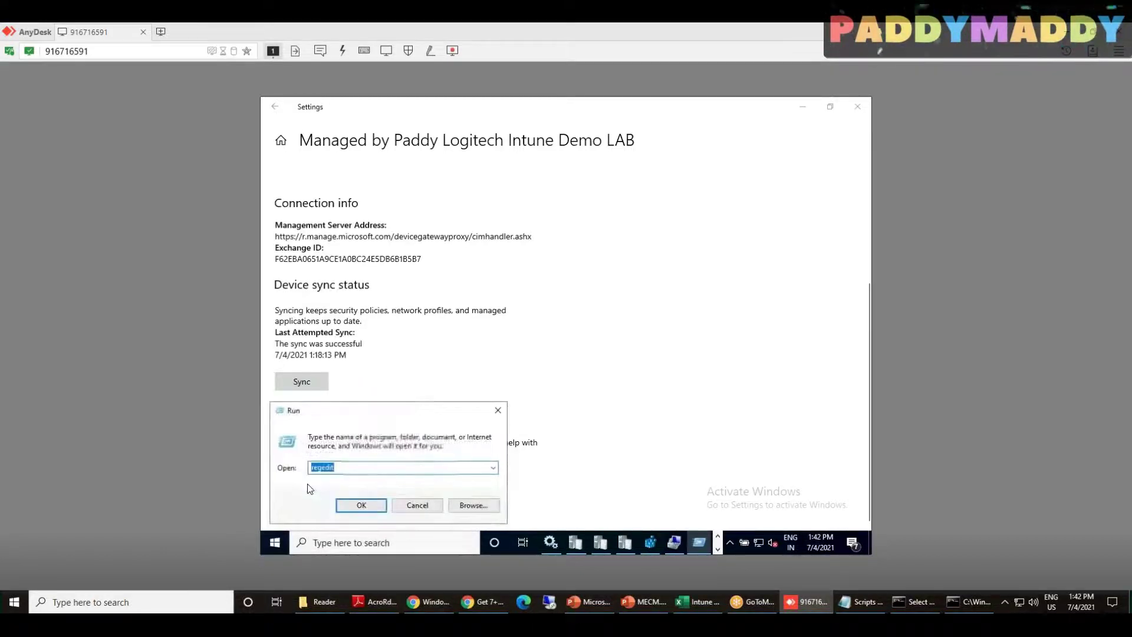
text(appwiz.cpl)
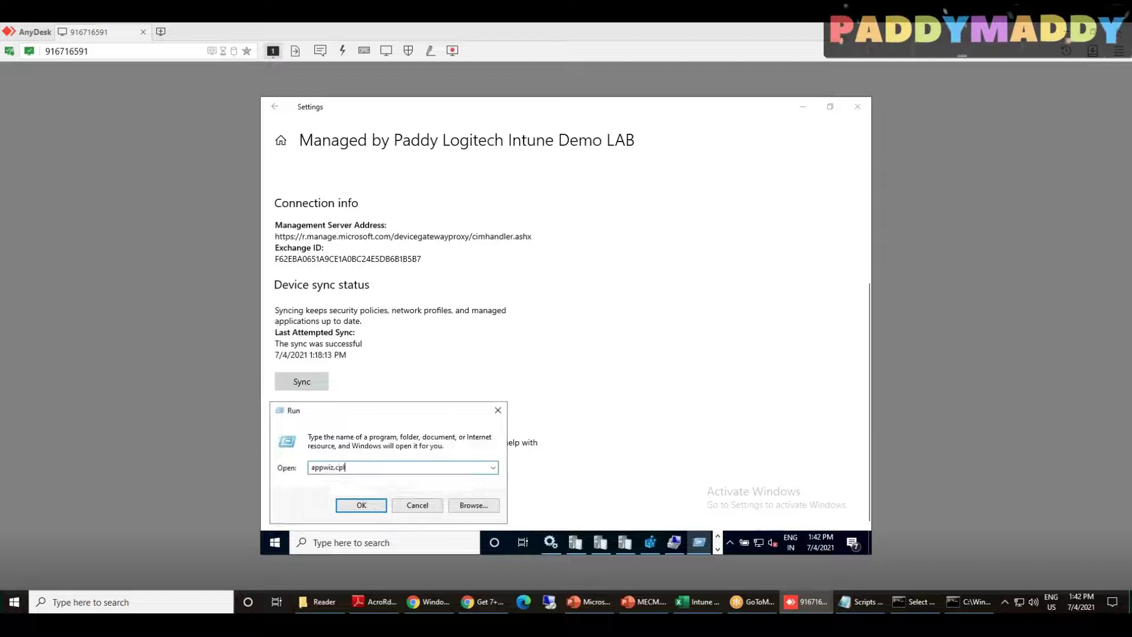
key(Return)
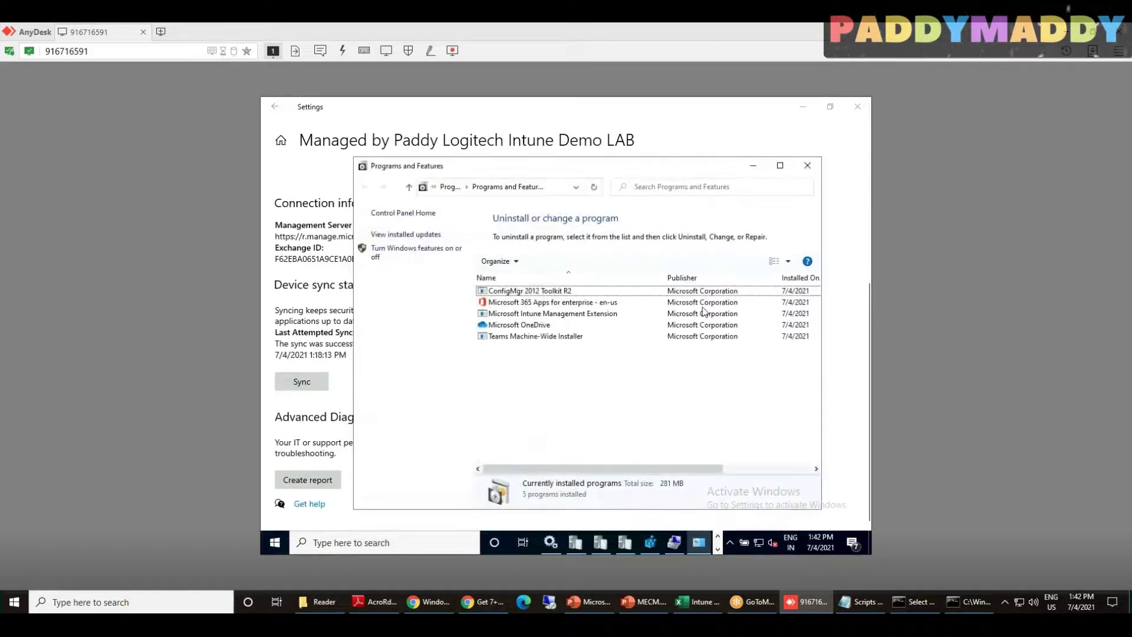
click(780, 165)
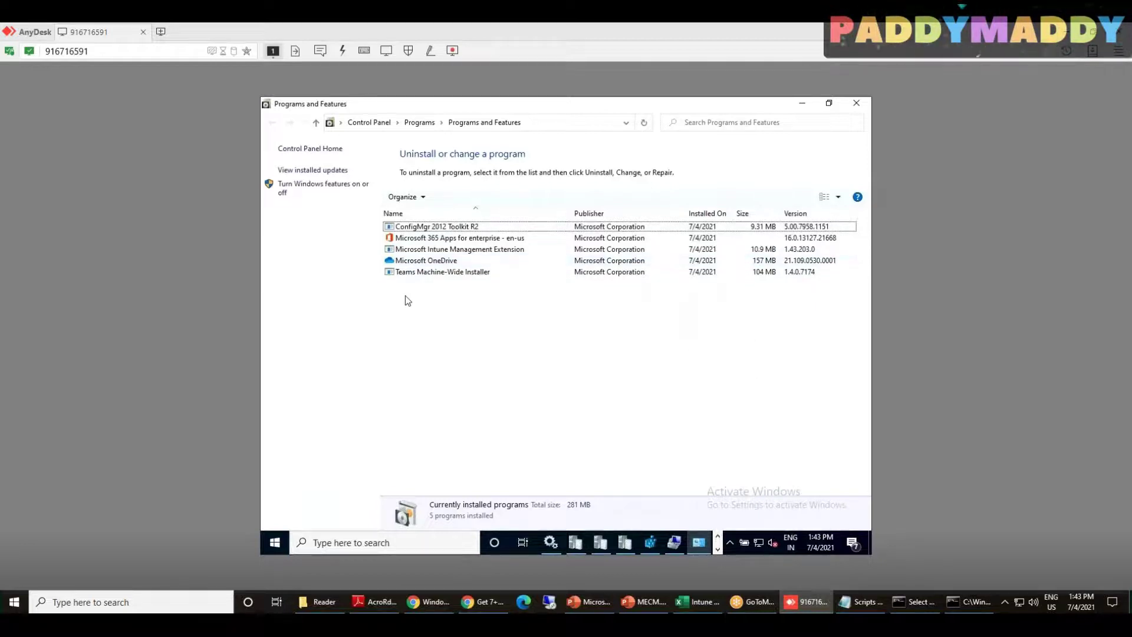
click(472, 250)
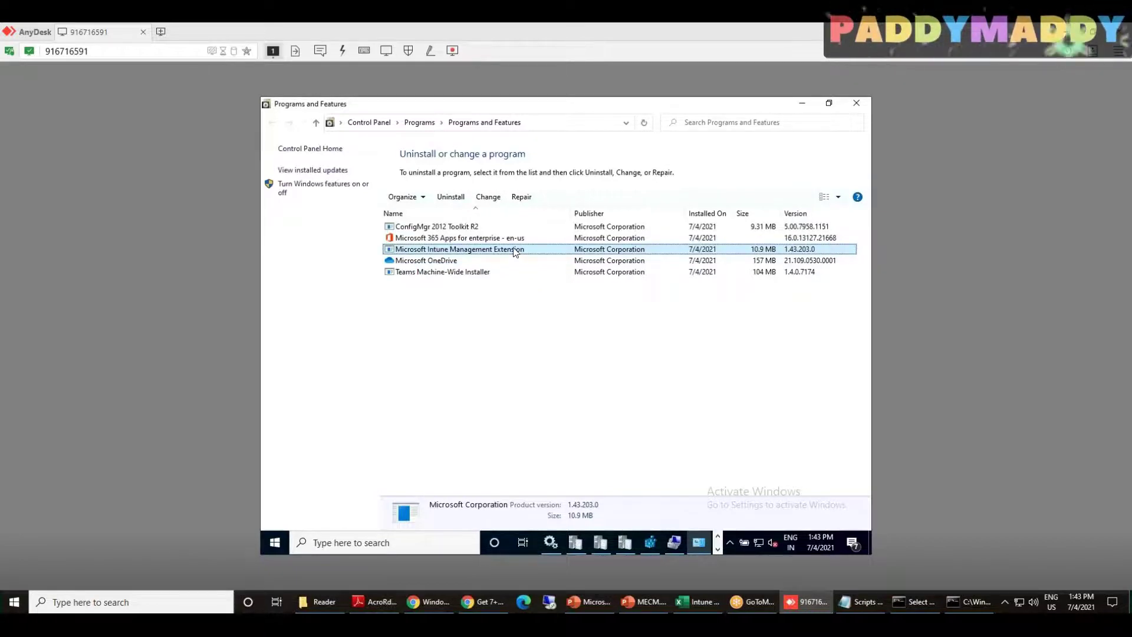
click(563, 375)
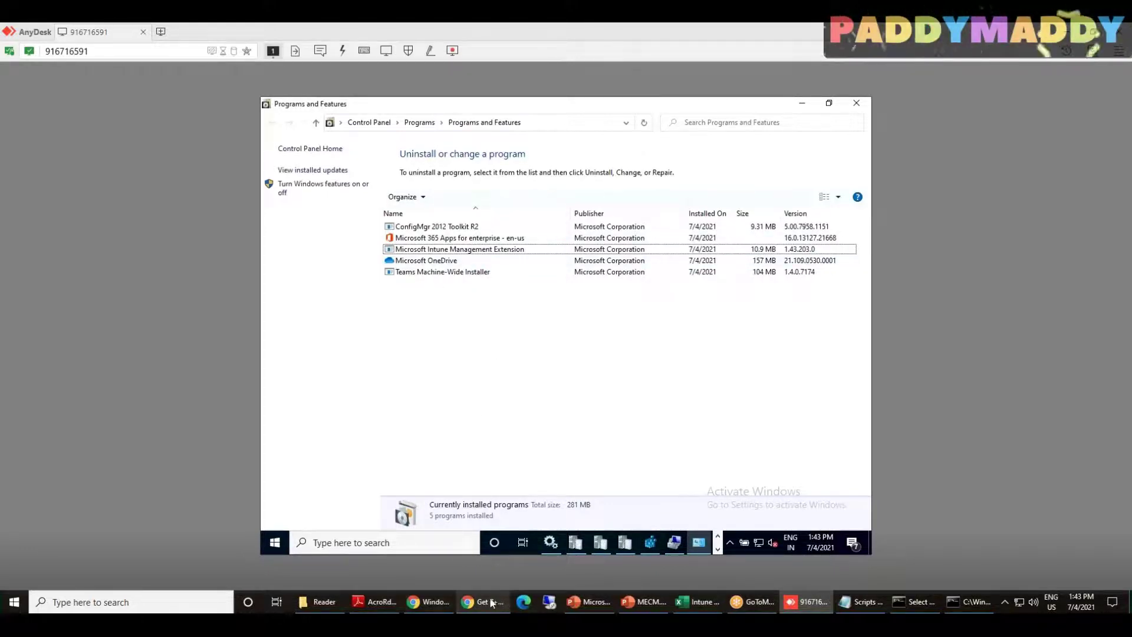
Return to the admin center and view the Devices overview showing one enrolled Windows device
click(440, 600)
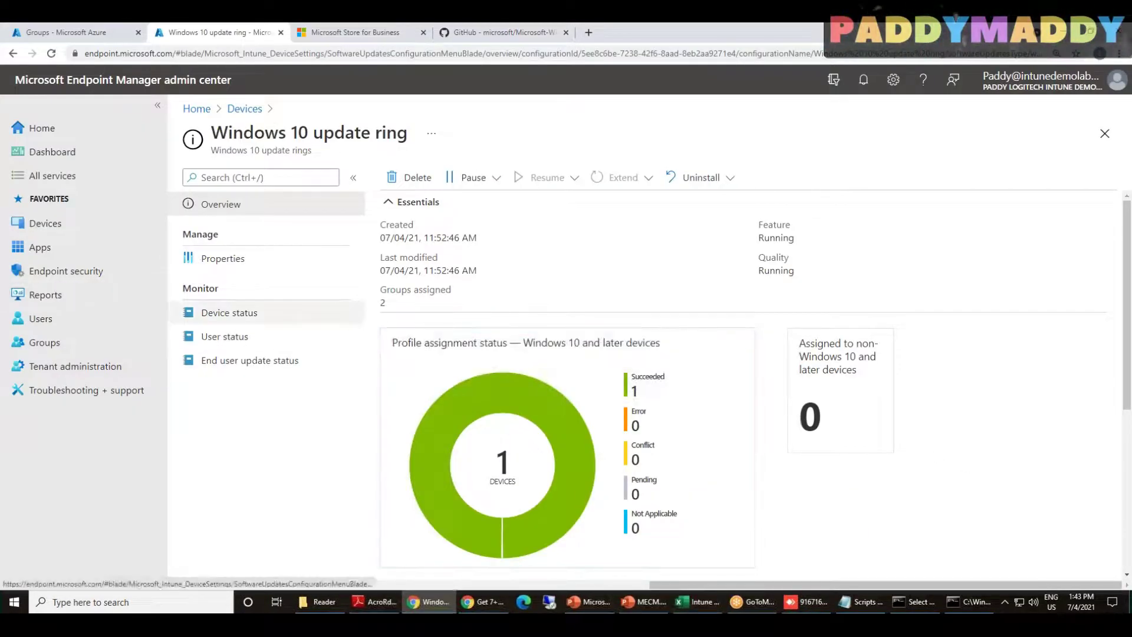
click(45, 231)
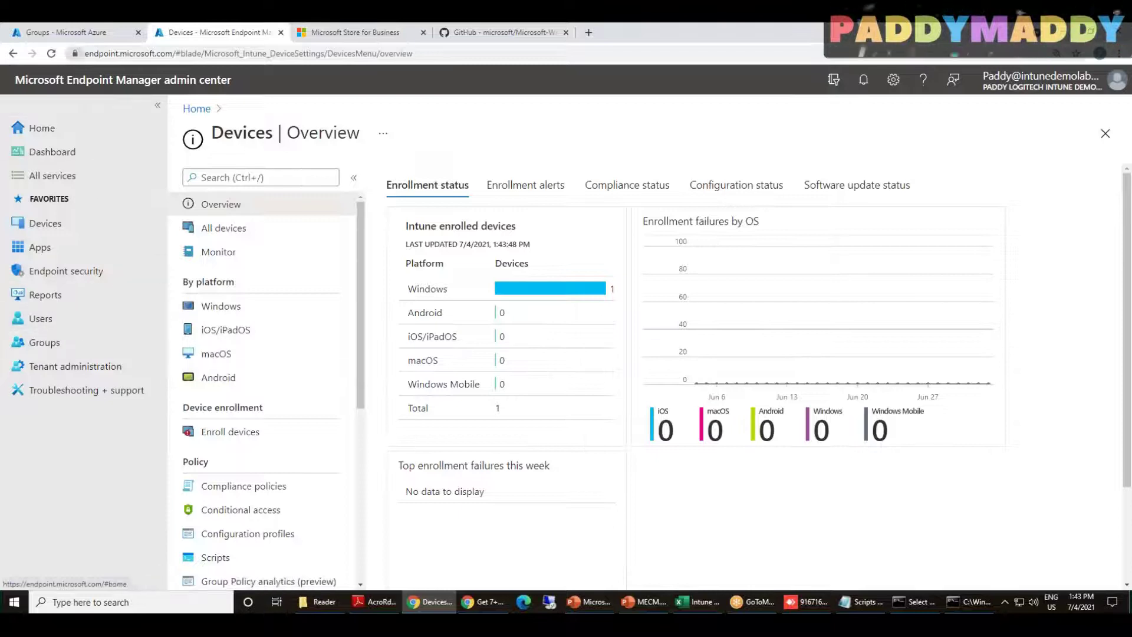
Open a user's profile from the tenant's Azure AD Users list, then show Windows devices in Endpoint Manager
click(85, 39)
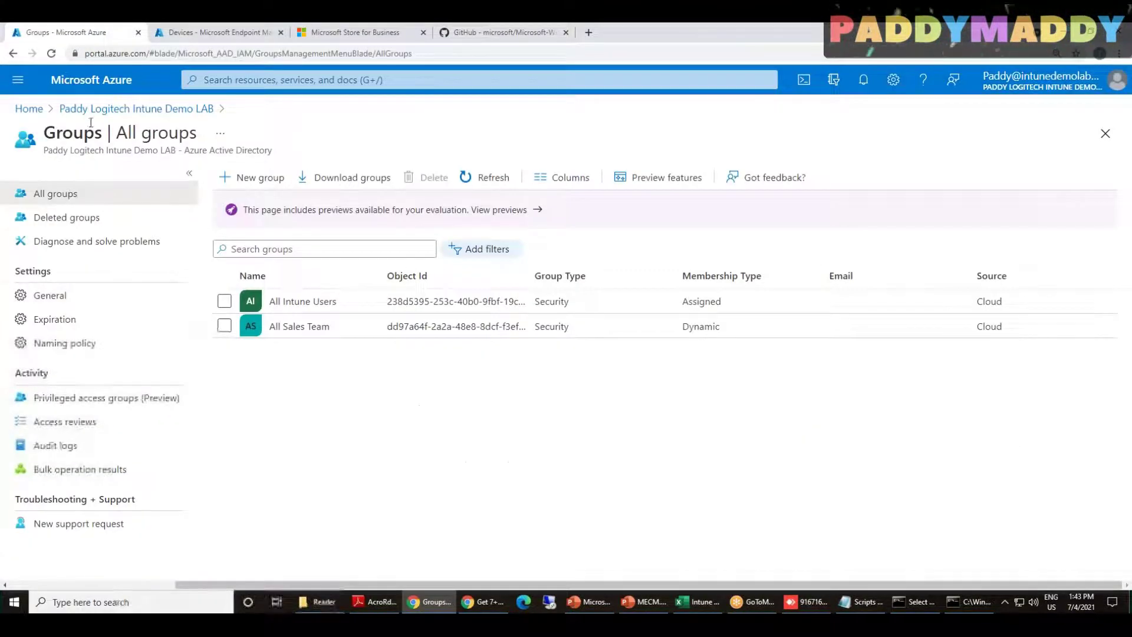
click(121, 111)
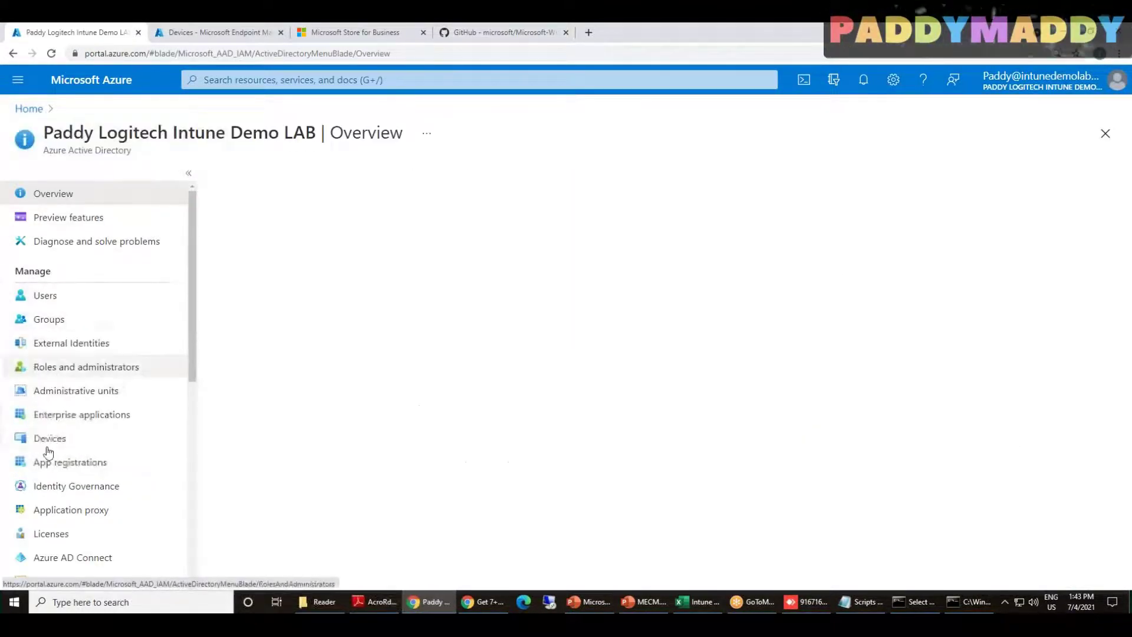
click(45, 296)
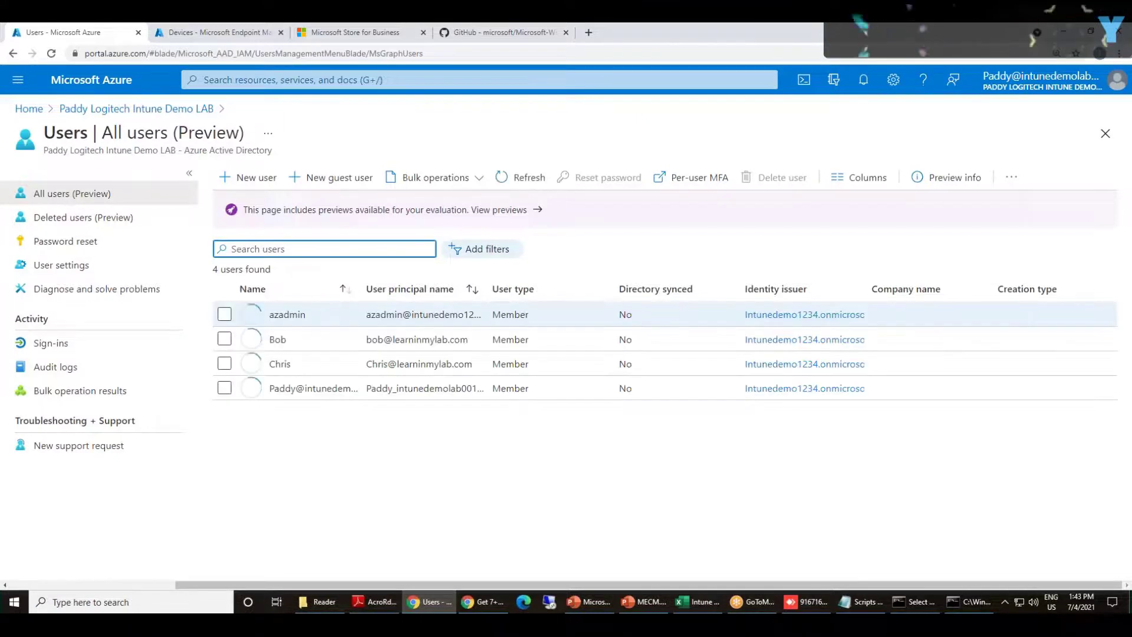
click(285, 366)
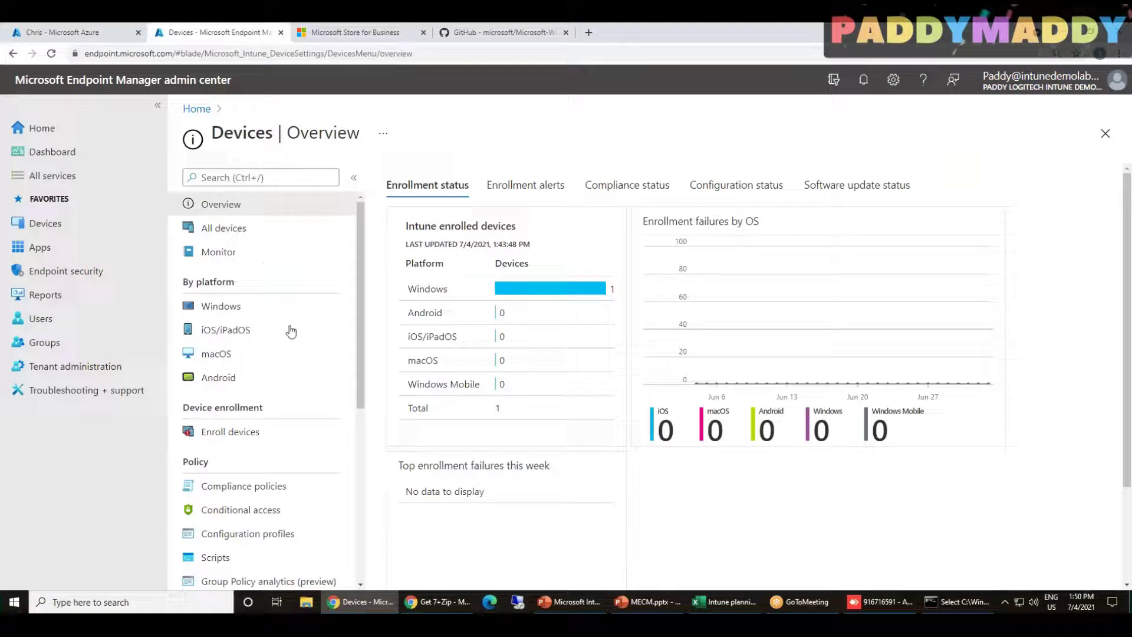
click(226, 307)
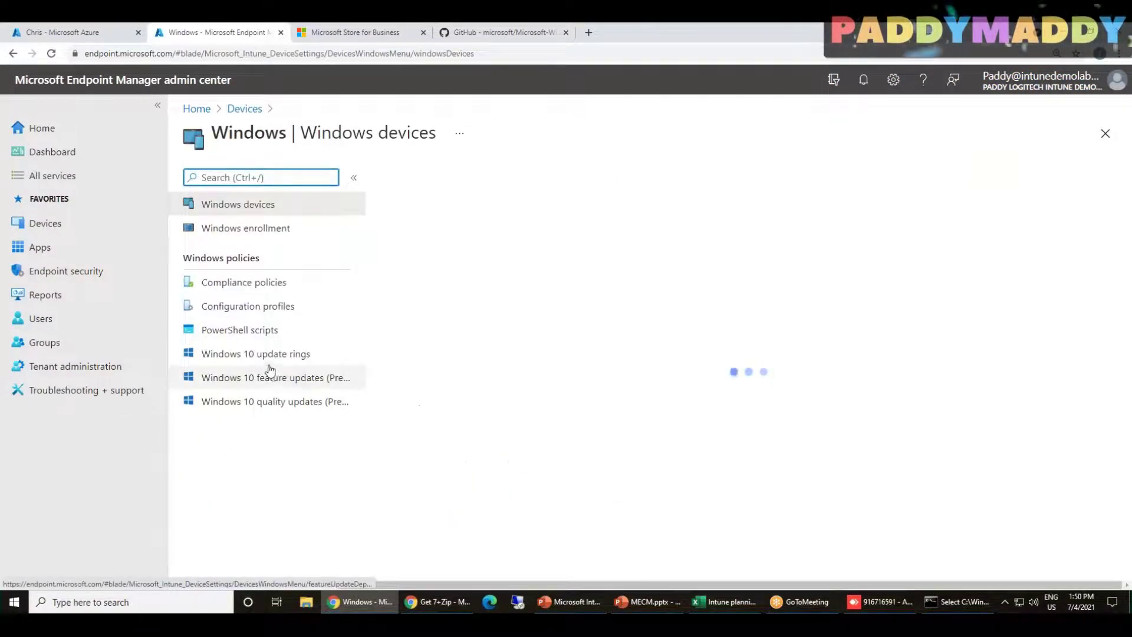
Open the Windows 10 update ring's overview from Devices > Windows > Windows 10 update rings
click(266, 360)
click(266, 357)
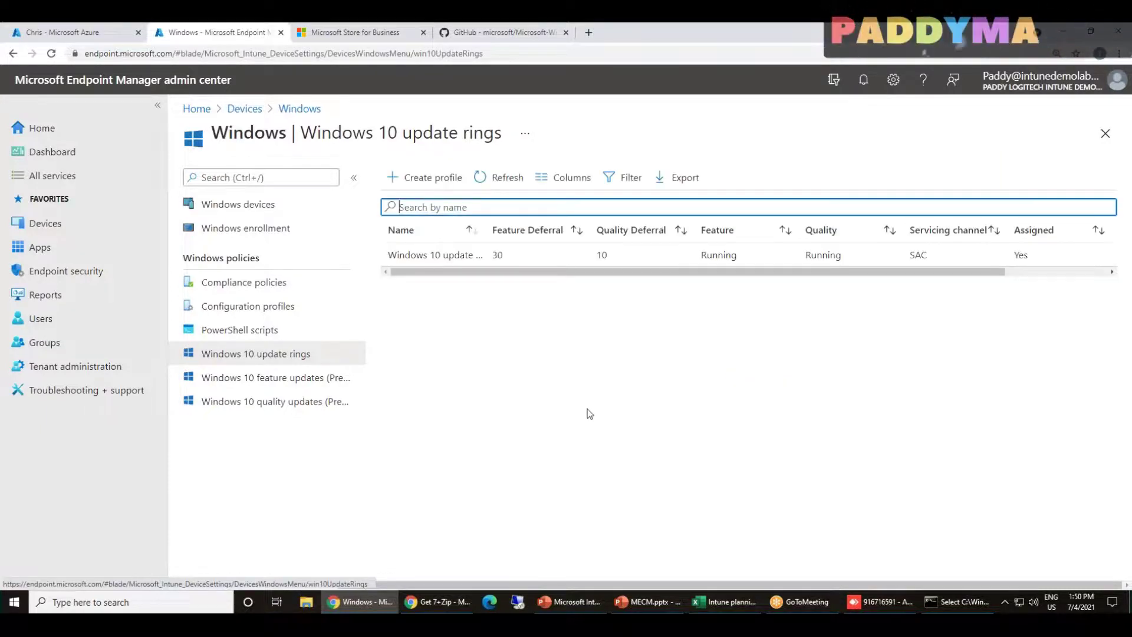
click(437, 255)
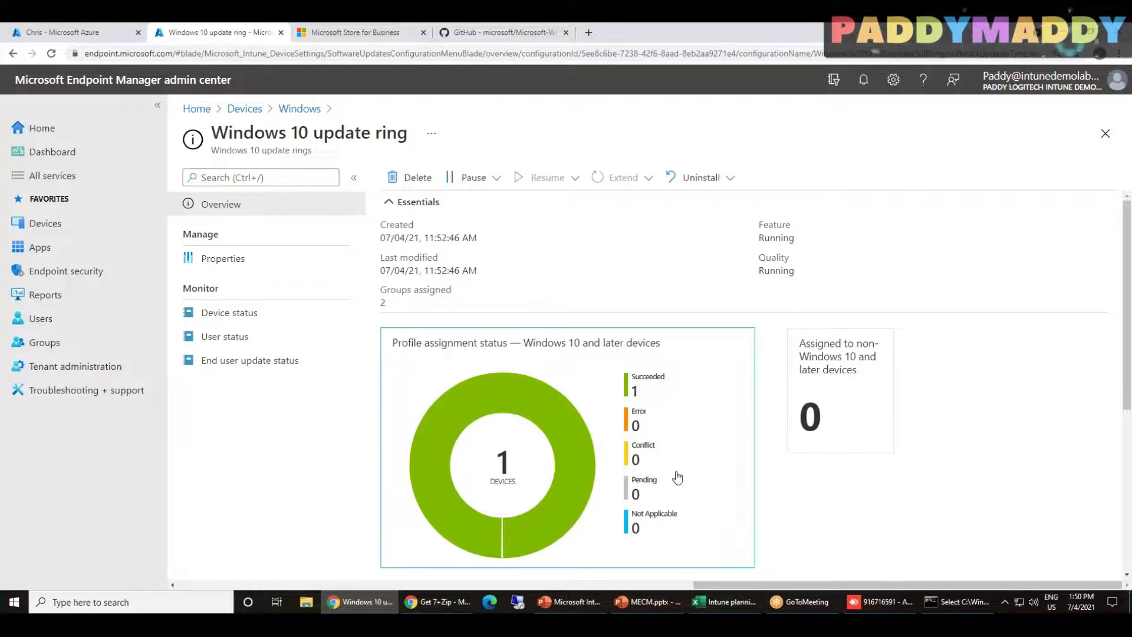
Review the ring's Pause and Uninstall options, then underline the Enroll Android Devices slide title
click(496, 179)
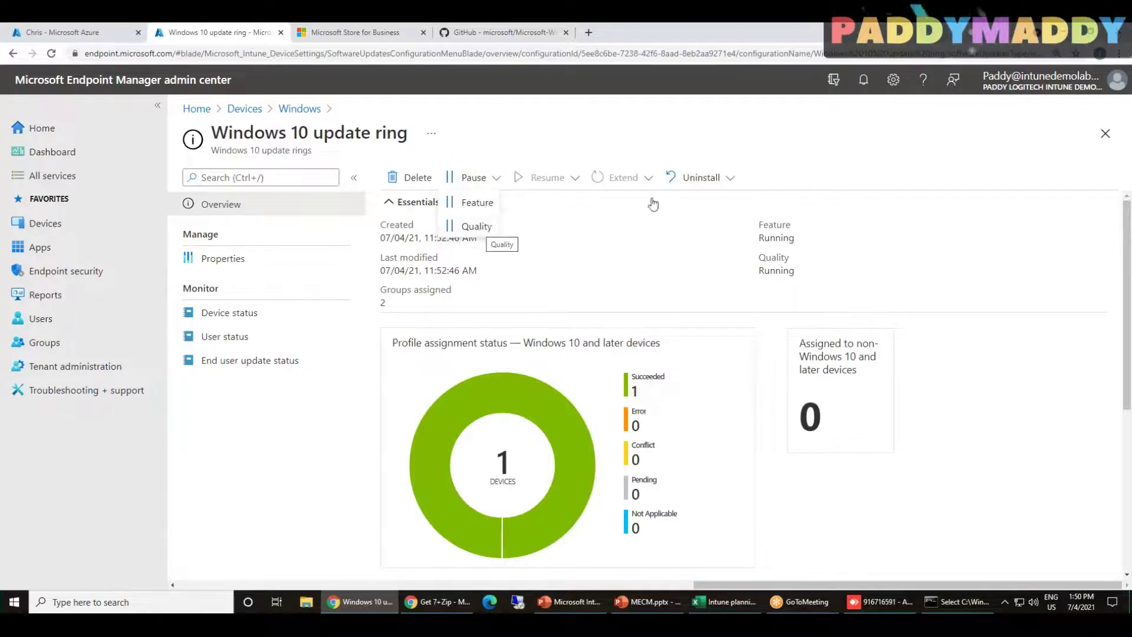
click(731, 177)
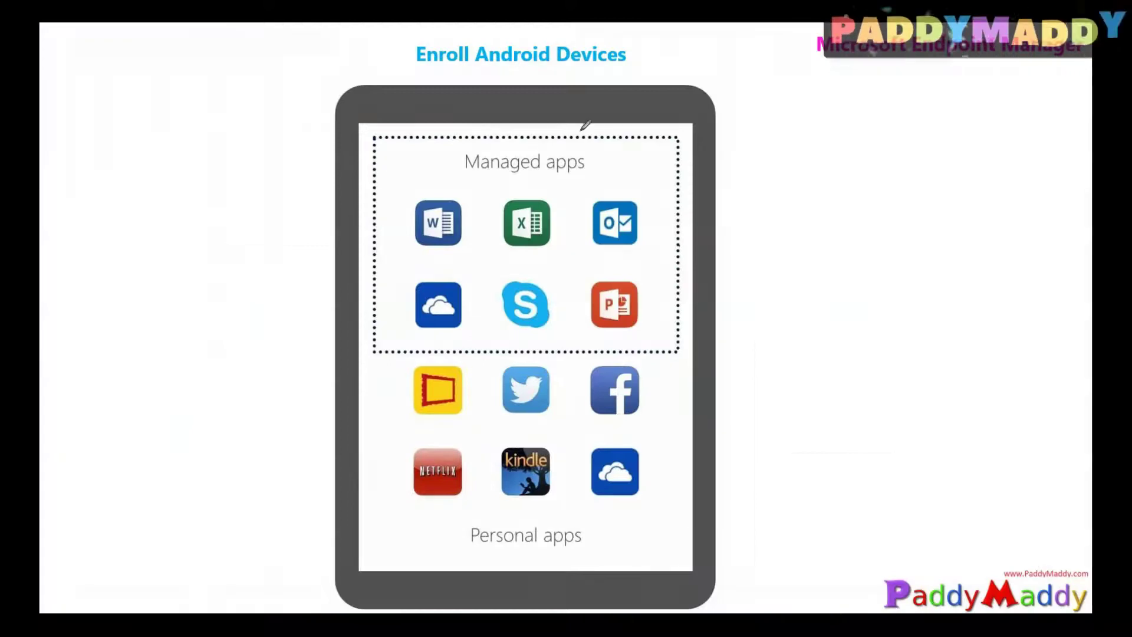
drag(400, 67, 626, 70)
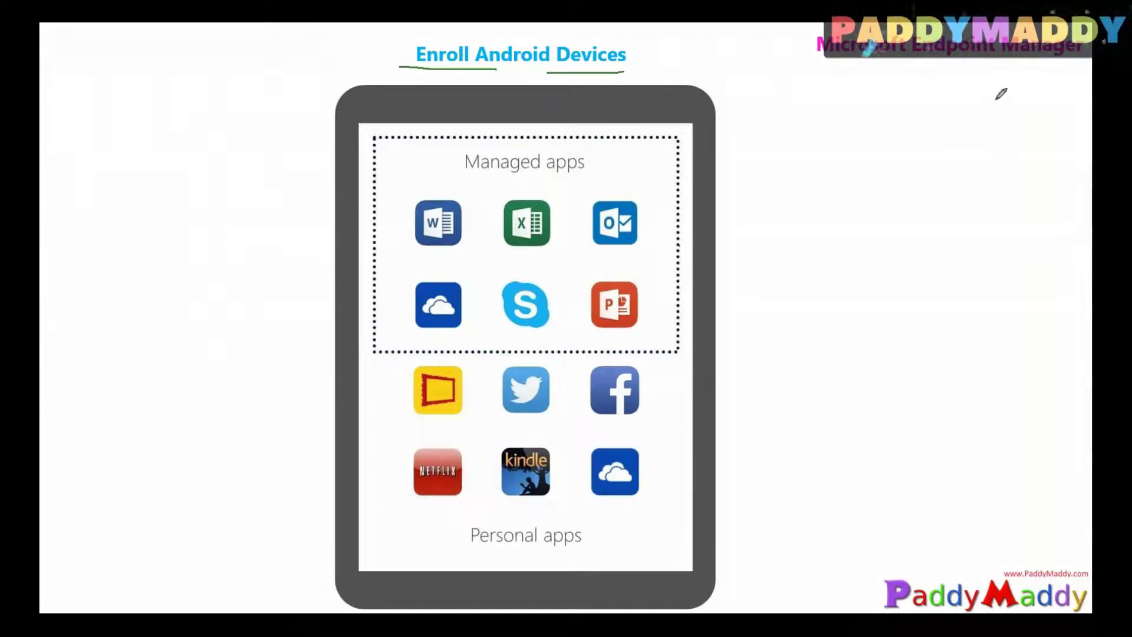